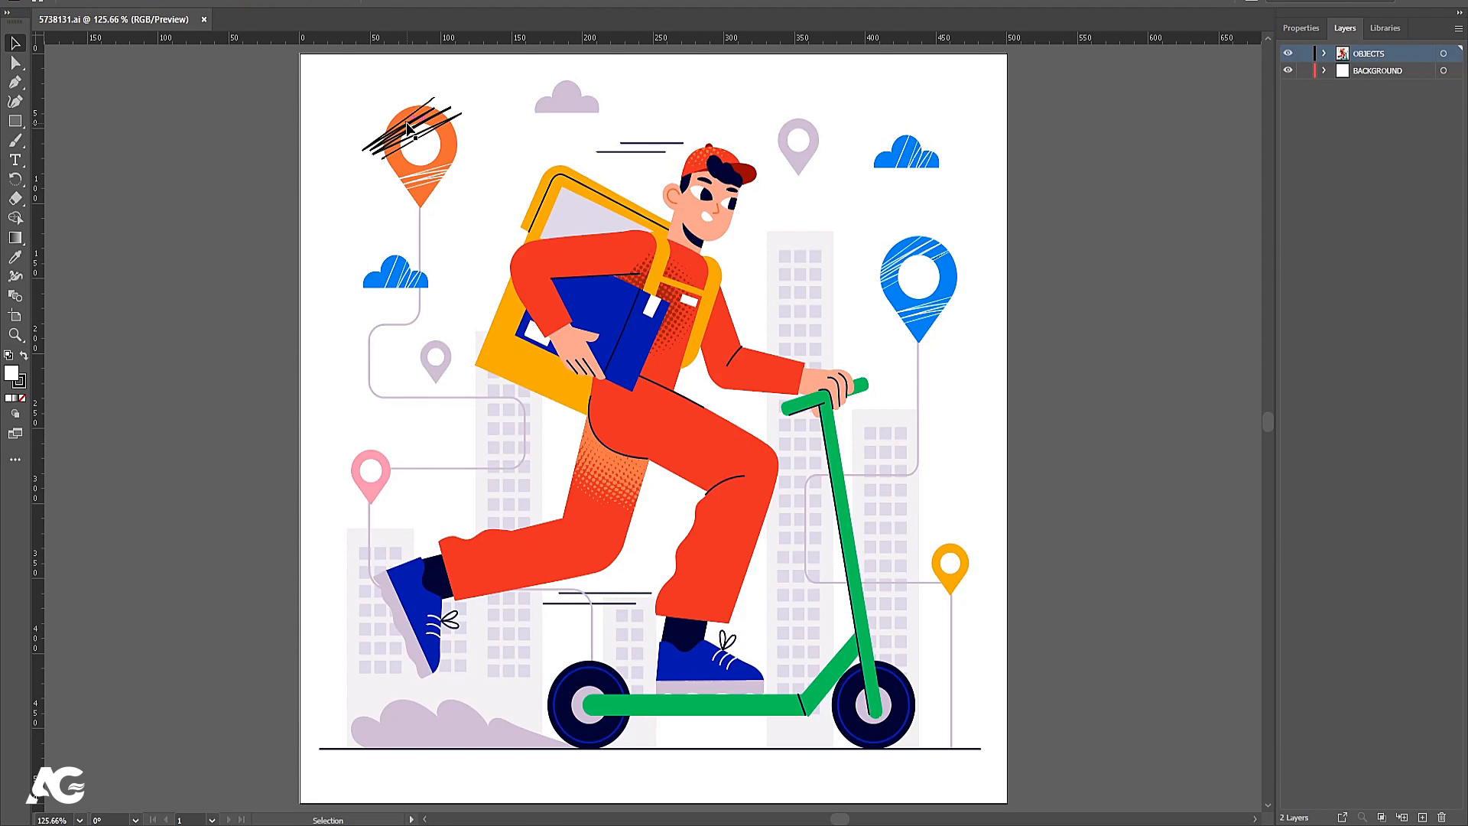
# - Copy all of the artwork in the scooter delivery illustration, including the background
pyautogui.click(328, 167)
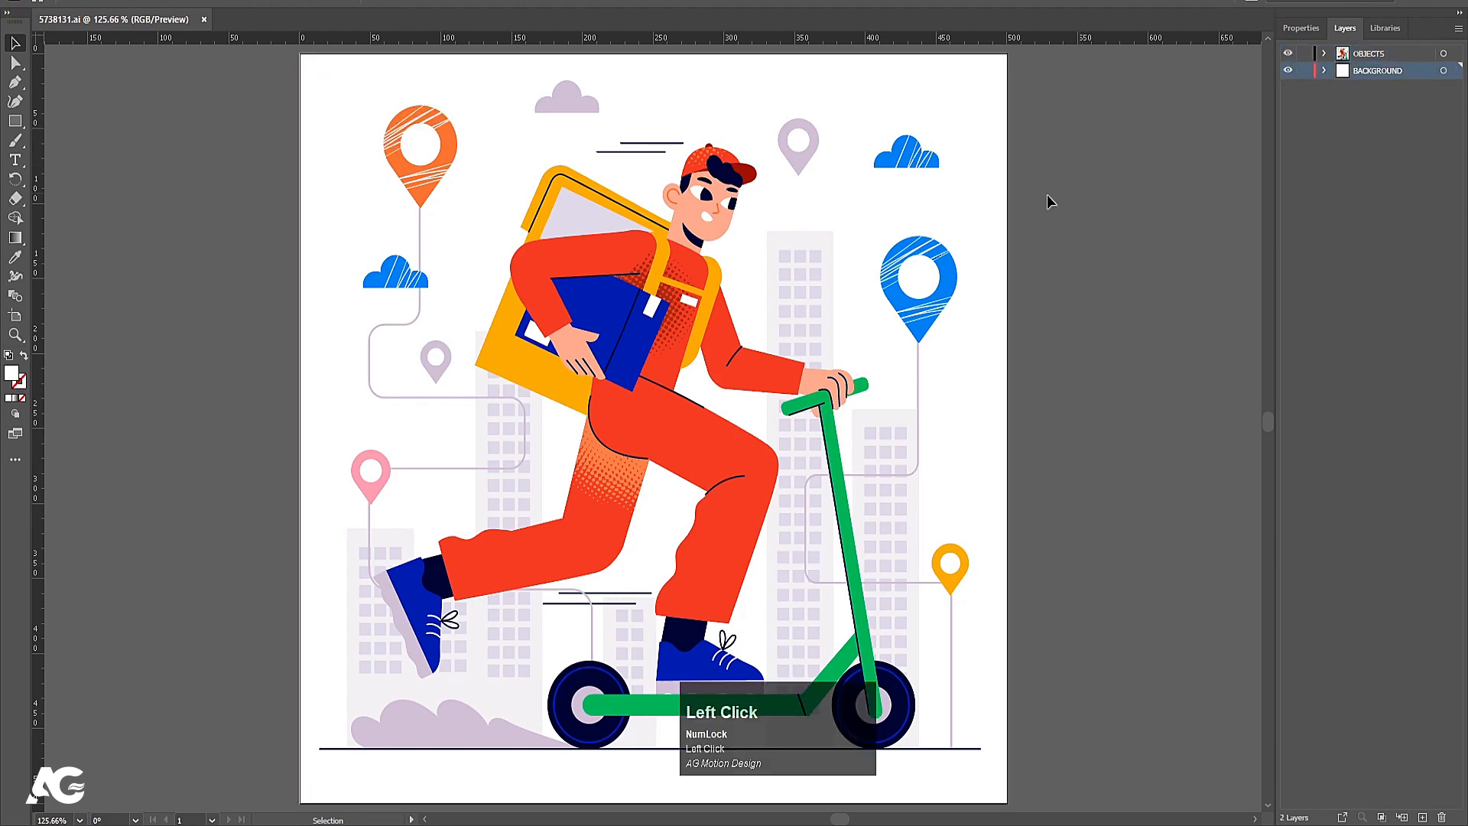
pyautogui.hotkey('ctrl', 'a')
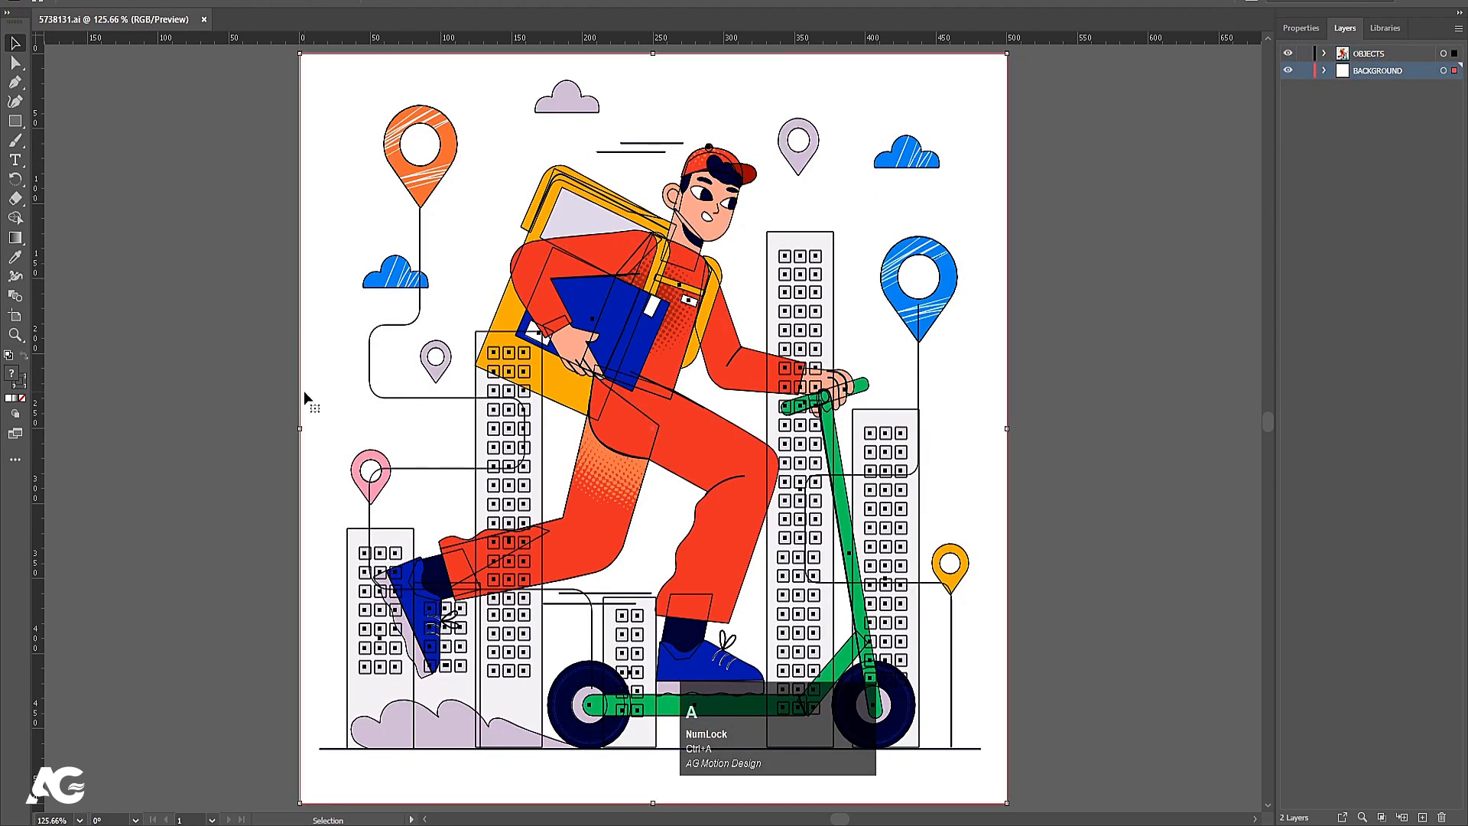
pyautogui.press('ctrl')
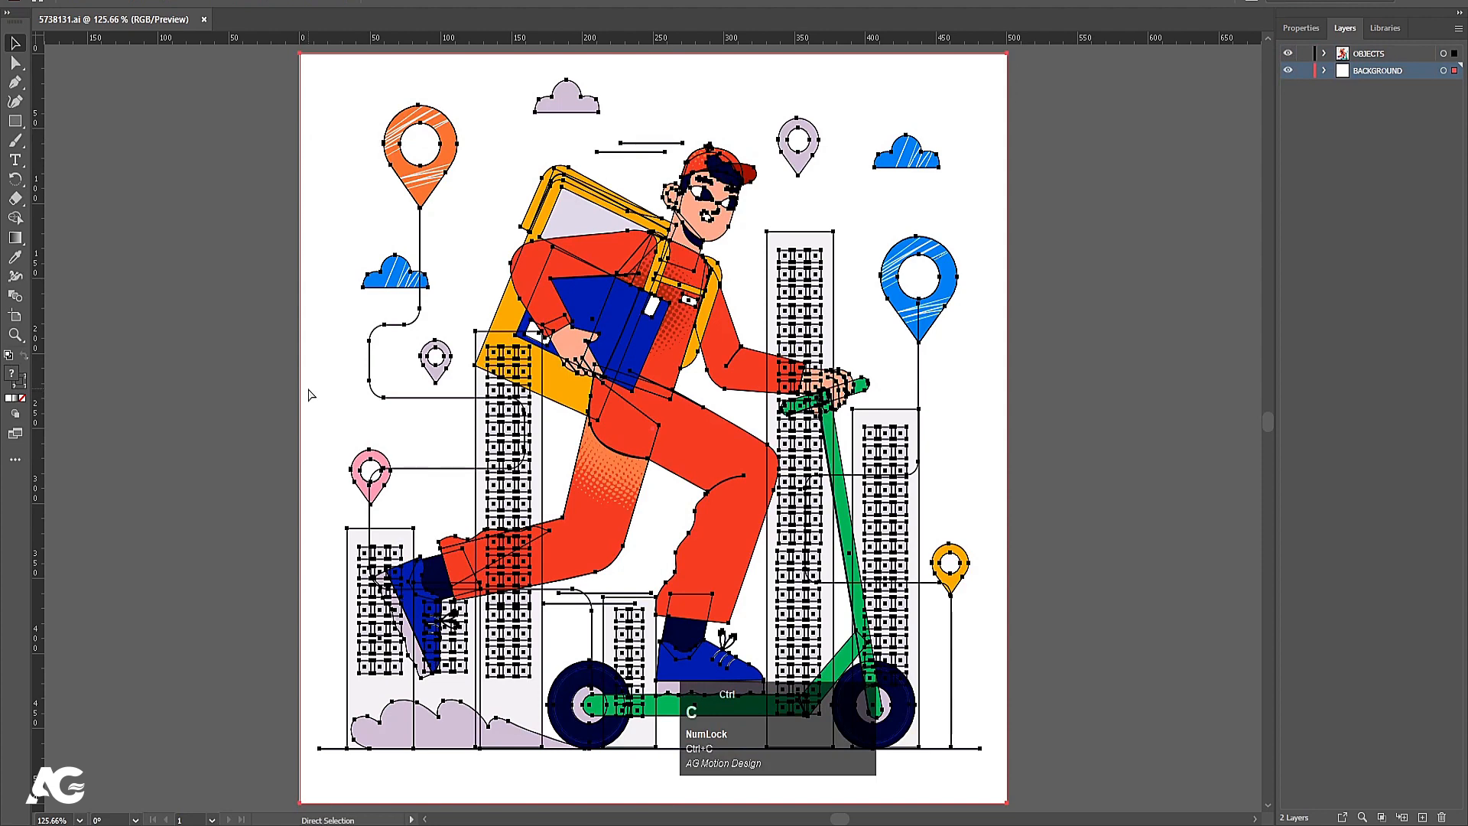
# - Create a new 1920 x 1080 px document with the color mode set to RGB Color
pyautogui.press('ctrl')
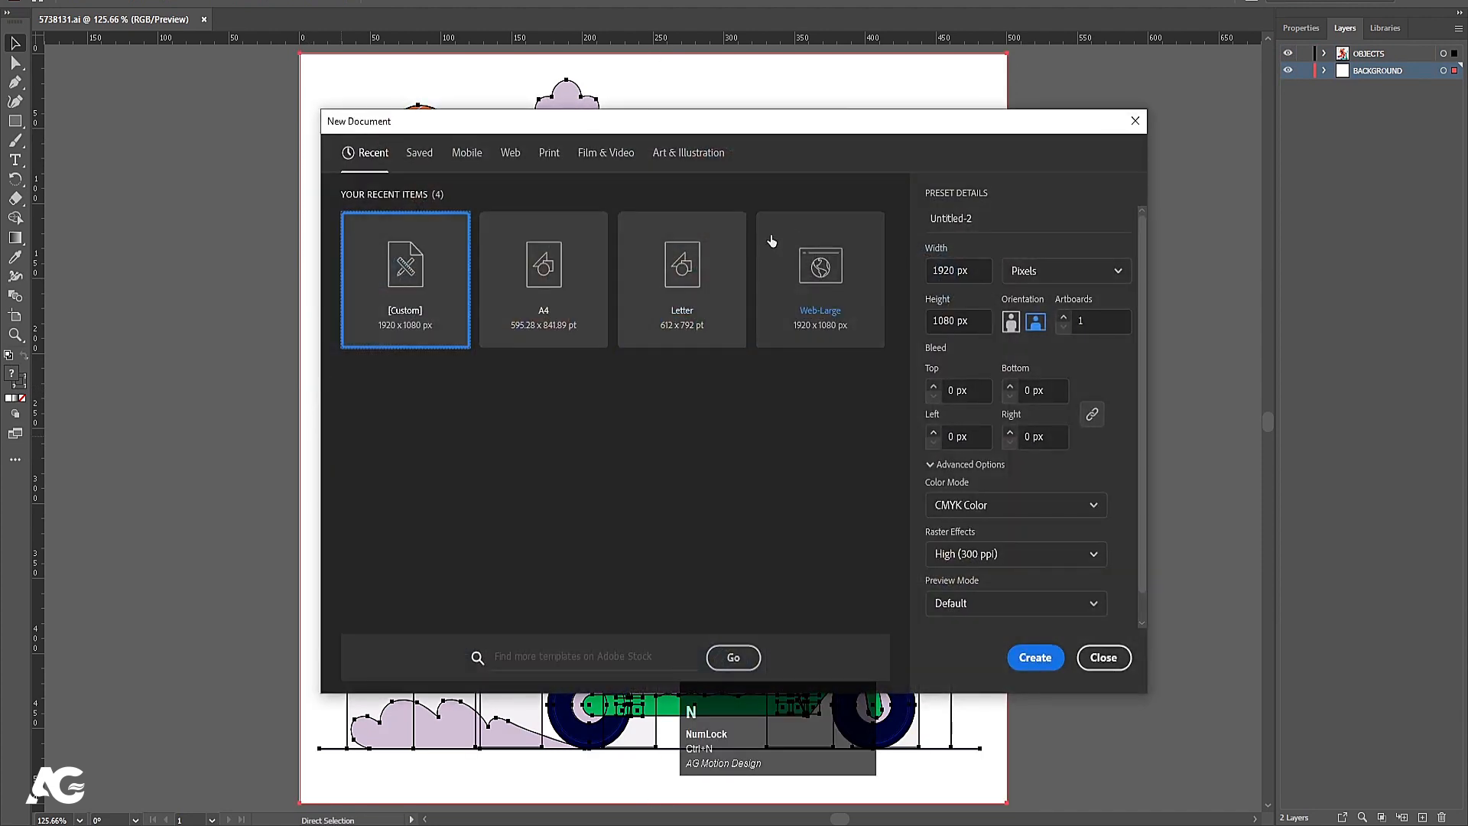
pyautogui.click(961, 269)
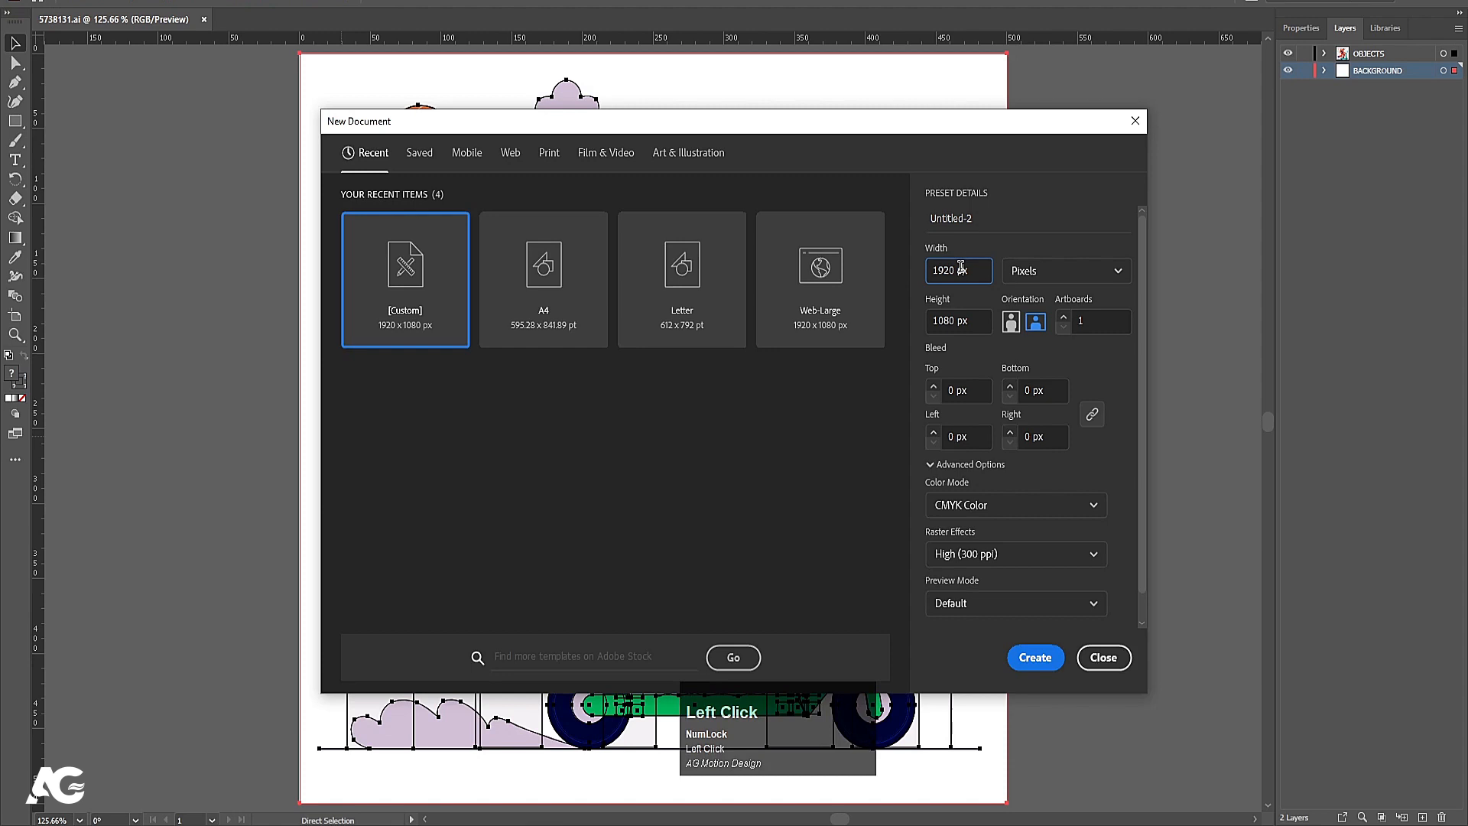
pyautogui.click(961, 321)
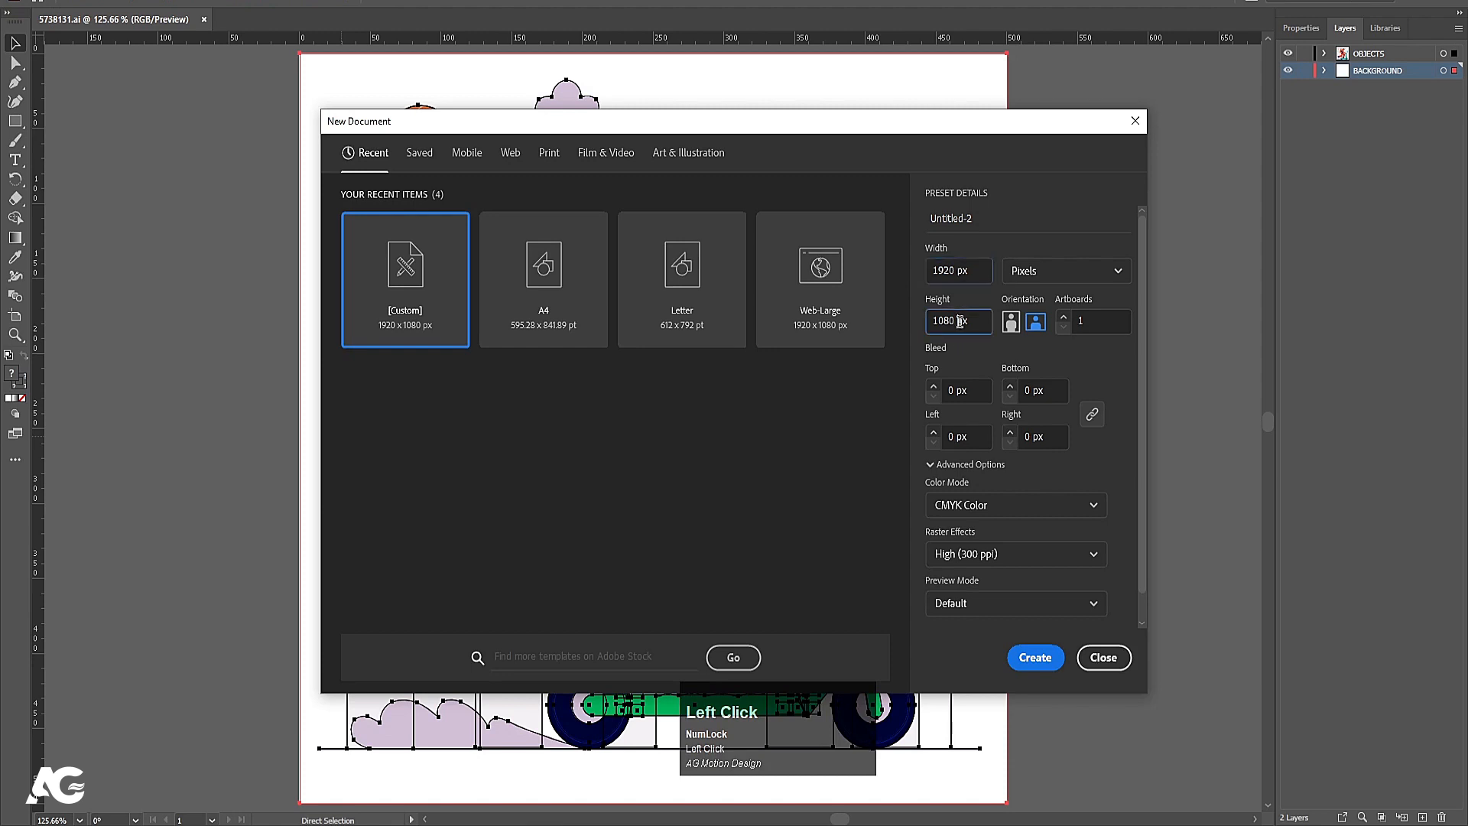
pyautogui.click(970, 505)
pyautogui.click(977, 538)
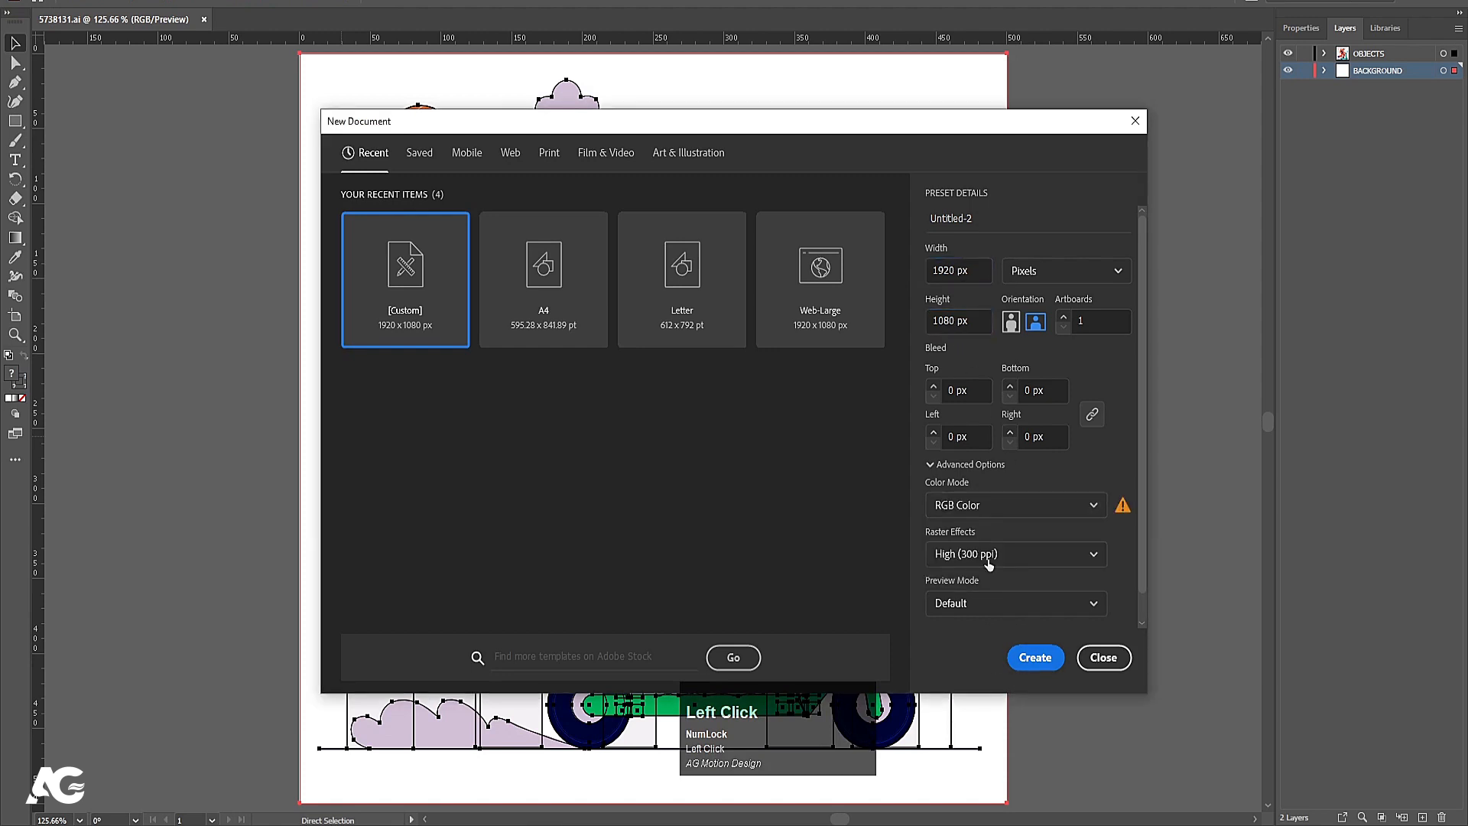
pyautogui.click(1032, 659)
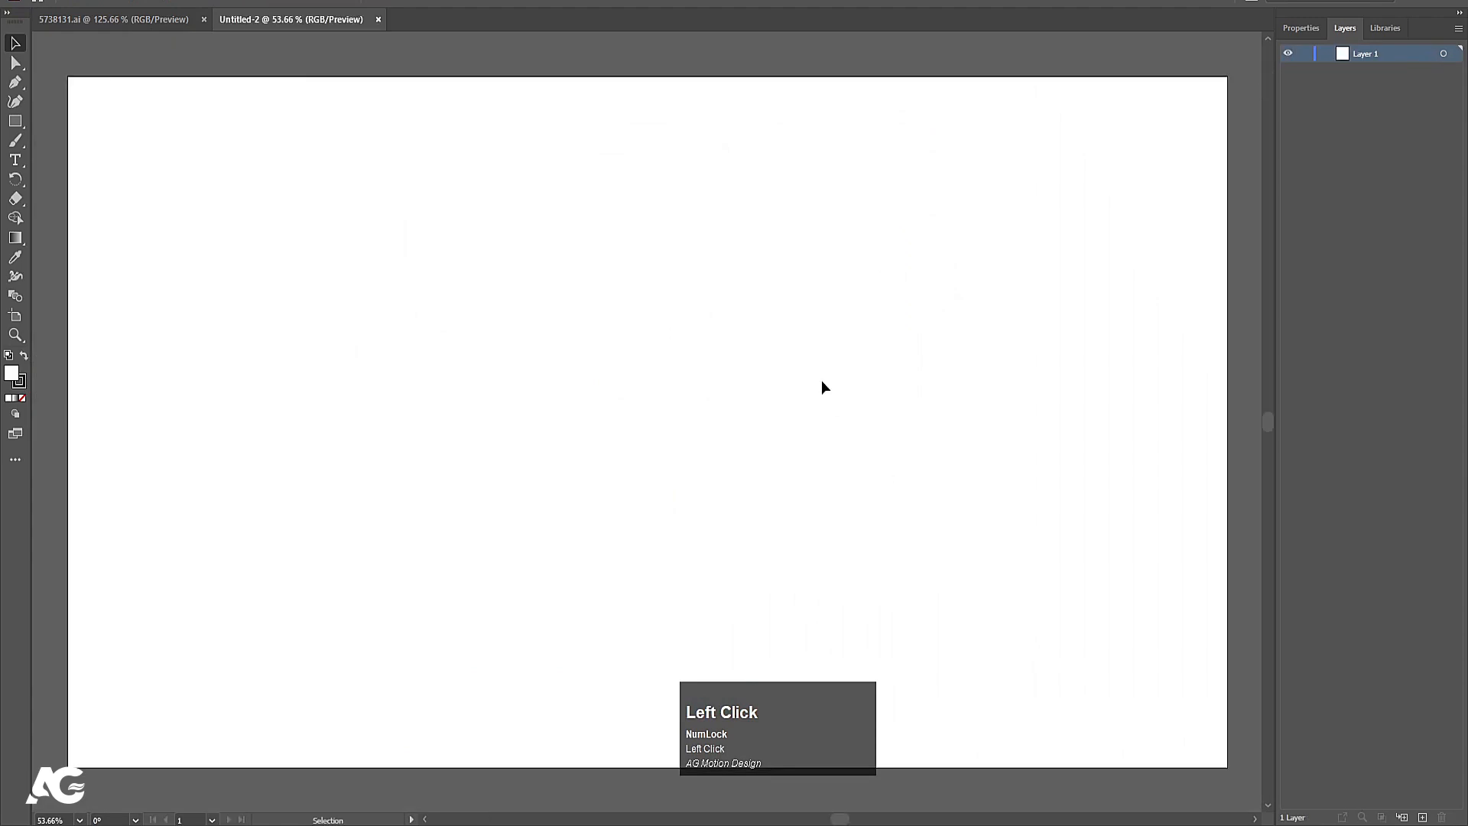
# - Paste the illustration into the new document and enlarge it proportionally from its center to nearly fill the artboard's height
pyautogui.hotkey('ctrl', 'v')
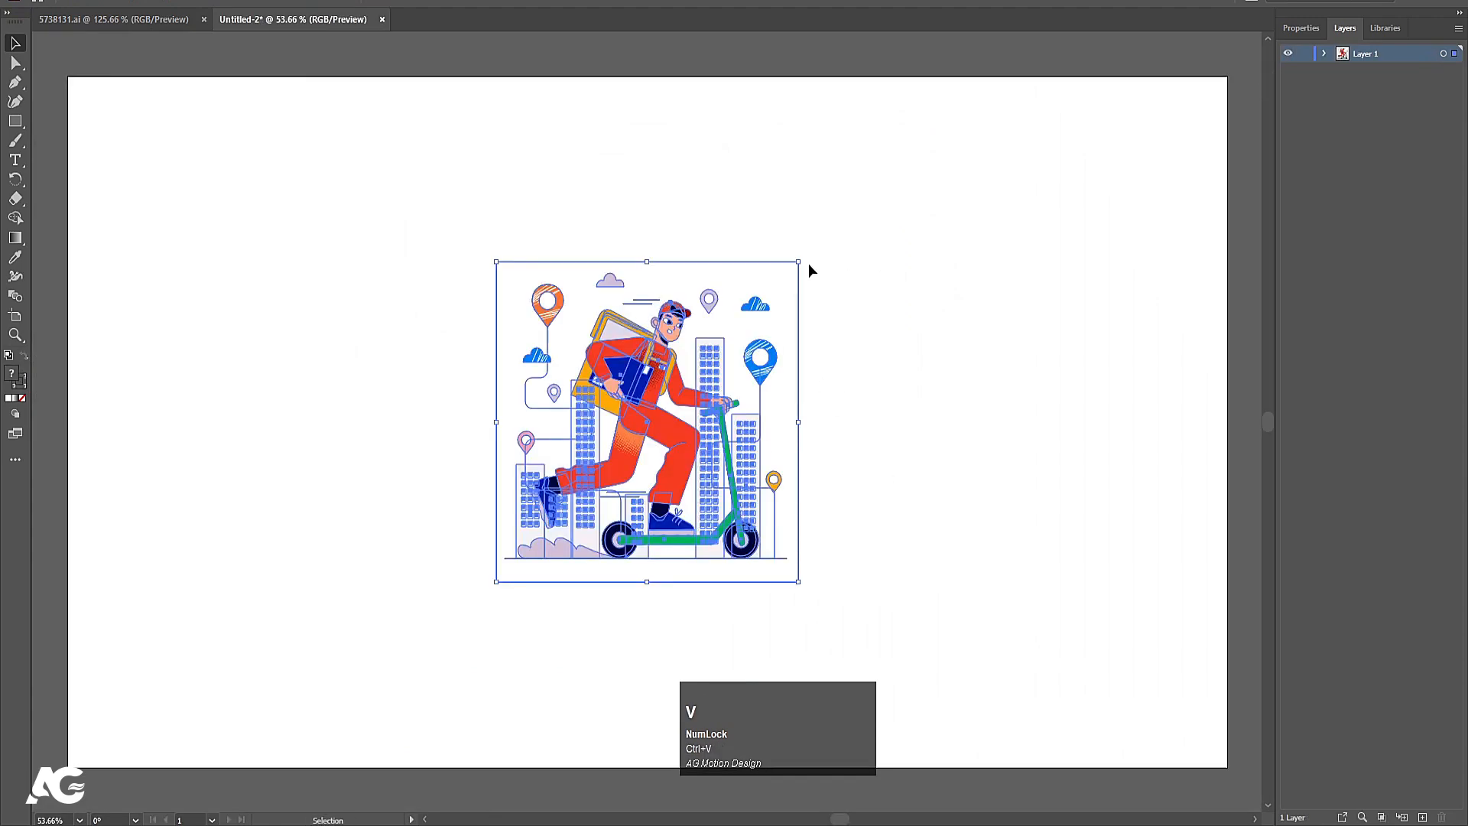
pyautogui.moveTo(799, 262); pyautogui.dragTo(916, 156)
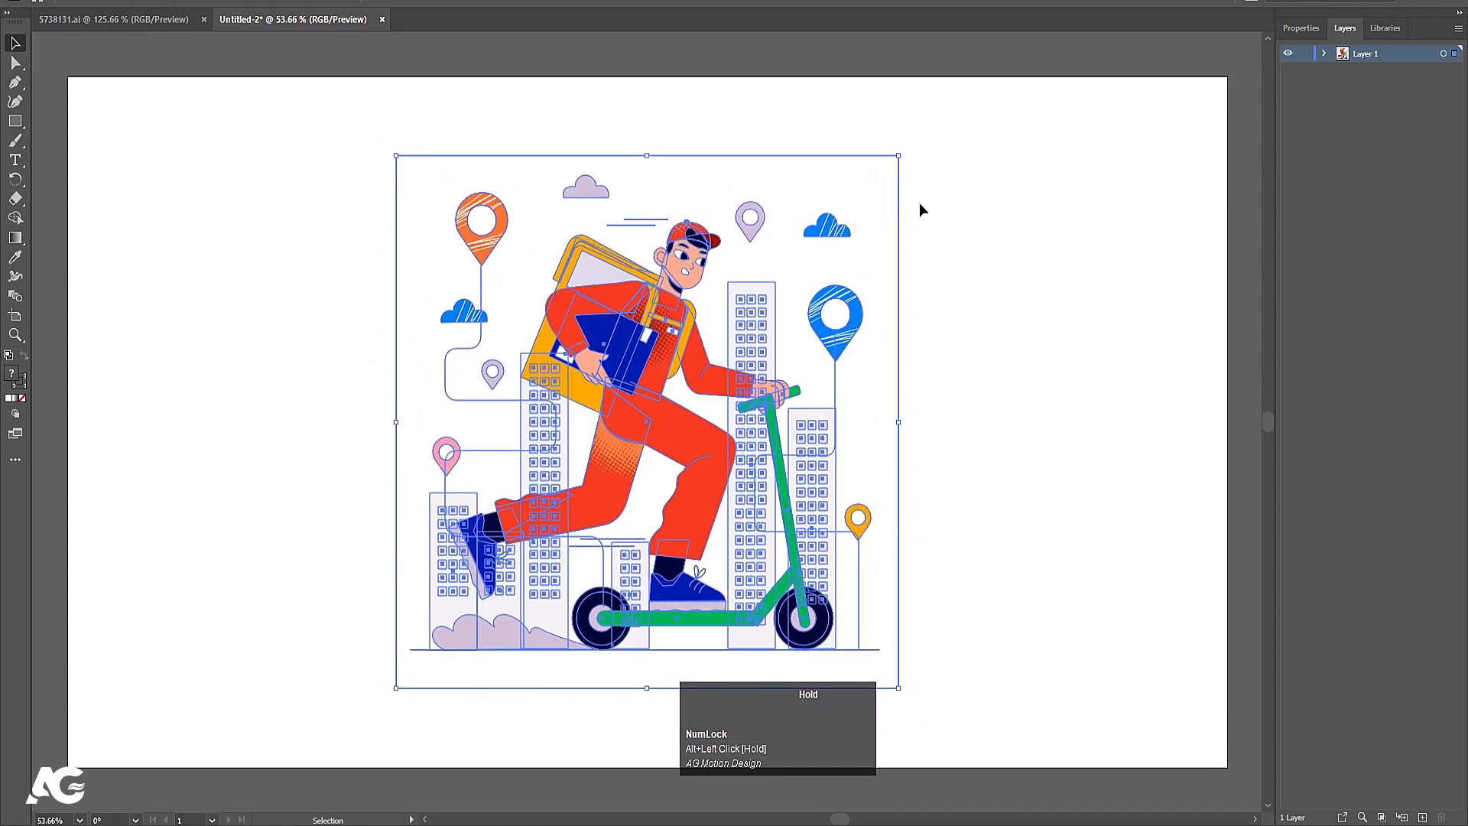
pyautogui.click(928, 241)
# - Move the delivery rider and scooter group onto a new layer, keeping its original position
pyautogui.click(673, 330)
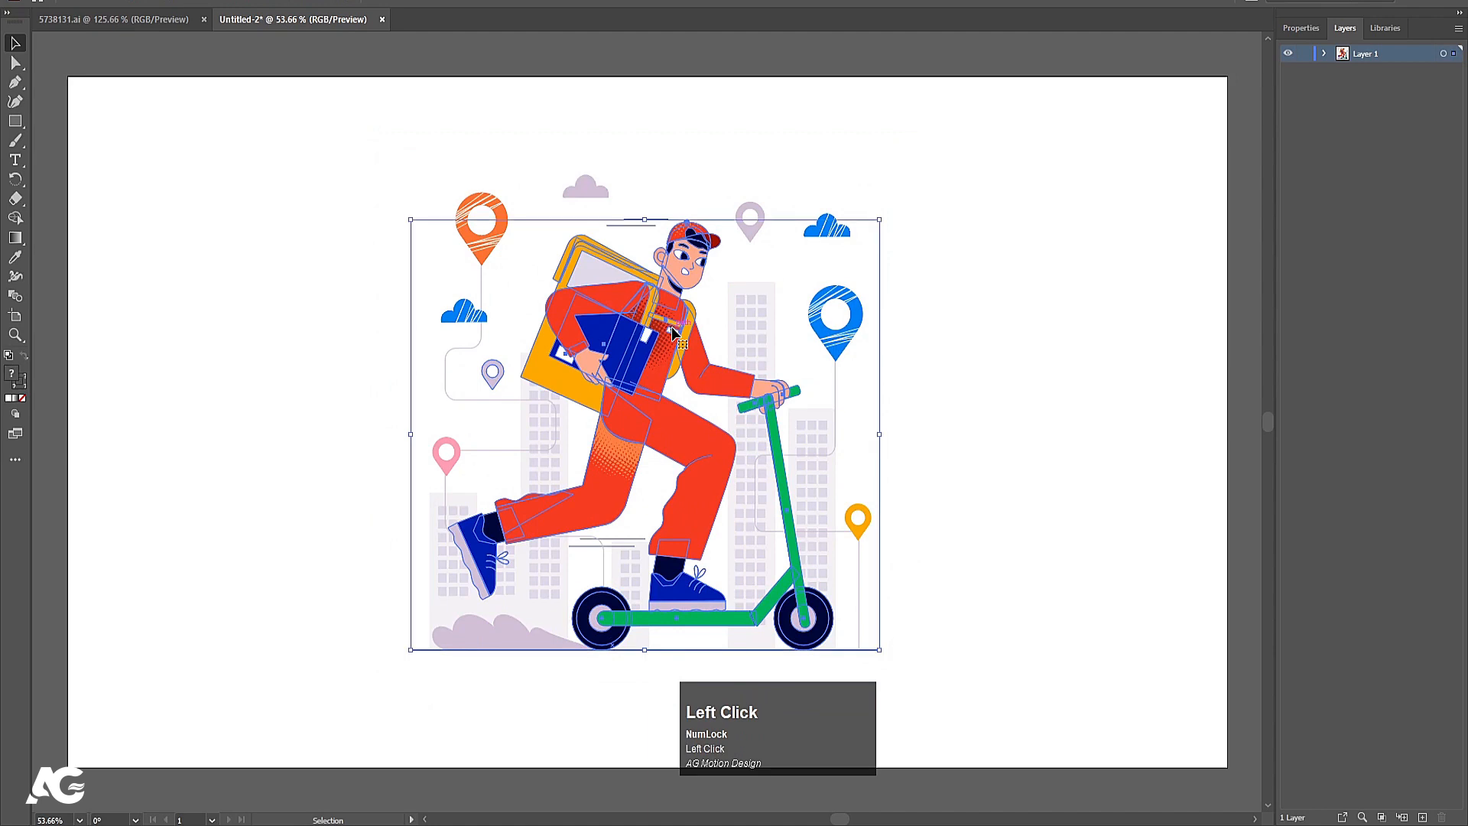
pyautogui.hotkey('ctrl', 'x')
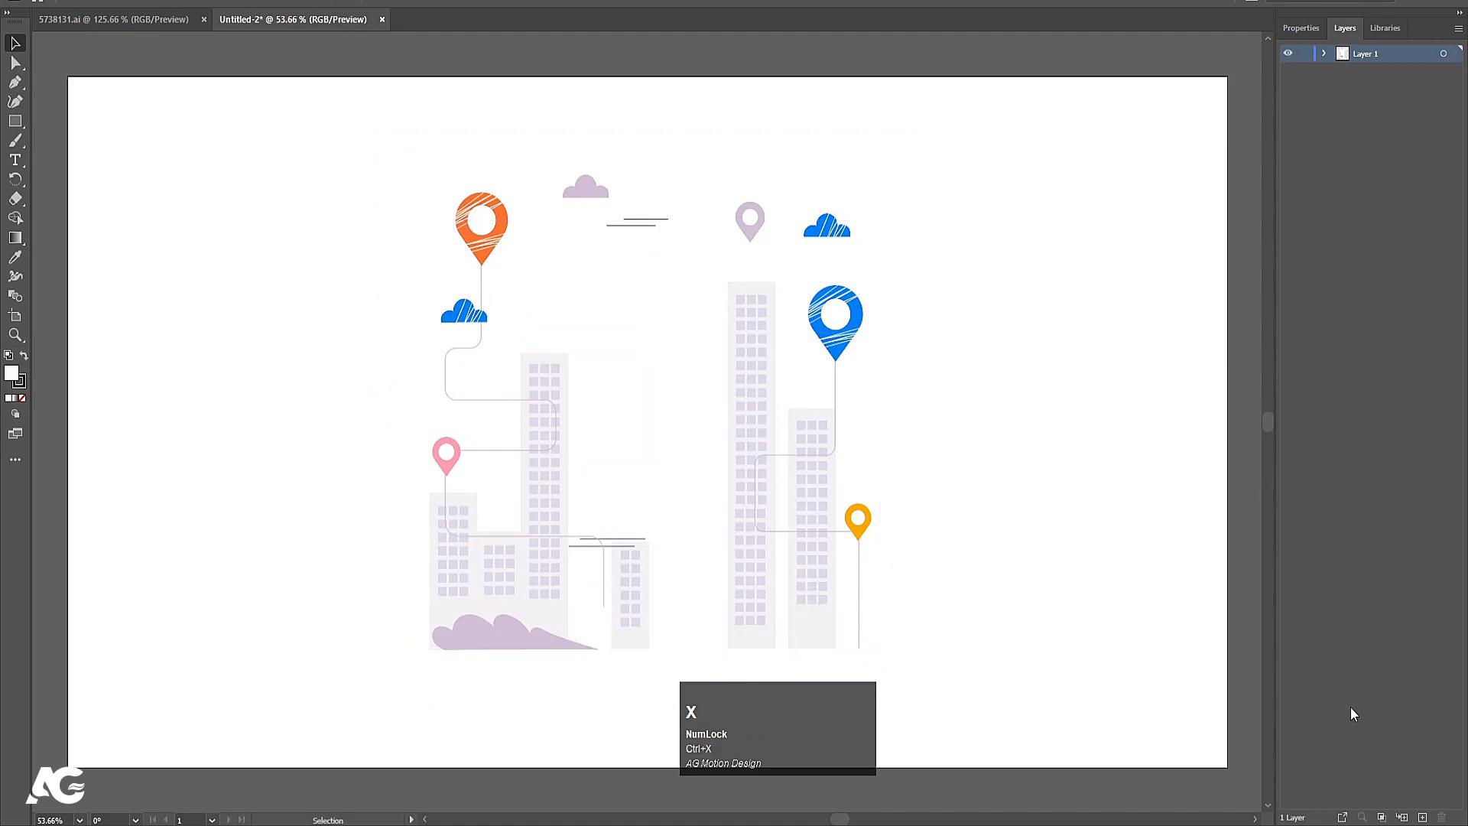
pyautogui.click(1421, 817)
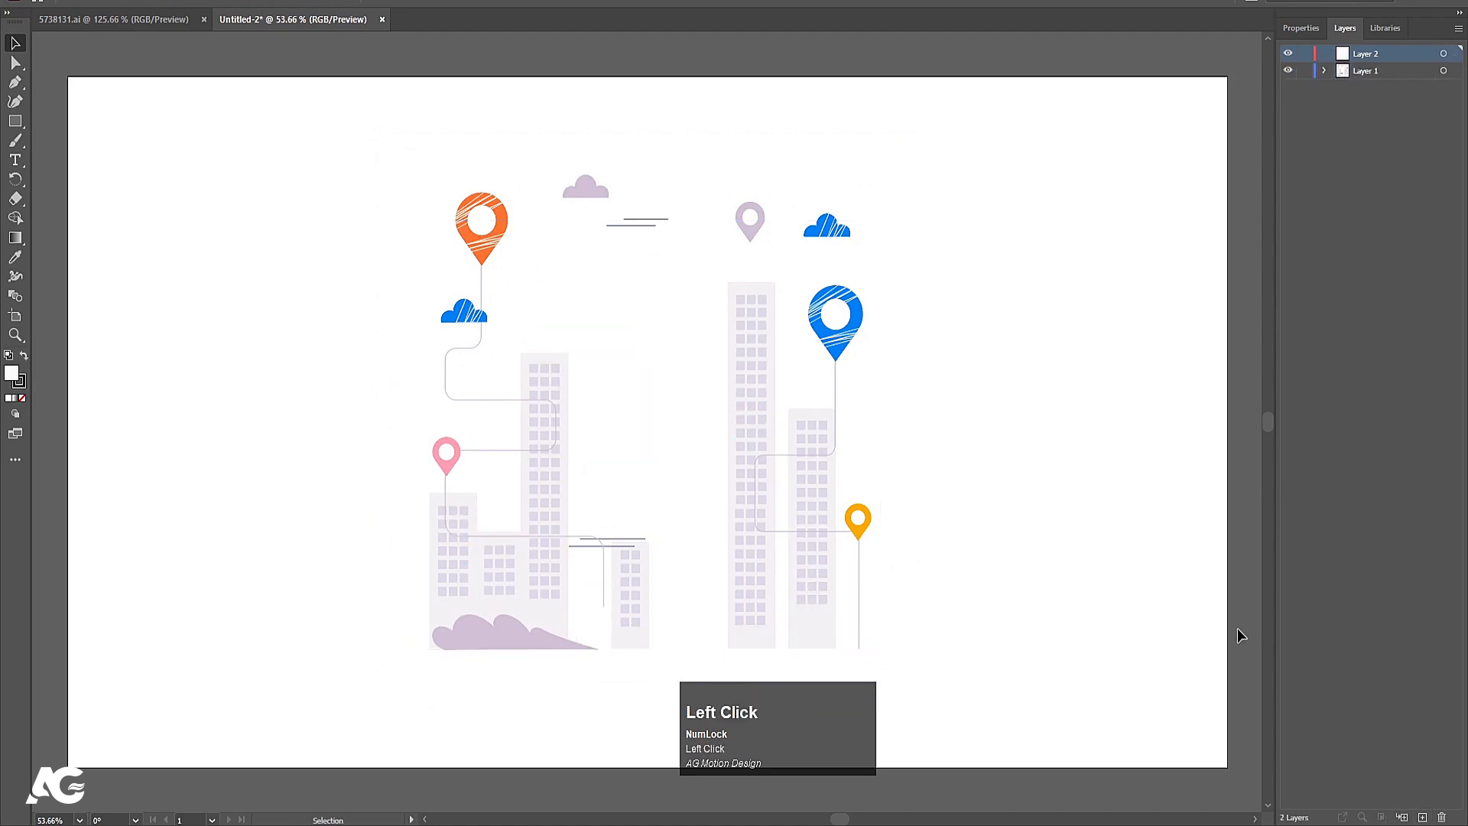
pyautogui.press('ctrl')
pyautogui.hotkey('ctrl', 'shift', 'v')
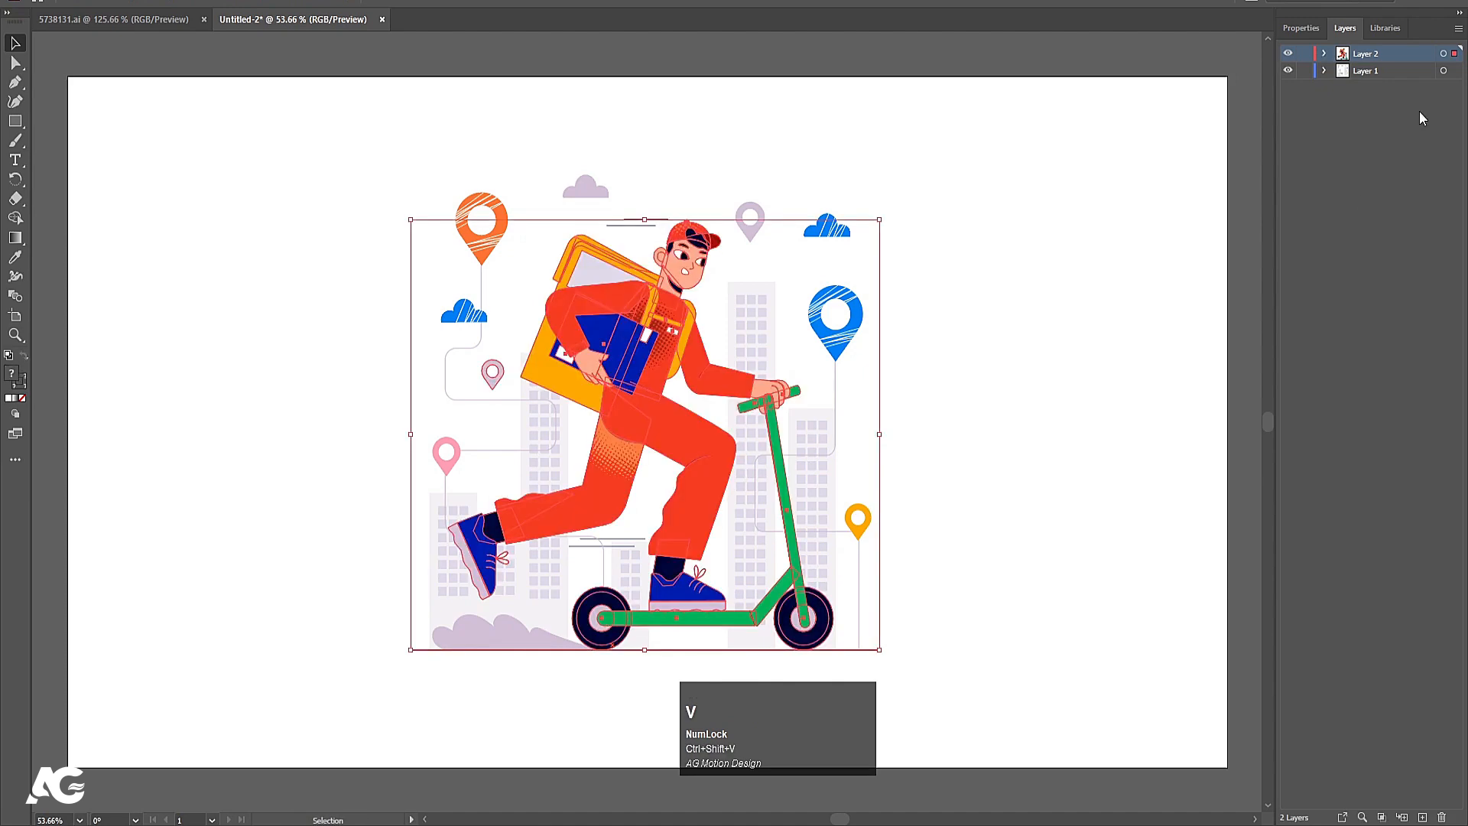
# - Hide the rider's layer and delete the blue and yellow pin route and the blue cloud above it
pyautogui.click(1290, 54)
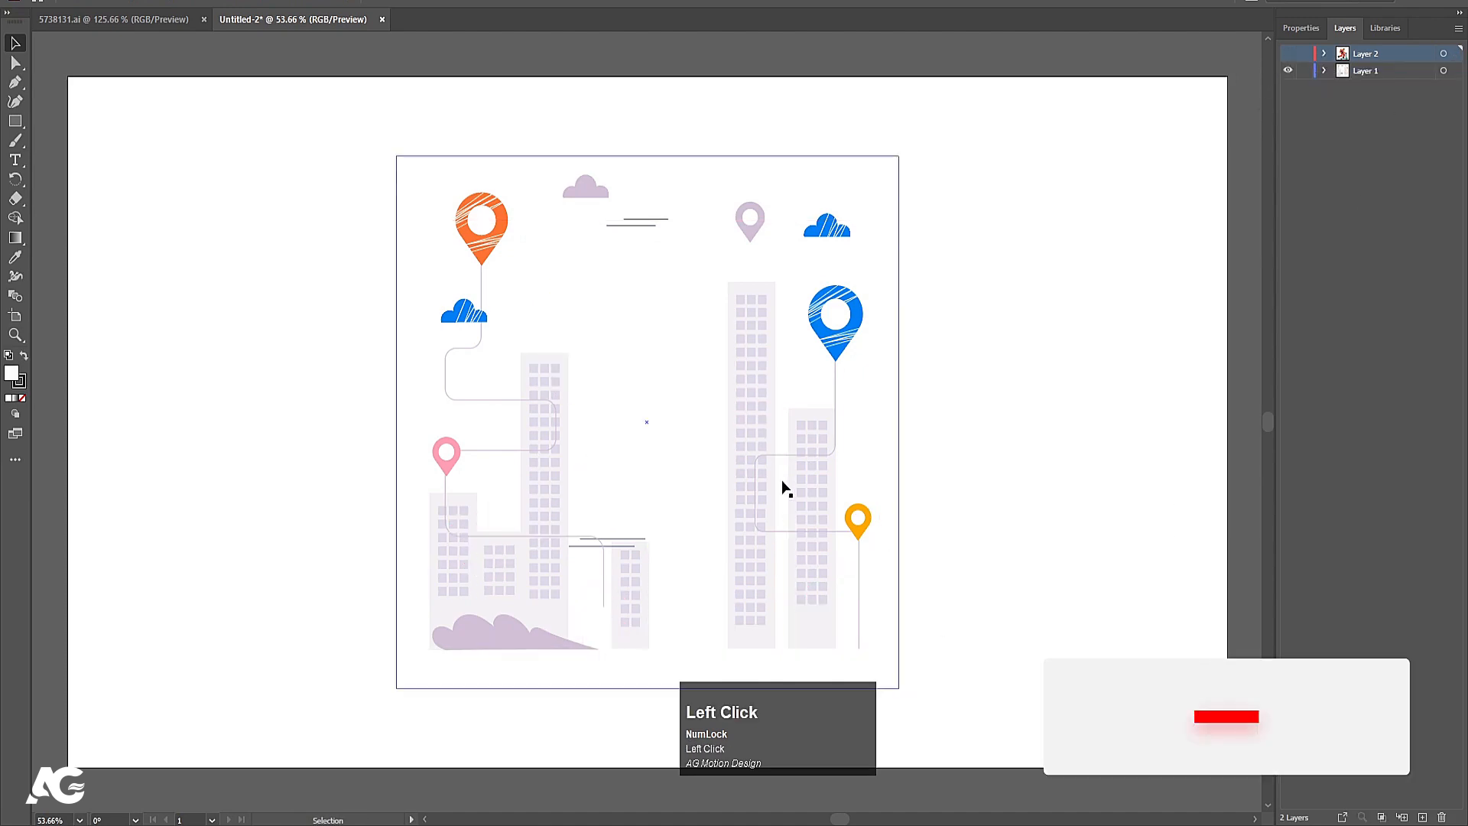
pyautogui.click(840, 293)
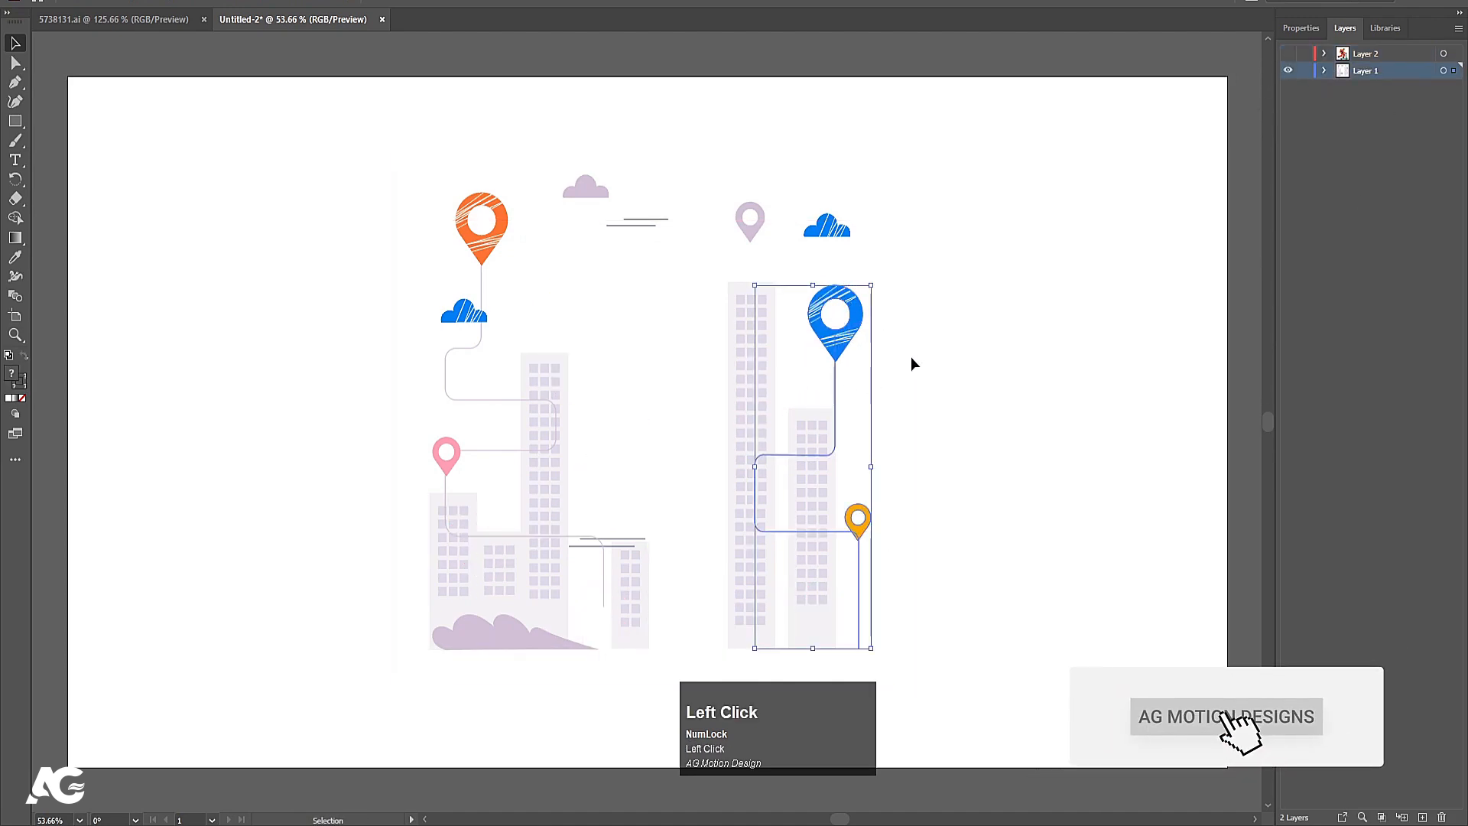
pyautogui.press('Delete')
pyautogui.click(827, 228)
pyautogui.press('Delete')
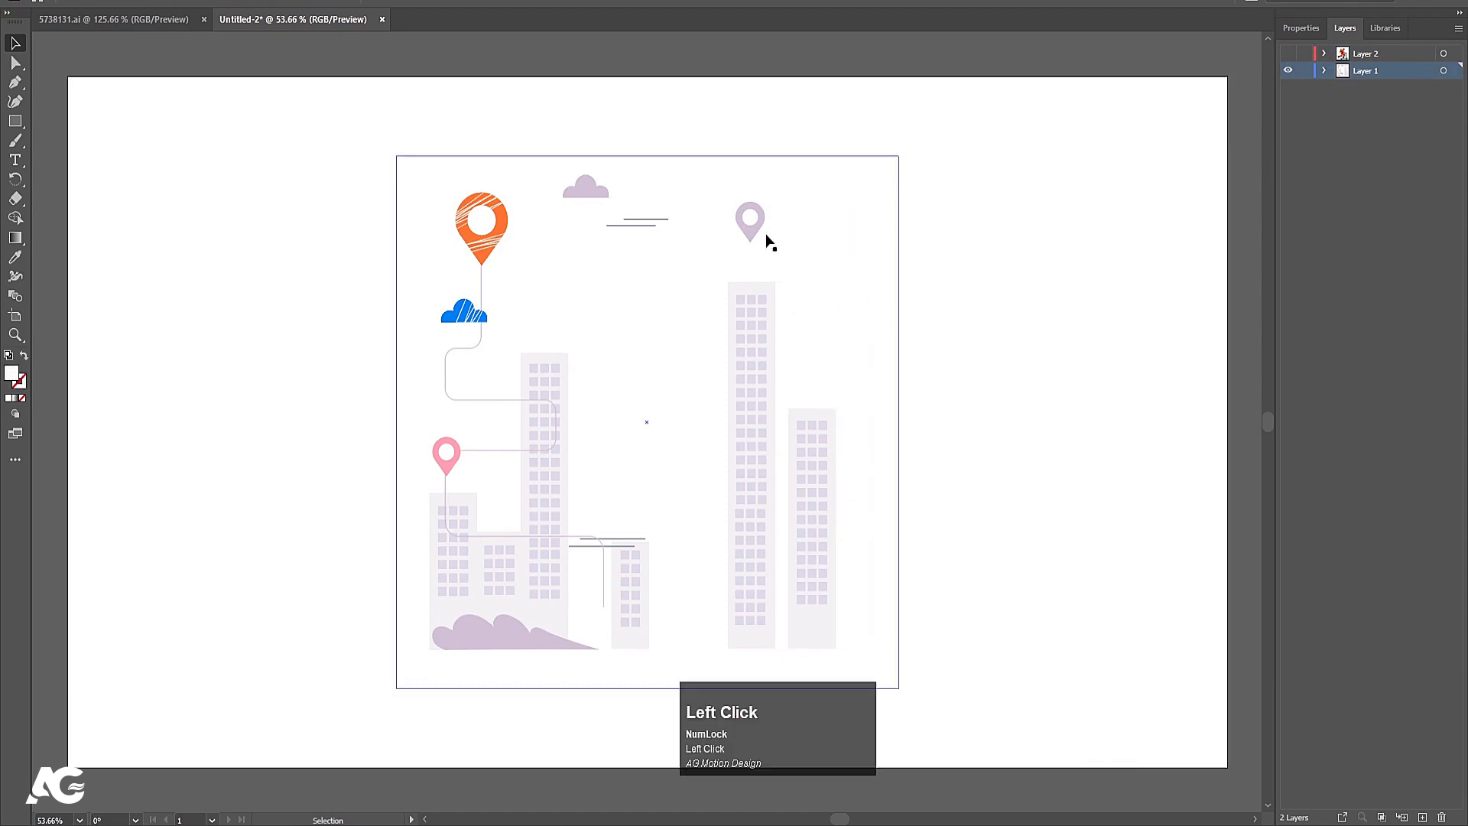
# - Delete the grey location pin, the upper pair of speed lines and the grey cloud
pyautogui.click(750, 222)
pyautogui.press('Delete')
pyautogui.click(625, 225)
pyautogui.press('Delete')
pyautogui.click(591, 185)
pyautogui.press('Delete')
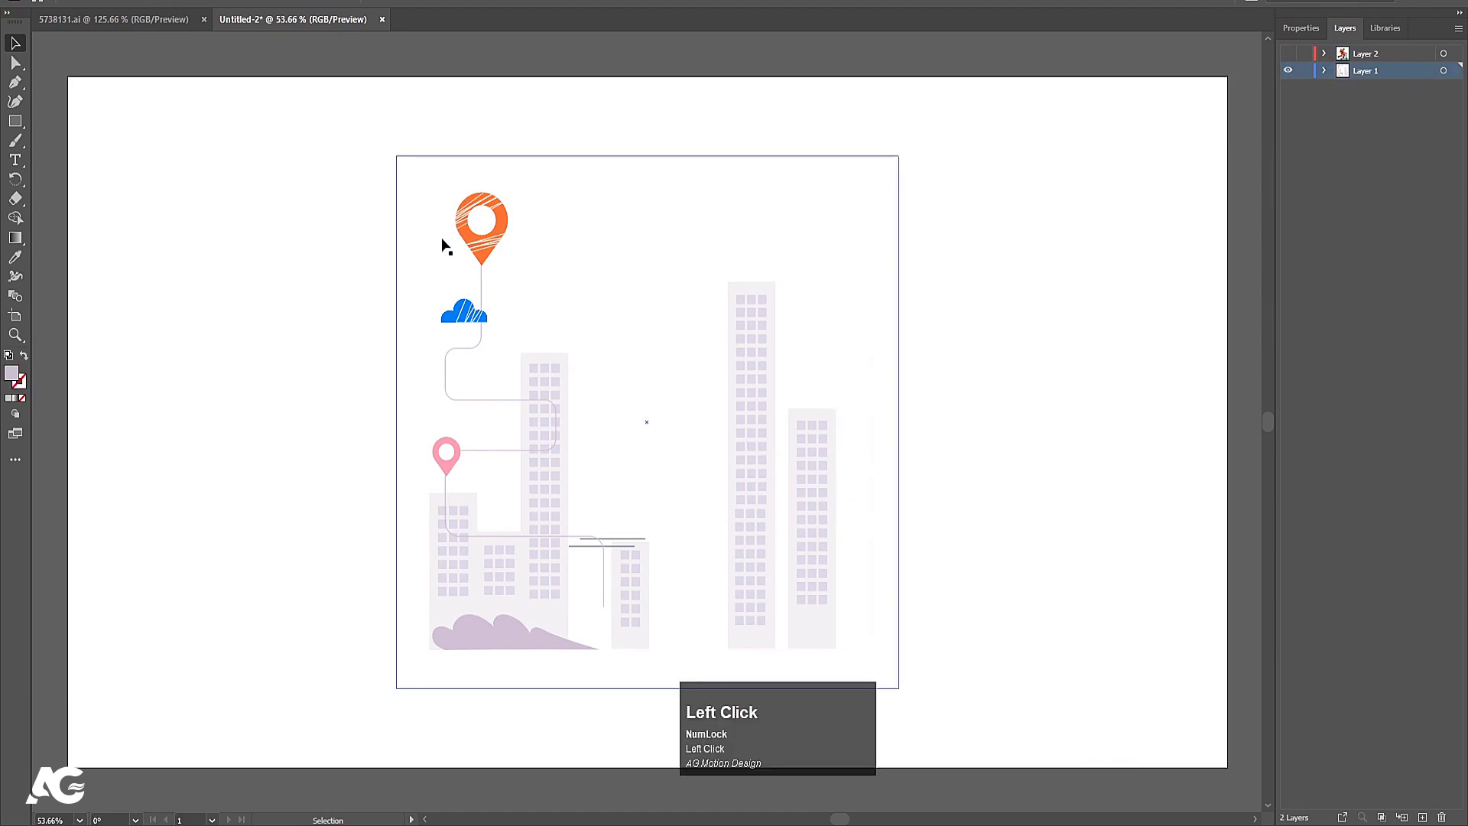
# - Delete the orange and pink pins with their route line and the remaining blue cloud
pyautogui.click(475, 244)
pyautogui.press('Delete')
pyautogui.click(467, 308)
pyautogui.press('Delete')
pyautogui.click(515, 416)
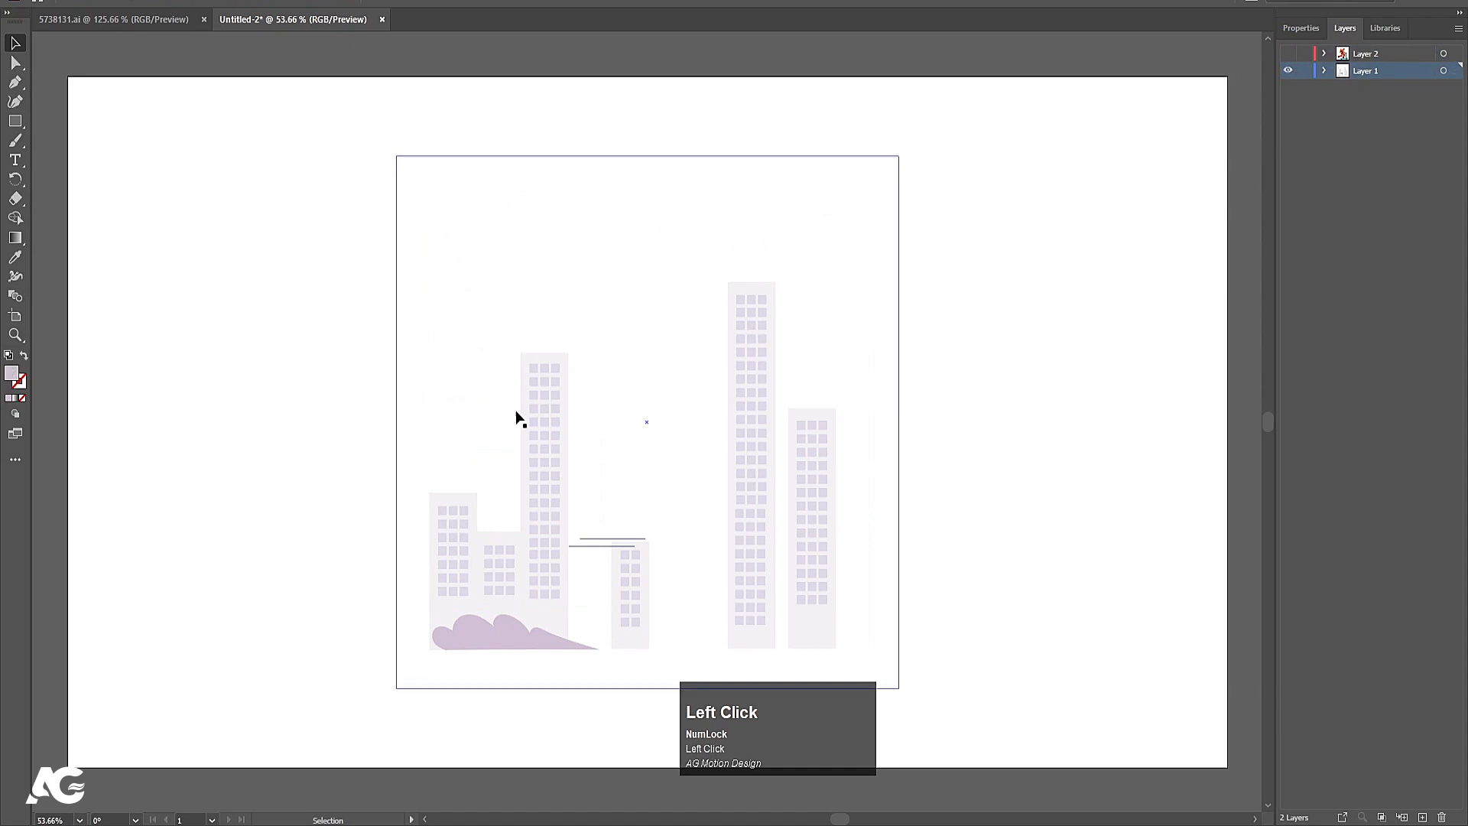
pyautogui.press('Delete')
# - Delete the lower speed lines and the purple bush in front of the buildings
pyautogui.click(598, 544)
pyautogui.press('Delete')
pyautogui.click(511, 638)
pyautogui.press('Delete')
# - Select all the buildings with their background and duplicate them horizontally toward the artboard's left edge
pyautogui.click(544, 566)
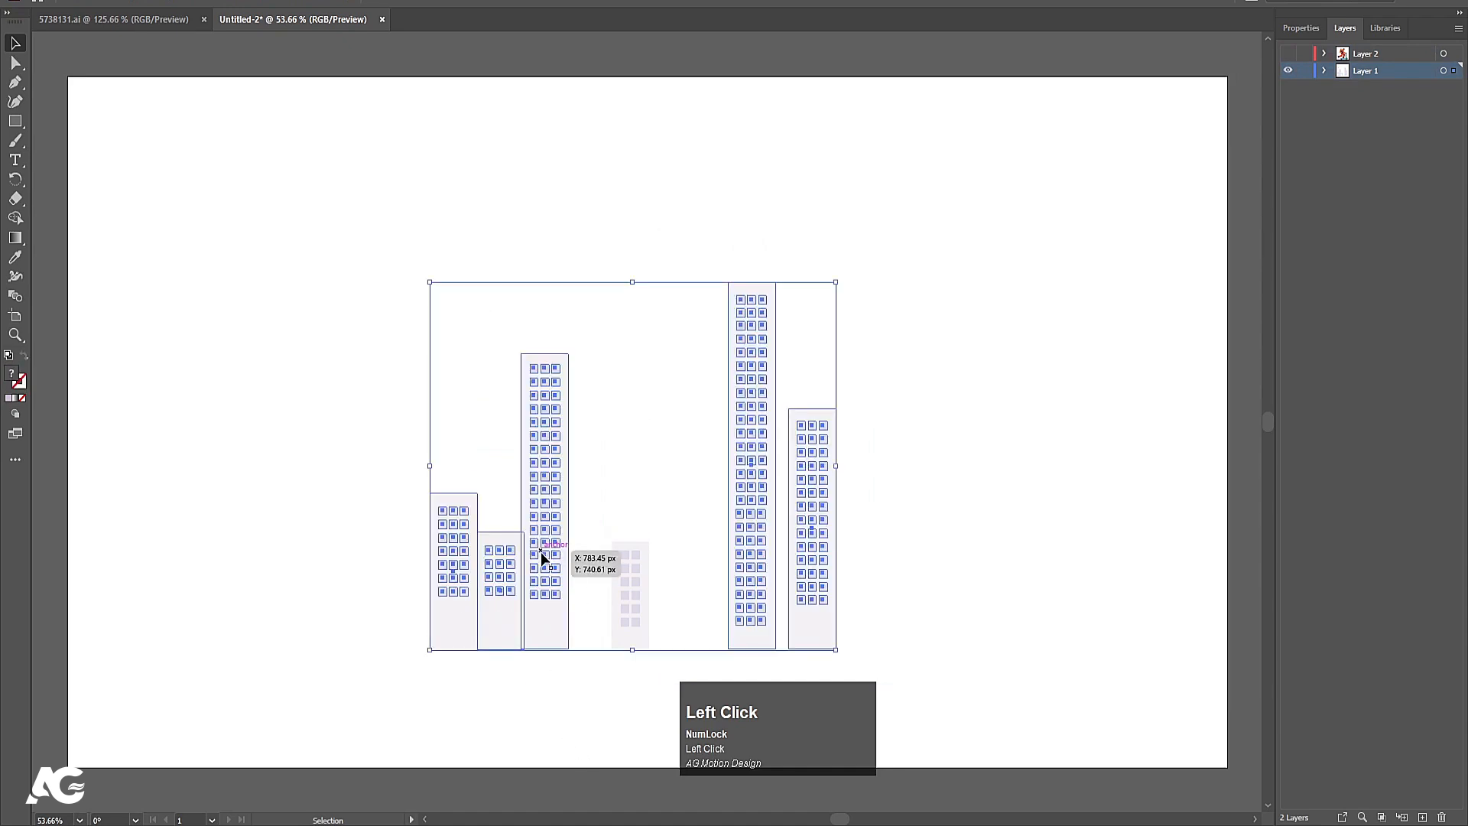
pyautogui.click(626, 583)
pyautogui.click(981, 325)
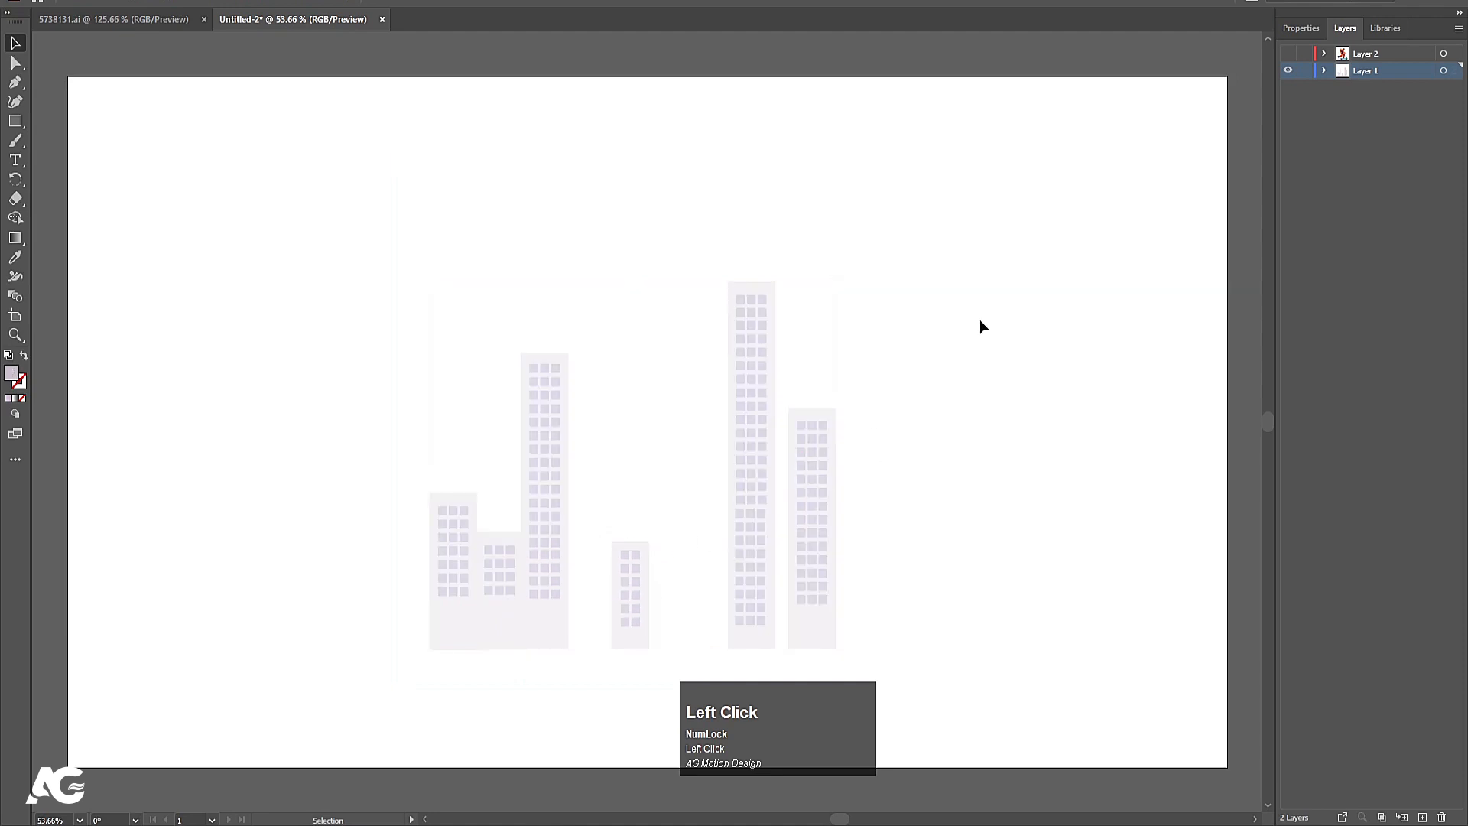
pyautogui.moveTo(963, 309); pyautogui.dragTo(344, 648)
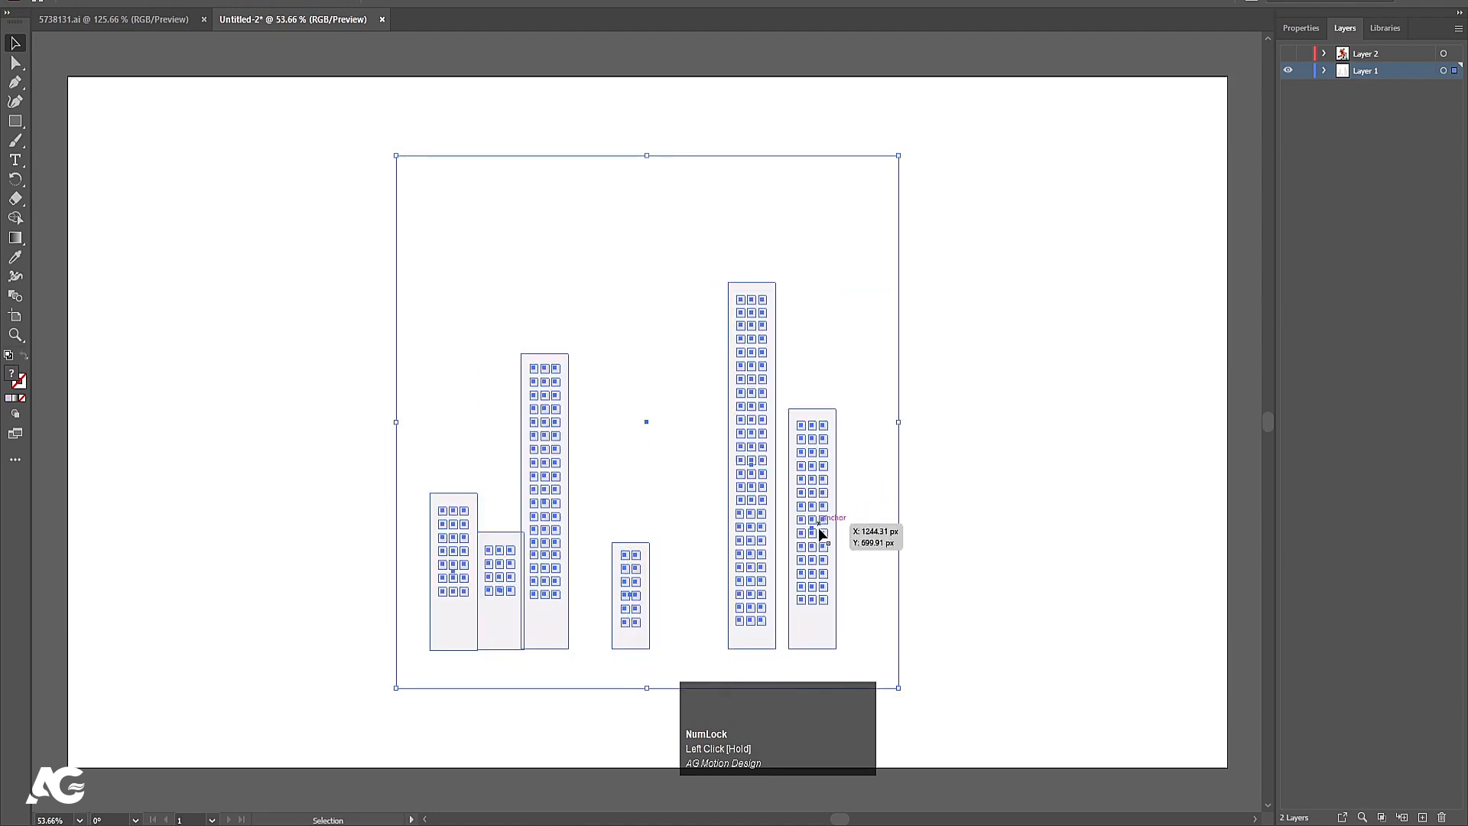
pyautogui.moveTo(811, 549); pyautogui.dragTo(436, 551)
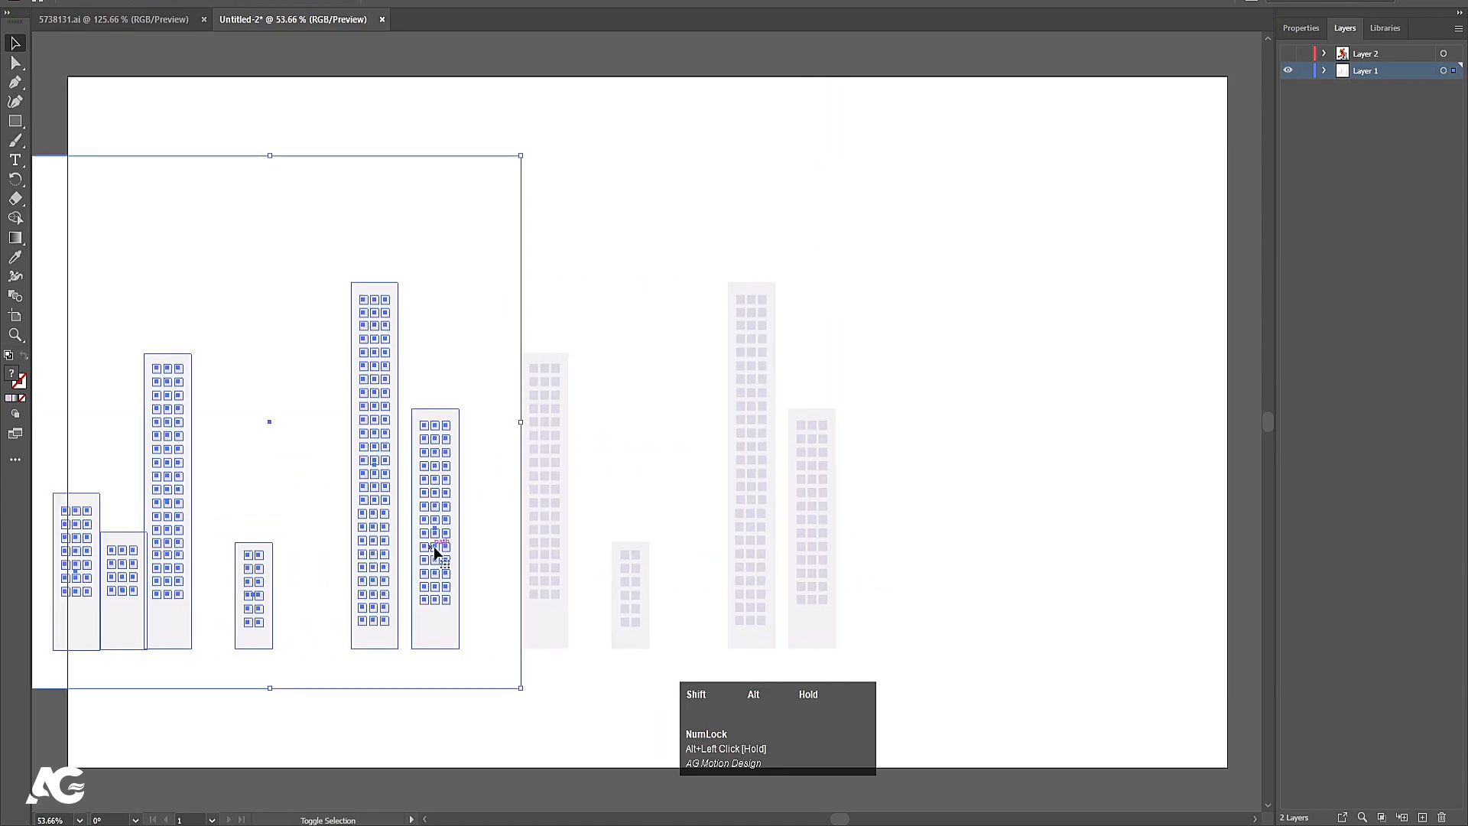
# - Delete the white background rectangles behind both the original and the duplicated buildings
pyautogui.click(572, 206)
pyautogui.click(496, 180)
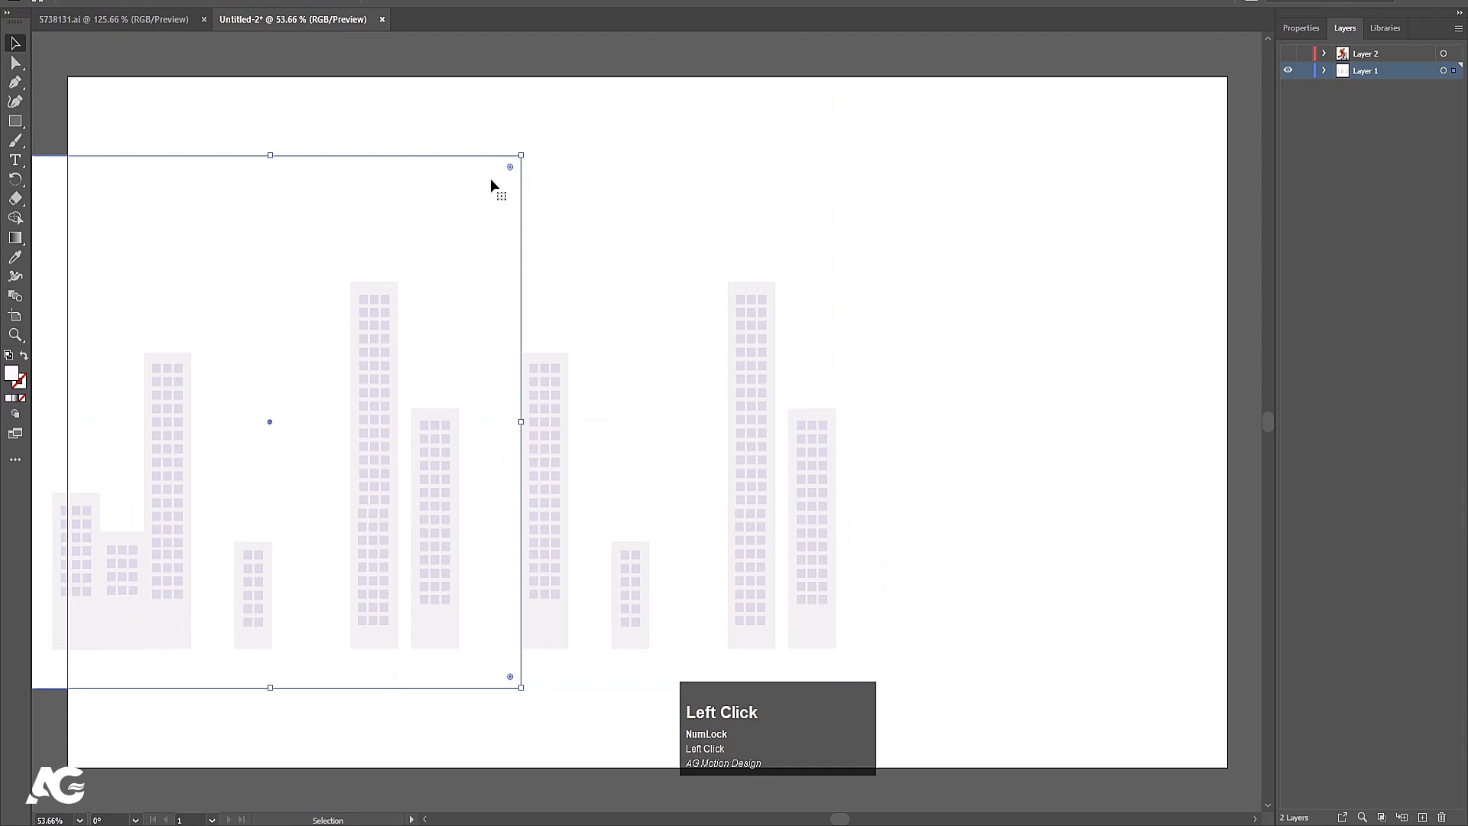
pyautogui.press('Delete')
pyautogui.click(609, 170)
pyautogui.press('Delete')
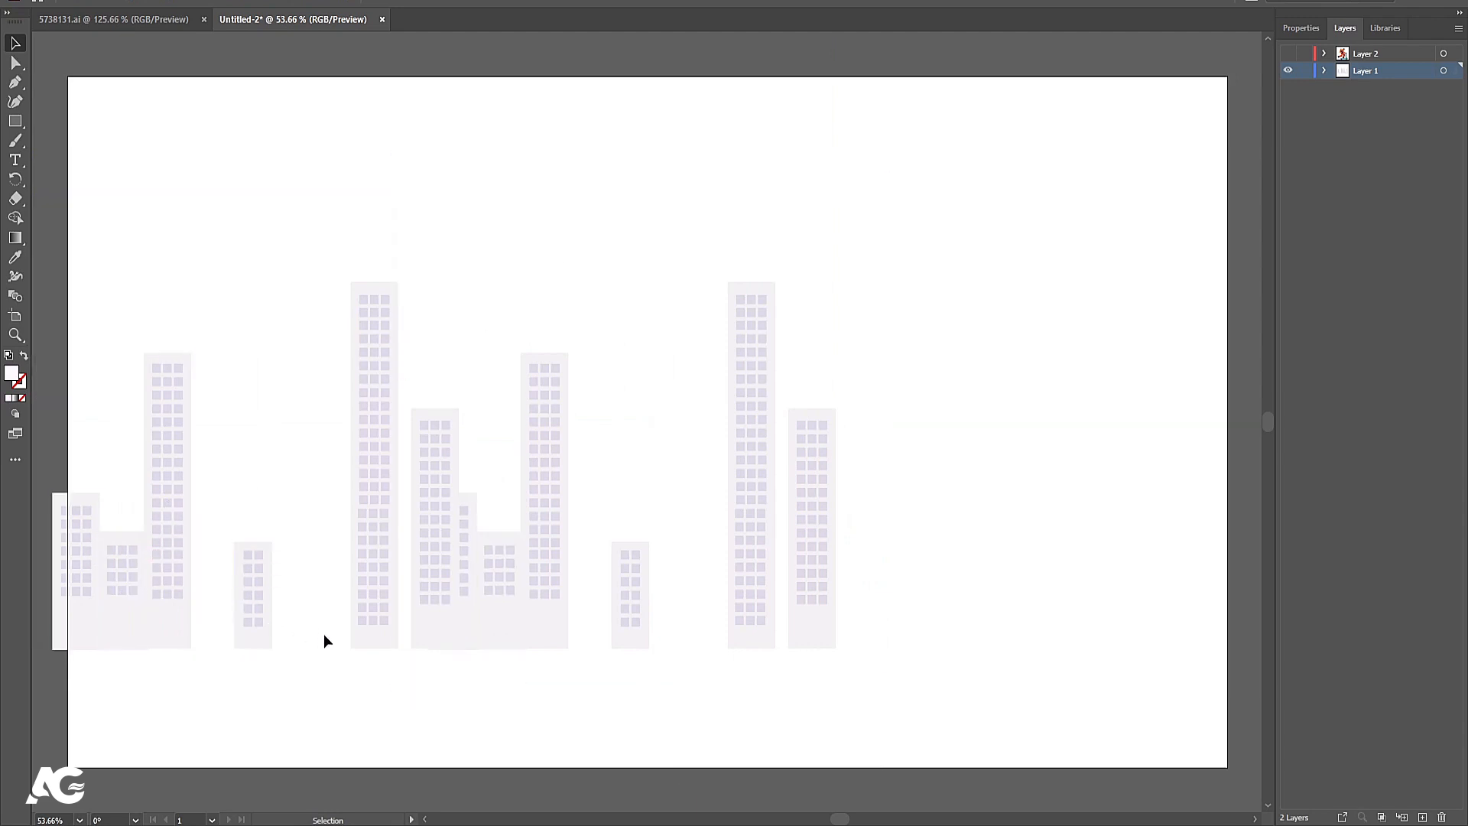
# - Ungroup the duplicated buildings and shift them left until they no longer overlap the original set
pyautogui.moveTo(286, 682); pyautogui.dragTo(27, 393)
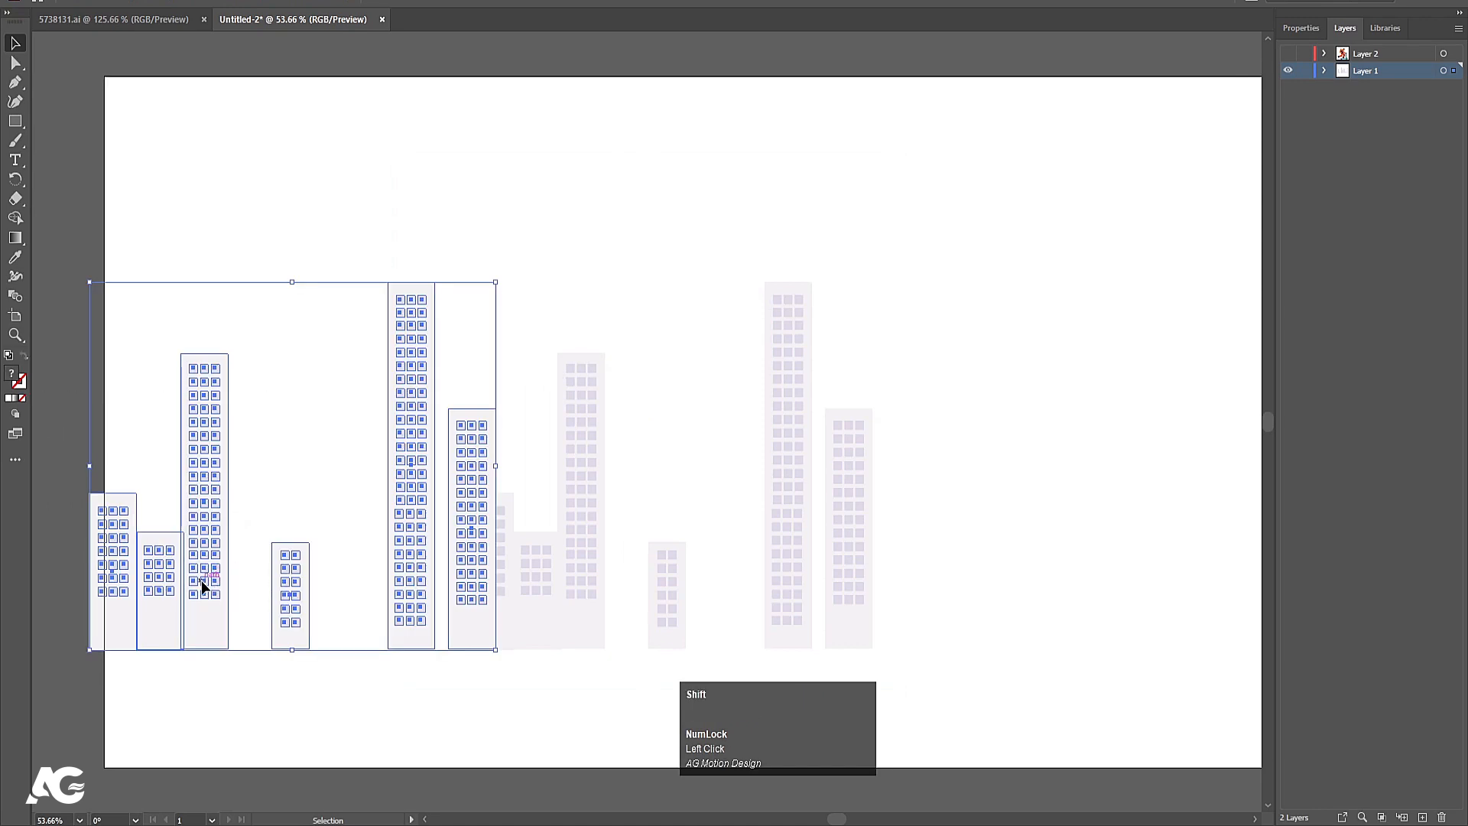
pyautogui.moveTo(200, 581); pyautogui.dragTo(209, 581)
pyautogui.hotkey('ctrl', 'z')
pyautogui.rightClick(386, 529)
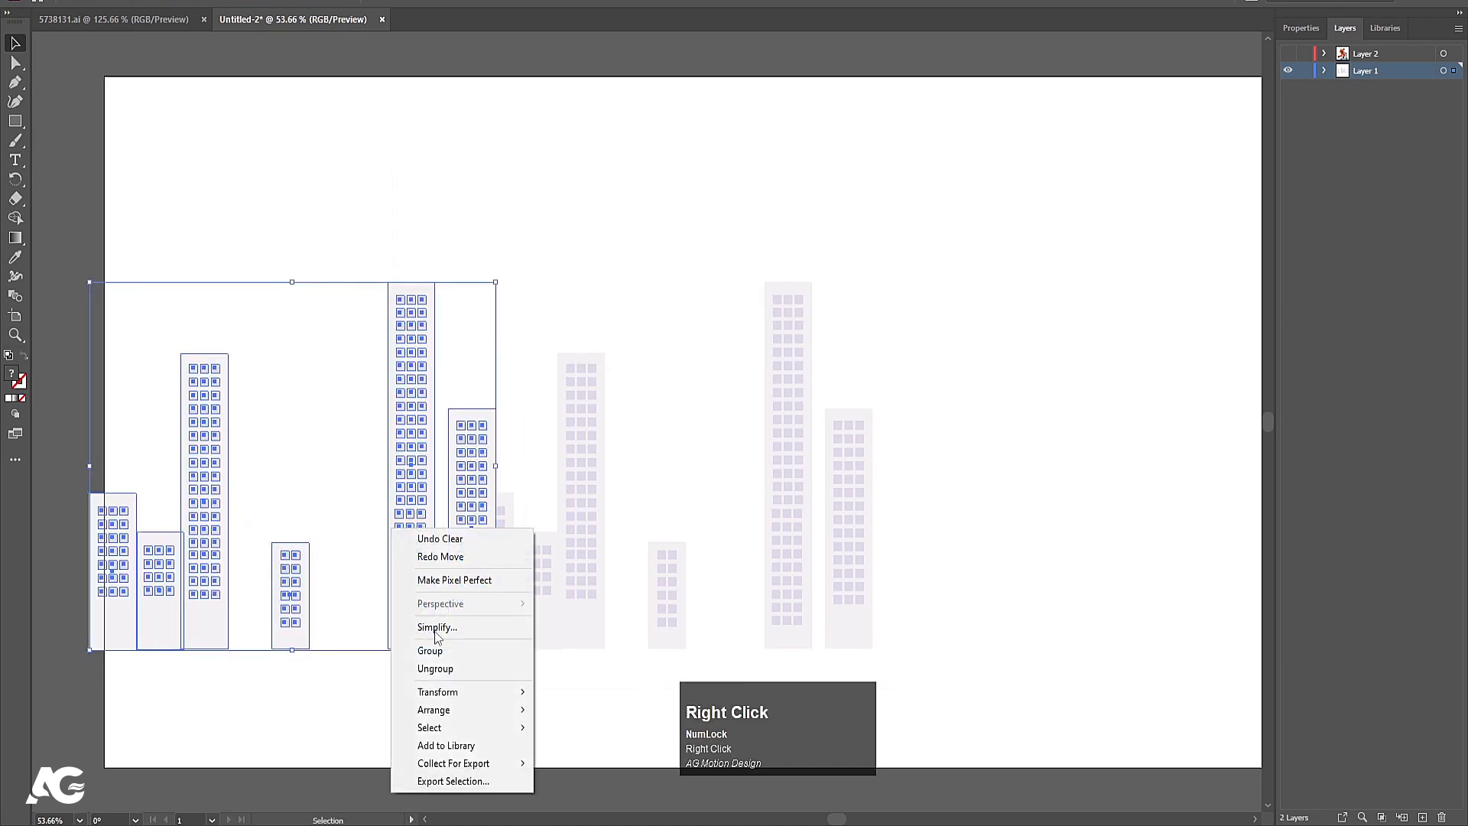
pyautogui.click(435, 668)
pyautogui.moveTo(442, 548)
pyautogui.mouseDown()
pyautogui.moveTo(452, 539)
pyautogui.moveTo(426, 541)
pyautogui.mouseUp()
pyautogui.click(245, 691)
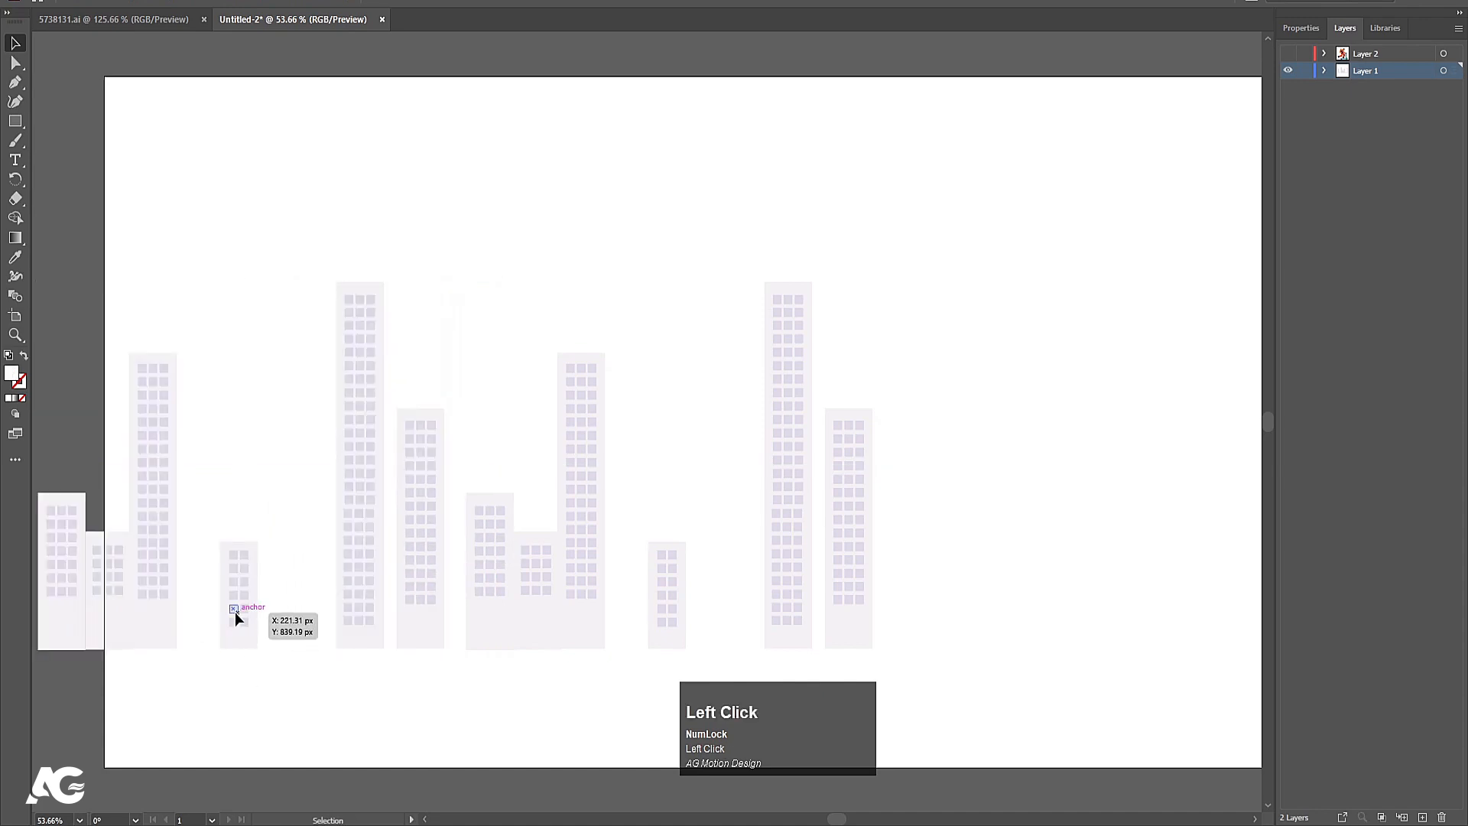
# - Move the small duplicated building beside the tall tower and bring the three leftmost buildings onto the artboard next to it
pyautogui.click(231, 619)
pyautogui.moveTo(260, 656); pyautogui.dragTo(228, 502)
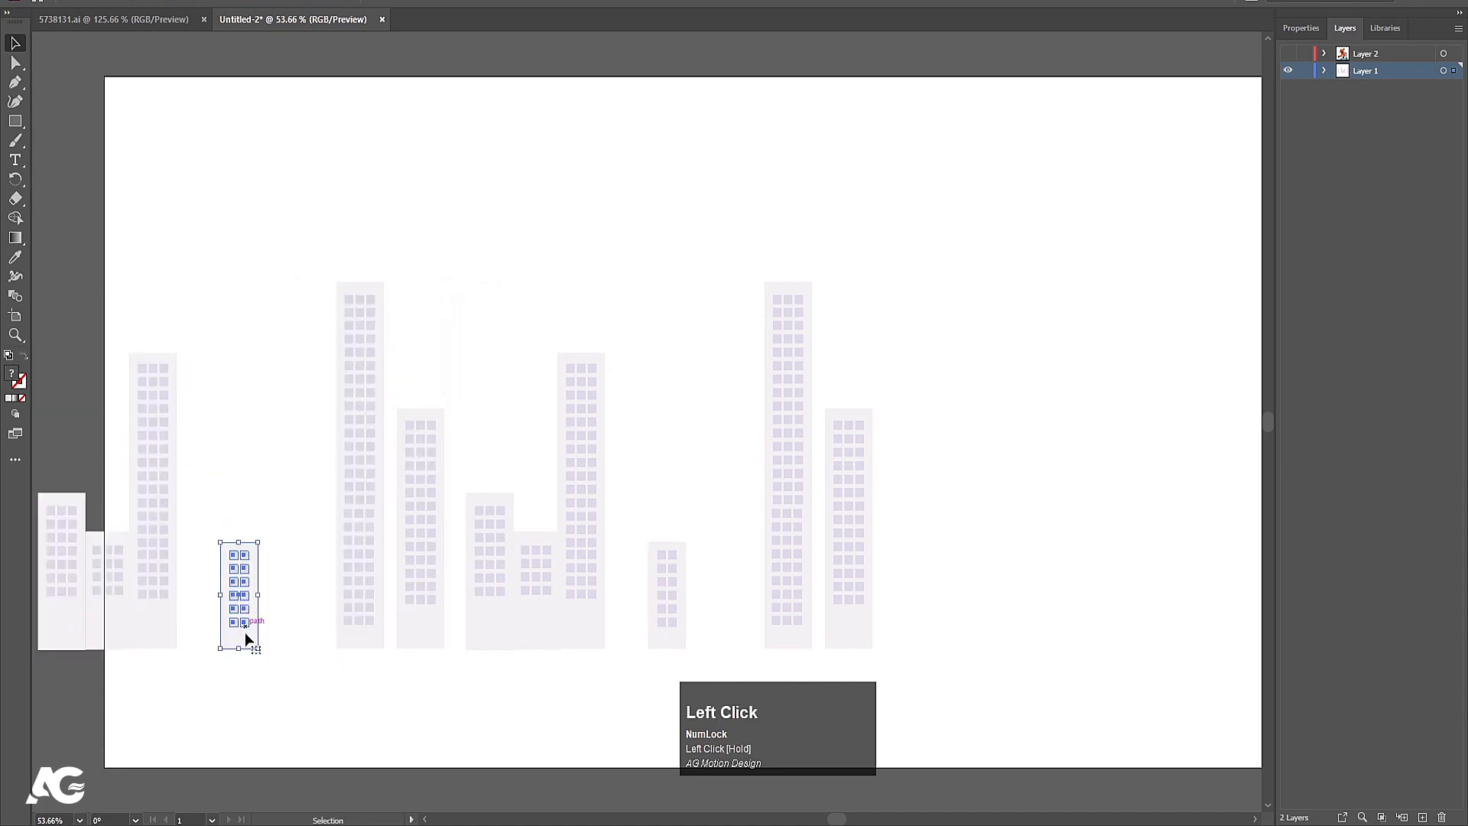
pyautogui.moveTo(246, 632); pyautogui.dragTo(314, 631)
pyautogui.moveTo(179, 683); pyautogui.dragTo(54, 474)
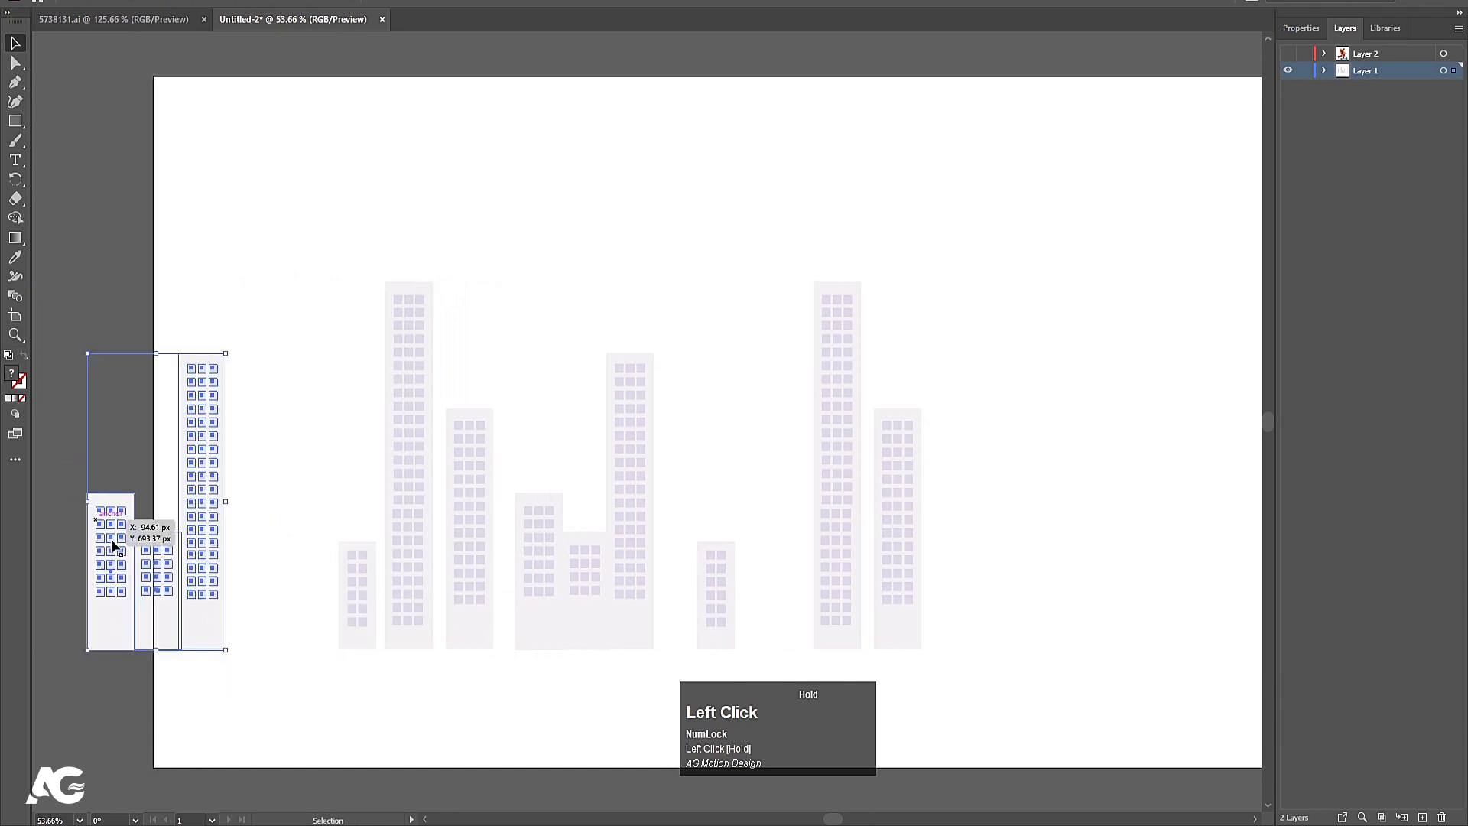
pyautogui.moveTo(151, 612); pyautogui.dragTo(249, 604)
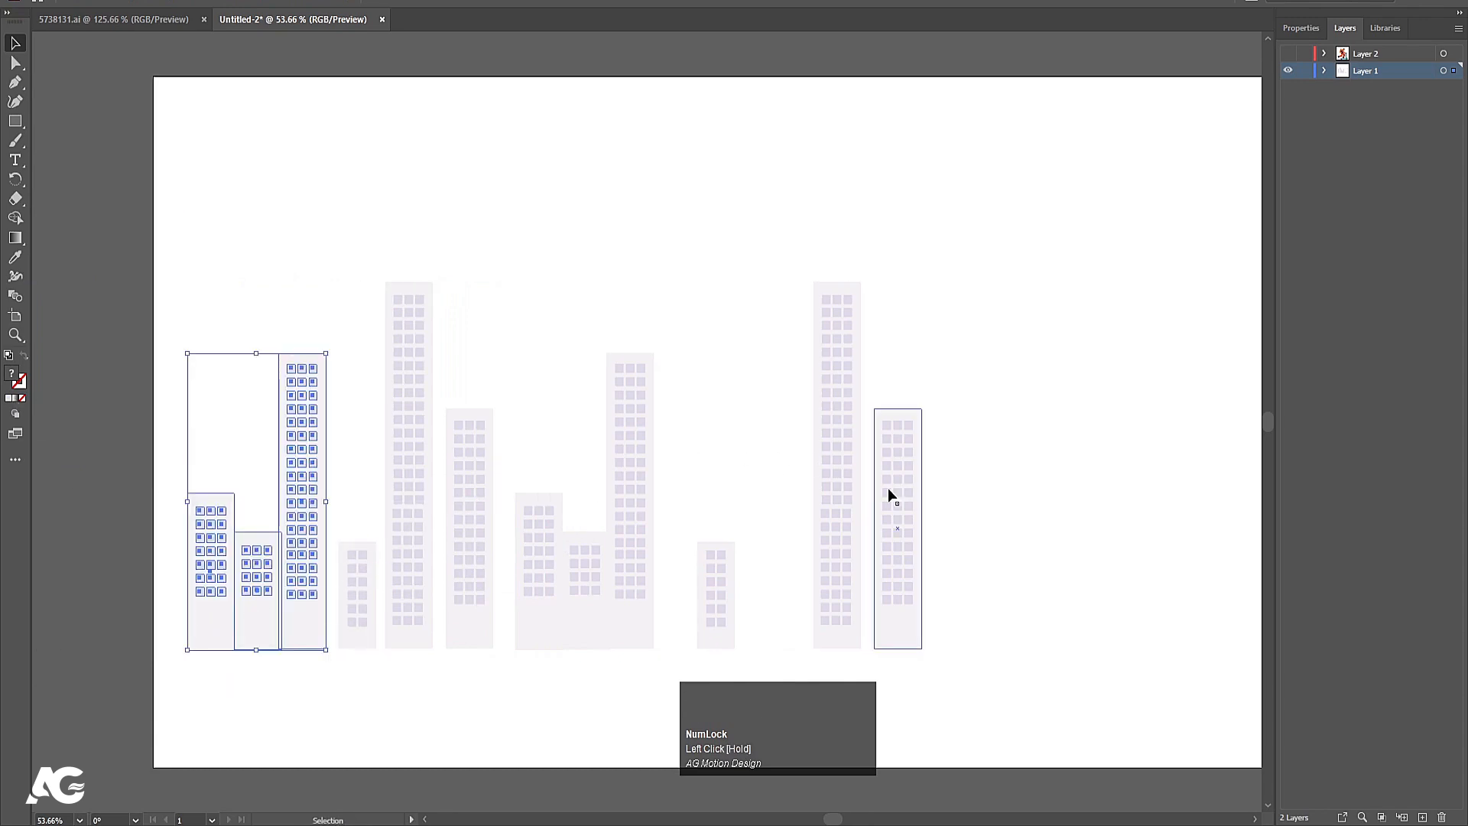
# - Duplicate the left set of buildings into the empty area at the right end of the skyline
pyautogui.click(1025, 496)
pyautogui.press('space')
pyautogui.moveTo(1025, 496); pyautogui.dragTo(944, 501)
pyautogui.moveTo(414, 715); pyautogui.dragTo(163, 224)
pyautogui.moveTo(204, 632); pyautogui.dragTo(1001, 616)
pyautogui.click(913, 198)
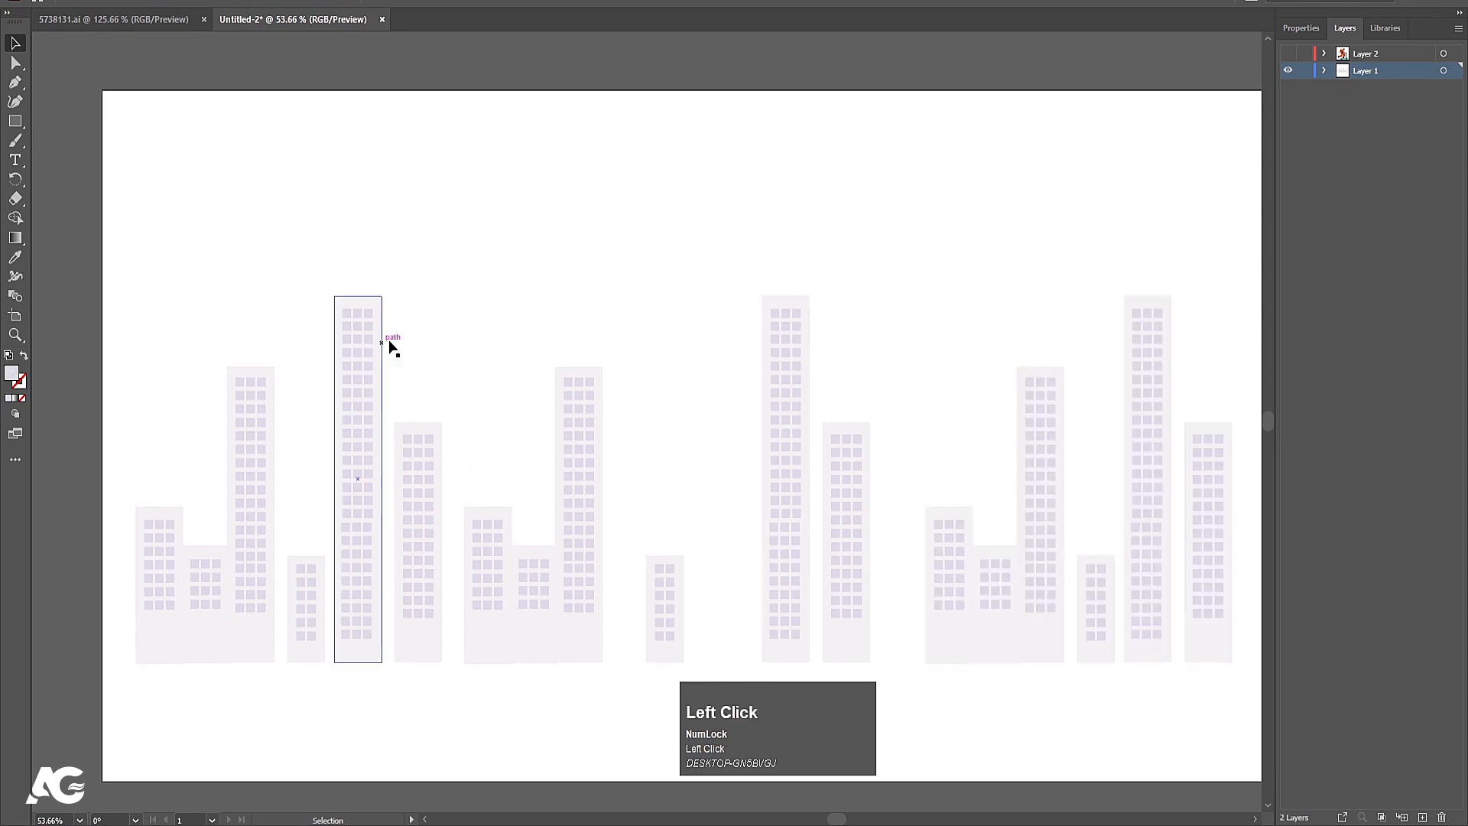
# - Save the document as Untitled-2 in Adobe Illustrator format with the Illustrator 2020 version options
pyautogui.press('ctrl')
pyautogui.hotkey('ctrl', 's')
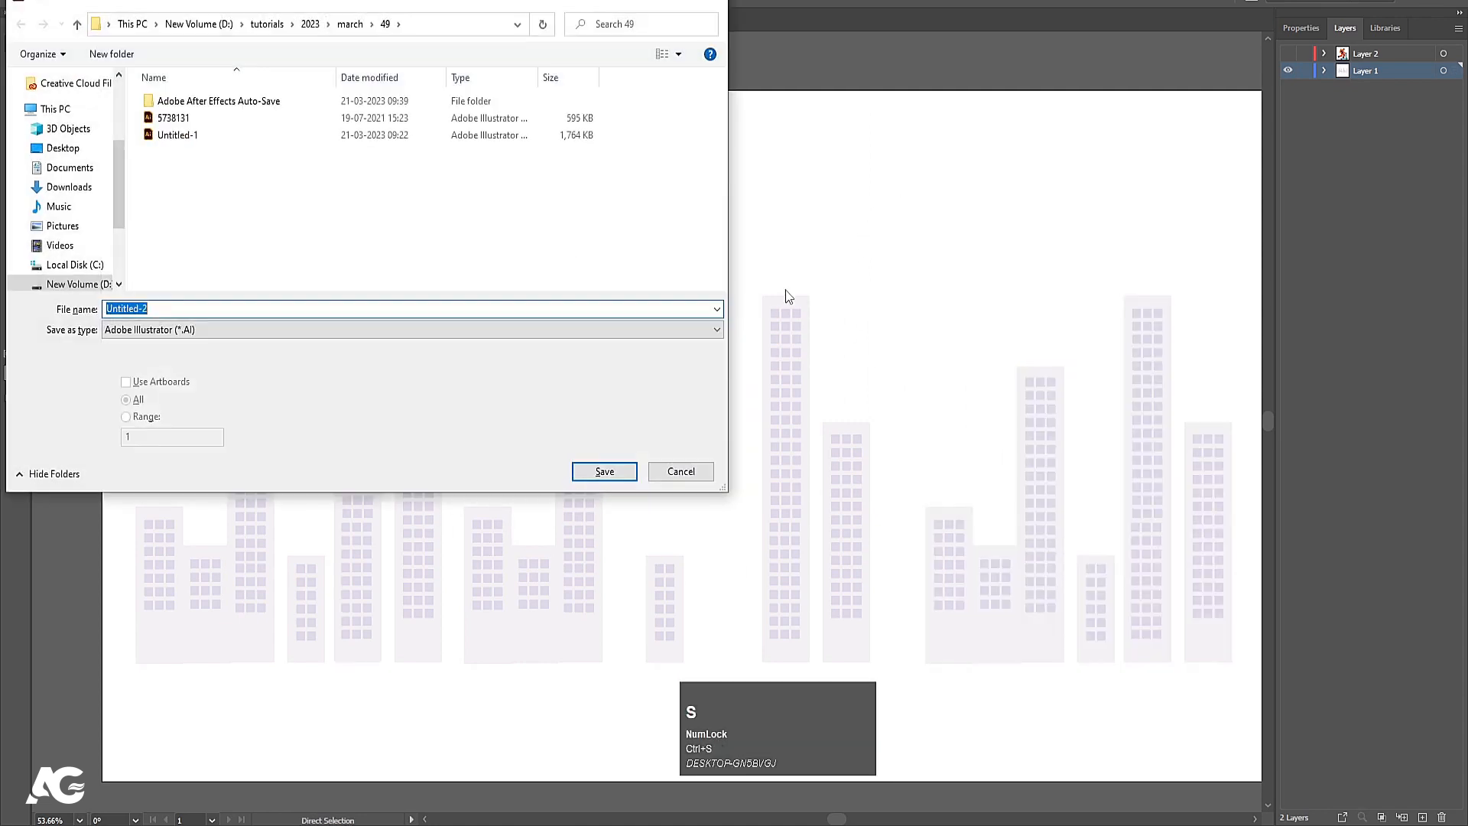
pyautogui.click(603, 472)
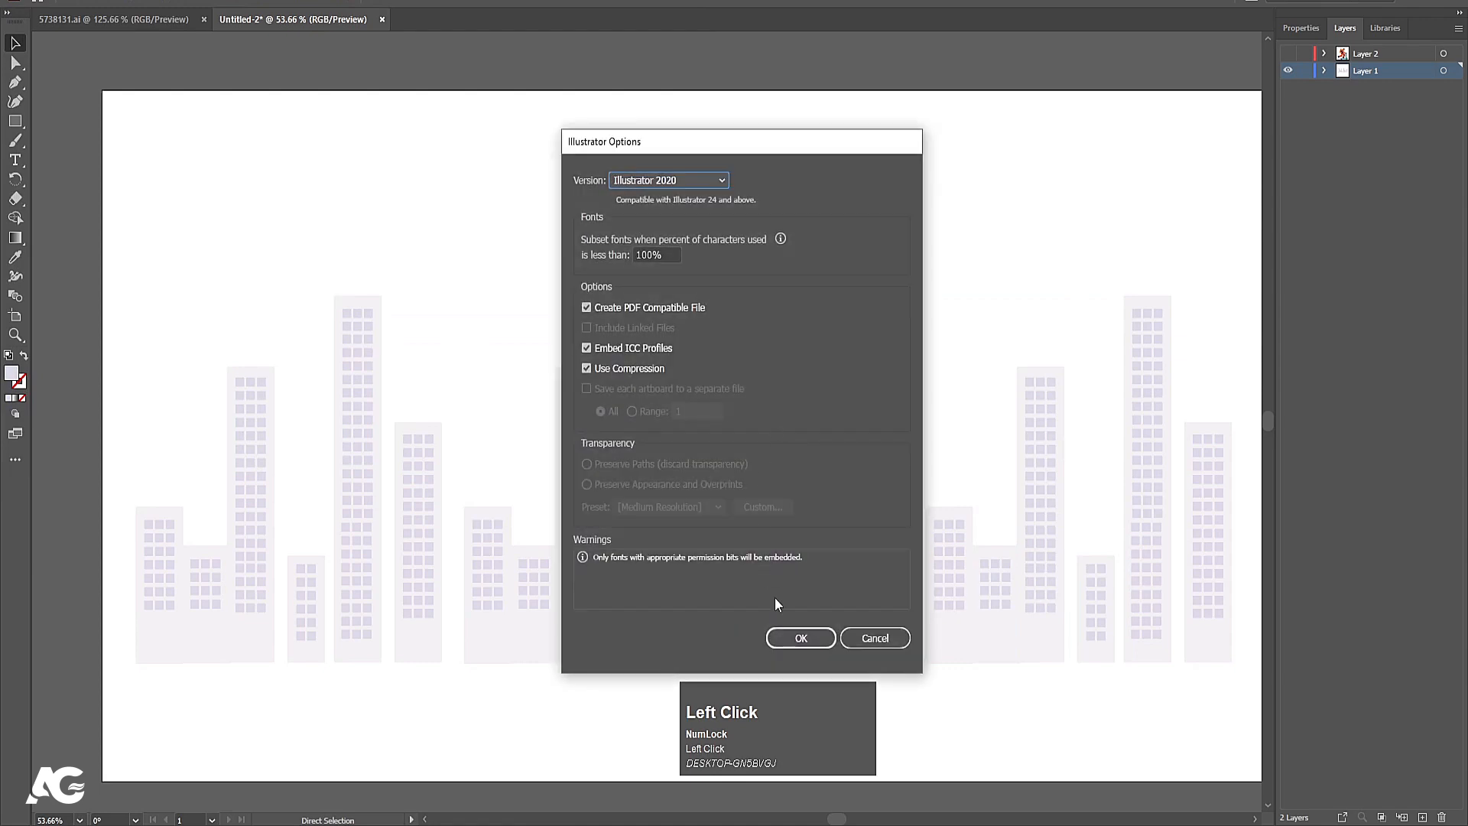
pyautogui.click(795, 637)
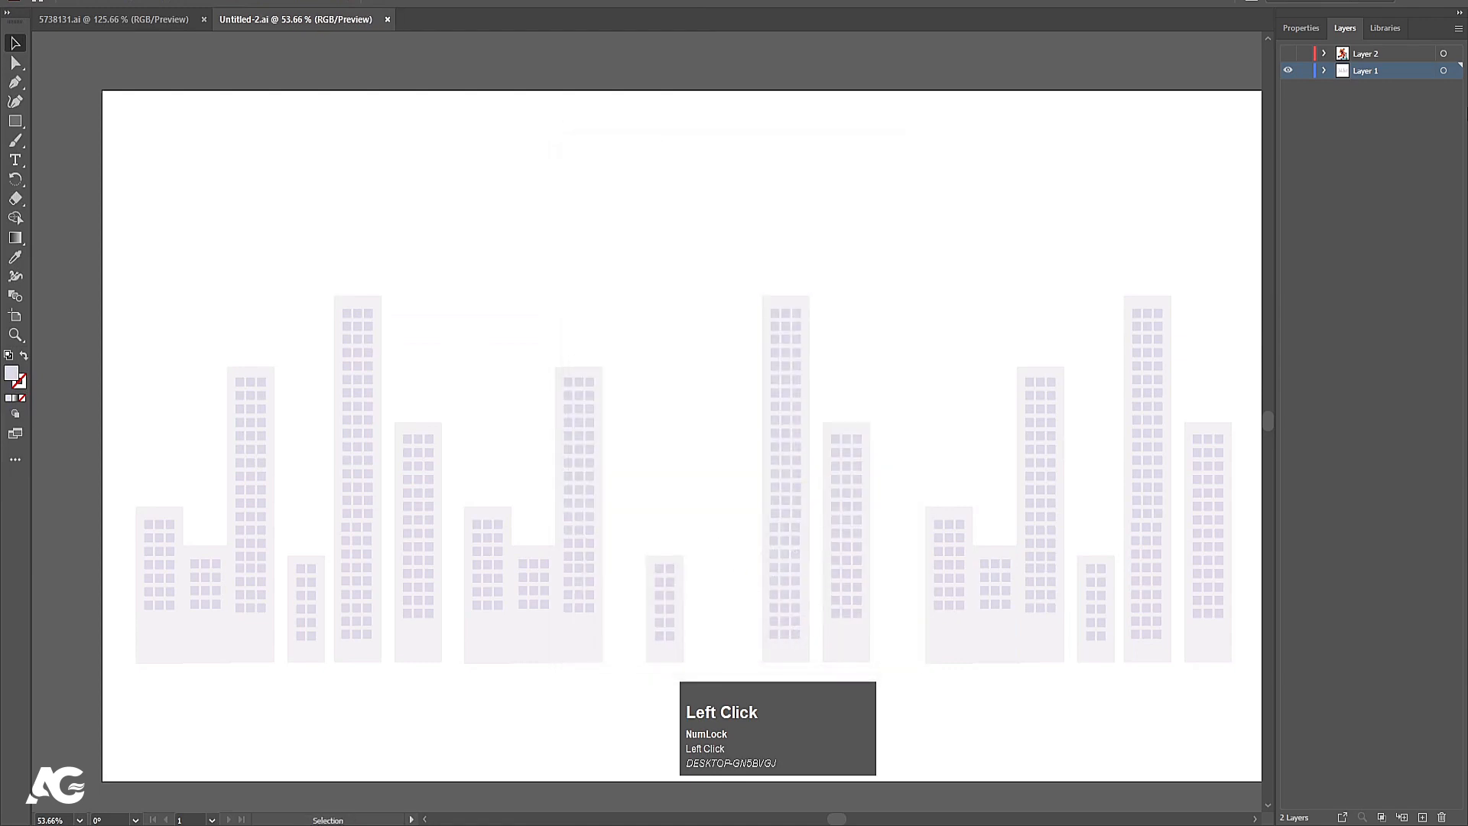
# - Rename the skyline layer as bg, hide it, and show the rider's layer
pyautogui.doubleClick(1366, 71)
pyautogui.write('b')
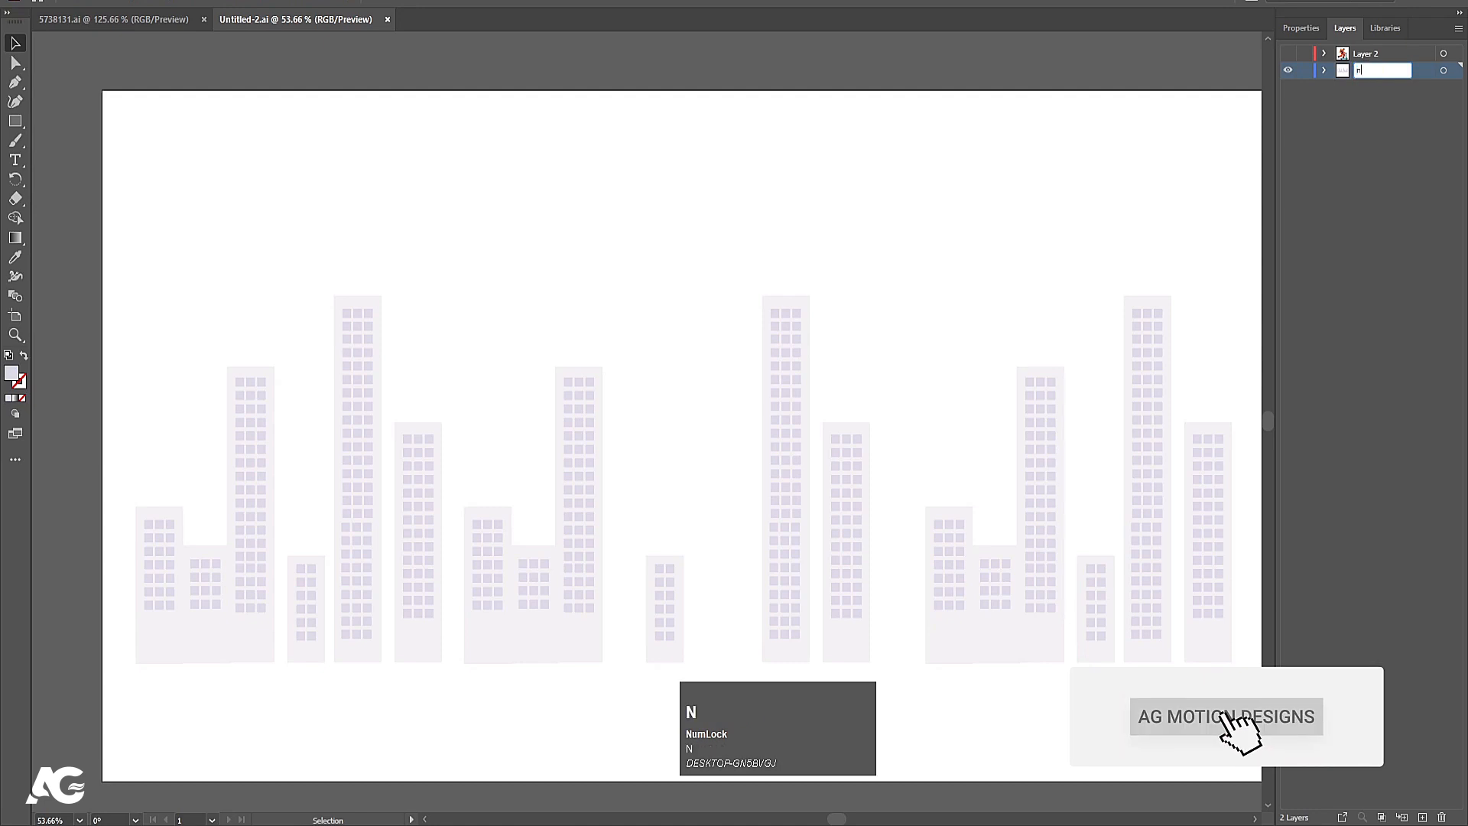
pyautogui.write('g')
pyautogui.press('Return')
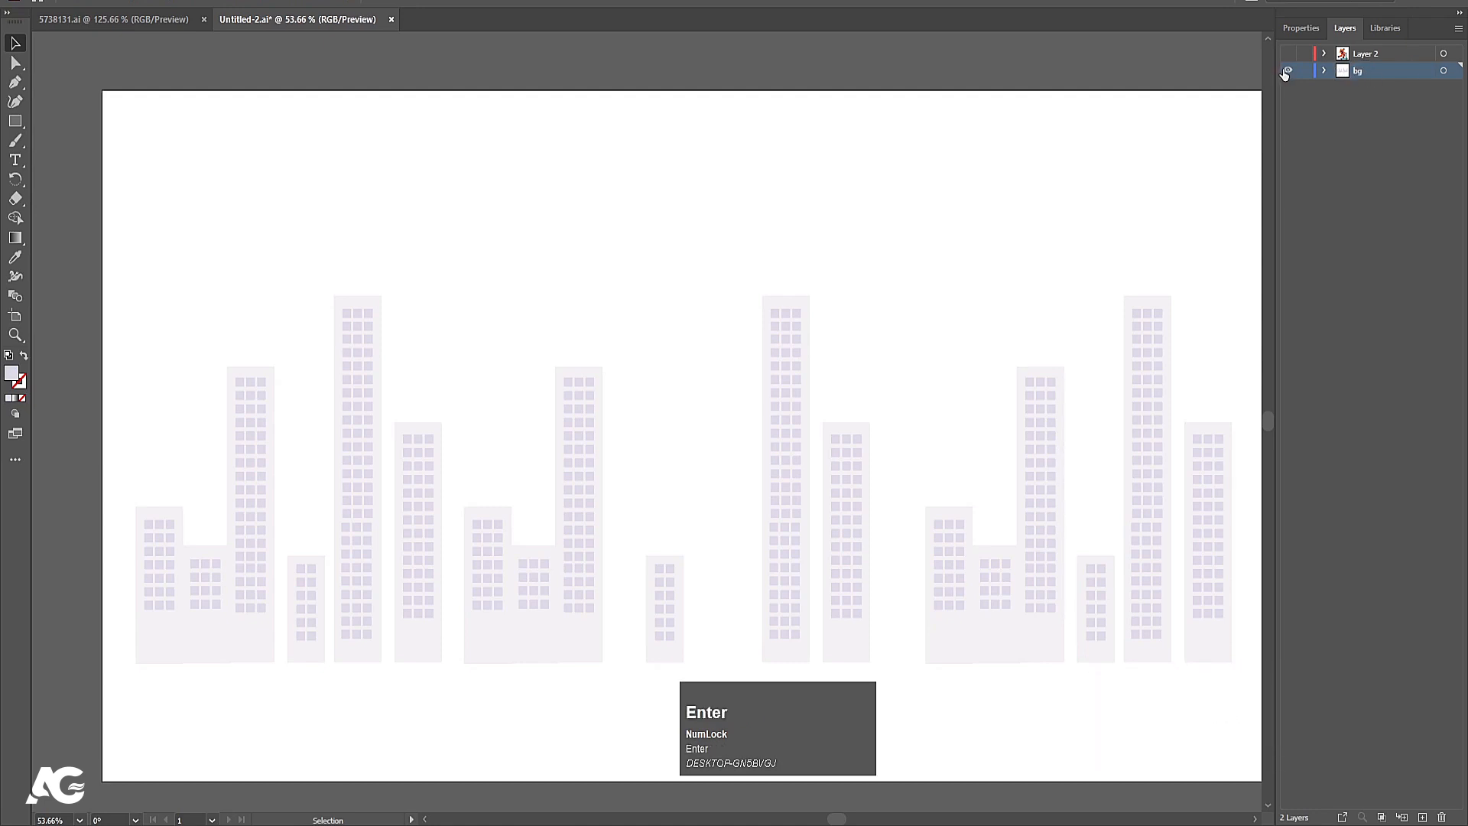
pyautogui.click(1288, 70)
pyautogui.click(1288, 54)
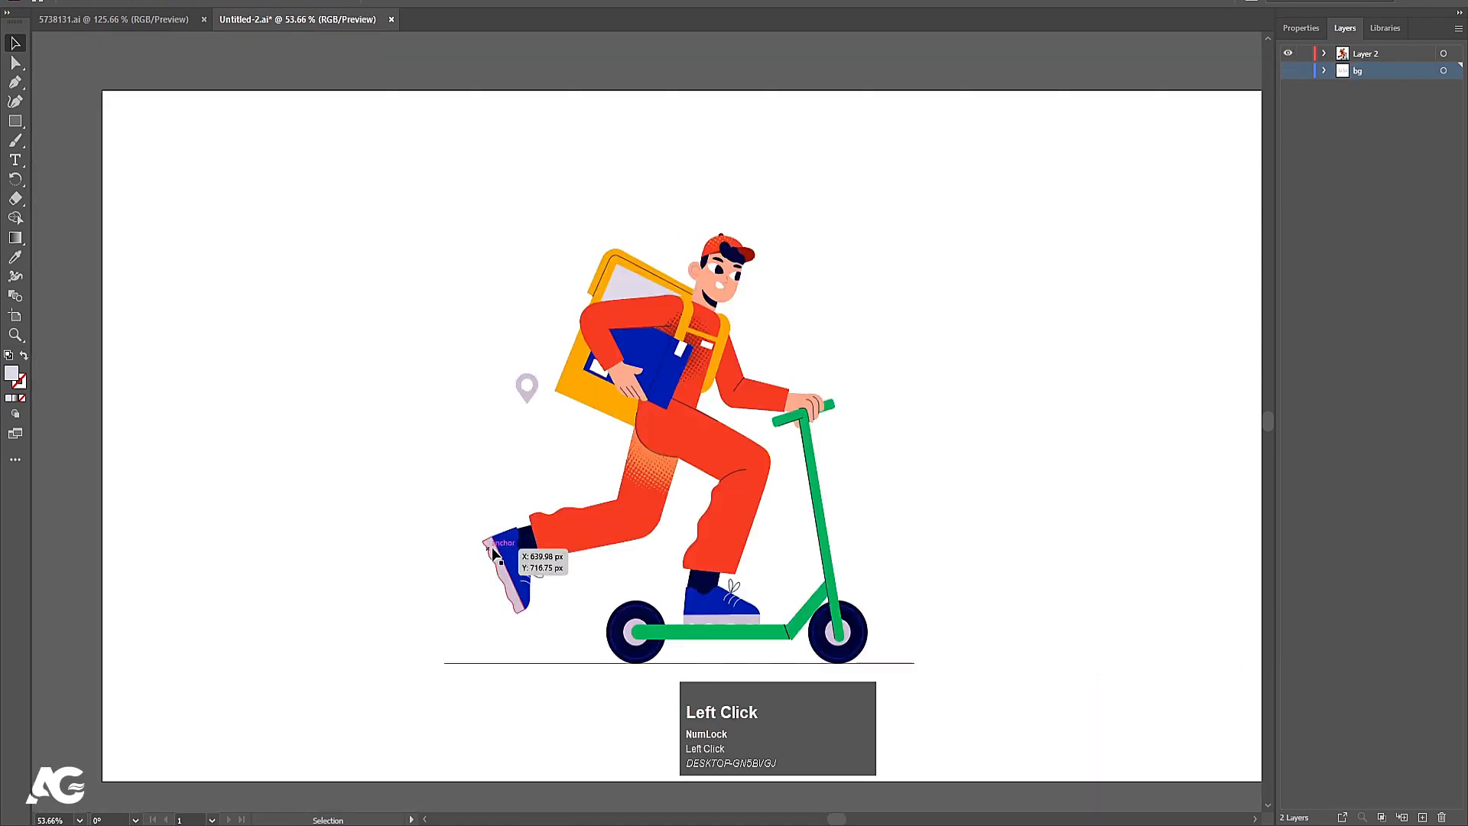
# - Ungroup the rider artwork and delete the location pin and the ground line under the scooter
pyautogui.click(528, 398)
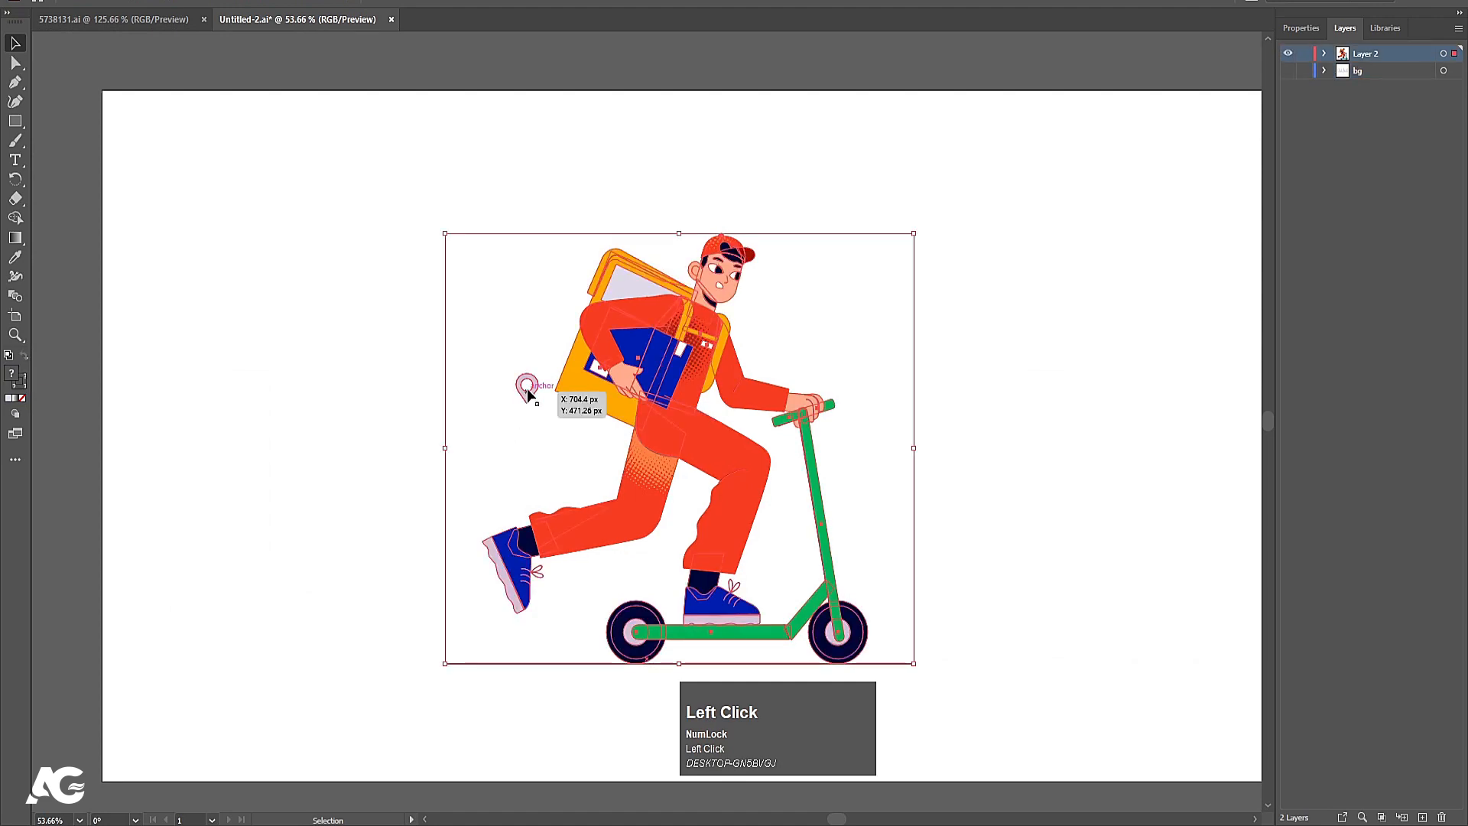
pyautogui.rightClick(648, 348)
pyautogui.click(658, 483)
pyautogui.click(528, 424)
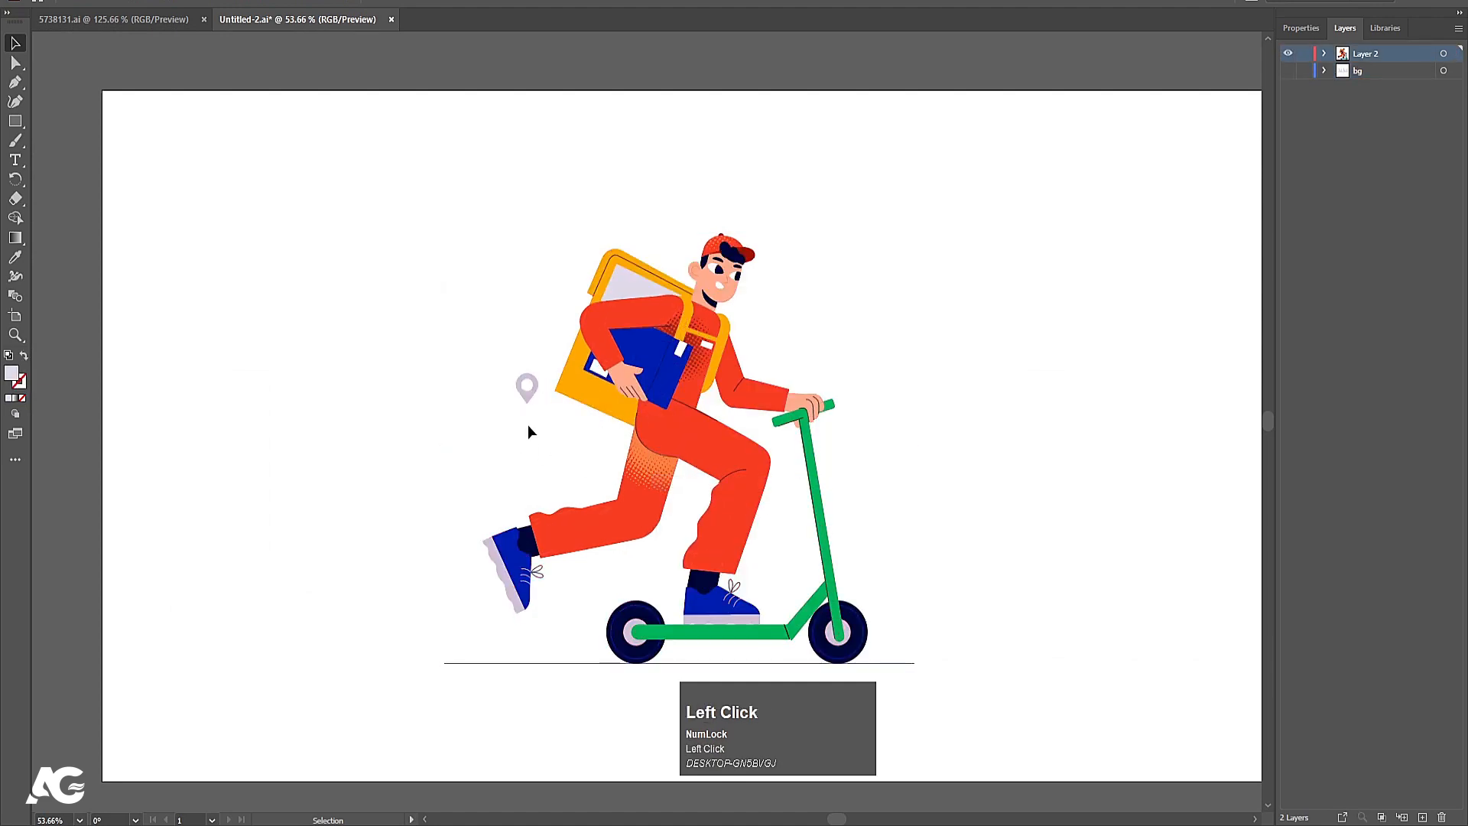
pyautogui.click(530, 405)
pyautogui.press('Delete')
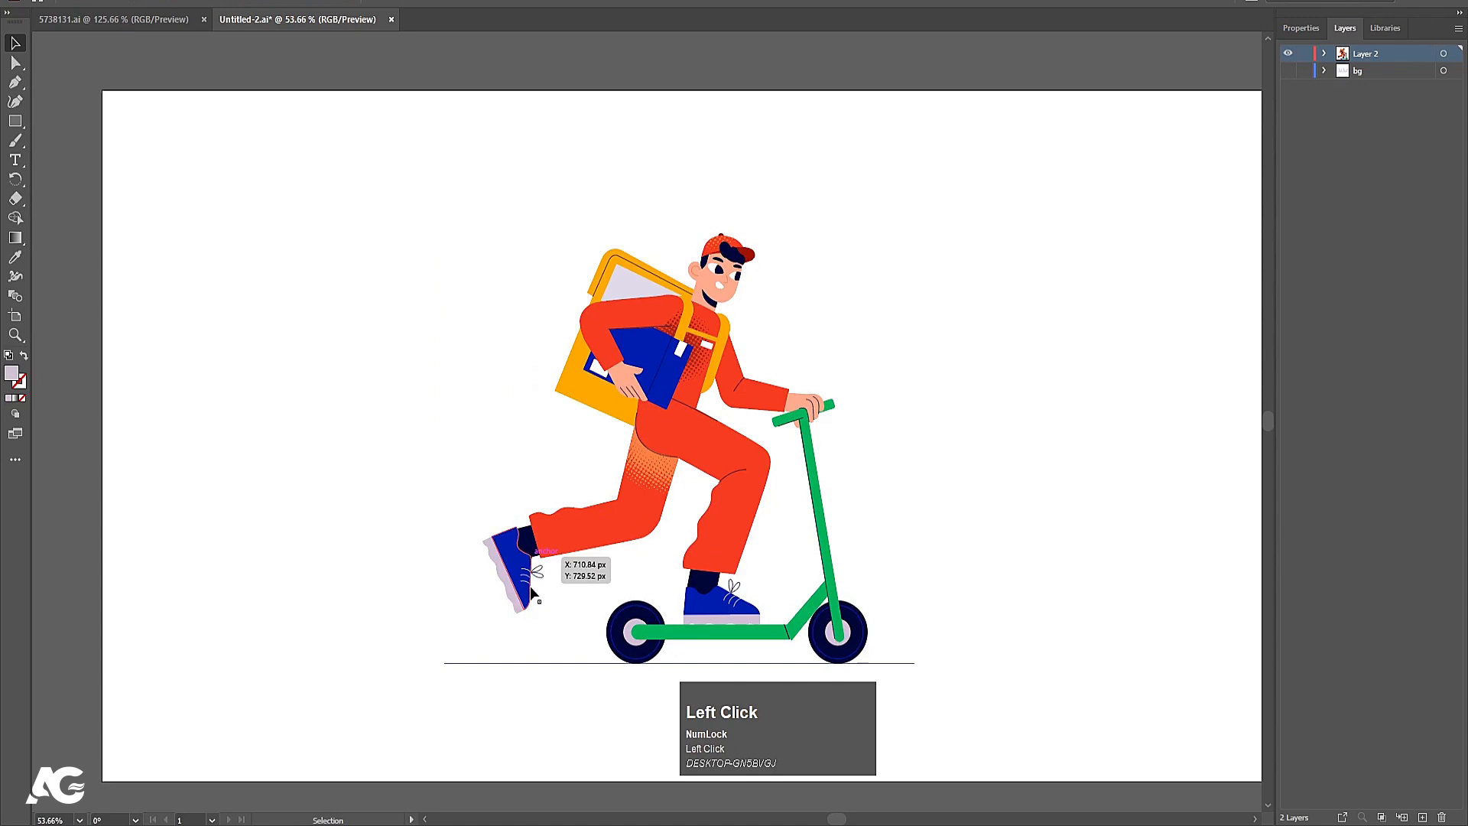
pyautogui.click(514, 663)
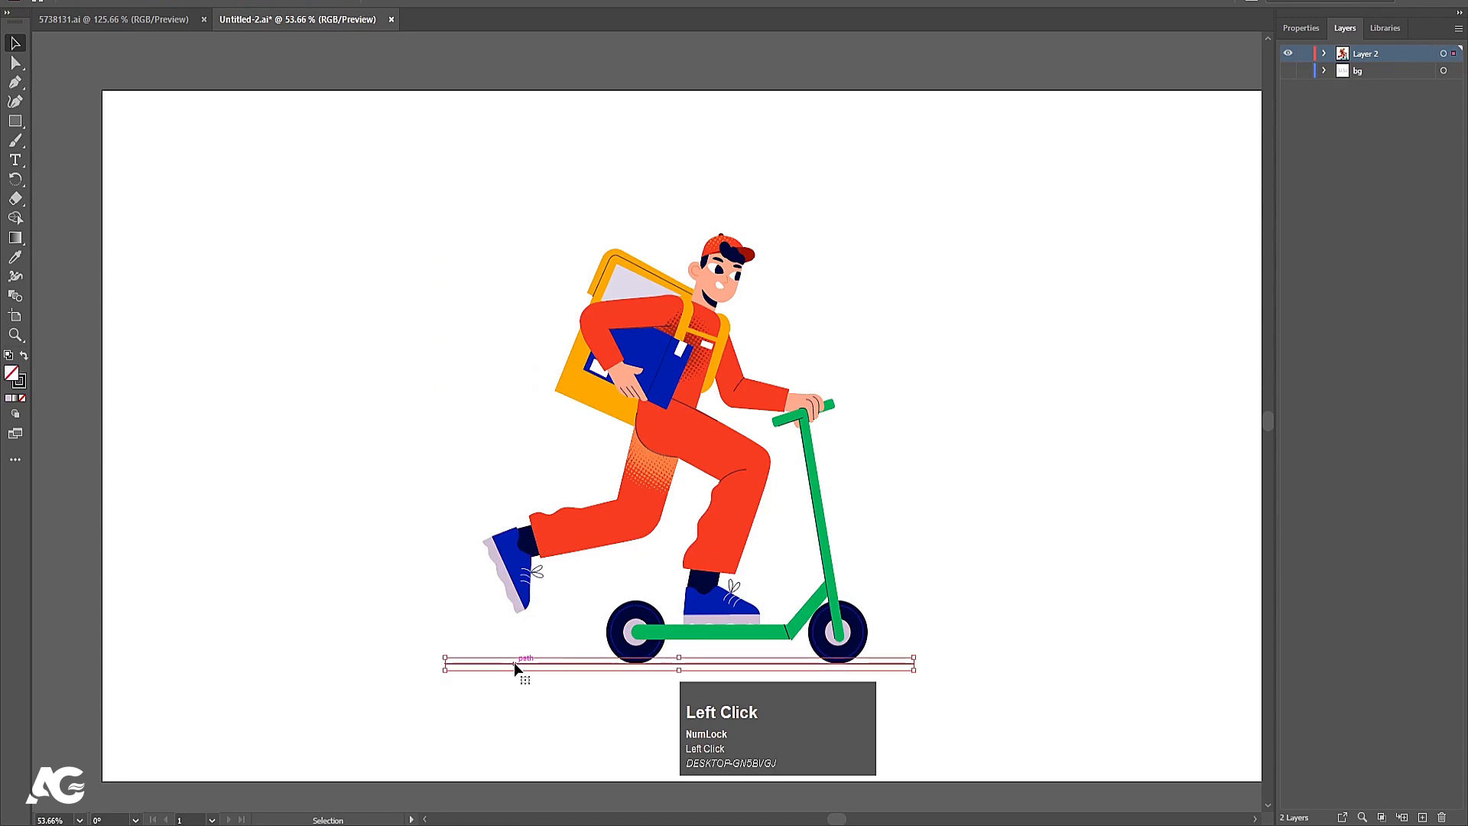
pyautogui.press('Delete')
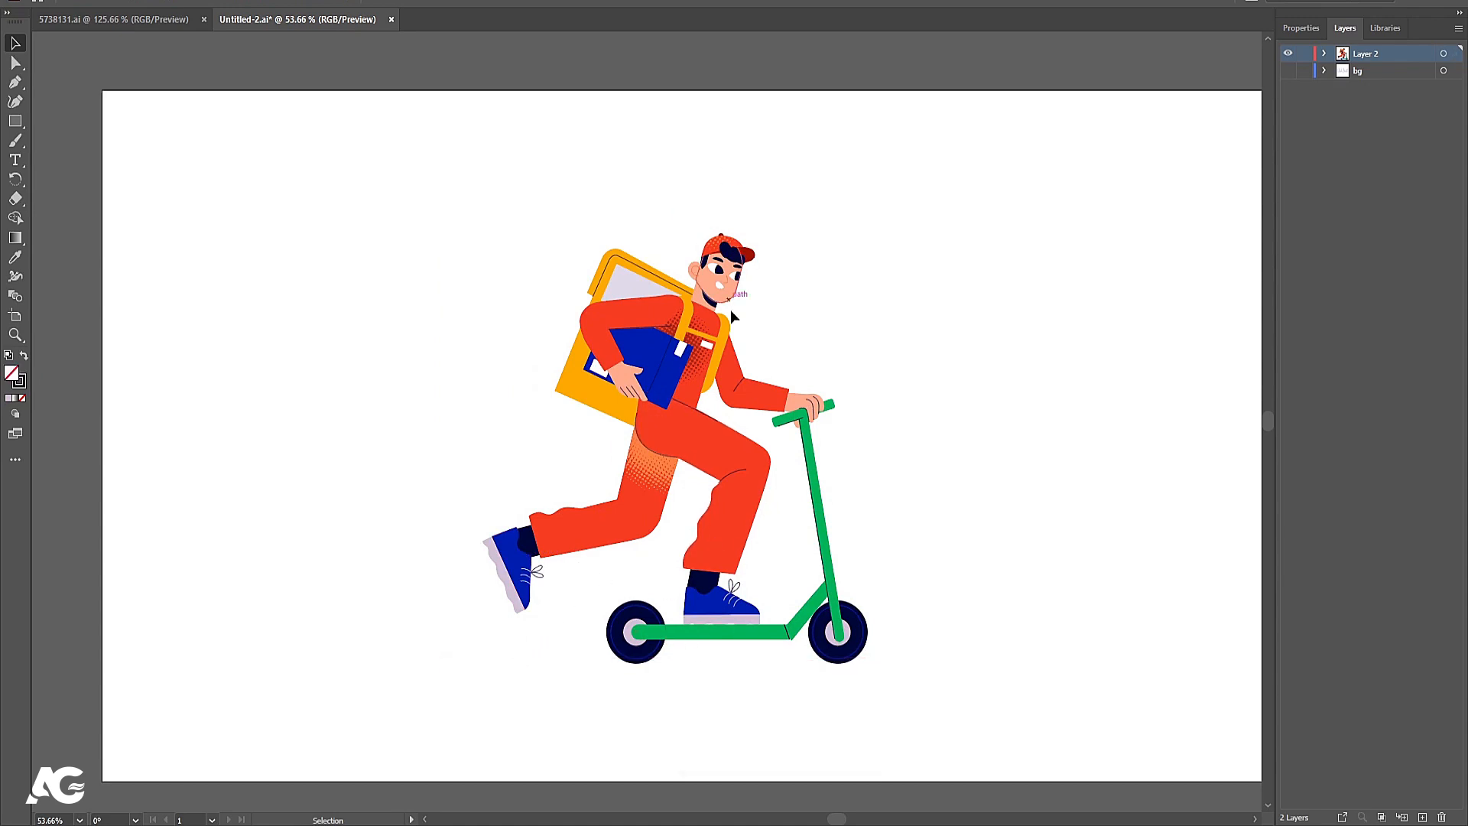
# - Move the rider's head group onto a new layer above the body, keeping its original position
pyautogui.click(730, 260)
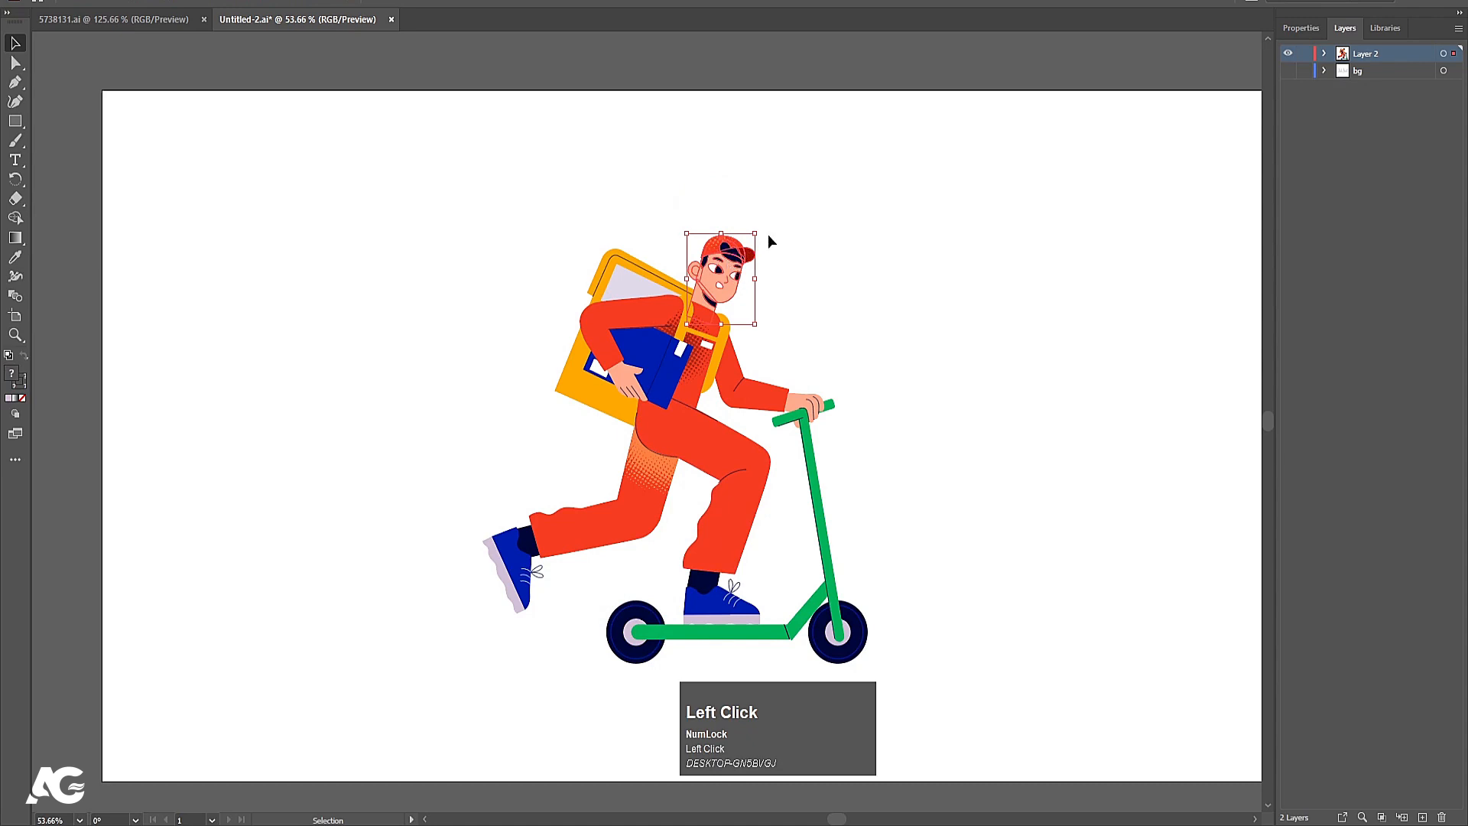
pyautogui.keyDown('alt'); pyautogui.scroll(3, 751, 264); pyautogui.keyUp('alt')
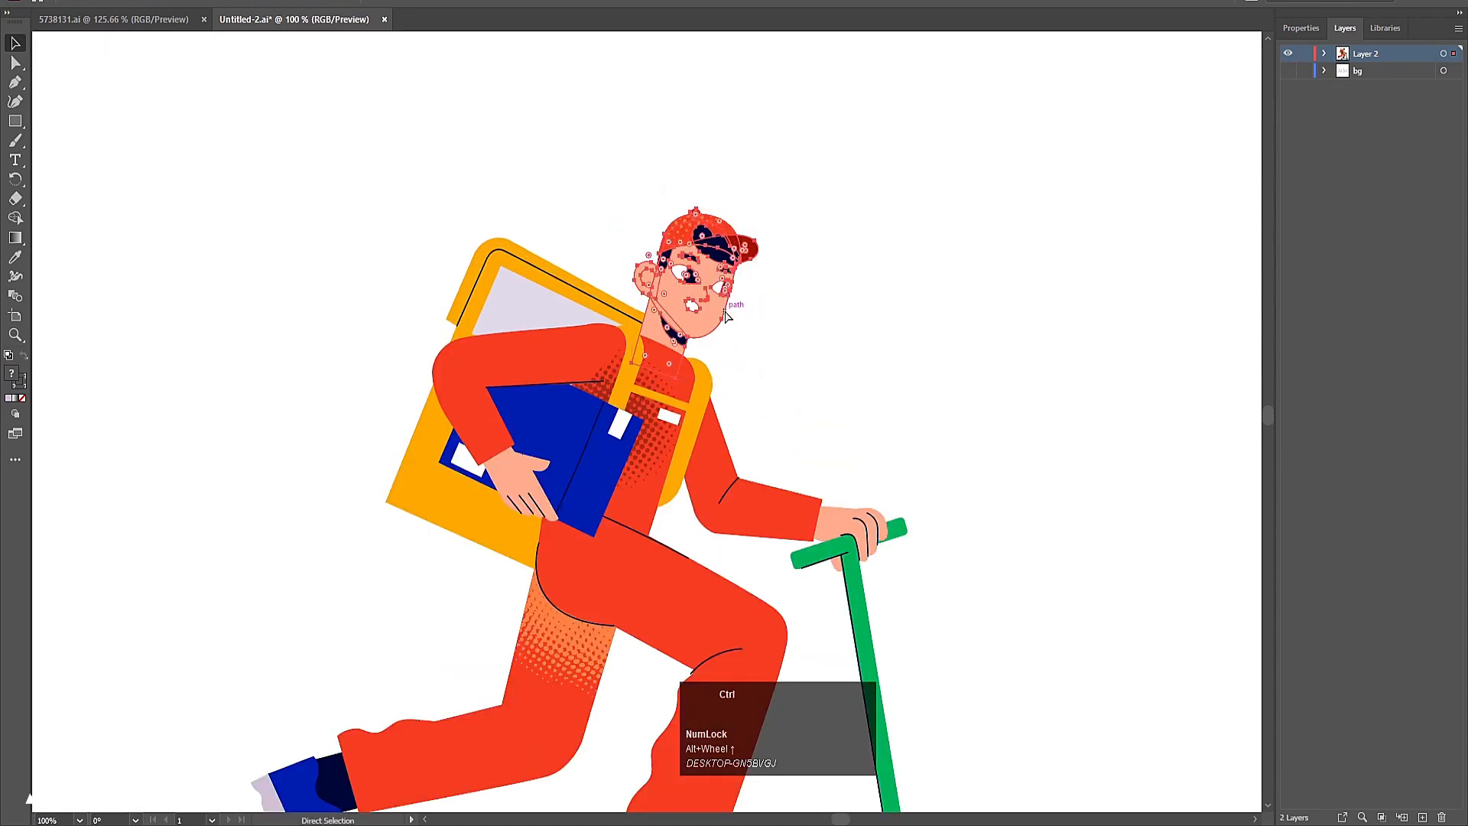
pyautogui.hotkey('ctrl', 'x')
pyautogui.click(1423, 818)
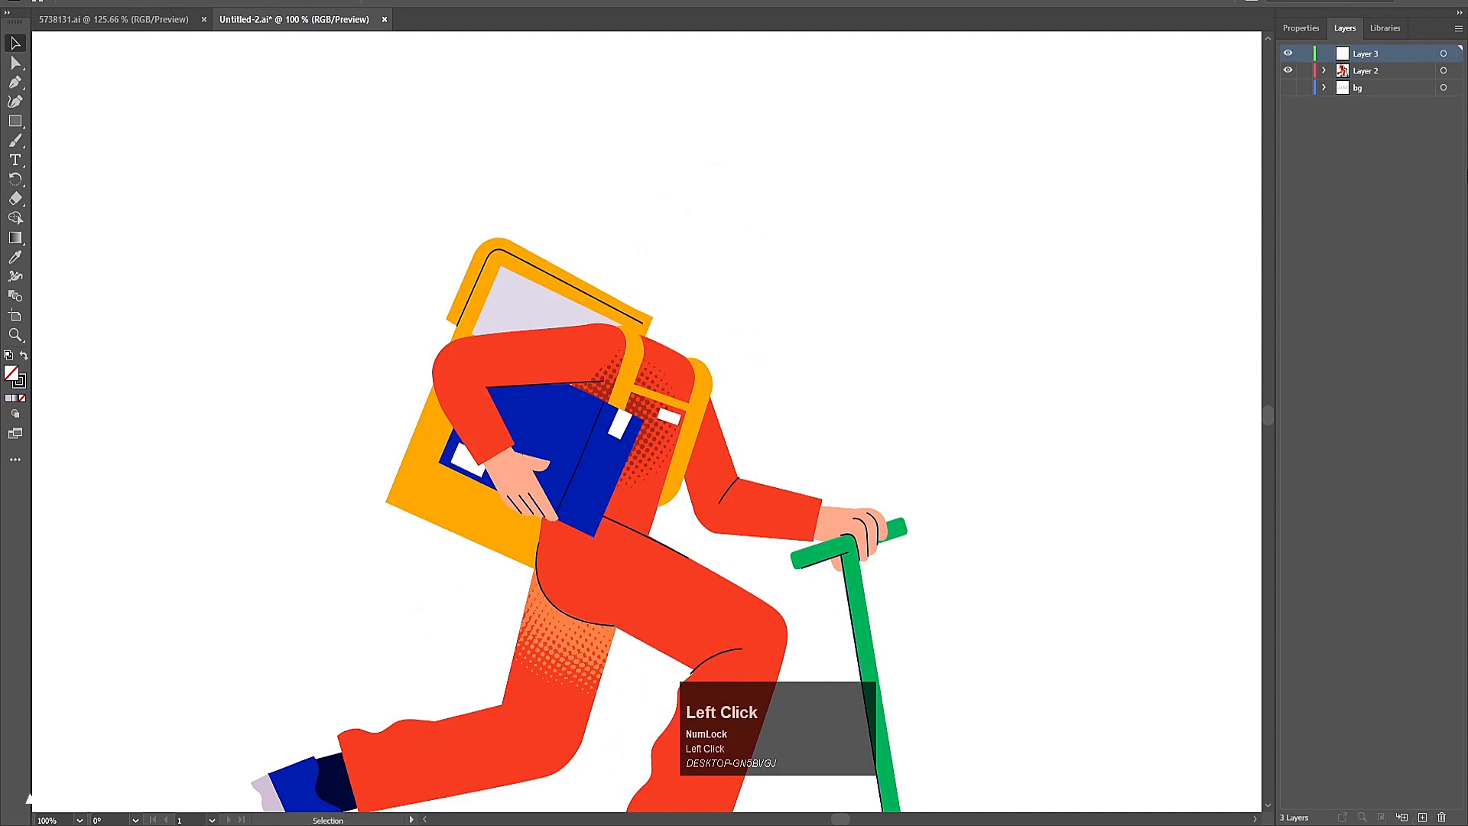
pyautogui.press('ctrl')
pyautogui.hotkey('ctrl', 'shift', 'v')
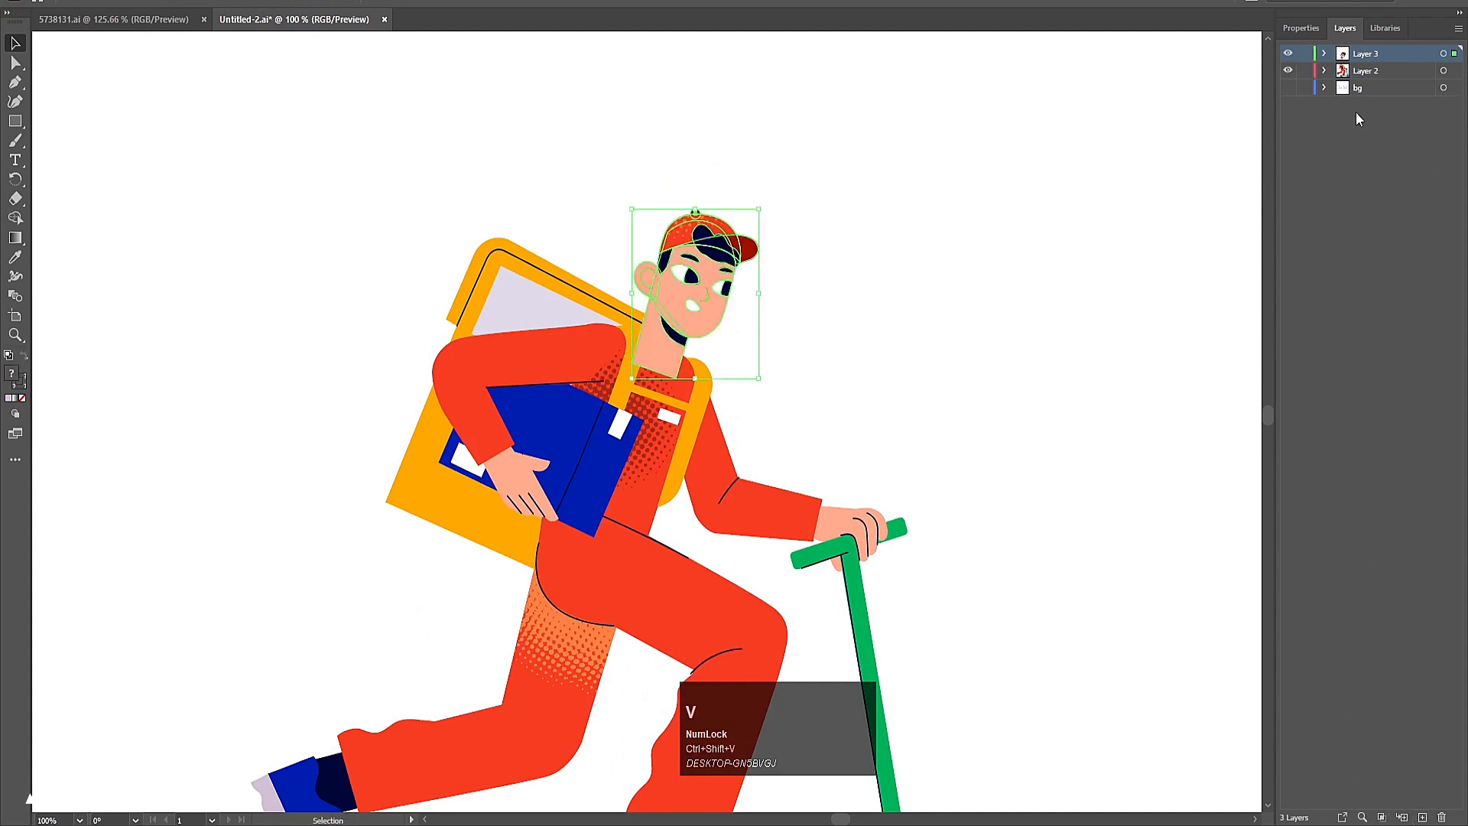
# - Rename the new layer holding the rider's head as head
pyautogui.doubleClick(1366, 55)
pyautogui.write('H')
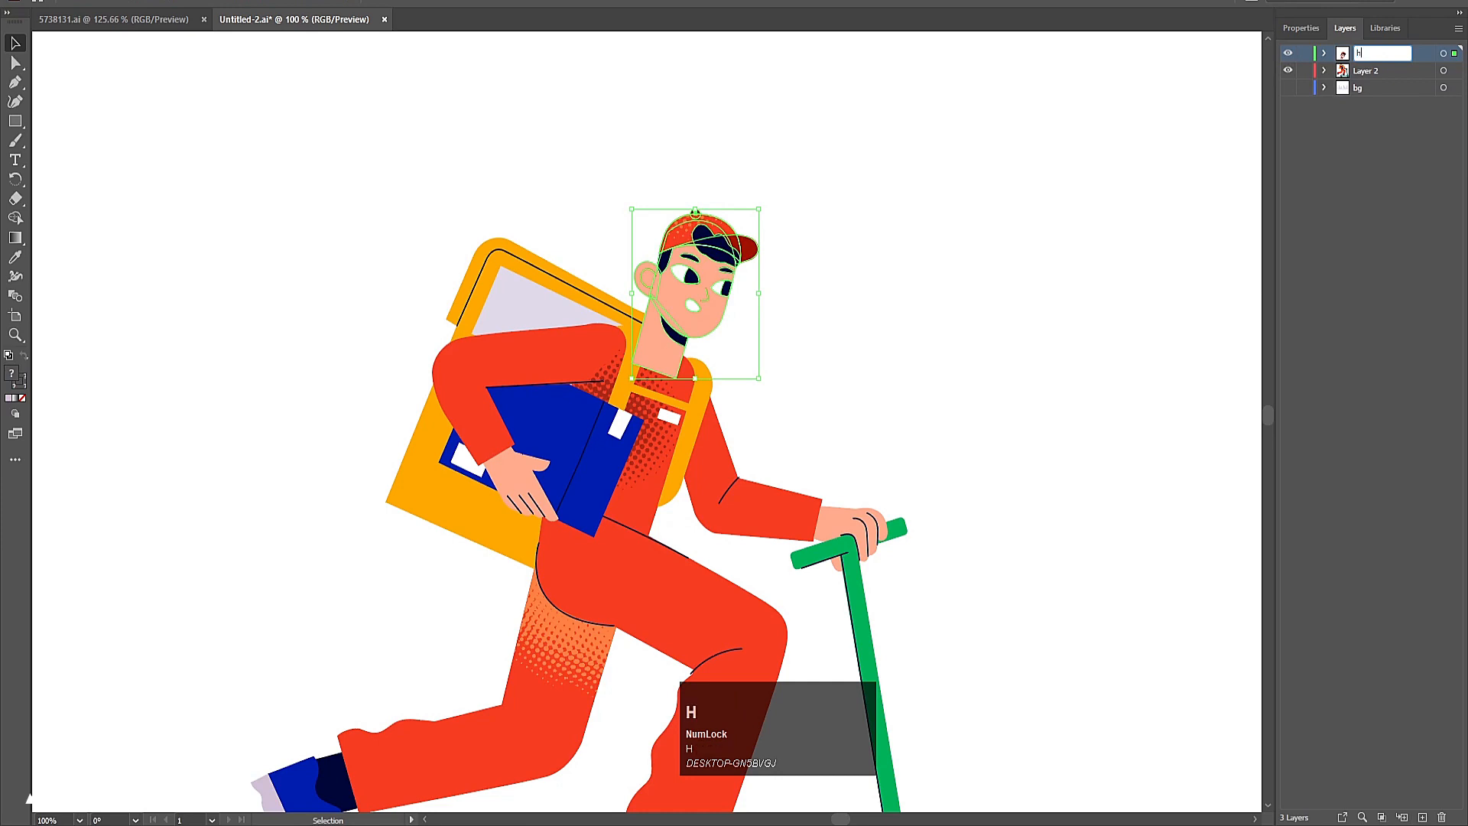
pyautogui.write('ead')
pyautogui.press('Return')
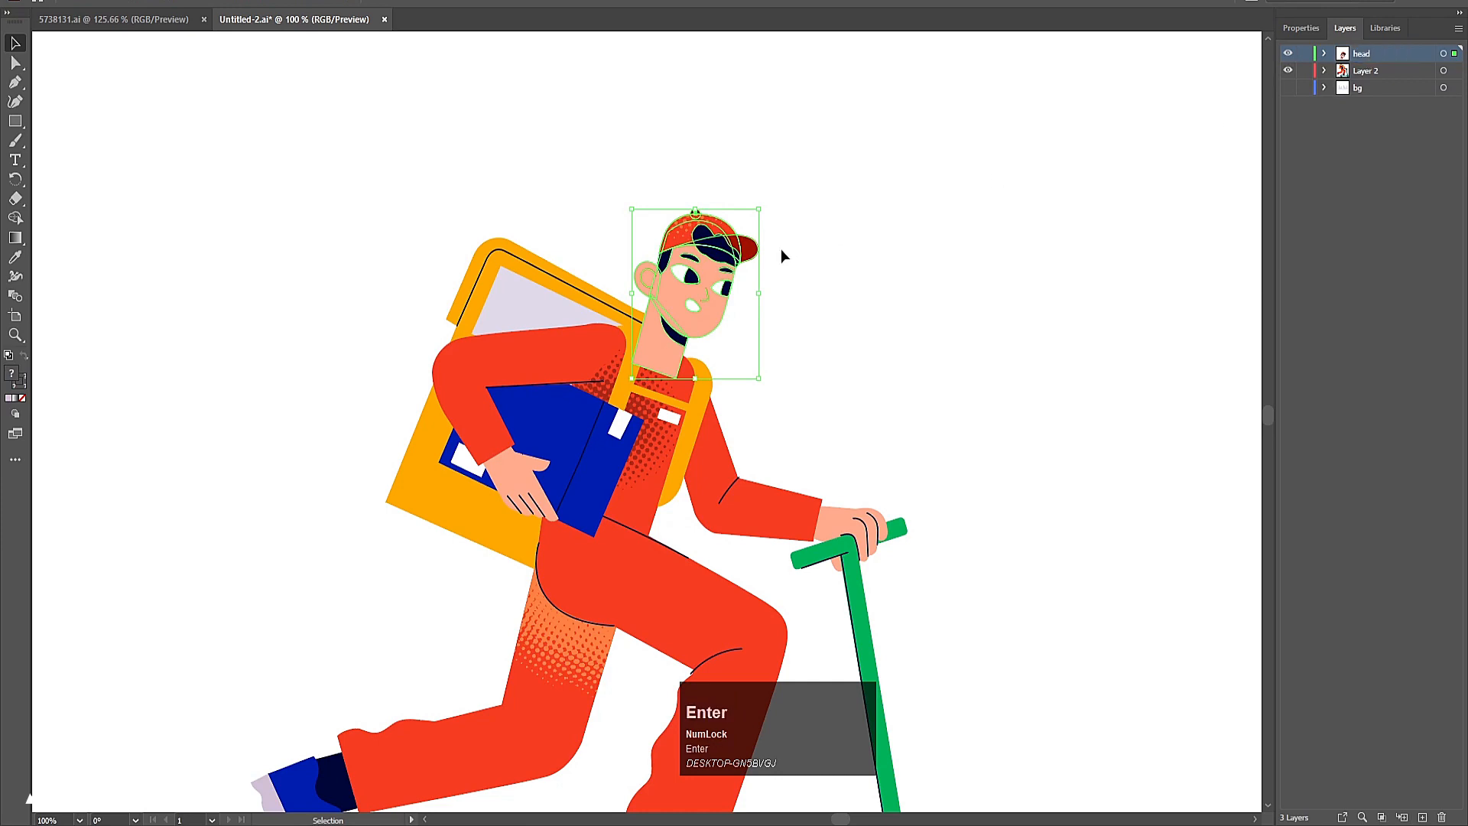
pyautogui.doubleClick(691, 299)
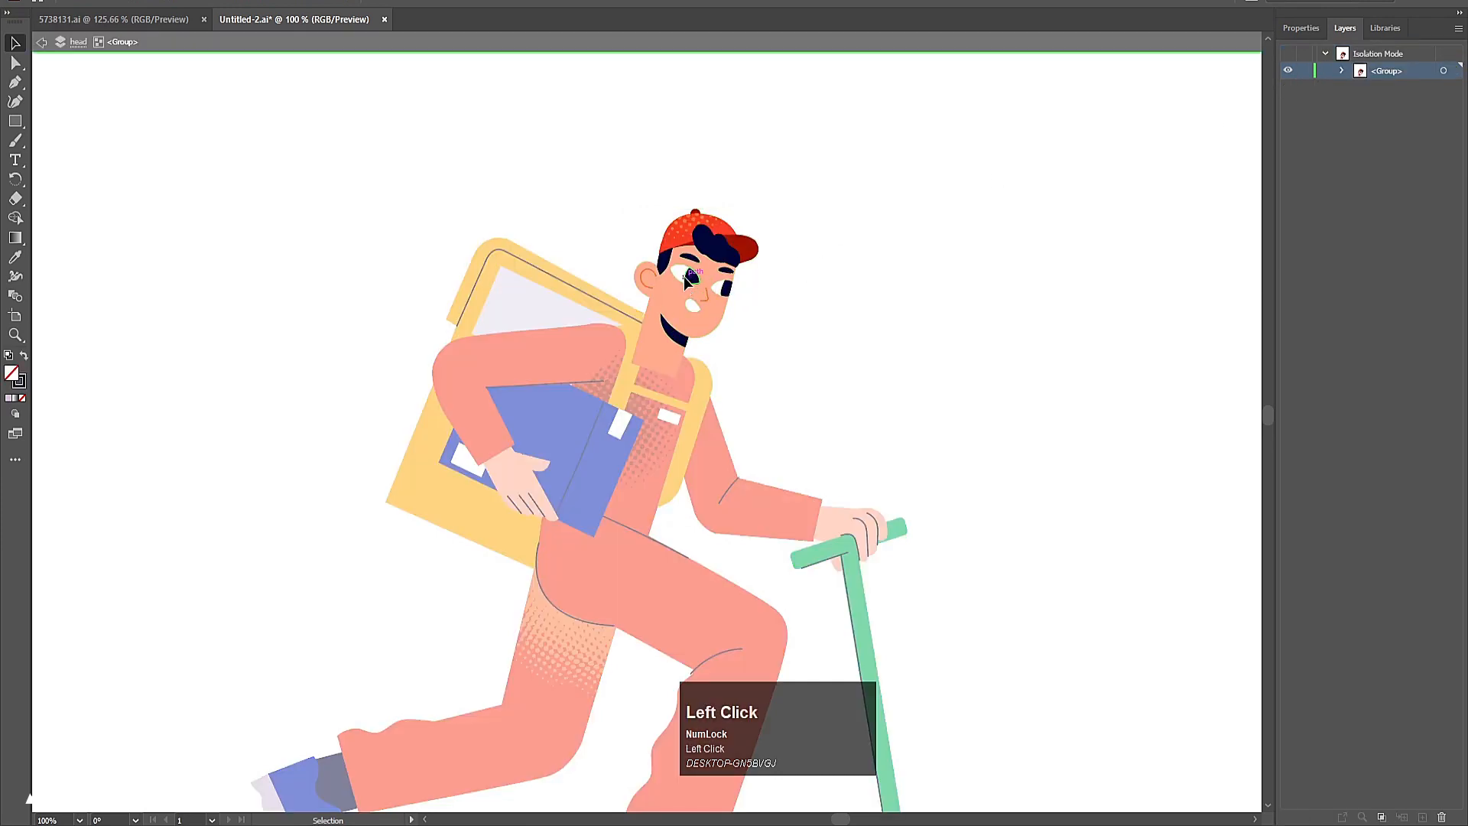
pyautogui.click(687, 279)
pyautogui.keyDown('alt'); pyautogui.scroll(3, 725, 287); pyautogui.keyUp('alt')
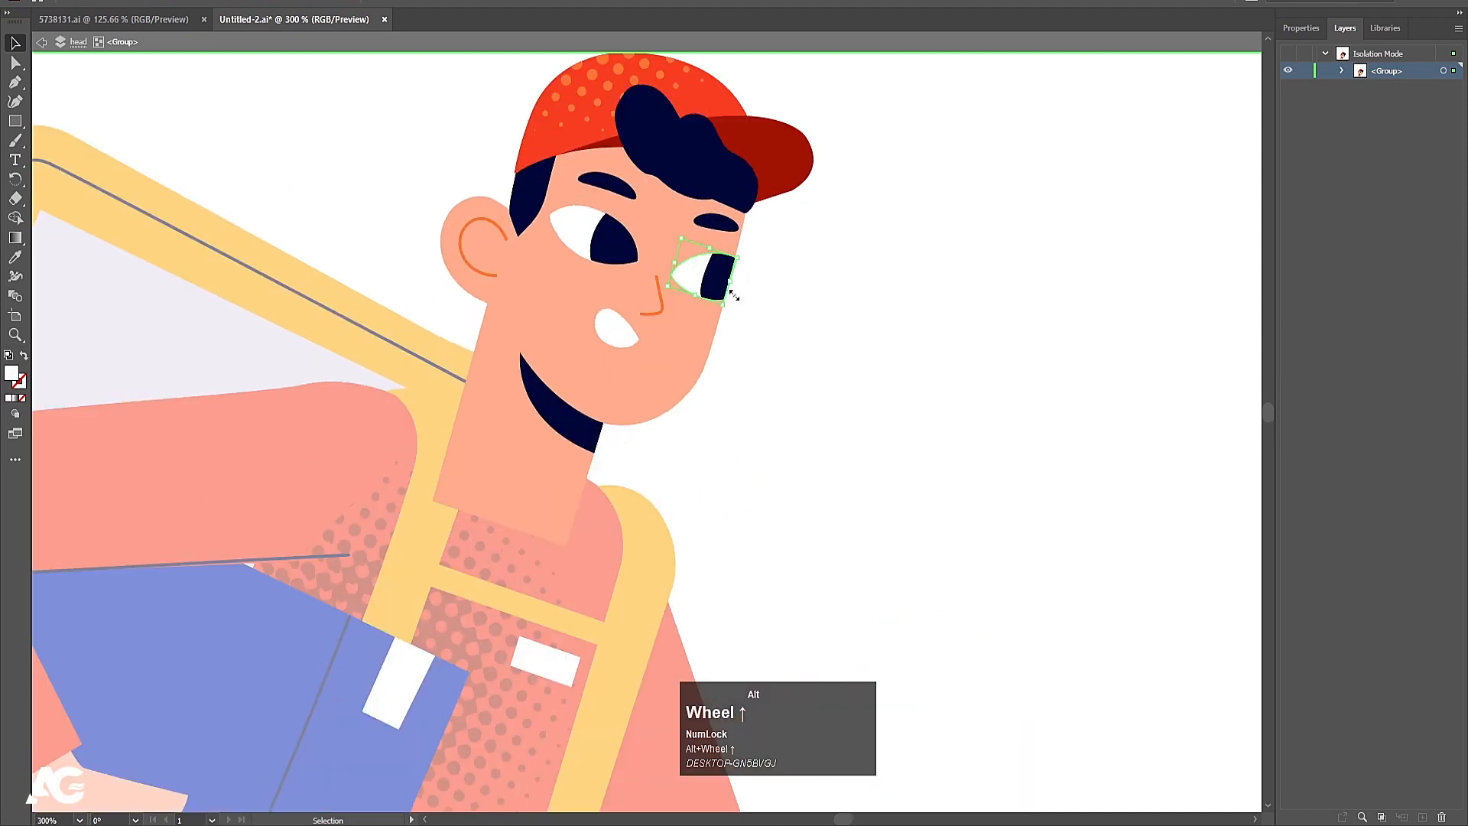
pyautogui.click(41, 46)
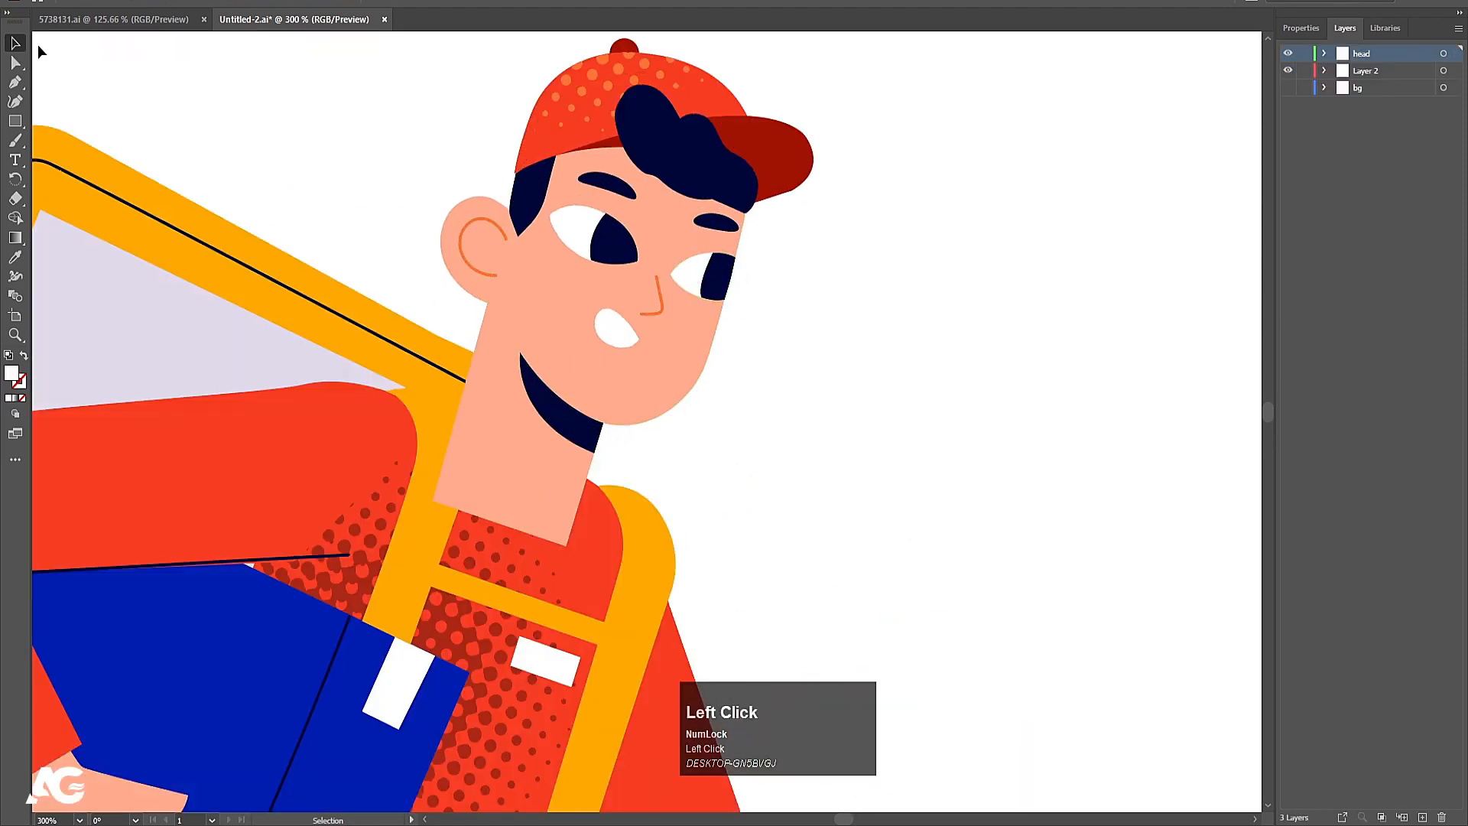
# - Ungroup the head artwork so its facial features can be selected separately, and clear the selection
pyautogui.click(600, 256)
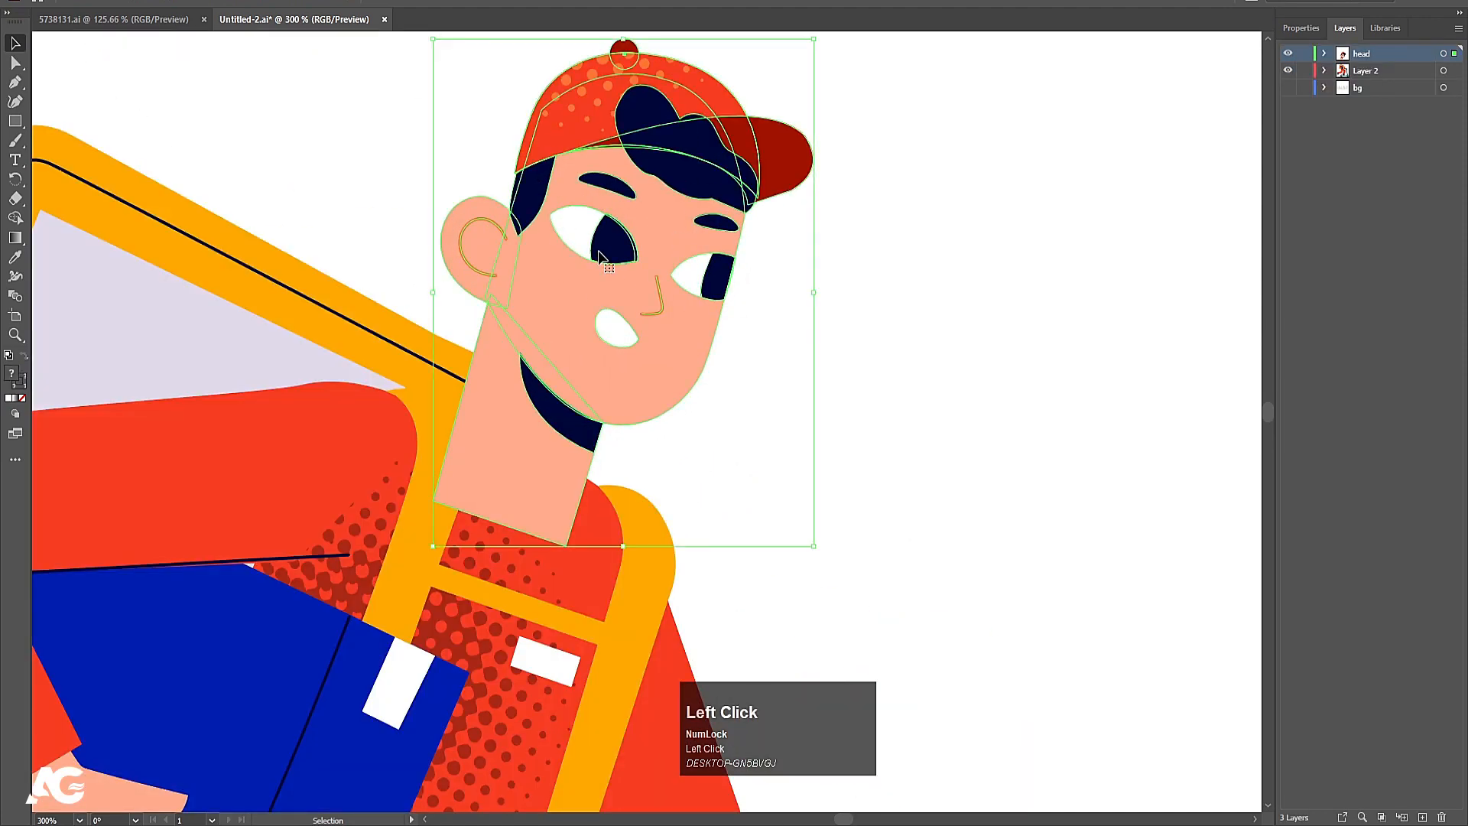
pyautogui.rightClick(598, 252)
pyautogui.click(643, 386)
pyautogui.click(934, 339)
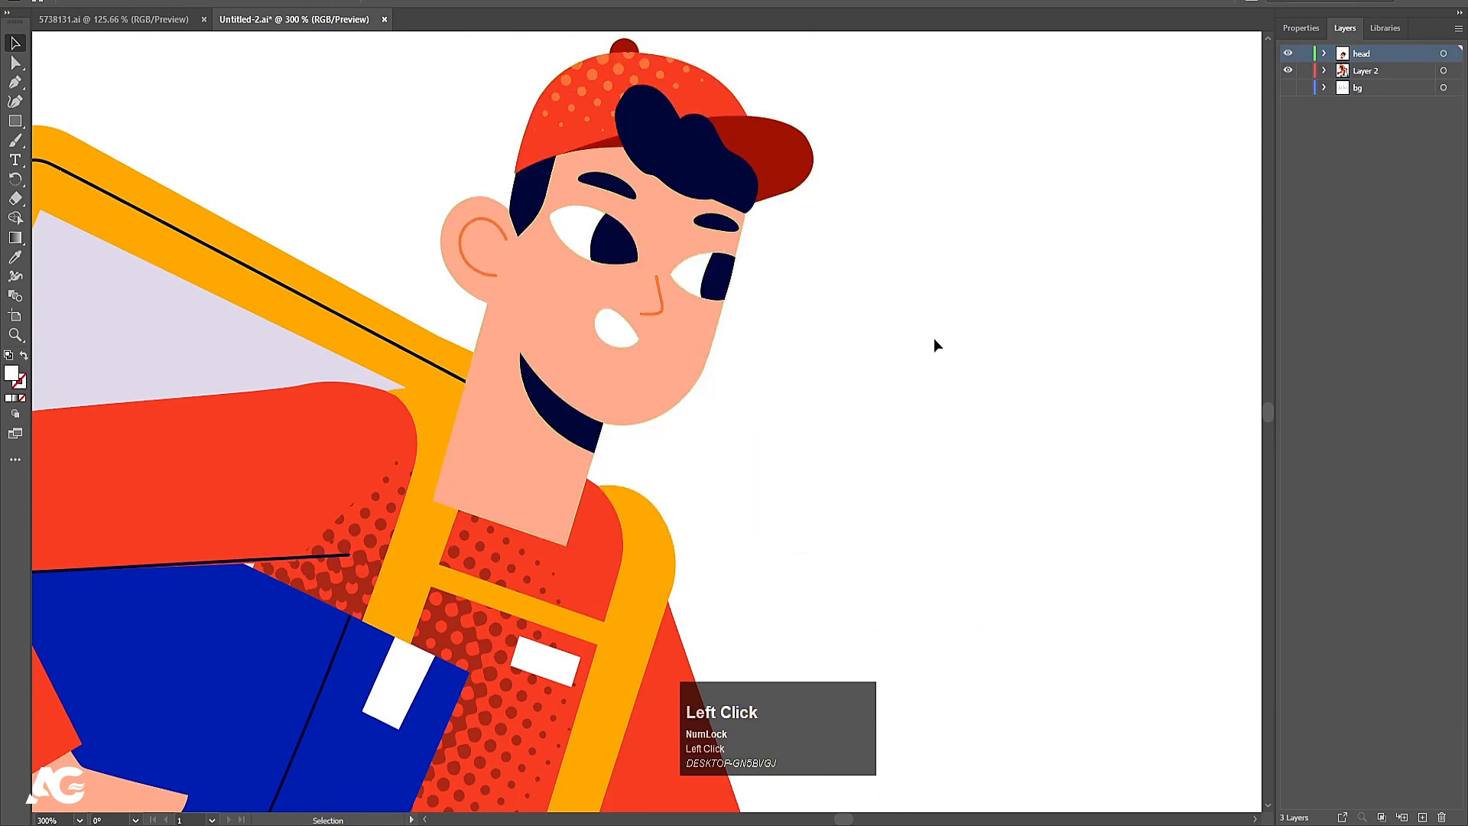
# - Move the whites and pupils of both eyes onto a new layer, keeping them in place
pyautogui.keyDown('shift'); pyautogui.click(576, 228); pyautogui.keyUp('shift')
pyautogui.keyDown('shift'); pyautogui.click(566, 218); pyautogui.keyUp('shift')
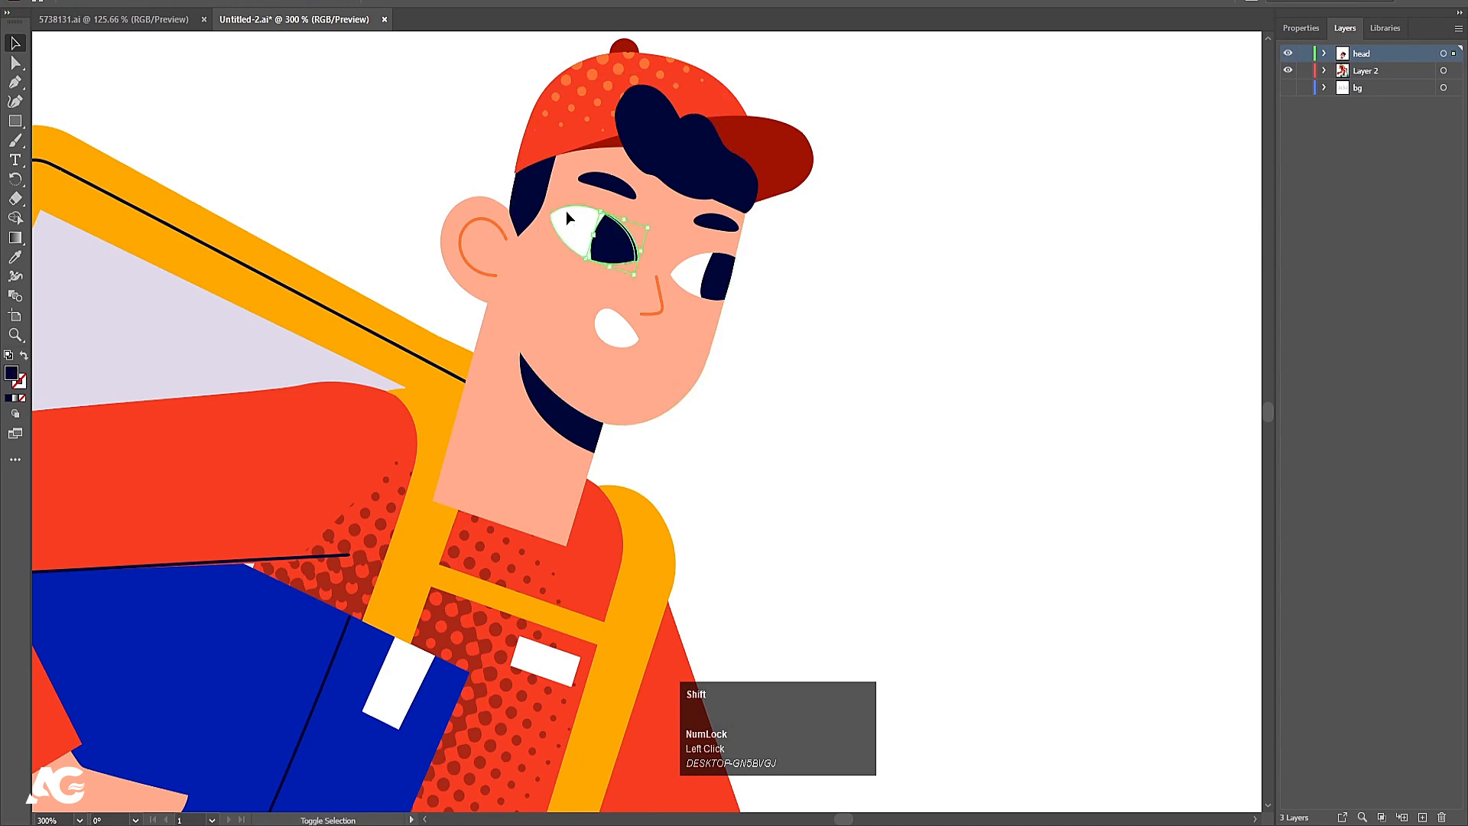
pyautogui.keyDown('shift'); pyautogui.click(704, 269); pyautogui.keyUp('shift')
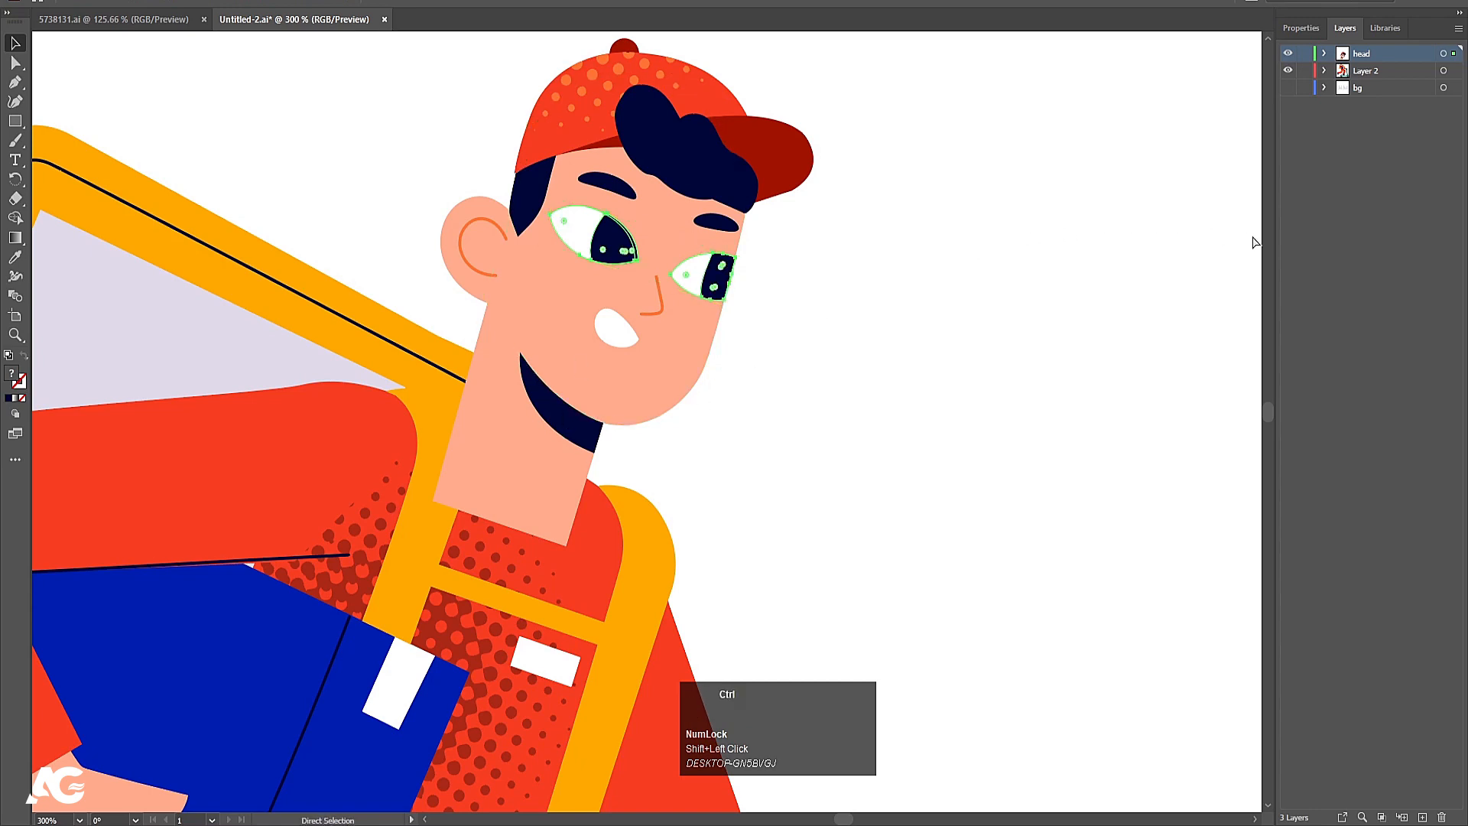
pyautogui.hotkey('ctrl', 'x')
pyautogui.click(1423, 818)
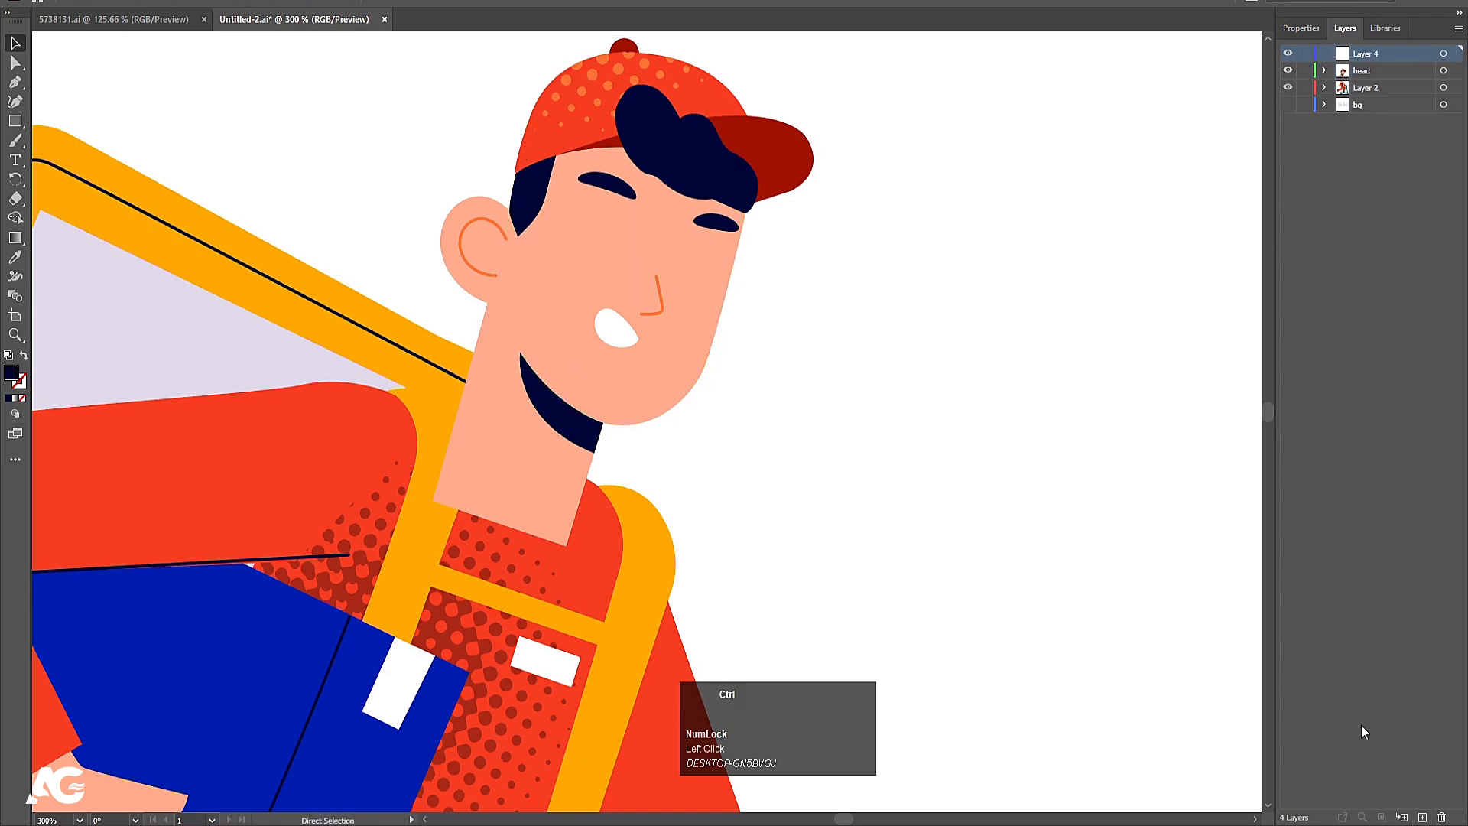
pyautogui.hotkey('ctrl', 'shift', 'v')
# - Move both eyebrows onto their own new layer above the head, keeping them in place
pyautogui.click(608, 184)
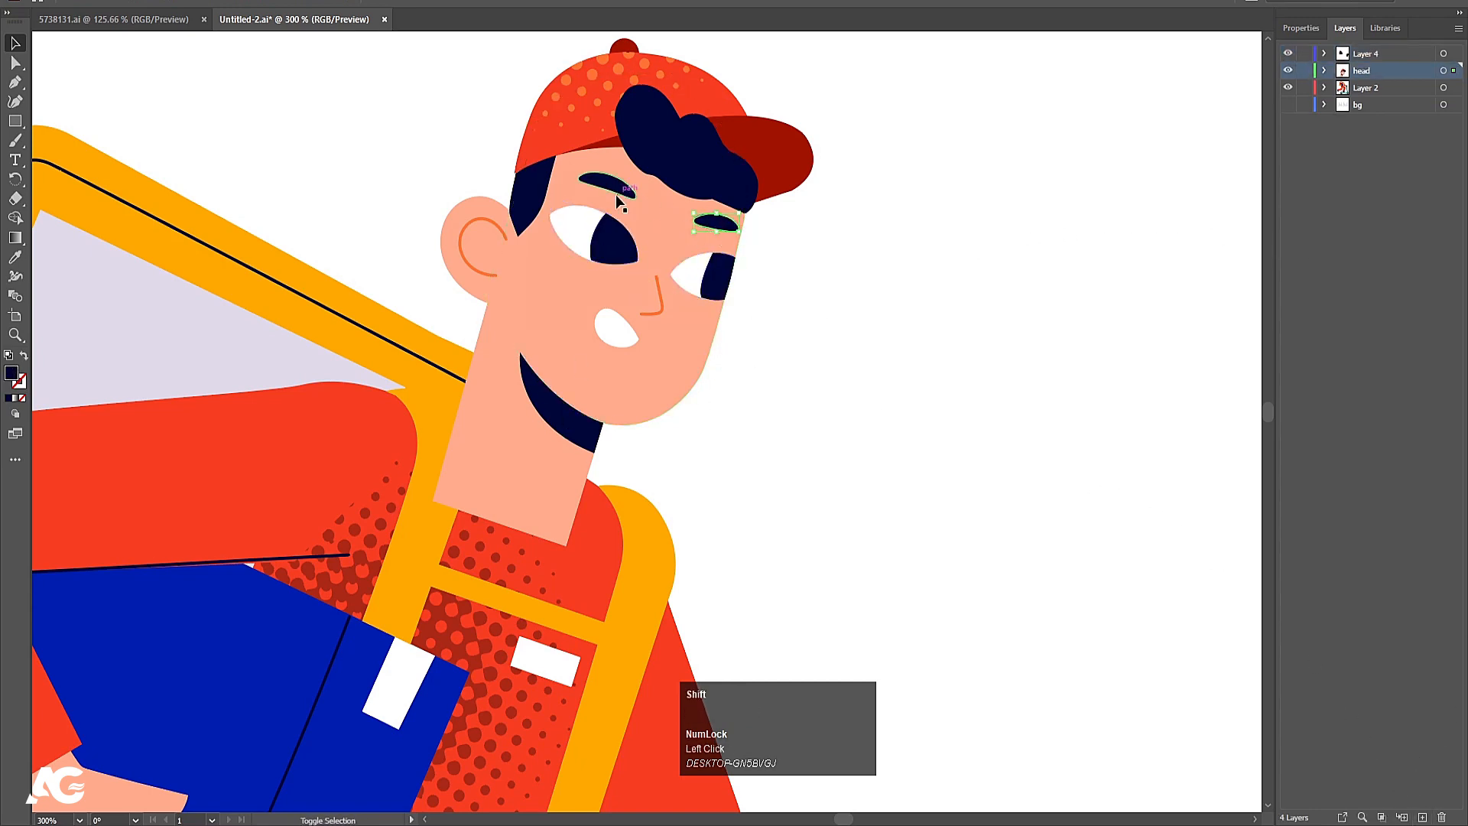
pyautogui.keyDown('shift'); pyautogui.click(715, 222); pyautogui.keyUp('shift')
pyautogui.hotkey('ctrl', 'x')
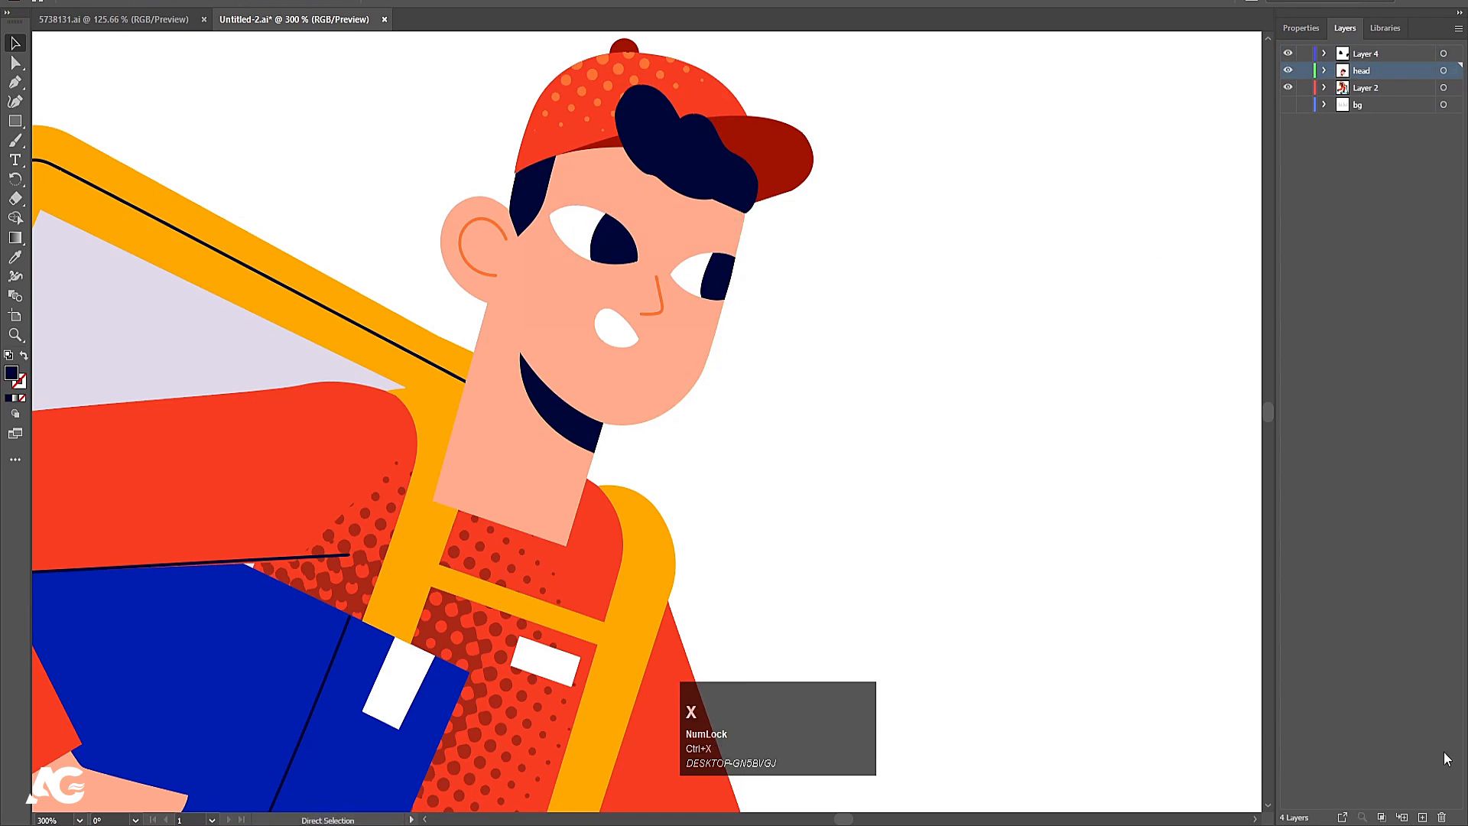
pyautogui.click(1422, 818)
pyautogui.hotkey('ctrl', 'shift', 'v')
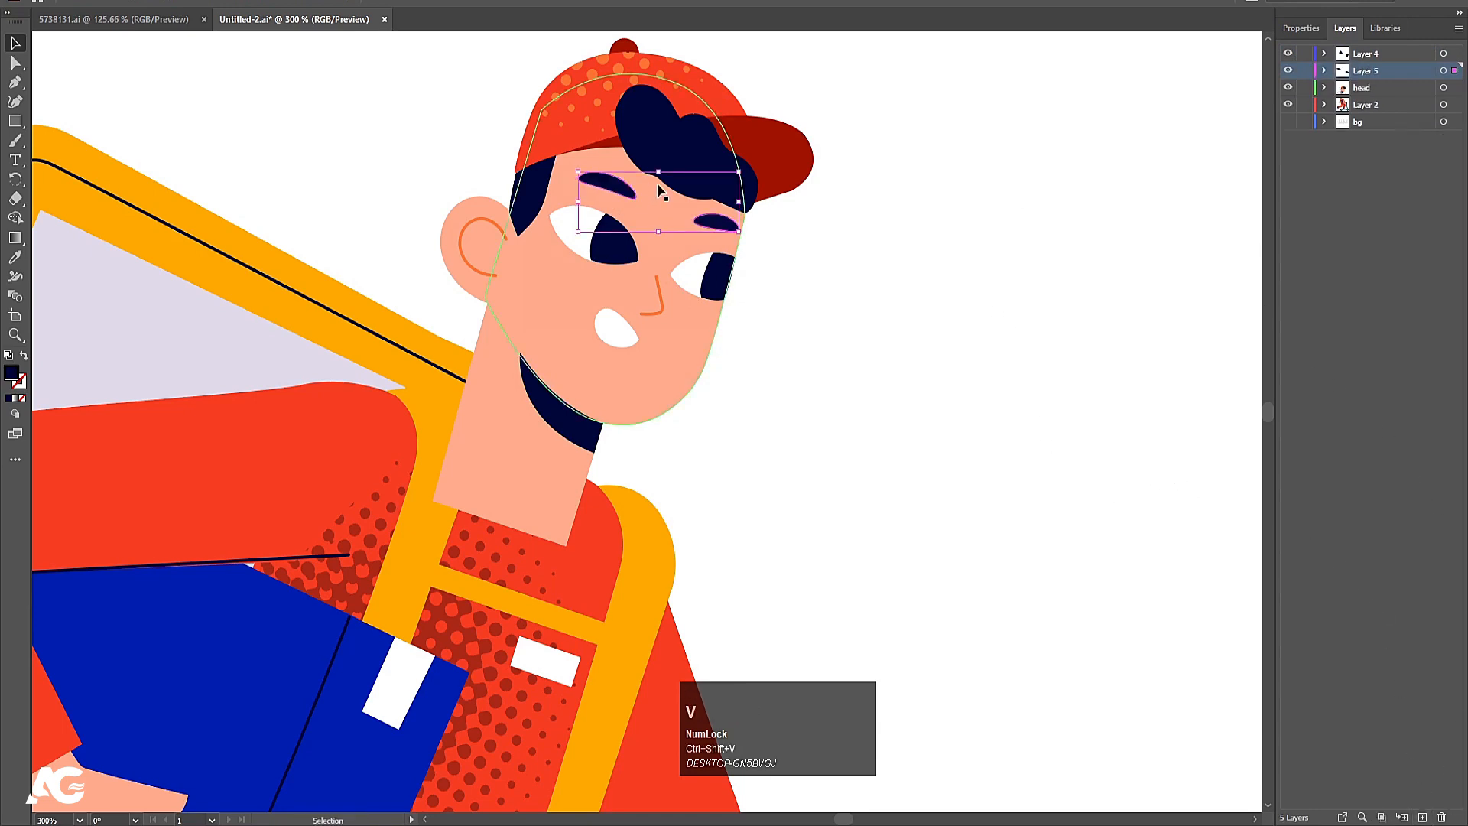
# - Move the front lock of hair onto its own new layer above the head, keeping it in place
pyautogui.click(705, 150)
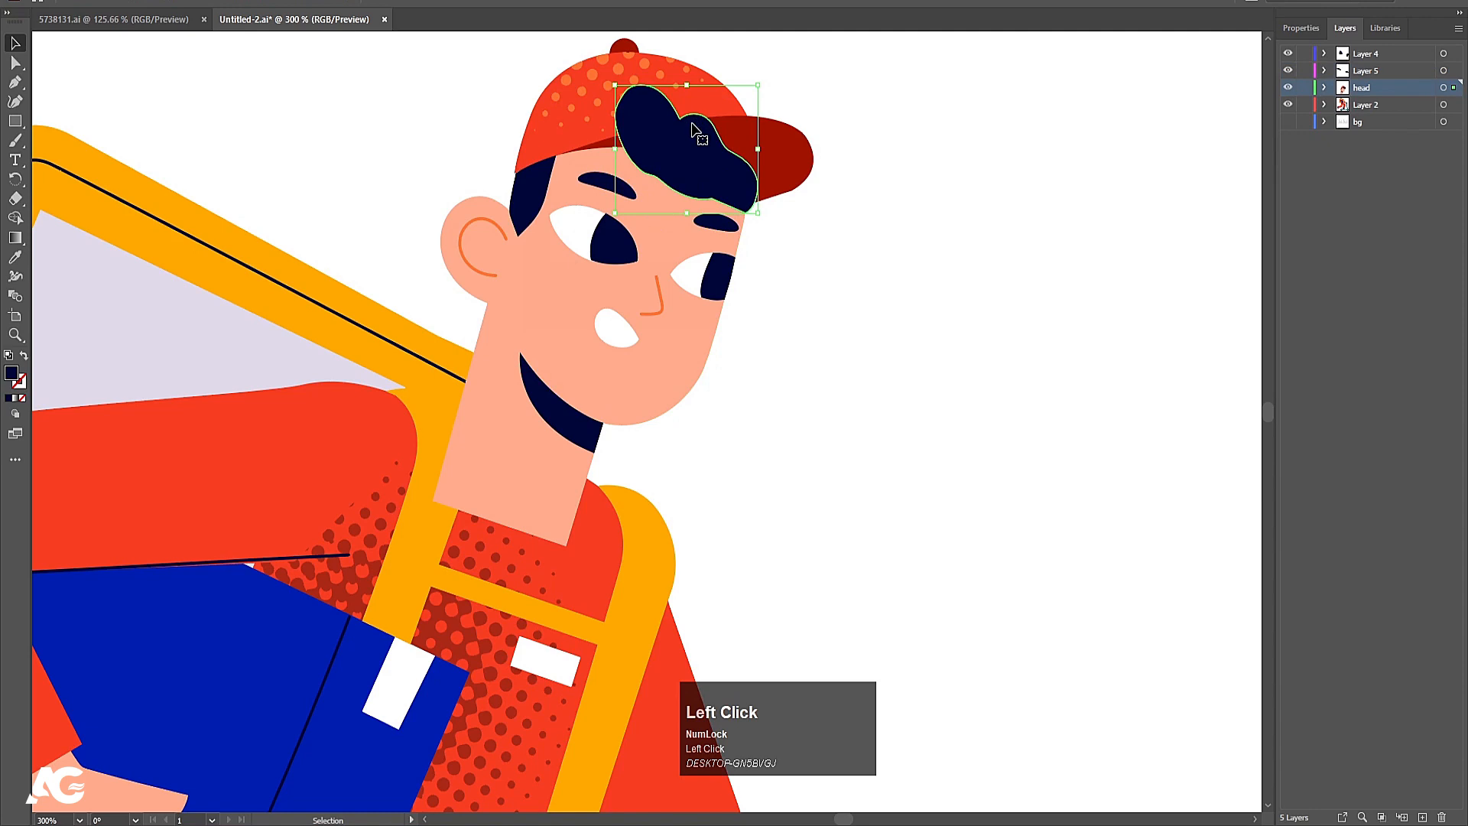
pyautogui.hotkey('ctrl', 'x')
pyautogui.click(1422, 817)
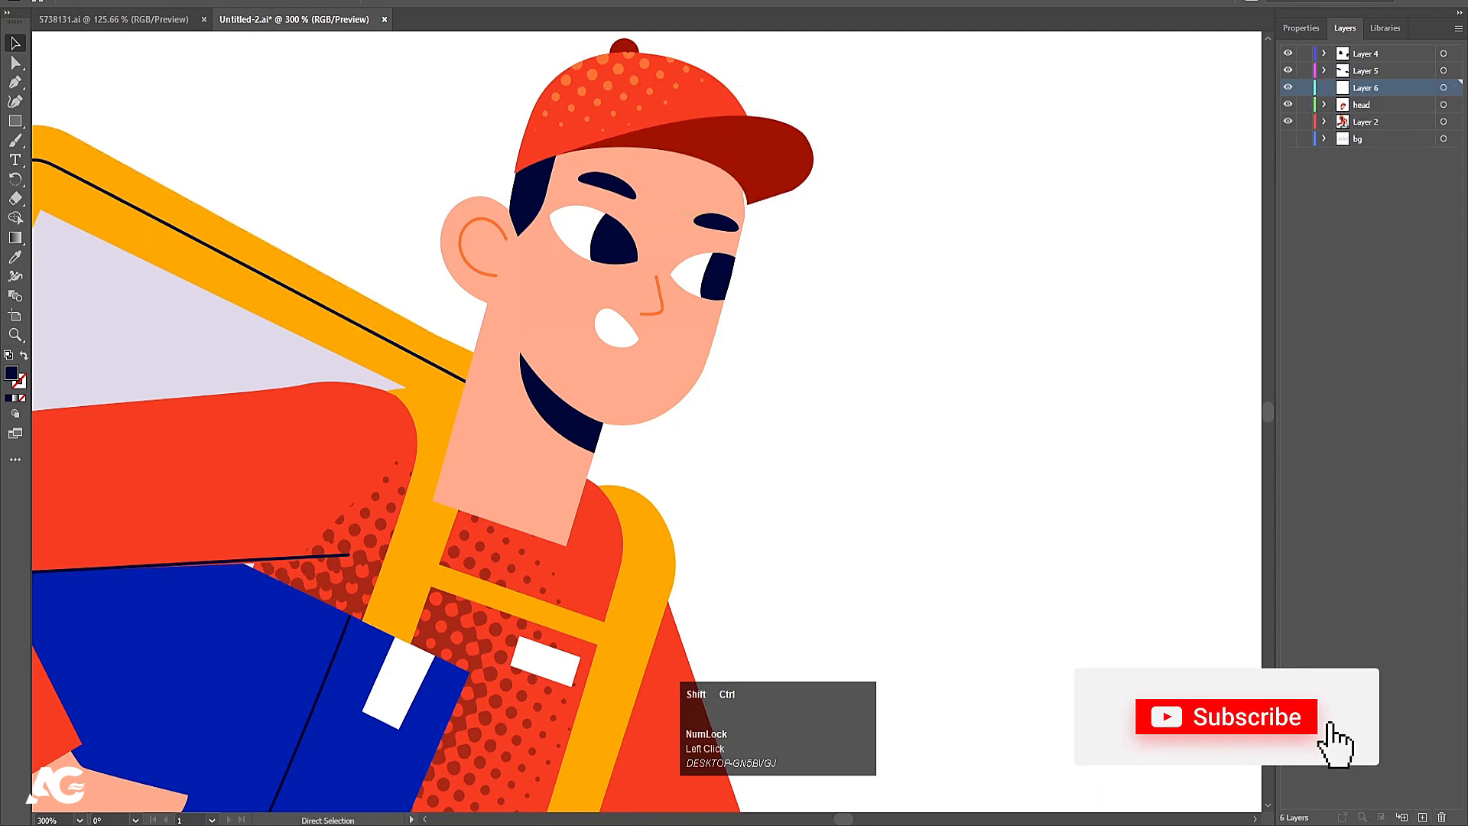
pyautogui.hotkey('ctrl', 'shift', 'v')
pyautogui.click(1012, 285)
# - Move the white mouth shape onto its own new layer above the head, keeping it in place
pyautogui.click(612, 331)
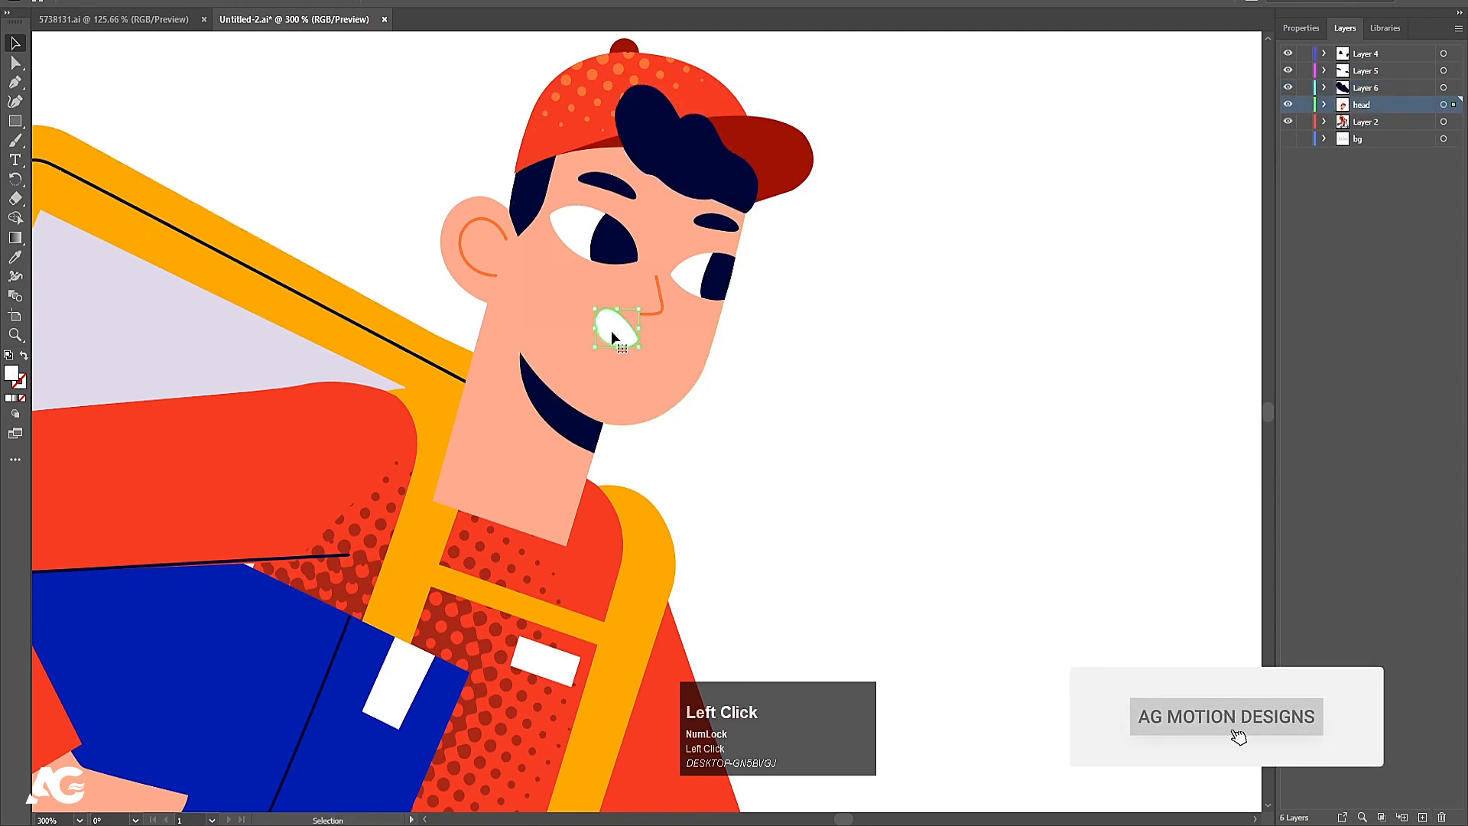
pyautogui.hotkey('ctrl', 'x')
pyautogui.click(1423, 817)
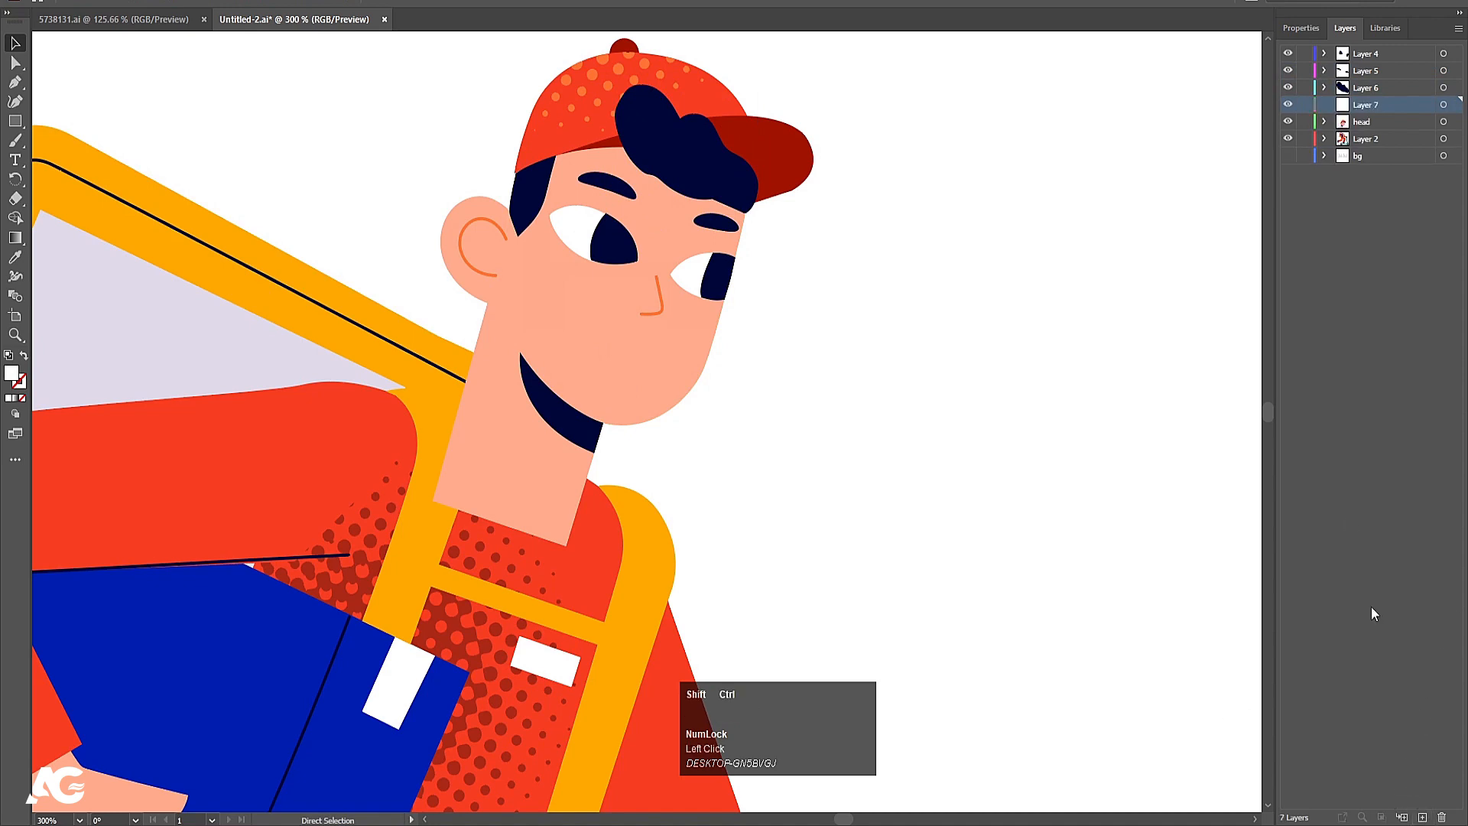
pyautogui.hotkey('ctrl', 'shift', 'v')
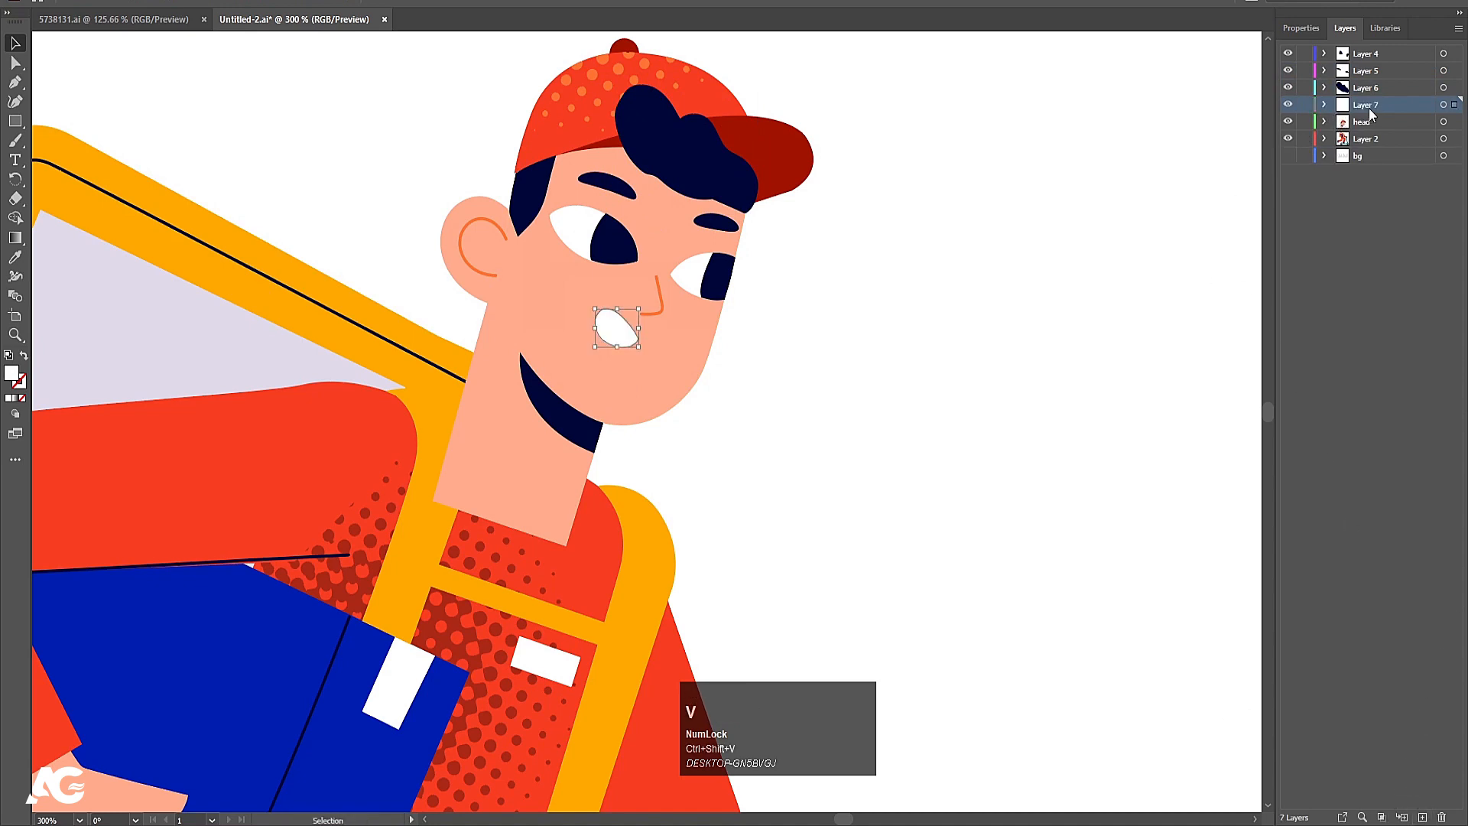
# - Rename the layer holding the mouth shape as mouth
pyautogui.click(1369, 108)
pyautogui.write('maouth')
pyautogui.press('Return')
pyautogui.doubleClick(1369, 105)
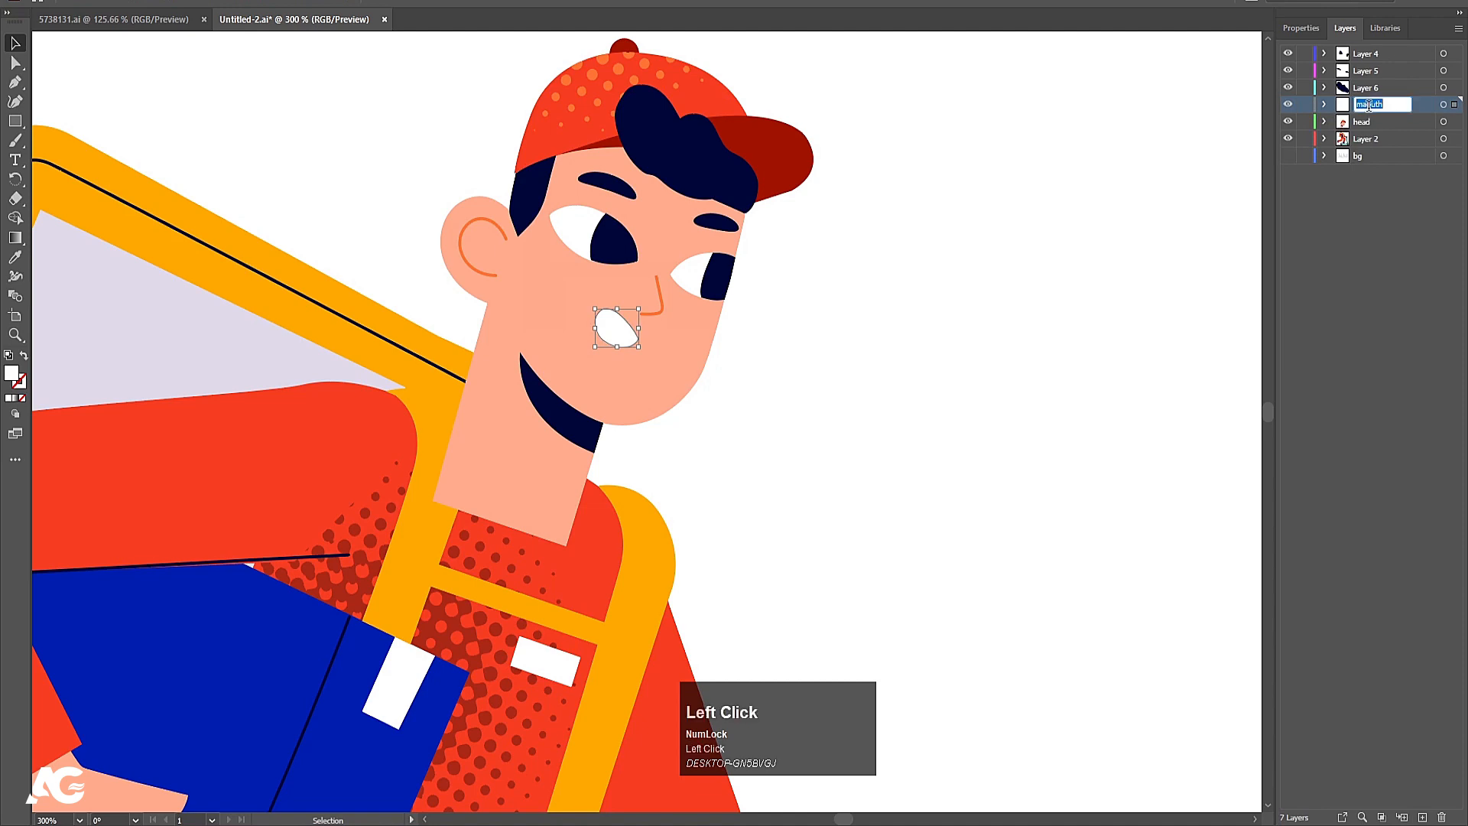
pyautogui.write('m')
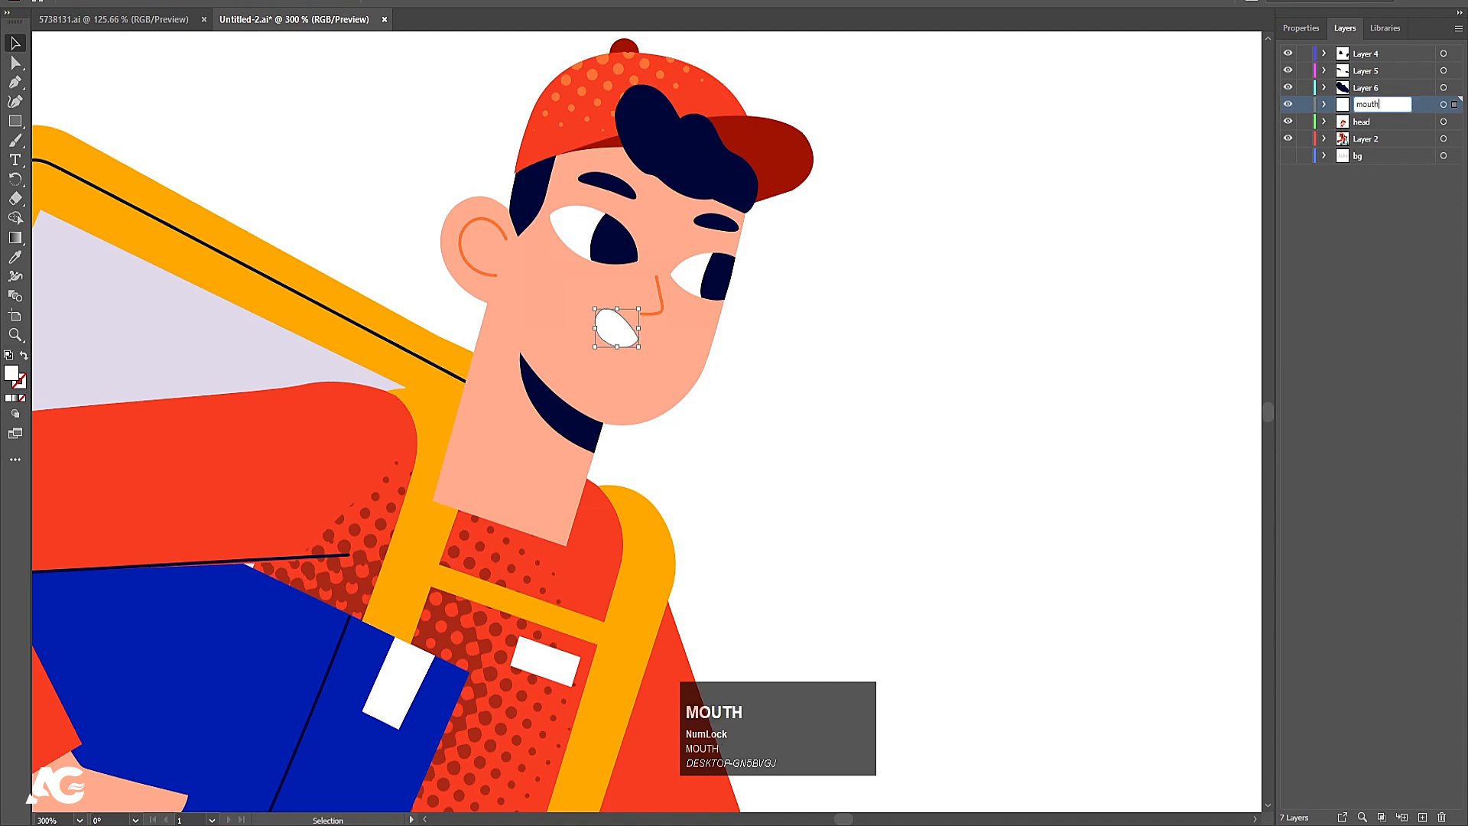
pyautogui.write('outh')
pyautogui.press('Return')
# - Rename the layer holding the front lock of hair as hair and the eyebrow layer as eybrows
pyautogui.doubleClick(1368, 94)
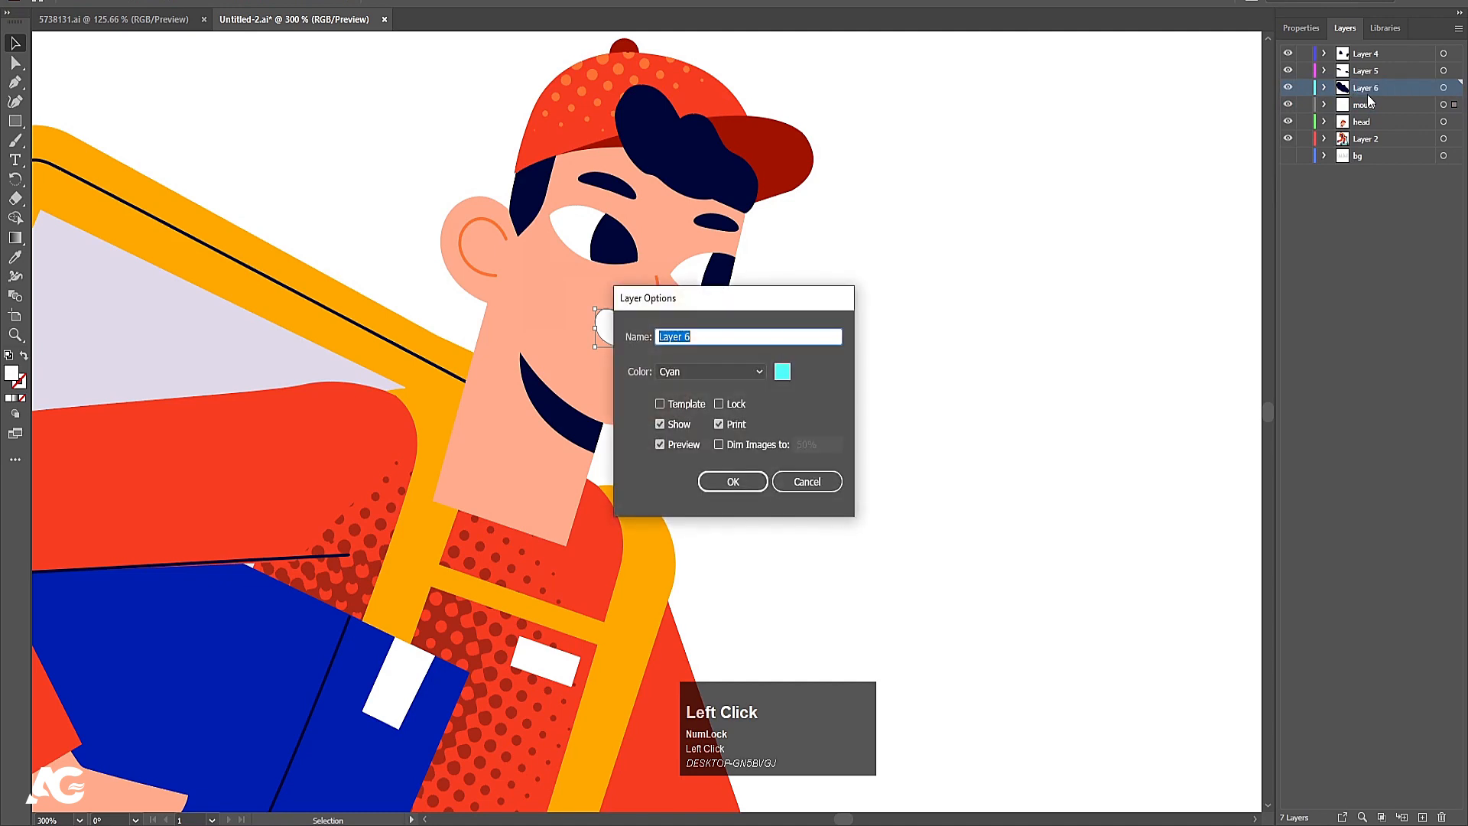
pyautogui.write('hair')
pyautogui.press('Return')
pyautogui.click(1373, 70)
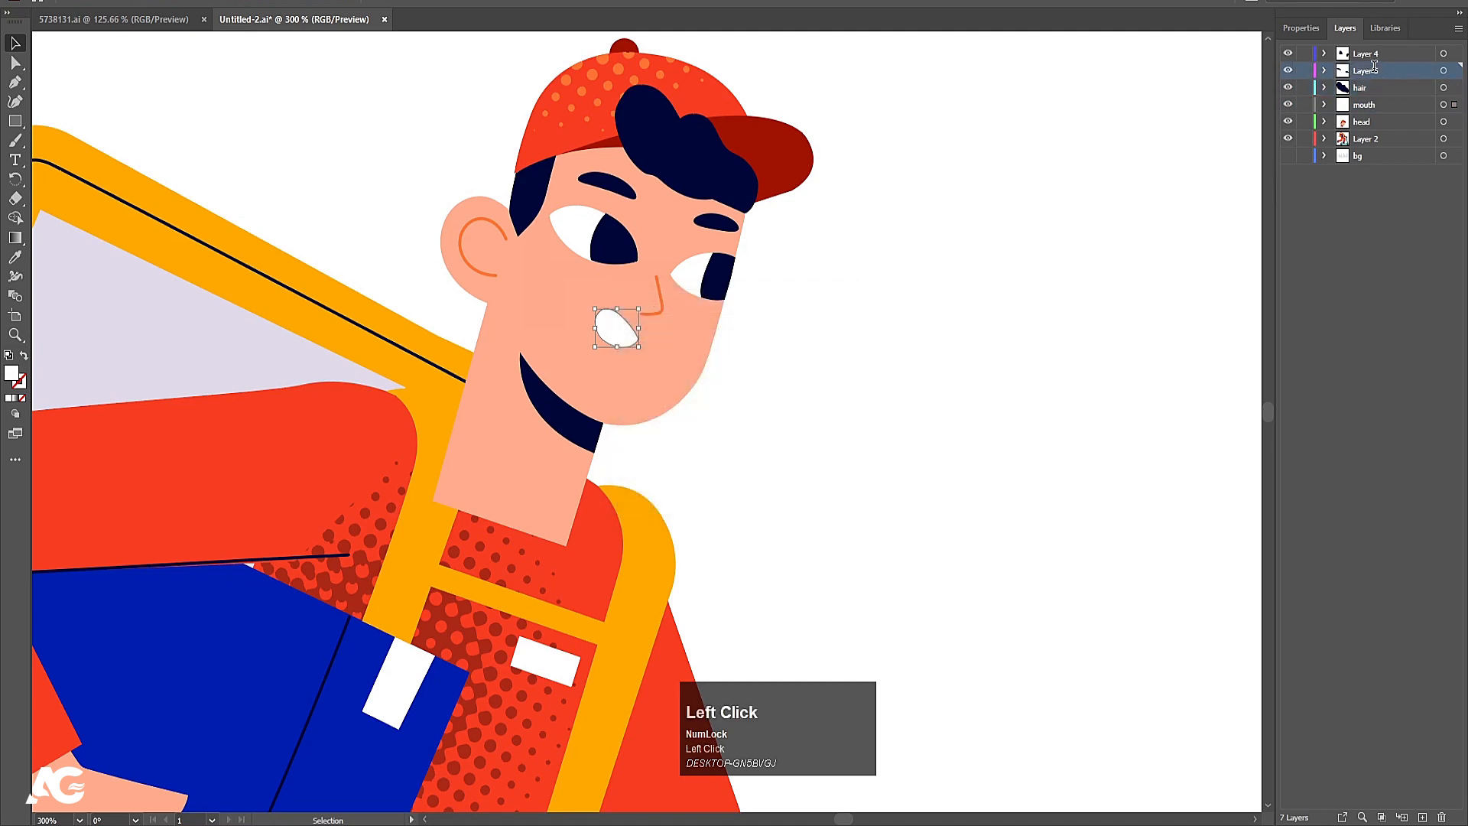
pyautogui.doubleClick(1375, 69)
pyautogui.write('ey')
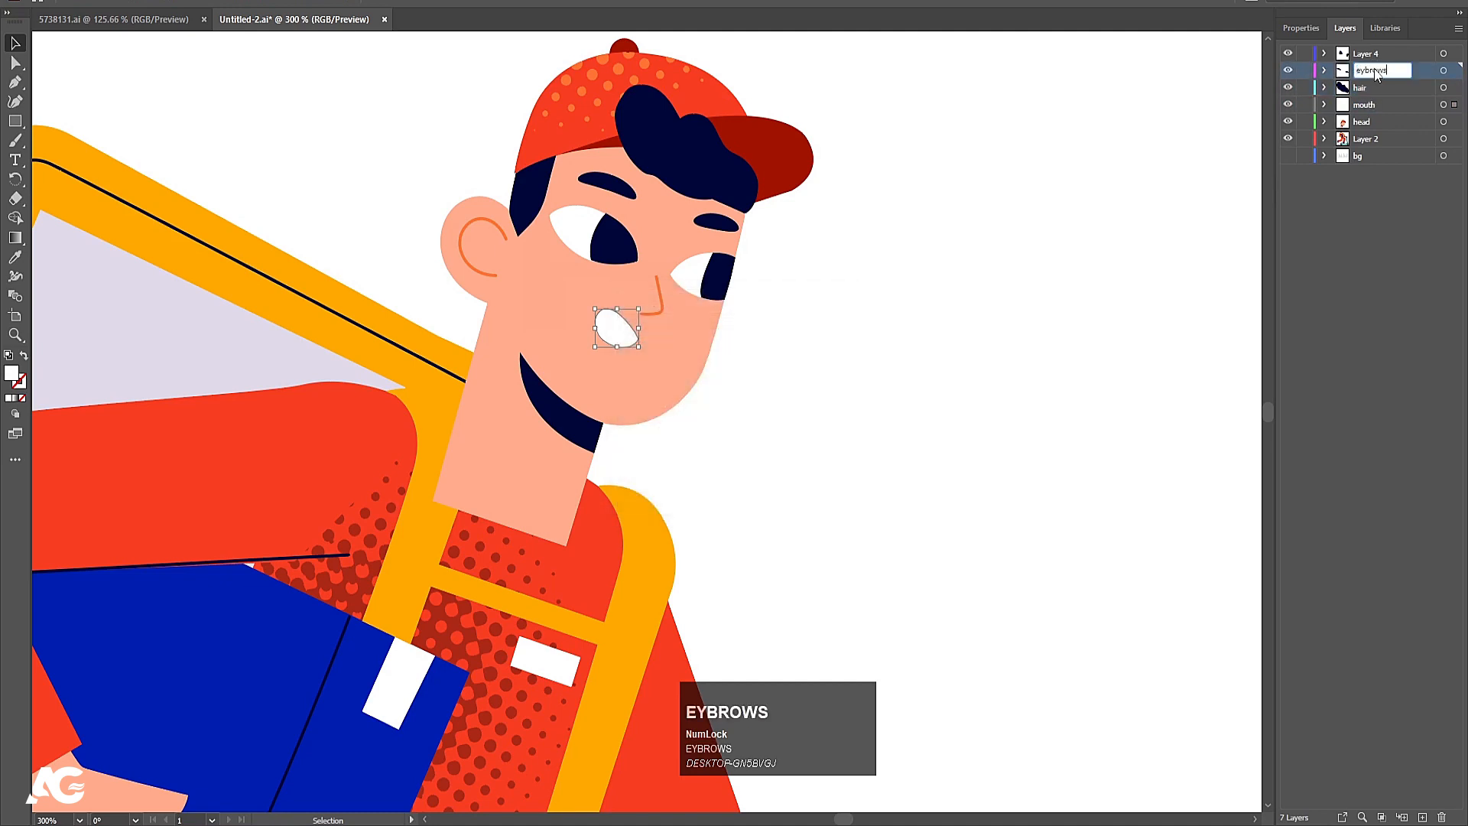
pyautogui.write('brows')
pyautogui.press('Return')
# - Rename the layer holding the eyes as eye and correct the spelling of the eyebrow layer's name to eyebrows
pyautogui.doubleClick(1366, 50)
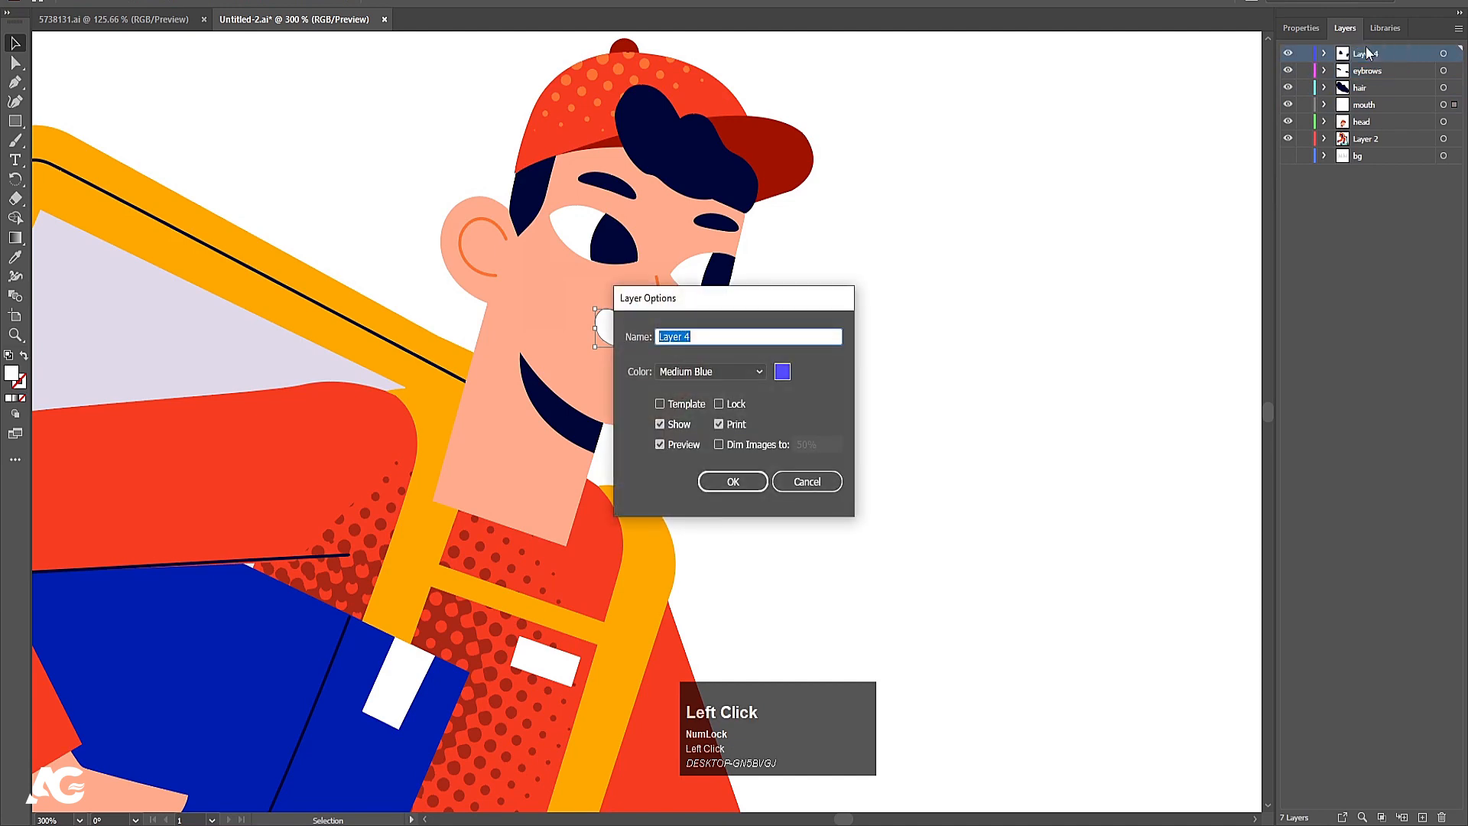
pyautogui.write('eye')
pyautogui.press('Return')
pyautogui.click(1361, 75)
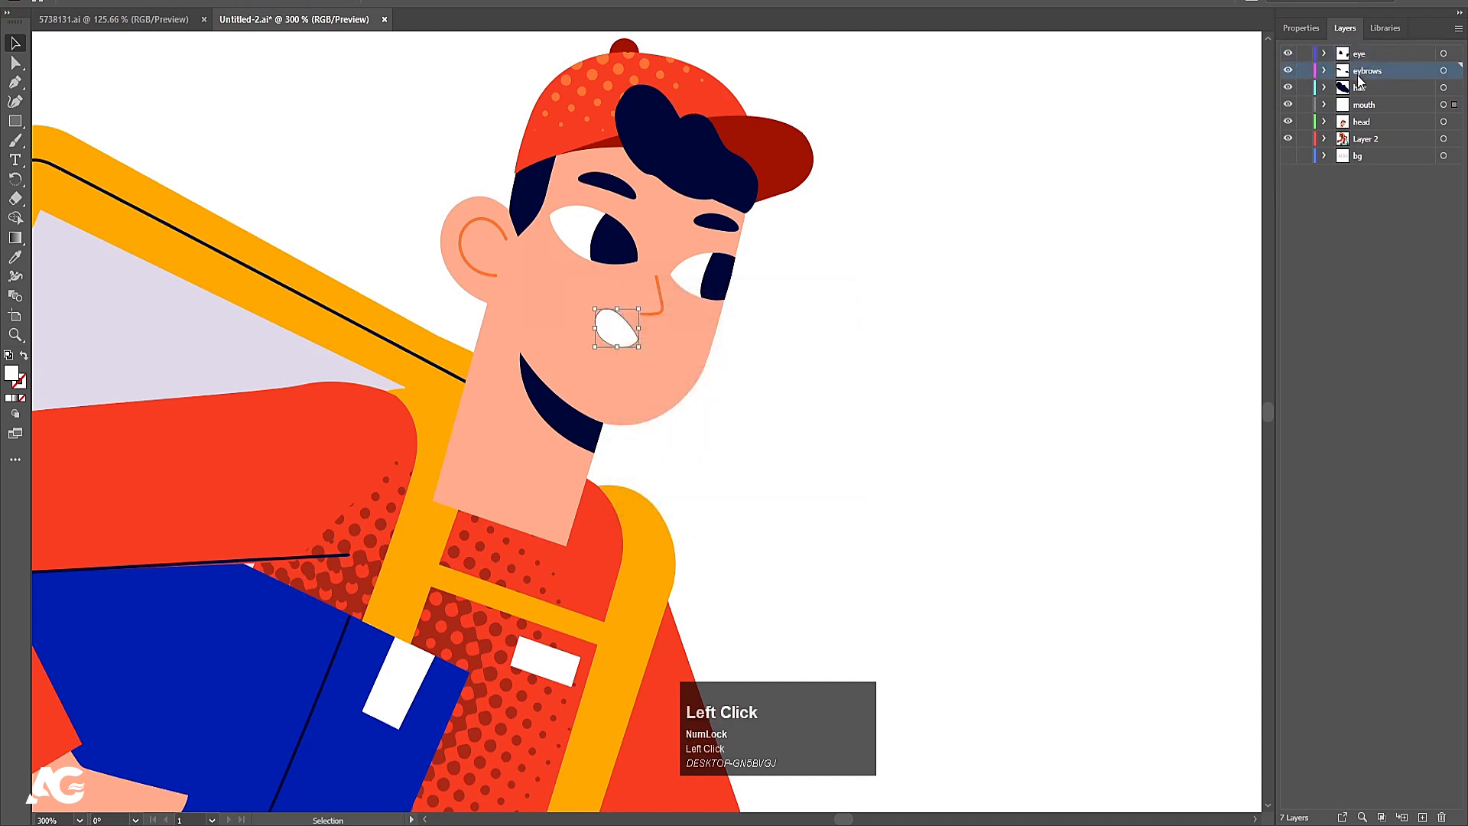
pyautogui.doubleClick(1362, 71)
pyautogui.write('e')
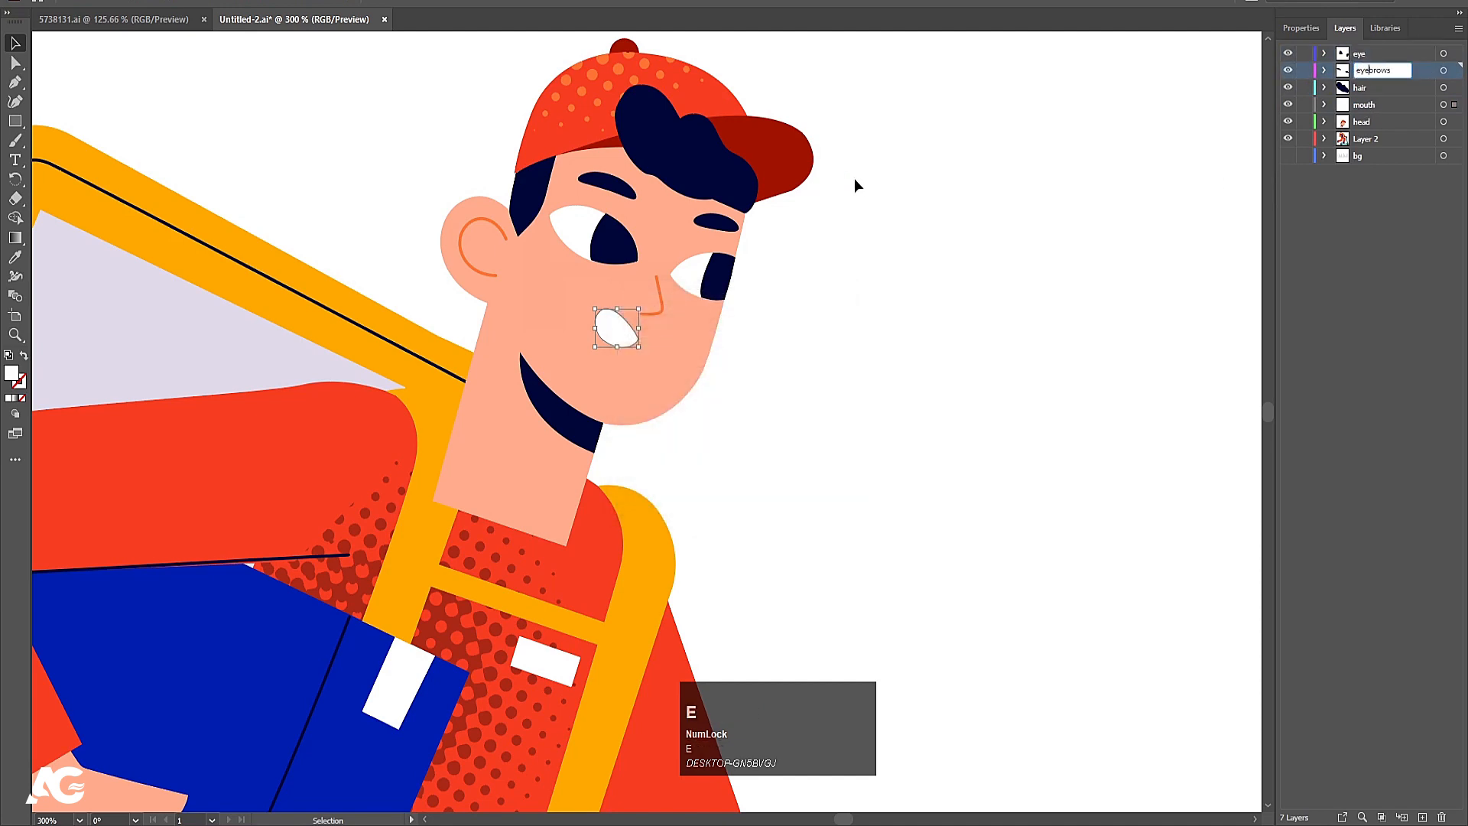
# - Hide the head and all face part layers, then move the yellow backpack onto its own new layer, keeping it in place
pyautogui.click(1210, 64)
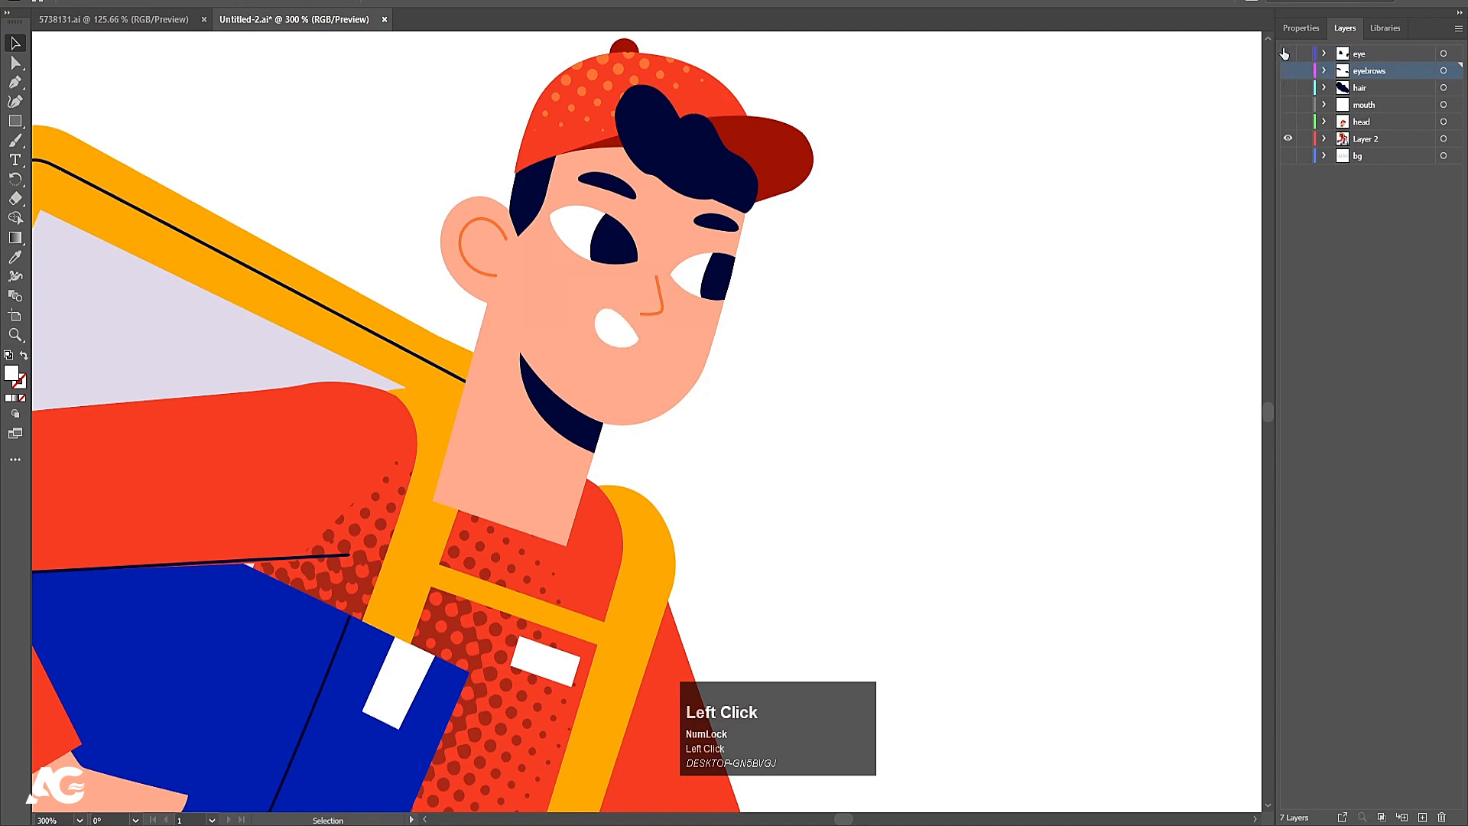
pyautogui.keyDown('alt'); pyautogui.scroll(-3, 567, 456); pyautogui.keyUp('alt')
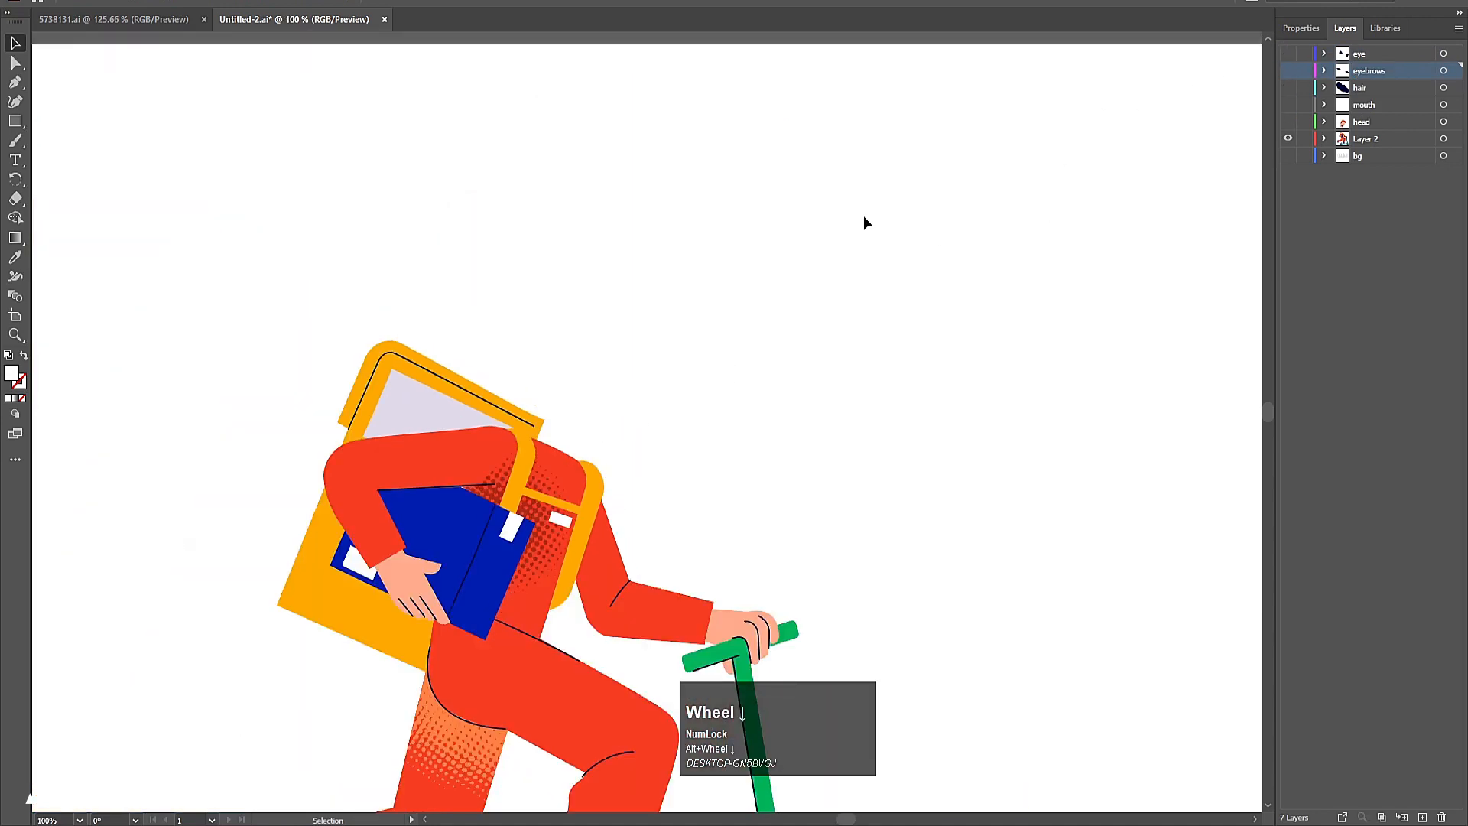
pyautogui.moveTo(757, 377); pyautogui.dragTo(770, 177)
pyautogui.click(538, 180)
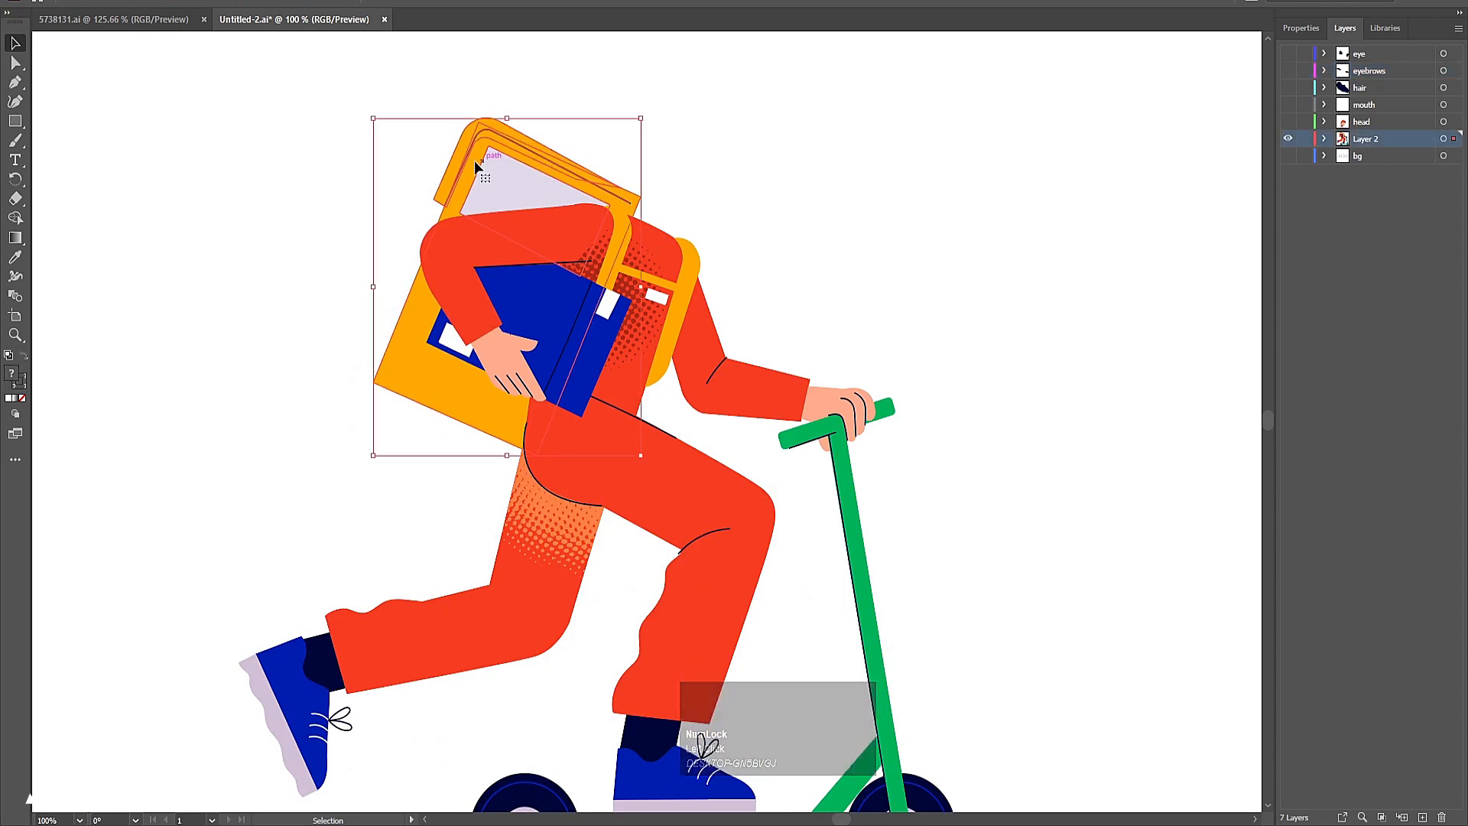
pyautogui.hotkey('ctrl', 'x')
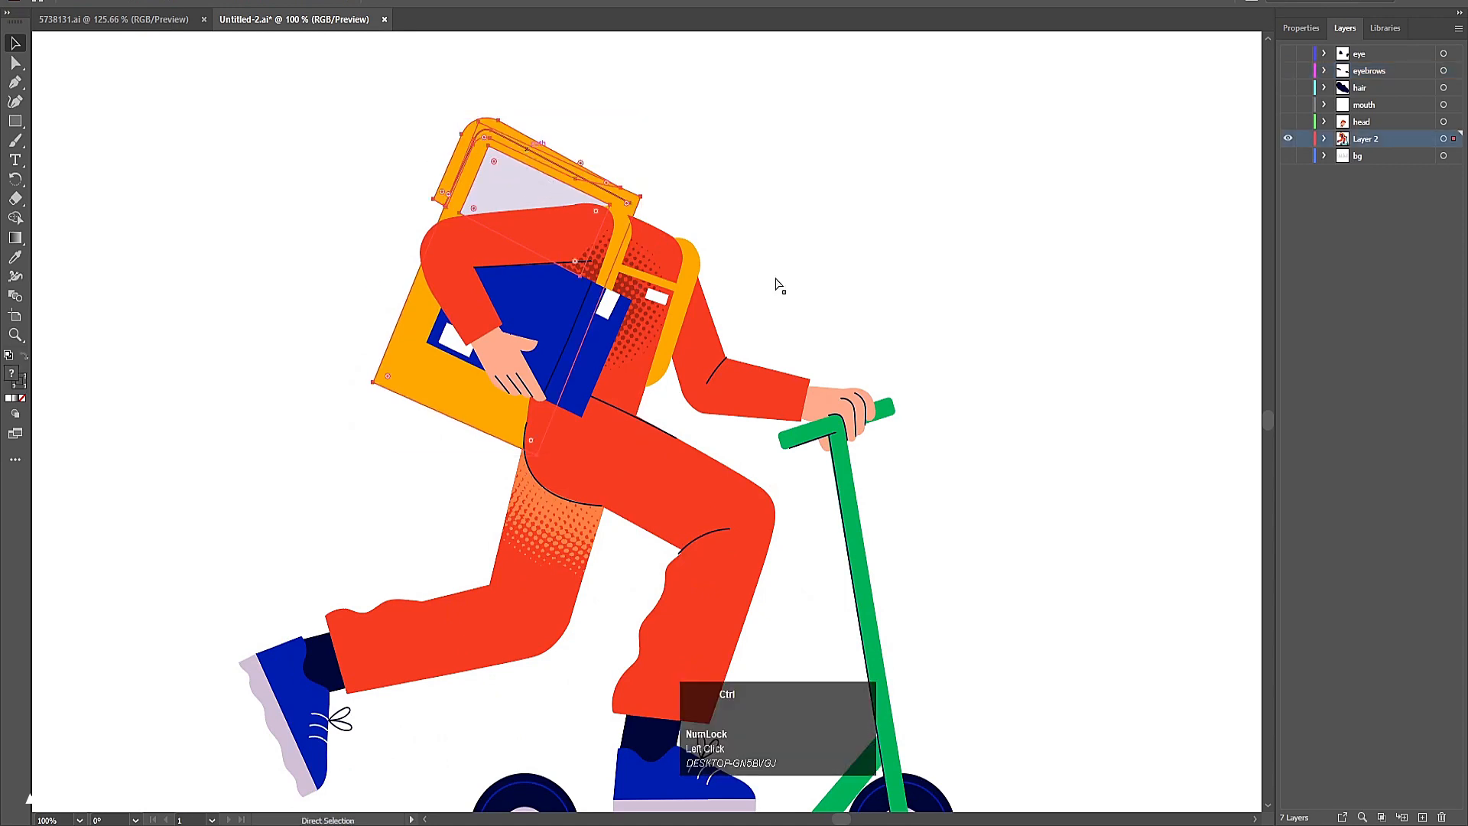
pyautogui.click(1415, 816)
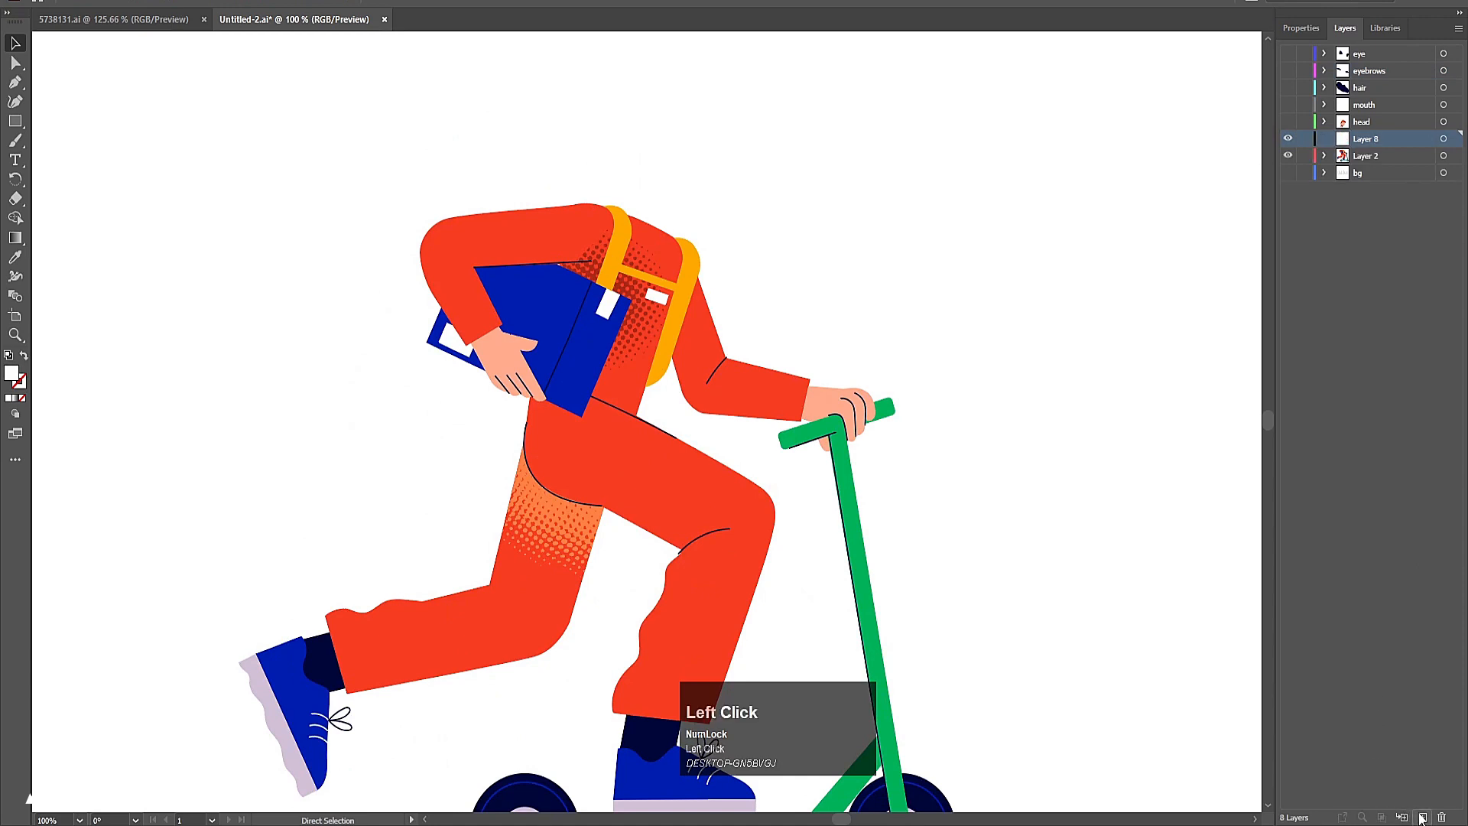
# - Rename the backpack's layer as bag and move it between the body layer and bg
pyautogui.doubleClick(1369, 142)
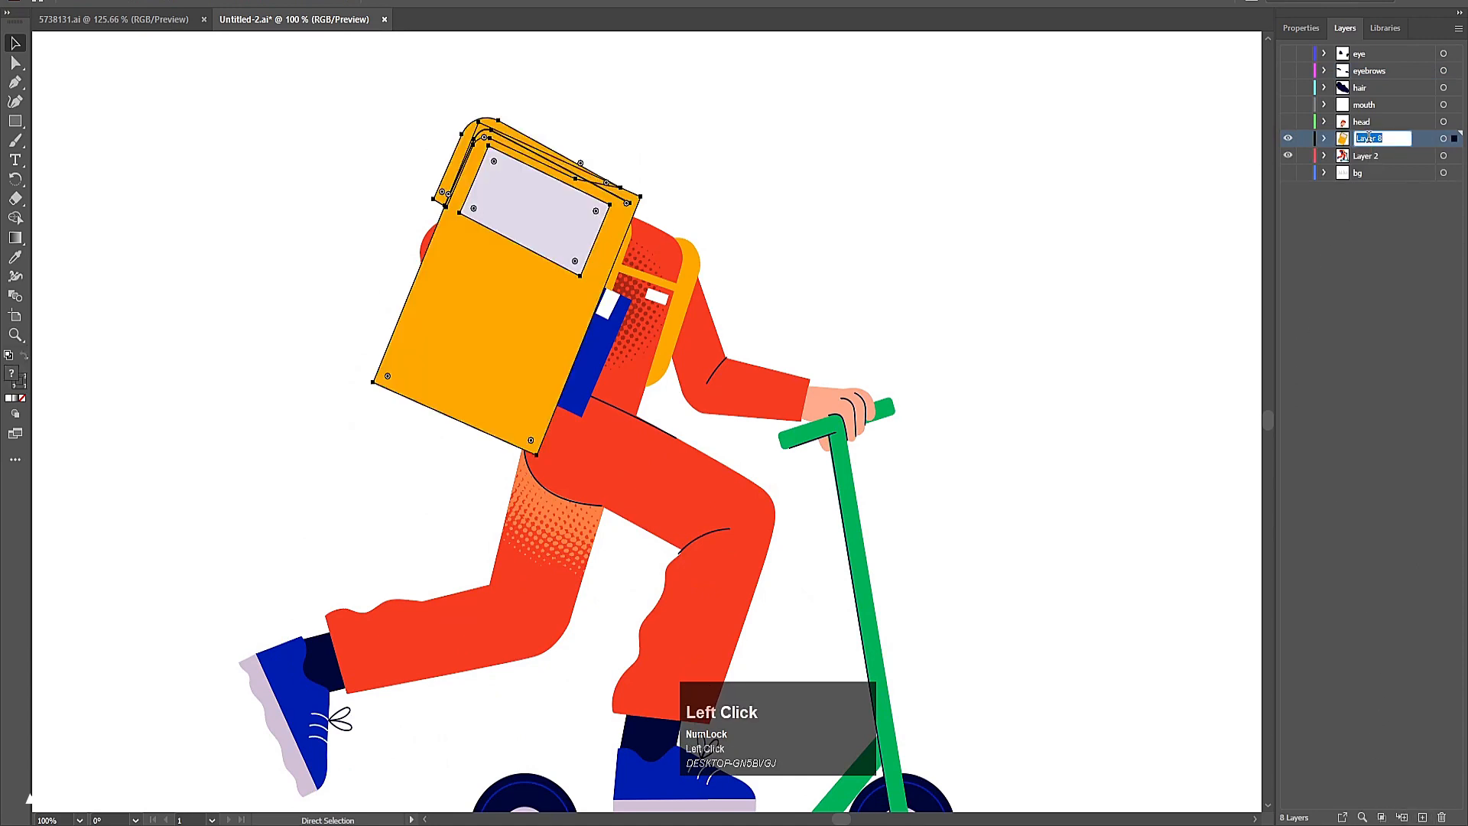
pyautogui.write('bag')
pyautogui.press('Return')
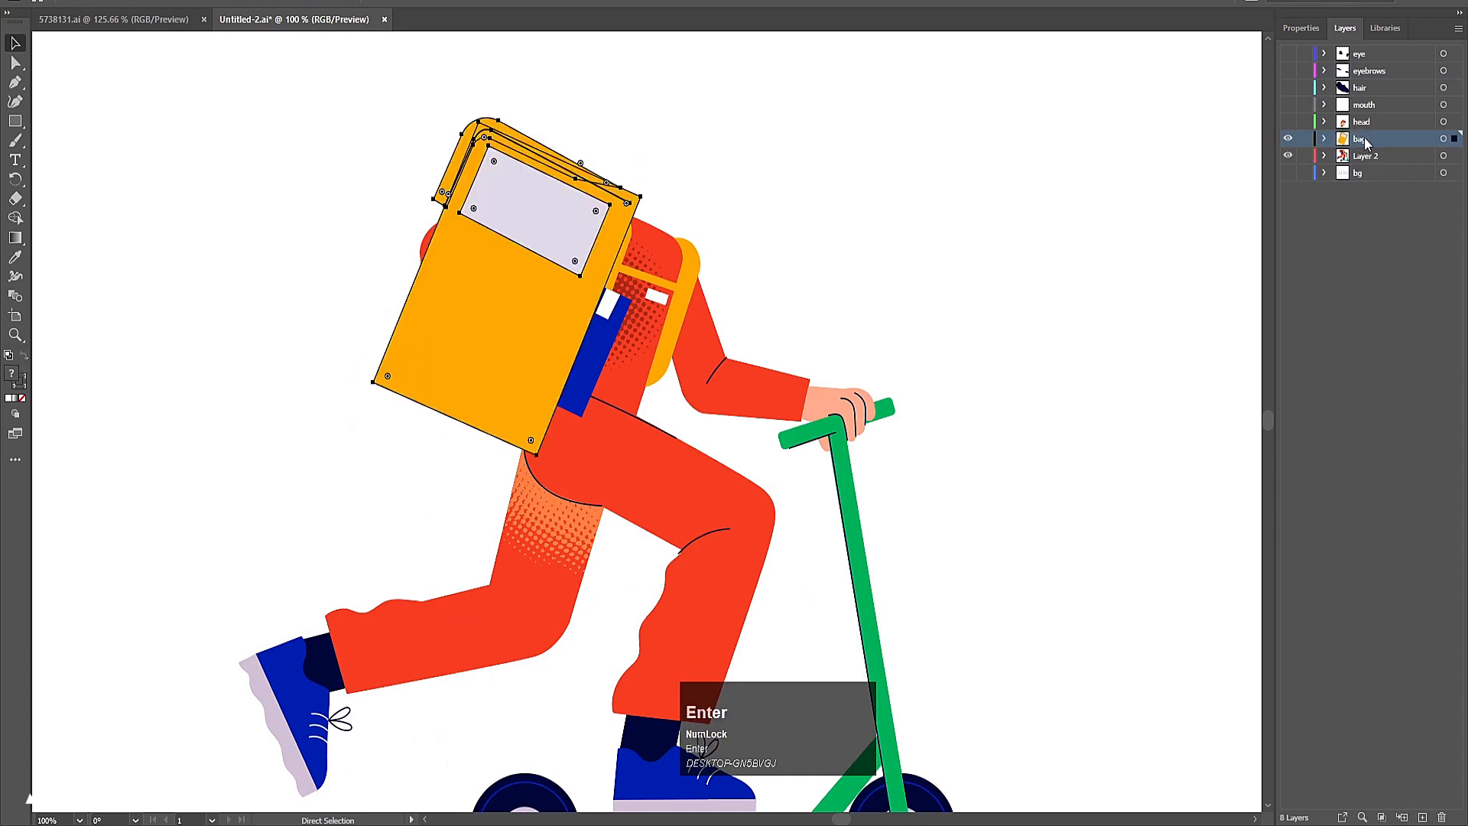
pyautogui.moveTo(1360, 138); pyautogui.dragTo(1359, 173)
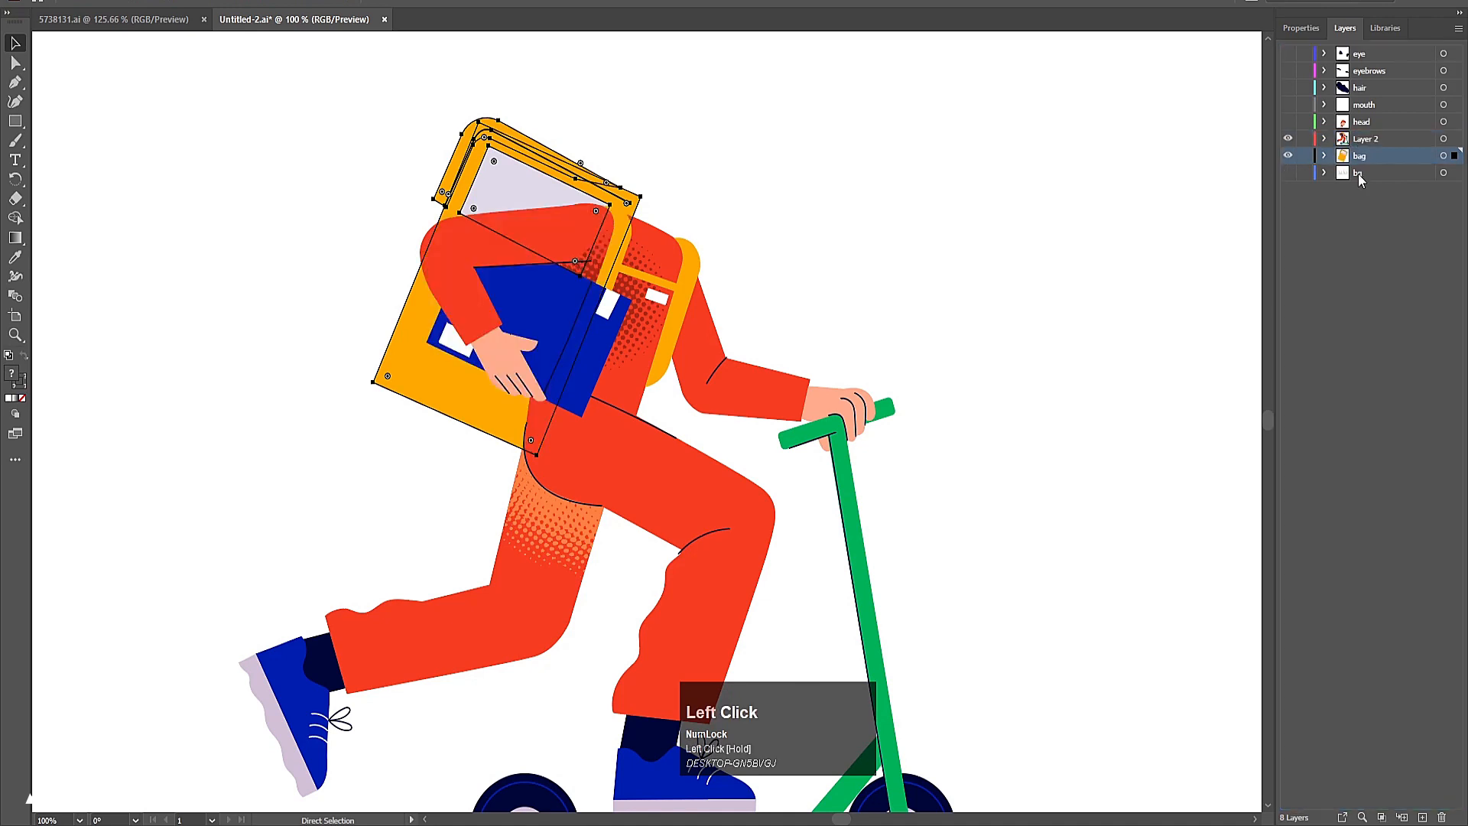
# - Hide the bag layer and move the group with the bent arm and blue box onto its own new layer above the body
pyautogui.click(1288, 155)
pyautogui.press('v')
pyautogui.click(487, 318)
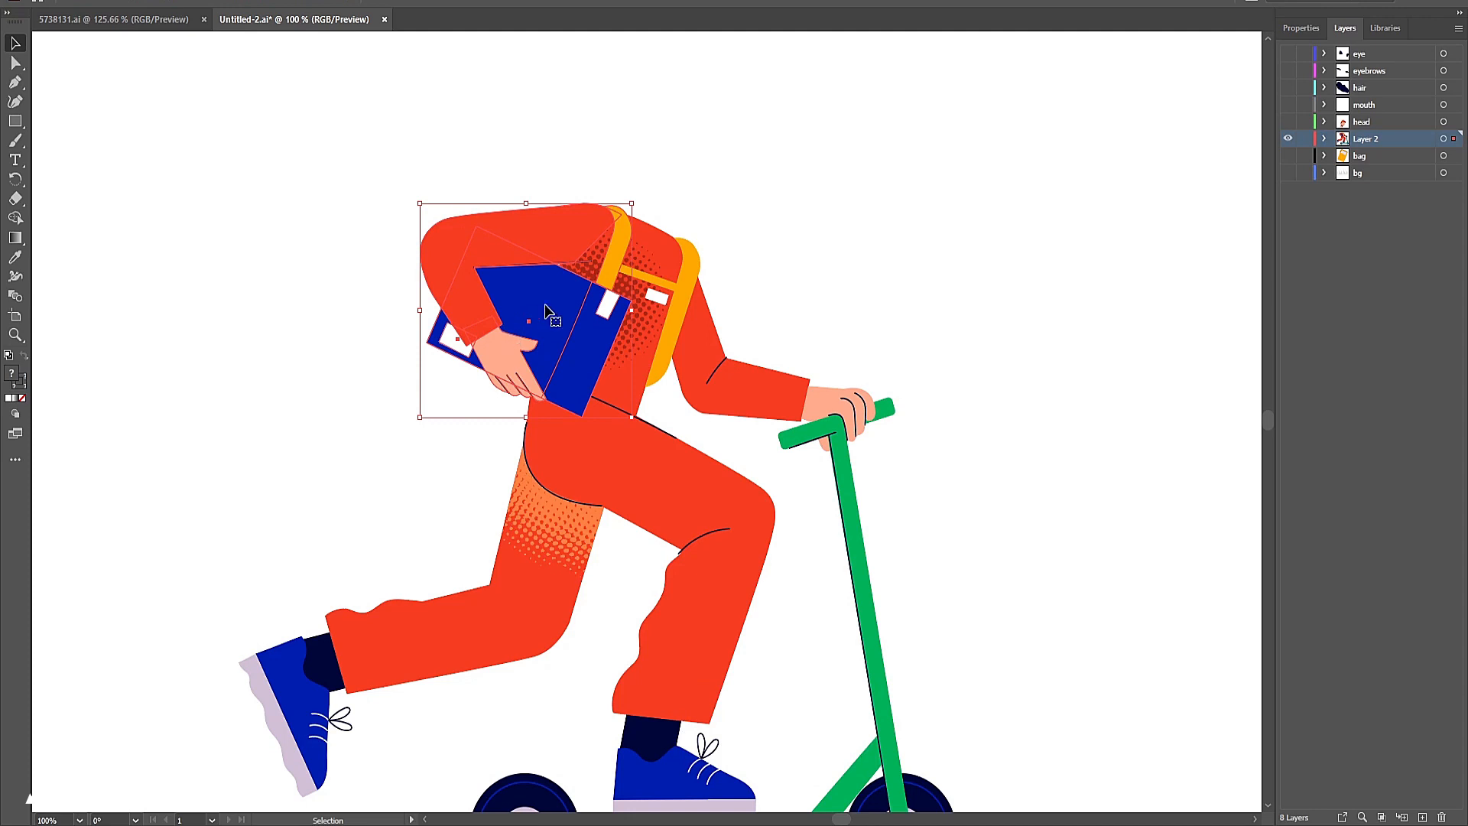
pyautogui.hotkey('ctrl', 'x')
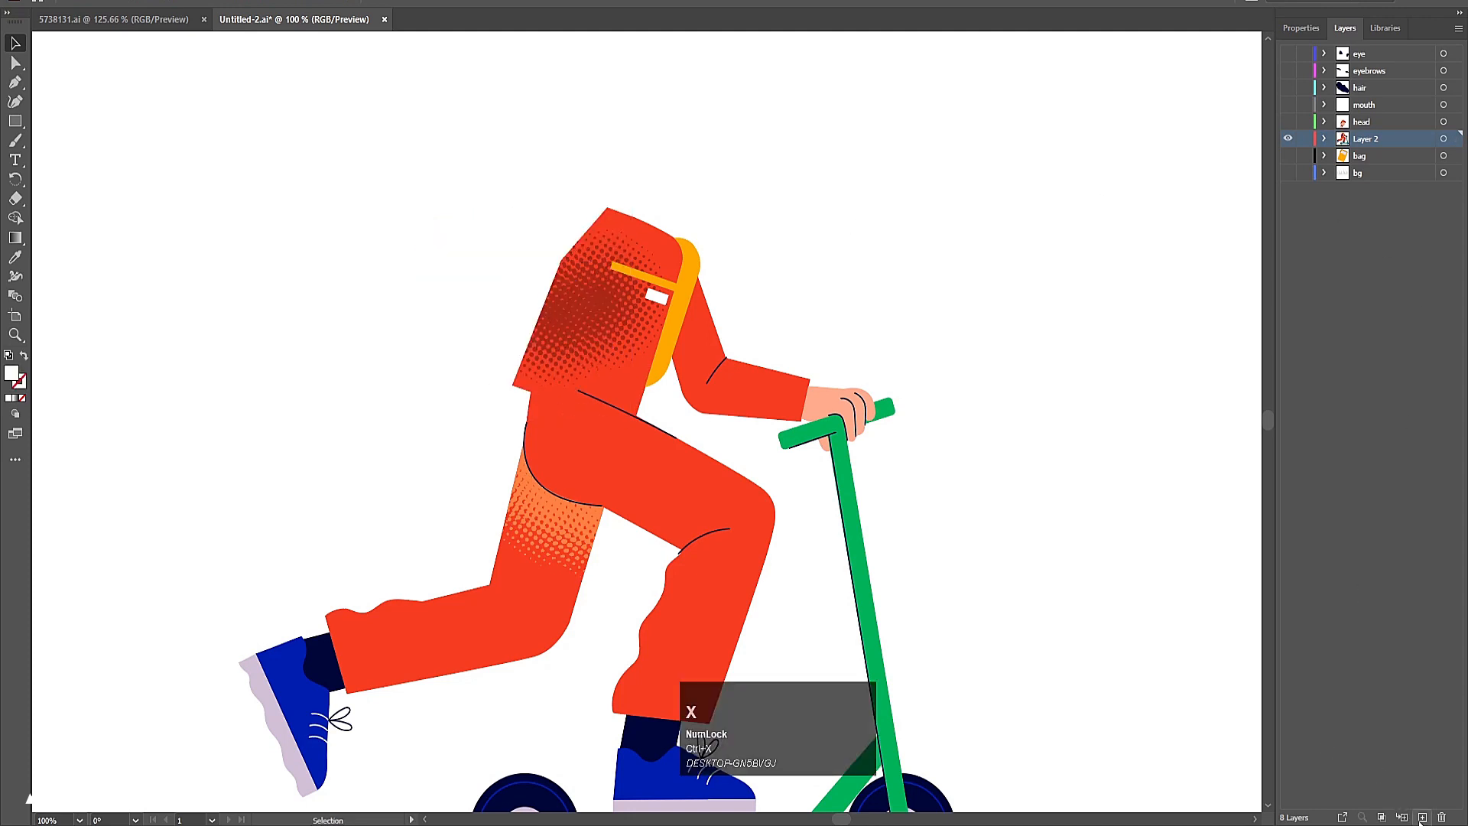
pyautogui.click(1422, 818)
pyautogui.hotkey('ctrl', 'f')
pyautogui.click(1039, 278)
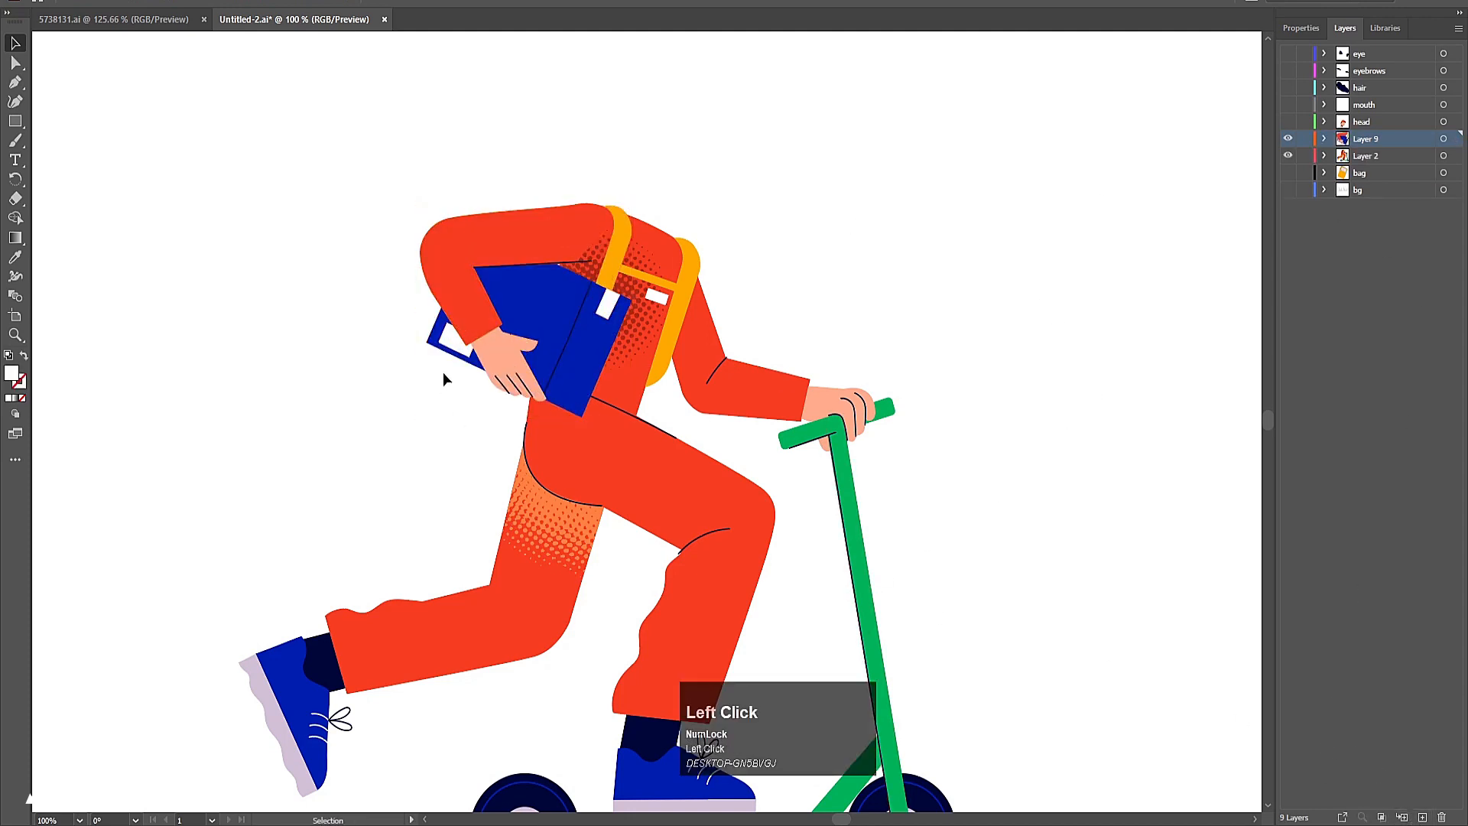
# - Ungroup the artwork of the bent arm and blue box
pyautogui.click(467, 335)
pyautogui.rightClick(468, 332)
pyautogui.click(501, 470)
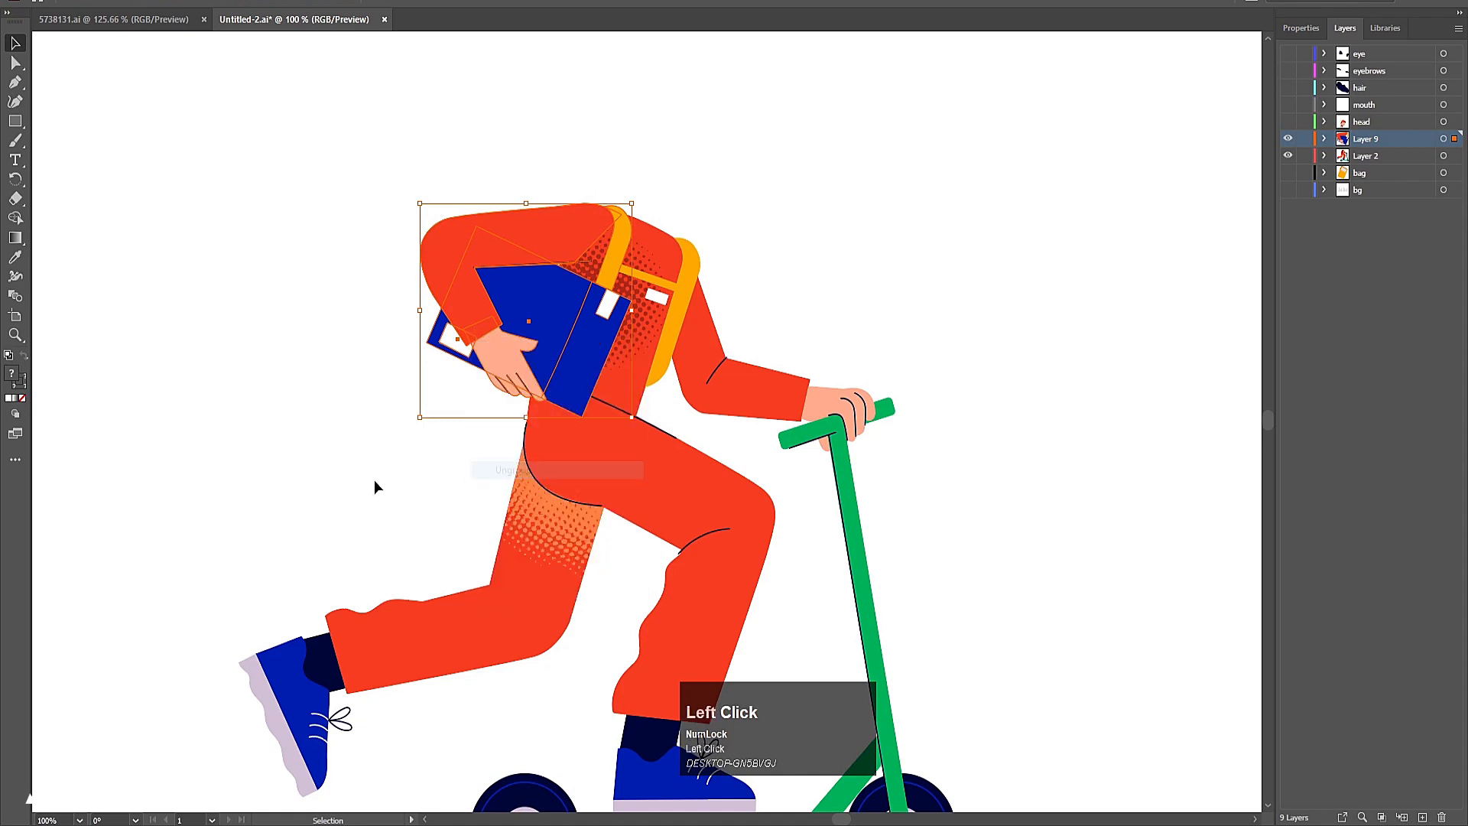
pyautogui.click(375, 487)
pyautogui.click(600, 336)
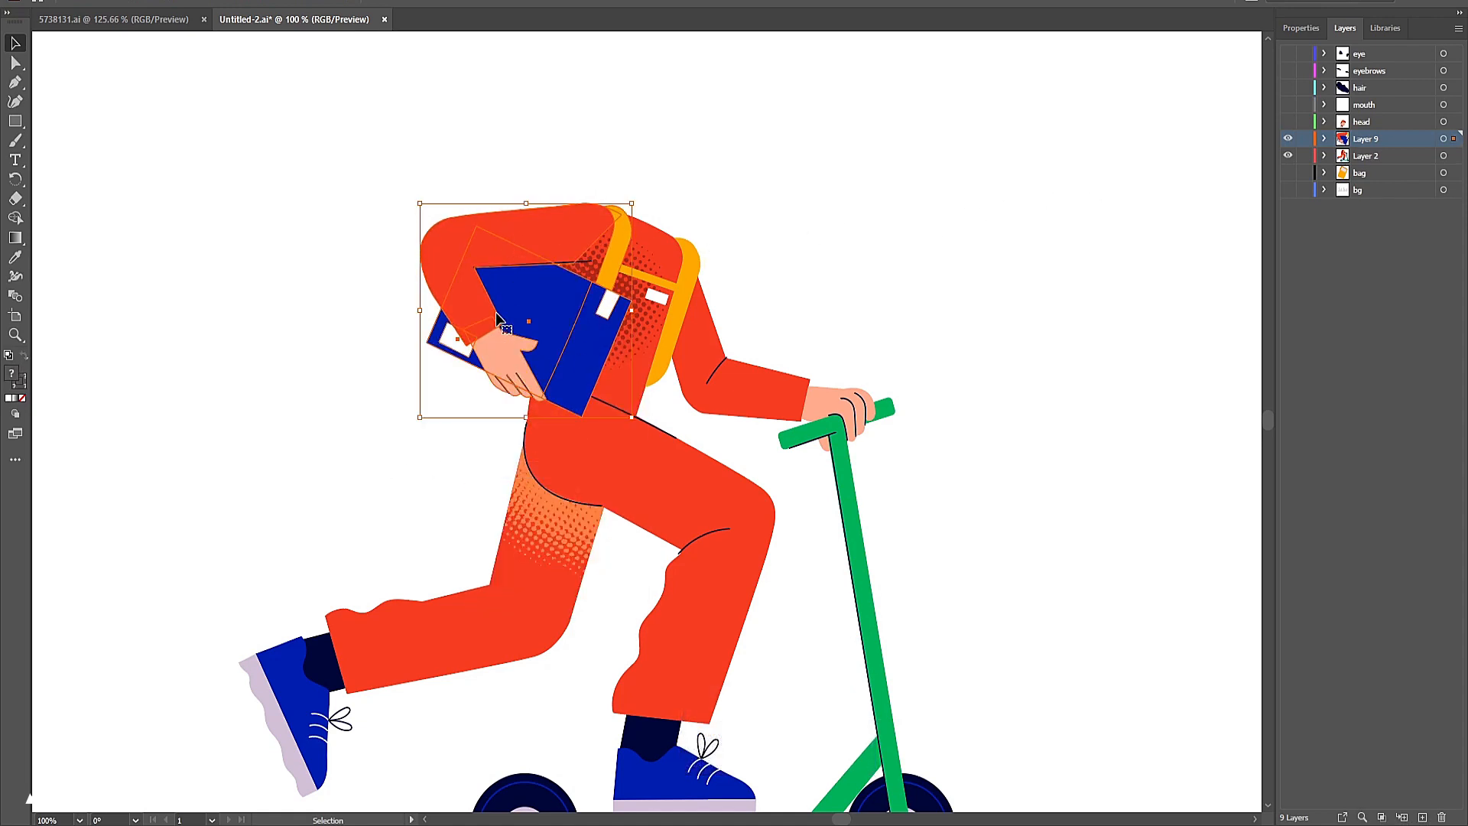
pyautogui.hotkey('ctrl', 'x')
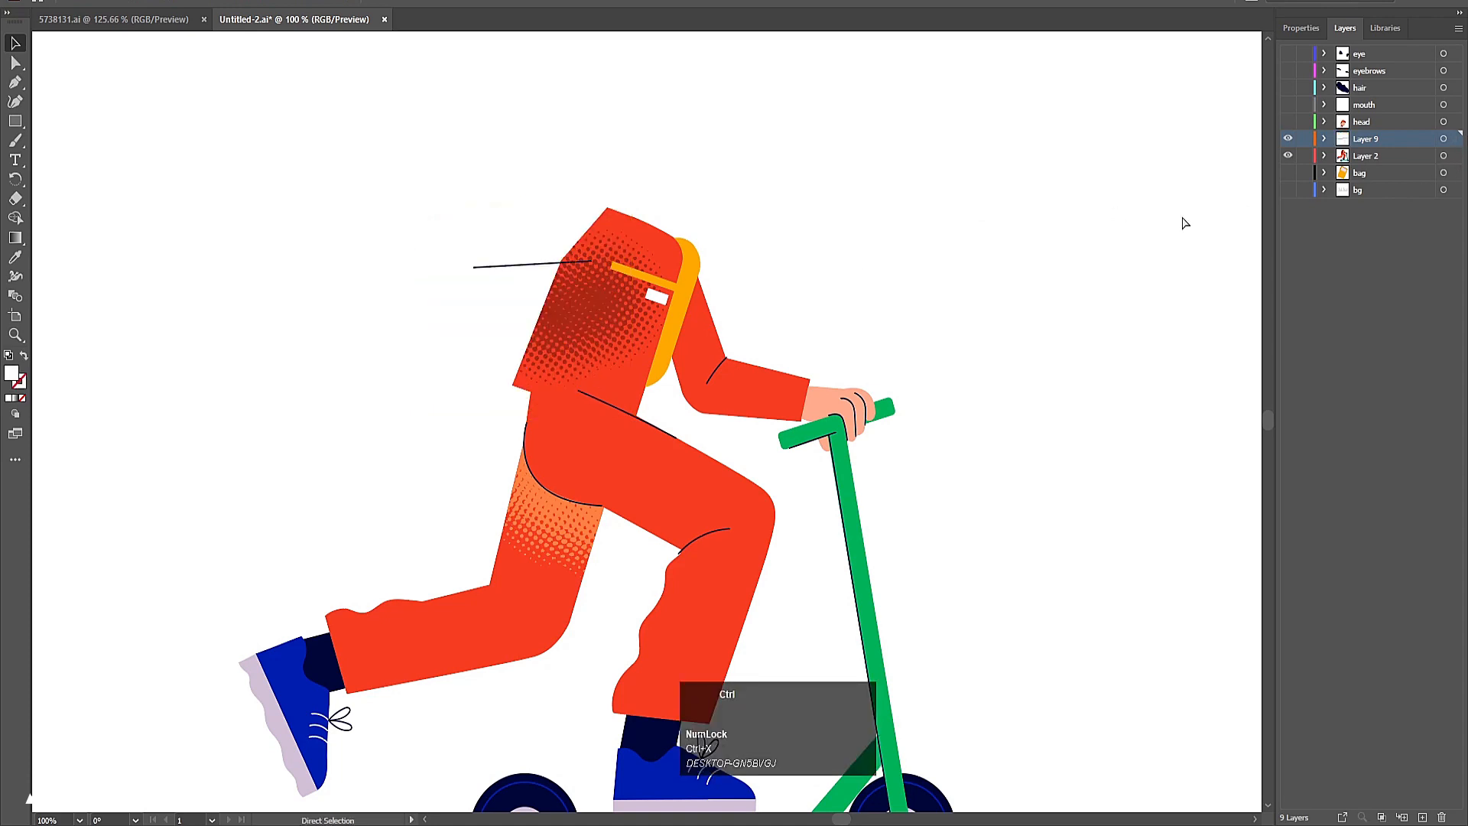
pyautogui.hotkey('ctrl', 'z')
# - Ungroup the arm and box once more and move the blue box onto its own new layer below the arm, keeping it in place
pyautogui.rightClick(575, 325)
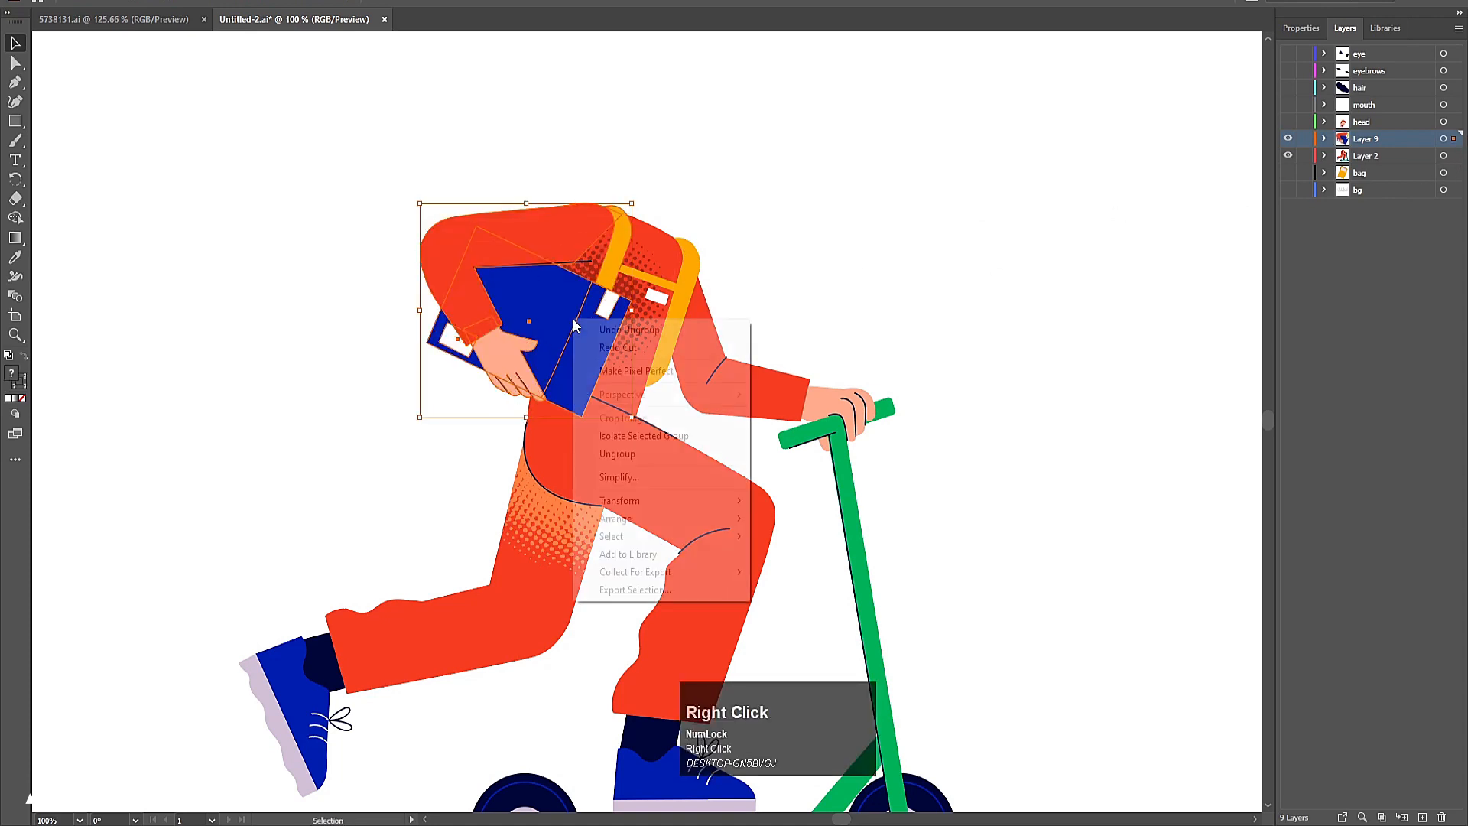
pyautogui.click(658, 451)
pyautogui.click(586, 350)
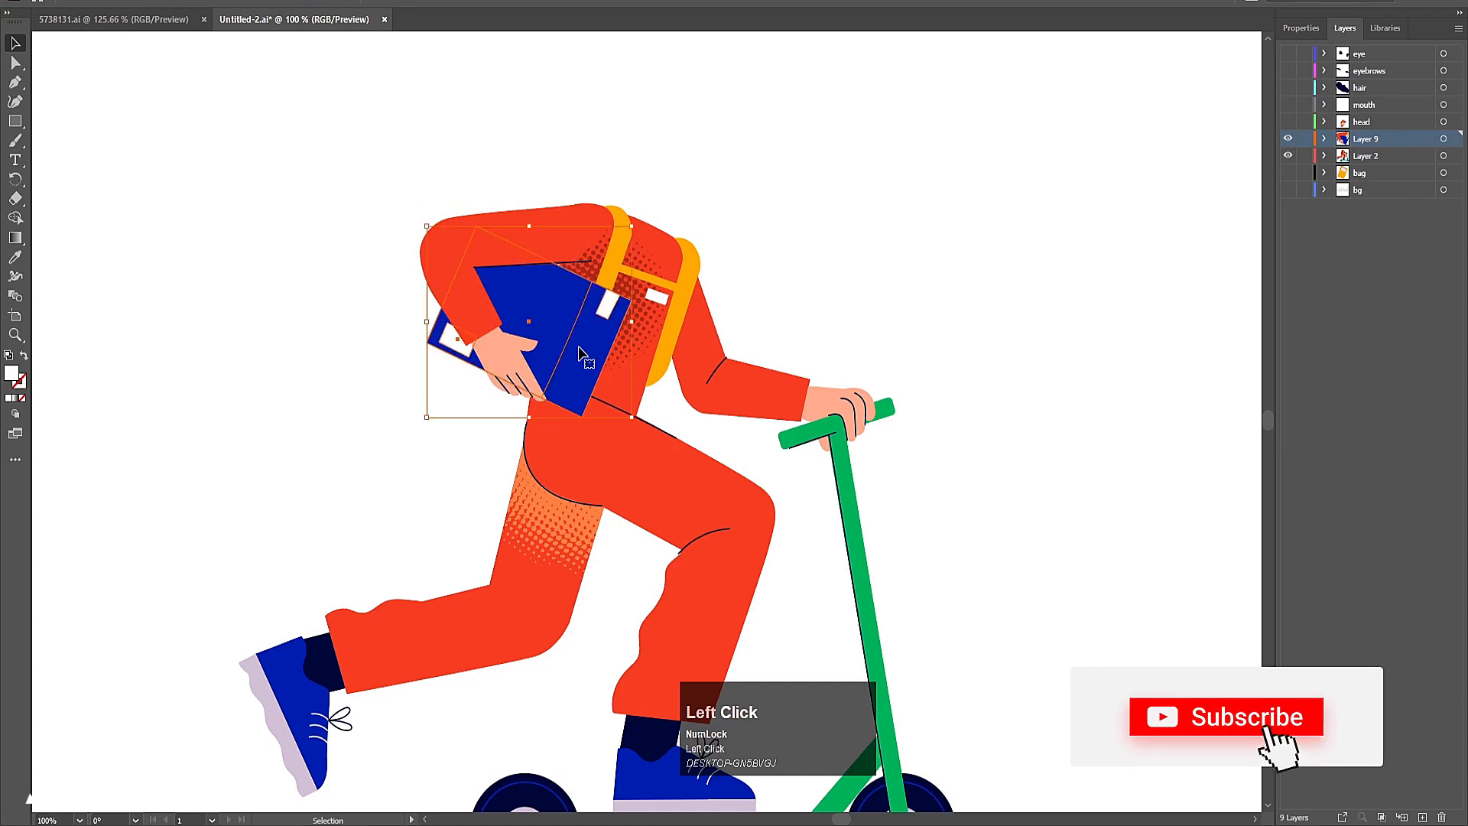
pyautogui.press('ctrl')
pyautogui.hotkey('ctrl', 'x')
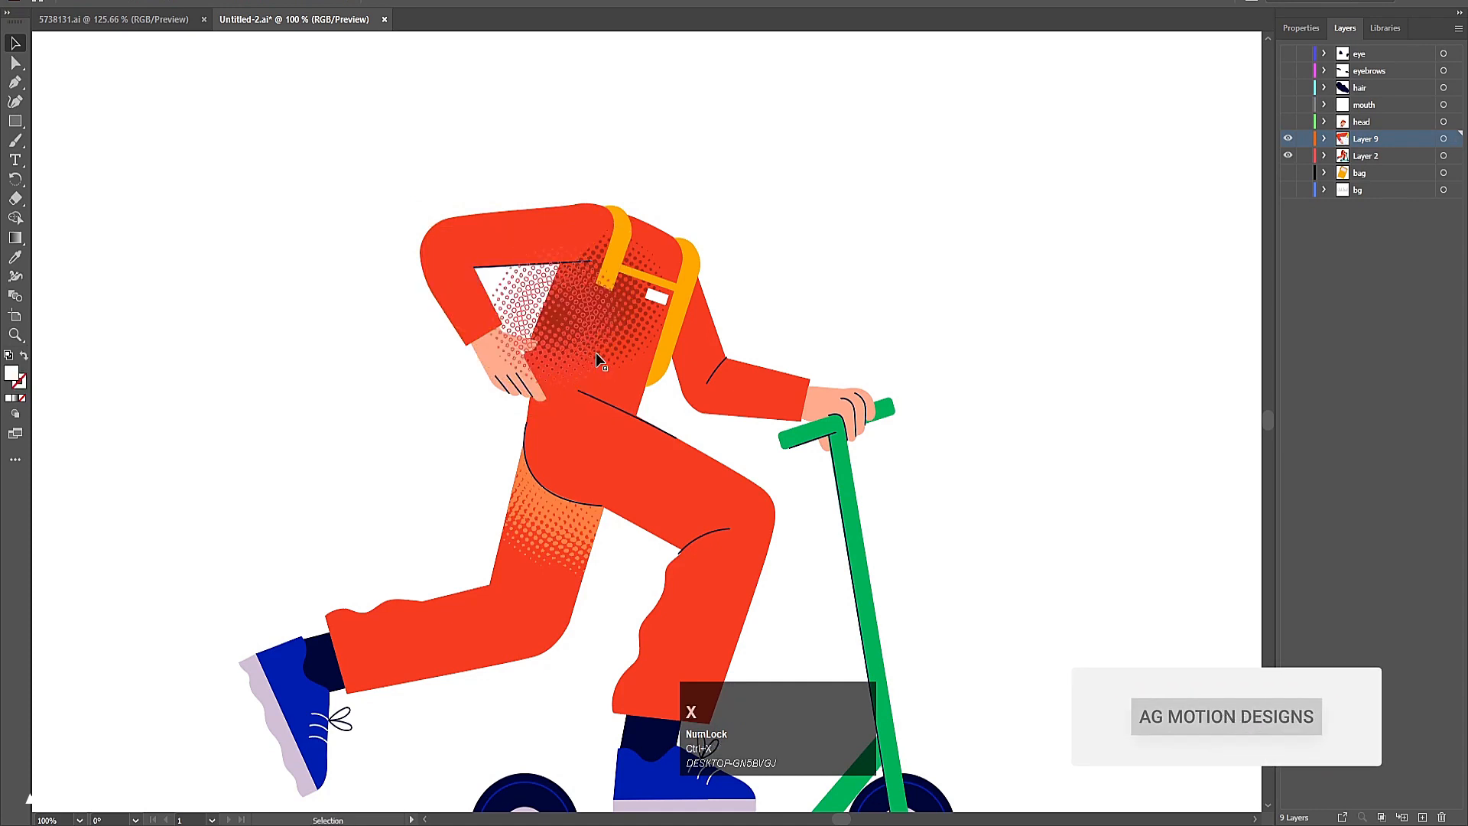
pyautogui.click(1381, 159)
pyautogui.click(1416, 820)
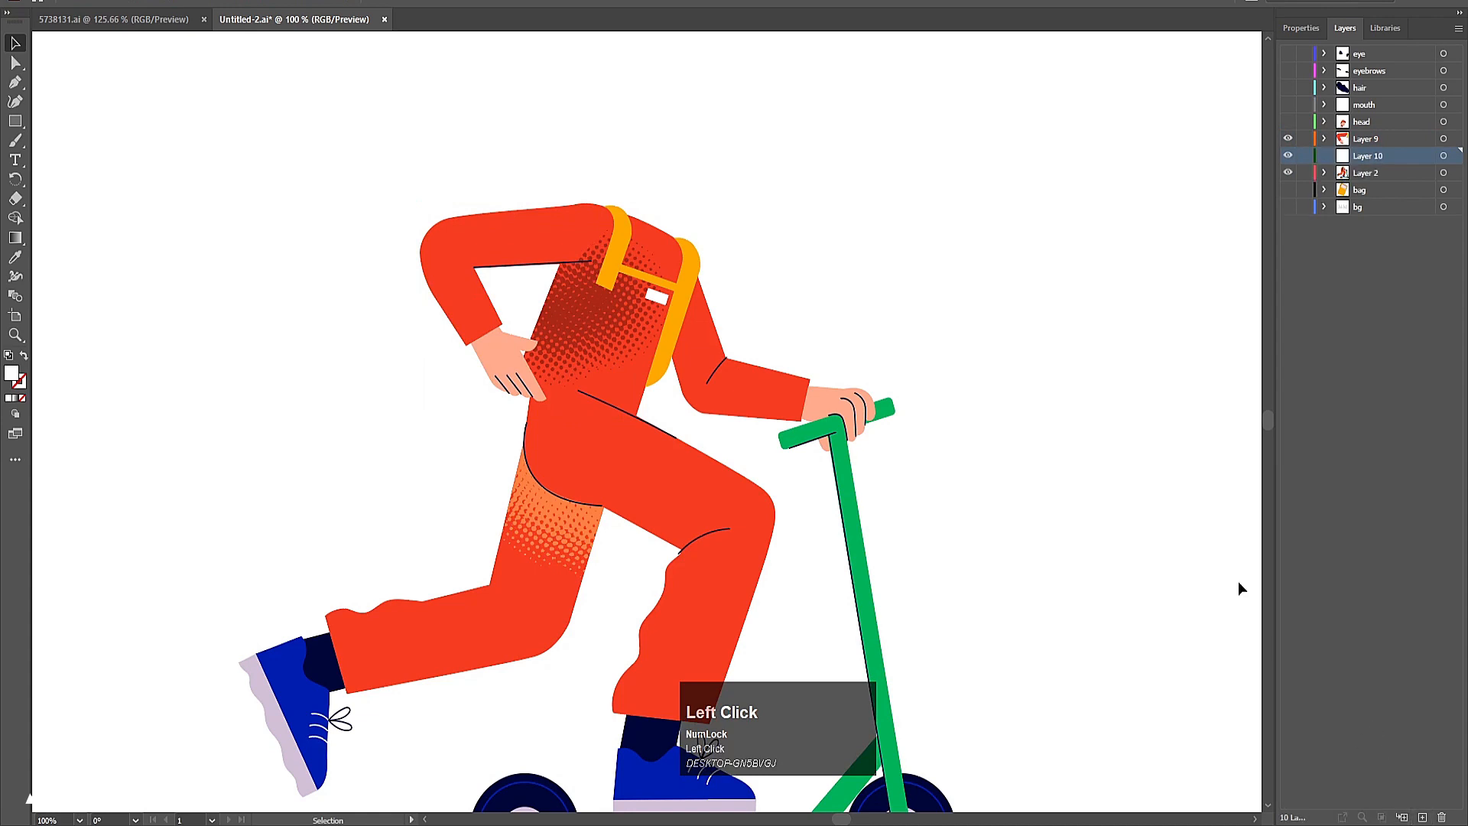
pyautogui.hotkey('ctrl', 'shift', 'v')
# - Rename the layer holding the blue box as box and hide it
pyautogui.doubleClick(1369, 156)
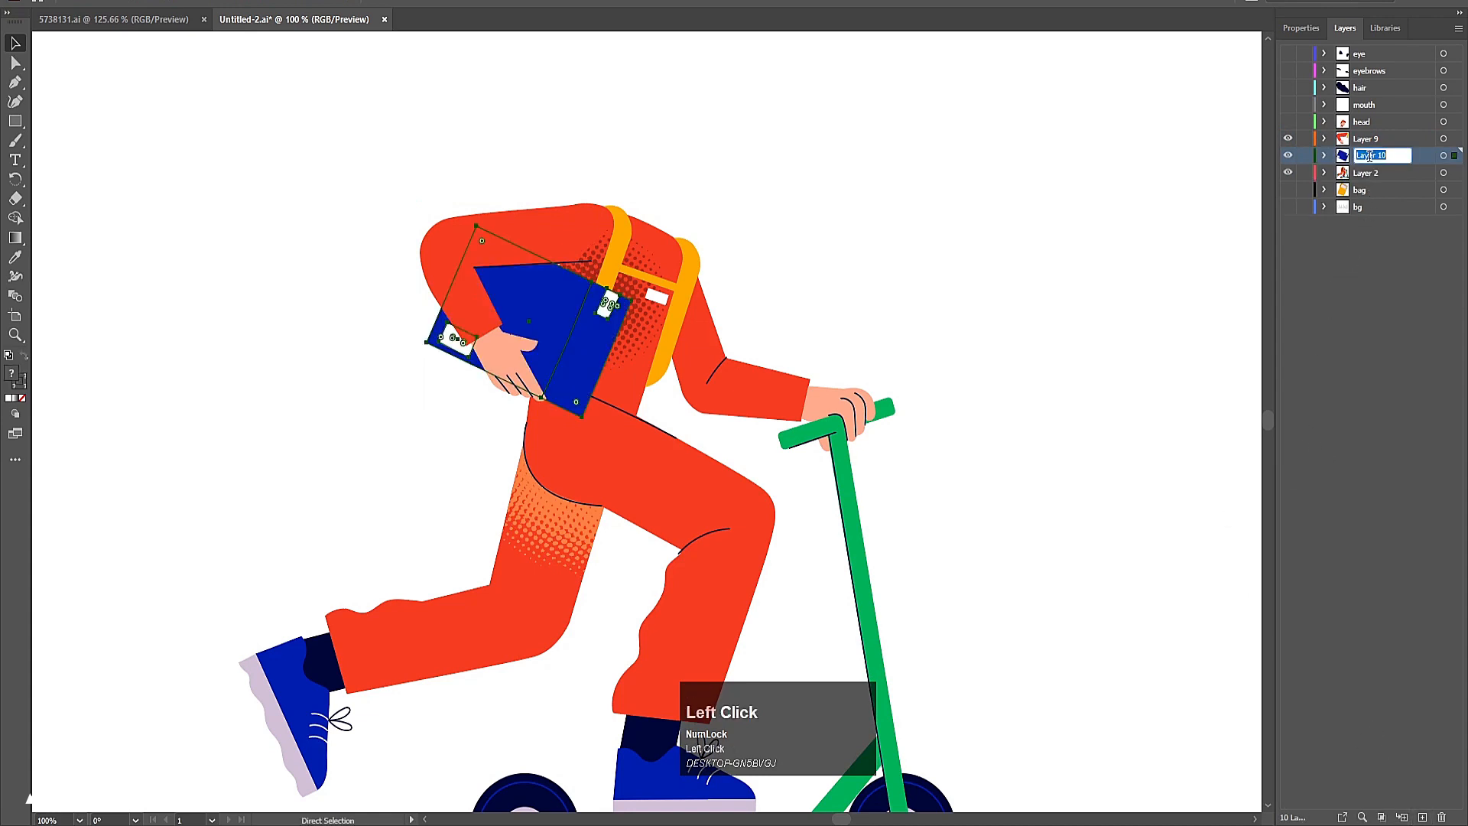
pyautogui.write('box')
pyautogui.press('Return')
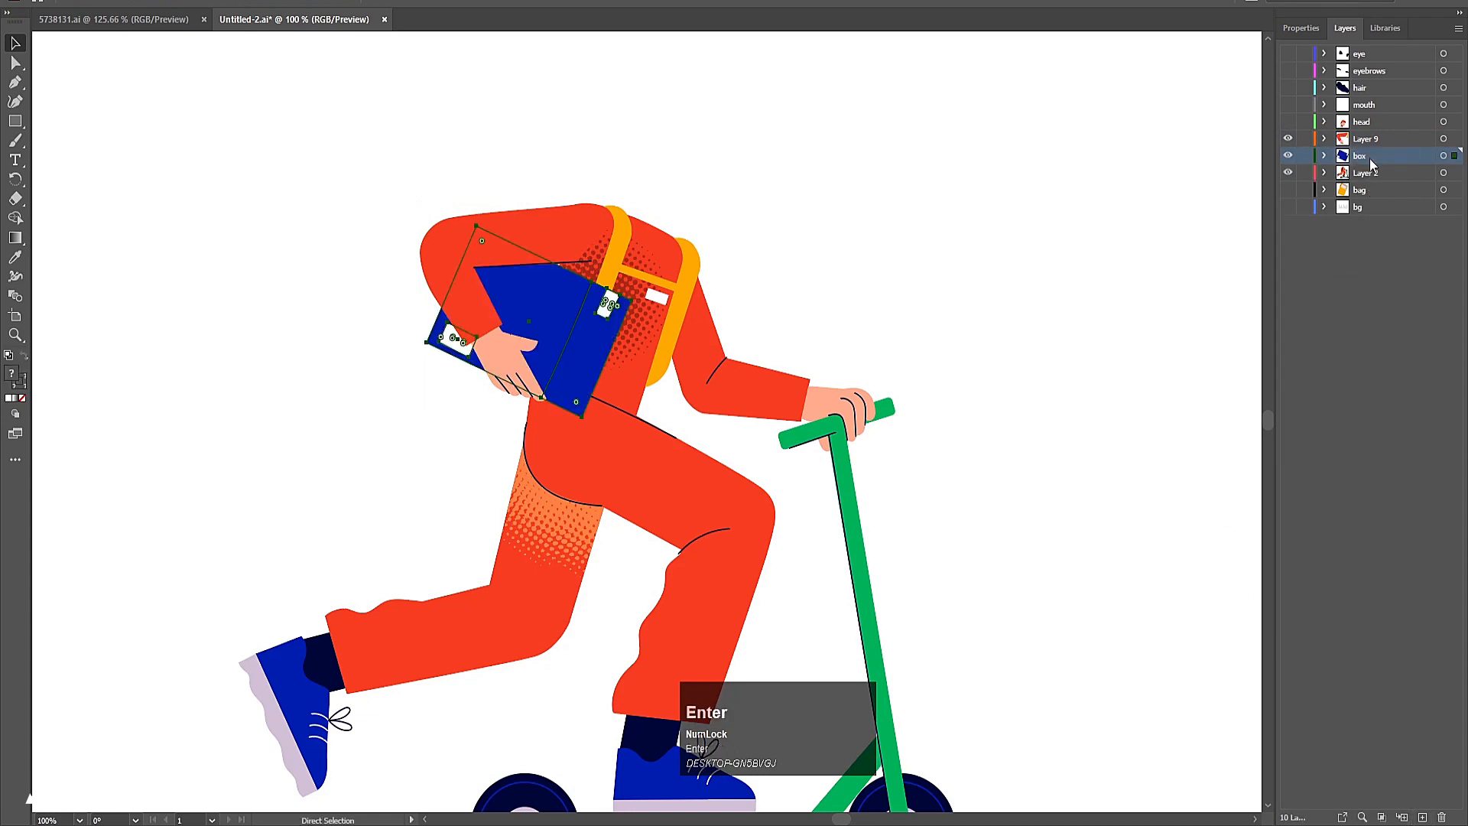
pyautogui.press('v')
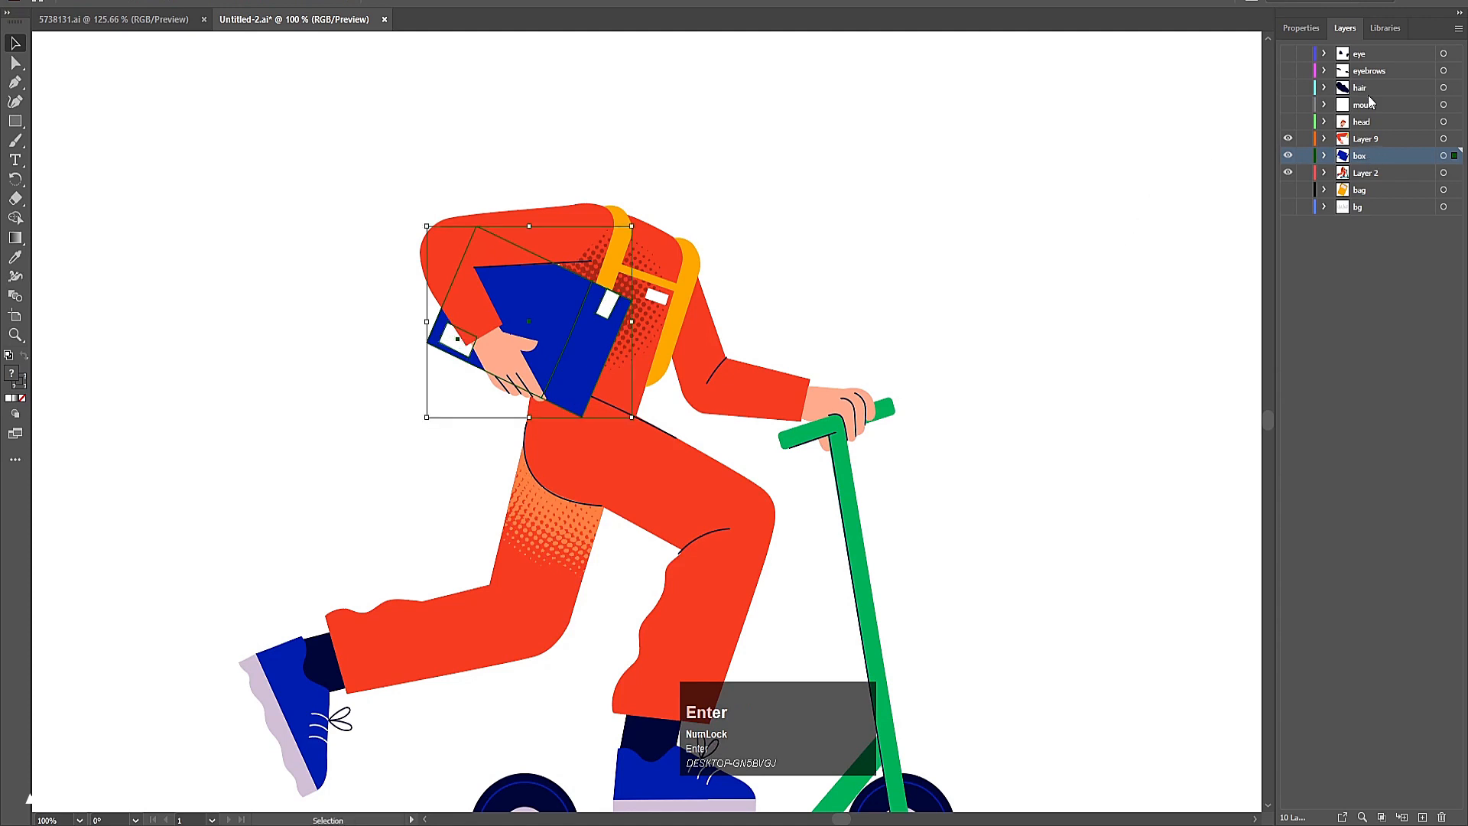
pyautogui.click(1288, 155)
# - Rename the layer holding the bent arm as hand and hide it
pyautogui.doubleClick(1366, 139)
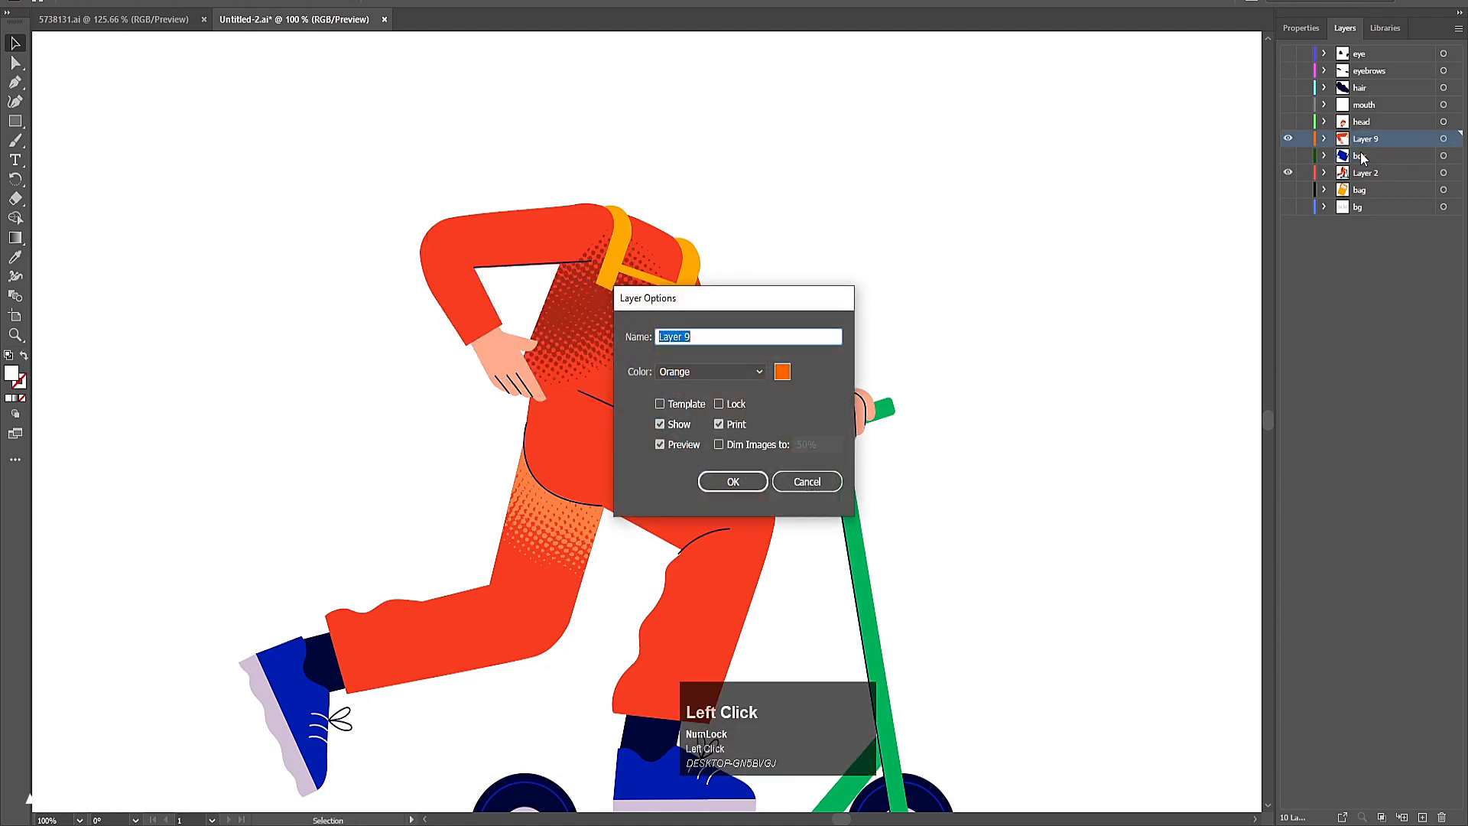
pyautogui.write('hand')
pyautogui.press('Return')
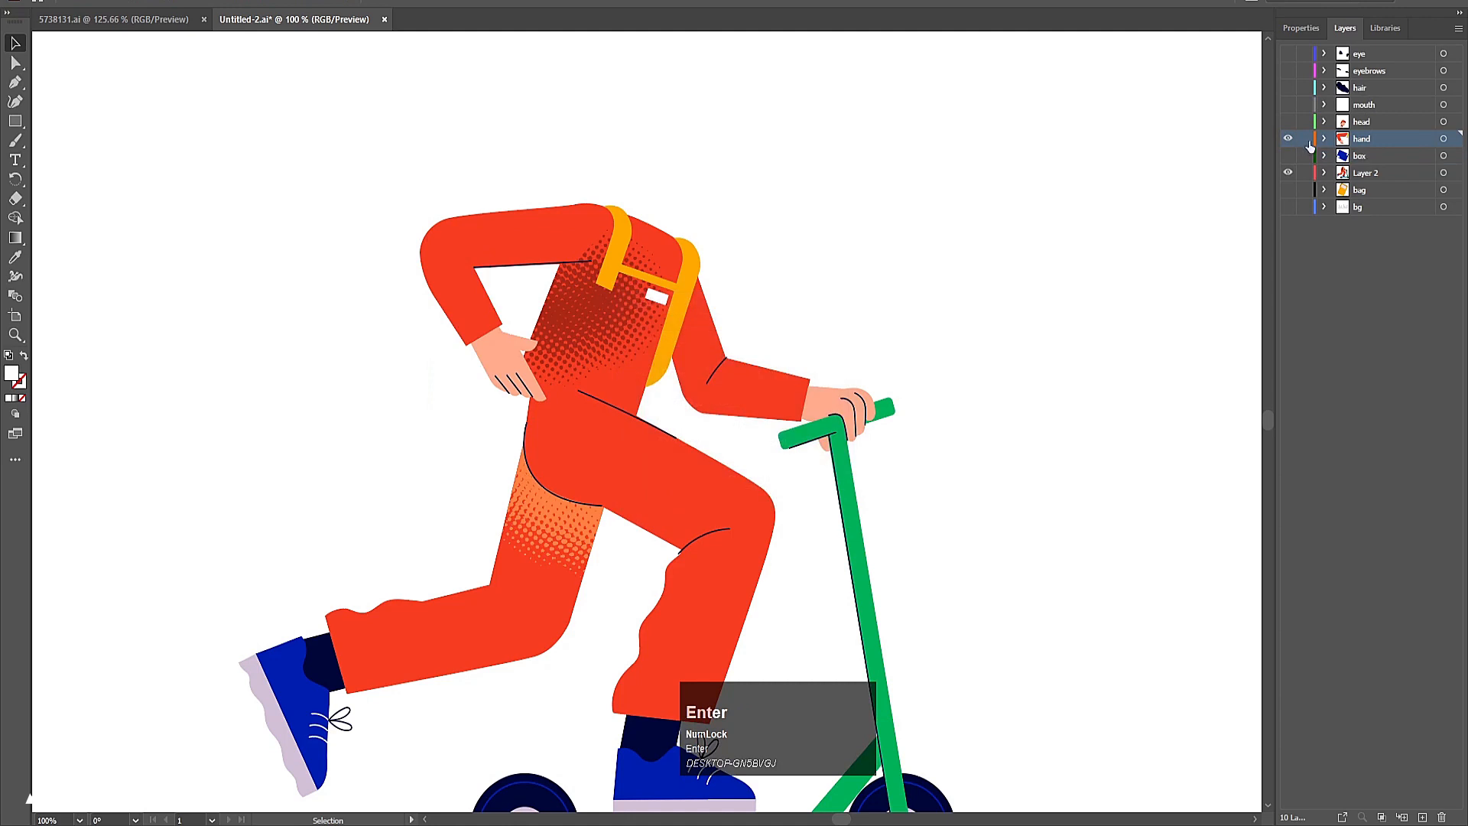
pyautogui.click(1289, 138)
# - Ungroup the artwork of the torso and the arm reaching for the handlebar
pyautogui.click(651, 338)
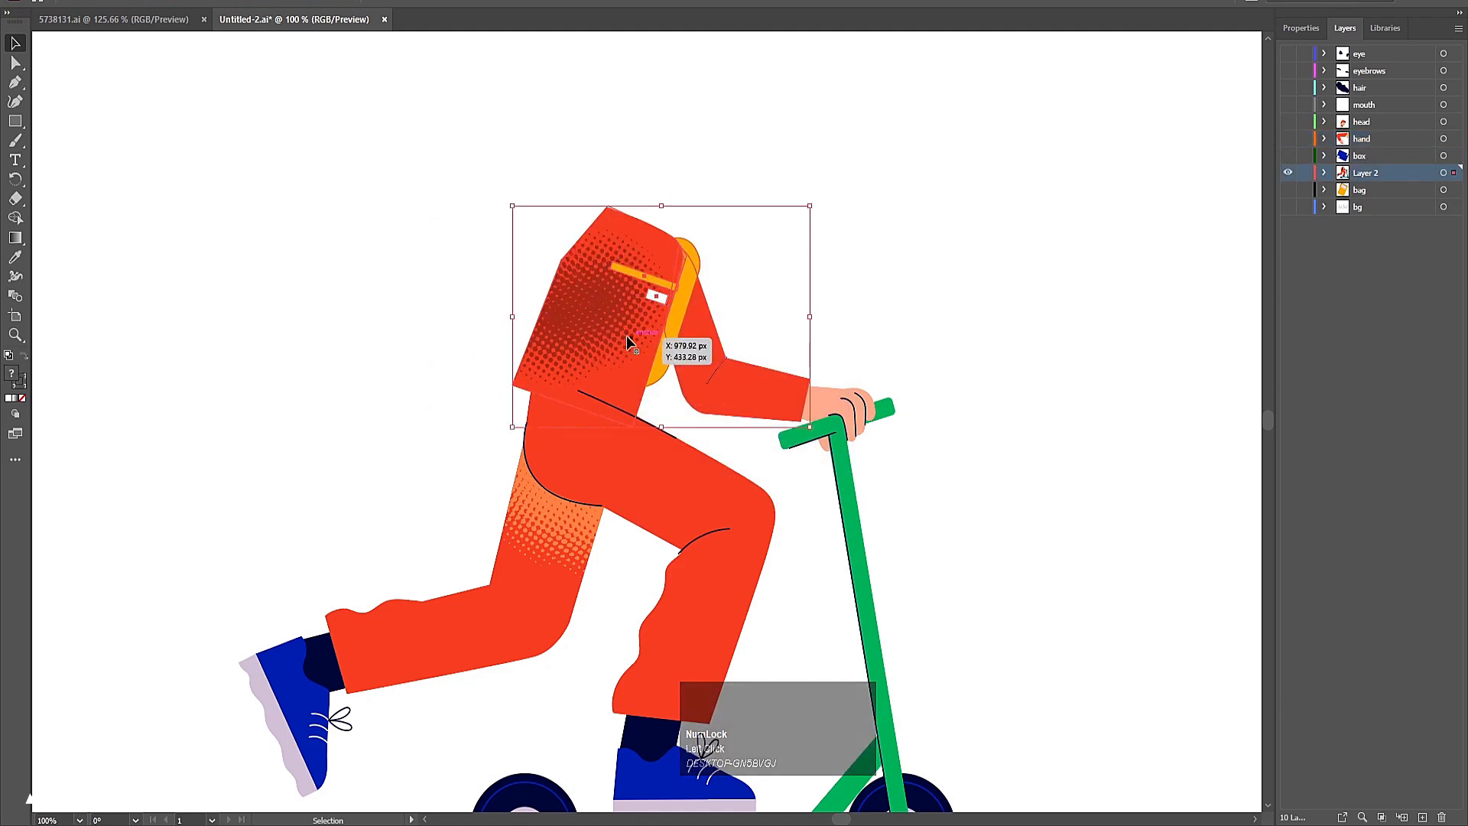
pyautogui.scroll(4, 741, 316)
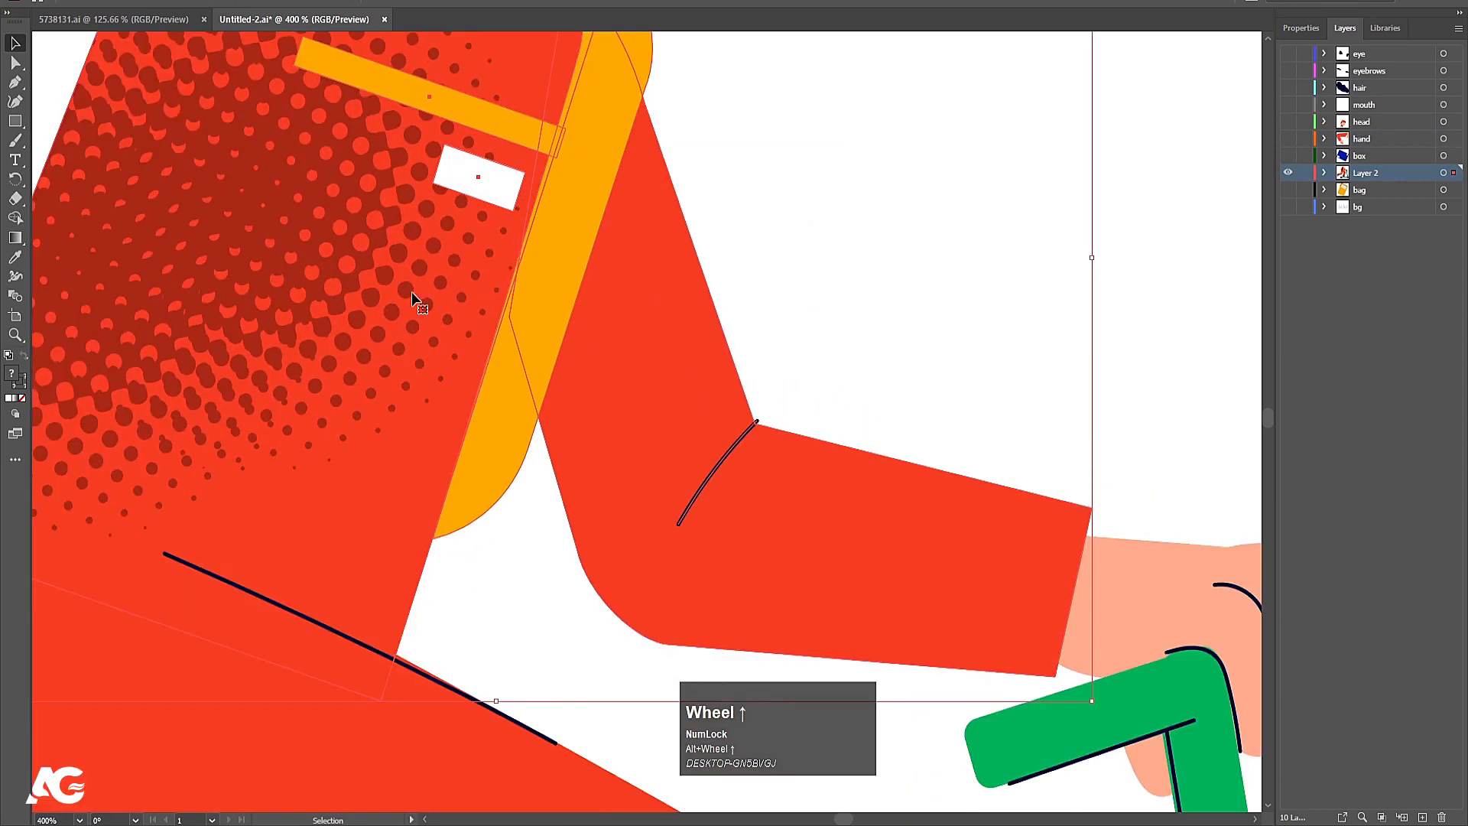
pyautogui.scroll(-4, 508, 443)
pyautogui.rightClick(553, 394)
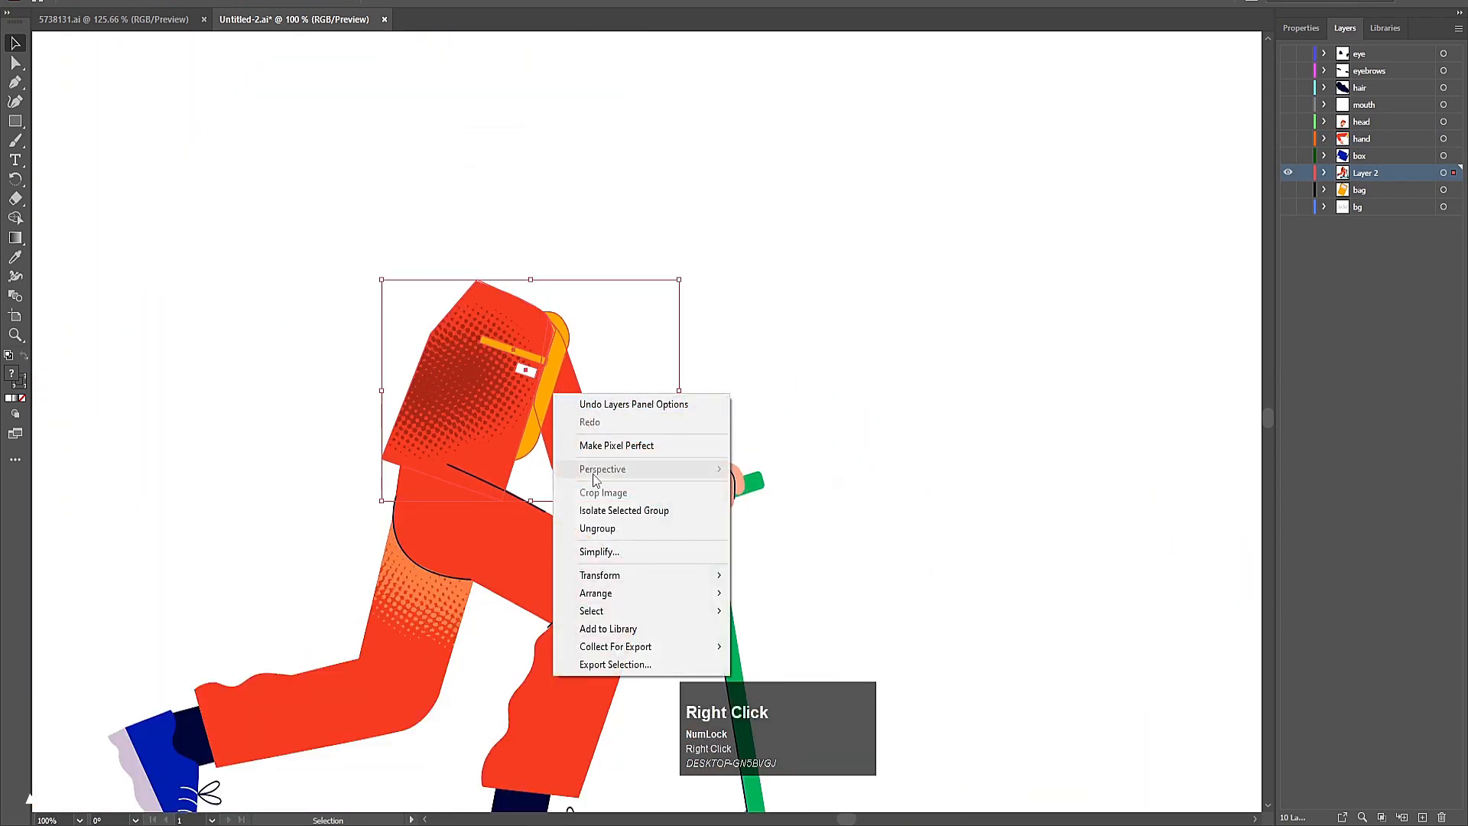
pyautogui.click(598, 530)
pyautogui.click(619, 376)
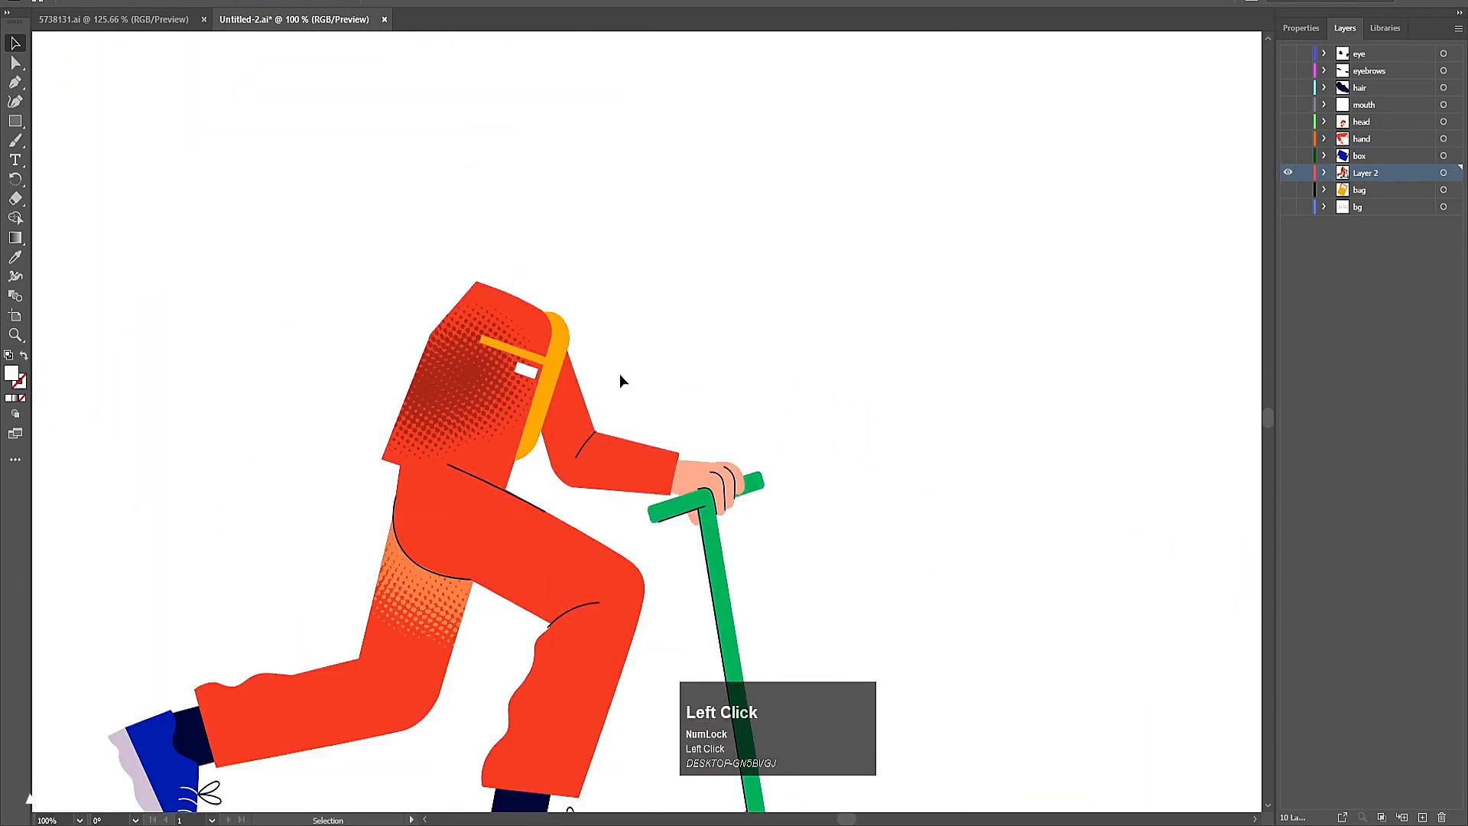
pyautogui.click(482, 415)
pyautogui.hotkey('ctrl', 'x')
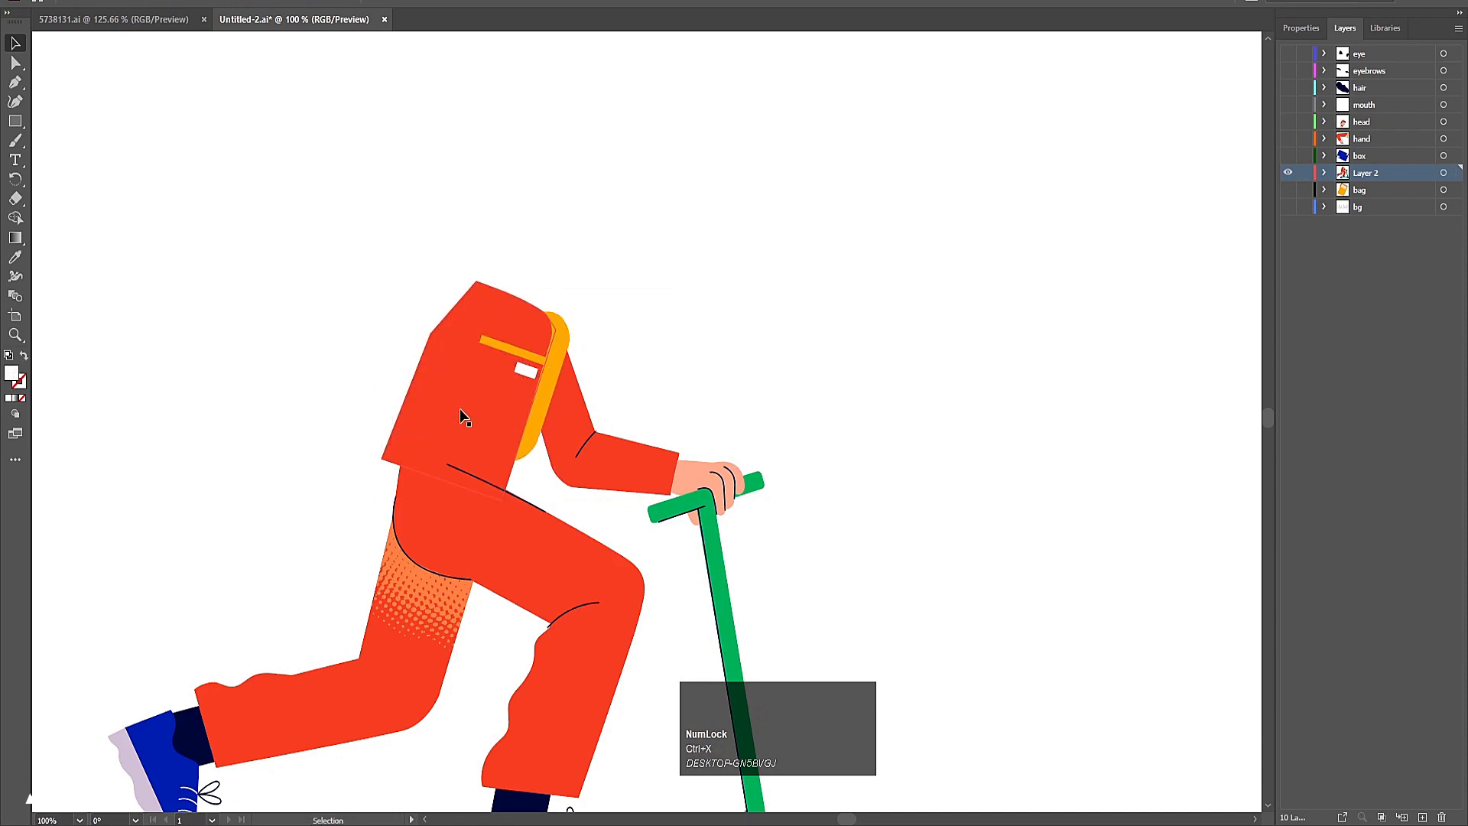
pyautogui.press('ctrl')
pyautogui.hotkey('ctrl', 'z')
pyautogui.click(629, 300)
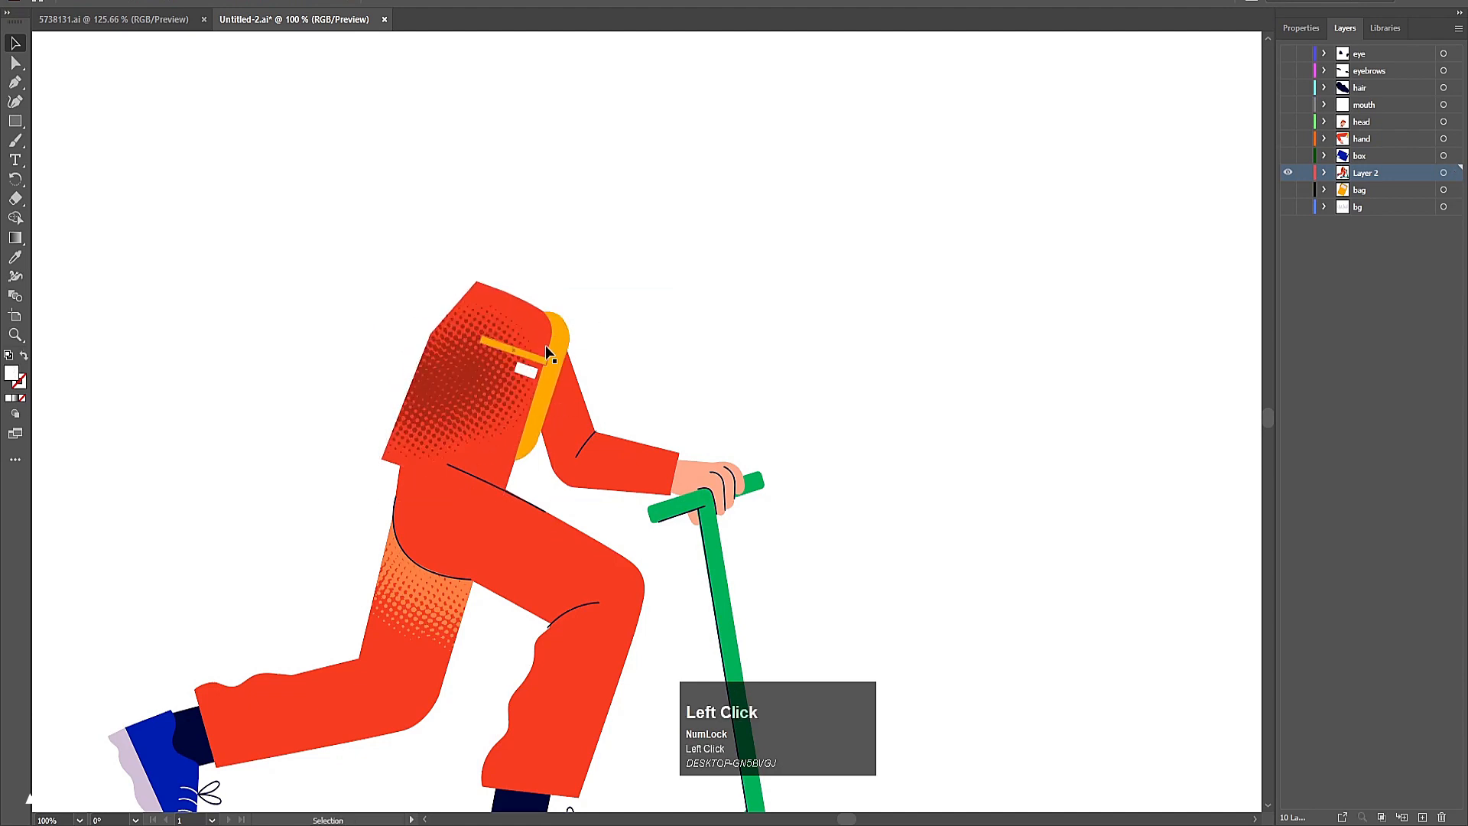
# - Move the outstretched red sleeve and its elbow crease onto a new layer above the torso artwork, keeping them in place
pyautogui.moveTo(548, 354); pyautogui.dragTo(429, 357)
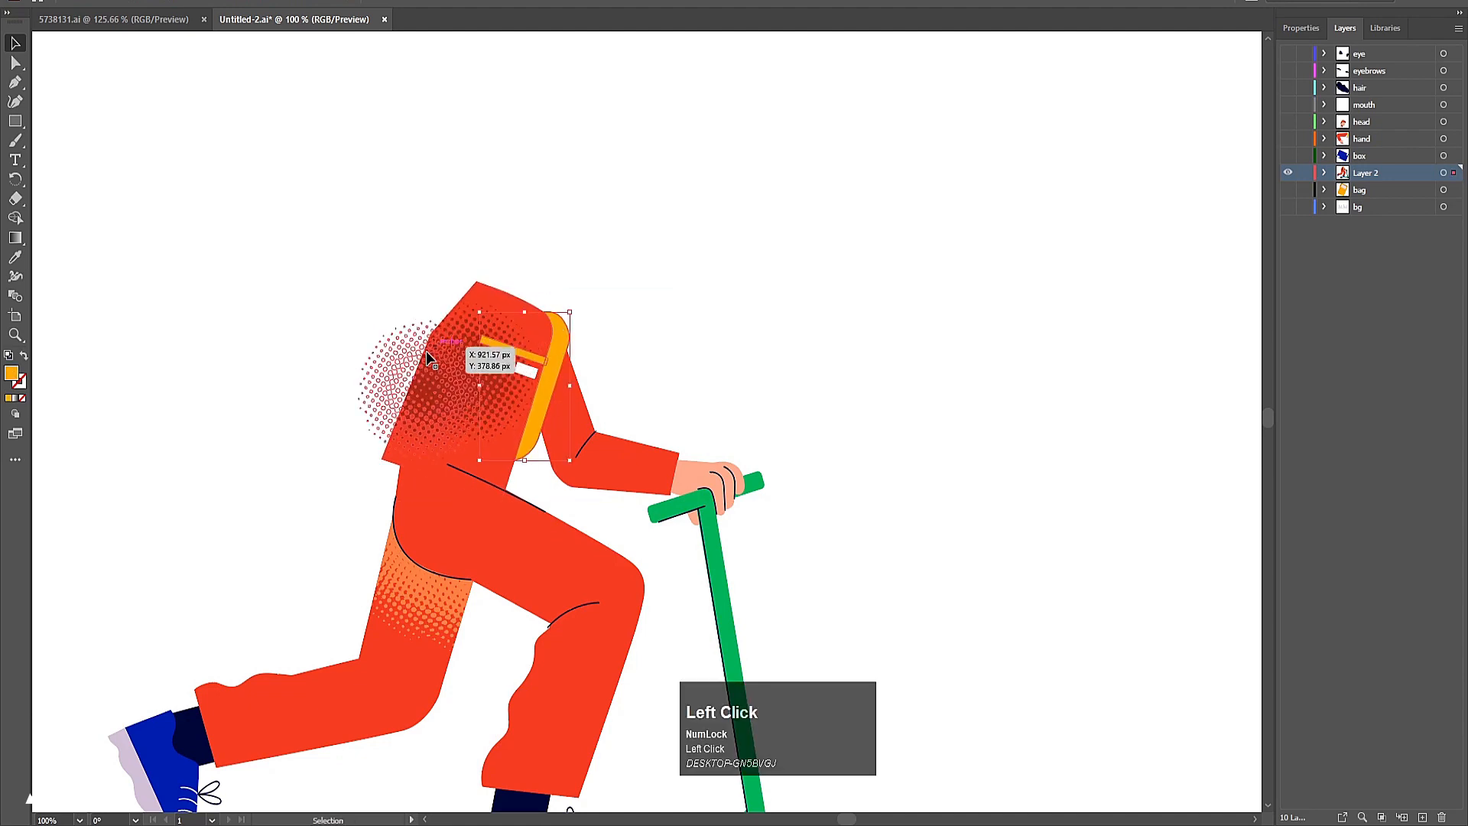
pyautogui.hotkey('ctrl', 'z')
pyautogui.click(566, 411)
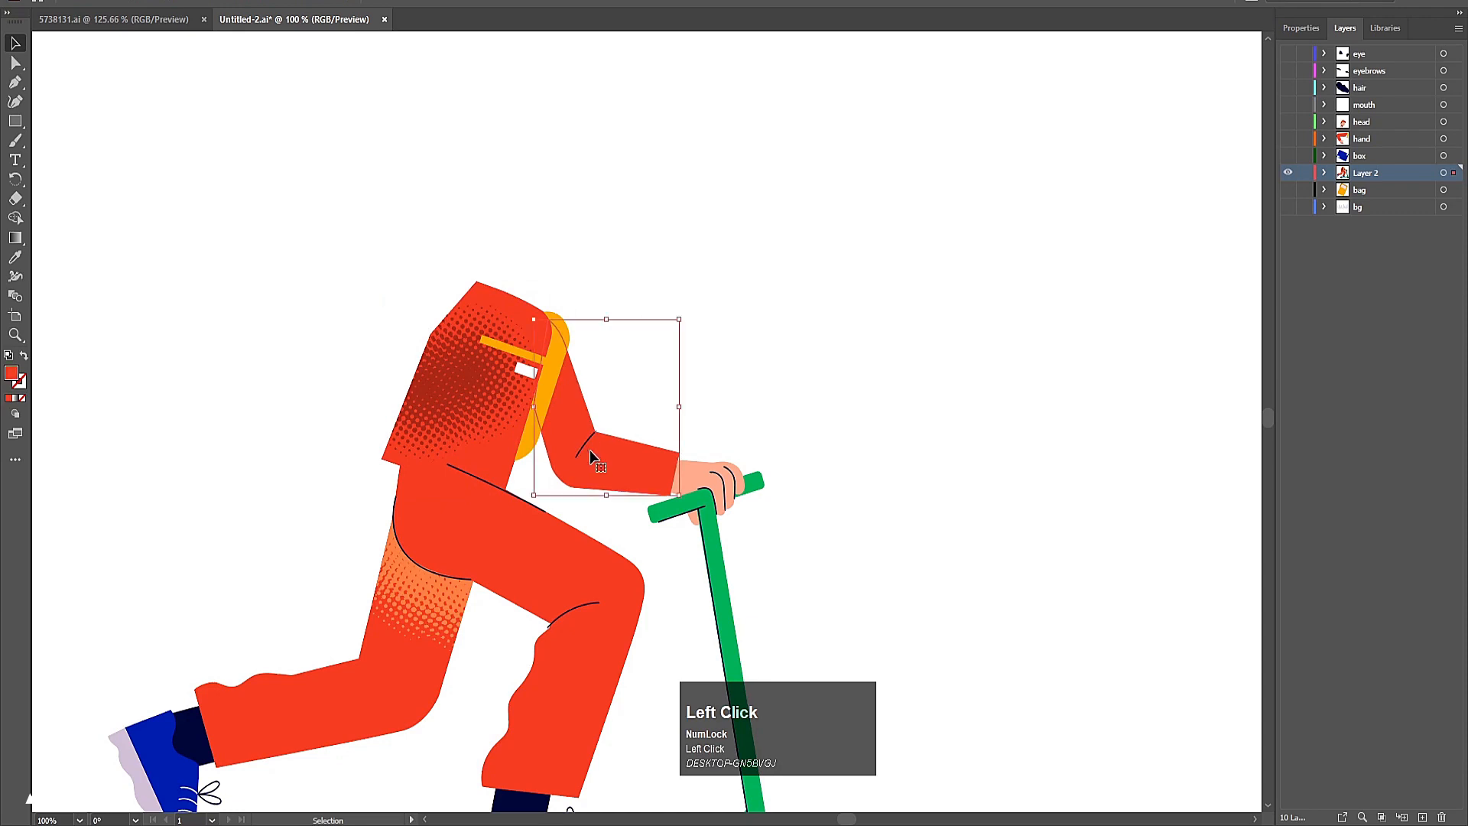
pyautogui.click(626, 406)
pyautogui.keyDown('alt'); pyautogui.scroll(2, 609, 474); pyautogui.keyUp('alt')
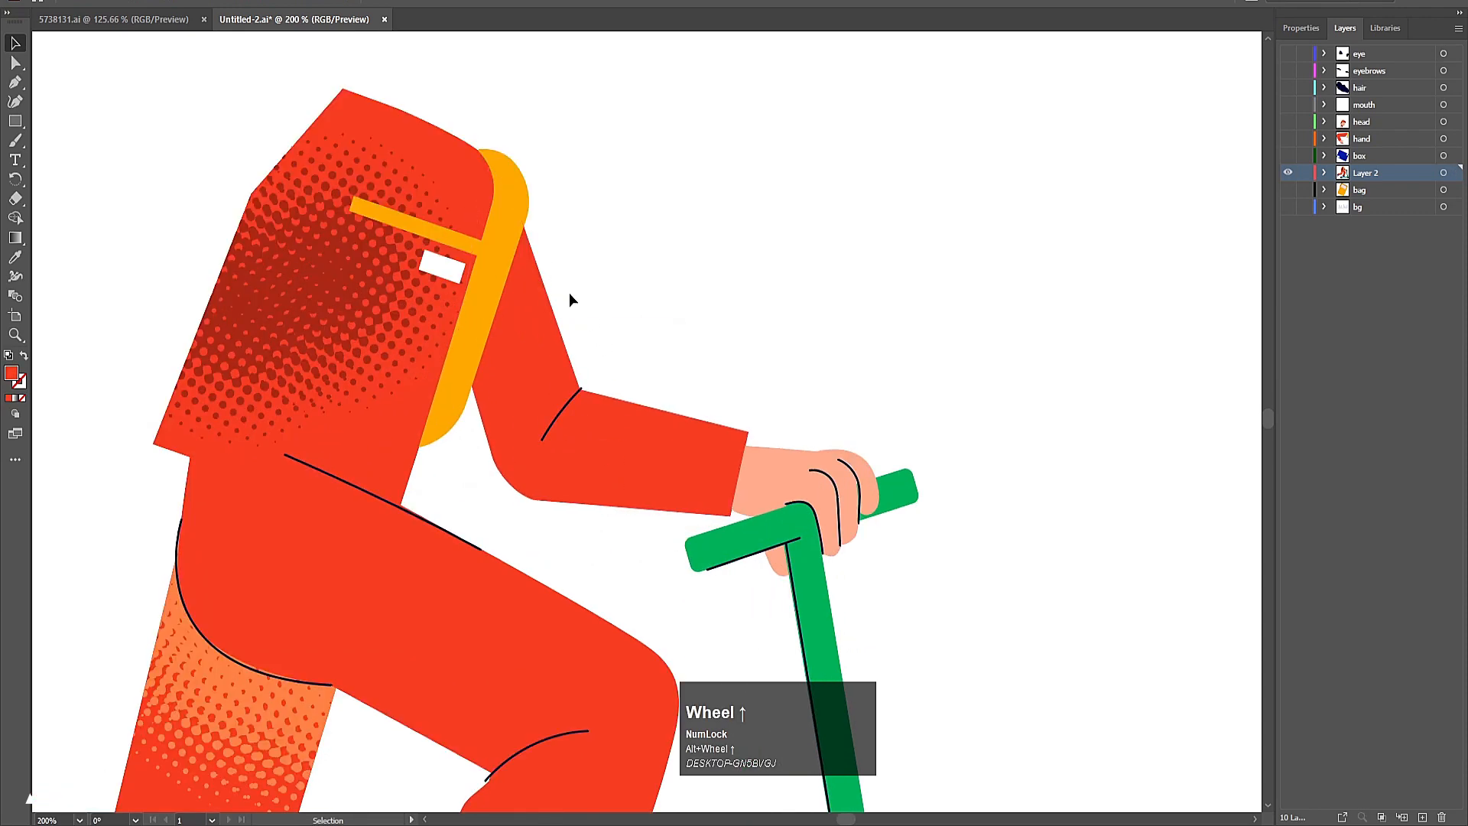
pyautogui.moveTo(569, 293); pyautogui.dragTo(626, 519)
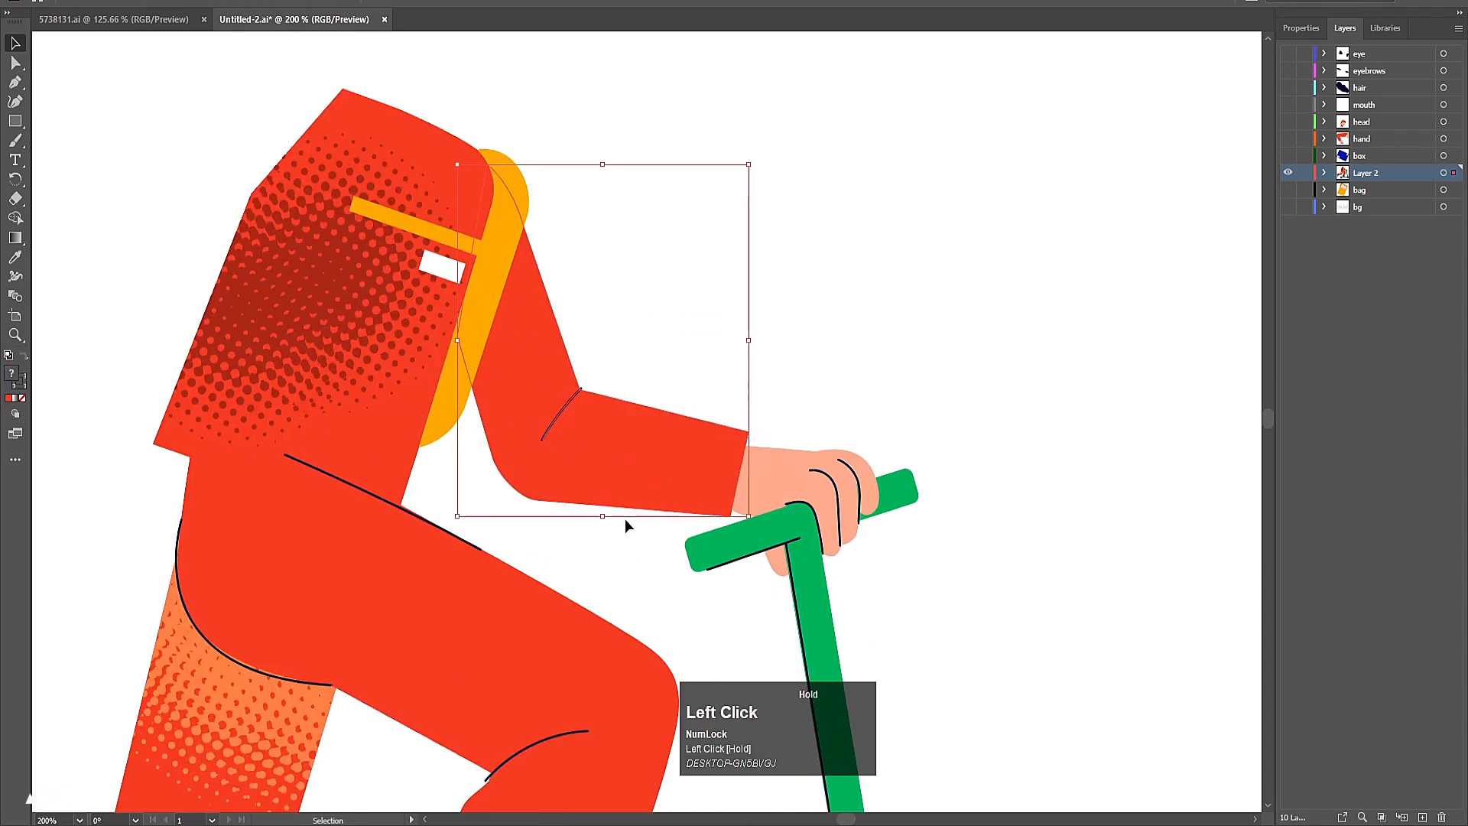
pyautogui.hotkey('ctrl', 'x')
pyautogui.click(1422, 817)
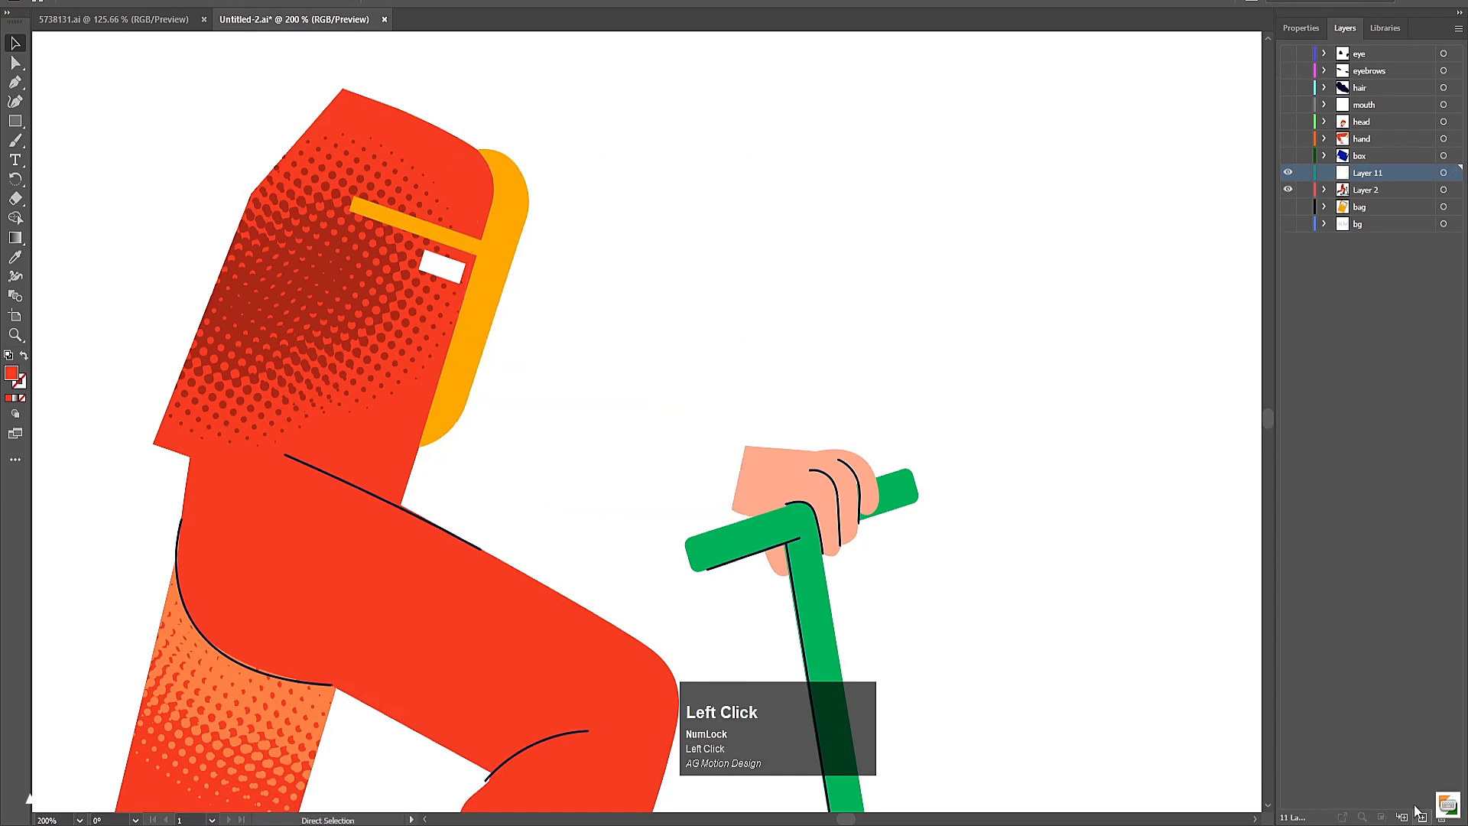
pyautogui.hotkey('ctrl', 'shift', 'v')
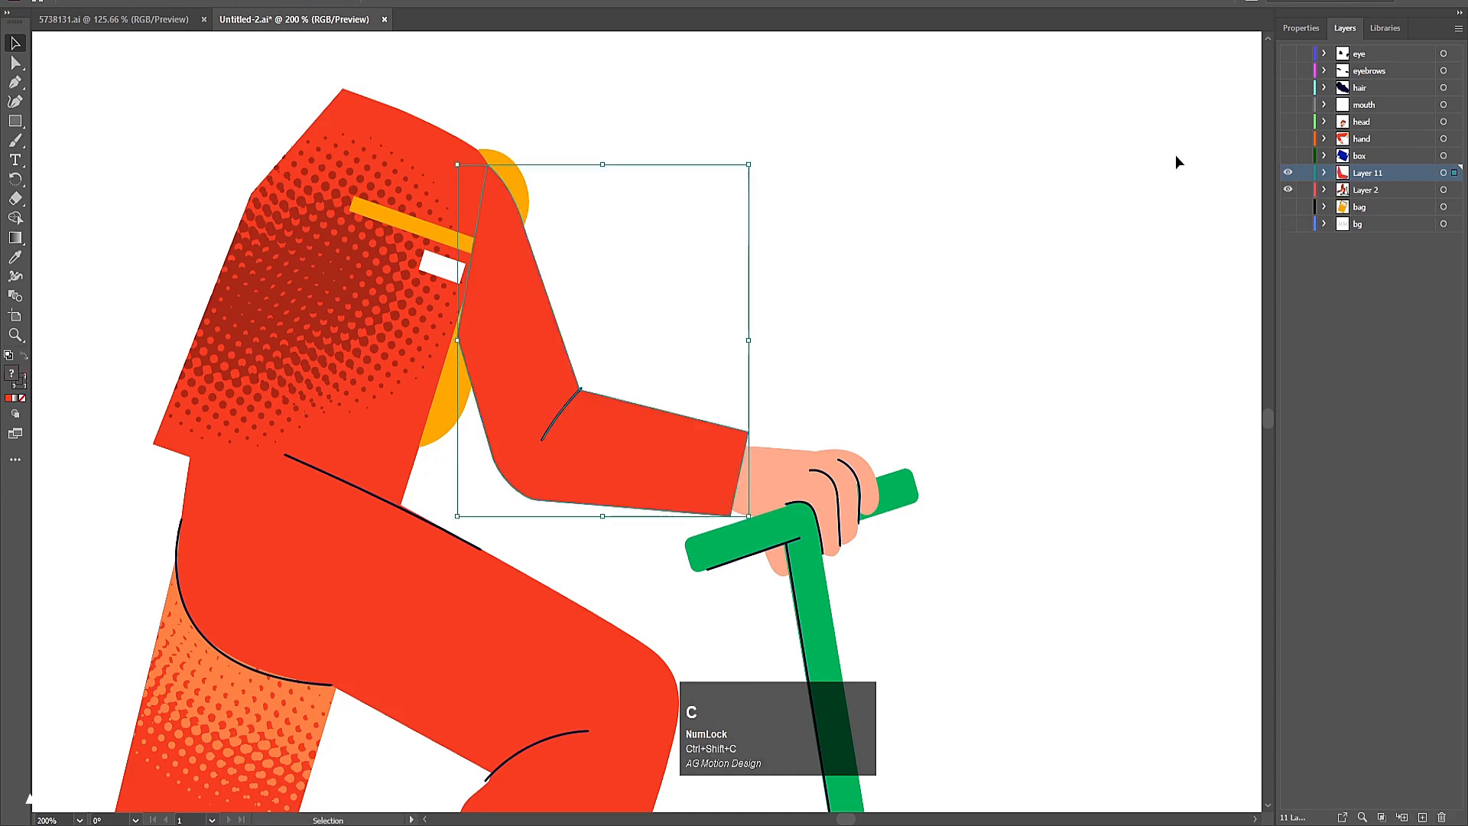
# - Rename the layer holding the outstretched sleeve as hand and hide it
pyautogui.doubleClick(1358, 176)
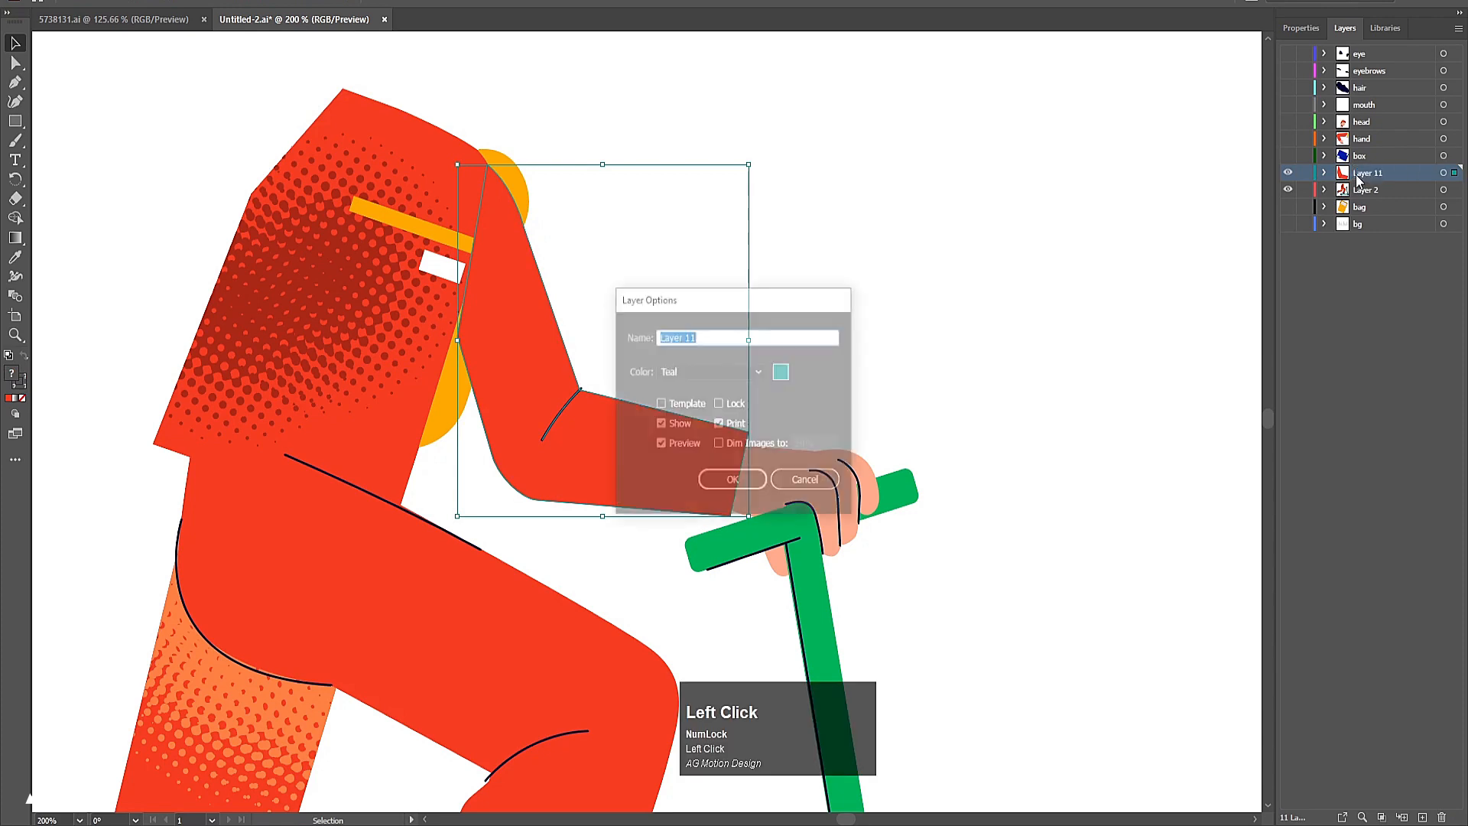
pyautogui.write('hand')
pyautogui.press('Return')
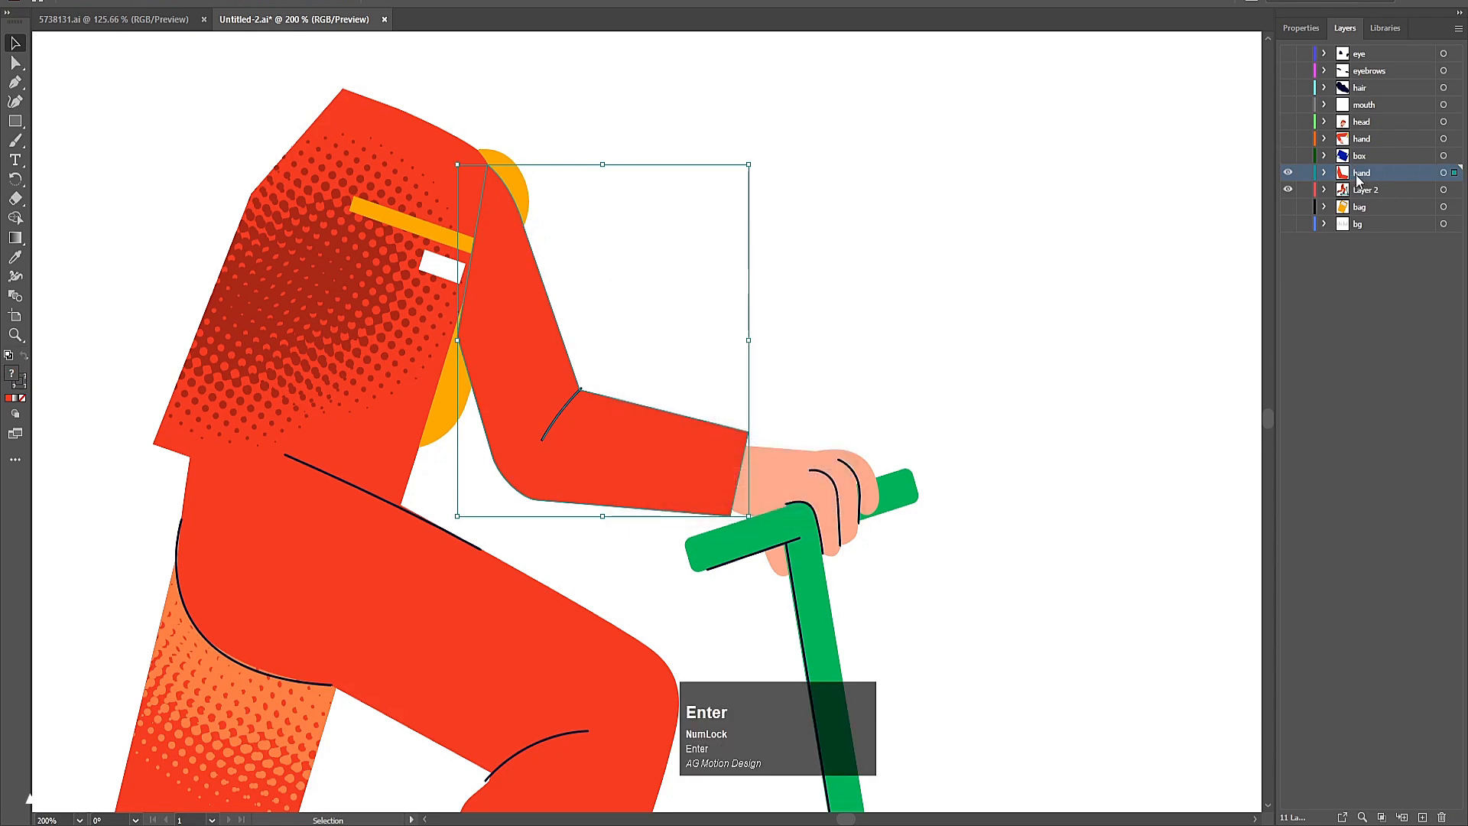
pyautogui.click(1288, 174)
# - Ungroup the artwork that combines the gripping hand with the scooter's green handlebar
pyautogui.click(822, 504)
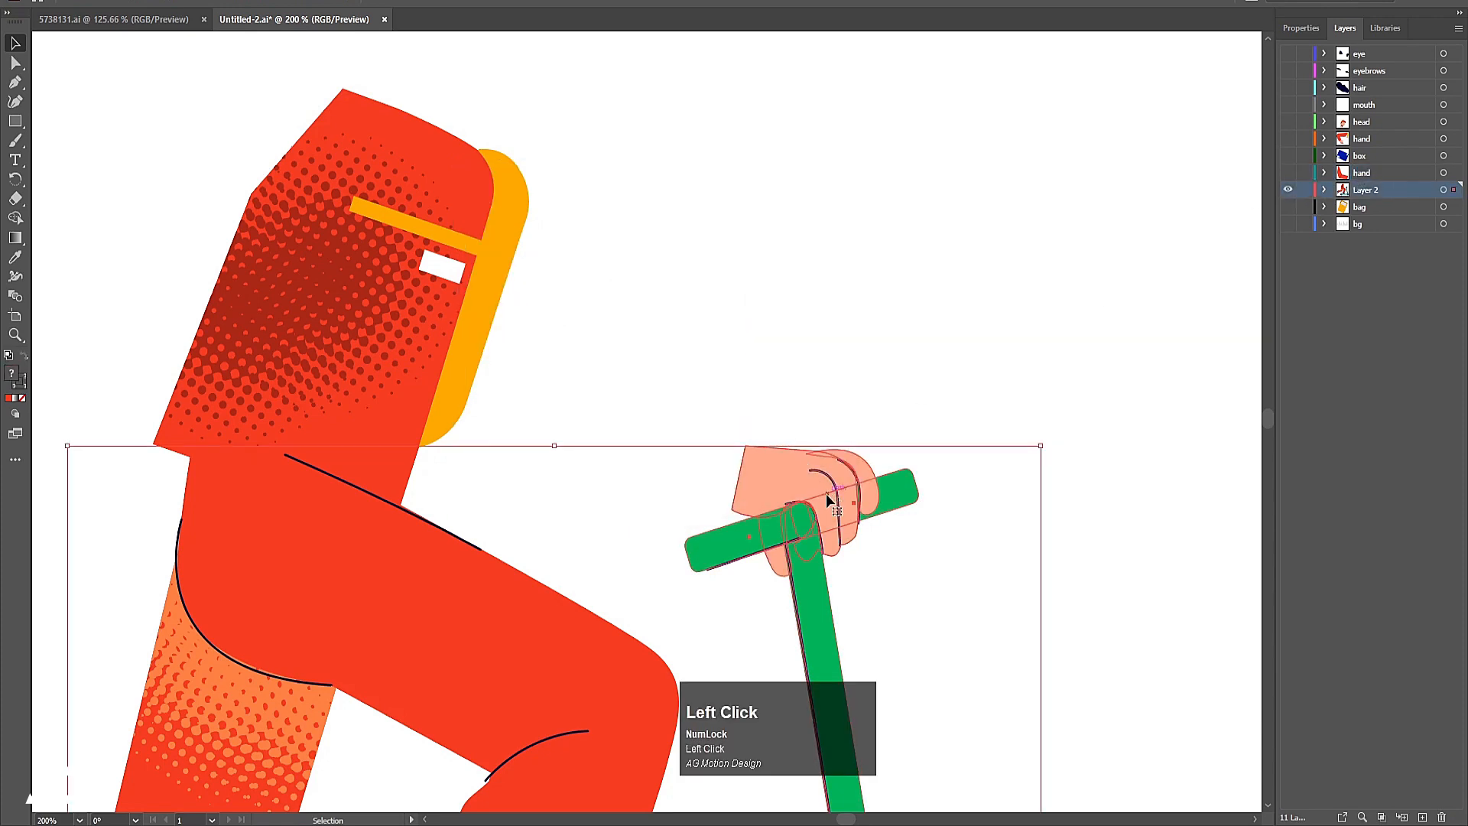
pyautogui.keyDown('alt'); pyautogui.scroll(3, 819, 509); pyautogui.keyUp('alt')
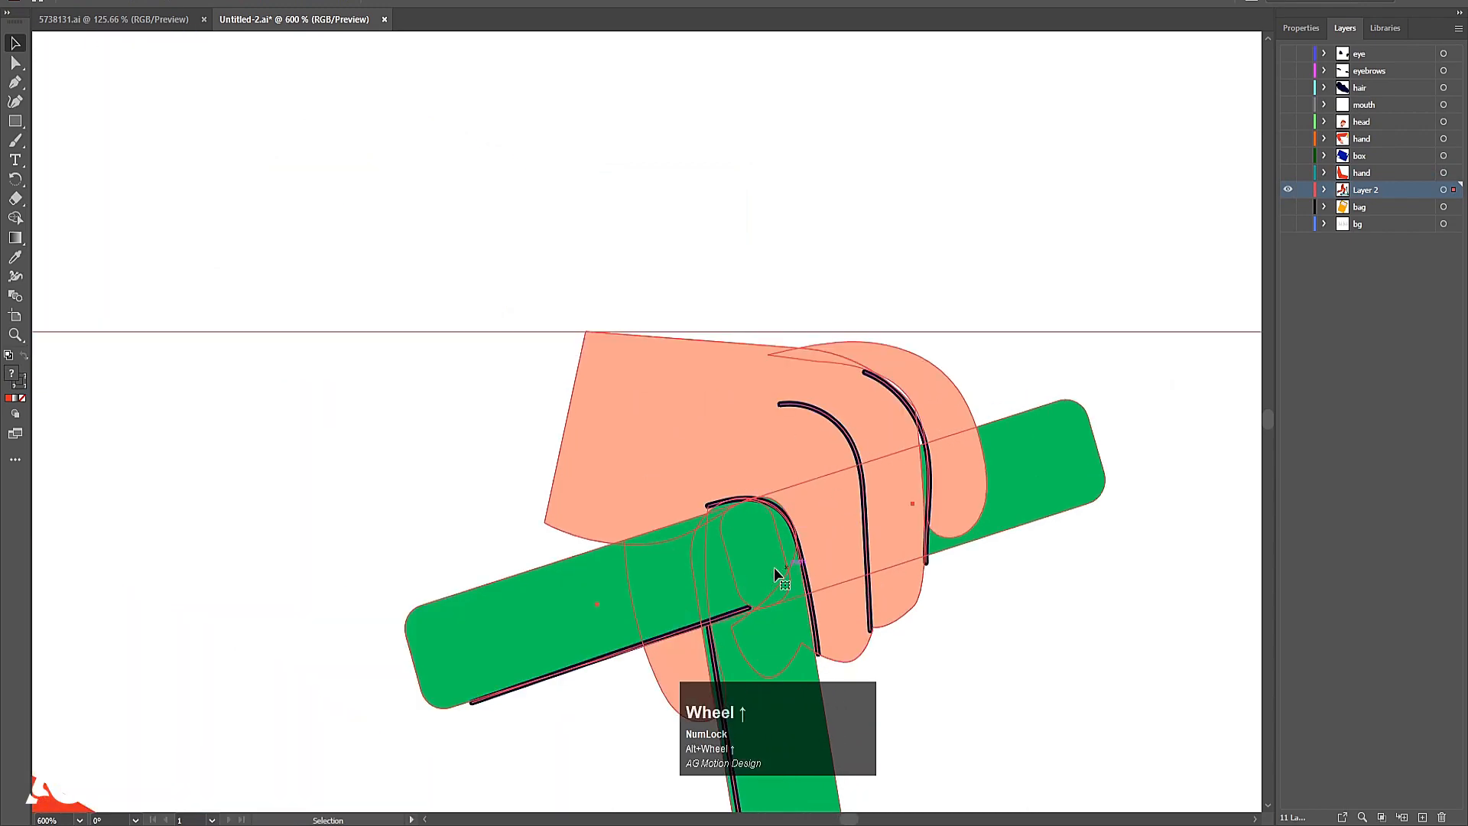
pyautogui.keyDown('alt'); pyautogui.scroll(-4, 774, 572); pyautogui.keyUp('alt')
pyautogui.keyDown('alt'); pyautogui.scroll(4, 734, 600); pyautogui.keyUp('alt')
pyautogui.keyDown('alt'); pyautogui.scroll(-4, 734, 600); pyautogui.keyUp('alt')
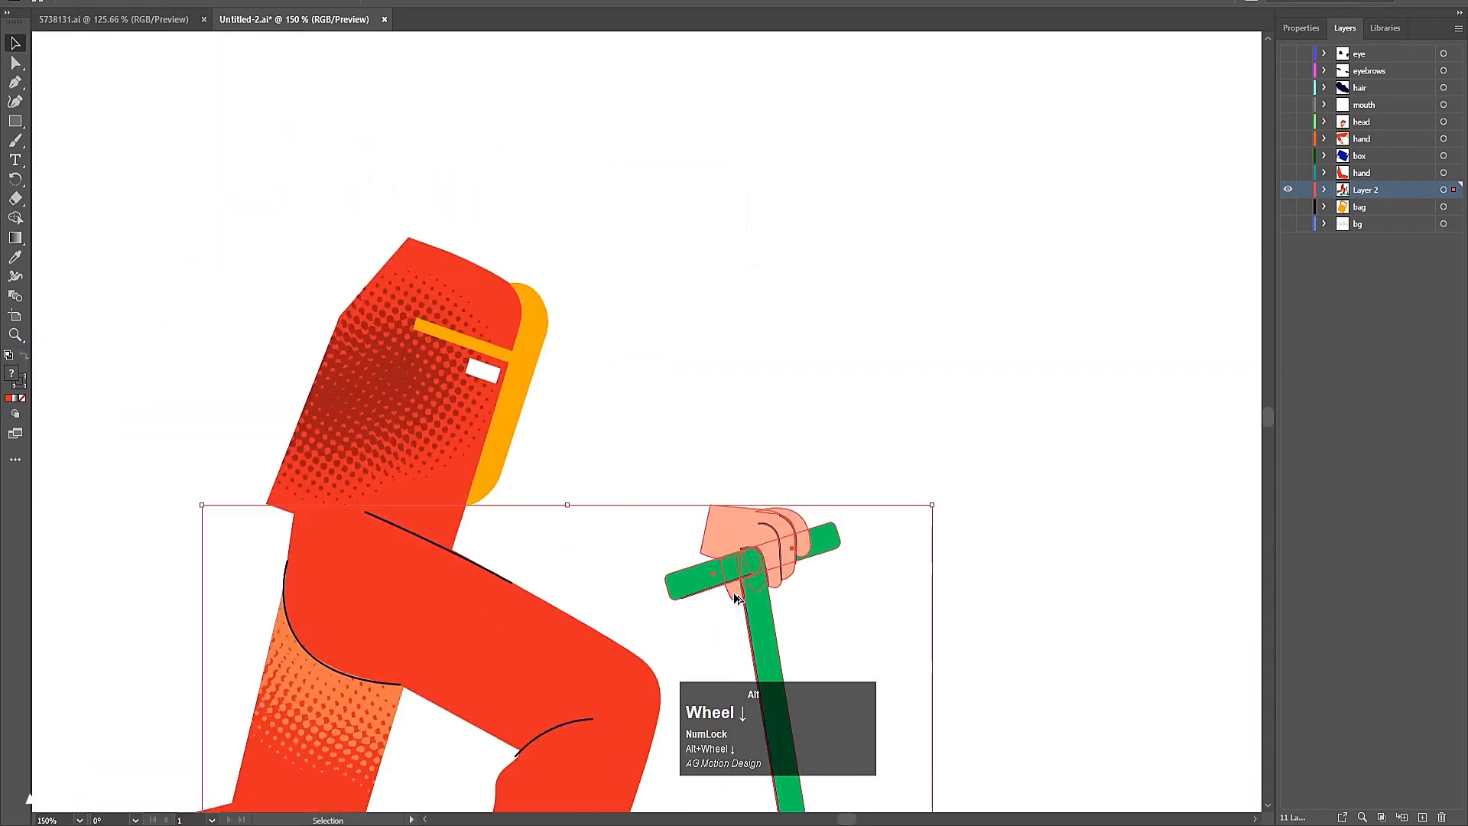
pyautogui.keyDown('alt'); pyautogui.scroll(-2, 735, 599); pyautogui.keyUp('alt')
pyautogui.keyDown('alt'); pyautogui.scroll(2, 740, 593); pyautogui.keyUp('alt')
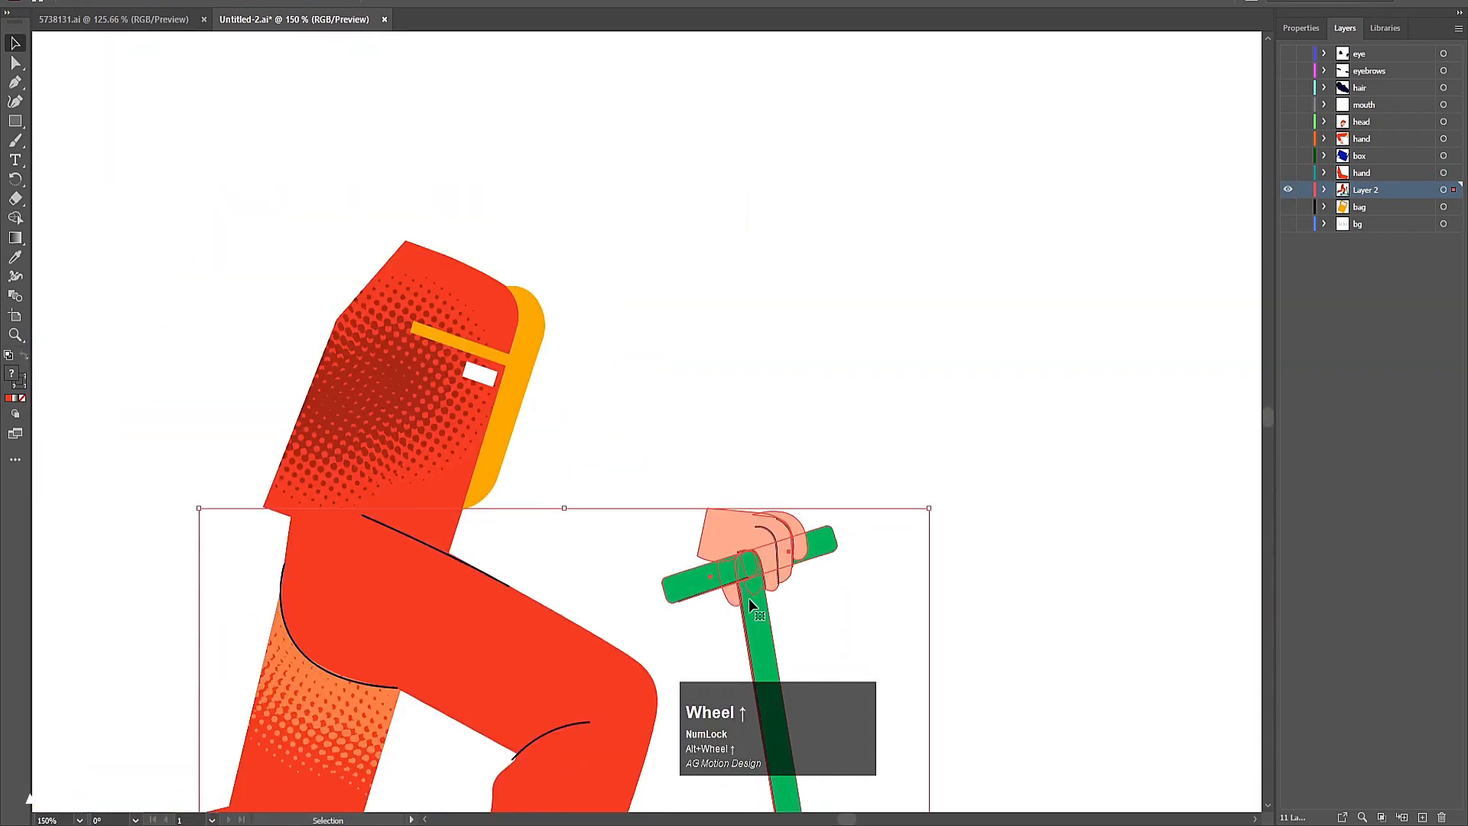
pyautogui.keyDown('alt'); pyautogui.scroll(2, 749, 598); pyautogui.keyUp('alt')
pyautogui.rightClick(758, 514)
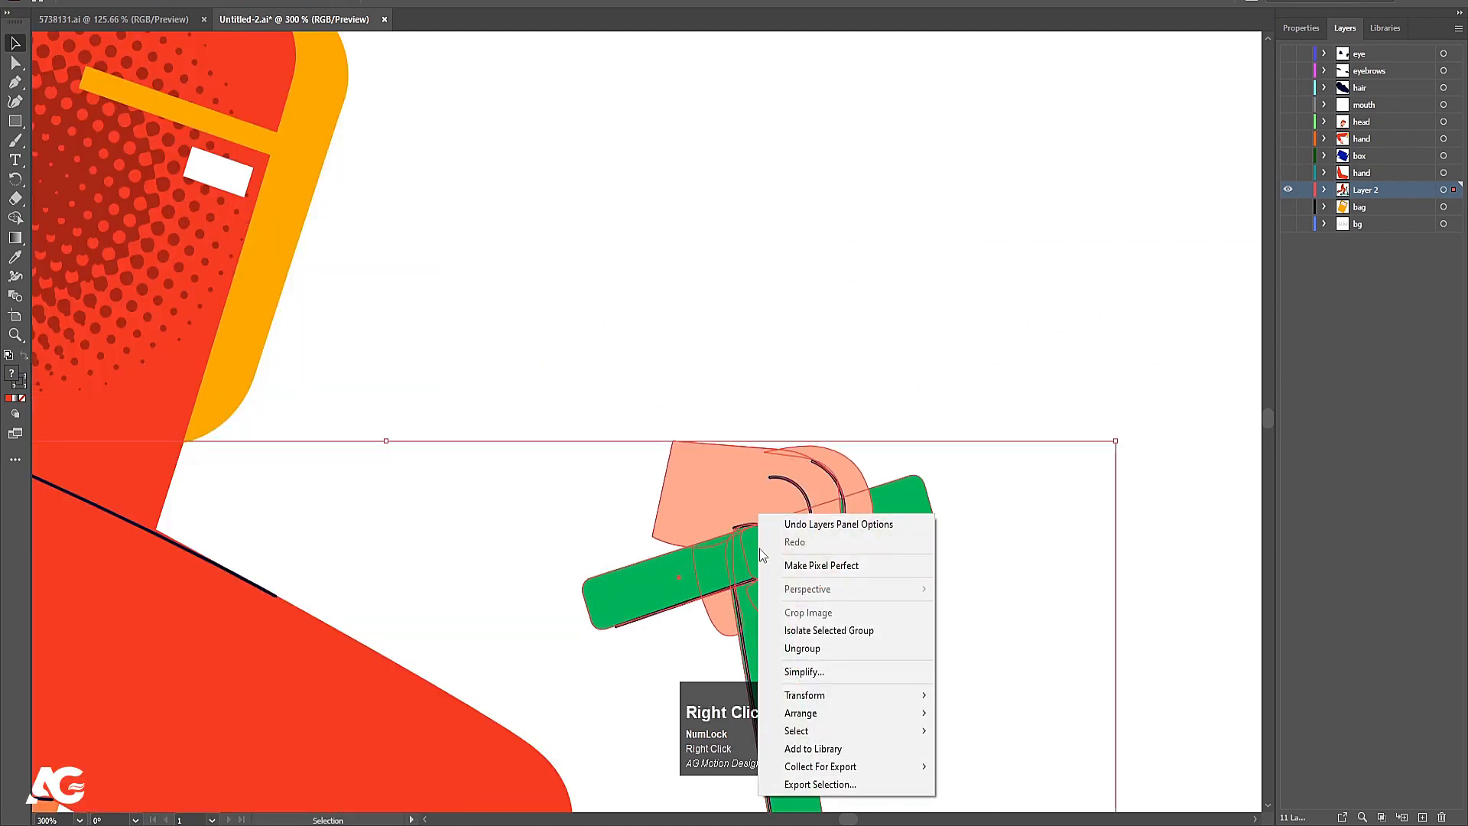
pyautogui.click(793, 650)
pyautogui.click(944, 638)
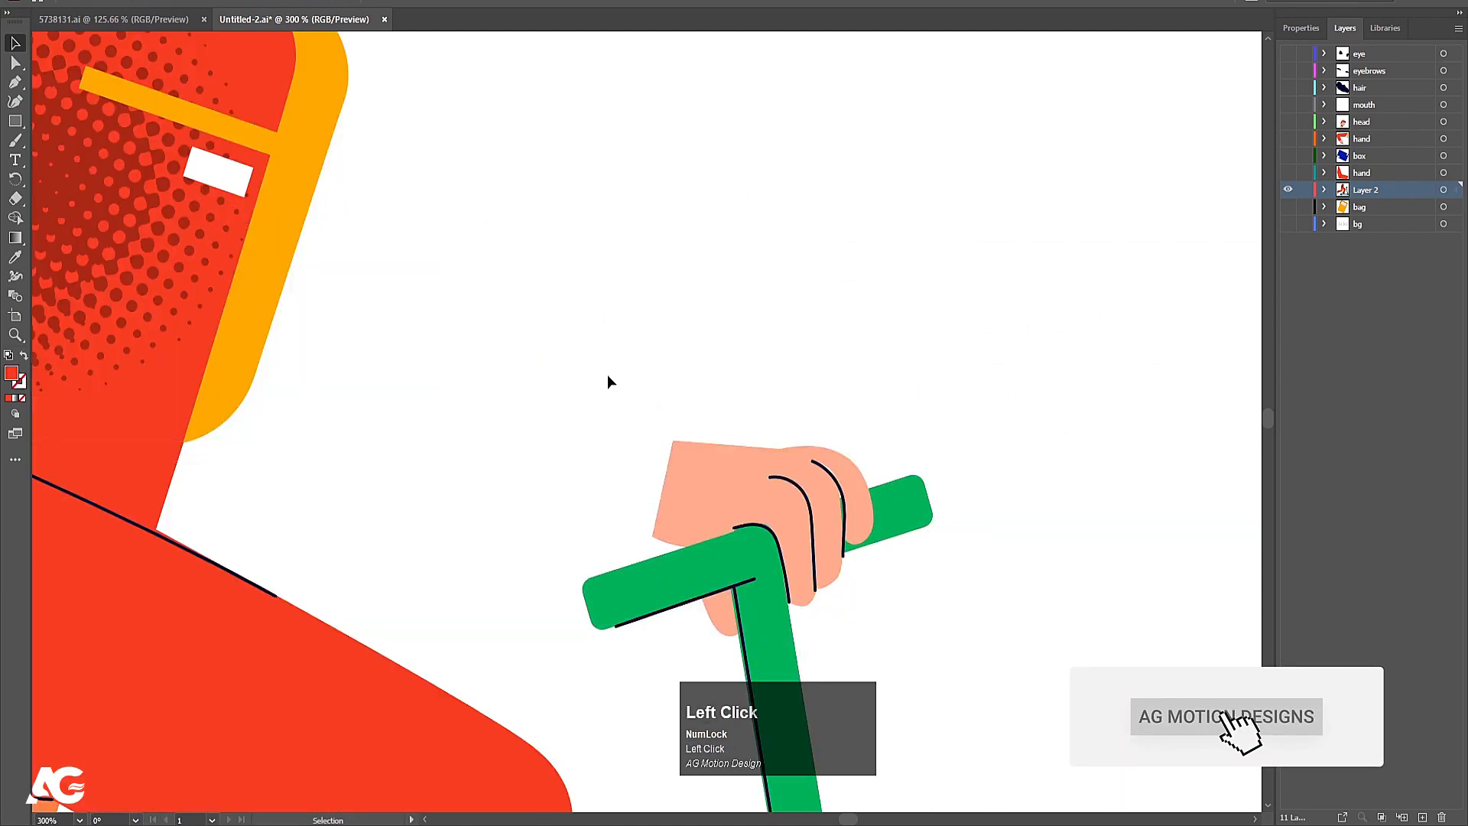
# - Move the gripping hand with its finger lines onto the outstretched sleeve's hand layer, keeping it in place, and hide that layer
pyautogui.moveTo(609, 380); pyautogui.dragTo(815, 472)
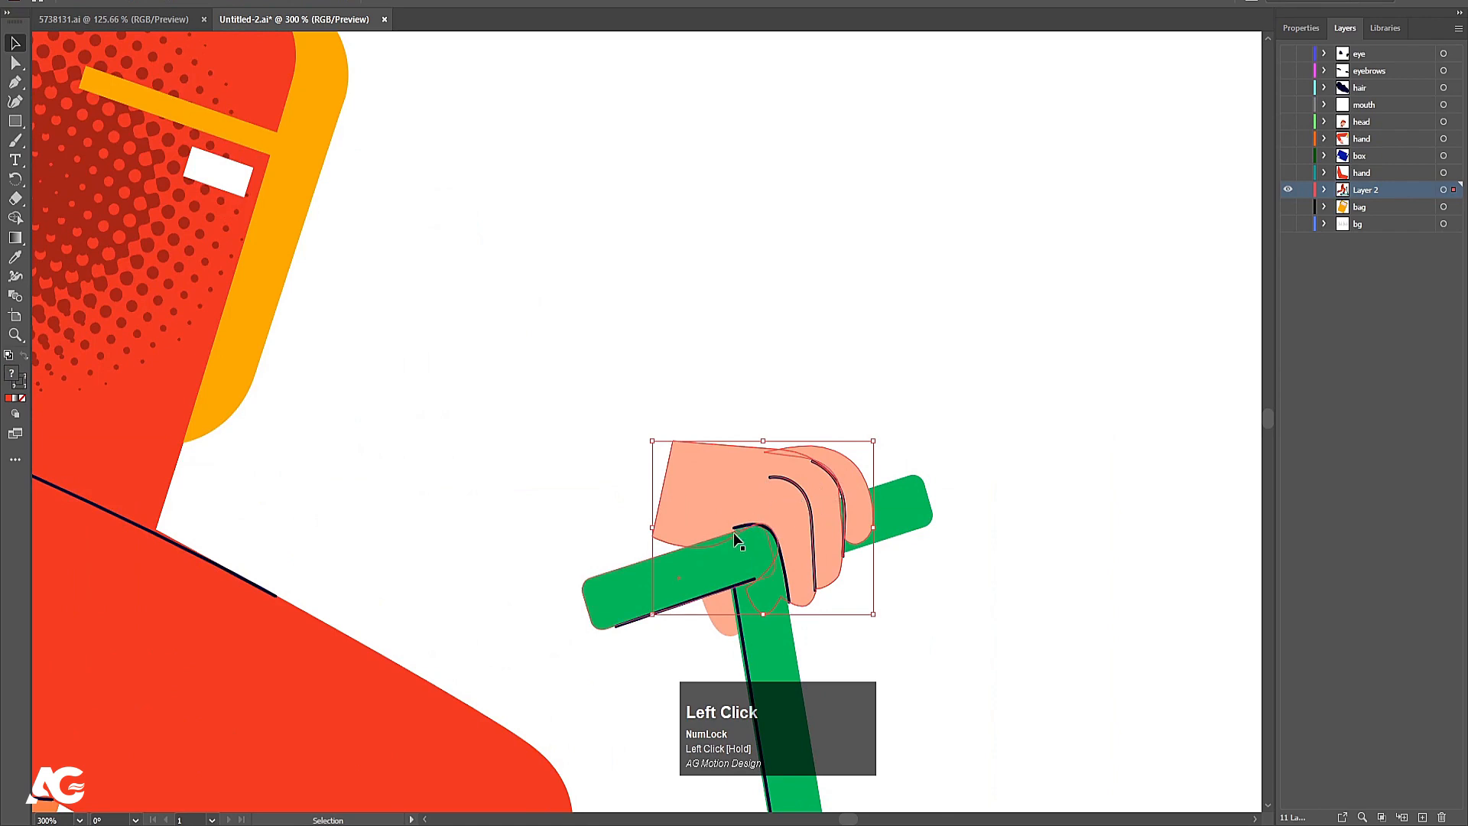
pyautogui.keyDown('alt'); pyautogui.scroll(4, 736, 532); pyautogui.keyUp('alt')
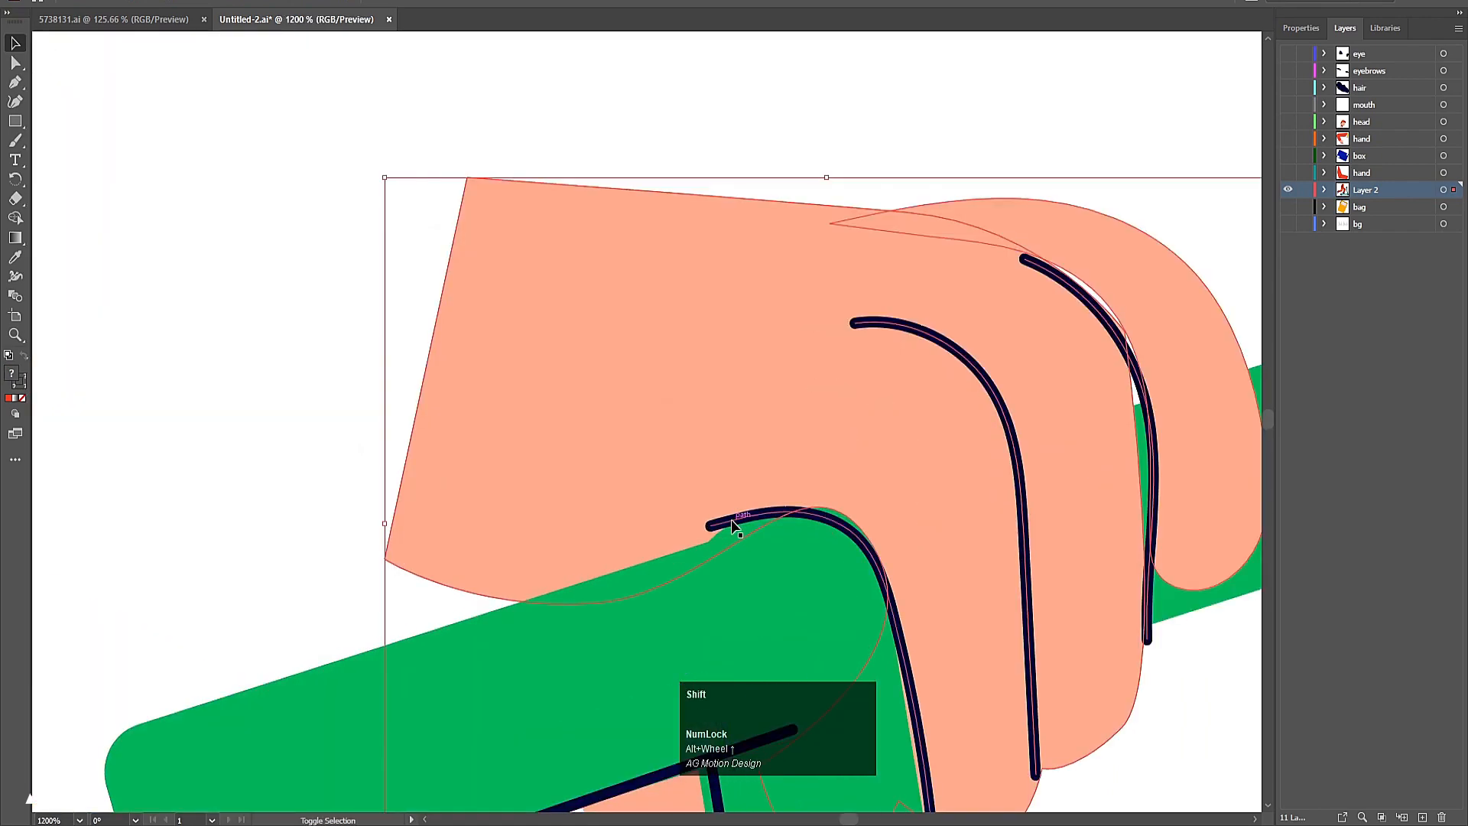
pyautogui.keyDown('shift'); pyautogui.click(731, 520); pyautogui.keyUp('shift')
pyautogui.keyDown('alt'); pyautogui.scroll(-4, 733, 518); pyautogui.keyUp('alt')
pyautogui.press('ctrl')
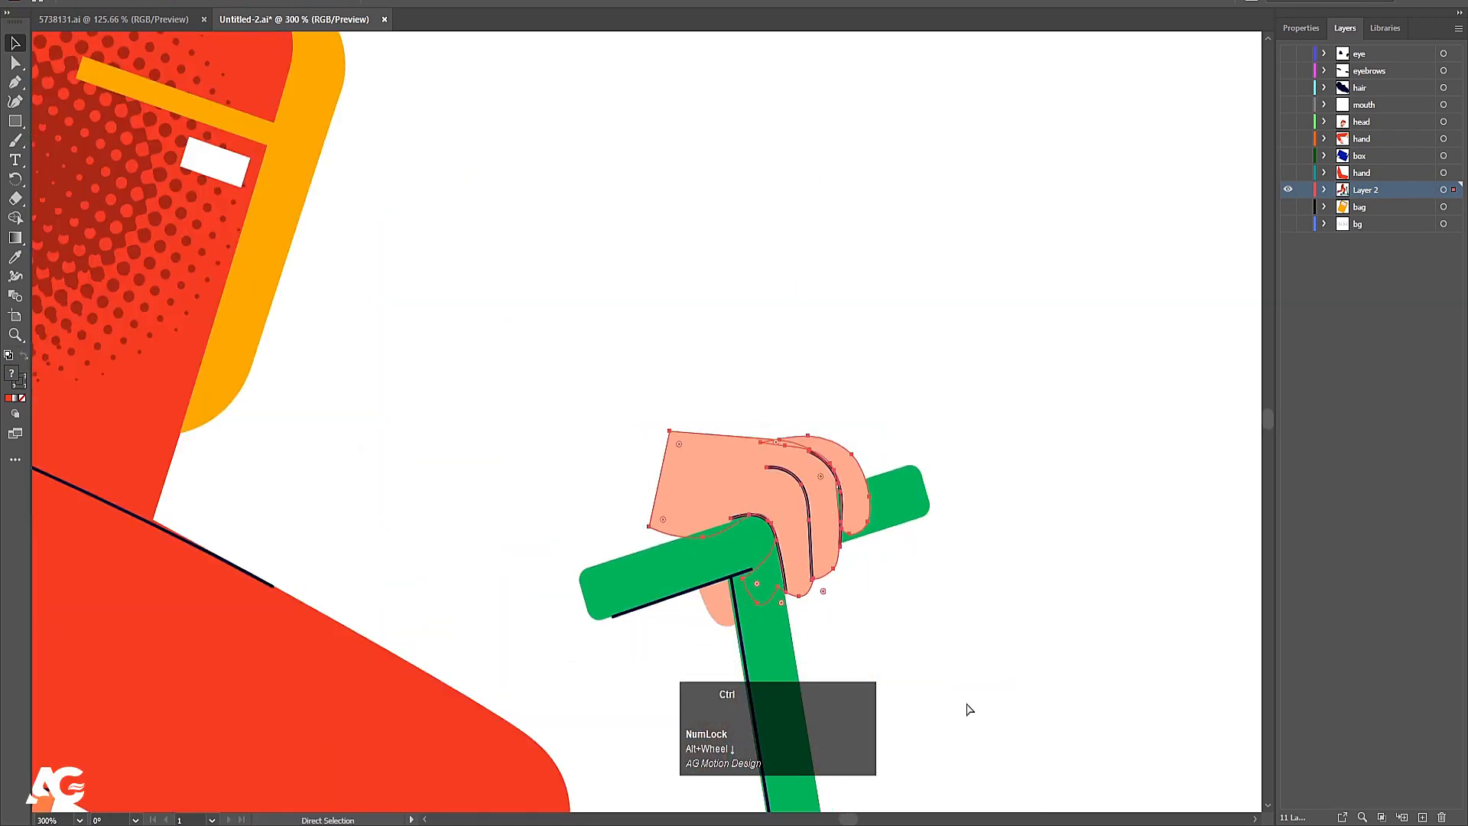
pyautogui.hotkey('ctrl', 'x')
pyautogui.click(1365, 175)
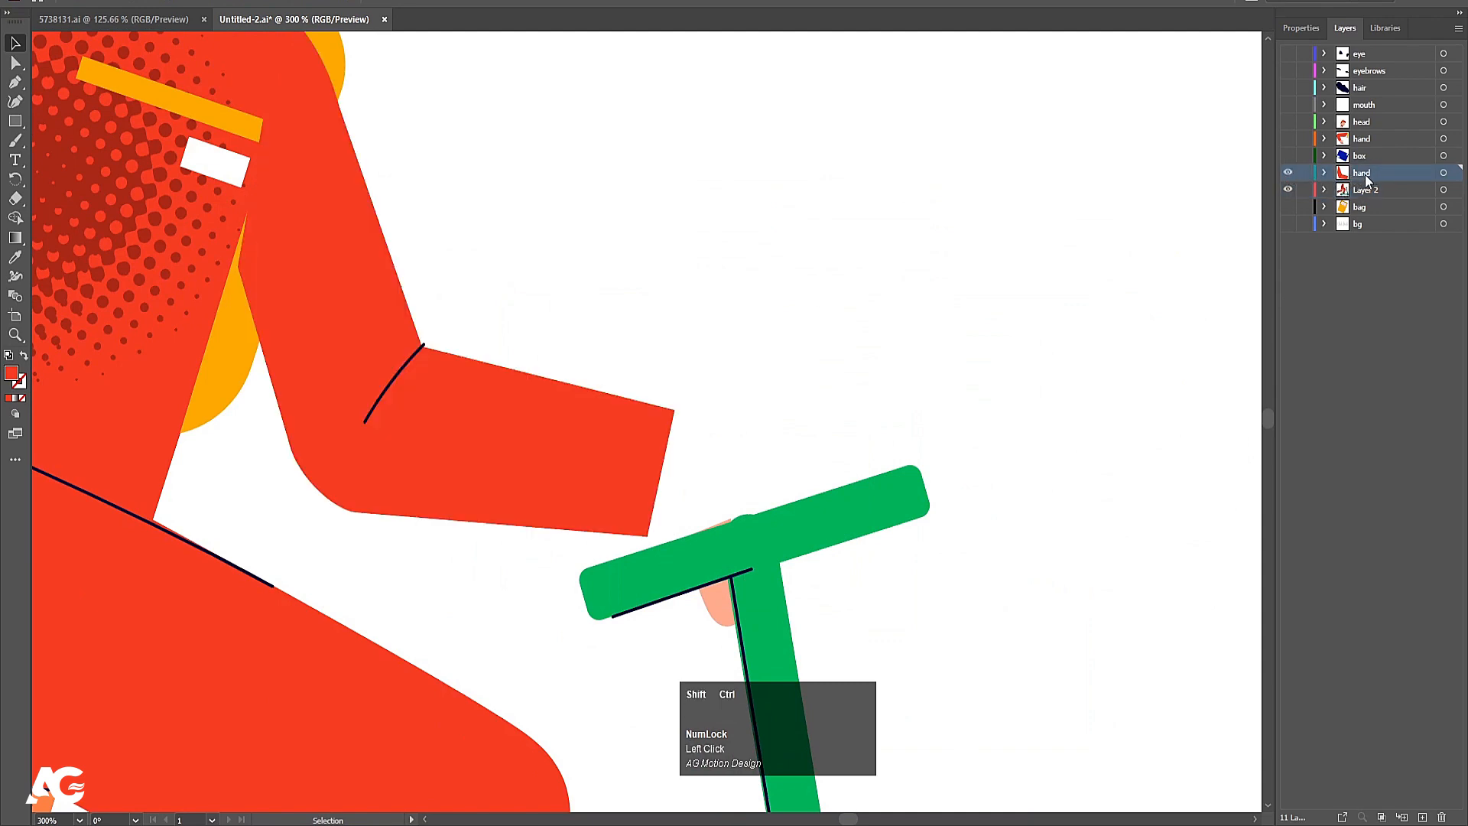
pyautogui.hotkey('ctrl', 'shift', 'v')
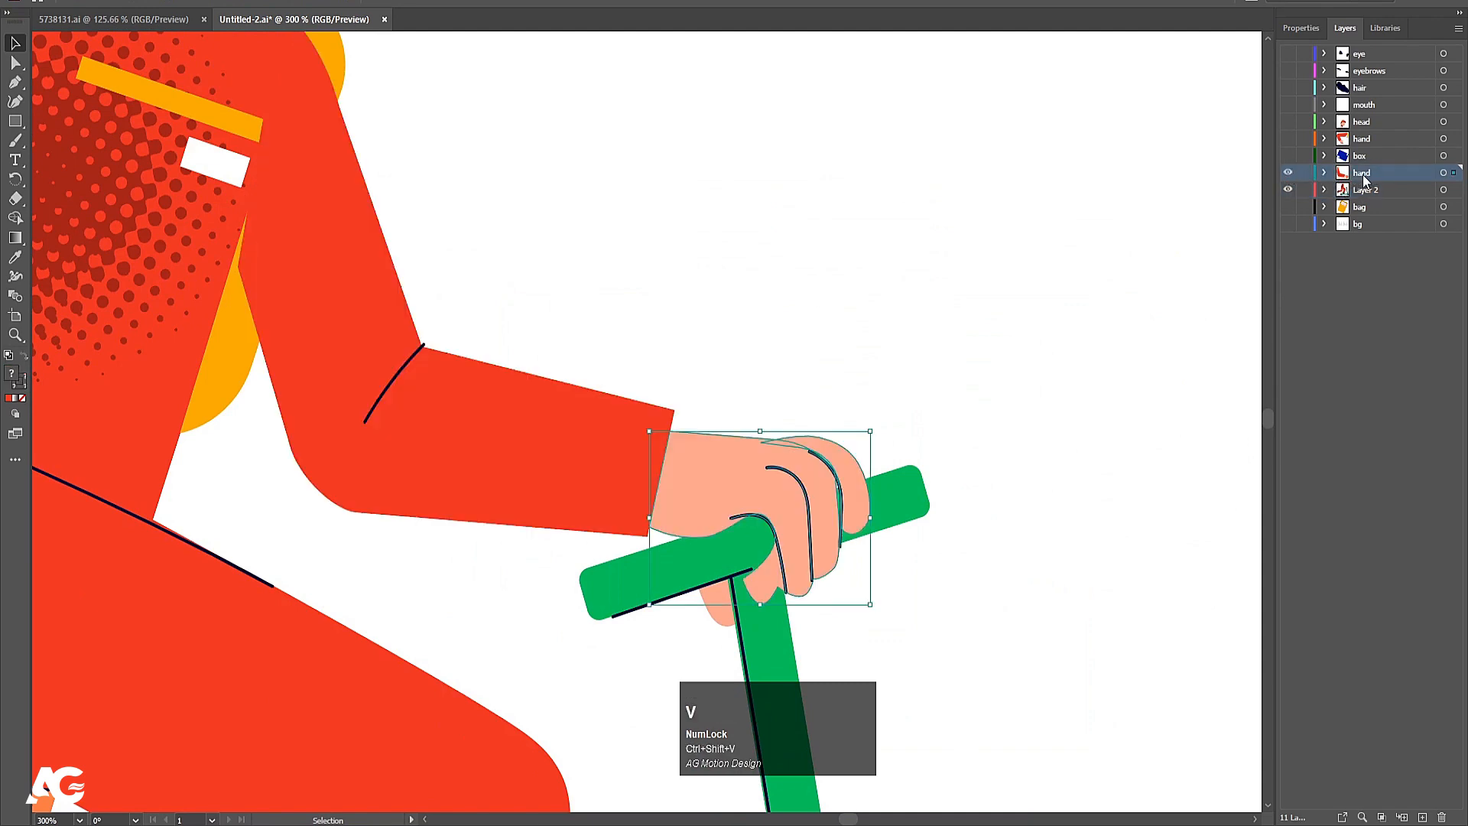
pyautogui.click(1288, 172)
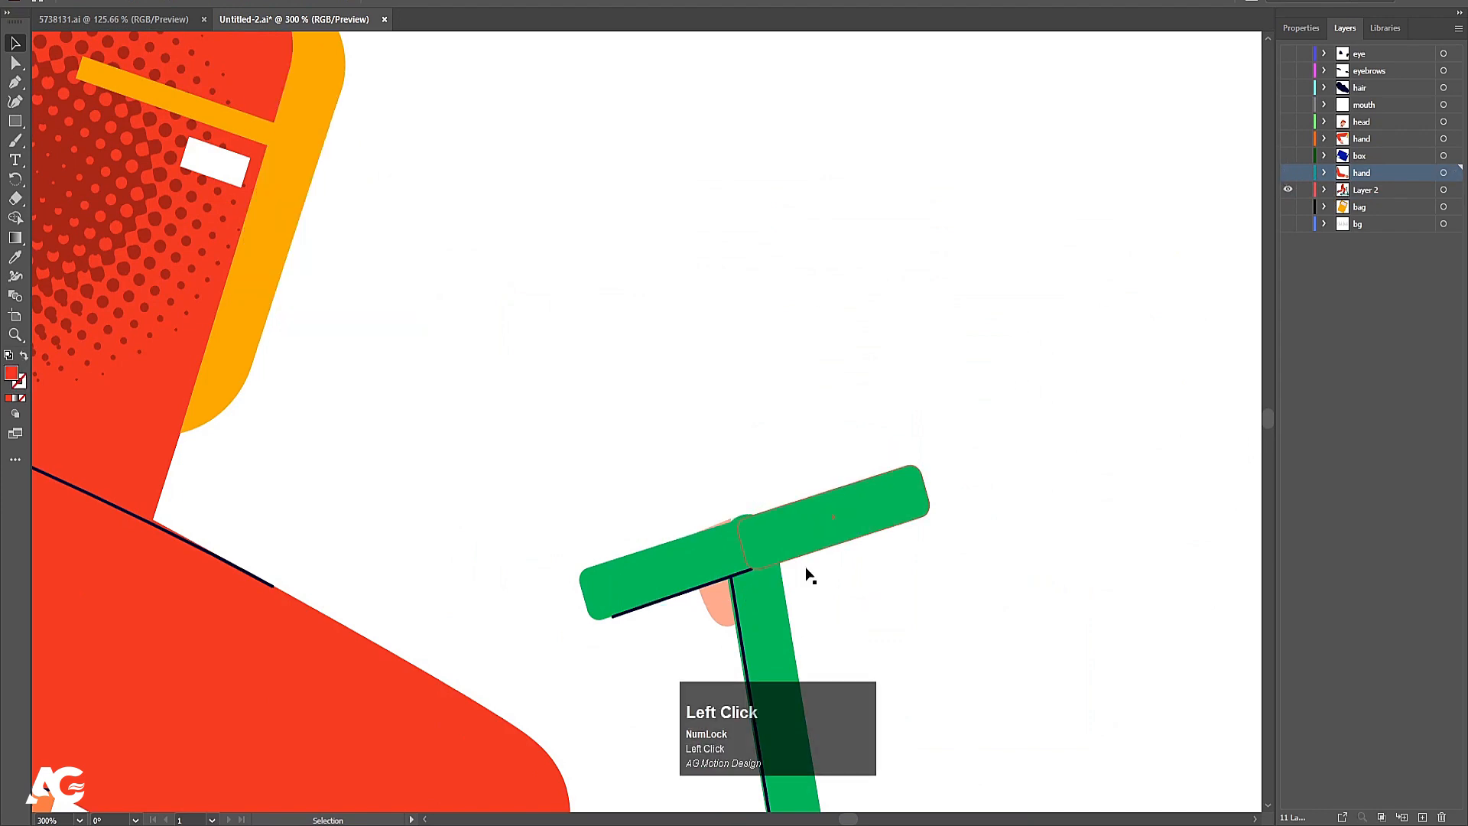
# - Move the fingertip behind the handlebar onto a new layer directly above the bag layer, keeping it in place
pyautogui.click(716, 610)
pyautogui.hotkey('ctrl', 'x')
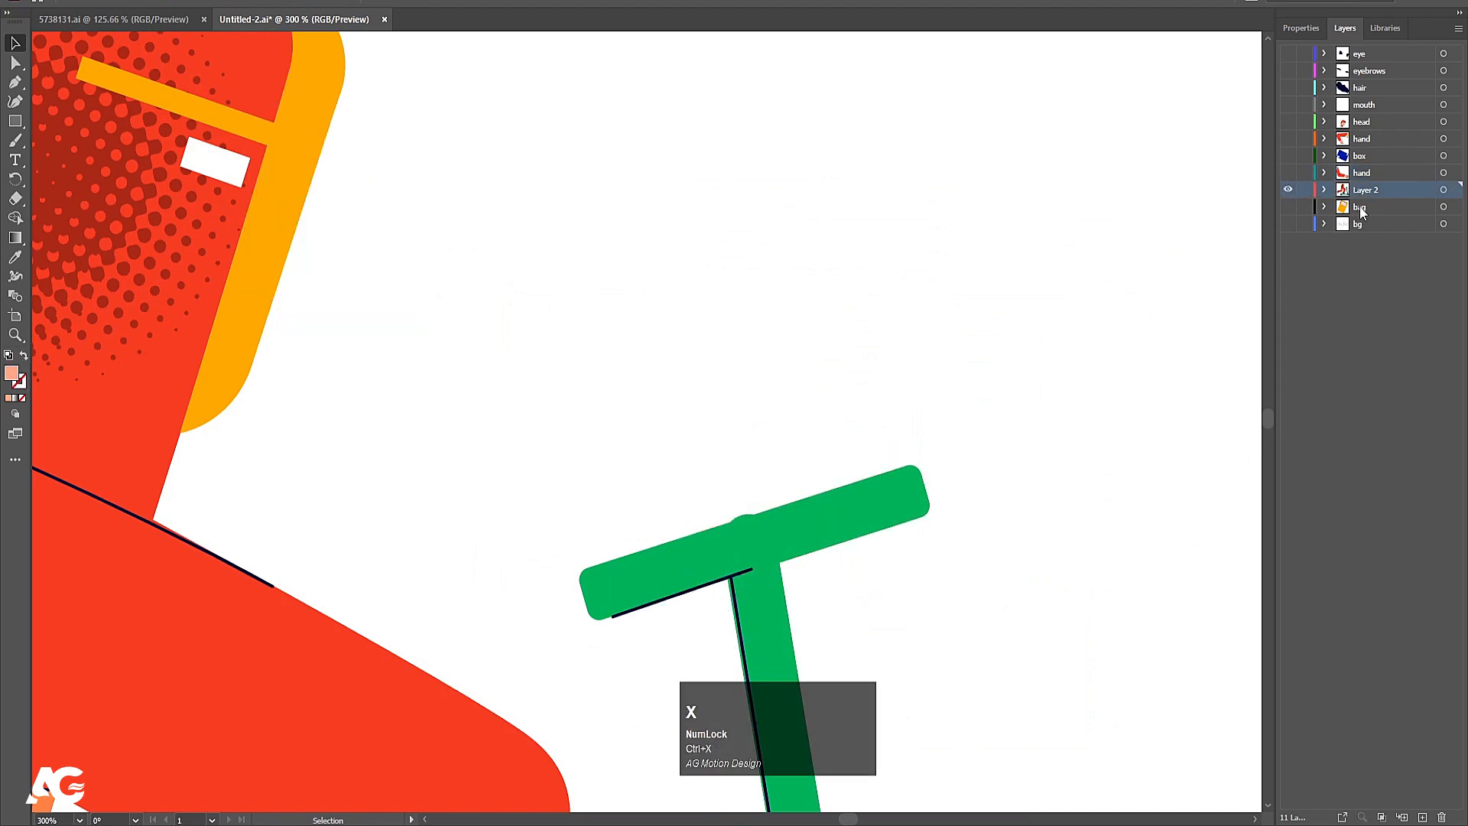
pyautogui.click(1362, 208)
pyautogui.click(1423, 817)
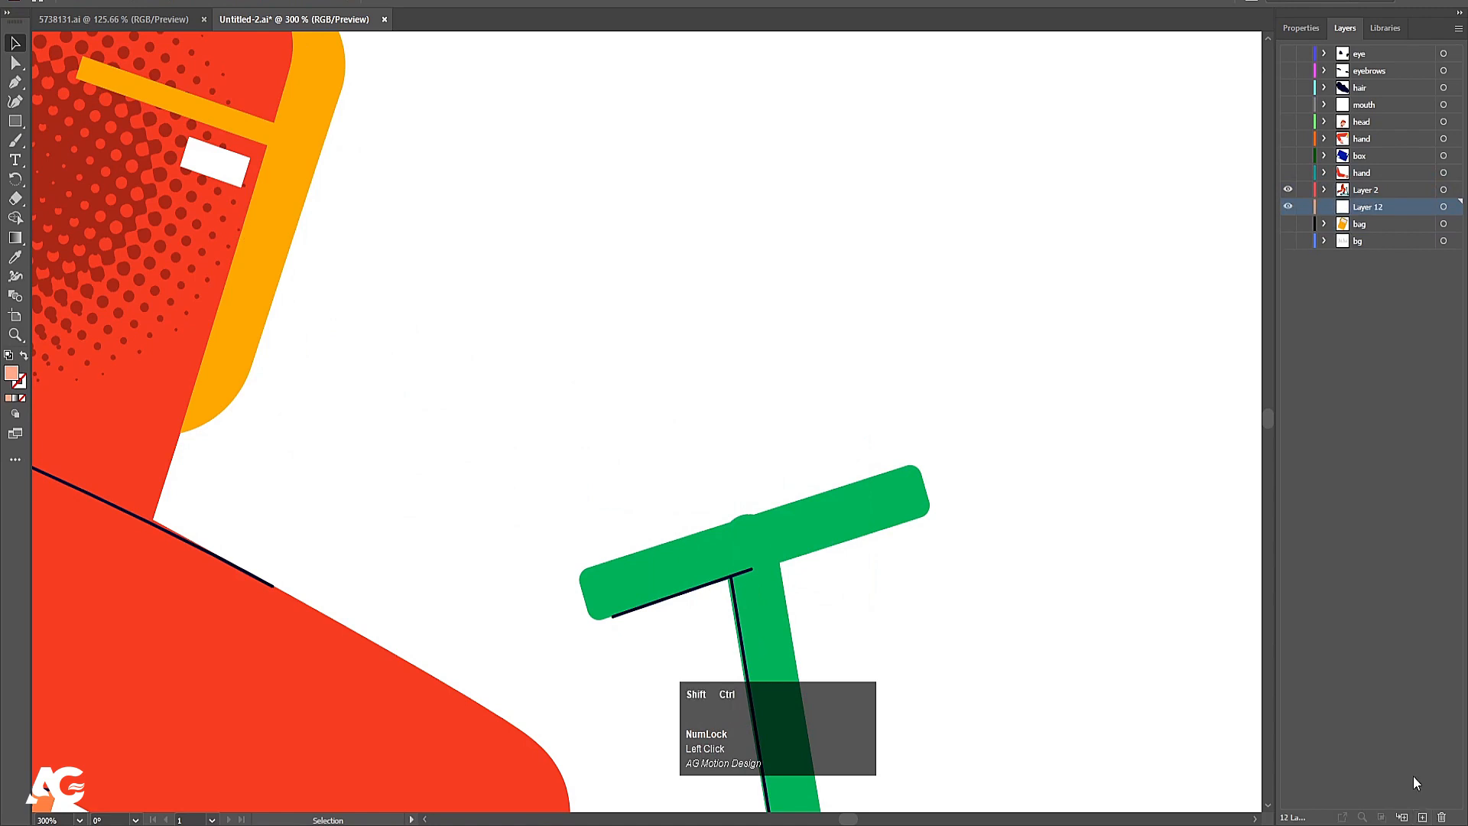
pyautogui.hotkey('ctrl', 'shift', 'v')
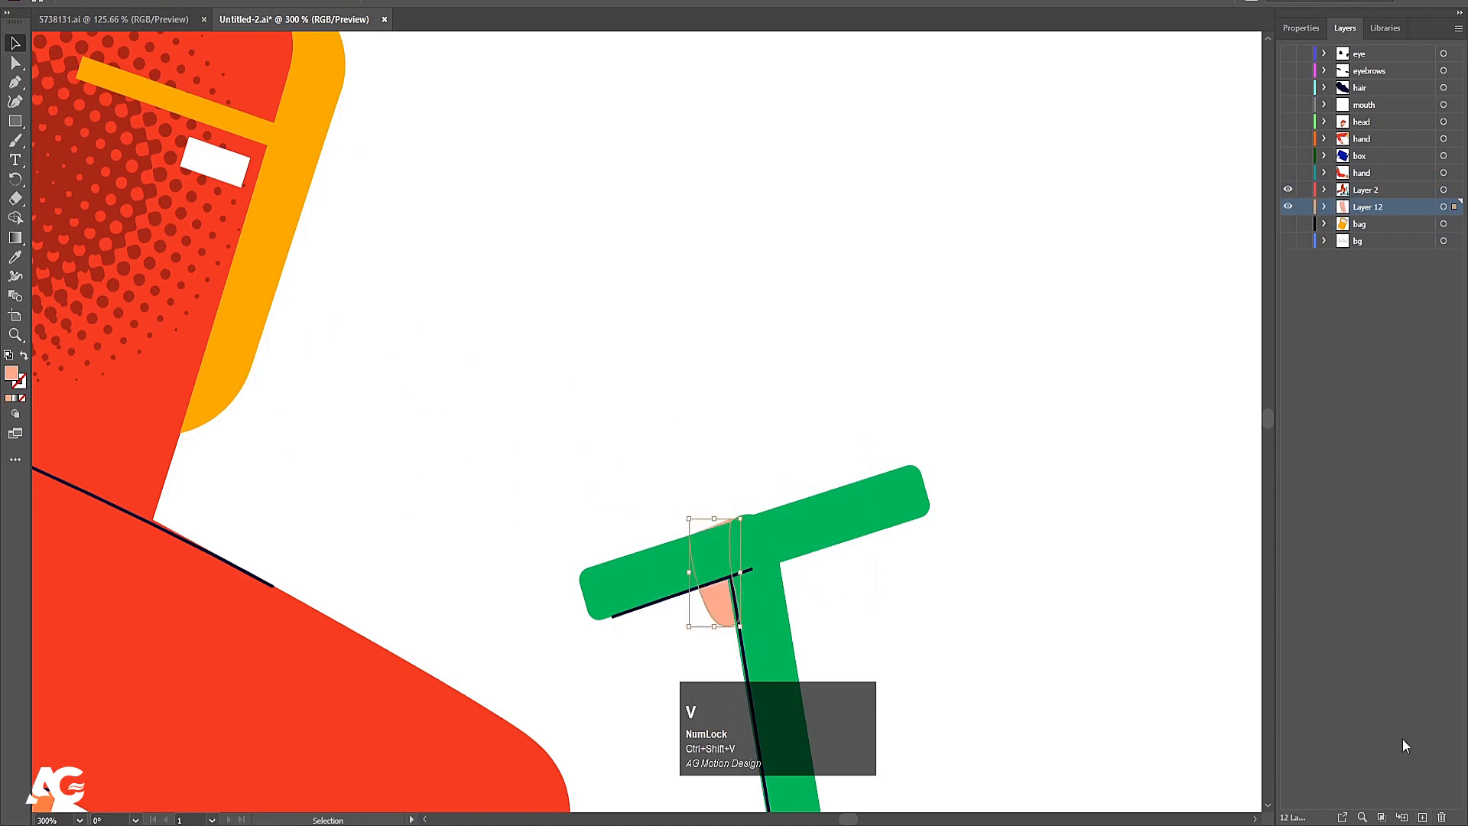
# - Rename the layer holding the fingertip as finger and hide it
pyautogui.doubleClick(1362, 205)
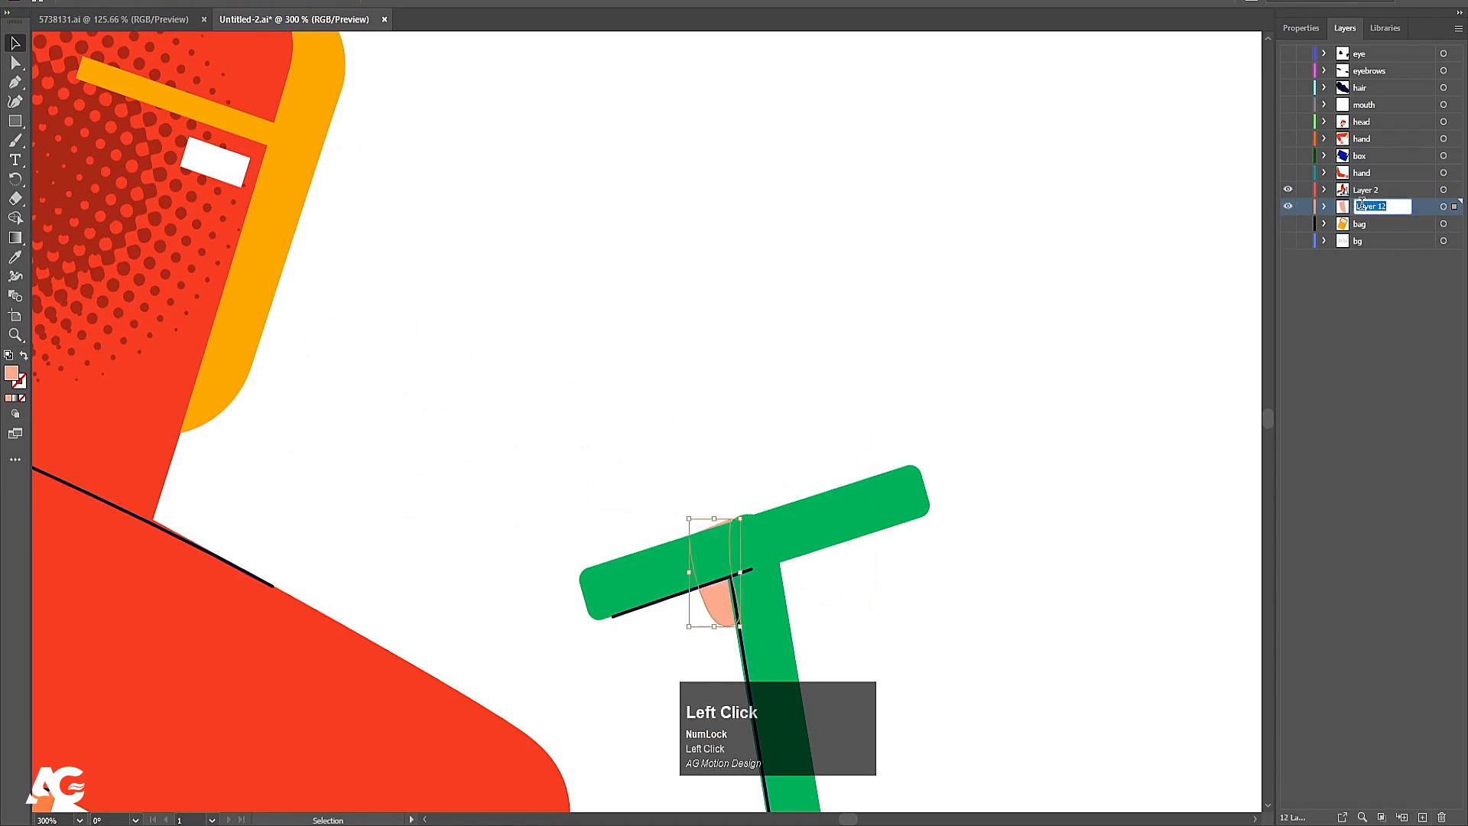
pyautogui.write('finger')
pyautogui.press('Return')
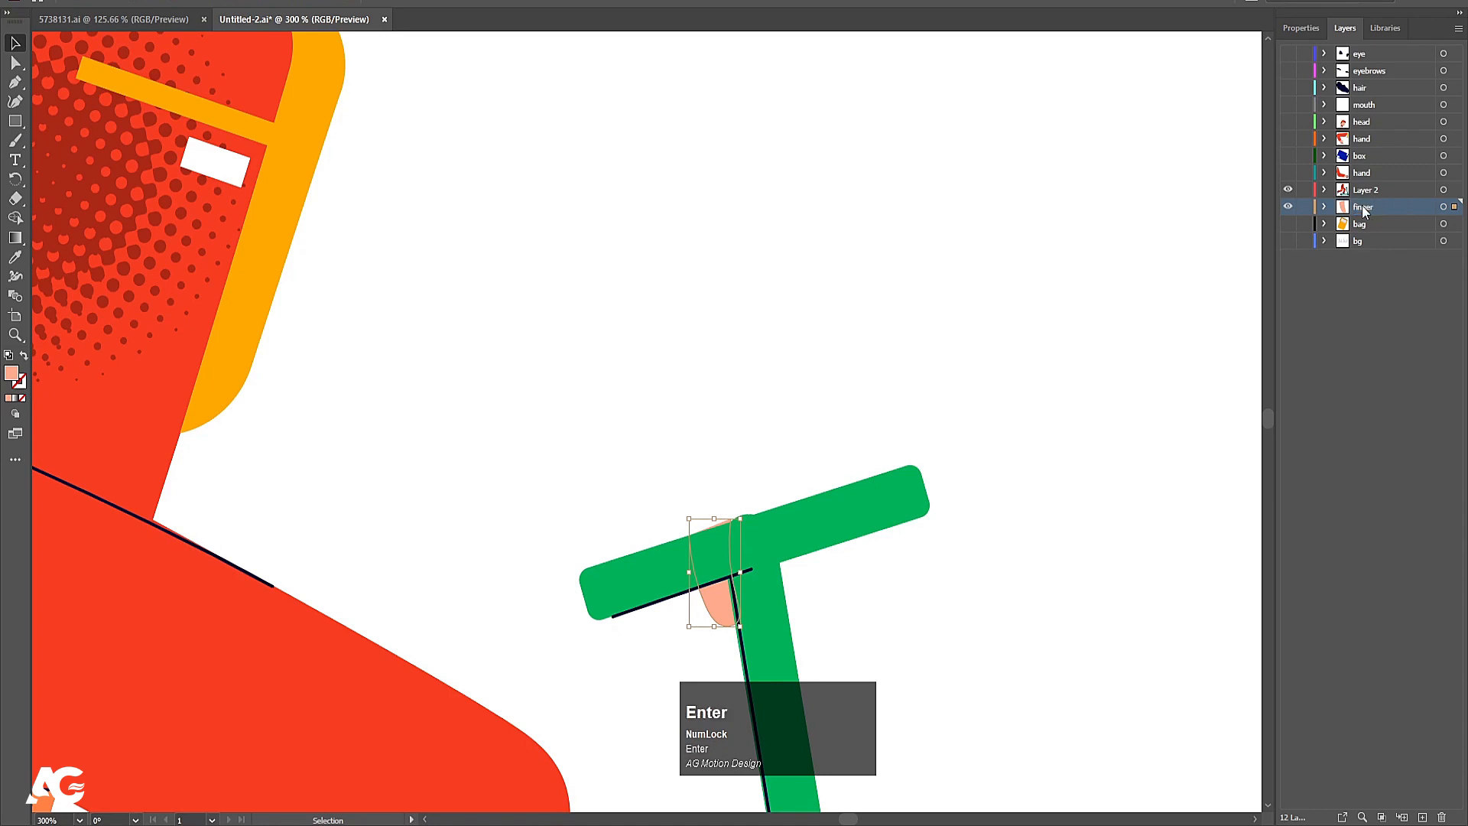
pyautogui.click(1289, 208)
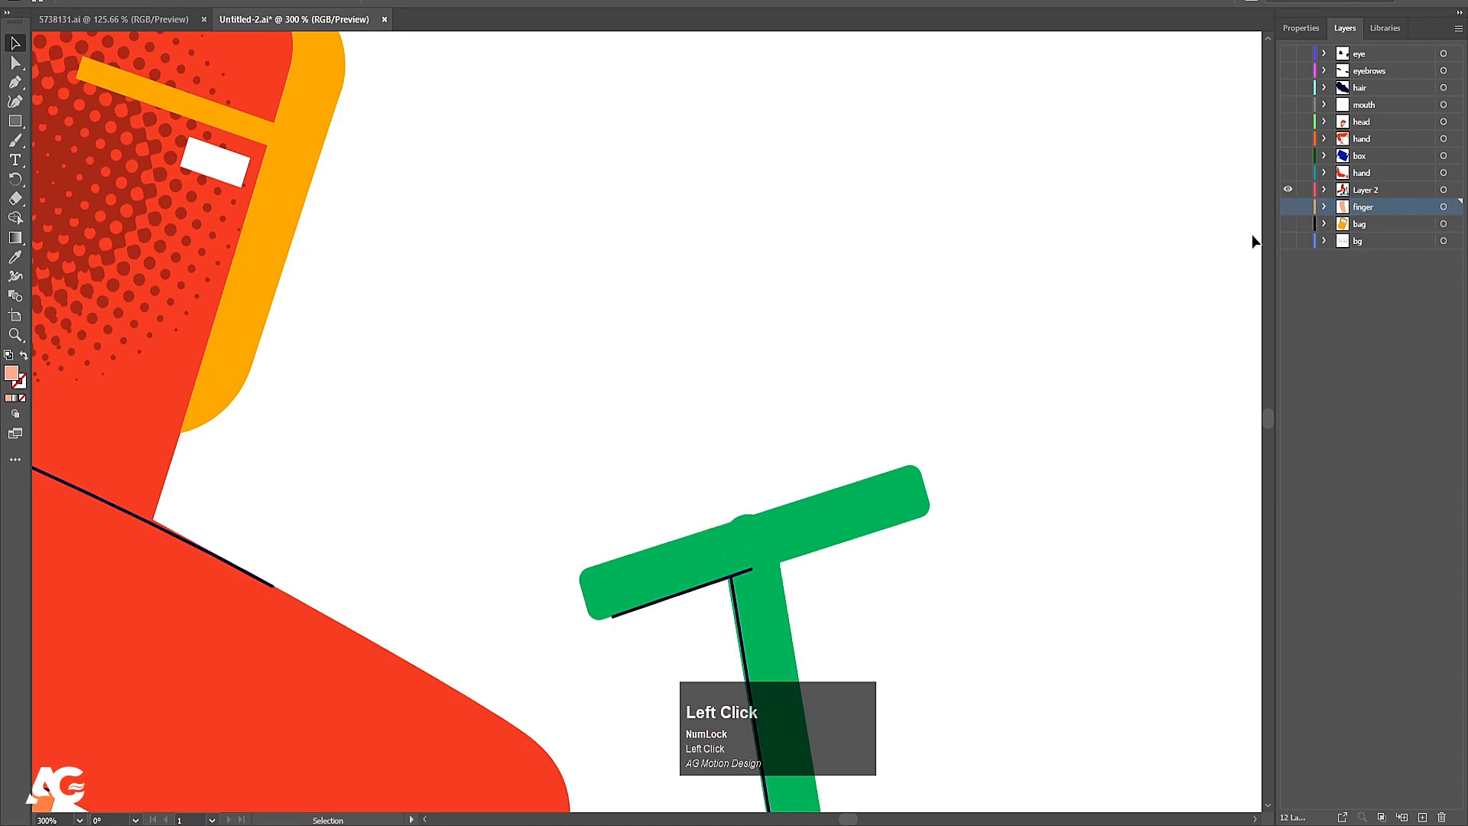
# - Move the scooter's green handlebar and steering column onto a new layer above the body artwork, keeping them in place
pyautogui.scroll(-5, 594, 351)
pyautogui.click(630, 516)
pyautogui.click(648, 503)
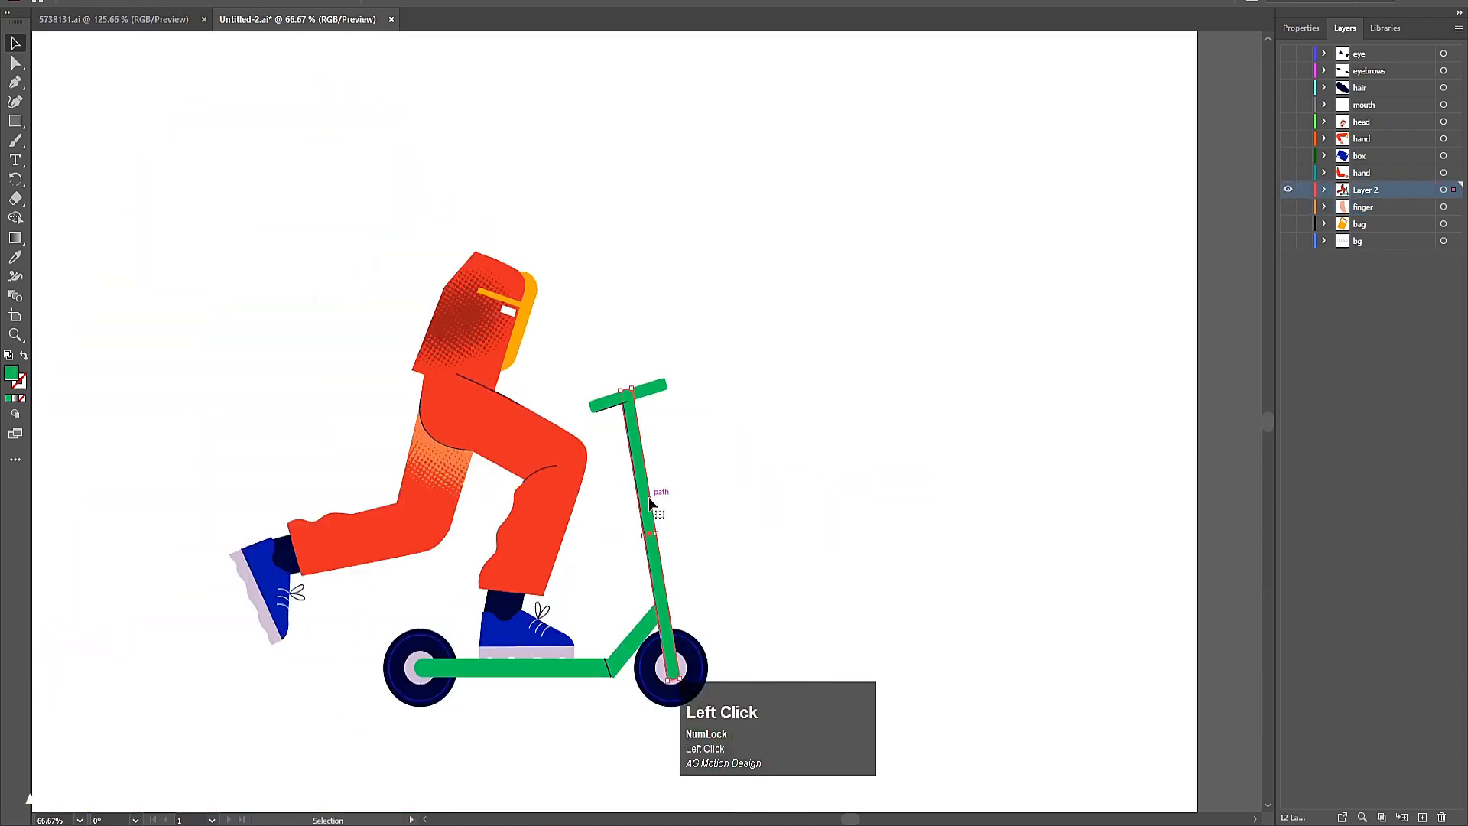
pyautogui.click(677, 420)
pyautogui.moveTo(600, 338); pyautogui.dragTo(673, 461)
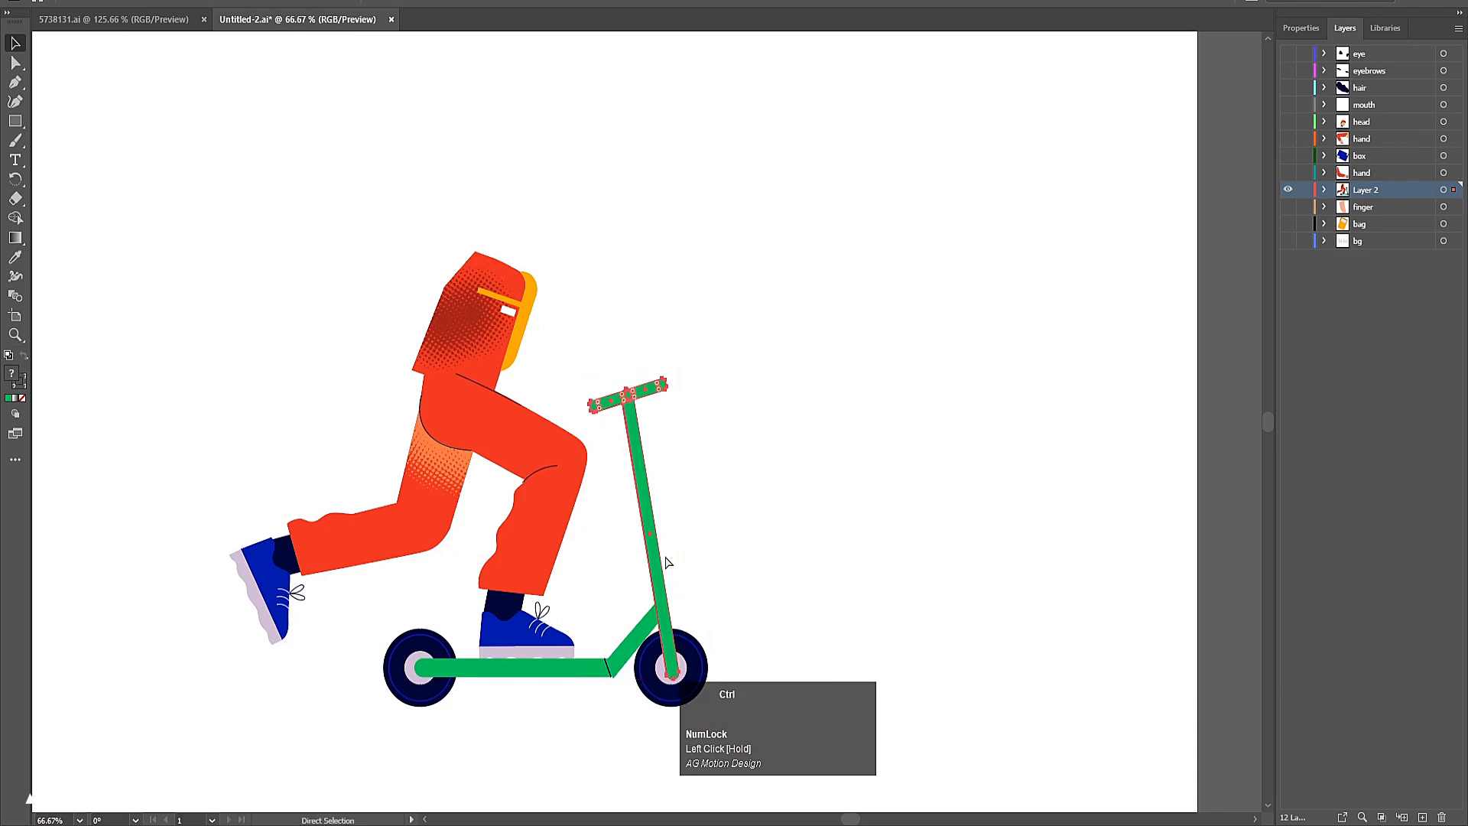
pyautogui.hotkey('ctrl', 'x')
pyautogui.click(1424, 818)
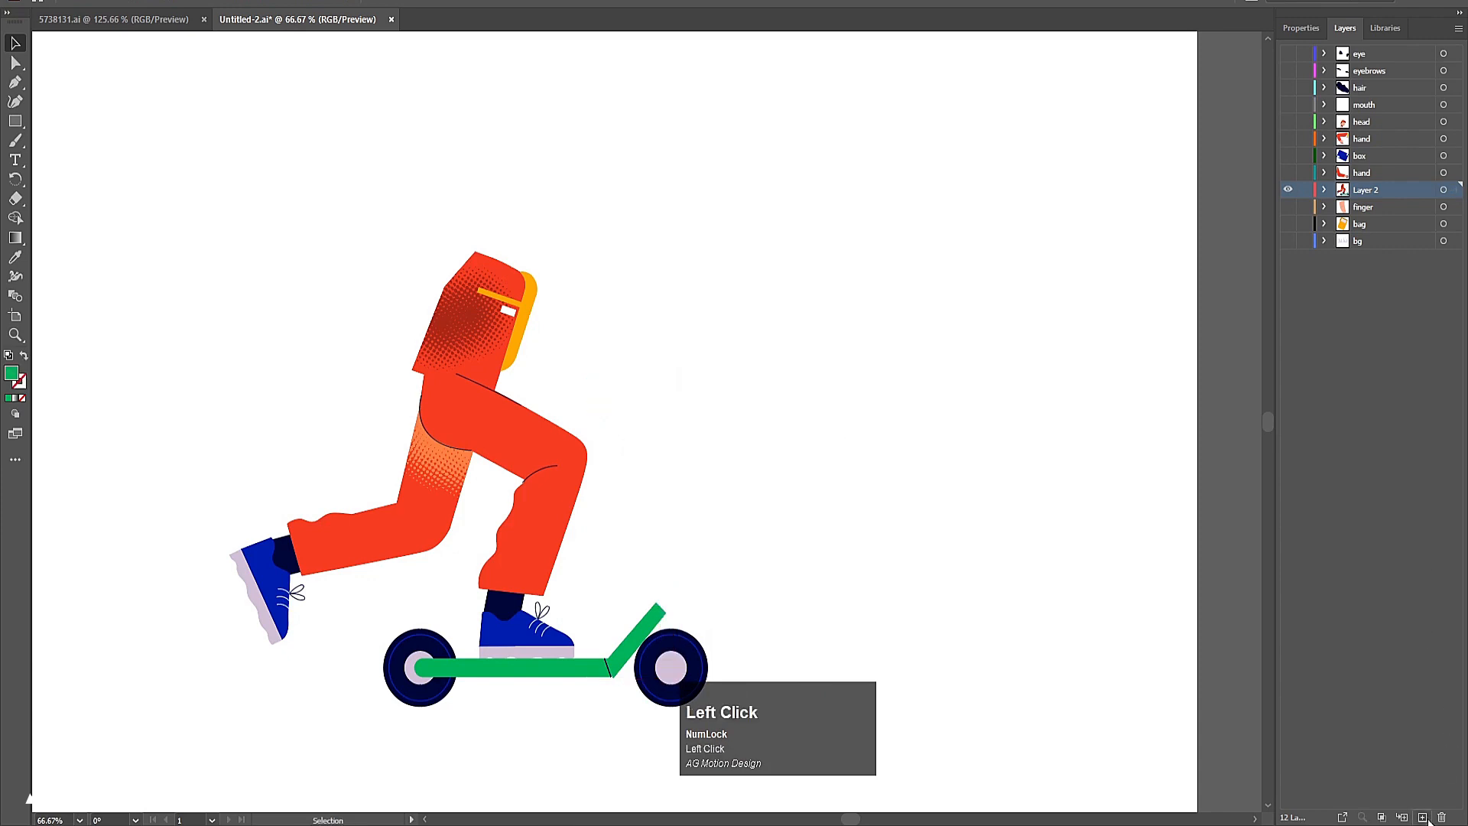
pyautogui.hotkey('ctrl', 'shift', 'v')
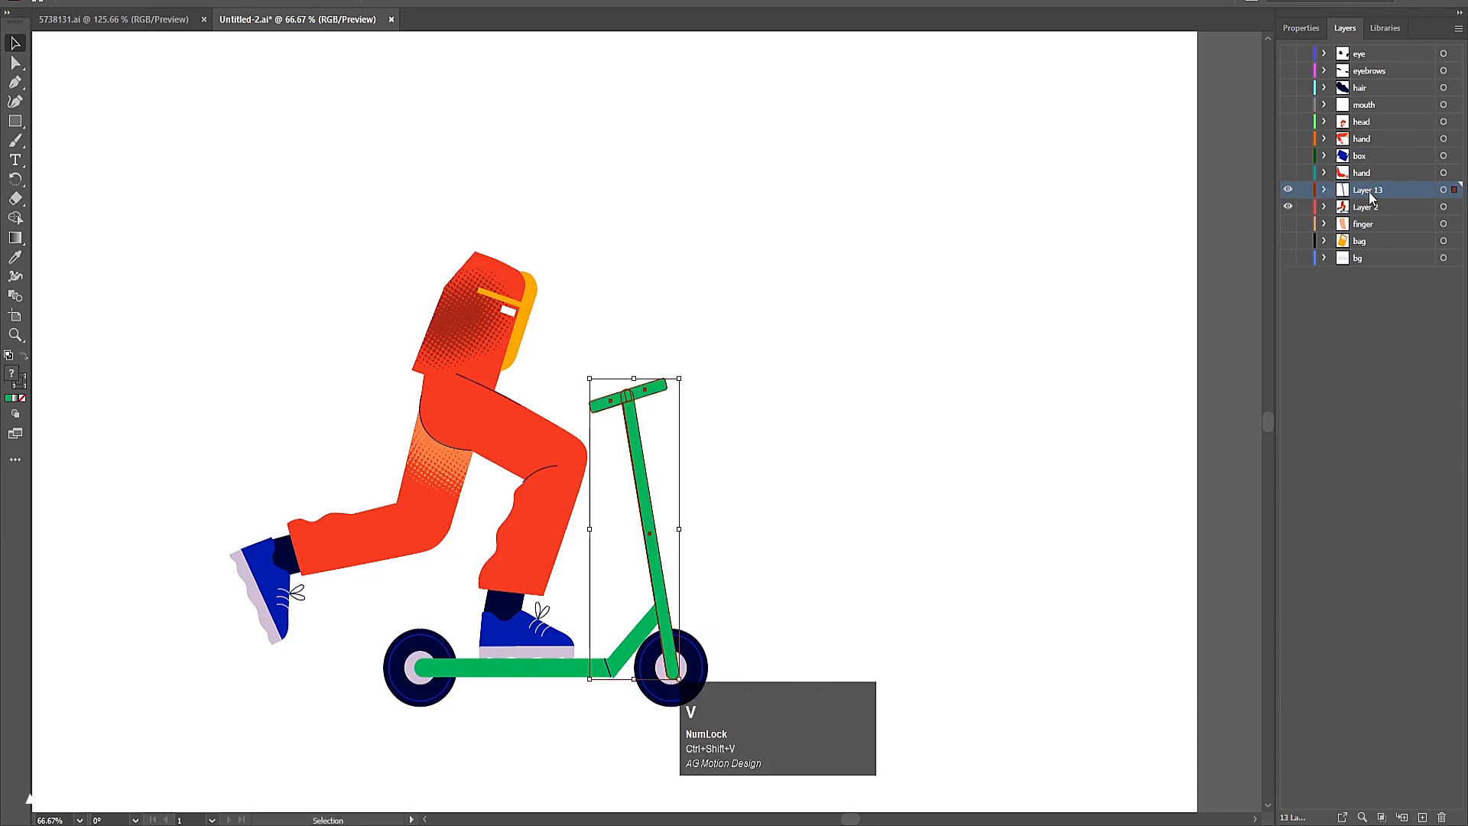
# - Rename the layer holding the handlebar and steering column as handle and hide it
pyautogui.doubleClick(1369, 192)
pyautogui.write('hand')
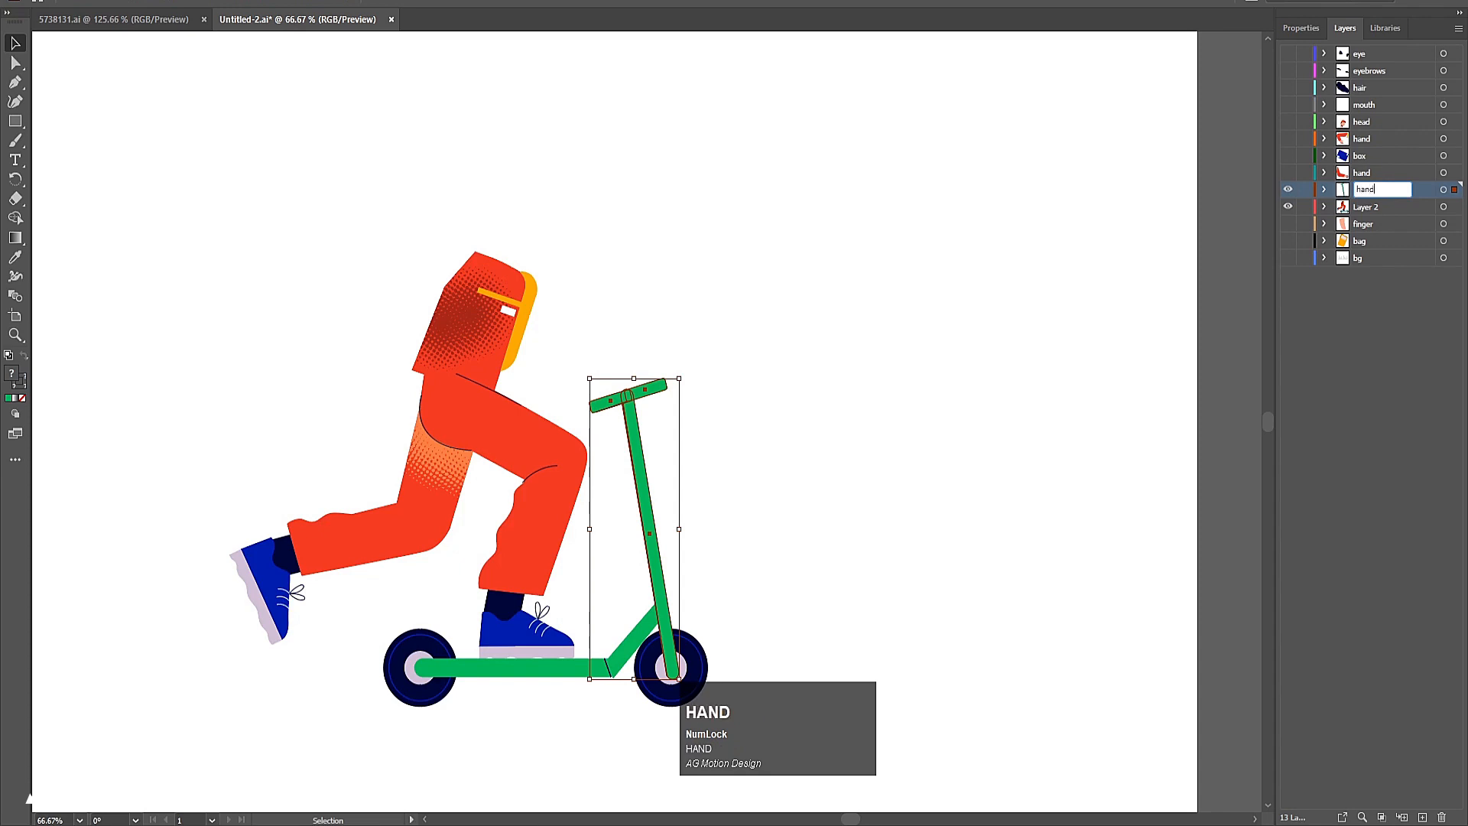
pyautogui.write('le')
pyautogui.press('Return')
pyautogui.click(1288, 190)
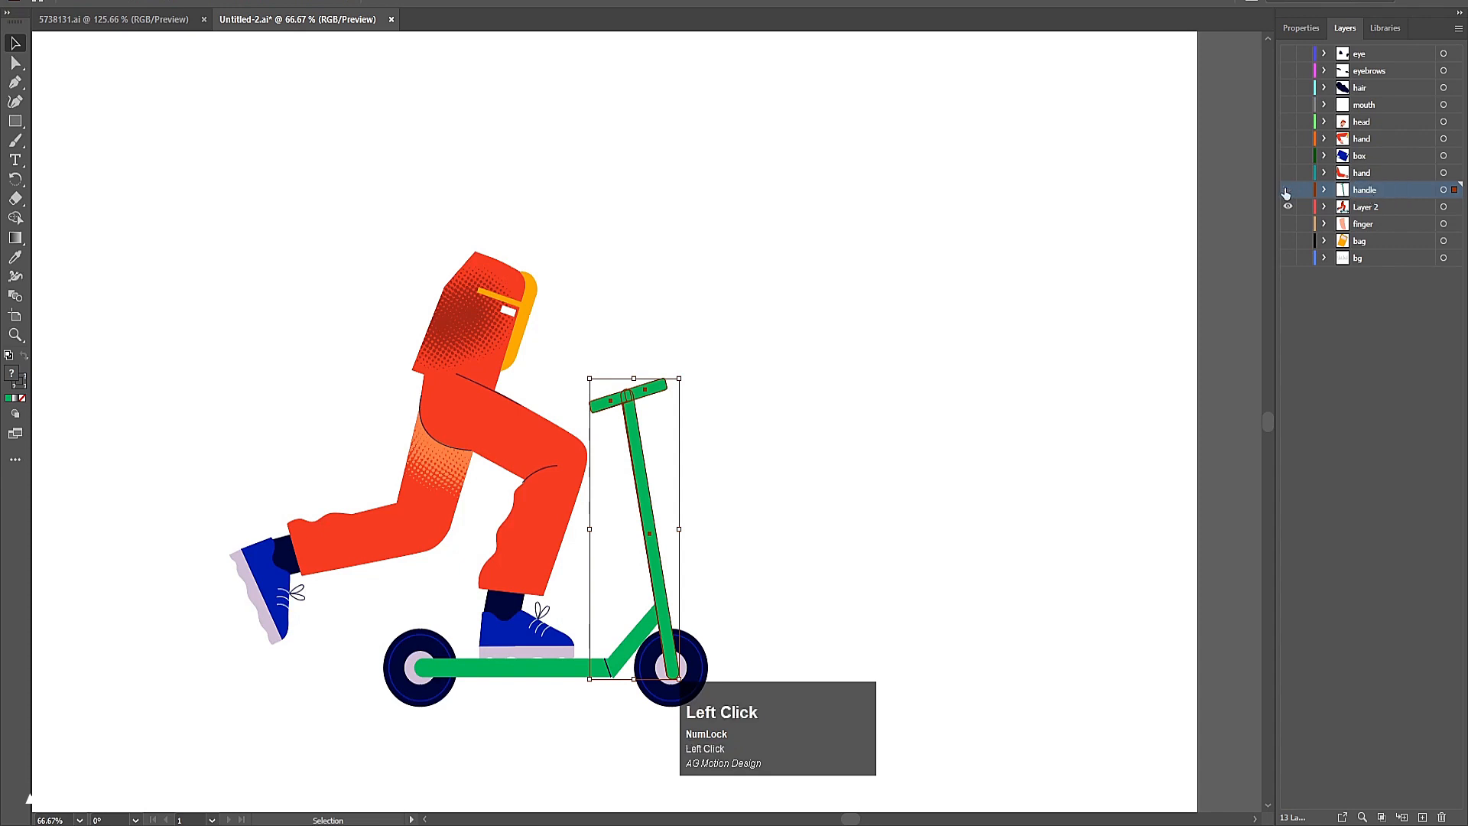
# - Ungroup the artwork of the rider's two legs and shoes on Layer 2
pyautogui.scroll(1, 582, 635)
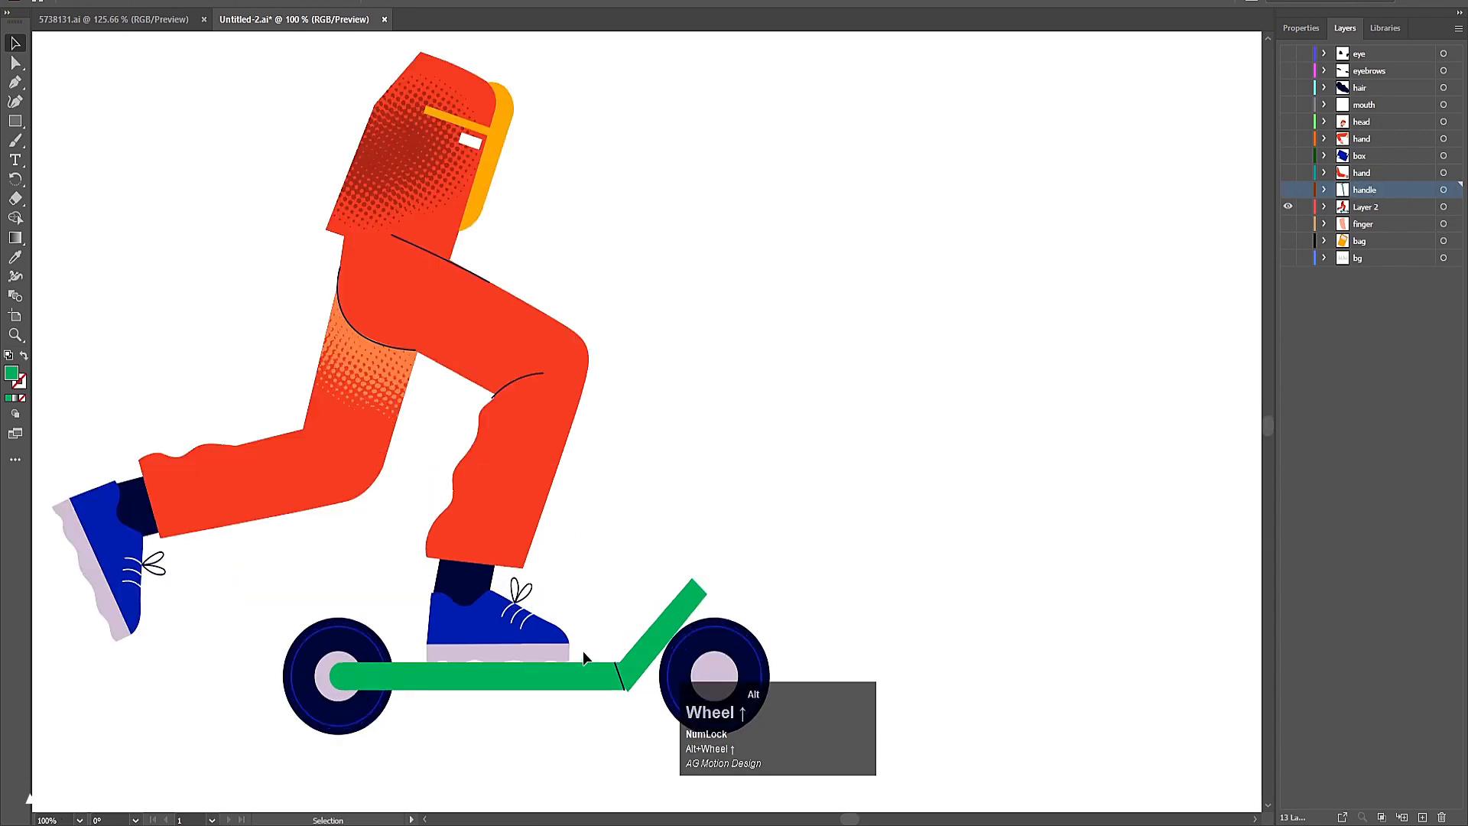
pyautogui.moveTo(536, 314); pyautogui.dragTo(672, 396)
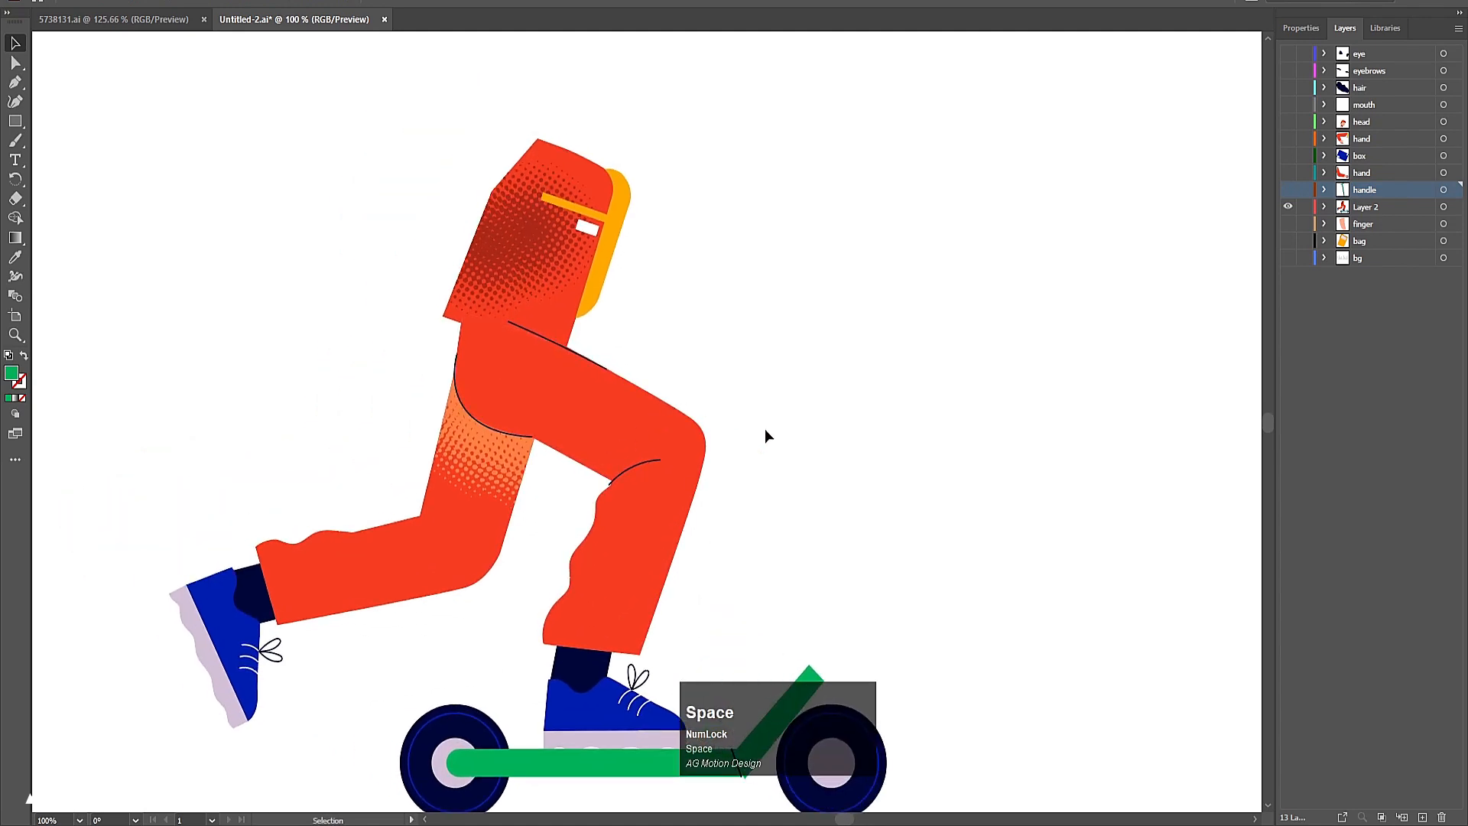
pyautogui.moveTo(766, 429); pyautogui.dragTo(600, 544)
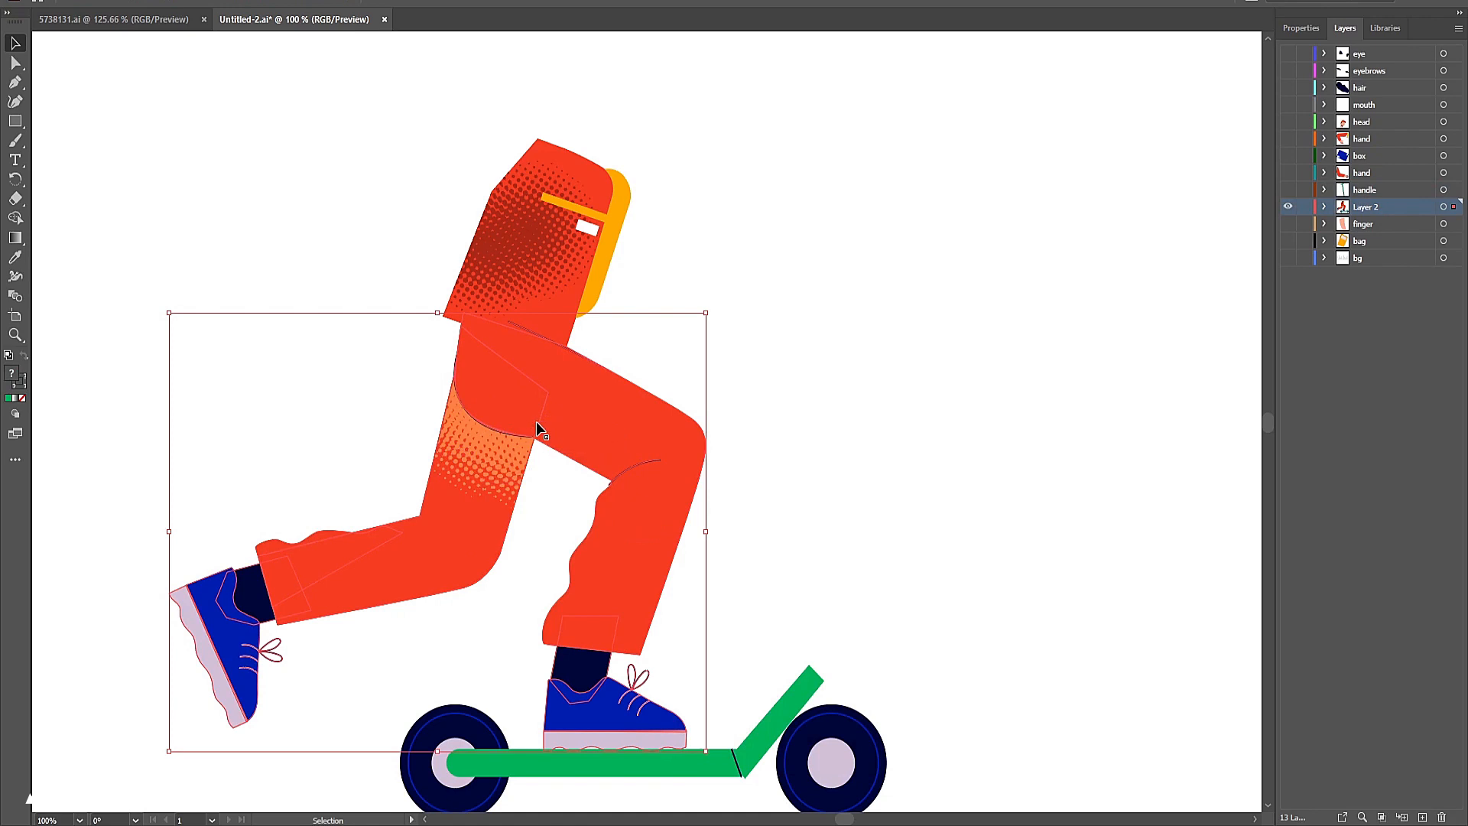
pyautogui.rightClick(581, 387)
pyautogui.click(615, 514)
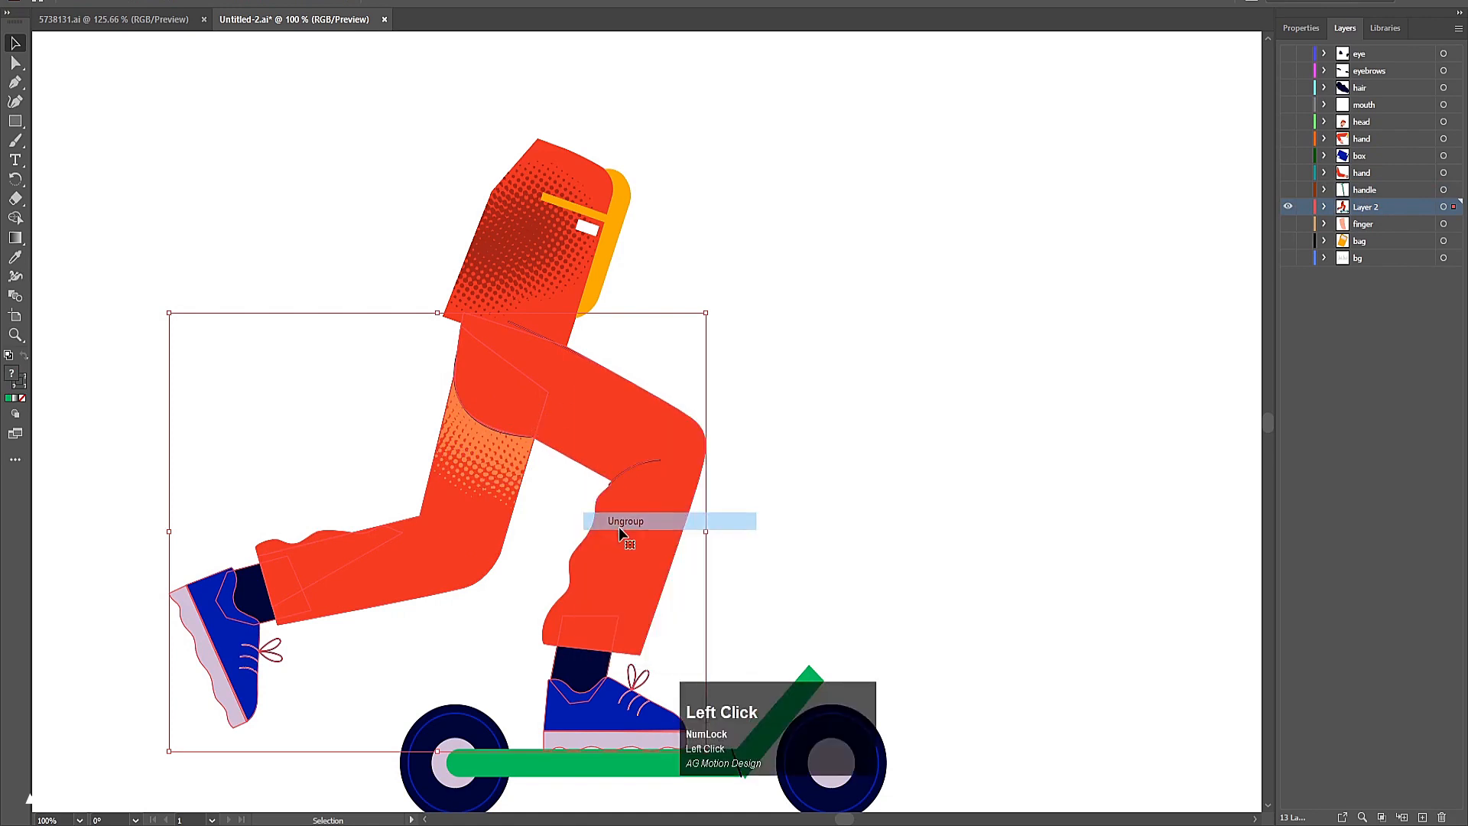
pyautogui.moveTo(793, 431); pyautogui.dragTo(608, 558)
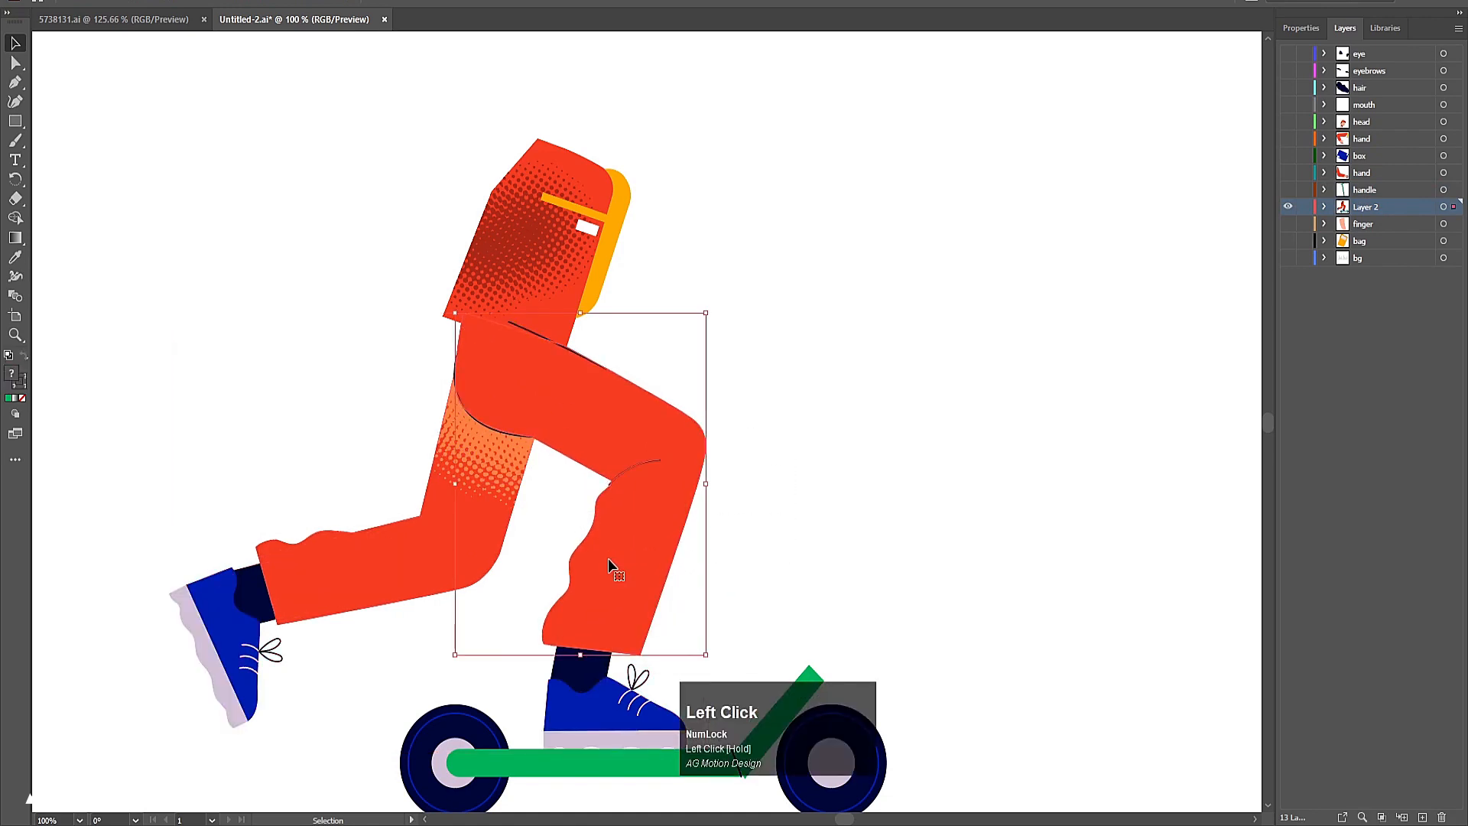
pyautogui.press('ctrl')
pyautogui.press('Delete')
pyautogui.keyDown('alt'); pyautogui.scroll(3, 627, 332); pyautogui.keyUp('alt')
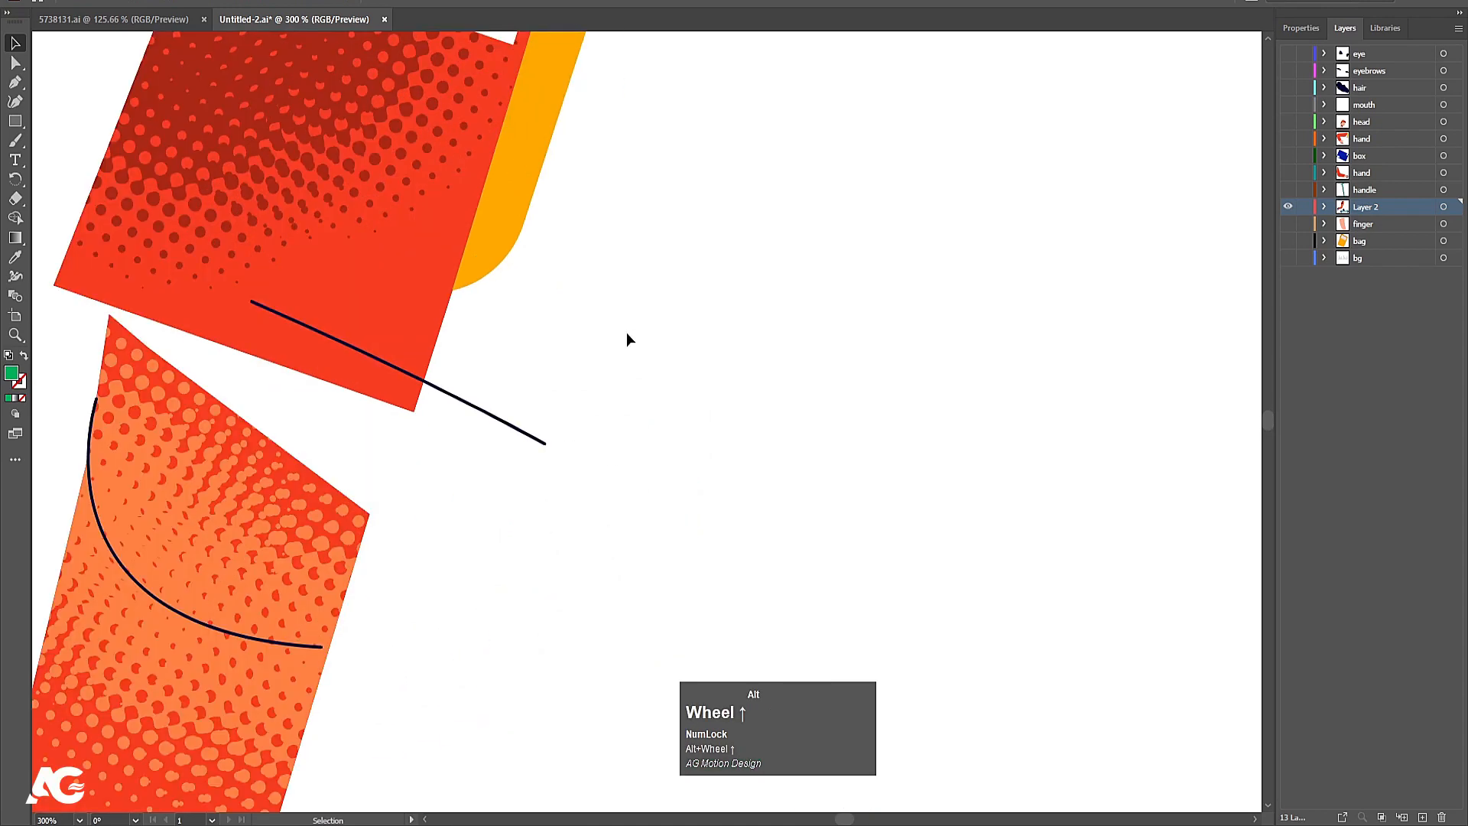
pyautogui.hotkey('ctrl', 'z')
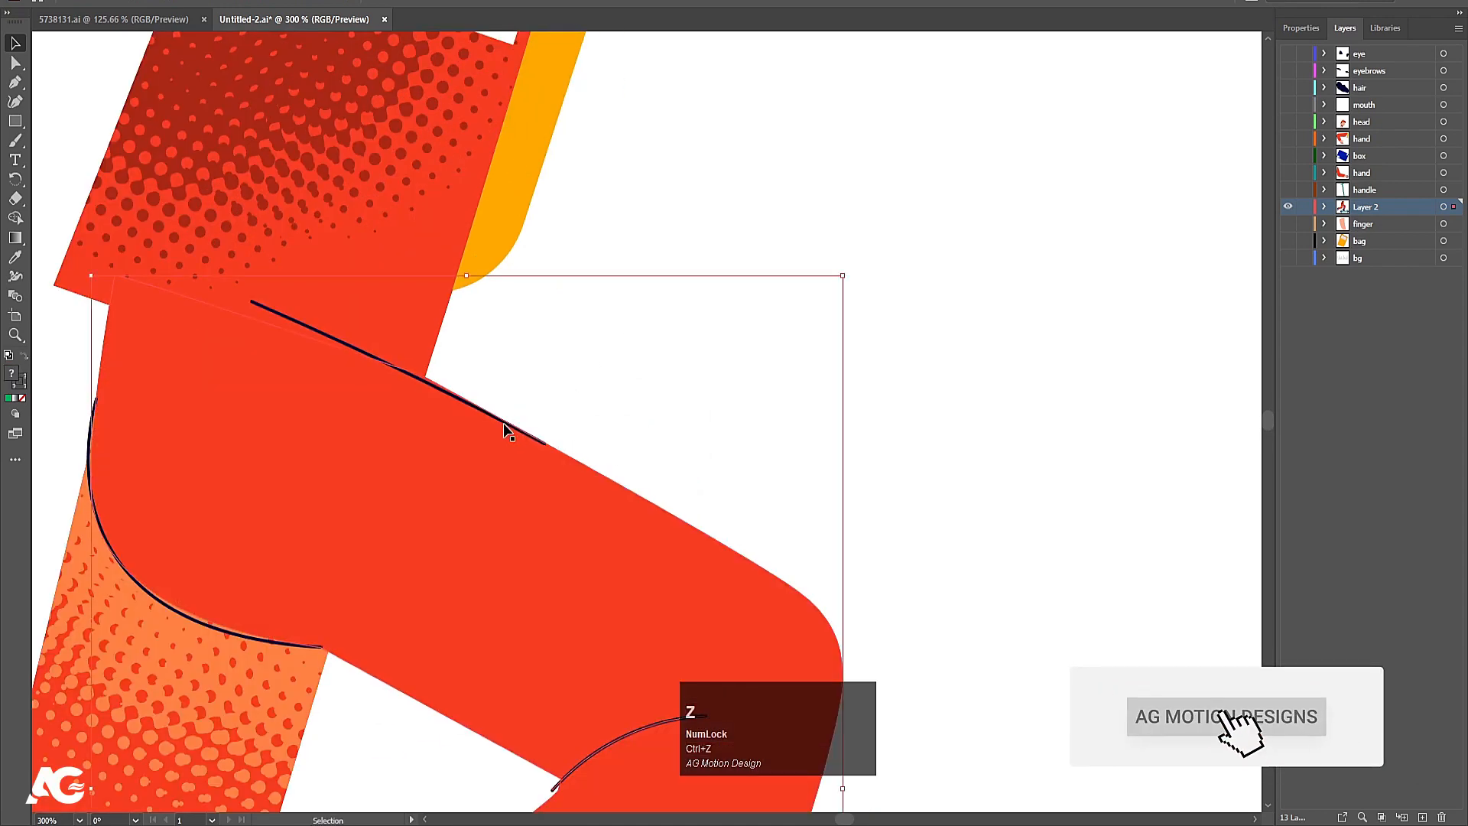
pyautogui.keyDown('shift'); pyautogui.click(501, 425); pyautogui.keyUp('shift')
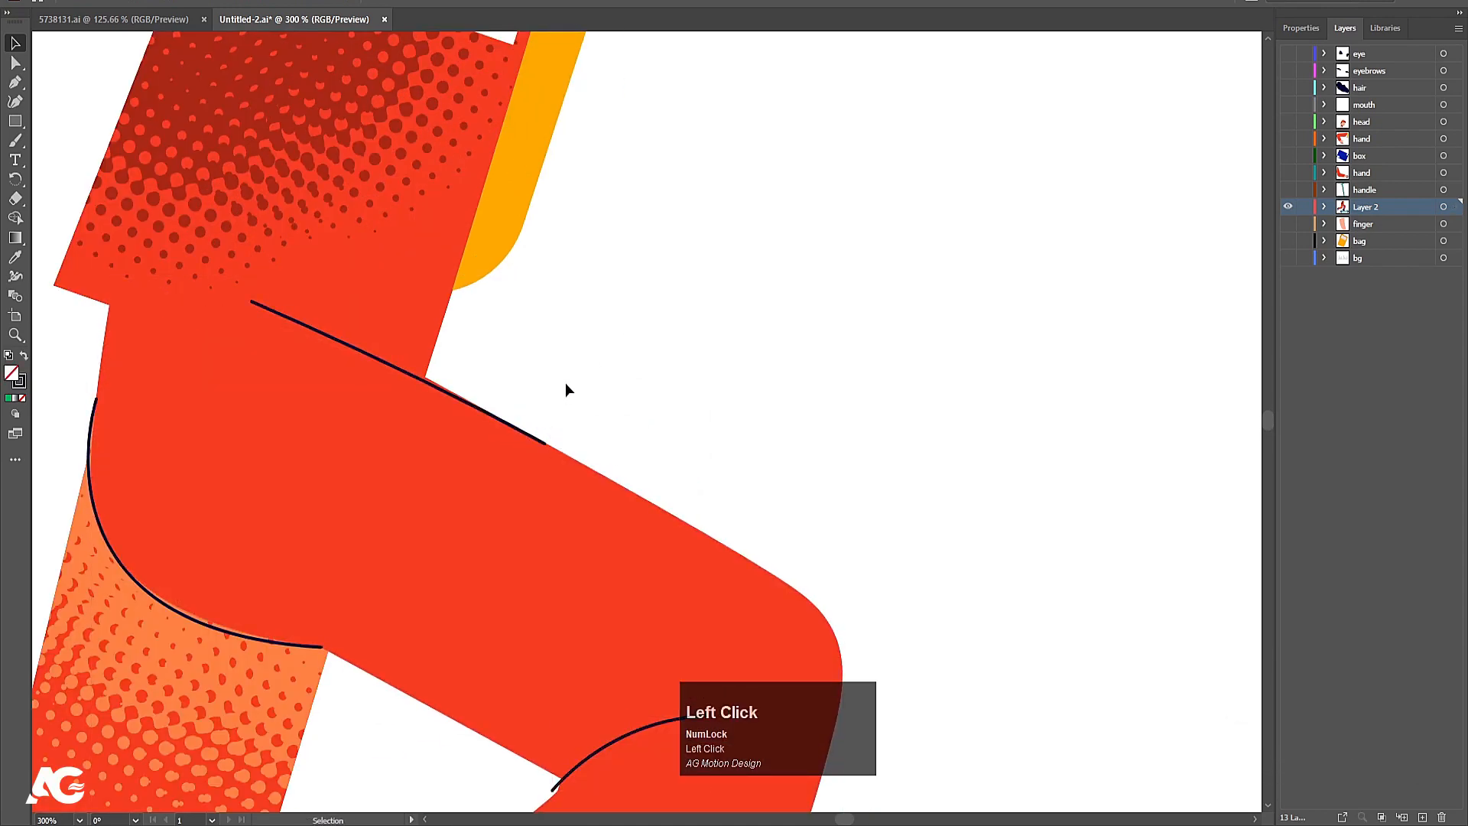
# - Move the front trouser leg with its dark crease lines onto a new layer directly above Layer 2, keeping everything in place
pyautogui.click(501, 430)
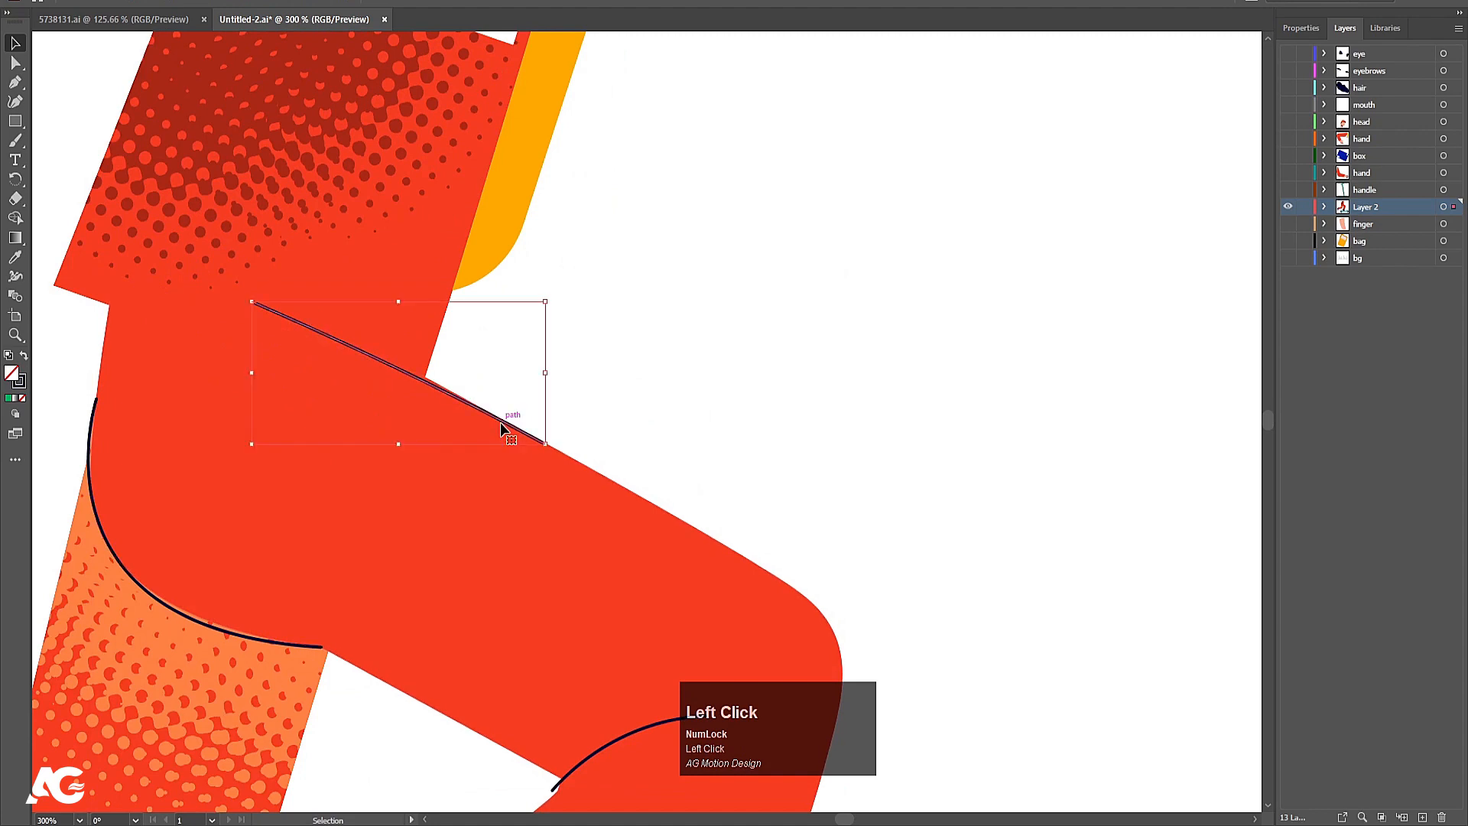
pyautogui.keyDown('shift'); pyautogui.click(252, 641); pyautogui.keyUp('shift')
pyautogui.keyDown('shift'); pyautogui.click(576, 585); pyautogui.keyUp('shift')
pyautogui.scroll(-3, 577, 583)
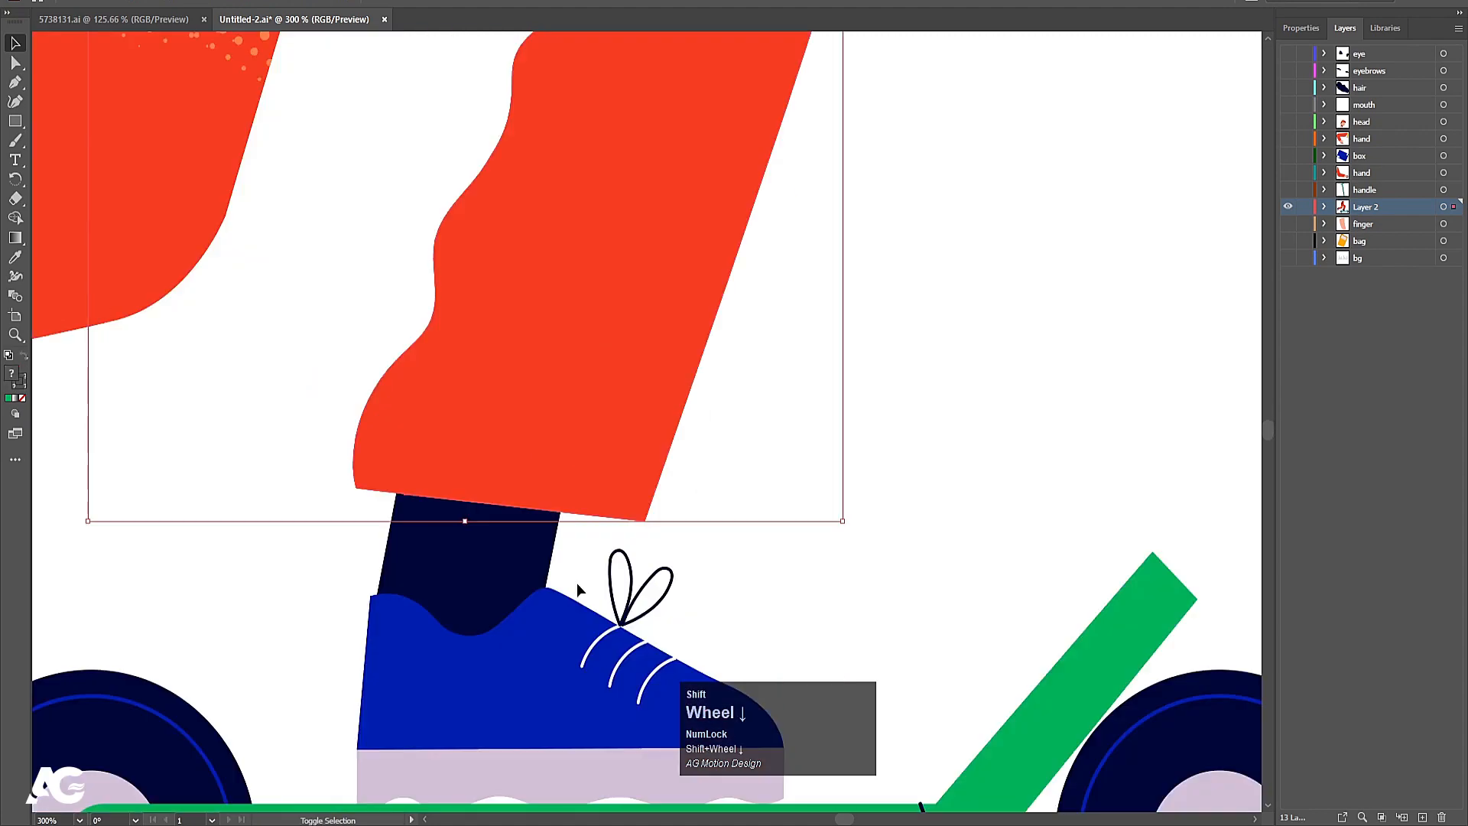
pyautogui.scroll(-3, 612, 489)
pyautogui.scroll(-3, 640, 424)
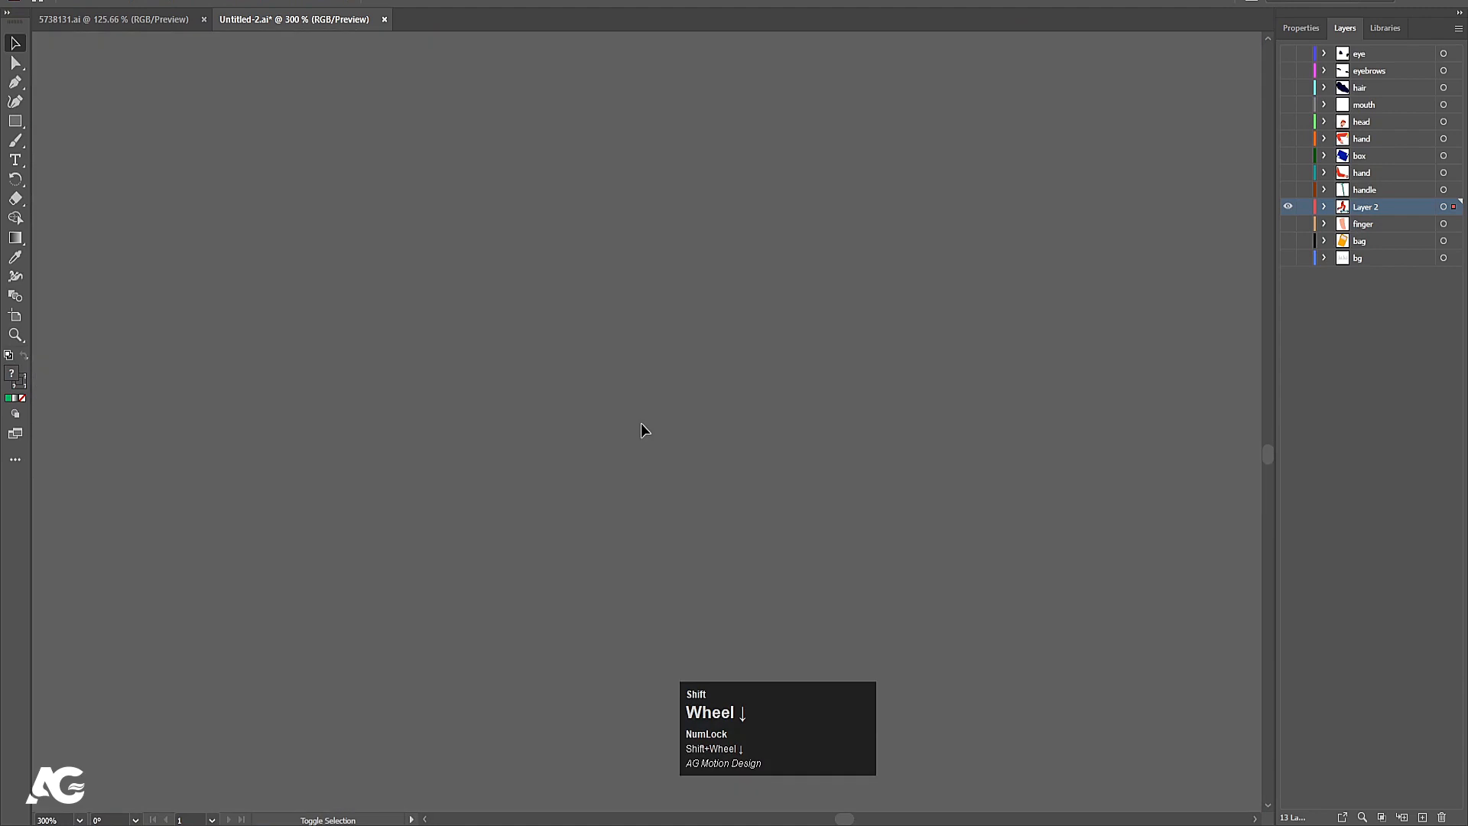
pyautogui.scroll(5, 641, 424)
pyautogui.scroll(-5, 640, 424)
pyautogui.scroll(5, 740, 480)
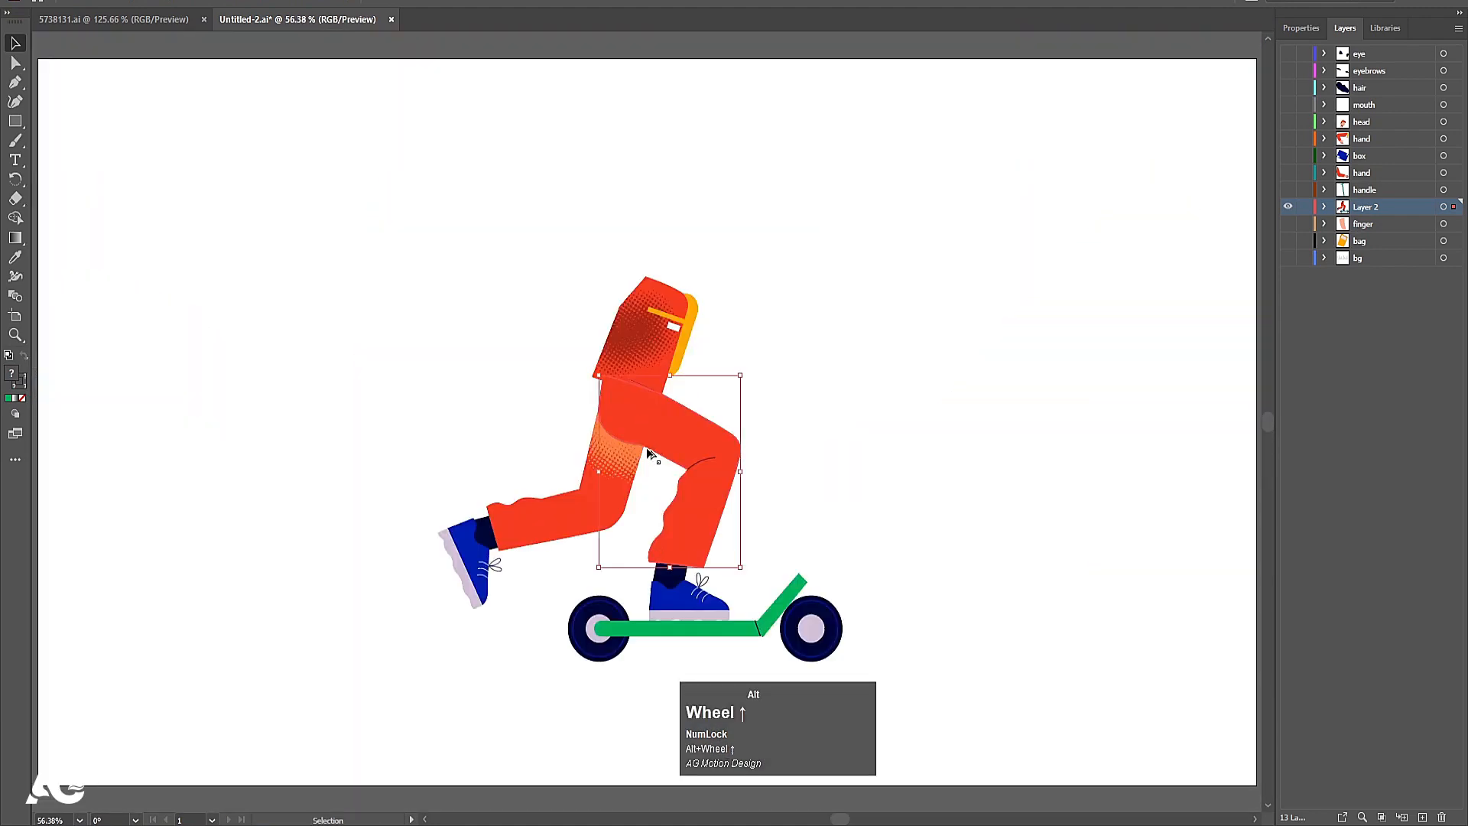
pyautogui.click(882, 488)
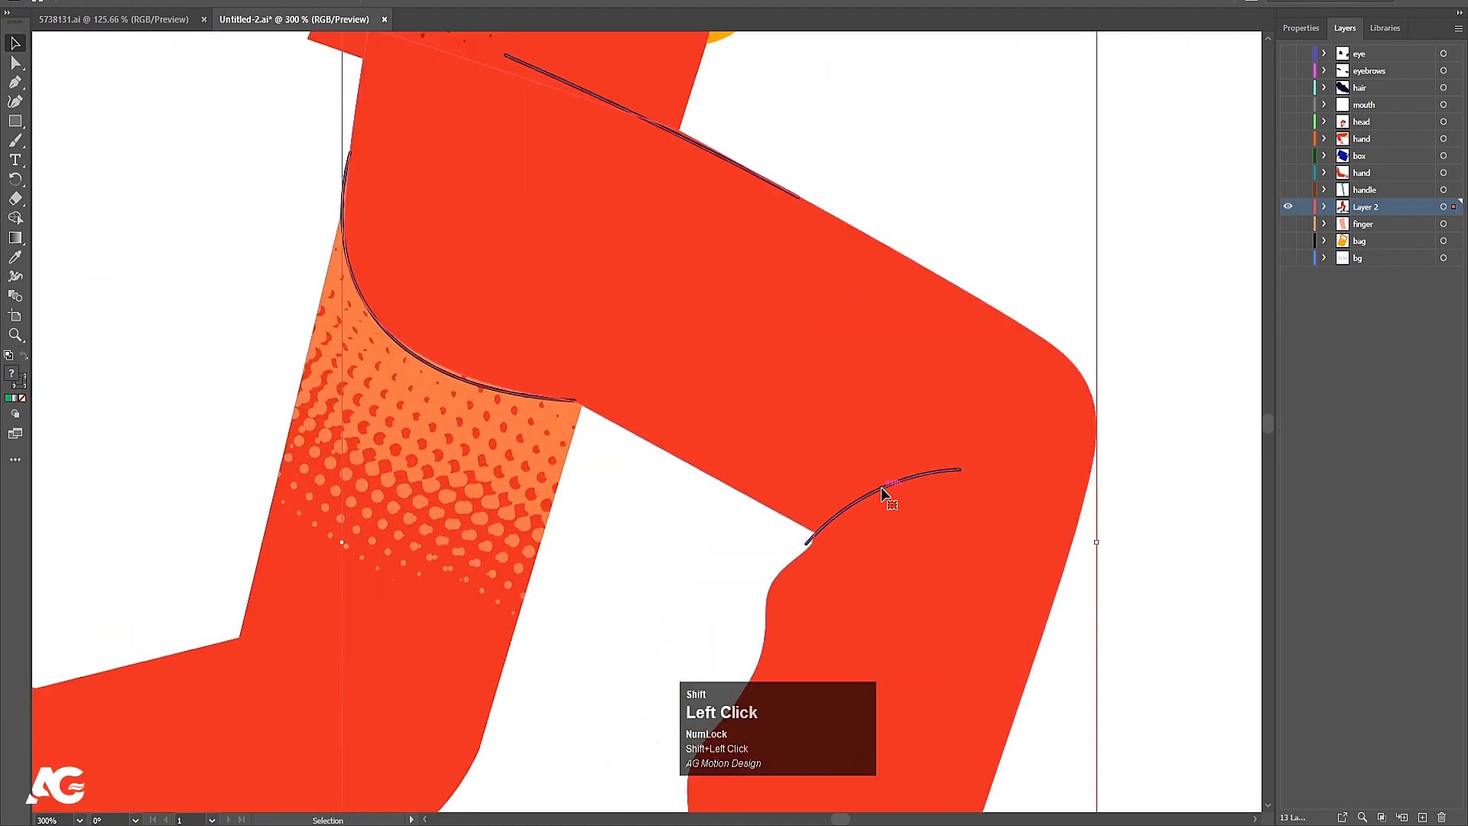
pyautogui.scroll(-5, 881, 488)
pyautogui.hotkey('ctrl', 'x')
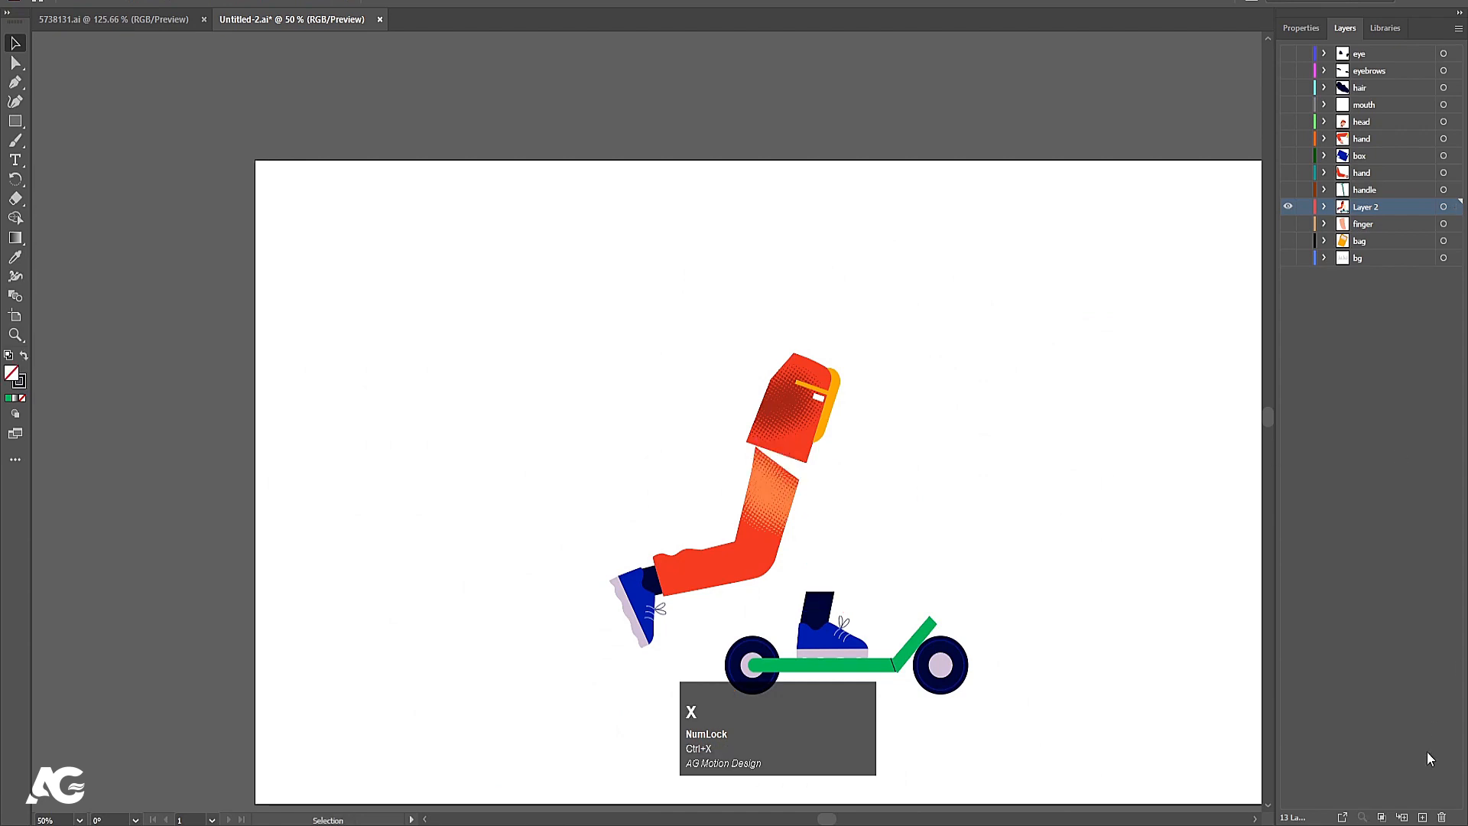
pyautogui.keyDown('ctrl'); pyautogui.click(1425, 817); pyautogui.keyUp('ctrl')
pyautogui.hotkey('ctrl', 'f')
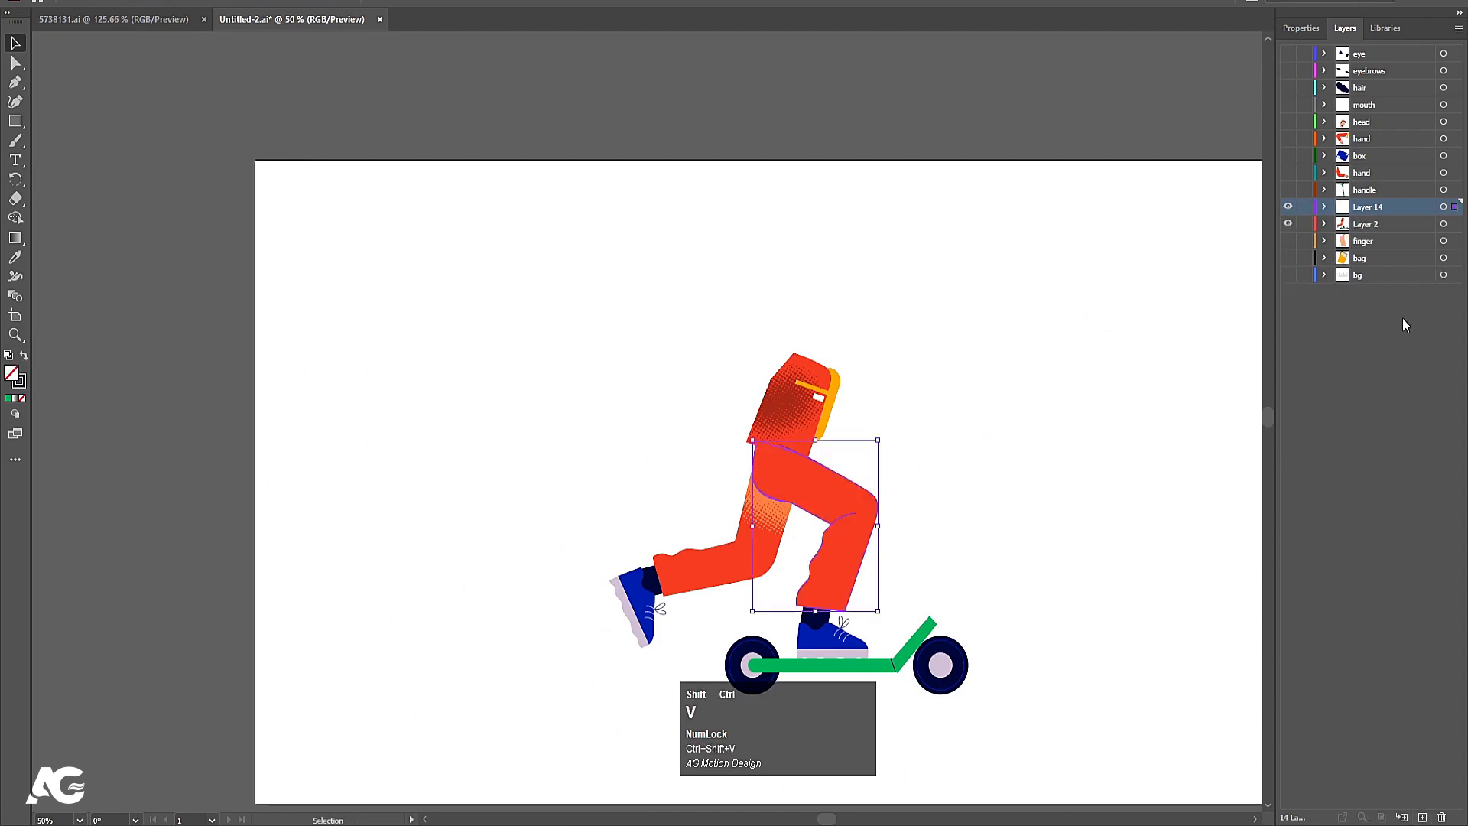
# - Rename the layer holding the front trouser leg as leg
pyautogui.doubleClick(1365, 206)
pyautogui.write('g')
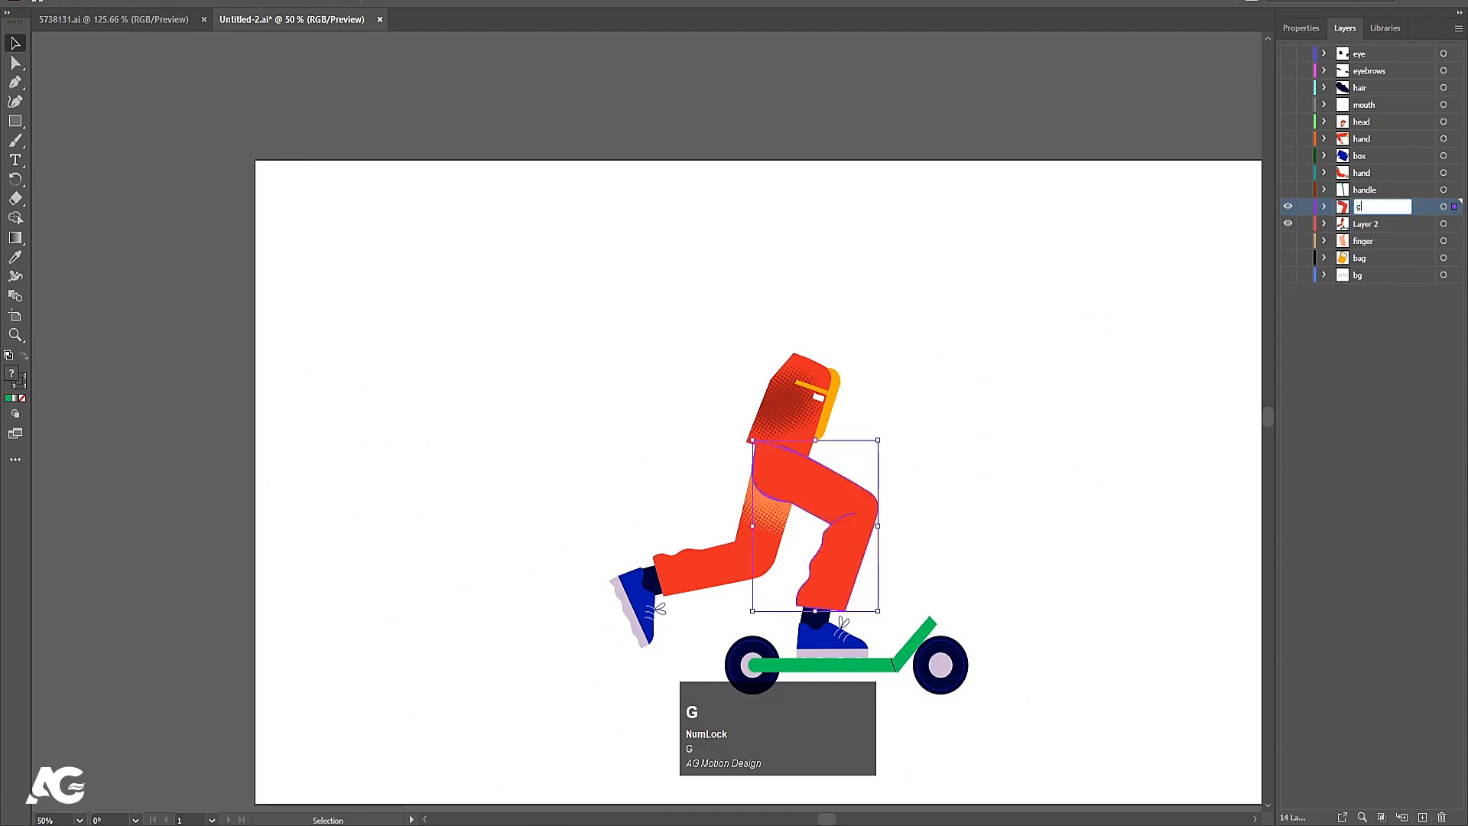
pyautogui.write('eg')
pyautogui.press('Return')
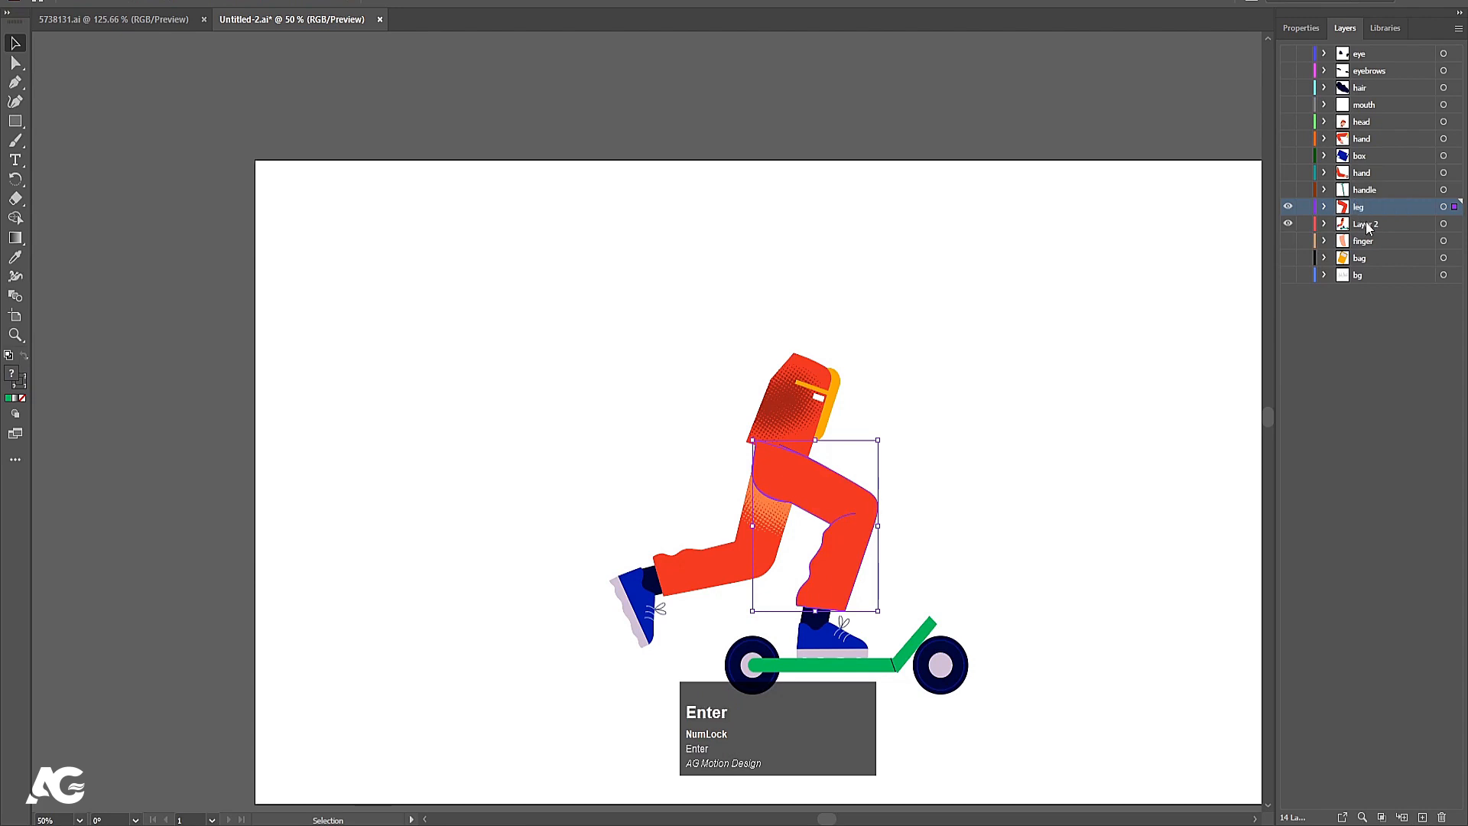
# - Move the front shoe standing on the scooter deck onto a new layer between leg and Layer 2, keeping it in place
pyautogui.scroll(1, 793, 636)
pyautogui.keyDown('alt'); pyautogui.click(823, 625); pyautogui.keyUp('alt')
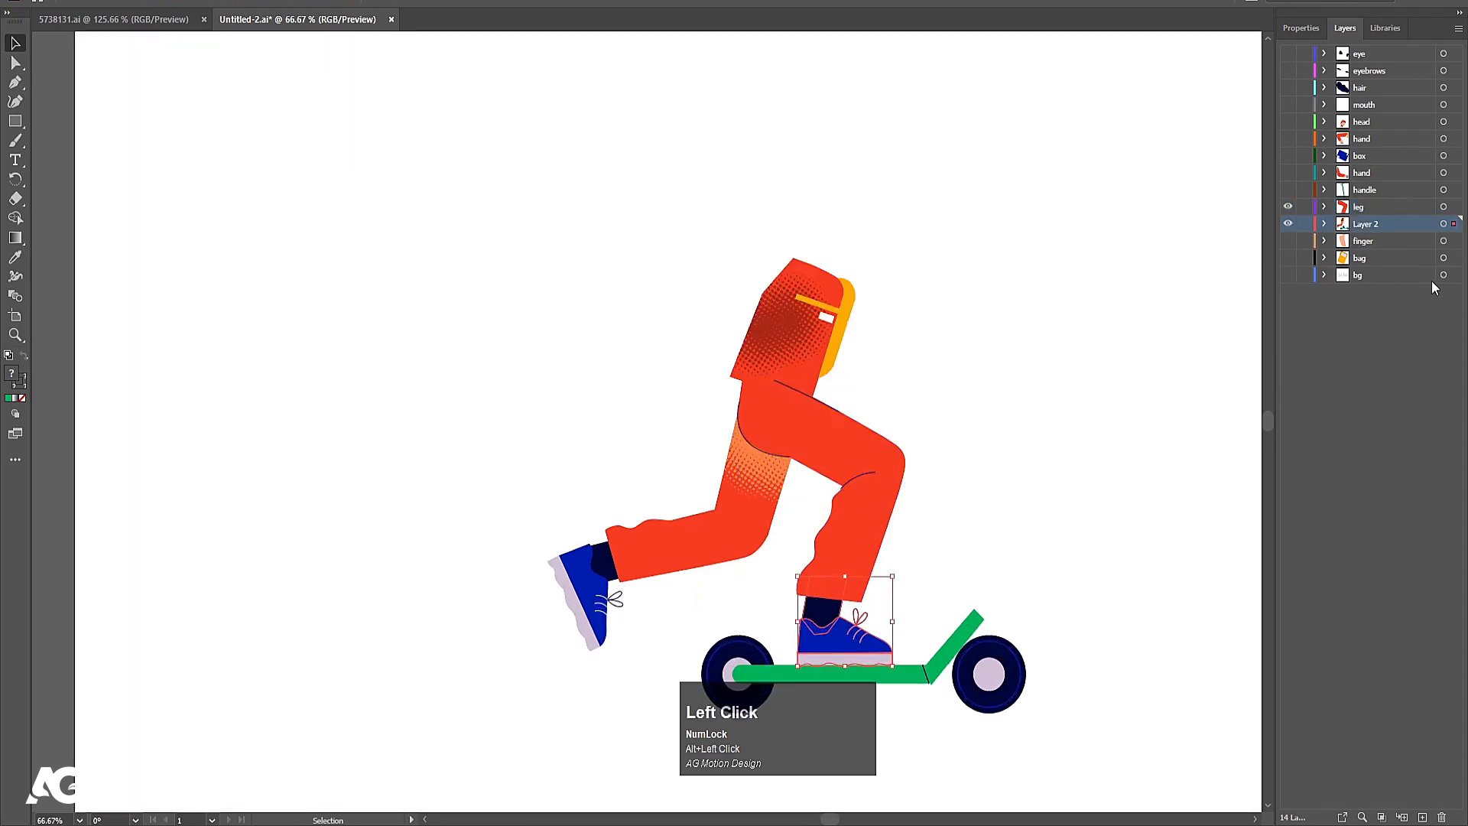
pyautogui.hotkey('ctrl', 'x')
pyautogui.click(1423, 817)
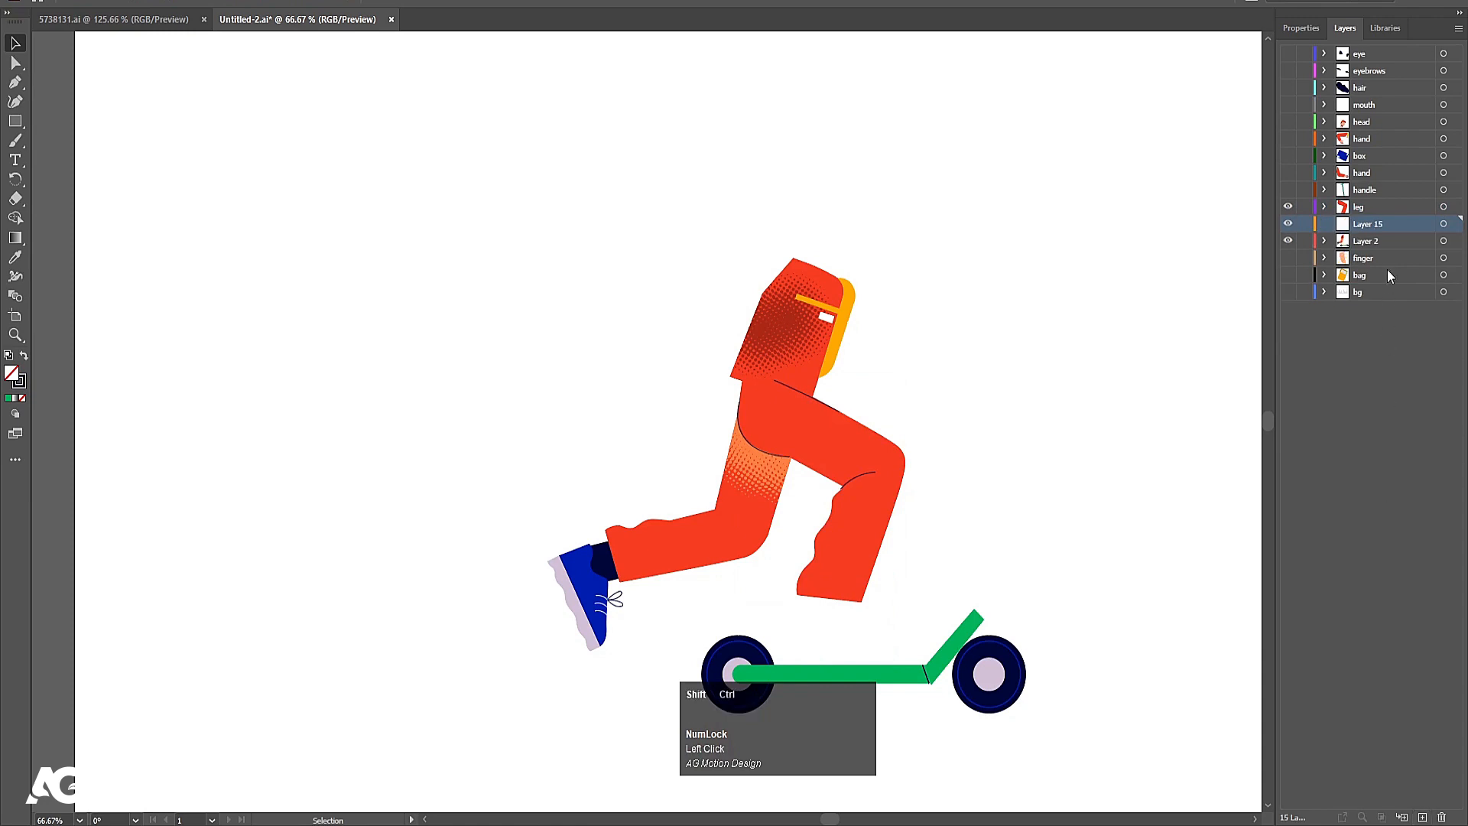
pyautogui.hotkey('ctrl', 'shift', 'v')
# - Rename the layer holding the front shoe as foot, and hide both the foot and leg layers
pyautogui.doubleClick(1367, 224)
pyautogui.write('foot')
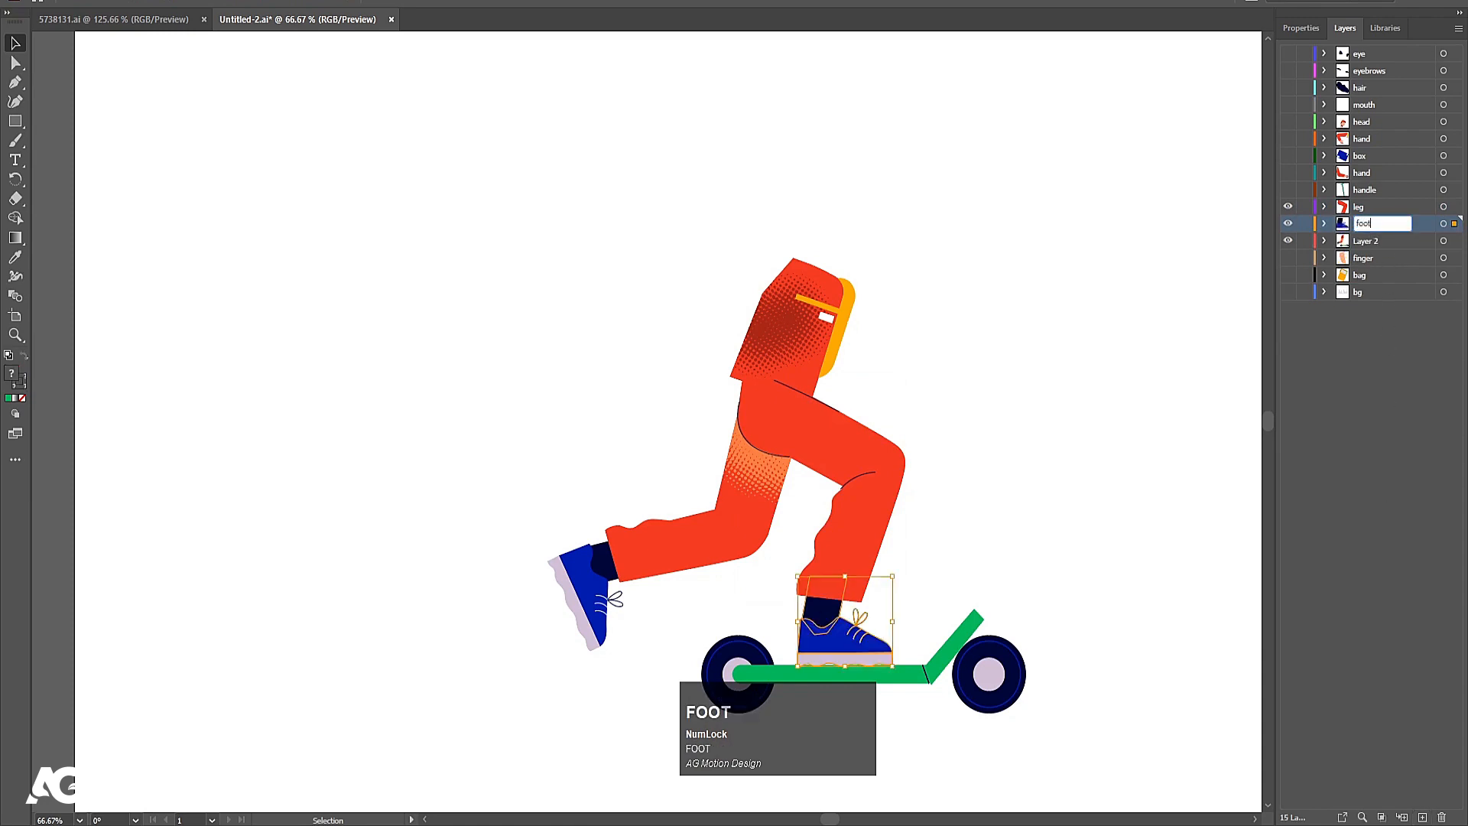
pyautogui.press('Return')
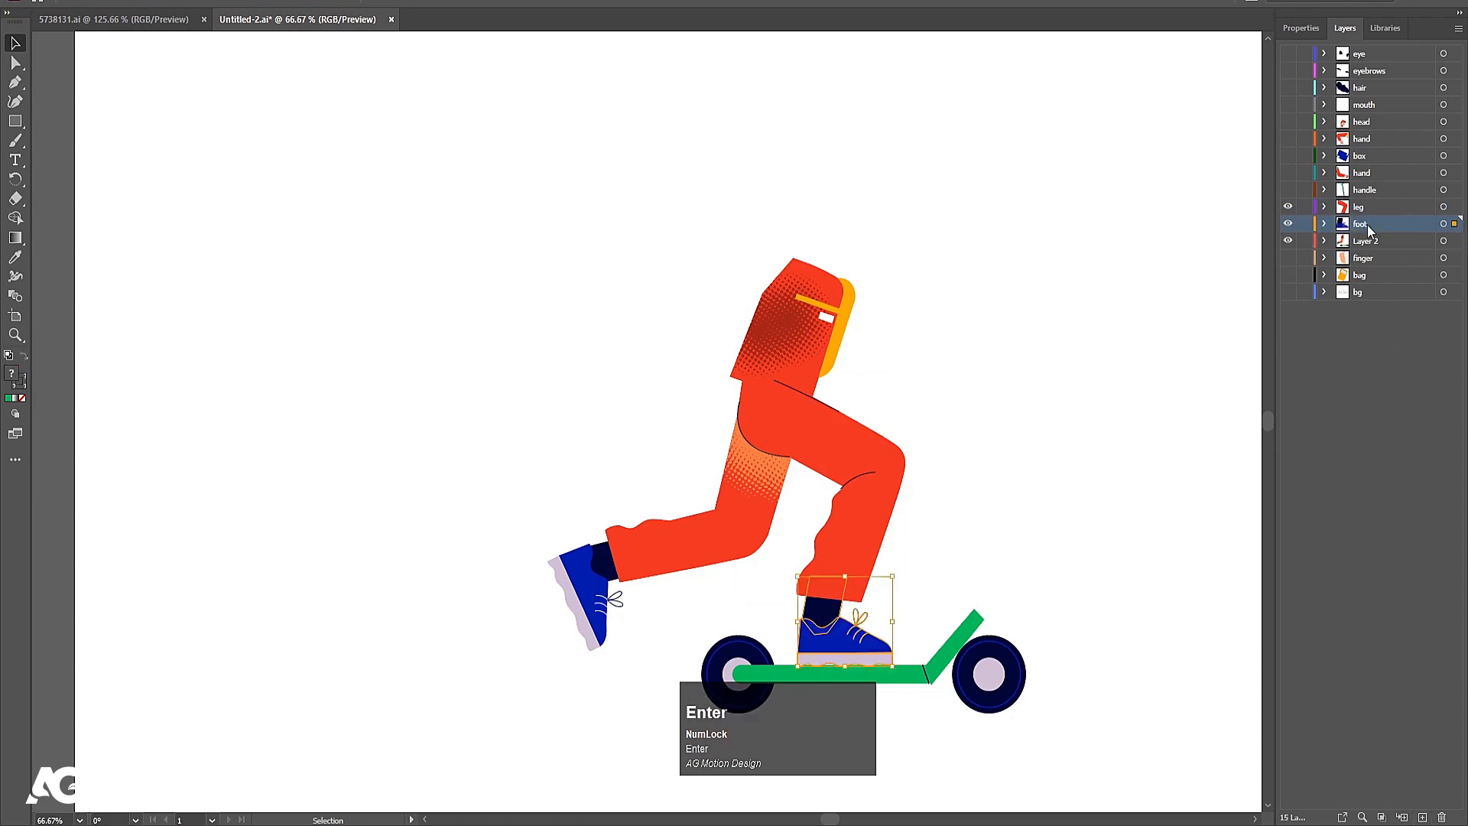
pyautogui.click(1289, 223)
pyautogui.click(1289, 207)
# - Move the rear trouser leg onto a new layer directly above Layer 2, keeping it in place
pyautogui.click(733, 452)
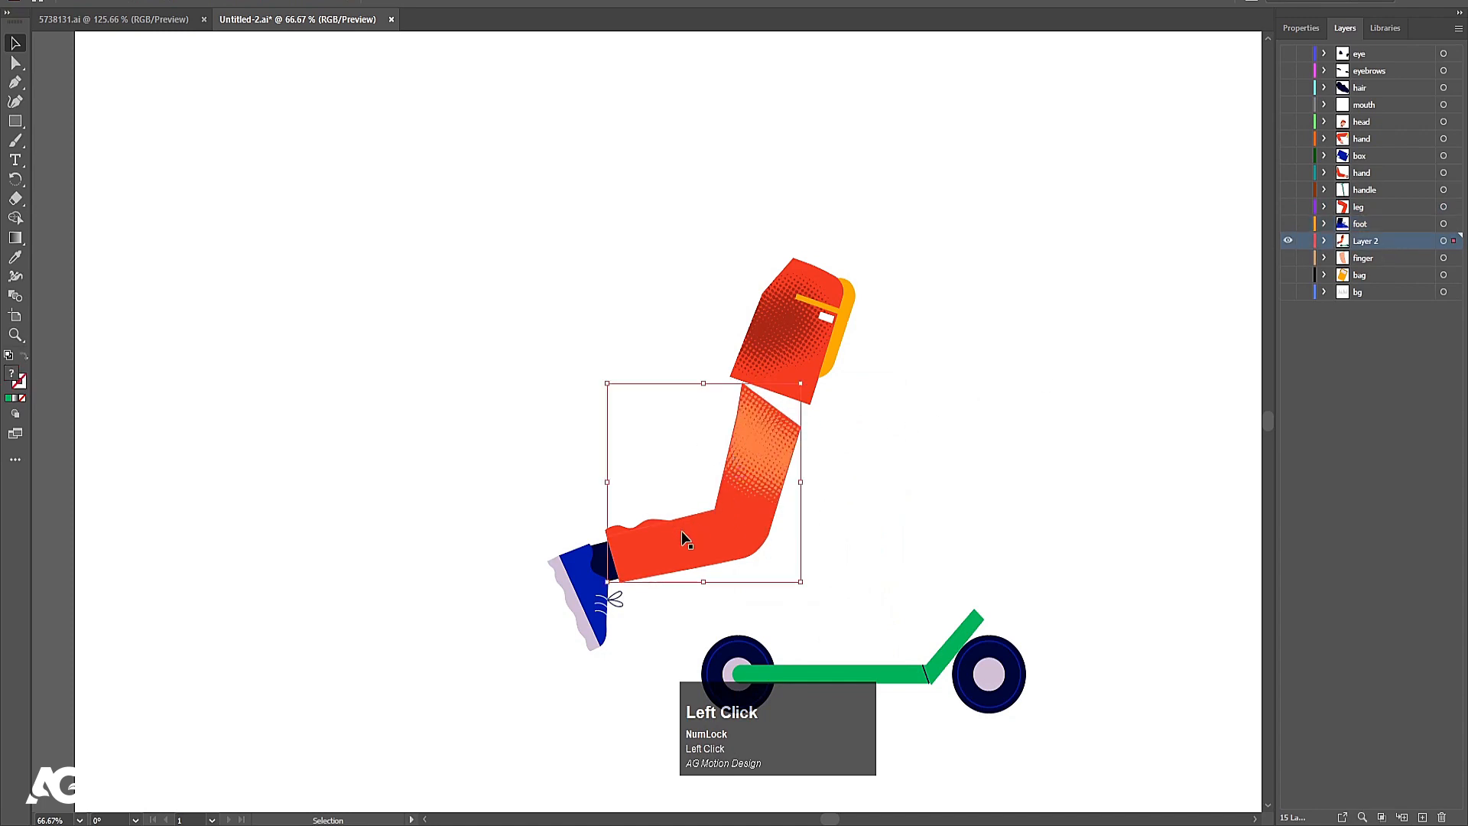
pyautogui.hotkey('ctrl', 'x')
pyautogui.hotkey('ctrl', 'z')
pyautogui.click(827, 539)
pyautogui.click(691, 447)
pyautogui.hotkey('ctrl', 'x')
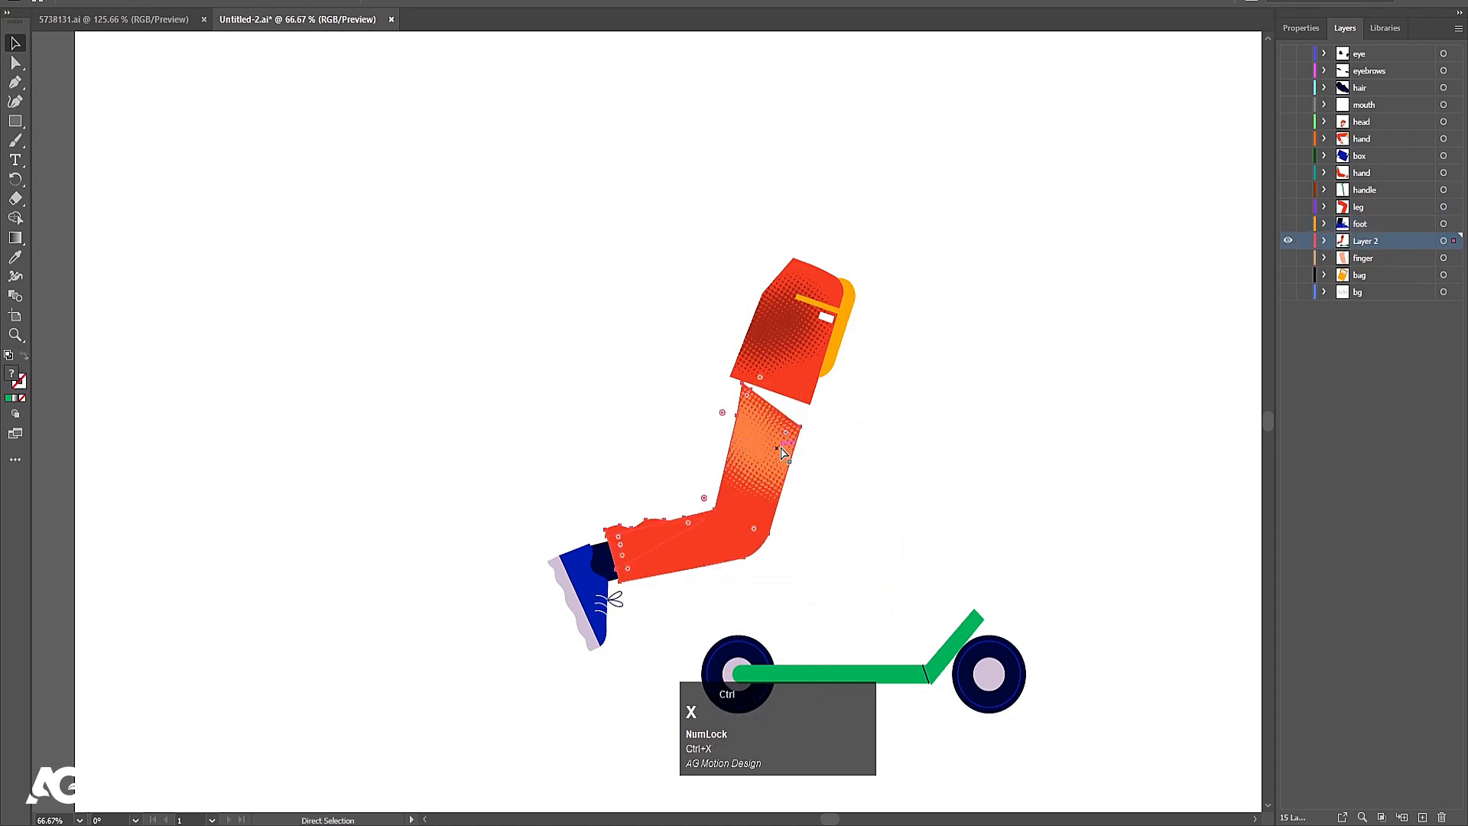
pyautogui.keyDown('ctrl'); pyautogui.click(1422, 817); pyautogui.keyUp('ctrl')
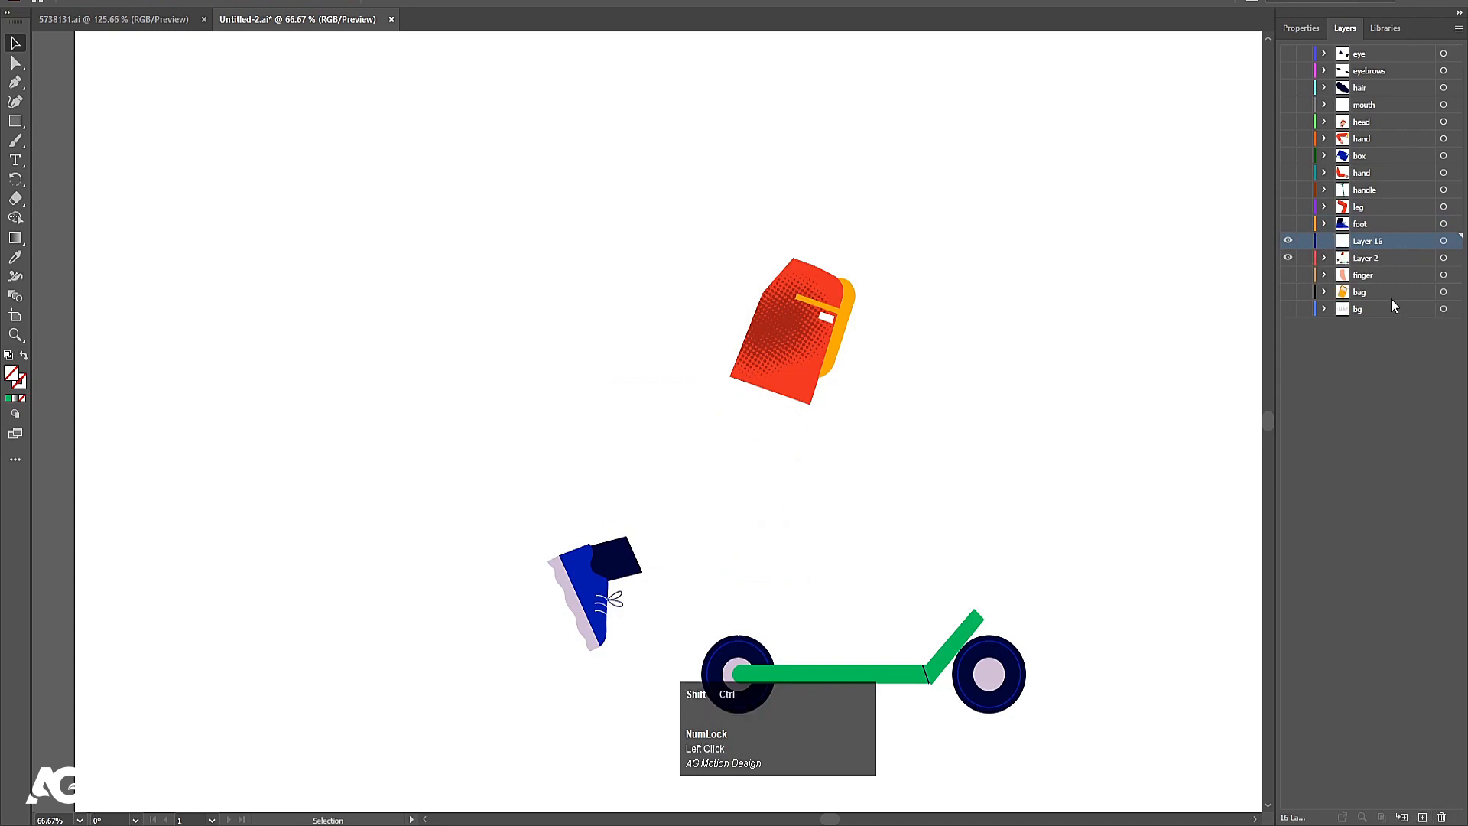
pyautogui.hotkey('ctrl', 'shift', 'v')
# - Rename the layer holding the rear trouser leg as foot and hide it
pyautogui.click(1362, 243)
pyautogui.write('g')
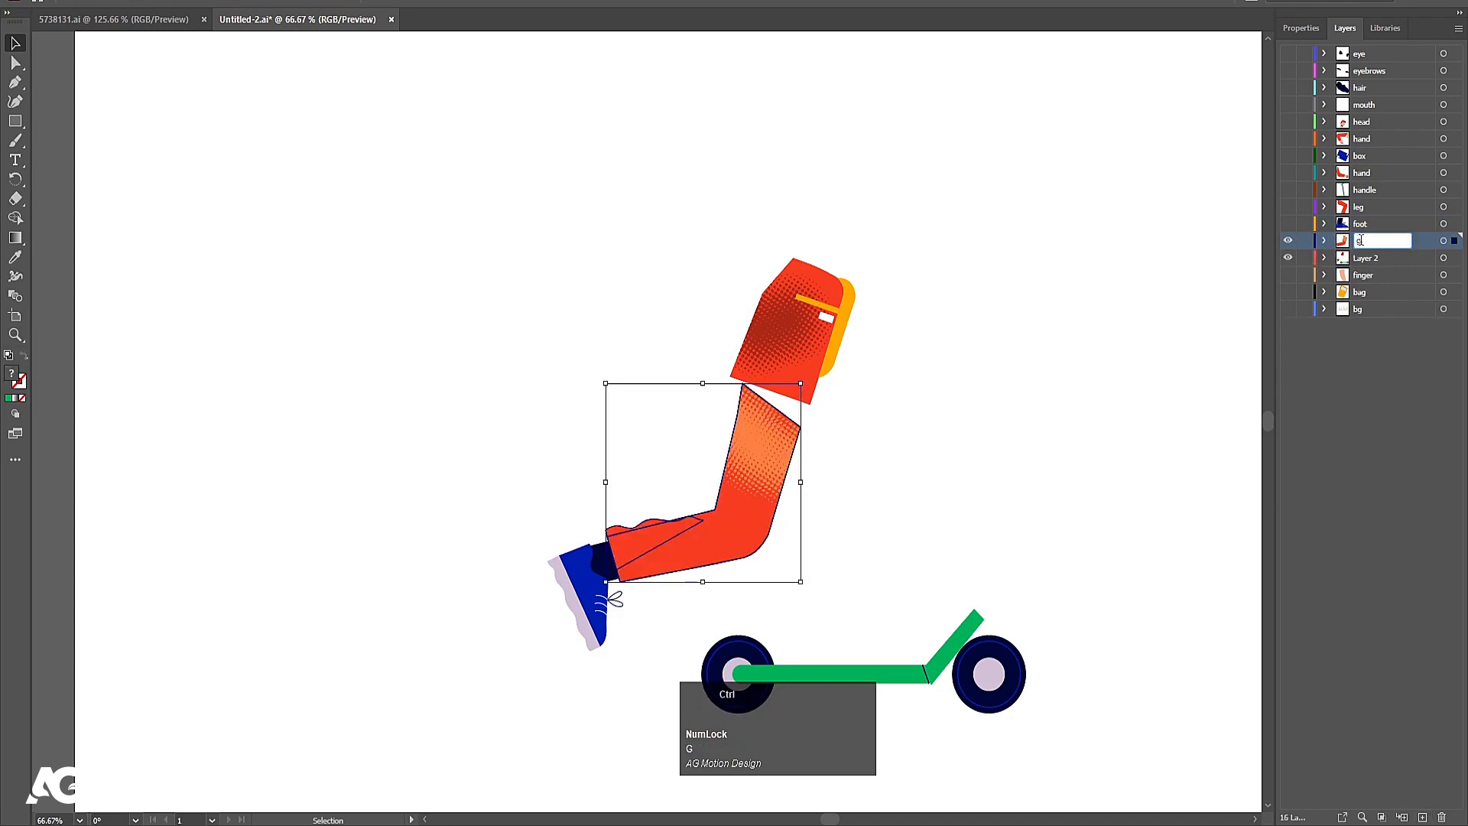
pyautogui.press('BackSpace')
pyautogui.write('foot')
pyautogui.press('Return')
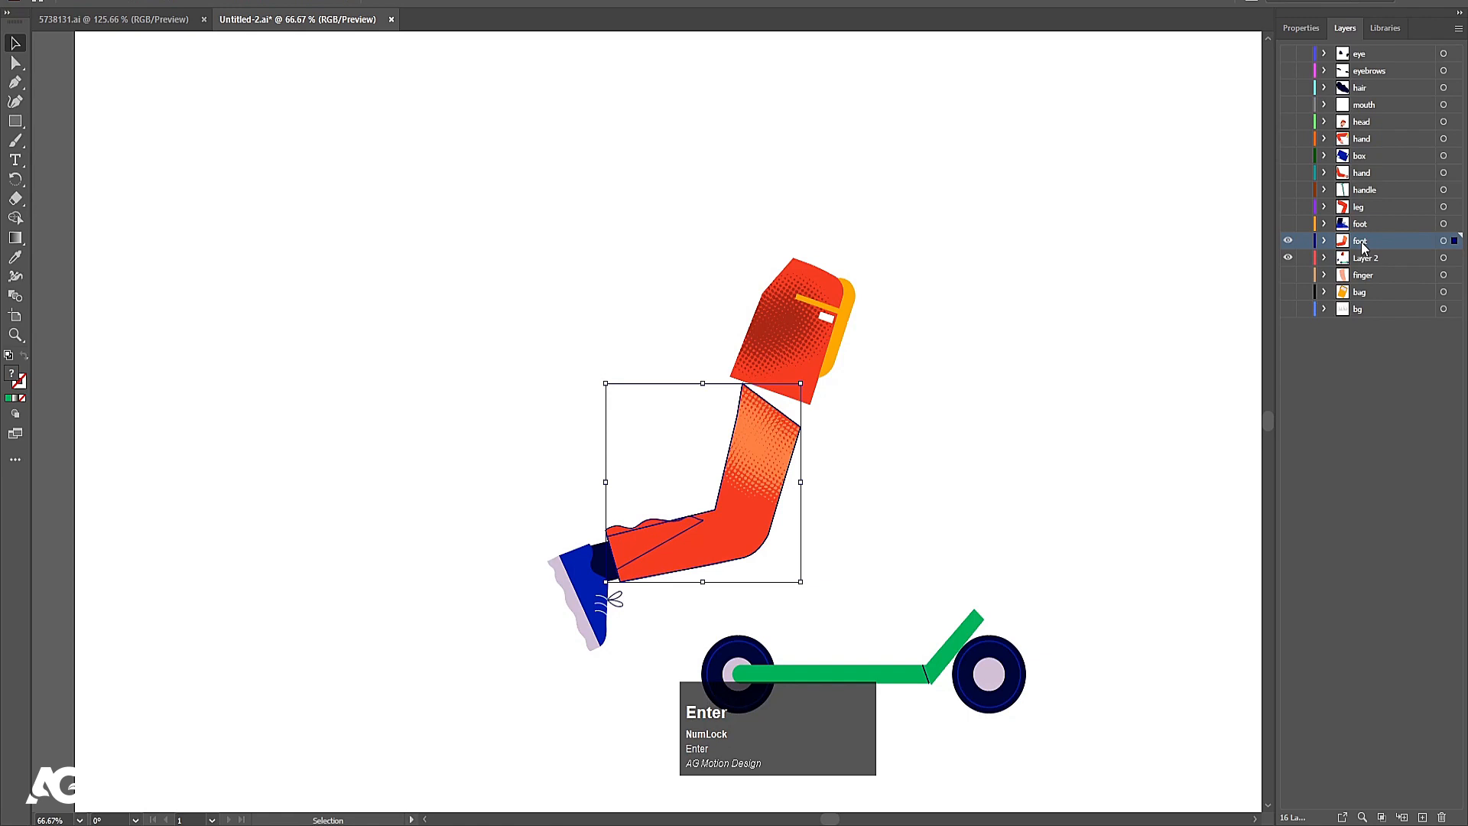
pyautogui.click(1288, 242)
# - Move the rear shoe onto a new layer directly above Layer 2, keeping it in place
pyautogui.click(616, 618)
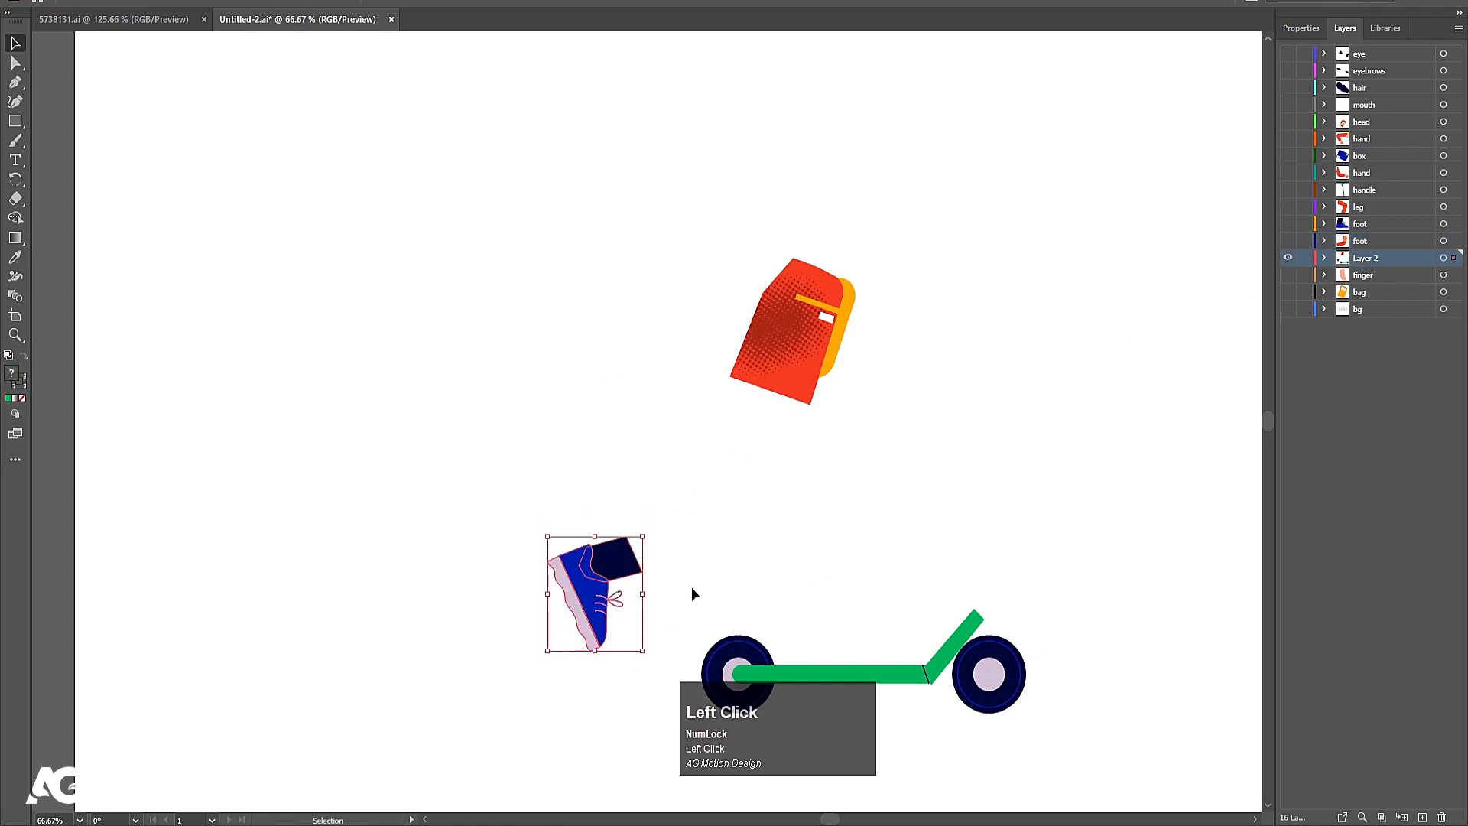
pyautogui.hotkey('ctrl', 'x')
pyautogui.click(1423, 818)
pyautogui.hotkey('ctrl', 'v')
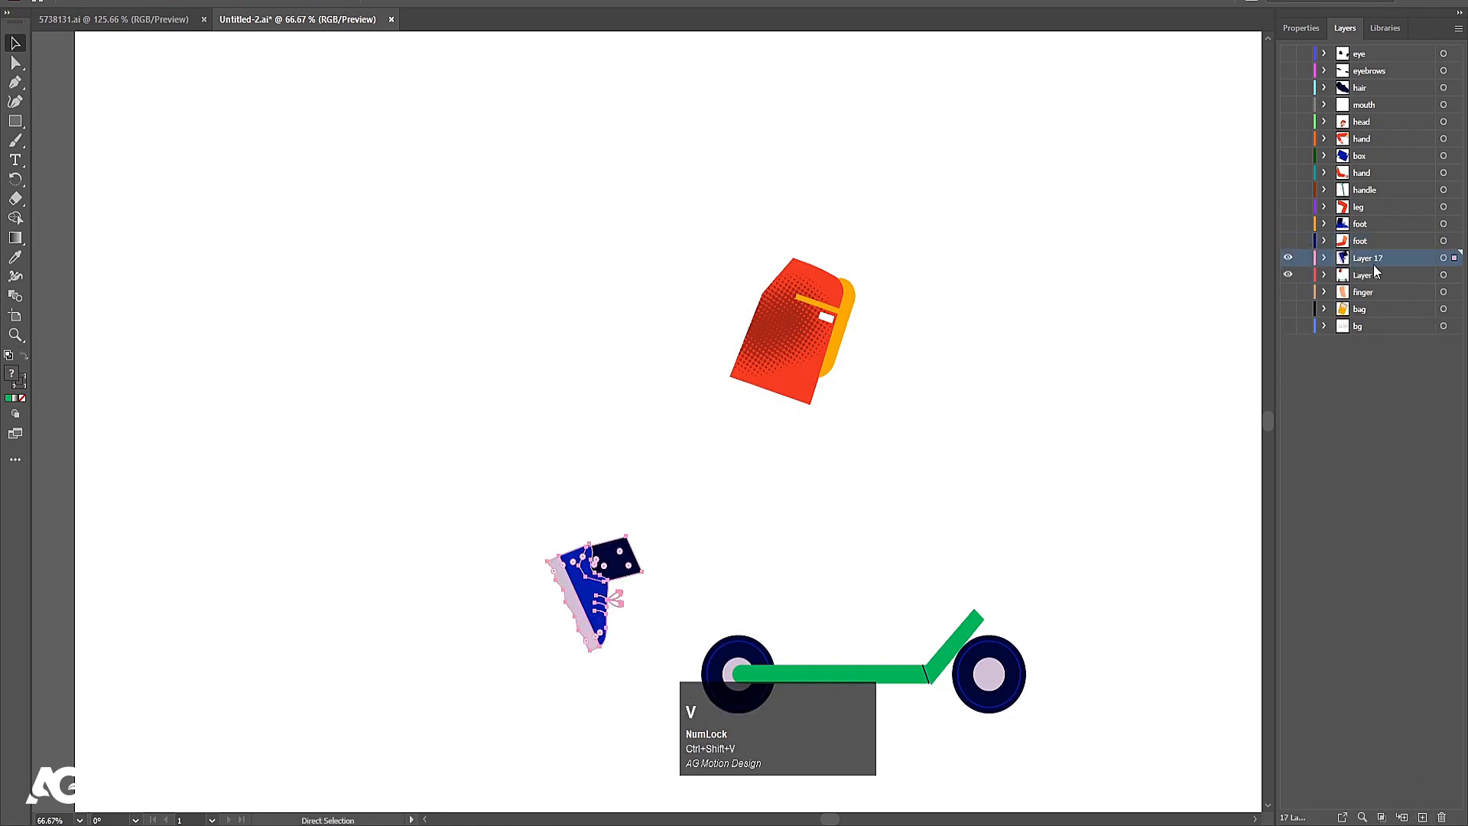
# - Rename the layer holding the rear shoe as foot
pyautogui.doubleClick(1369, 258)
pyautogui.write('foot')
pyautogui.press('Return')
# - Rename the layer holding the rear trouser leg as leg, and hide it together with the rear shoe's layer
pyautogui.click(1288, 240)
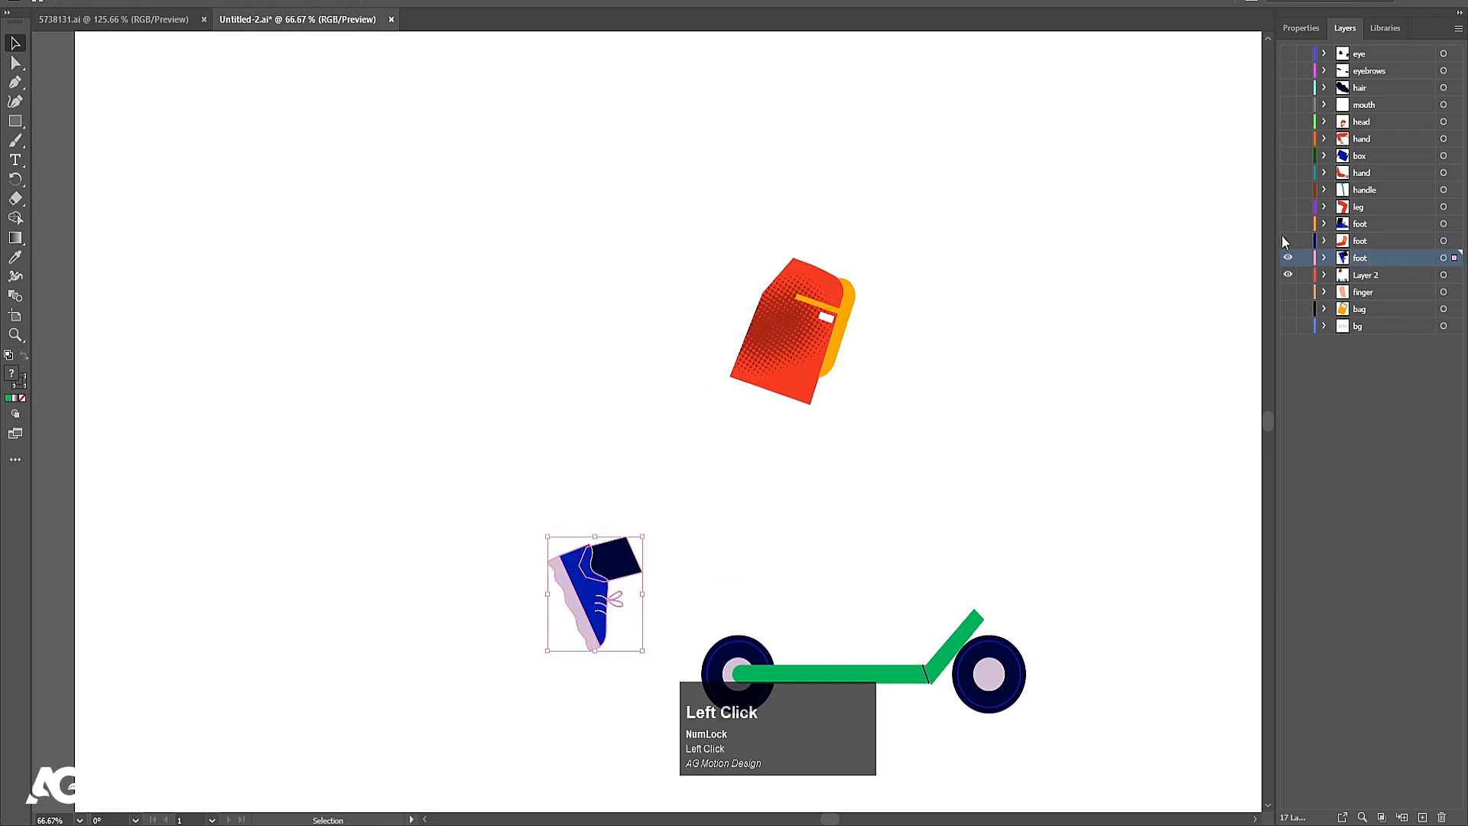
pyautogui.doubleClick(1359, 240)
pyautogui.write('leg')
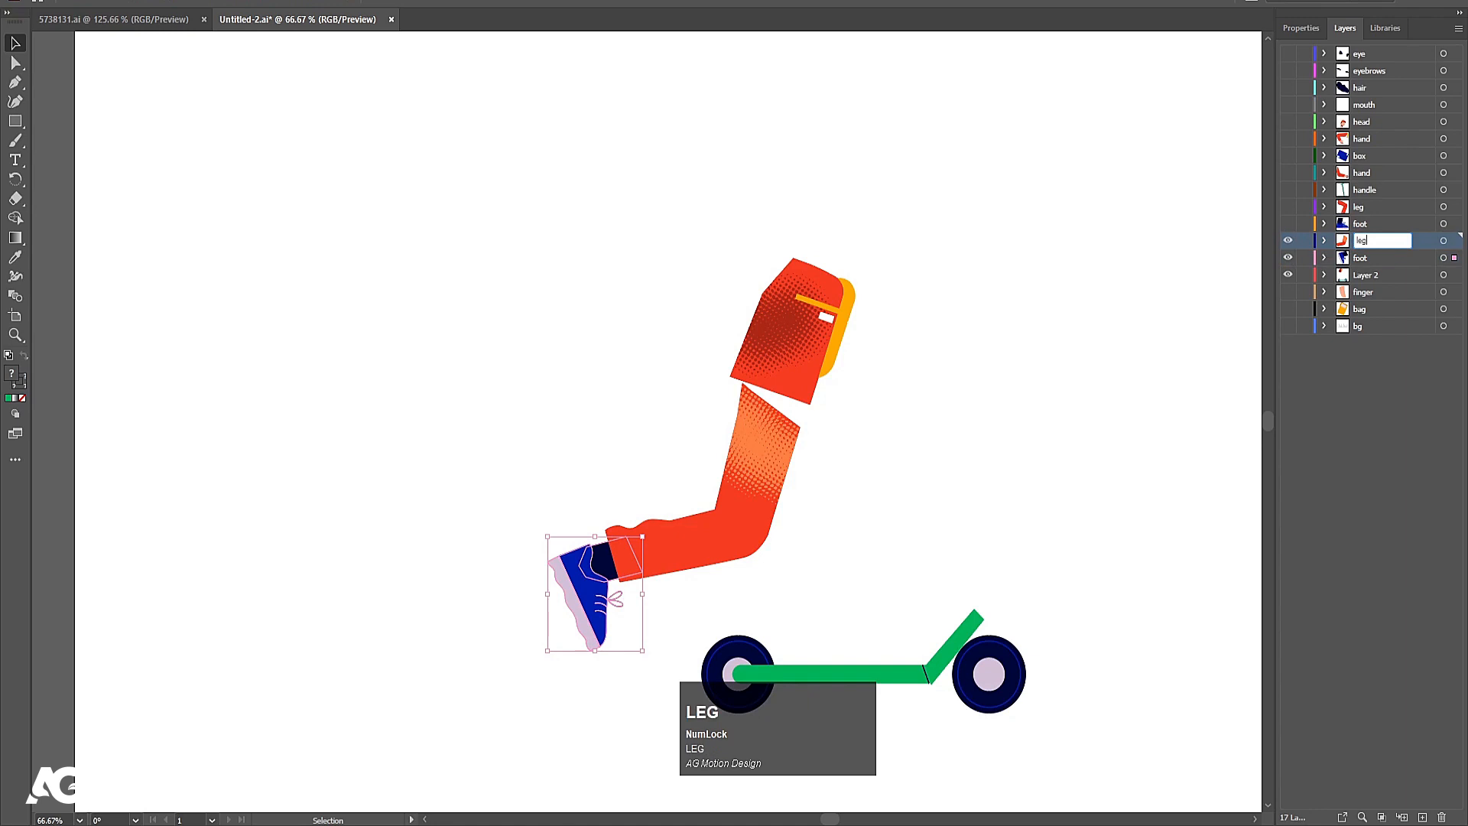
pyautogui.press('Return')
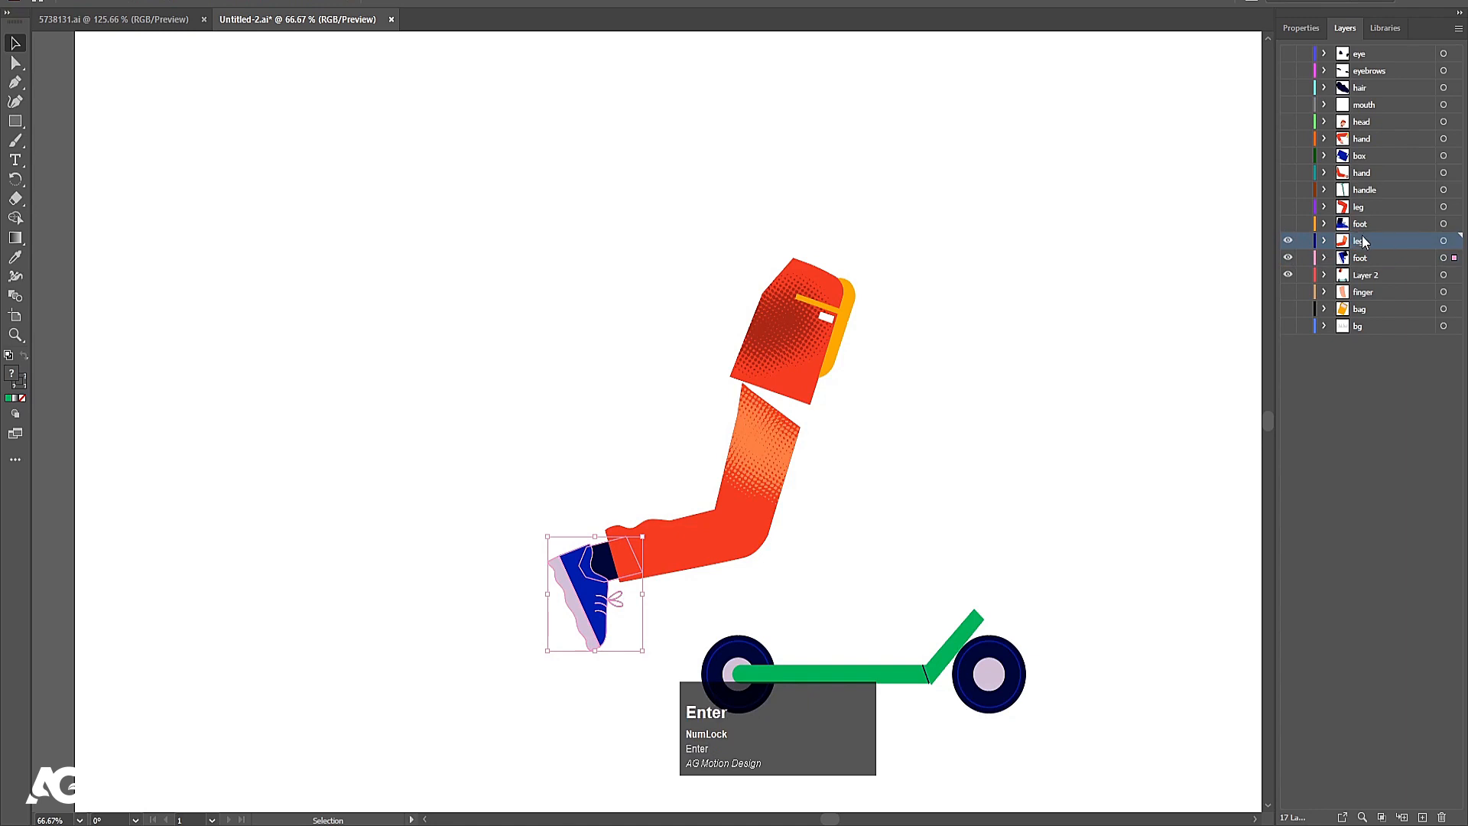
pyautogui.click(1287, 240)
pyautogui.click(1288, 258)
# - Move the red torso with its yellow details onto a new layer directly above Layer 2, keeping it in place
pyautogui.scroll(-1, 1075, 432)
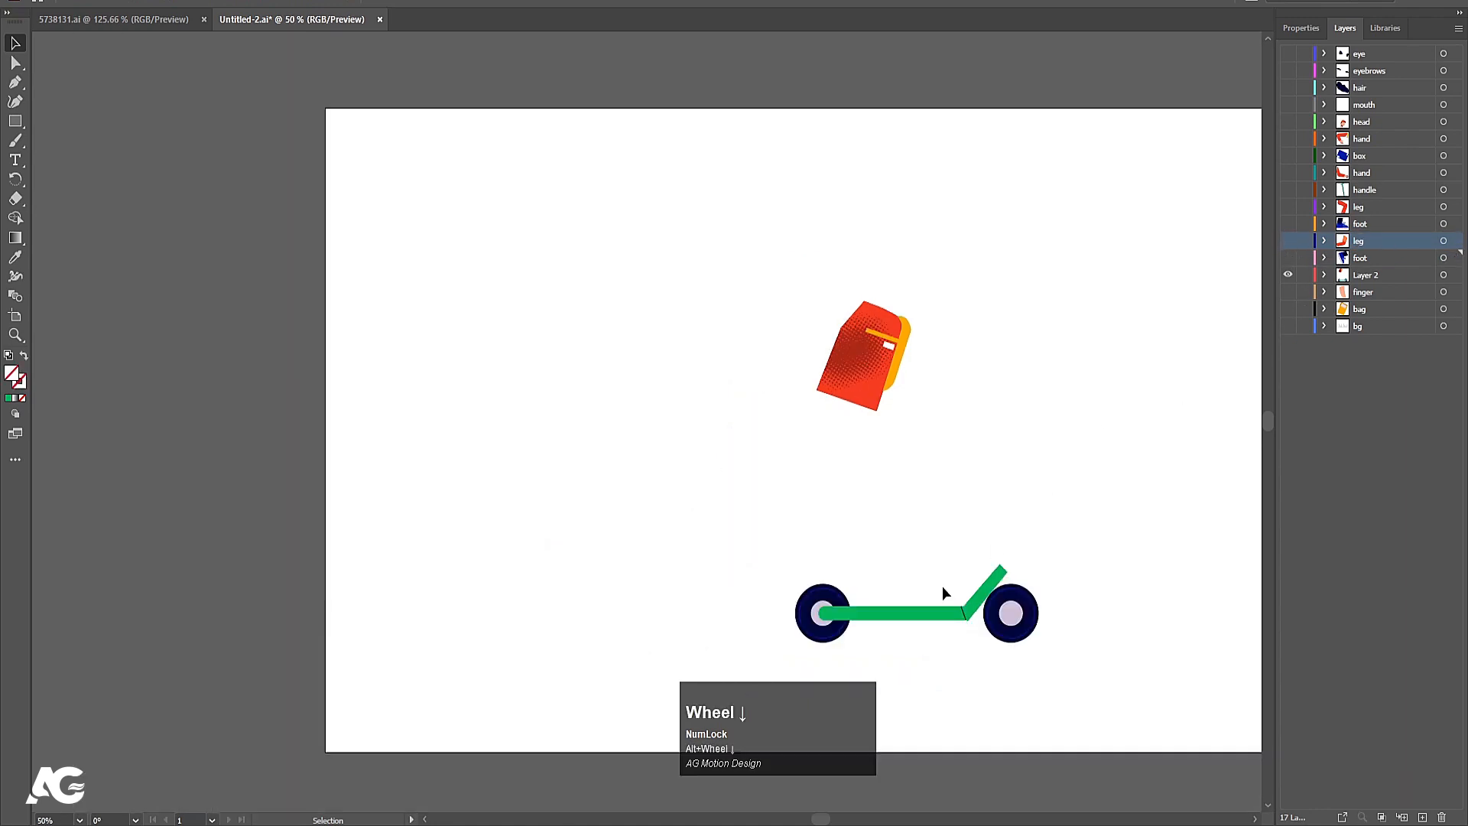
pyautogui.click(857, 343)
pyautogui.click(841, 326)
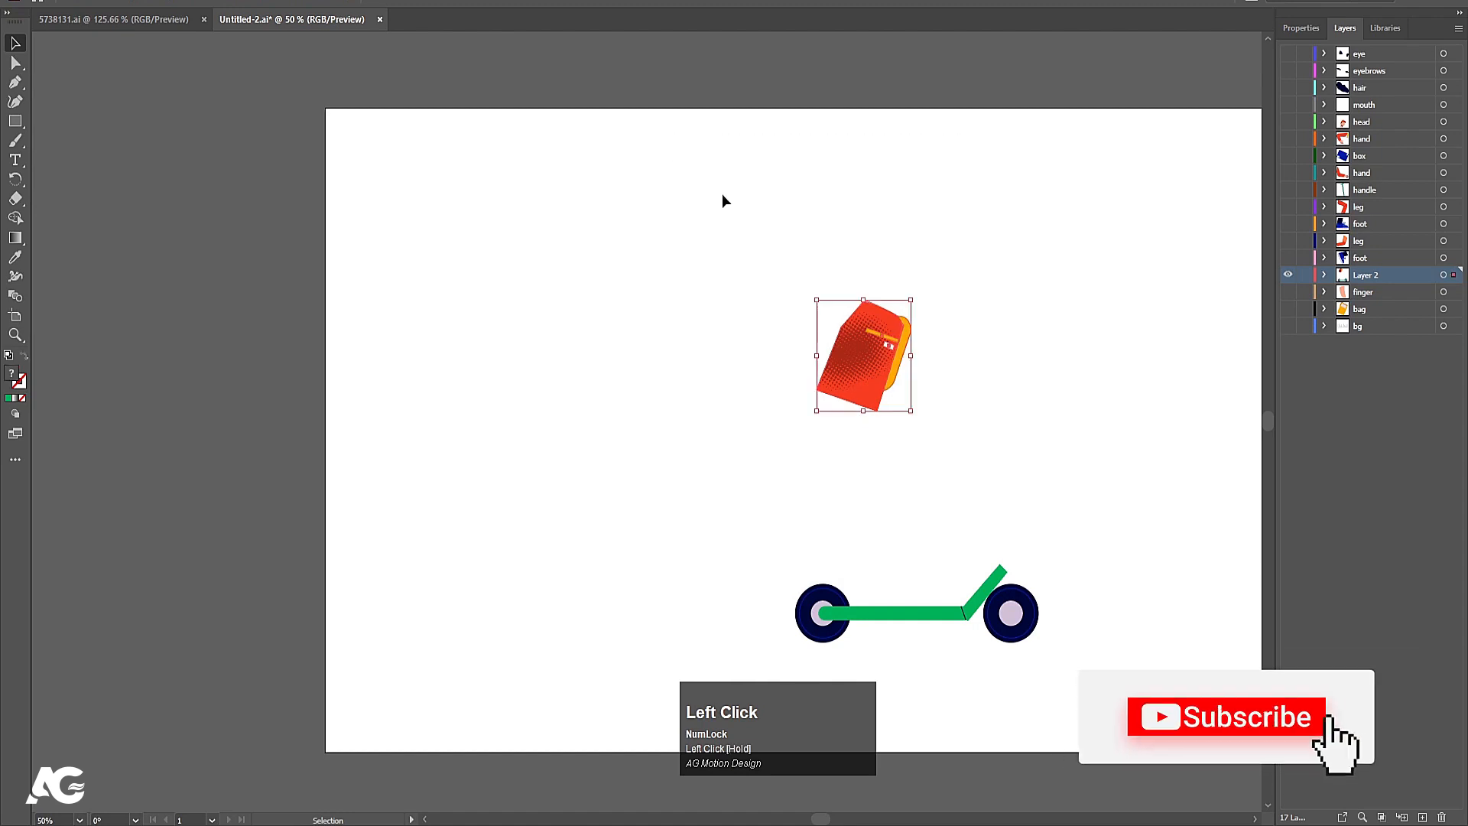
pyautogui.hotkey('ctrl', 'x')
pyautogui.click(1421, 819)
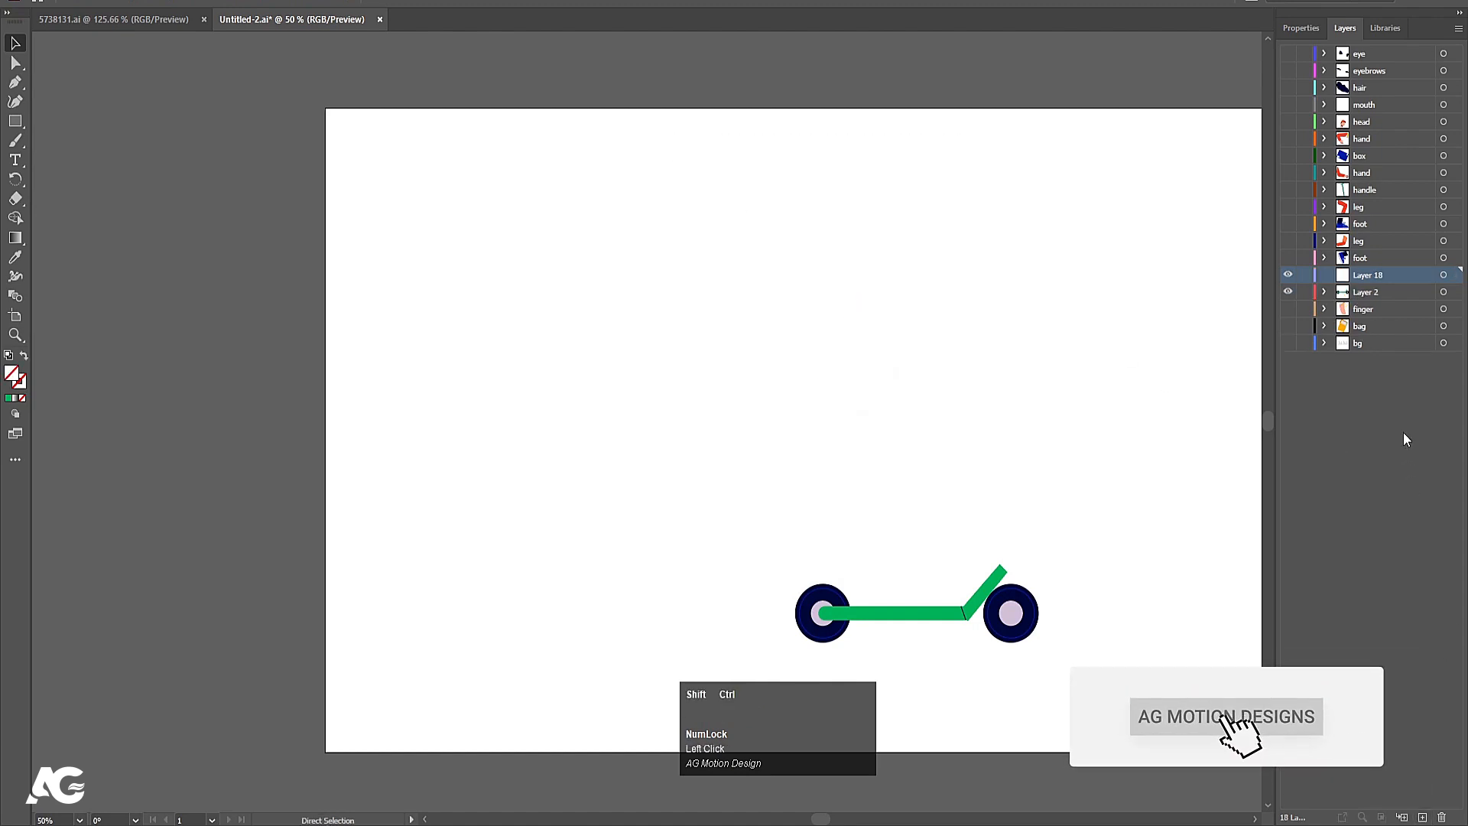
pyautogui.hotkey('ctrl', 'f')
# - Rename Layer 18 with the red torso as chest and hide it
pyautogui.doubleClick(1368, 280)
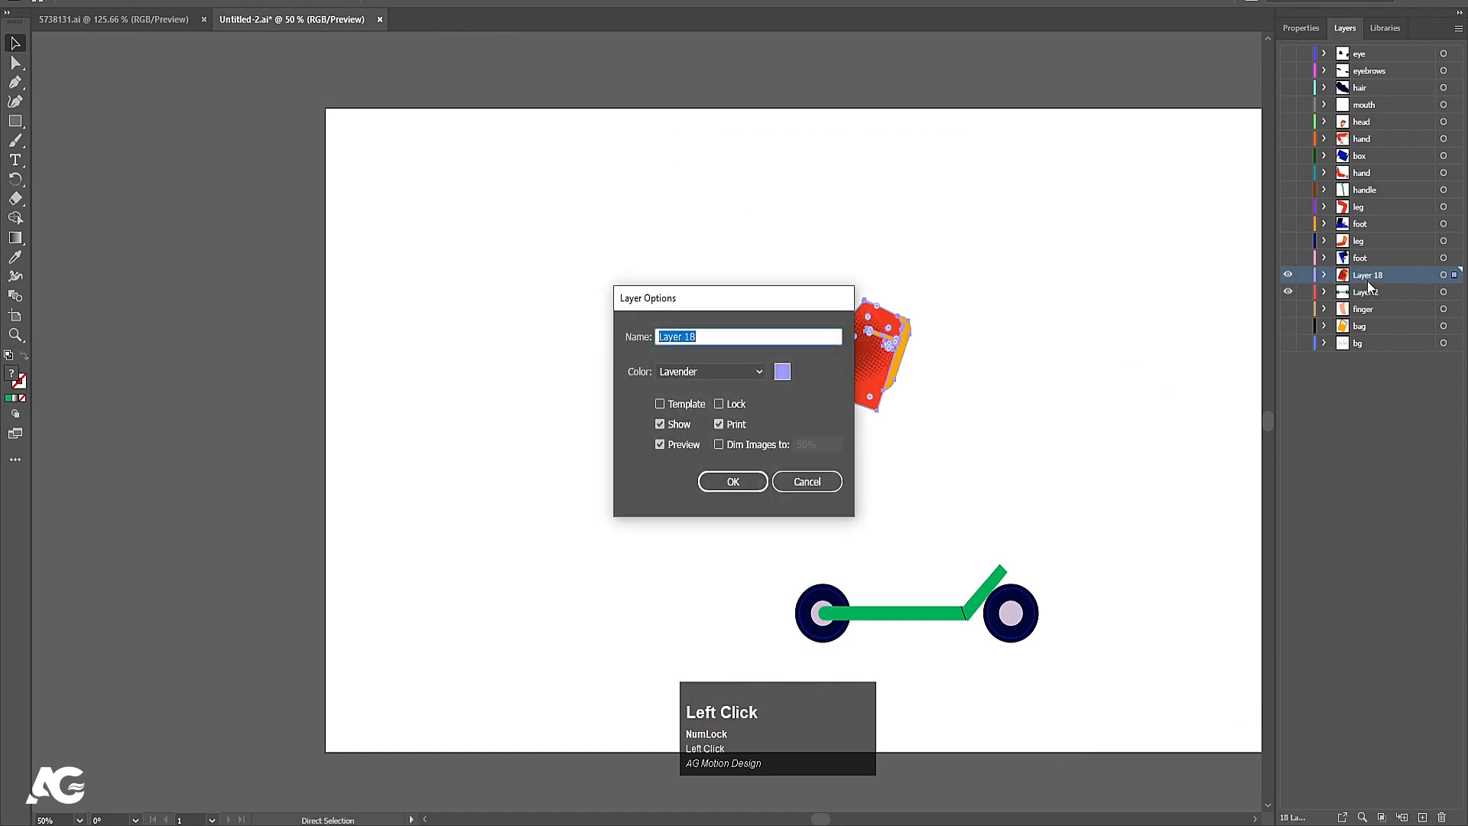
pyautogui.write('chest')
pyautogui.press('Return')
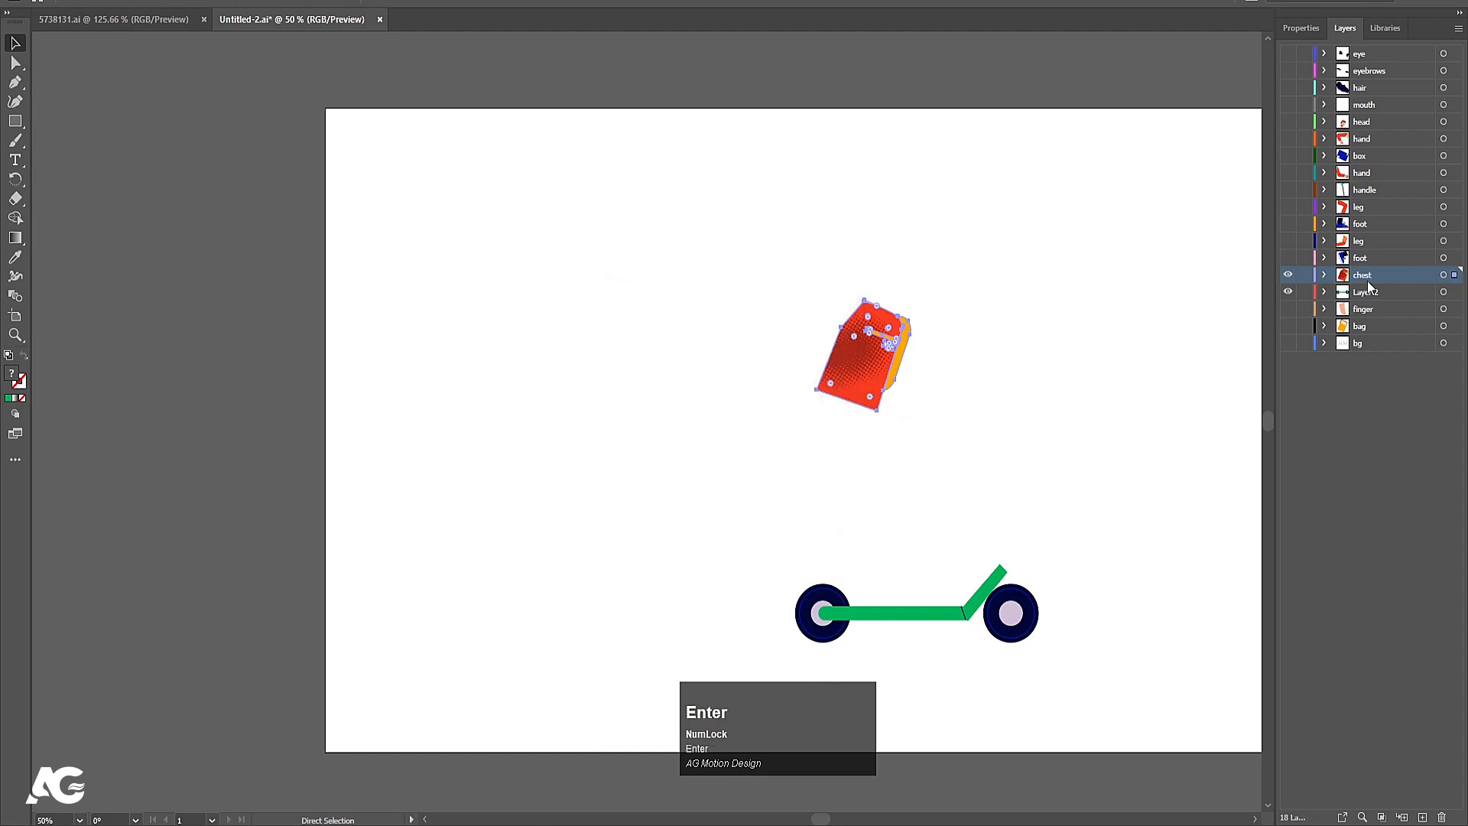
pyautogui.click(1289, 274)
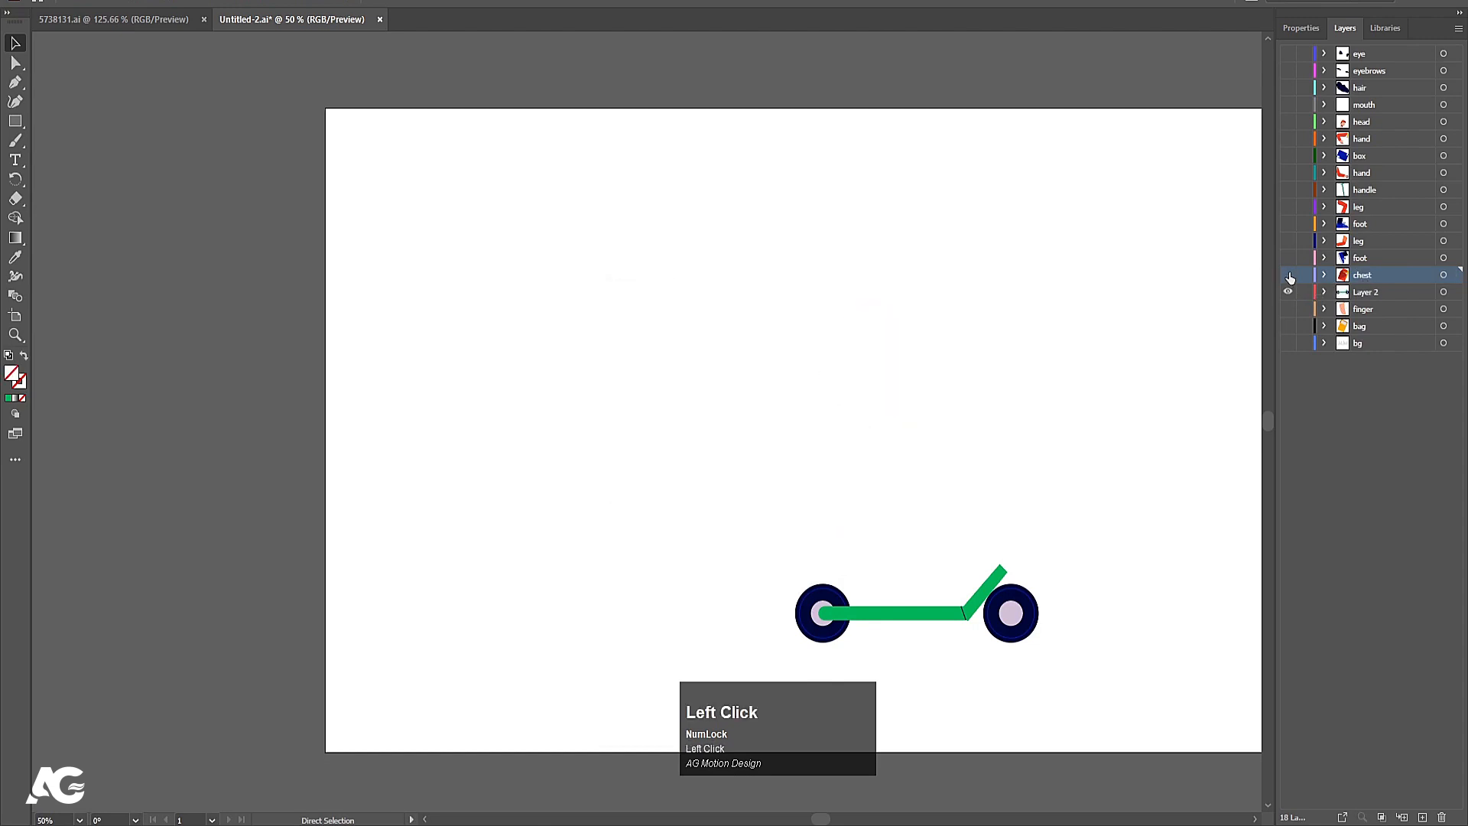
# - Rename Layer 2 with the scooter base as wheel, and show every hidden layer except bg
pyautogui.doubleClick(1366, 292)
pyautogui.write('wheel')
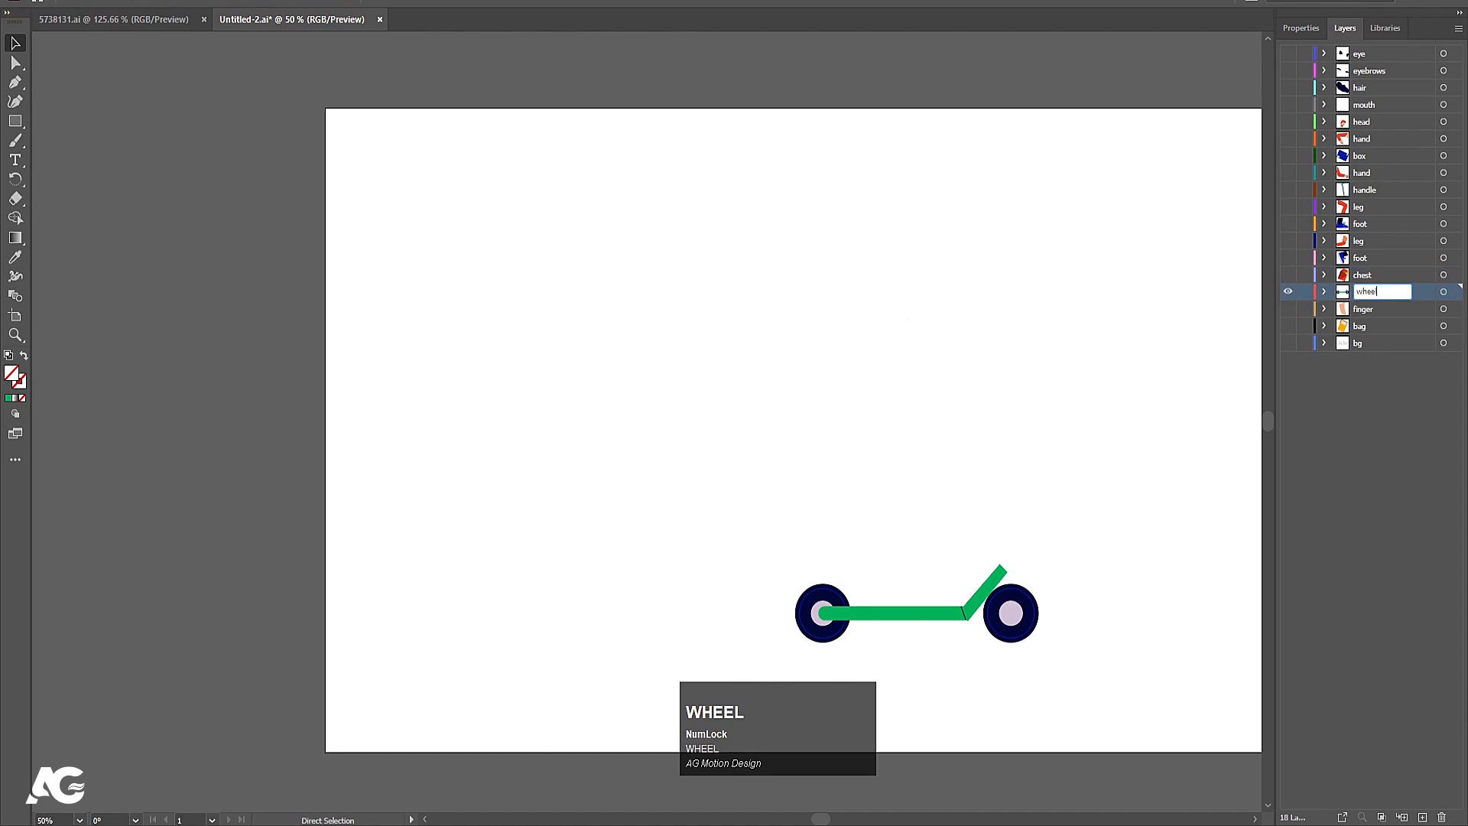
pyautogui.press('Return')
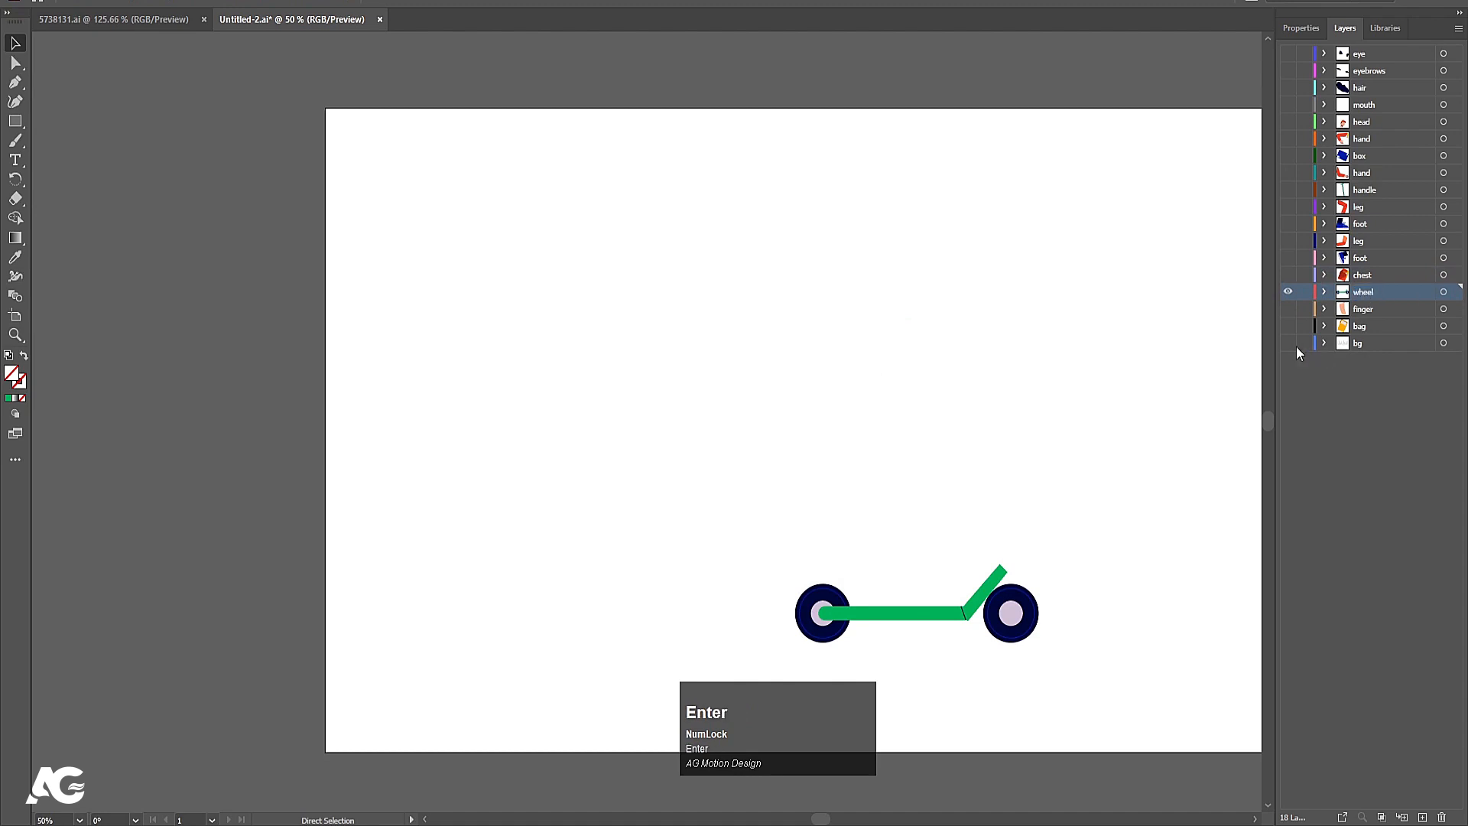
pyautogui.moveTo(1289, 325); pyautogui.dragTo(1289, 53)
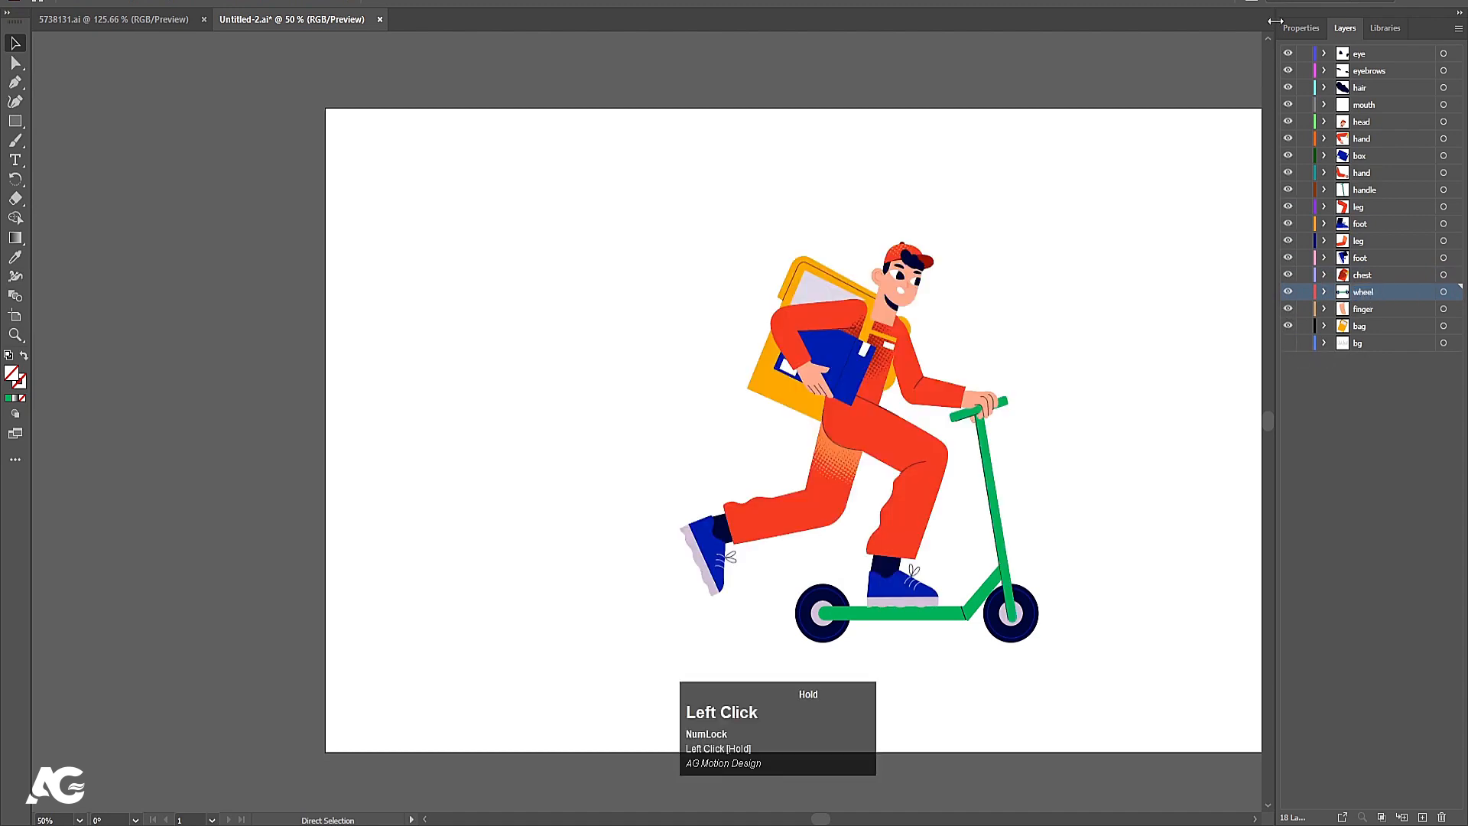
# - Move the eye, eyebrows, hair, mouth and head layers between chest and wheel so the neck sits behind the torso
pyautogui.click(897, 278)
pyautogui.scroll(3, 774, 353)
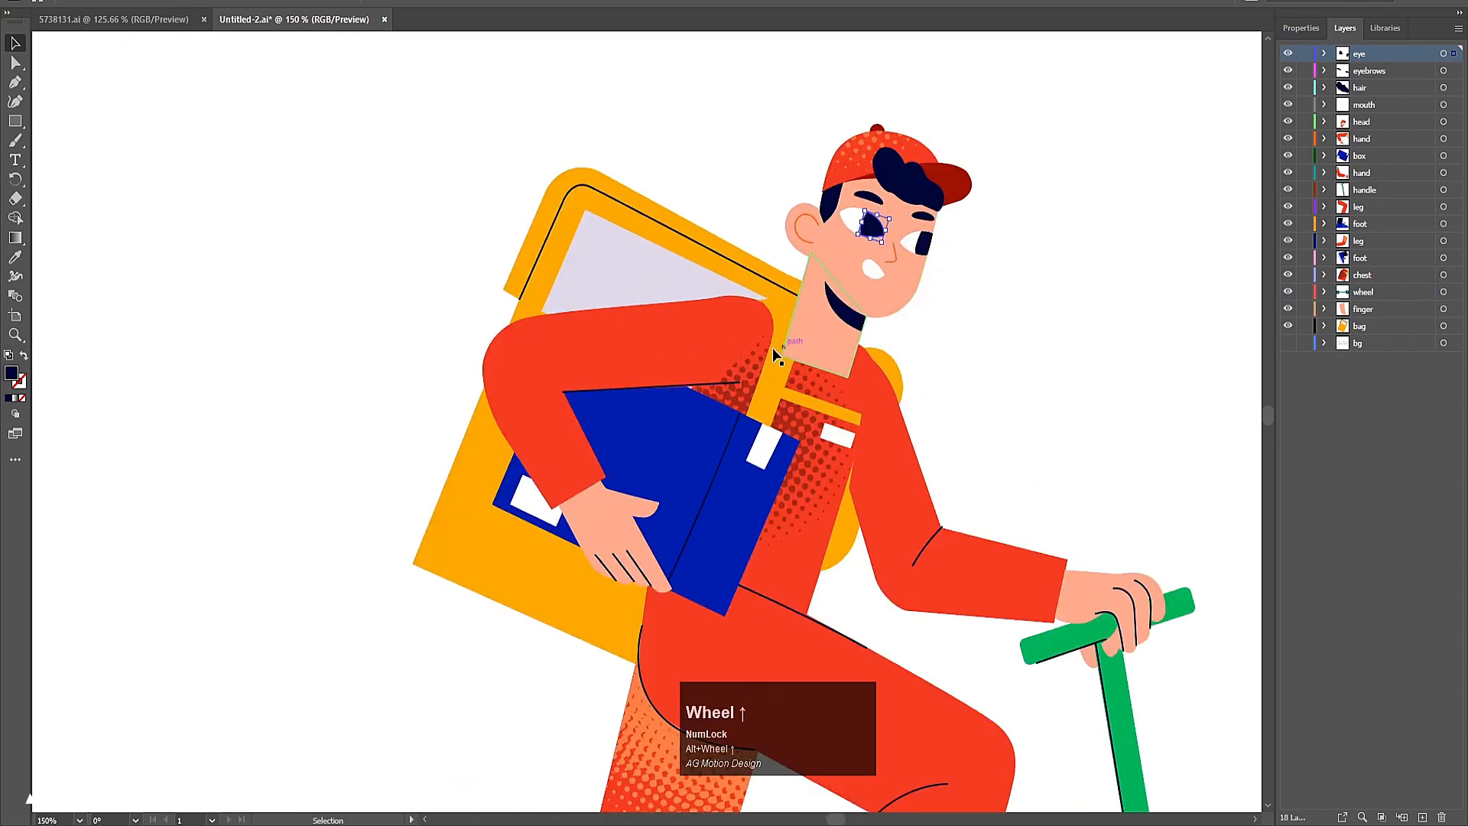
pyautogui.click(831, 344)
pyautogui.scroll(2, 826, 350)
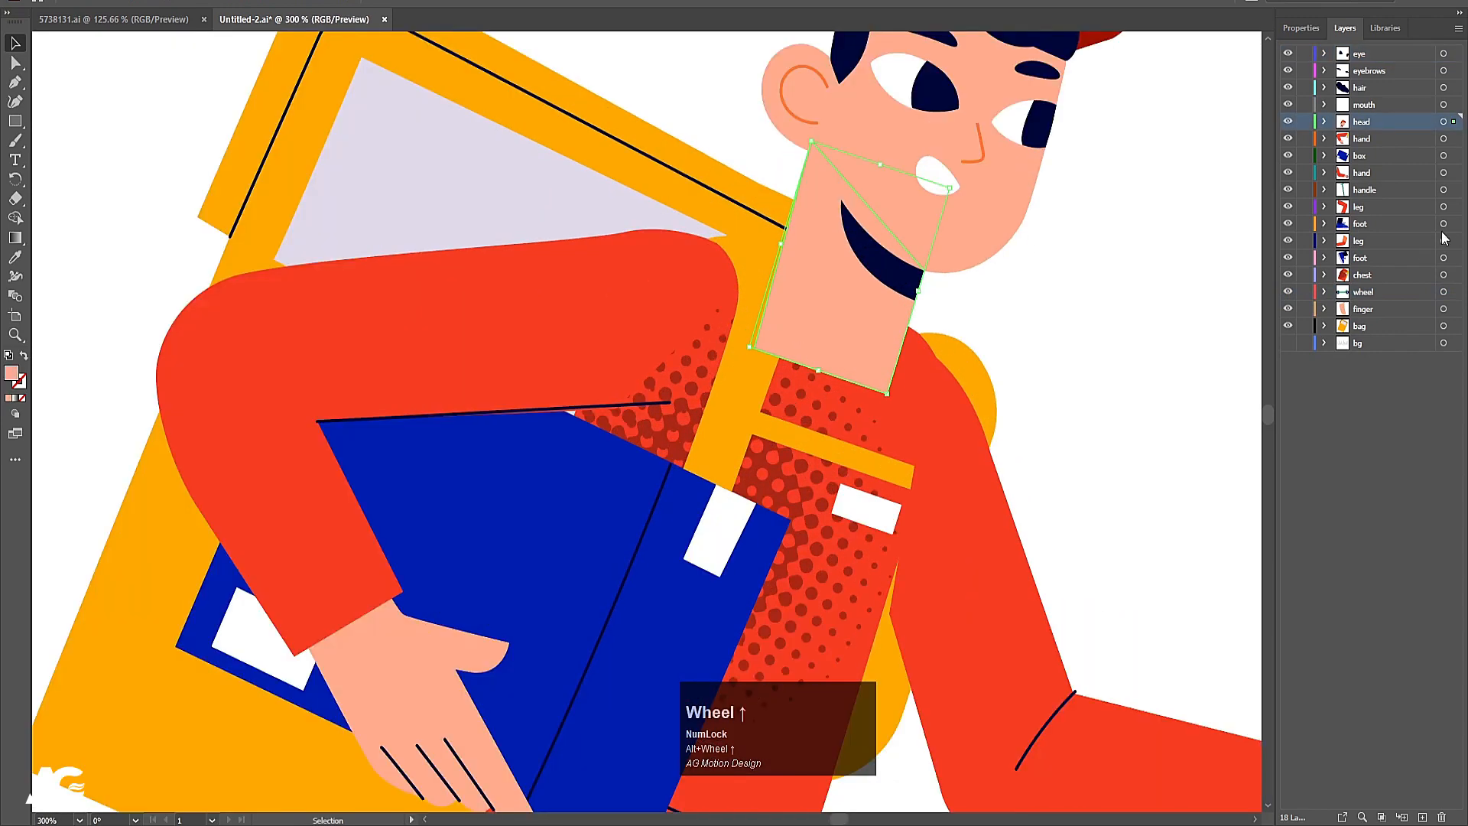
pyautogui.click(1380, 121)
pyautogui.keyDown('shift'); pyautogui.click(1361, 55); pyautogui.keyUp('shift')
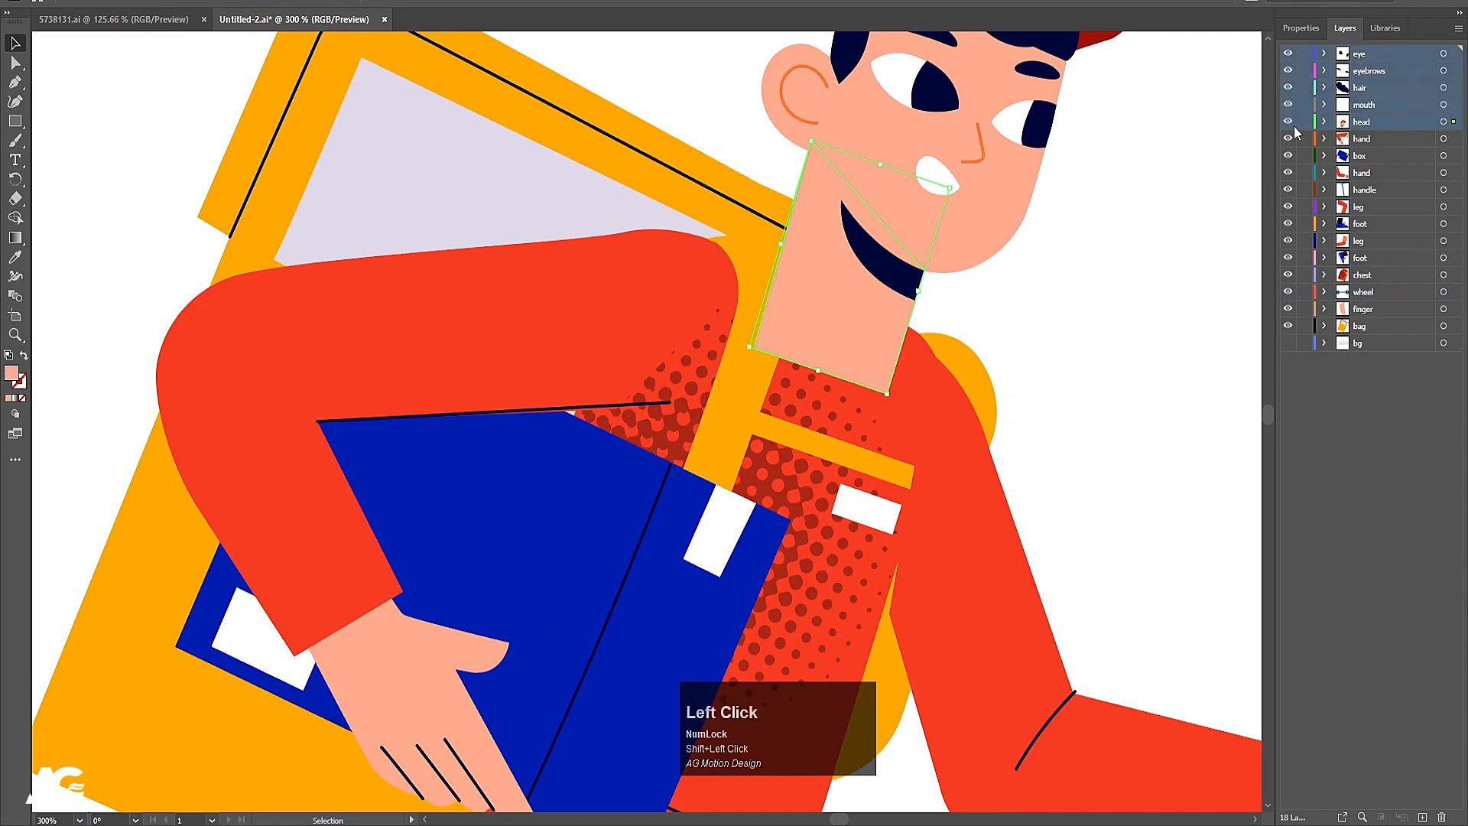
pyautogui.moveTo(1362, 130); pyautogui.dragTo(1367, 291)
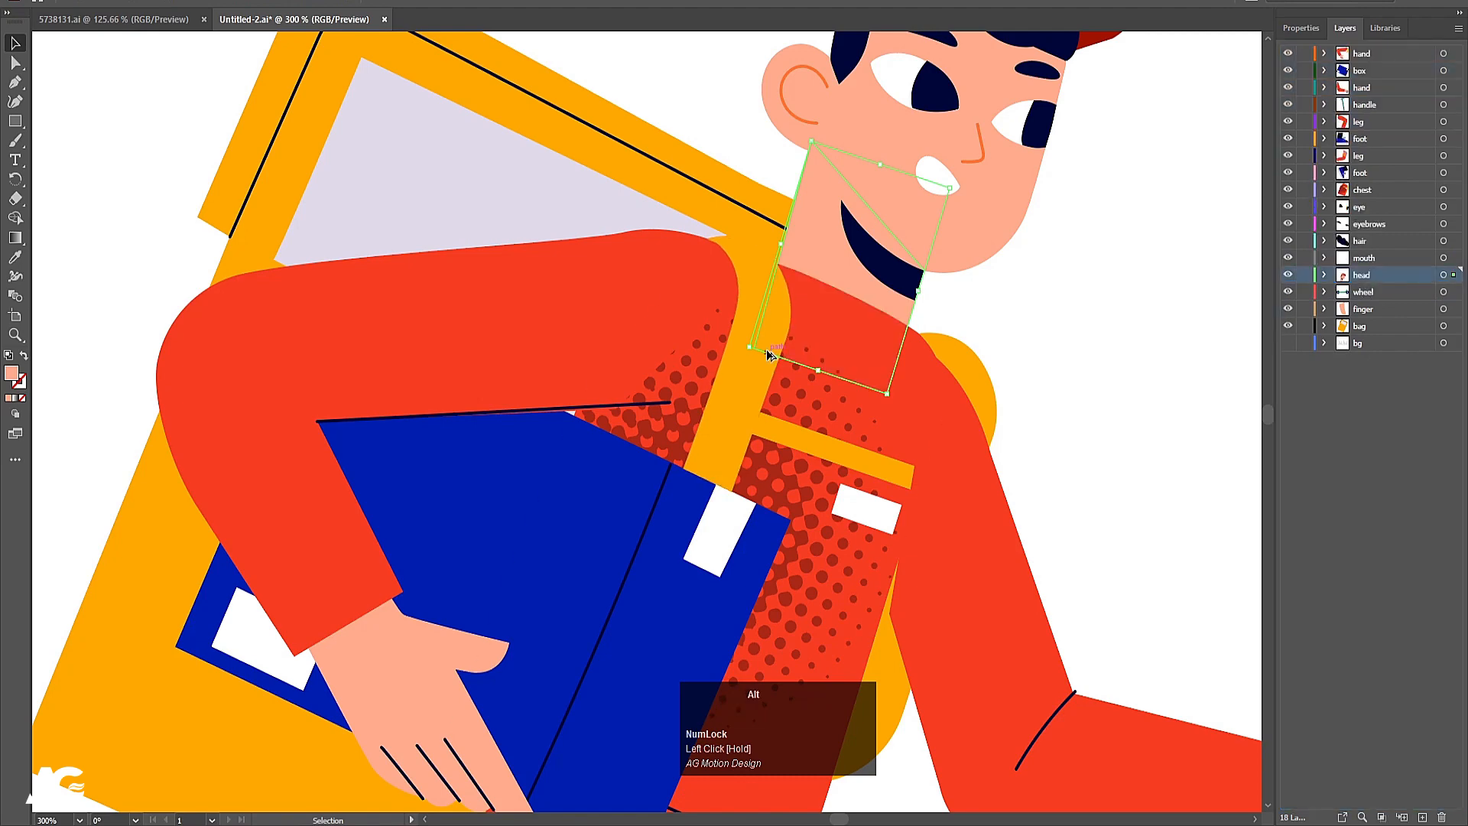
pyautogui.scroll(-3, 932, 344)
pyautogui.click(932, 345)
pyautogui.scroll(-1, 925, 352)
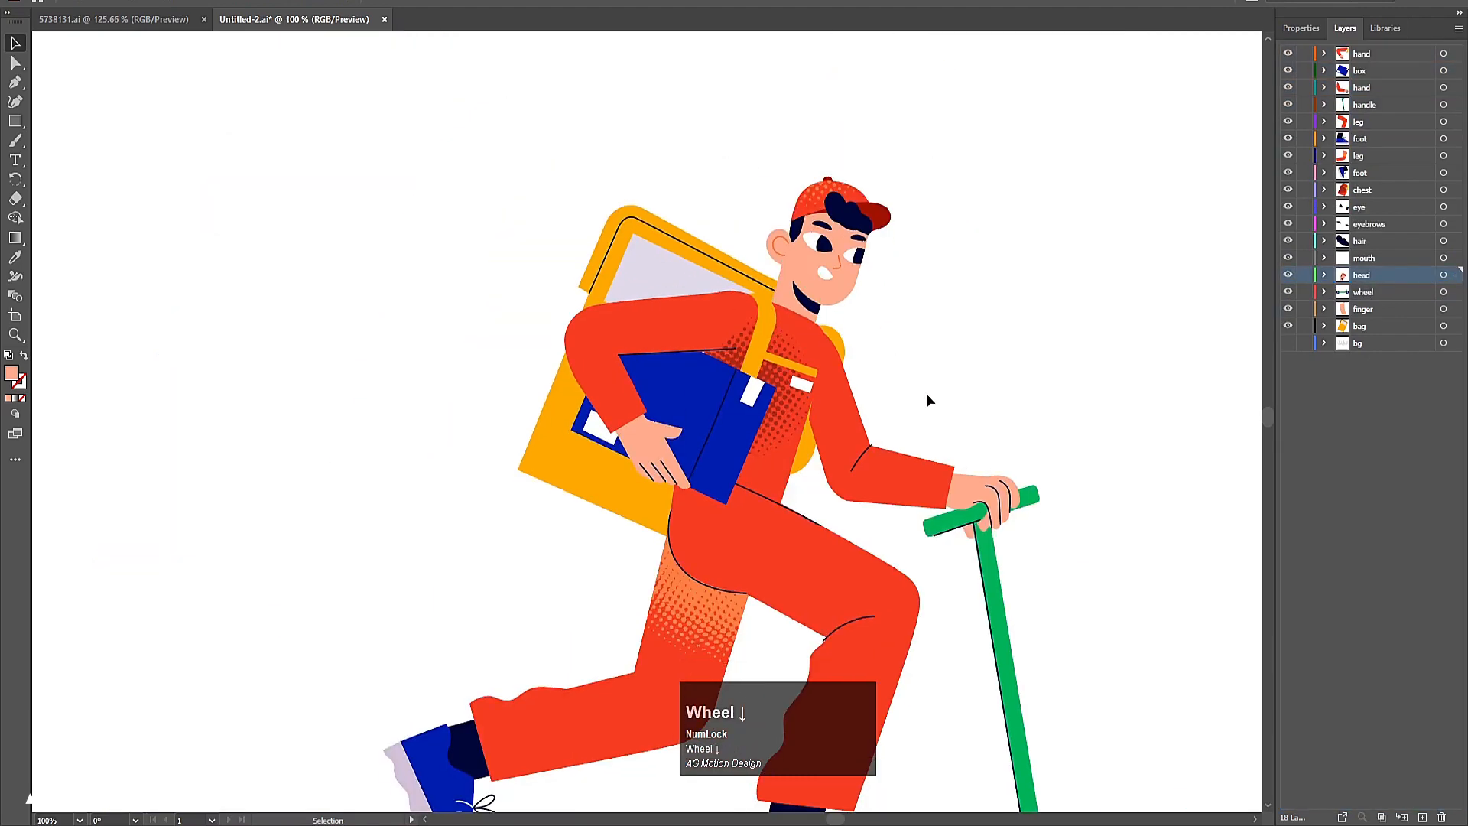
# - Check the arm and bag artwork, save the layered illustration and deselect everything
pyautogui.click(686, 317)
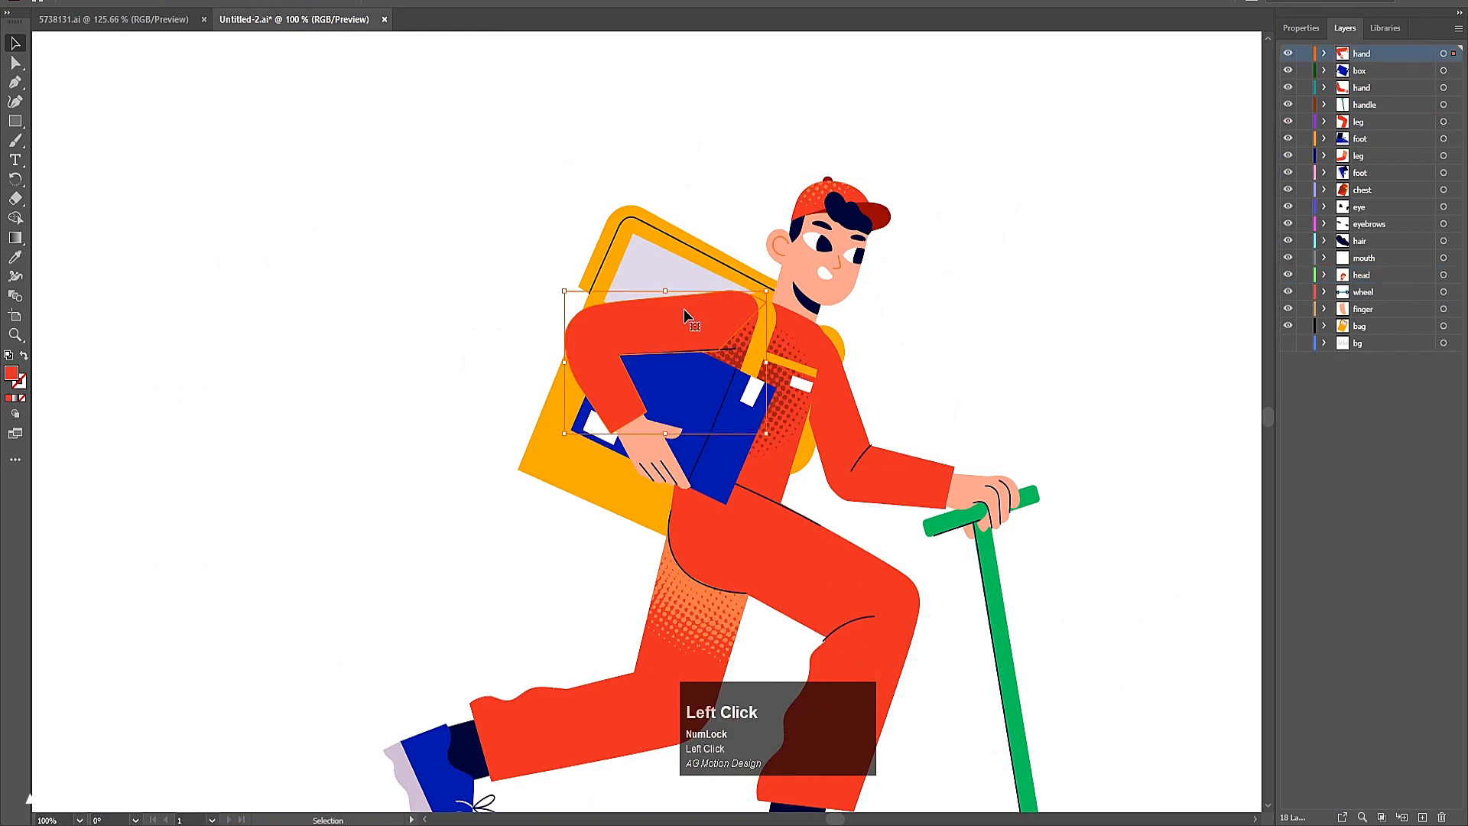
pyautogui.scroll(-3, 684, 320)
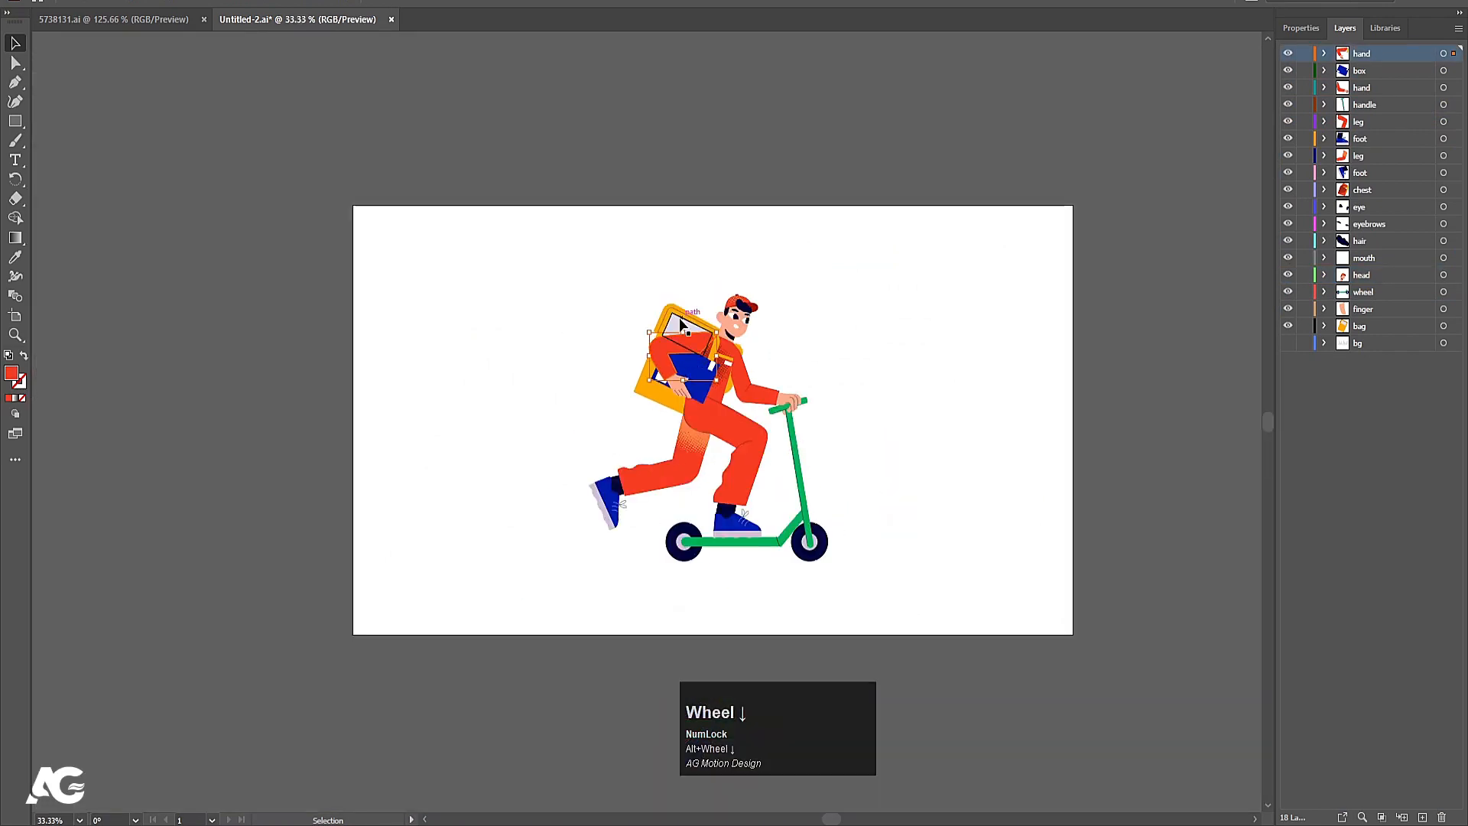
pyautogui.click(685, 329)
pyautogui.scroll(2, 755, 425)
pyautogui.hotkey('ctrl', 's')
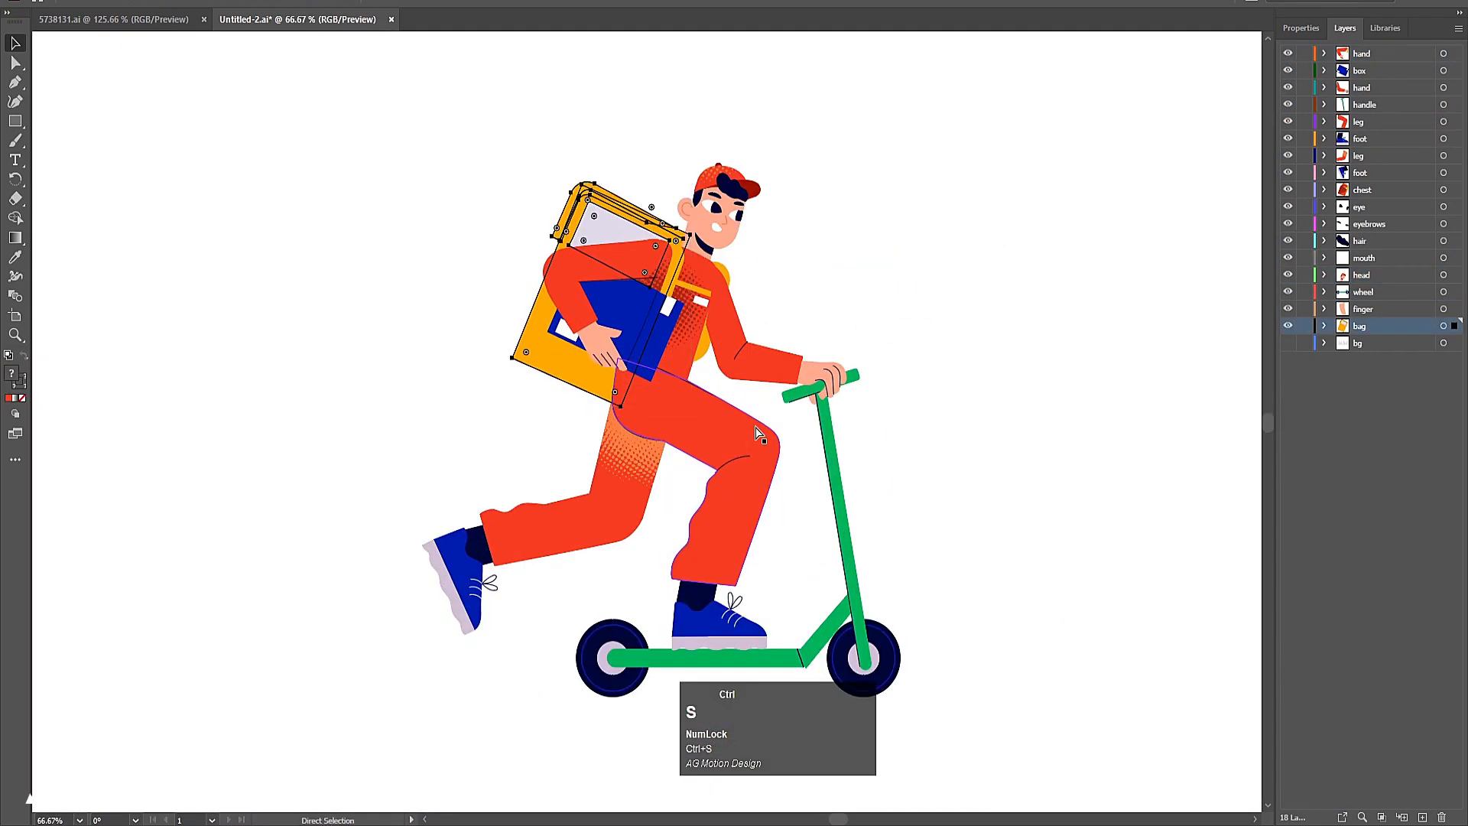
pyautogui.click(999, 271)
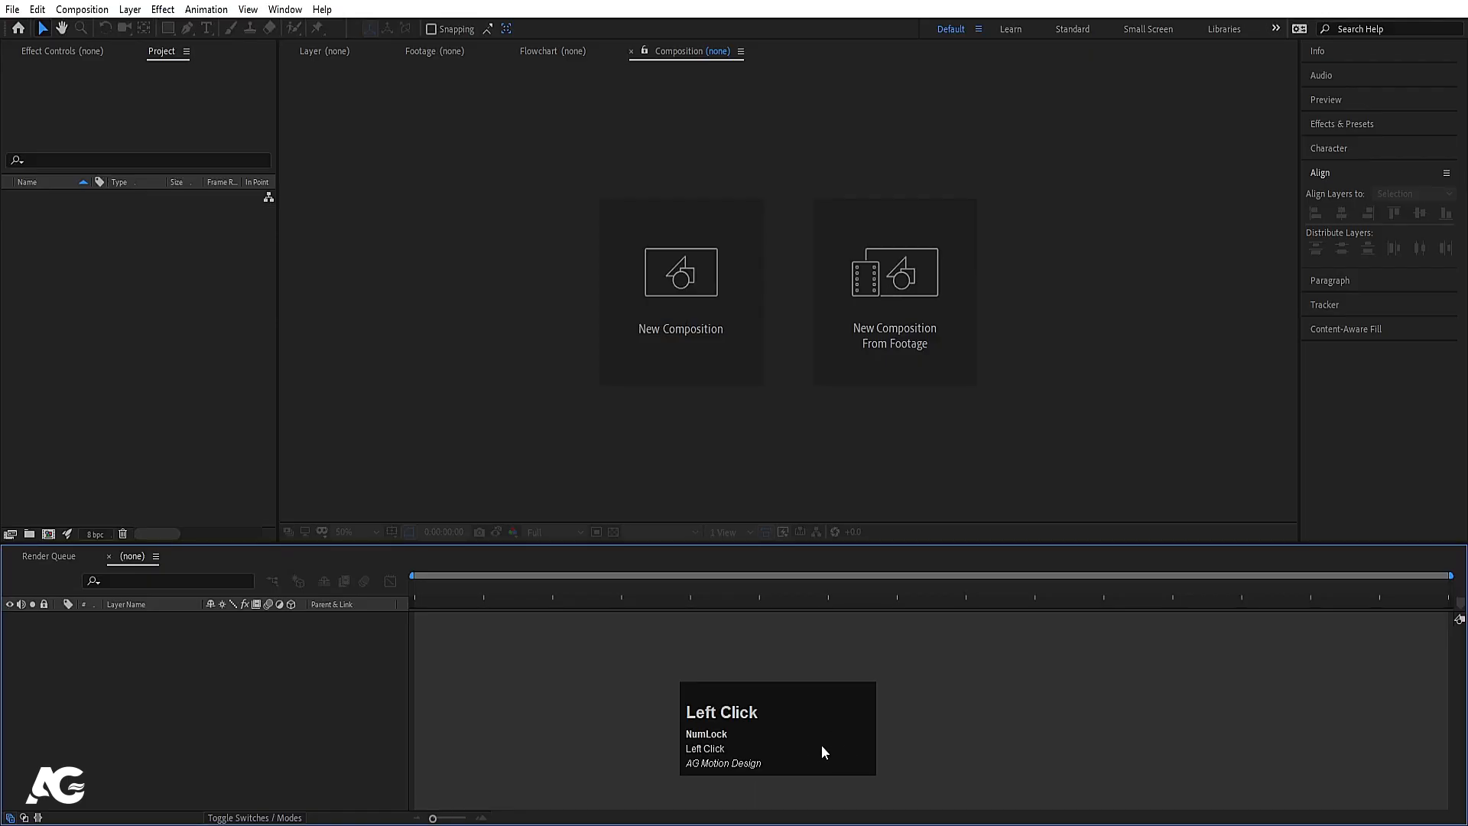
# - In After Effects, create a 1920 x 1080, 30 fps composition named Main Animation with a 10-second duration and white background
pyautogui.click(670, 278)
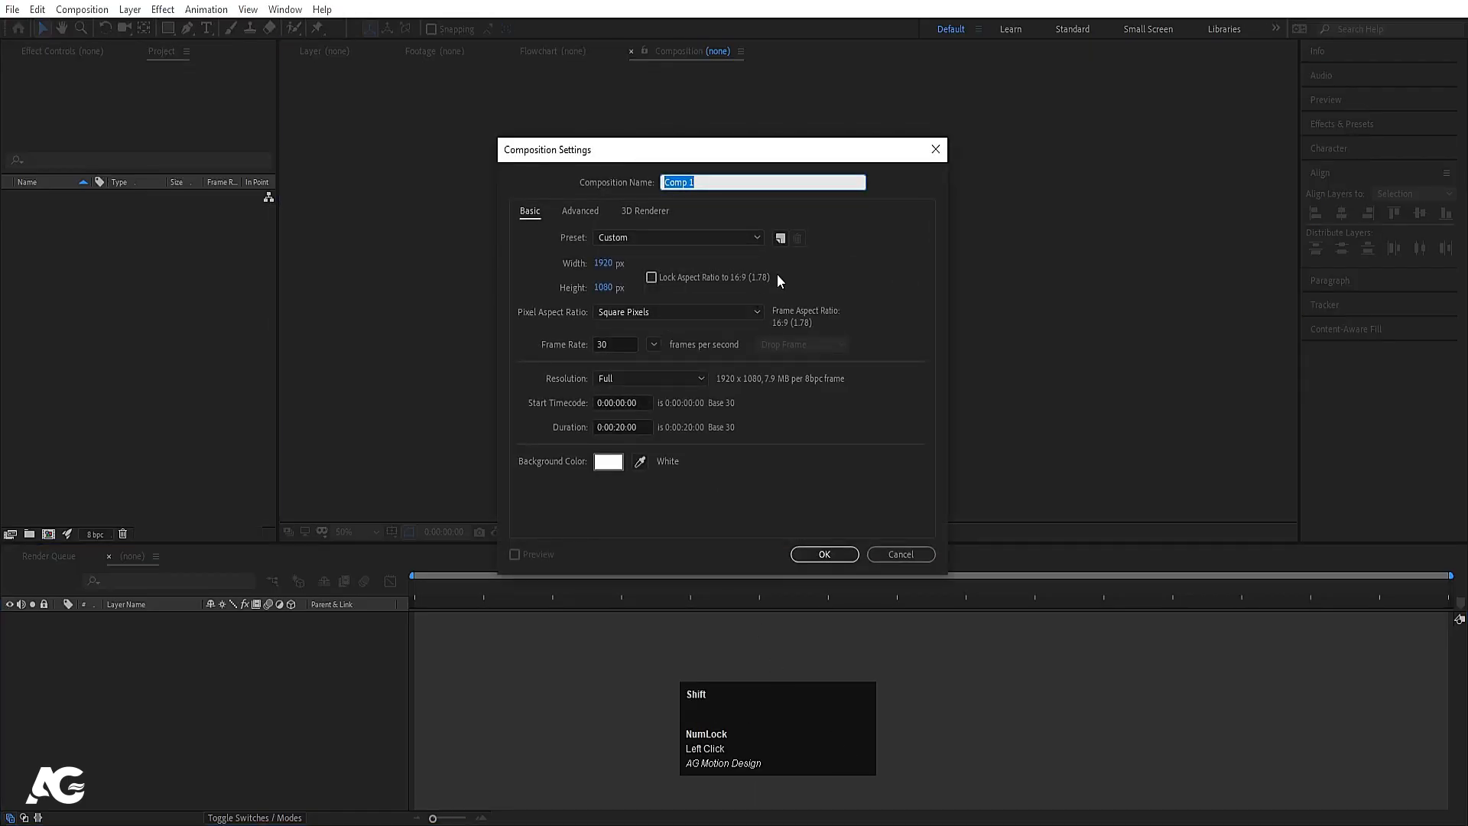
pyautogui.write('Main Ani')
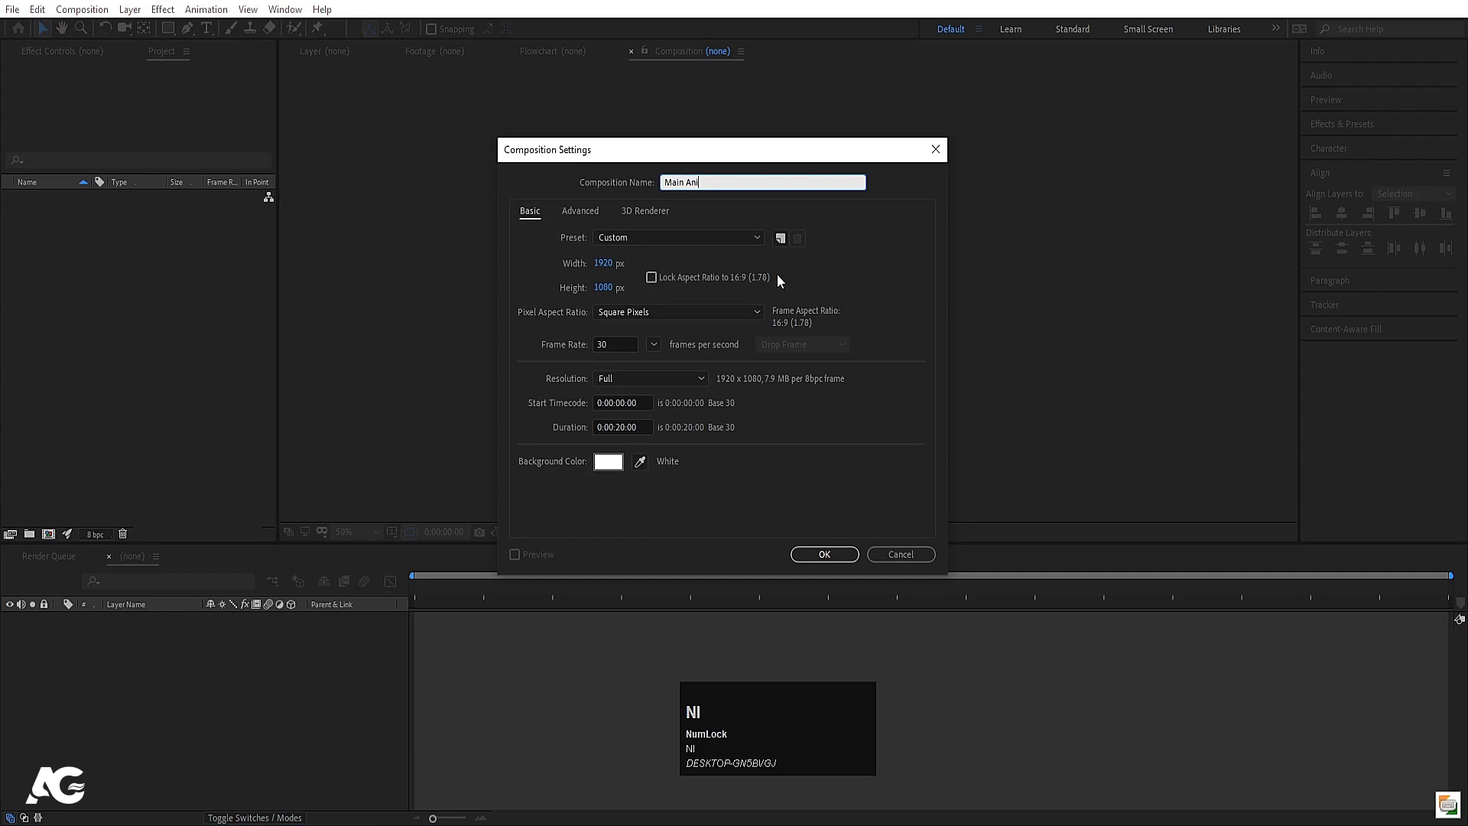
pyautogui.write('mation')
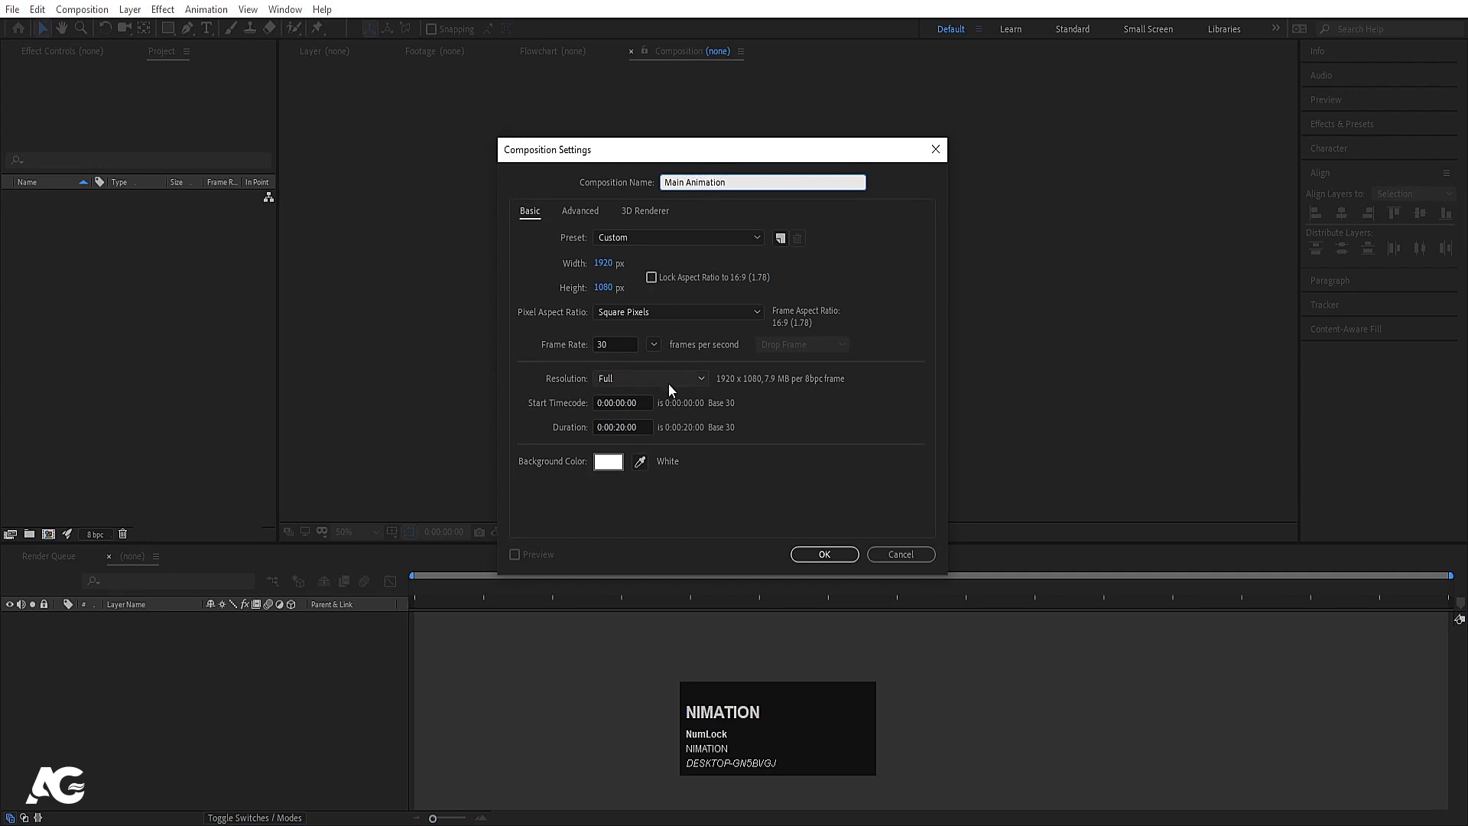
pyautogui.click(625, 425)
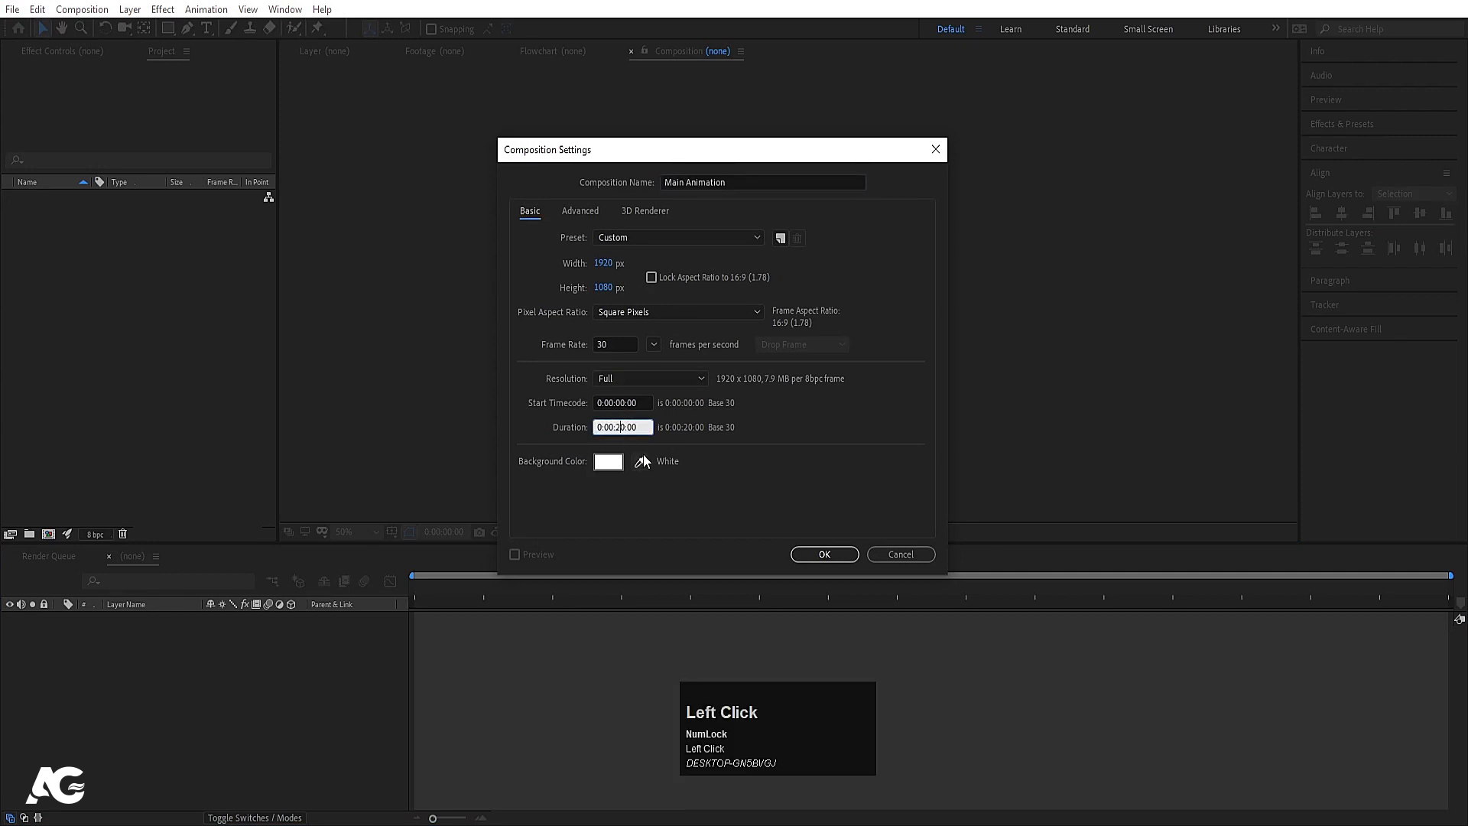
pyautogui.click(805, 489)
pyautogui.click(826, 555)
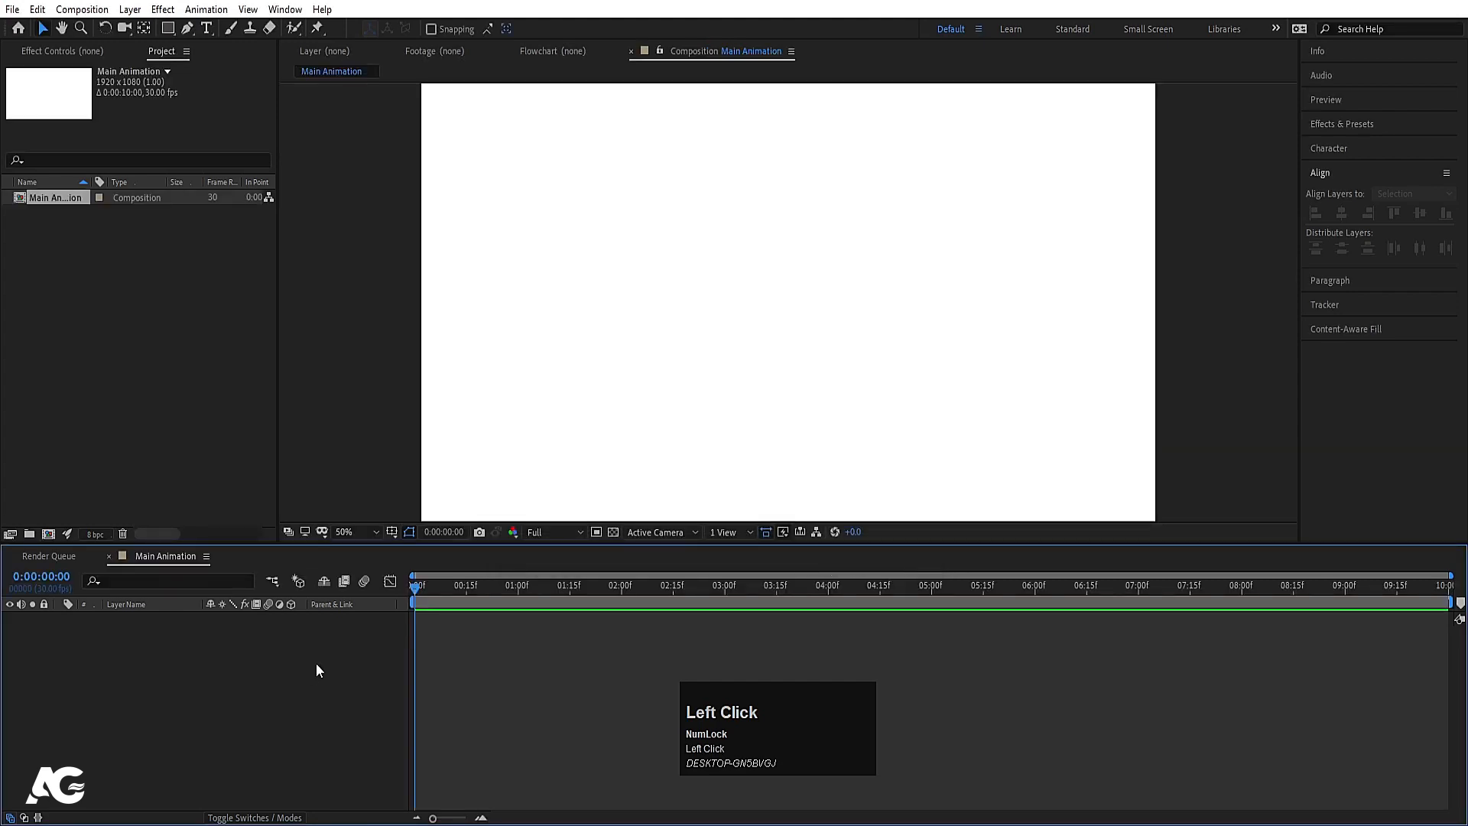
# - Turn on the Title/Action Safe overlay for the Main Animation composition
pyautogui.click(390, 532)
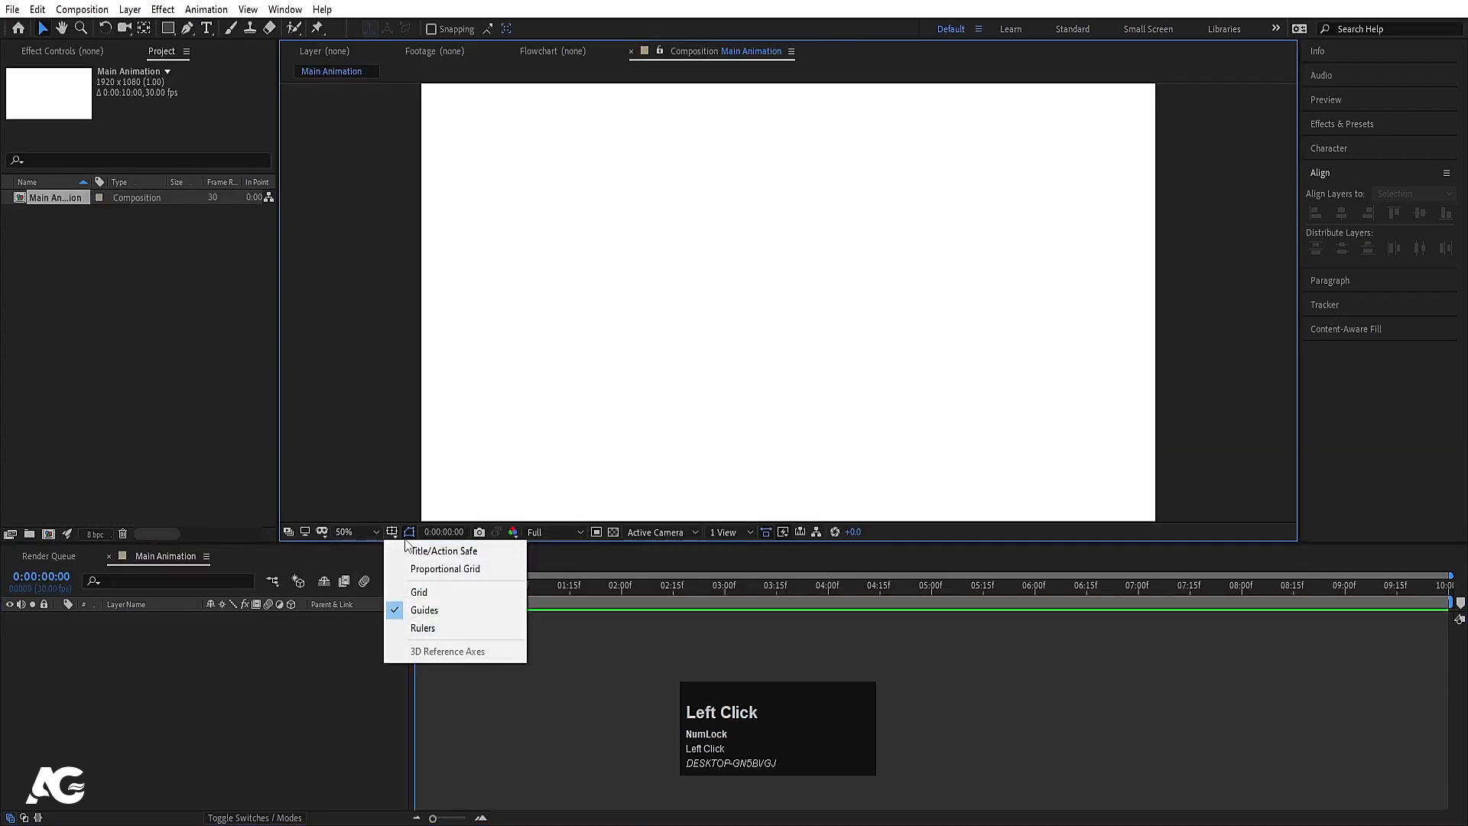
pyautogui.click(411, 553)
pyautogui.click(147, 665)
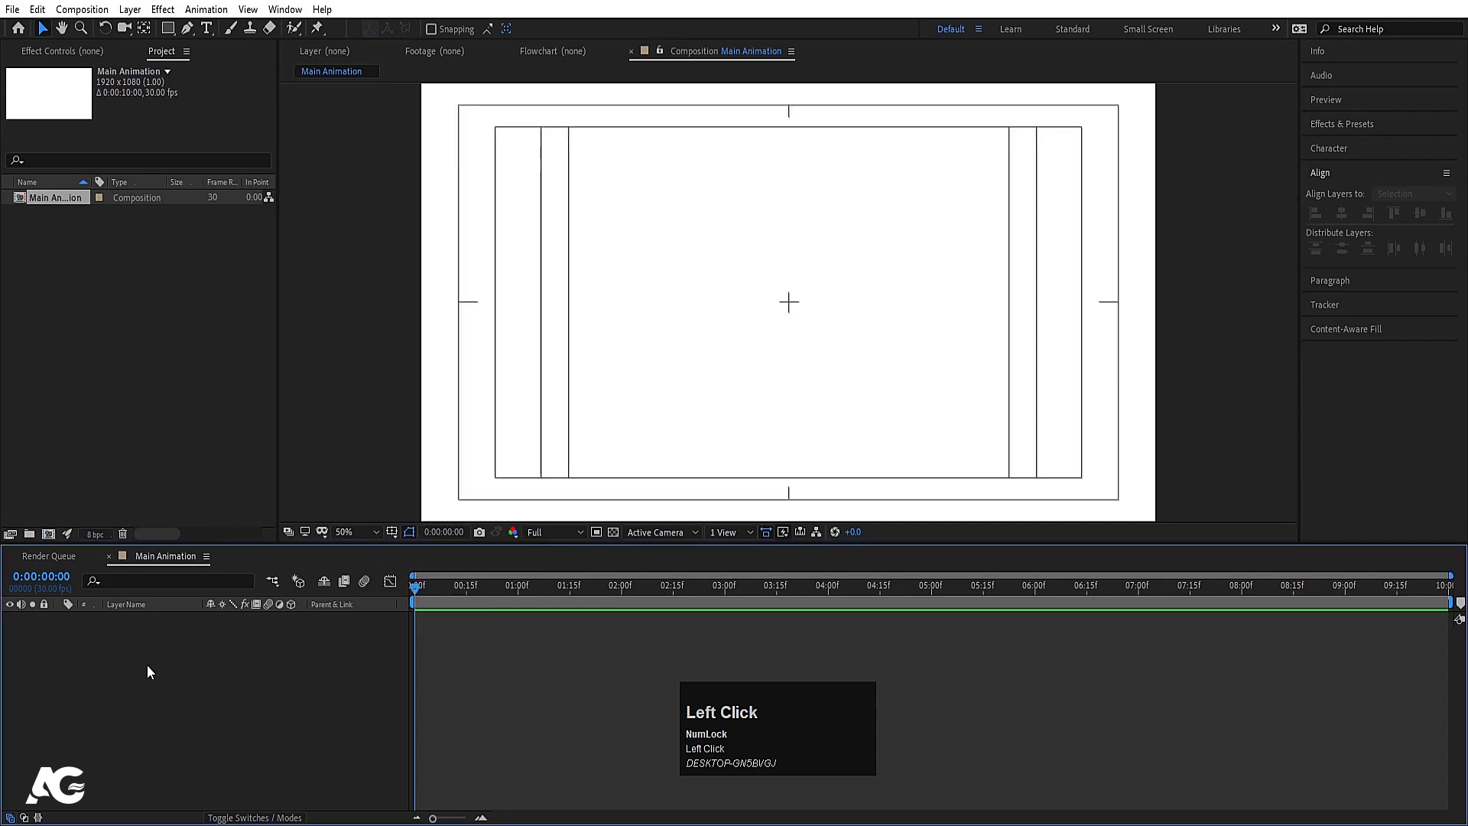
# - Import the Illustrator file Untitled-2 as Composition - Retain Layer Sizes, with the Illustrator/PDF/EPS Sequence option off
pyautogui.hotkey('ctrl', 'i')
pyautogui.click(607, 302)
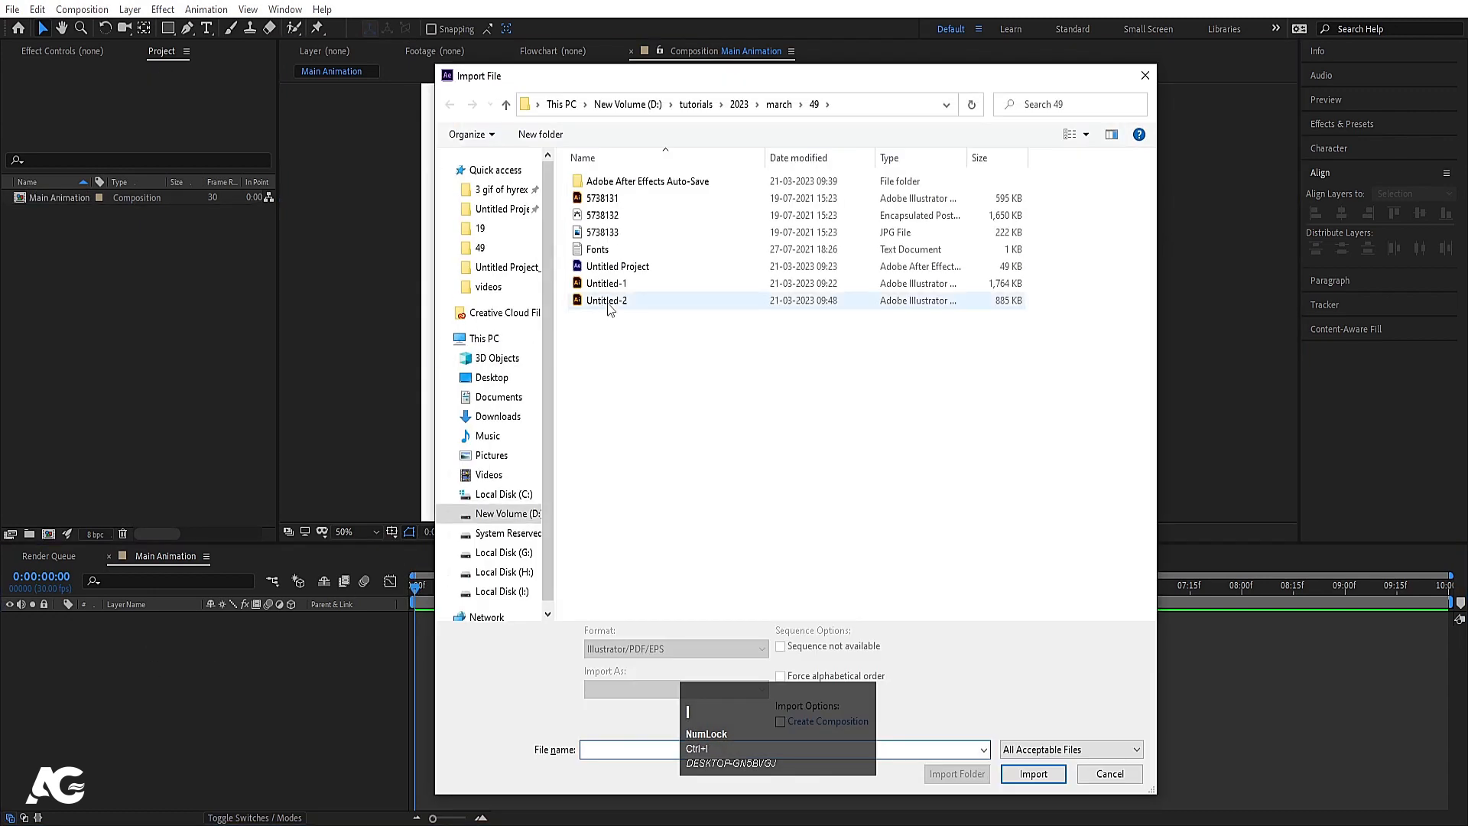
pyautogui.click(615, 688)
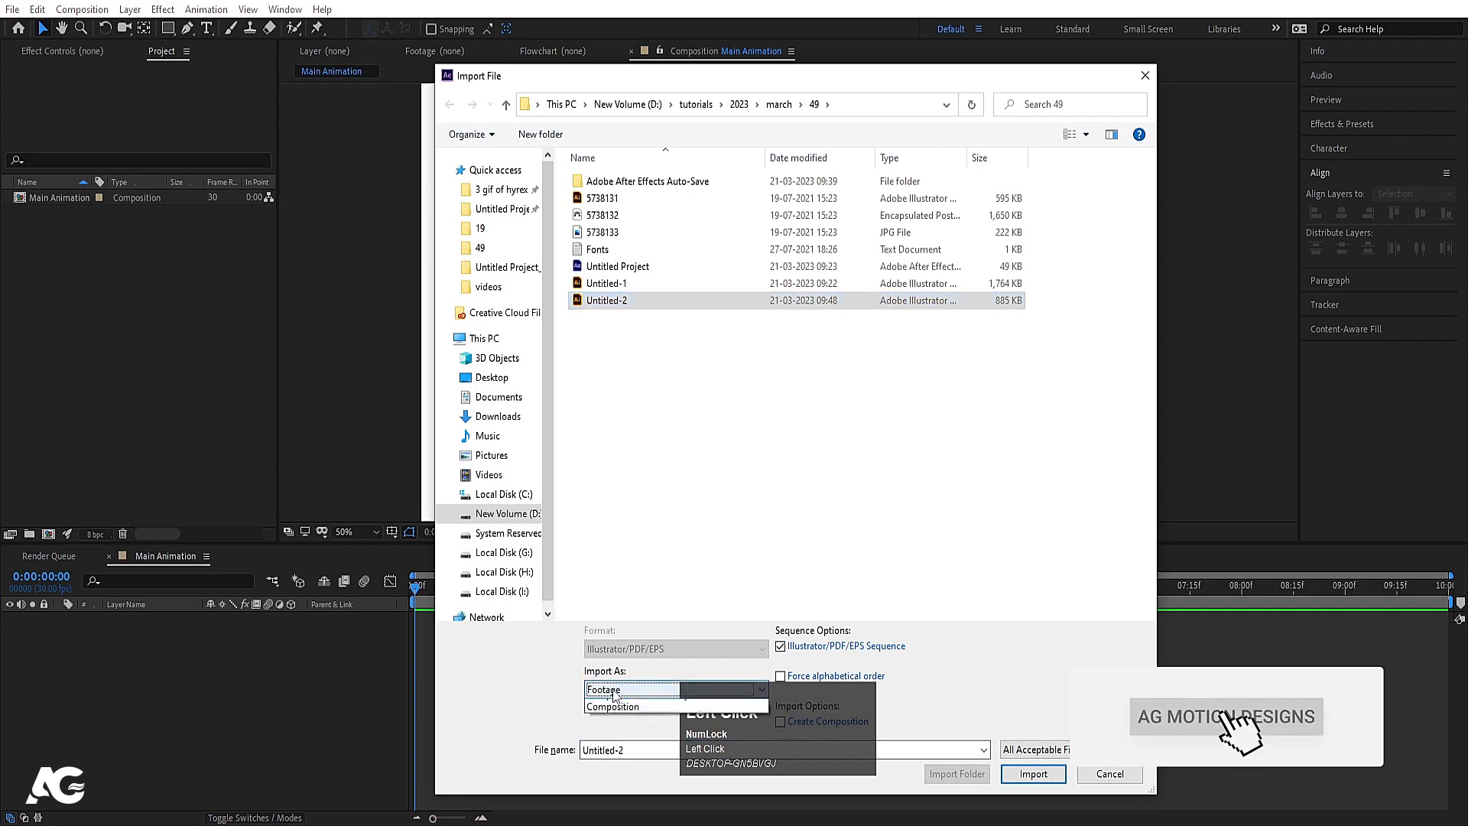
pyautogui.click(618, 719)
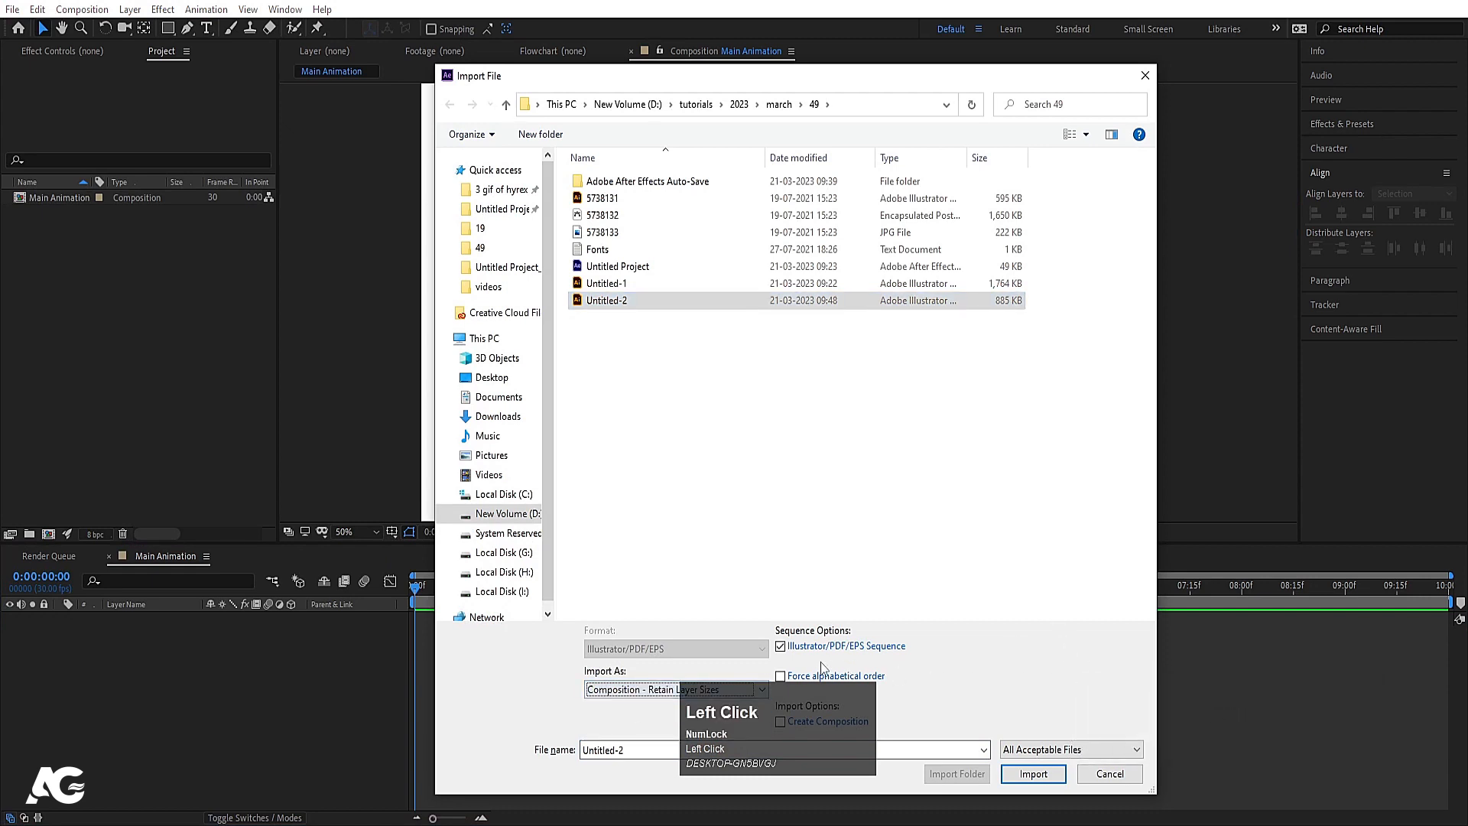
pyautogui.click(781, 648)
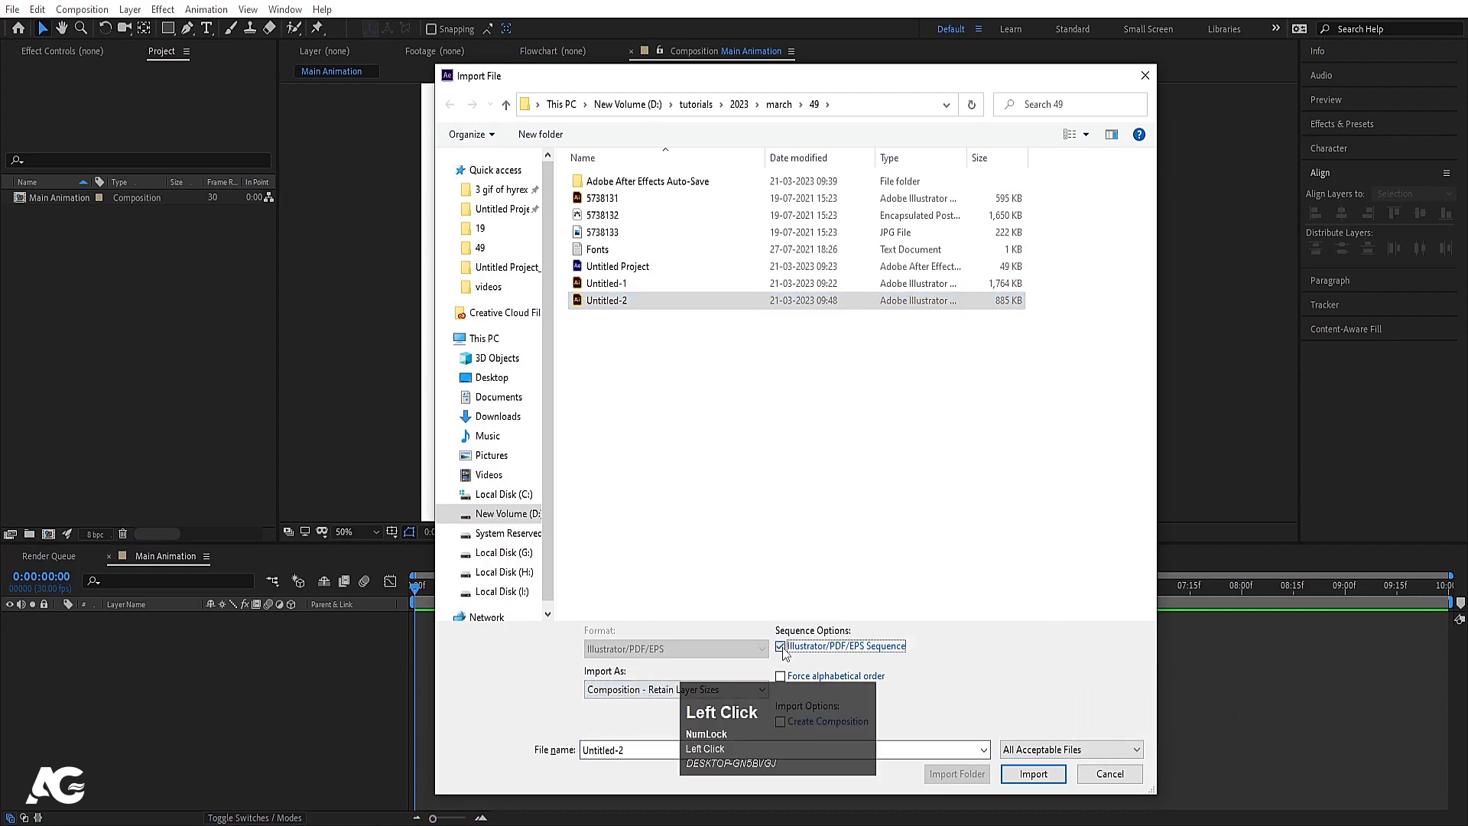
pyautogui.click(1033, 774)
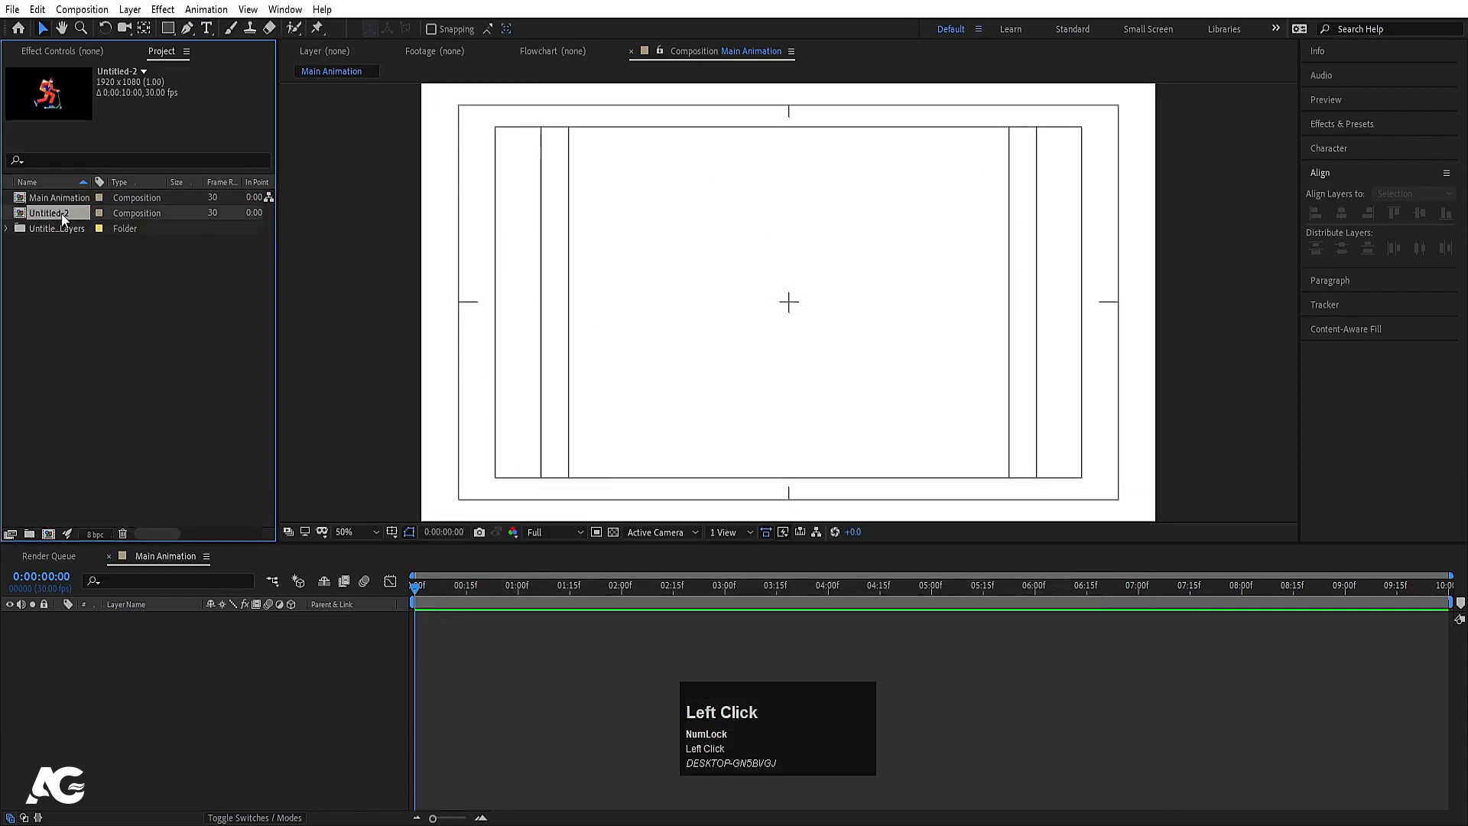
# - Add the Untitled-2 composition to Main Animation as a layer and open it
pyautogui.moveTo(183, 626); pyautogui.dragTo(184, 627)
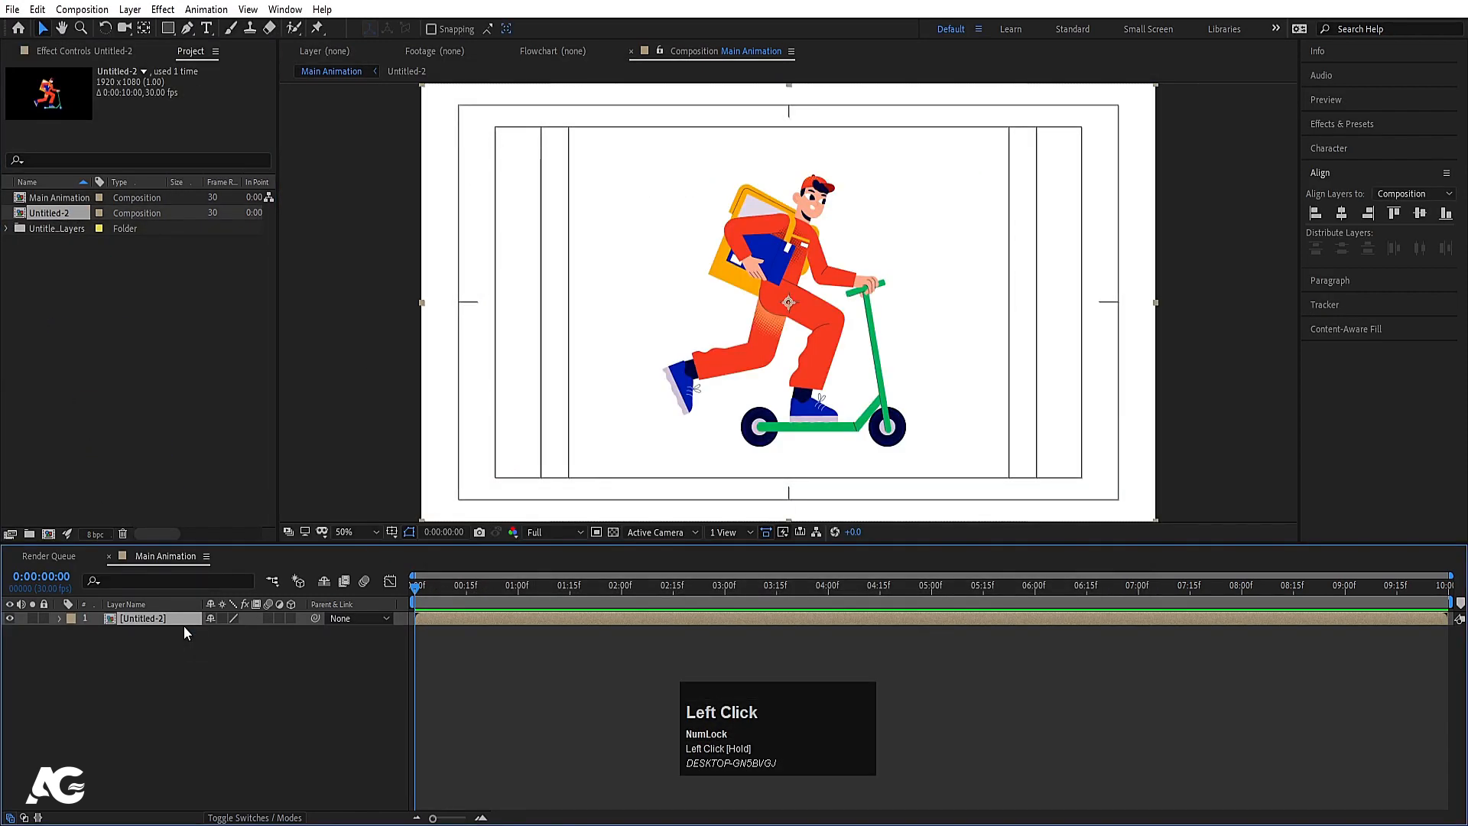
pyautogui.doubleClick(170, 616)
# - Show the bg layer briefly to check its buildings, hide it again and lock it
pyautogui.scroll(-2, 168, 656)
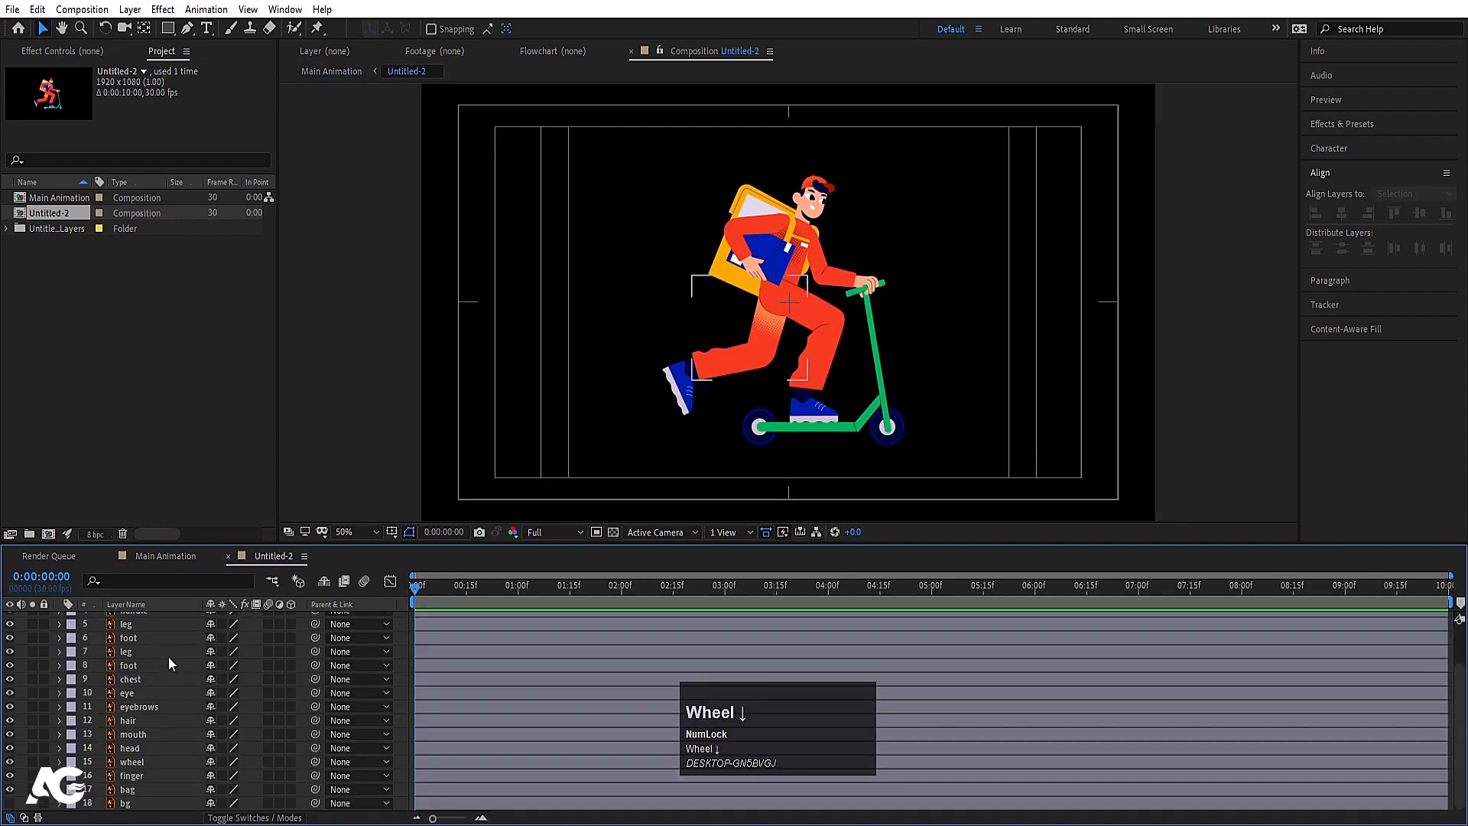
pyautogui.click(17, 807)
pyautogui.click(10, 804)
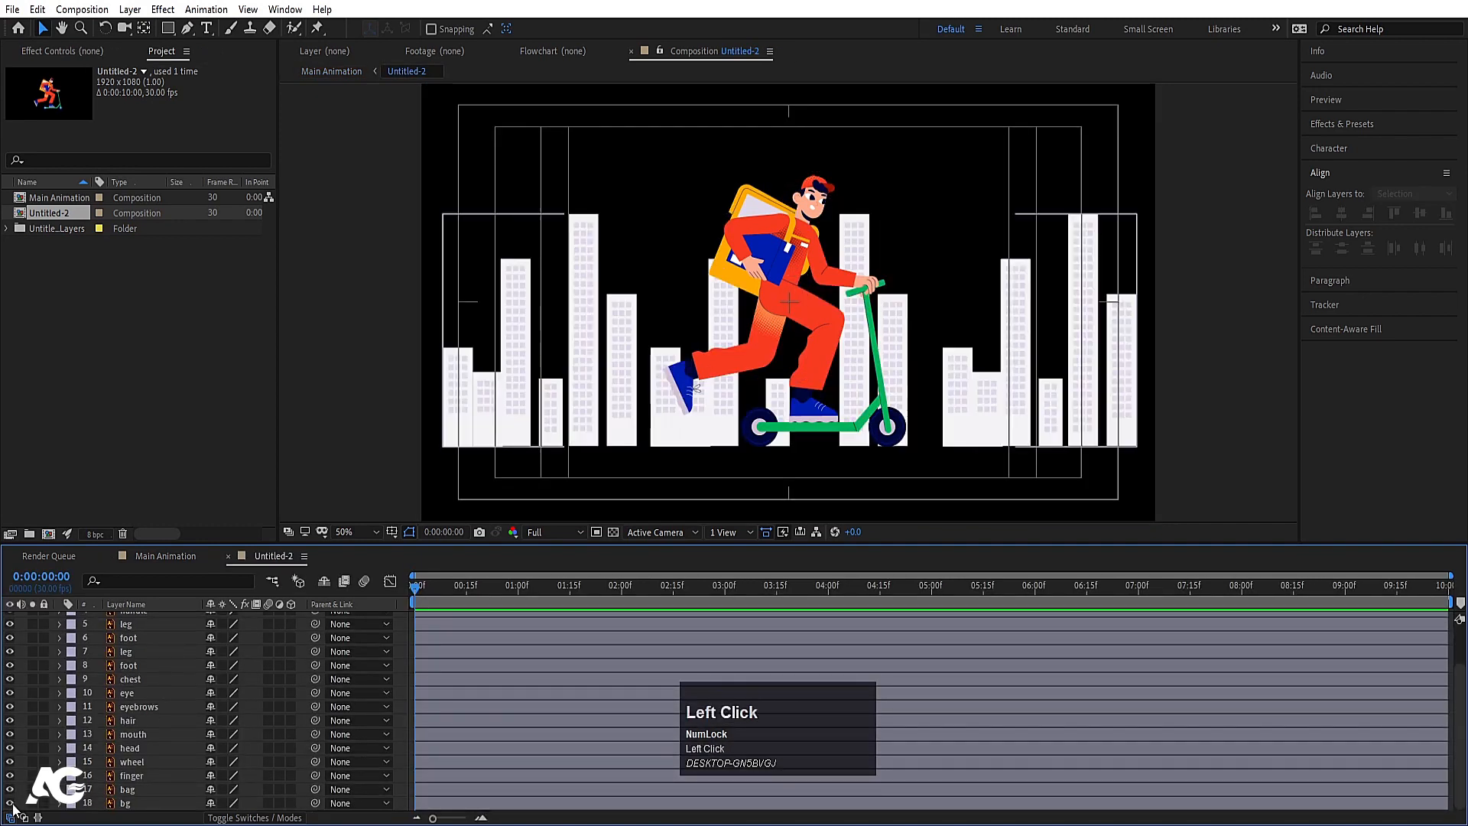
pyautogui.click(11, 804)
pyautogui.click(159, 803)
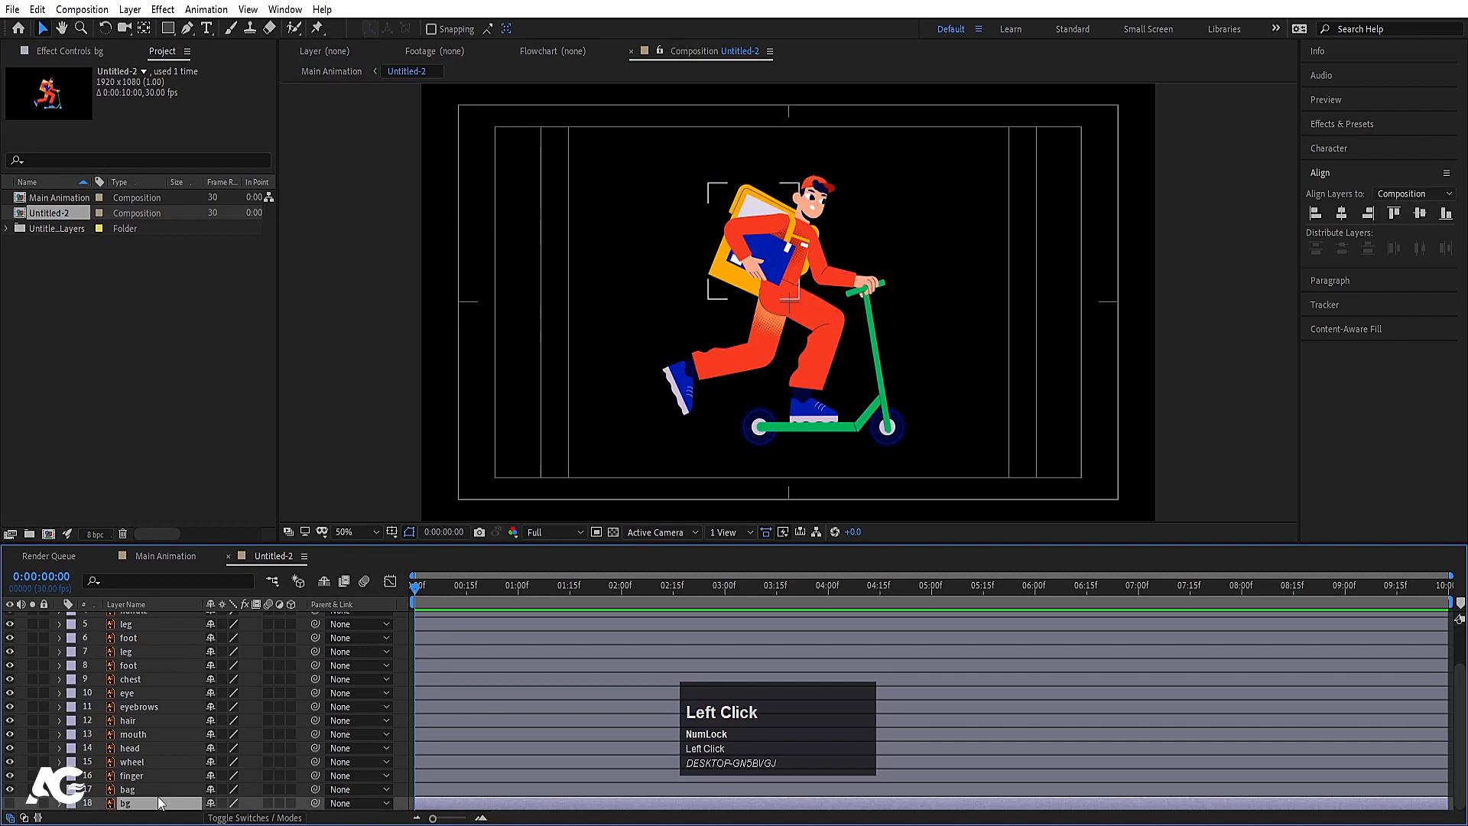
pyautogui.click(43, 803)
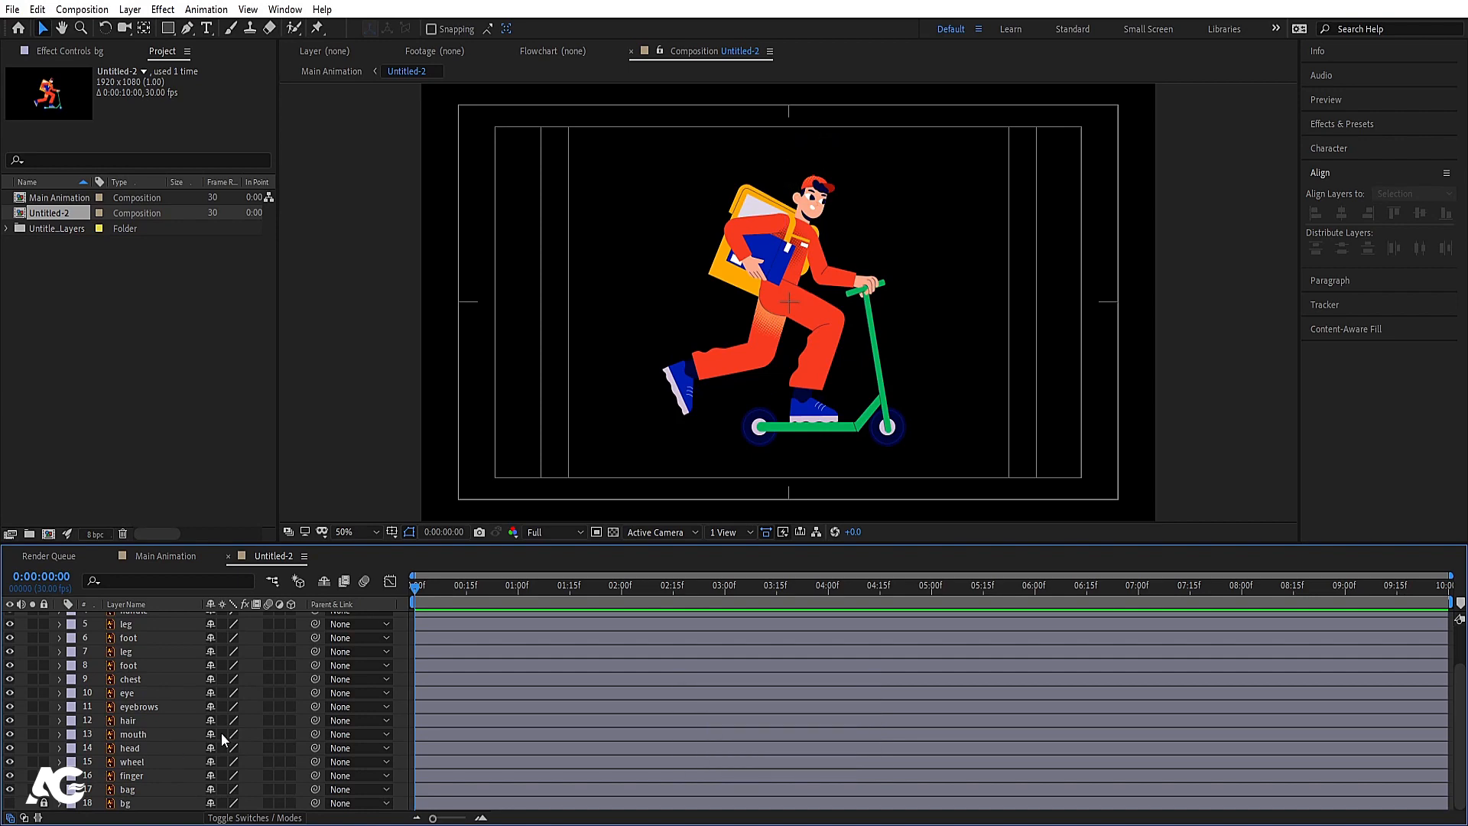
# - Set the background color of the Untitled-2 composition to white (FFFFFF)
pyautogui.hotkey('ctrl', 'k')
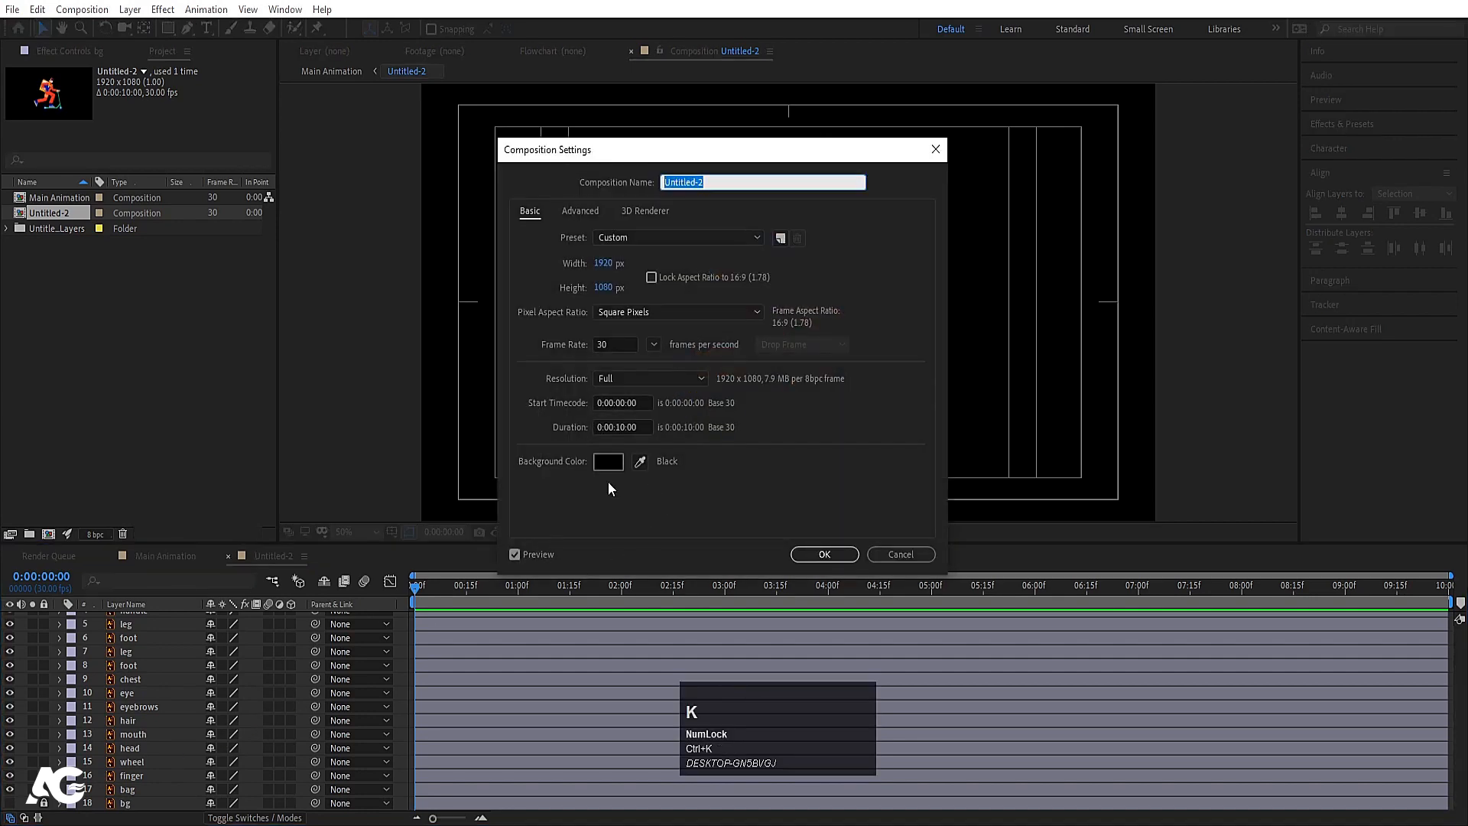
pyautogui.click(609, 462)
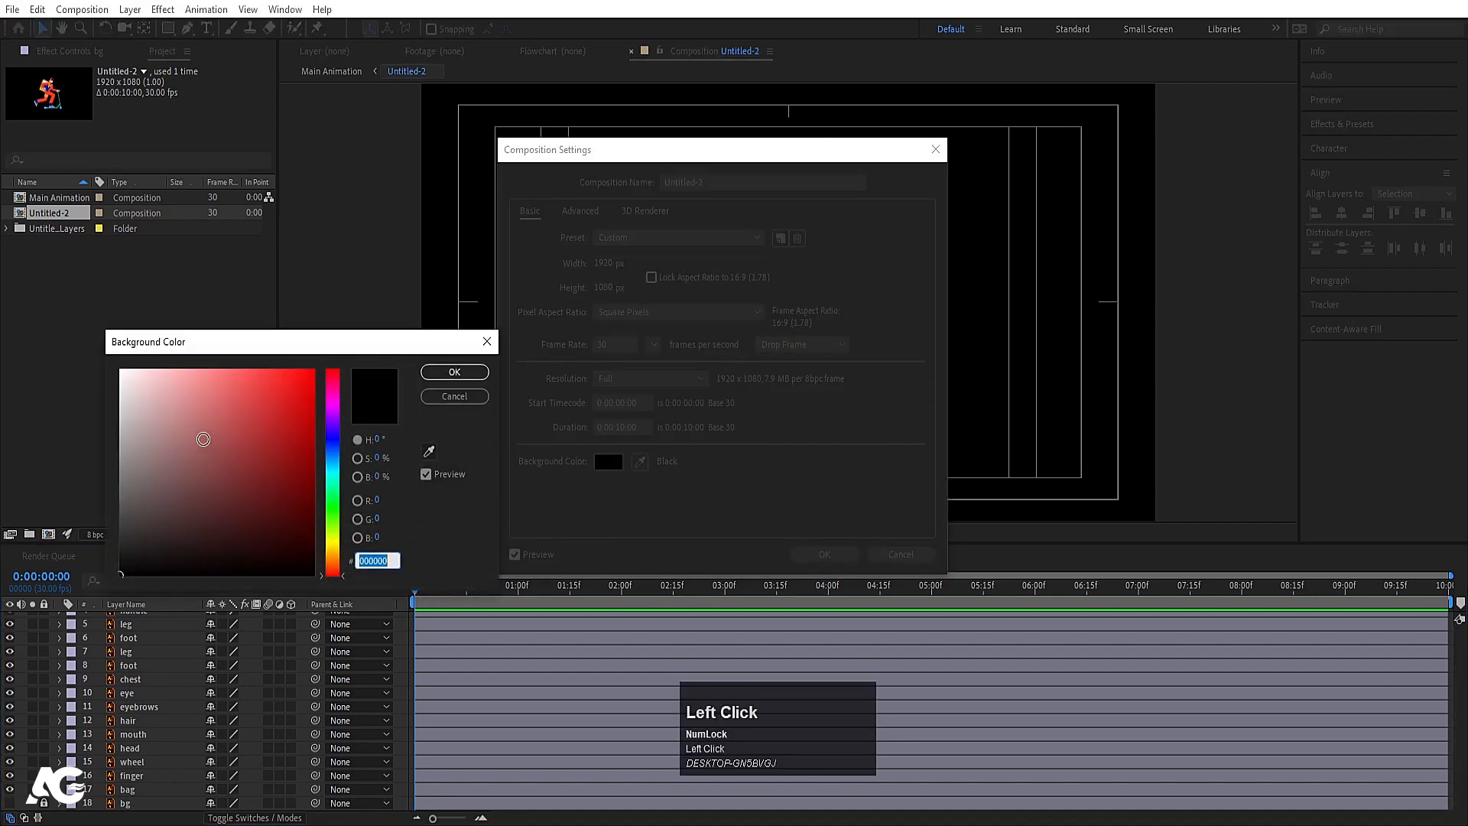
pyautogui.moveTo(202, 439); pyautogui.dragTo(121, 370)
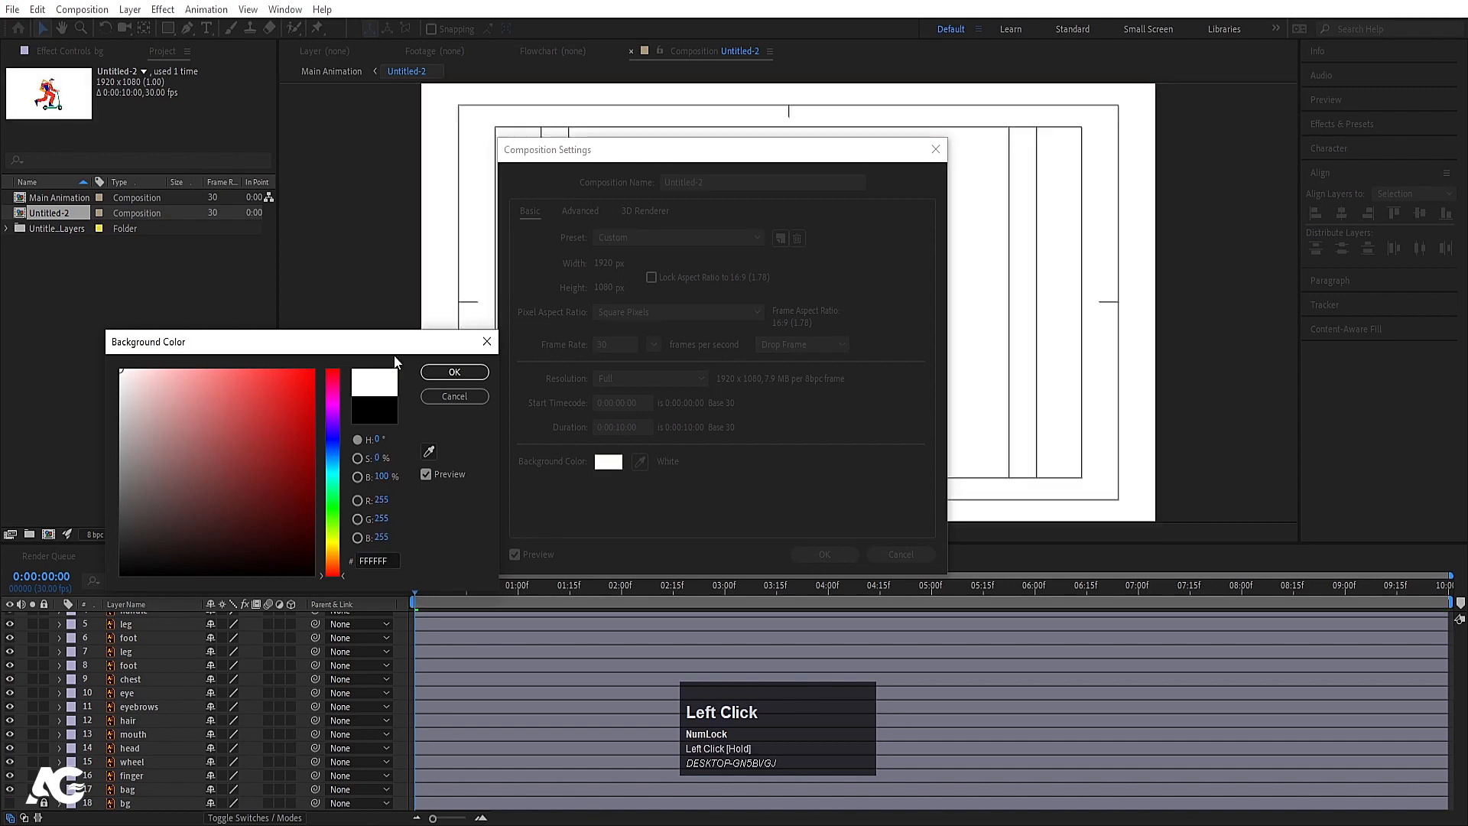
pyautogui.click(454, 372)
pyautogui.click(851, 549)
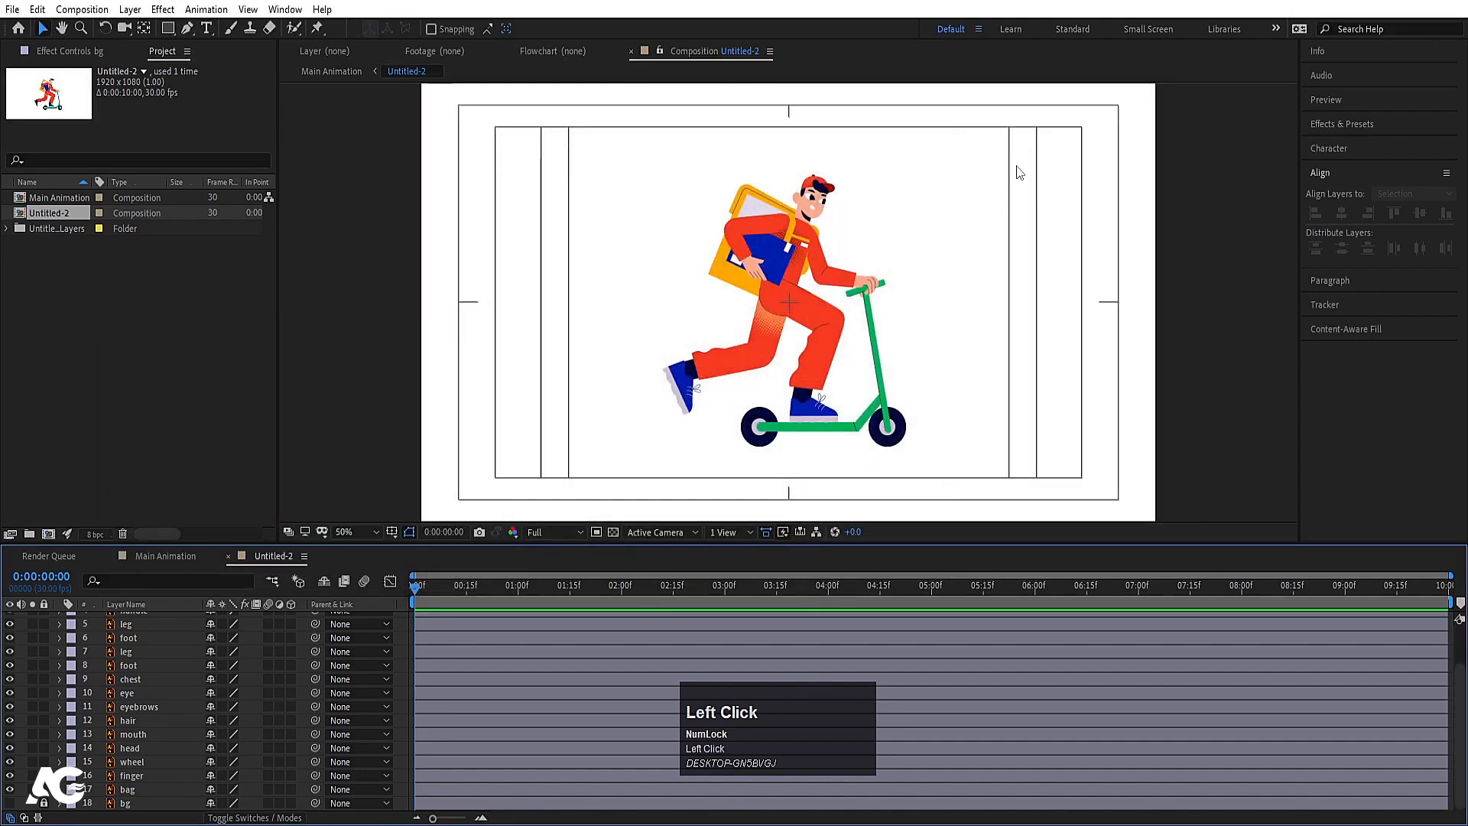
# - Solo the head, mouth, hair, eyebrows and eye layers
pyautogui.scroll(-3, 770, 243)
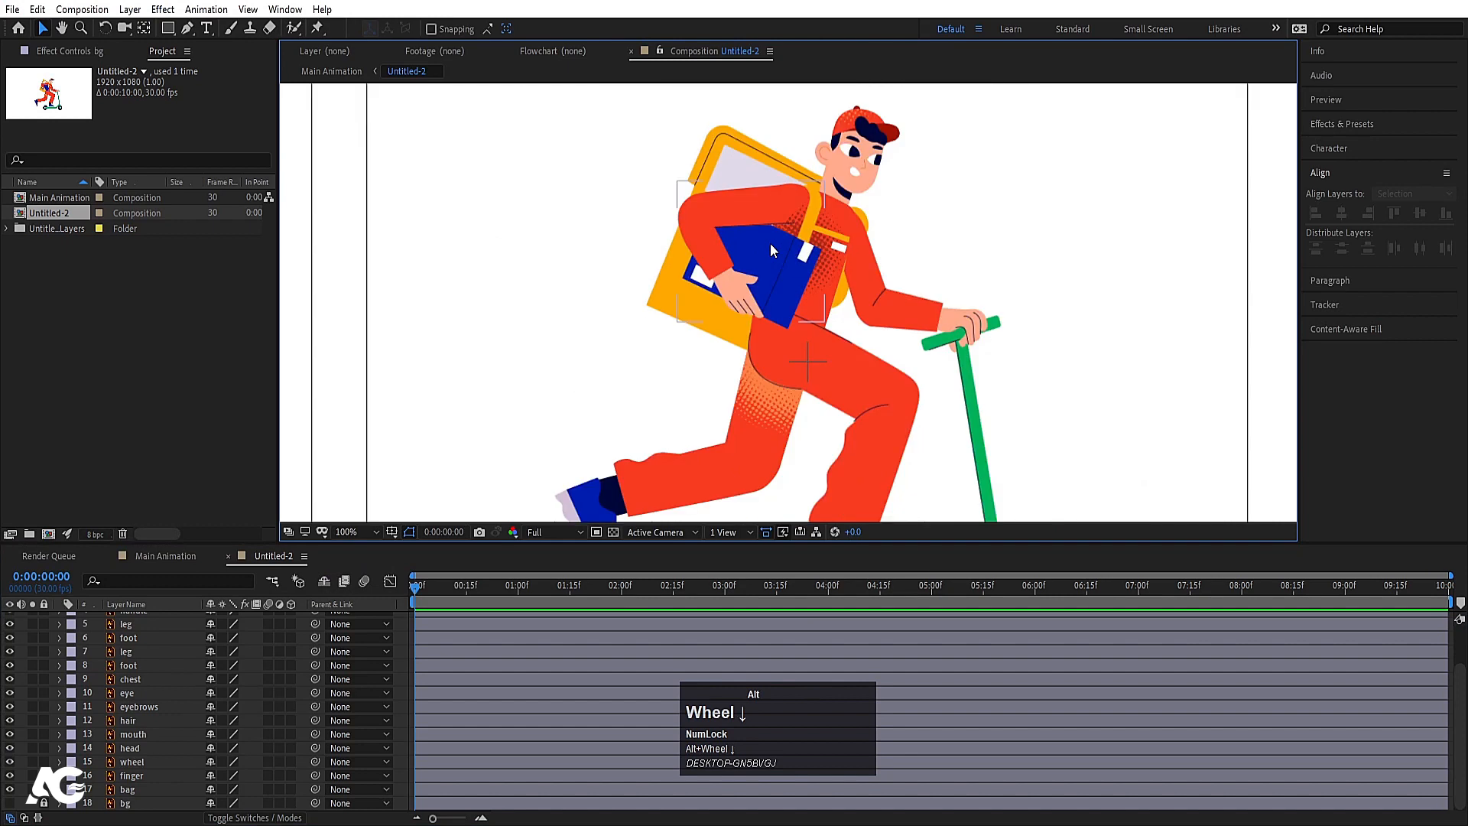
pyautogui.scroll(3, 146, 714)
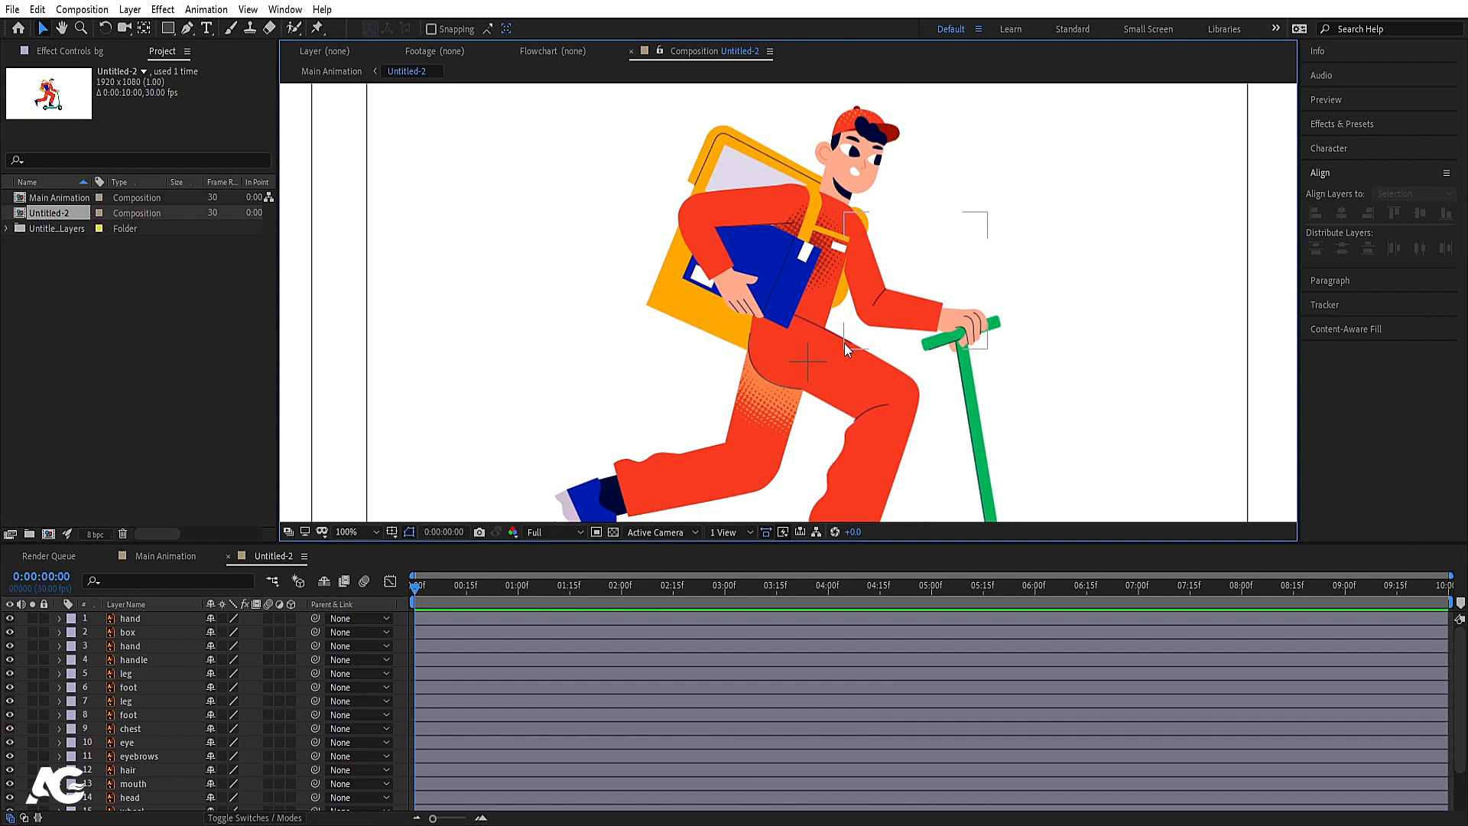
pyautogui.click(880, 116)
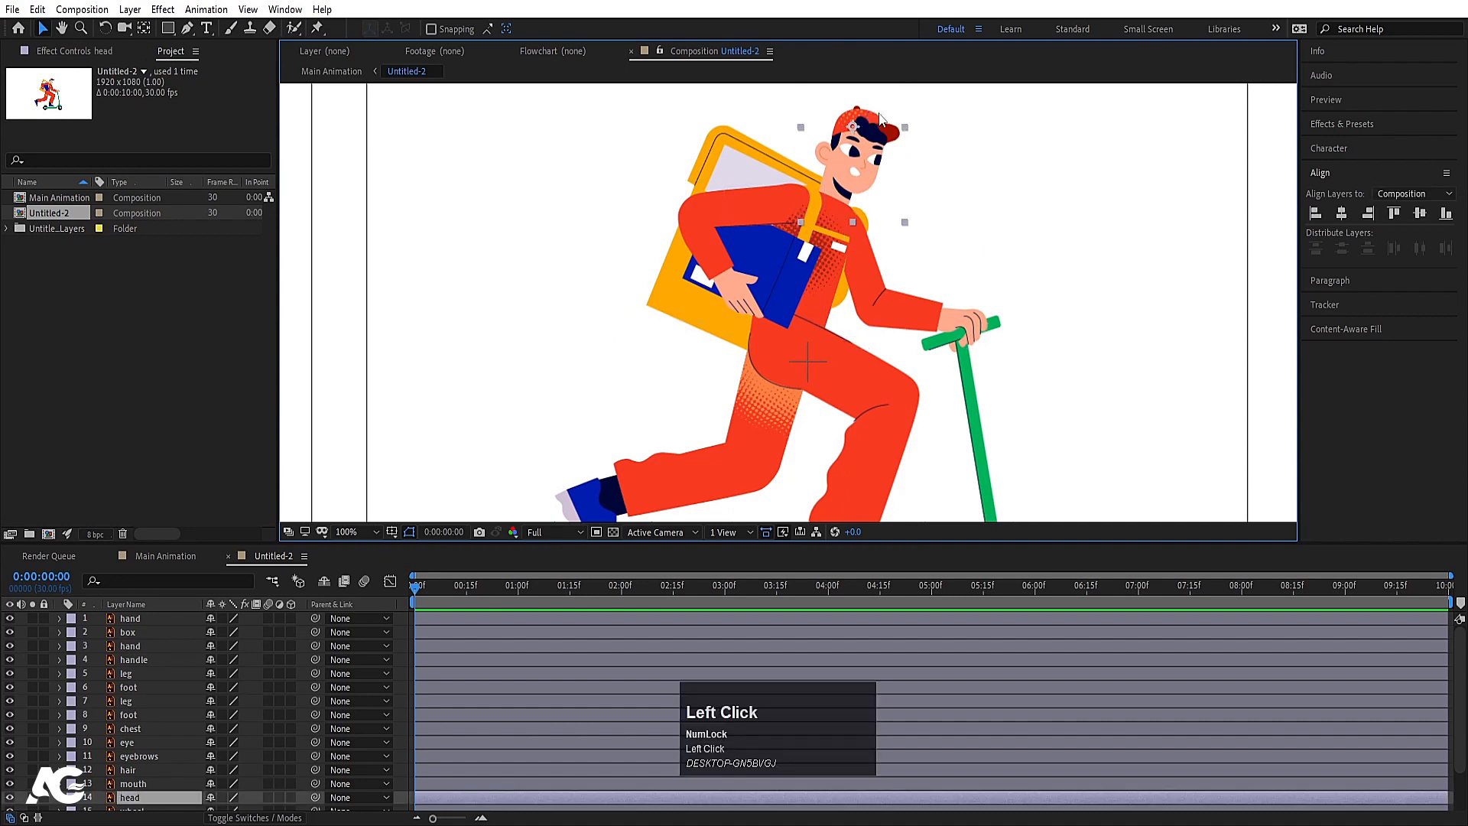
pyautogui.scroll(-1, 190, 578)
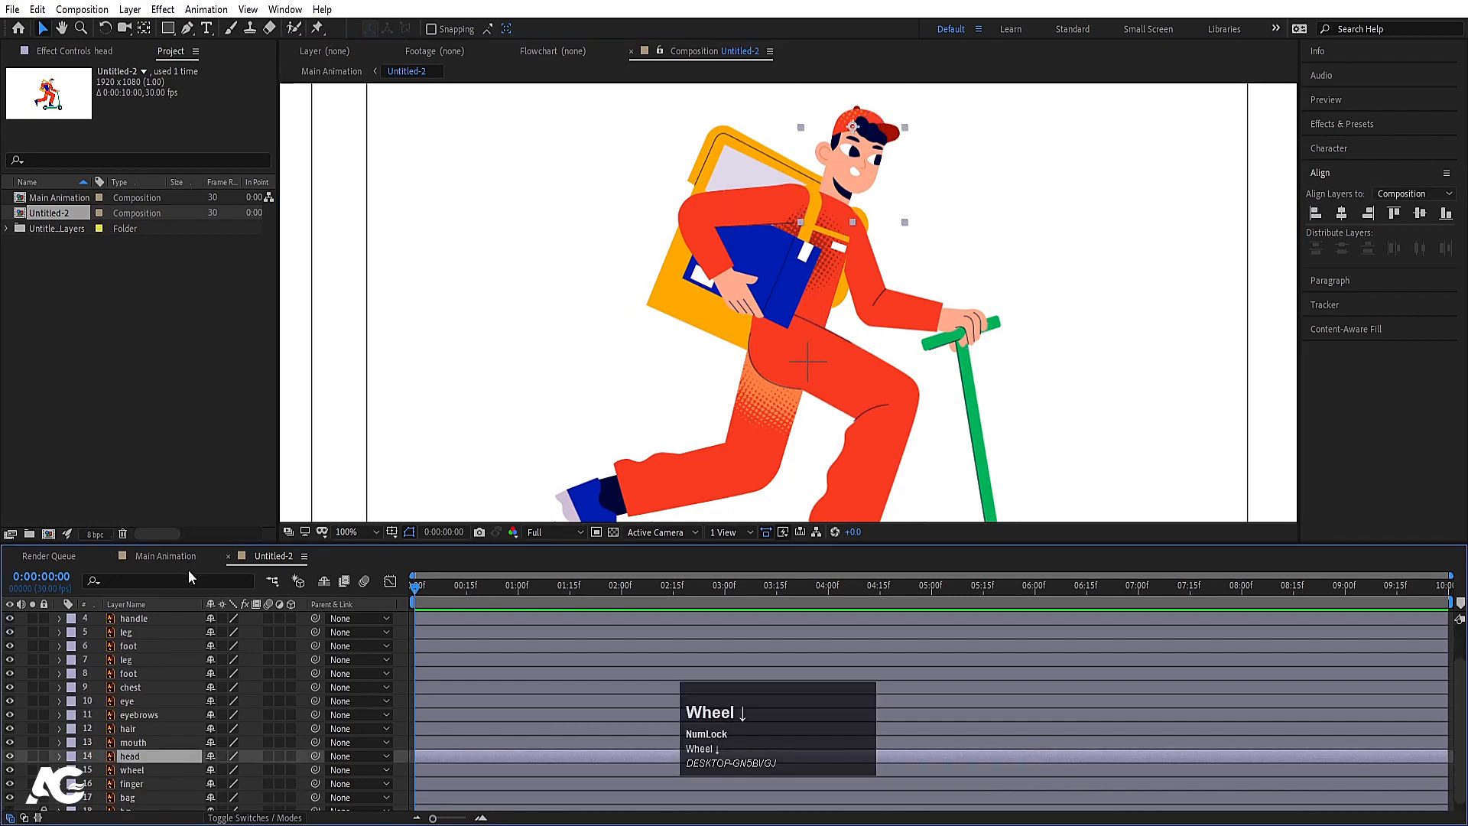
pyautogui.keyDown('shift'); pyautogui.click(136, 735); pyautogui.keyUp('shift')
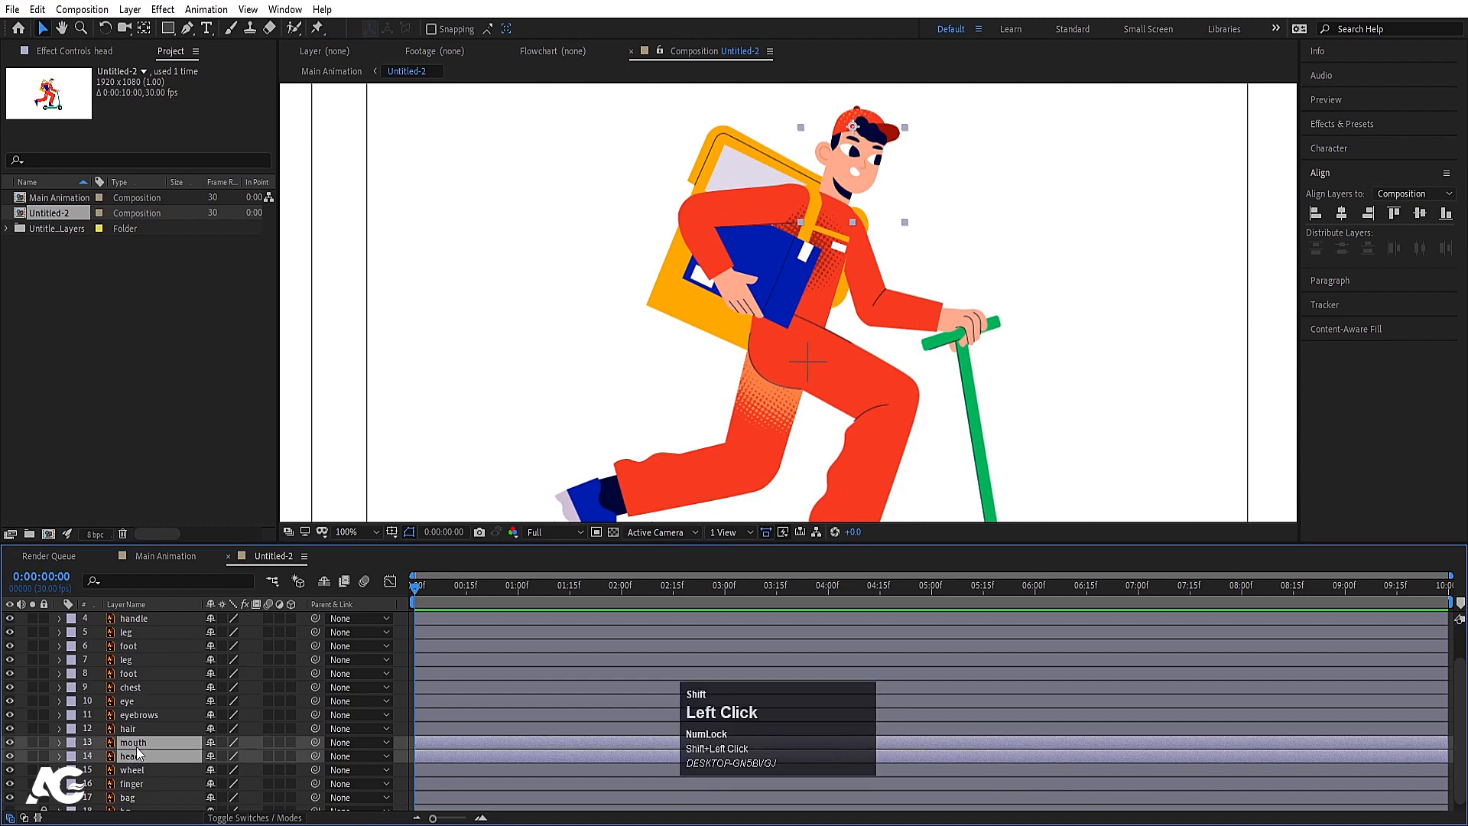
pyautogui.keyDown('shift'); pyautogui.click(135, 714); pyautogui.keyUp('shift')
pyautogui.keyDown('shift'); pyautogui.click(128, 701); pyautogui.keyUp('shift')
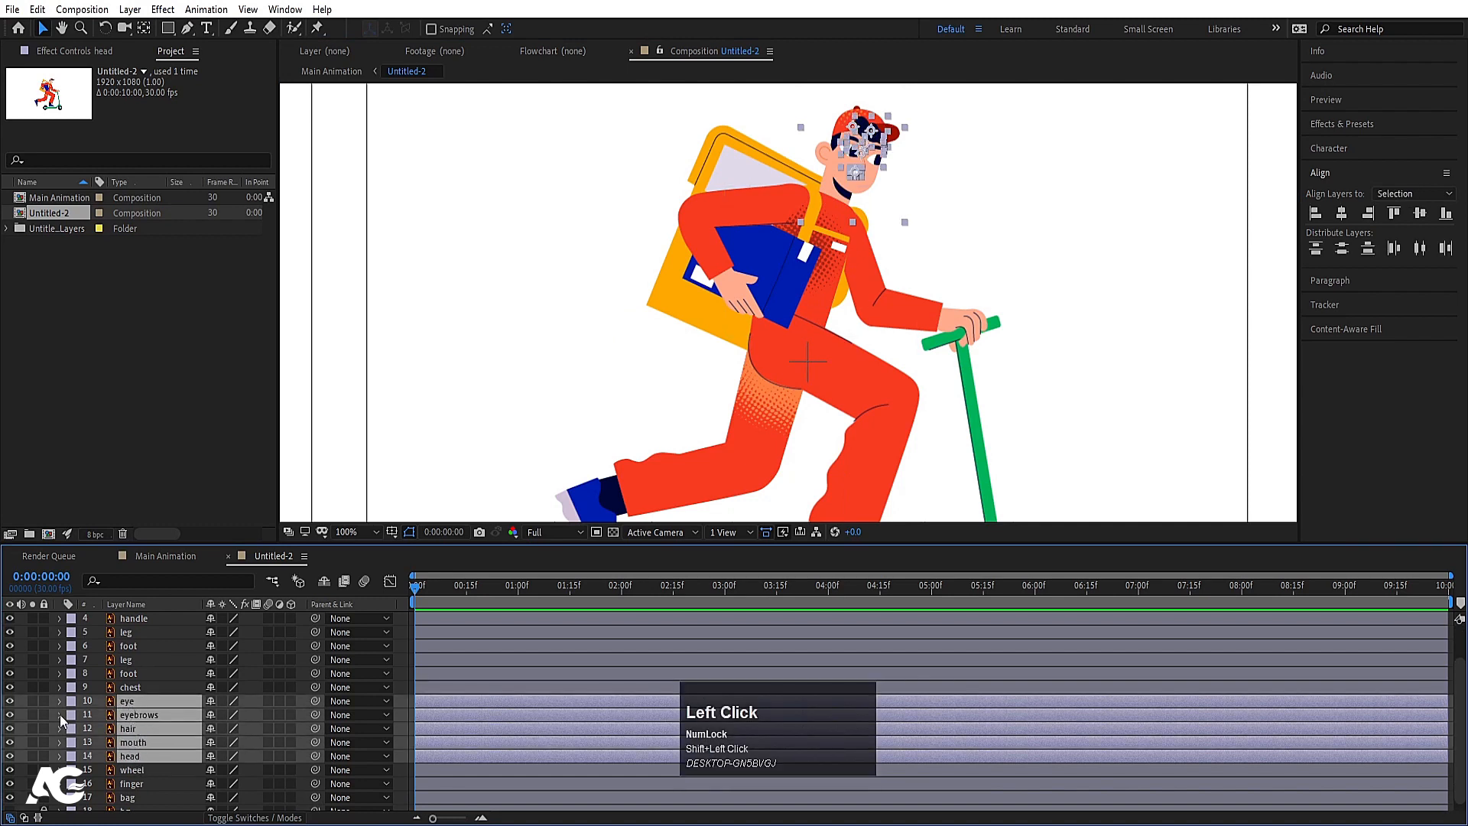
pyautogui.click(34, 701)
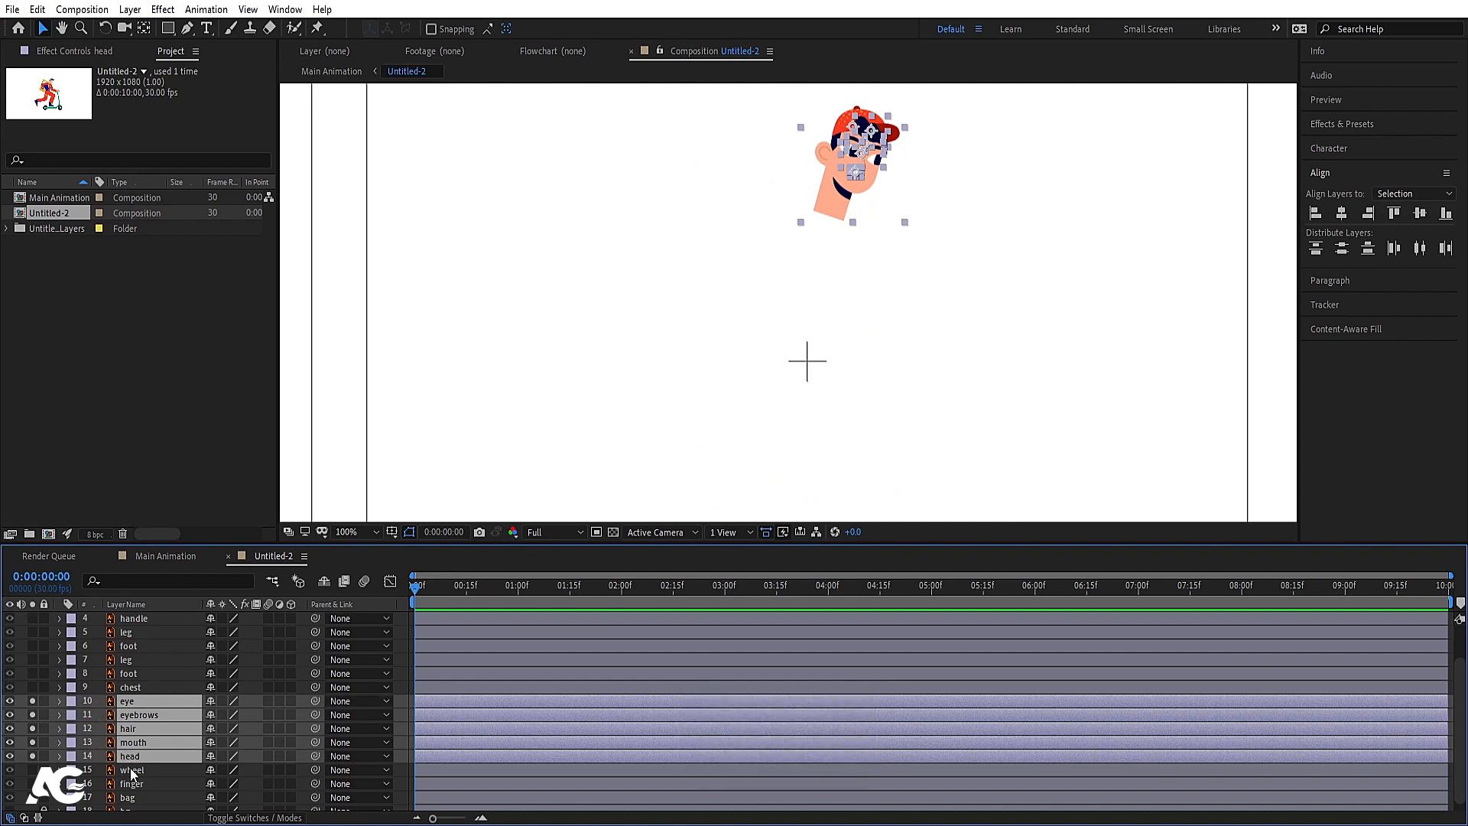
# - Parent the eye, eyebrows, hair and mouth layers to the head layer
pyautogui.click(134, 741)
pyautogui.keyDown('shift'); pyautogui.click(136, 701); pyautogui.keyUp('shift')
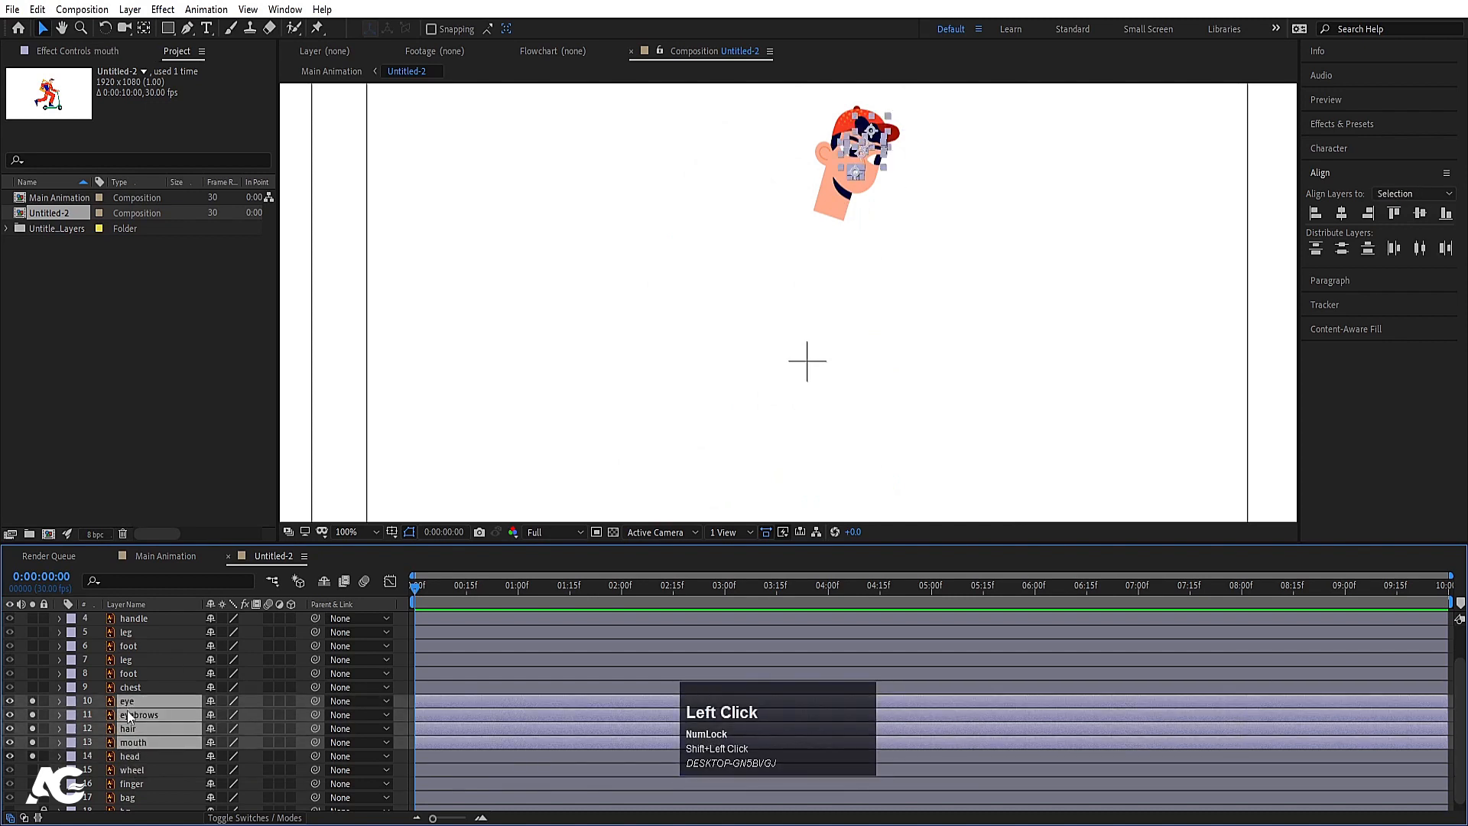
pyautogui.click(309, 741)
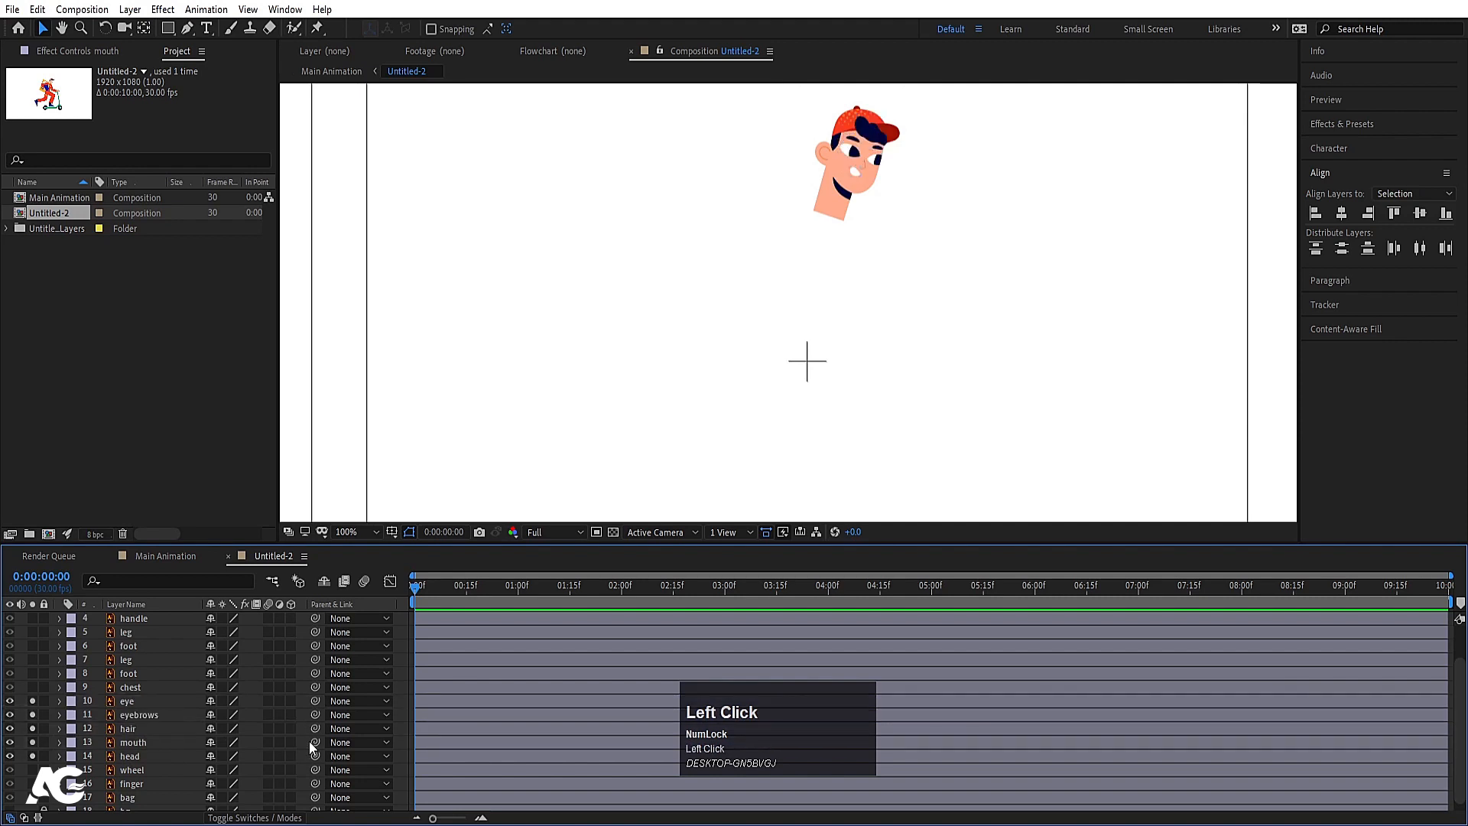
pyautogui.click(134, 742)
pyautogui.keyDown('shift'); pyautogui.click(128, 701); pyautogui.keyUp('shift')
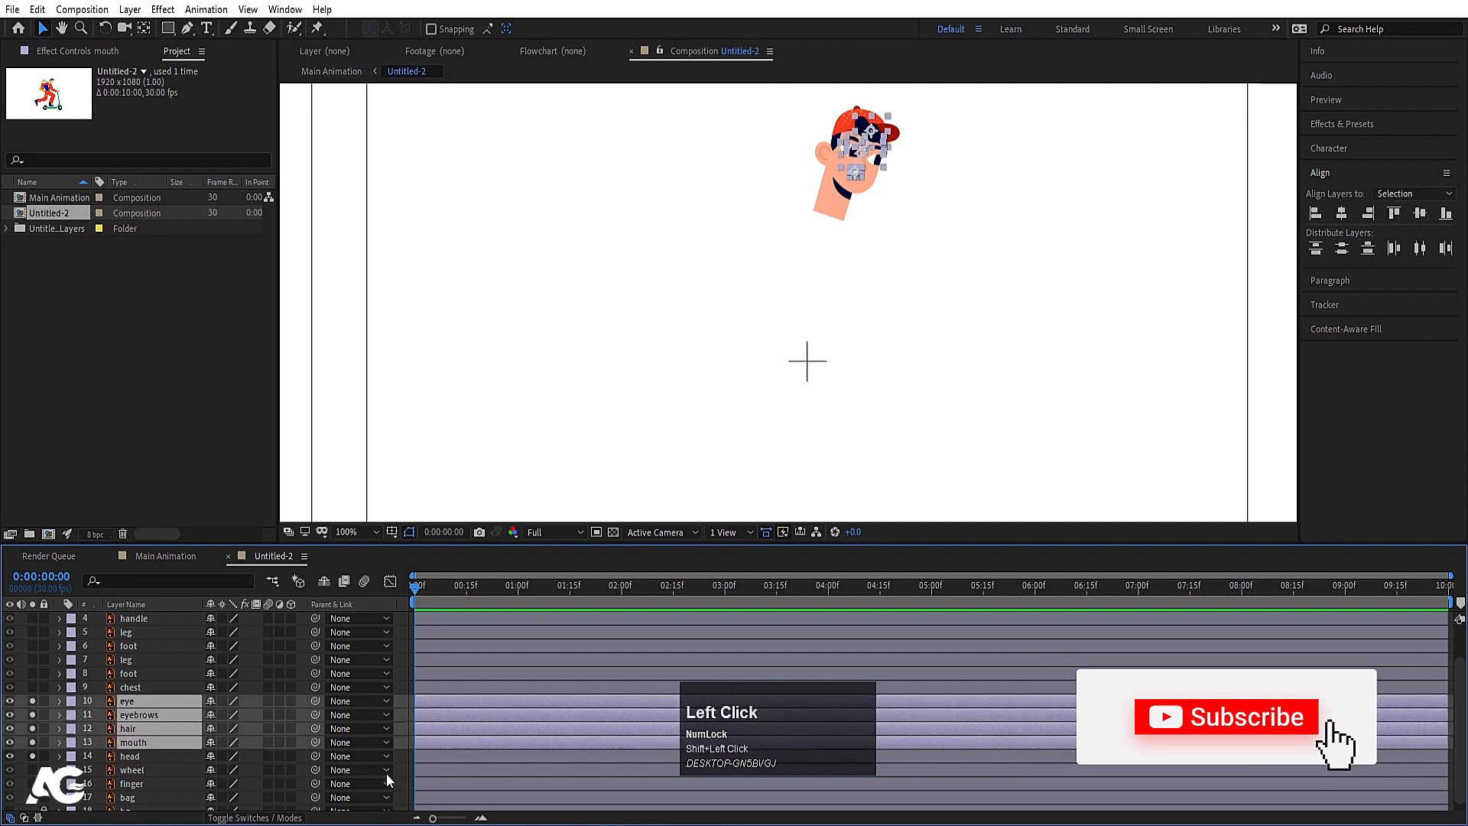
pyautogui.moveTo(315, 742); pyautogui.dragTo(127, 757)
# - Move the head layer's anchor point to the base of the neck
pyautogui.click(127, 758)
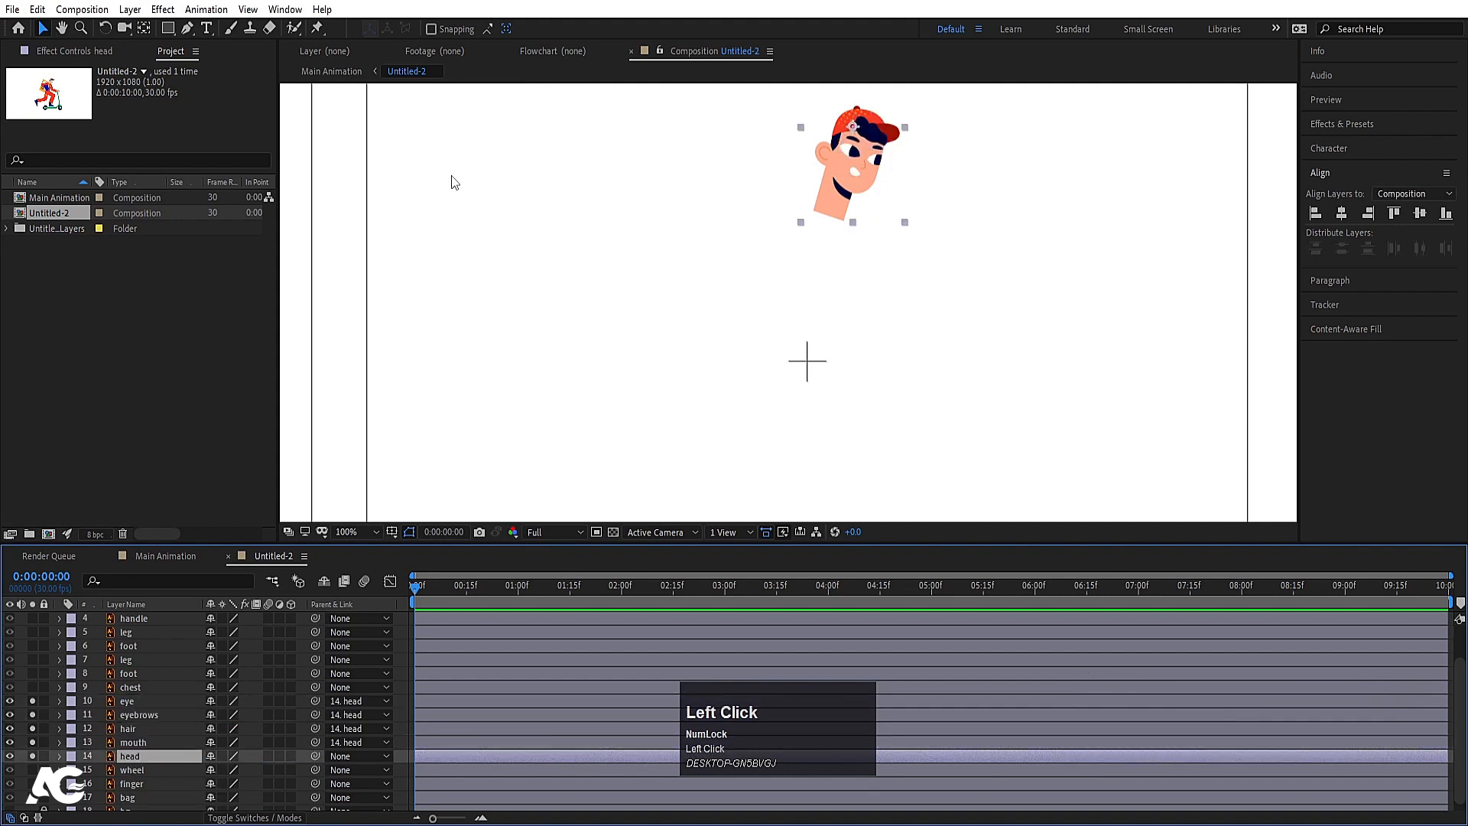
pyautogui.press('t')
pyautogui.scroll(-4, 901, 264)
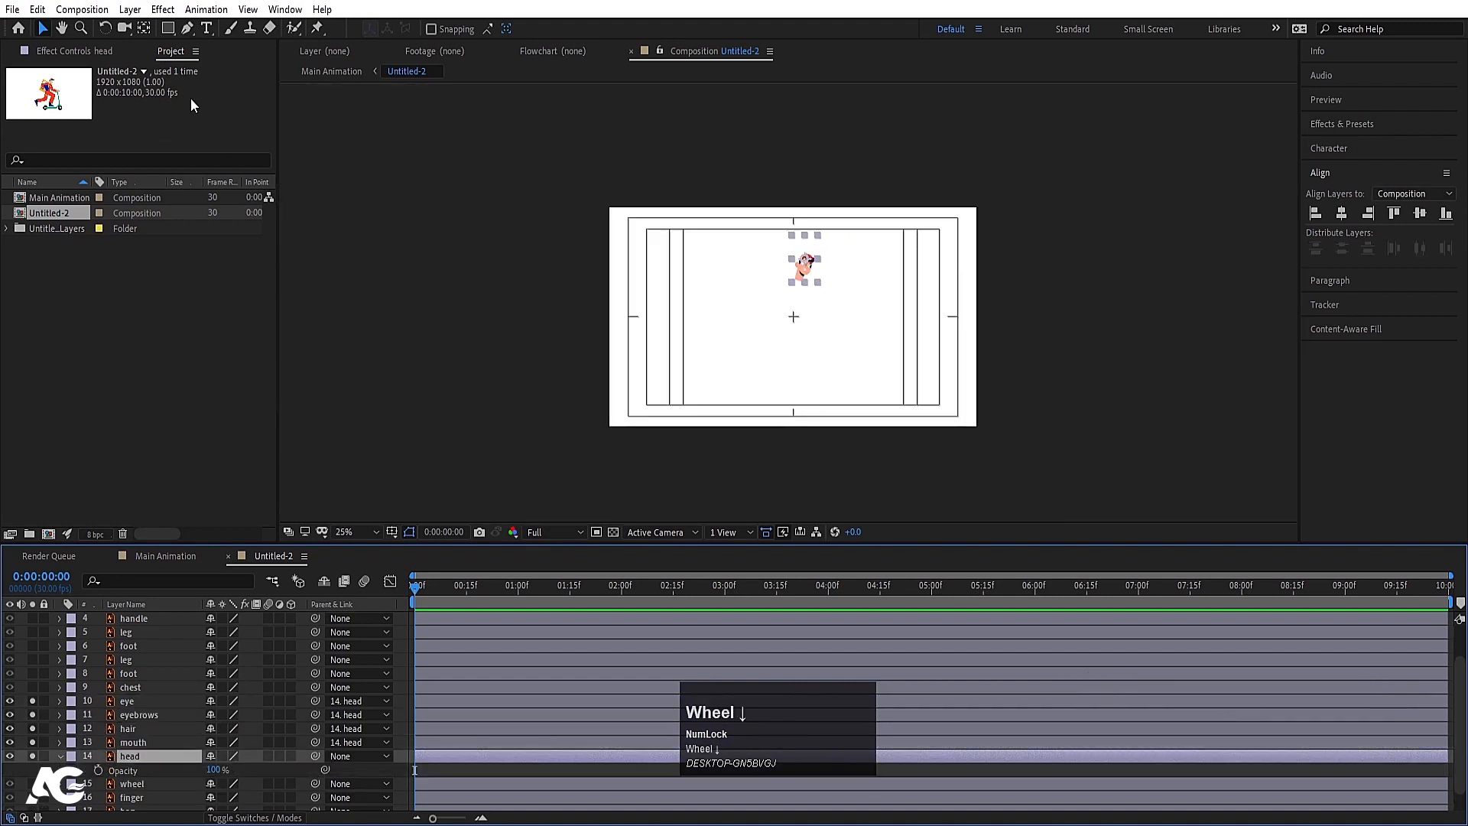
pyautogui.click(144, 29)
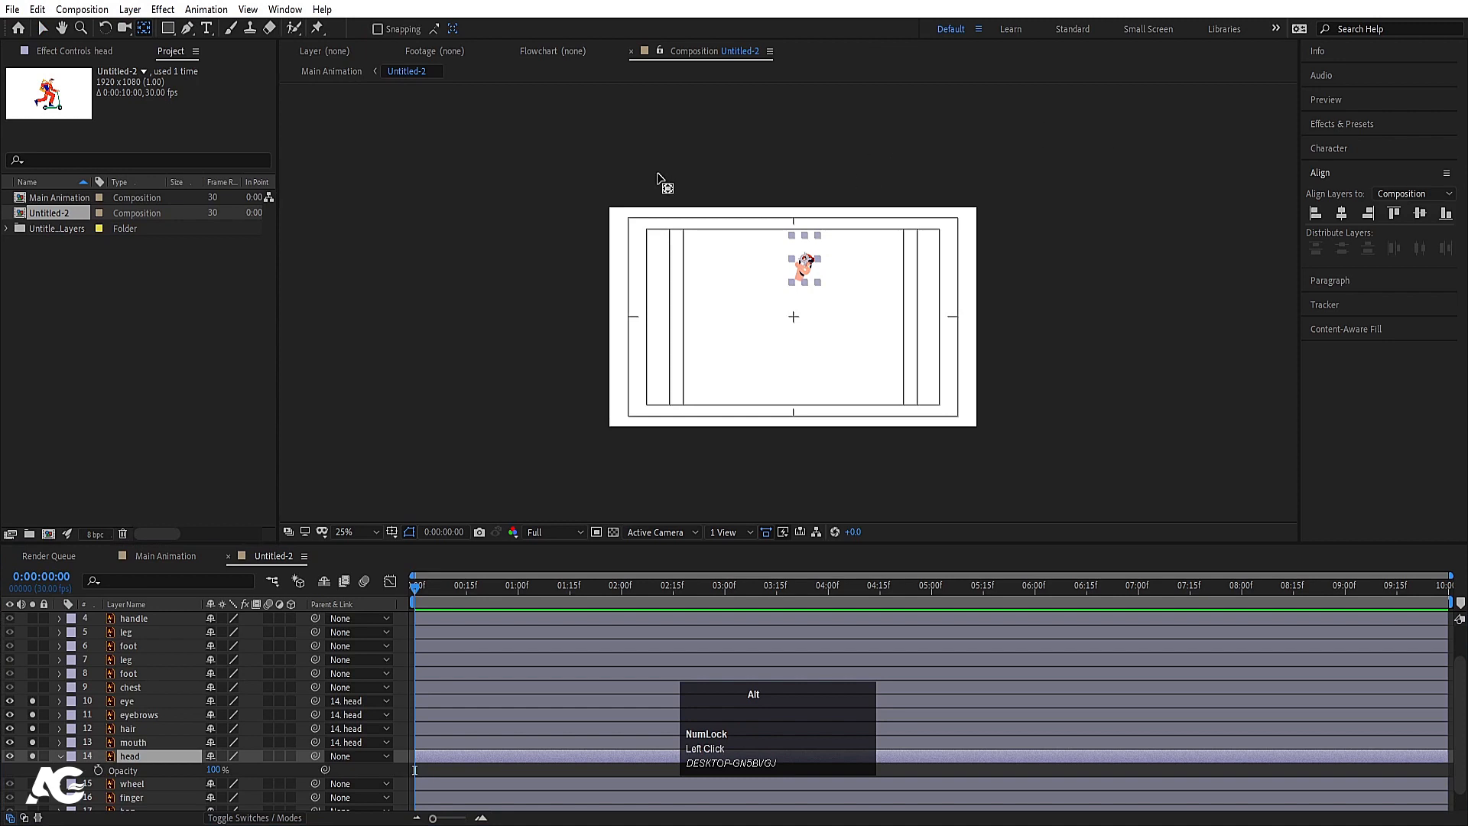
pyautogui.scroll(6, 829, 268)
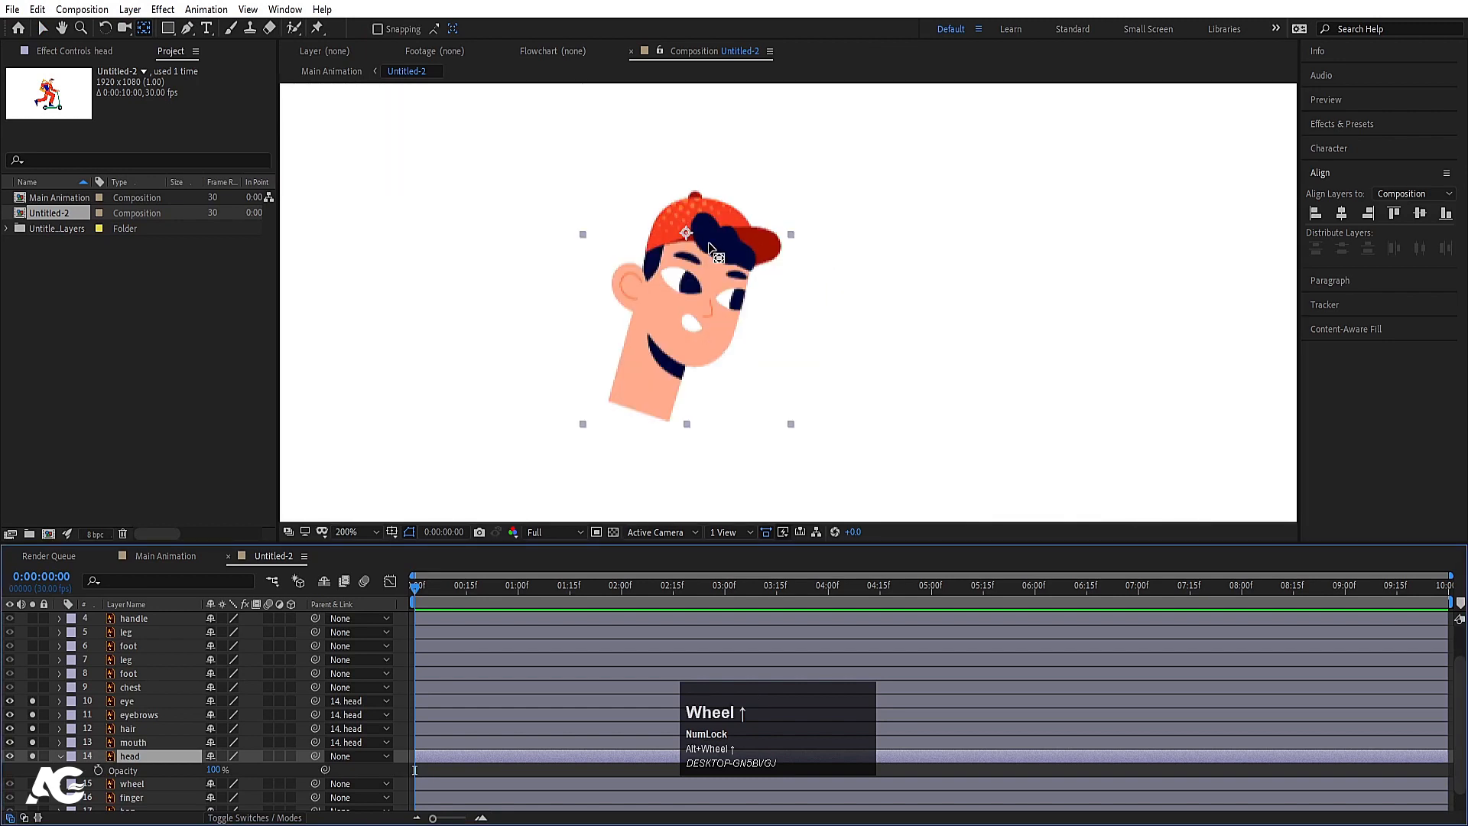
pyautogui.click(686, 233)
pyautogui.moveTo(686, 234); pyautogui.dragTo(635, 410)
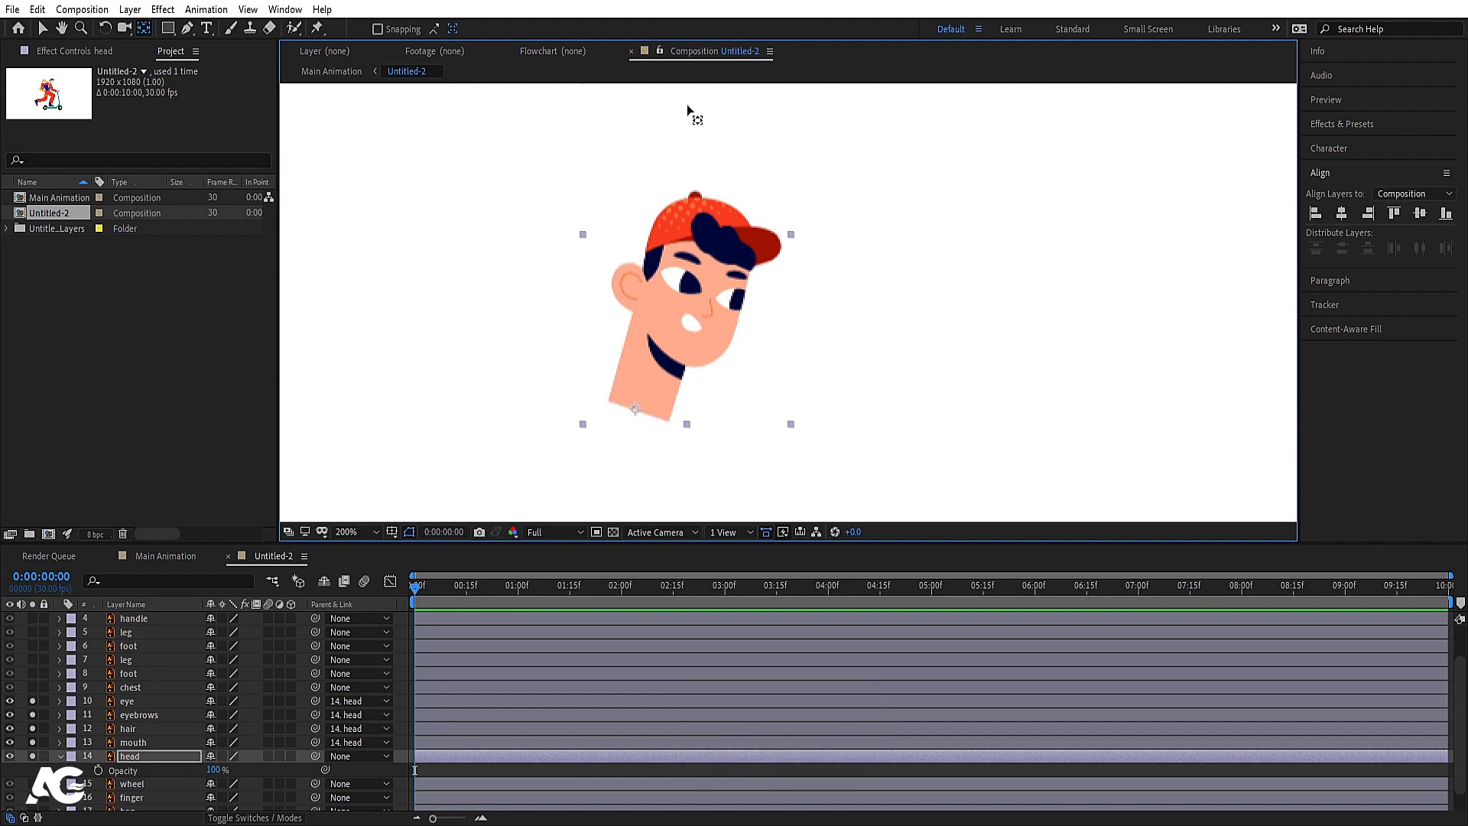
# - Try rotating the head around the base of the neck to test its pivot, and undo the rotation
pyautogui.press('w')
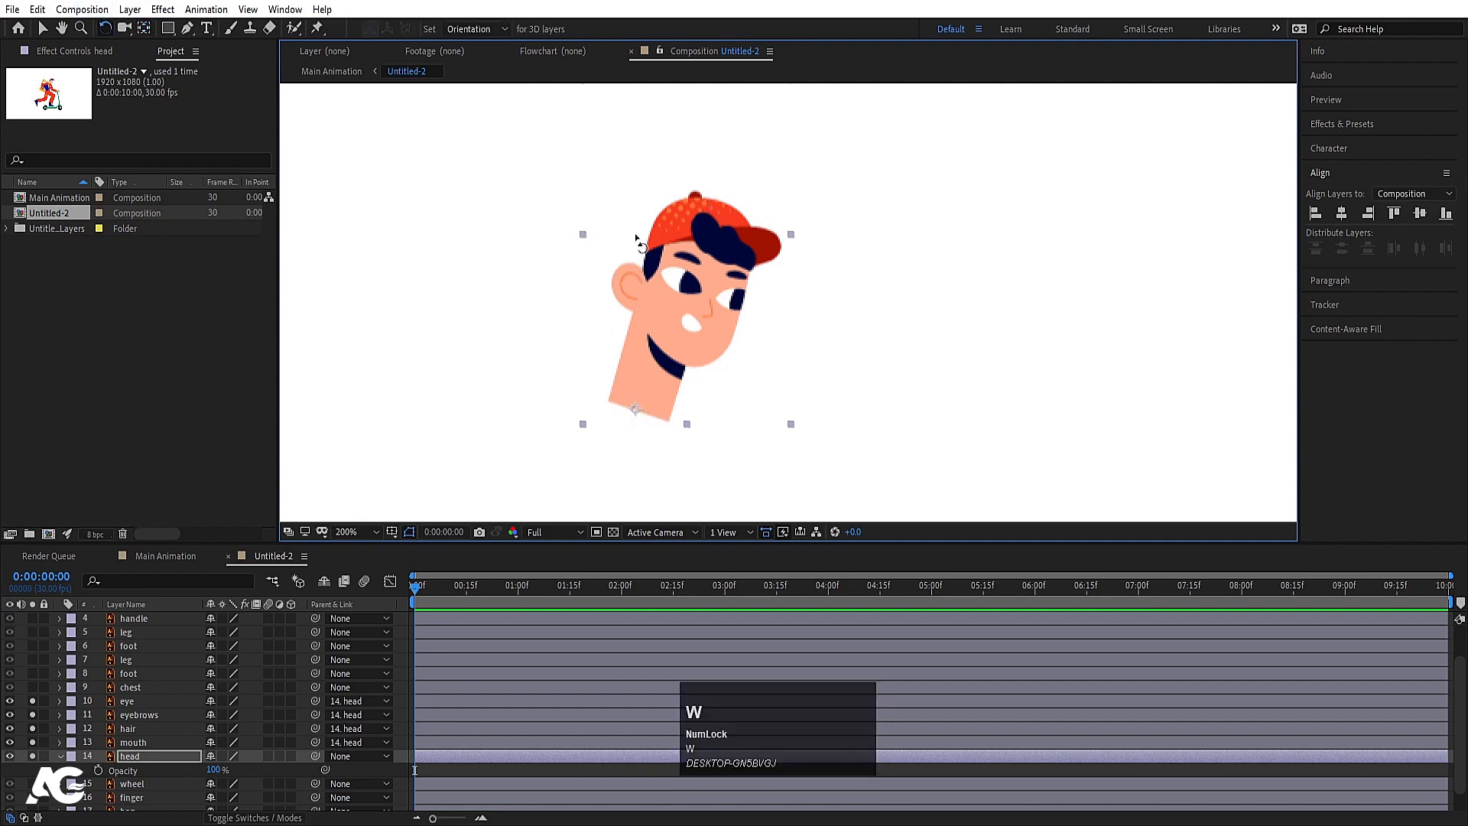
pyautogui.moveTo(717, 218)
pyautogui.mouseDown()
pyautogui.moveTo(745, 248)
pyautogui.moveTo(722, 228)
pyautogui.mouseUp()
pyautogui.hotkey('ctrl', 'z')
# - Turn off solo on the head and face layers and parent the head to the chest layer
pyautogui.moveTo(33, 757); pyautogui.dragTo(33, 702)
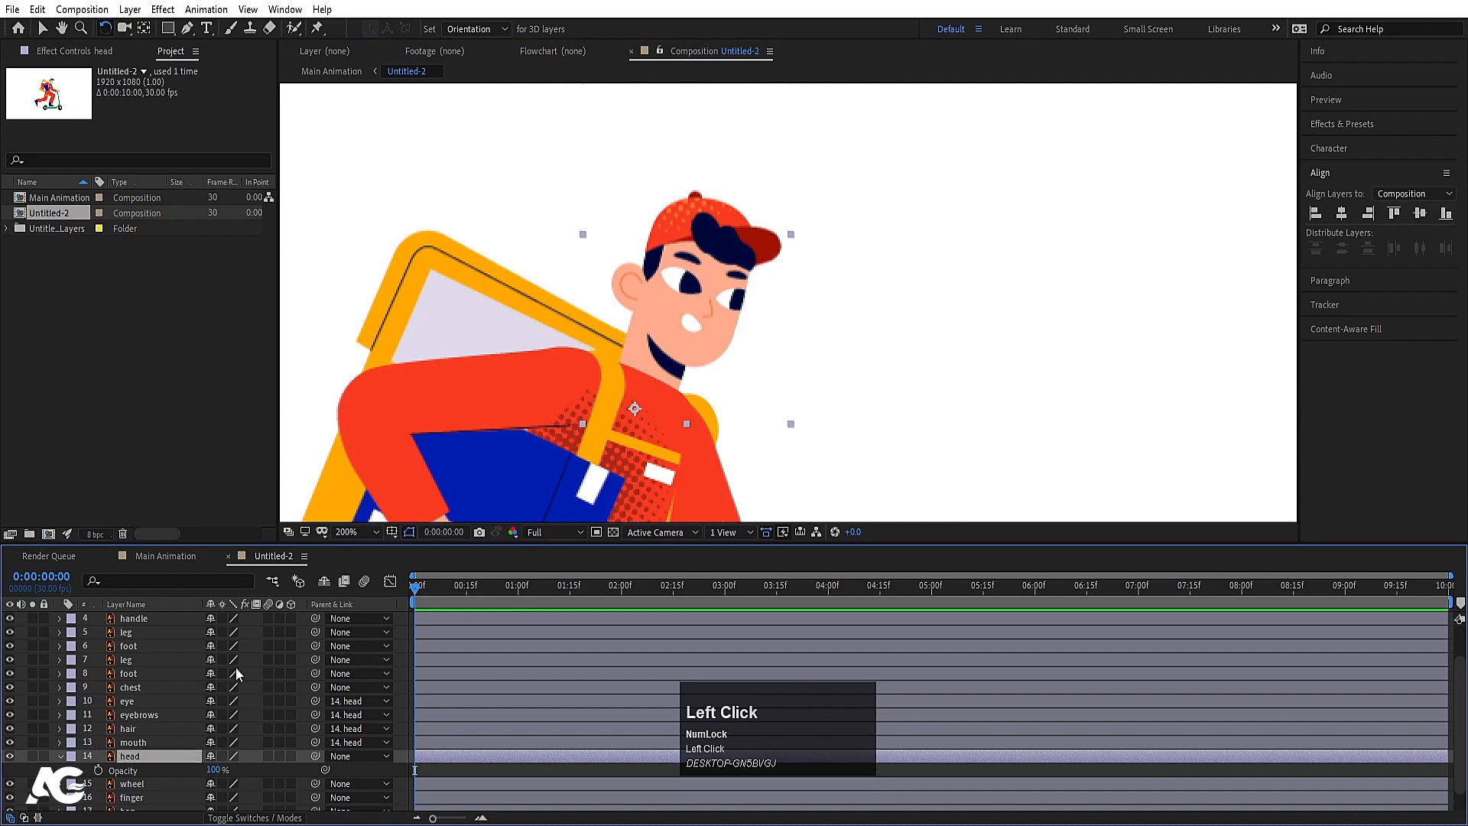
pyautogui.moveTo(315, 756); pyautogui.dragTo(141, 685)
# - Try rotating the chest layer to test the head parenting, and undo the rotation
pyautogui.click(141, 685)
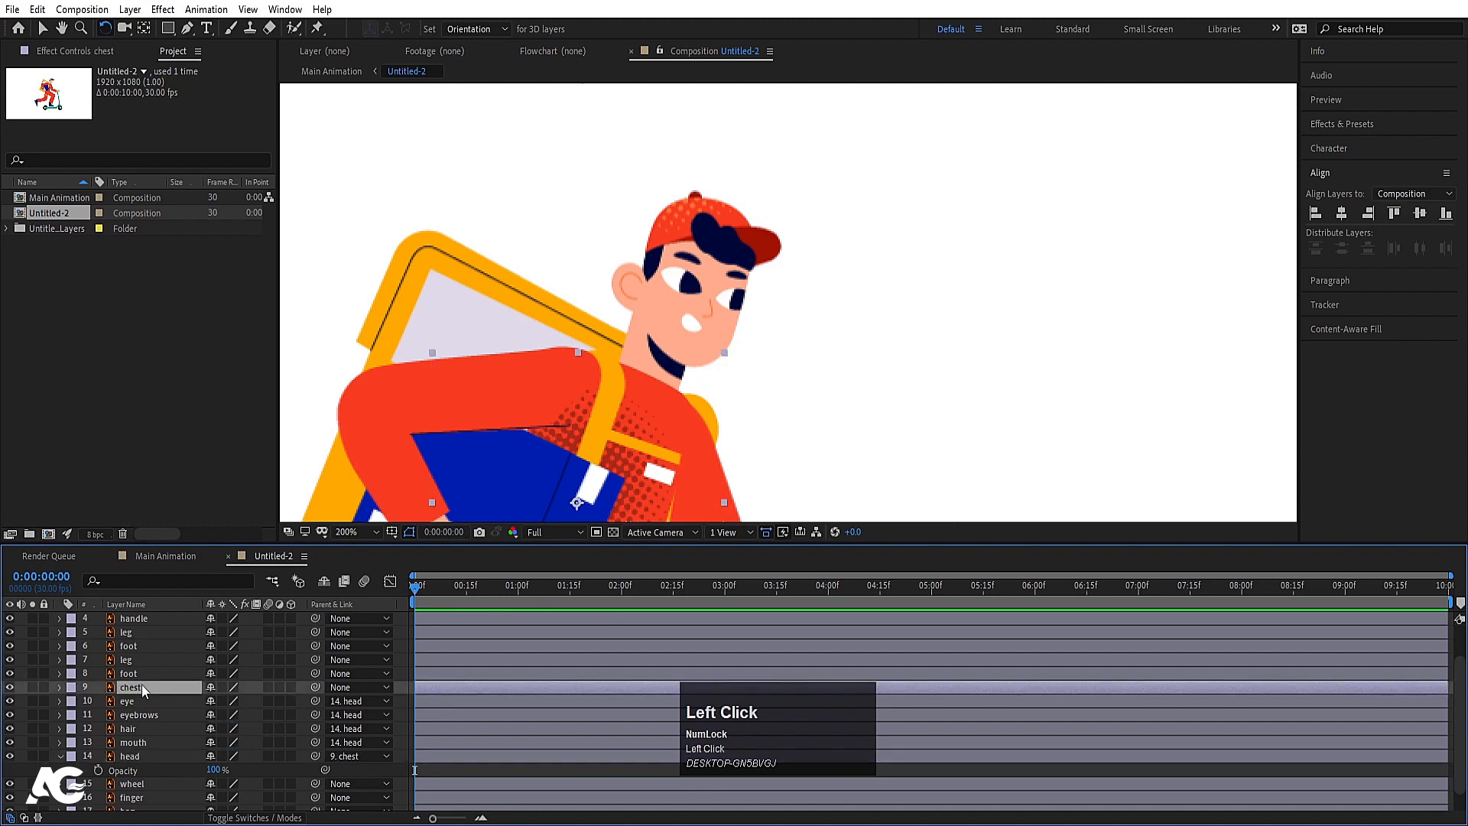
pyautogui.scroll(-1, 523, 316)
pyautogui.moveTo(689, 411); pyautogui.dragTo(731, 389)
pyautogui.hotkey('ctrl', 'z')
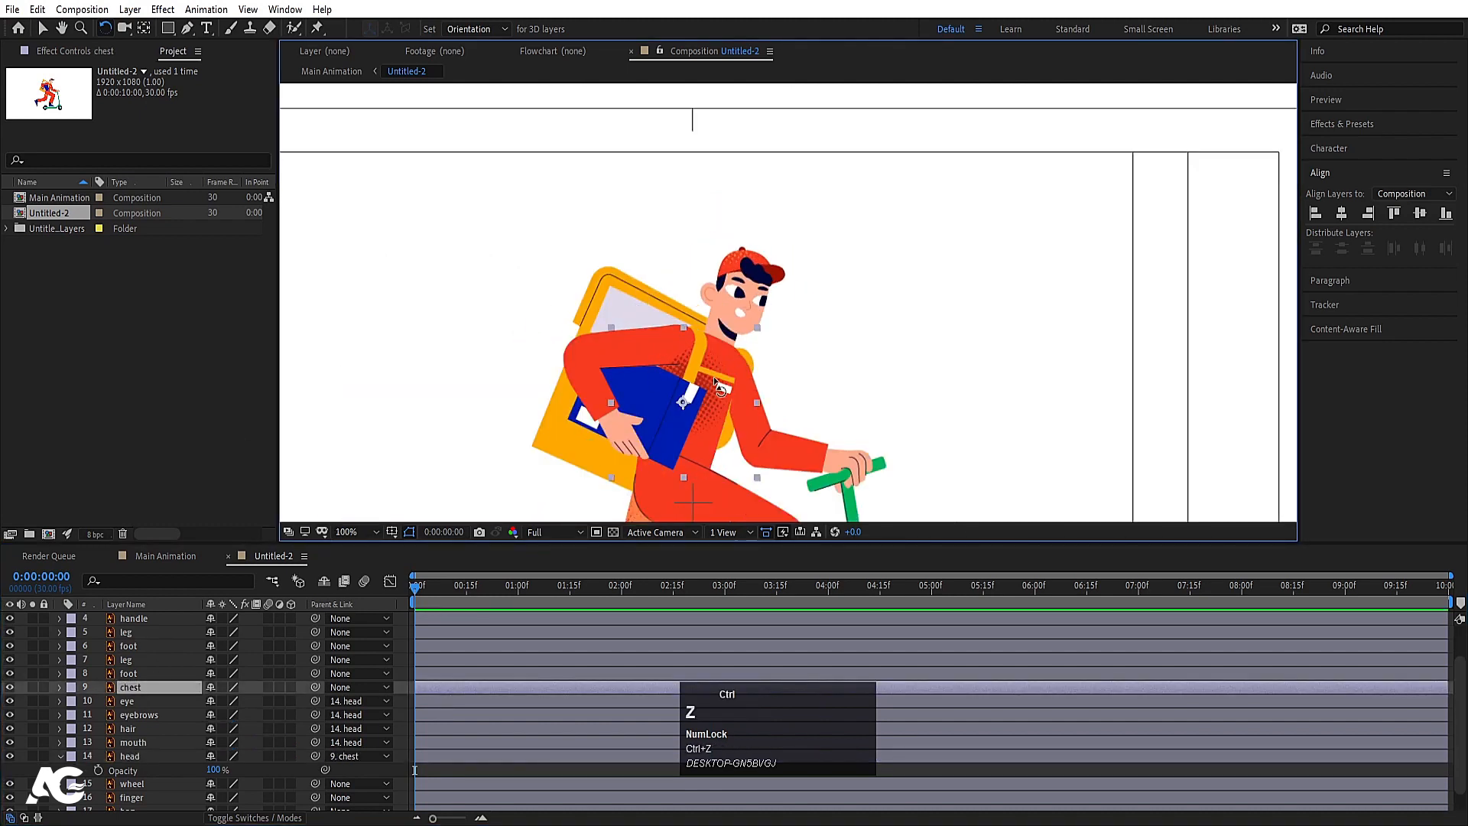
# - Solo the chest layer, move its anchor point to the waist at the bottom of the torso, and turn solo off
pyautogui.click(32, 687)
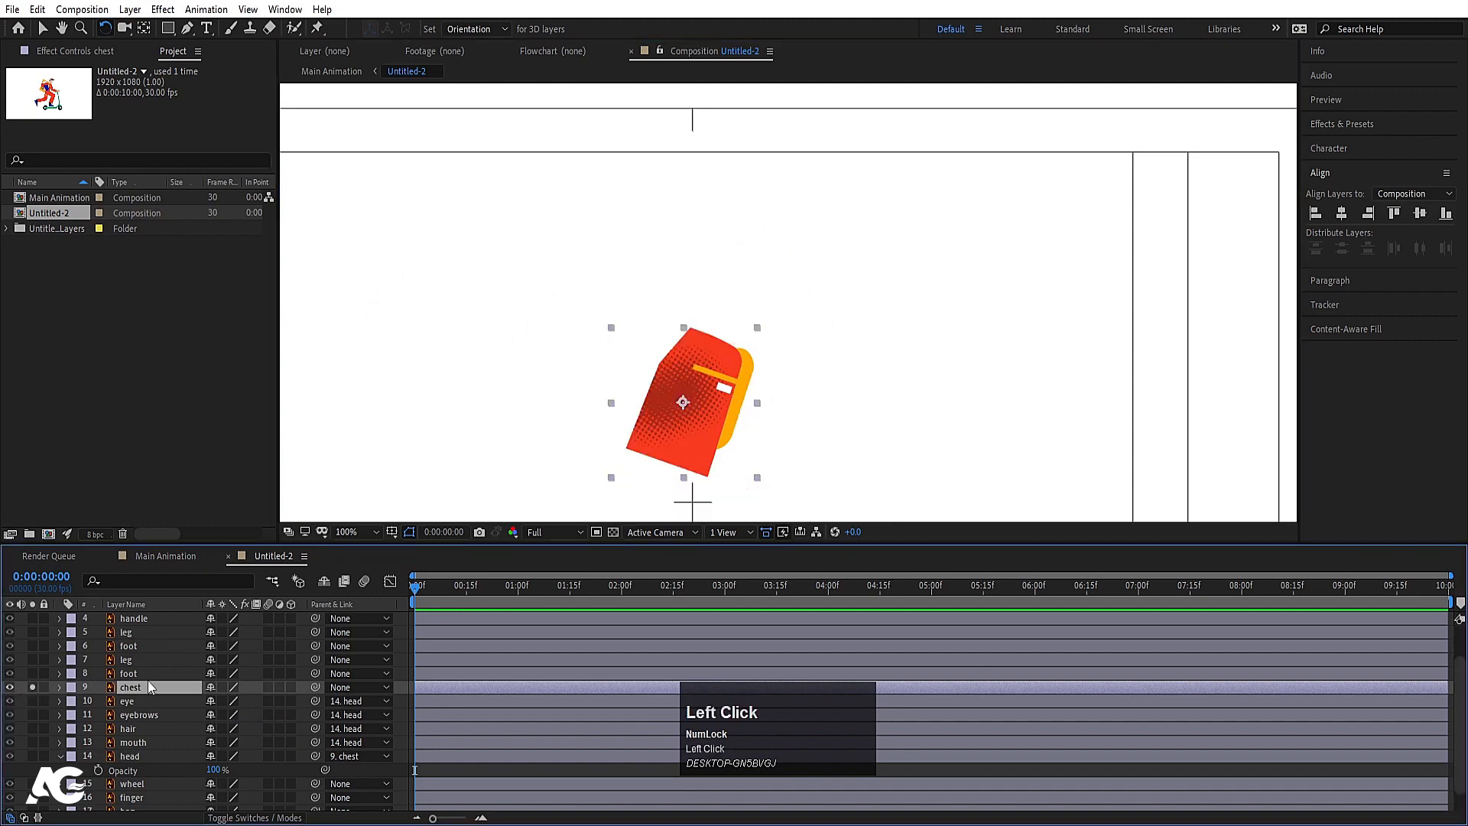
pyautogui.press('t')
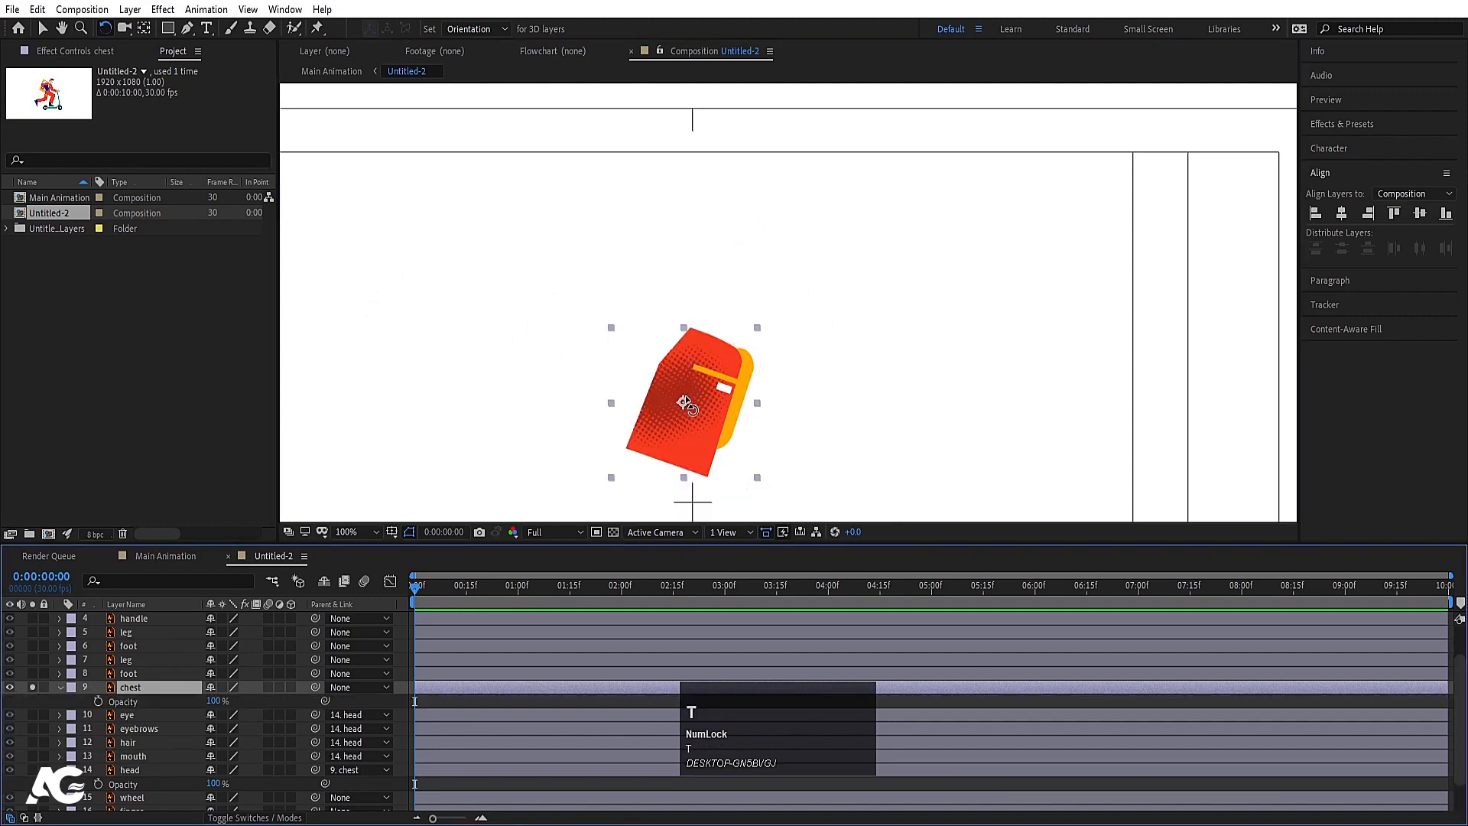
pyautogui.press('y')
pyautogui.moveTo(684, 403); pyautogui.dragTo(665, 464)
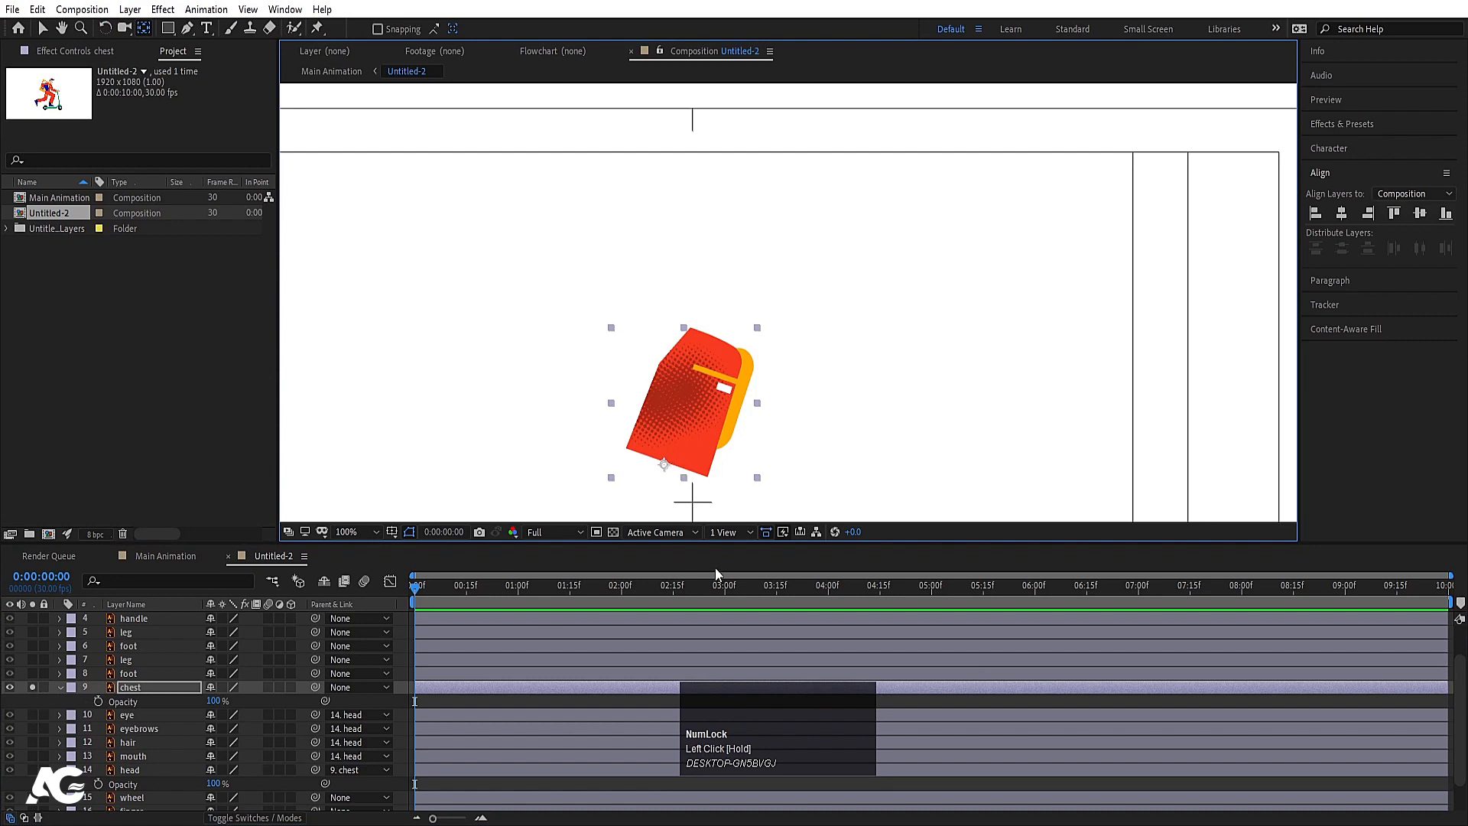
pyautogui.moveTo(668, 467); pyautogui.dragTo(669, 461)
pyautogui.click(32, 687)
pyautogui.click(60, 686)
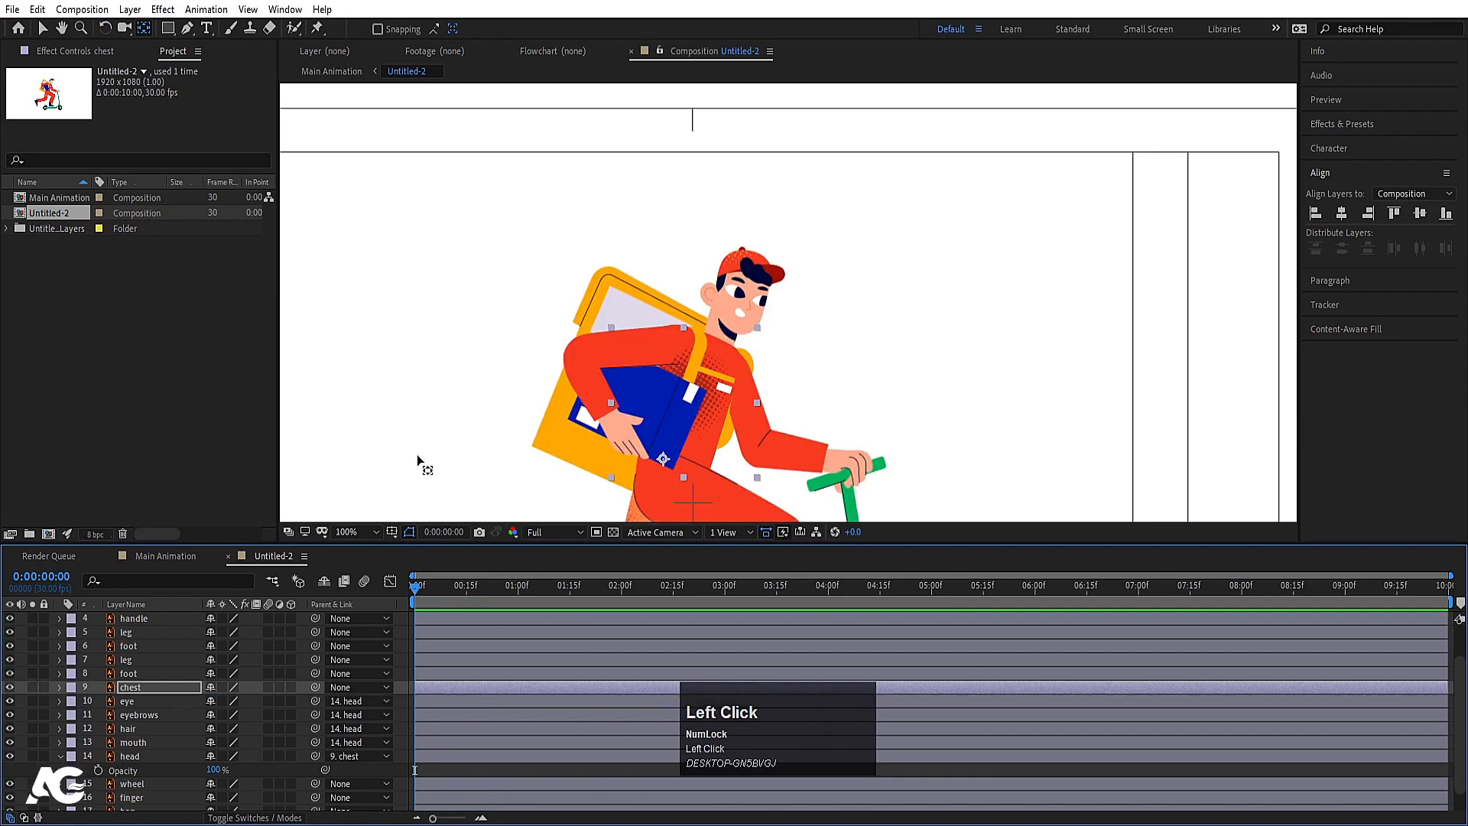
# - Move the front leg layer's anchor point up to the hip and parent the leg to the chest layer
pyautogui.scroll(-2, 633, 335)
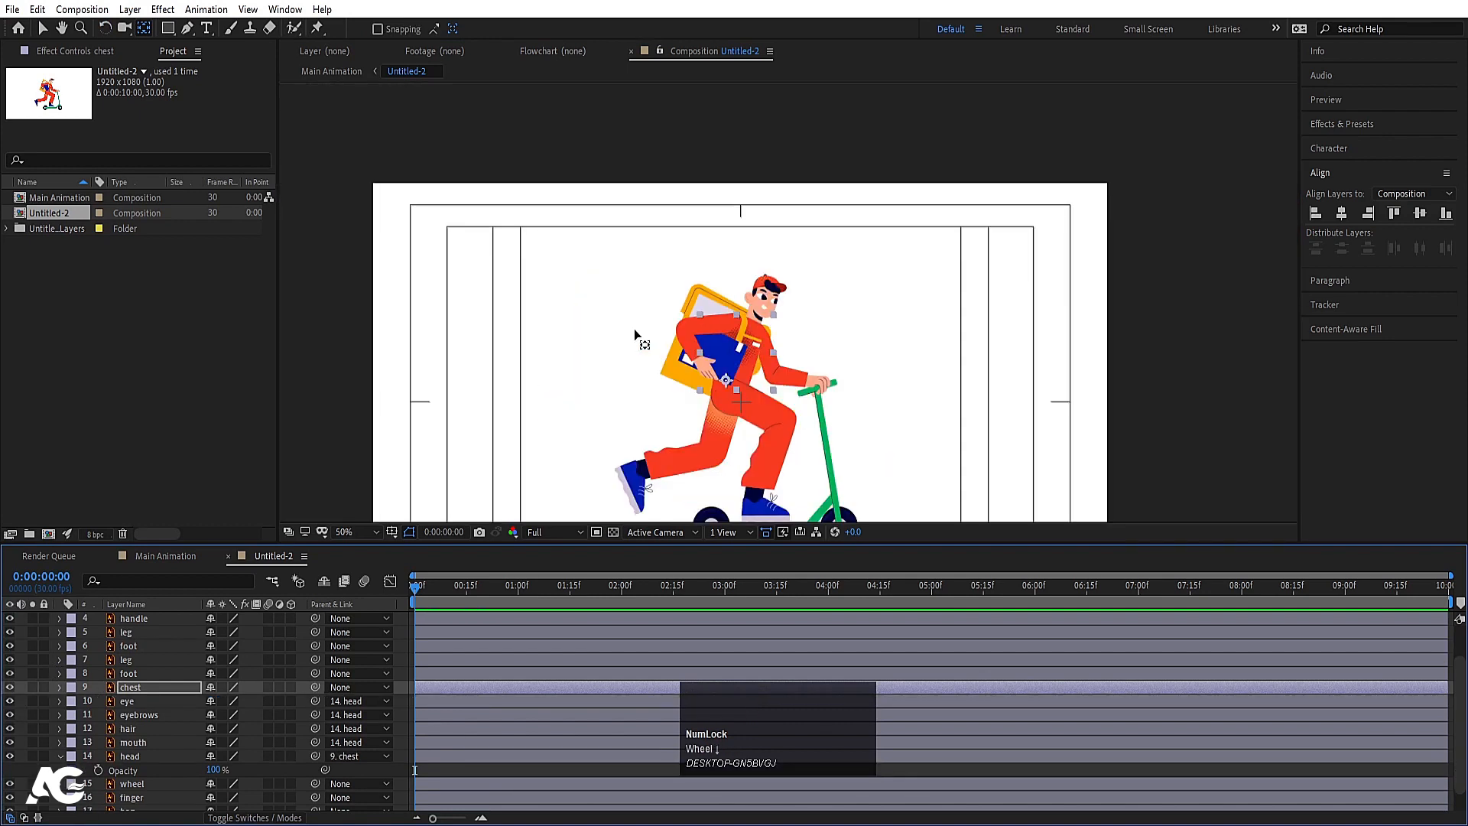
pyautogui.click(782, 427)
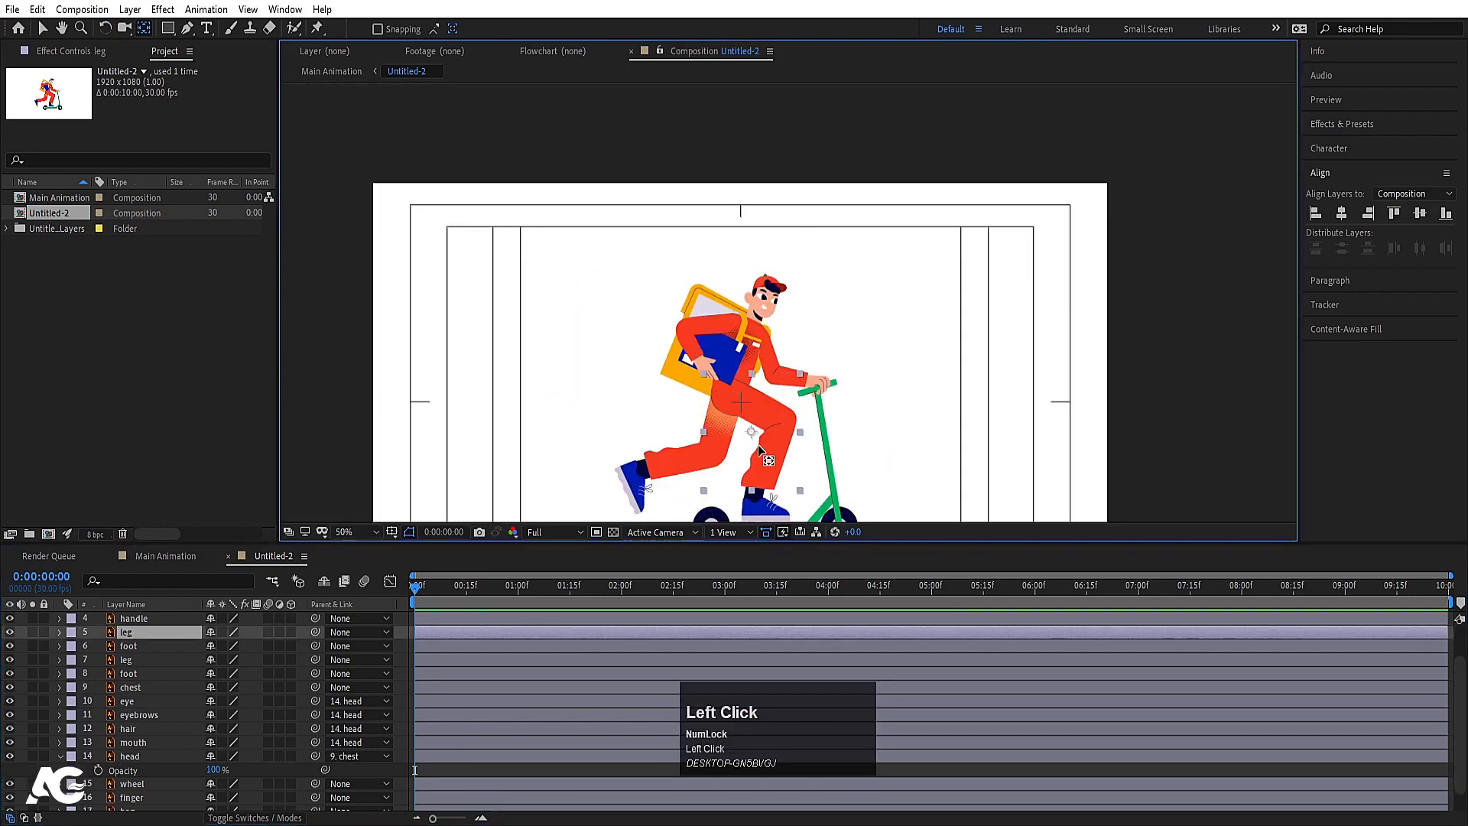
pyautogui.scroll(4, 749, 444)
pyautogui.moveTo(744, 438); pyautogui.dragTo(647, 321)
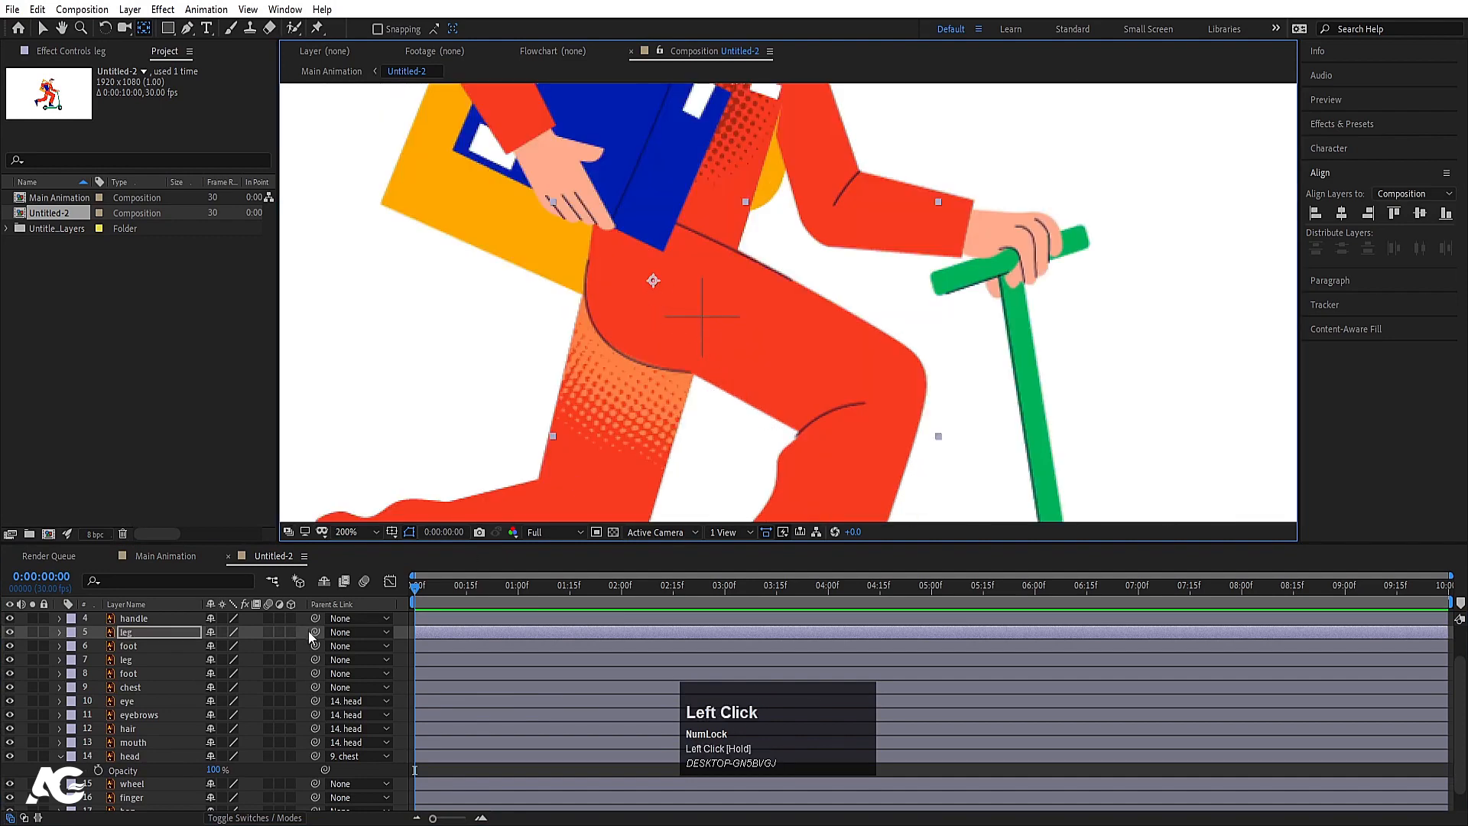
pyautogui.click(335, 634)
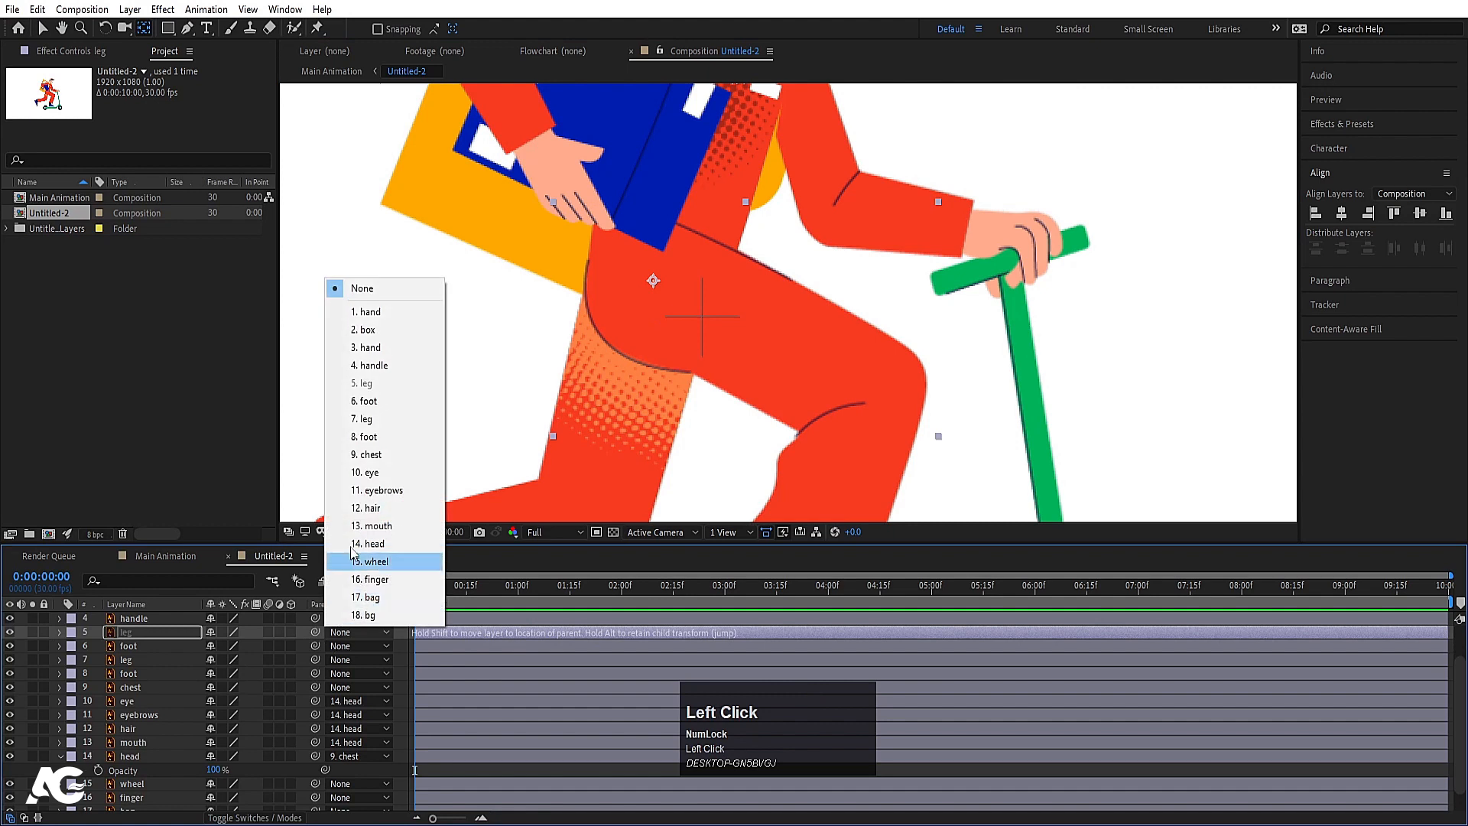
pyautogui.click(370, 454)
# - Move the anchor point of the foot standing on the scooter to the ankle, inside the trouser cuff
pyautogui.scroll(-2, 544, 331)
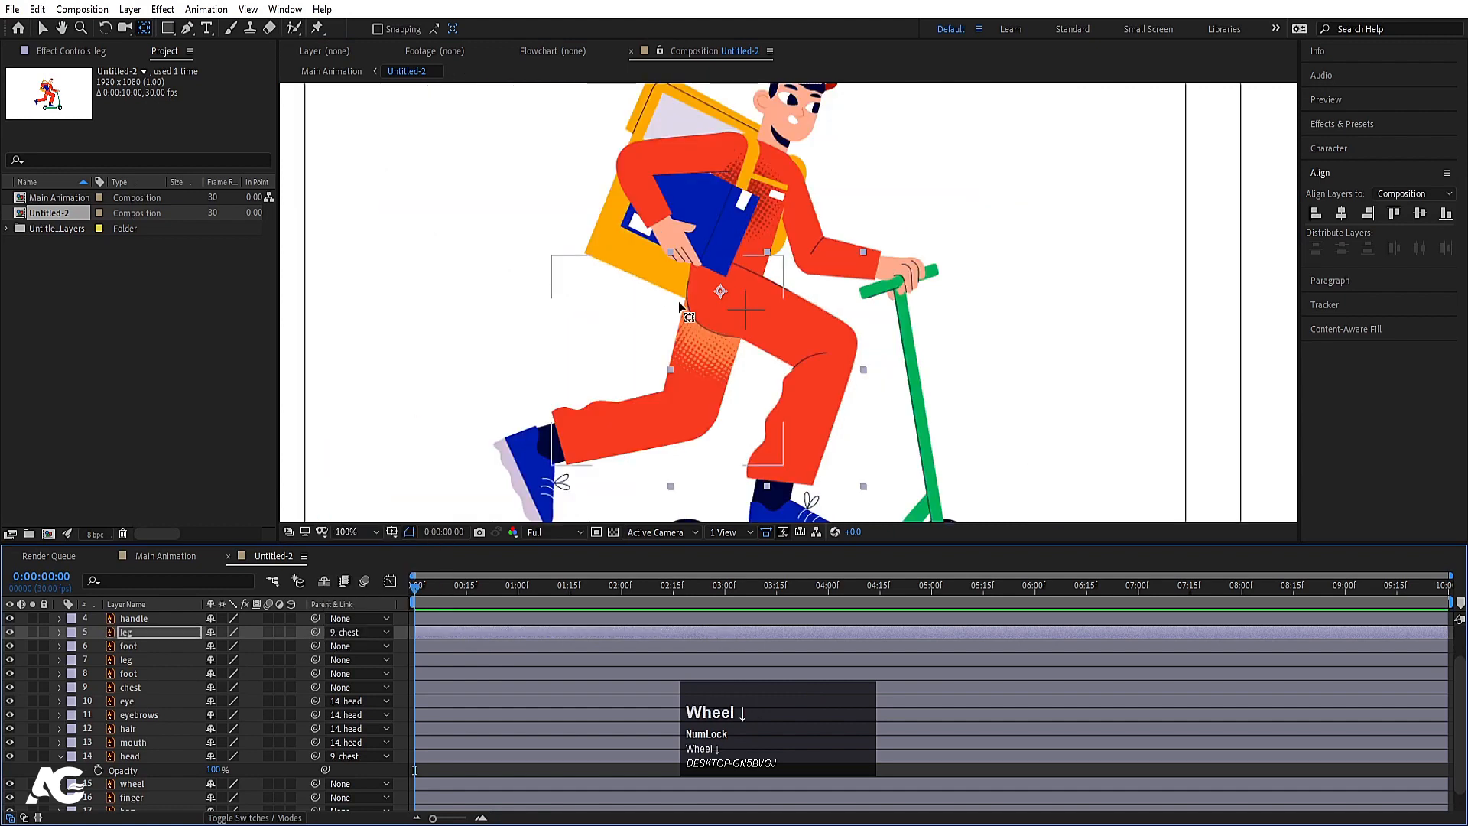
pyautogui.press('space')
pyautogui.moveTo(771, 375); pyautogui.dragTo(771, 310)
pyautogui.click(770, 371)
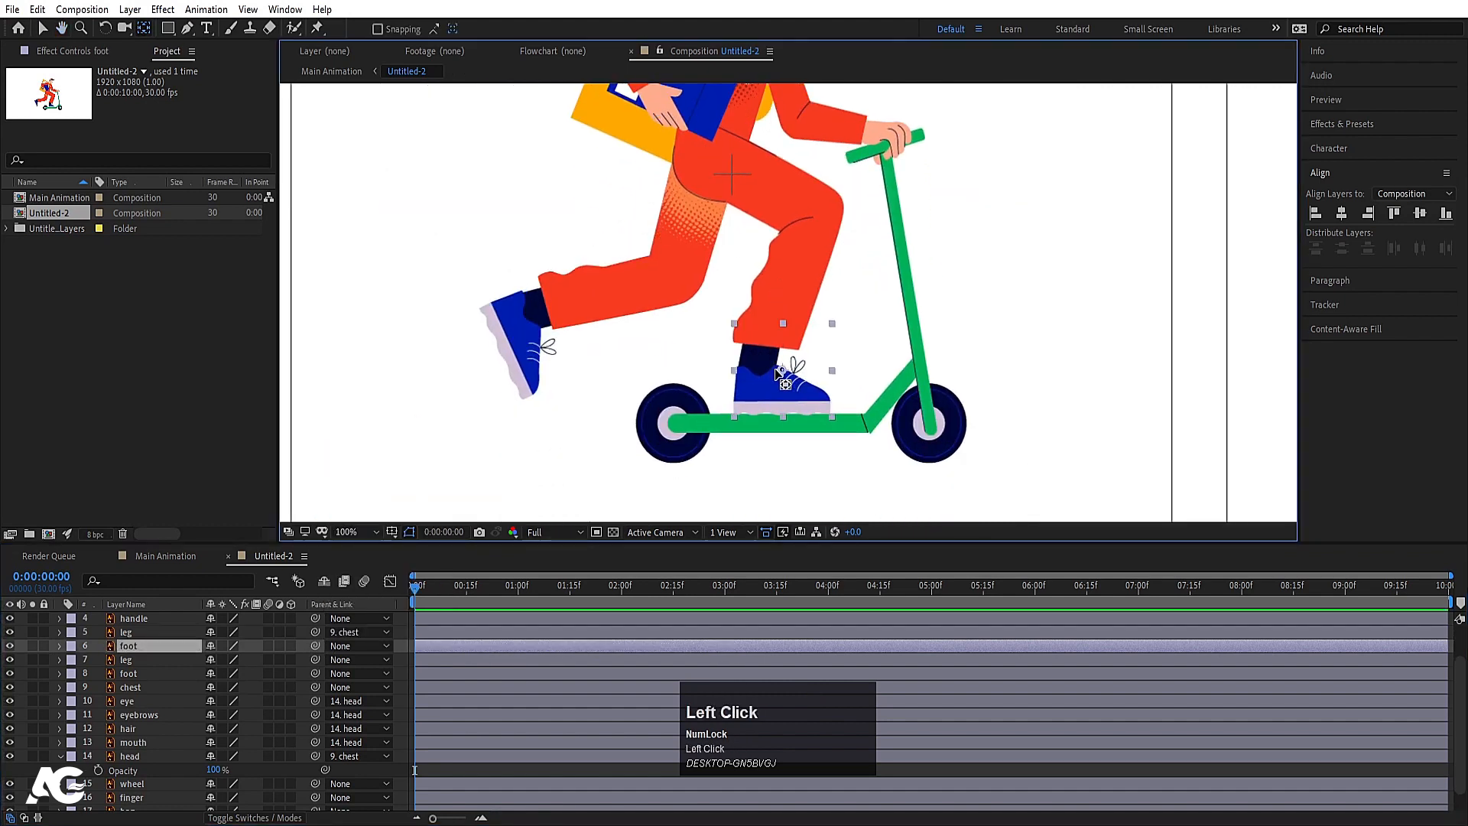
pyautogui.moveTo(782, 370); pyautogui.dragTo(759, 336)
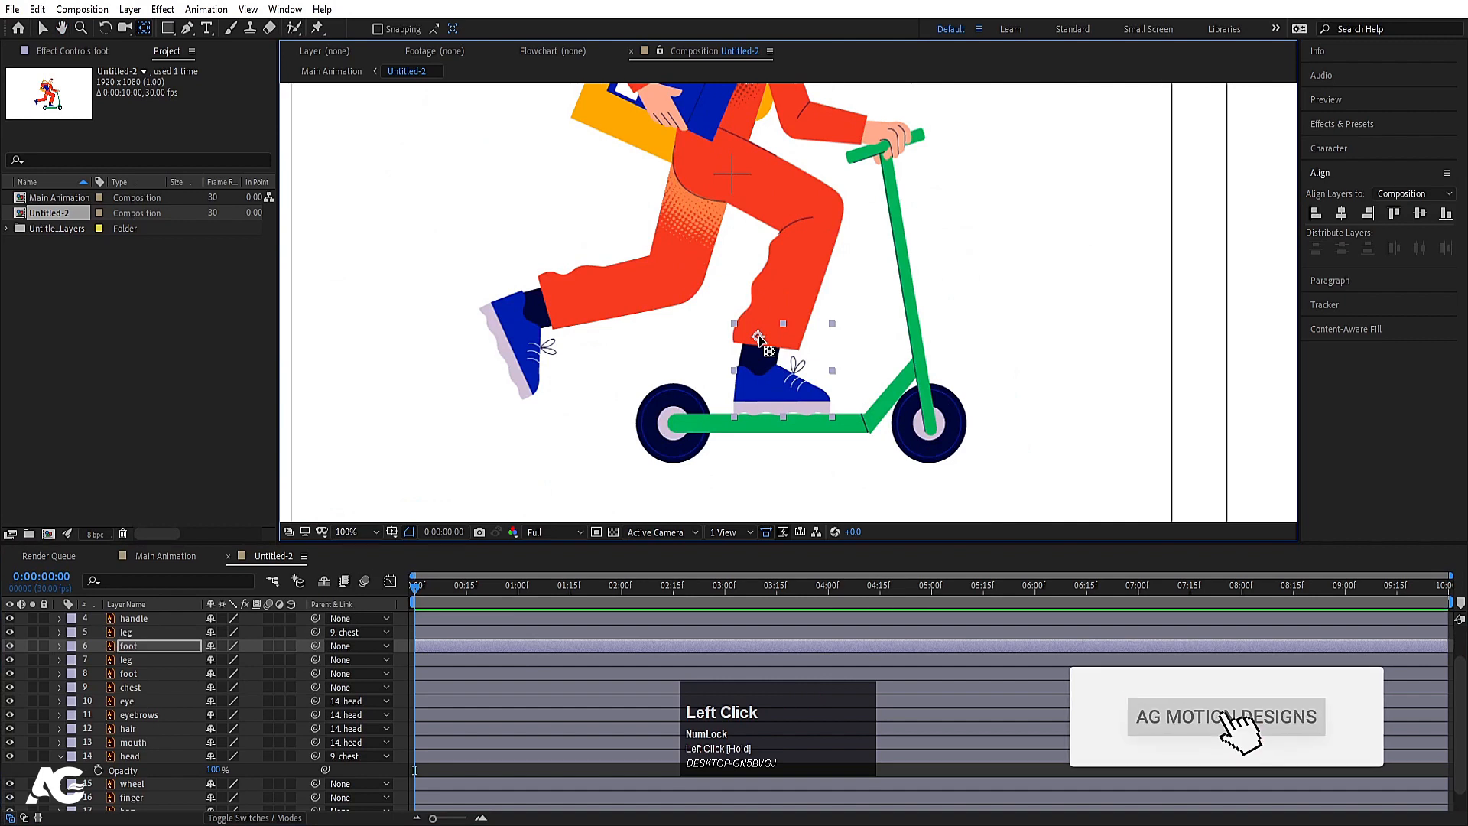
pyautogui.click(132, 647)
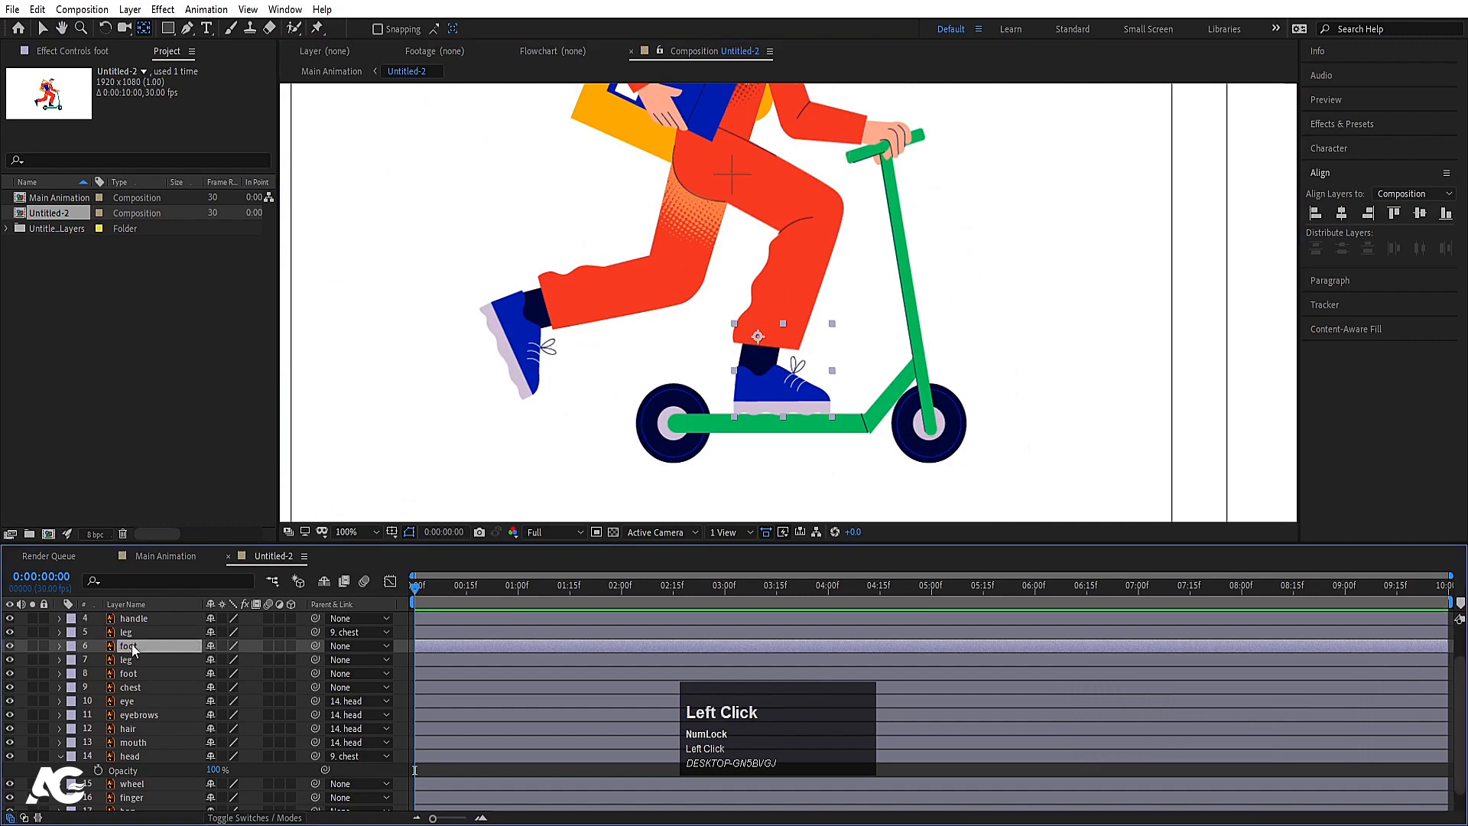
# - Parent the foot standing on the scooter to the front leg layer
pyautogui.moveTo(320, 647); pyautogui.dragTo(155, 635)
pyautogui.click(786, 228)
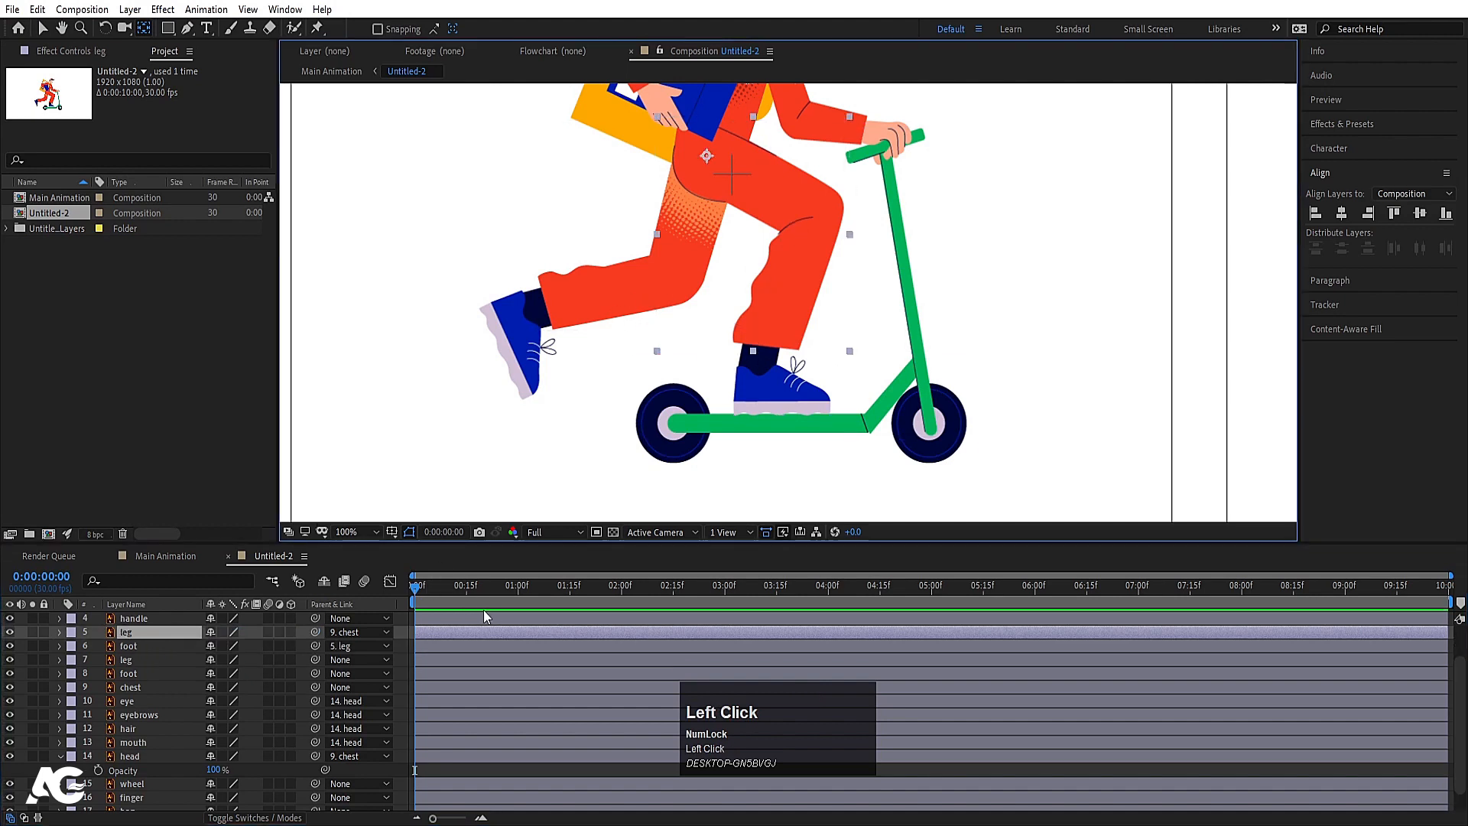
# - Move the rear leg layer's anchor point up to the hip and parent the leg to the chest layer
pyautogui.click(614, 306)
pyautogui.moveTo(662, 250); pyautogui.dragTo(695, 242)
pyautogui.click(356, 662)
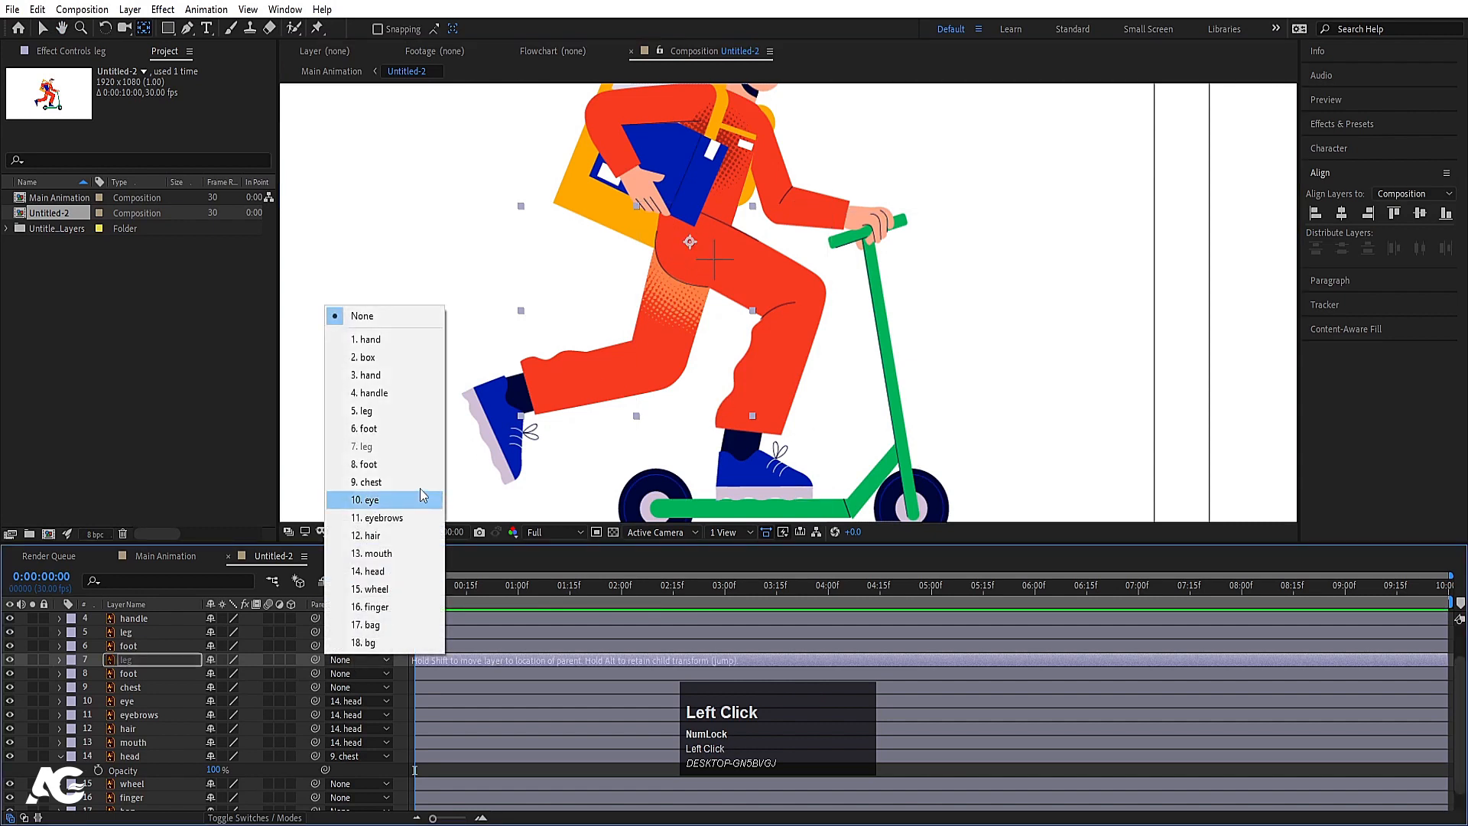
pyautogui.click(379, 481)
# - Move the rear foot's anchor point to the ankle at the trouser cuff and parent the foot to the rear leg layer
pyautogui.click(484, 419)
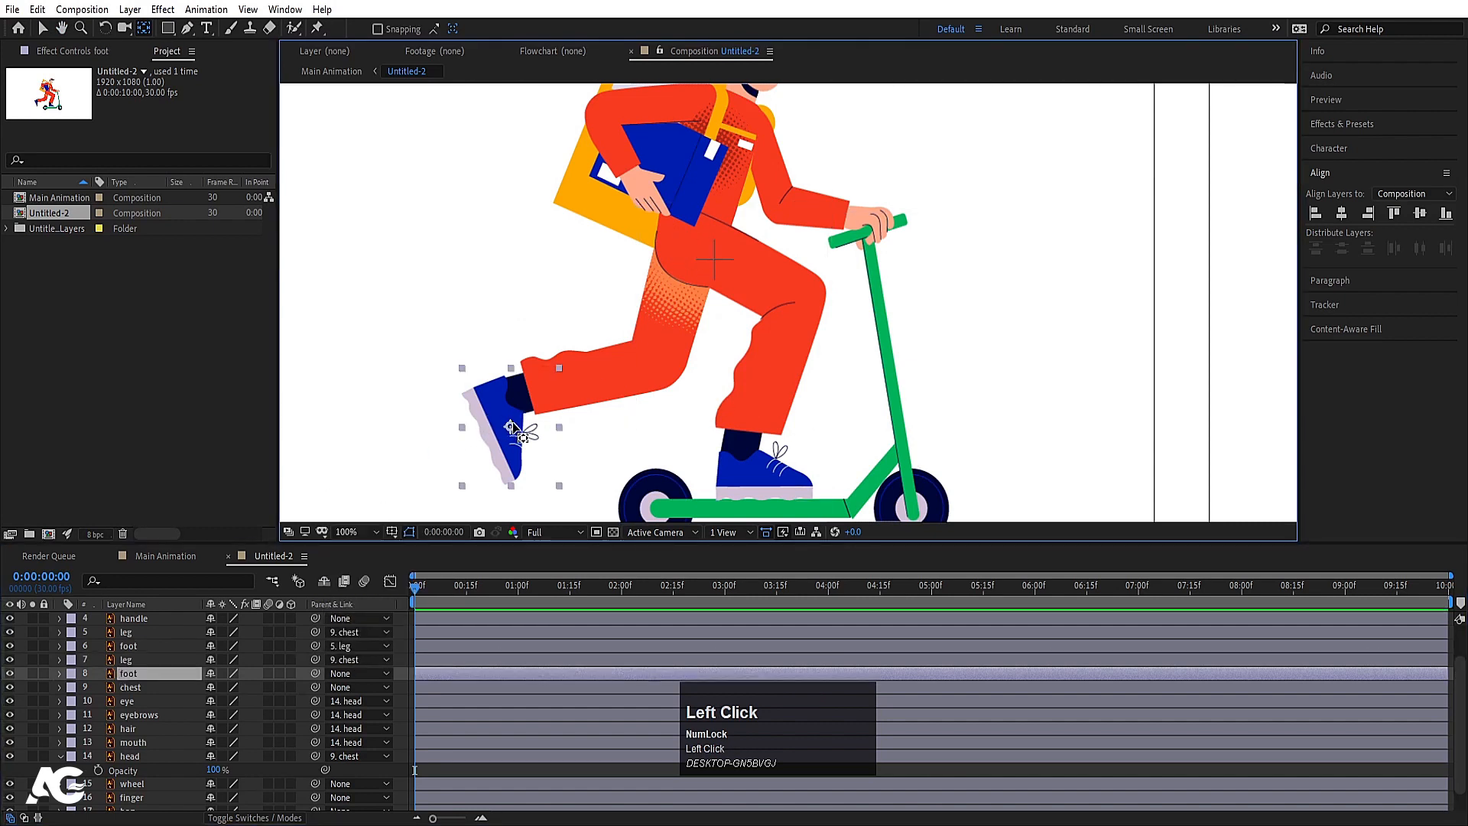
pyautogui.moveTo(511, 427); pyautogui.dragTo(534, 389)
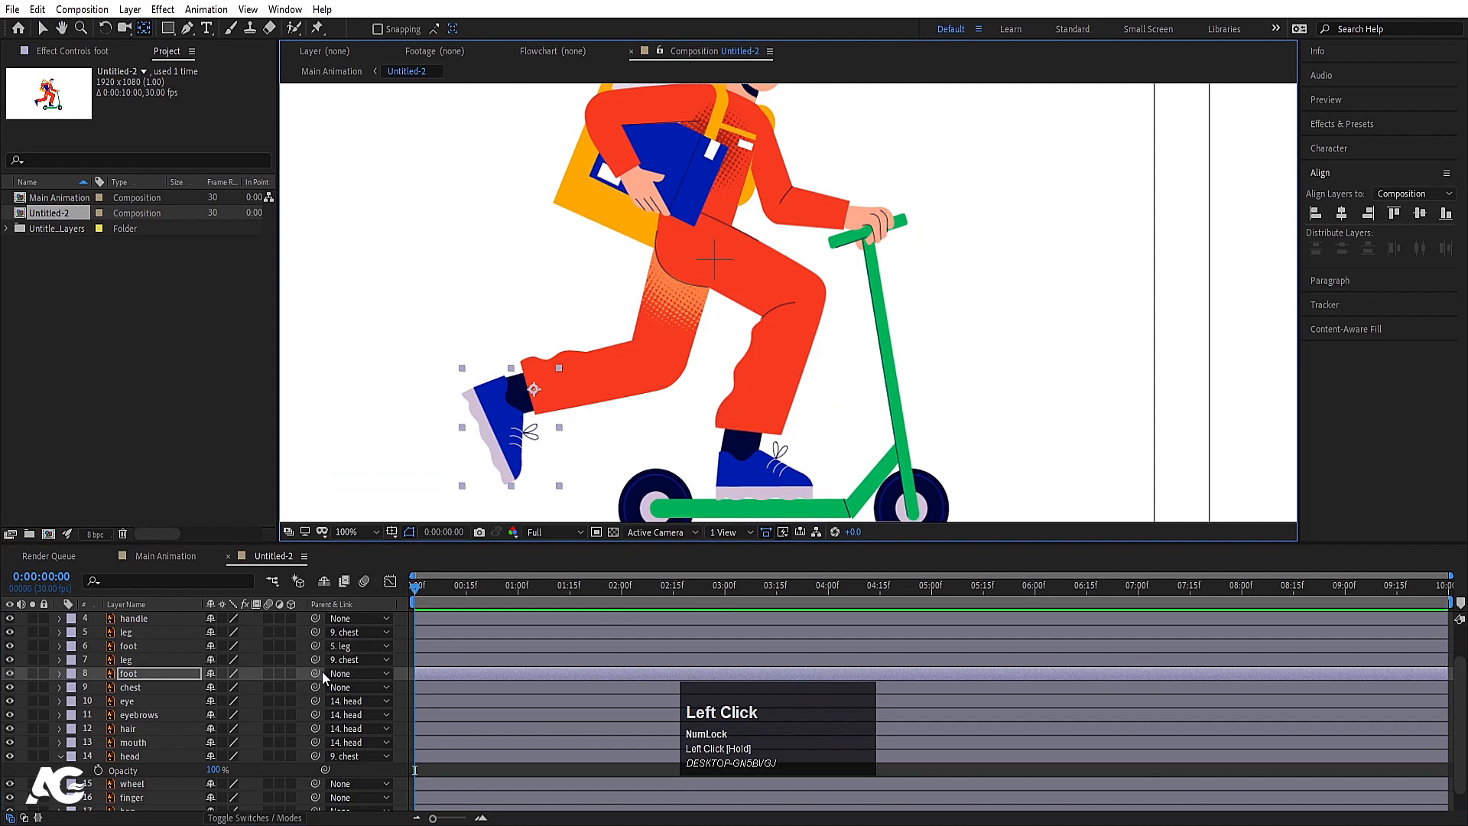
pyautogui.moveTo(315, 673); pyautogui.dragTo(163, 668)
pyautogui.click(162, 661)
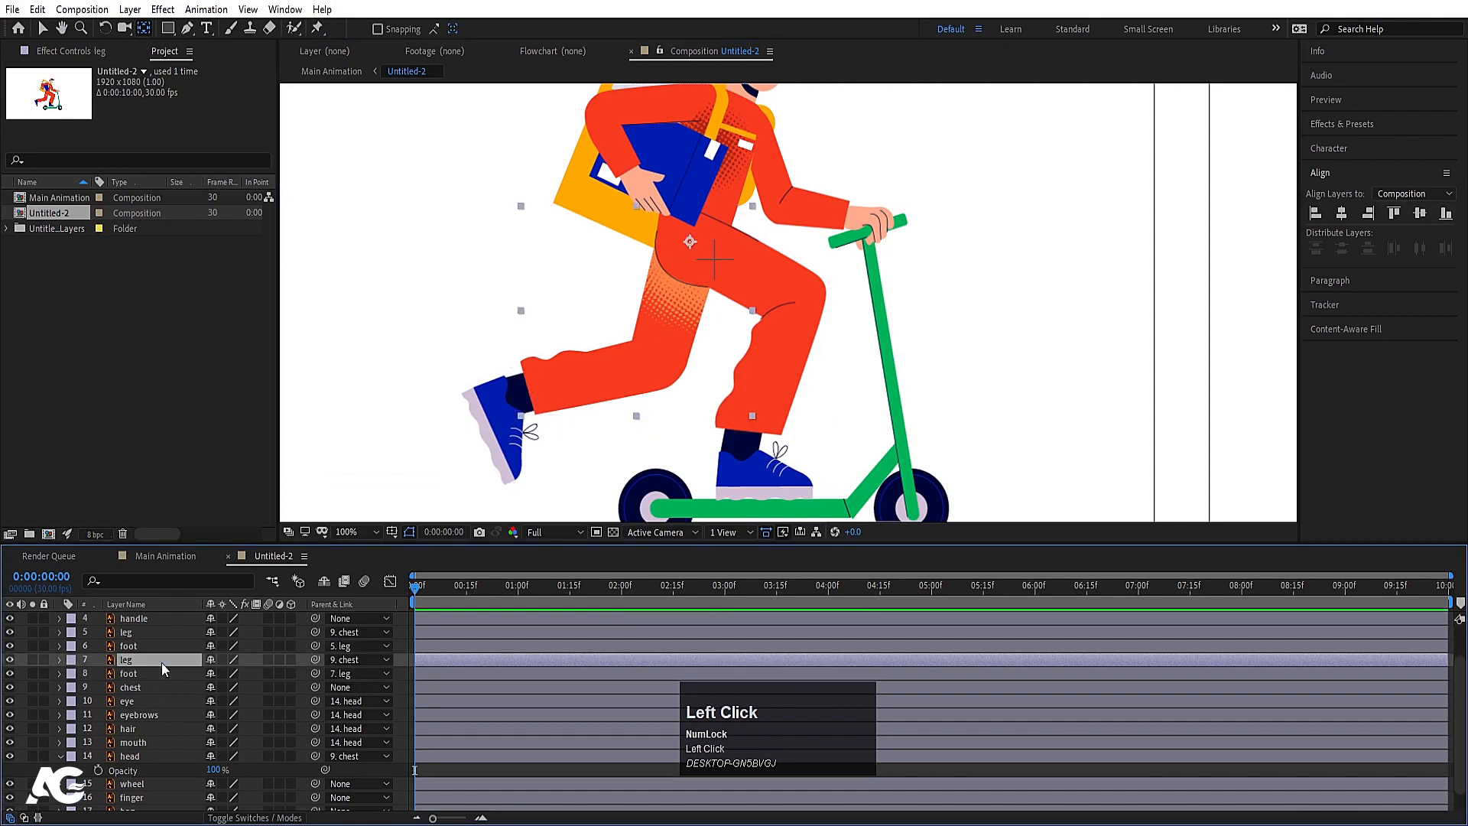
pyautogui.scroll(-2, 540, 348)
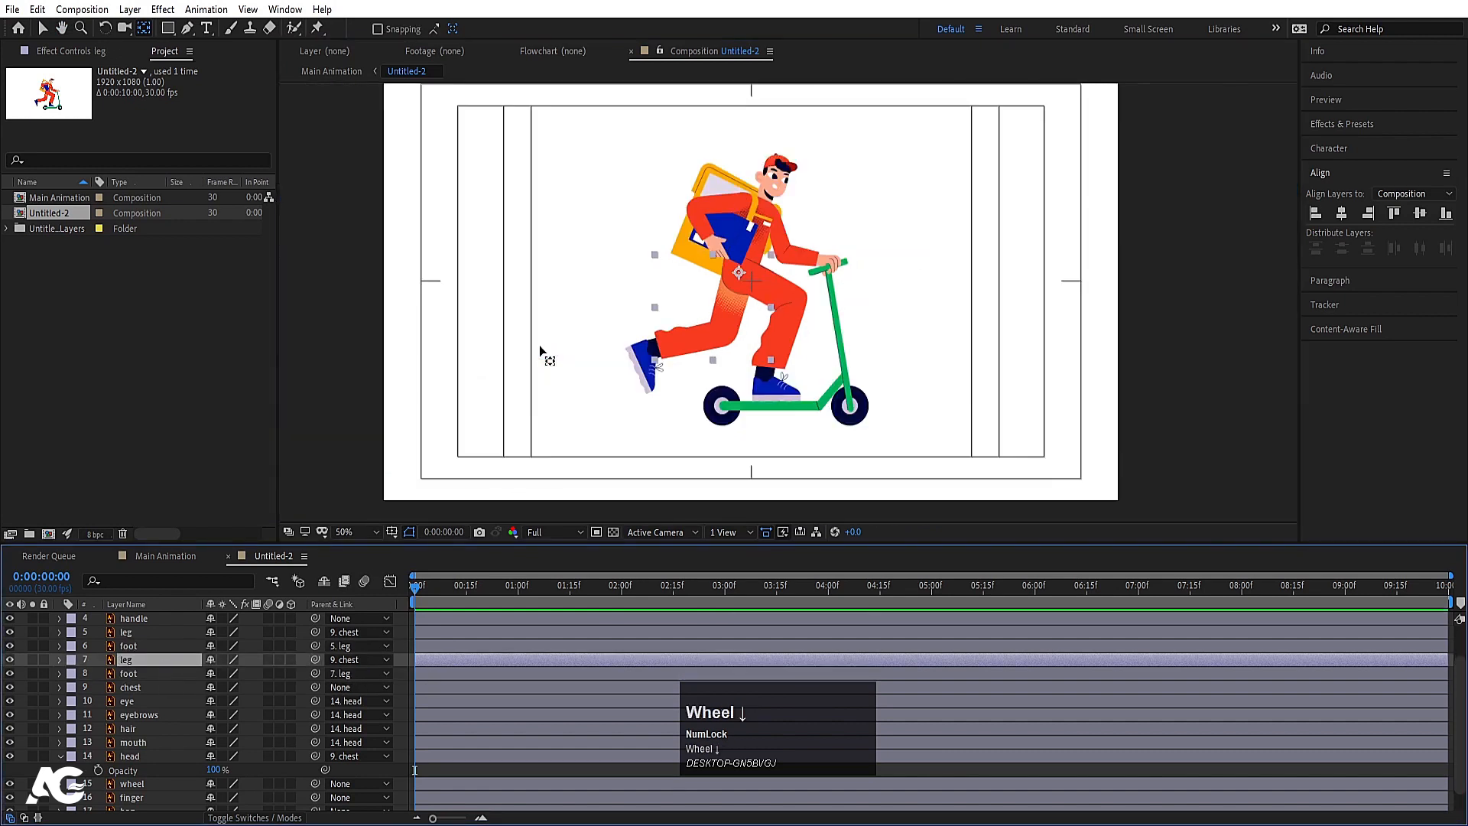
# - Move the anchor point of the hand layer holding the box to the shoulder
pyautogui.click(723, 207)
pyautogui.scroll(1, 736, 196)
pyautogui.press('space')
pyautogui.moveTo(704, 232); pyautogui.dragTo(676, 392)
pyautogui.scroll(-1, 136, 727)
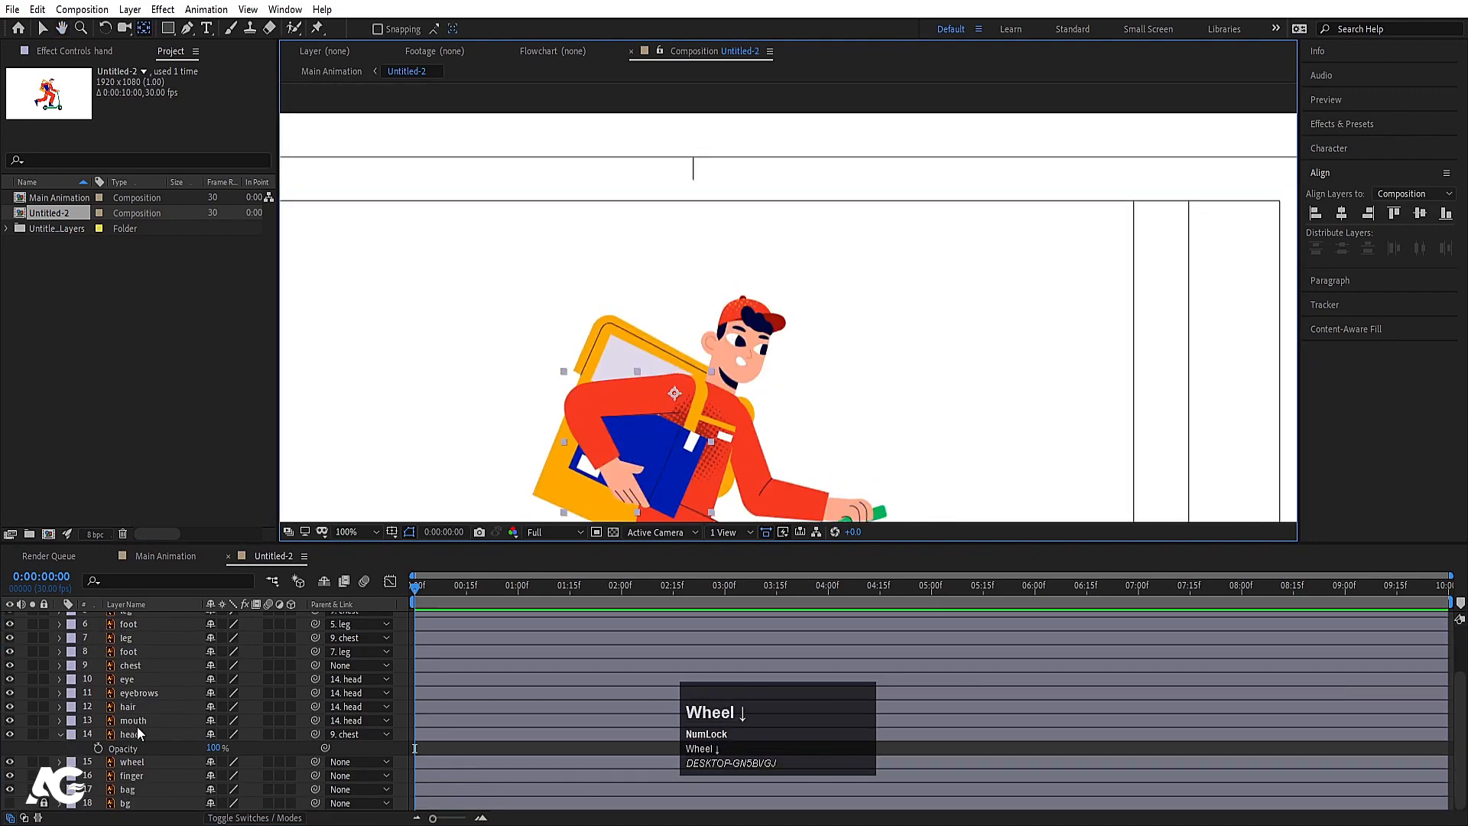
# - Parent the box to the hand layer holding it, and parent that hand to the chest layer
pyautogui.scroll(3, 136, 726)
pyautogui.click(149, 633)
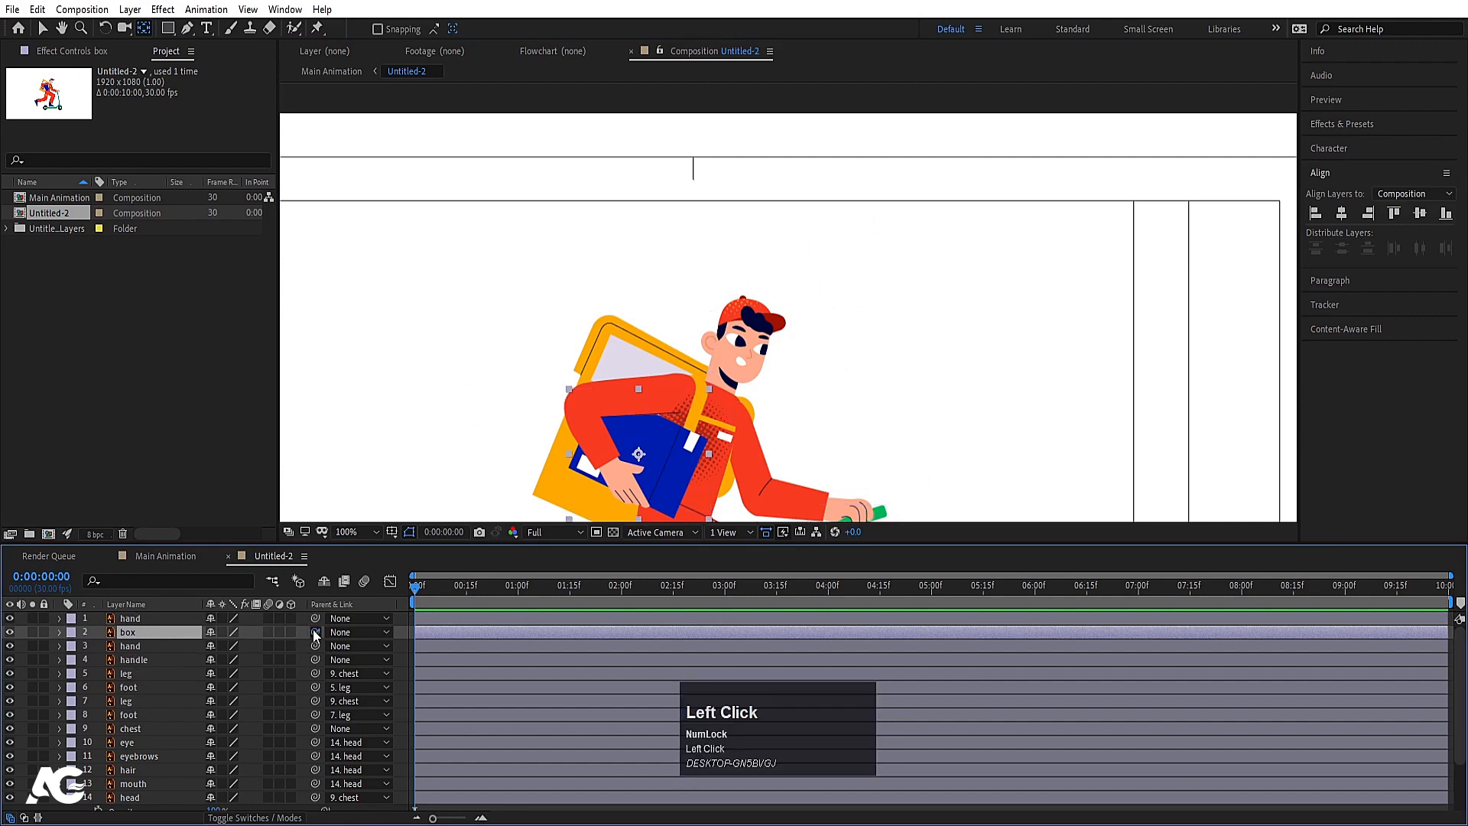
pyautogui.moveTo(315, 632); pyautogui.dragTo(152, 621)
pyautogui.click(152, 621)
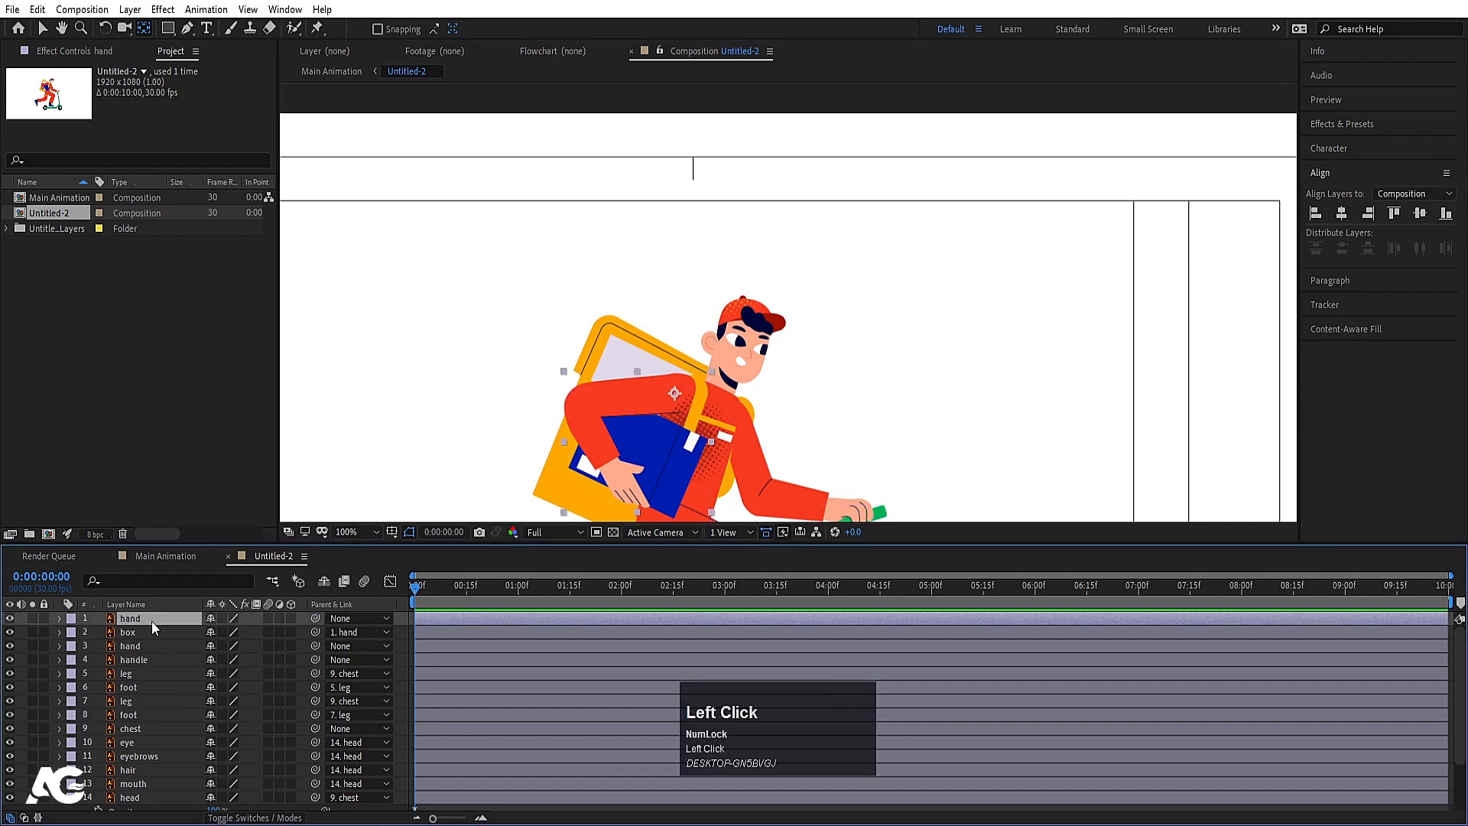
pyautogui.click(355, 618)
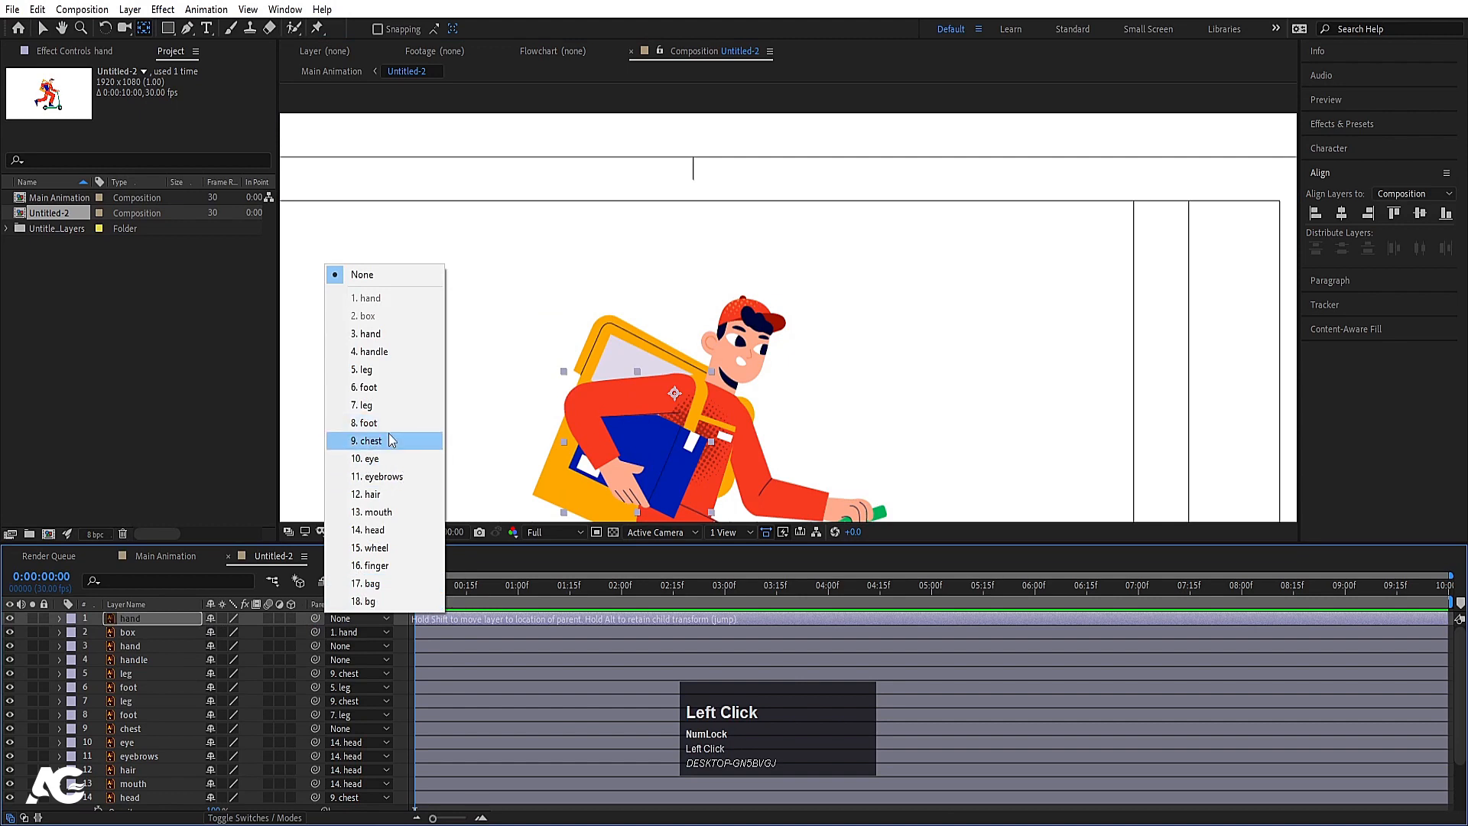
pyautogui.click(371, 441)
# - Parent the bag on the character's back to the chest layer
pyautogui.click(593, 337)
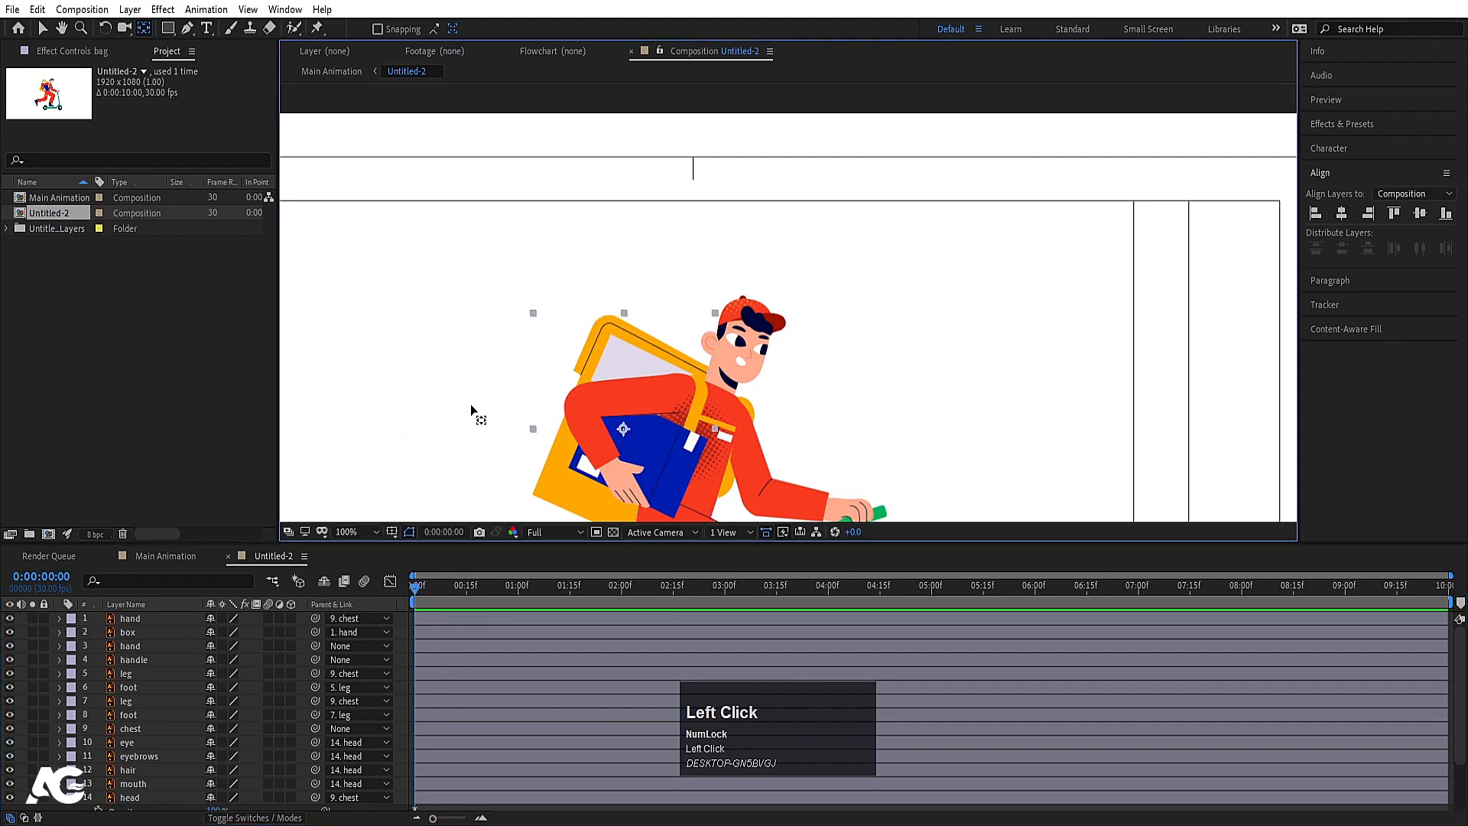
pyautogui.scroll(-3, 131, 799)
pyautogui.click(356, 789)
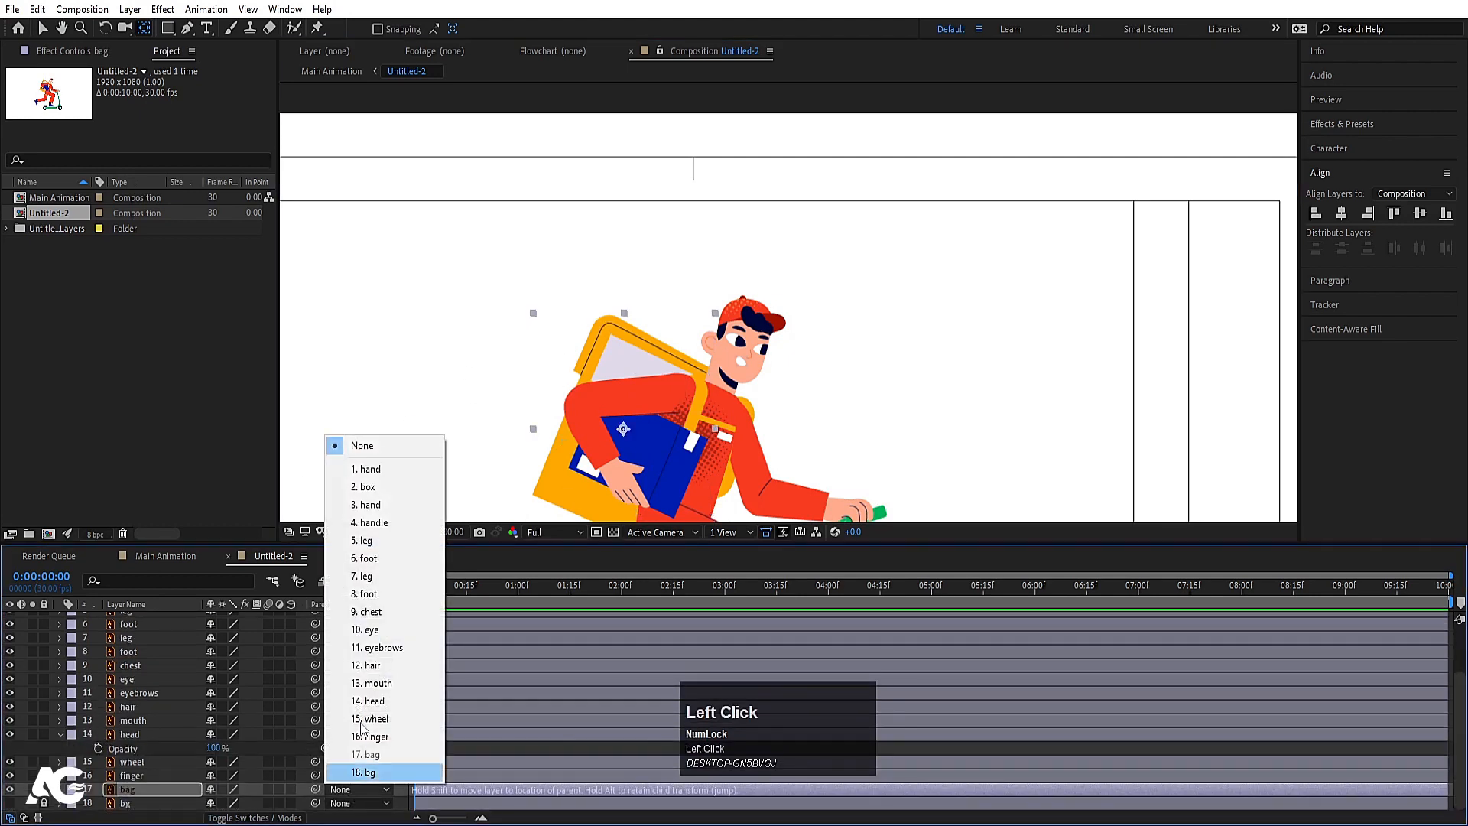
pyautogui.click(371, 612)
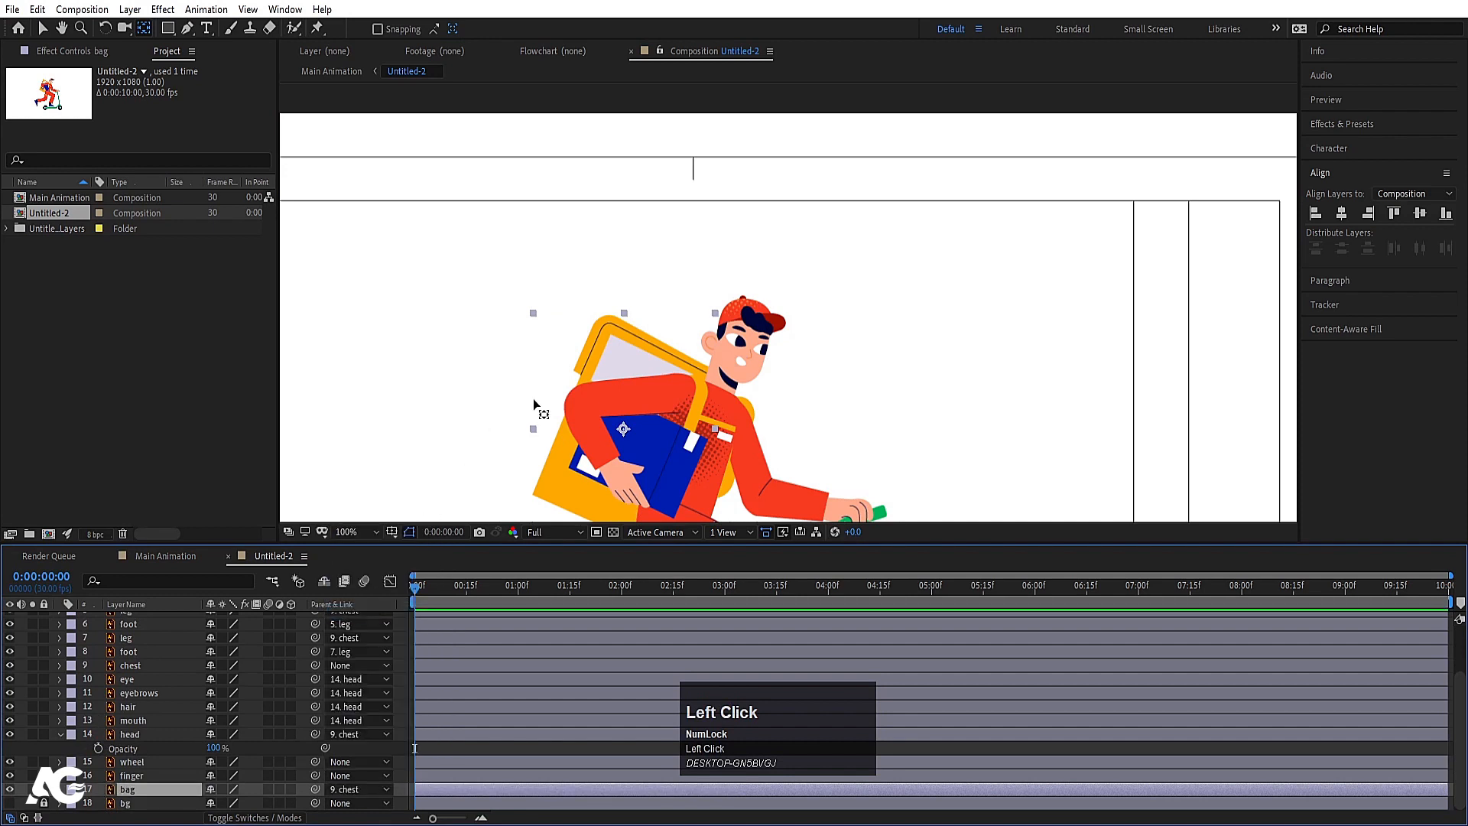
# - Move the anchor point of the hand layer gripping the scooter handle to its shoulder
pyautogui.scroll(-2, 534, 398)
pyautogui.click(790, 388)
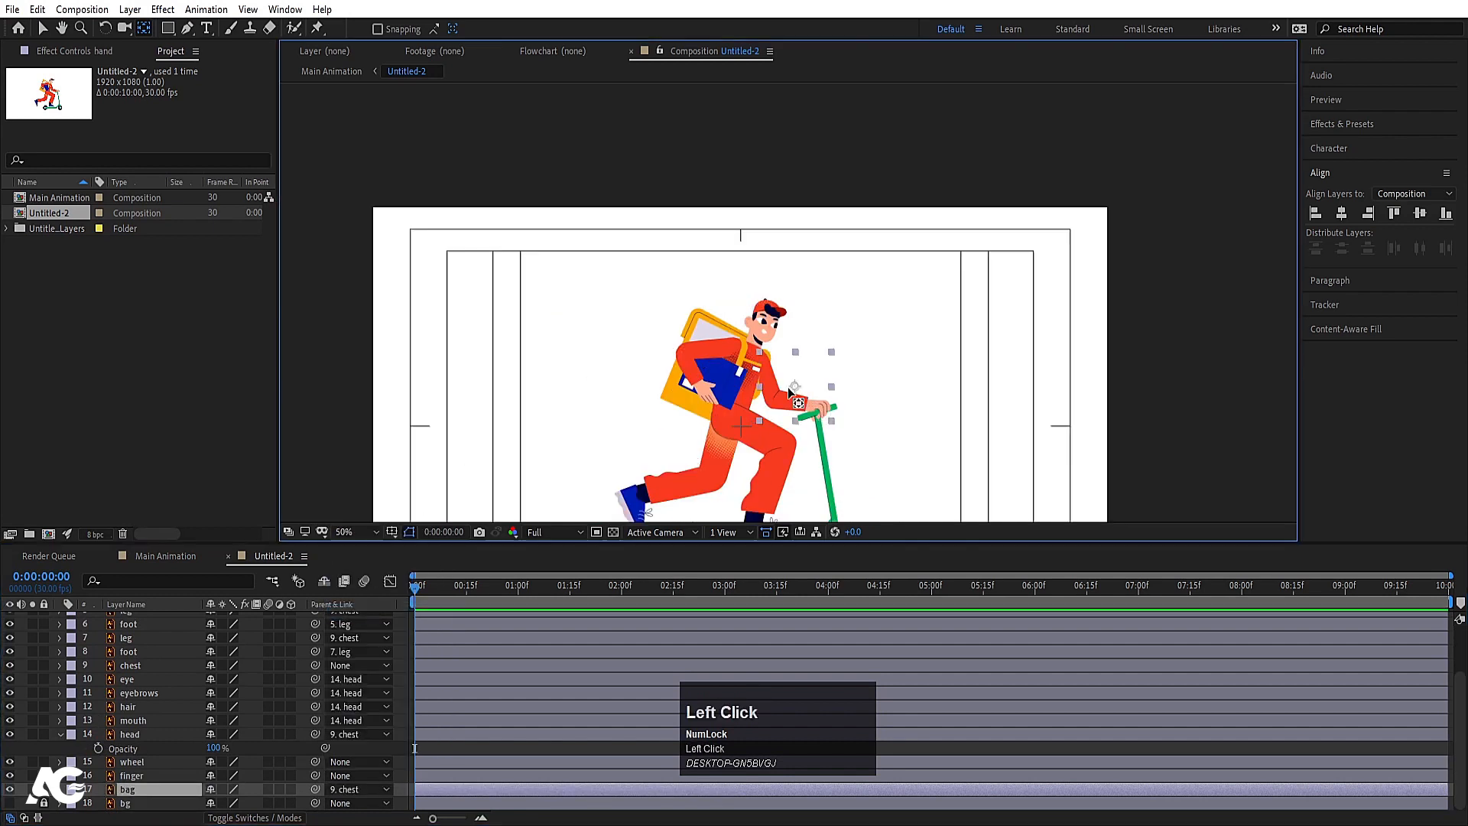
pyautogui.scroll(2, 788, 387)
pyautogui.moveTo(788, 387); pyautogui.dragTo(696, 356)
pyautogui.press('space')
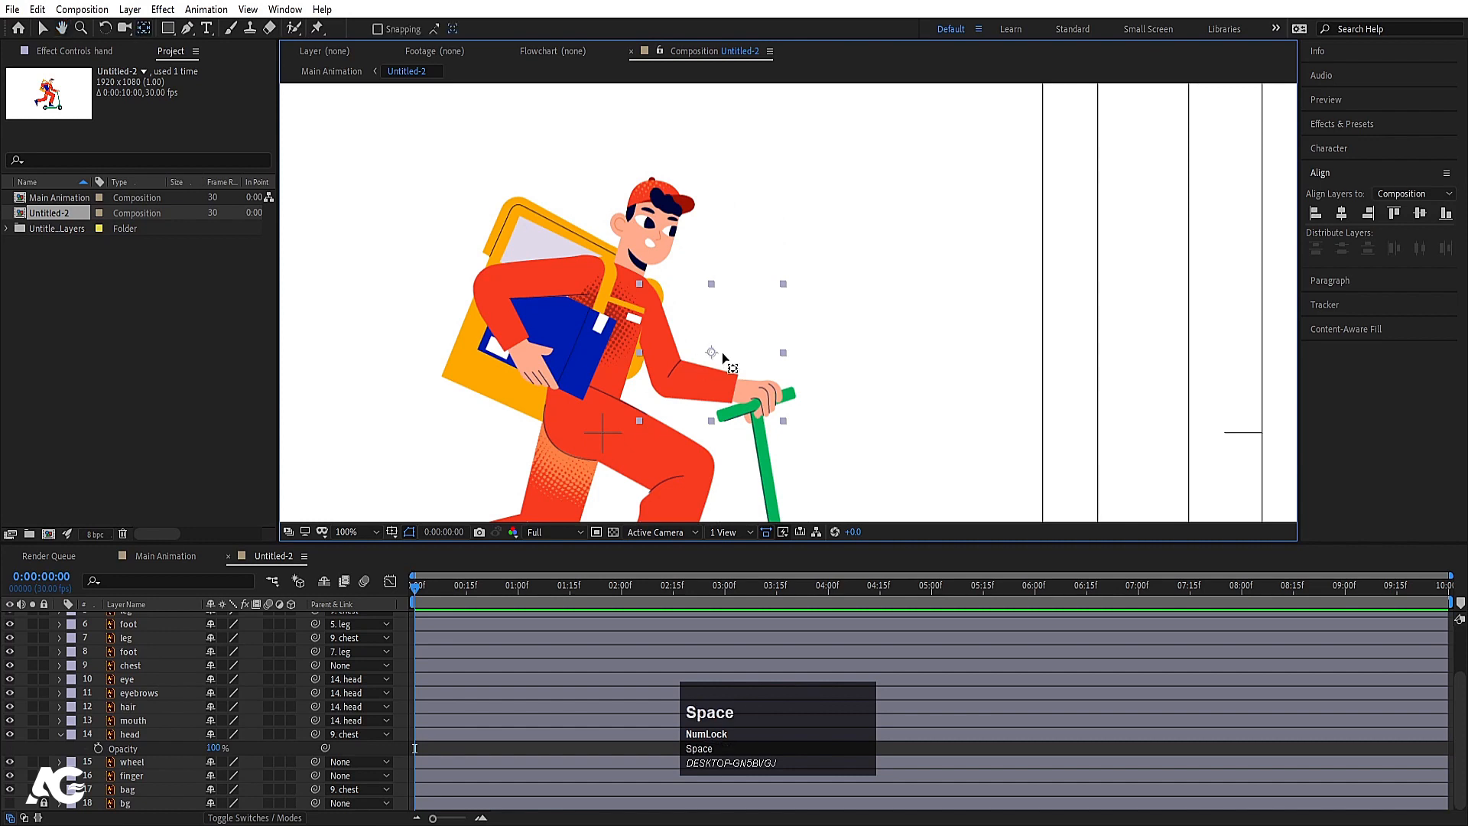
pyautogui.click(665, 334)
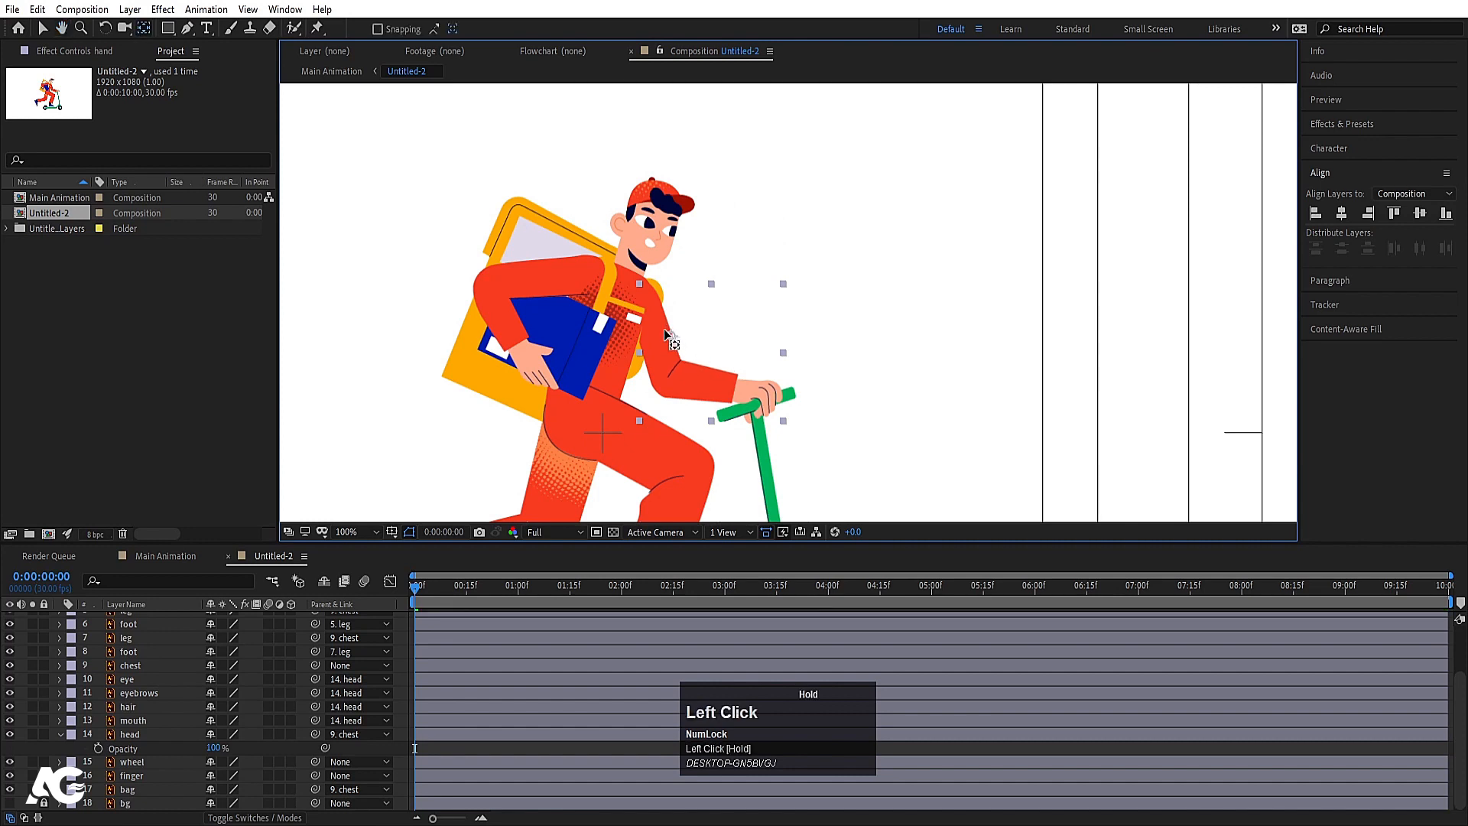
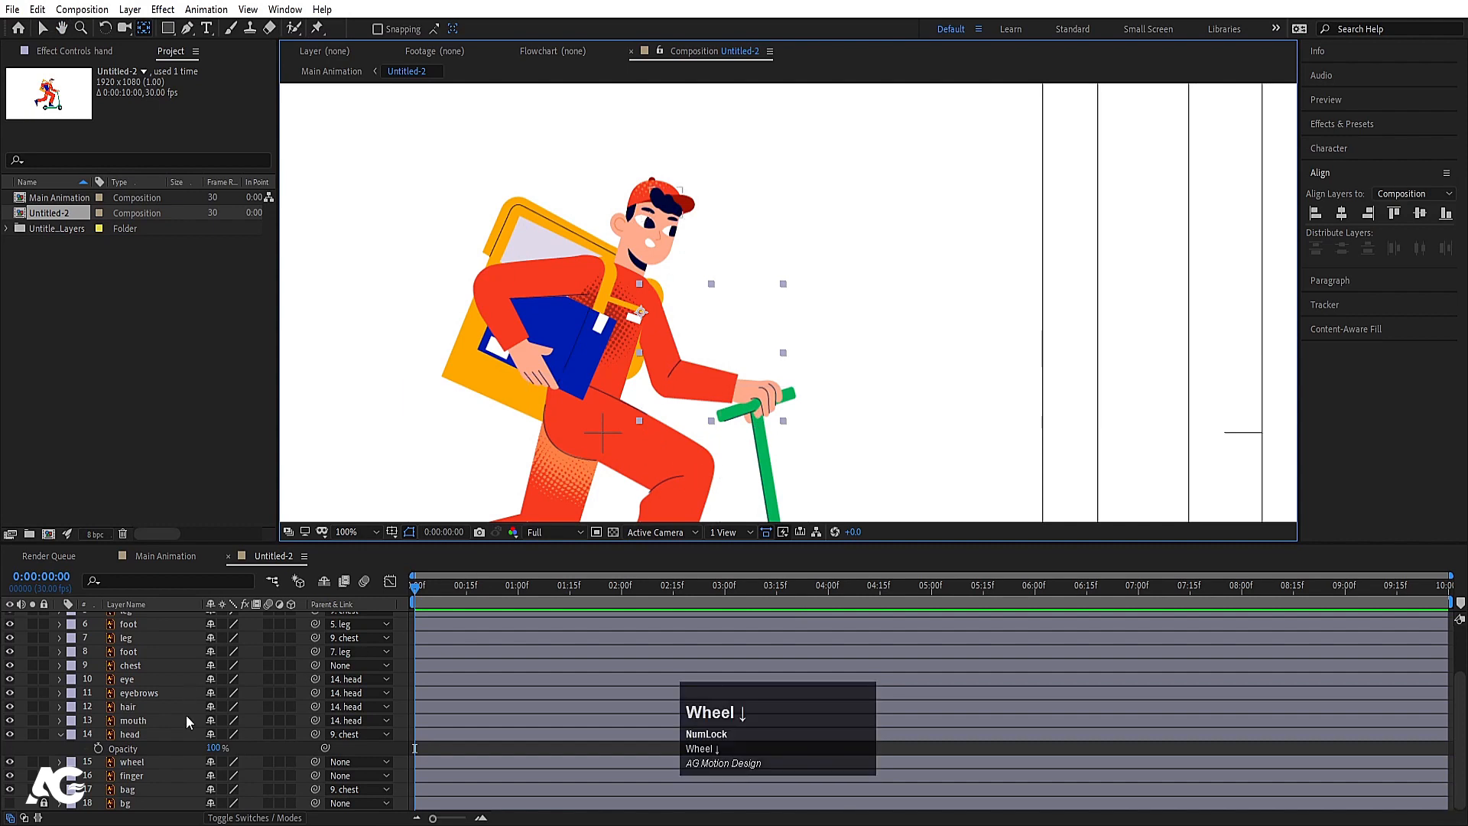
pyautogui.scroll(3, 187, 723)
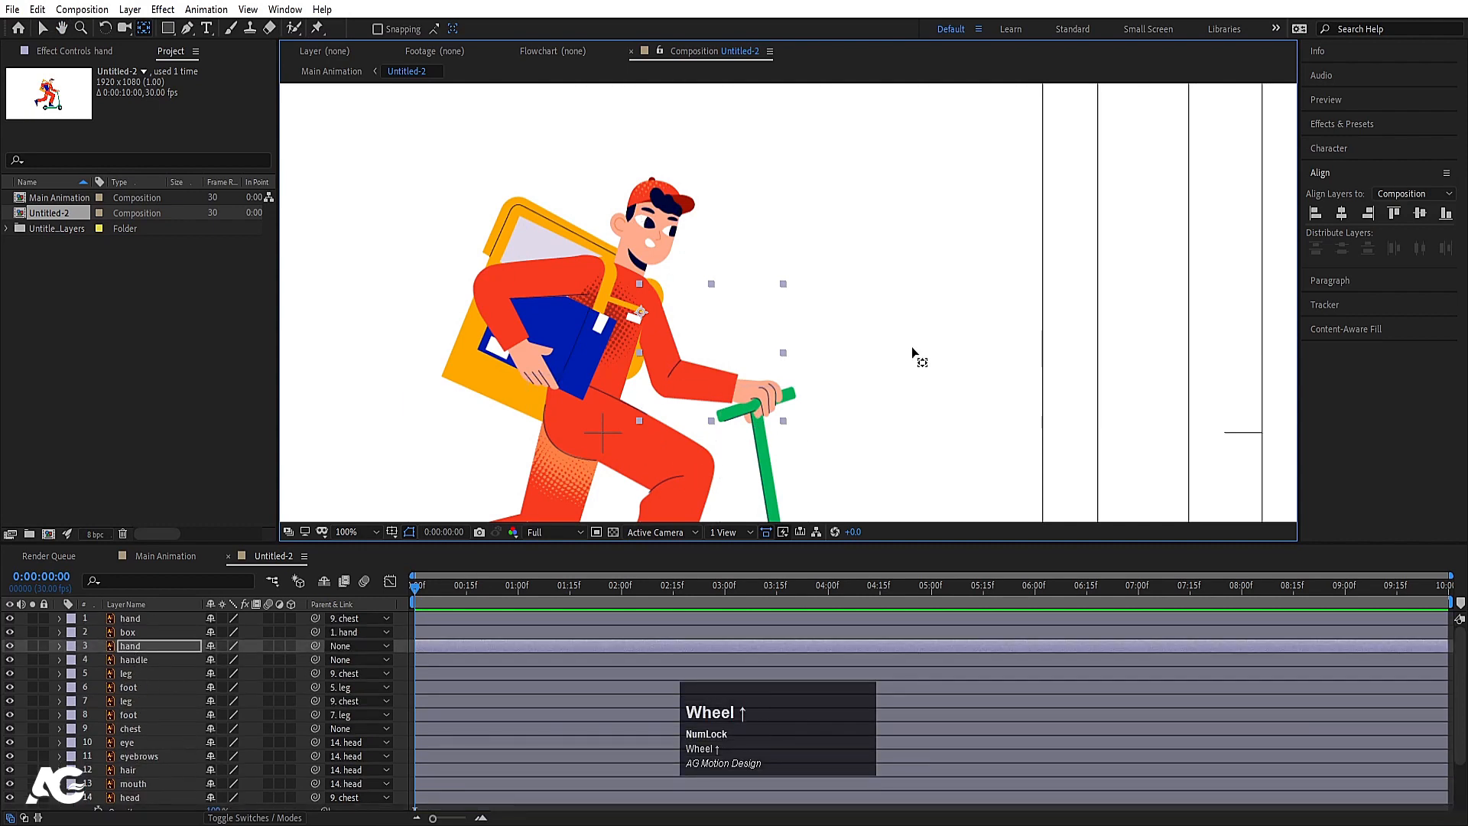
pyautogui.scroll(1, 765, 417)
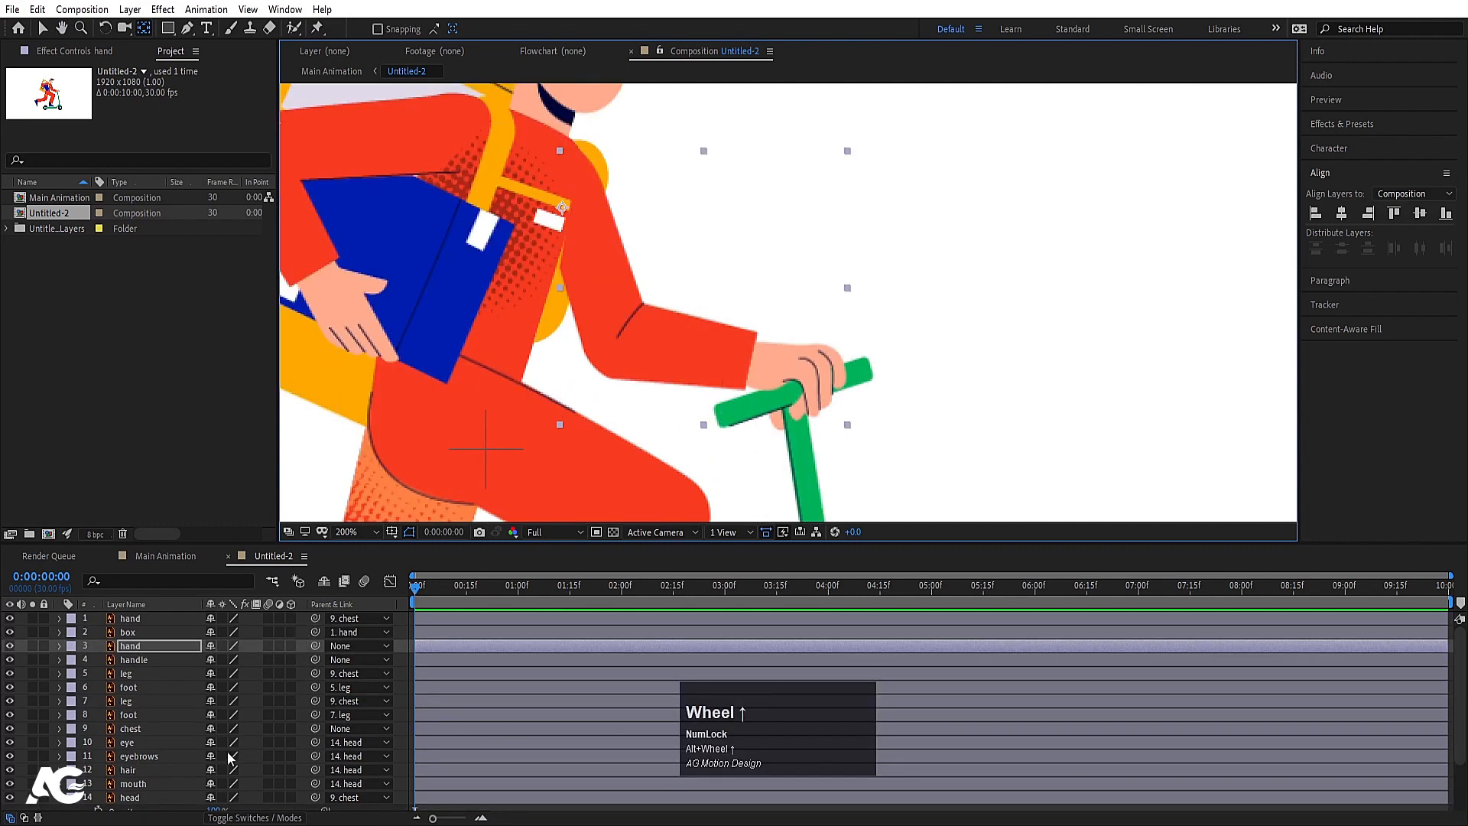
pyautogui.scroll(-3, 148, 759)
pyautogui.click(141, 778)
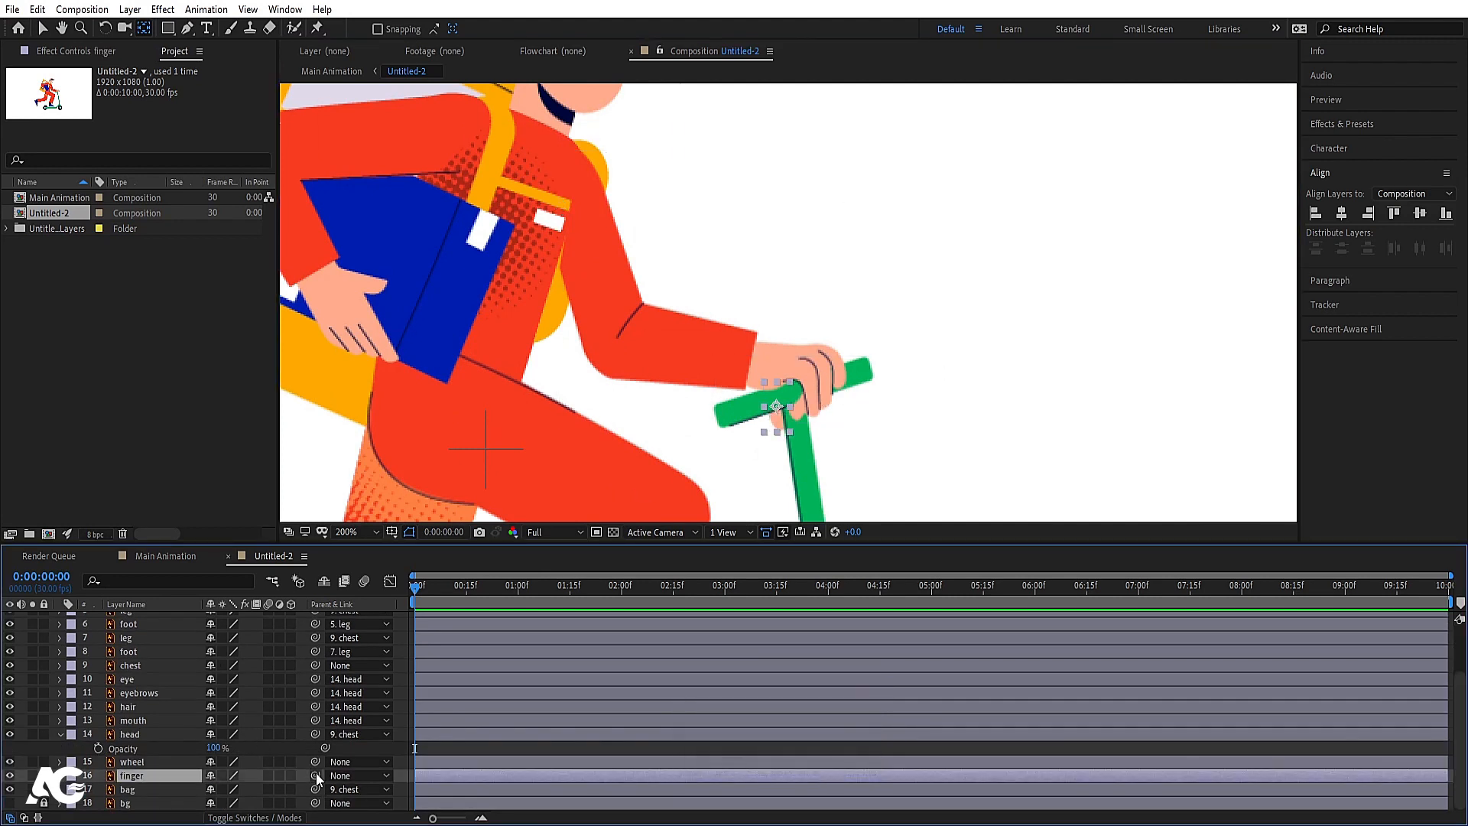
pyautogui.click(360, 776)
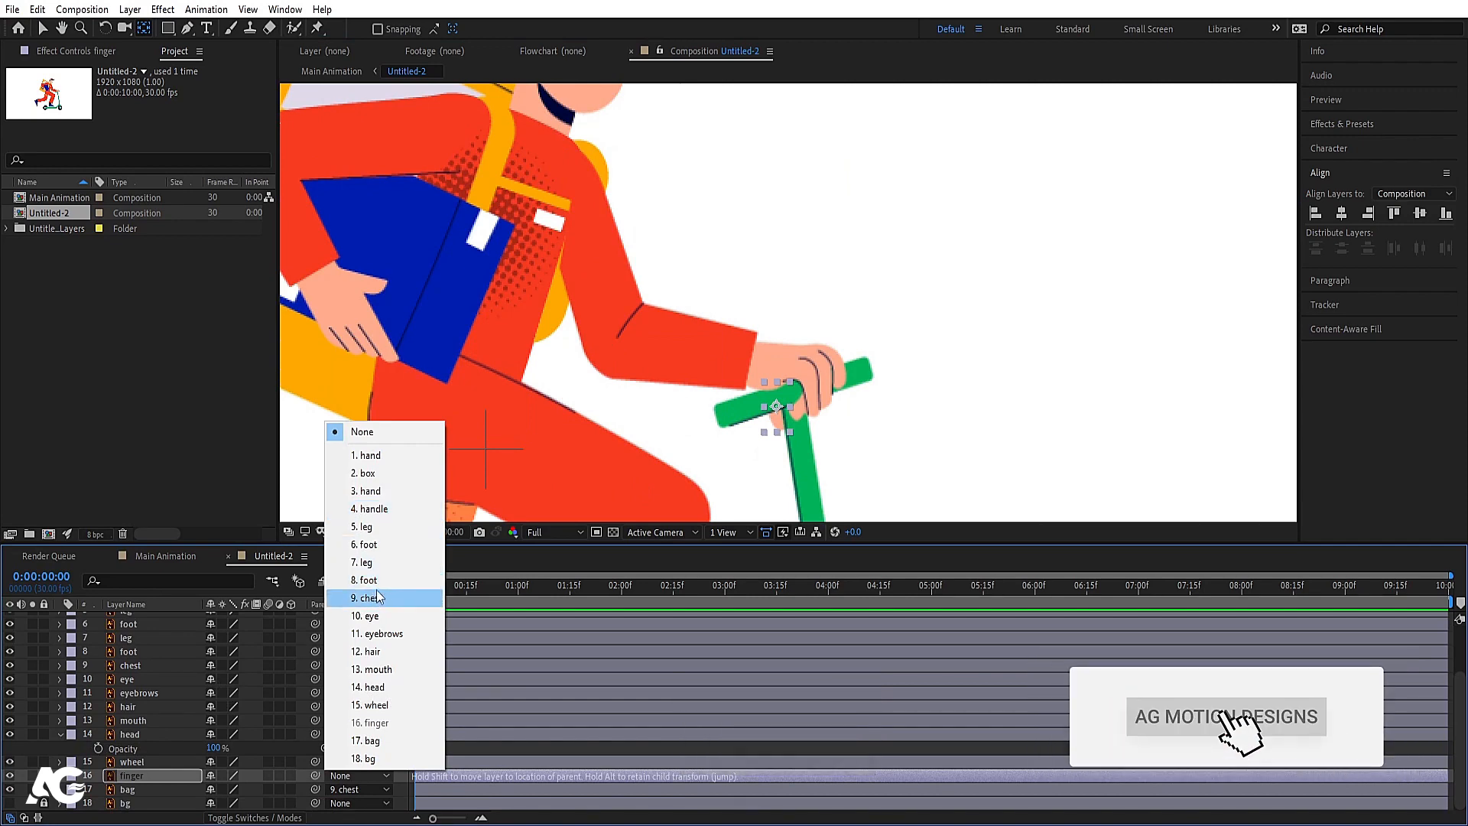
pyautogui.click(186, 657)
pyautogui.scroll(2, 568, 377)
pyautogui.scroll(-4, 568, 376)
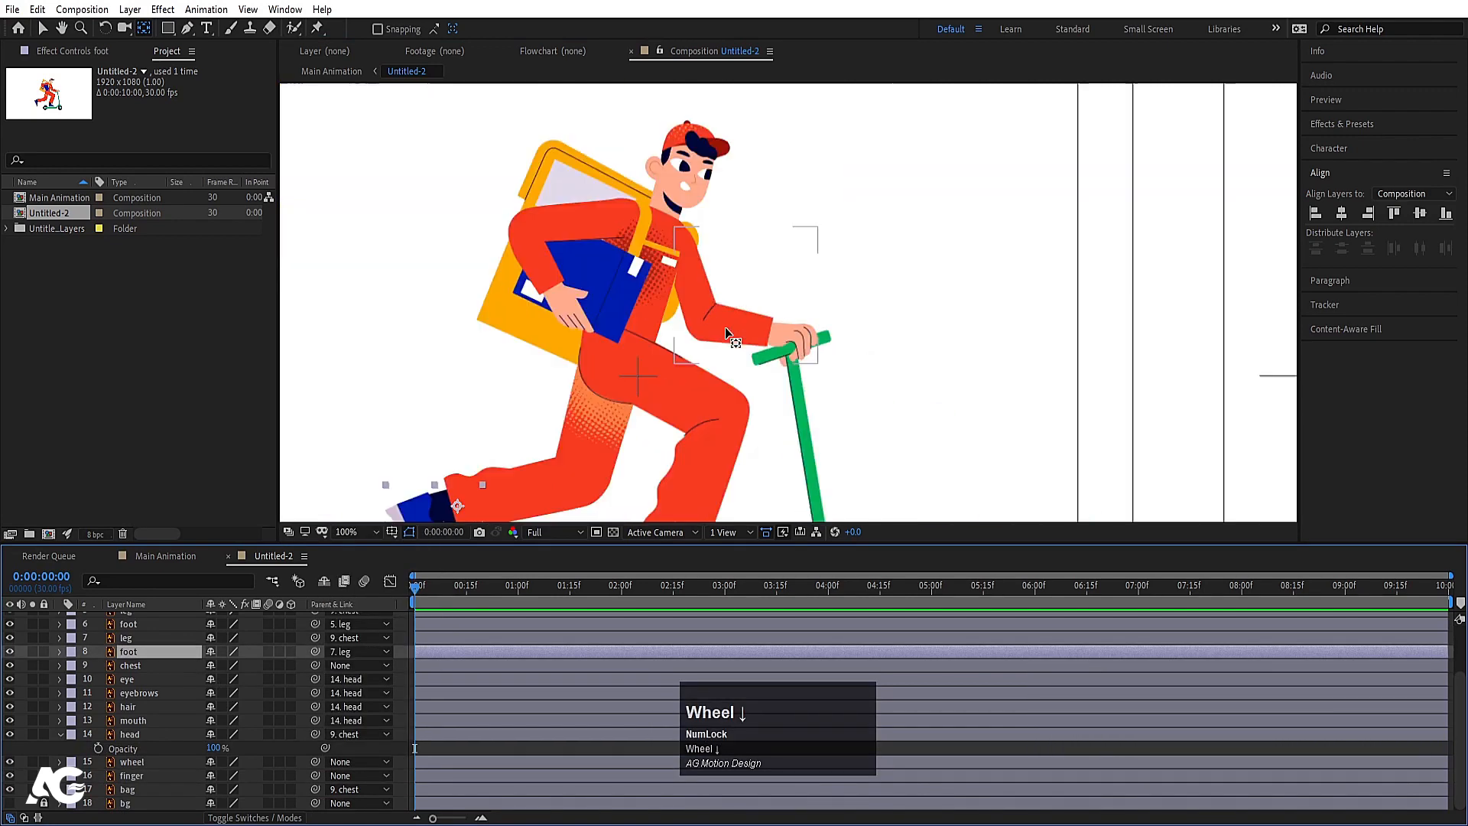
# - Parent the finger layer to layer 3, the hand gripping the scooter handle
pyautogui.click(804, 230)
pyautogui.scroll(3, 191, 693)
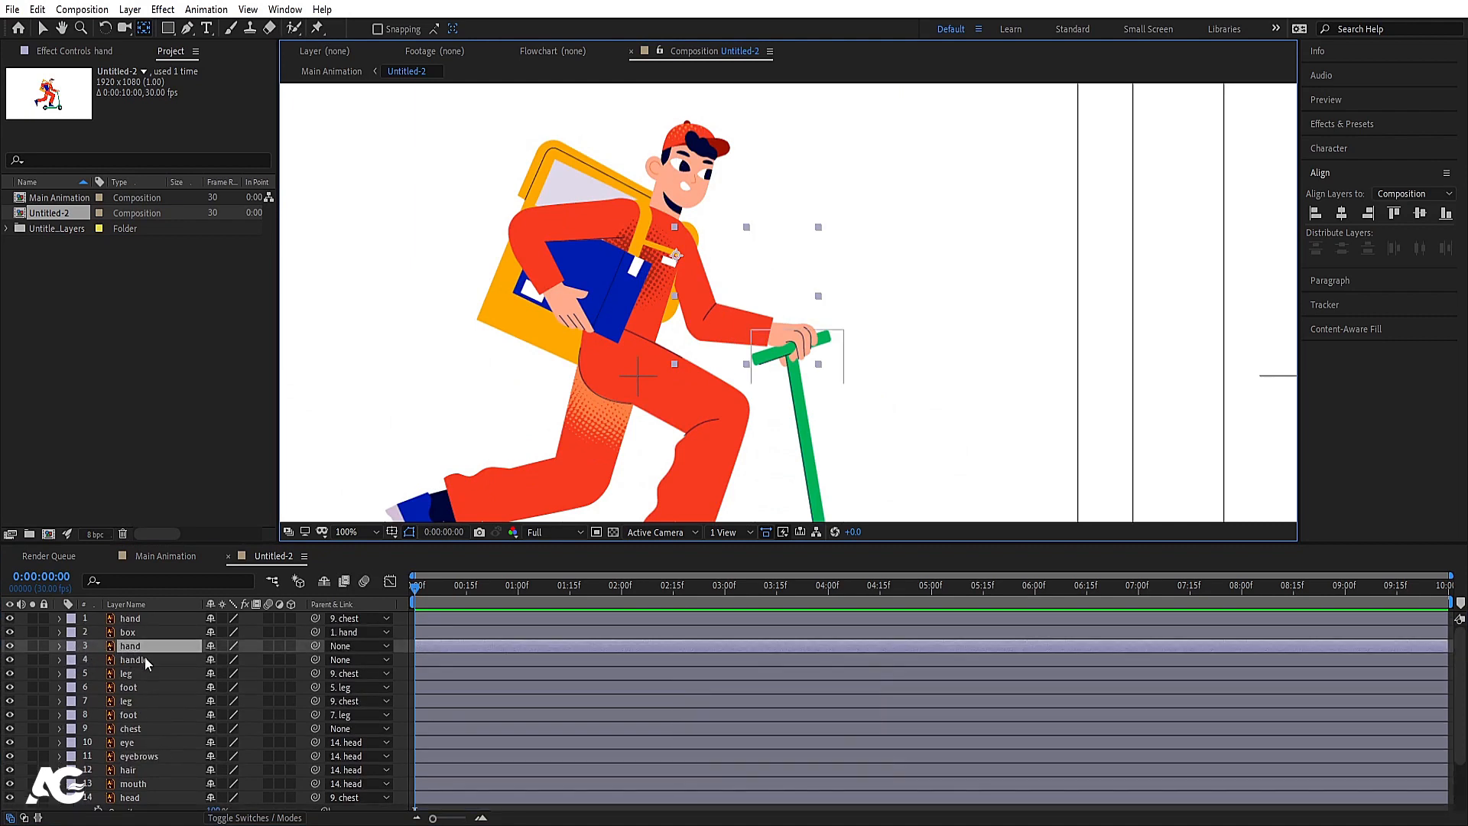
pyautogui.scroll(-3, 144, 656)
pyautogui.click(149, 774)
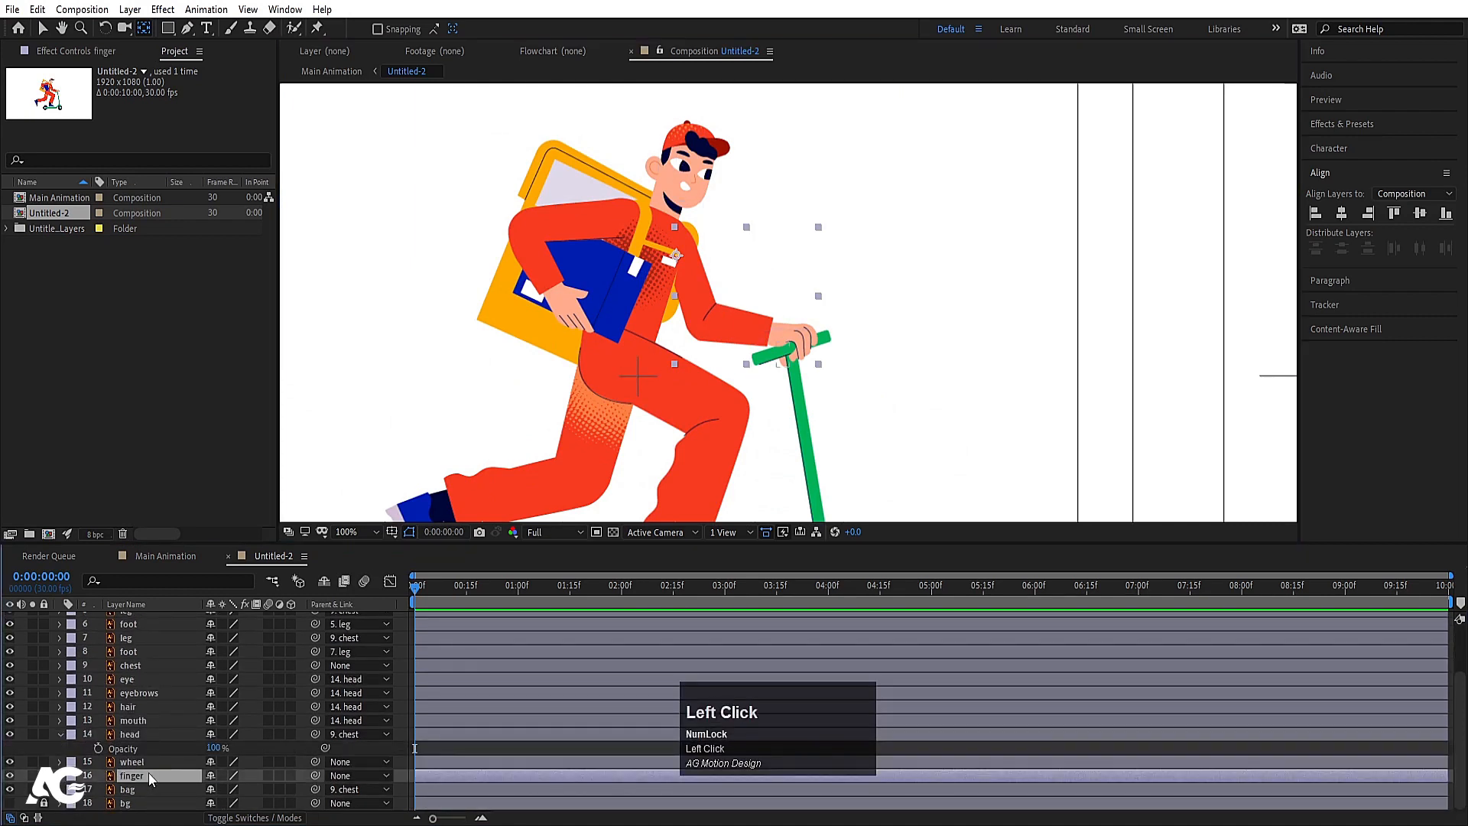
pyautogui.click(350, 774)
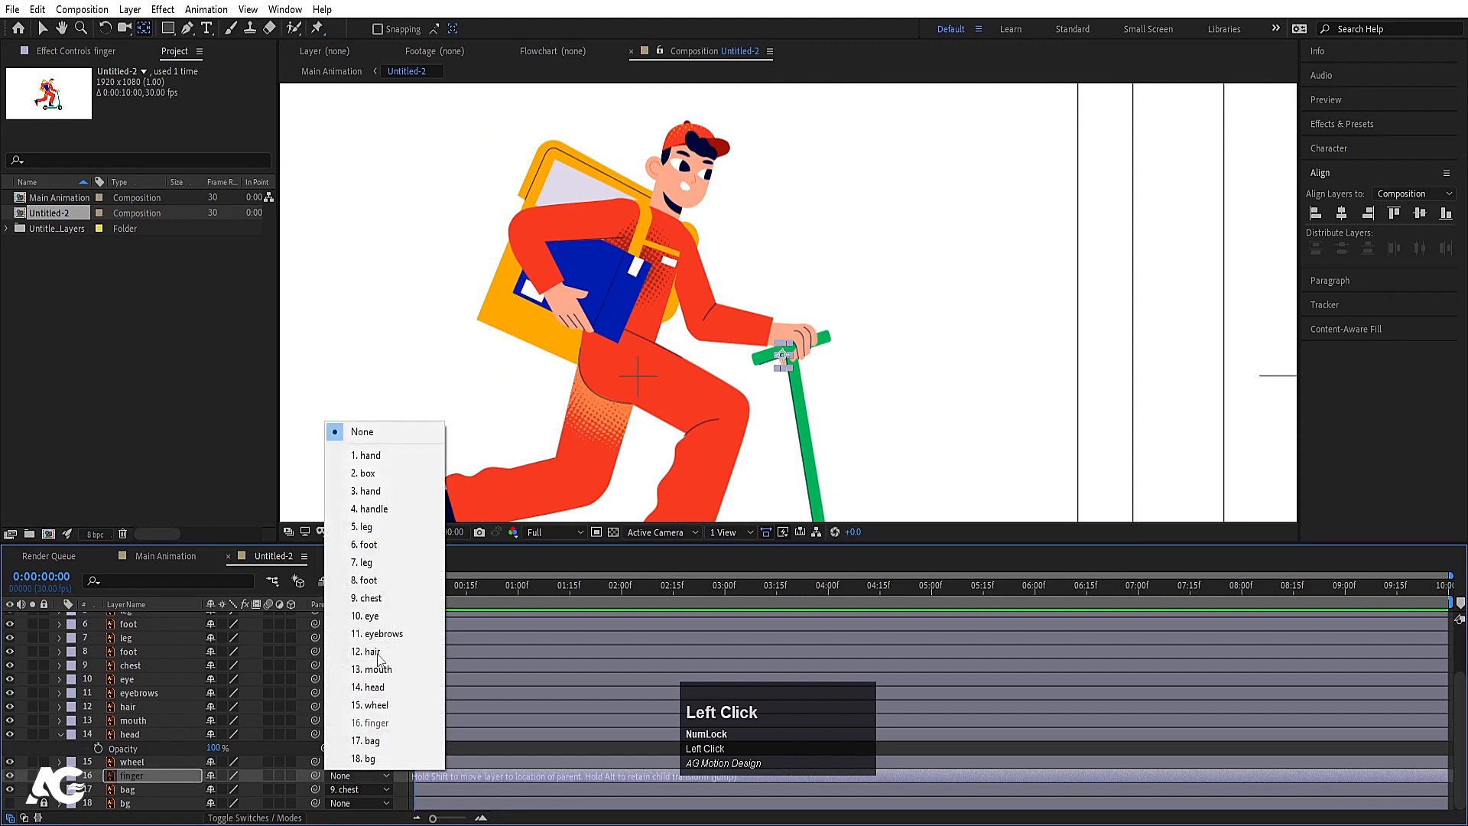
pyautogui.click(375, 491)
# - Move the scooter handle layer's anchor point down to the centre of the front wheel
pyautogui.scroll(3, 385, 686)
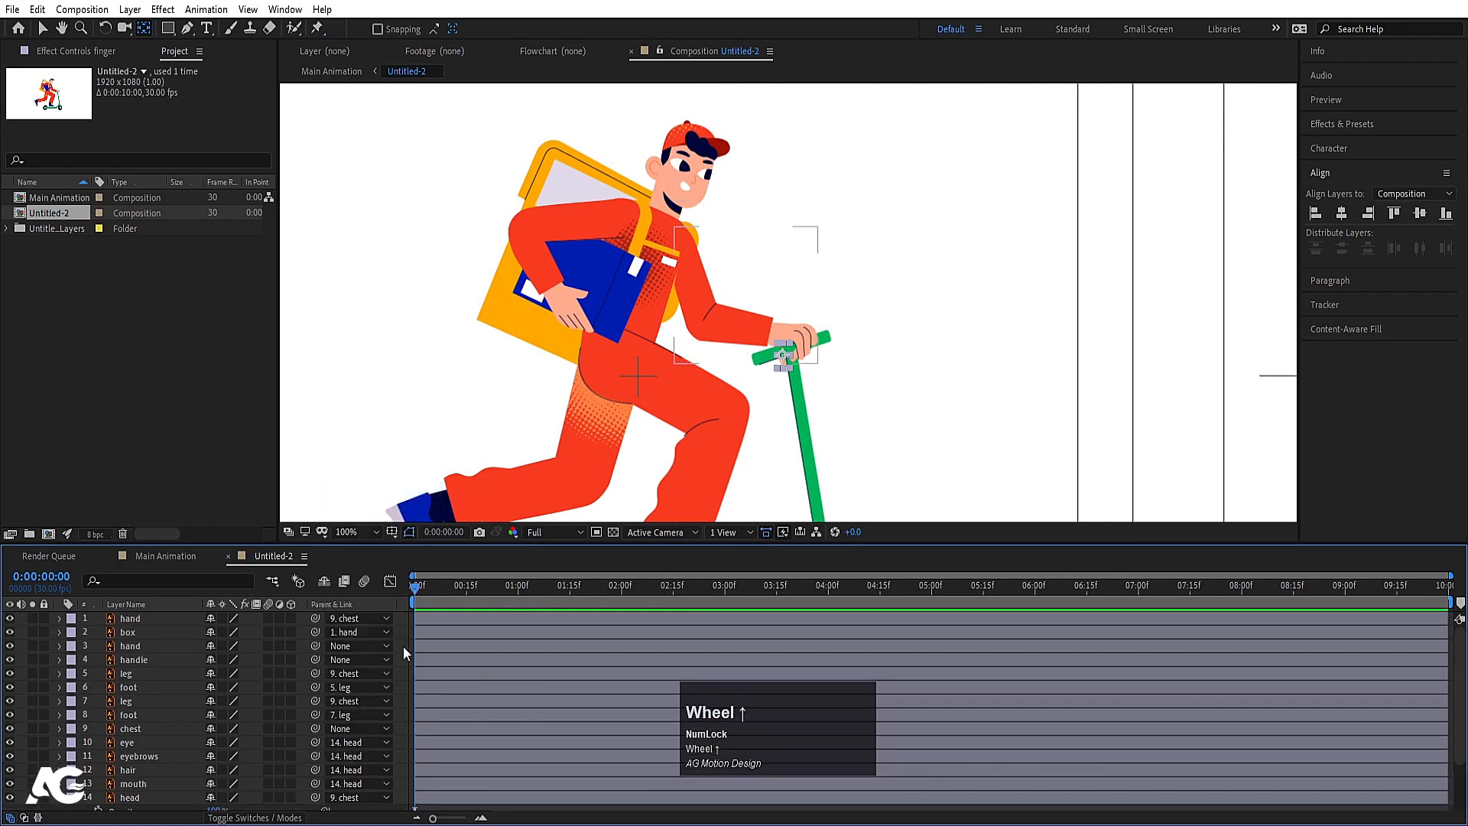
pyautogui.click(799, 236)
pyautogui.click(797, 416)
pyautogui.press('space')
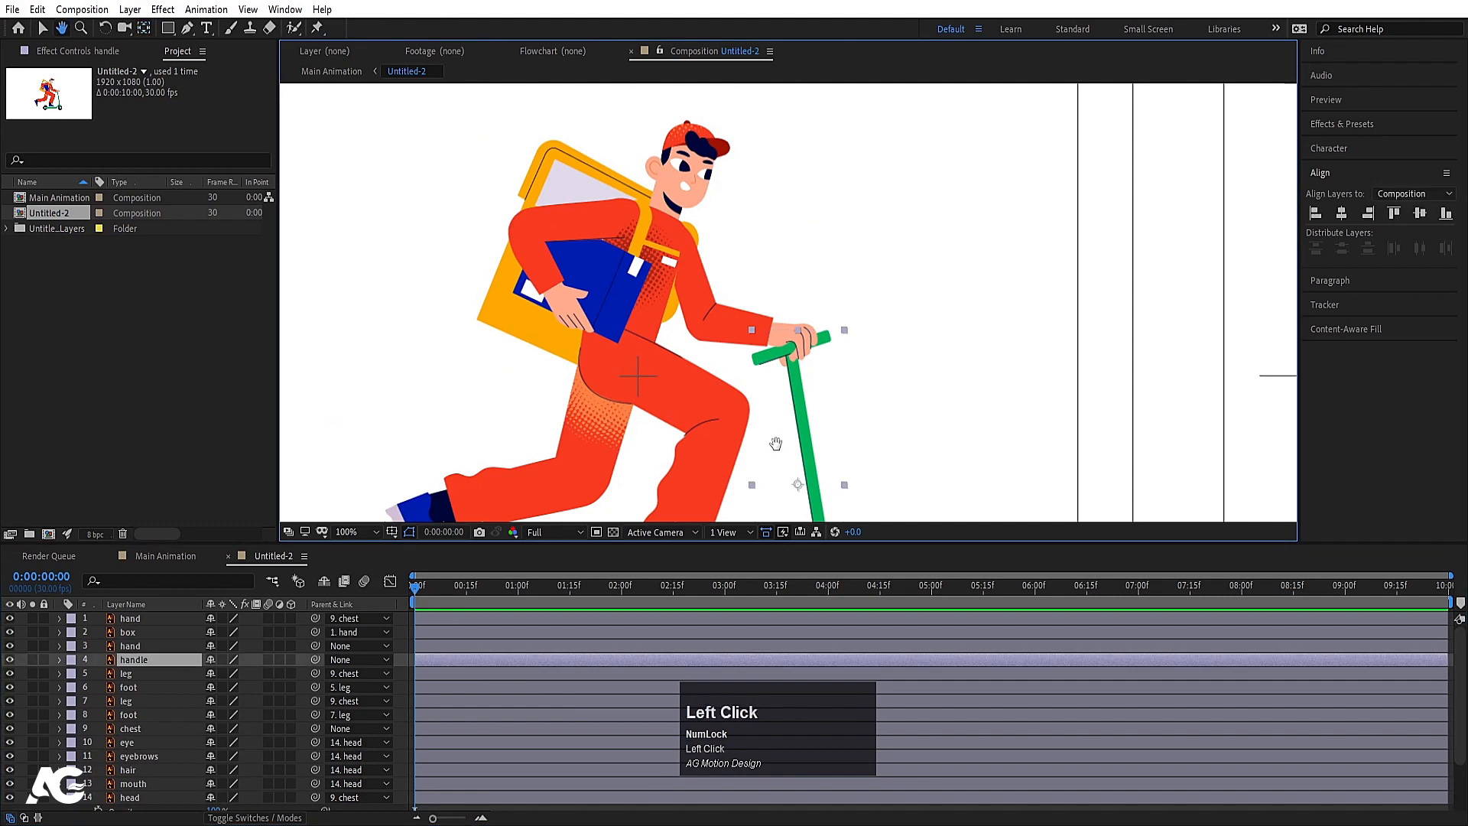
pyautogui.moveTo(777, 442); pyautogui.dragTo(736, 309)
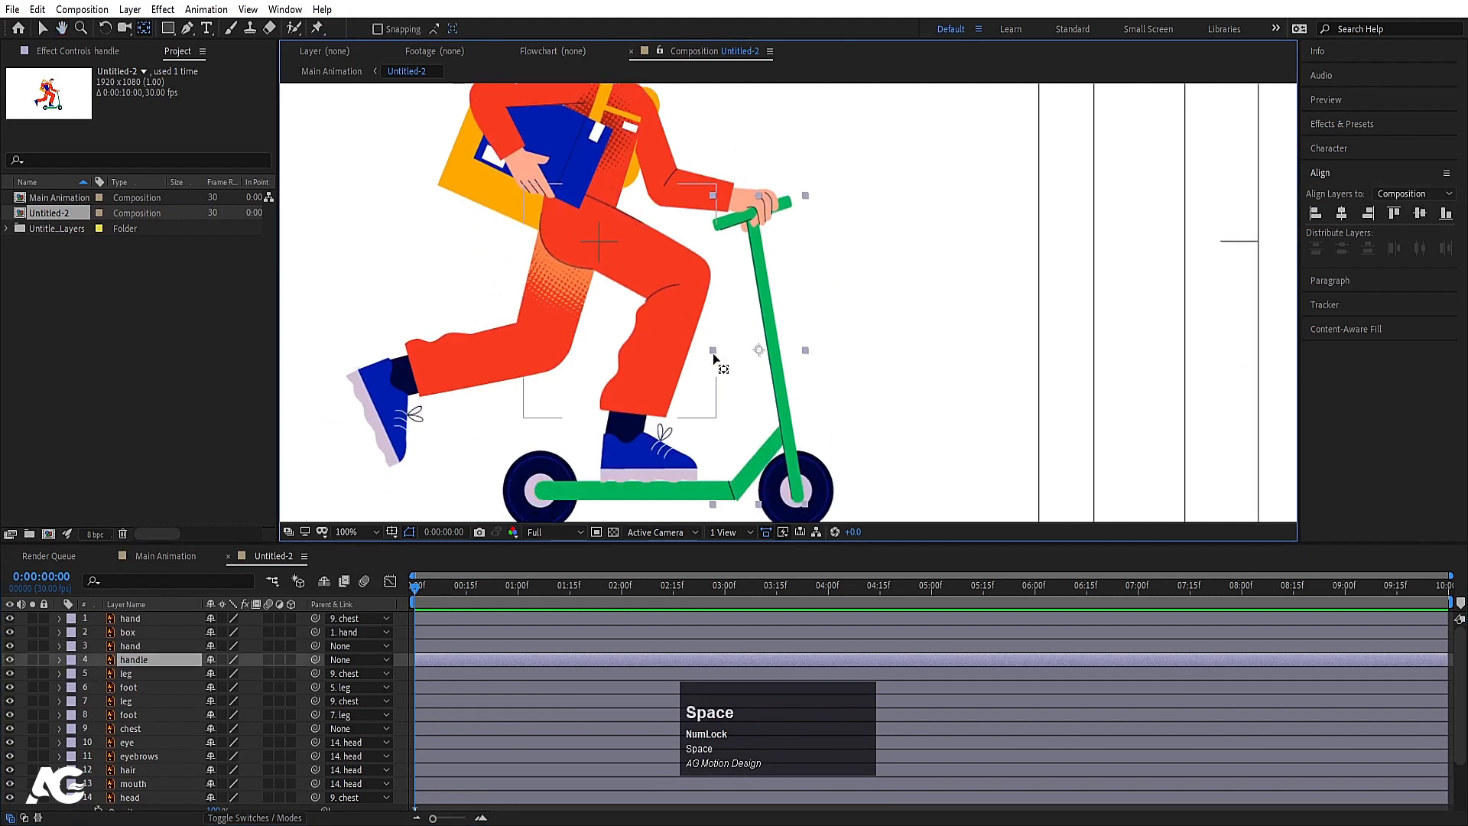
pyautogui.press('y')
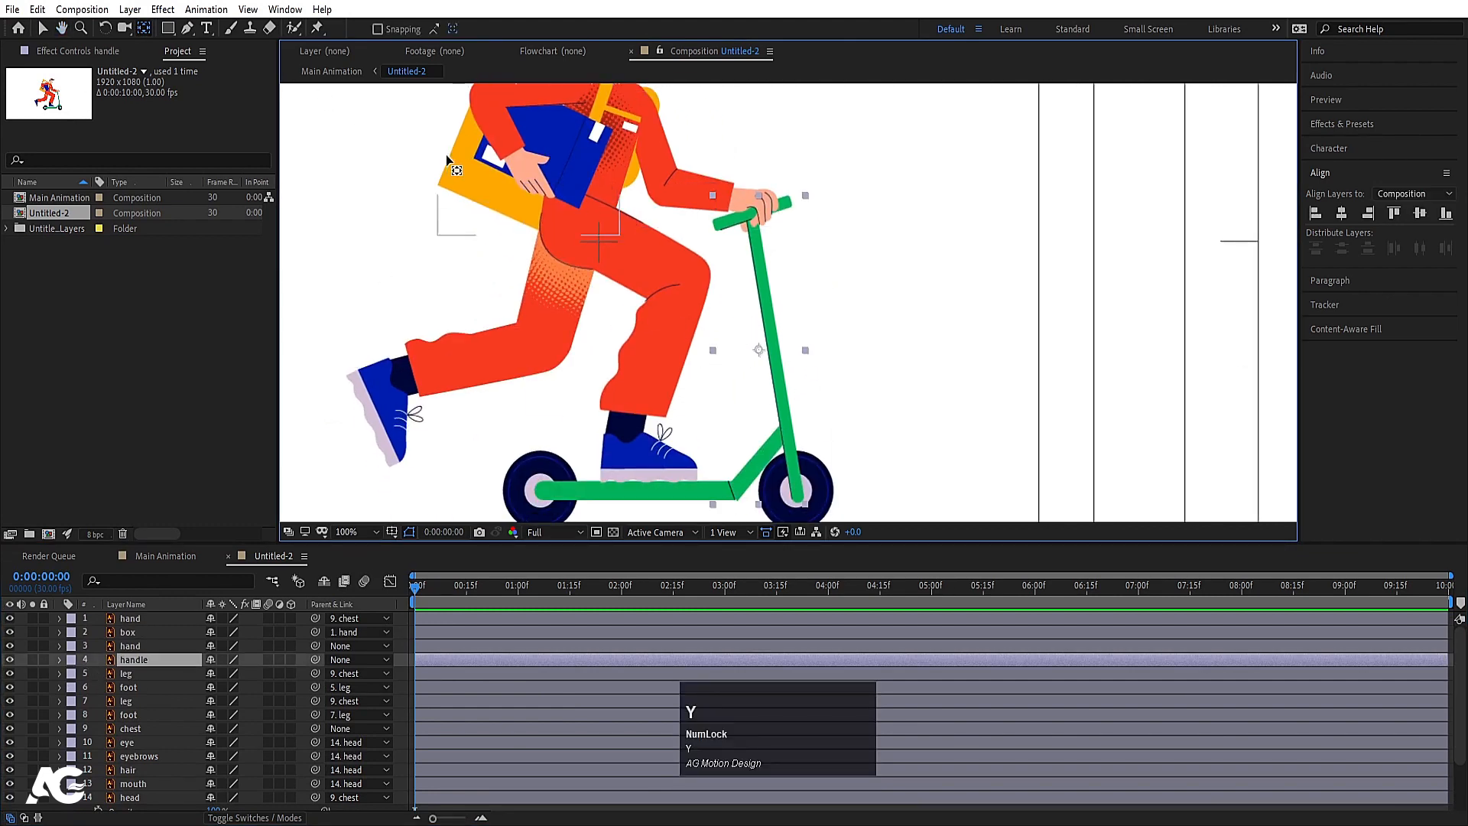
pyautogui.moveTo(769, 367); pyautogui.dragTo(783, 398)
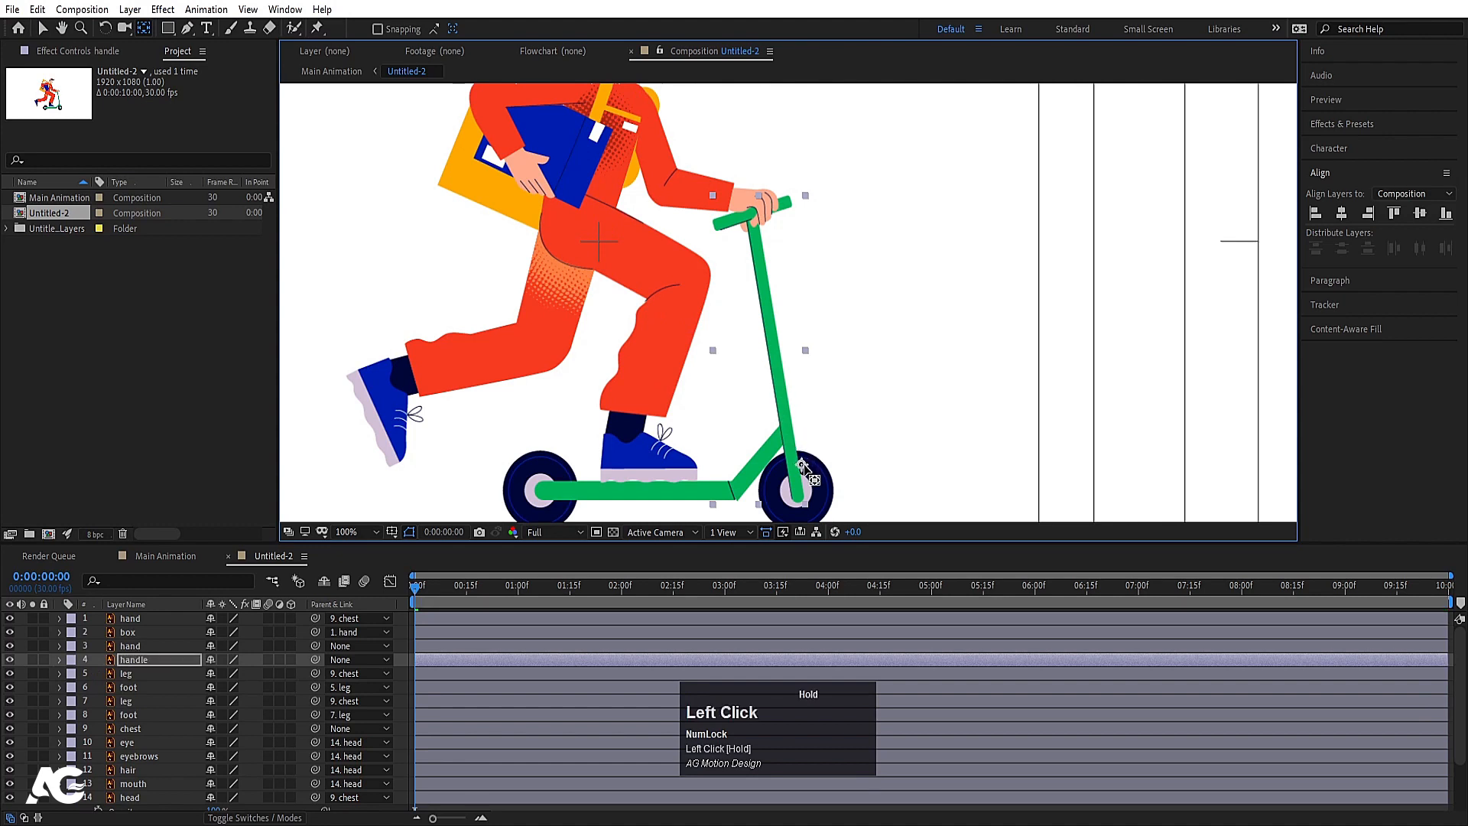
pyautogui.moveTo(800, 494); pyautogui.dragTo(799, 504)
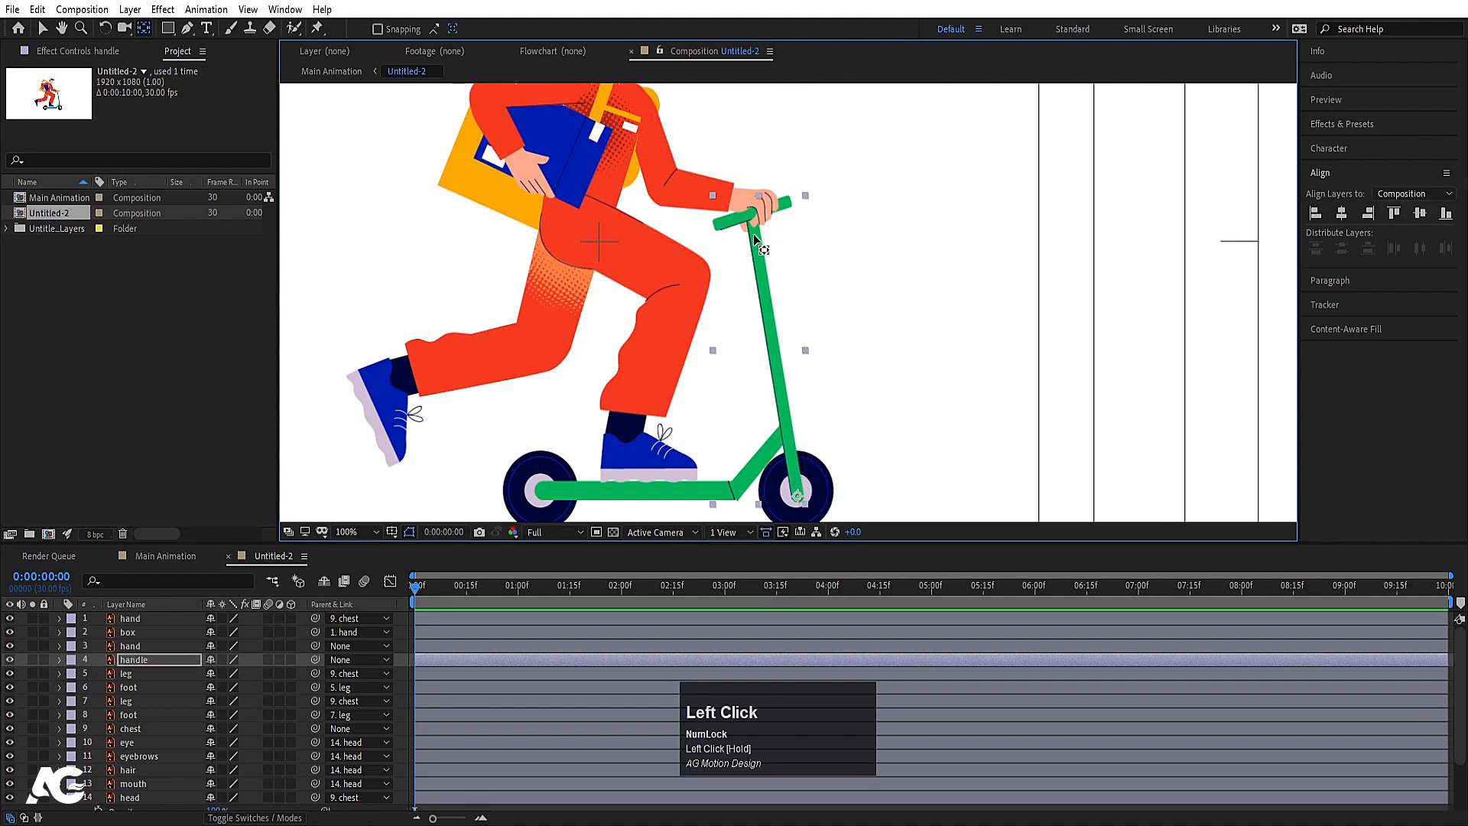
# - Try rotating the scooter handle to test its pivot, and undo the rotation
pyautogui.press('w')
pyautogui.moveTo(754, 240)
pyautogui.mouseDown()
pyautogui.moveTo(756, 267)
pyautogui.moveTo(759, 232)
pyautogui.mouseUp()
pyautogui.hotkey('ctrl', 'z')
pyautogui.hotkey('ctrl', 'z')
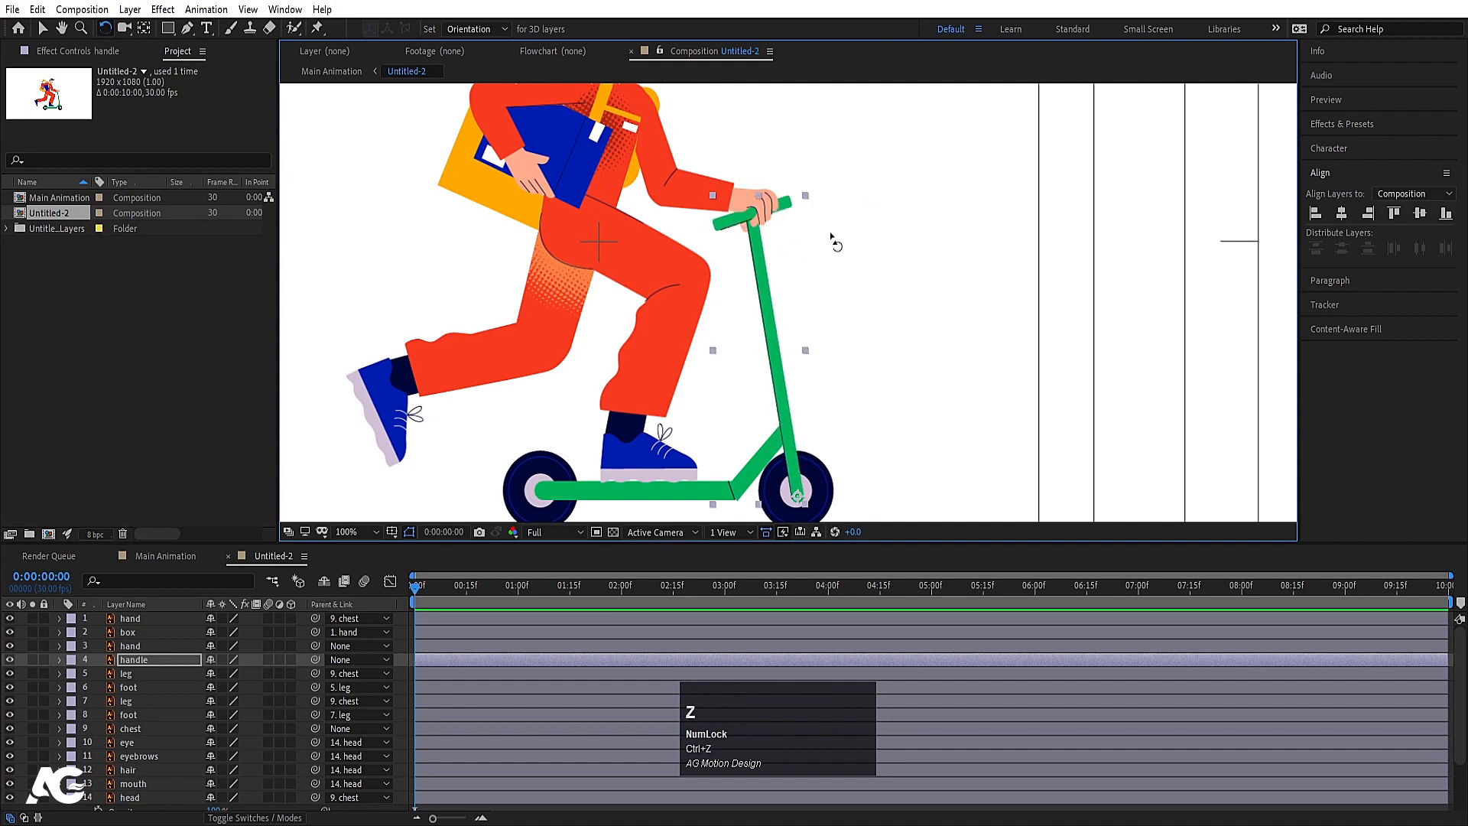
# - Duplicate the eye layer and rename the copy mask
pyautogui.scroll(-2, 805, 315)
pyautogui.click(820, 270)
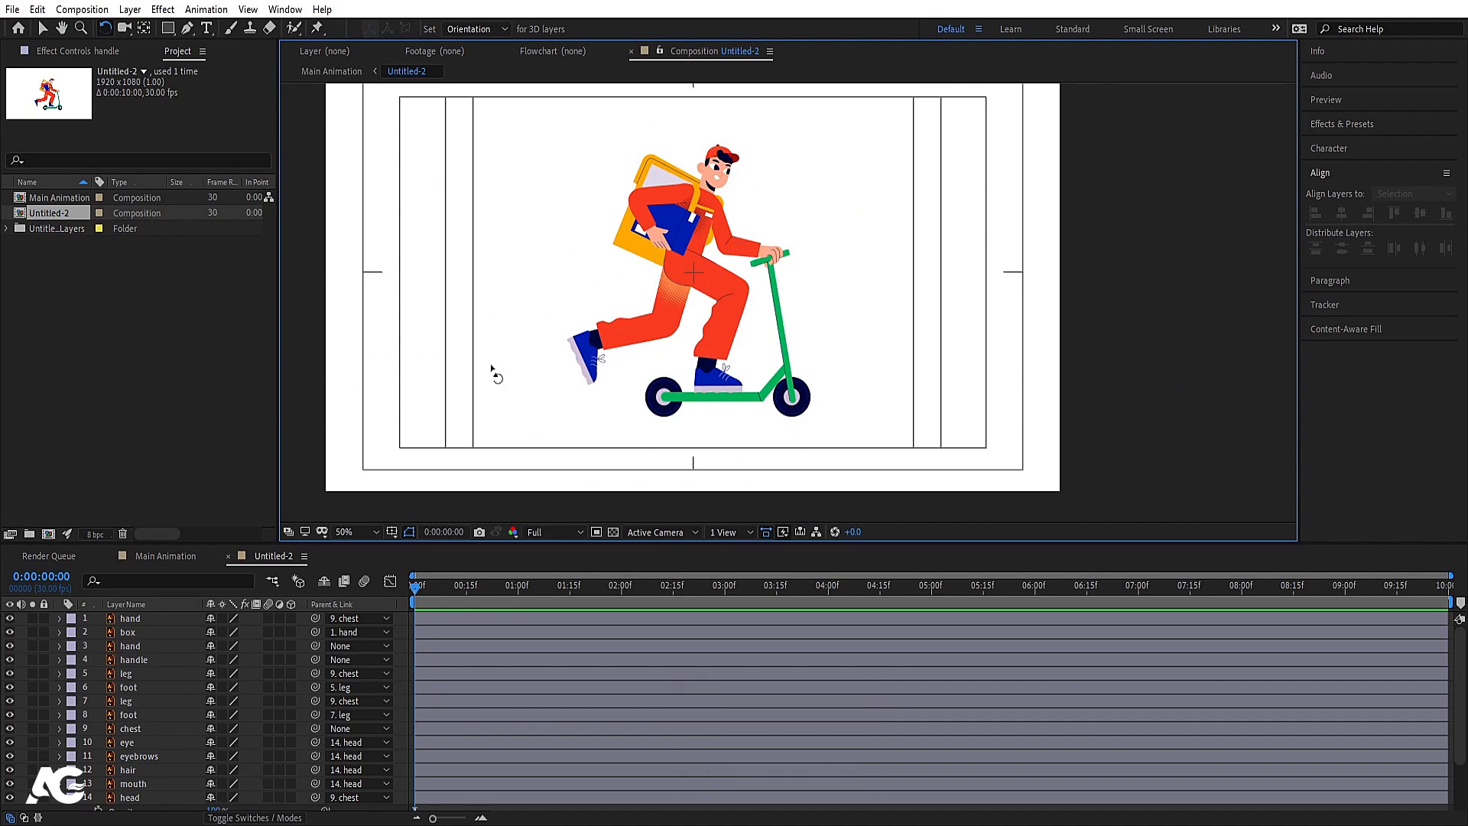
pyautogui.scroll(4, 656, 188)
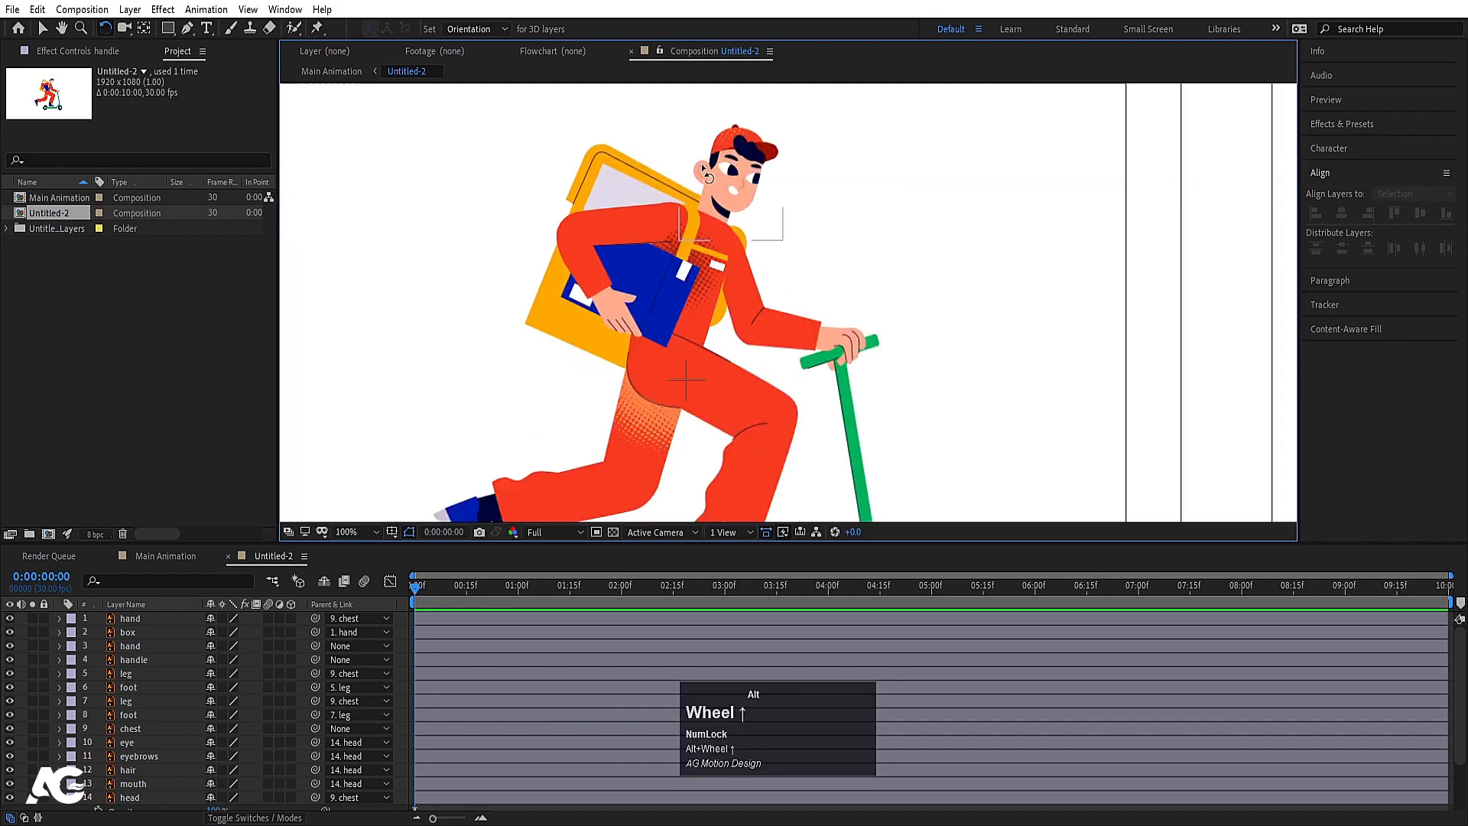
pyautogui.click(758, 178)
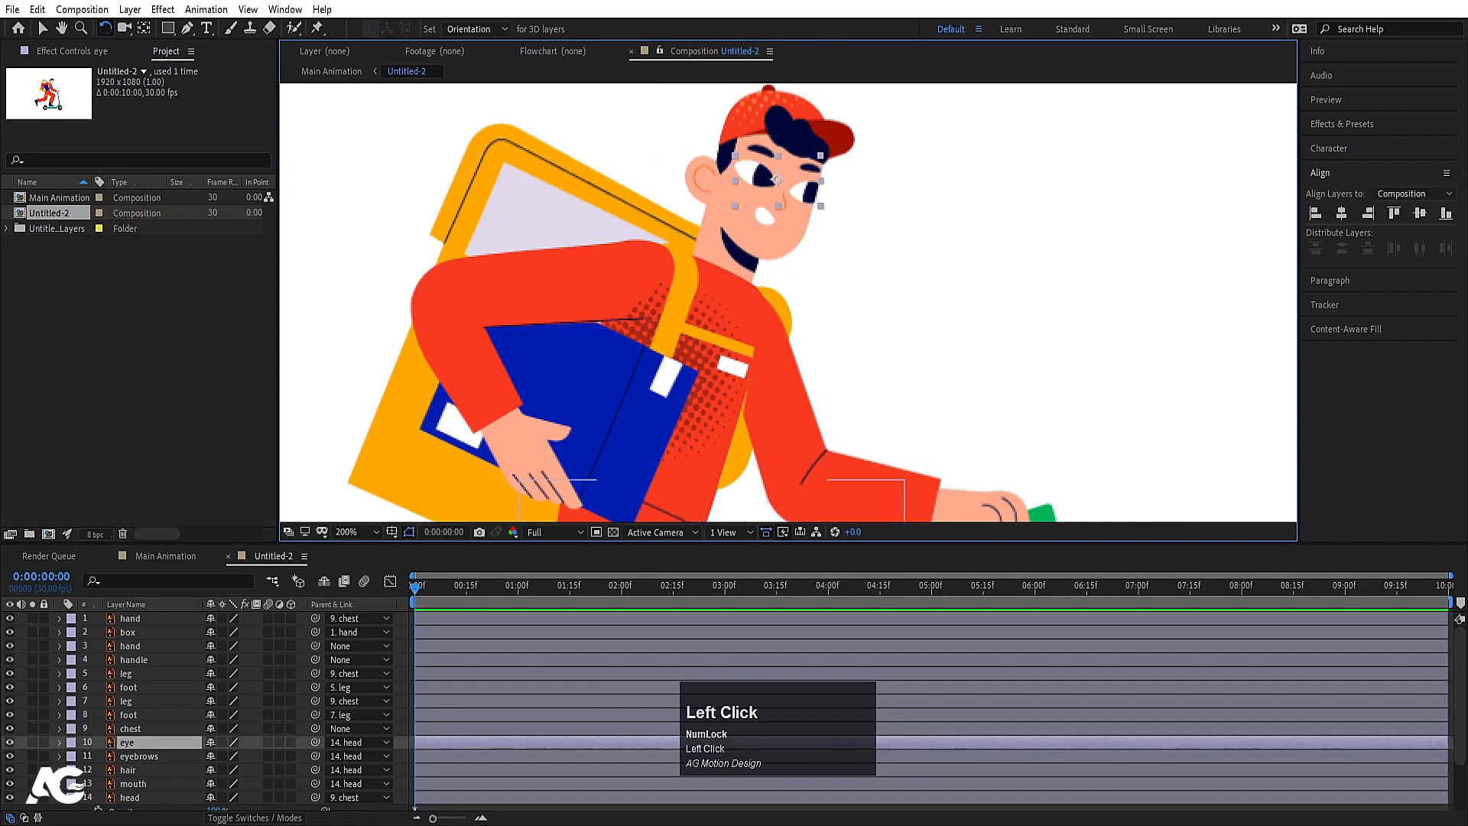
pyautogui.click(148, 739)
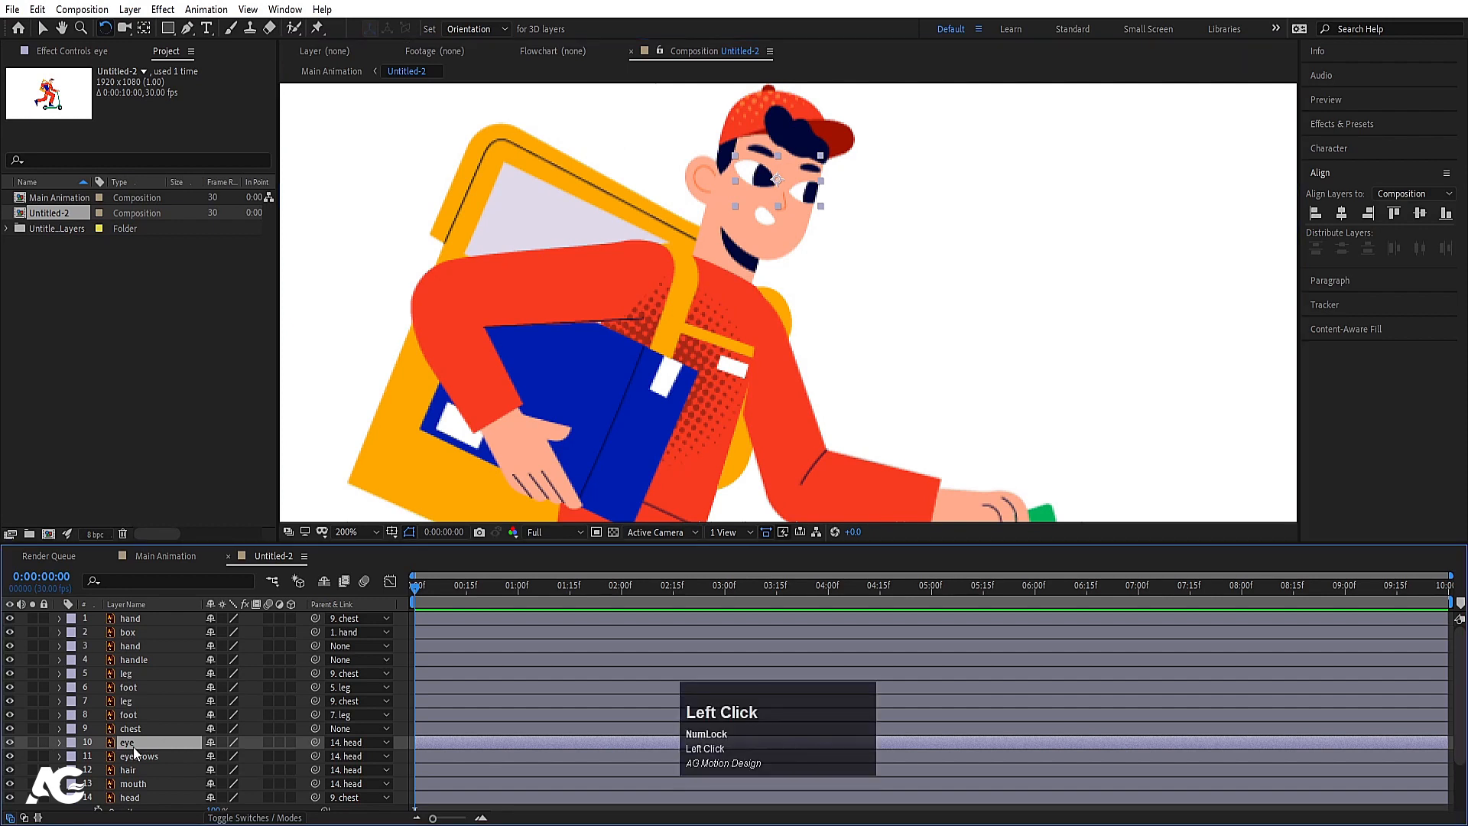
pyautogui.hotkey('ctrl', 'd')
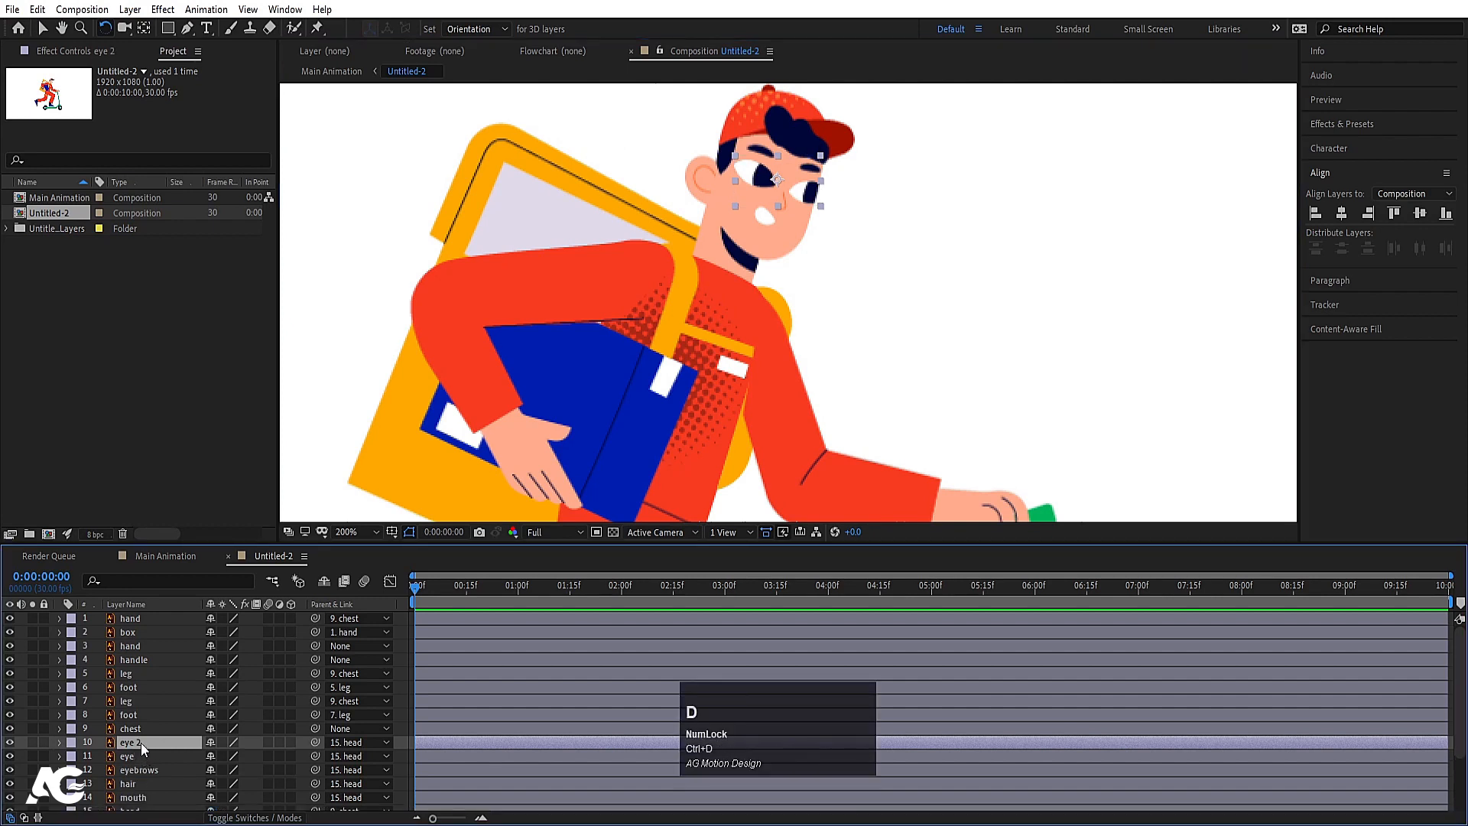
pyautogui.press('Return')
pyautogui.write('mask')
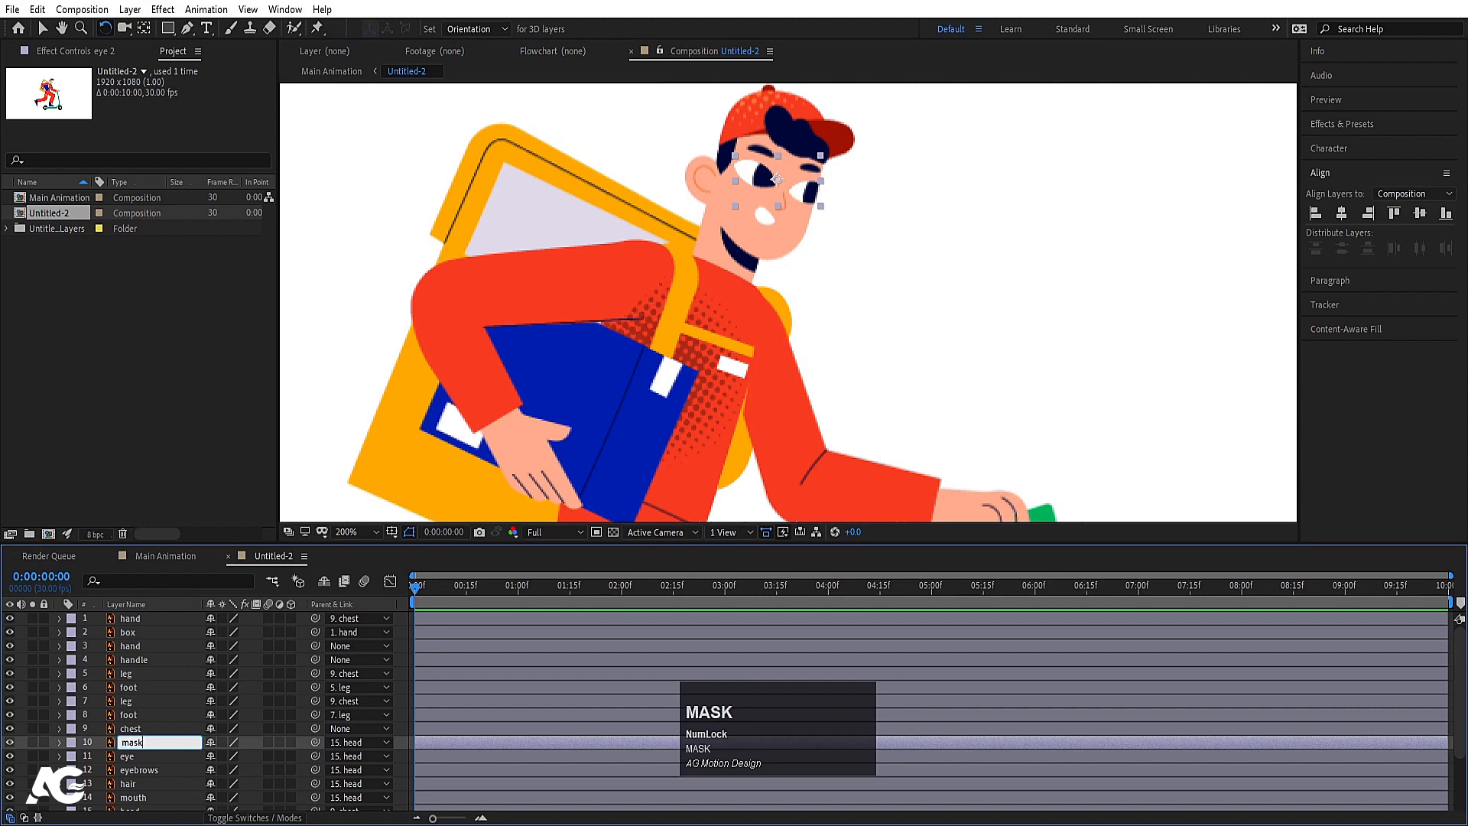
pyautogui.press('Return')
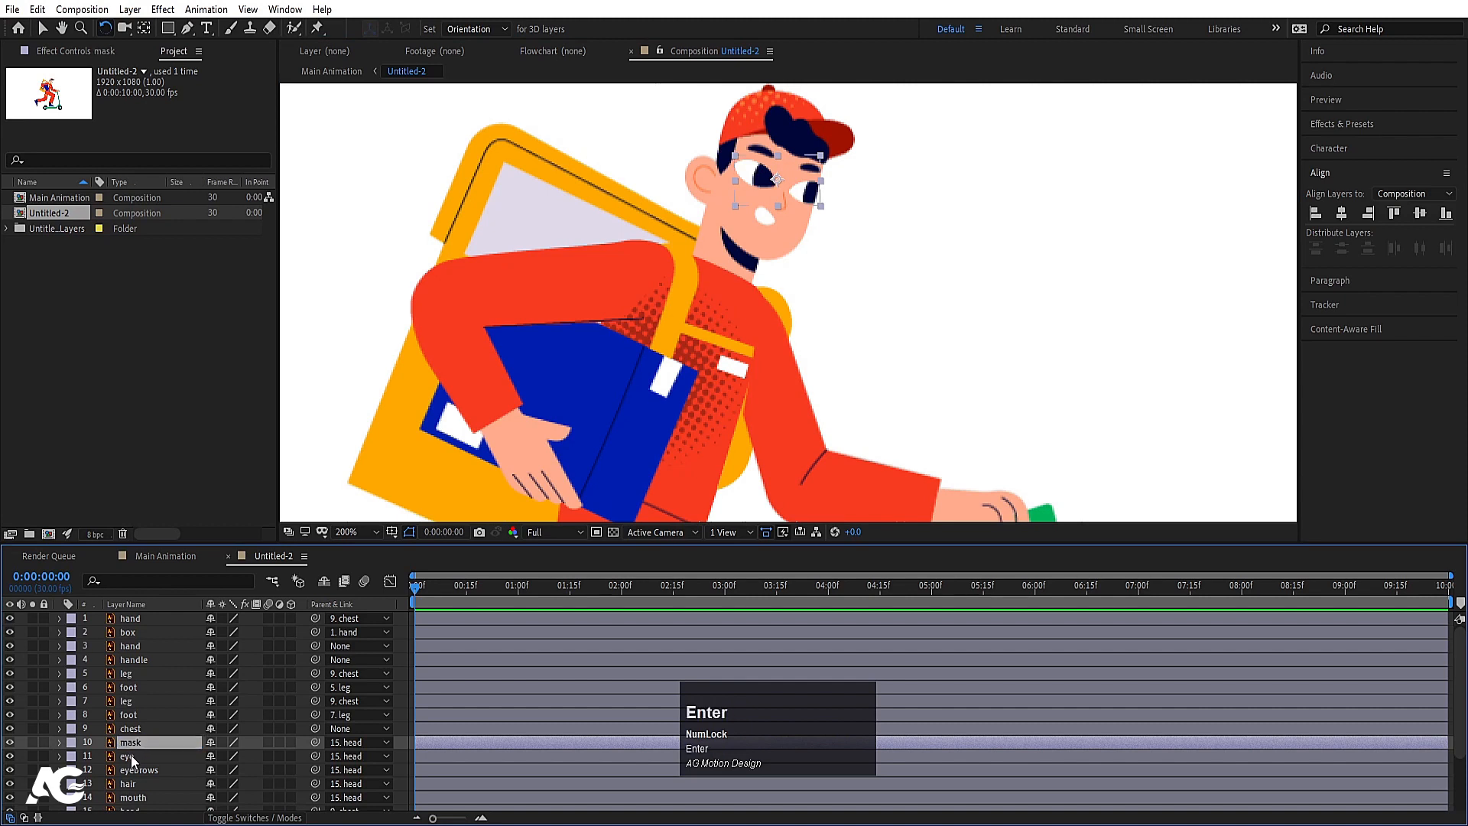
# - Set the eye layer's track matte to Alpha, using the mask layer above it
pyautogui.click(130, 755)
pyautogui.press('F4')
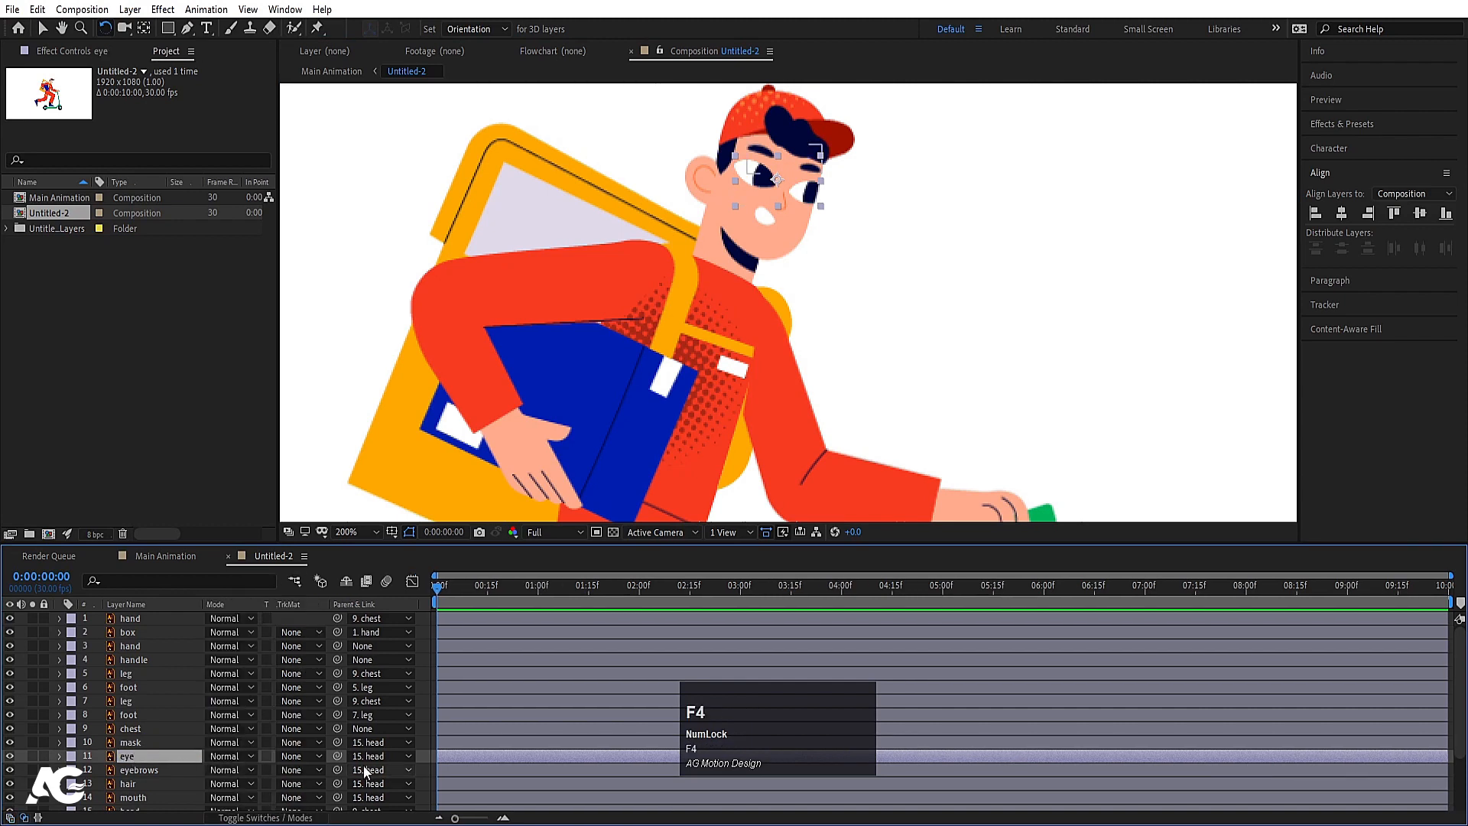
pyautogui.click(306, 759)
pyautogui.click(333, 689)
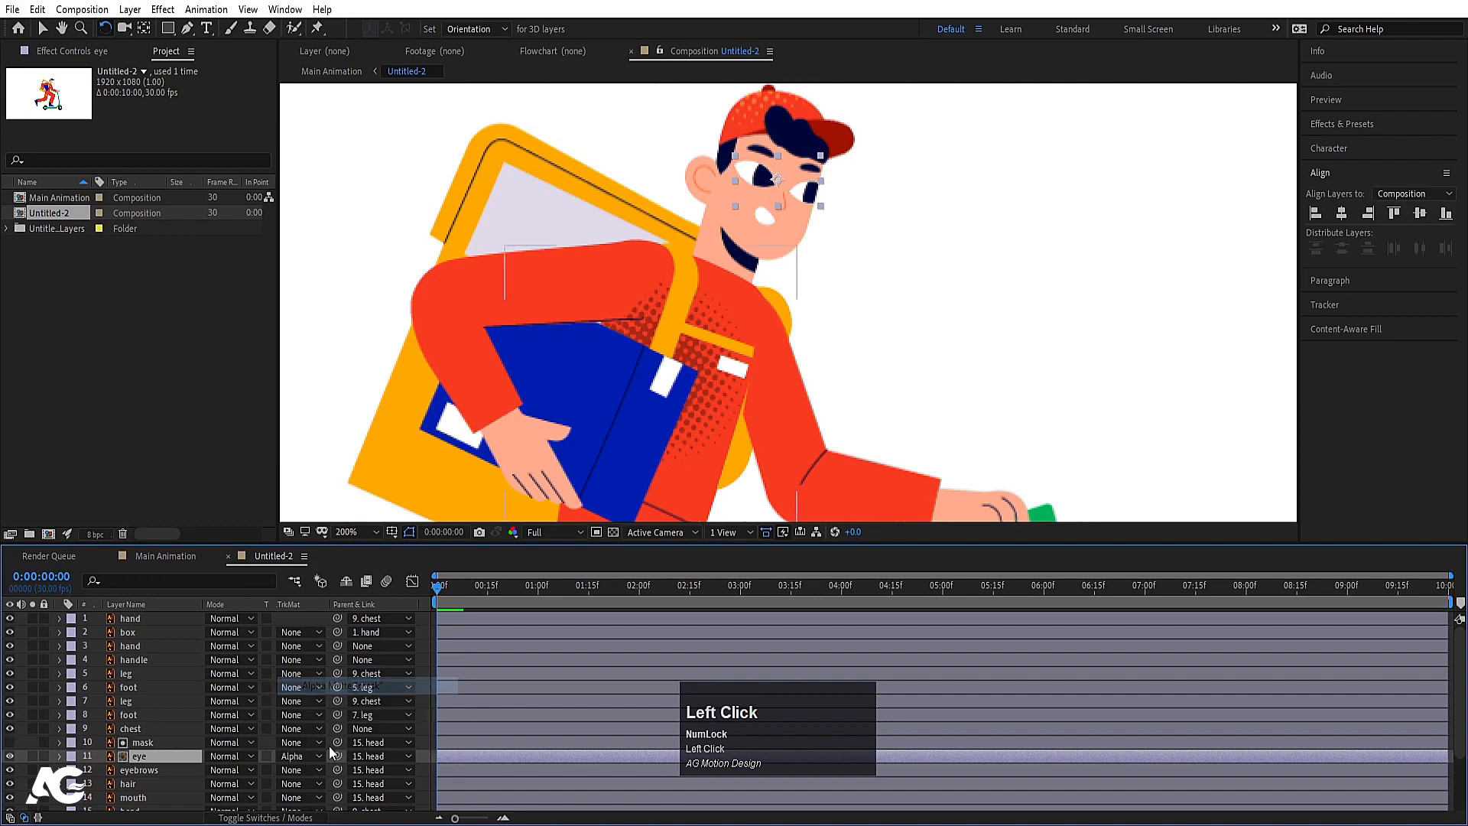
# - Keyframe the mask layer's unchanged position at 0:00, frame 10 and 1:20
pyautogui.click(140, 743)
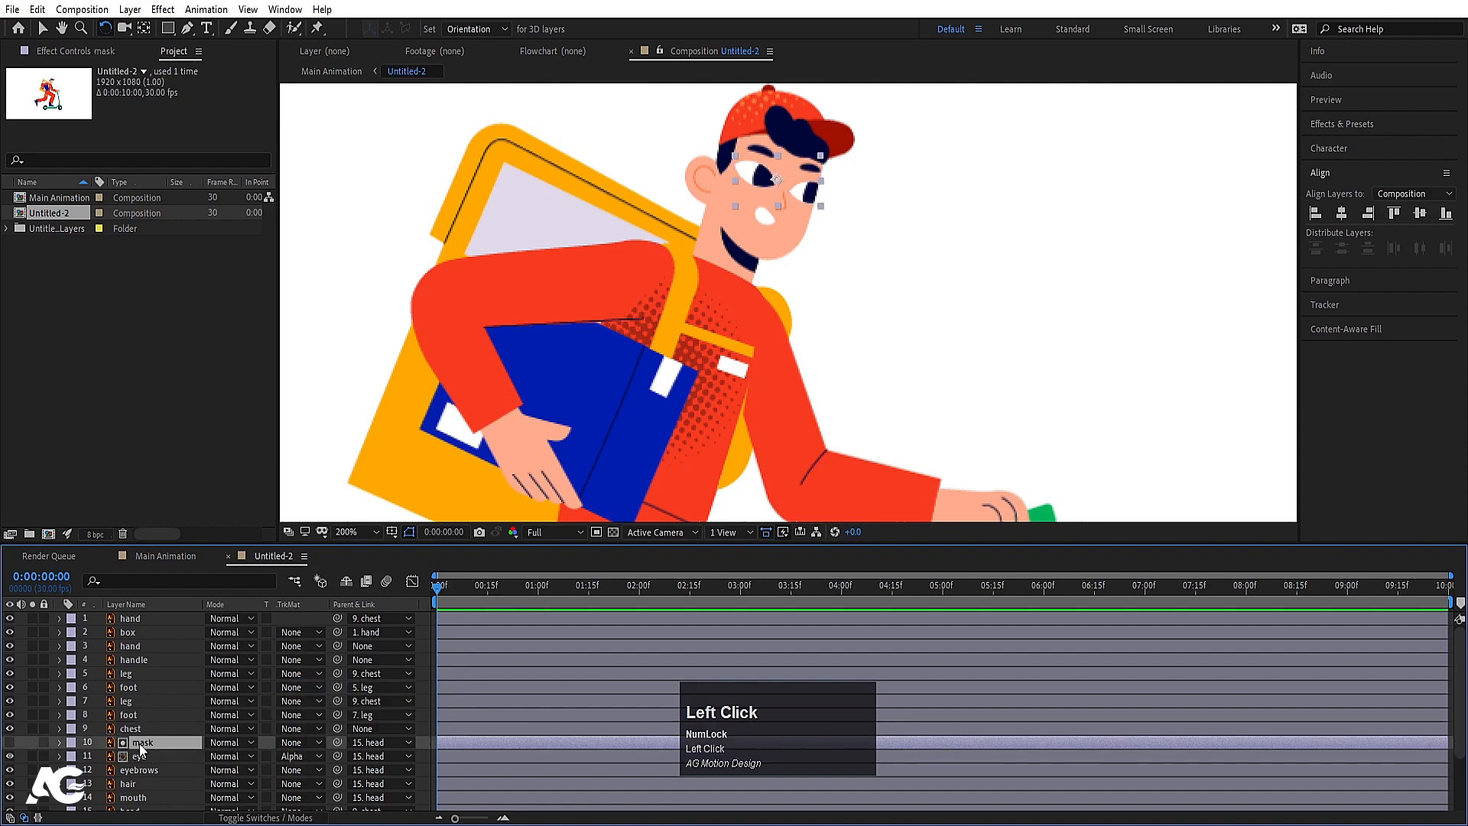
pyautogui.press('p')
pyautogui.click(99, 756)
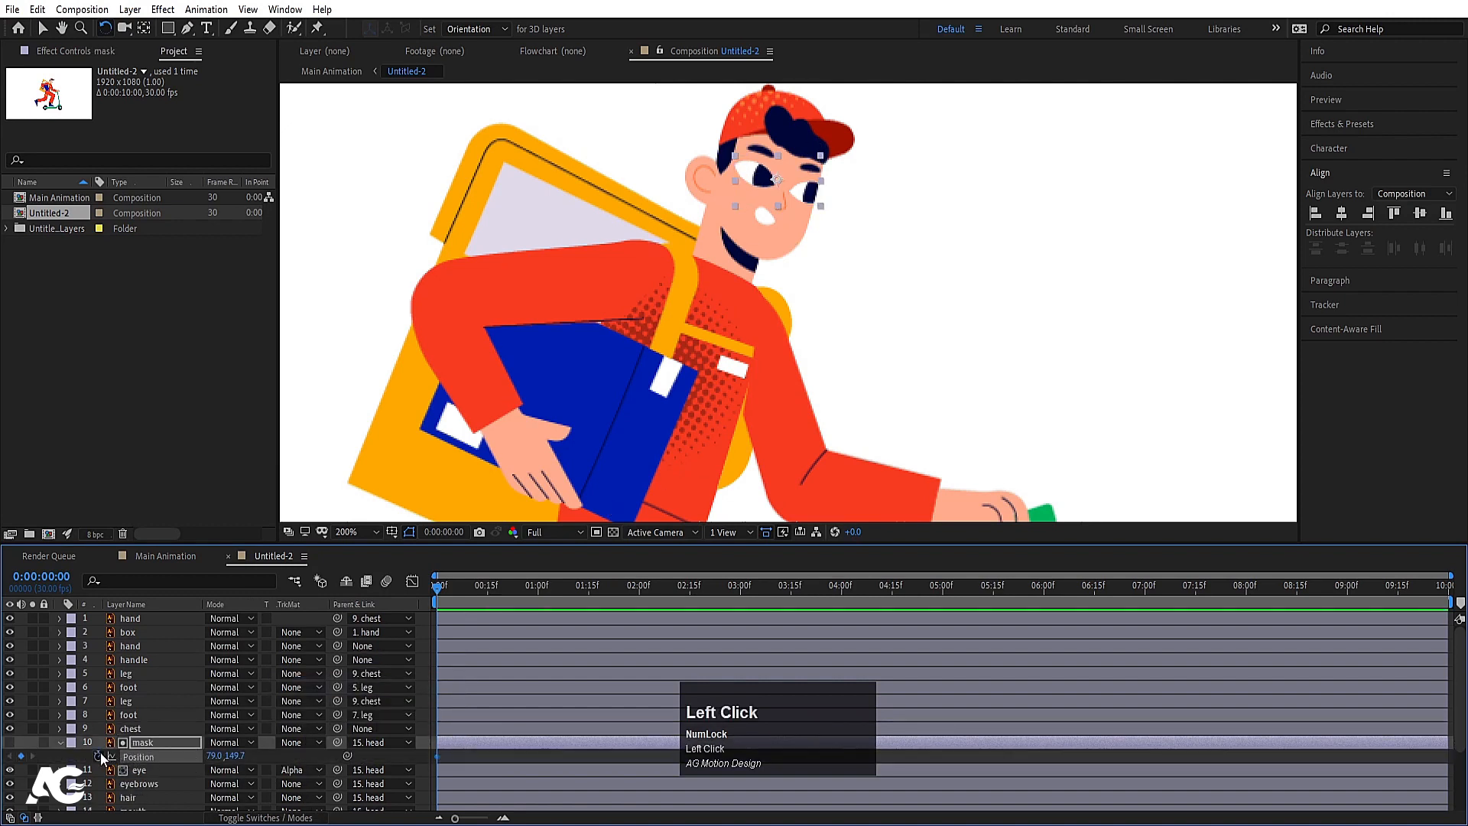
pyautogui.press('=')
pyautogui.press('=')
pyautogui.click(572, 585)
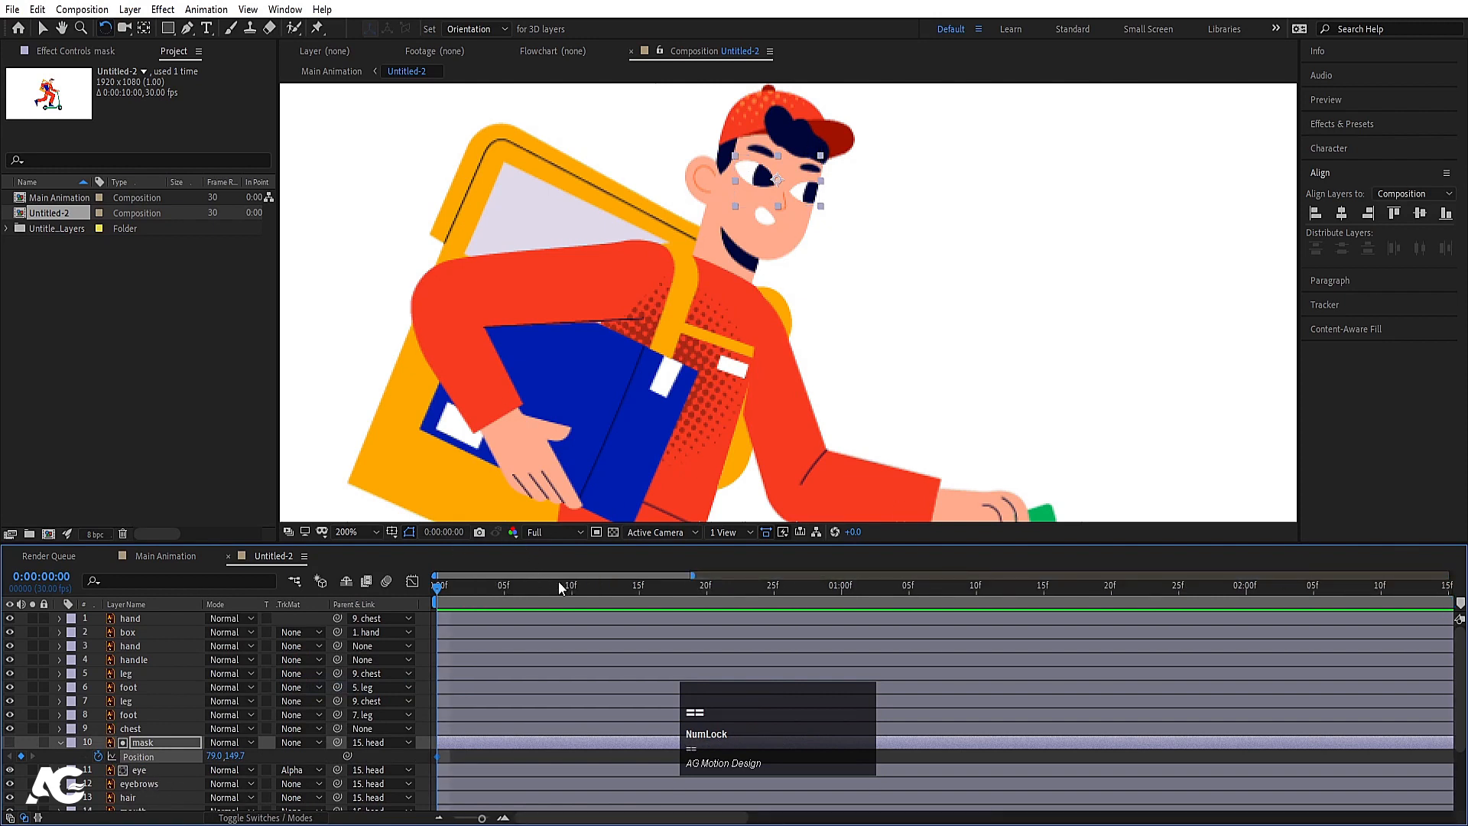
pyautogui.click(21, 756)
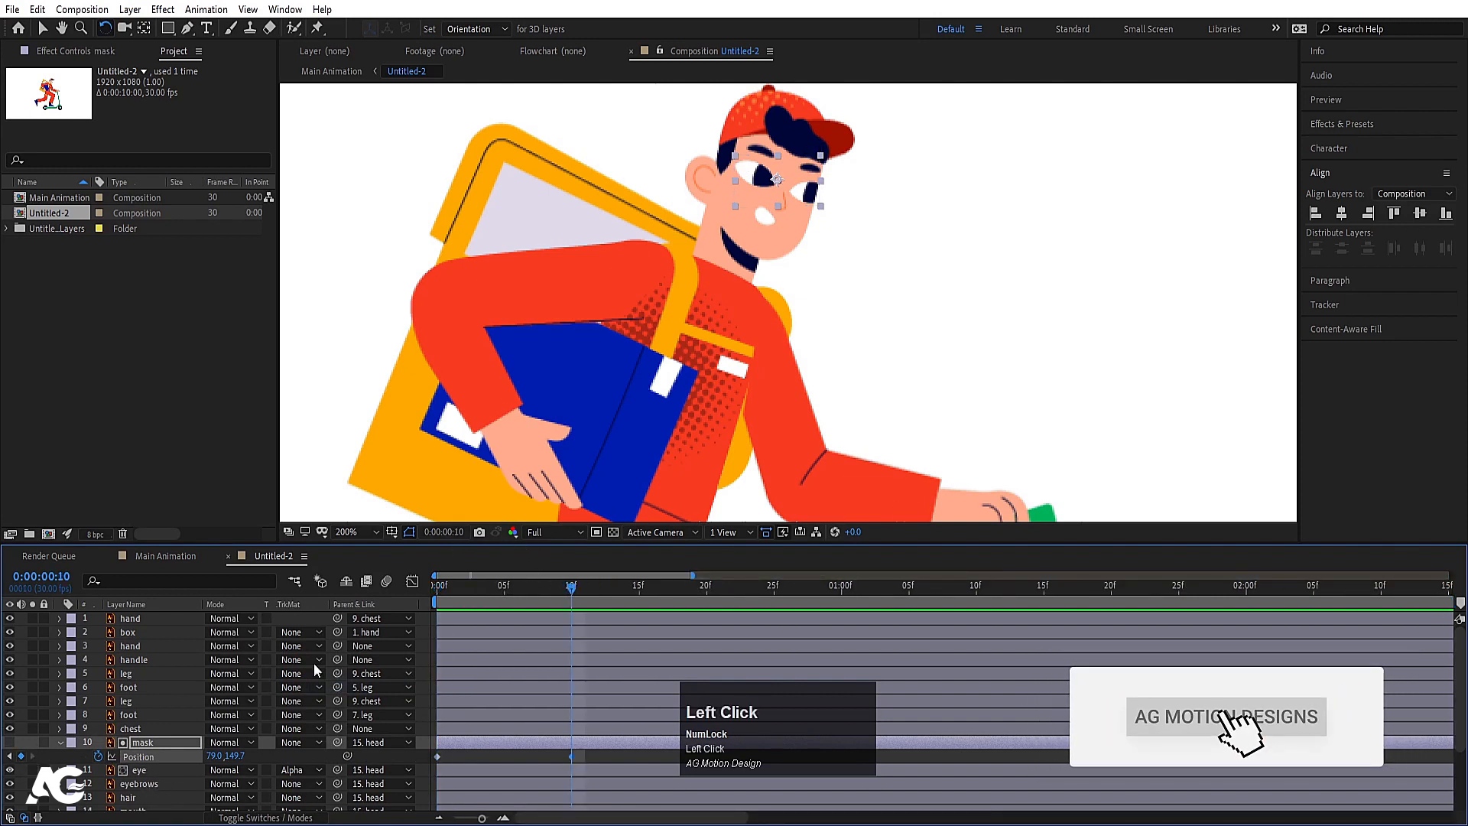
pyautogui.moveTo(863, 588); pyautogui.dragTo(964, 602)
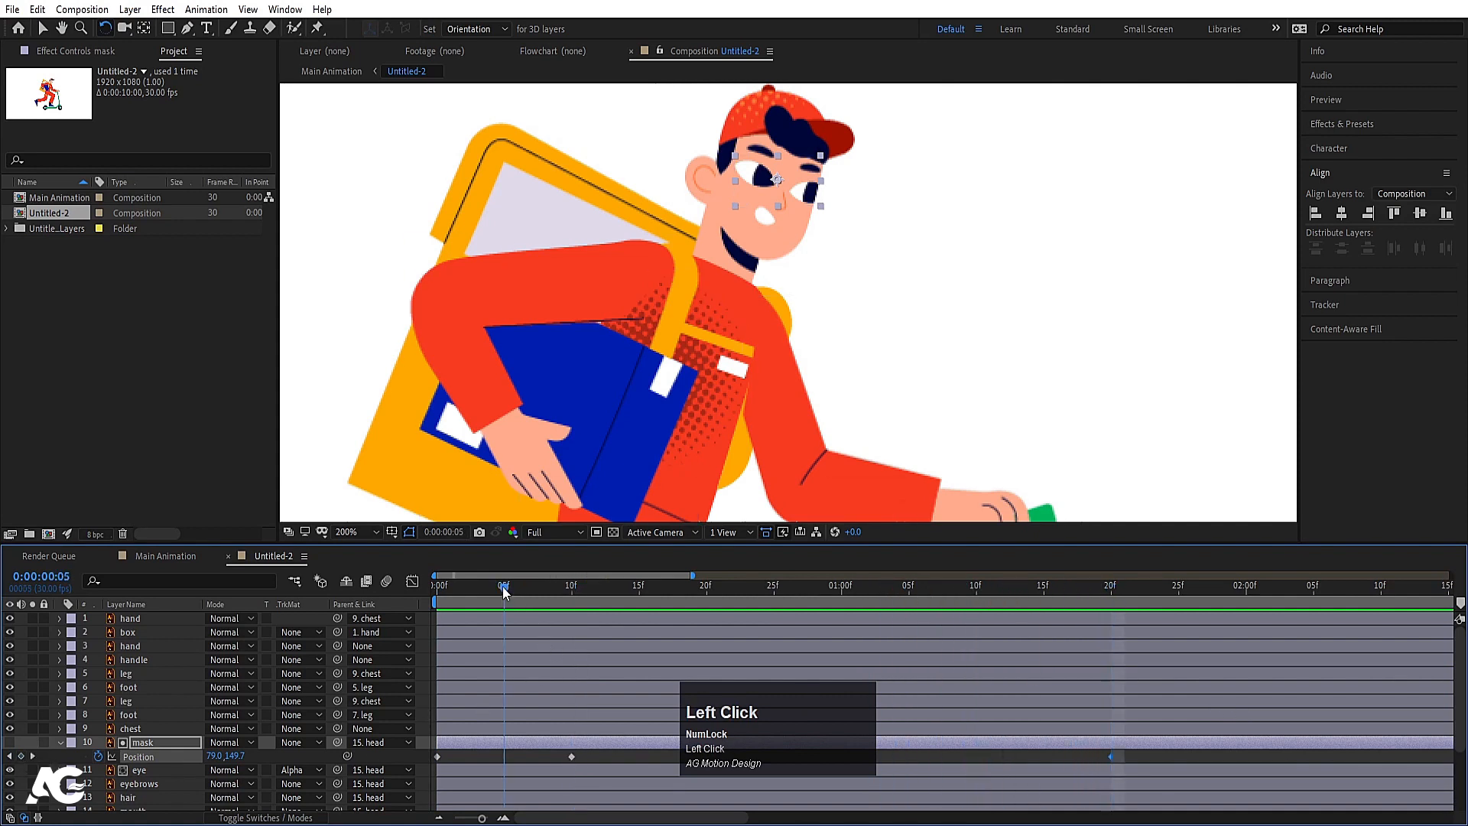
# - At frame 5, move the mask down off the eyes to make a blink, and preview it
pyautogui.scroll(4, 799, 203)
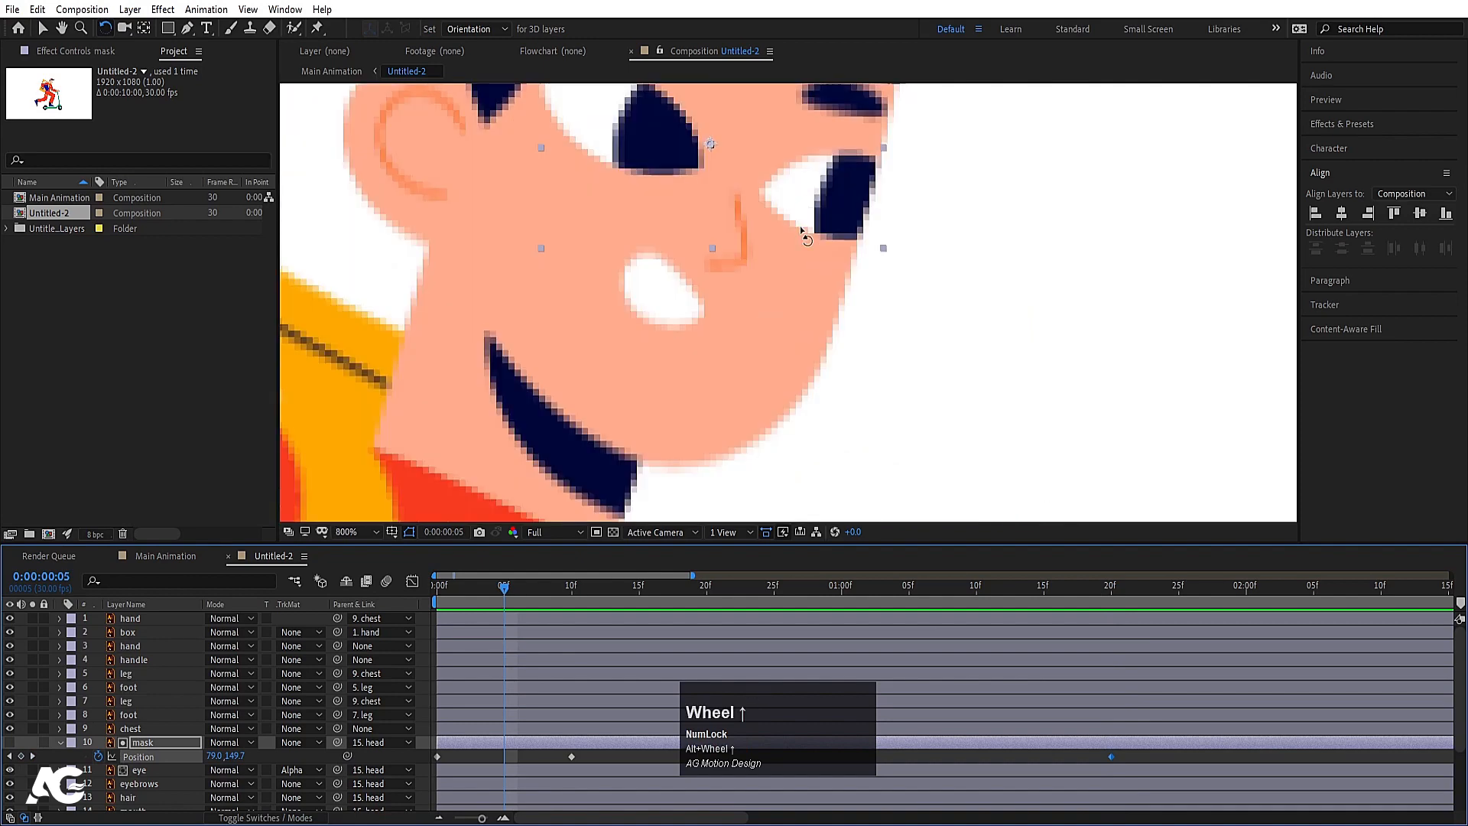
pyautogui.press('v')
pyautogui.moveTo(800, 227); pyautogui.dragTo(836, 439)
pyautogui.press('space')
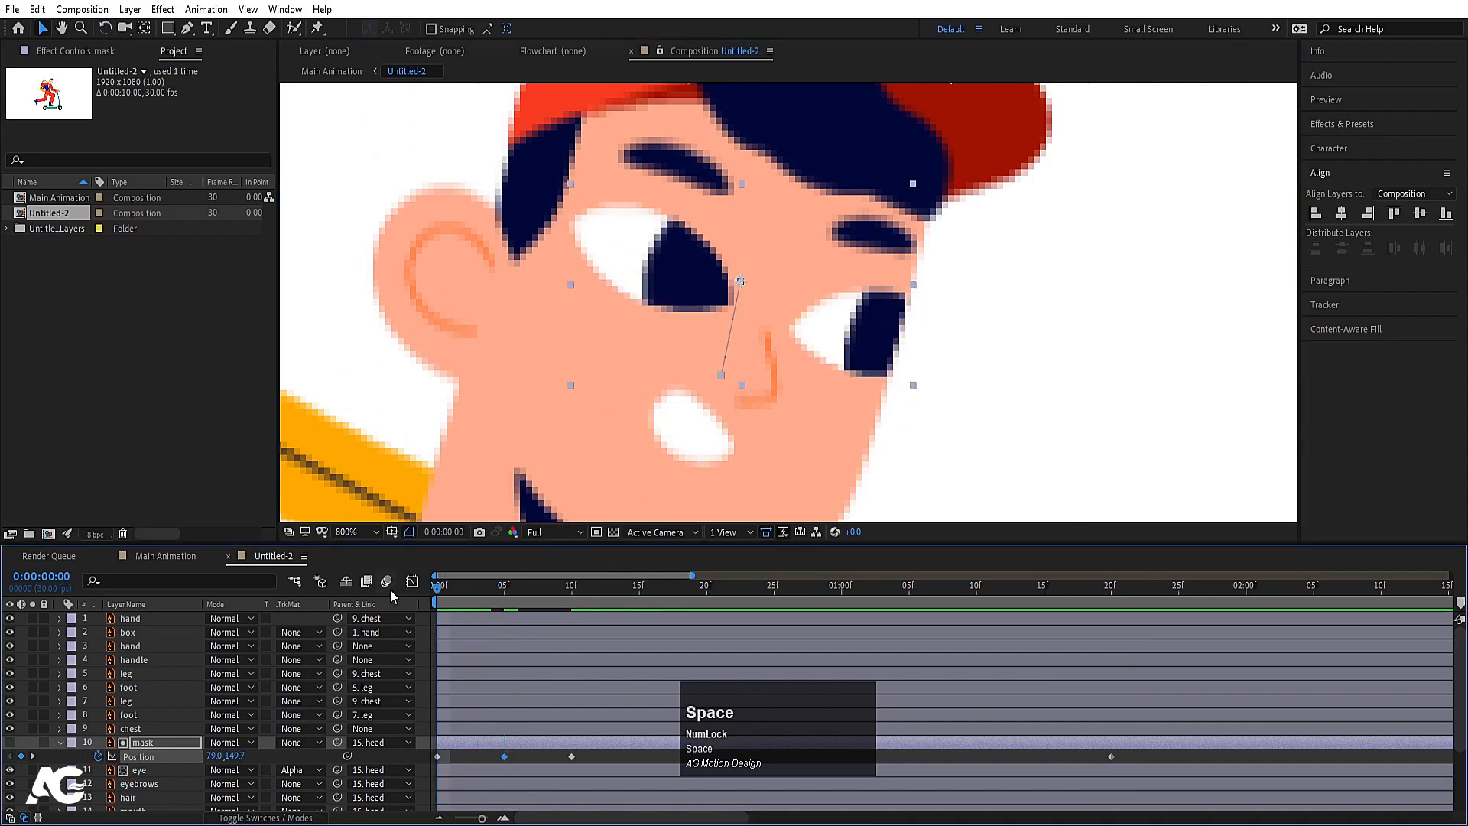
pyautogui.scroll(-1, 789, 303)
pyautogui.press('space')
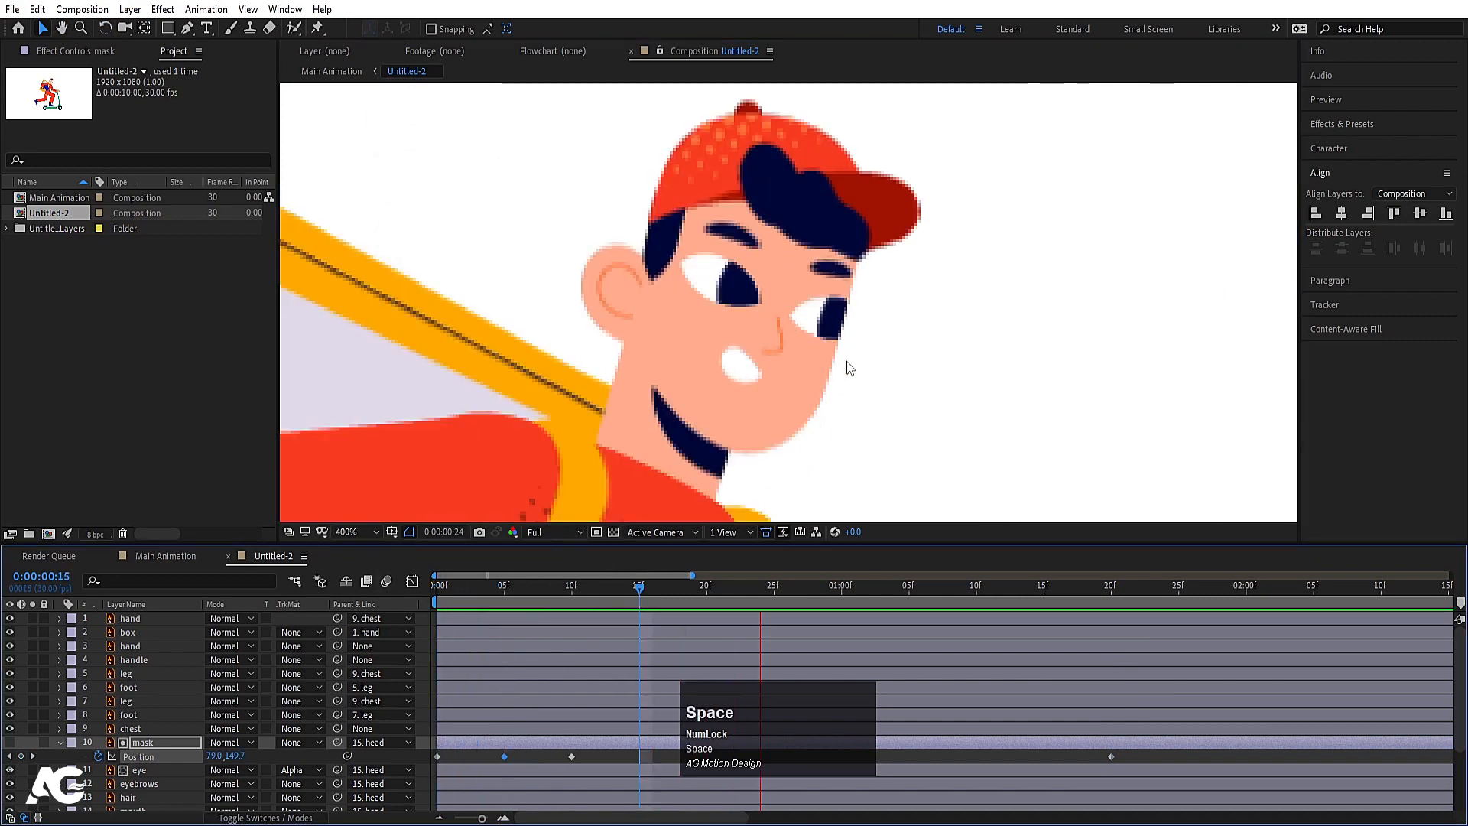
# - Apply Easy Ease to all of the mask layer's position keyframes and return to the first frame
pyautogui.click(153, 757)
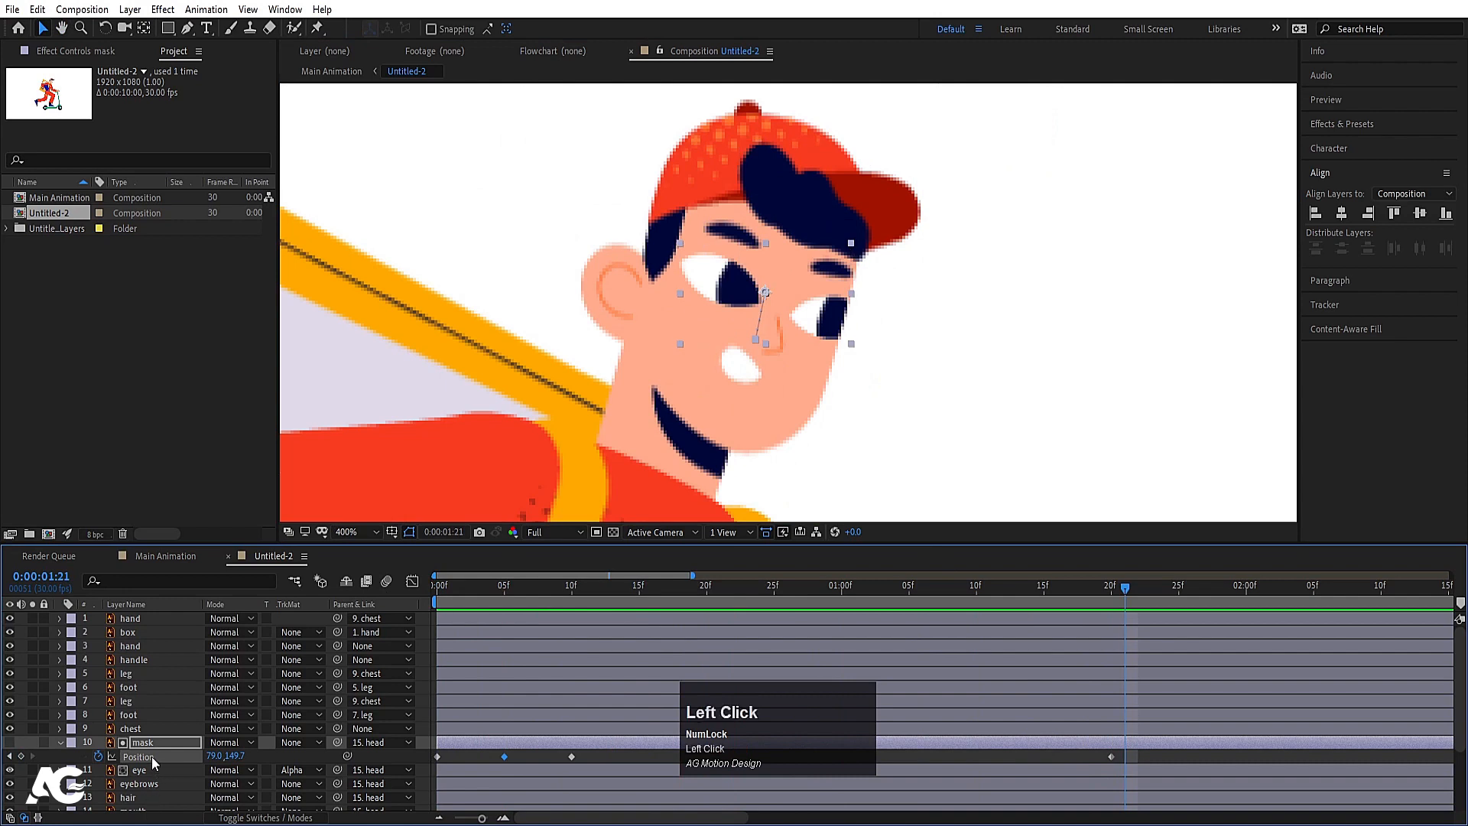
pyautogui.press('F9')
pyautogui.moveTo(462, 599); pyautogui.dragTo(420, 595)
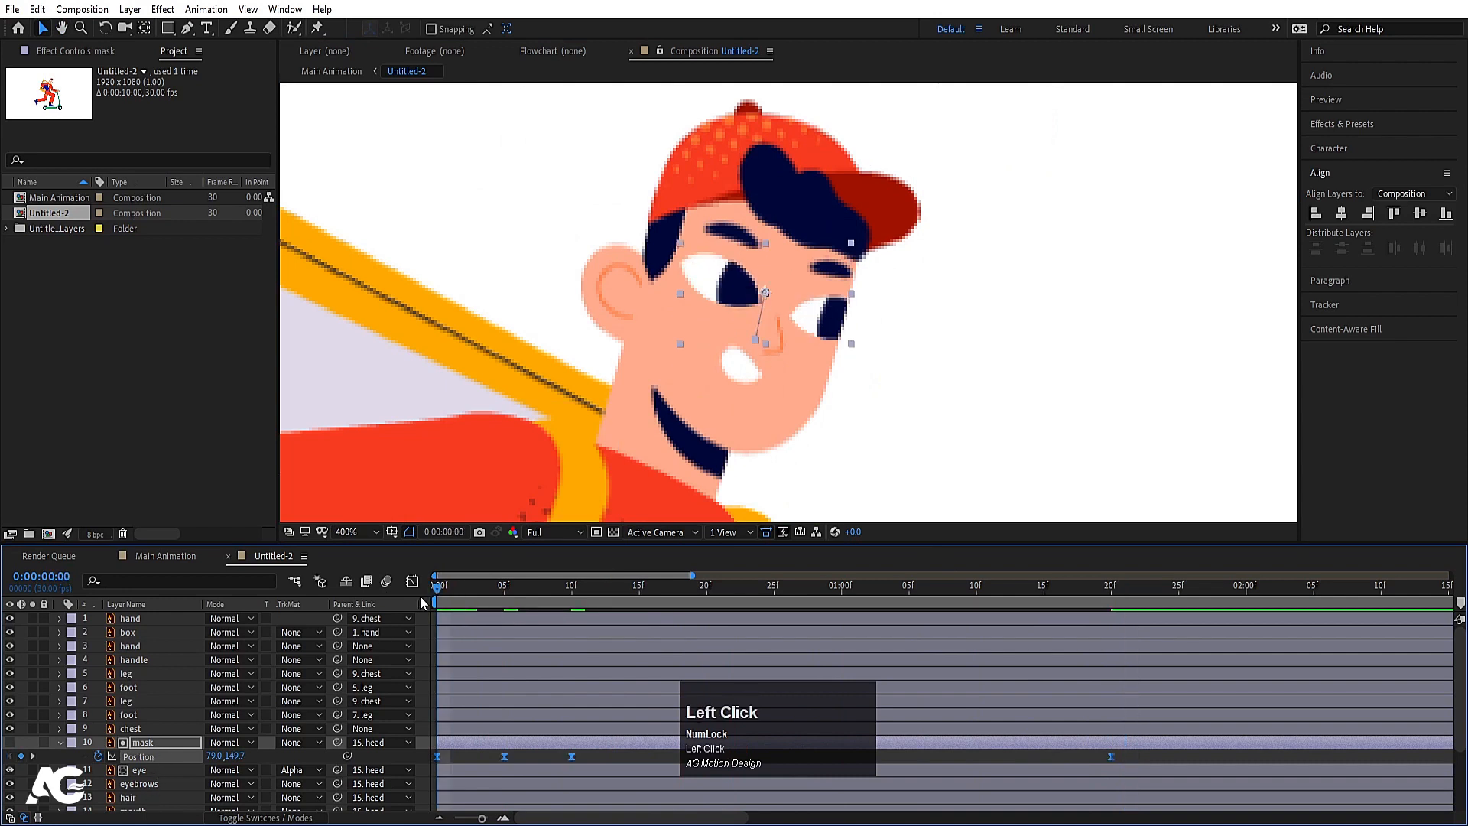
# - Keyframe the eyebrows layer's unchanged position at 0:00, frame 10 and 1:20, matching the mask's keyframe times
pyautogui.click(132, 787)
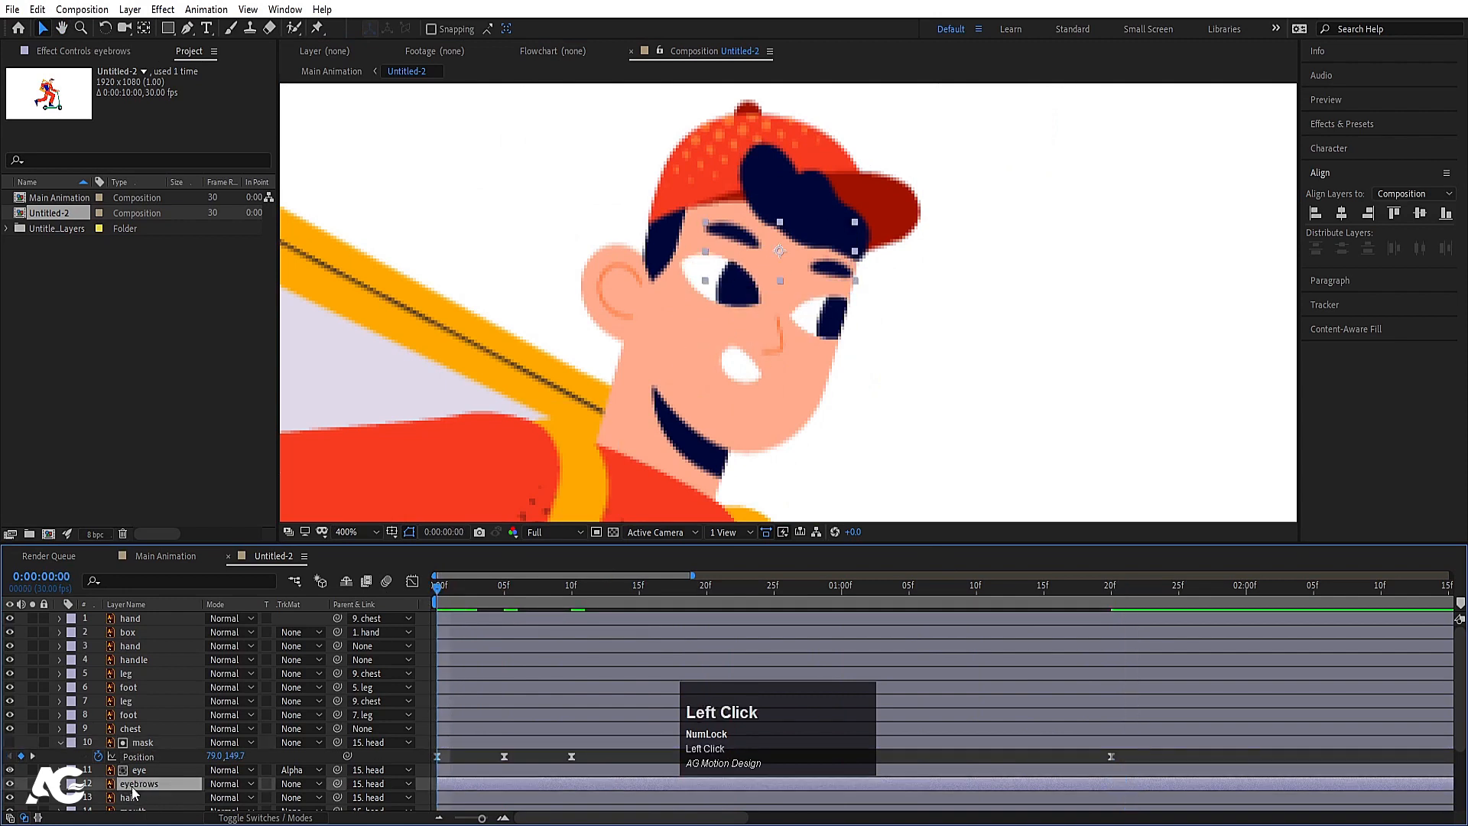
pyautogui.press('p')
pyautogui.click(98, 798)
pyautogui.press('k')
pyautogui.press('k')
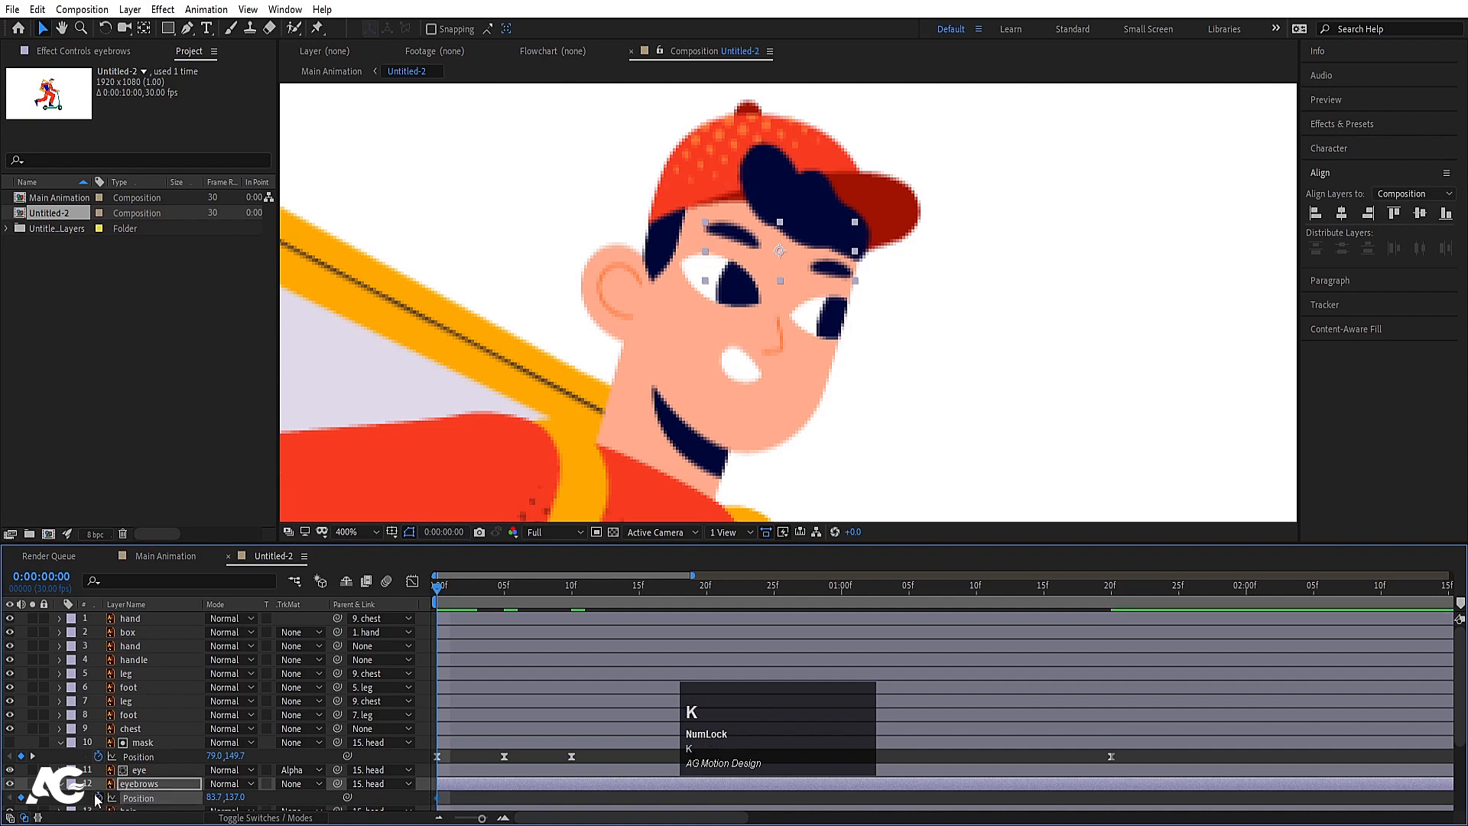
pyautogui.click(21, 798)
pyautogui.press('k')
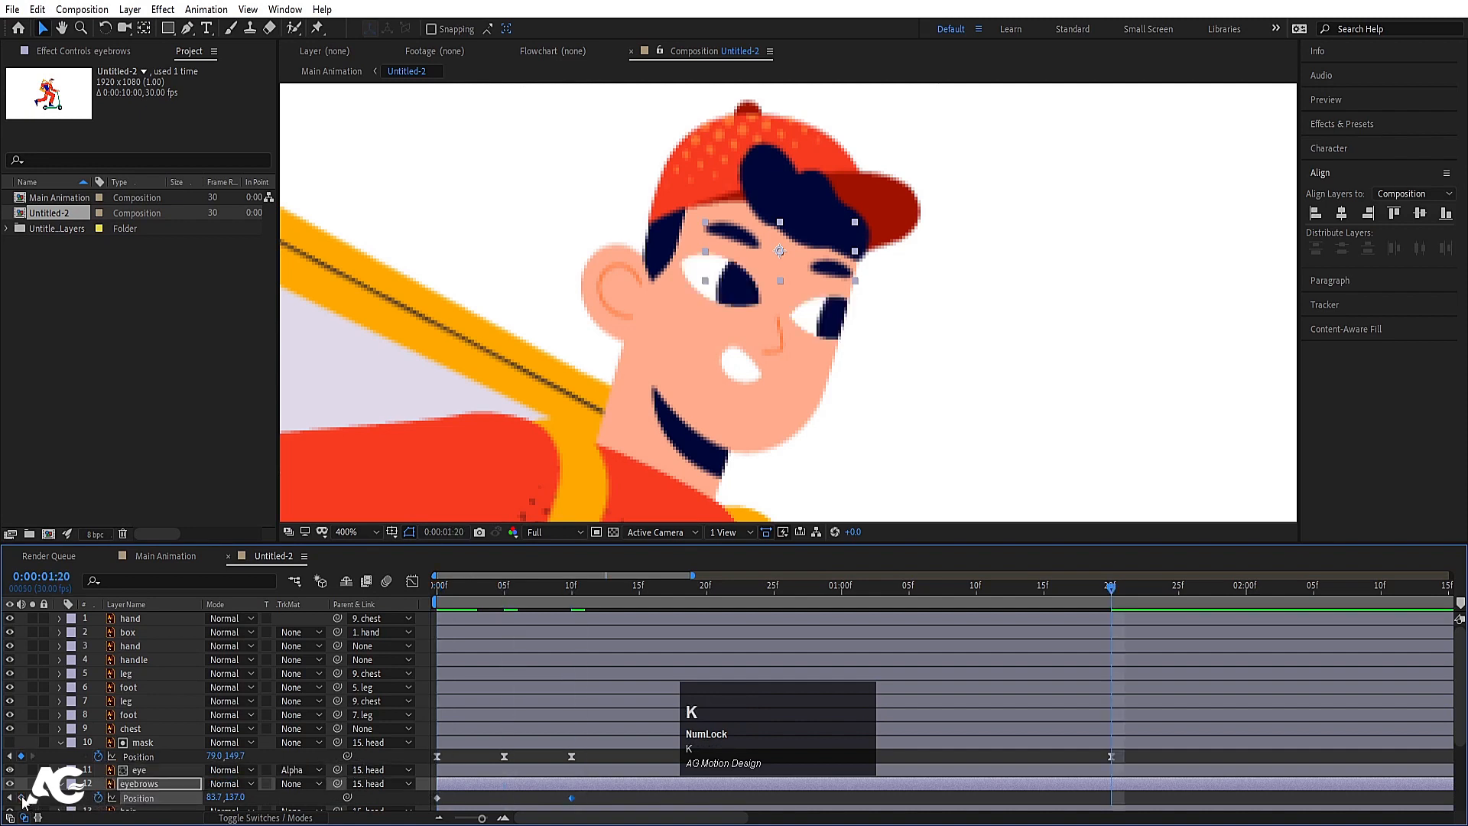
pyautogui.click(22, 799)
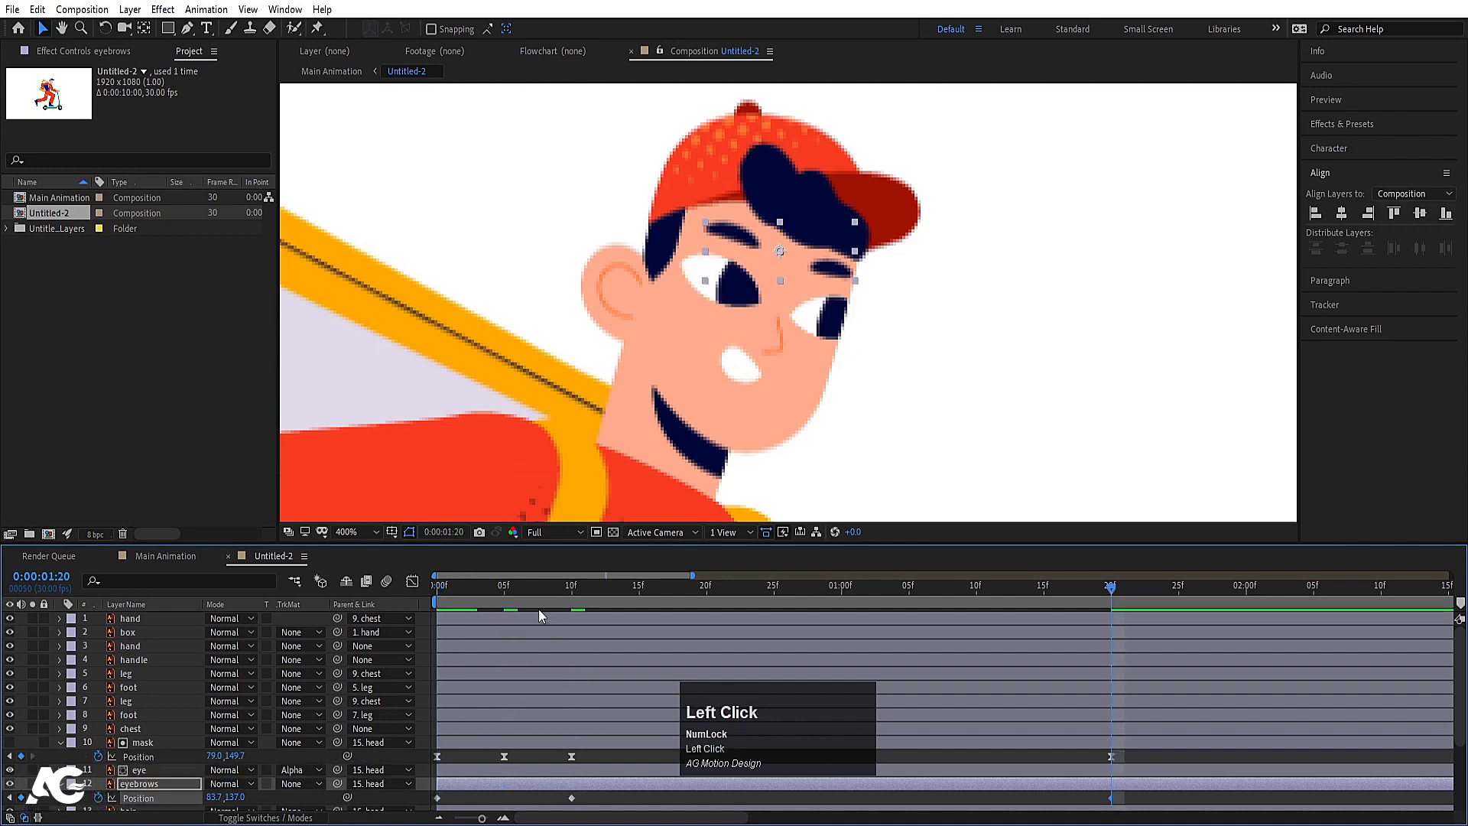
# - Lower the eyebrows slightly at frame 5, apply Easy Ease to their position keyframes, and preview the blink
pyautogui.click(504, 589)
pyautogui.moveTo(811, 275); pyautogui.dragTo(828, 290)
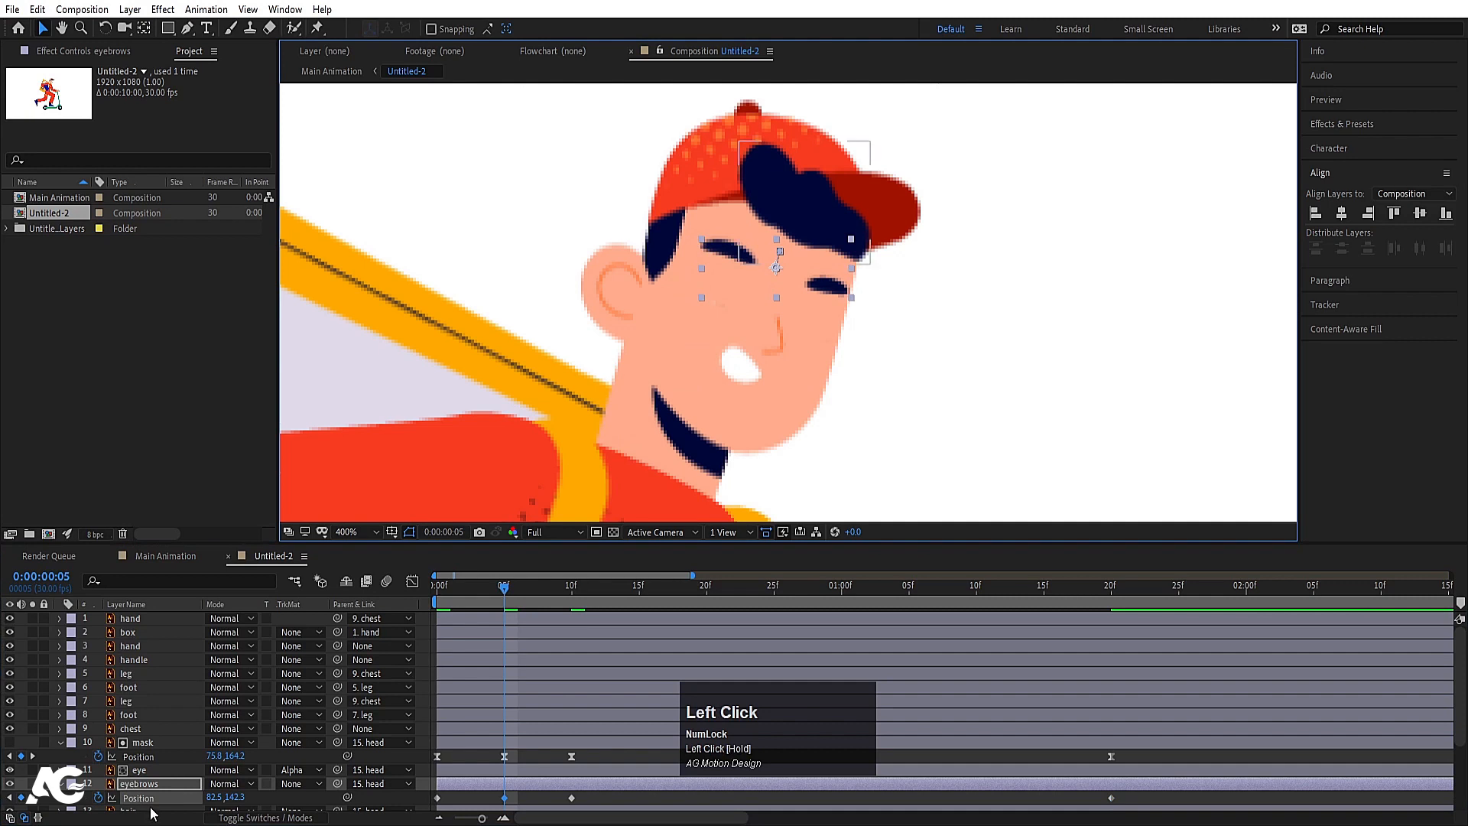
pyautogui.press('F9')
pyautogui.press('space')
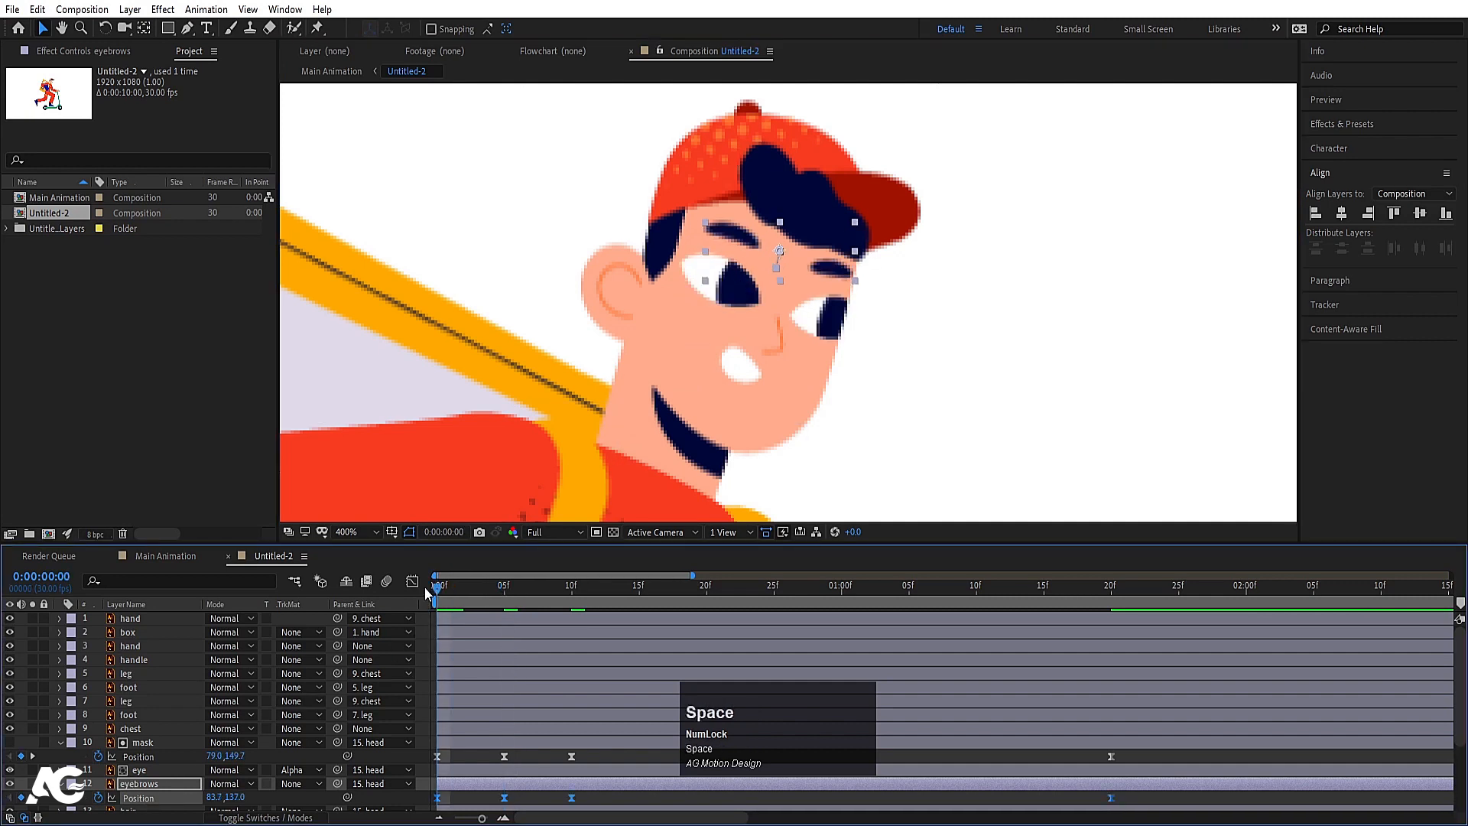
pyautogui.press('space')
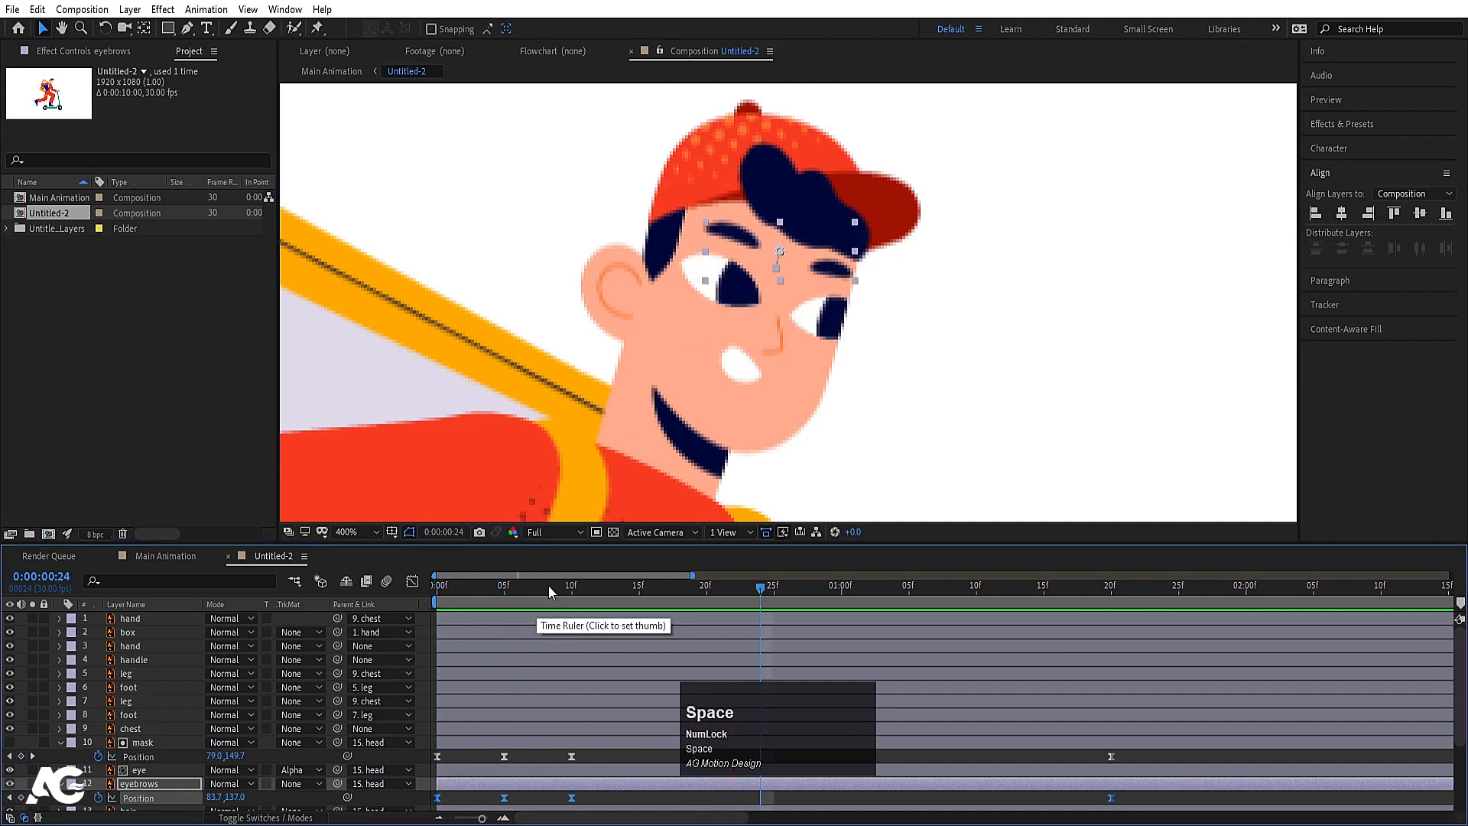
# - Stretch the first three position keyframes of the mask and eyebrows so they end at frame 15, and preview the slower blink
pyautogui.moveTo(546, 588); pyautogui.dragTo(410, 582)
pyautogui.moveTo(599, 750); pyautogui.dragTo(432, 806)
pyautogui.moveTo(574, 800); pyautogui.dragTo(640, 798)
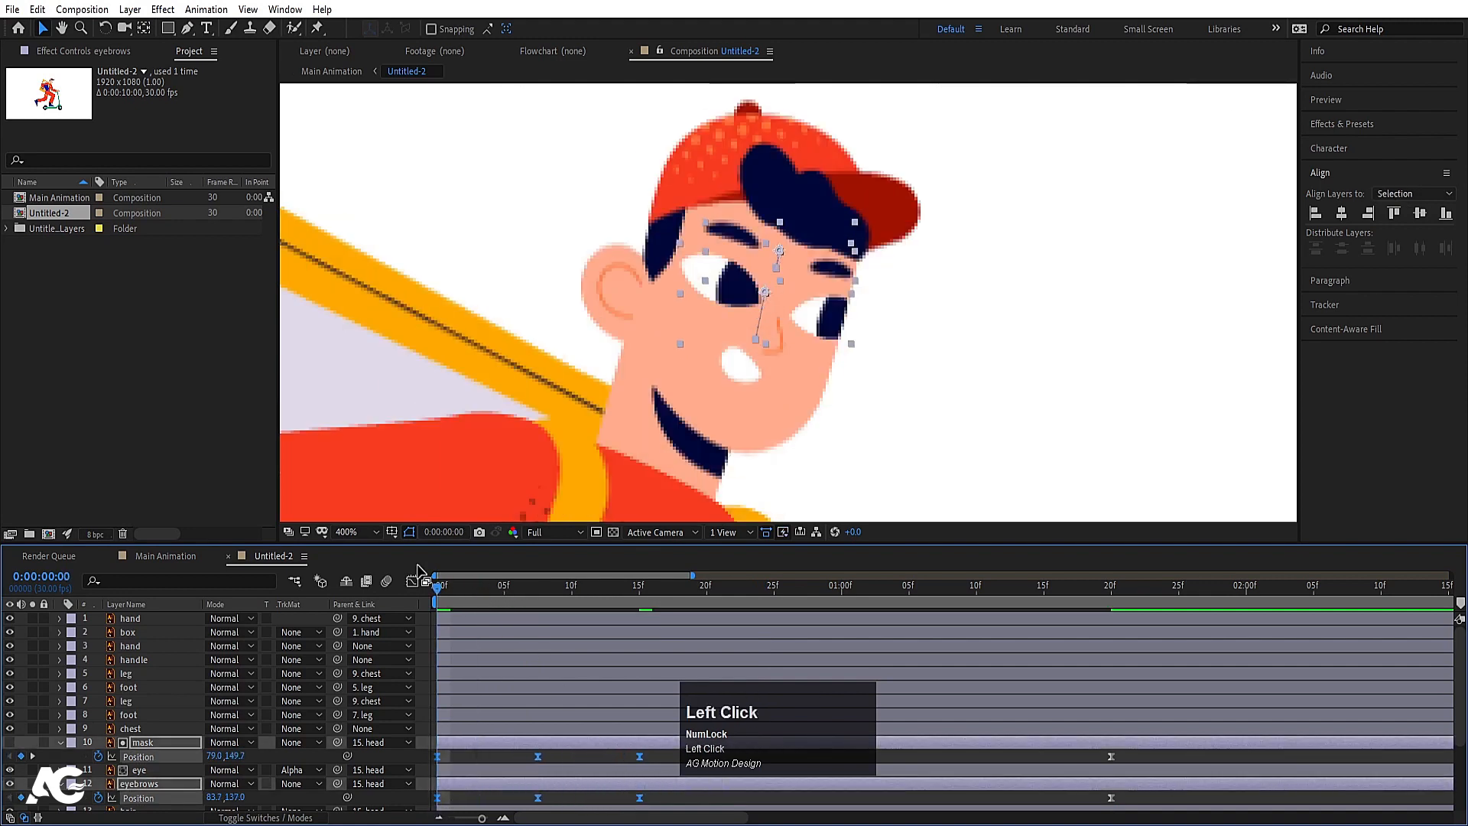
pyautogui.press('space')
pyautogui.moveTo(517, 584); pyautogui.dragTo(397, 598)
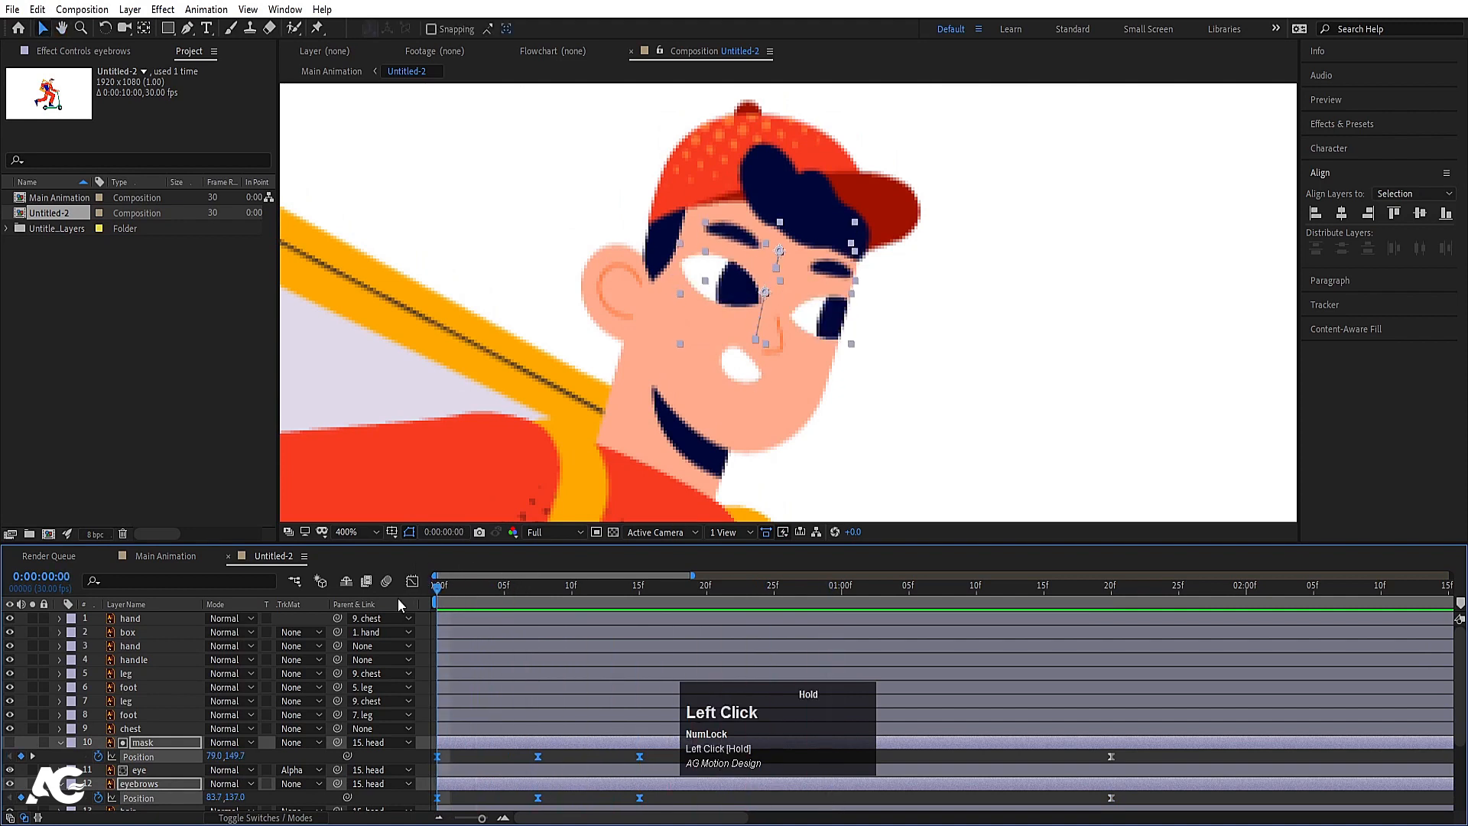
# - Keyframe the mouth layer's scale at 100% at 0:00 and about 1:11, with 70% at frame 20, and ease the keyframes
pyautogui.click(736, 364)
pyautogui.press('s')
pyautogui.scroll(-2, 143, 749)
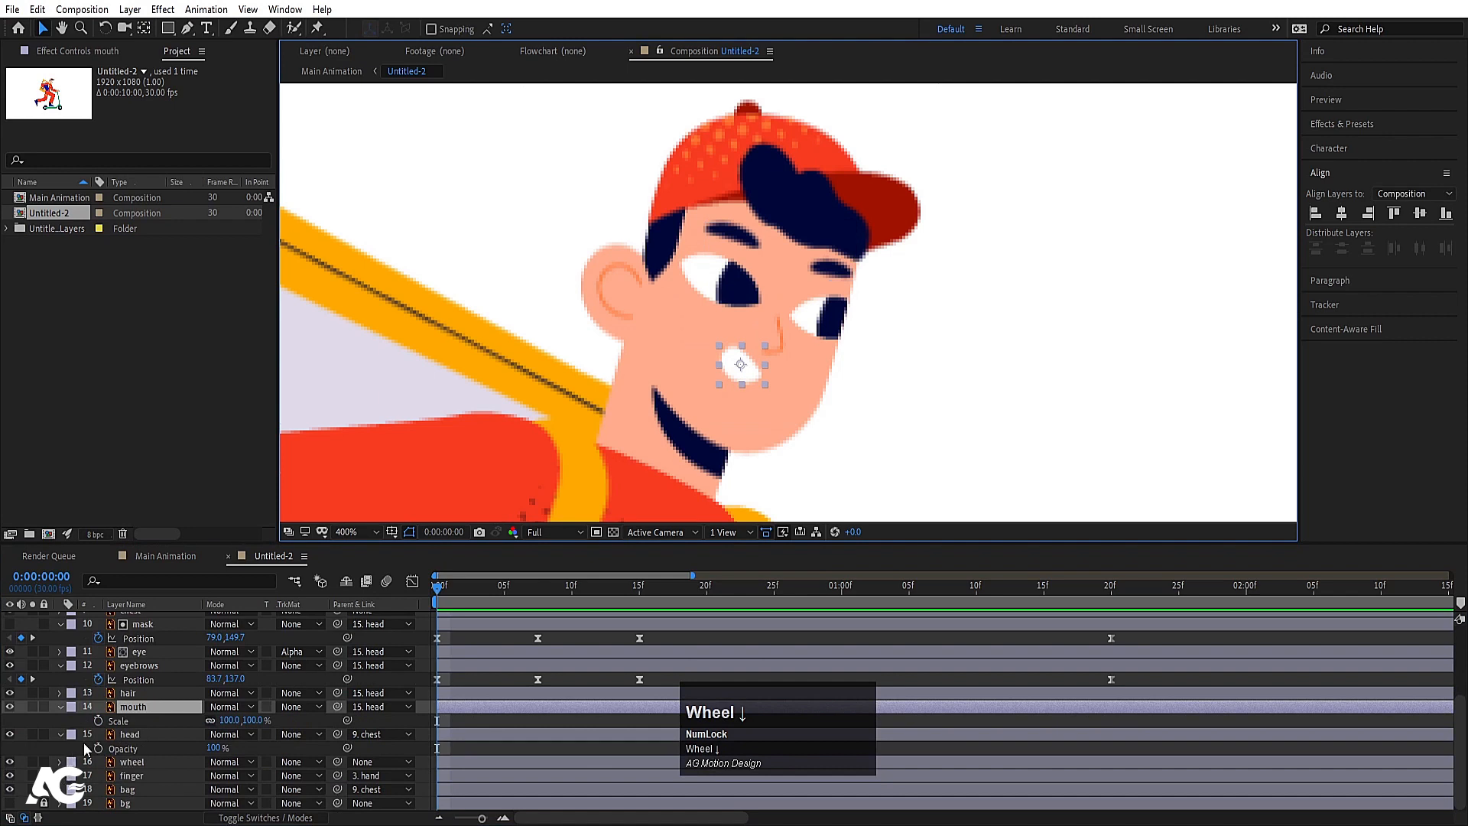
pyautogui.click(100, 721)
pyautogui.press('space')
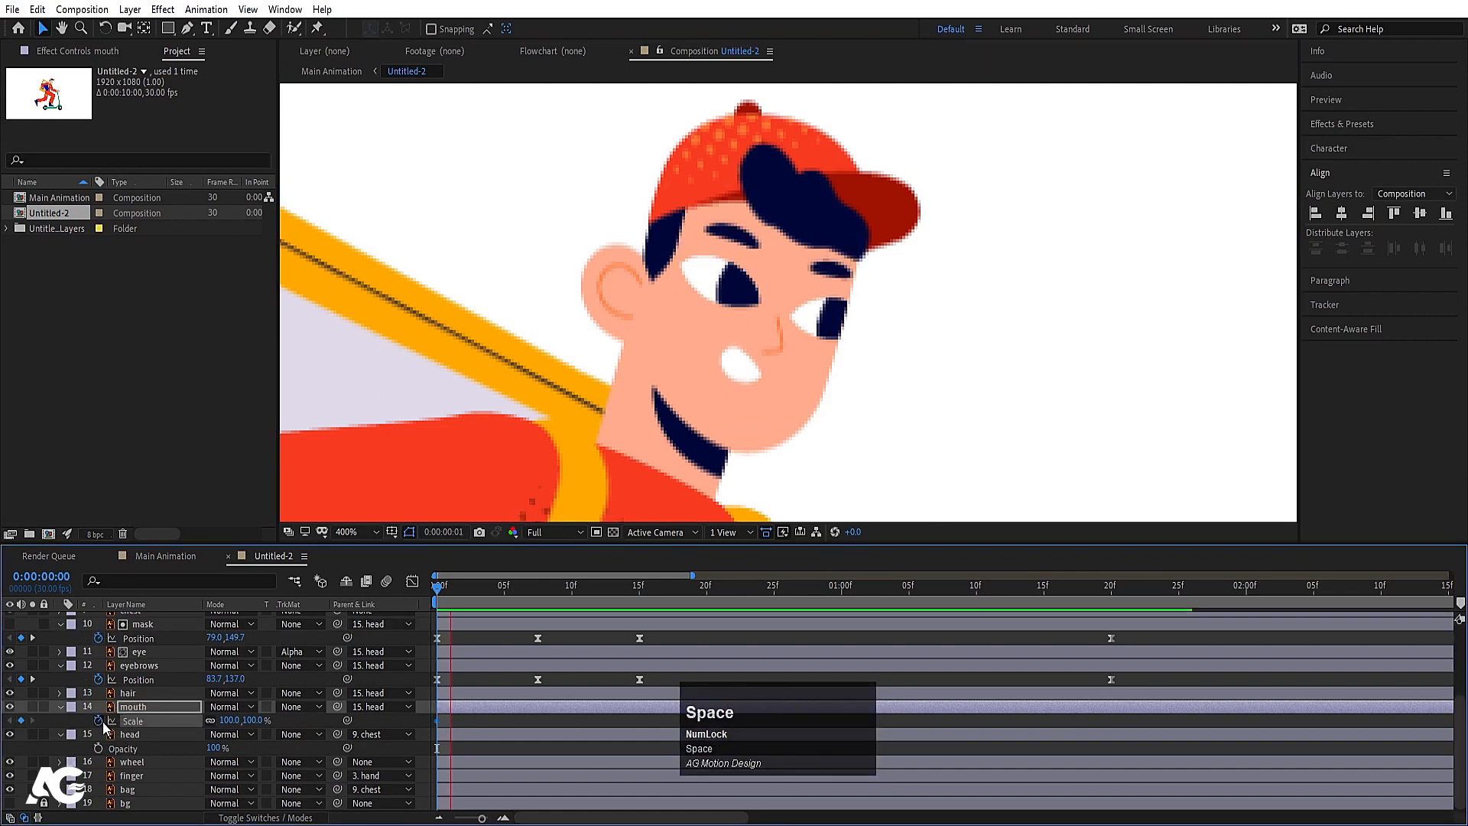
pyautogui.click(20, 720)
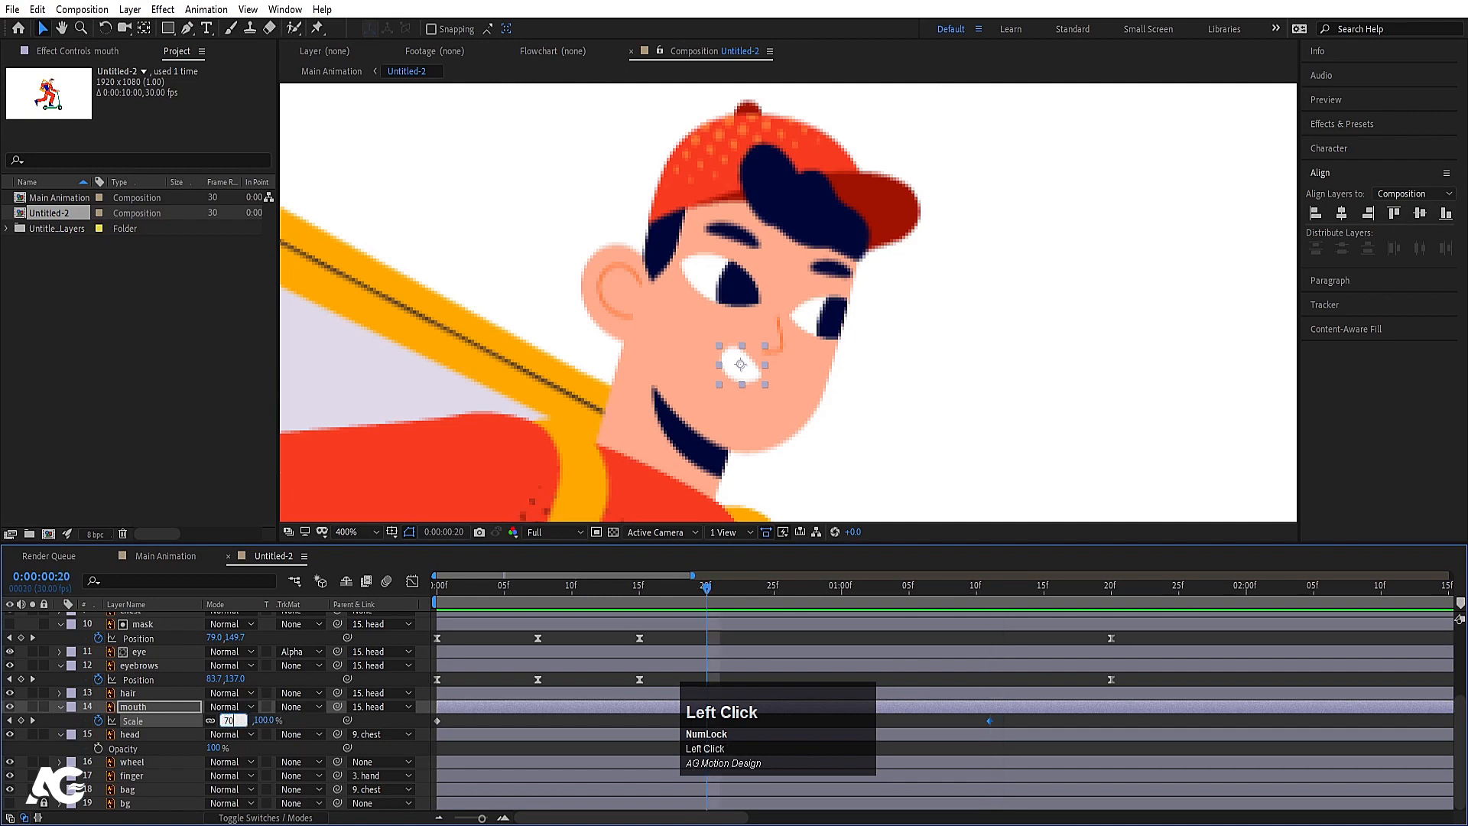
pyautogui.press('Return')
pyautogui.click(163, 718)
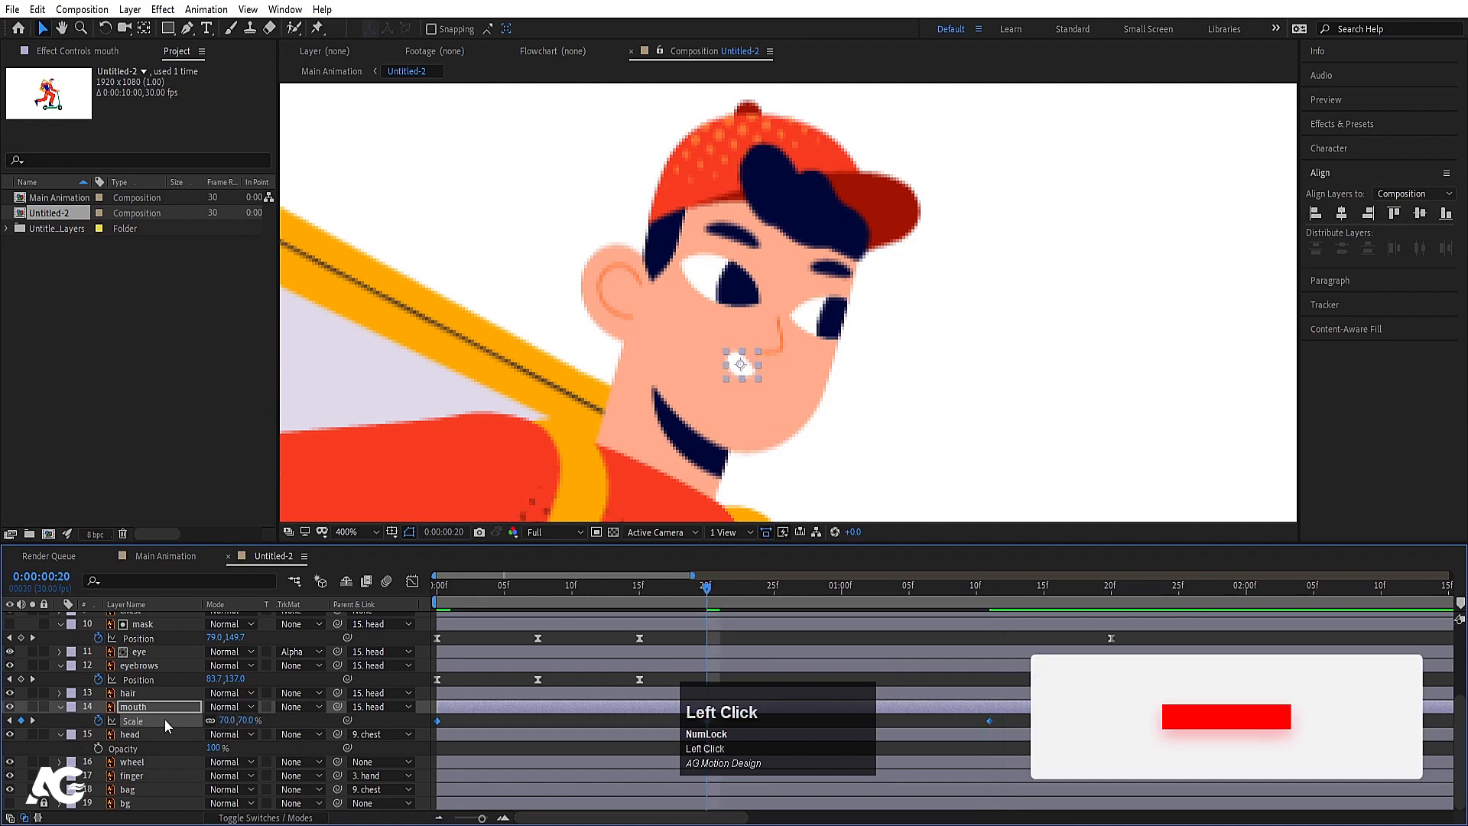
# - Add a loopOut() expression to the mouth layer's scale and copy the expression text
pyautogui.keyDown('alt'); pyautogui.click(97, 720); pyautogui.keyUp('alt')
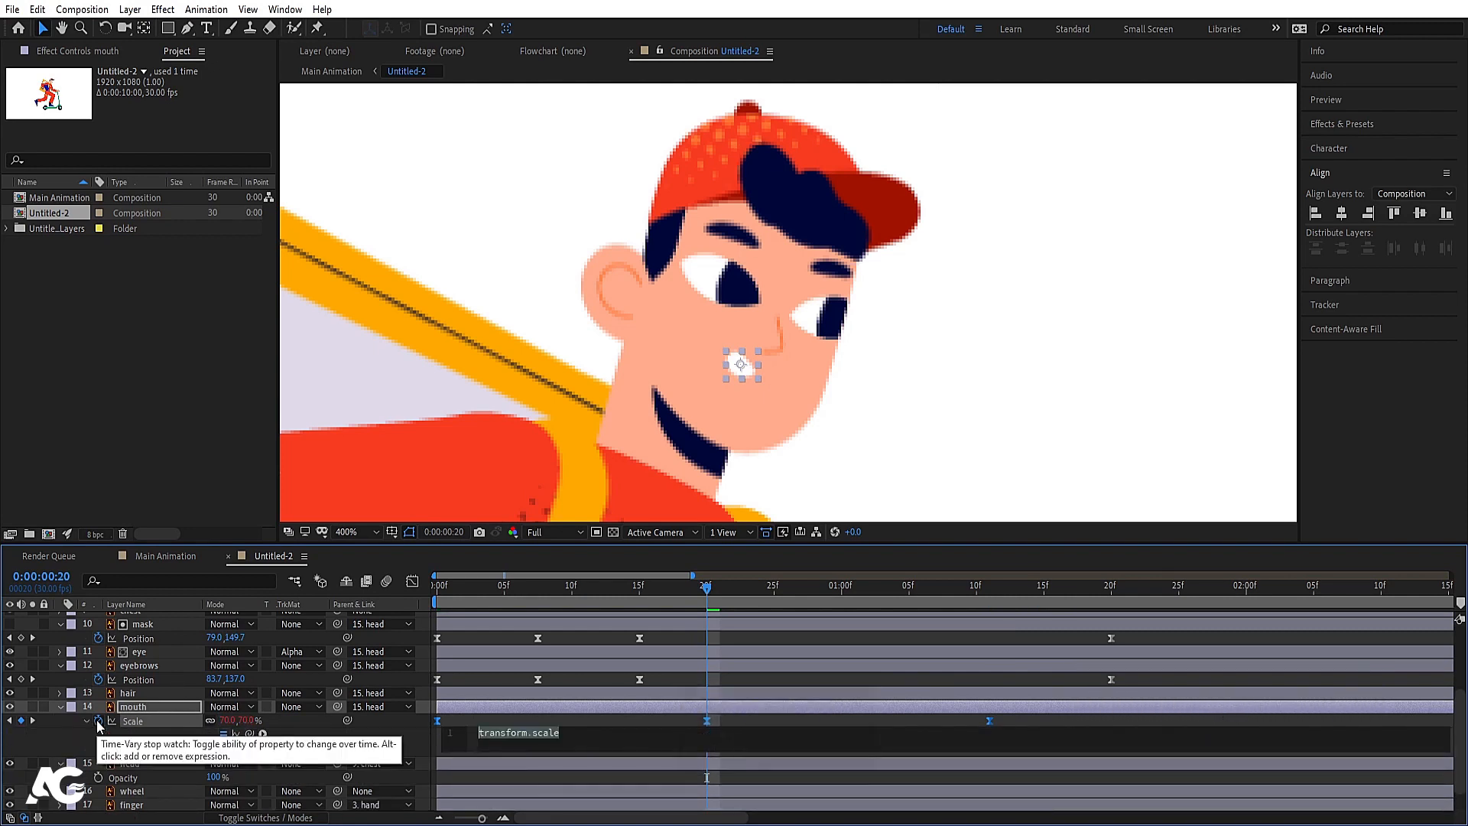
pyautogui.write('loop')
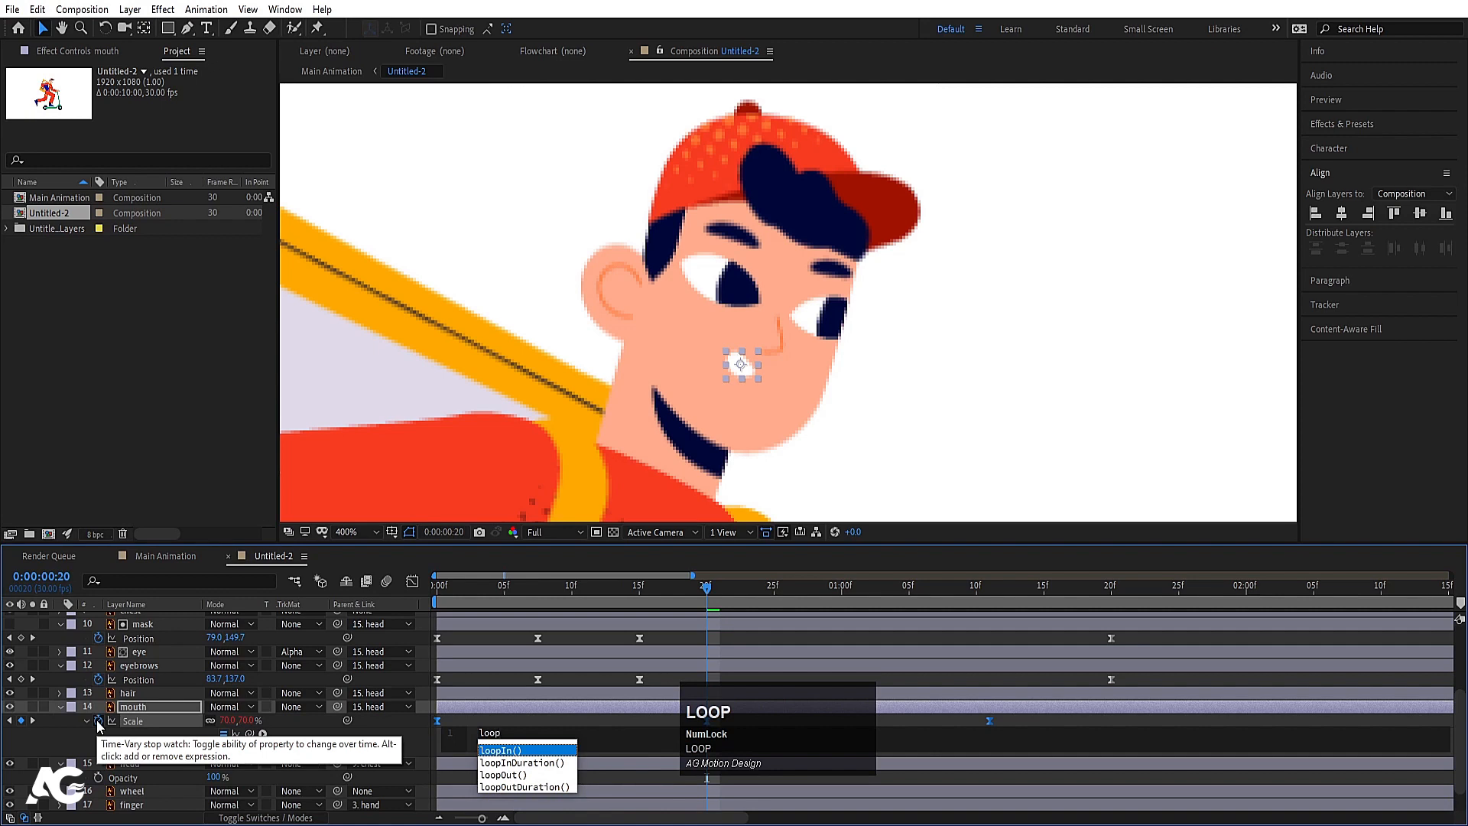
pyautogui.press('Down')
pyautogui.press('Down')
pyautogui.press('Return')
pyautogui.hotkey('ctrl', 'a')
pyautogui.hotkey('ctrl', 'c')
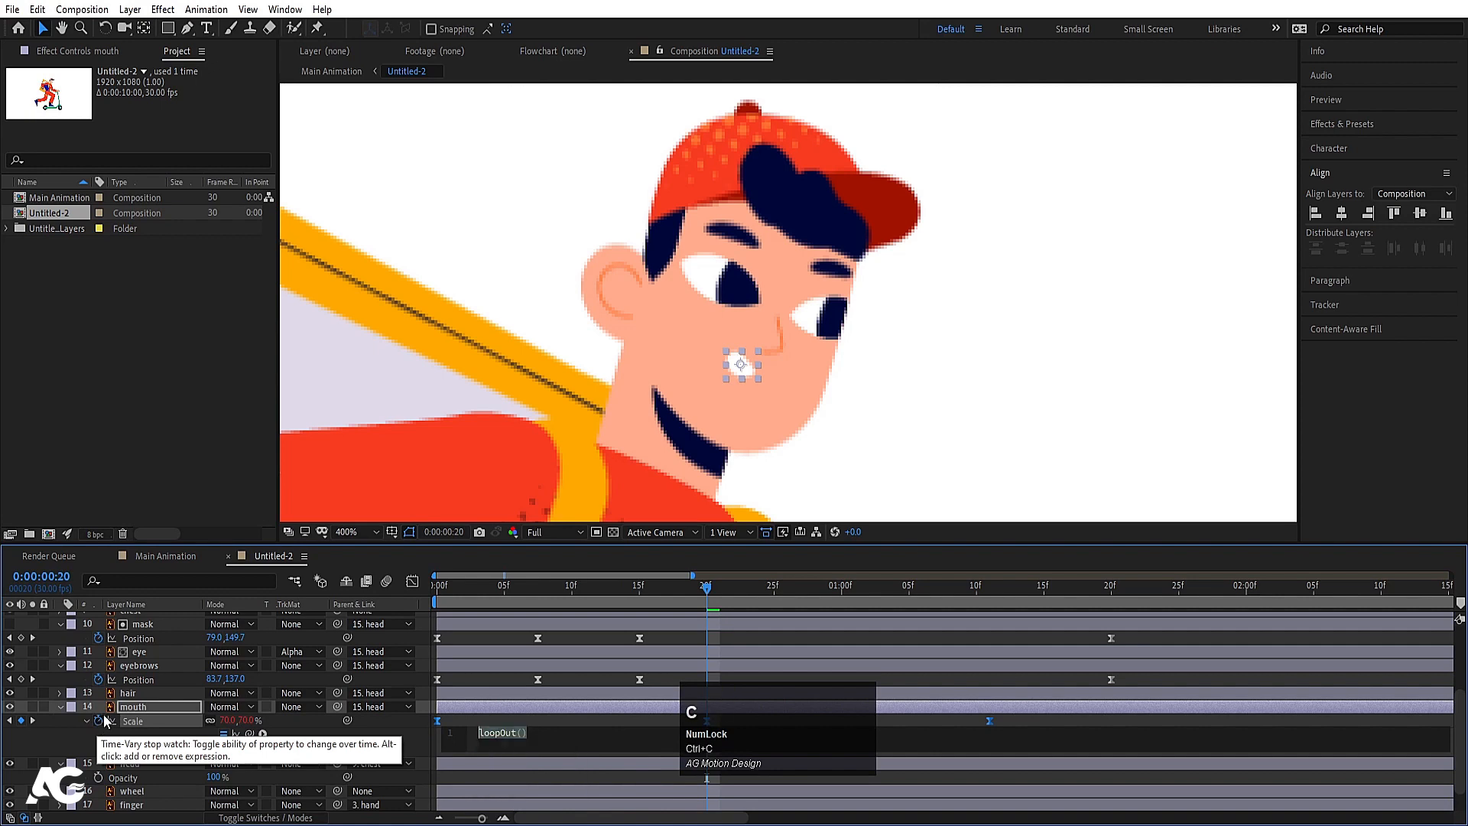
# - Paste the copied loopOut() expression onto the position properties of the eyebrows and mask layers
pyautogui.keyDown('alt'); pyautogui.click(98, 679); pyautogui.keyUp('alt')
pyautogui.hotkey('ctrl', 'v')
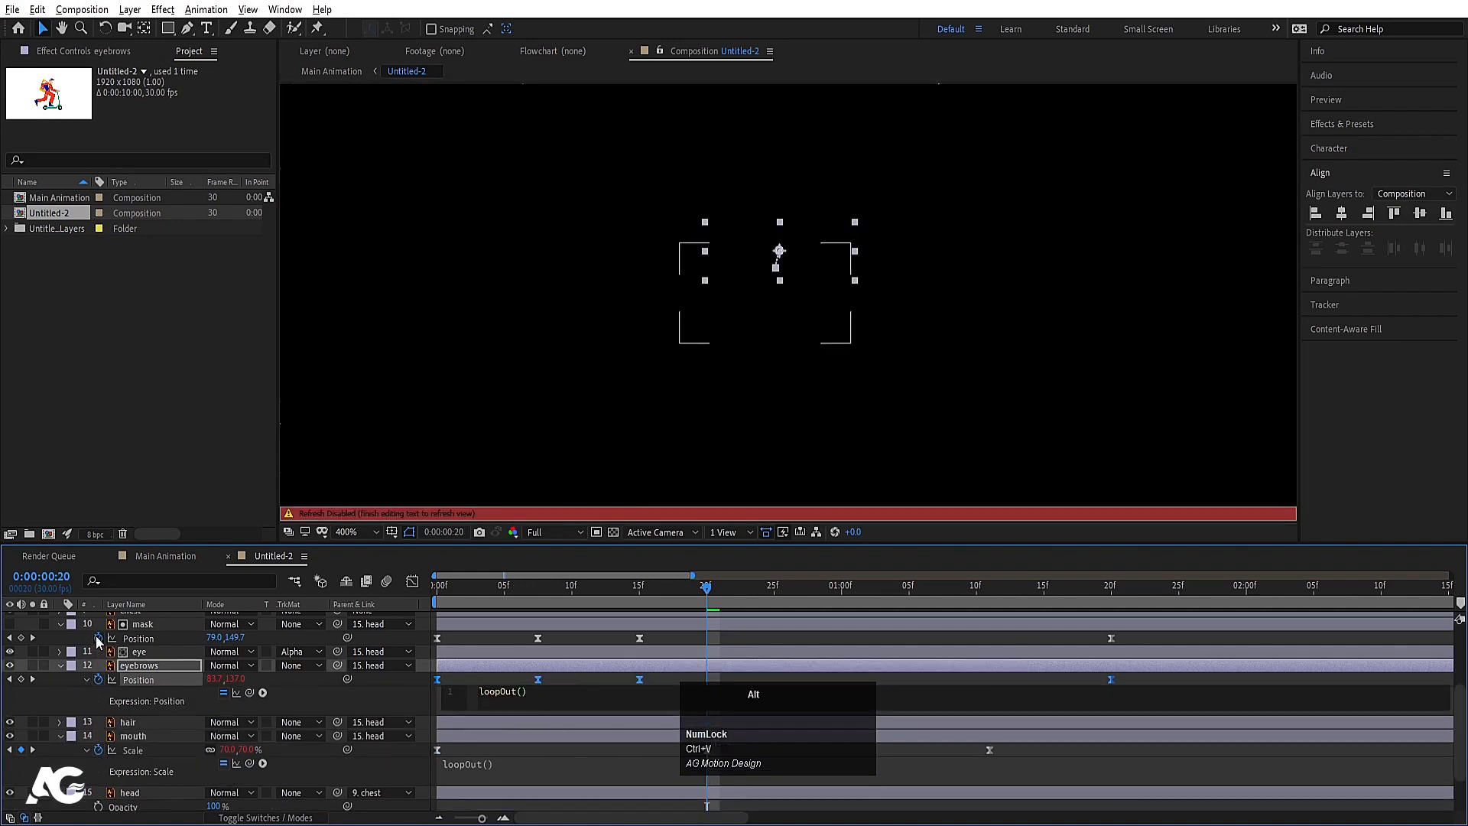
pyautogui.keyDown('alt'); pyautogui.click(98, 638); pyautogui.keyUp('alt')
pyautogui.hotkey('ctrl', 'v')
pyautogui.click(495, 635)
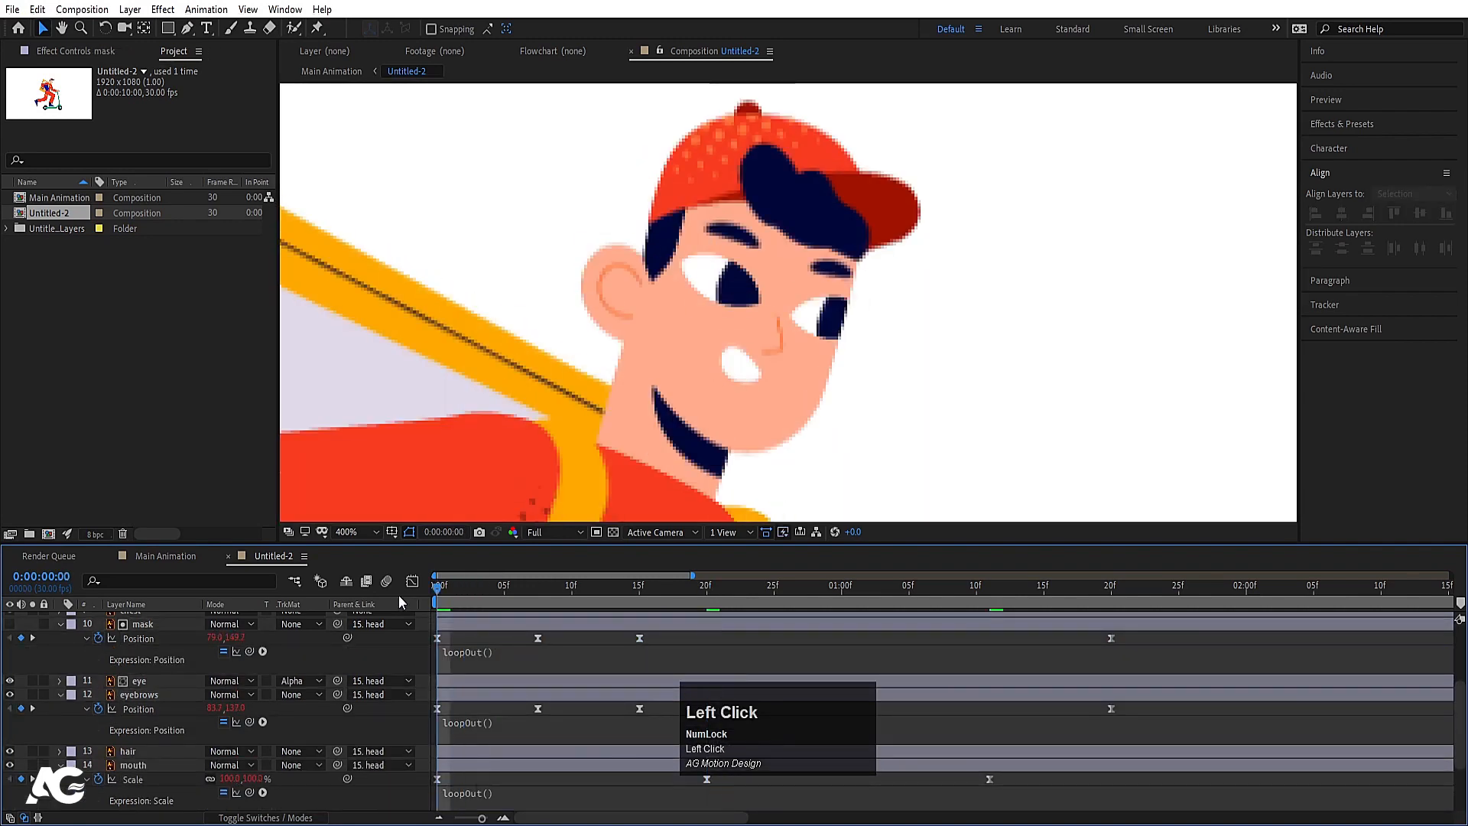
# - Preview the looping facial animation up close, collapse the layers' keyframed properties, and play it back with the character's body in view
pyautogui.press('space')
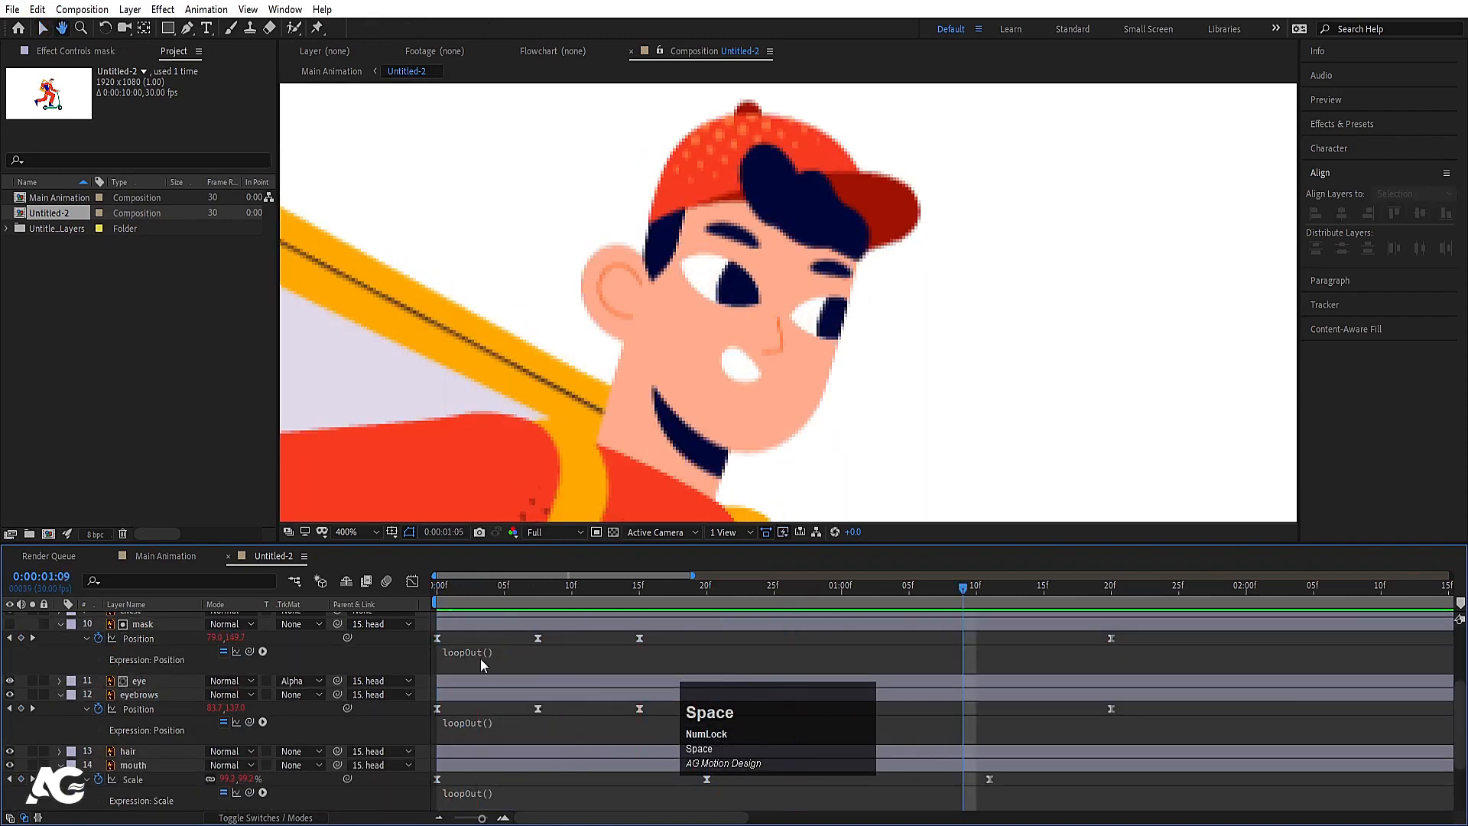
pyautogui.click(421, 590)
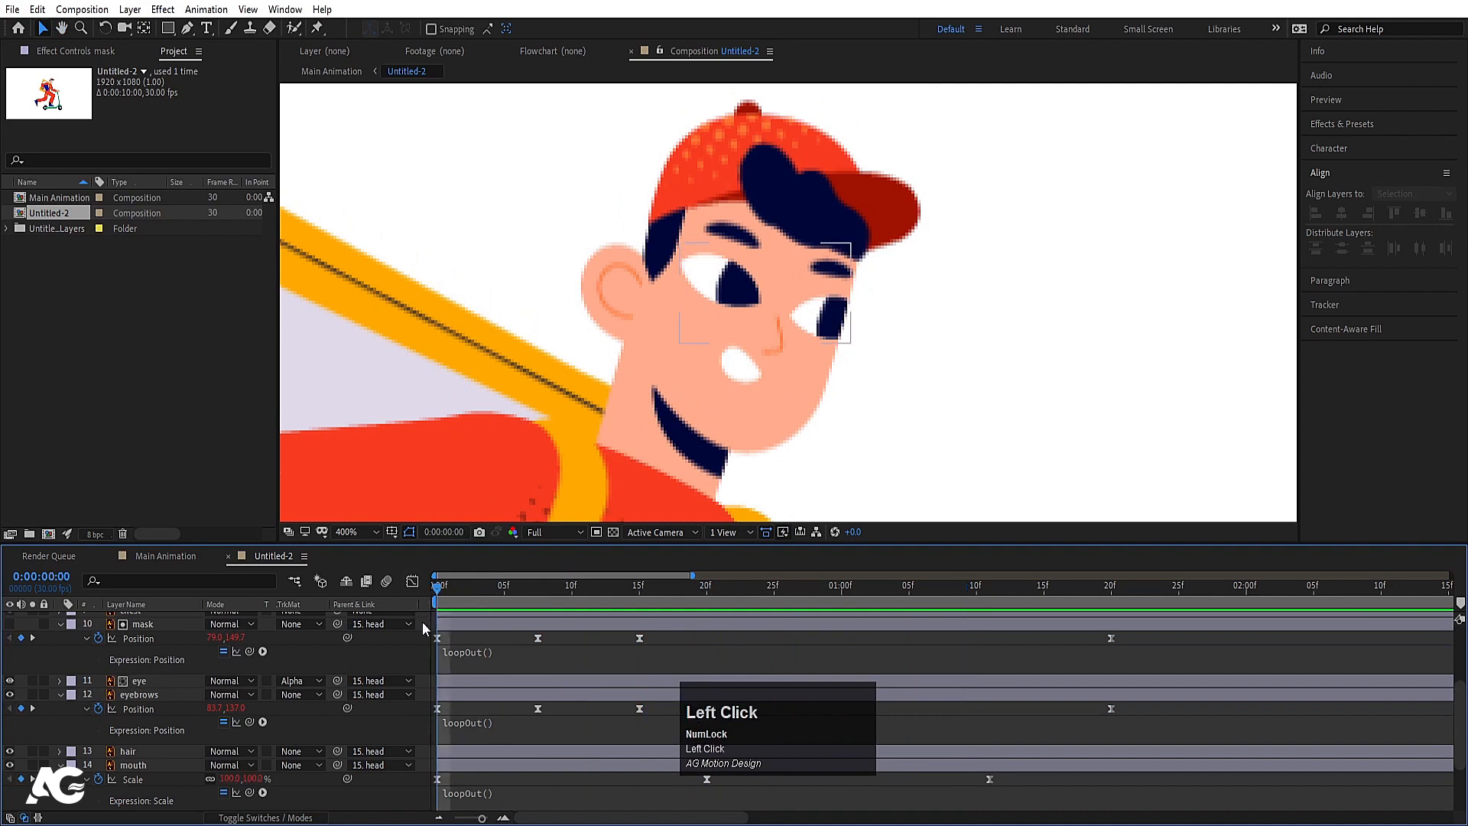
pyautogui.press('u')
pyautogui.scroll(-2, 836, 254)
pyautogui.press('space')
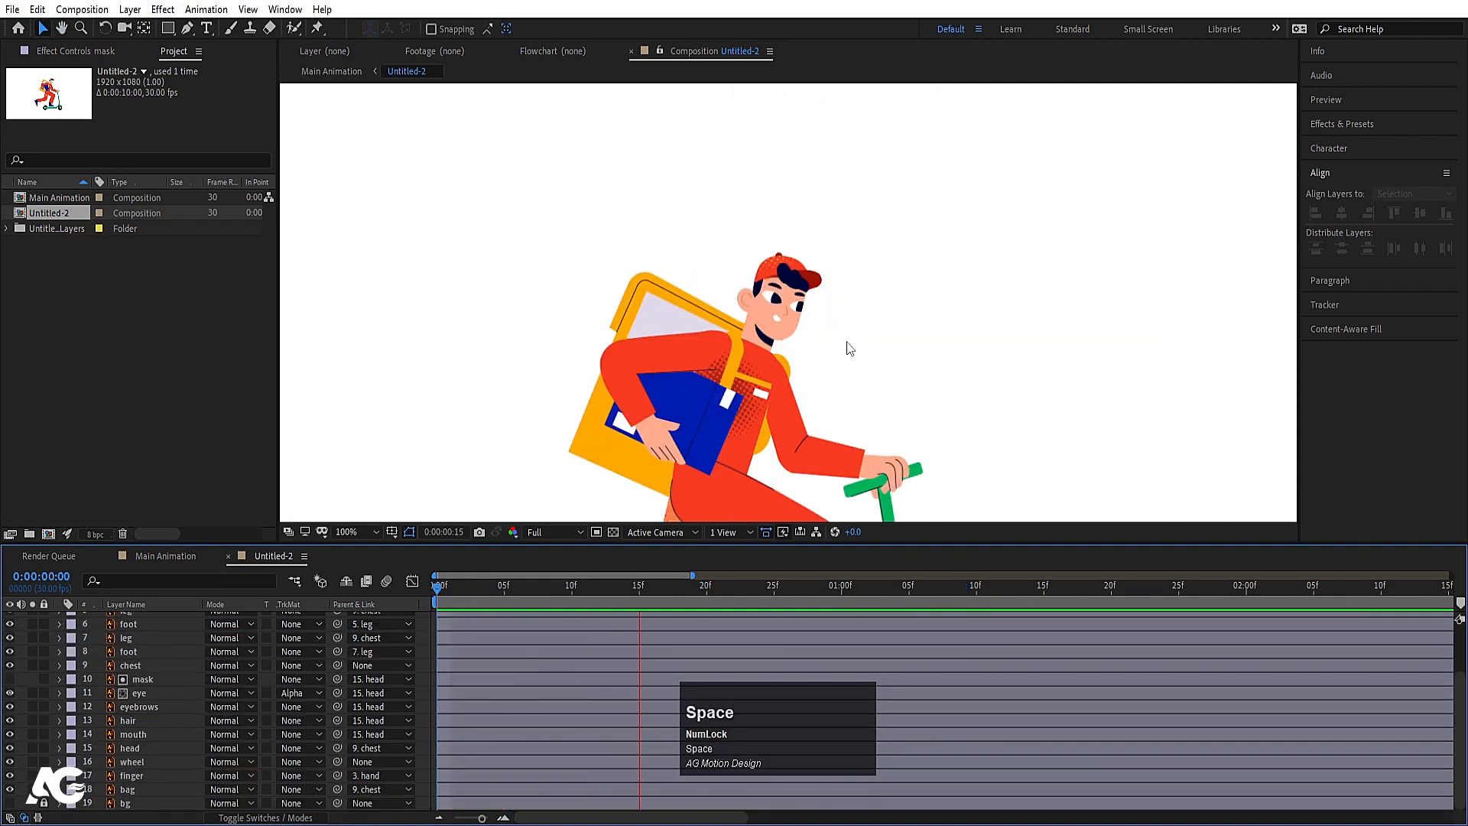
pyautogui.press('space')
pyautogui.moveTo(455, 592); pyautogui.dragTo(375, 581)
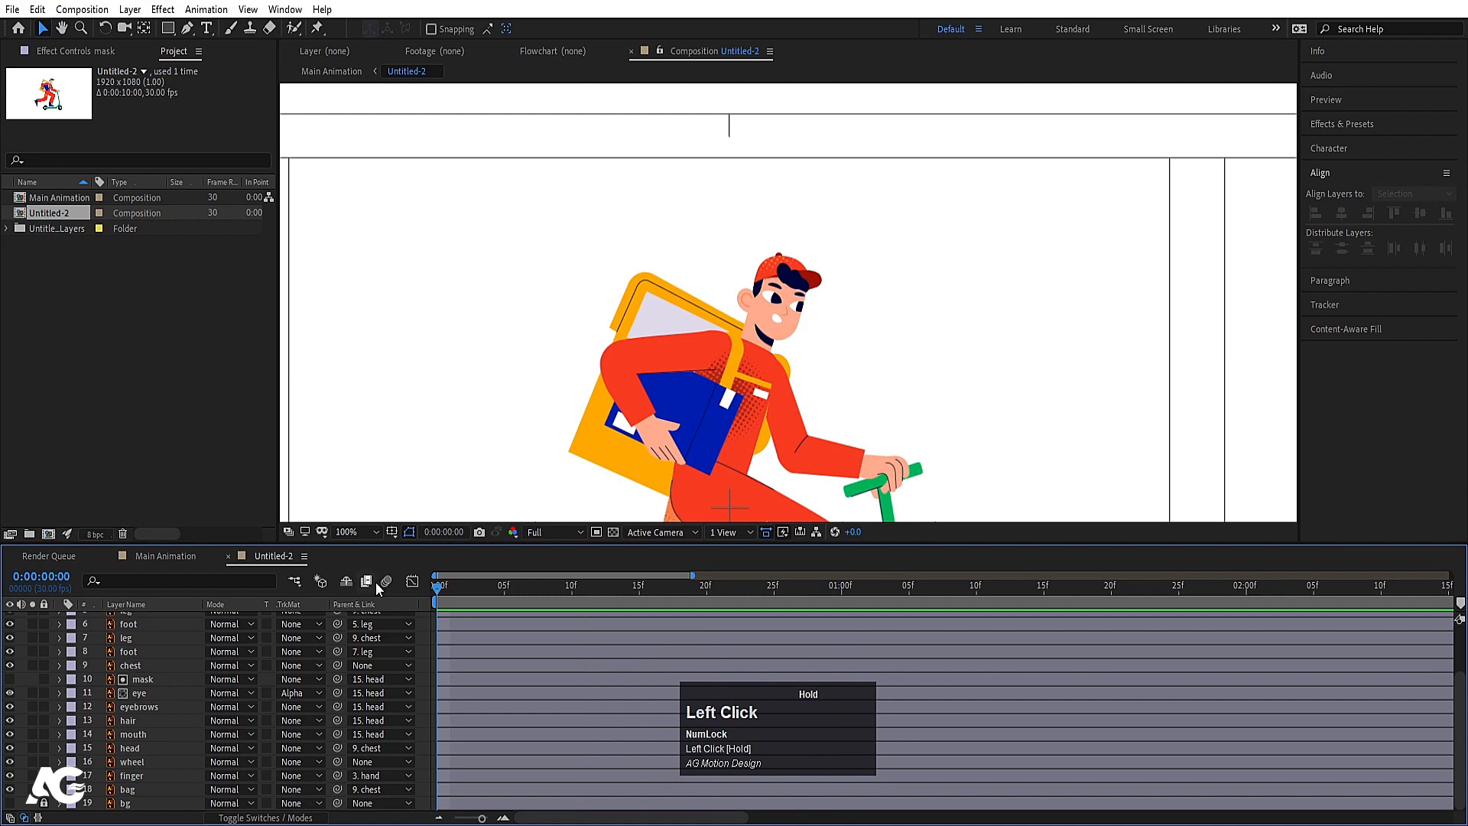
# - Move the hair layer's anchor point to the front end of the fringe, beside the cap's brim
pyautogui.click(799, 287)
pyautogui.scroll(4, 796, 281)
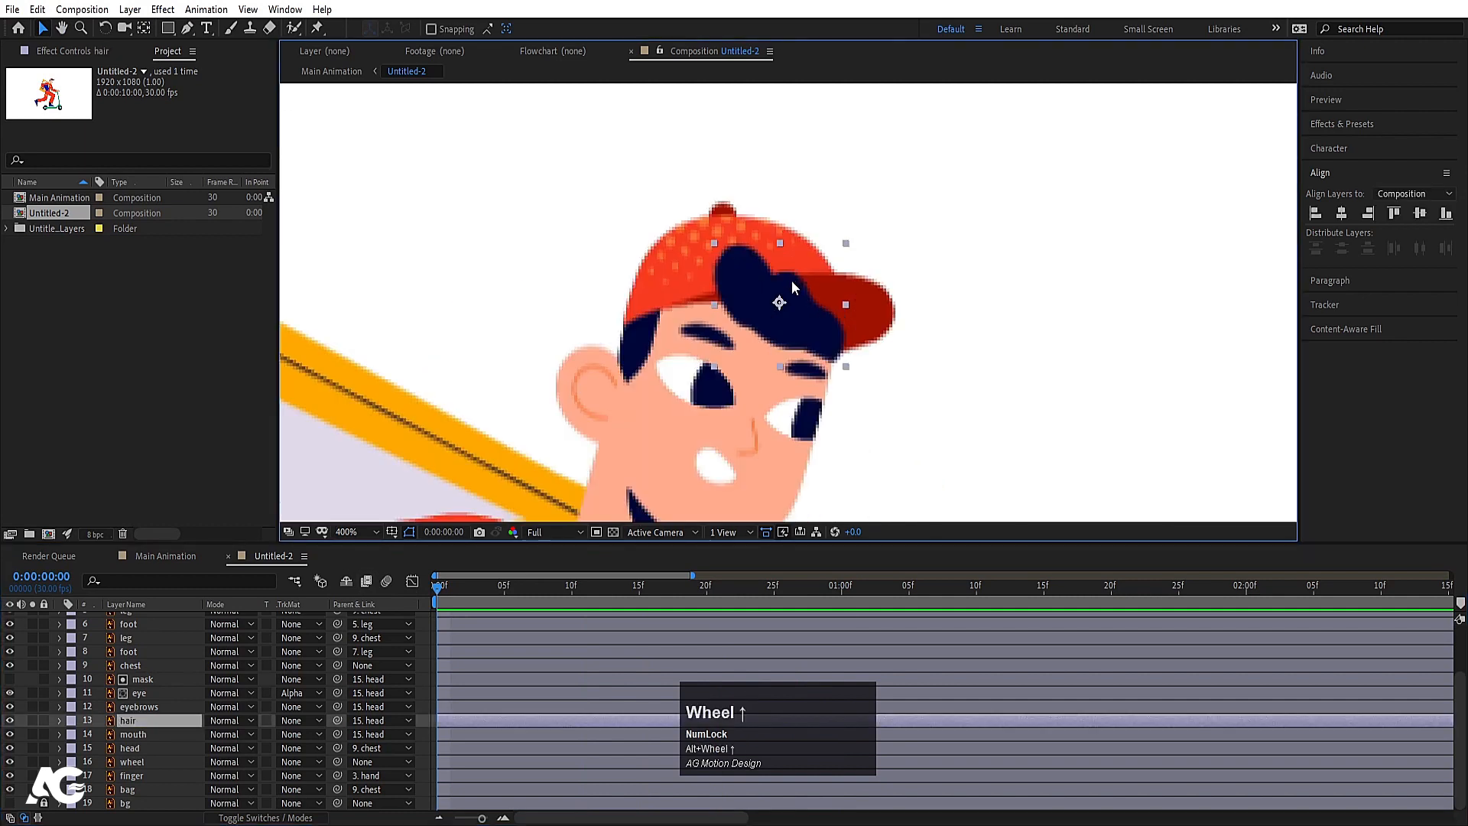
pyautogui.press('y')
pyautogui.moveTo(780, 303); pyautogui.dragTo(820, 332)
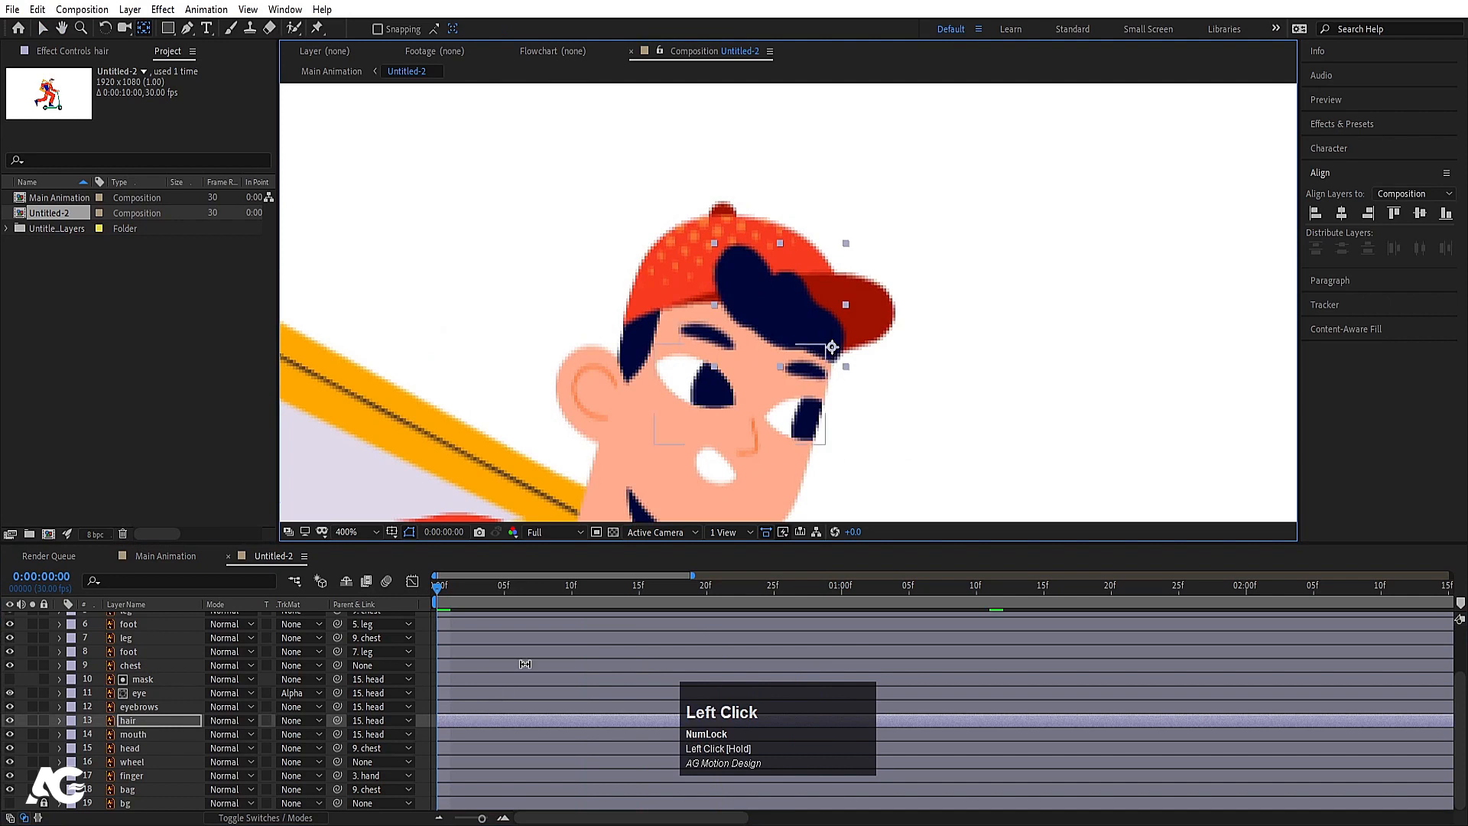
# - Keyframe the hair layer's rotation at about -8.1° at 0:00 and about 3.8° at frame 14
pyautogui.press('w')
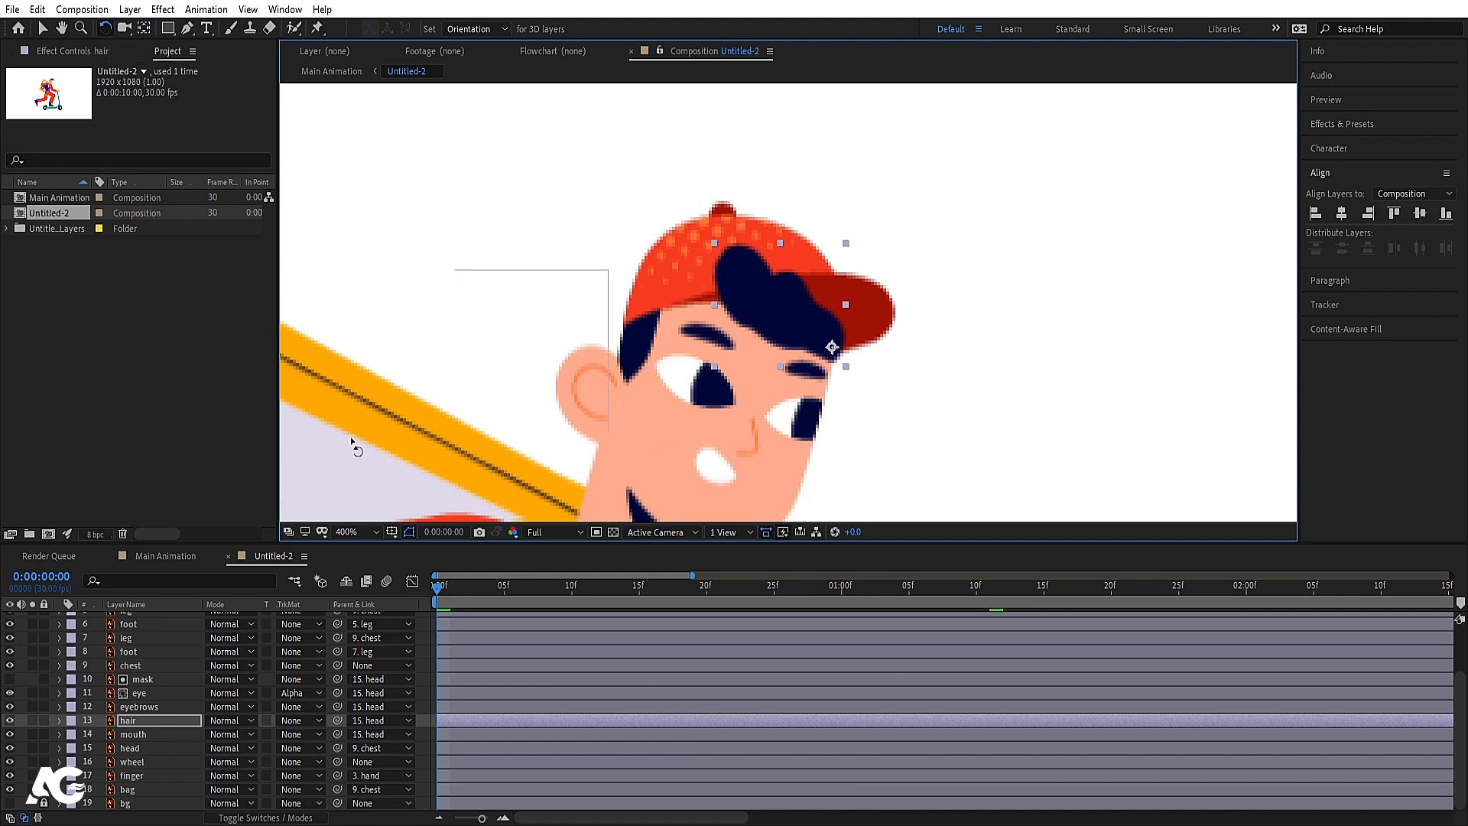
pyautogui.press('r')
pyautogui.moveTo(702, 342); pyautogui.dragTo(704, 359)
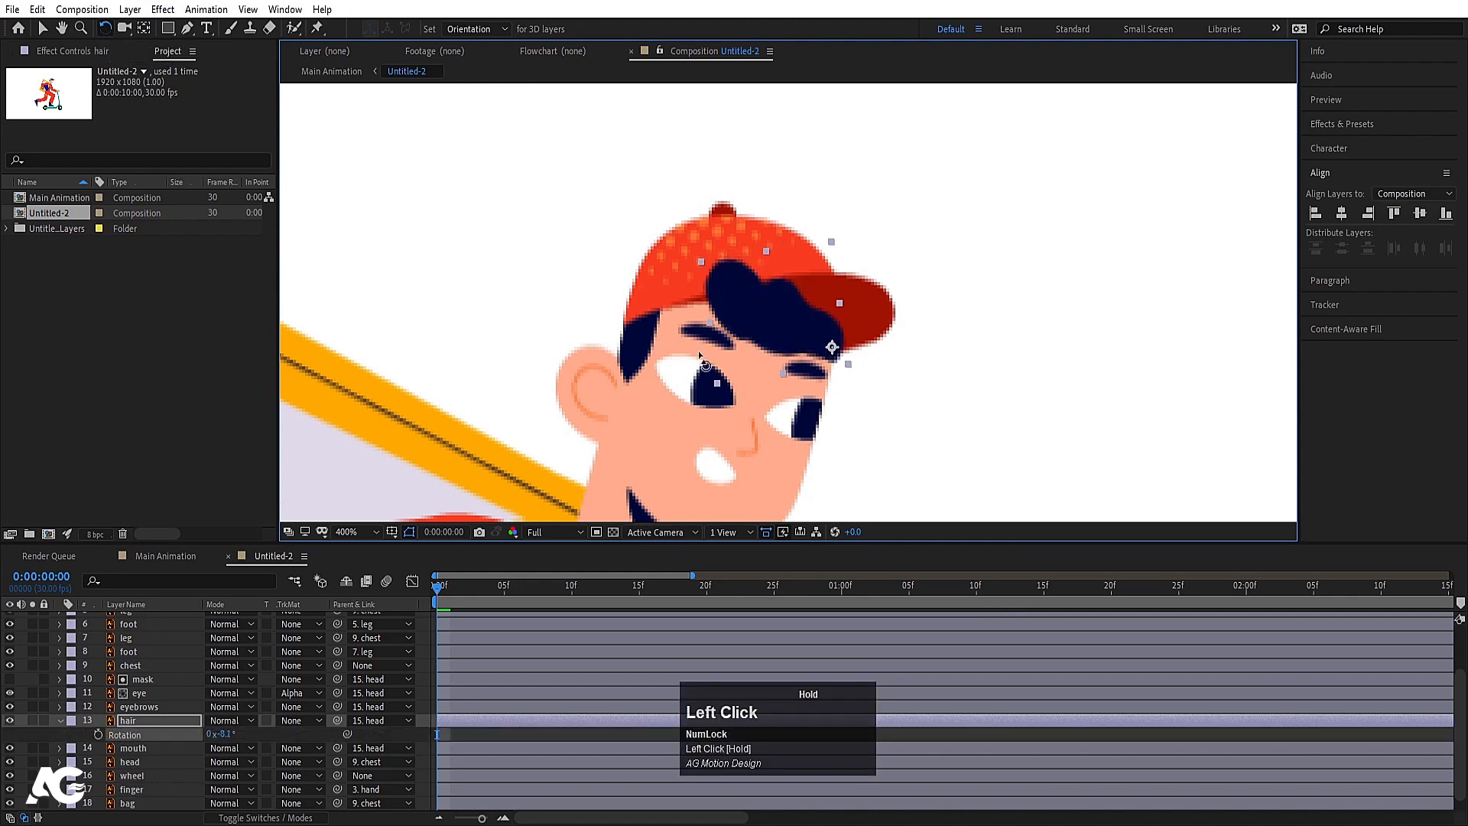
pyautogui.click(97, 734)
pyautogui.press('space')
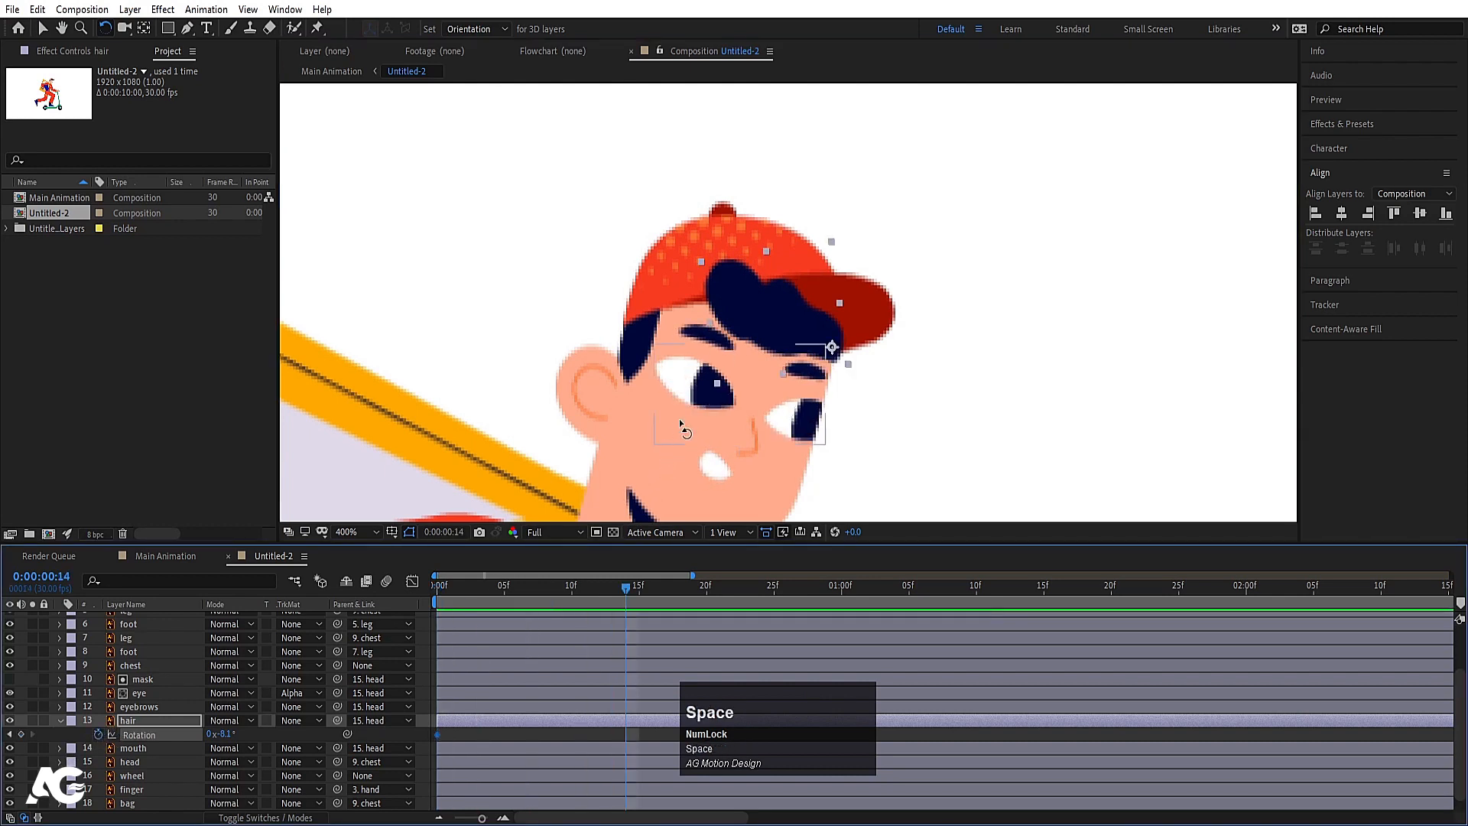
pyautogui.moveTo(742, 318); pyautogui.dragTo(750, 299)
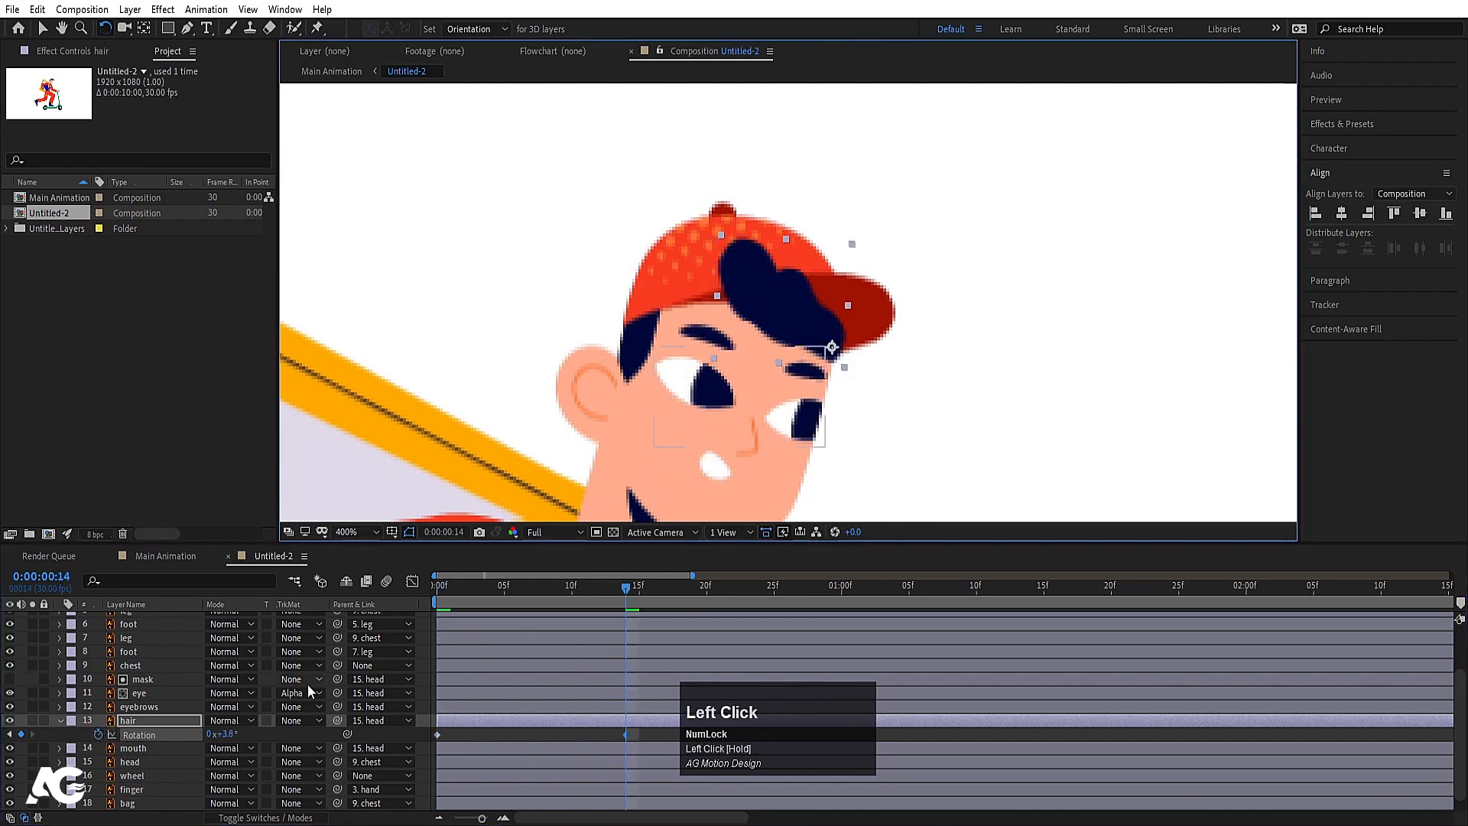
# - Add two more rotation keyframes to the hair layer, ending at about 4.5° at 0:00:01:17, and preview the motion
pyautogui.press('-')
pyautogui.press('-')
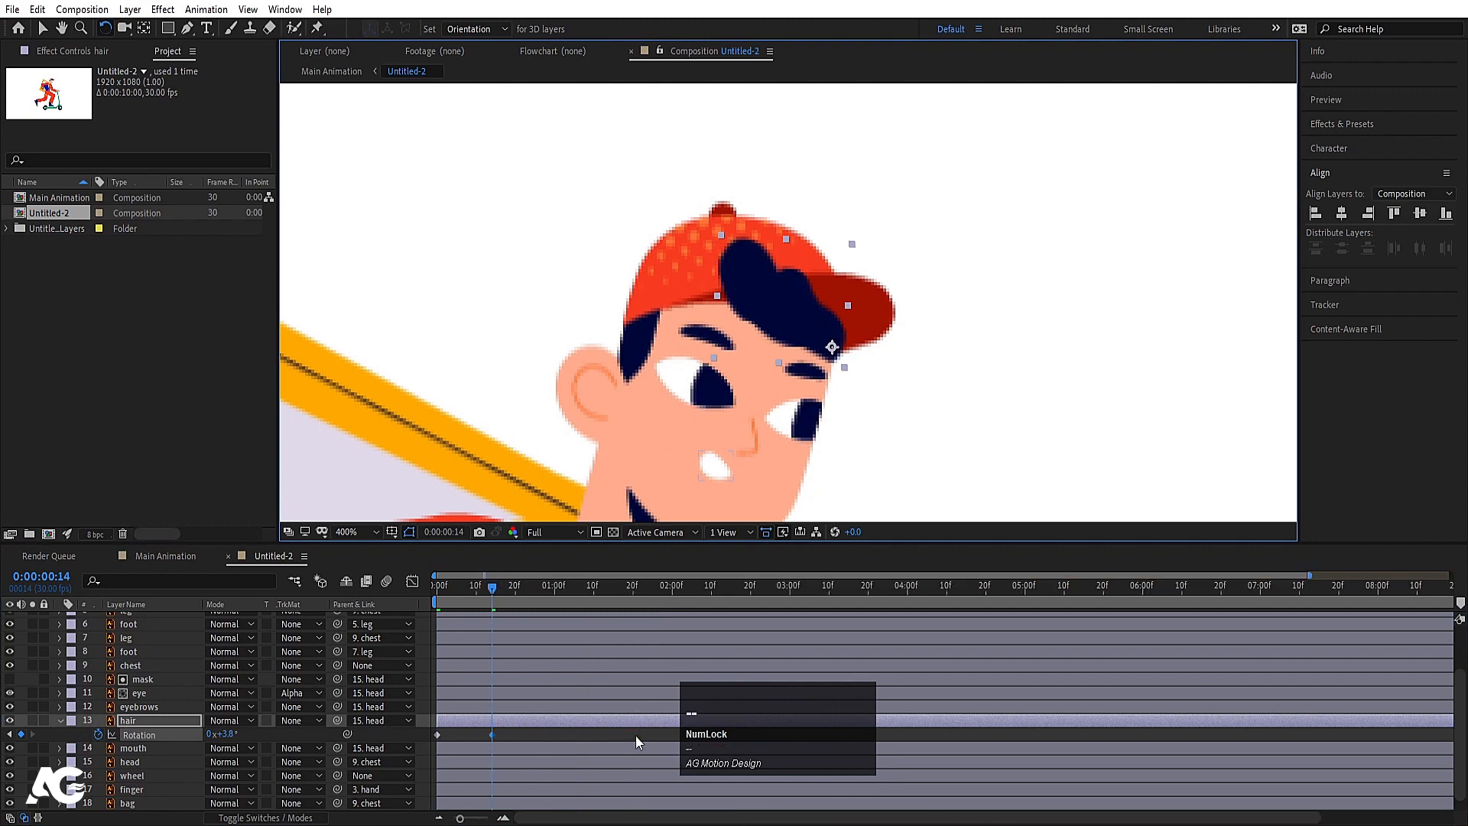
pyautogui.press('space')
pyautogui.press('space')
pyautogui.moveTo(754, 286)
pyautogui.mouseDown()
pyautogui.moveTo(740, 299)
pyautogui.moveTo(760, 285)
pyautogui.mouseUp()
pyautogui.press('space')
pyautogui.press('space')
pyautogui.press('space')
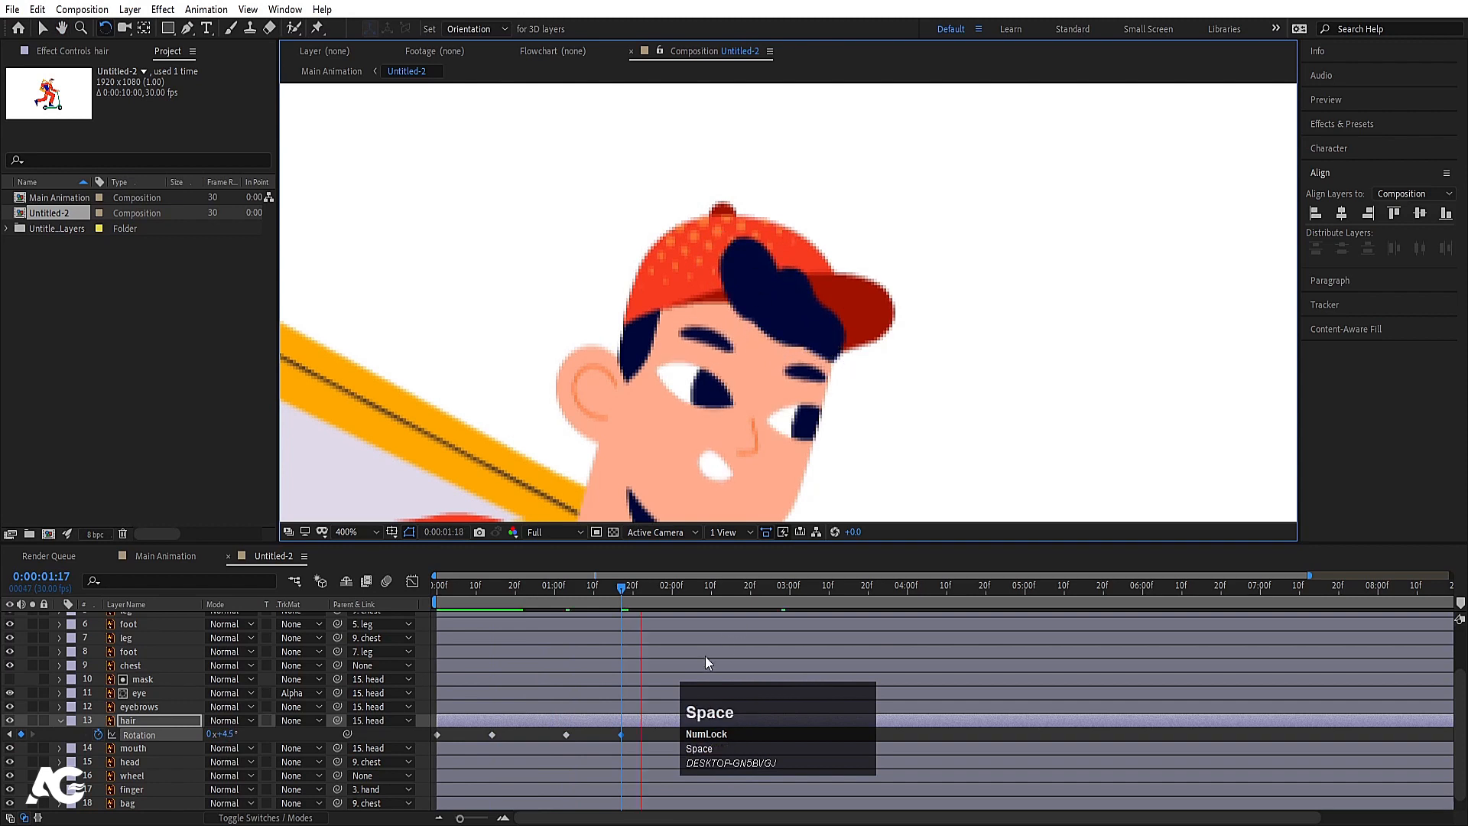
# - Copy the hair's first rotation keyframe and paste it at 0:00:02:07
pyautogui.click(438, 736)
pyautogui.hotkey('ctrl', 'c')
pyautogui.hotkey('ctrl', 'v')
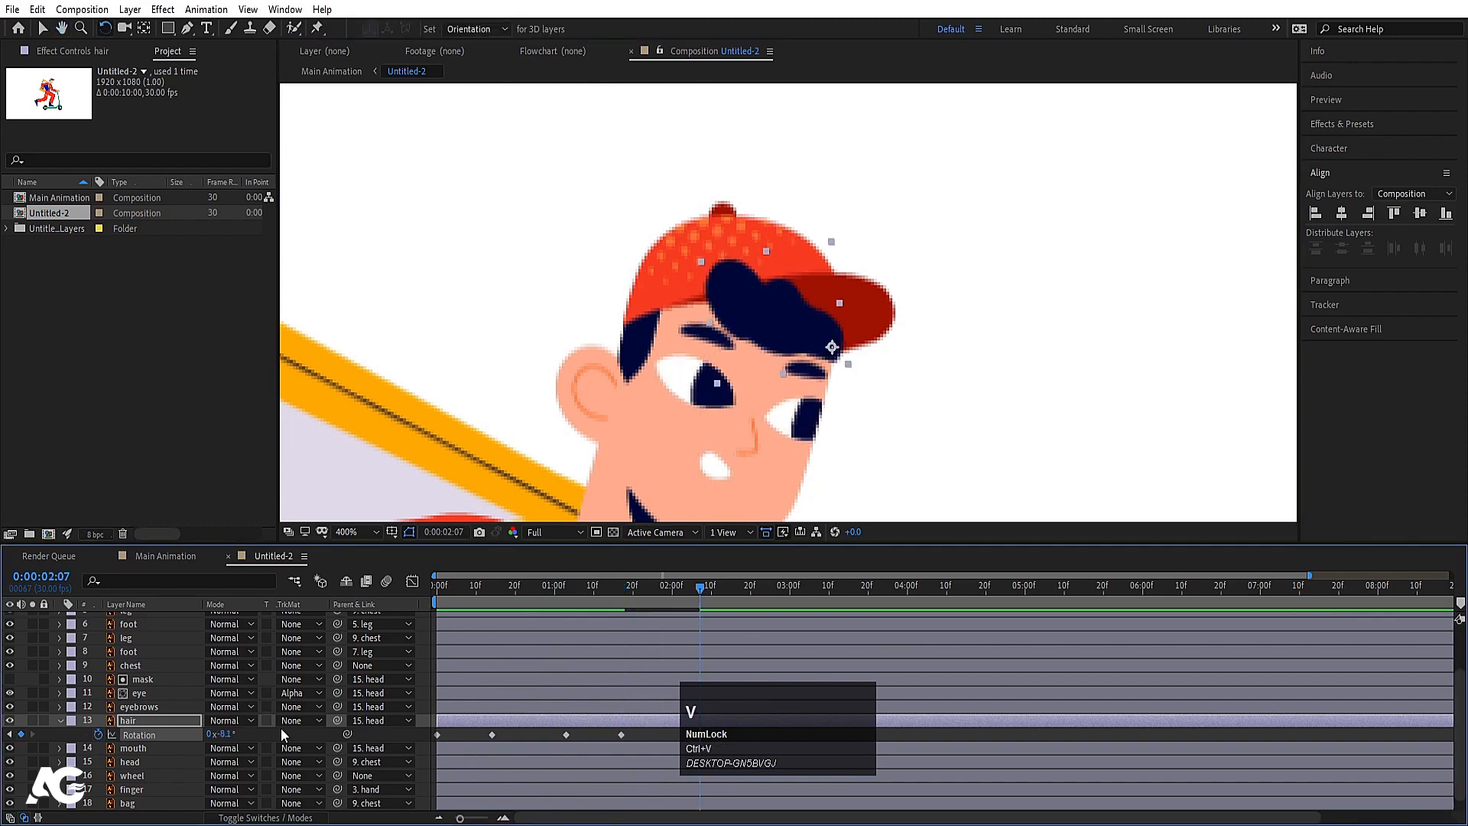
# - Apply easing to all of the hair's rotation keyframes and add the expression loopOut() to its Rotation
pyautogui.click(178, 737)
pyautogui.keyDown('alt'); pyautogui.click(97, 735); pyautogui.keyUp('alt')
pyautogui.write('loop')
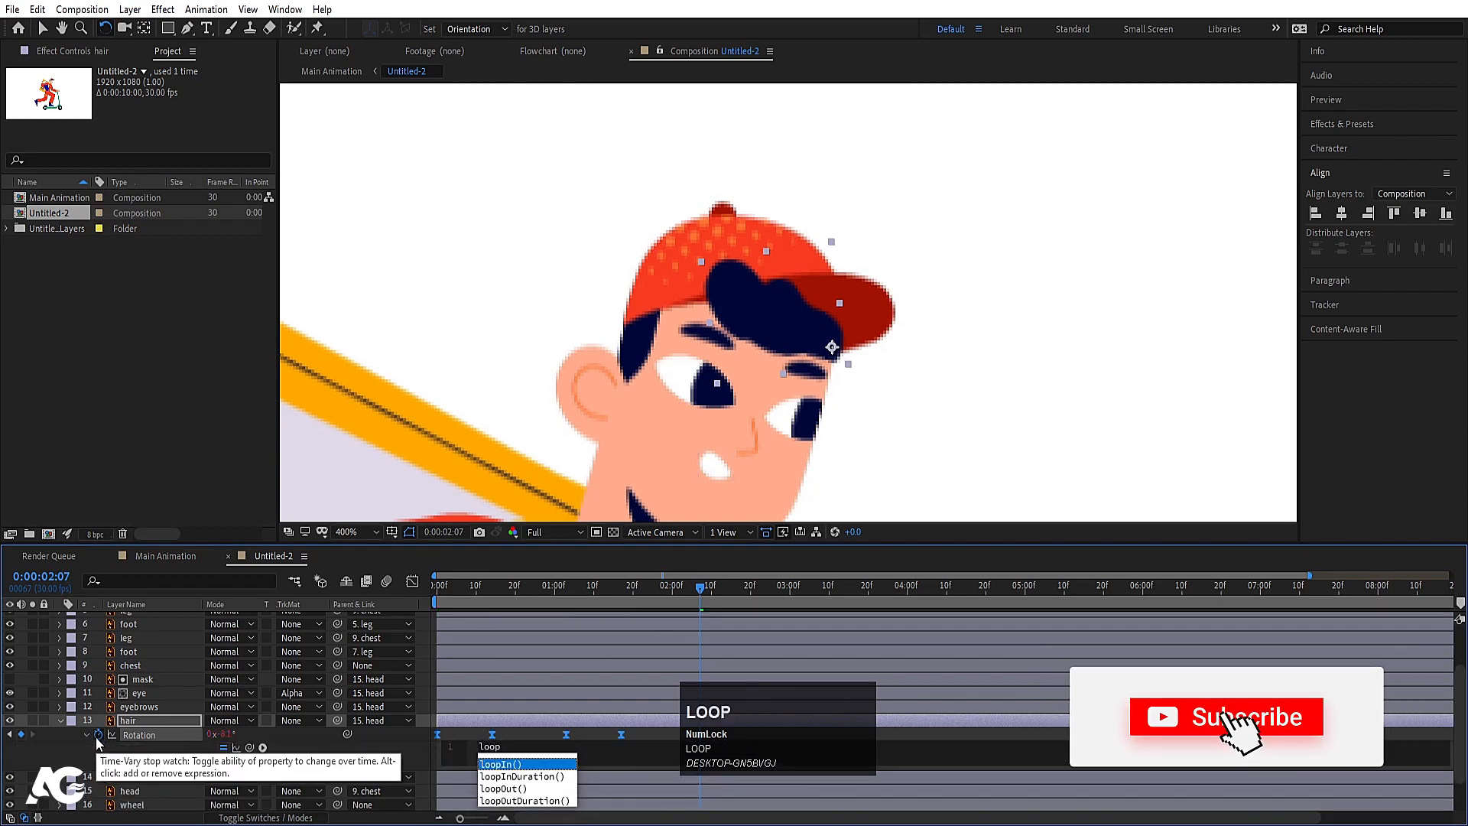
pyautogui.press('Return')
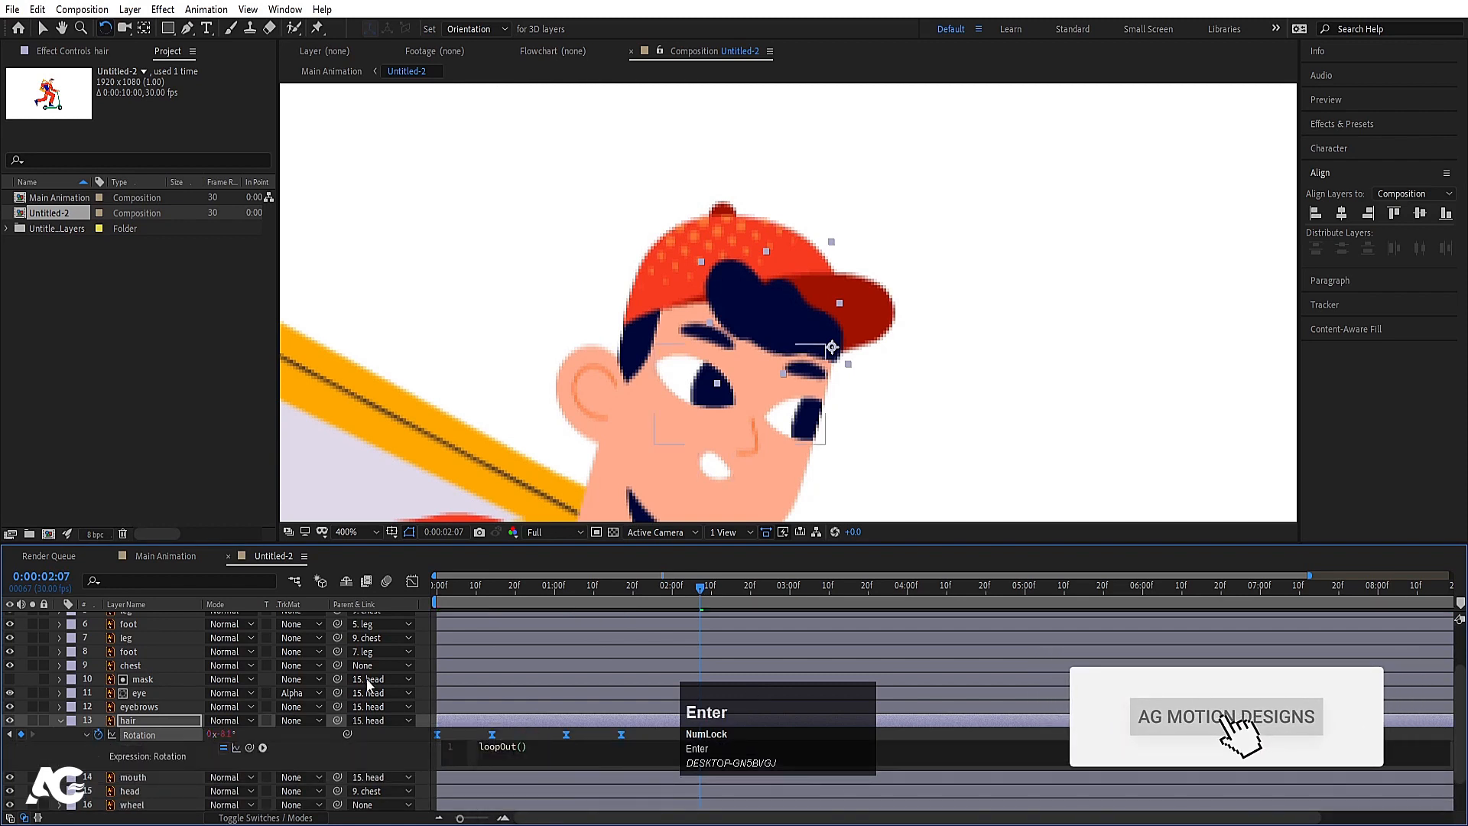
# - Play back the hair animation from the start, checking the loop up close and on the whole character
pyautogui.moveTo(457, 587); pyautogui.dragTo(435, 588)
pyautogui.press('space')
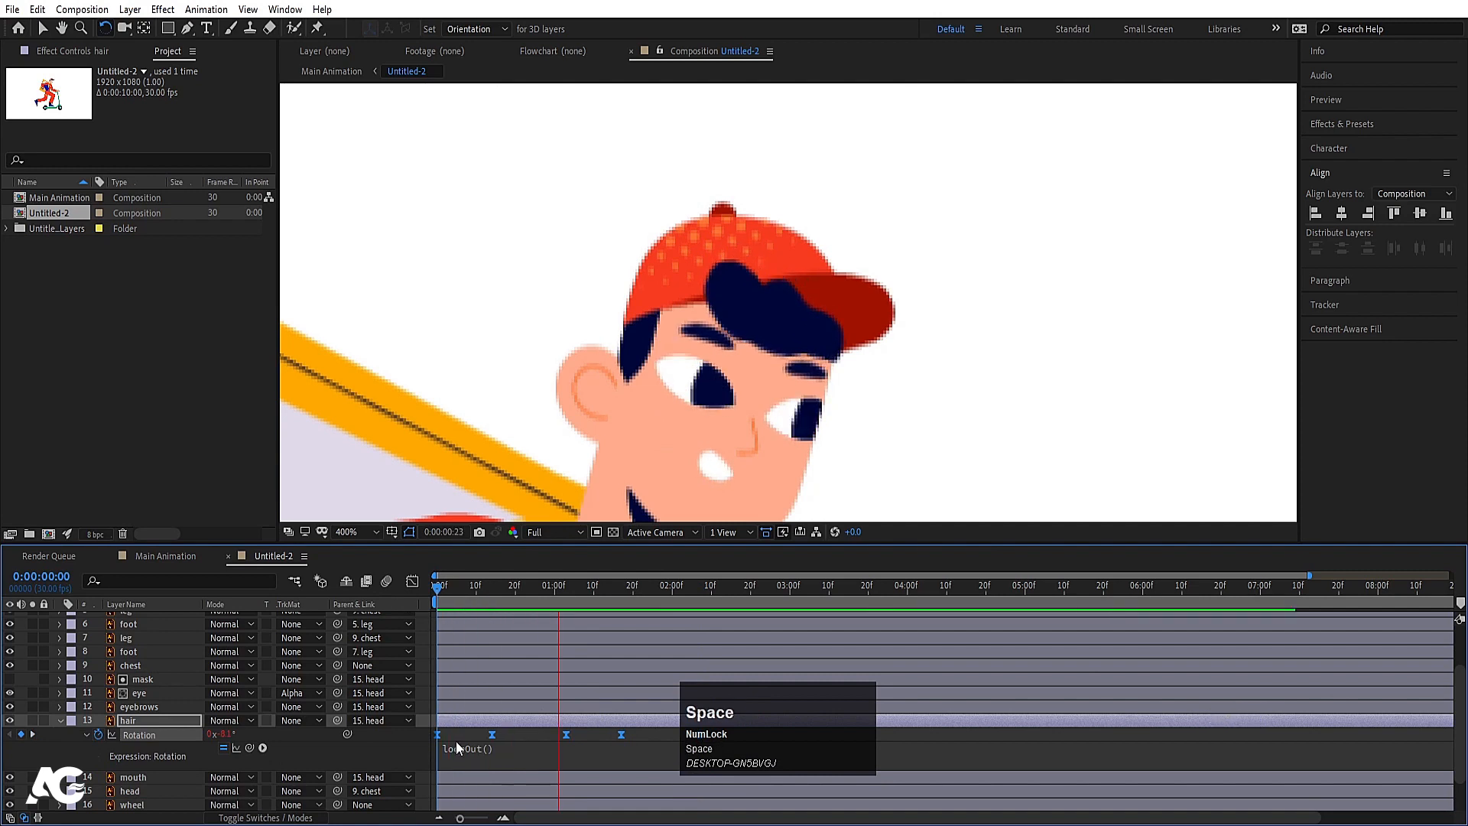
pyautogui.scroll(-1, 754, 388)
pyautogui.press('space')
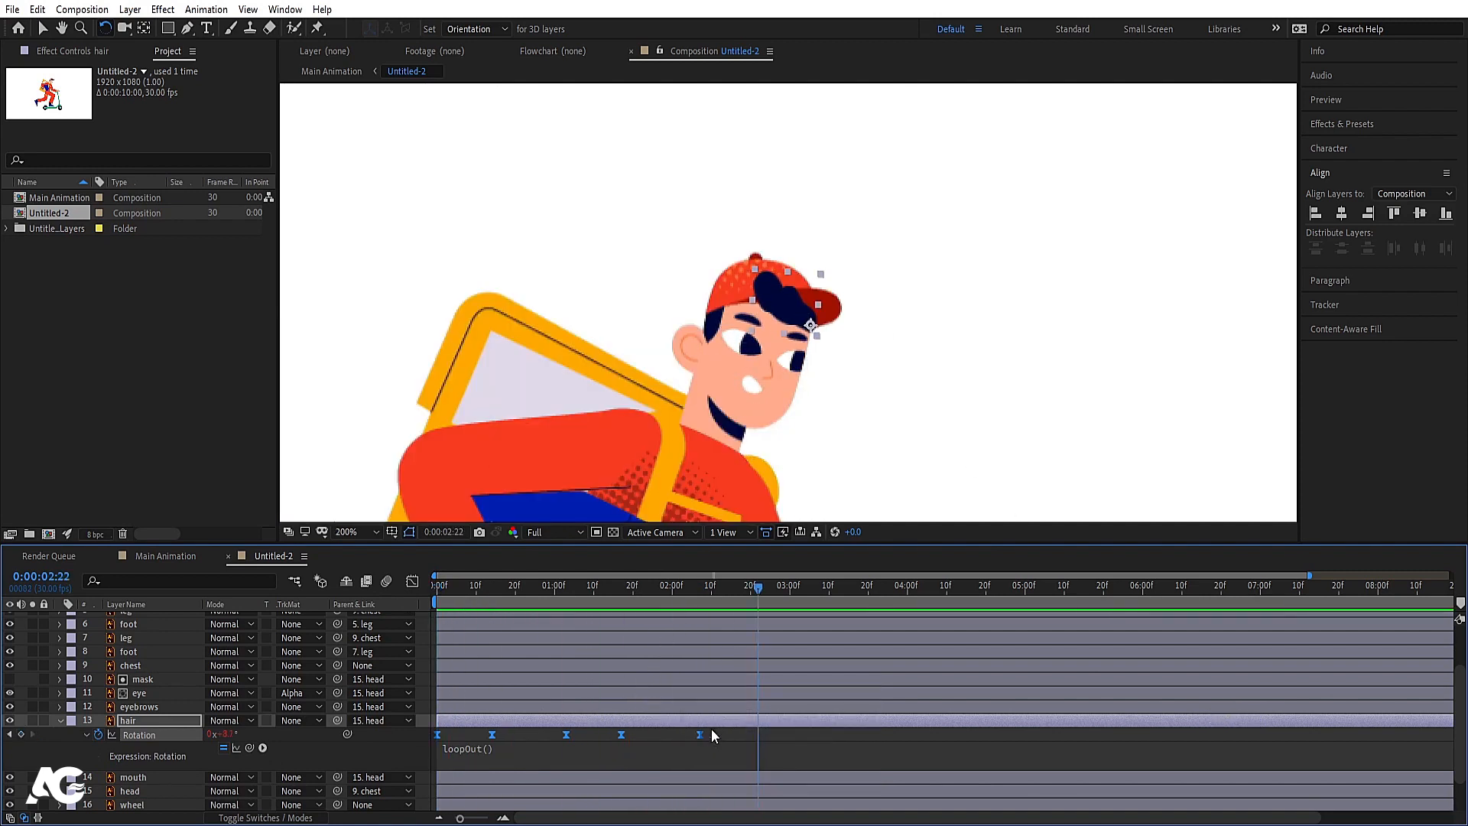
pyautogui.click(723, 727)
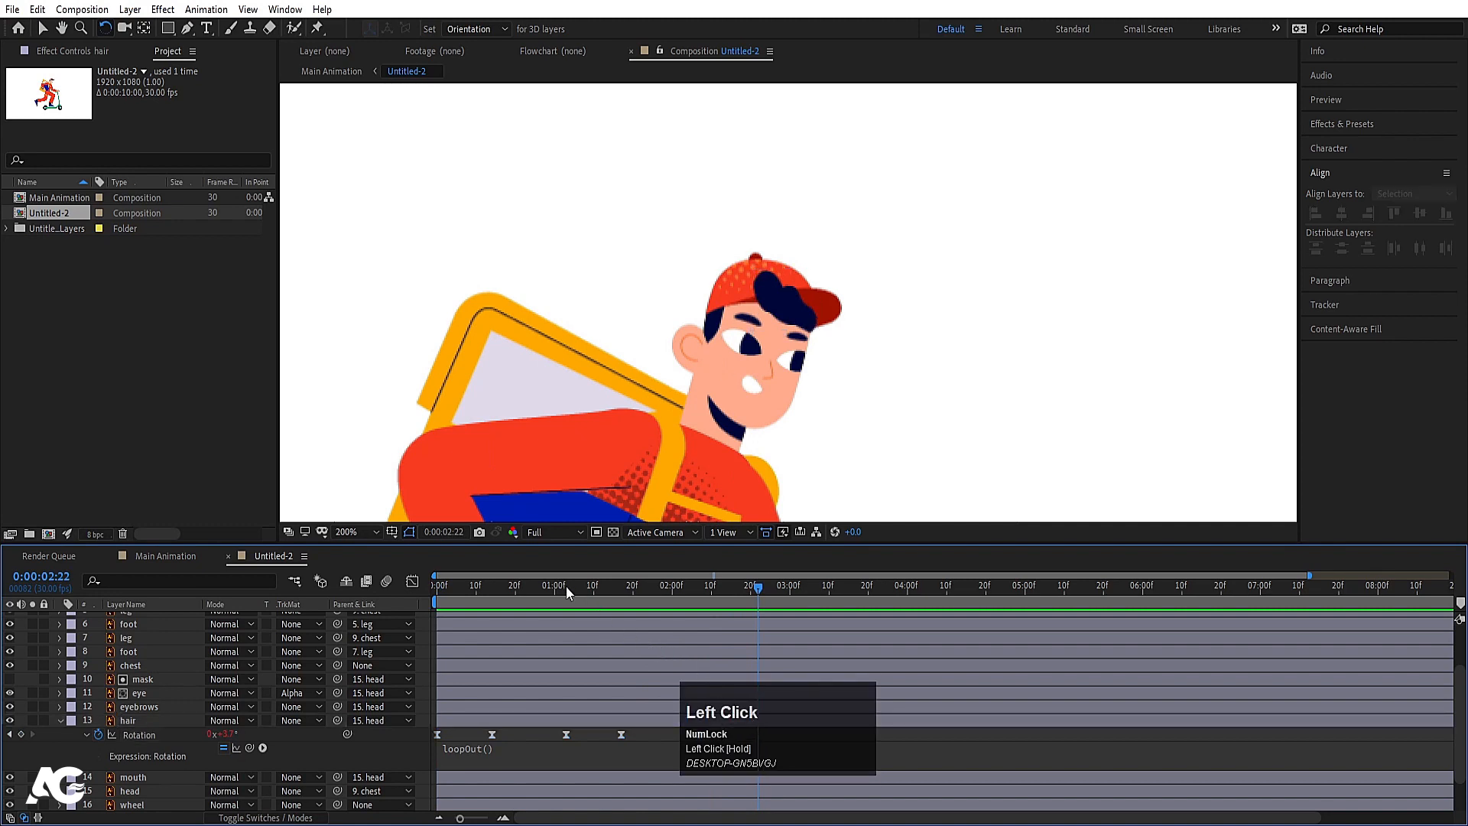
pyautogui.moveTo(566, 586); pyautogui.dragTo(373, 585)
pyautogui.scroll(-1, 797, 334)
pyautogui.press('space')
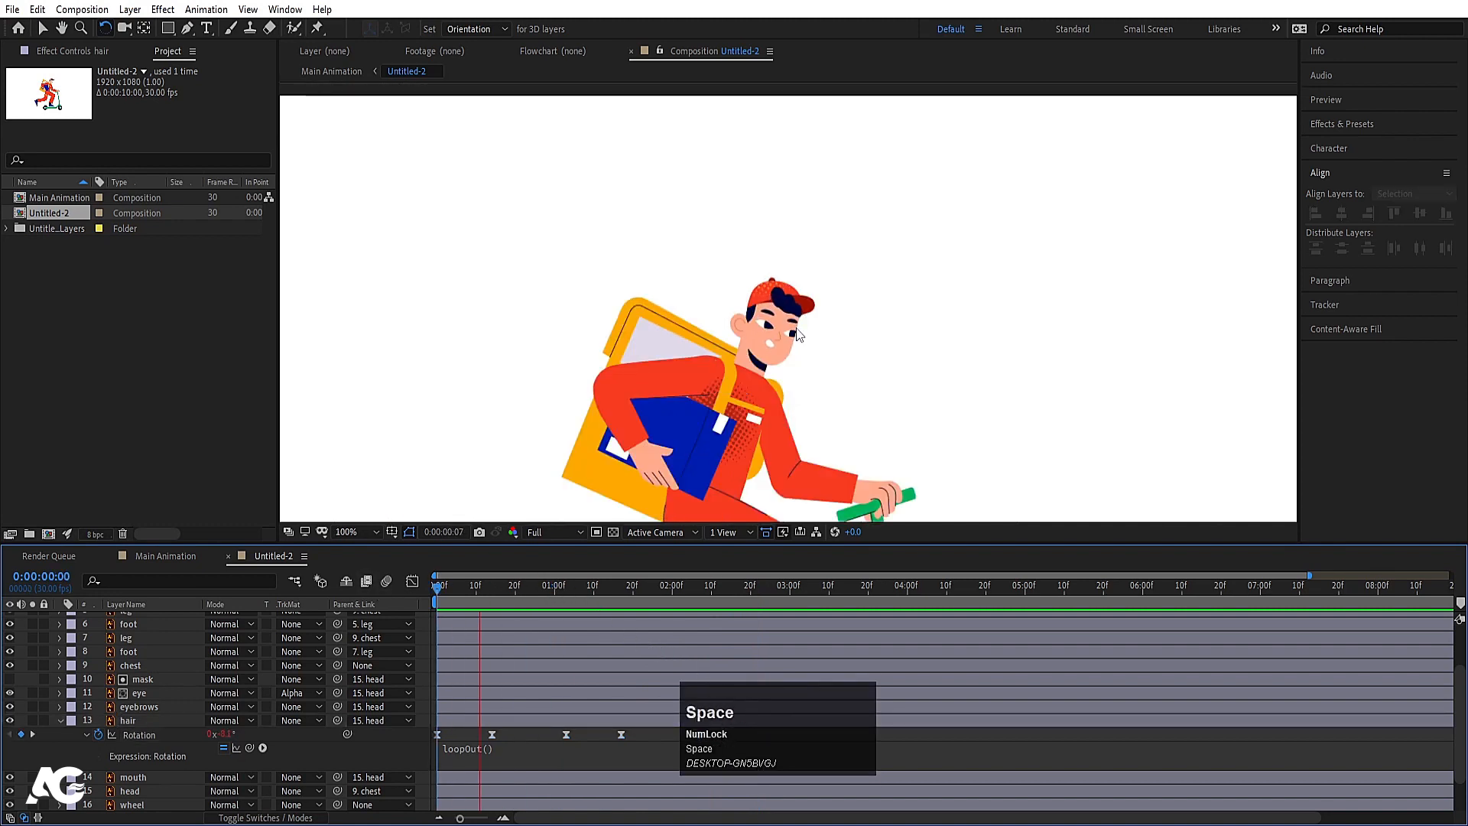
pyautogui.press('space')
pyautogui.moveTo(774, 494); pyautogui.dragTo(733, 401)
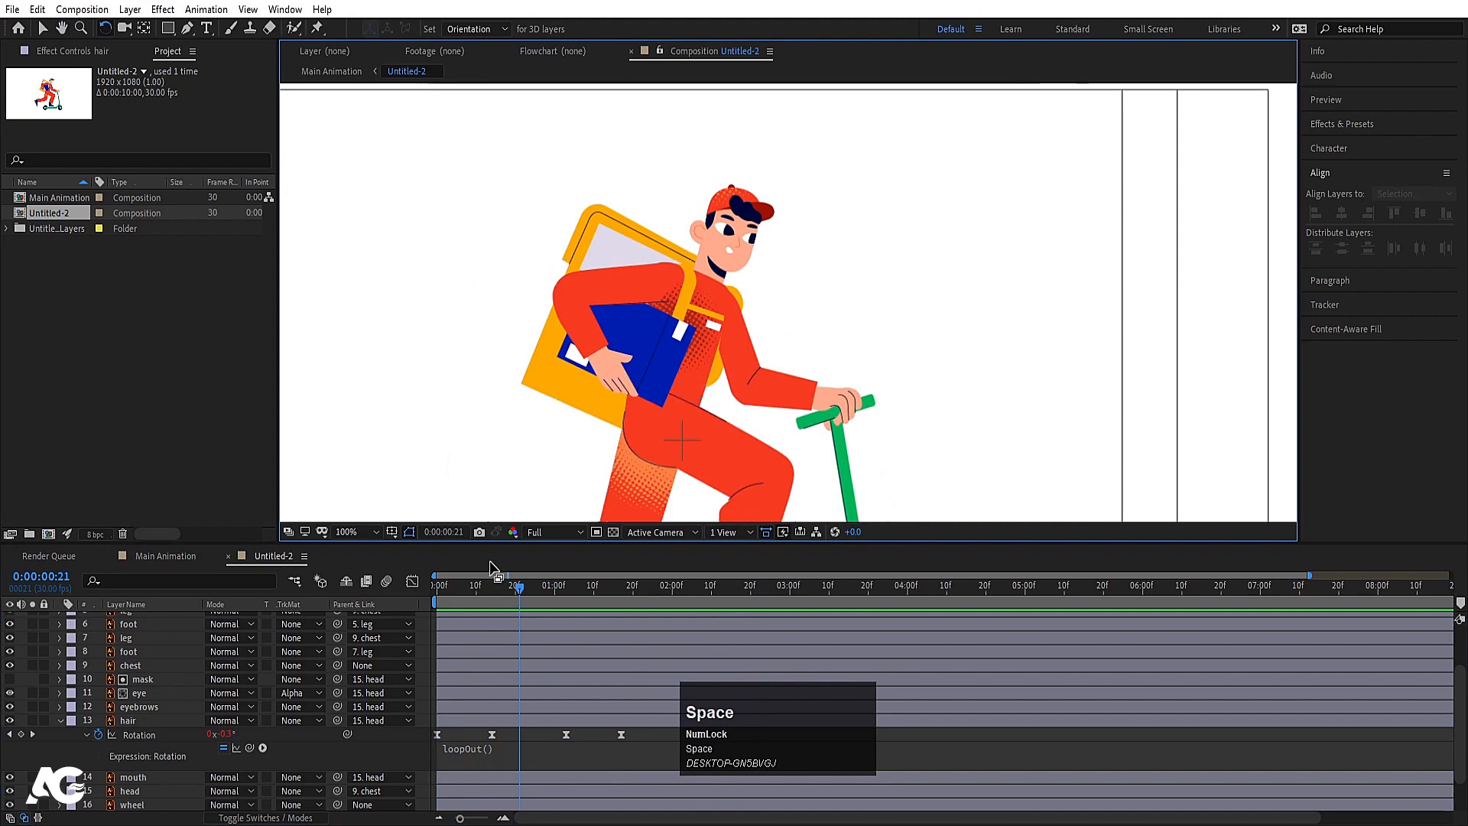
pyautogui.click(439, 587)
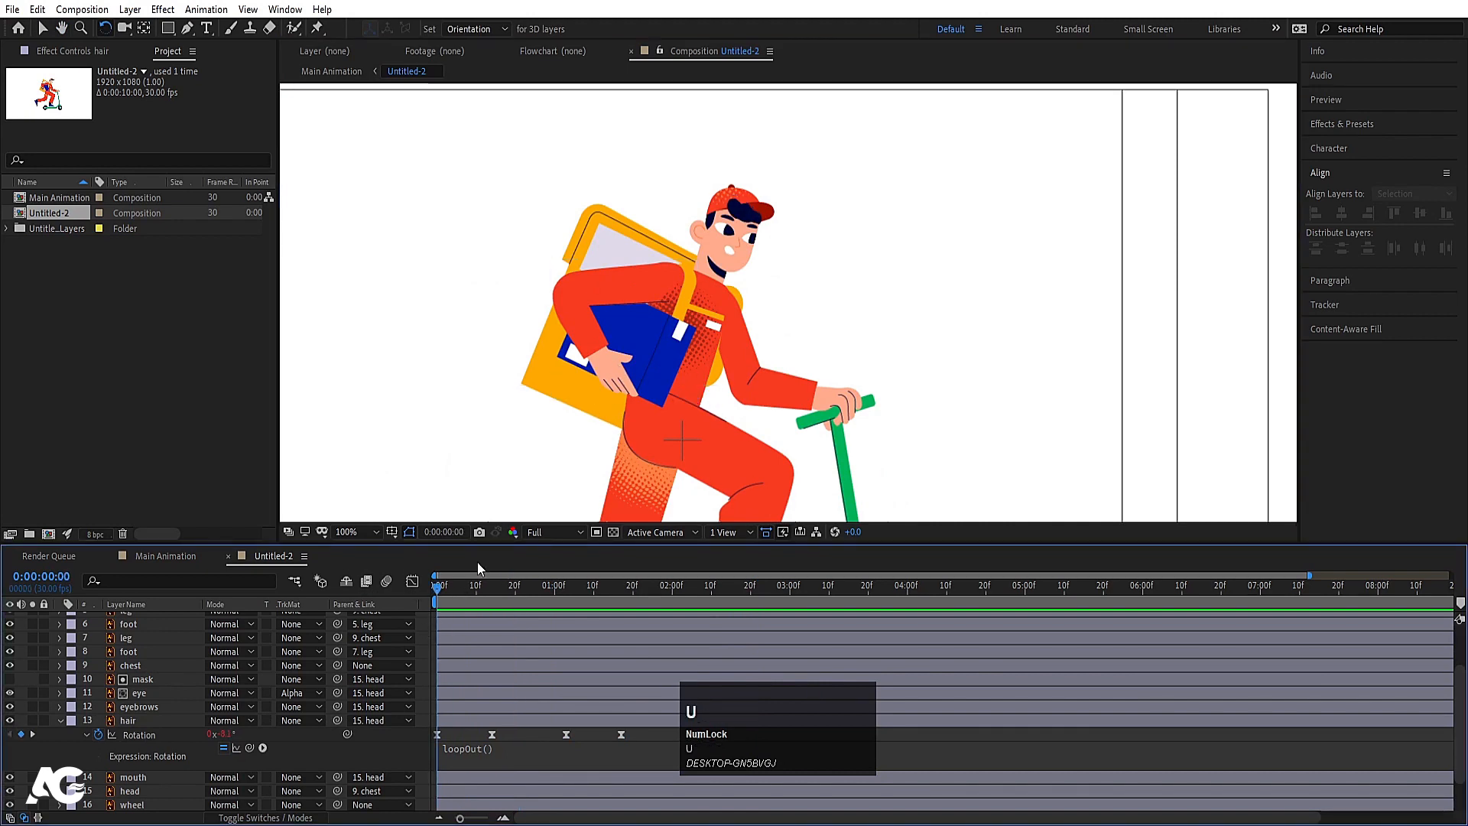
# - Collapse the hair's properties and create a rotation keyframe on the chest layer at 0:00:00:00, undoing the trial rotation
pyautogui.press('u')
pyautogui.press('u')
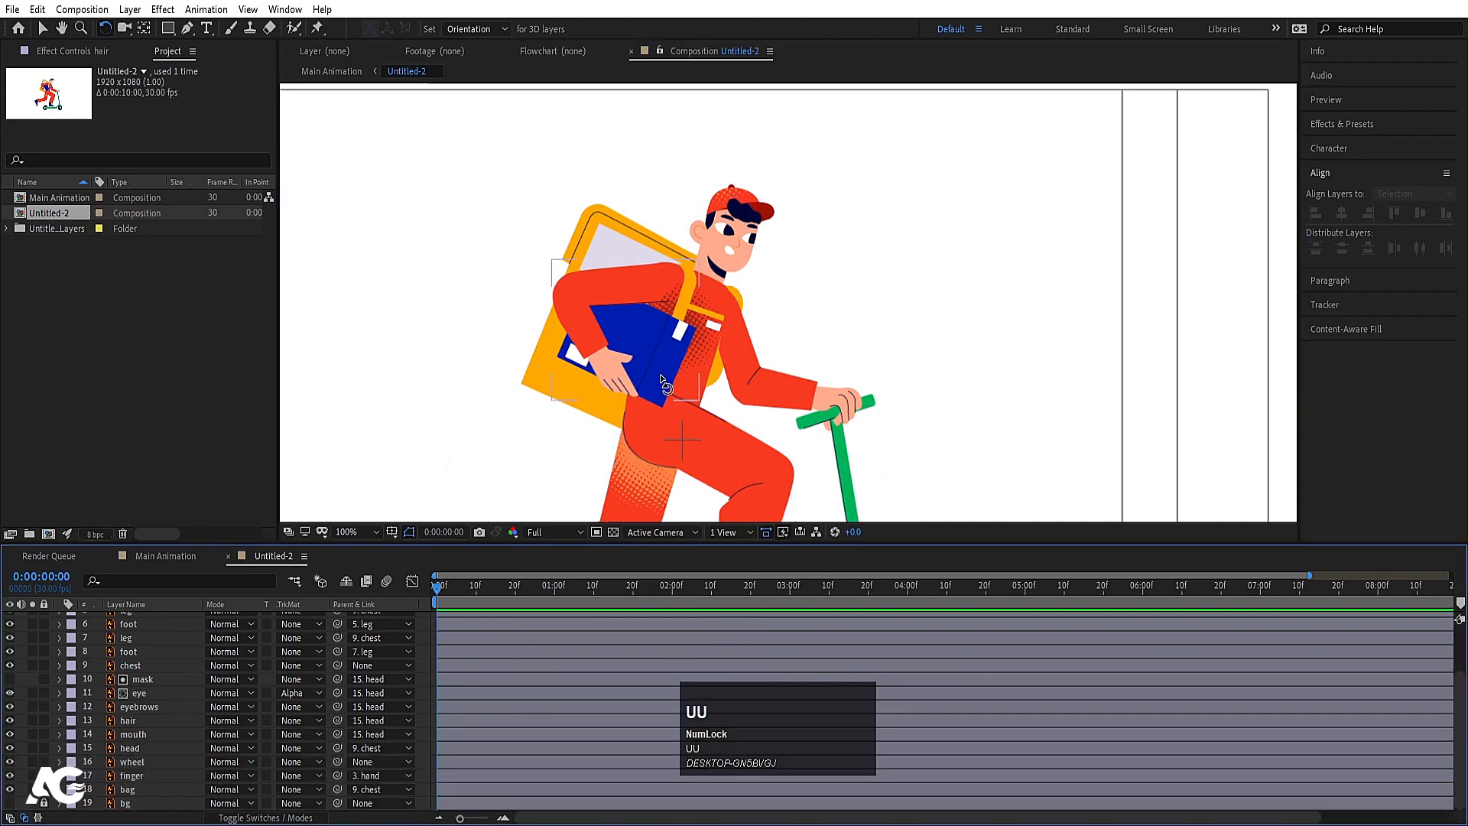
pyautogui.scroll(-2, 662, 379)
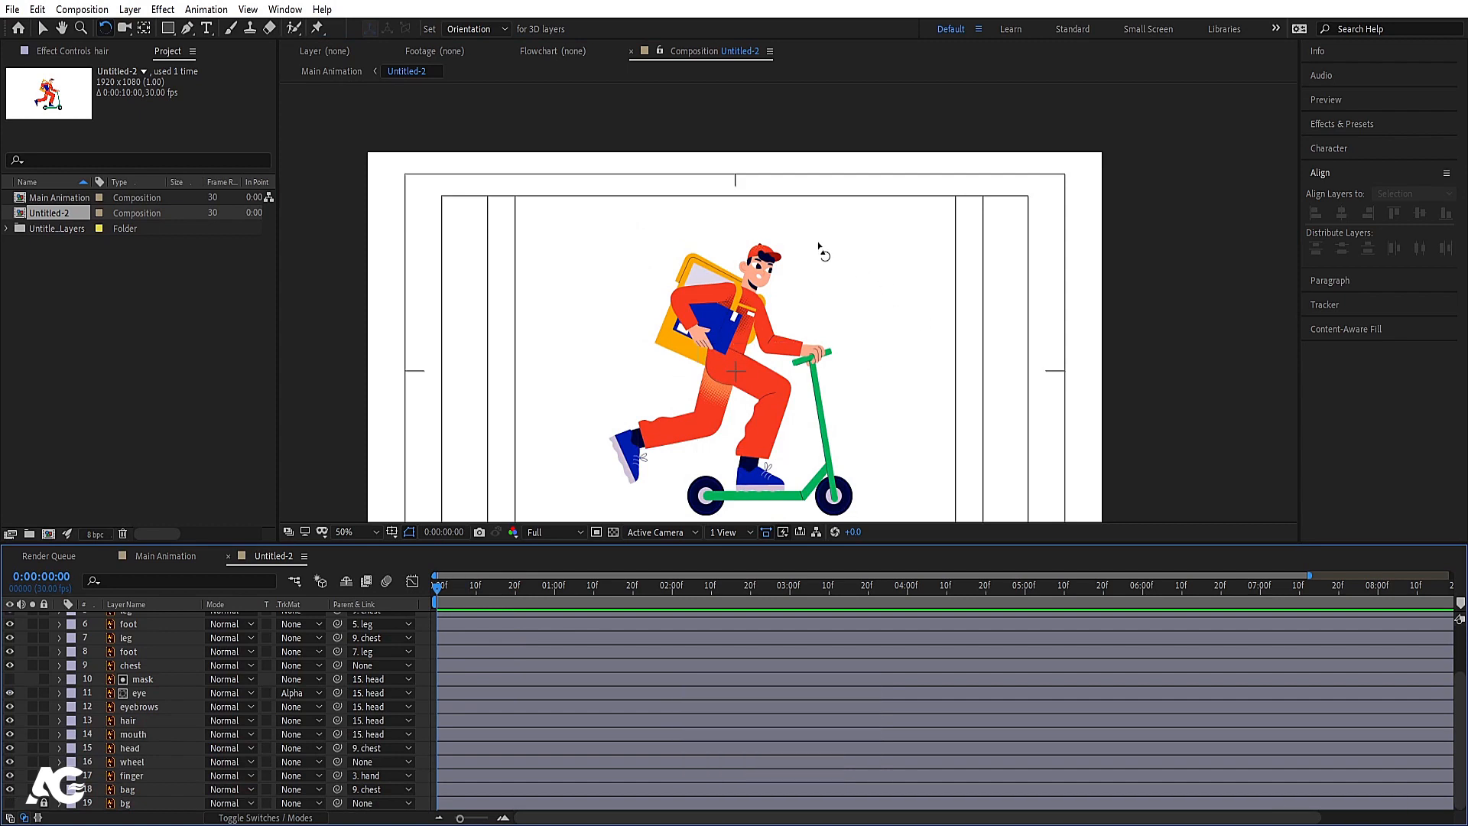
pyautogui.scroll(2, 770, 334)
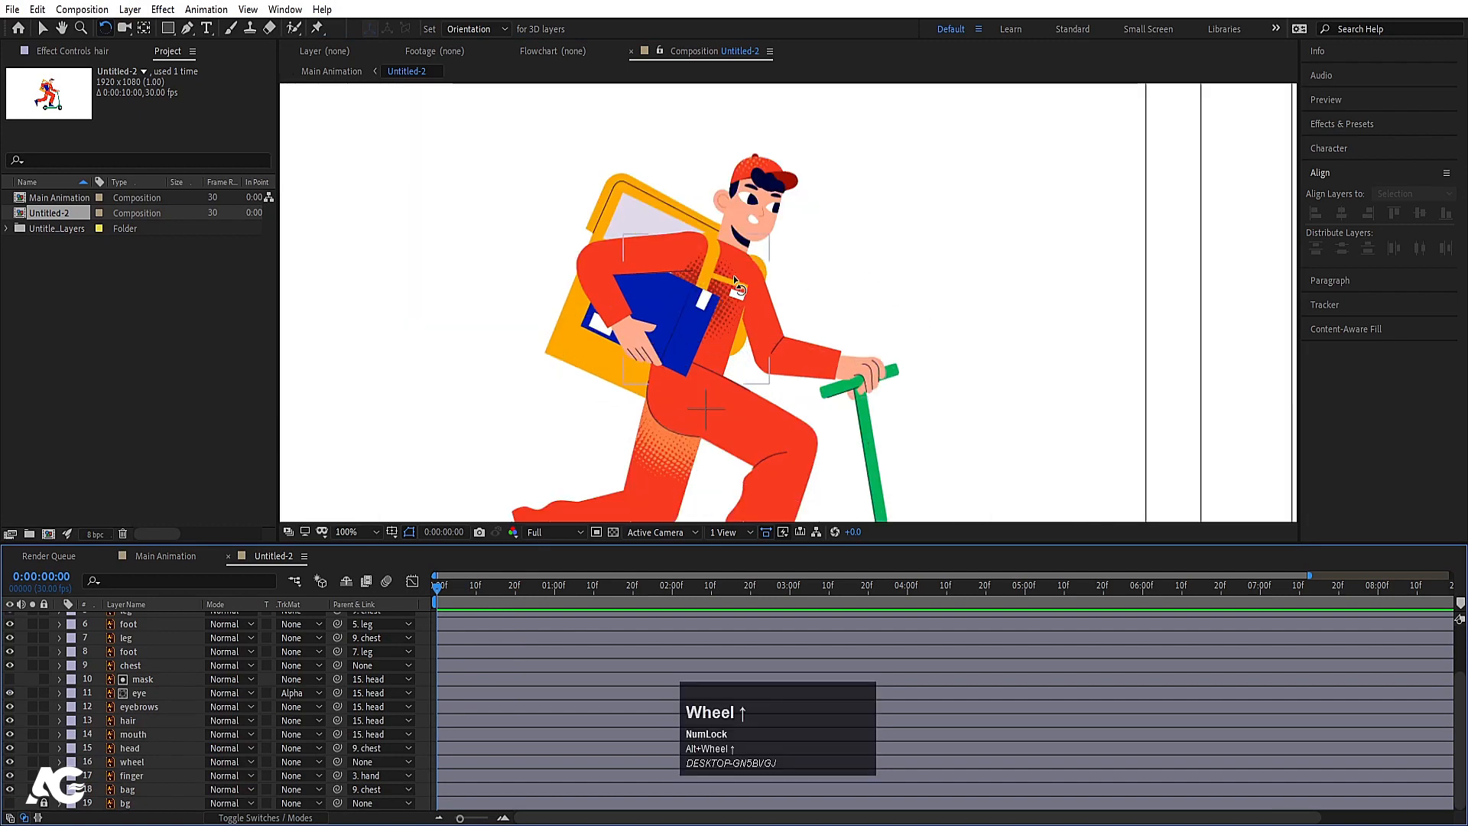
pyautogui.click(736, 282)
pyautogui.press('r')
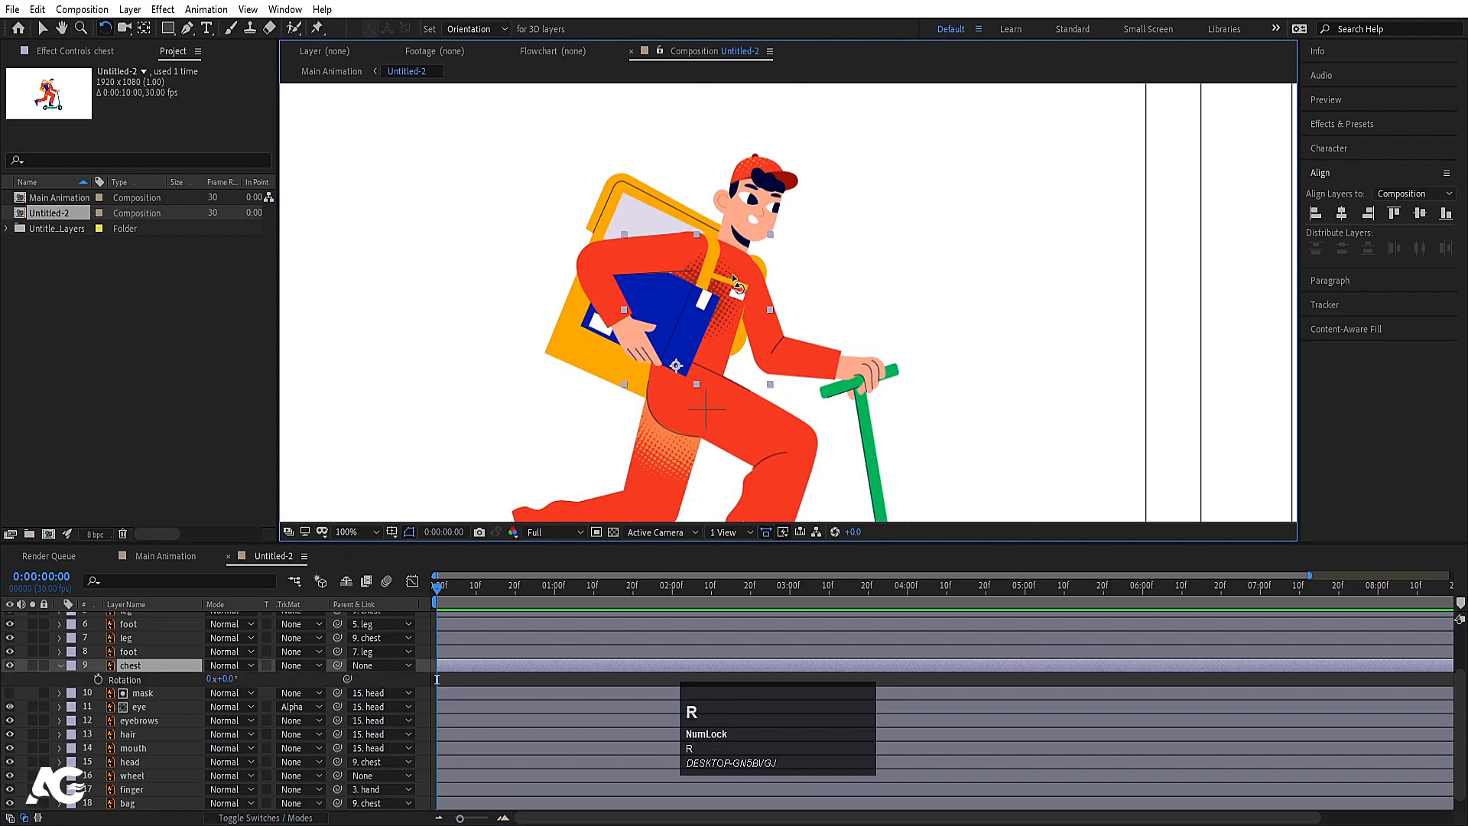
pyautogui.click(98, 679)
pyautogui.moveTo(727, 277); pyautogui.dragTo(736, 284)
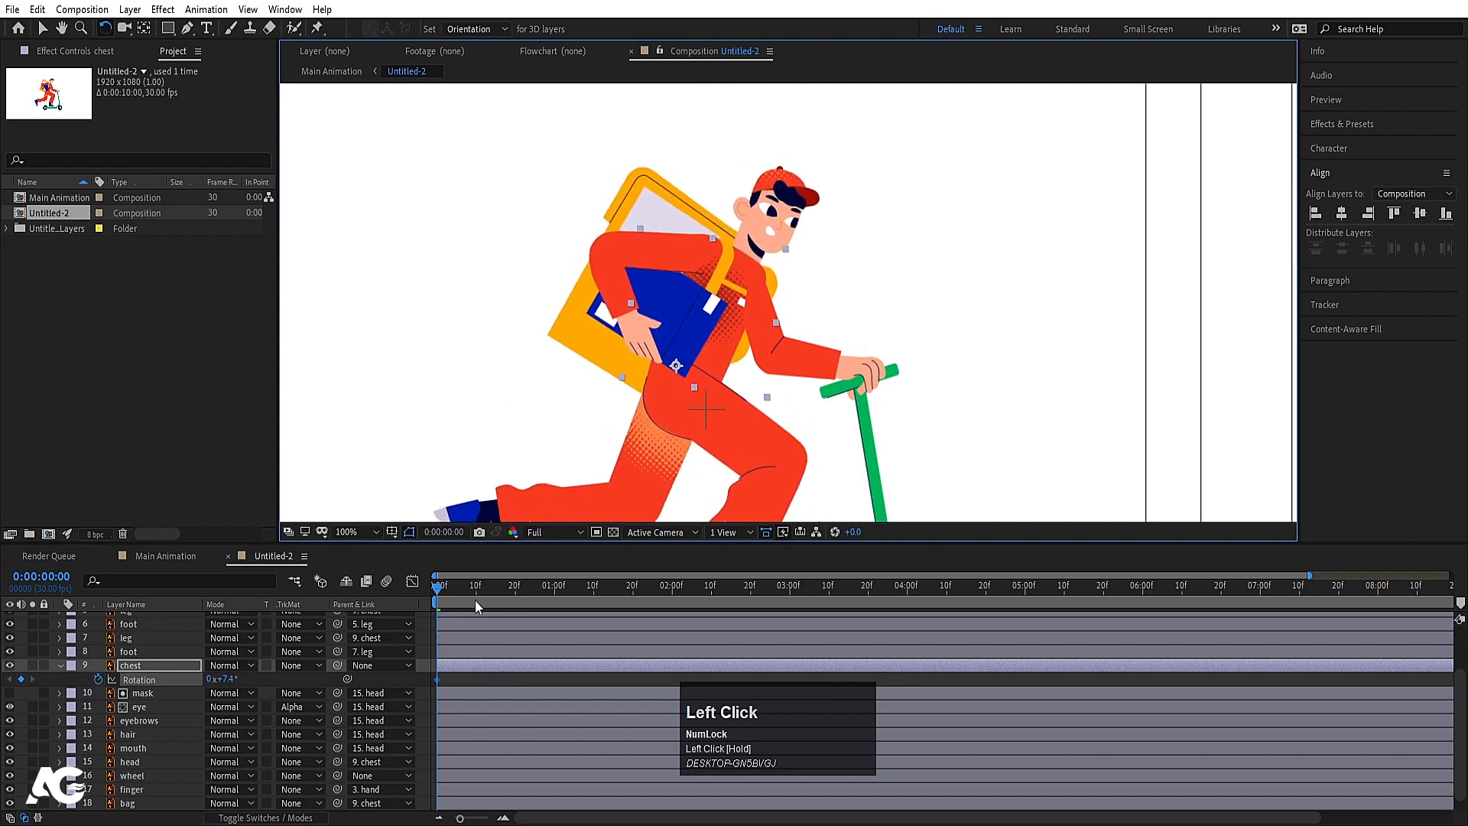
pyautogui.hotkey('ctrl', 'z')
# - Parent the hand layer that holds the scooter handle to the chest layer
pyautogui.click(791, 363)
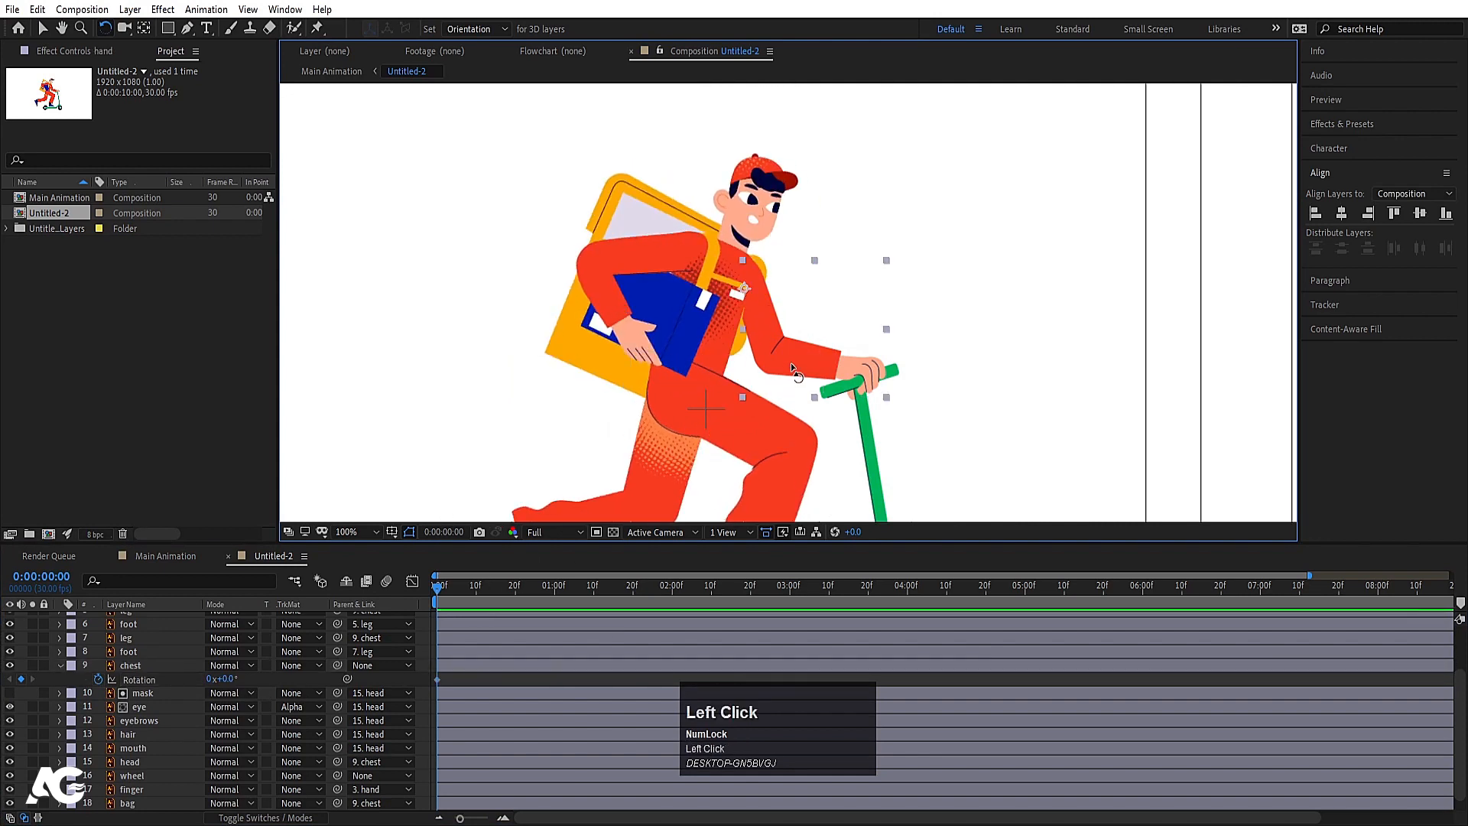
pyautogui.scroll(3, 182, 673)
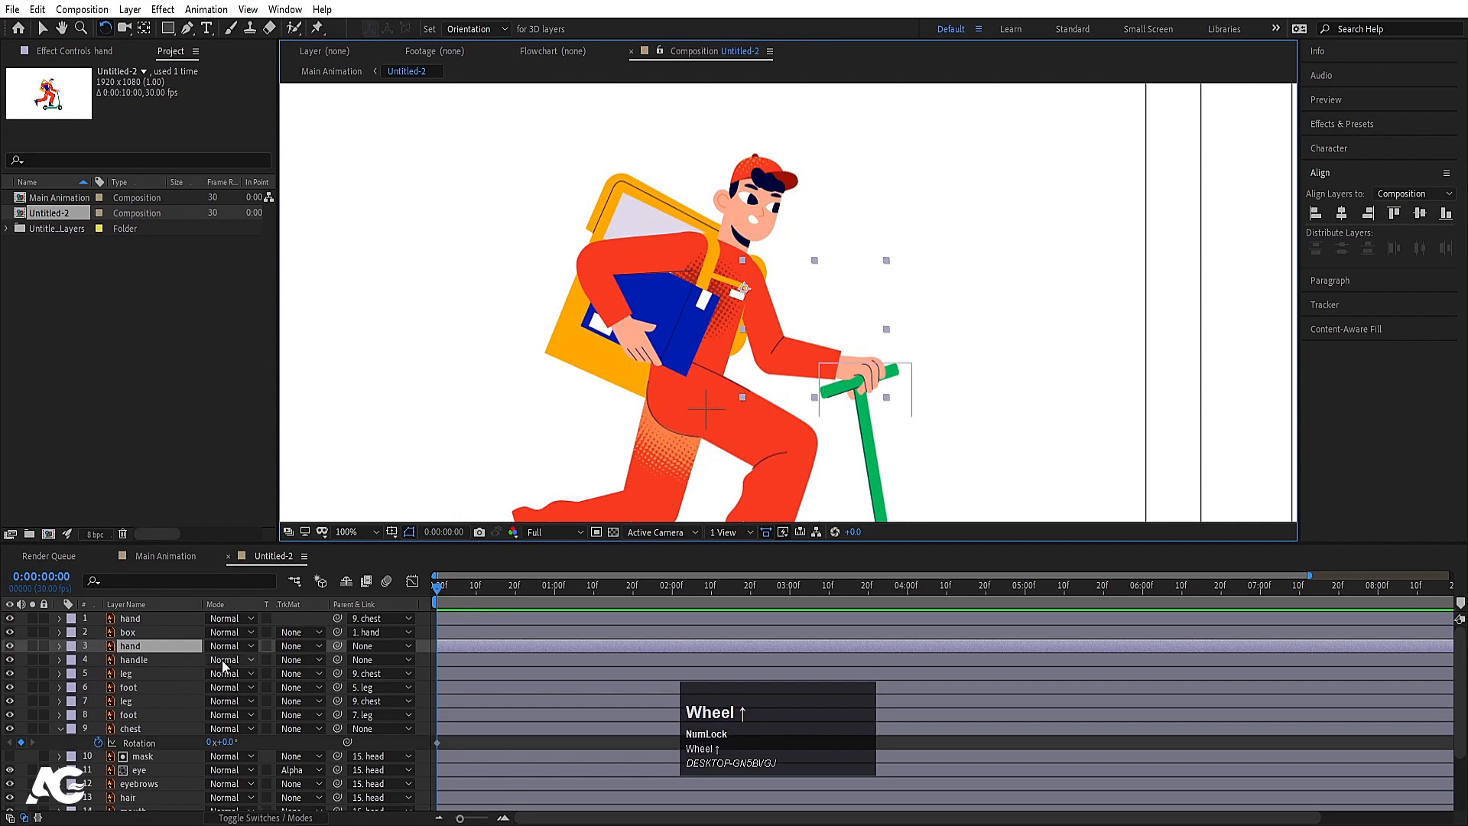
pyautogui.click(350, 646)
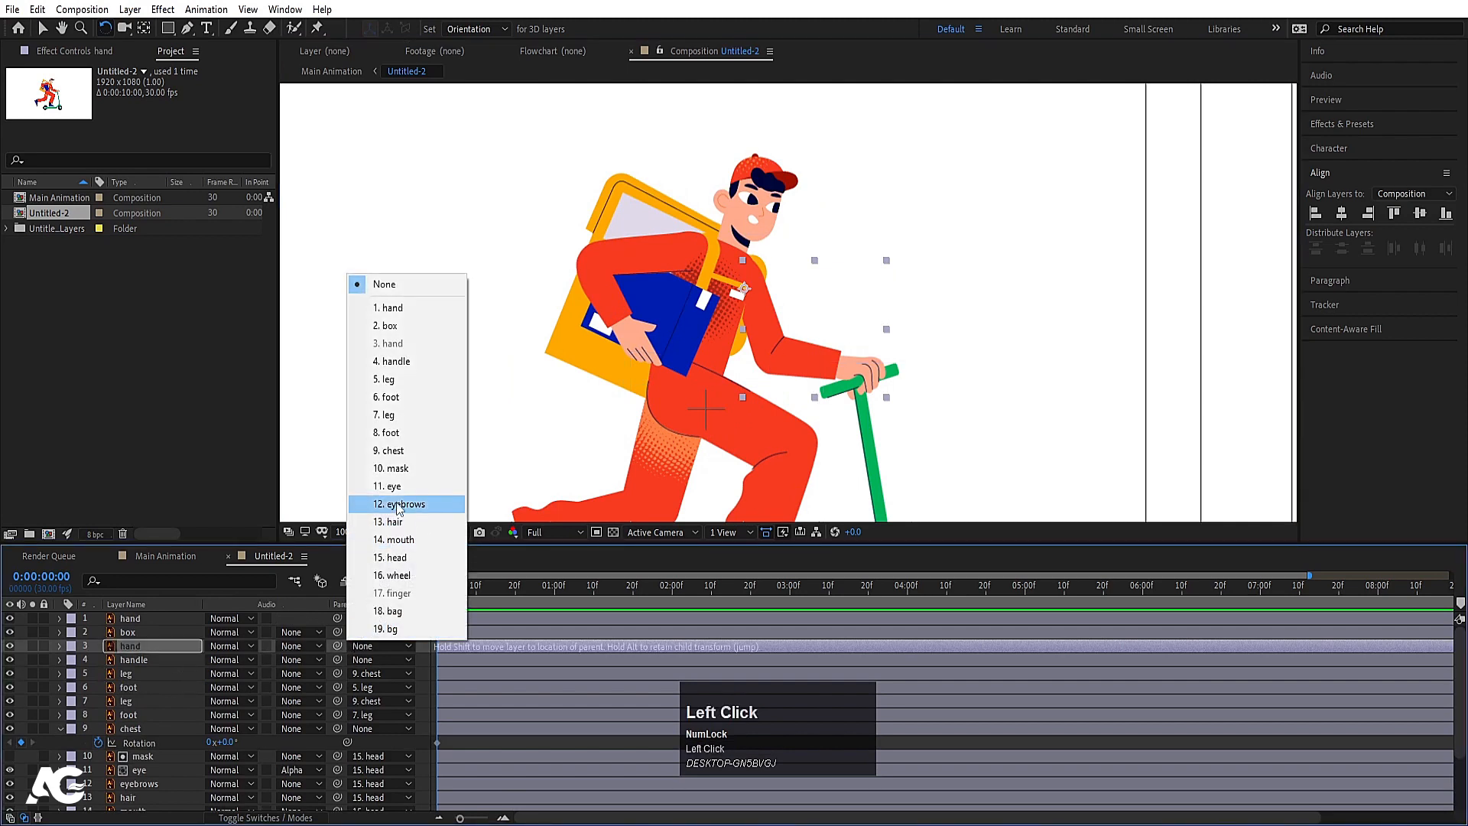
pyautogui.click(399, 453)
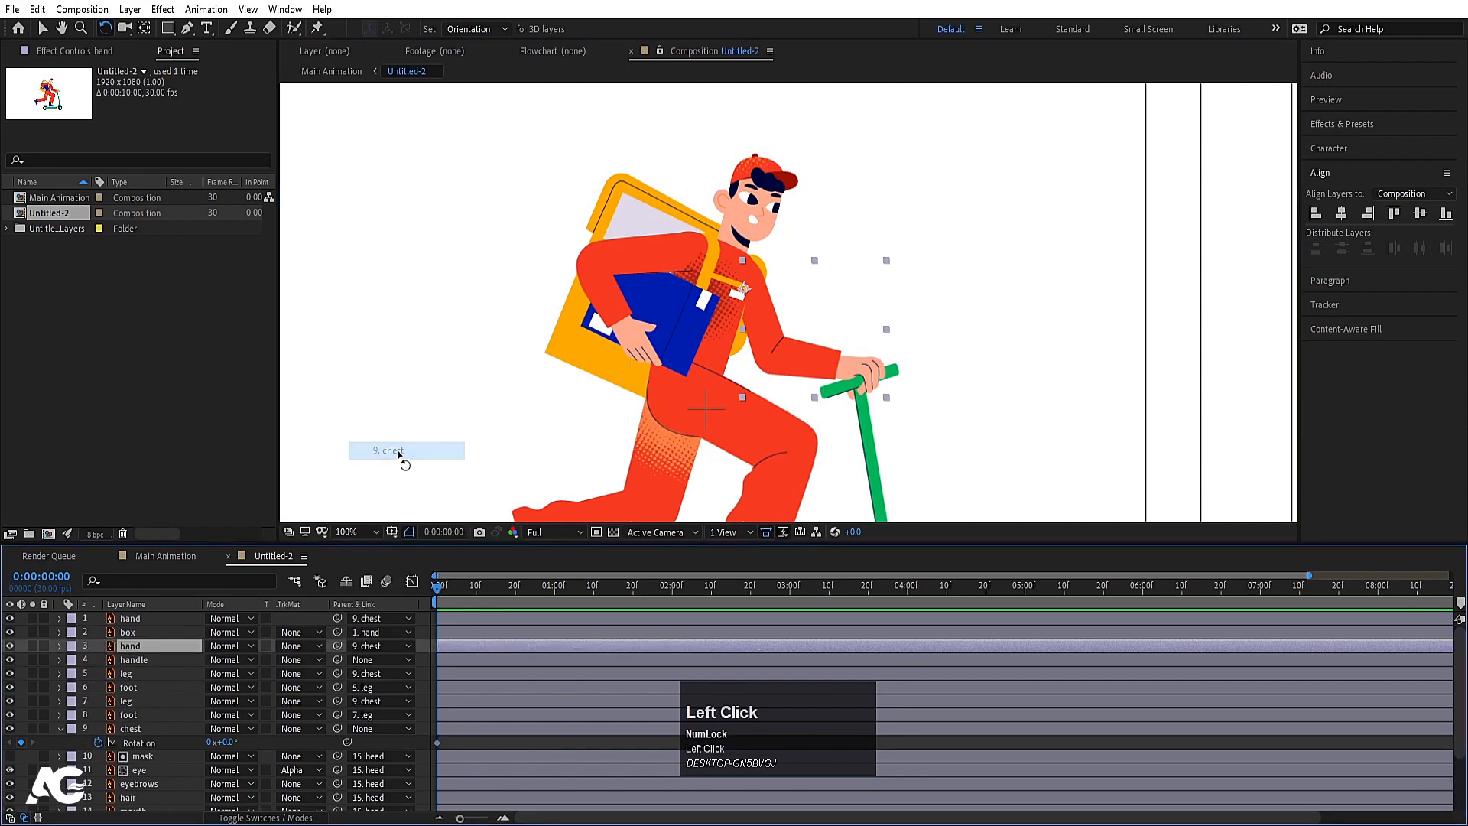
# - Set the chest layer's rotation to 9° at 0:00:00:00
pyautogui.click(732, 343)
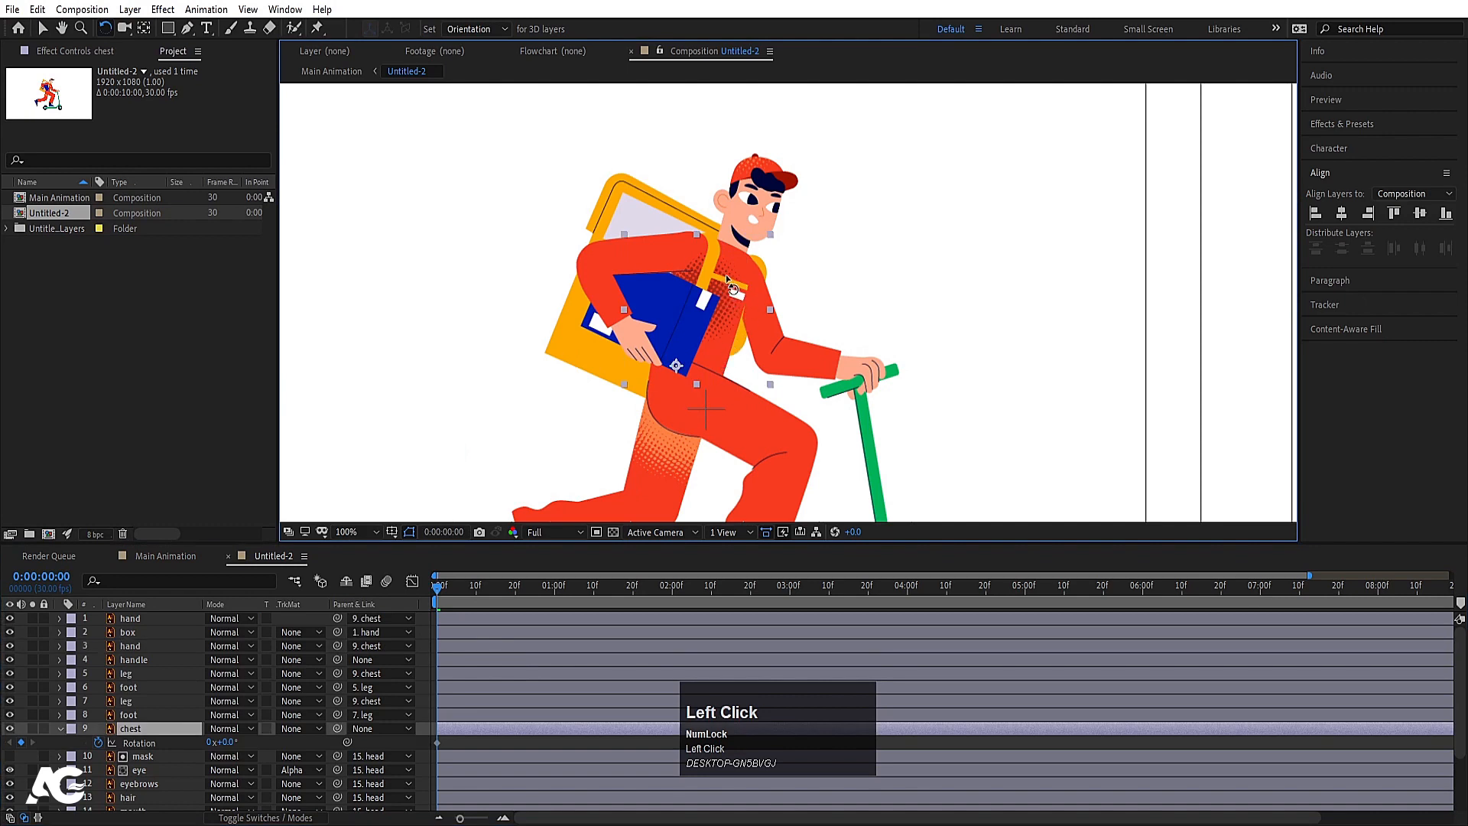
pyautogui.moveTo(726, 278); pyautogui.dragTo(741, 283)
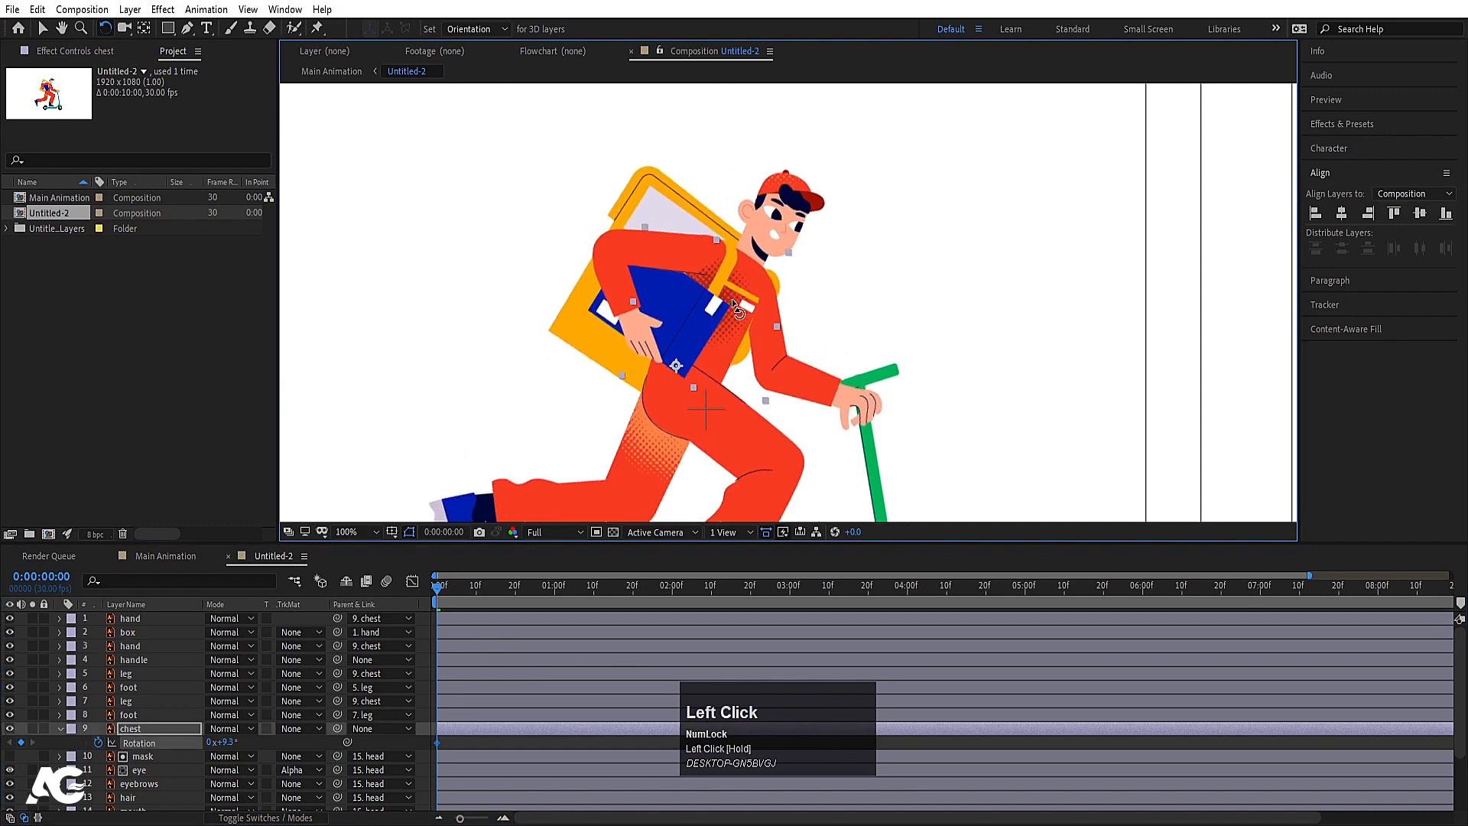
pyautogui.click(224, 744)
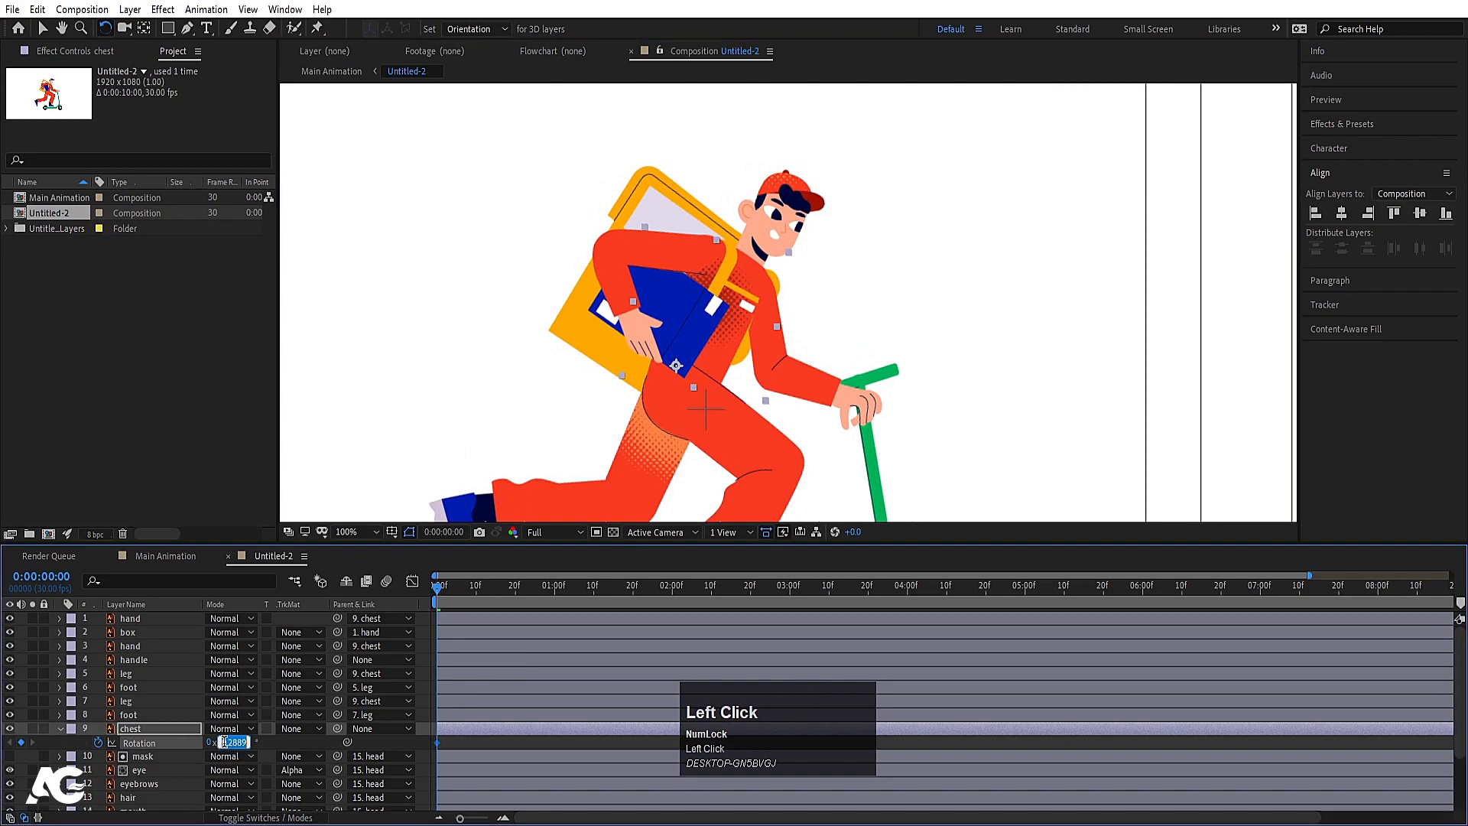
pyautogui.write('9')
pyautogui.press('Return')
# - Rotate the front leg layer to about -9.1° and create a rotation keyframe for it at 0:00:00:00
pyautogui.scroll(-4, 658, 273)
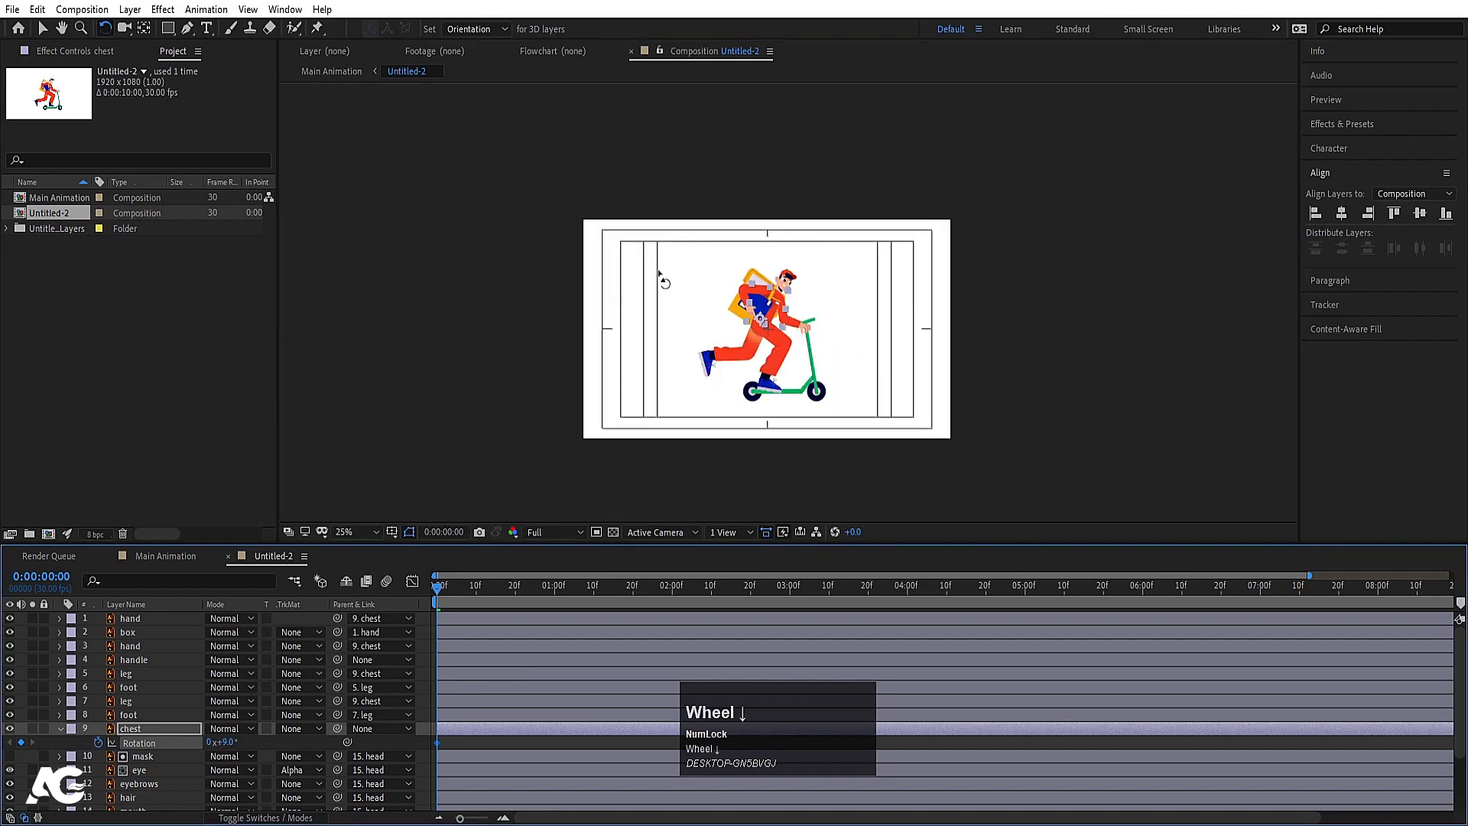
pyautogui.scroll(4, 826, 309)
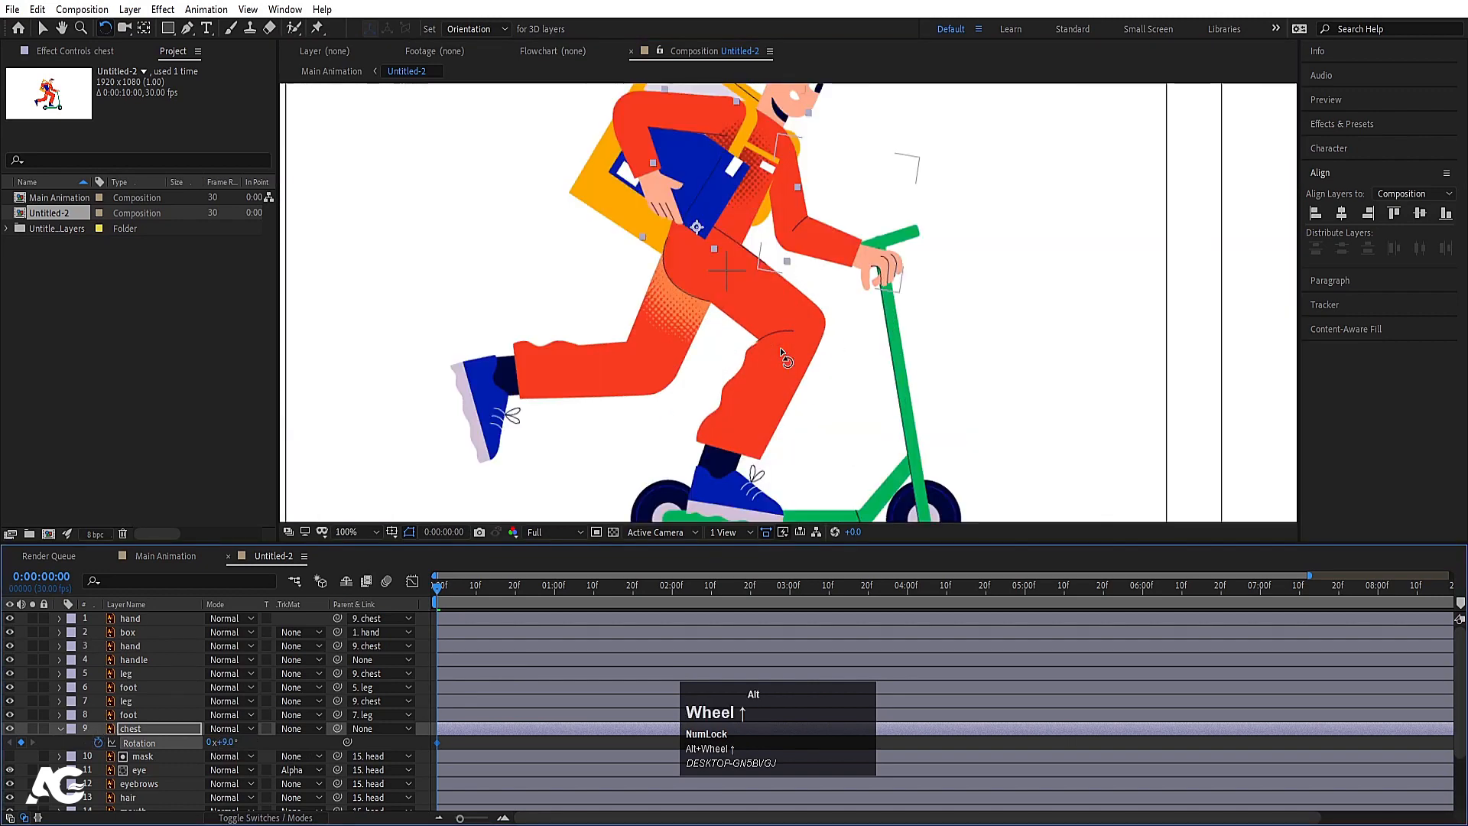
pyautogui.click(769, 306)
pyautogui.press('r')
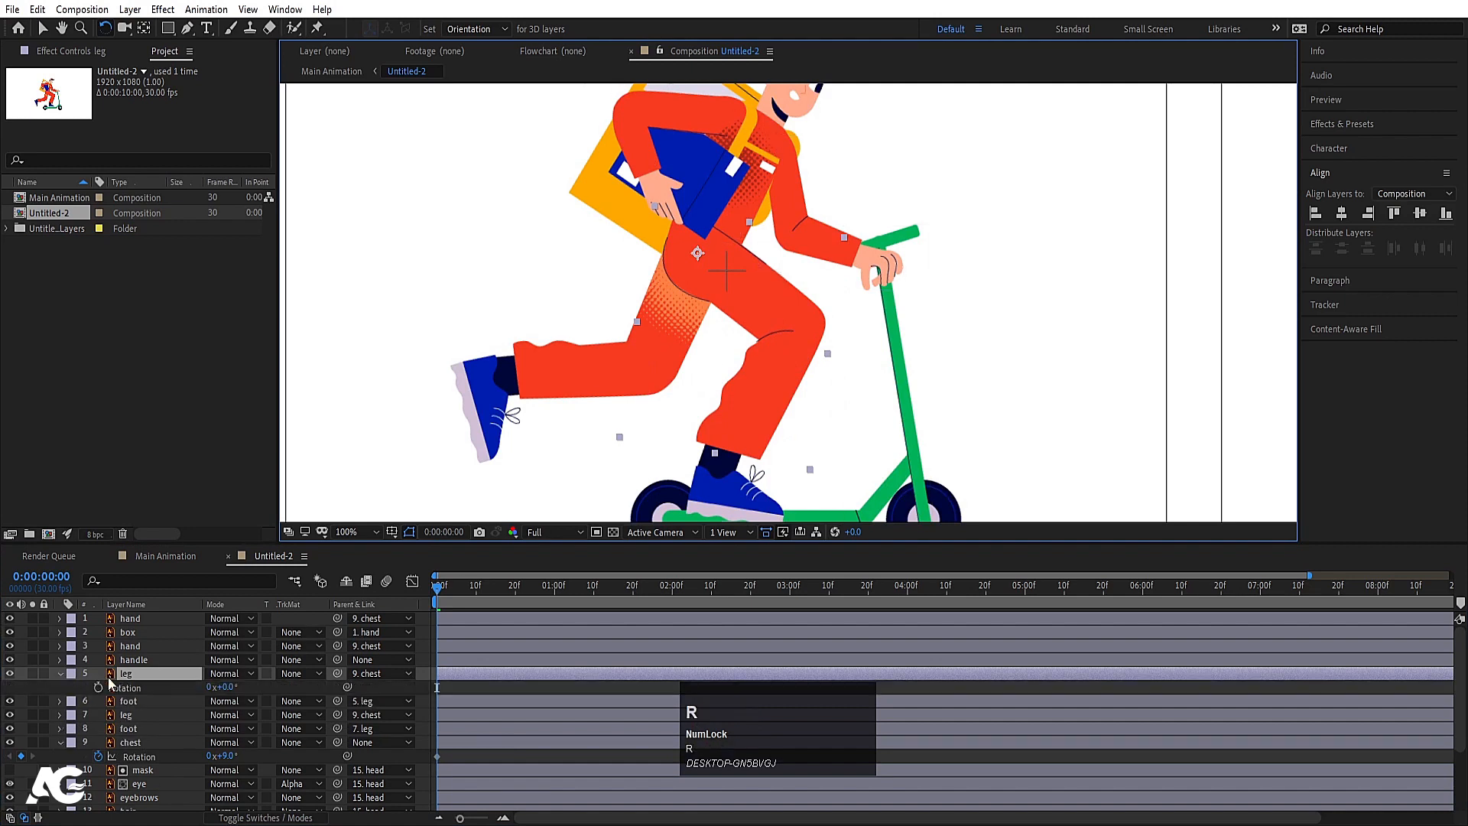
pyautogui.moveTo(794, 354)
pyautogui.mouseDown()
pyautogui.moveTo(817, 358)
pyautogui.moveTo(806, 372)
pyautogui.mouseUp()
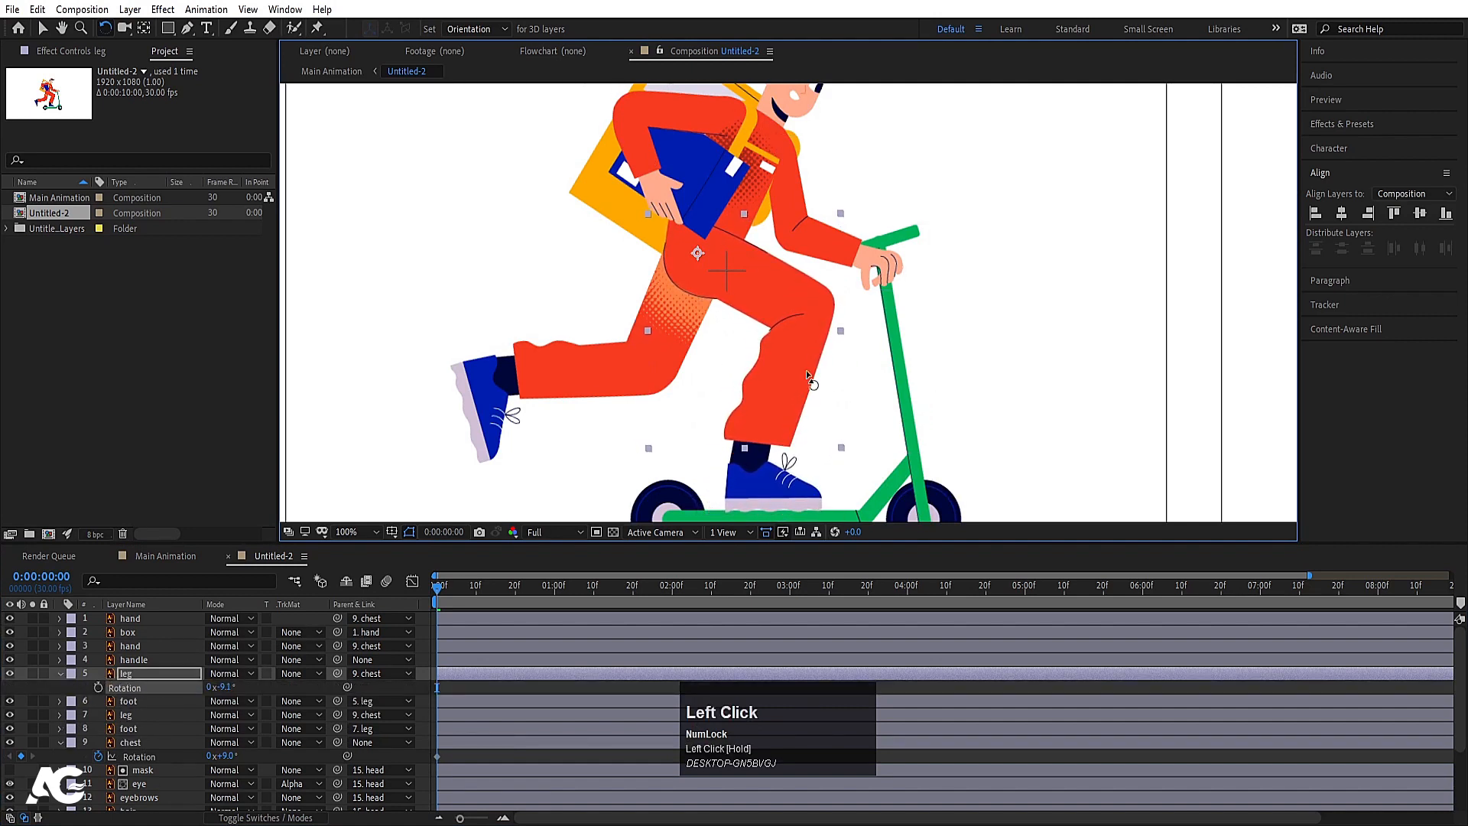
pyautogui.click(98, 687)
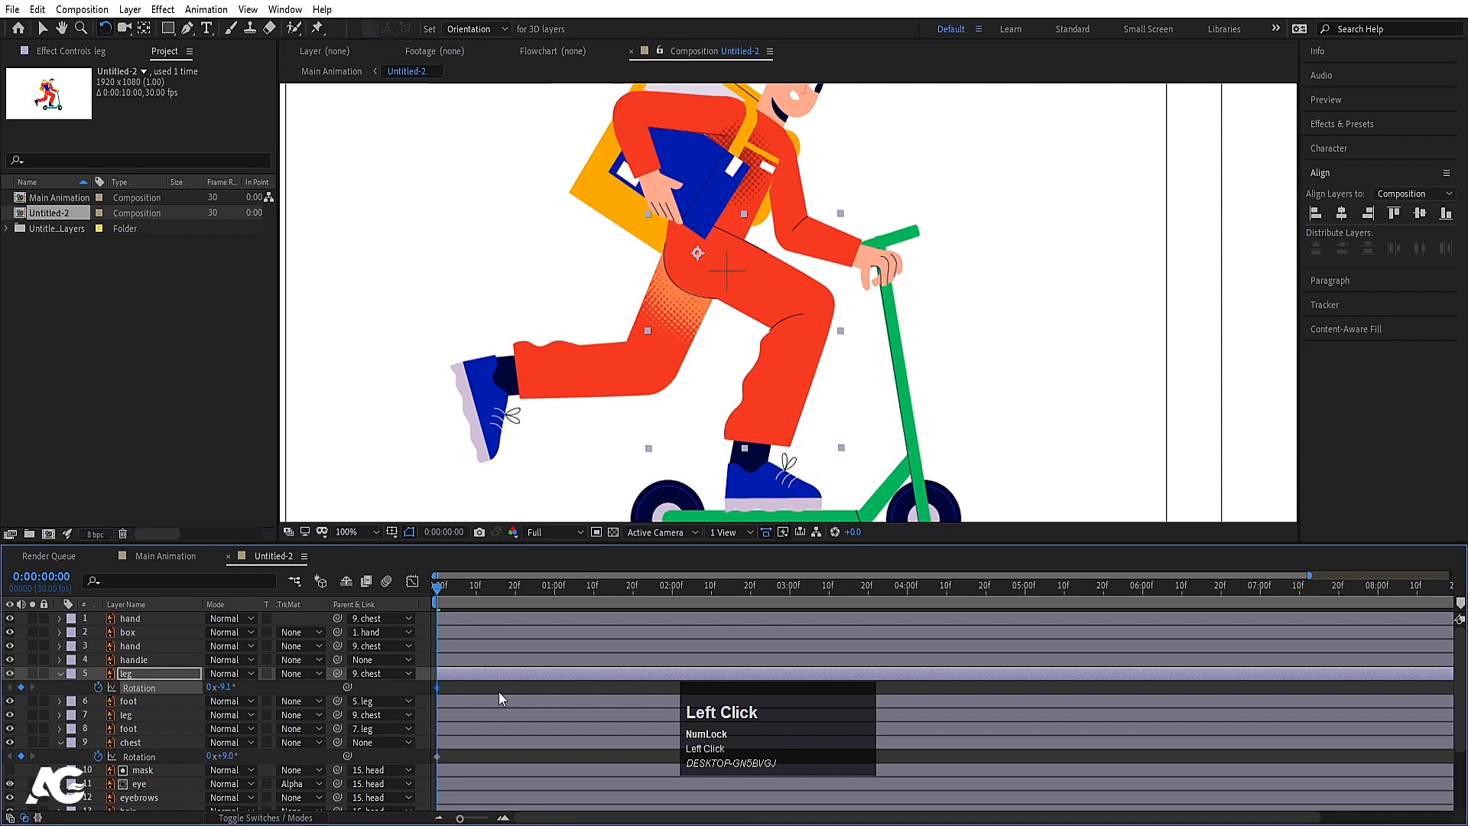
# - Set the chest layer's rotation to -4° at 0:00:00:20
pyautogui.press('space')
pyautogui.moveTo(439, 586); pyautogui.dragTo(515, 587)
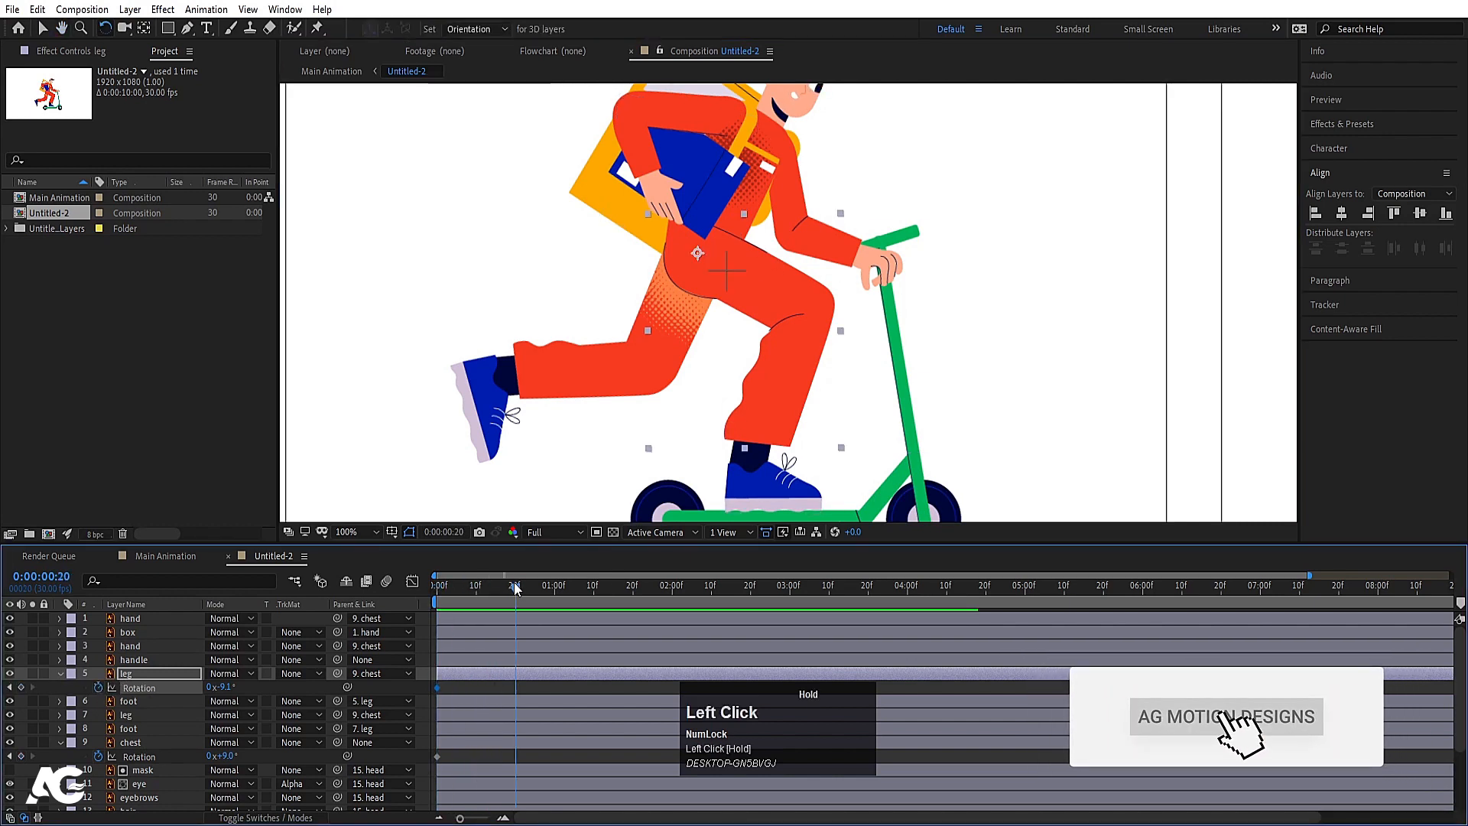
pyautogui.click(131, 744)
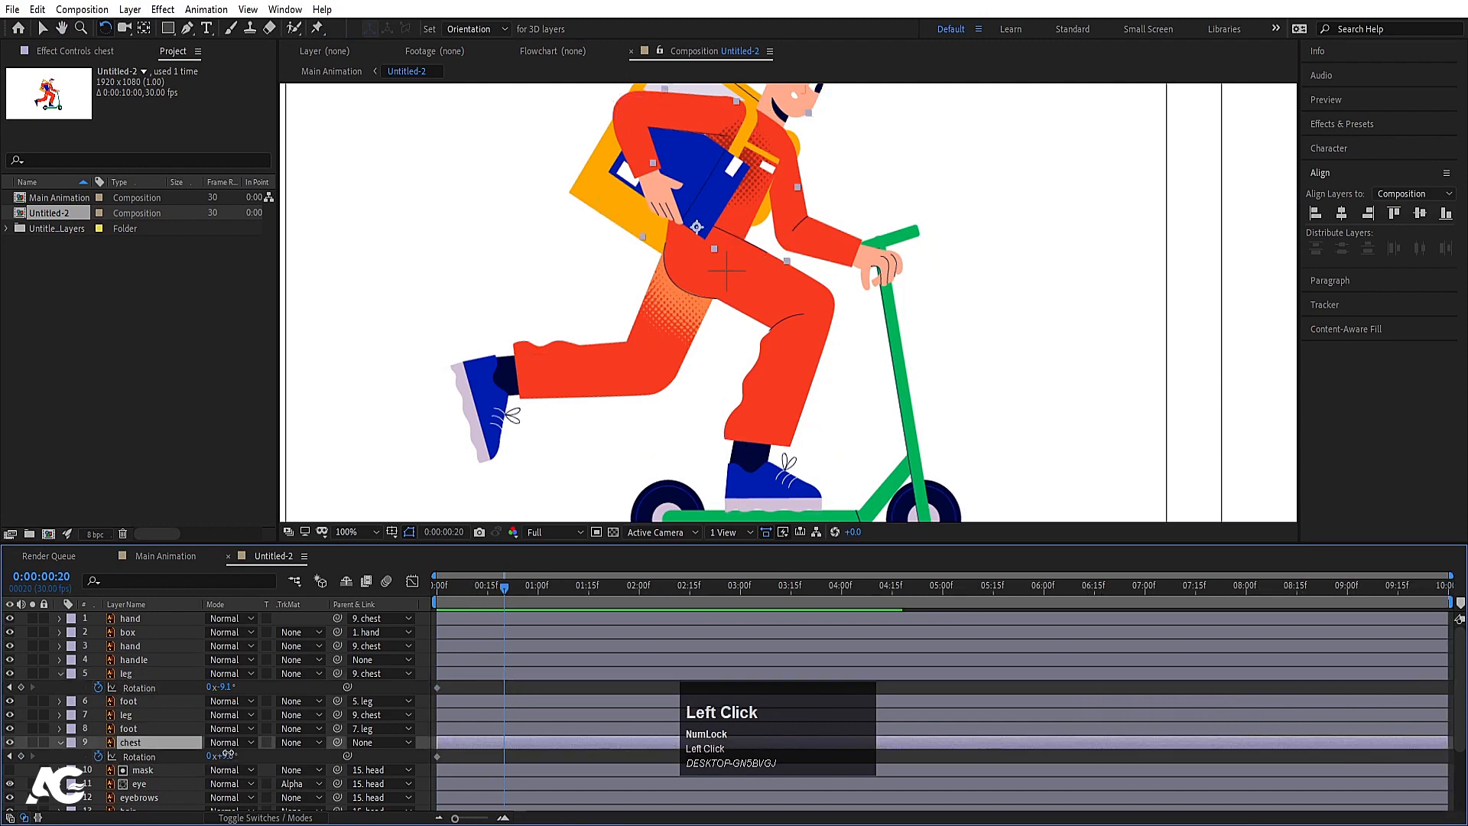
pyautogui.click(228, 753)
pyautogui.write('-4')
pyautogui.press('Return')
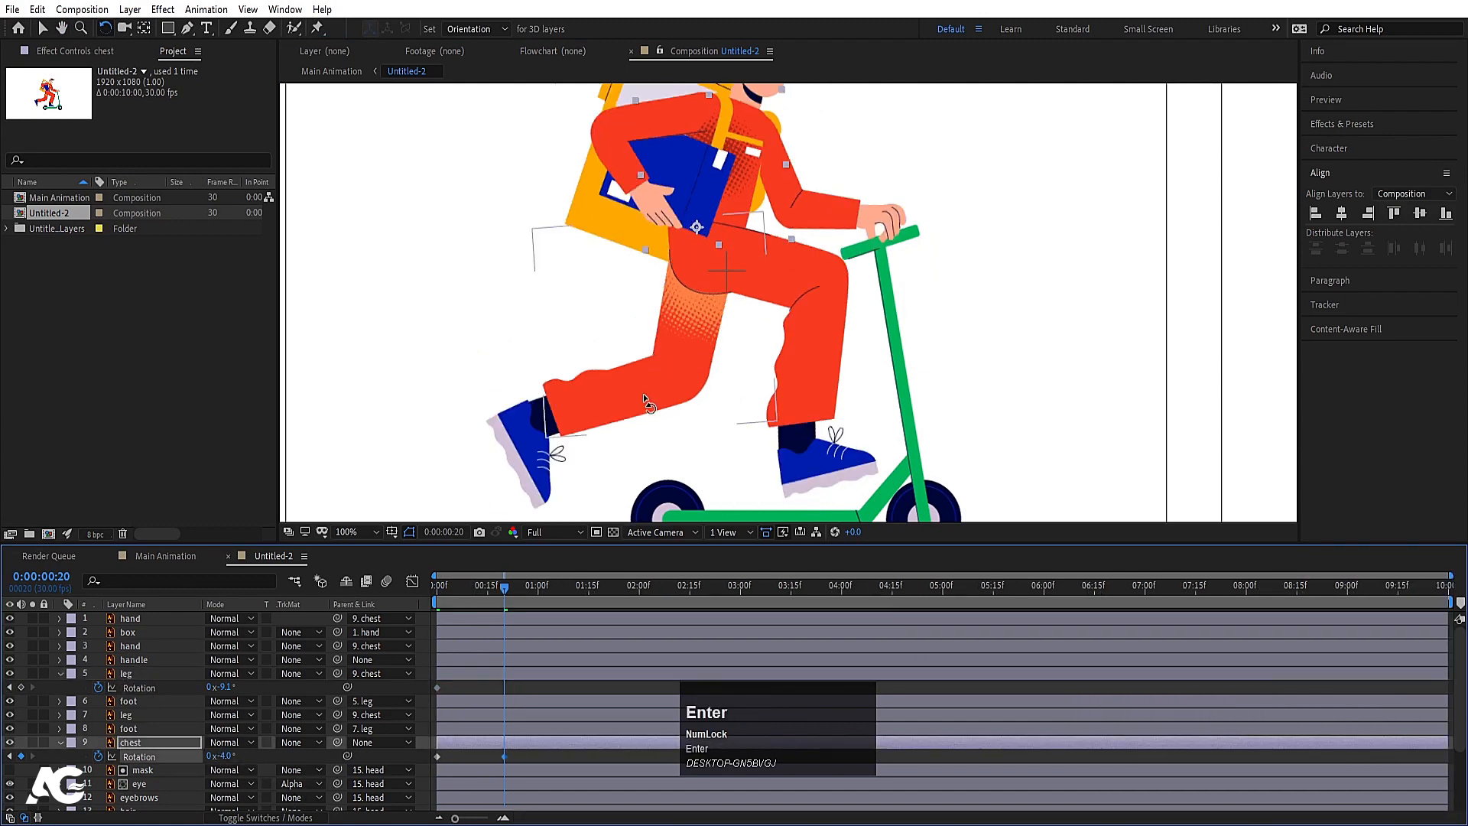
# - Rotate the front leg clockwise at 0:00:00:20 to keyframe its second pose, and preview the motion from the start
pyautogui.click(807, 342)
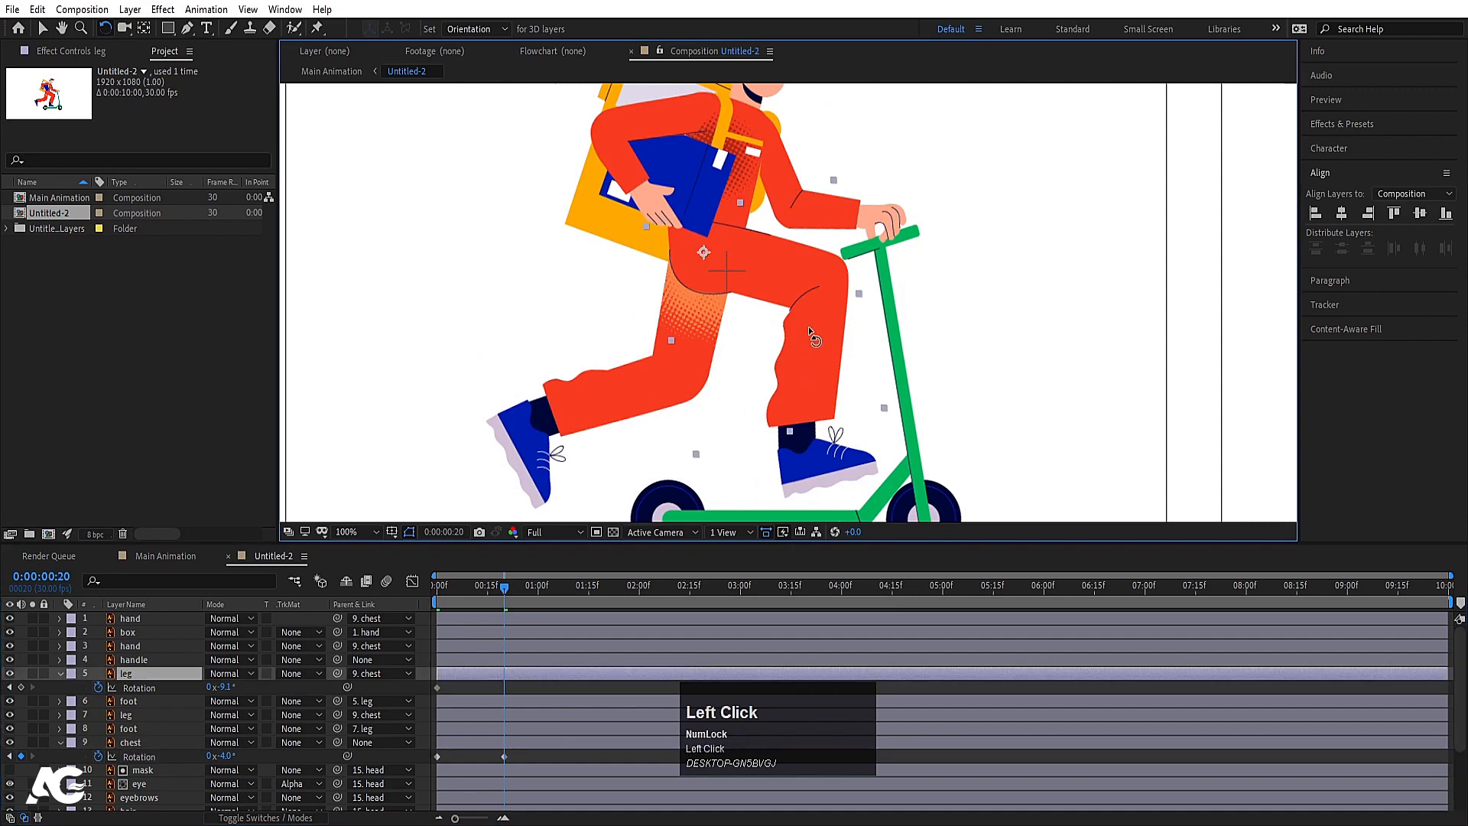
pyautogui.moveTo(817, 315); pyautogui.dragTo(800, 337)
pyautogui.press('space')
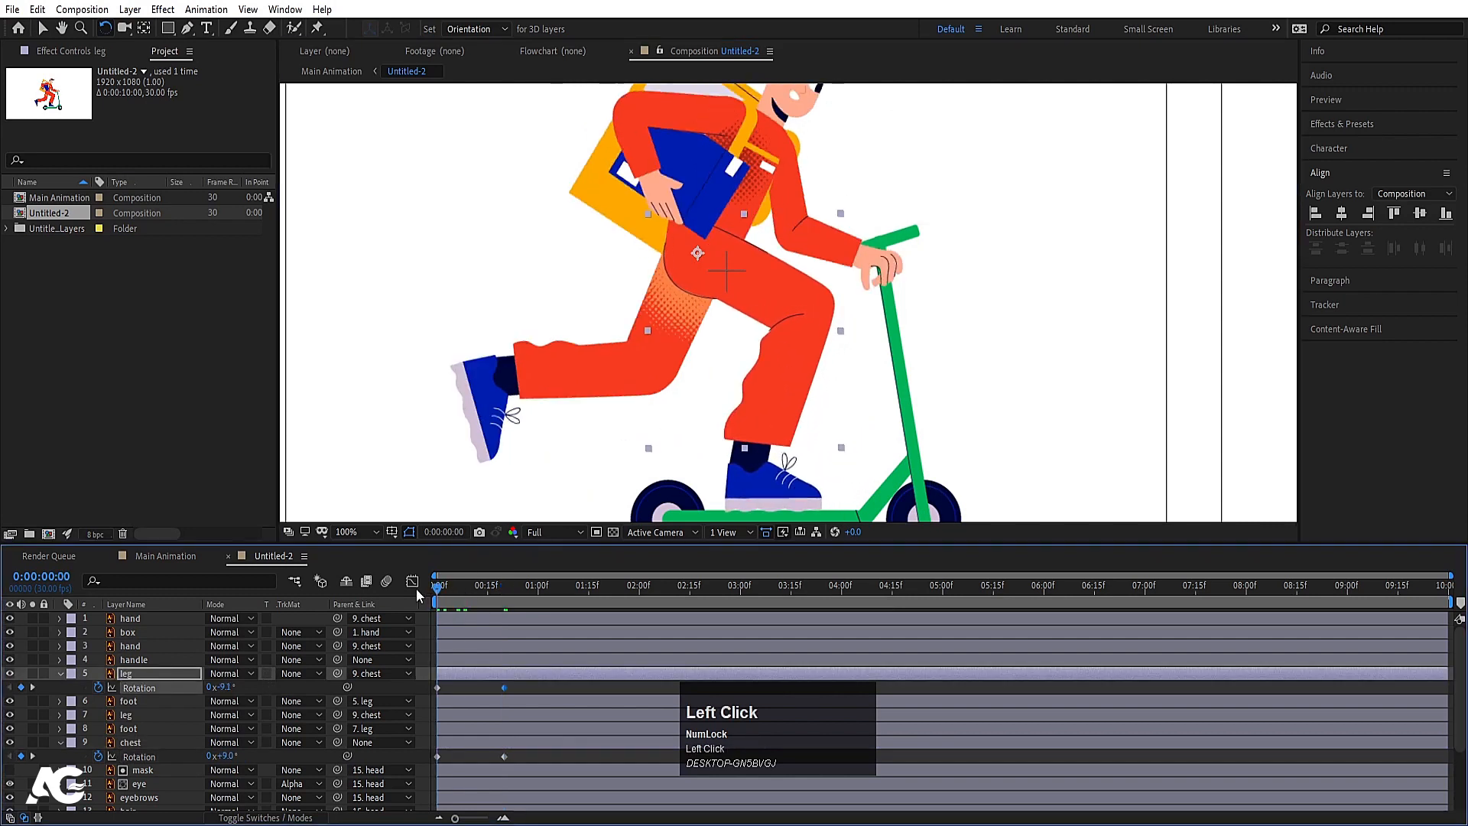
pyautogui.press('space')
pyautogui.press('space')
pyautogui.press('space')
pyautogui.moveTo(445, 590); pyautogui.dragTo(434, 589)
# - Create a rotation keyframe at 0:00:00:00 for the hand layer that reaches the scooter handle
pyautogui.click(788, 188)
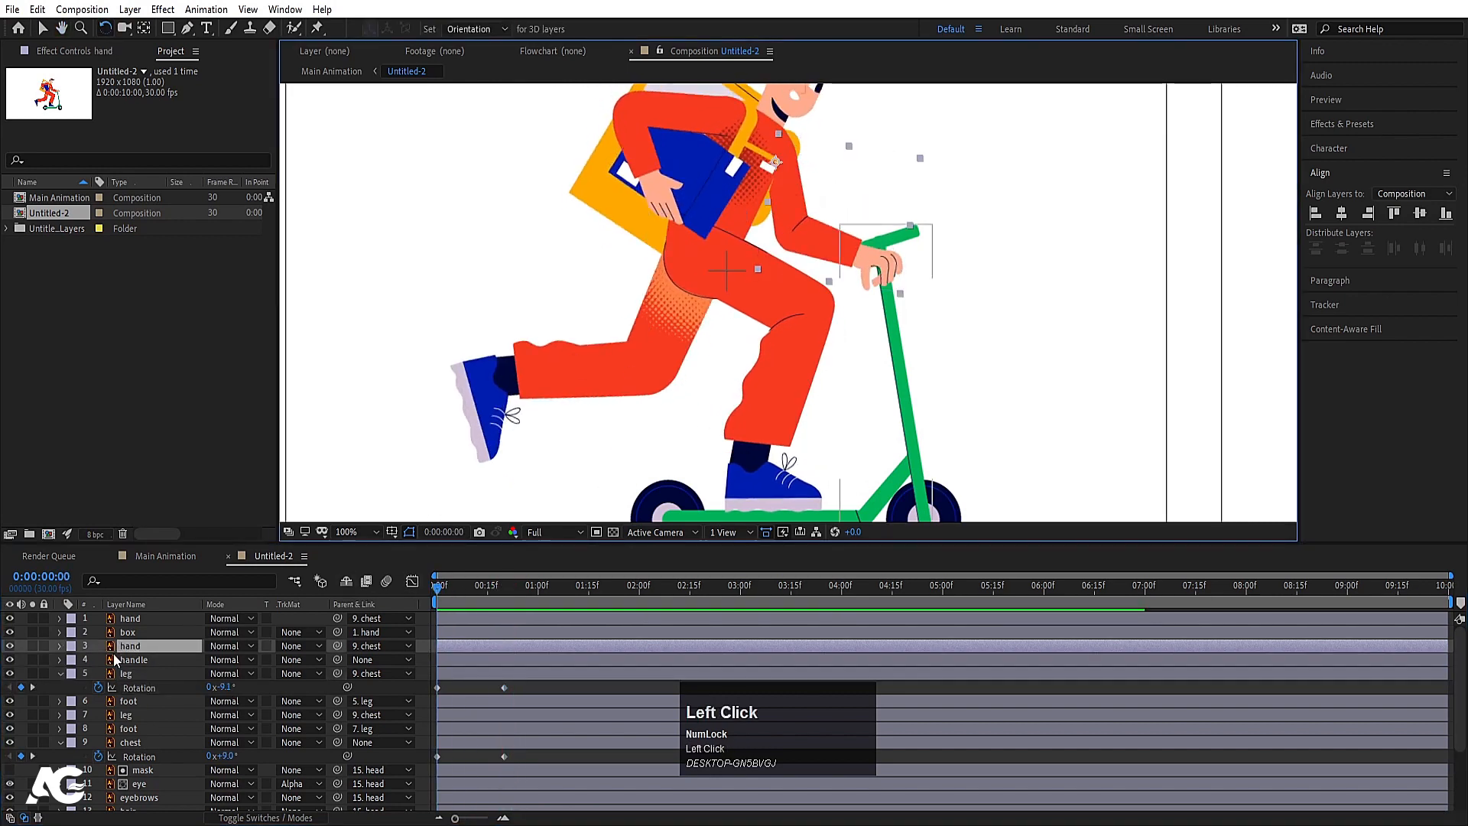
pyautogui.press('r')
pyautogui.click(98, 660)
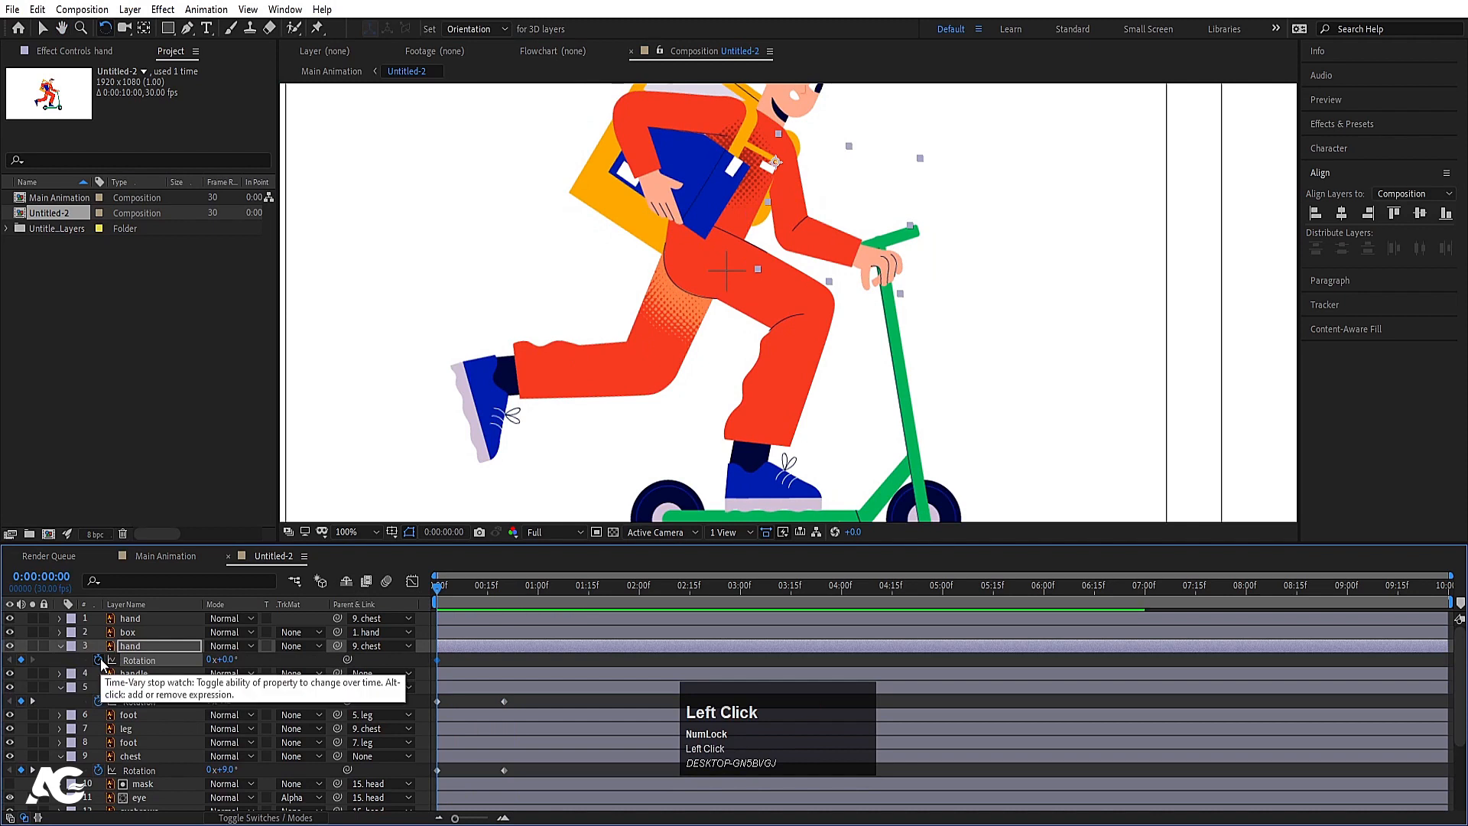
# - Rotate the handle-reaching hand to about 10.7° at 0:00:00:20 and check the motion back to the start
pyautogui.press('k')
pyautogui.moveTo(820, 229); pyautogui.dragTo(816, 230)
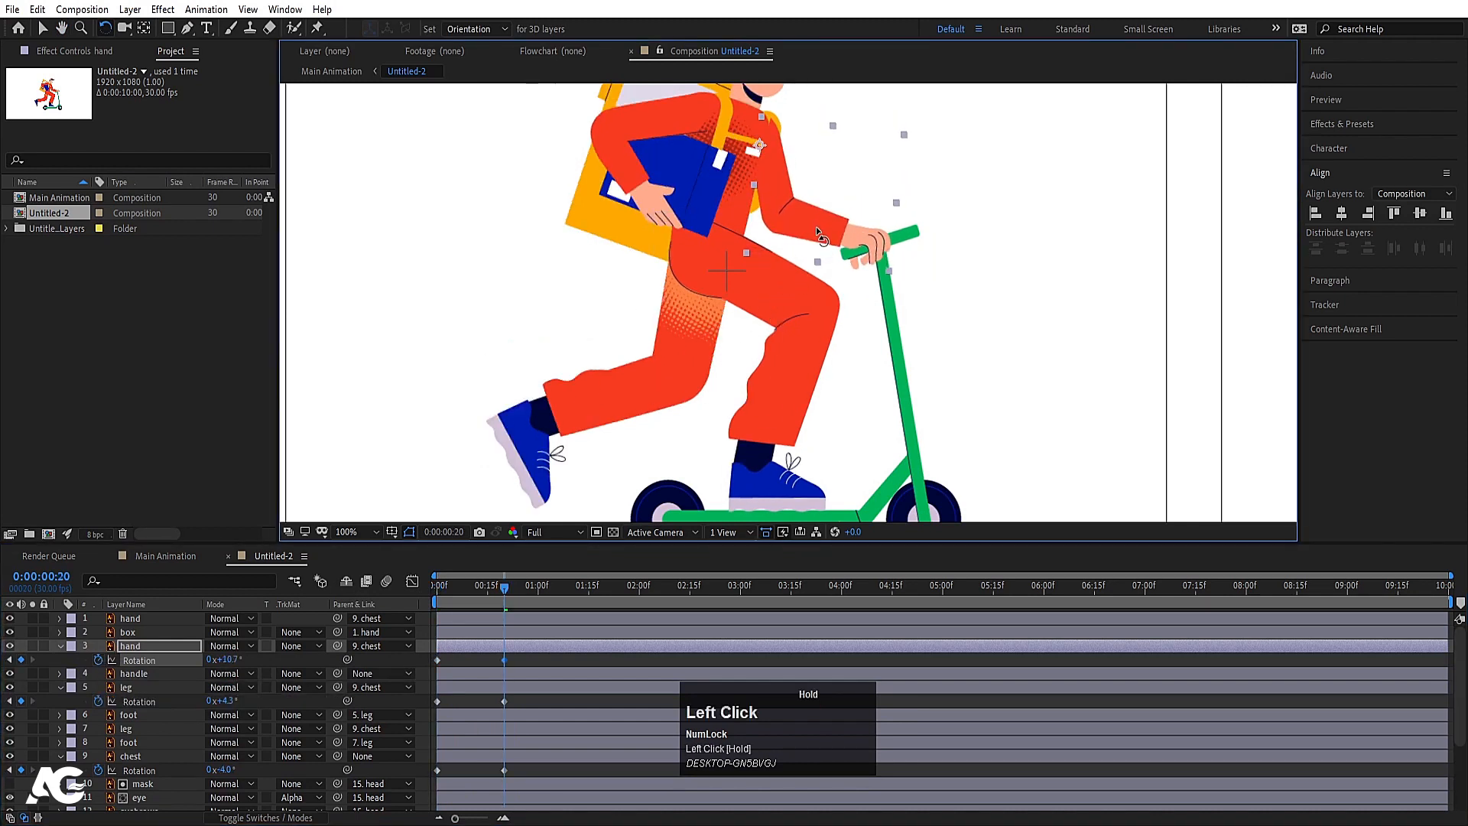
pyautogui.moveTo(470, 589); pyautogui.dragTo(402, 592)
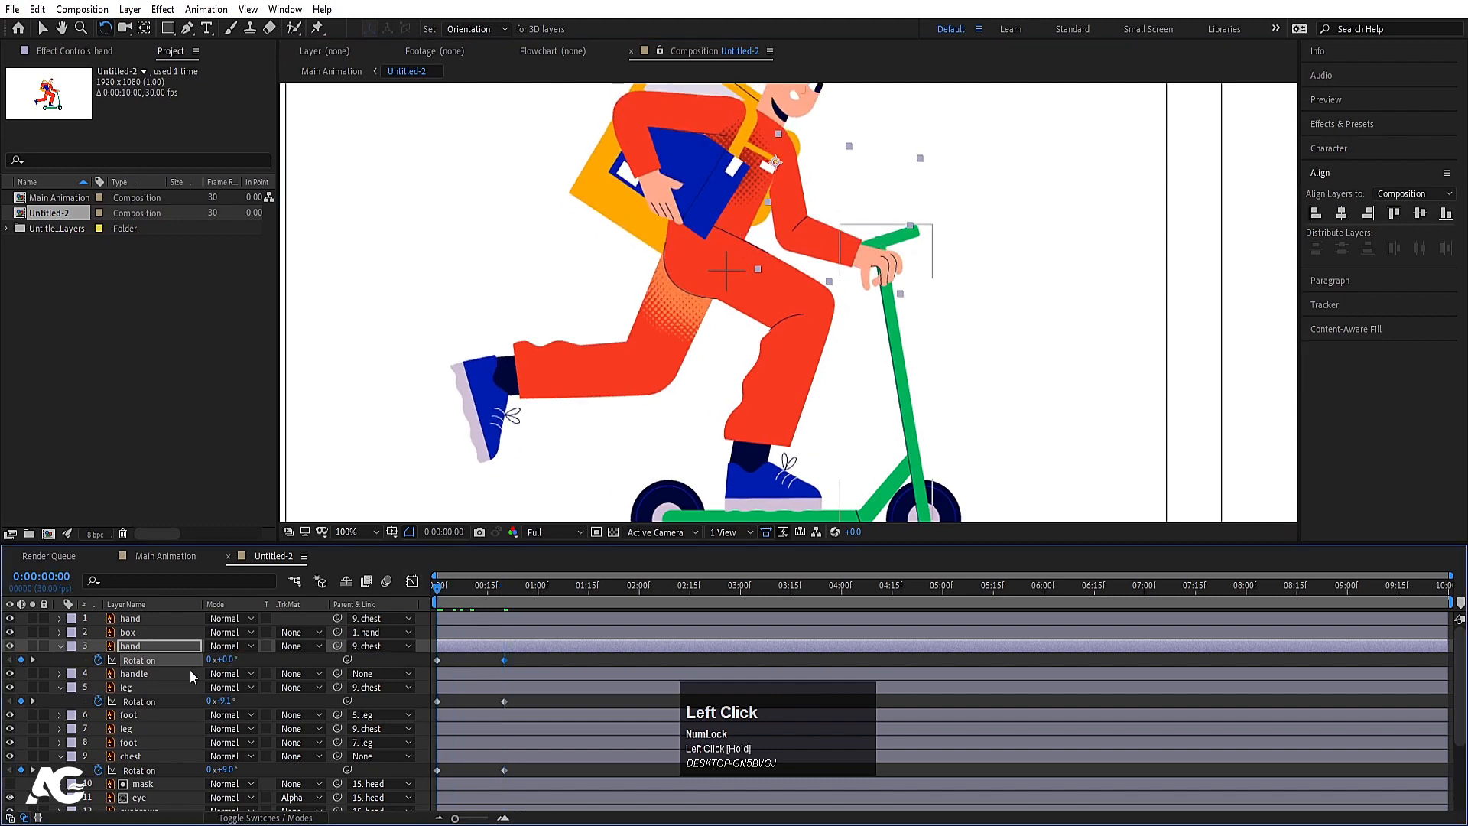
# - Create a position keyframe at 0:00:00:00 for the handle-reaching hand and show all its keyframed properties
pyautogui.press('p')
pyautogui.click(98, 659)
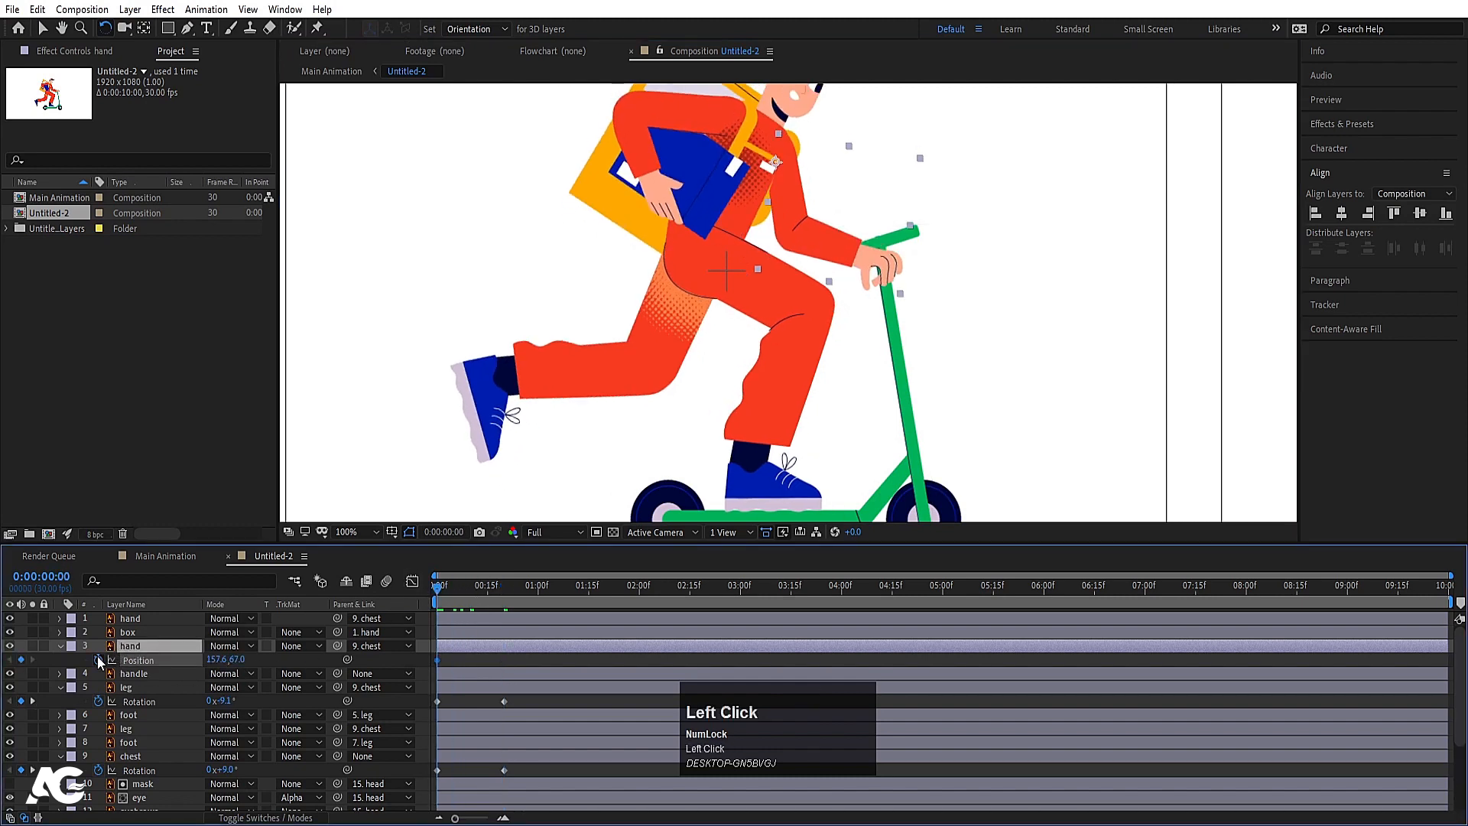
pyautogui.press('u')
pyautogui.press('u')
# - Nudge the handle-reaching hand left to about 152.7, 66.7 at 0:00:00:20 so it meets the handle, and preview the motion
pyautogui.press('k')
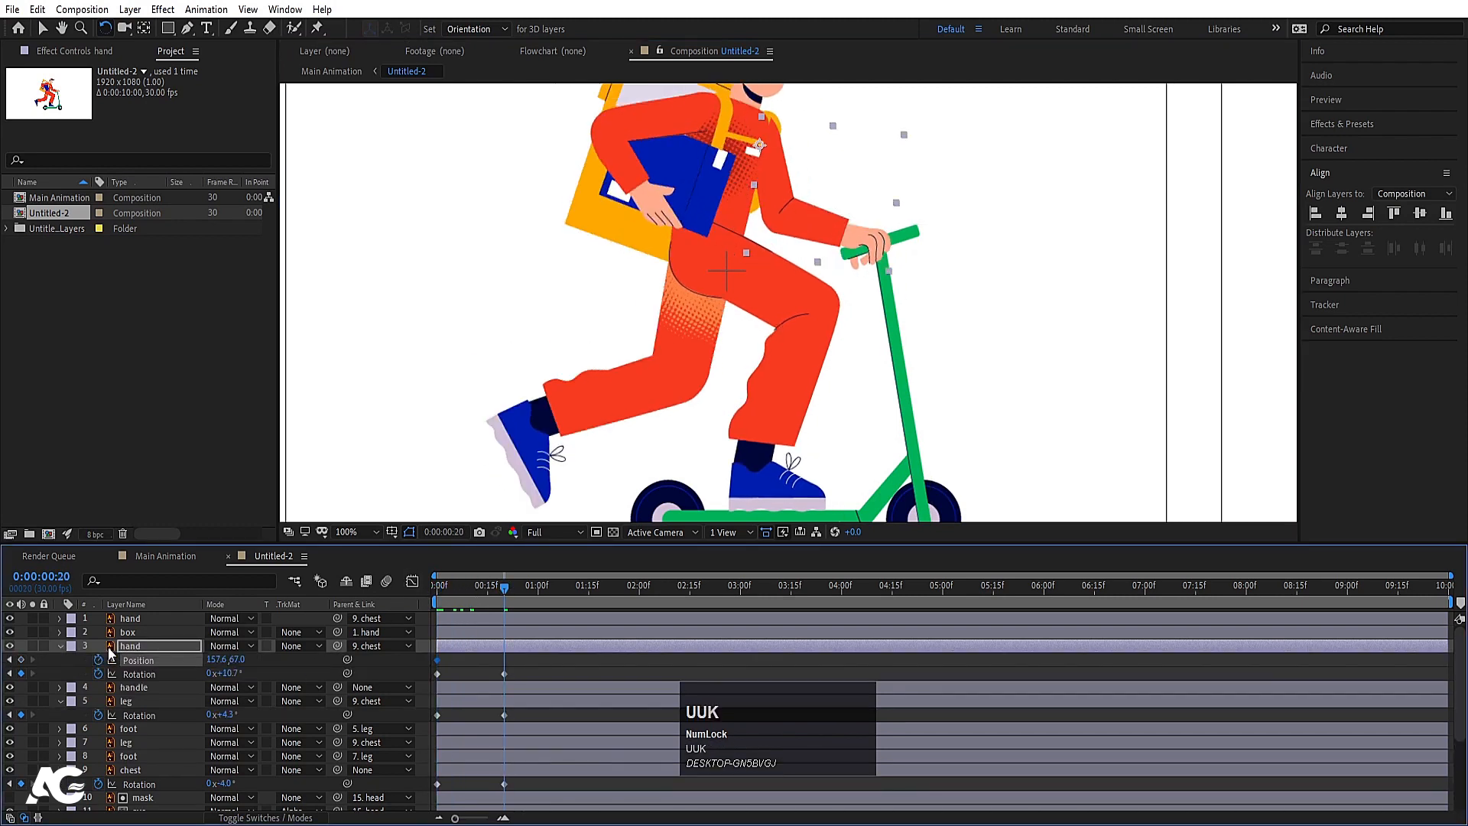
pyautogui.press('Left')
pyautogui.press('Left')
pyautogui.press('Left')
pyautogui.press('Left')
pyautogui.press('Left')
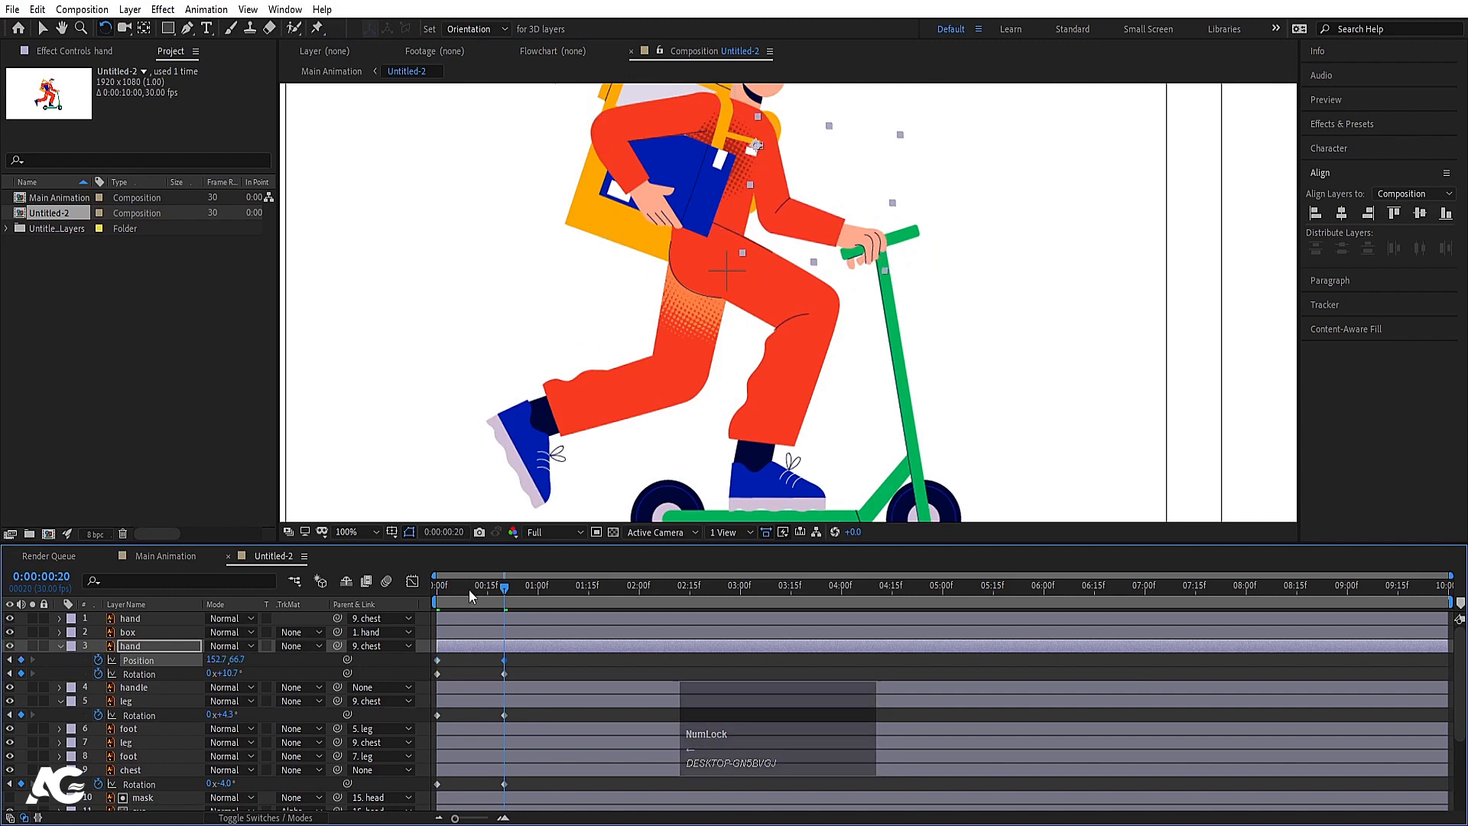
pyautogui.press('space')
pyautogui.click(437, 587)
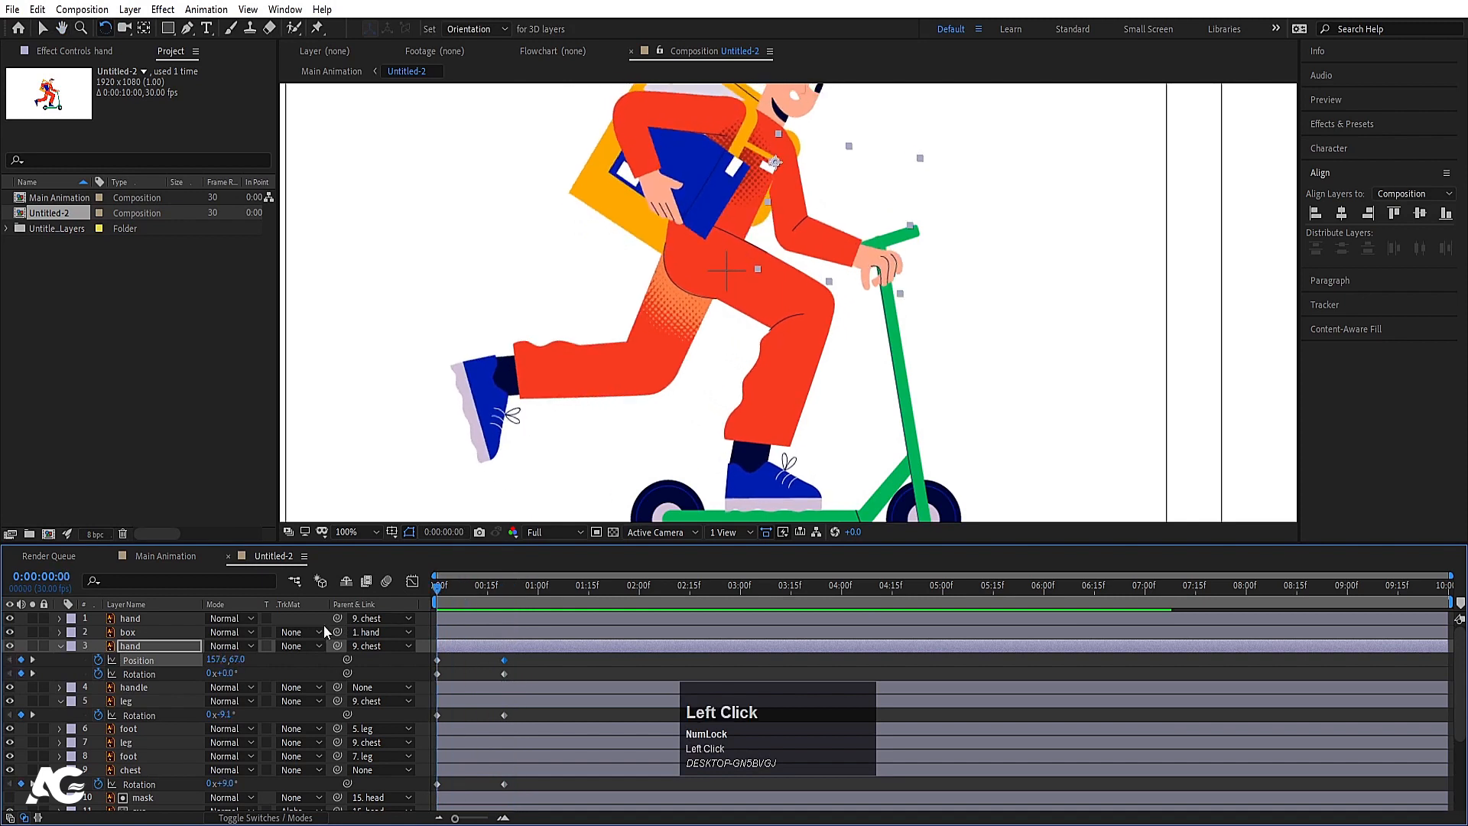
# - Keyframe the back leg's rotation at 0:00:00:00 and swing it forward to about -118.8° at 0:00:00:20
pyautogui.click(126, 742)
pyautogui.press('r')
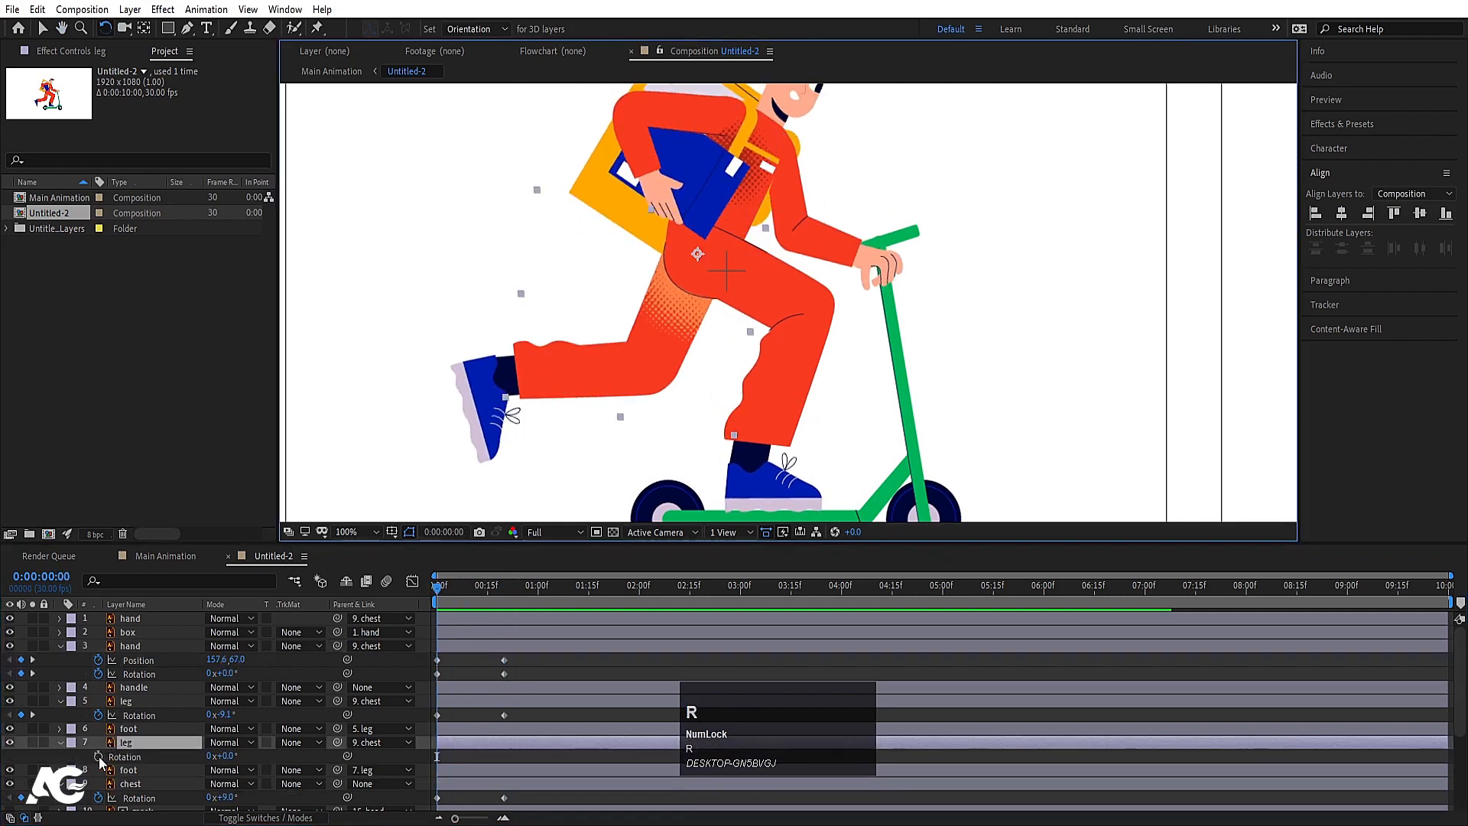
pyautogui.click(98, 757)
pyautogui.press('k')
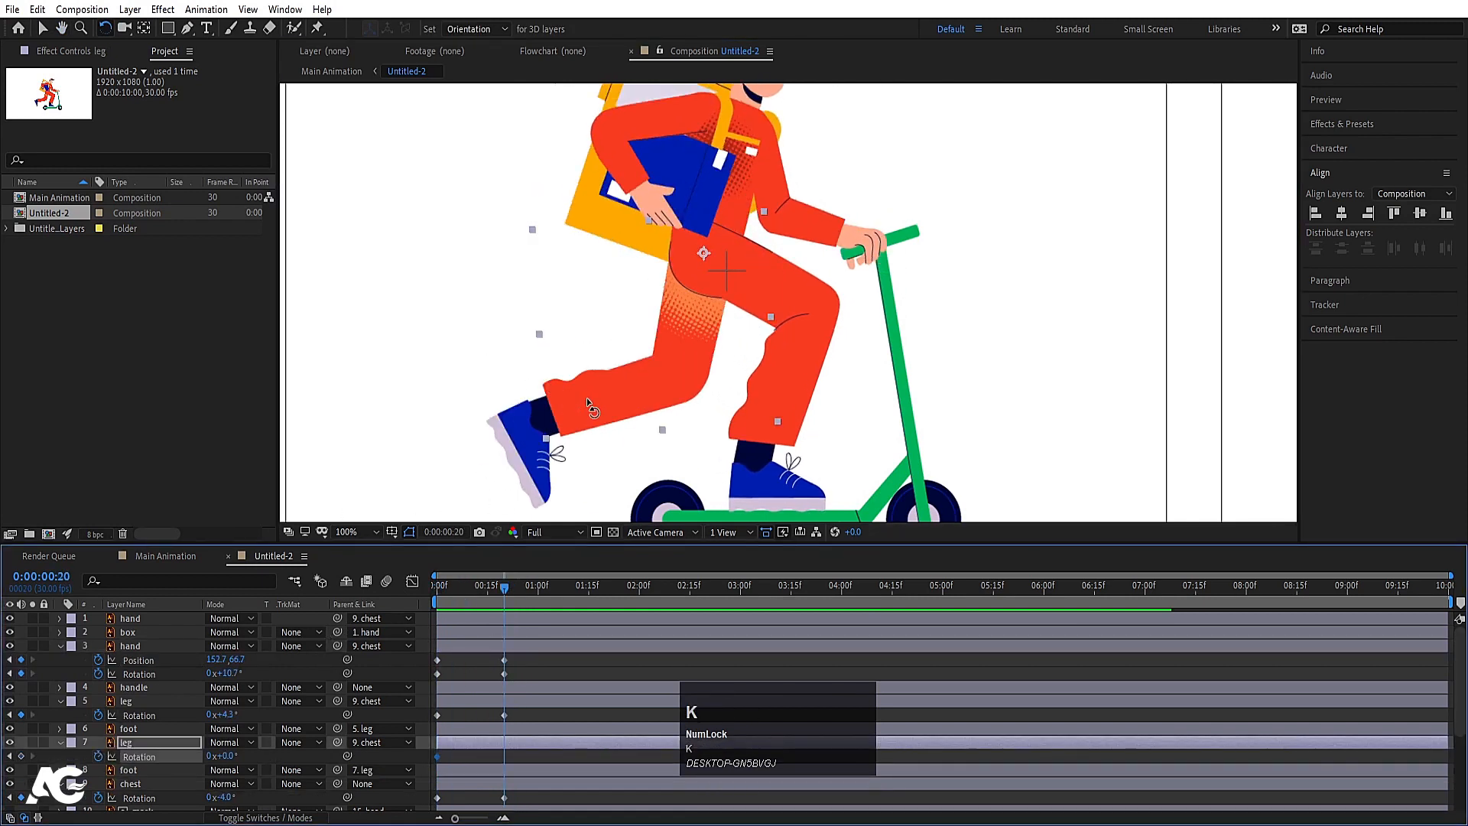
pyautogui.moveTo(587, 400); pyautogui.dragTo(878, 293)
pyautogui.moveTo(460, 595); pyautogui.dragTo(438, 595)
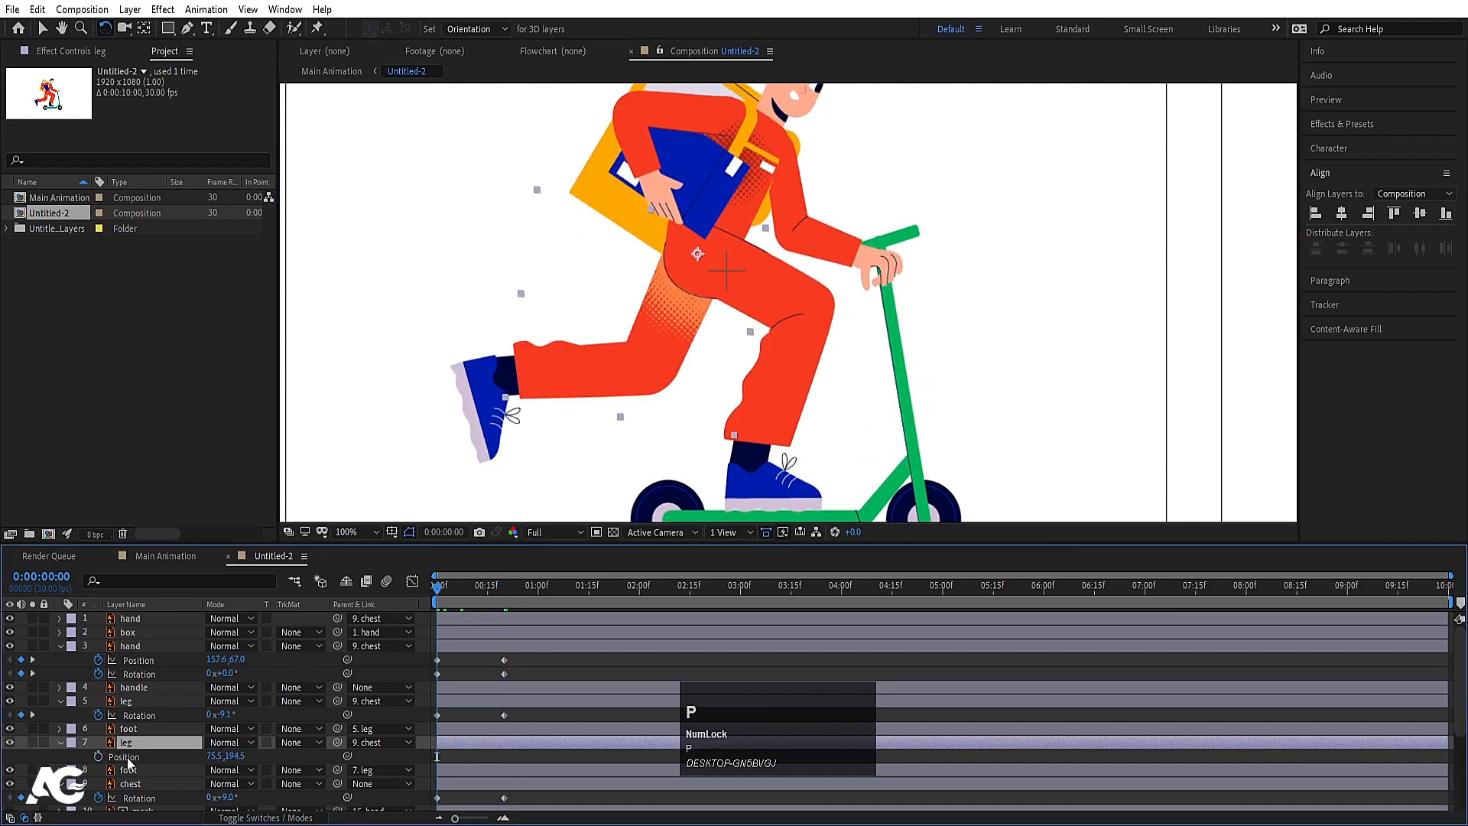
# - Keyframe the back leg's position at 0:00:00:00, move it to about 95.0, 187.8 at 0:00:00:20, and preview the swing
pyautogui.click(100, 755)
pyautogui.press('u')
pyautogui.press('u')
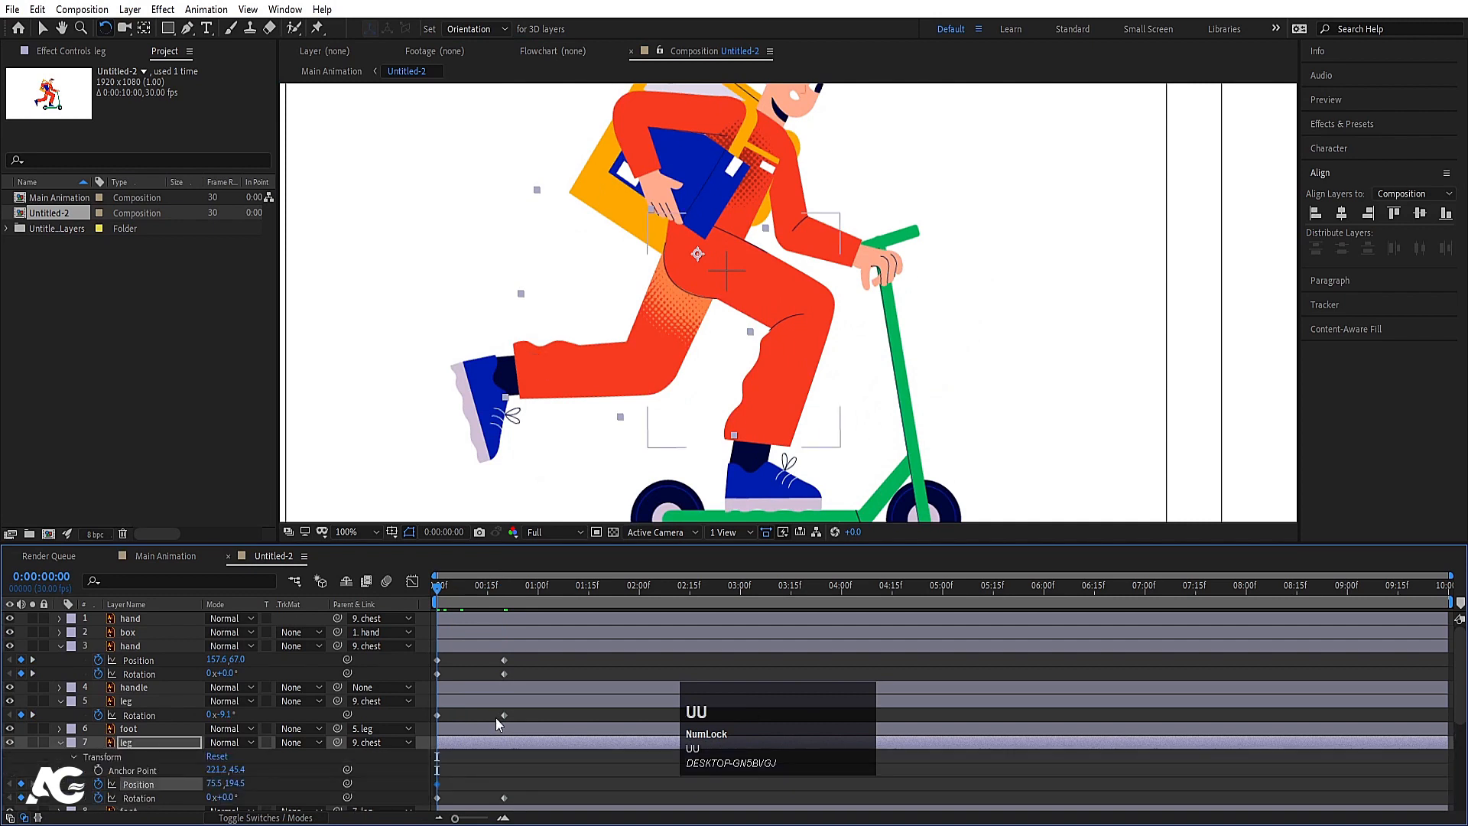
pyautogui.press('k')
pyautogui.press('v')
pyautogui.moveTo(794, 242); pyautogui.dragTo(809, 236)
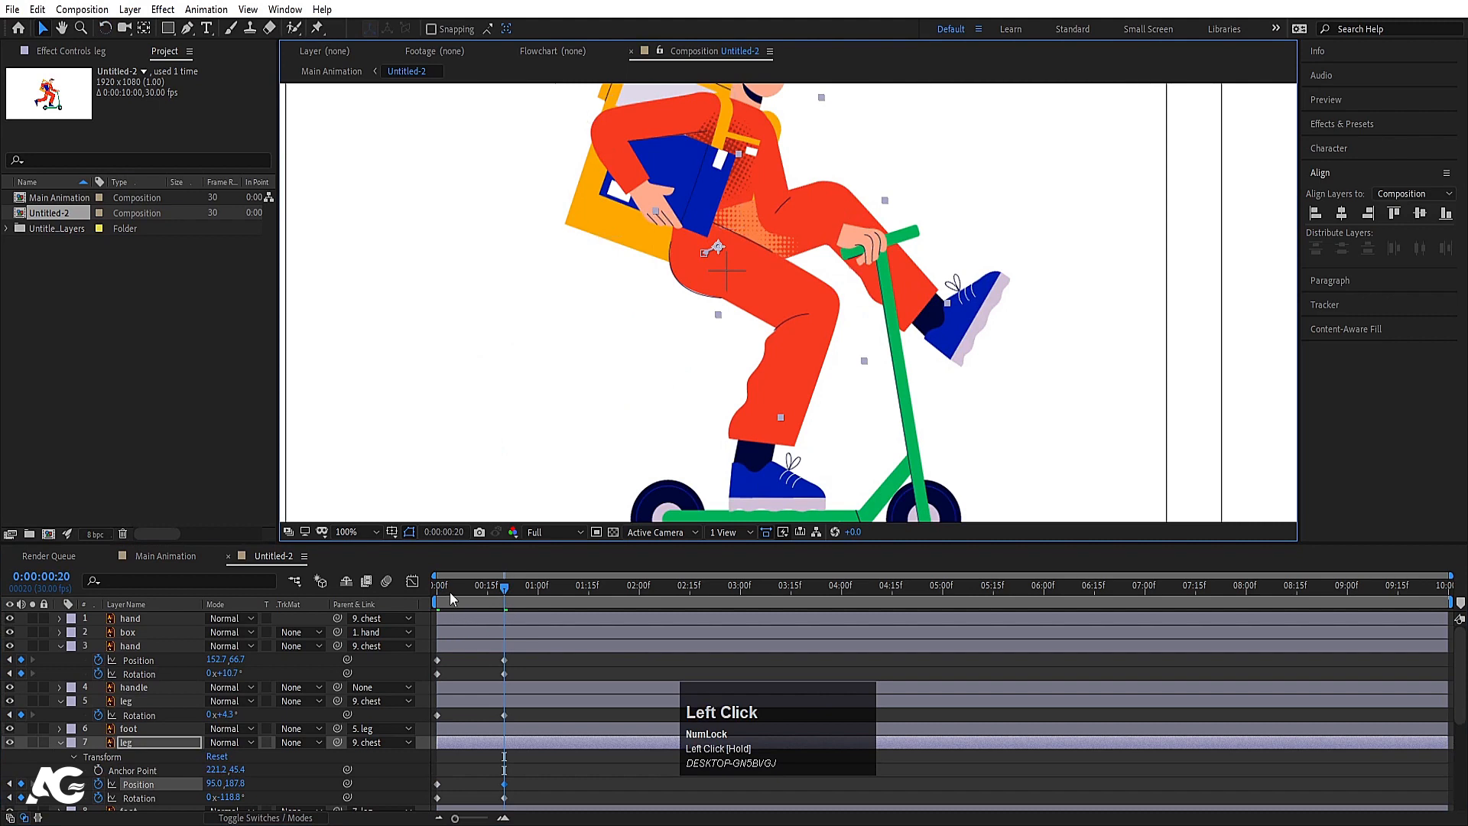
pyautogui.moveTo(452, 599); pyautogui.dragTo(406, 595)
pyautogui.press('space')
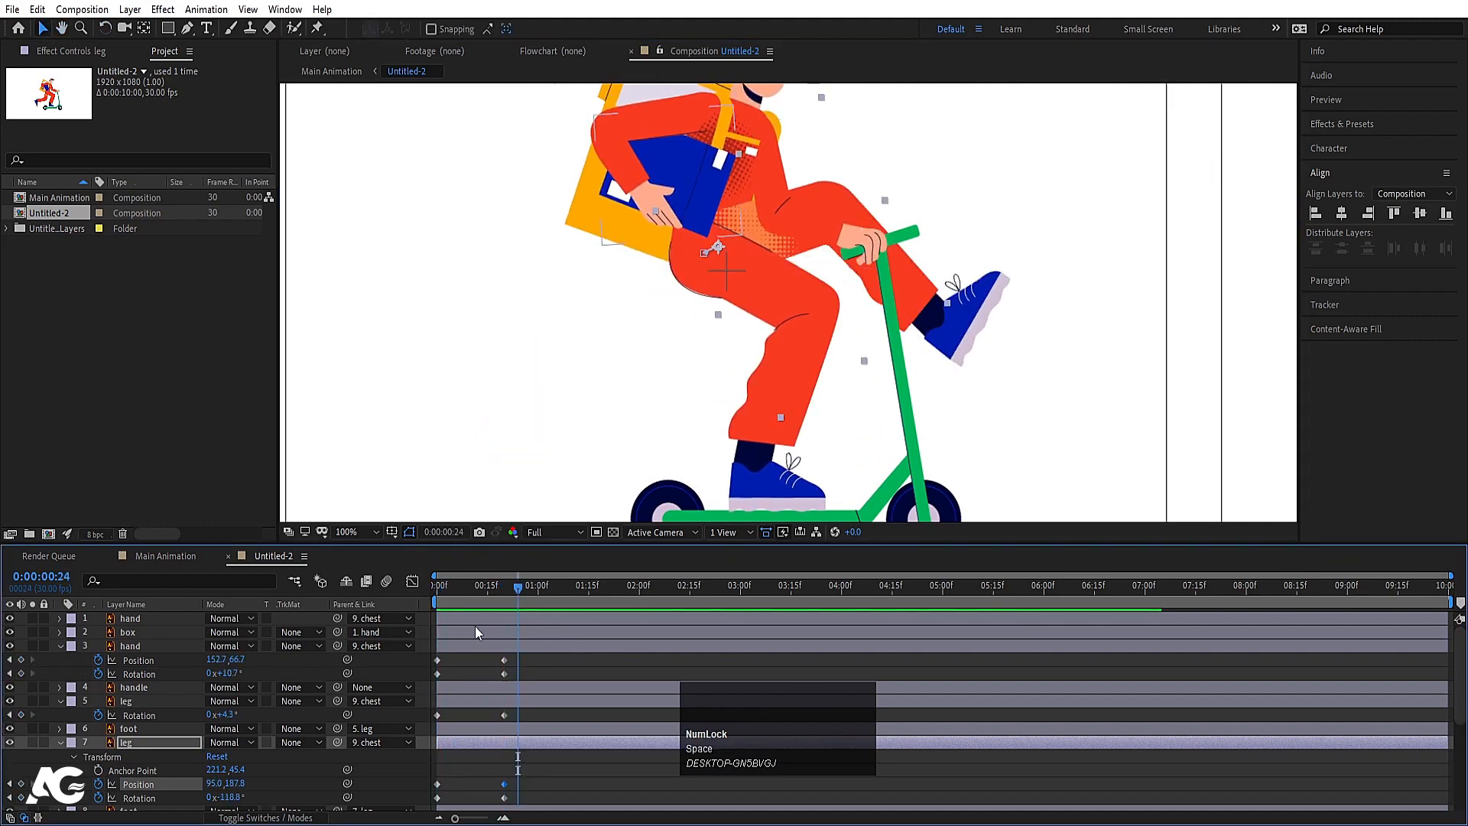
pyautogui.moveTo(442, 589); pyautogui.dragTo(390, 625)
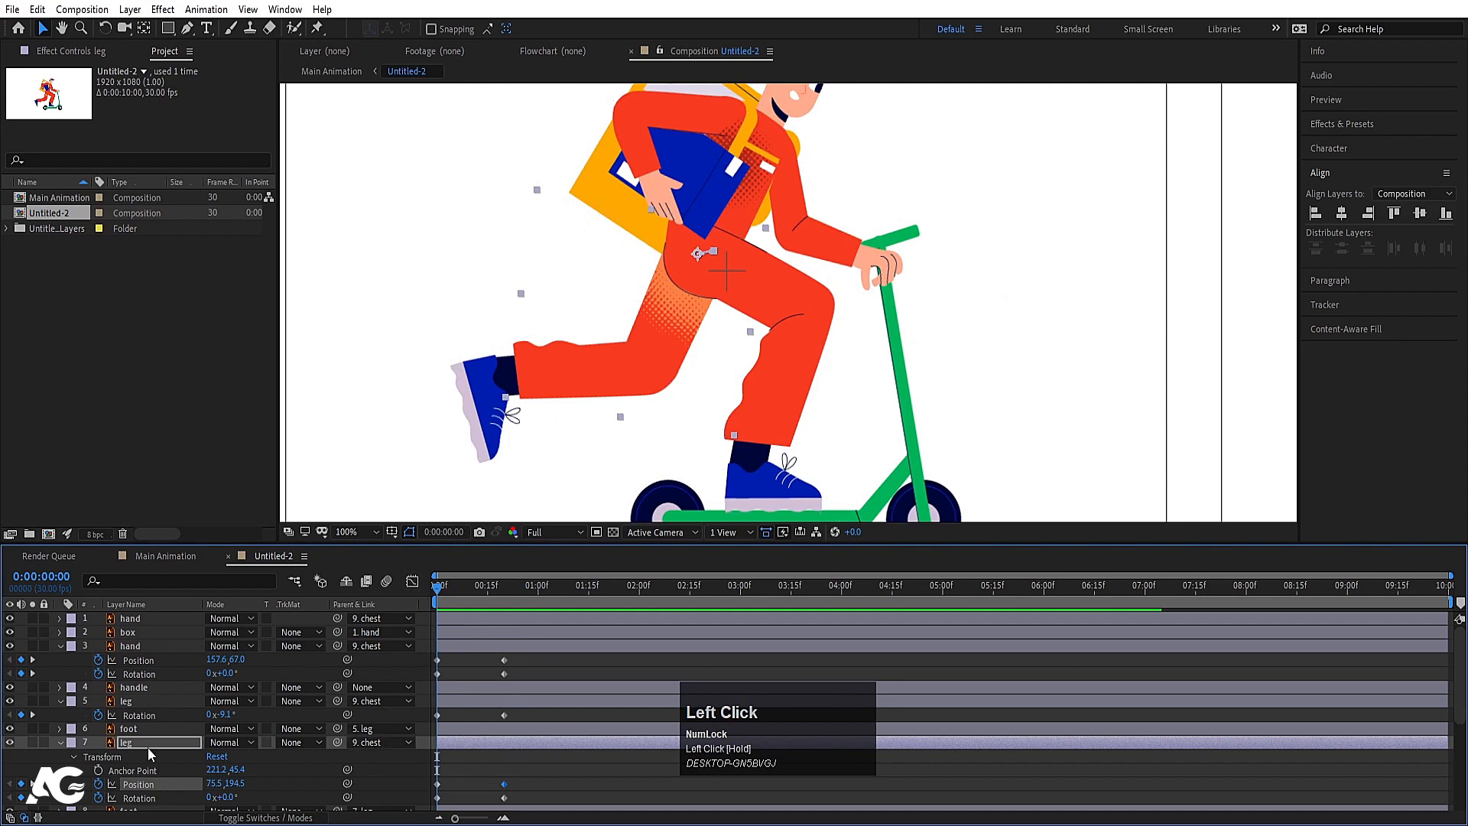
# - Move the back leg layer and its foot layer below the bag layer, just above bg, and preview the stacking
pyautogui.keyDown('shift'); pyautogui.click(128, 732); pyautogui.keyUp('shift')
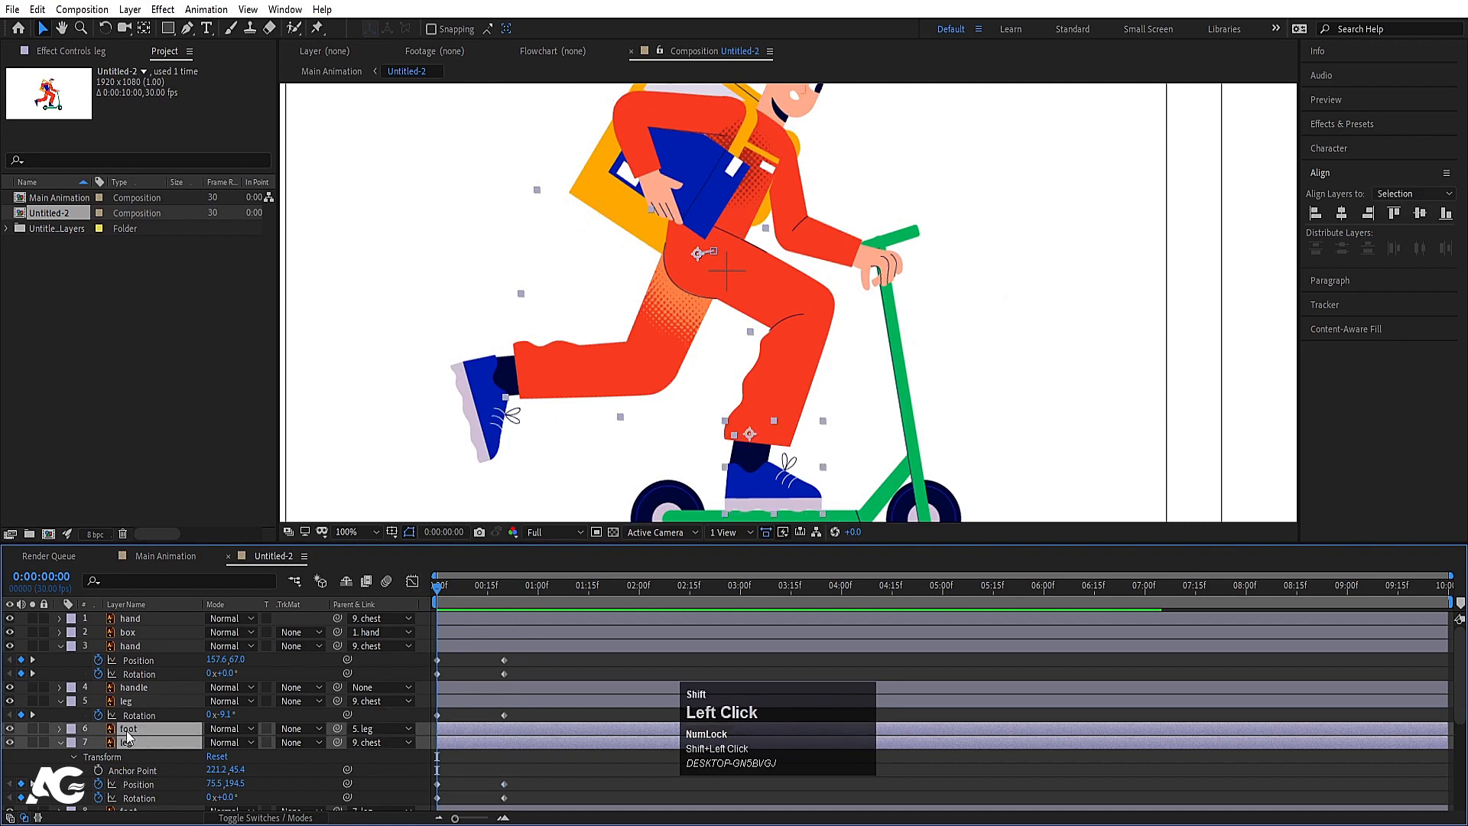
pyautogui.click(525, 360)
pyautogui.scroll(-3, 130, 692)
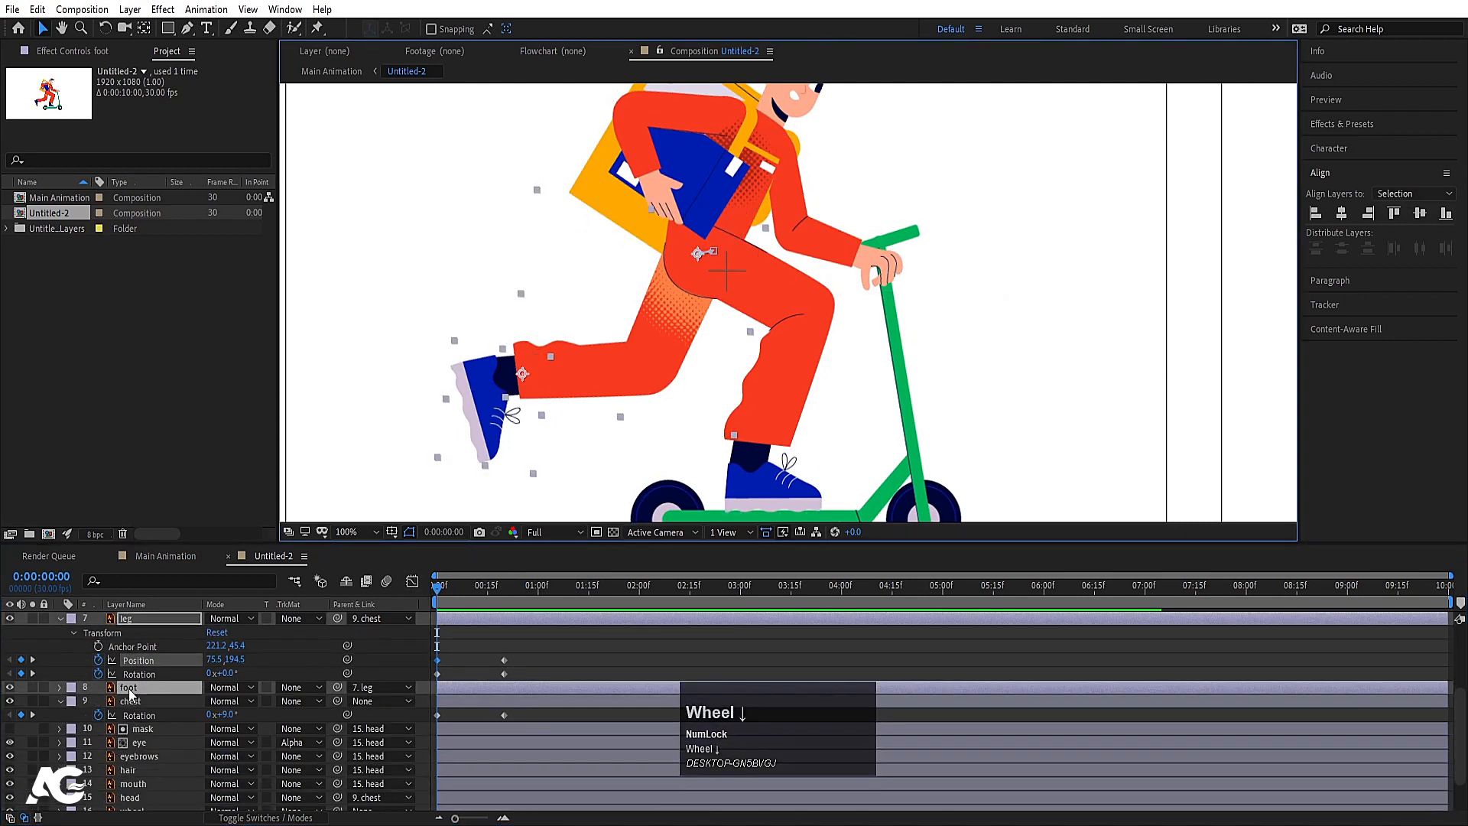
pyautogui.moveTo(132, 693); pyautogui.dragTo(184, 804)
pyautogui.click(594, 419)
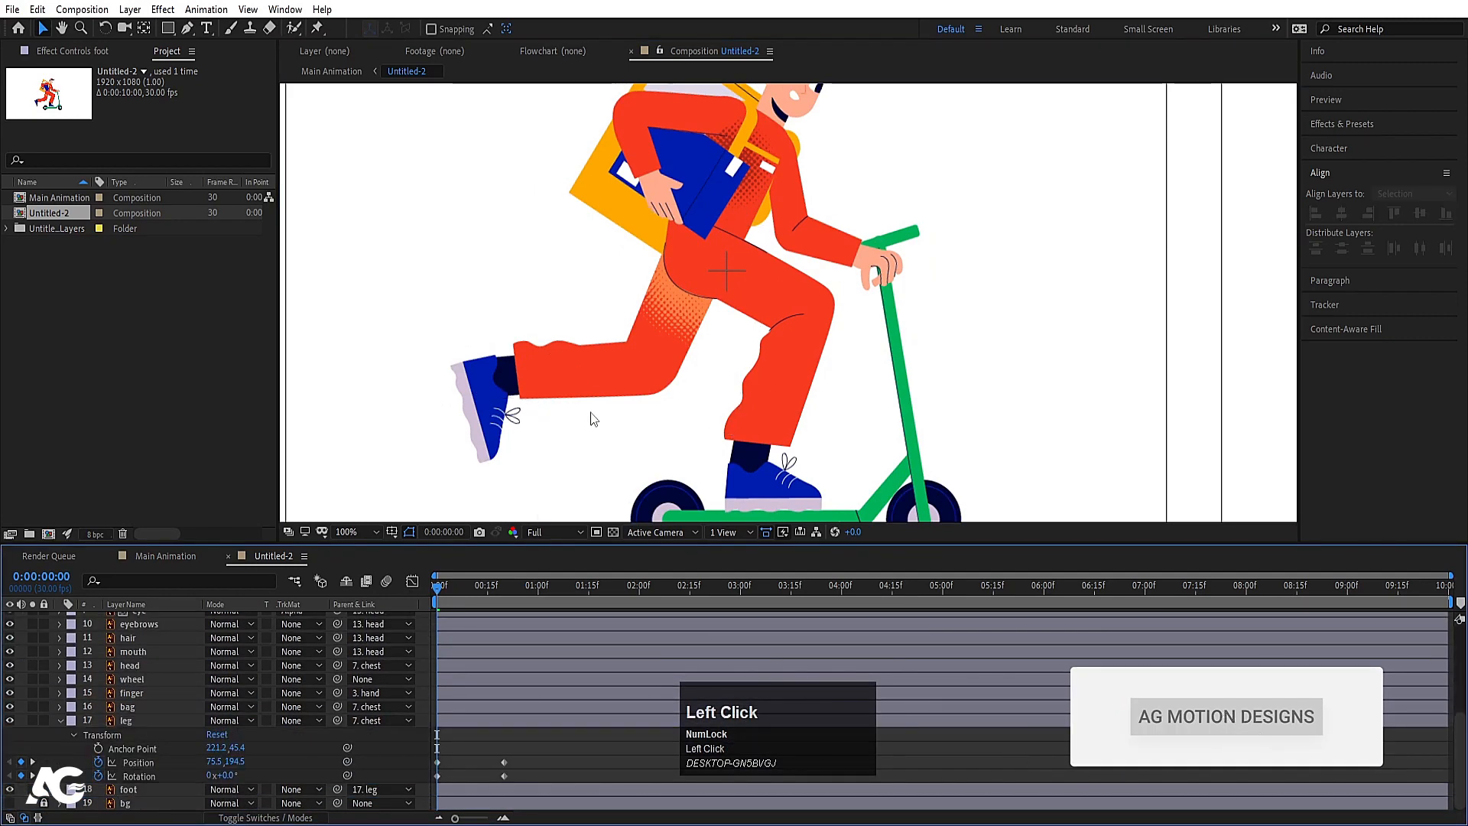
pyautogui.click(126, 720)
pyautogui.click(138, 762)
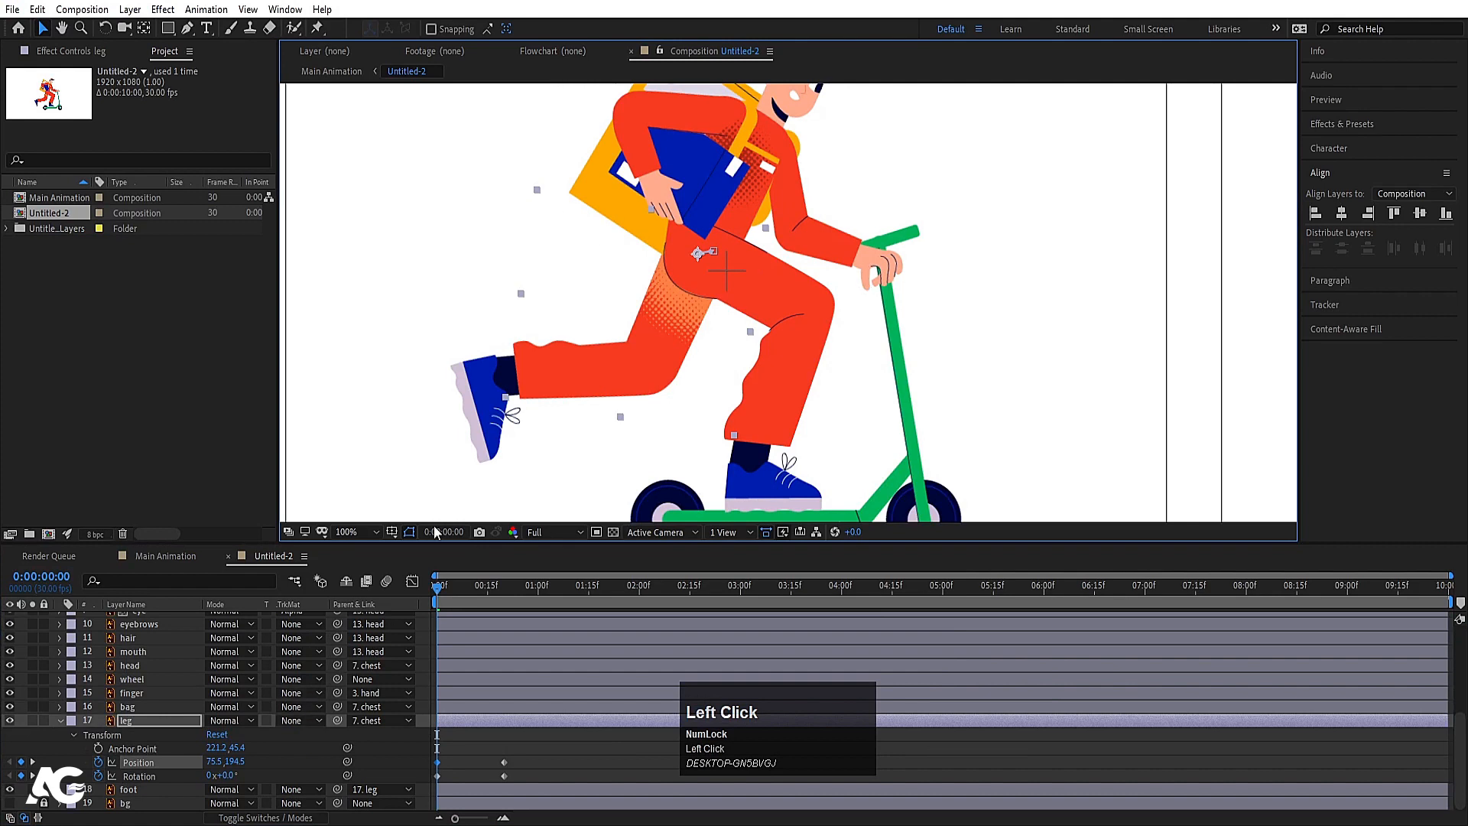
pyautogui.press('space')
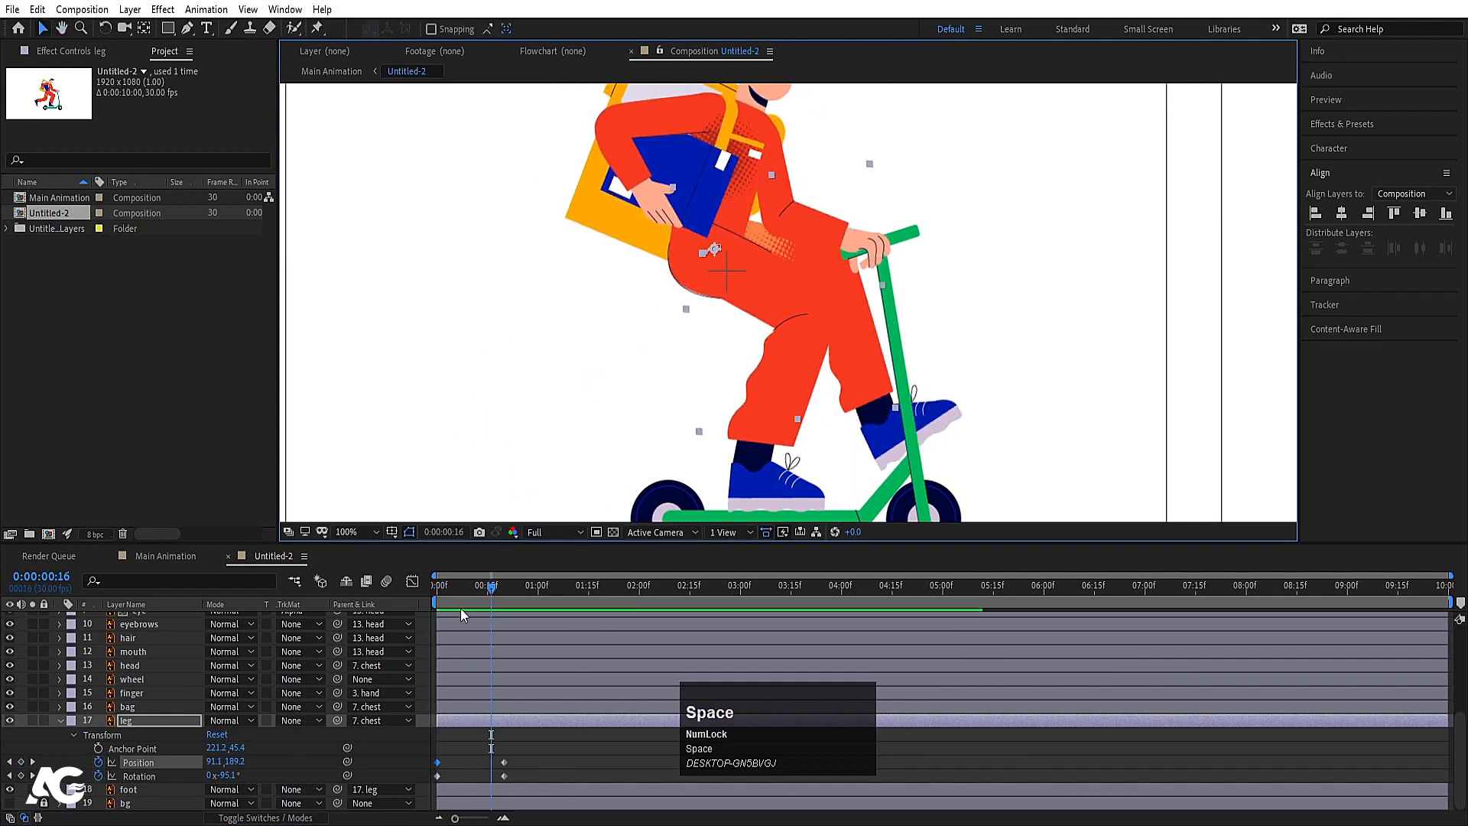
pyautogui.moveTo(453, 587); pyautogui.dragTo(365, 585)
# - Rotate the back foot to about 15.8° and create a rotation keyframe for it at 0:00:00:00
pyautogui.click(471, 380)
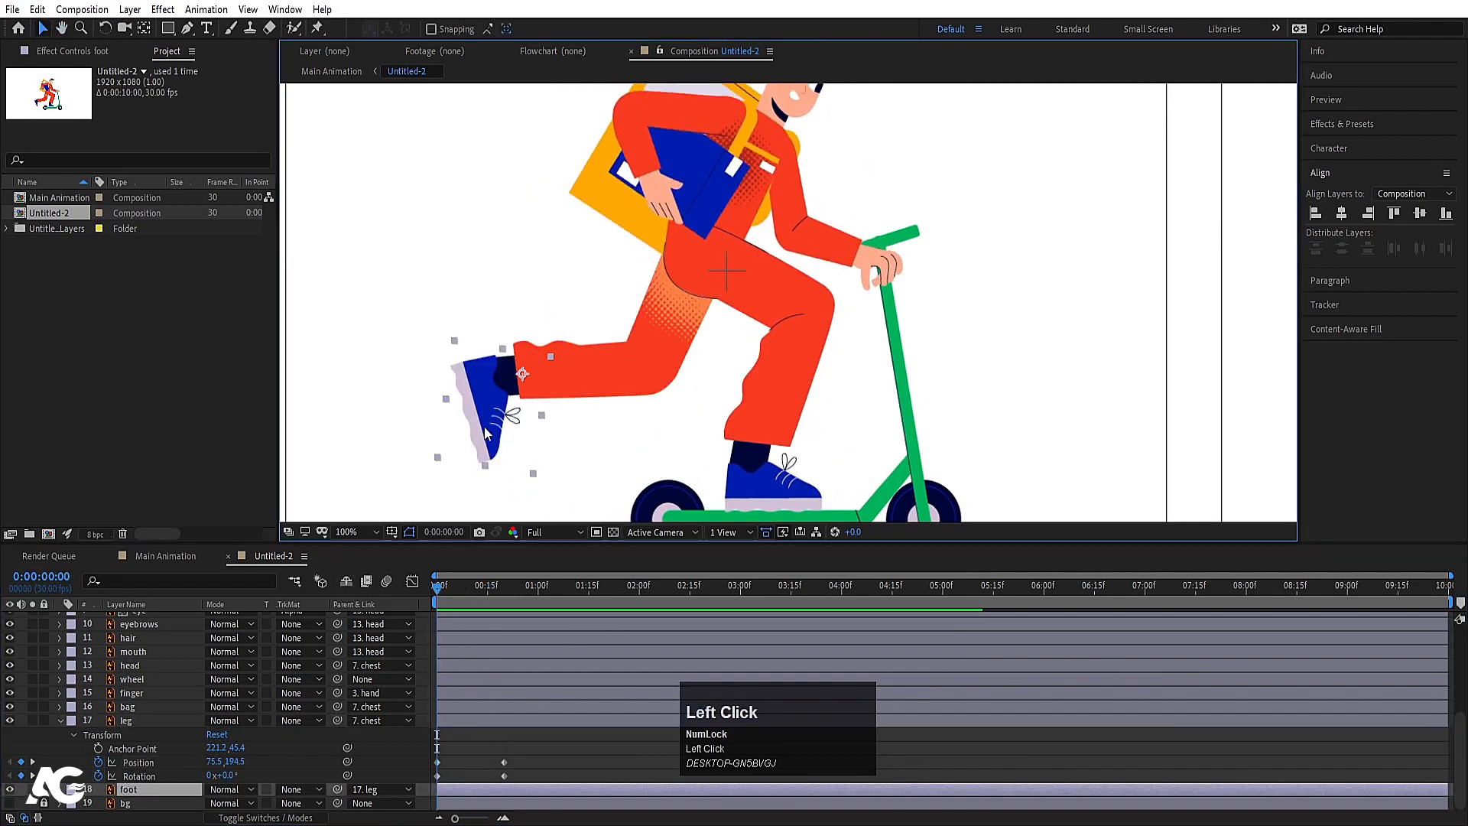
pyautogui.press('w')
pyautogui.moveTo(488, 441); pyautogui.dragTo(472, 407)
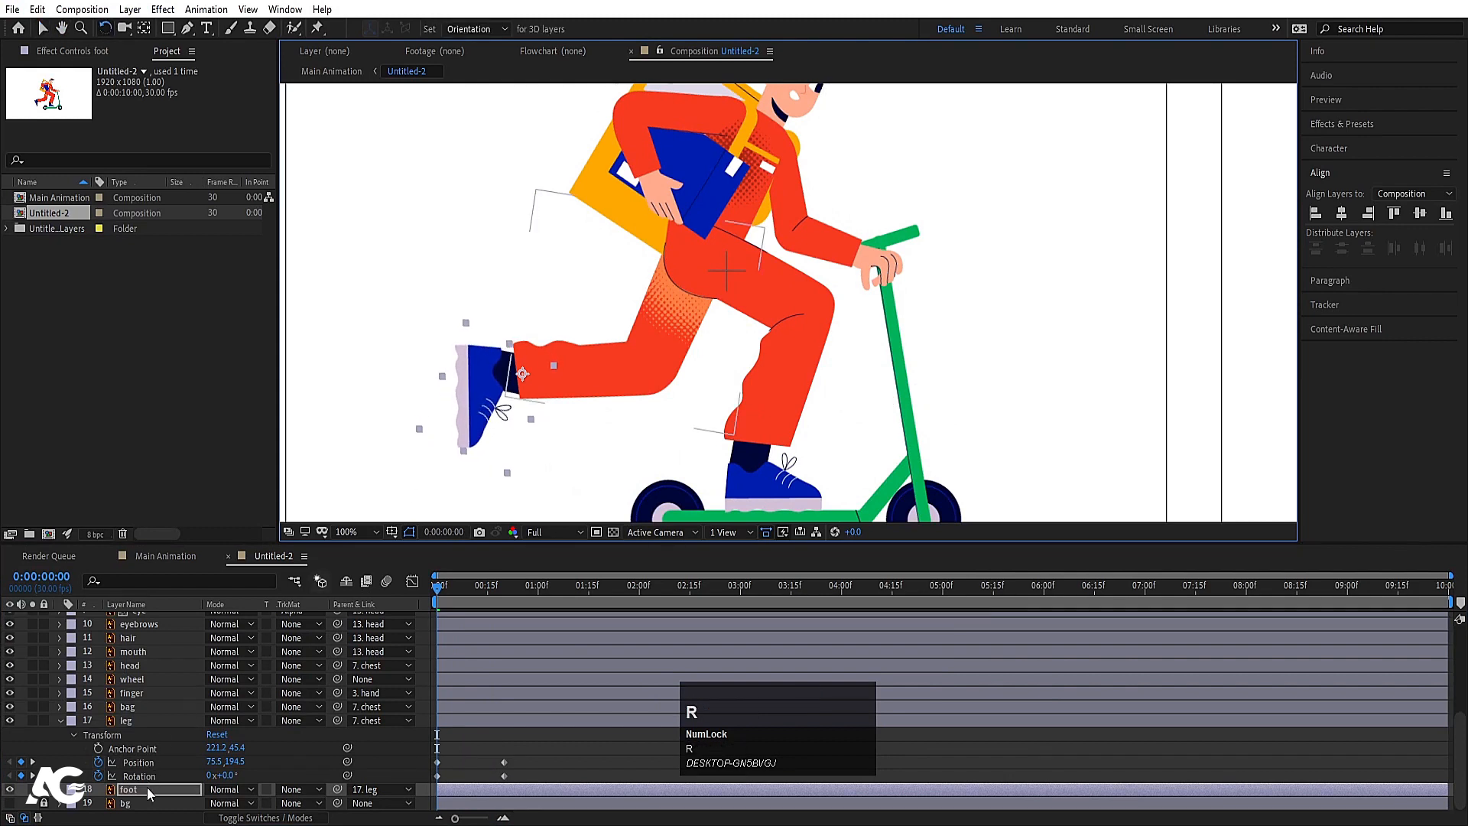
pyautogui.press('r')
pyautogui.click(98, 804)
# - Rotate the back foot to about -8.2° at 0:00:00:20 and preview the motion from the start
pyautogui.press('k')
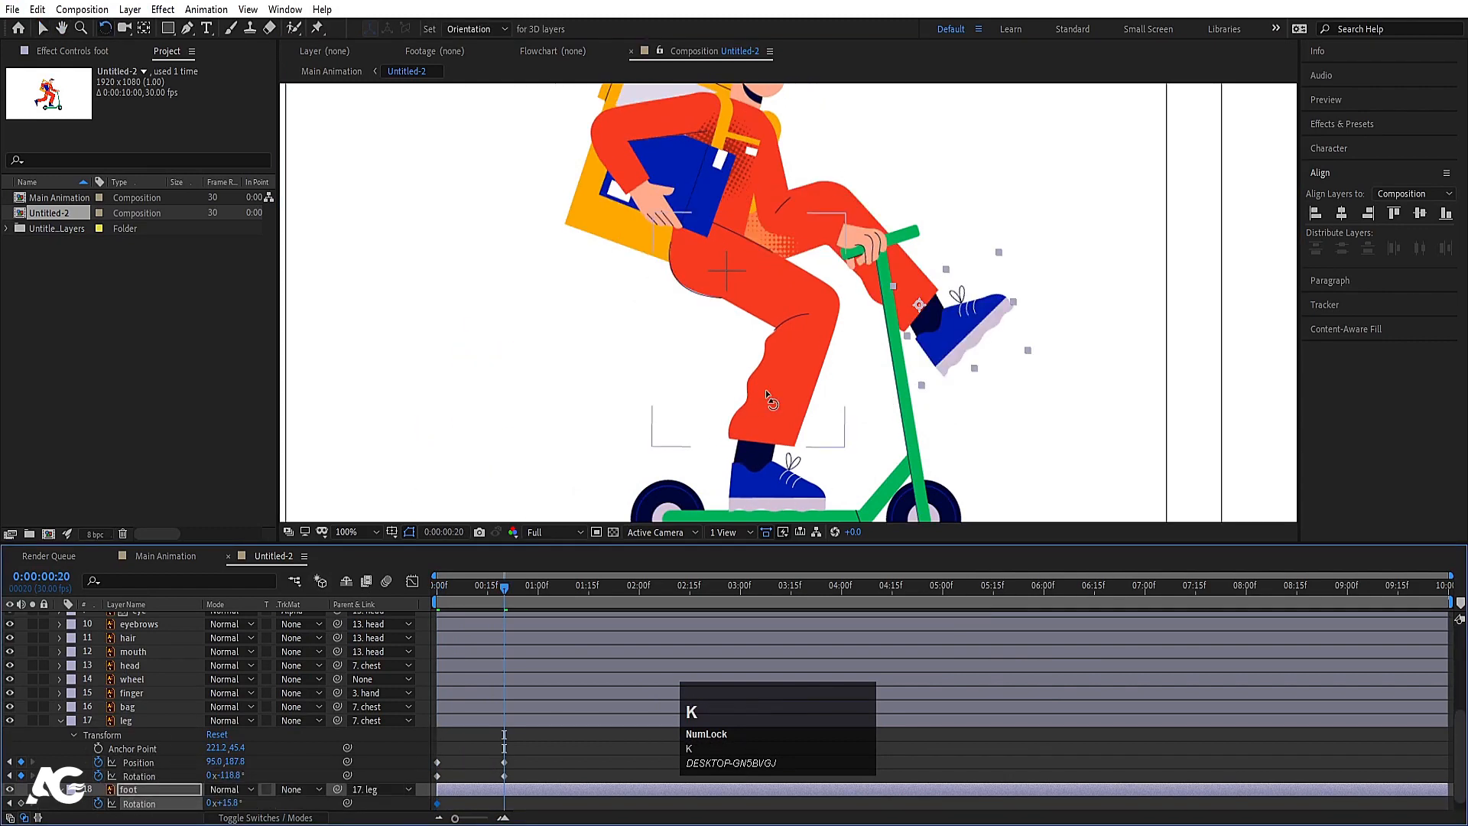
pyautogui.moveTo(961, 328); pyautogui.dragTo(981, 298)
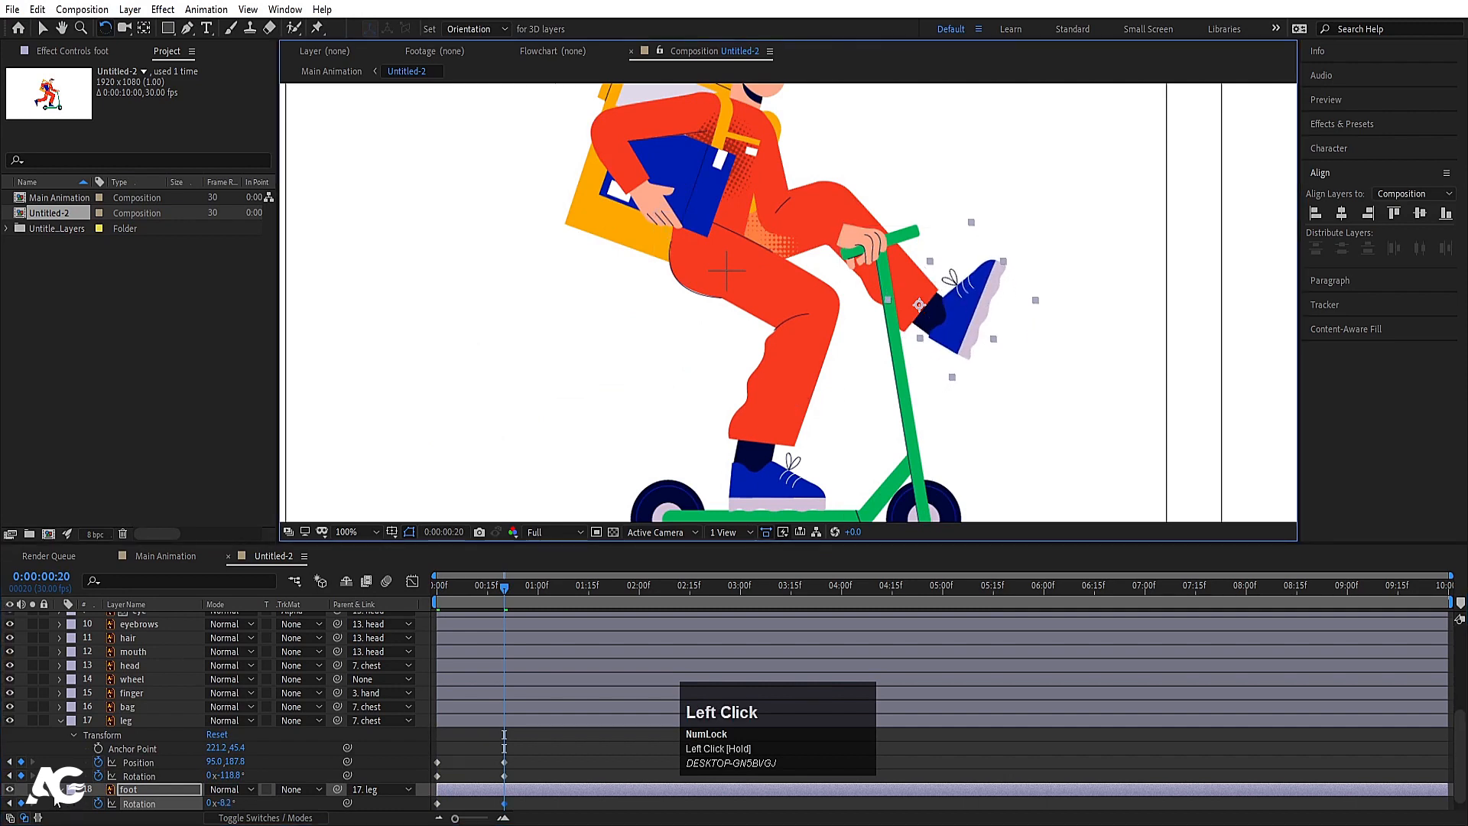
pyautogui.press('space')
pyautogui.press('space')
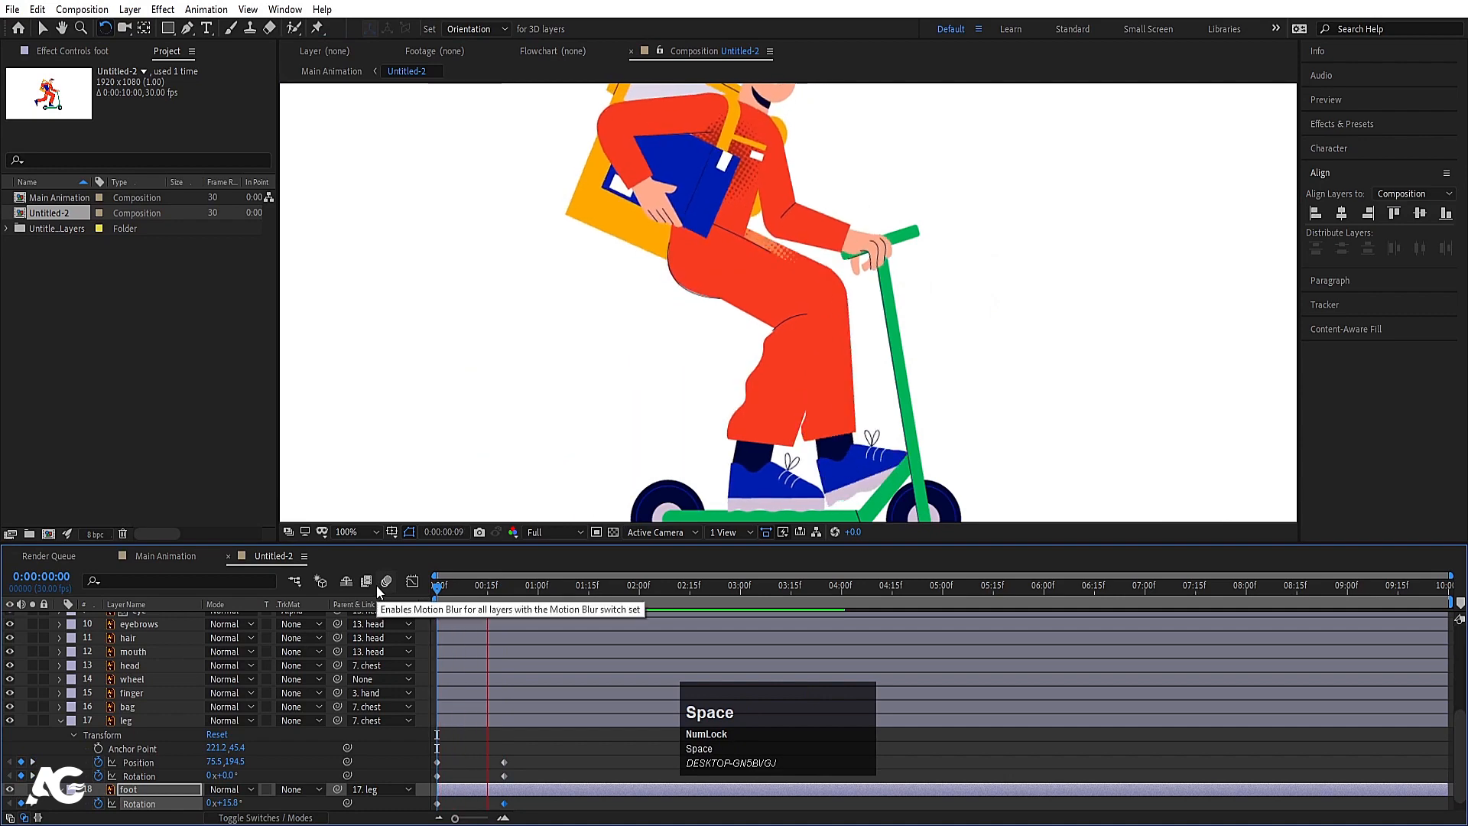
pyautogui.click(439, 587)
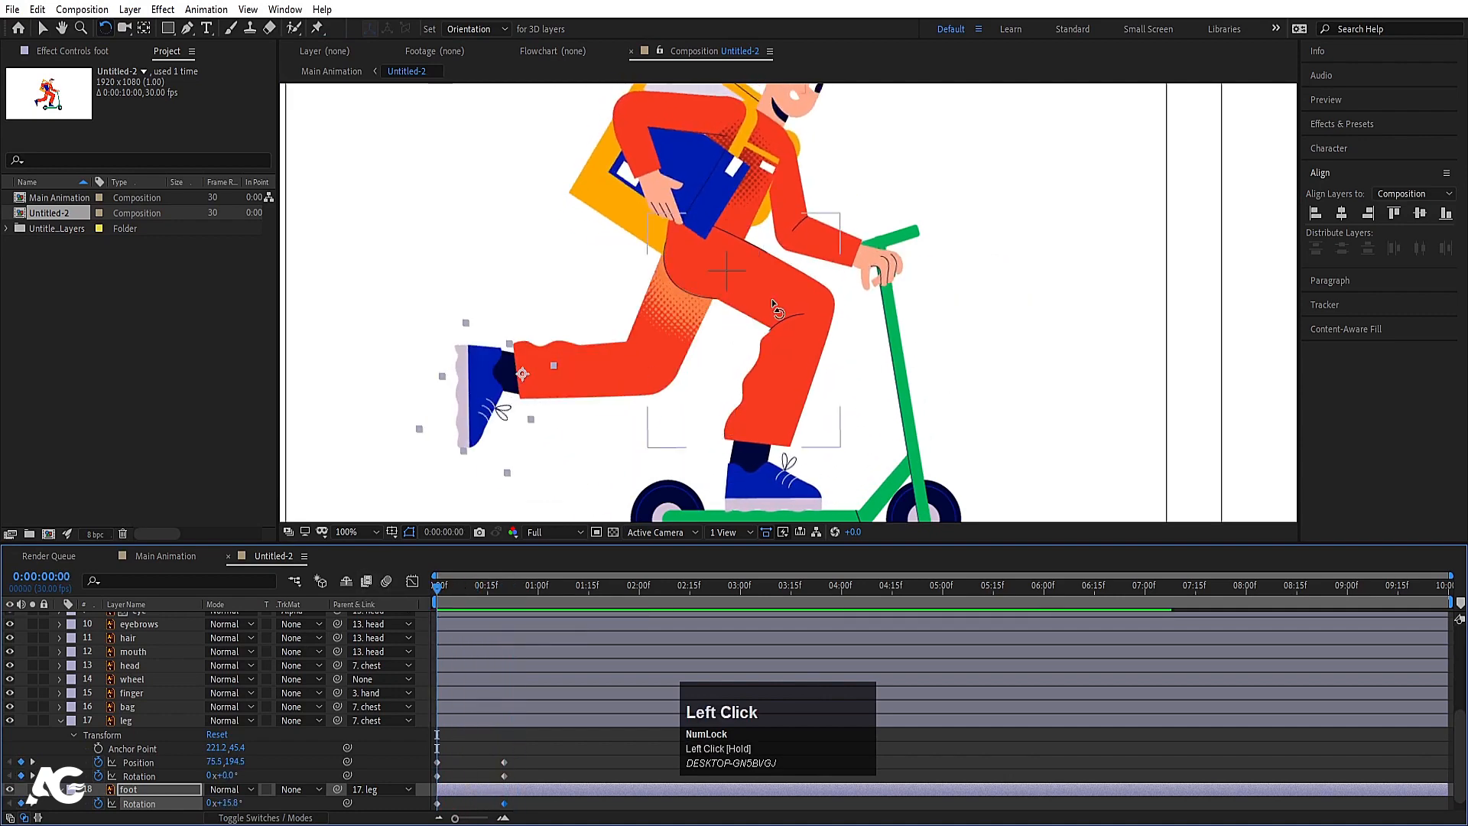
# - Rotate the hand holding the box to about 9.3° and create a rotation keyframe for it at 0:00:00:00
pyautogui.scroll(-2, 772, 298)
pyautogui.click(718, 197)
pyautogui.scroll(1, 730, 200)
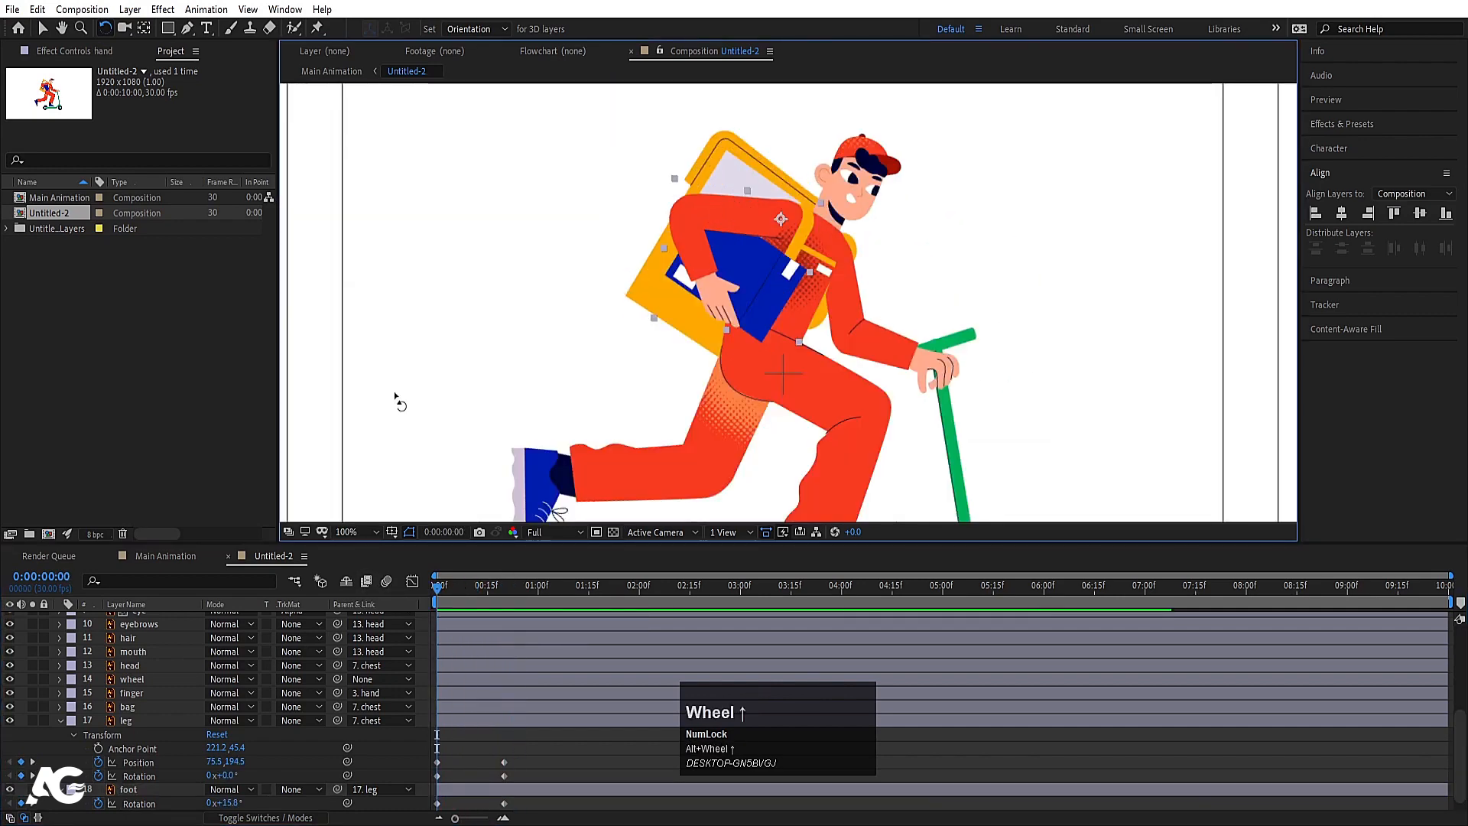
pyautogui.press('r')
pyautogui.moveTo(768, 236); pyautogui.dragTo(703, 209)
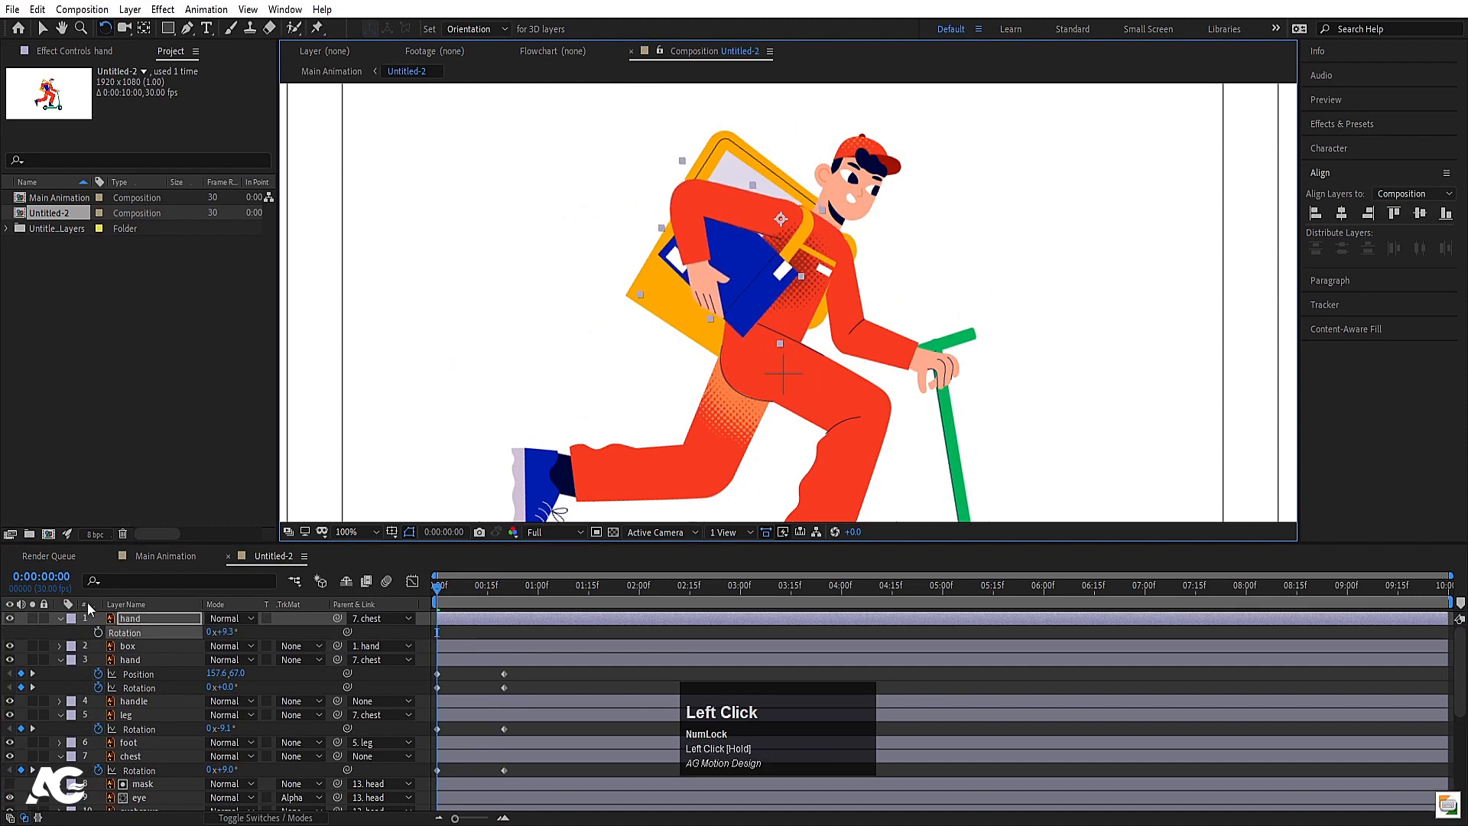
pyautogui.click(98, 632)
# - Rotate the box-holding hand to about -15.5° at 0:00:00:20 and preview the motion from the start
pyautogui.press('k')
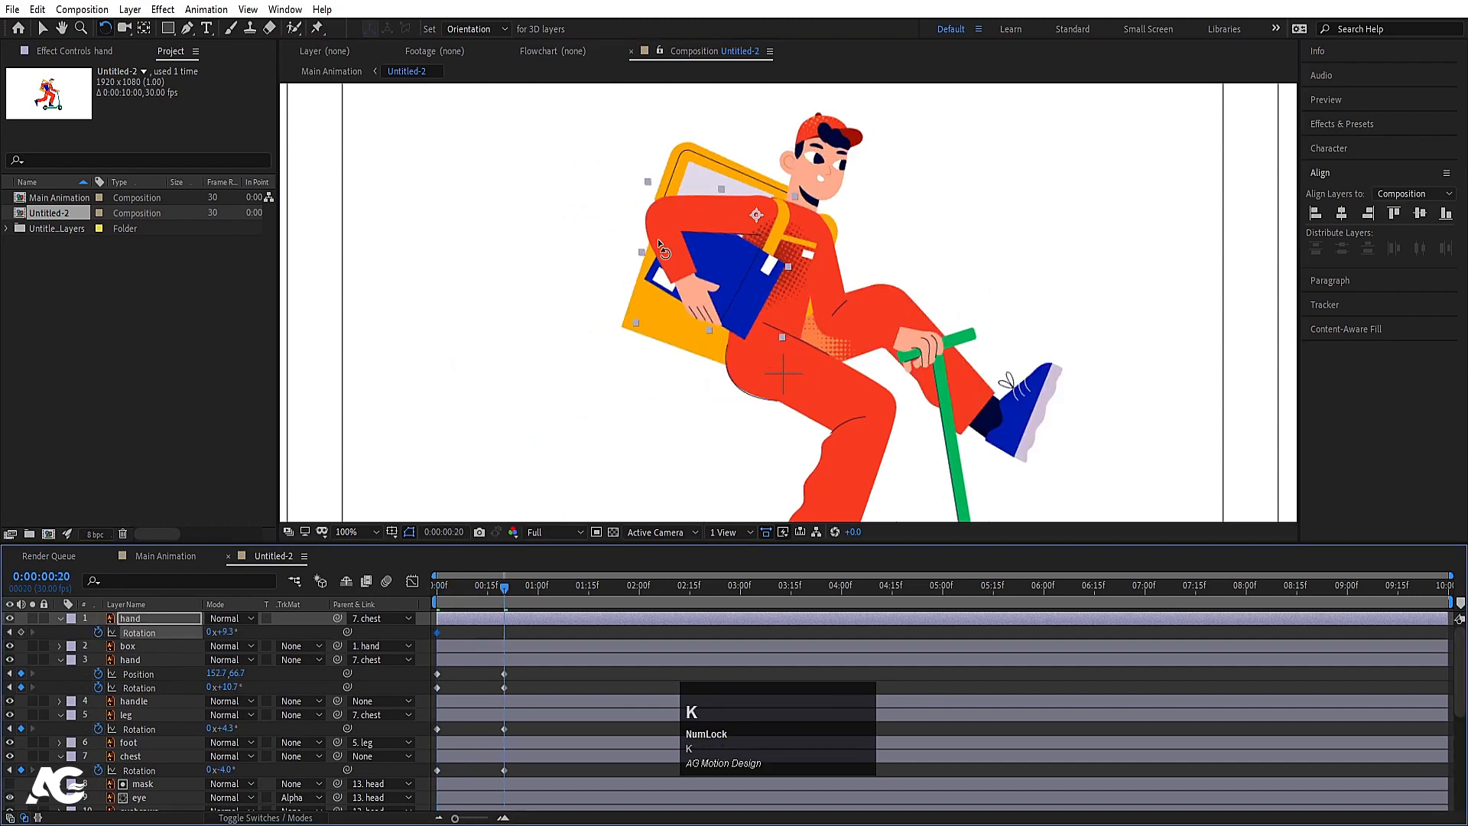
pyautogui.moveTo(658, 243); pyautogui.dragTo(694, 264)
pyautogui.click(451, 594)
pyautogui.press('space')
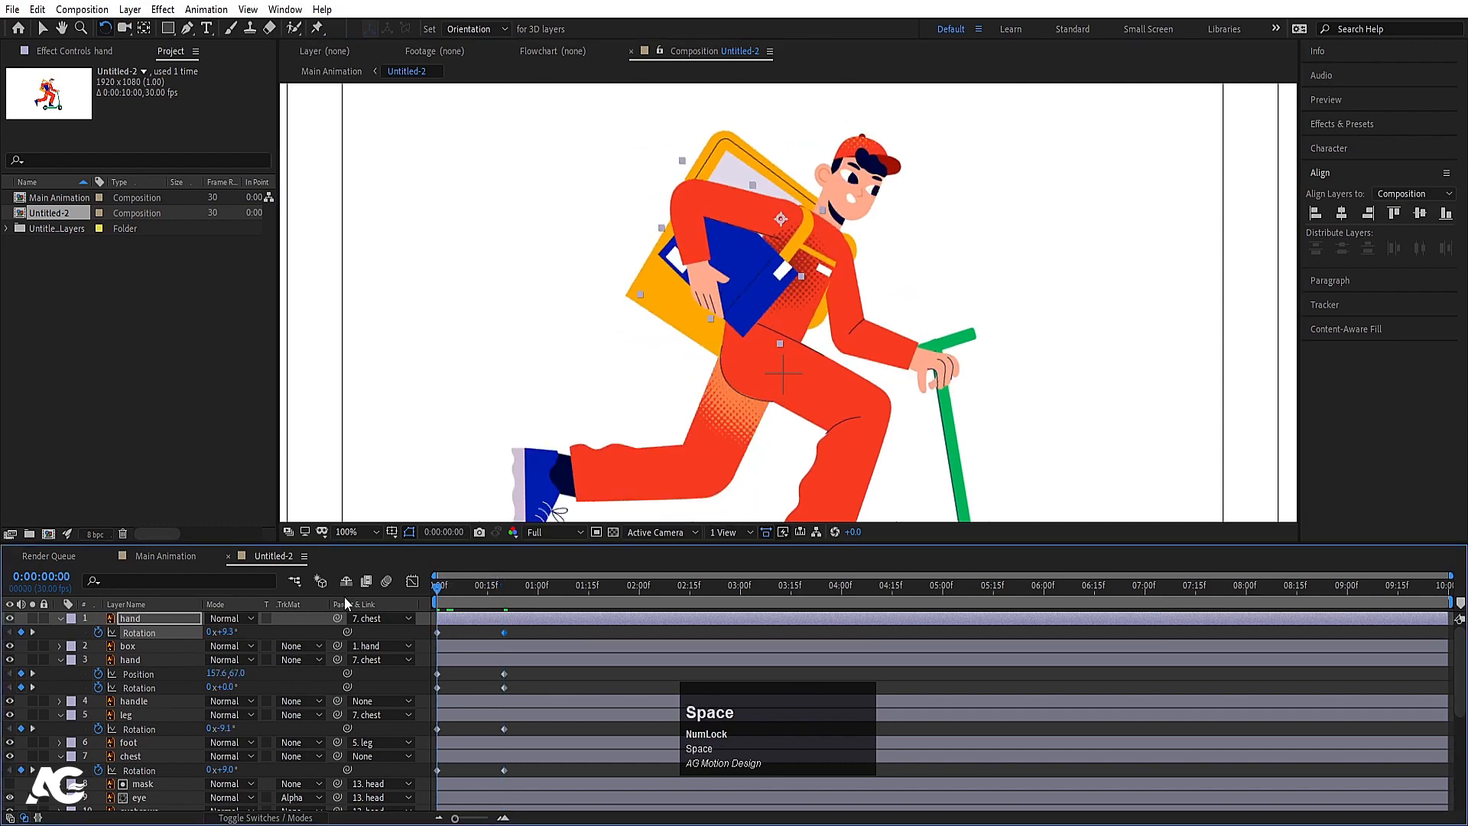
pyautogui.moveTo(468, 592); pyautogui.dragTo(384, 592)
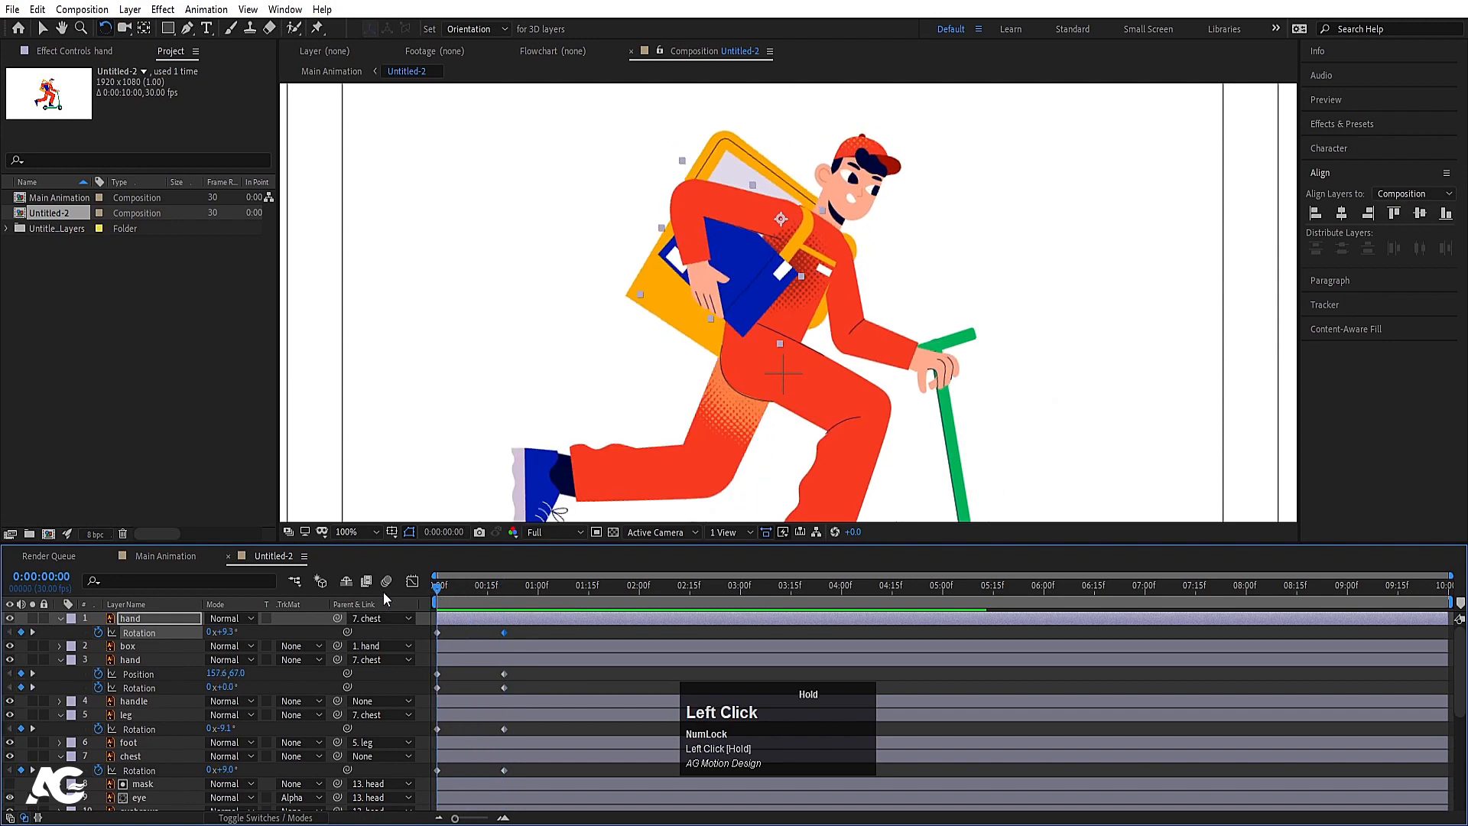
# - Rotate the handle-reaching hand to about -11.4° at 0:00:00:00
pyautogui.click(846, 324)
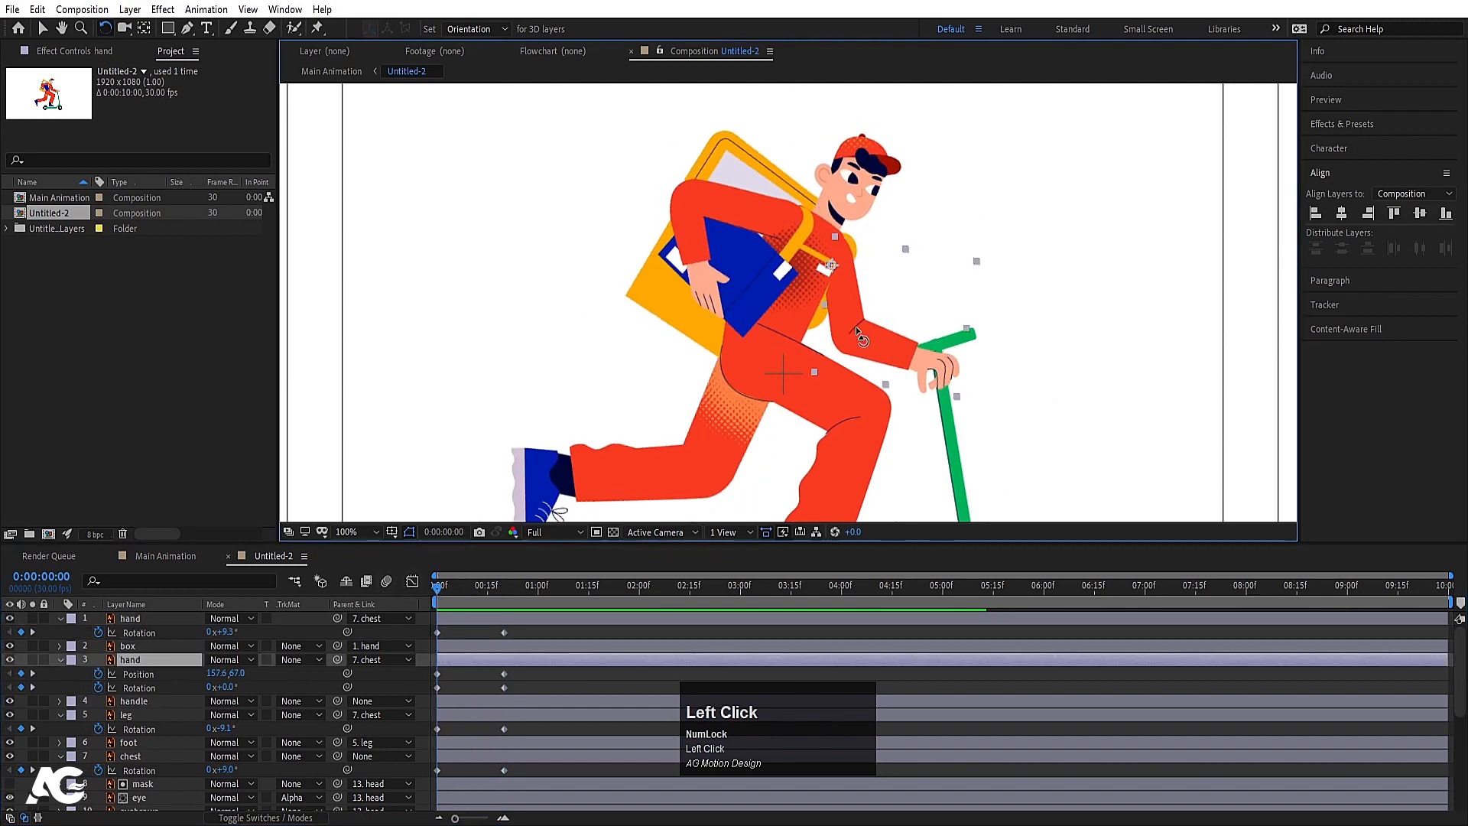
pyautogui.moveTo(895, 339); pyautogui.dragTo(901, 324)
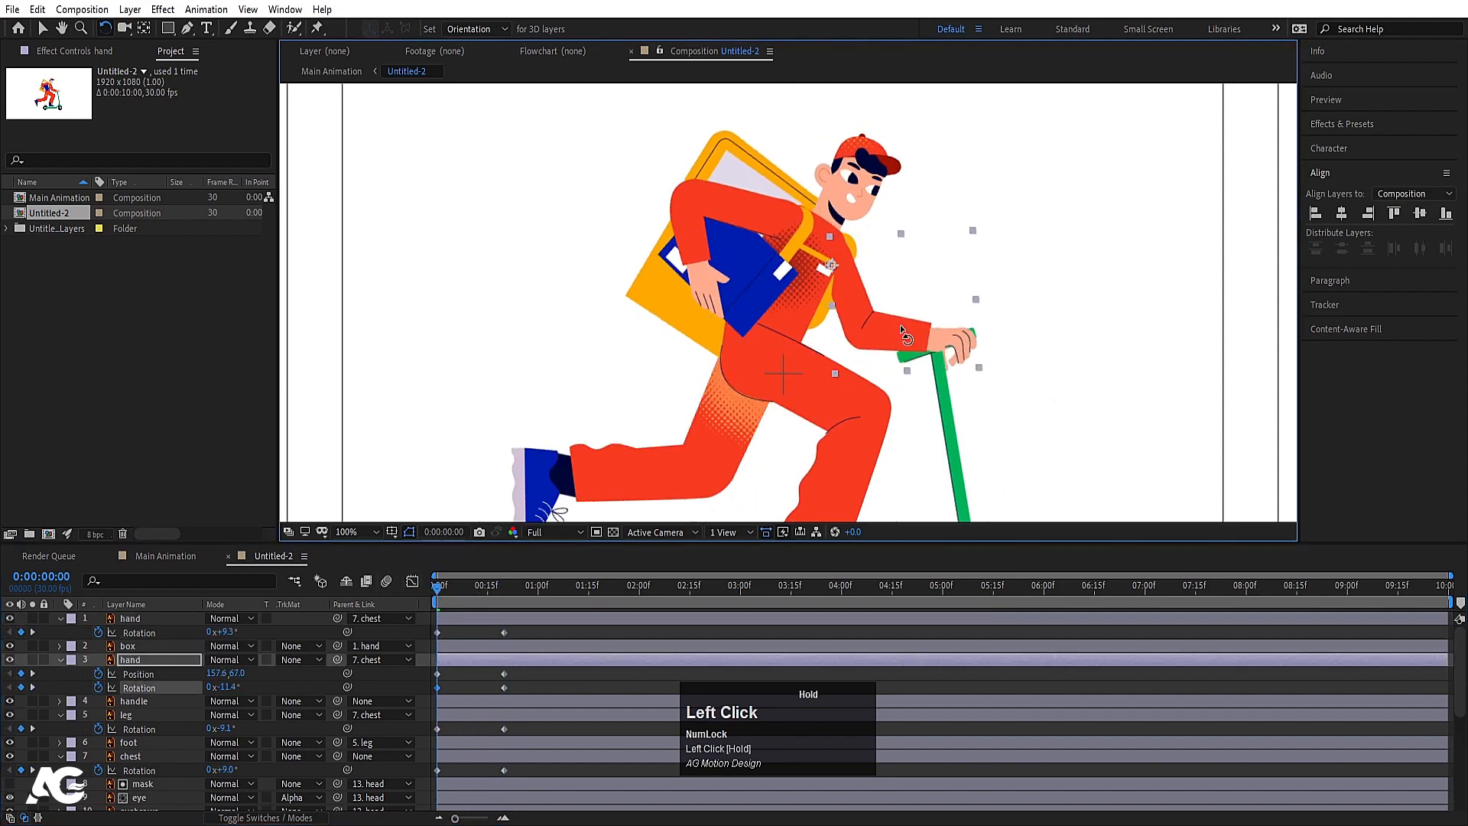
pyautogui.press('v')
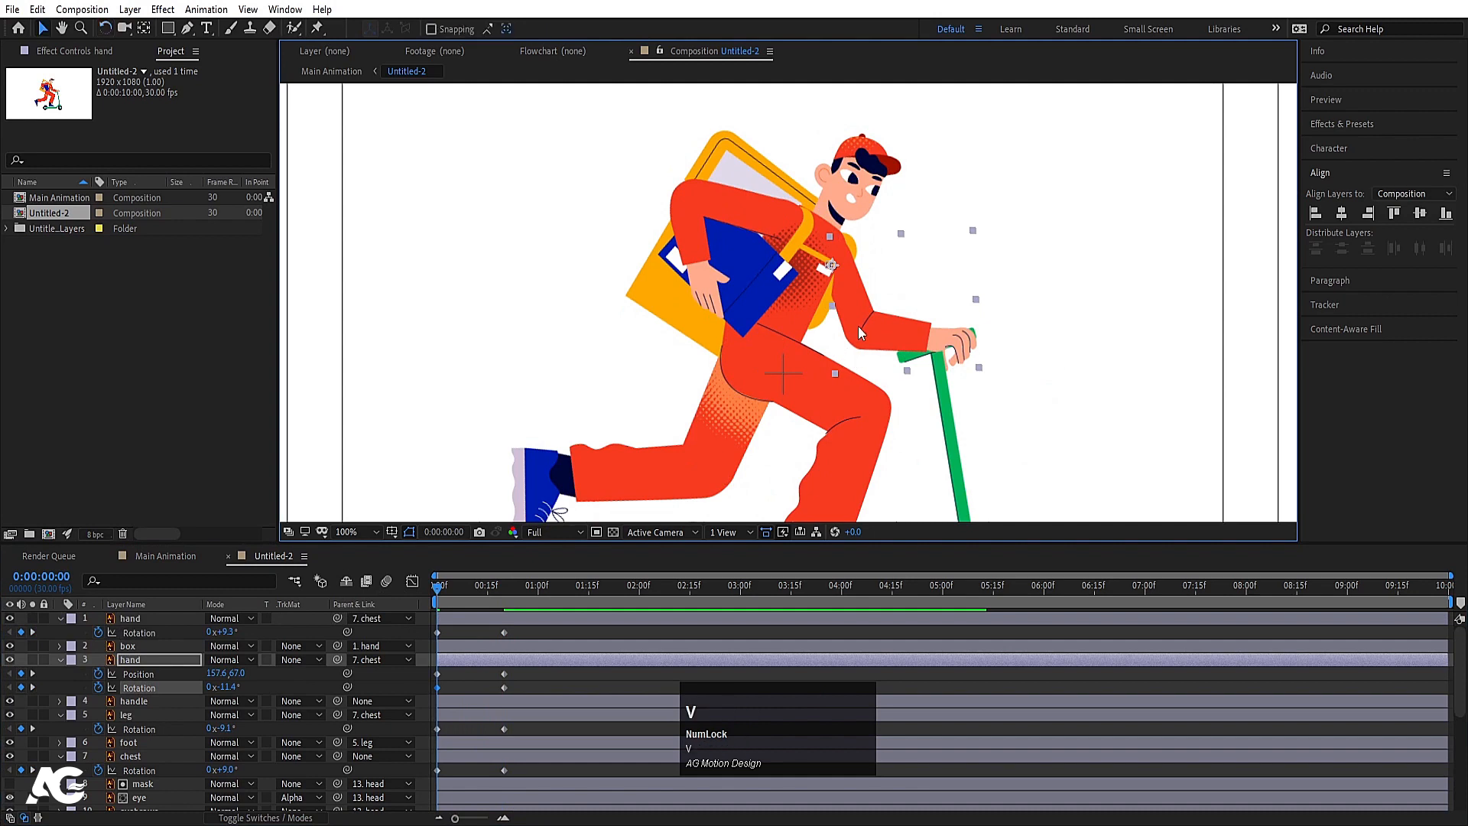
# - Nudge the handle-reaching hand left and up to about 146.0, 57.7 at 0:00:00:00 so it rests on the scooter handle
pyautogui.hotkey('shift', 'Left')
pyautogui.press('space')
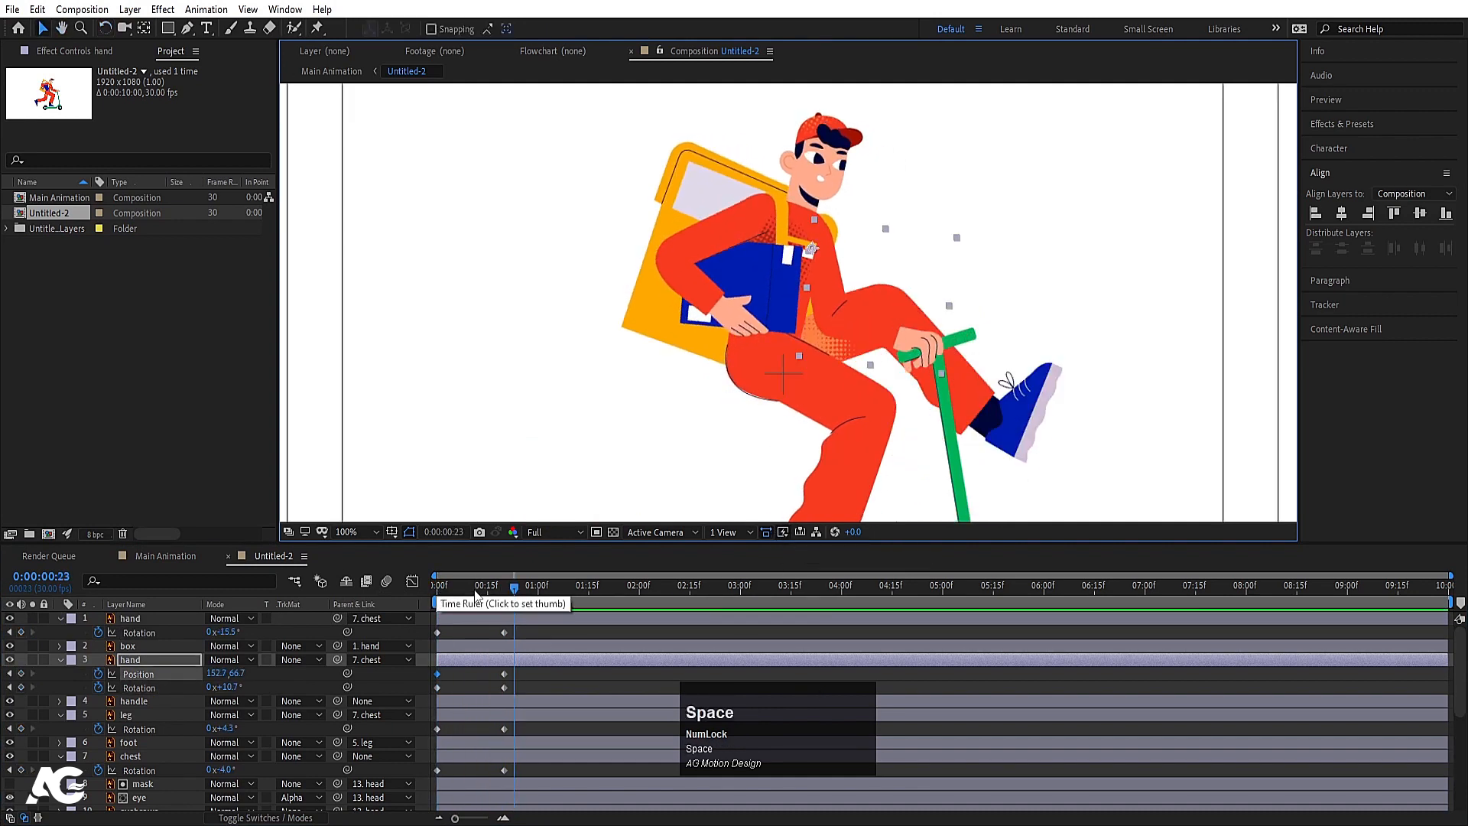
pyautogui.moveTo(438, 587); pyautogui.dragTo(412, 593)
pyautogui.press('Up')
pyautogui.press('Up')
pyautogui.press('Up')
pyautogui.press('Up')
pyautogui.press('Up')
pyautogui.press('Up')
pyautogui.press('Up')
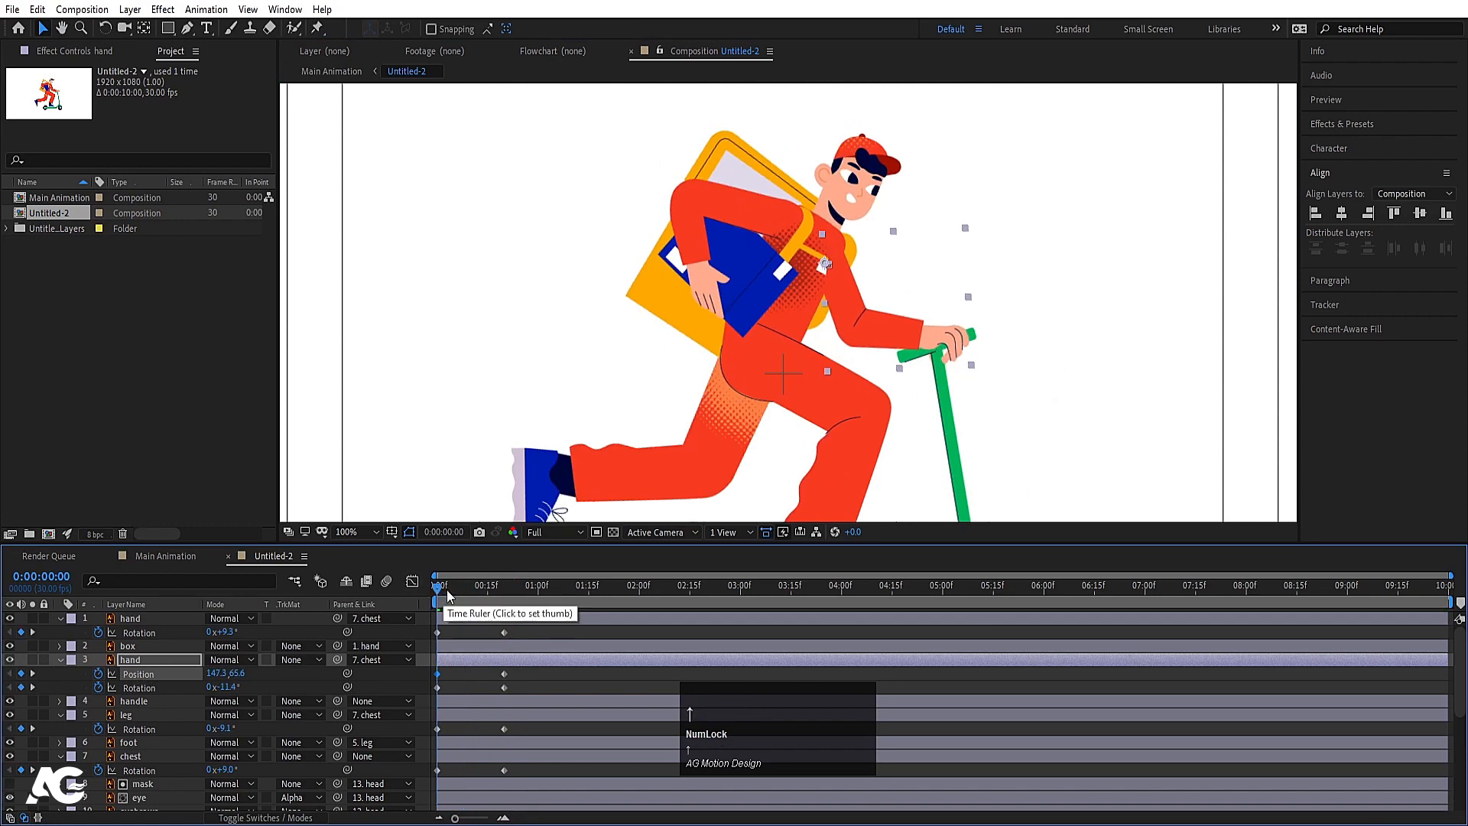
pyautogui.press('Up')
pyautogui.press('Up')
pyautogui.press('Up')
pyautogui.press('Up')
pyautogui.press('Up')
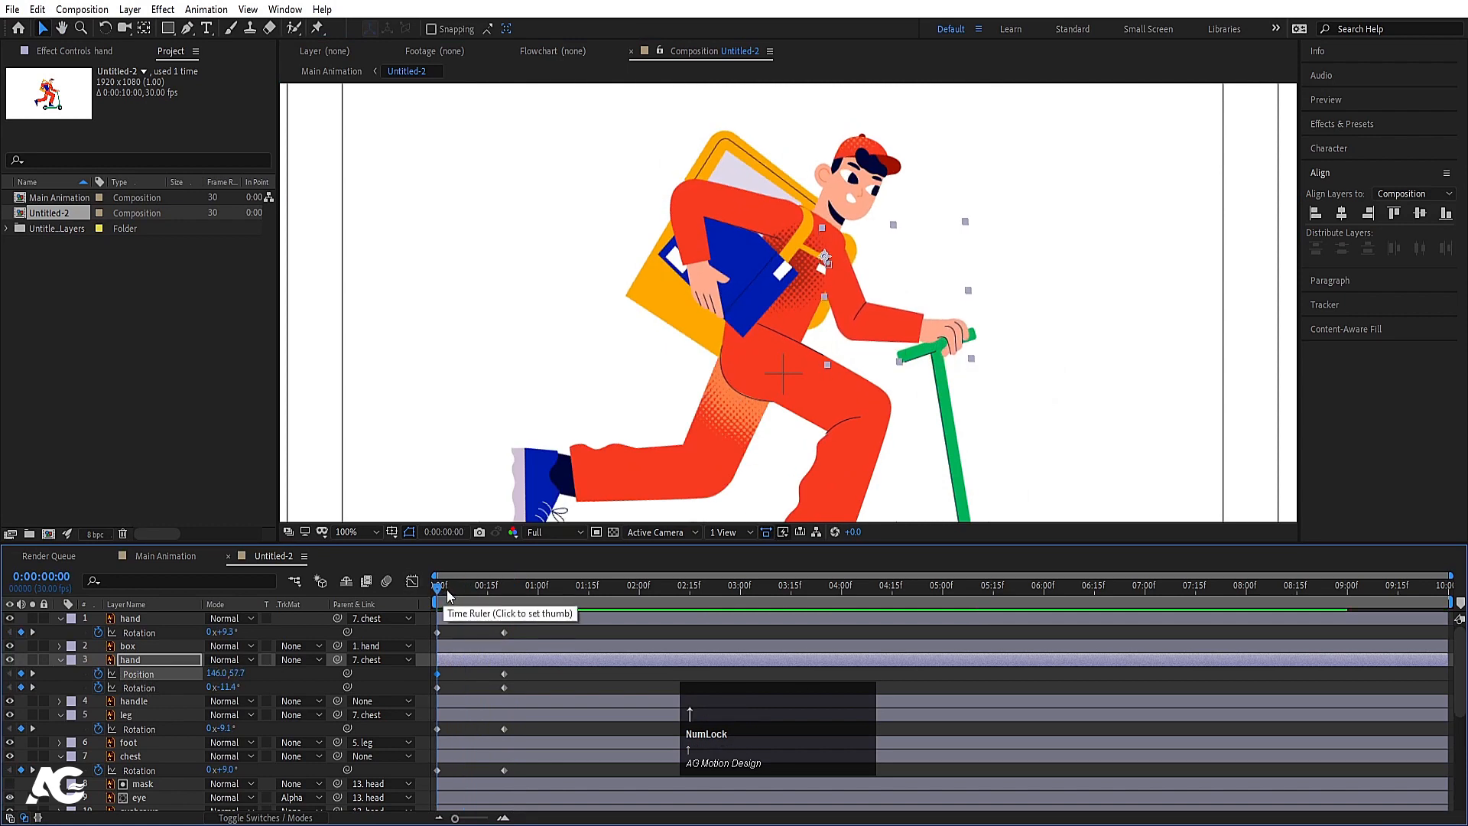
# - Nudge the handle-reaching hand to about 147.7, 55.4 at 0:00:00:00 and compare with the pose at 0:00:00:20
pyautogui.press('Right')
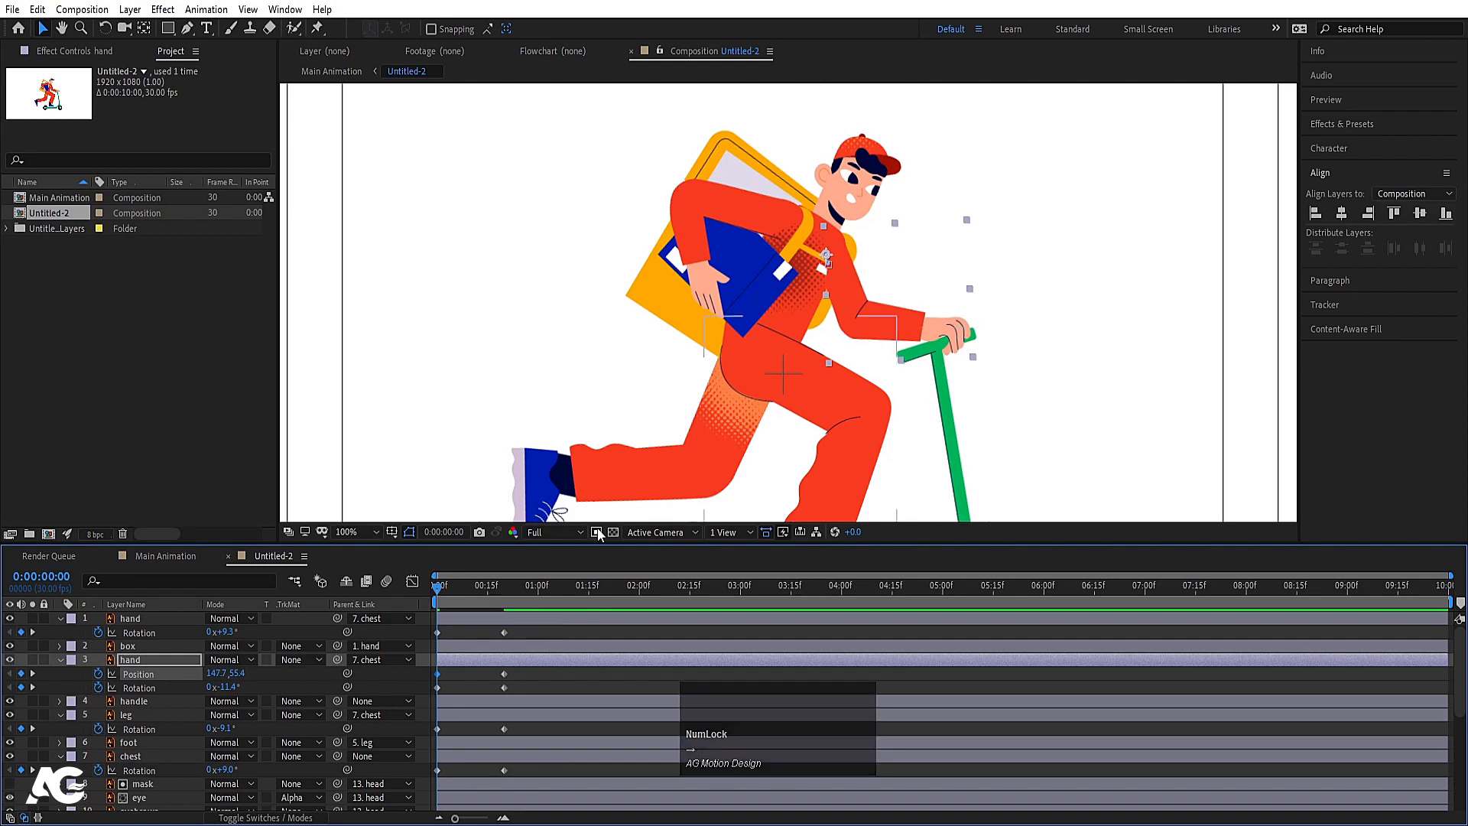
pyautogui.press('k')
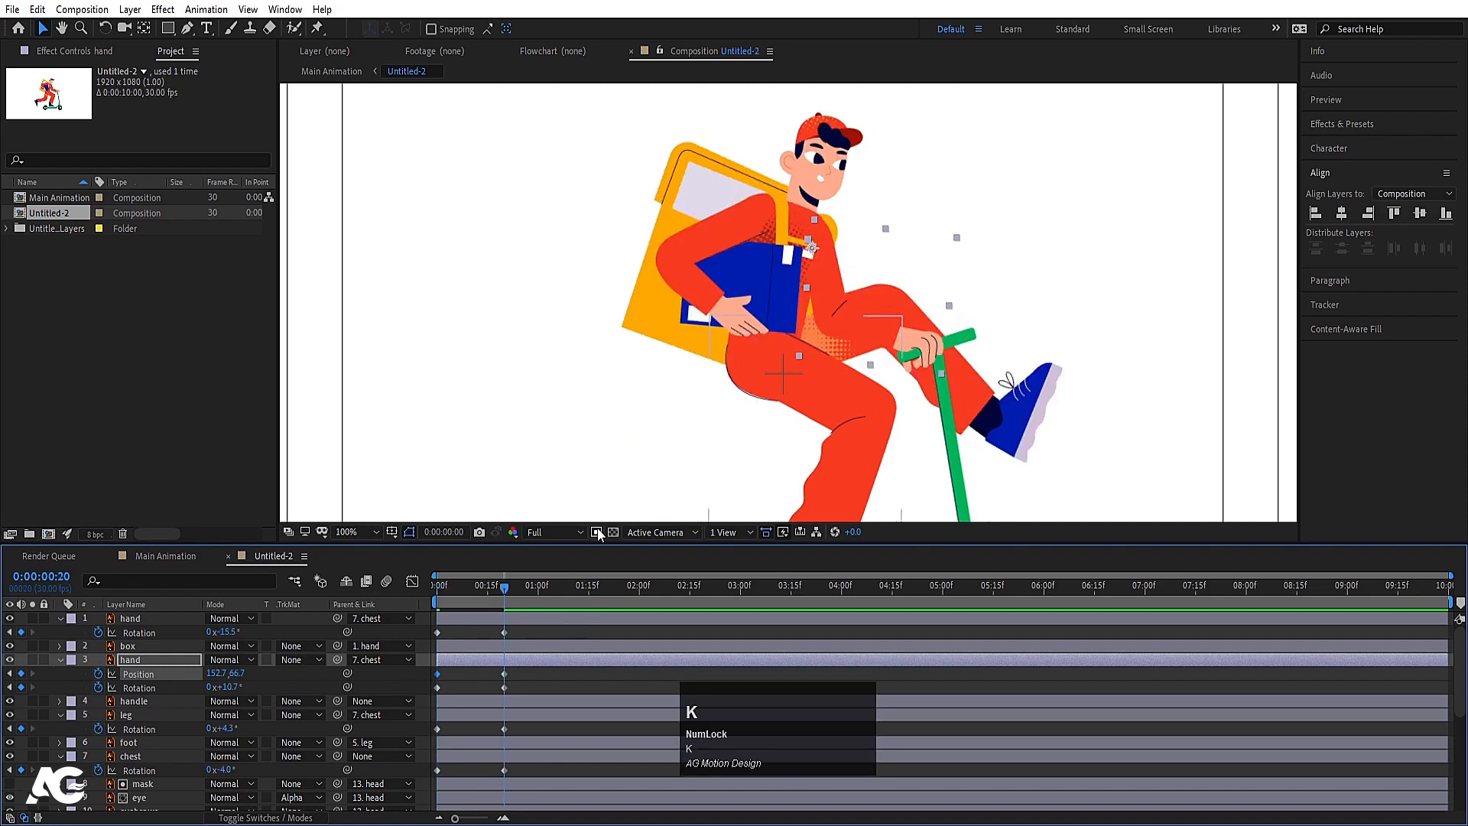
pyautogui.press('j')
# - Create a rotation keyframe for the scooter handle at 0:00:00:00 and rotate it to about 1.7°
pyautogui.click(946, 429)
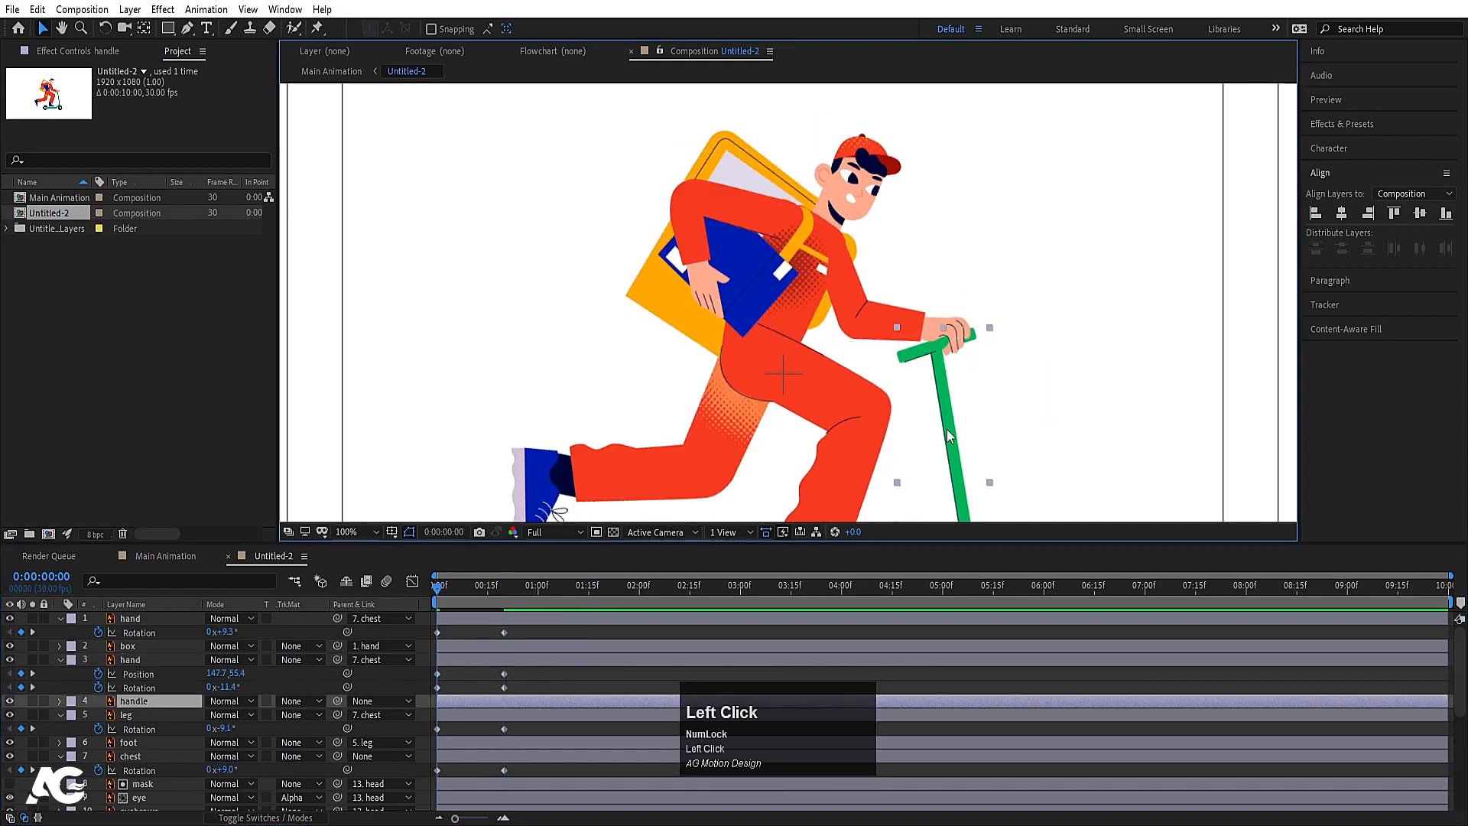
pyautogui.moveTo(947, 429); pyautogui.dragTo(782, 260)
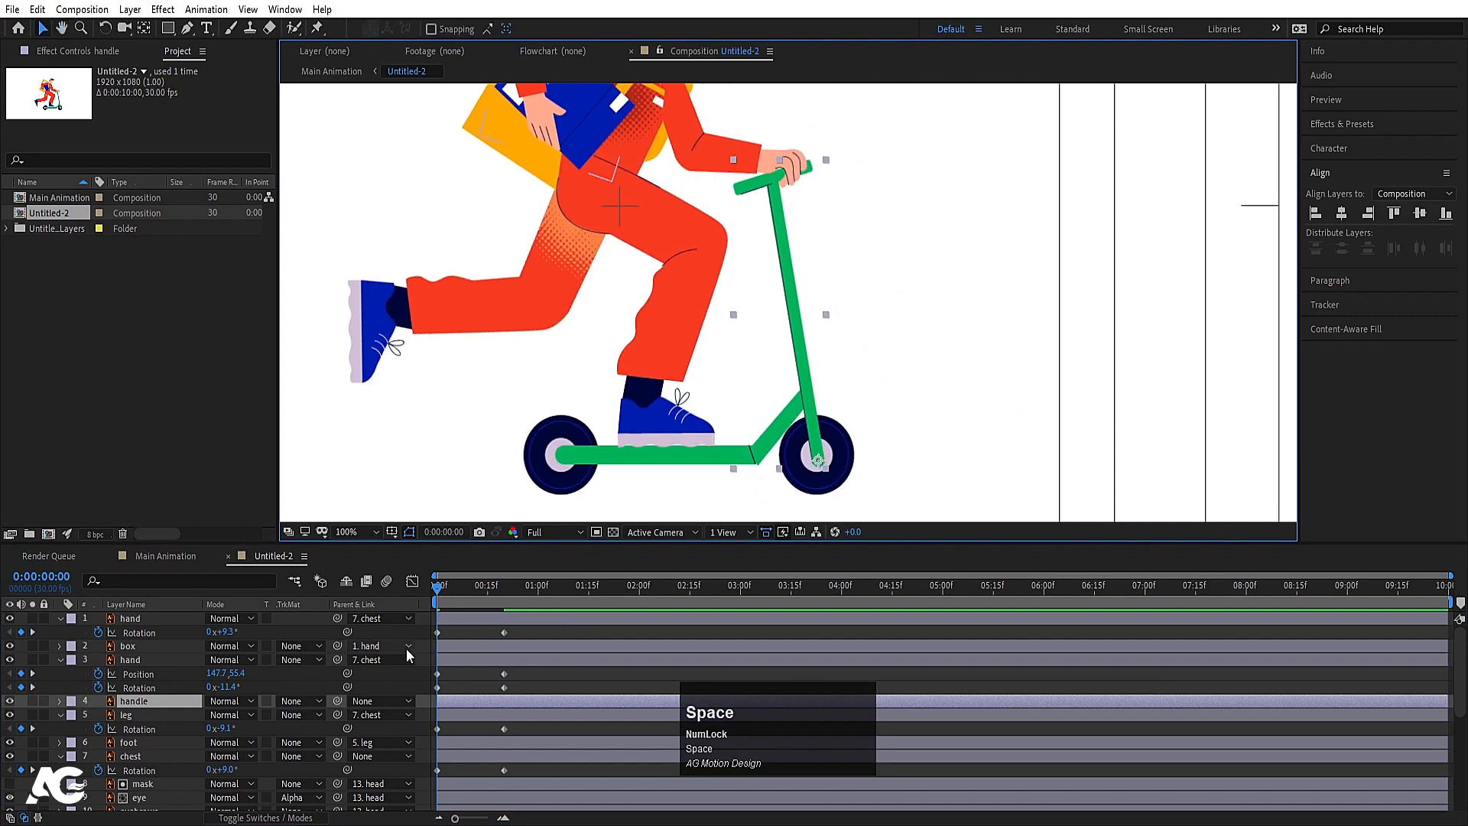
pyautogui.press('e')
pyautogui.press('v')
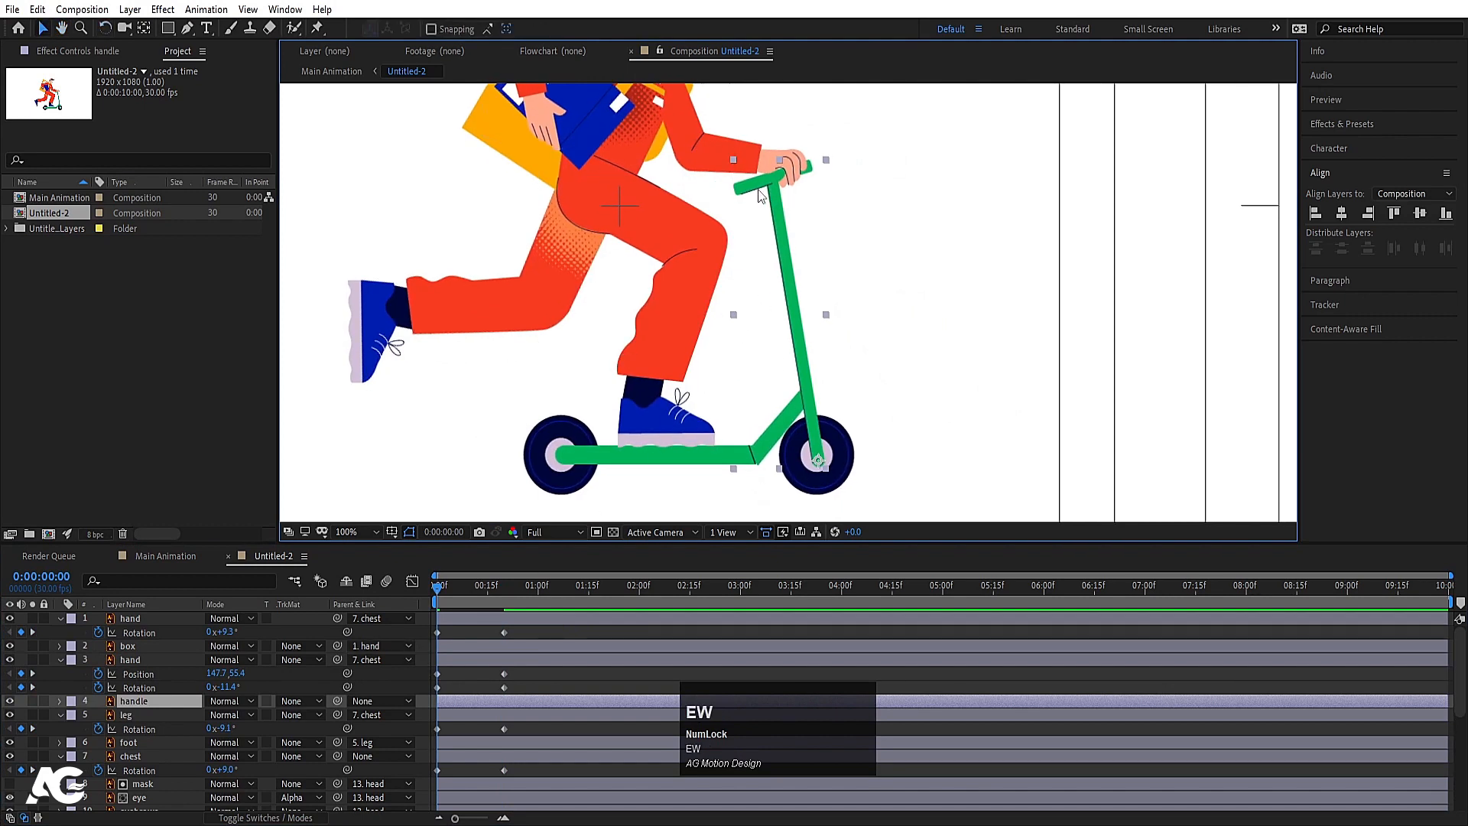
pyautogui.press('r')
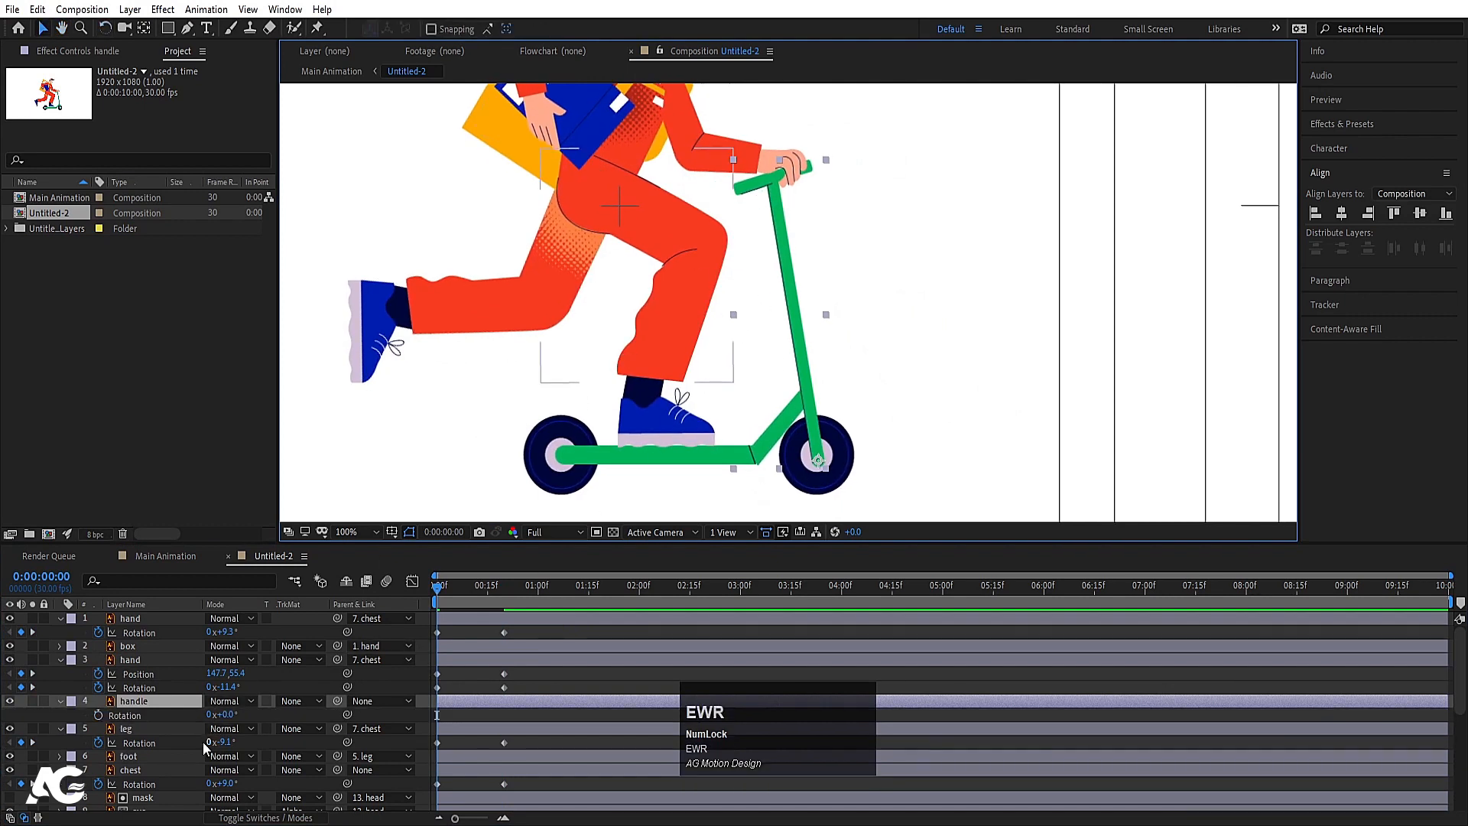
pyautogui.click(98, 715)
pyautogui.press('w')
pyautogui.moveTo(754, 166); pyautogui.dragTo(774, 201)
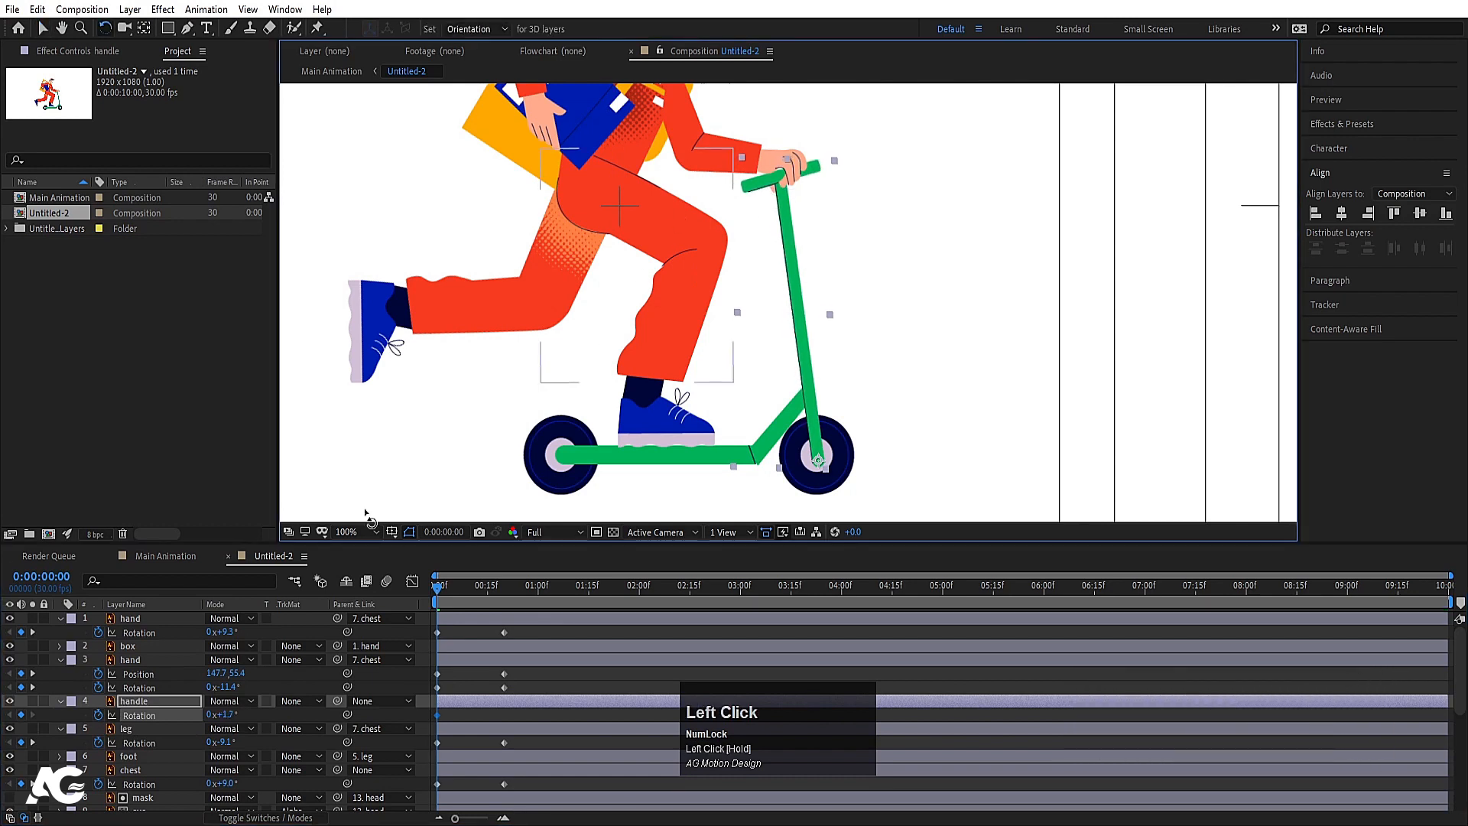
# - Rotate the scooter handle to about -3.7° at 0:00:00:20 and return to the first keyframe
pyautogui.press('k')
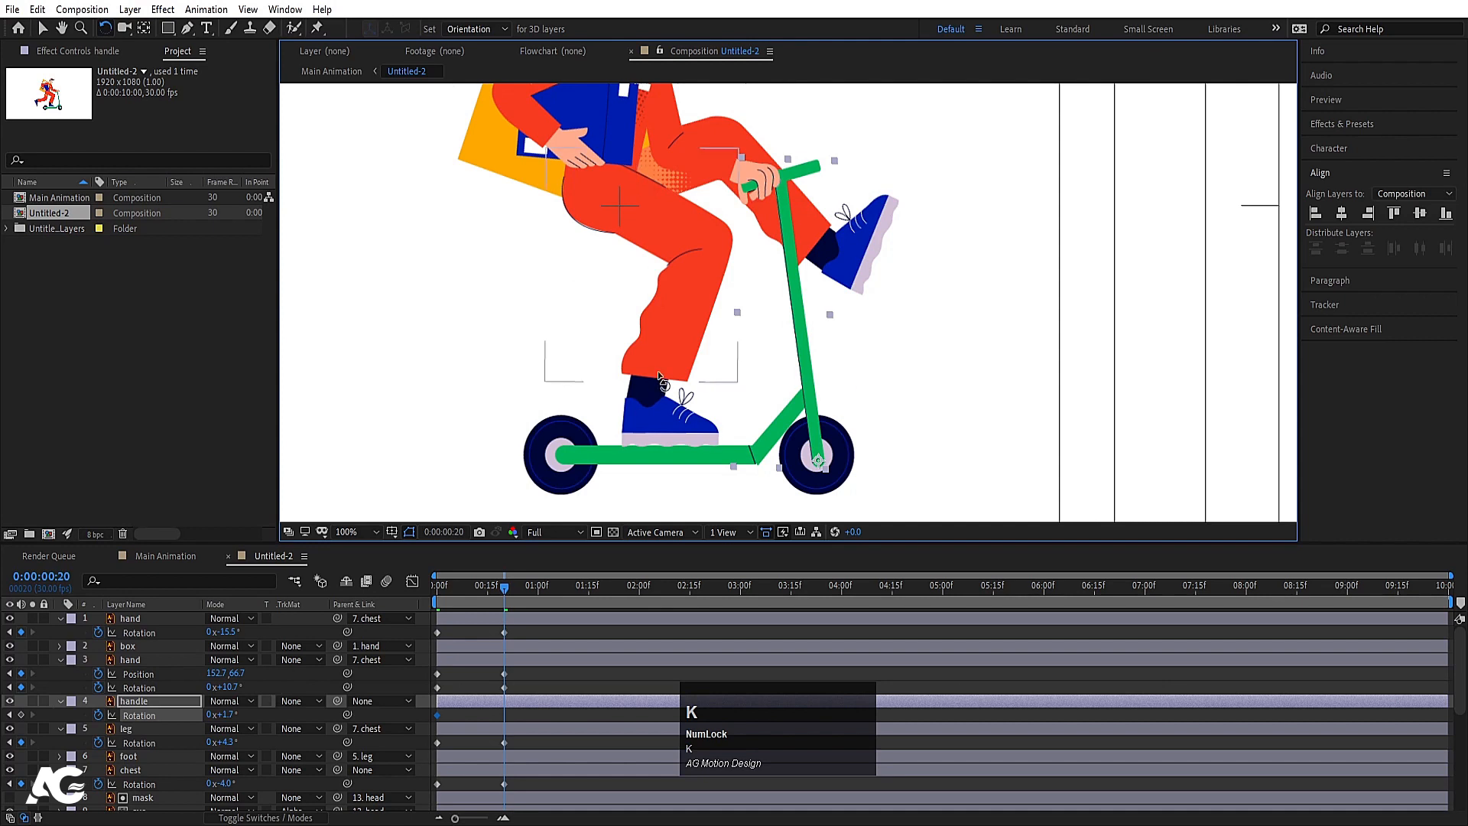
pyautogui.moveTo(791, 182); pyautogui.dragTo(769, 195)
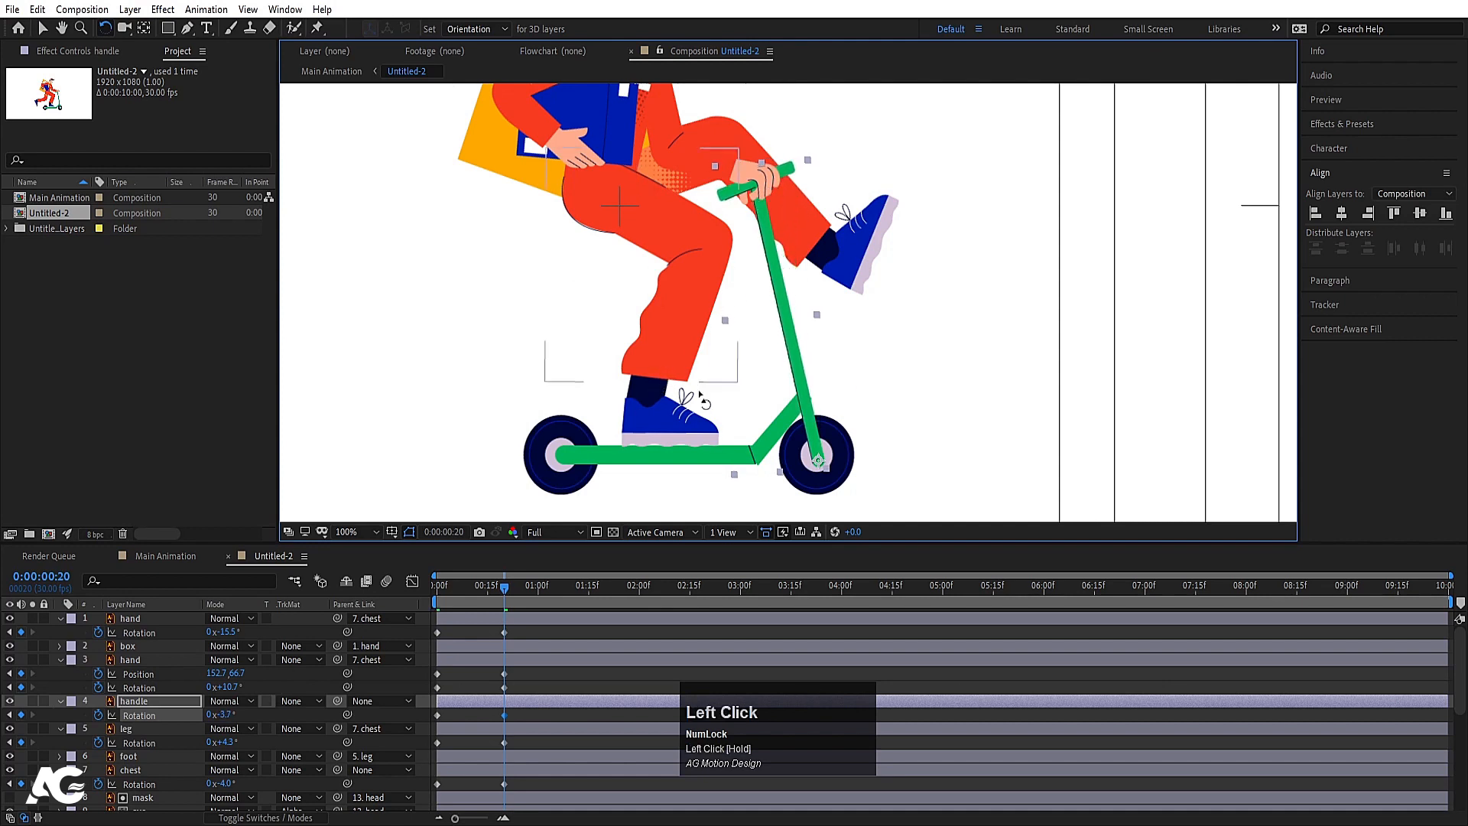
pyautogui.press('j')
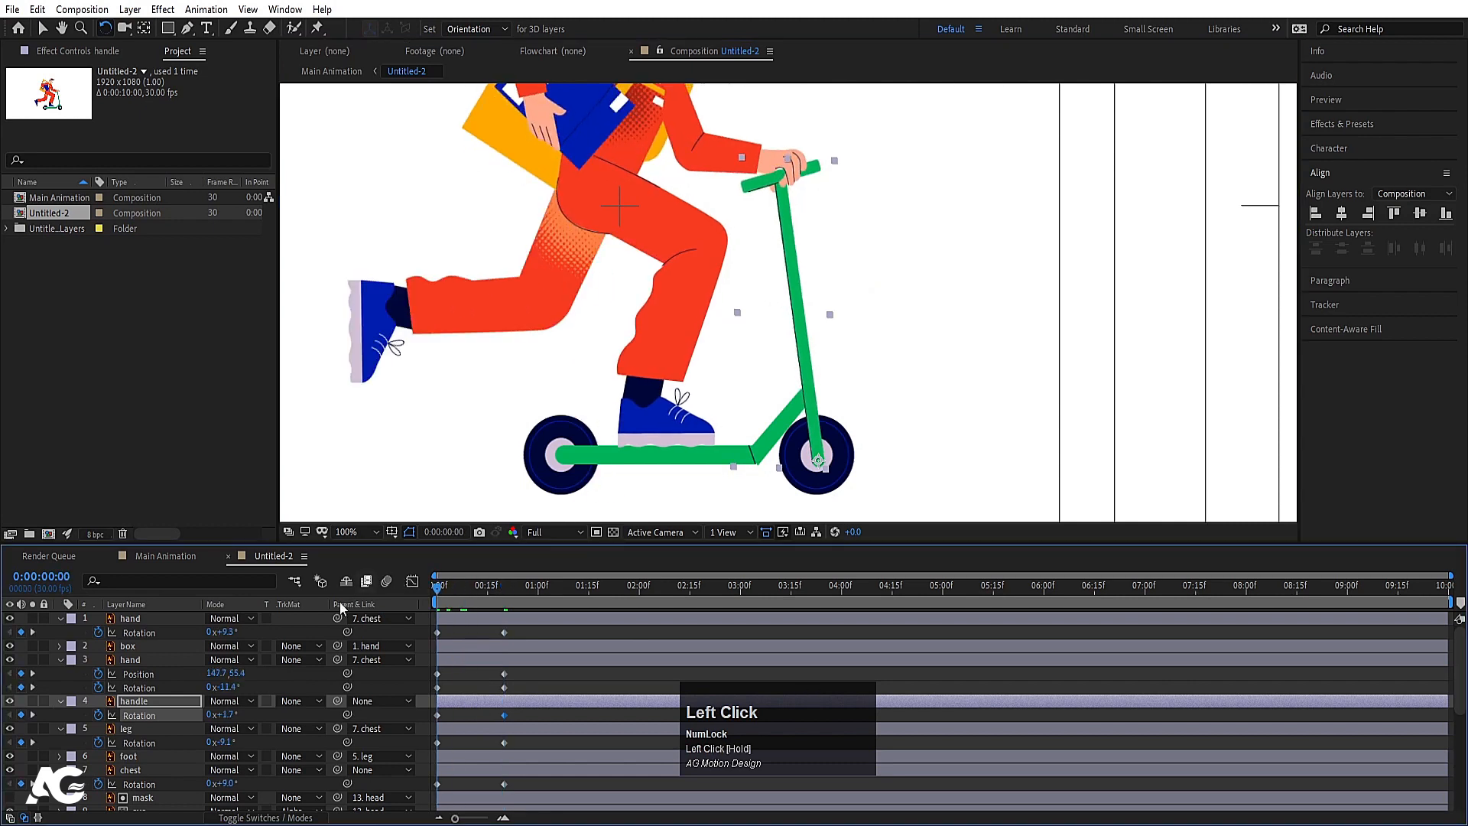
# - Rotate the handle-reaching hand to about 7.1° at 0:00:00:20 so it stays on the scooter handle
pyautogui.click(130, 660)
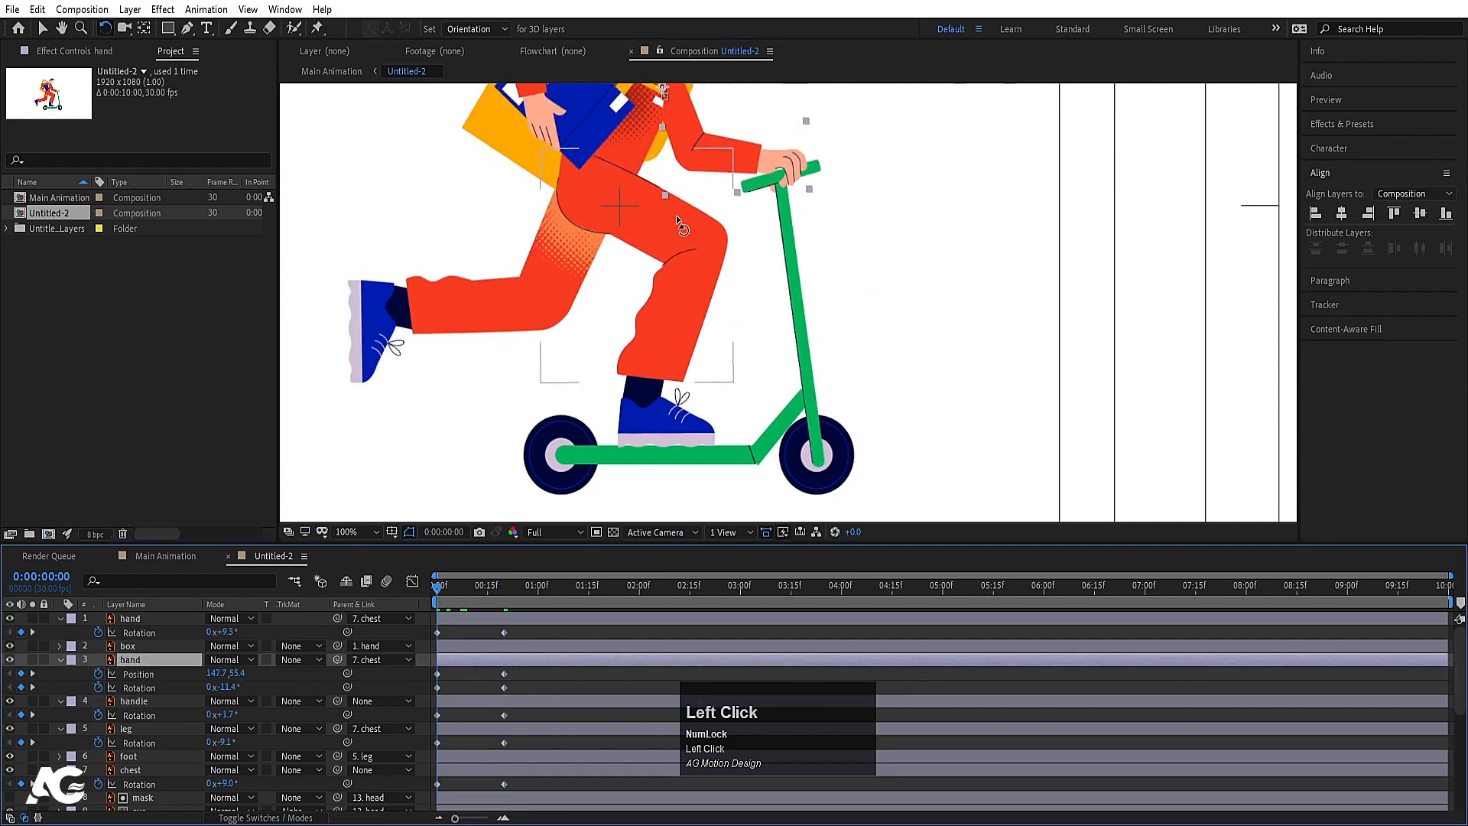
pyautogui.press('k')
pyautogui.moveTo(703, 162); pyautogui.dragTo(747, 168)
# - Preview the scooter animation from the start to check how the hand and handle move together
pyautogui.press('space')
pyautogui.click(418, 600)
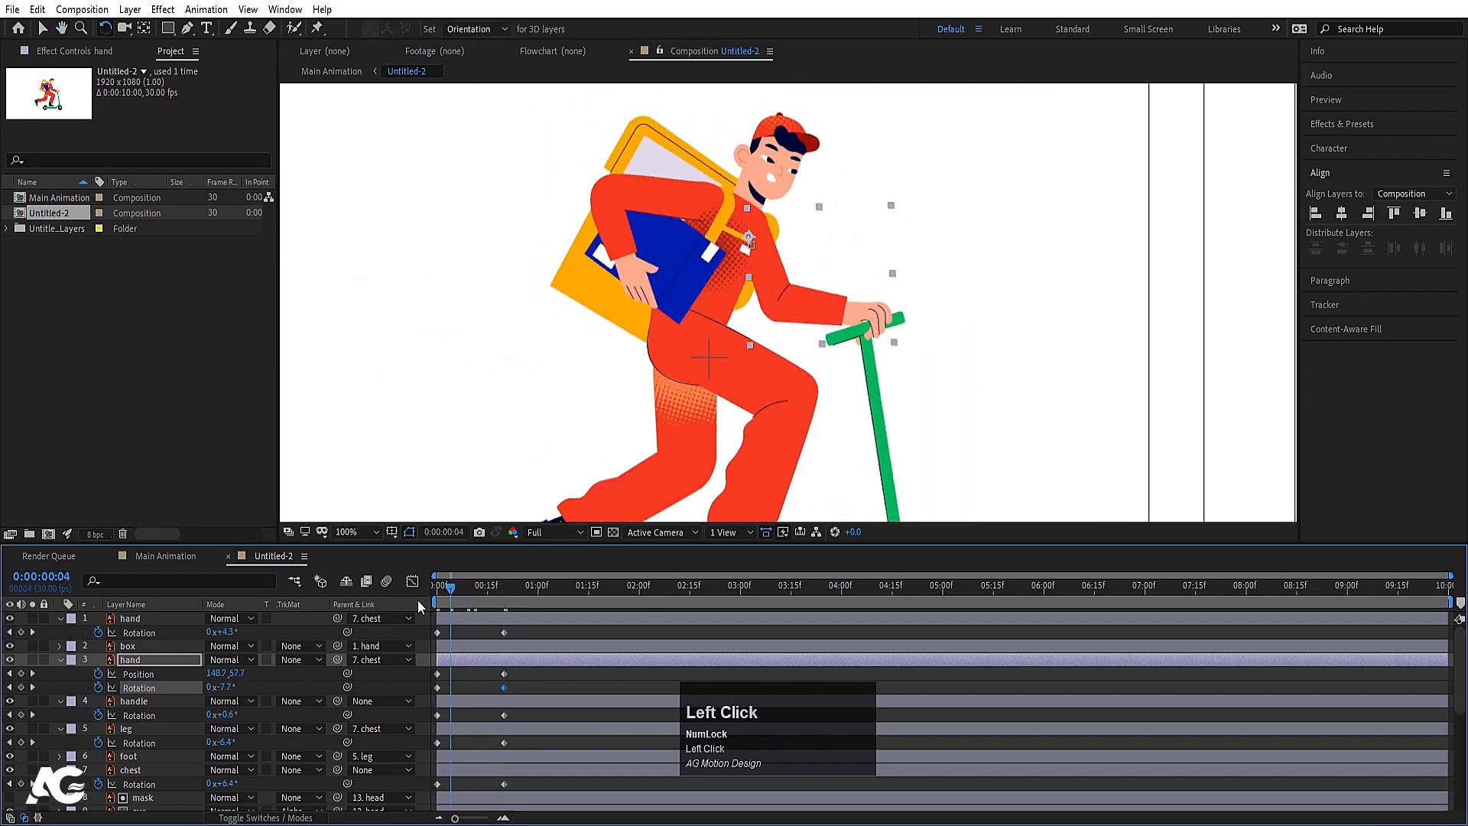
pyautogui.press('space')
pyautogui.press('space')
pyautogui.moveTo(454, 589); pyautogui.dragTo(432, 590)
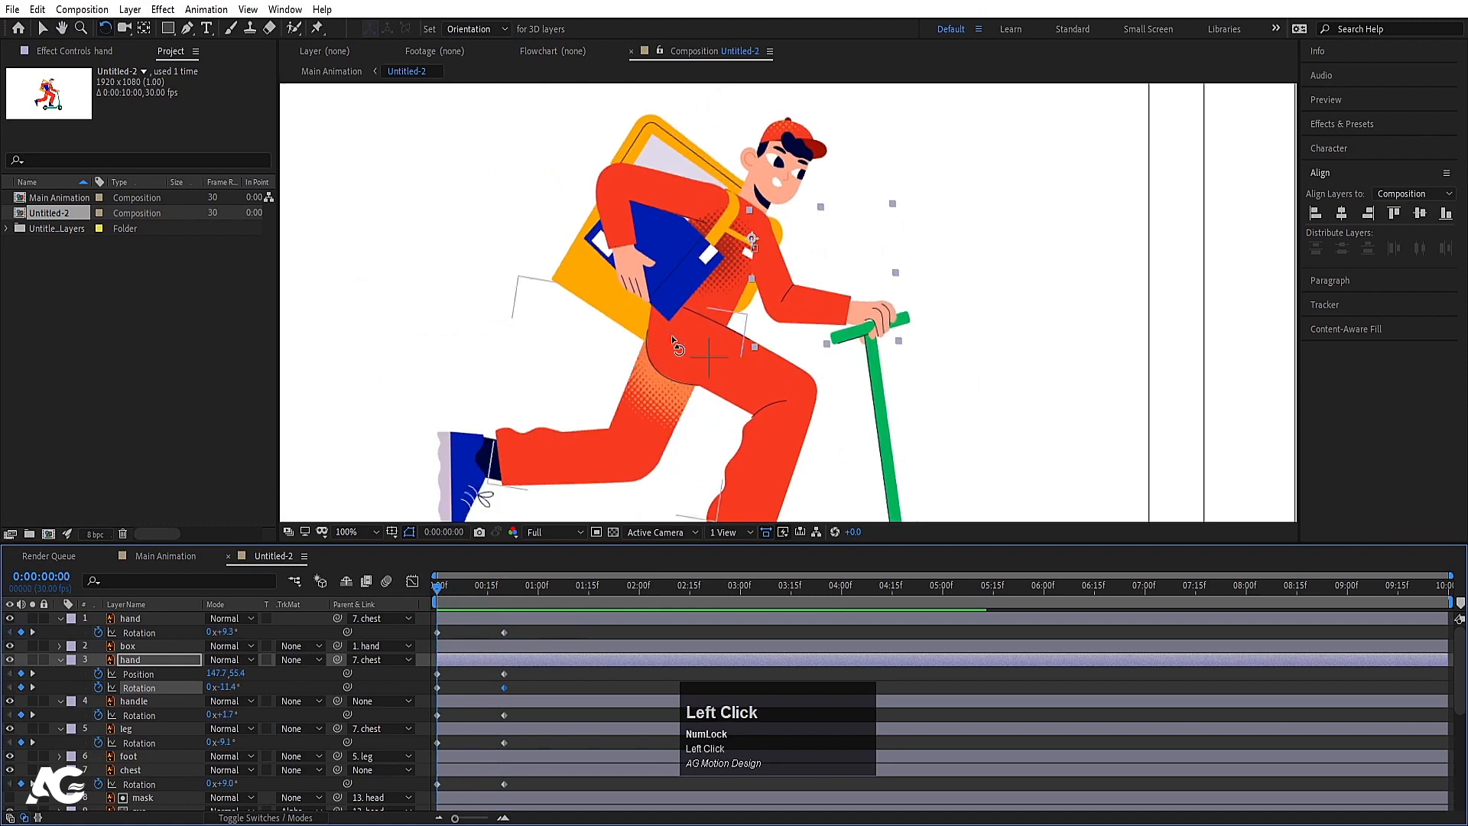
pyautogui.scroll(-2, 671, 335)
pyautogui.press('space')
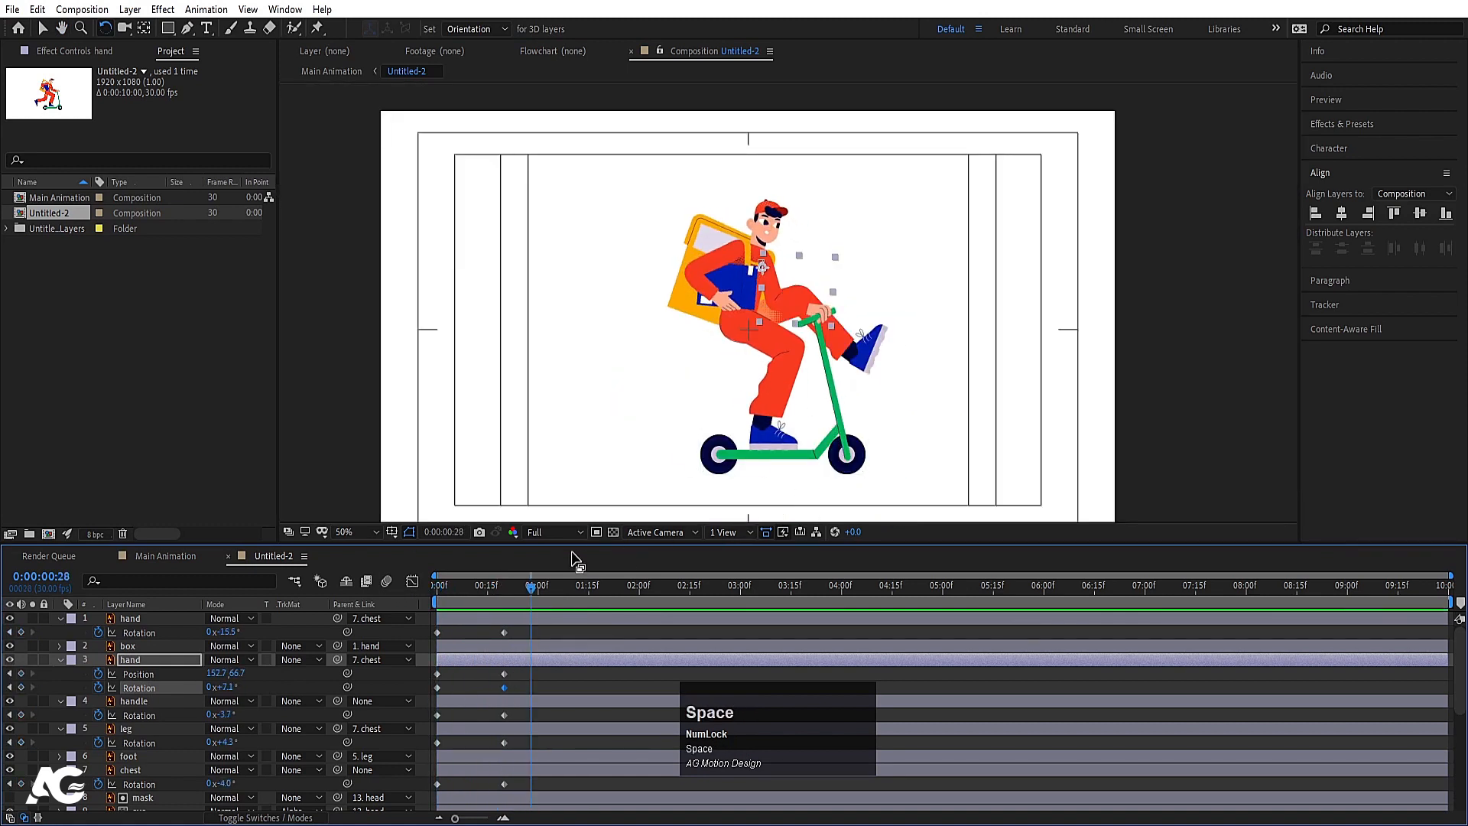
pyautogui.moveTo(490, 589); pyautogui.dragTo(328, 601)
pyautogui.press('space')
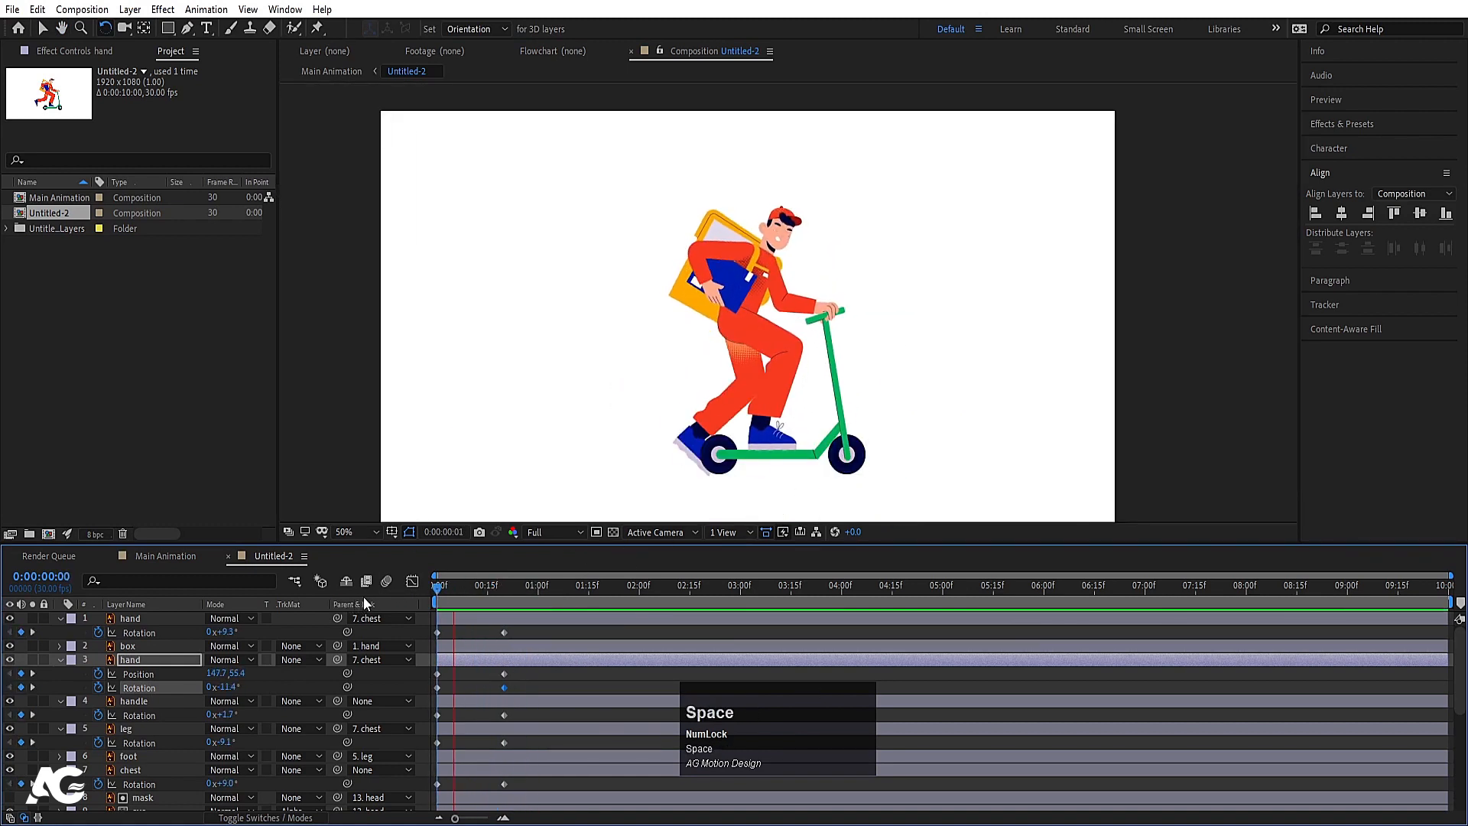
# - At 0:00:01:10, swing the kicking leg backward to about 29.7° rotation and rotate its foot to about 12.5°
pyautogui.moveTo(505, 591); pyautogui.dragTo(572, 595)
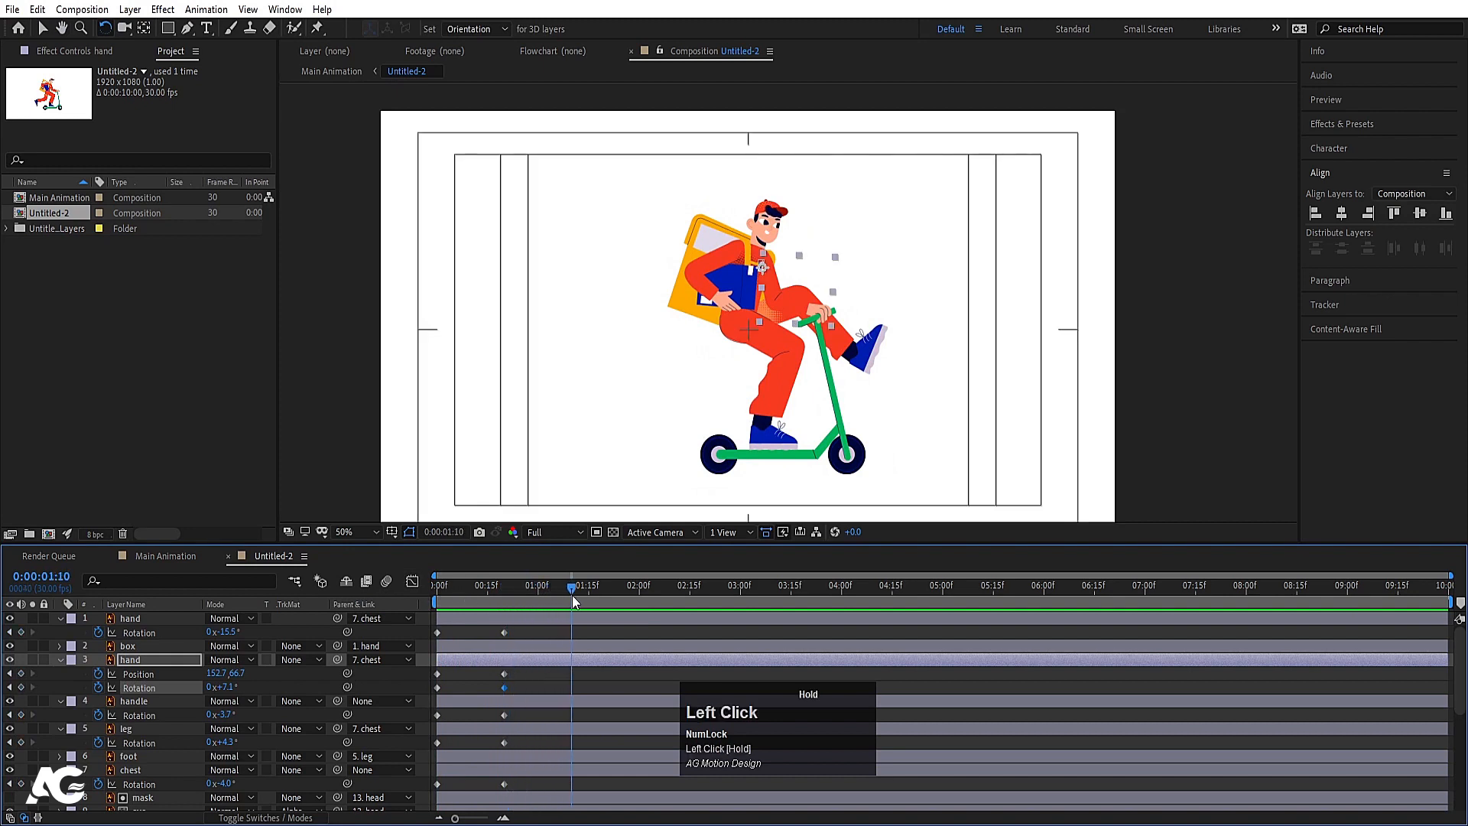
pyautogui.click(843, 338)
pyautogui.click(850, 338)
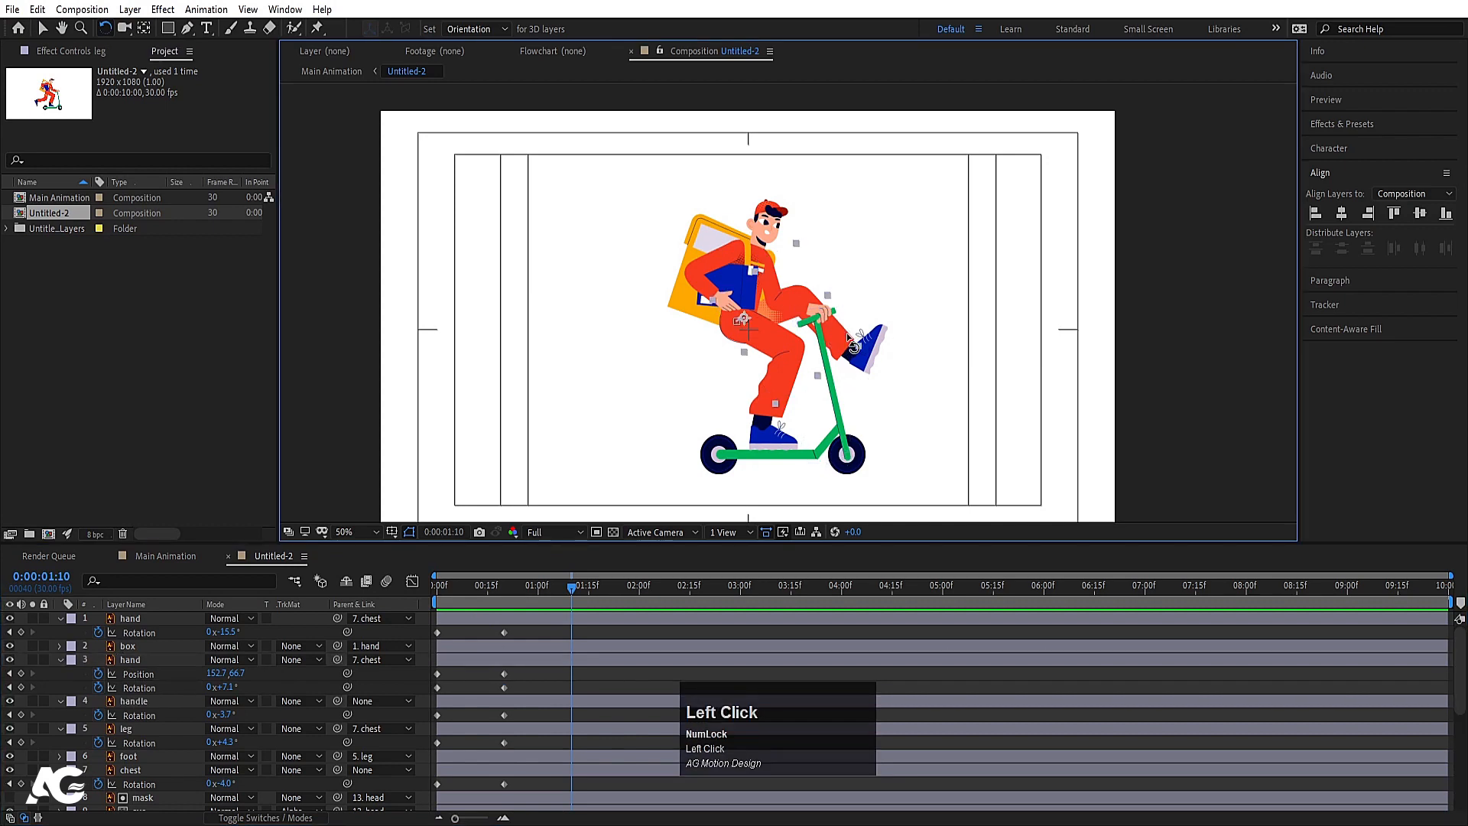
pyautogui.moveTo(853, 344); pyautogui.dragTo(625, 383)
pyautogui.scroll(-5, 524, 798)
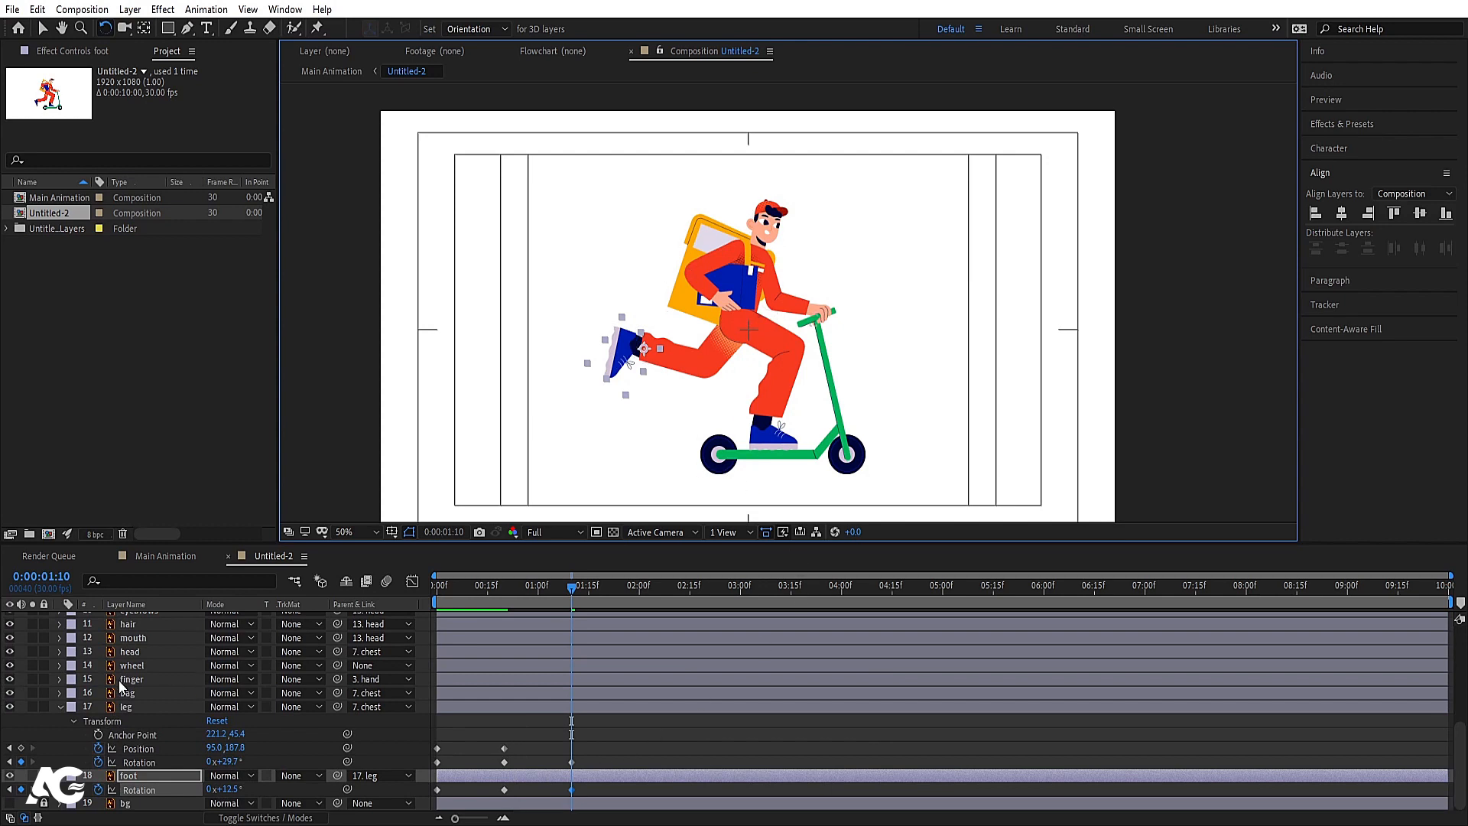
# - Rotate the chest forward to about 13.3° at 0:00:01:10
pyautogui.scroll(3, 125, 681)
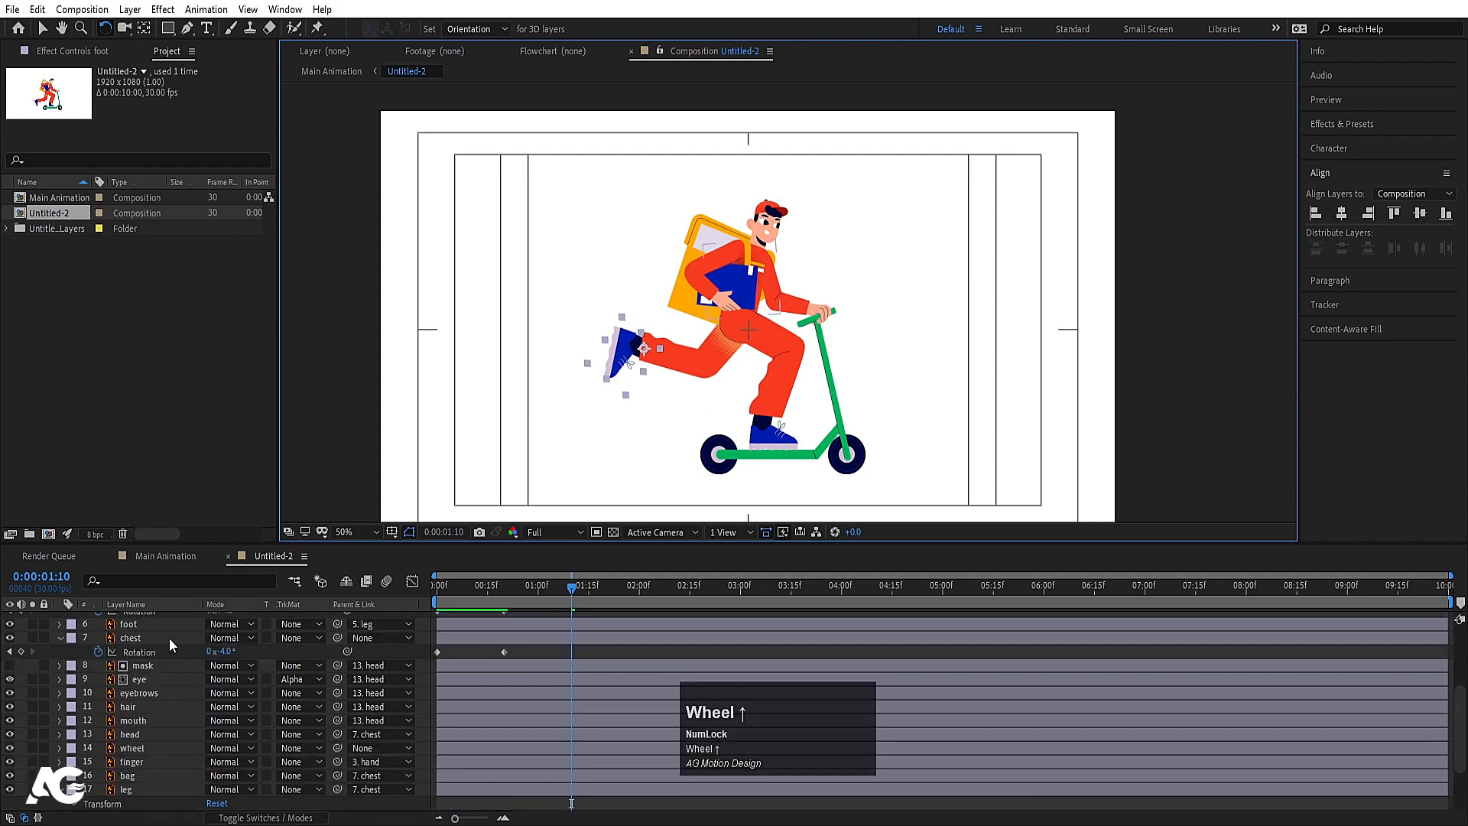
pyautogui.click(170, 639)
pyautogui.moveTo(762, 266); pyautogui.dragTo(776, 254)
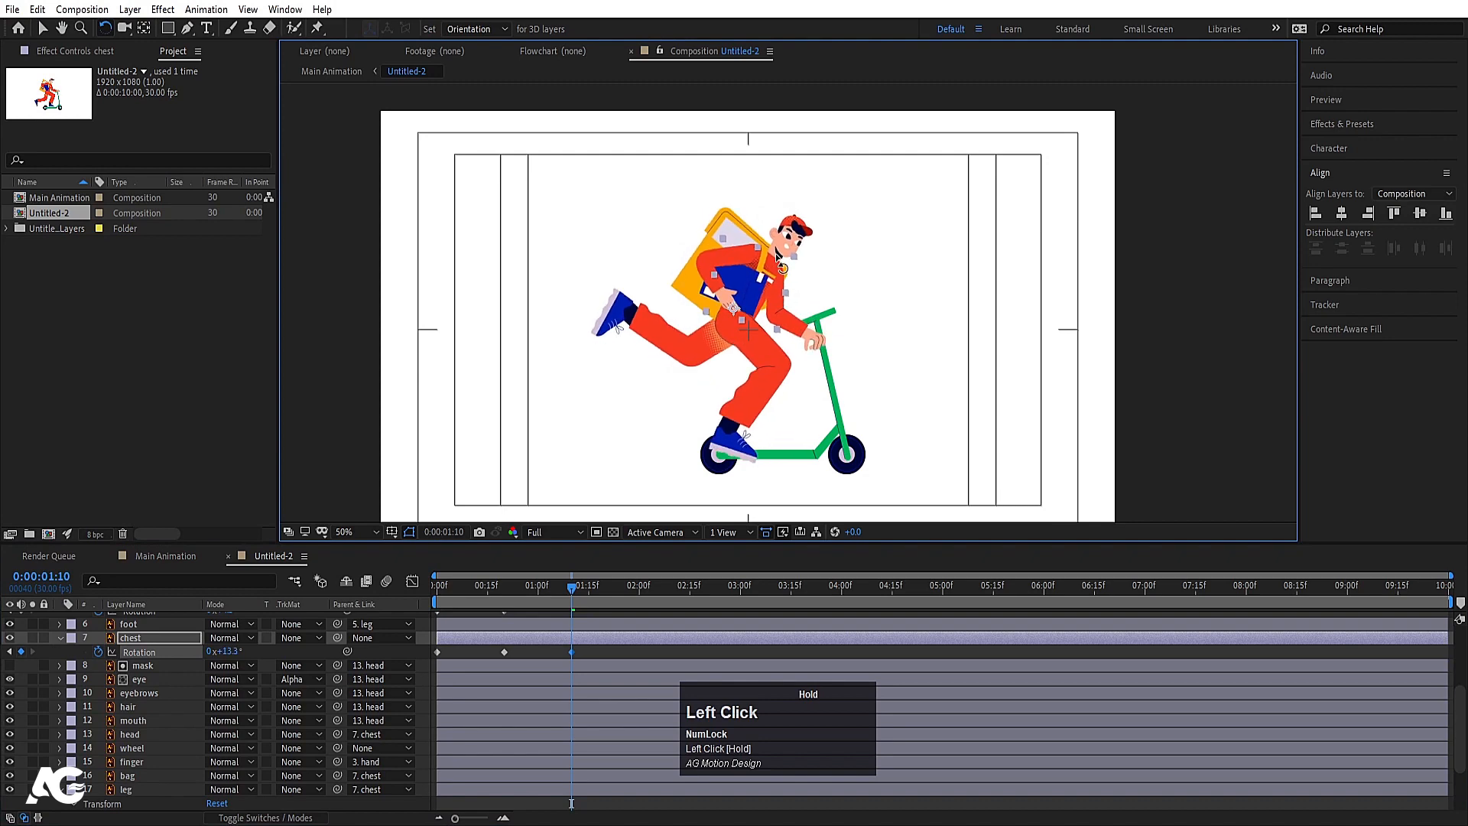
# - Rotate and reposition the handle-reaching hand at 0:00:01:10 to bring it onto the scooter handle
pyautogui.click(791, 322)
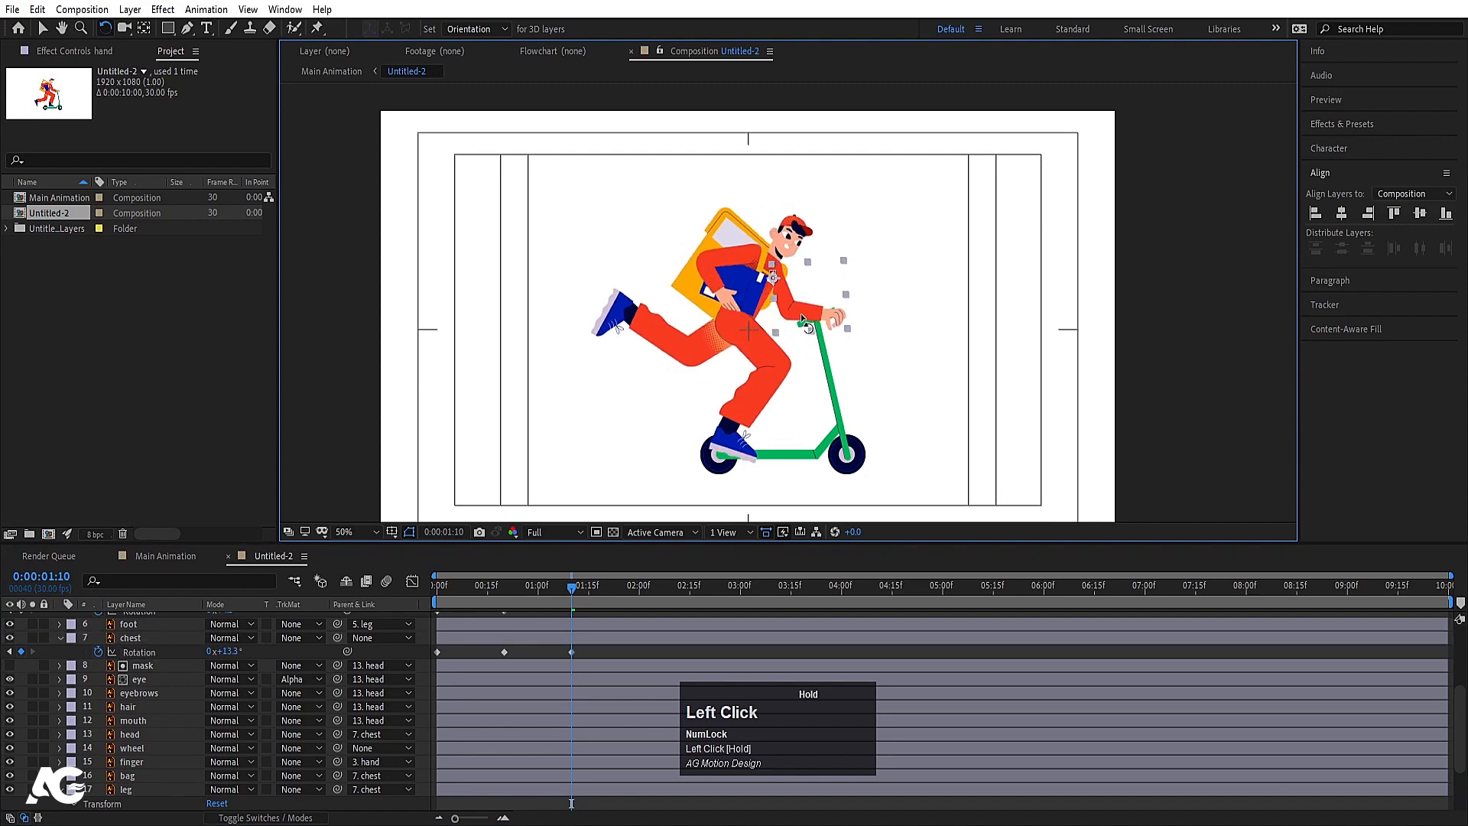
pyautogui.scroll(3, 795, 317)
pyautogui.moveTo(742, 298); pyautogui.dragTo(733, 265)
pyautogui.press('v')
pyautogui.click(733, 277)
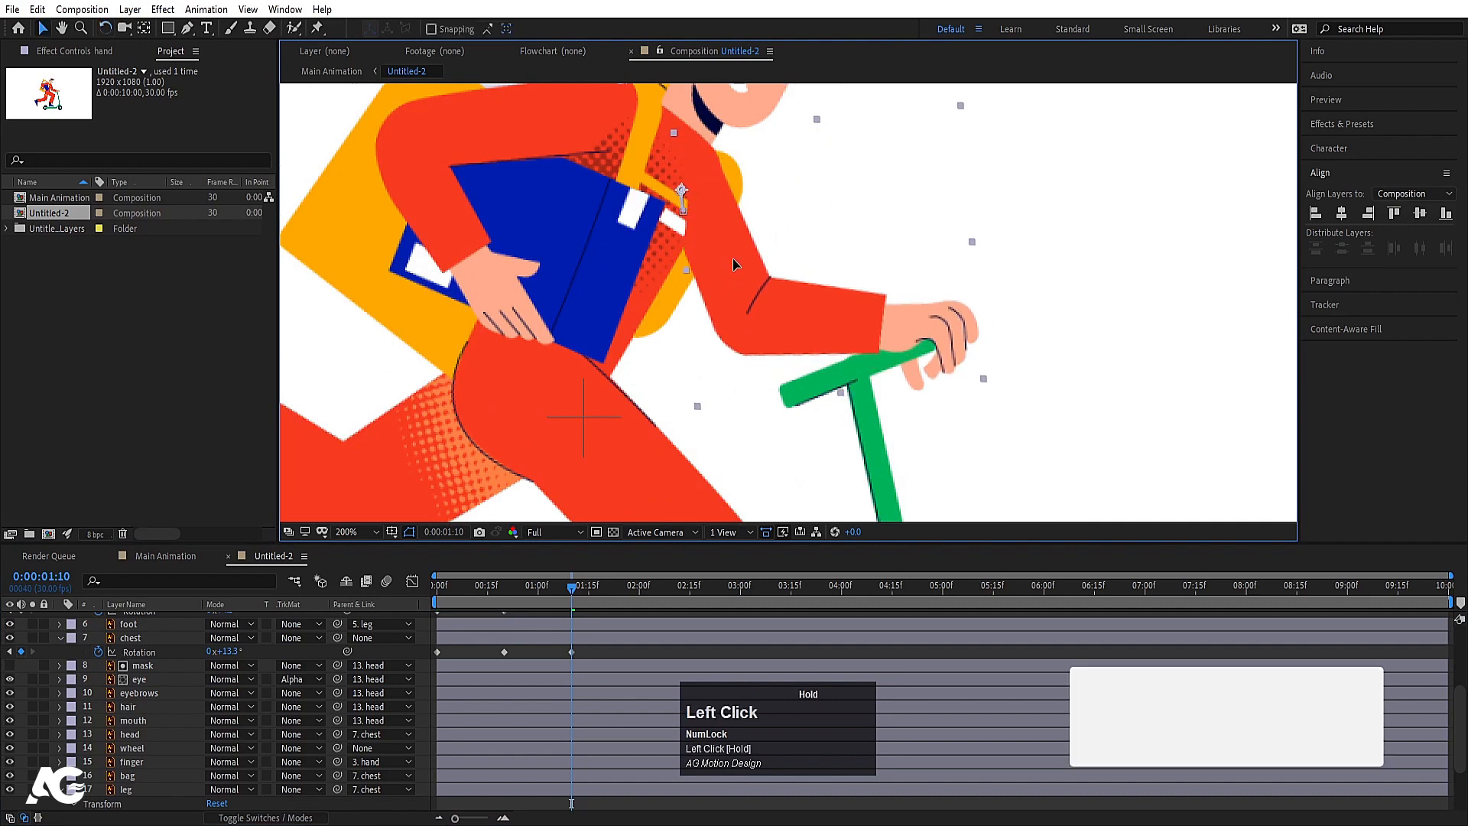
# - Rotate the scooter handle upright at 0:00:01:10 so its grip meets the hand
pyautogui.click(808, 416)
pyautogui.scroll(-2, 833, 403)
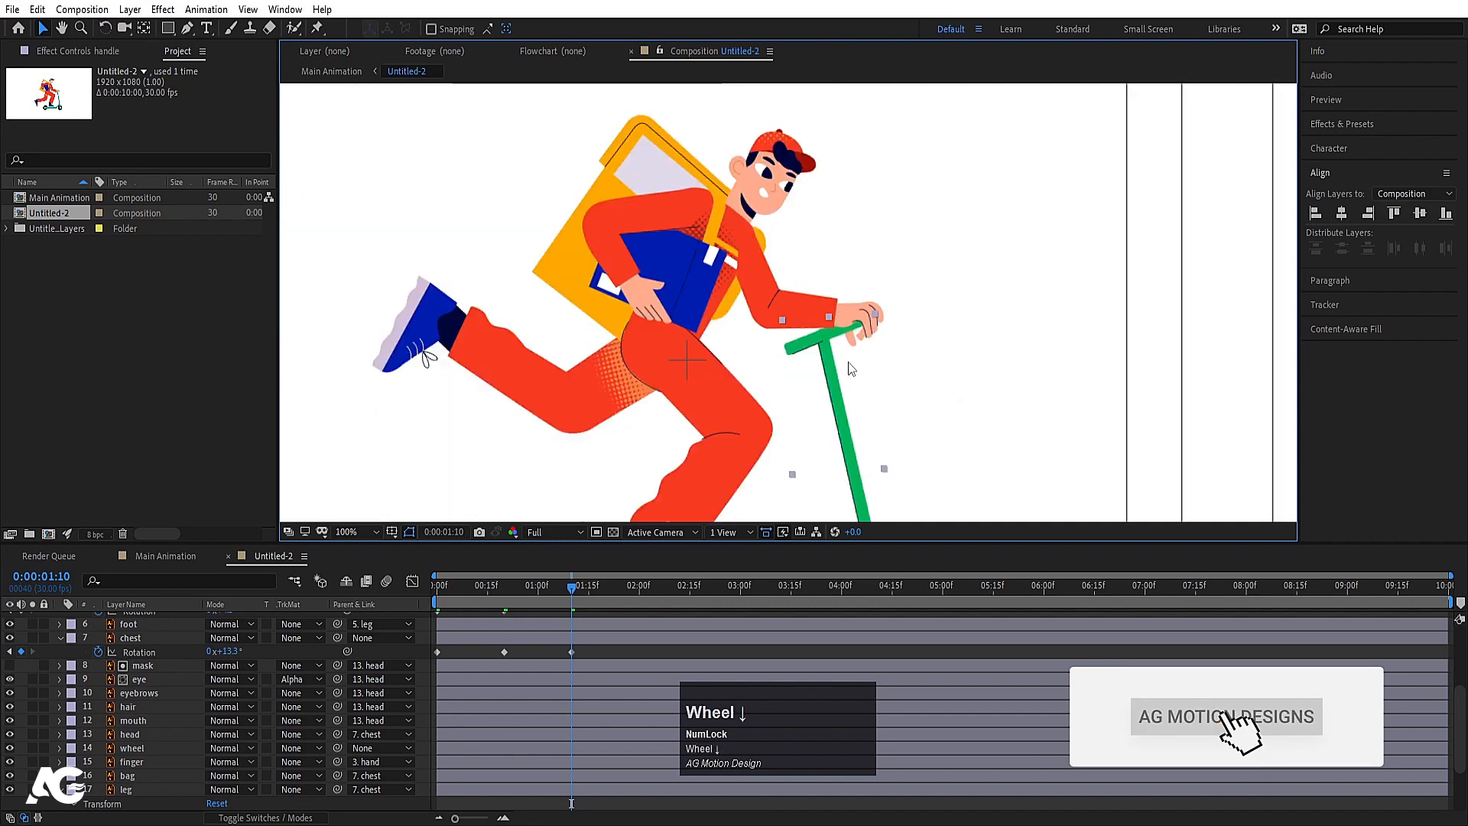
pyautogui.press('w')
pyautogui.moveTo(845, 352); pyautogui.dragTo(781, 306)
pyautogui.scroll(-1, 830, 398)
pyautogui.scroll(1, 817, 321)
pyautogui.scroll(-1, 817, 328)
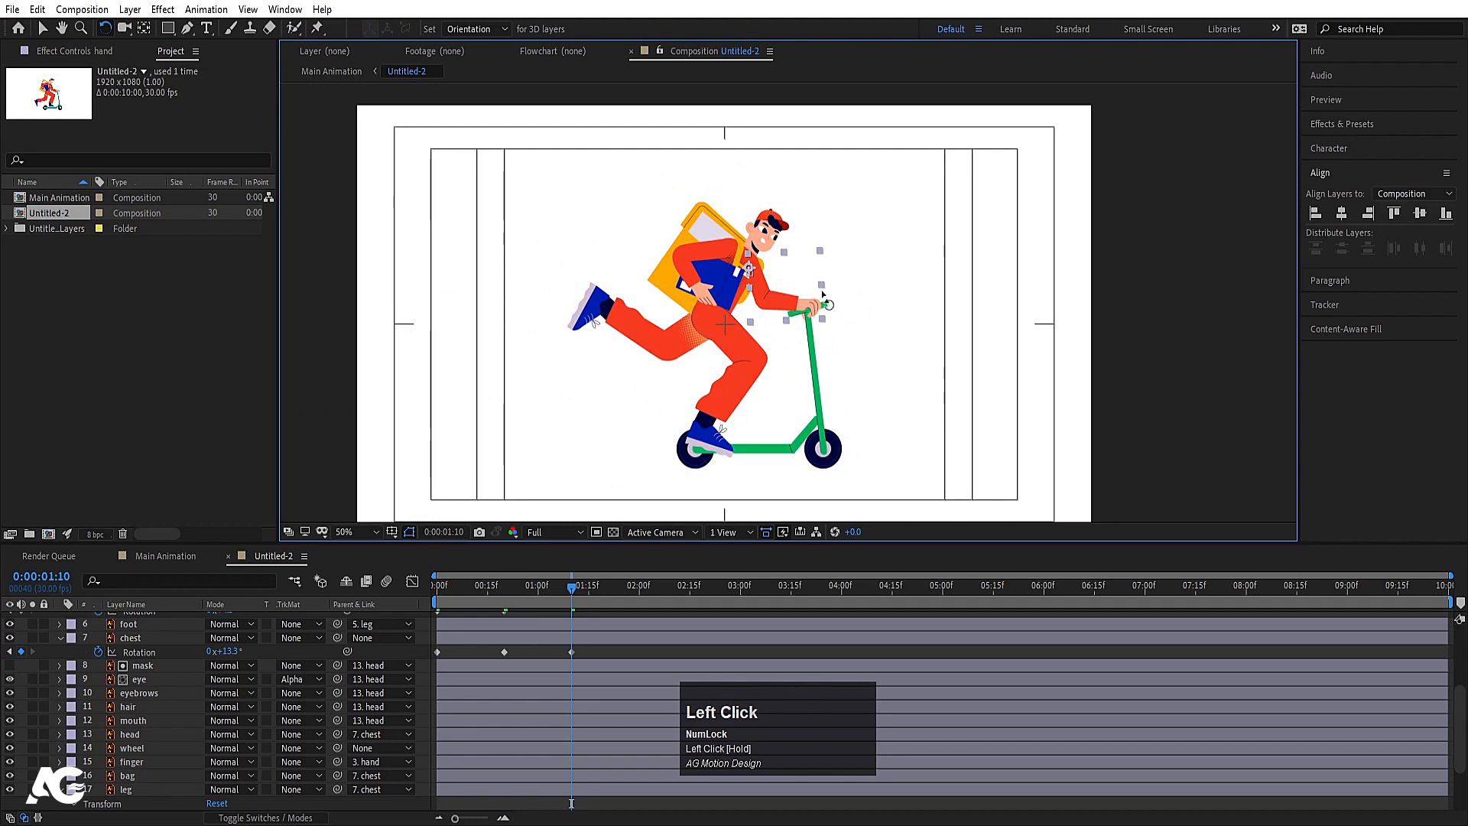
# - Rotate the standing leg at 0:00:01:10 so its foot rests on the scooter deck
pyautogui.scroll(1, 823, 295)
pyautogui.click(665, 386)
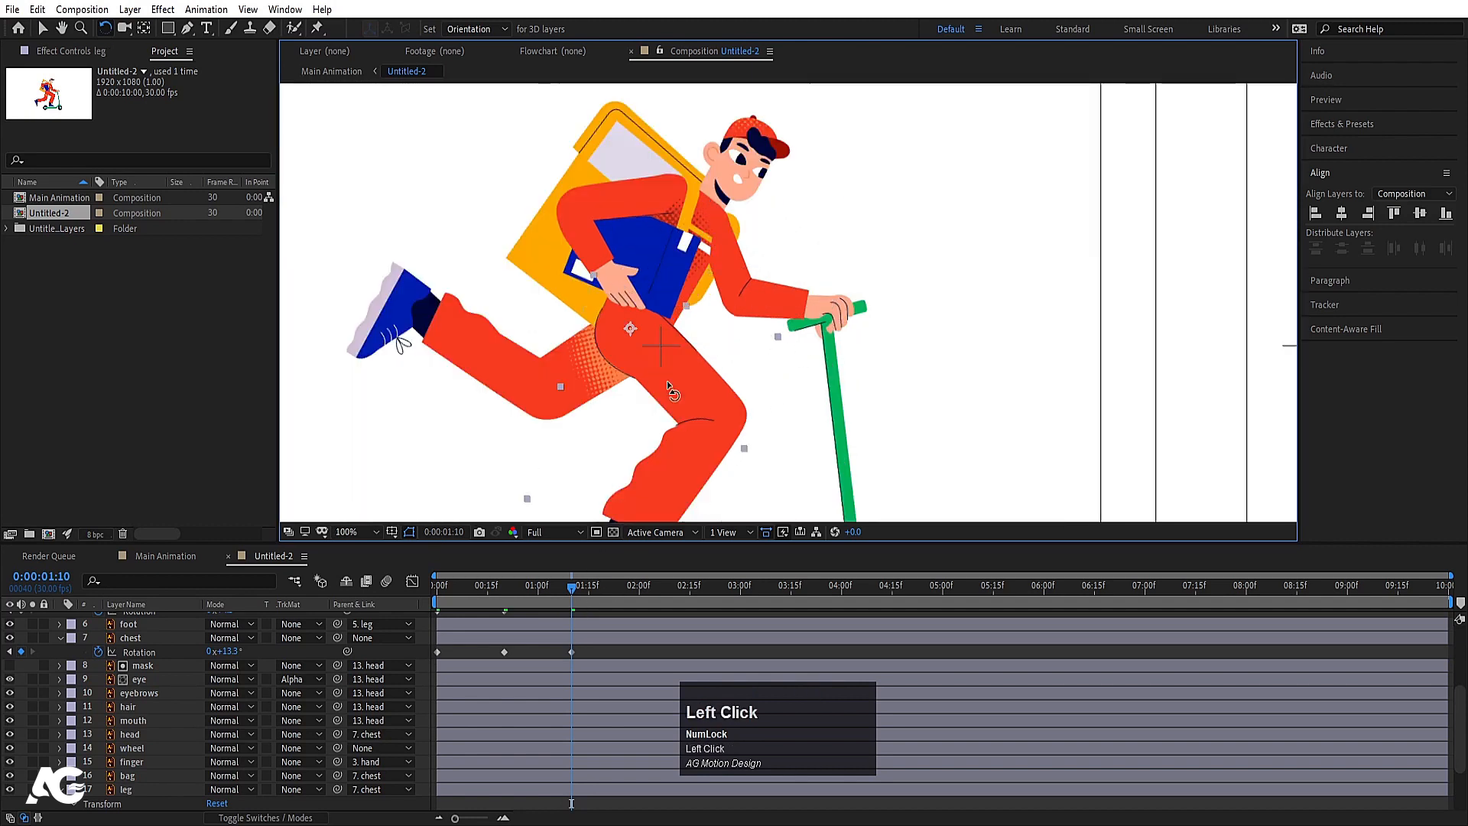
pyautogui.scroll(-1, 669, 394)
pyautogui.click(736, 399)
pyautogui.moveTo(736, 399); pyautogui.dragTo(745, 399)
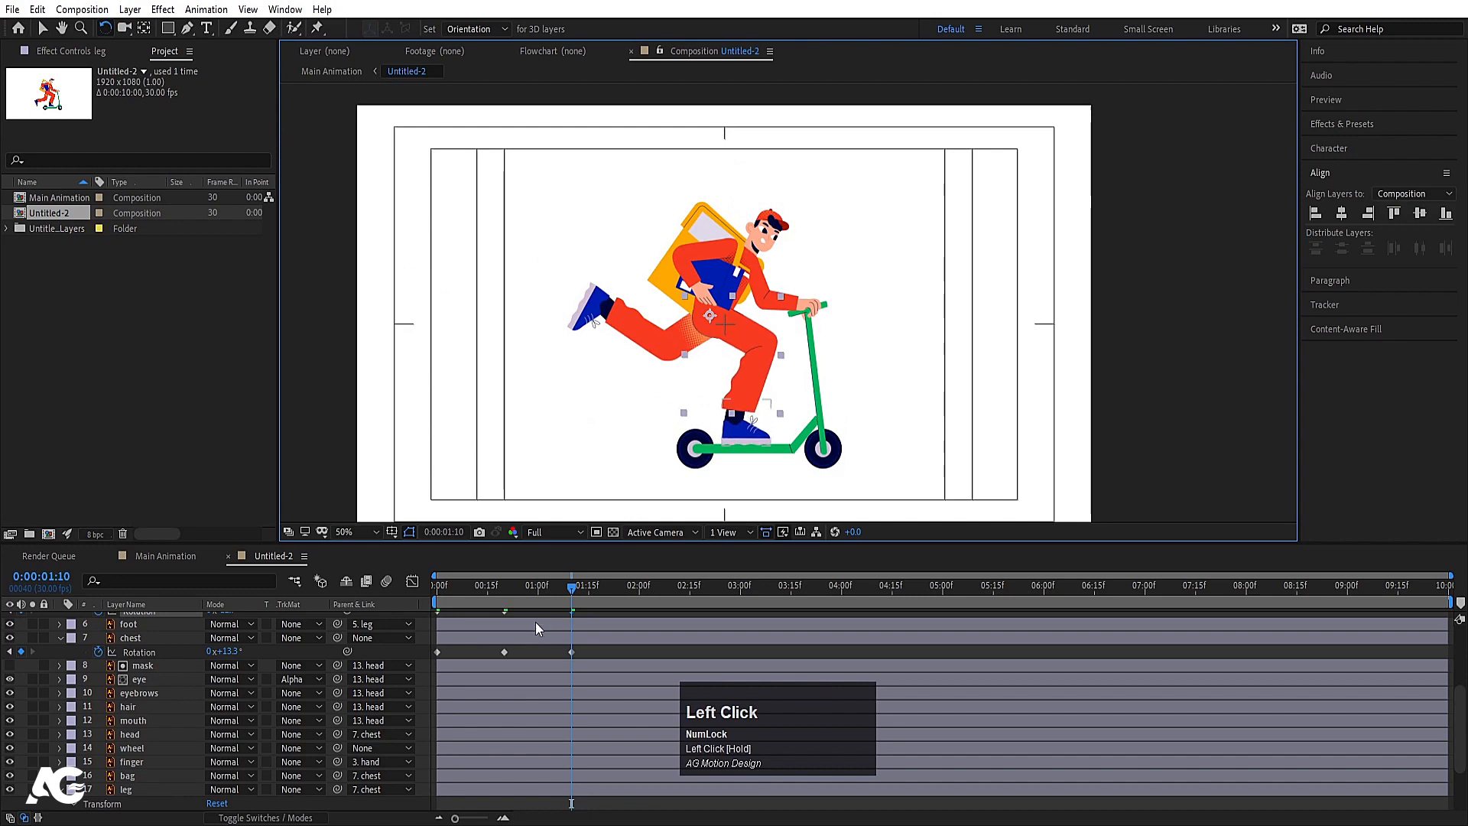
# - Preview the full leg-swing motion from the start
pyautogui.moveTo(544, 584); pyautogui.dragTo(416, 600)
pyautogui.press('space')
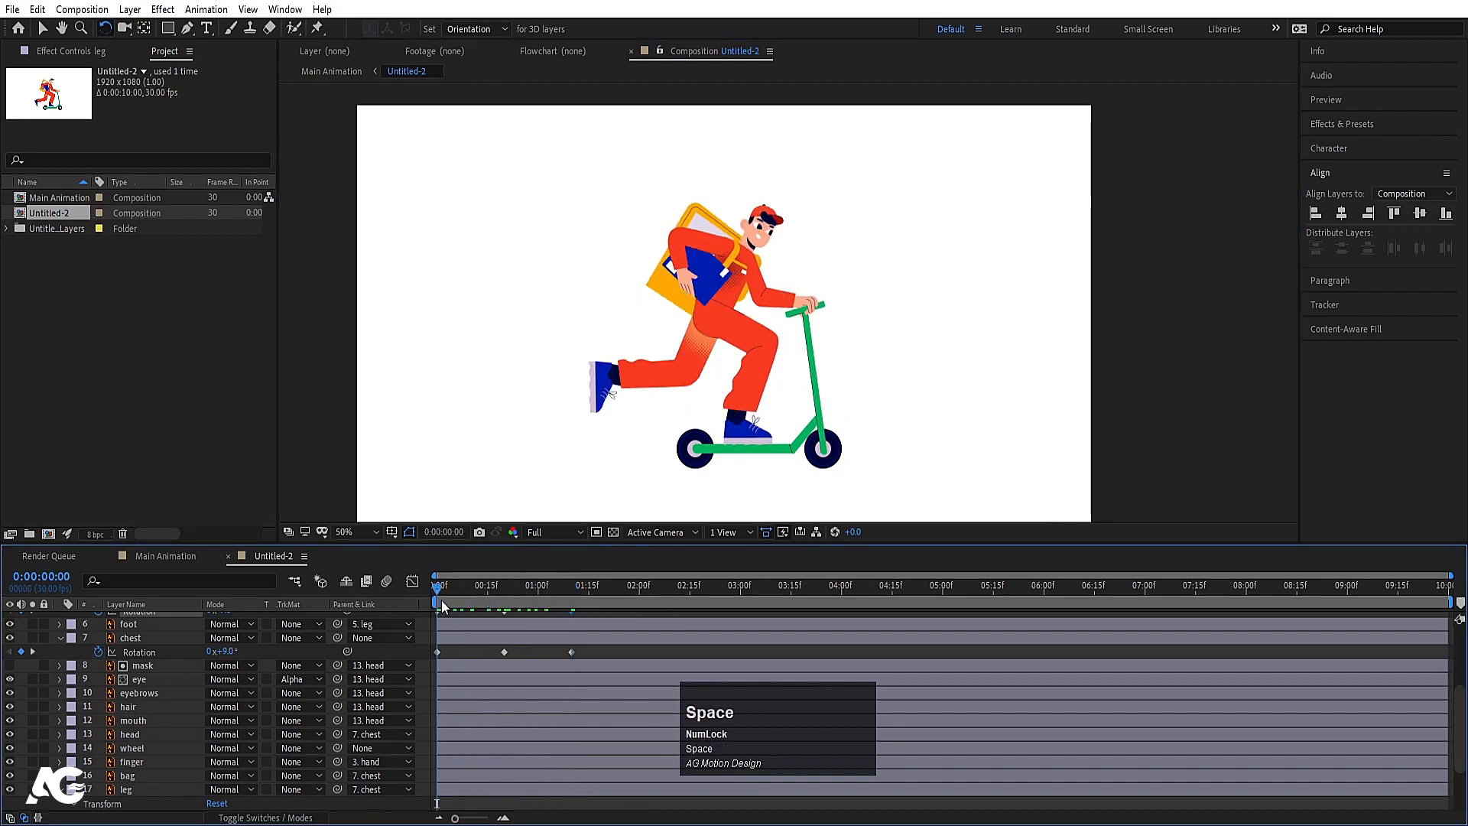
pyautogui.press('space')
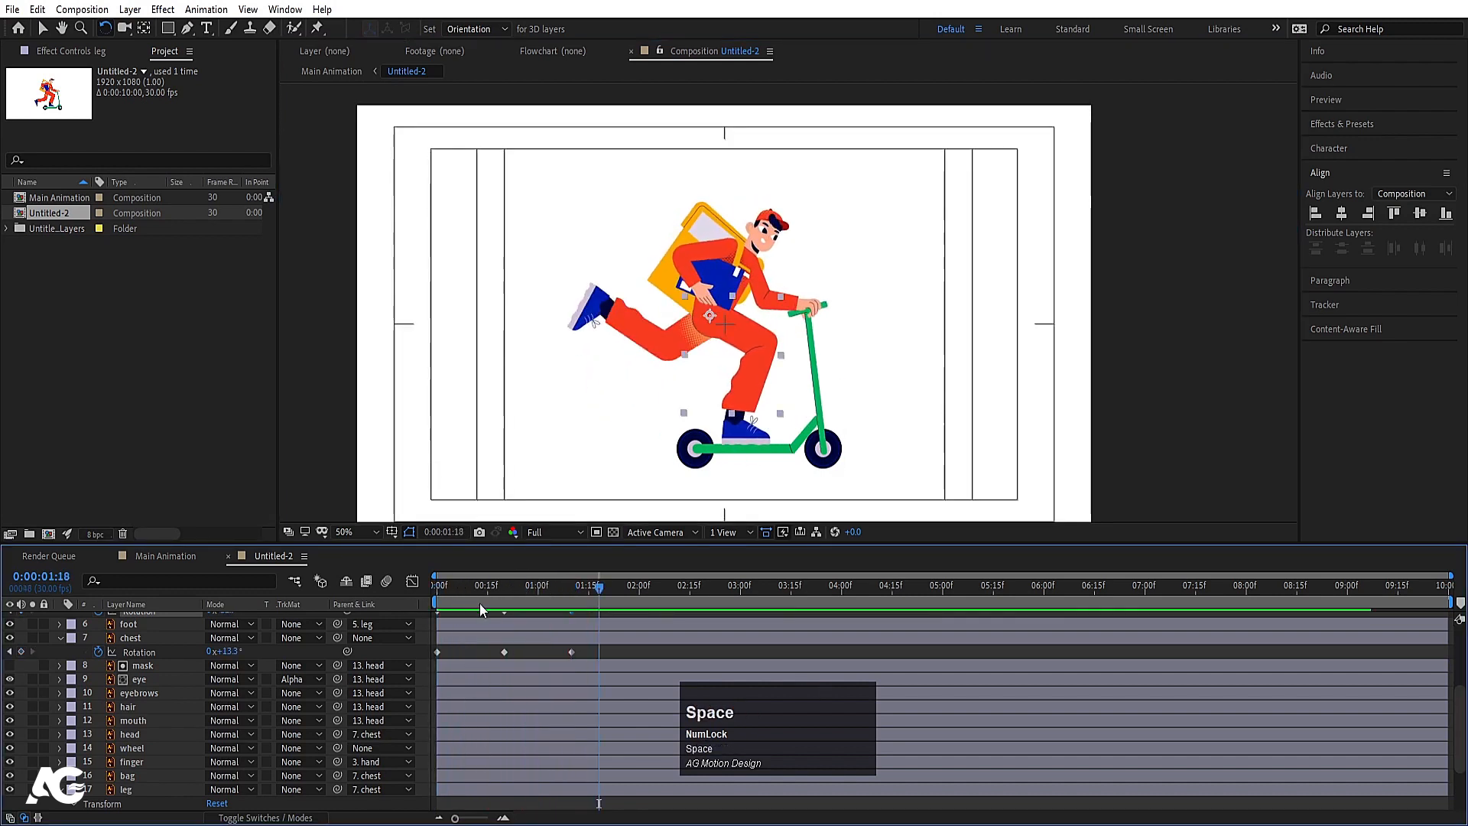
# - Rotate the head to about 6.8° at 0:00:00:00 and create a rotation keyframe for it
pyautogui.press('j')
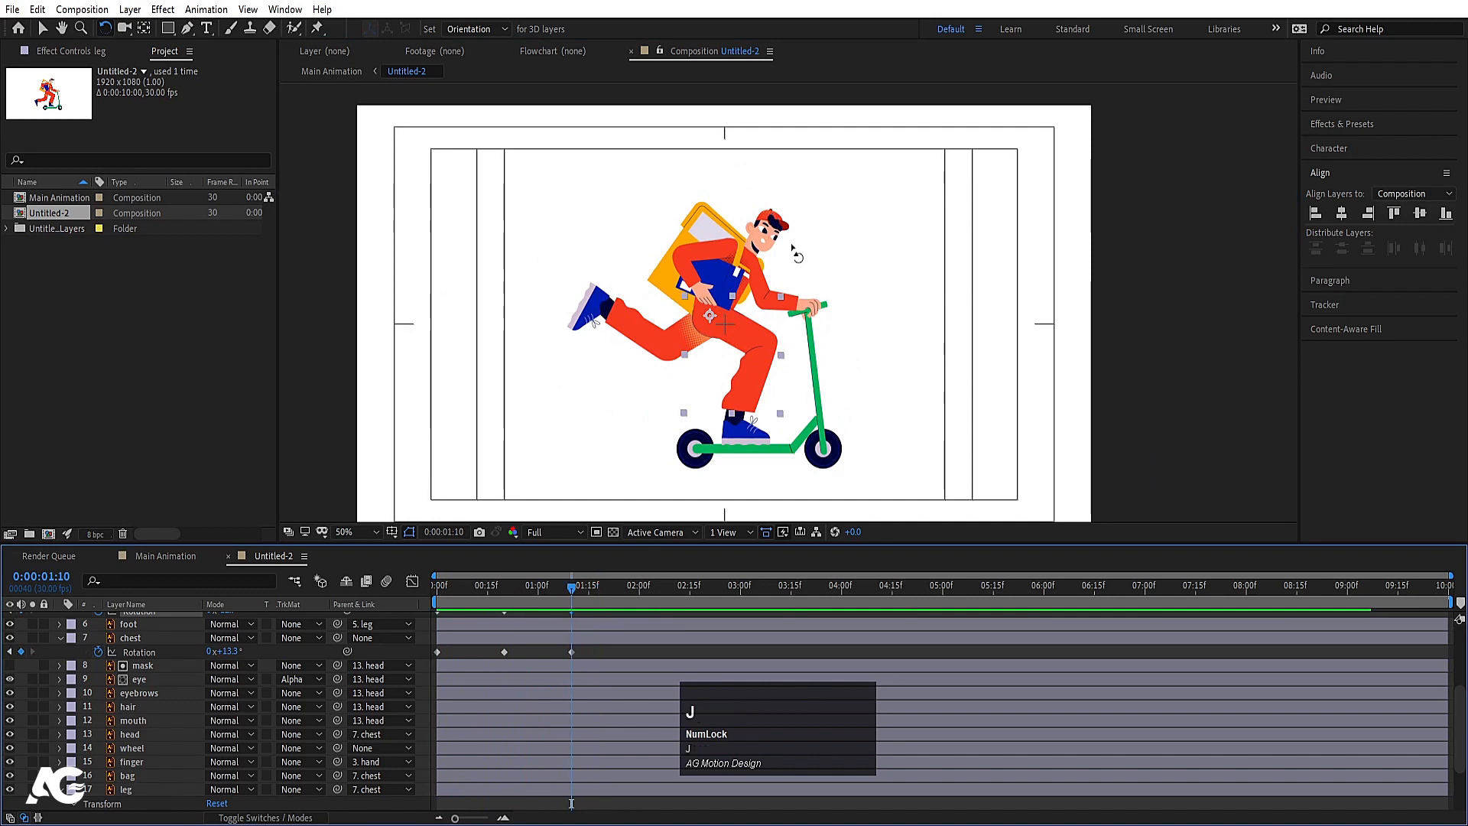
pyautogui.press('j')
pyautogui.press('j')
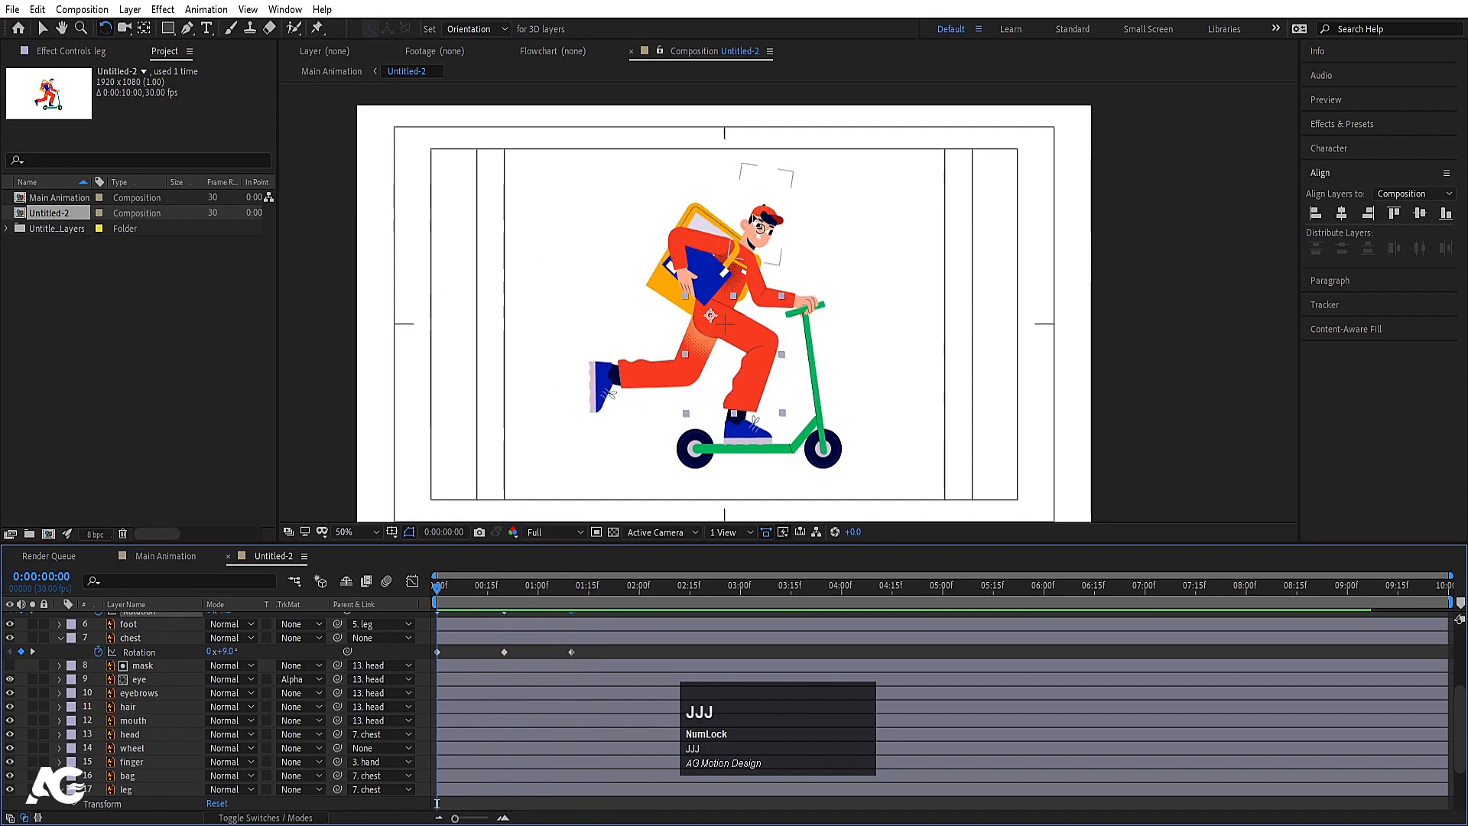
pyautogui.click(742, 256)
pyautogui.press('r')
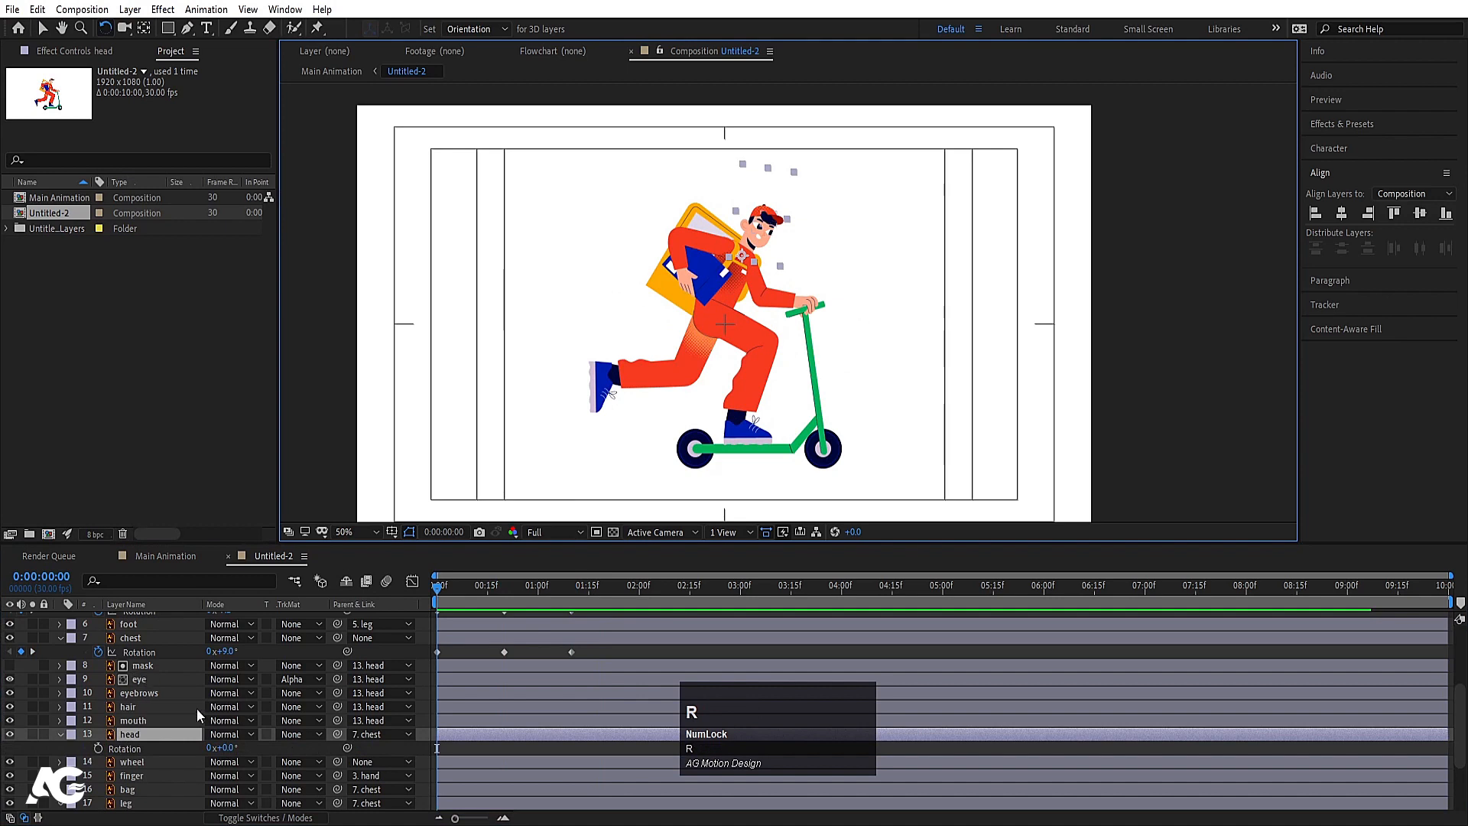
pyautogui.moveTo(765, 220); pyautogui.dragTo(769, 223)
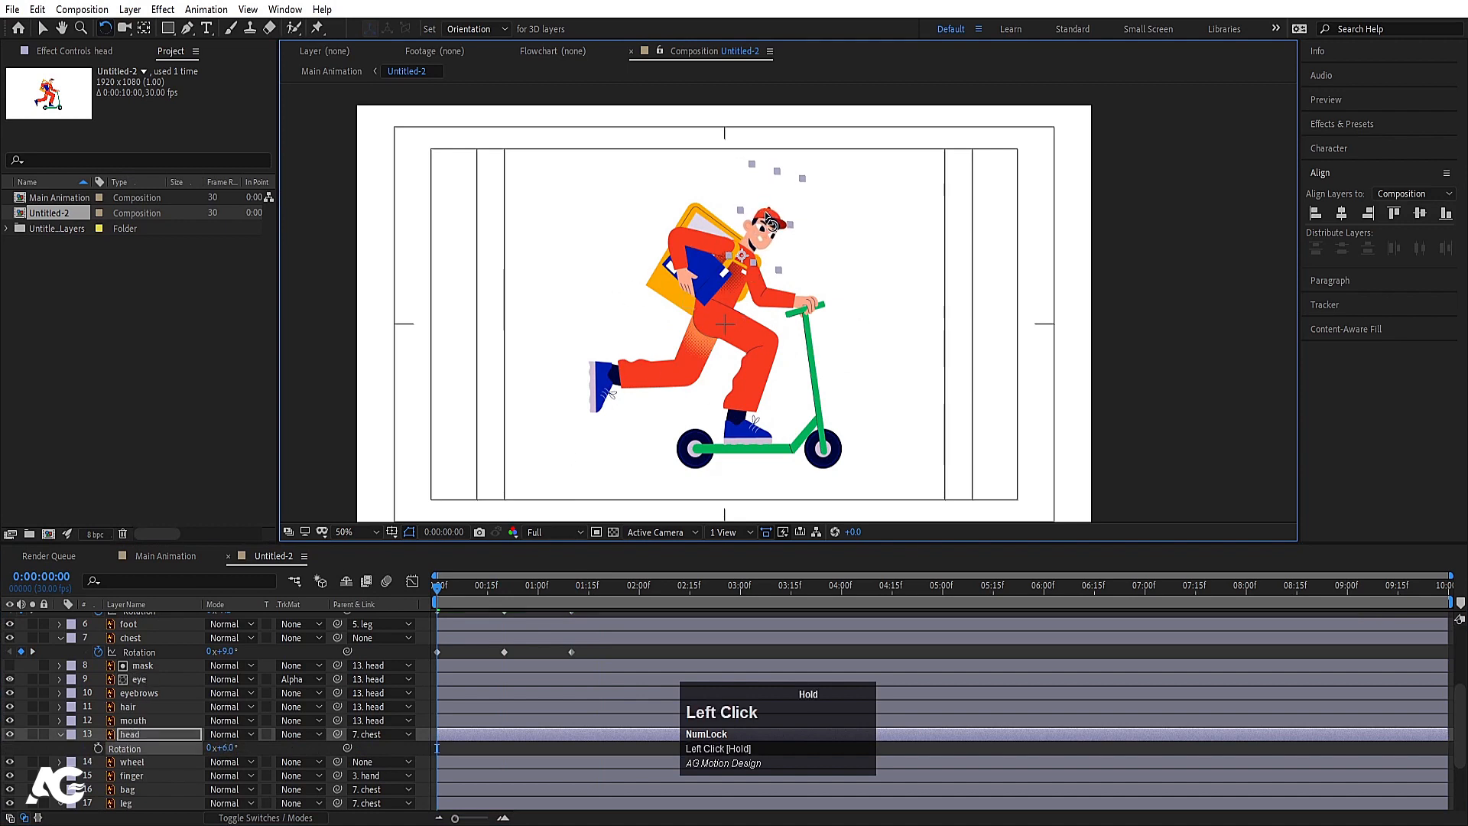
pyautogui.click(98, 747)
# - Keyframe the head's rotation at 0:00:00:20 and at about -4.4° at 0:00:01:10, and preview from the start
pyautogui.press('j')
pyautogui.press('k')
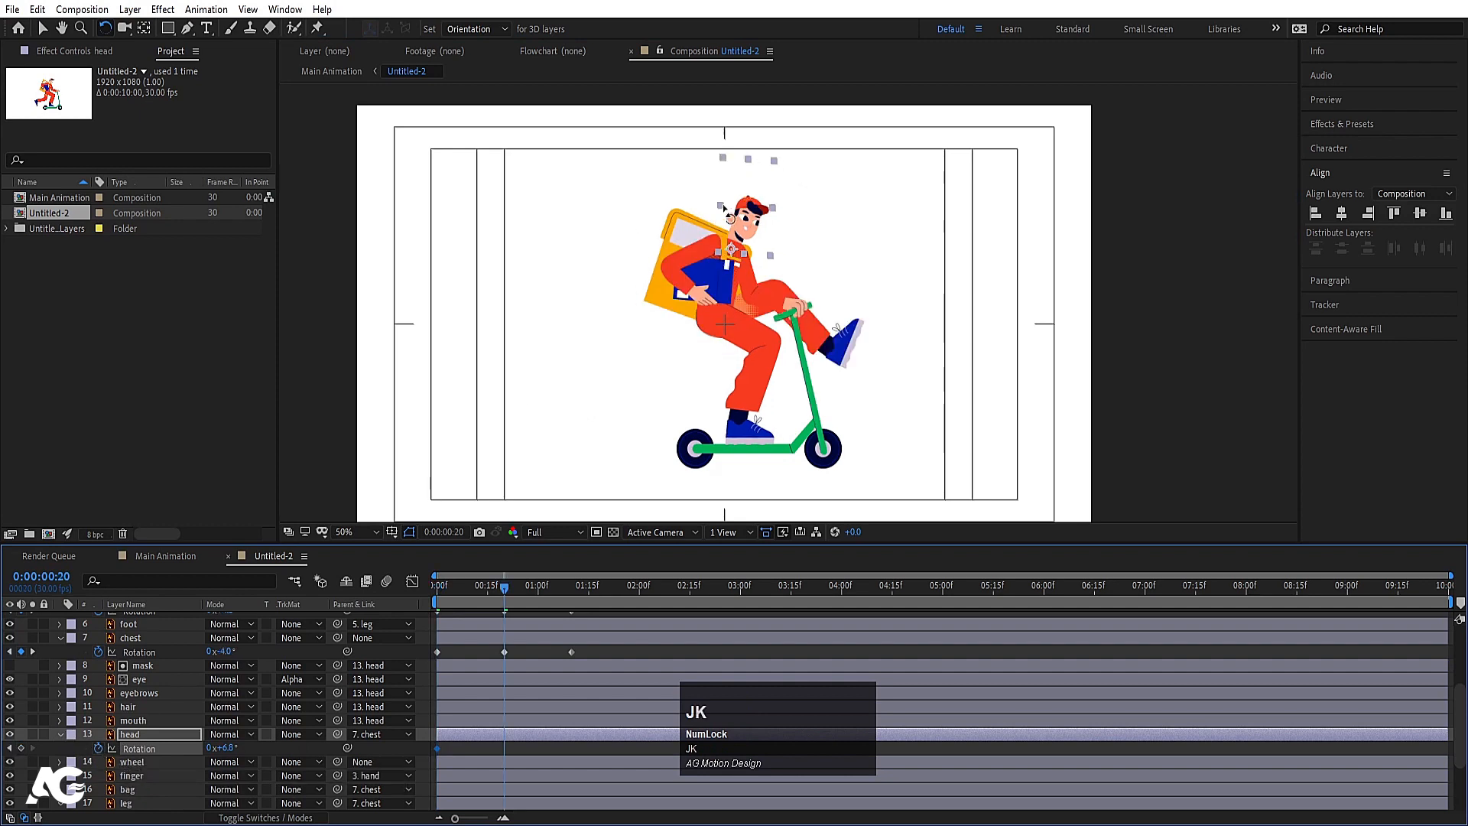
pyautogui.moveTo(746, 209)
pyautogui.mouseDown()
pyautogui.moveTo(726, 214)
pyautogui.moveTo(763, 217)
pyautogui.mouseUp()
pyautogui.press('k')
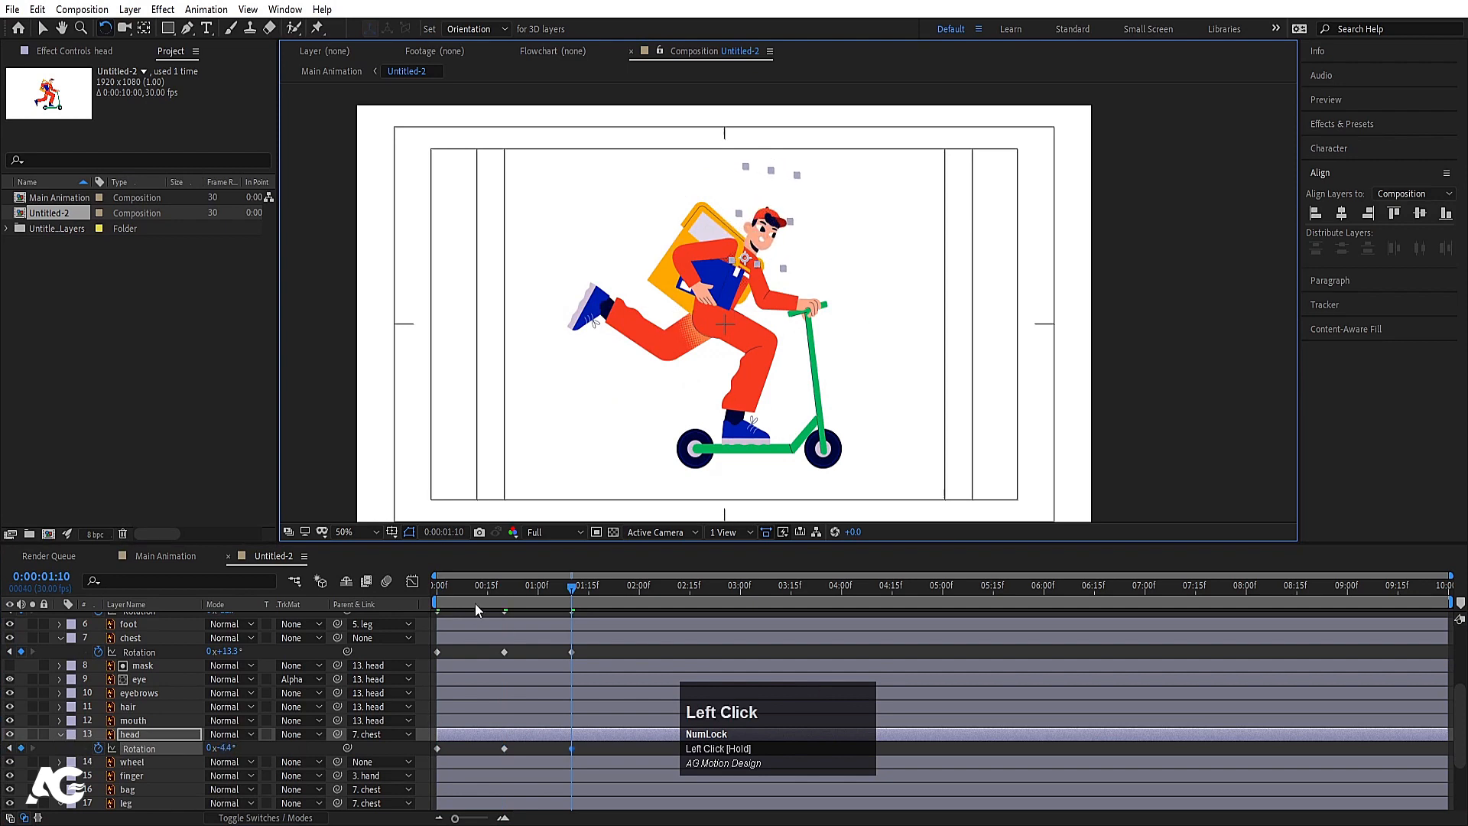
pyautogui.click(438, 589)
pyautogui.press('space')
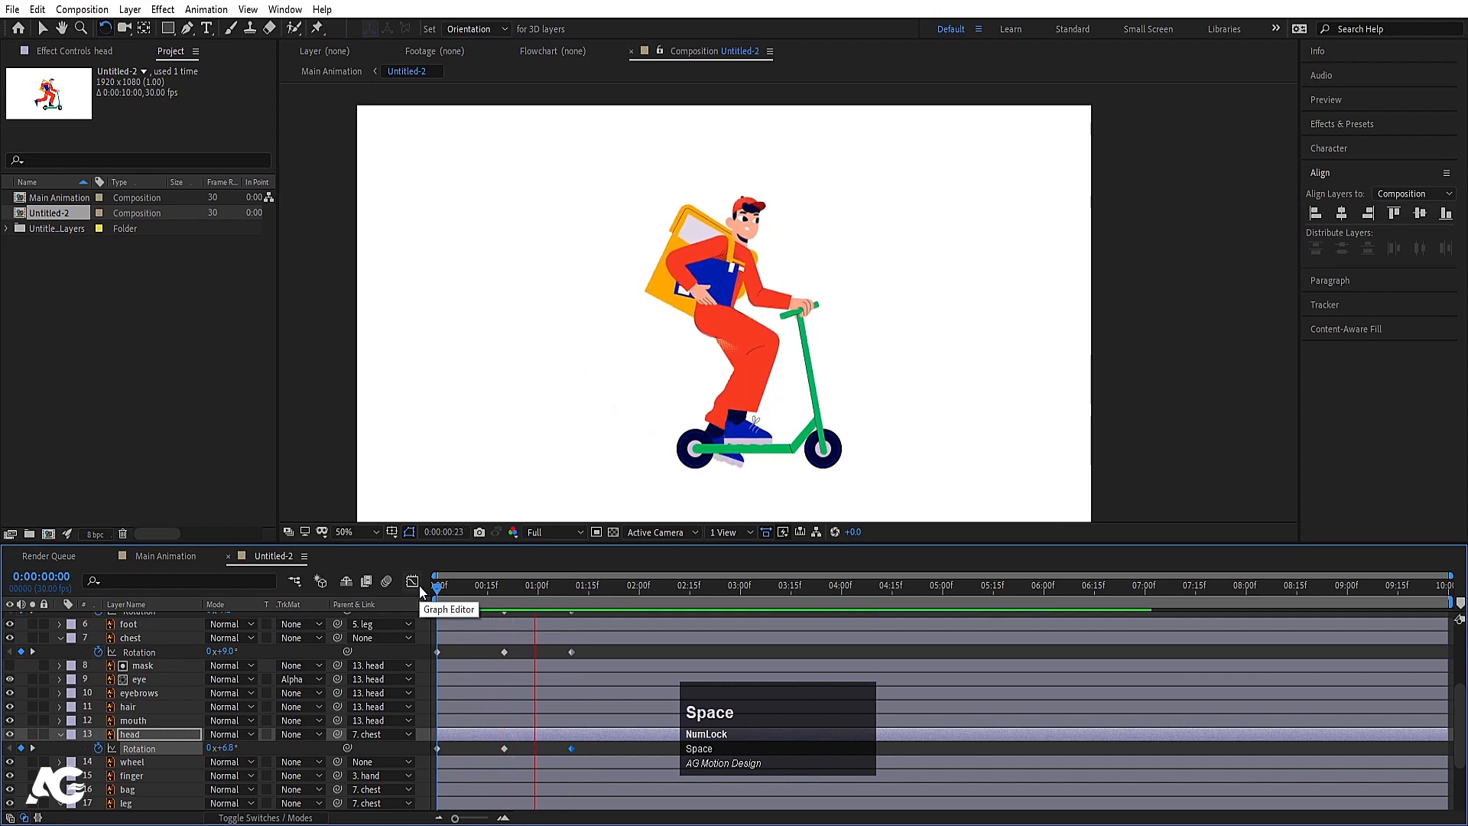
# - Preview the motion and keyframe the back leg's rotation at about 22.1° at 0:00:02:04
pyautogui.click(598, 603)
pyautogui.press('space')
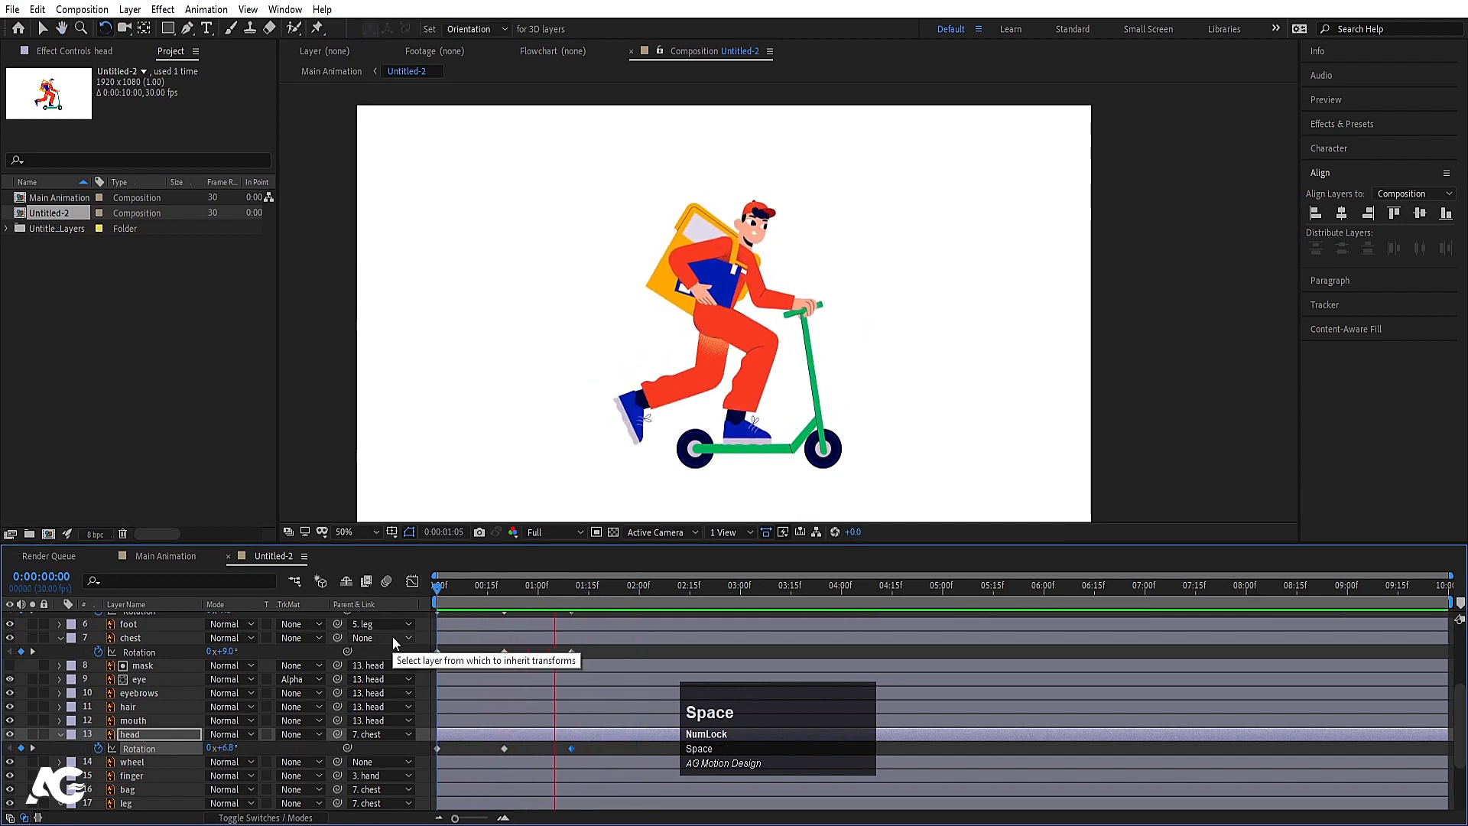
pyautogui.press('space')
pyautogui.press('space')
pyautogui.press('space')
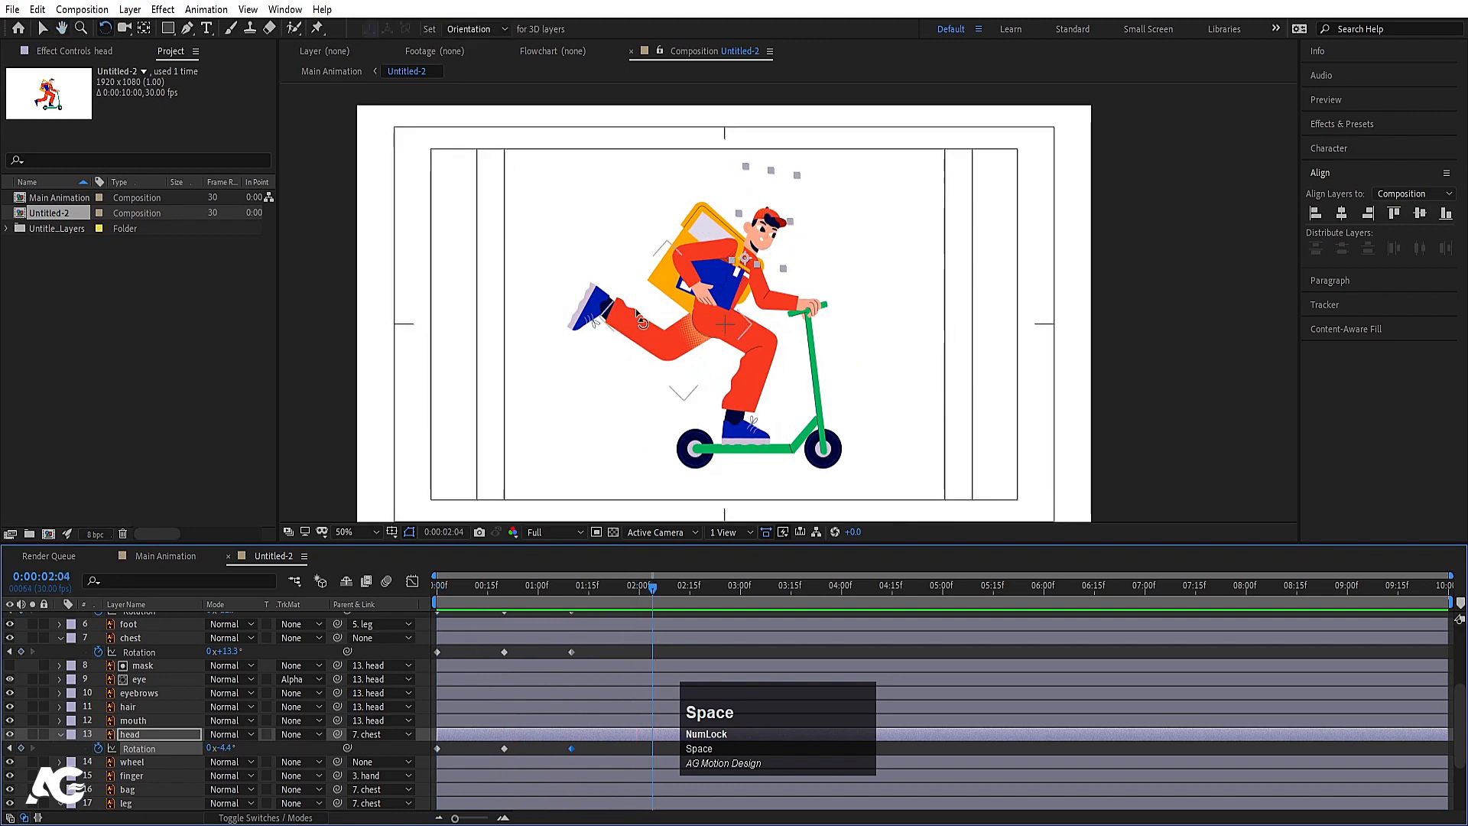
pyautogui.click(632, 322)
pyautogui.moveTo(626, 325); pyautogui.dragTo(625, 336)
pyautogui.press('space')
pyautogui.press('space')
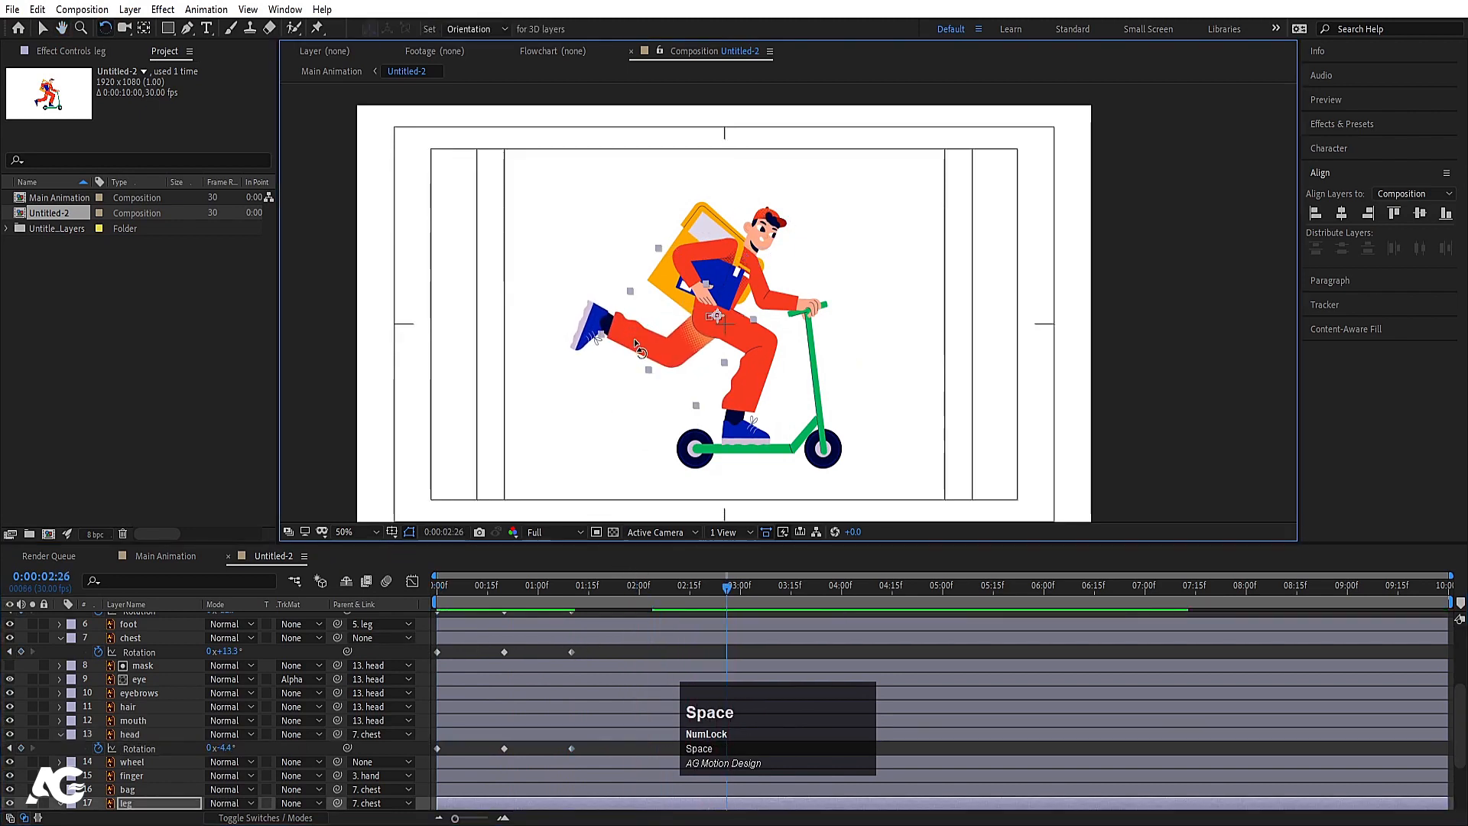
# - Add a back-leg rotation keyframe at 0:00:02:29 and replace it with a copy of the 0° starting keyframe, then preview from the start
pyautogui.scroll(-3, 616, 702)
pyautogui.moveTo(652, 341); pyautogui.dragTo(645, 328)
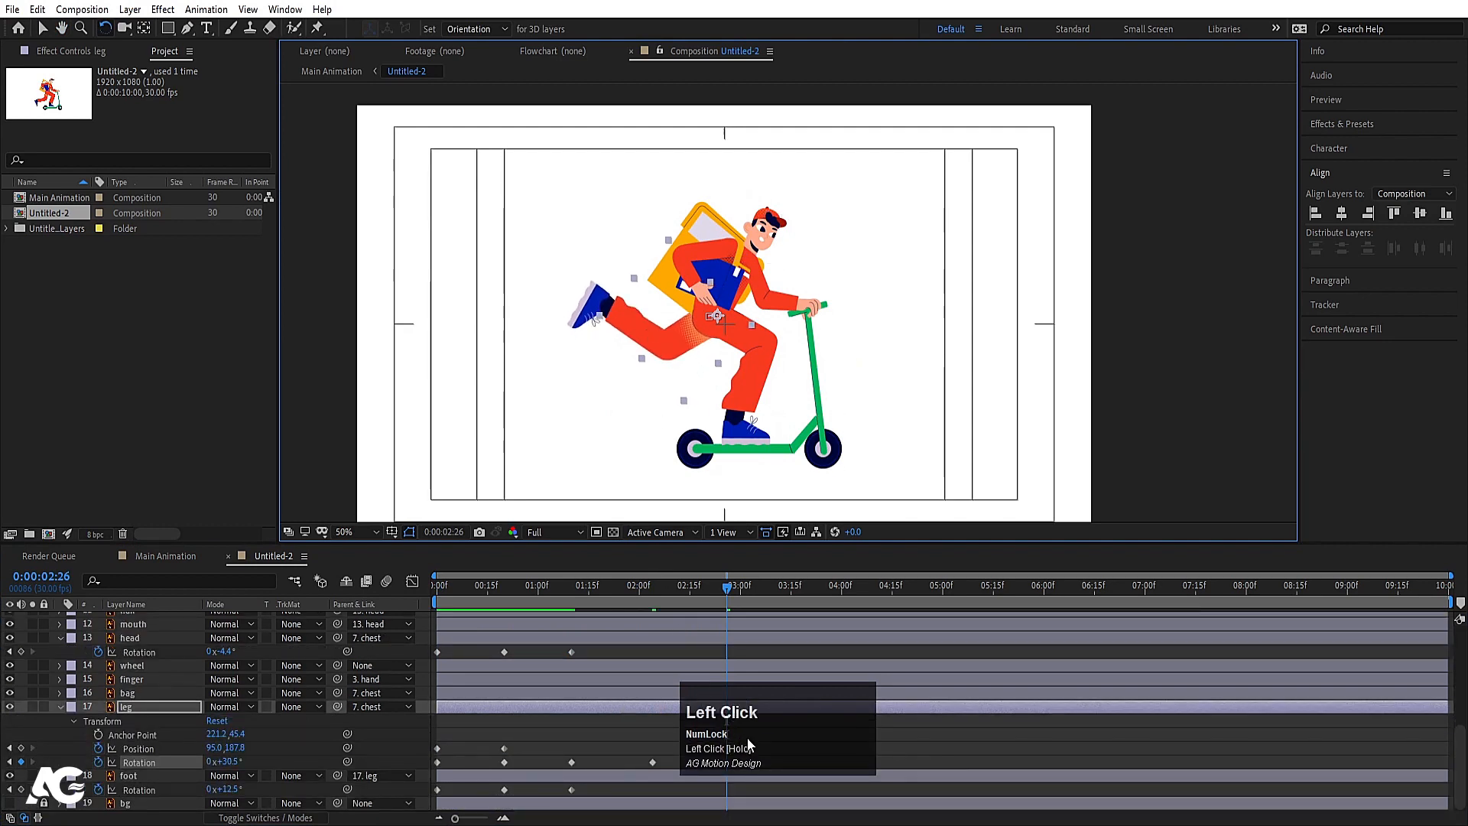
pyautogui.moveTo(859, 713); pyautogui.dragTo(892, 703)
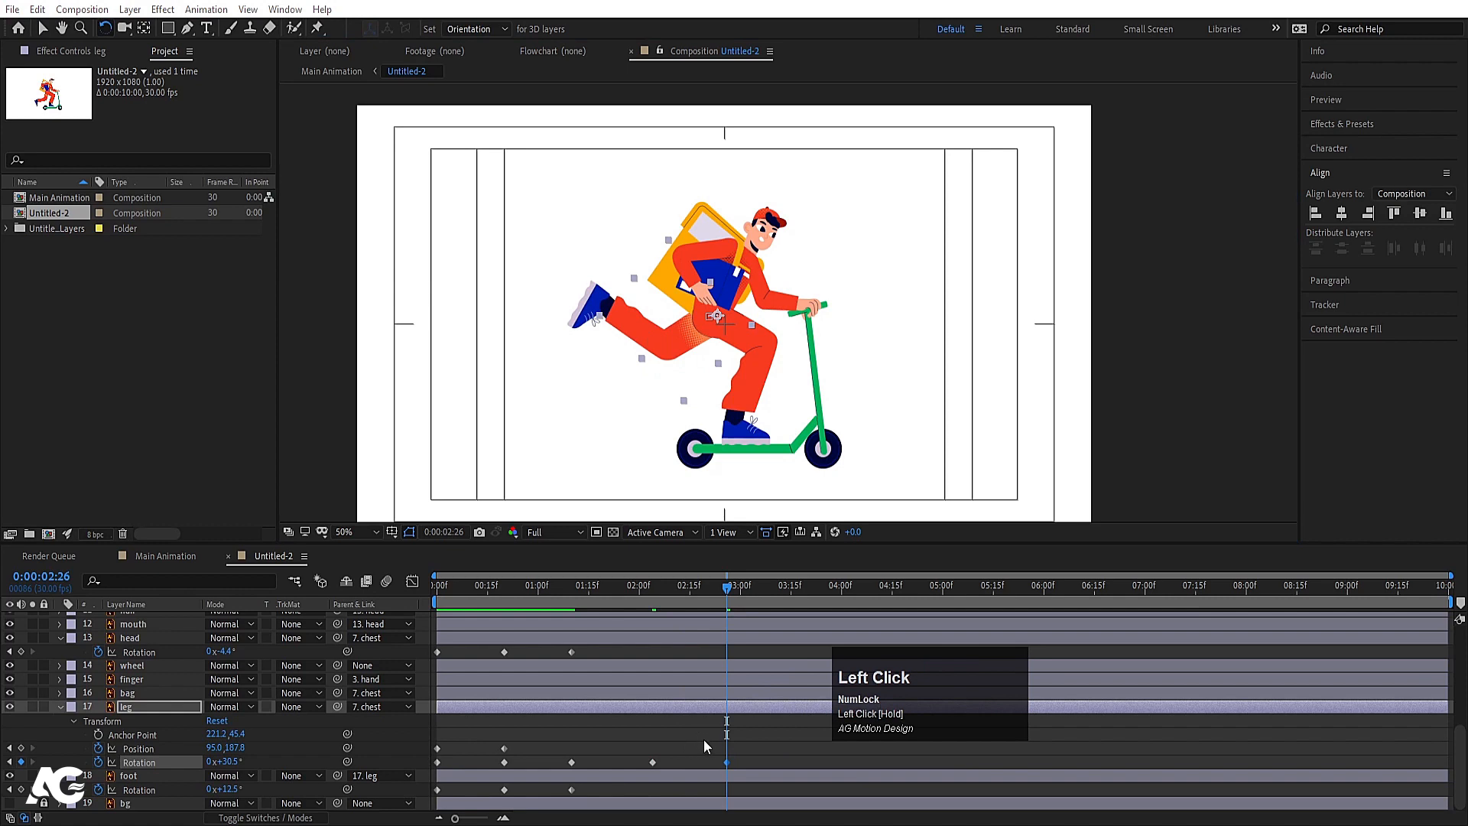
pyautogui.moveTo(741, 584); pyautogui.dragTo(736, 584)
pyautogui.moveTo(727, 763); pyautogui.dragTo(735, 765)
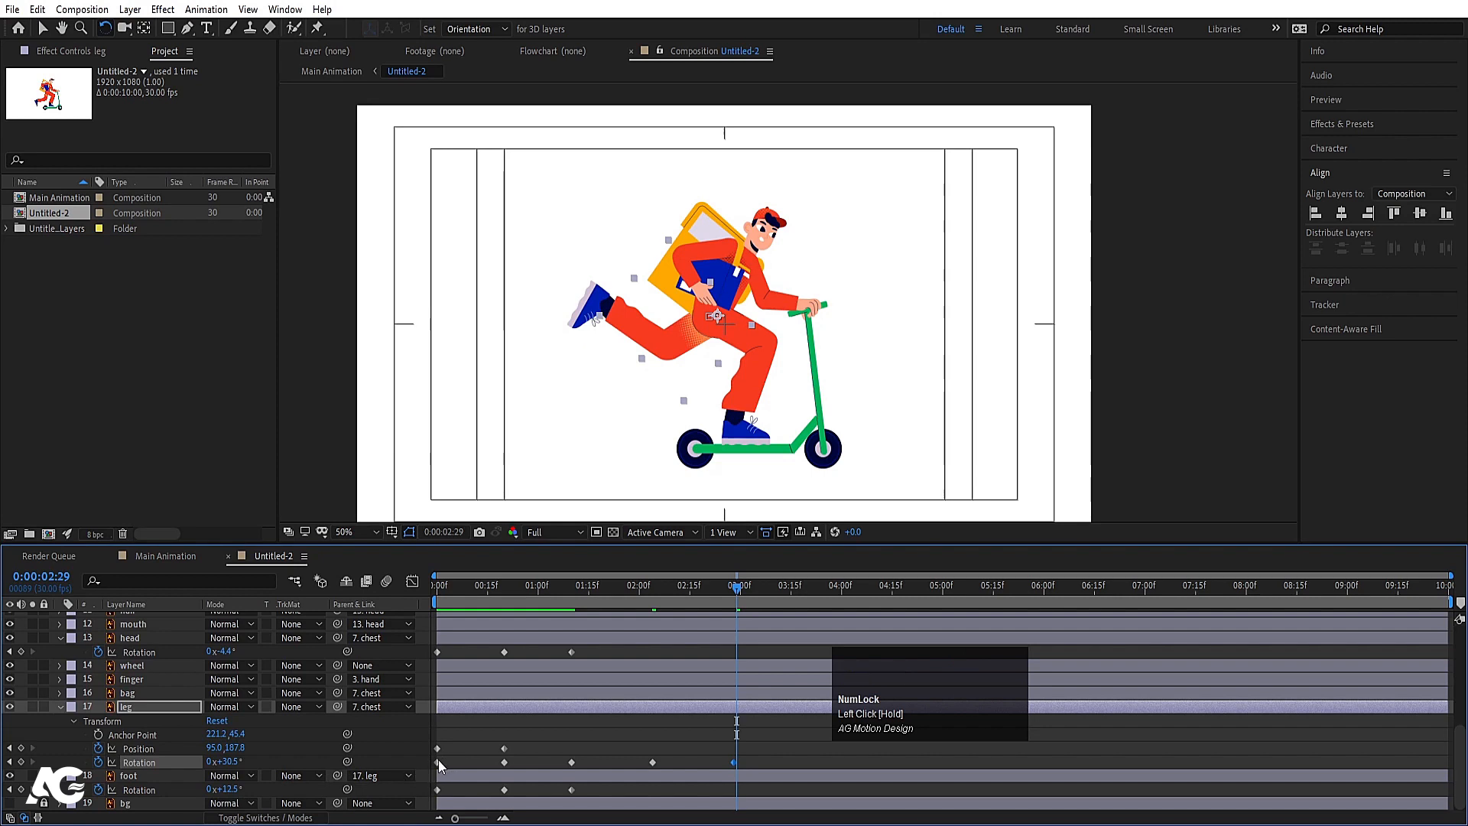
pyautogui.hotkey('ctrl', 'v')
pyautogui.click(511, 589)
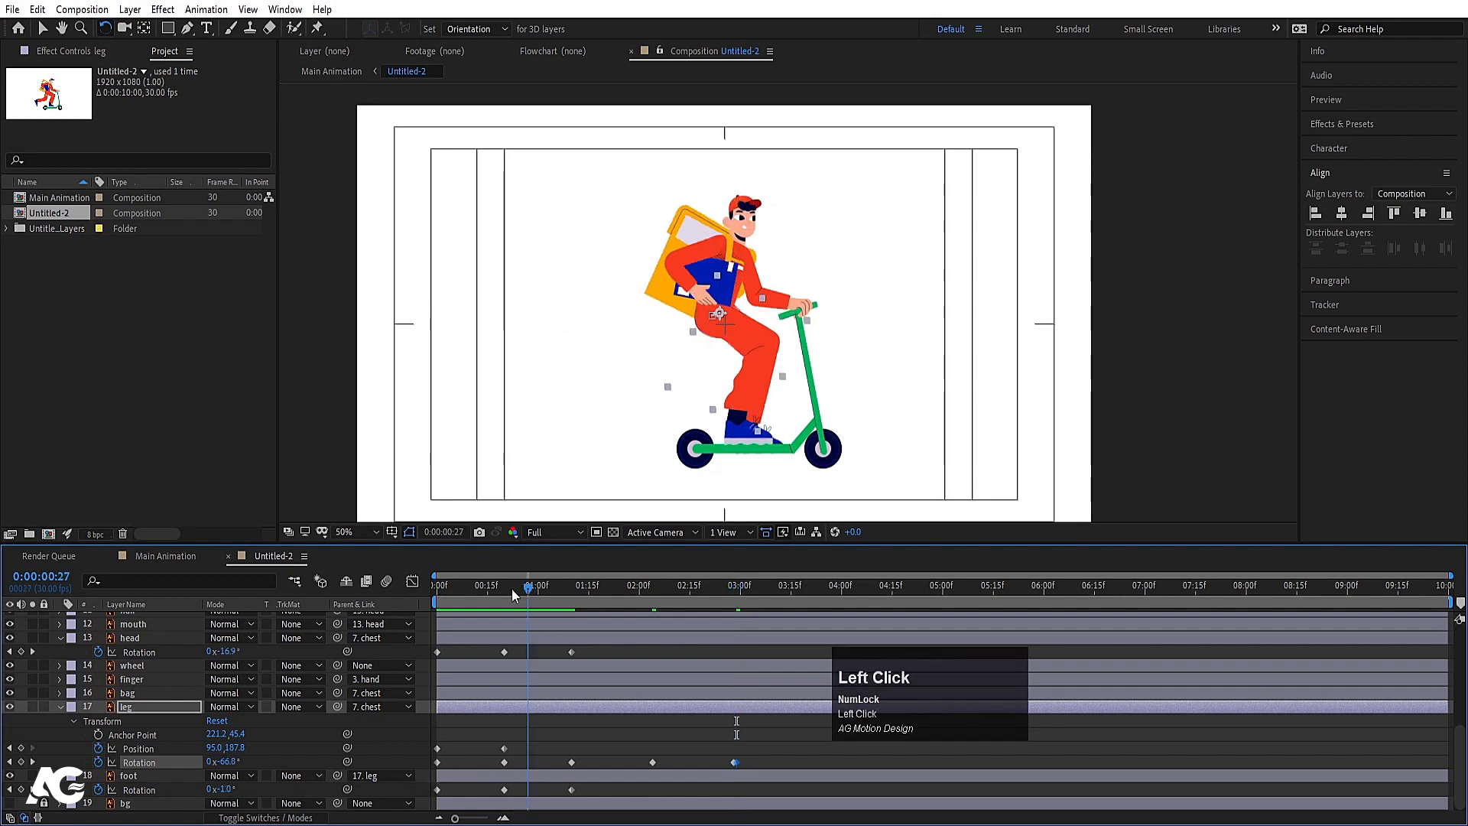
pyautogui.press('space')
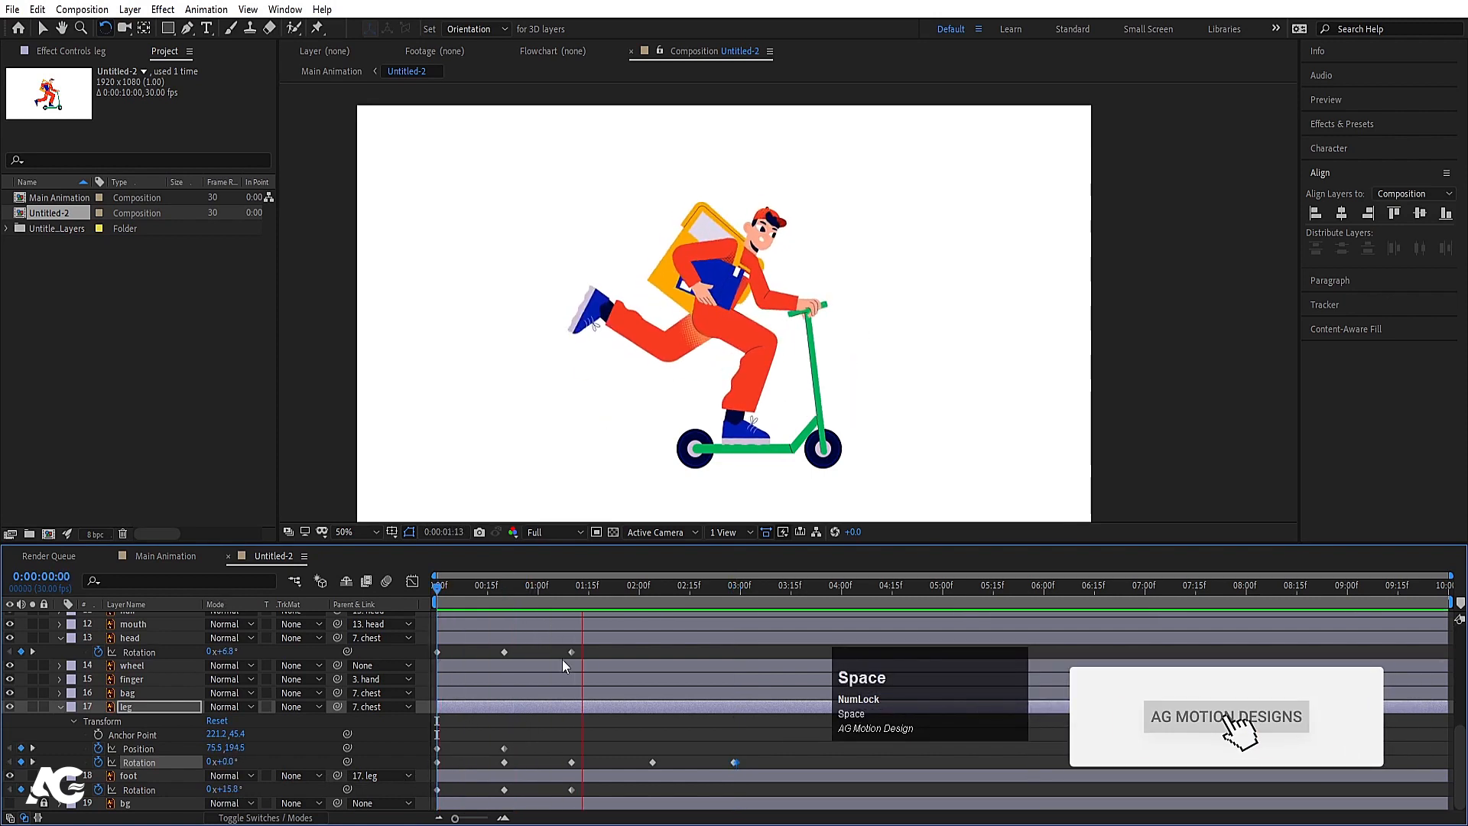
pyautogui.press('space')
# - Lower the back leg at the 0:00:02:04 keyframe to about 16.2° rotation and preview the swing
pyautogui.press('k')
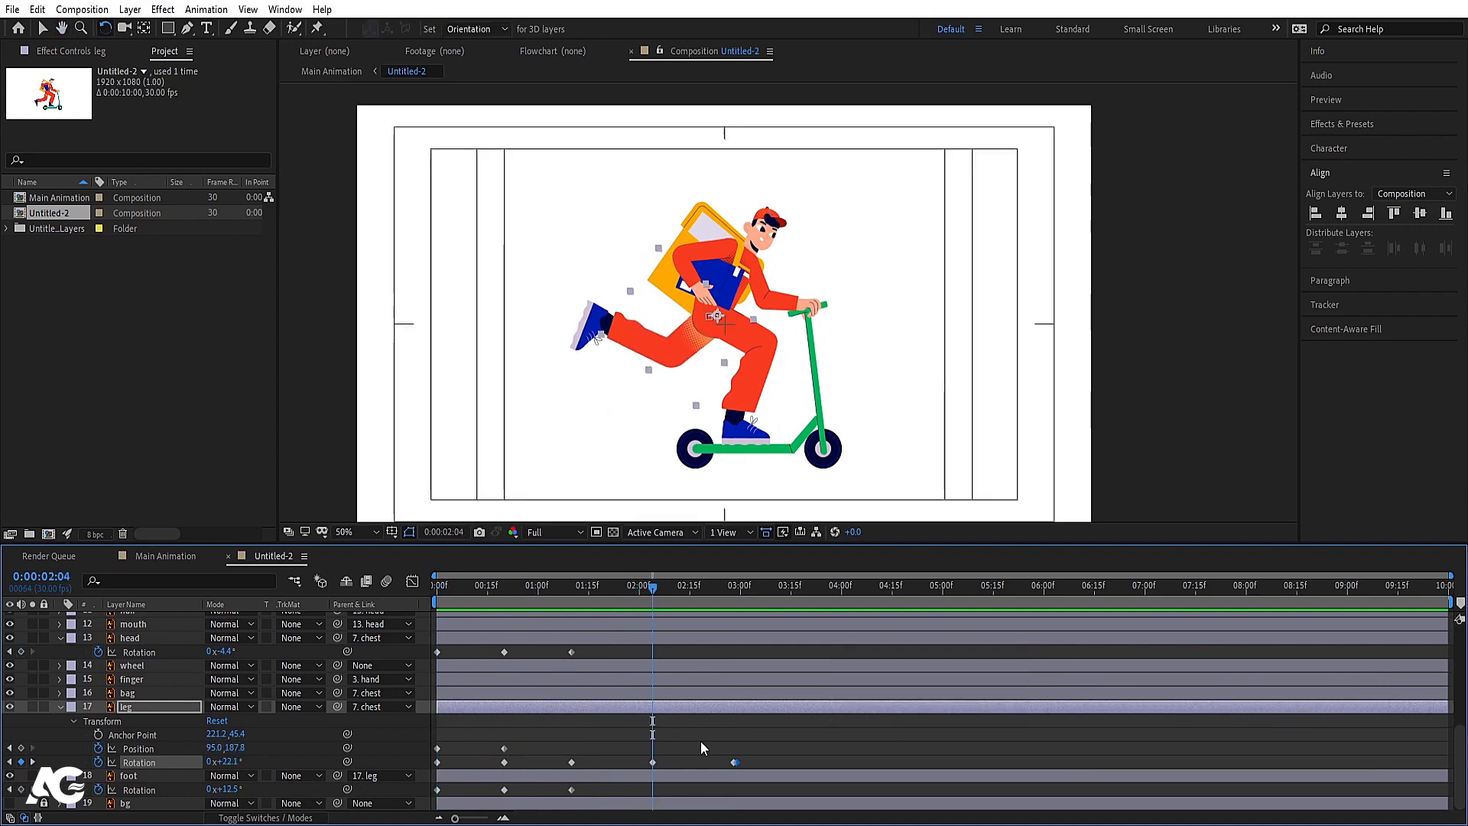
pyautogui.press('=')
pyautogui.click(813, 764)
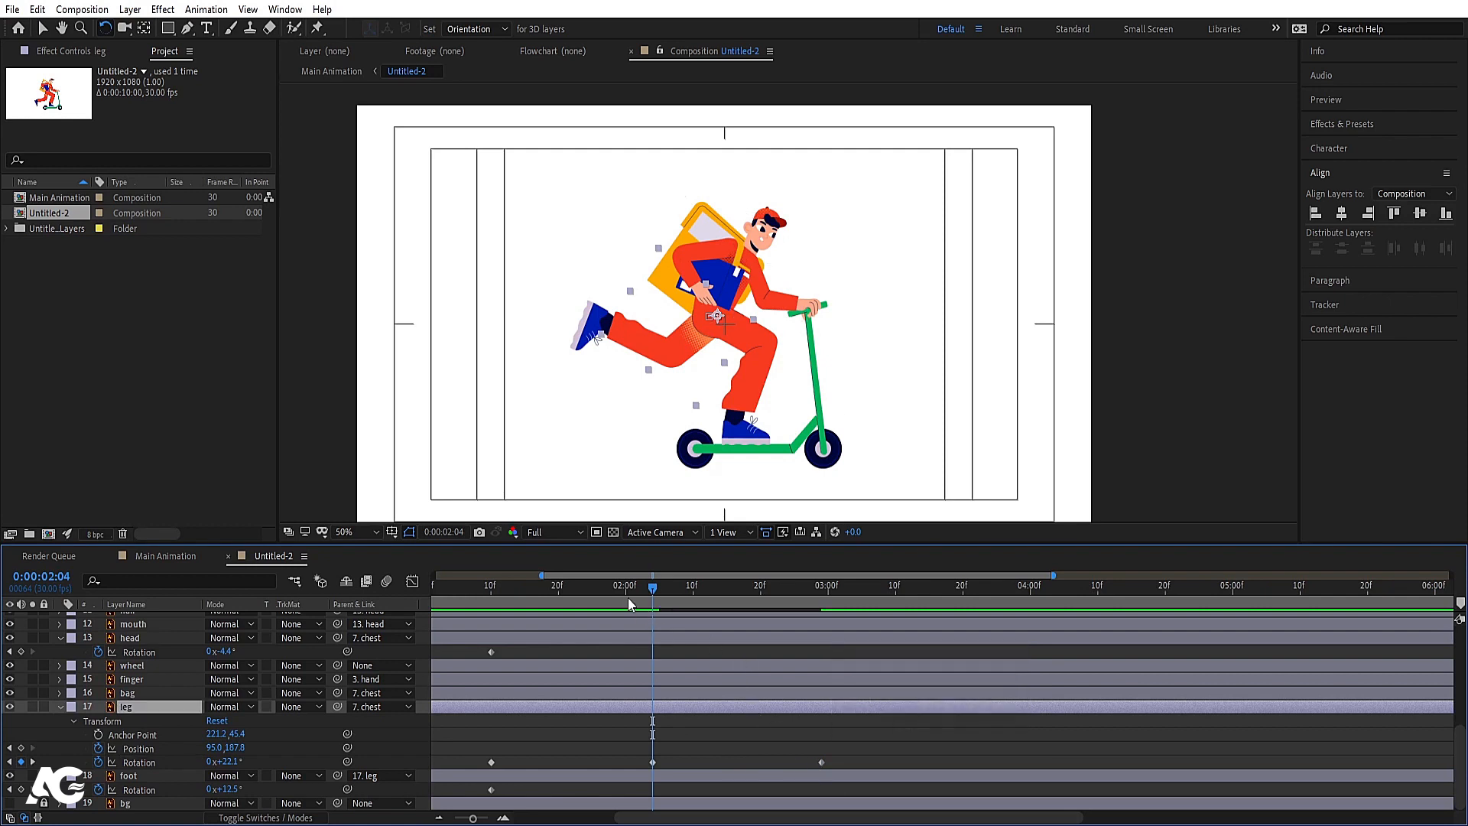
pyautogui.click(628, 333)
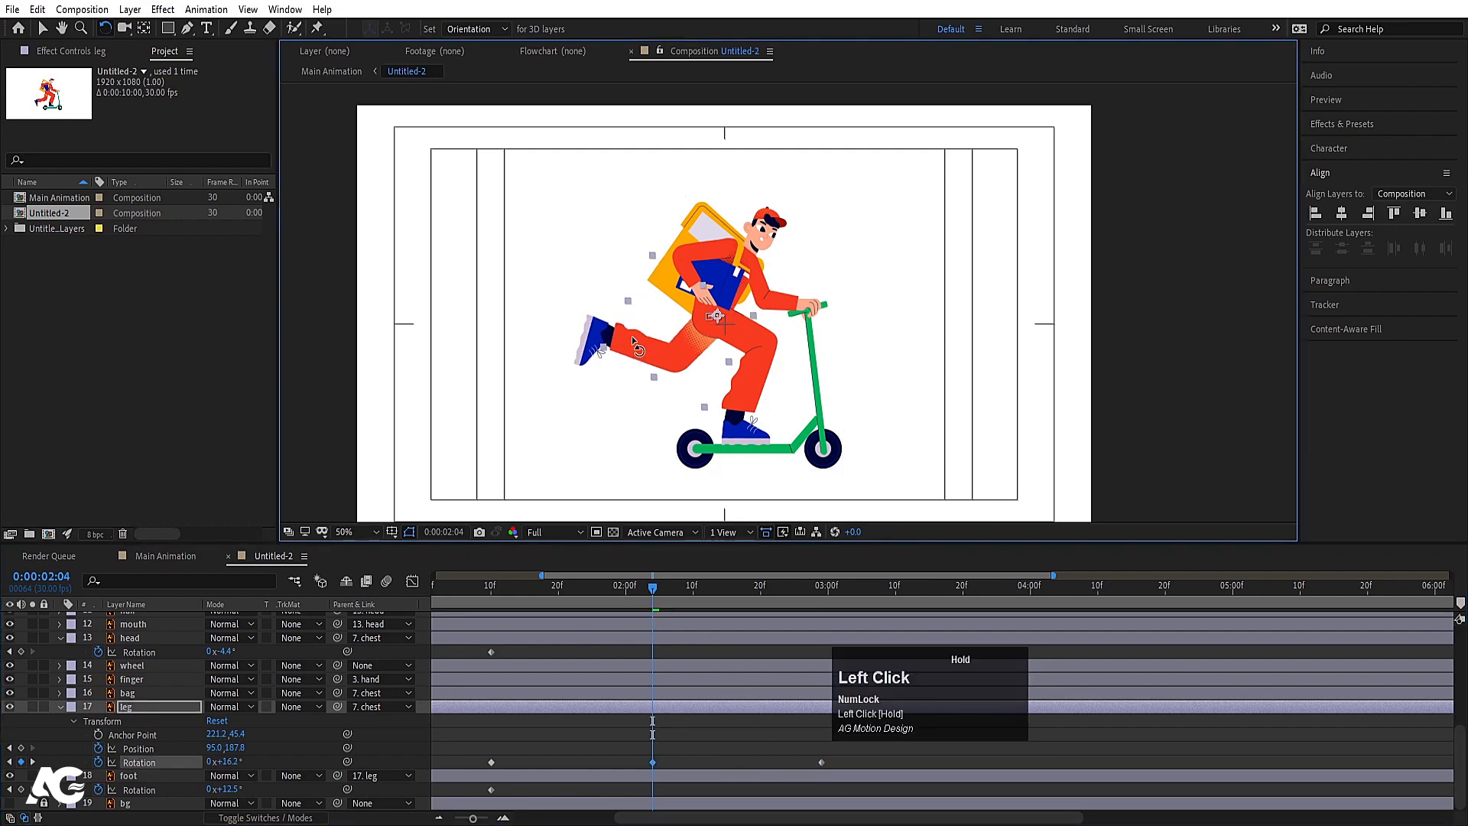
pyautogui.click(457, 589)
pyautogui.press('space')
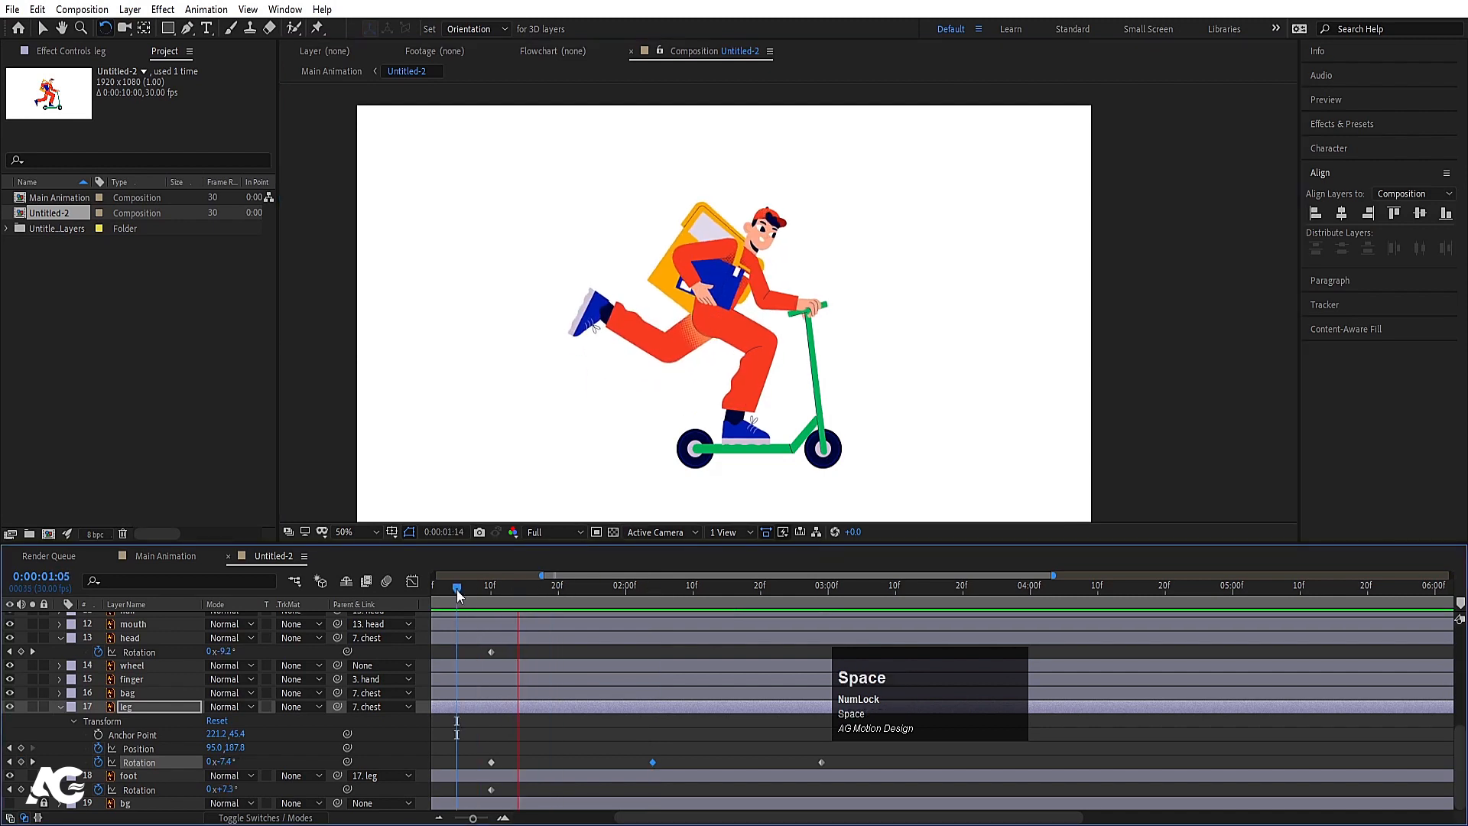
pyautogui.press('space')
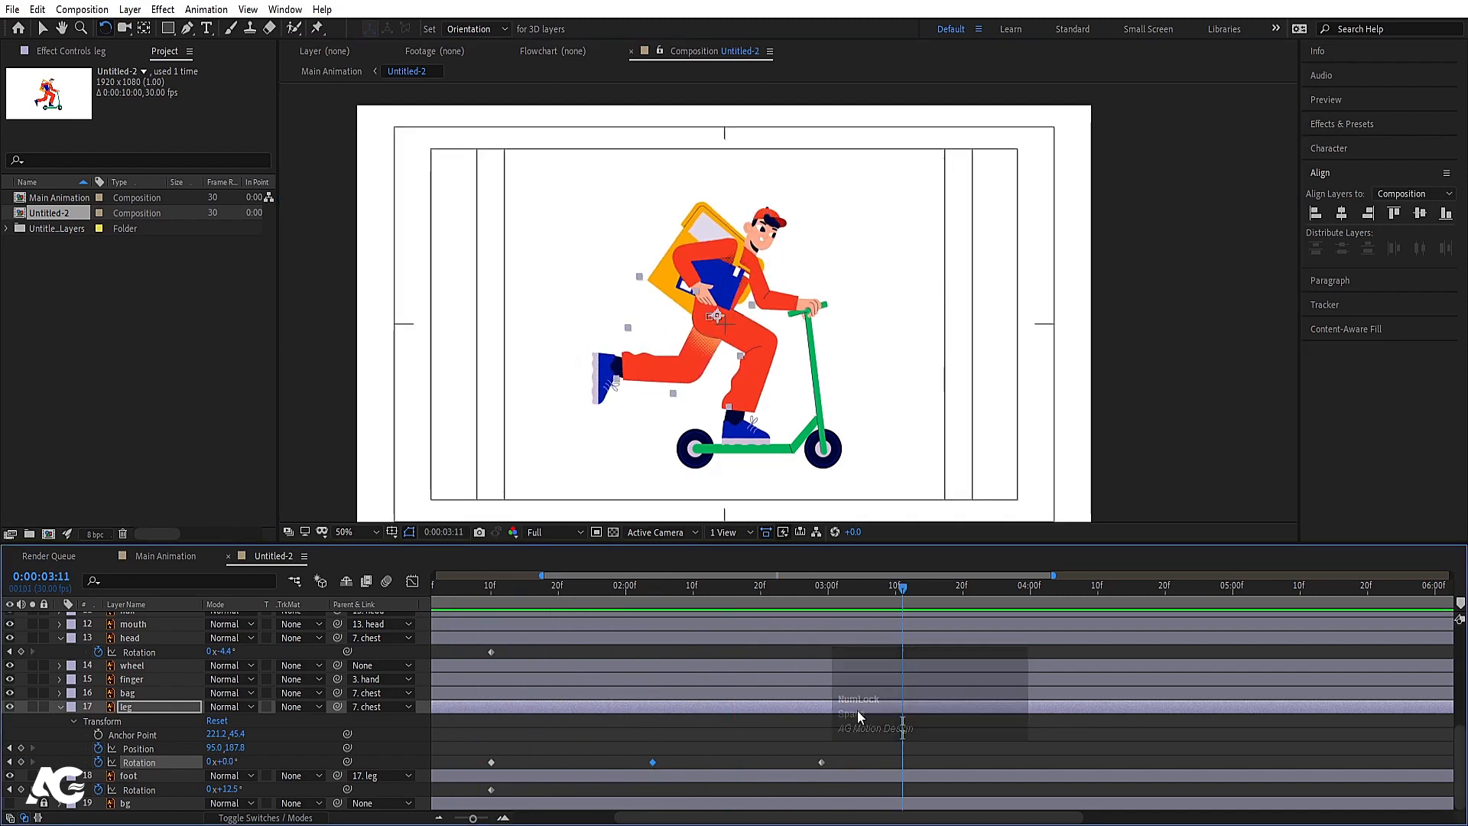
# - Lower the back leg at the 0:00:01:10 keyframe to about 16.3° rotation and preview from there
pyautogui.press('k')
pyautogui.press('k')
pyautogui.press('j')
pyautogui.press('j')
pyautogui.press('j')
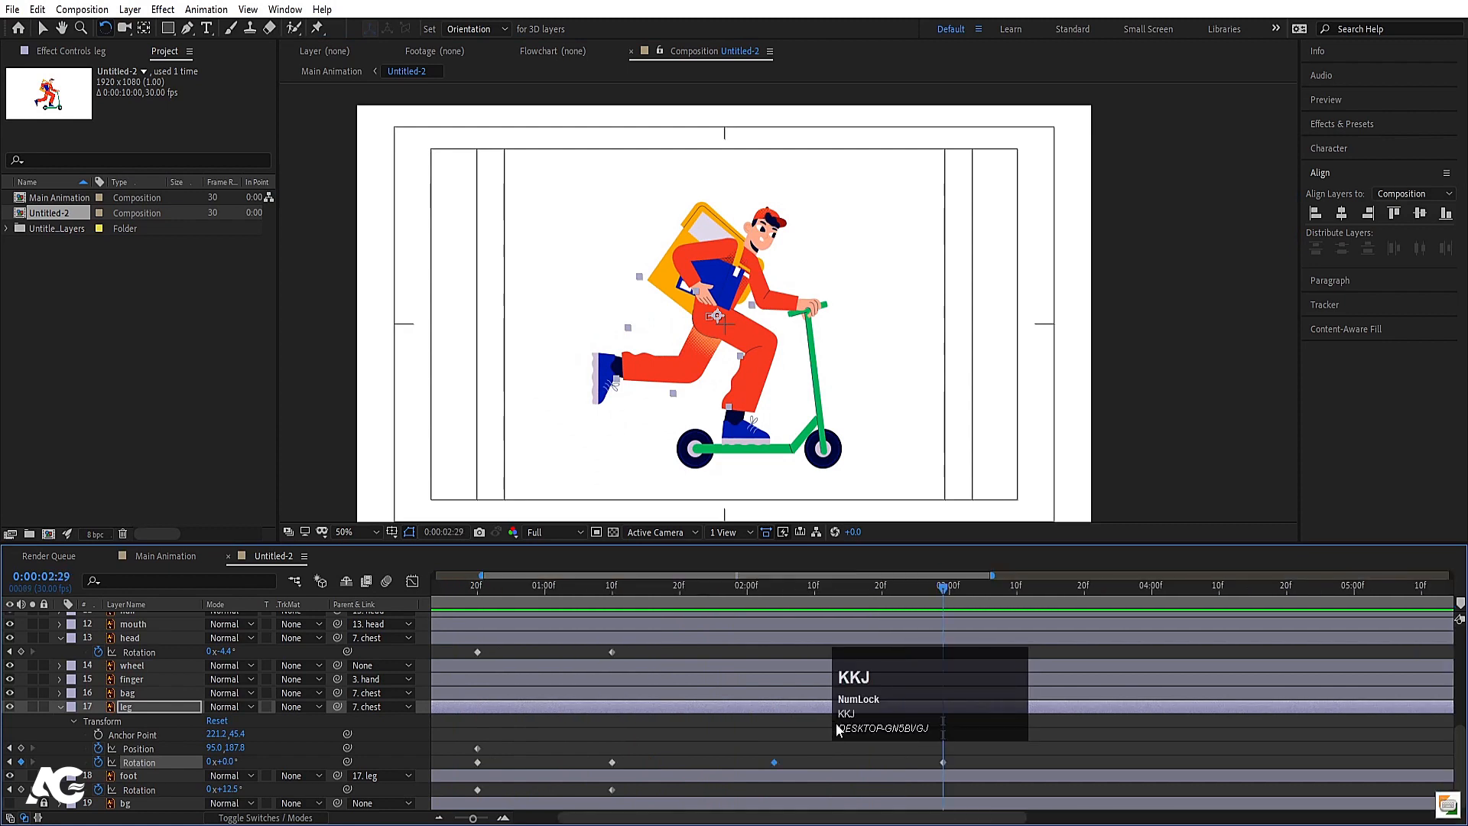
pyautogui.click(635, 714)
pyautogui.click(634, 705)
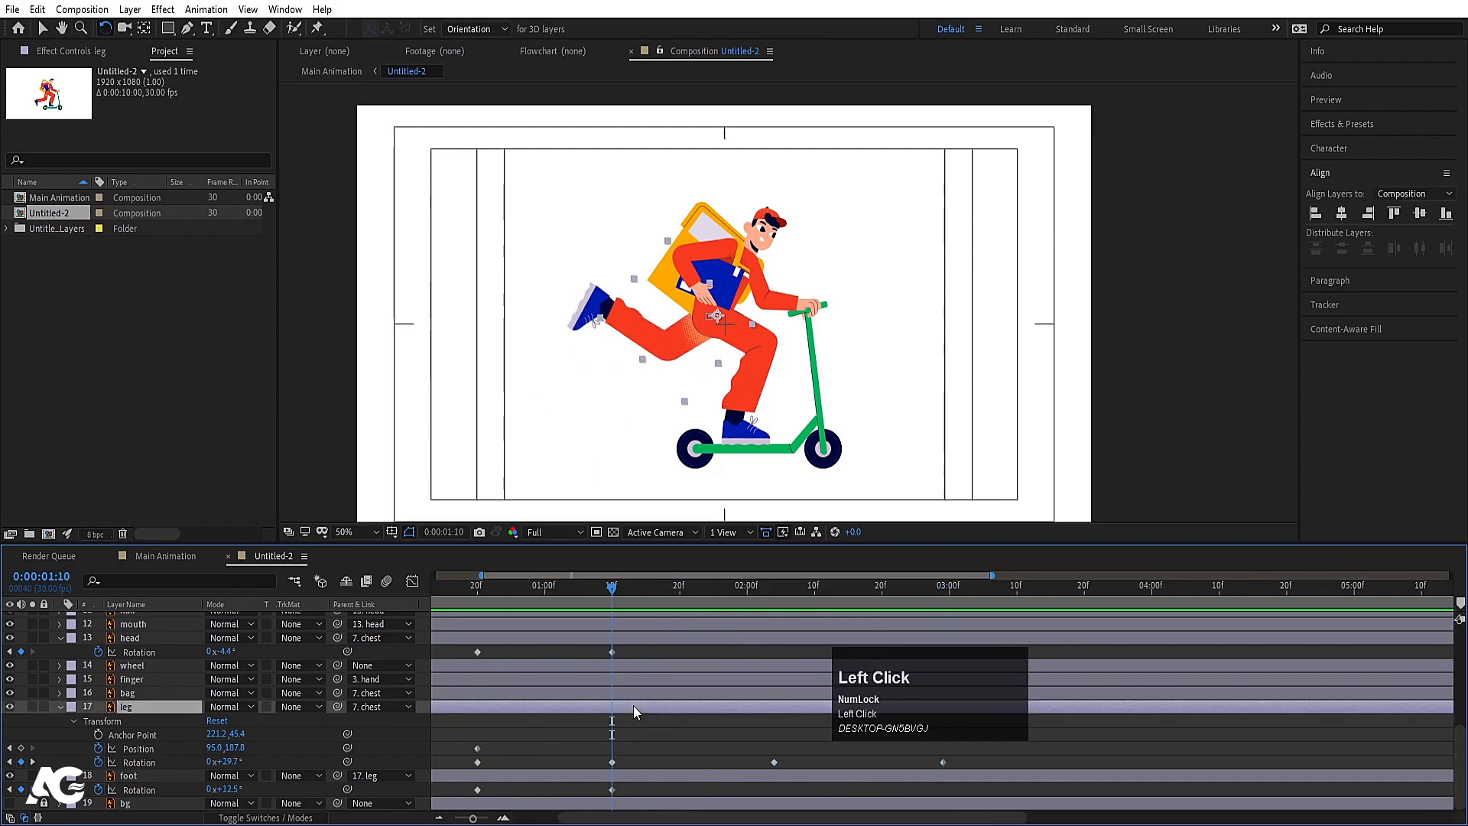
pyautogui.moveTo(625, 318); pyautogui.dragTo(637, 355)
pyautogui.press('space')
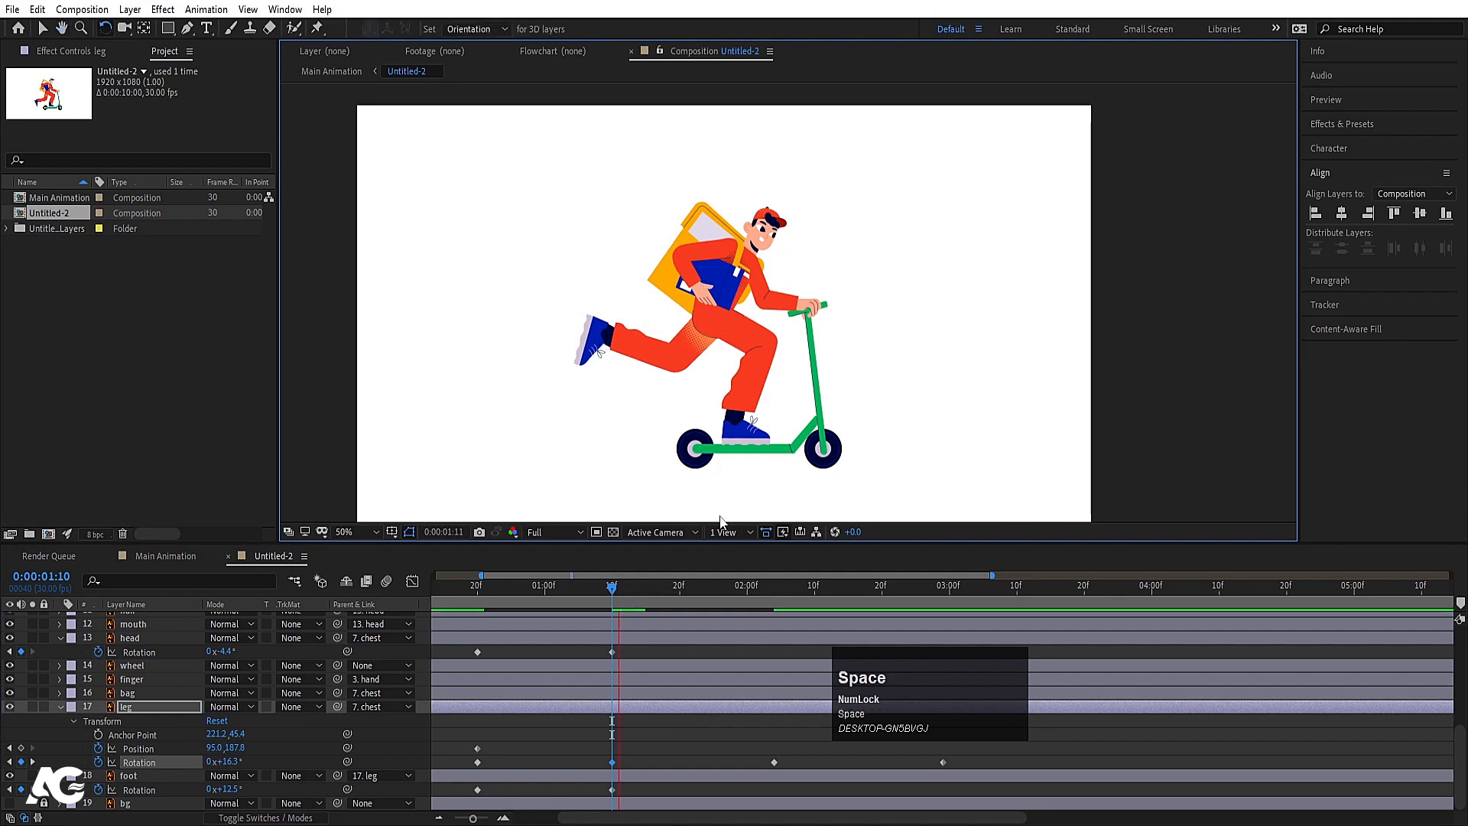
pyautogui.press('space')
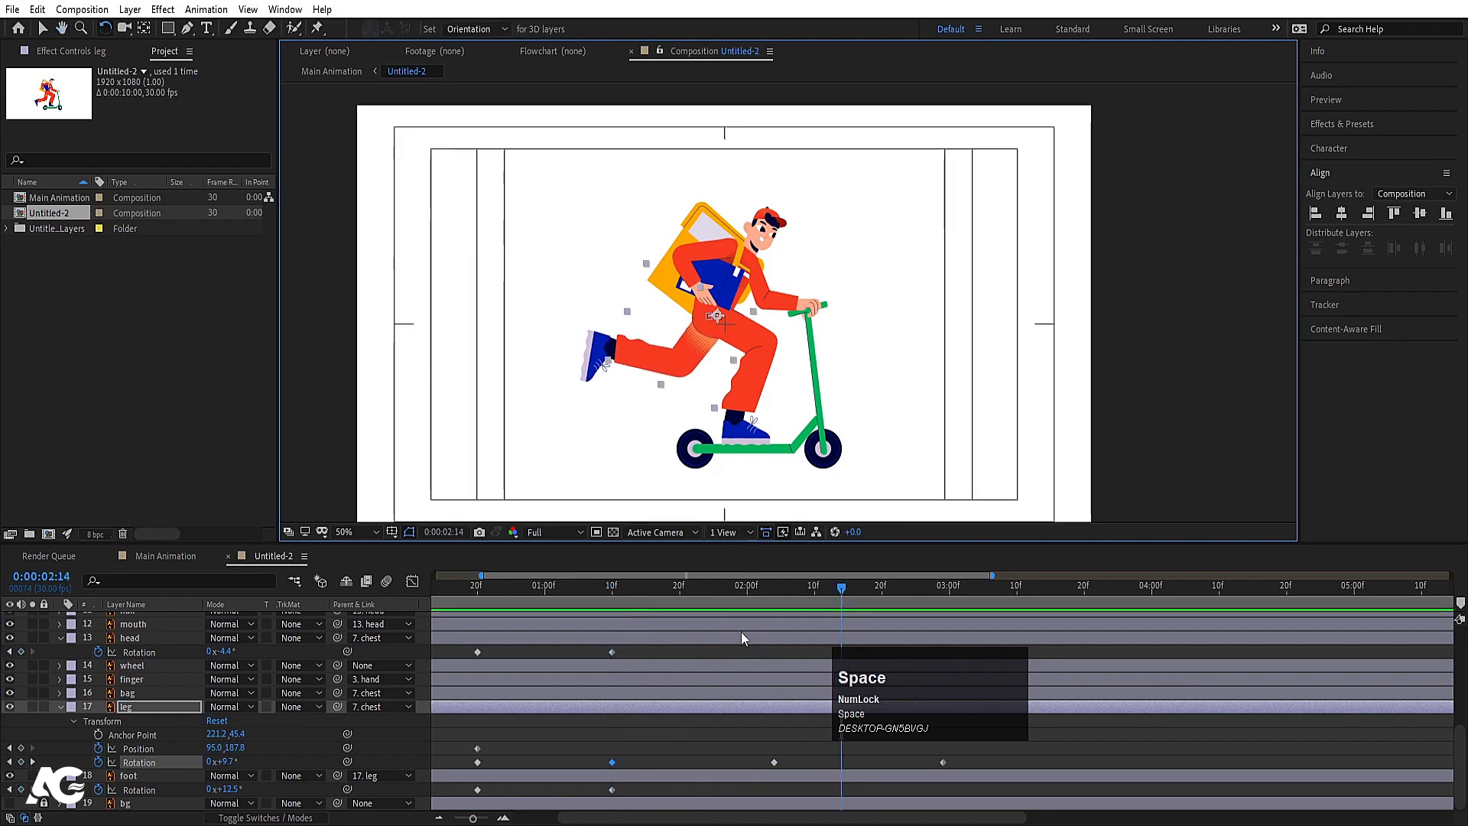
# - Raise the back leg slightly at the 0:00:02:04 rotation keyframe and preview the adjusted swing
pyautogui.press('j')
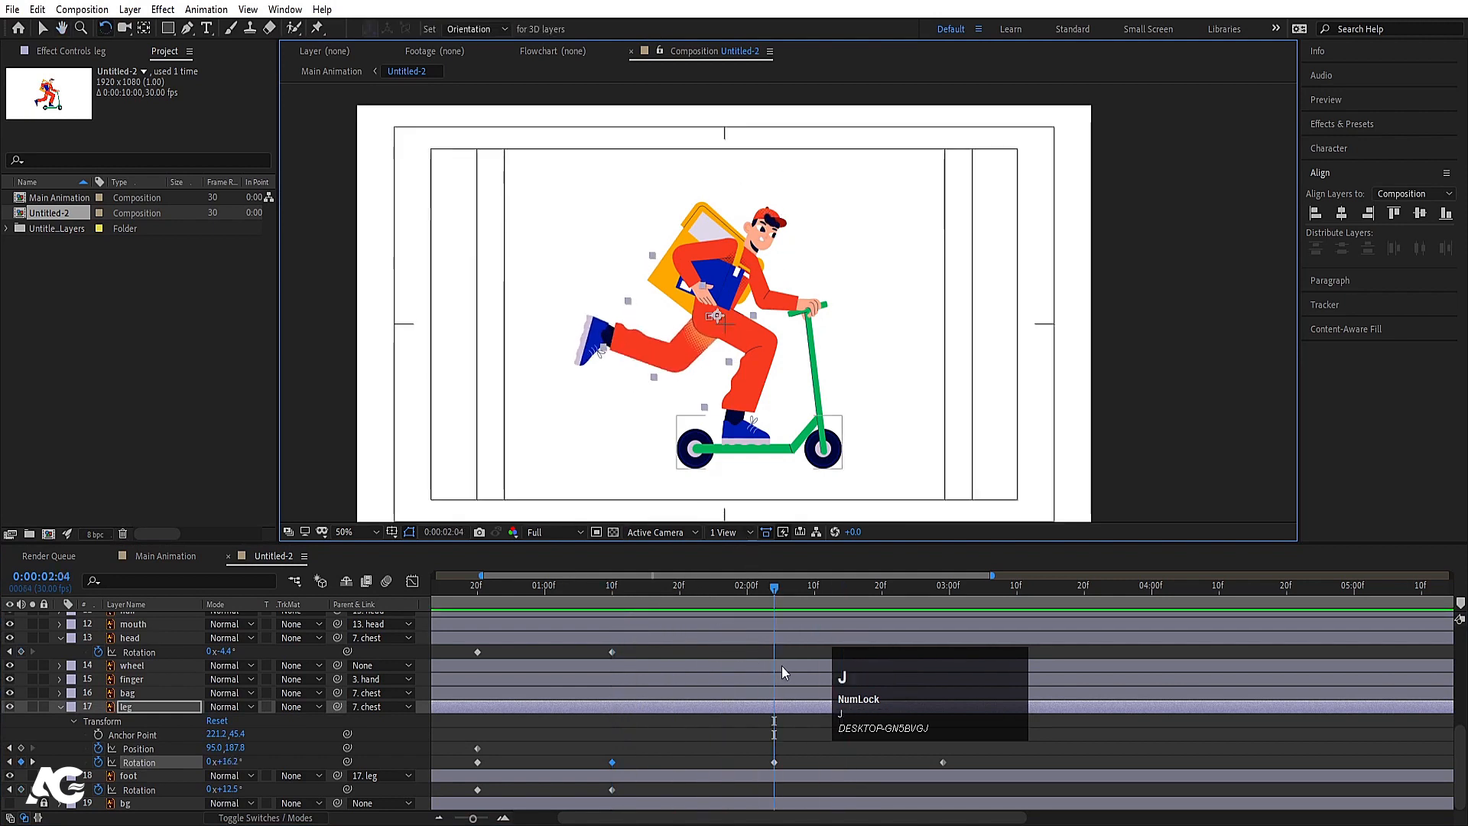
pyautogui.click(642, 358)
pyautogui.press('j')
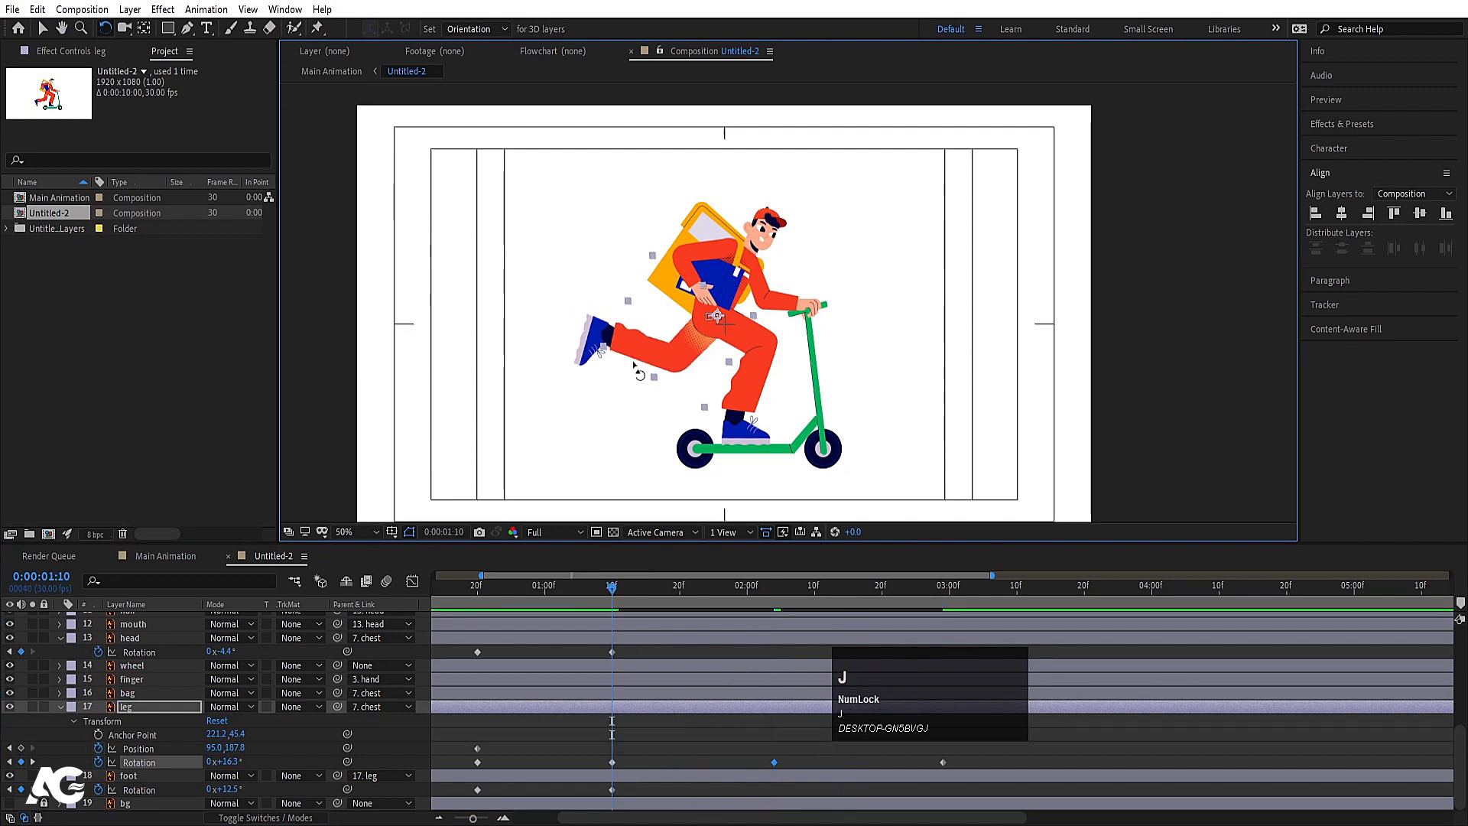
pyautogui.press('space')
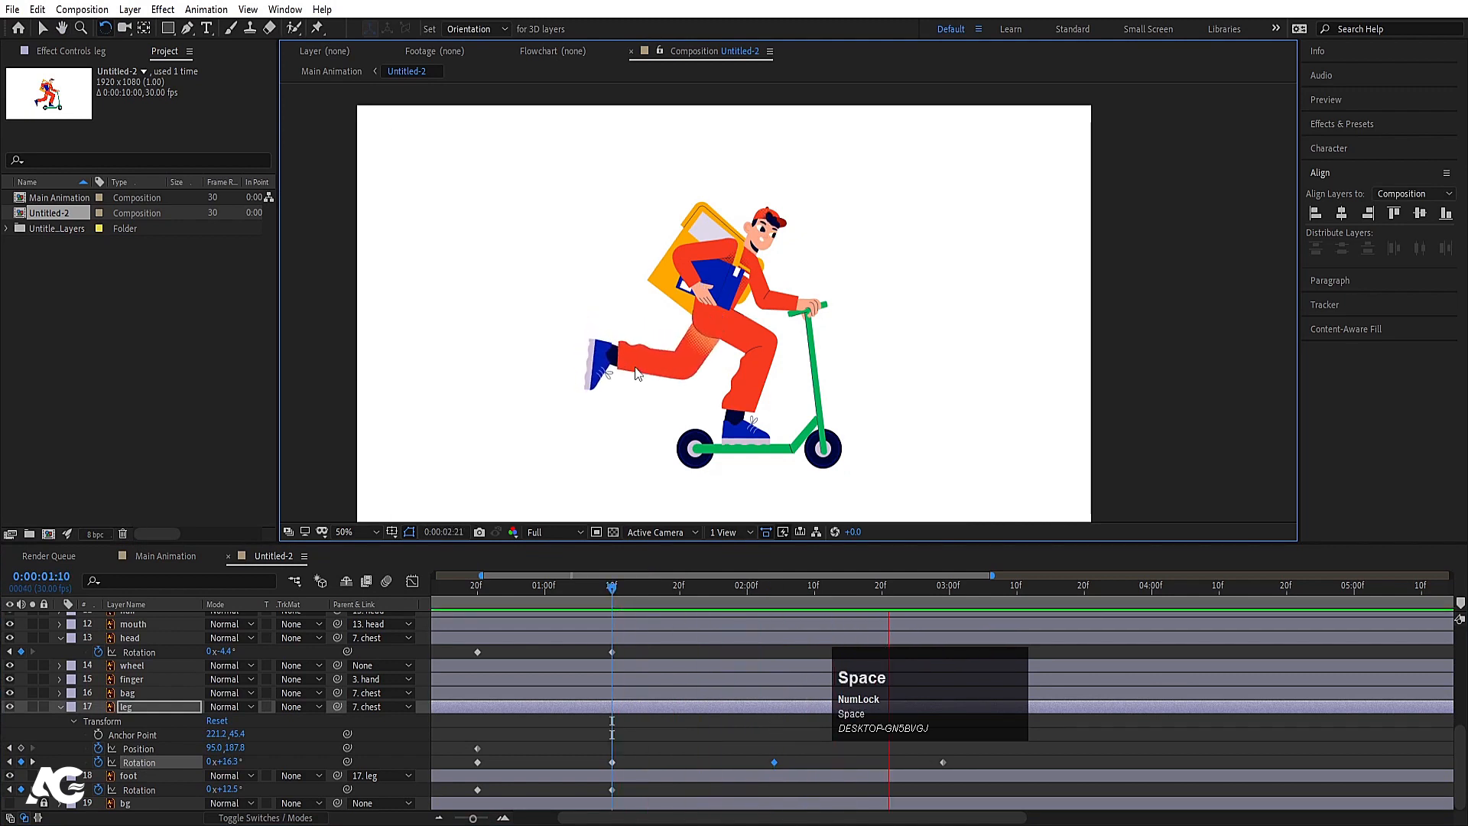
pyautogui.press('j')
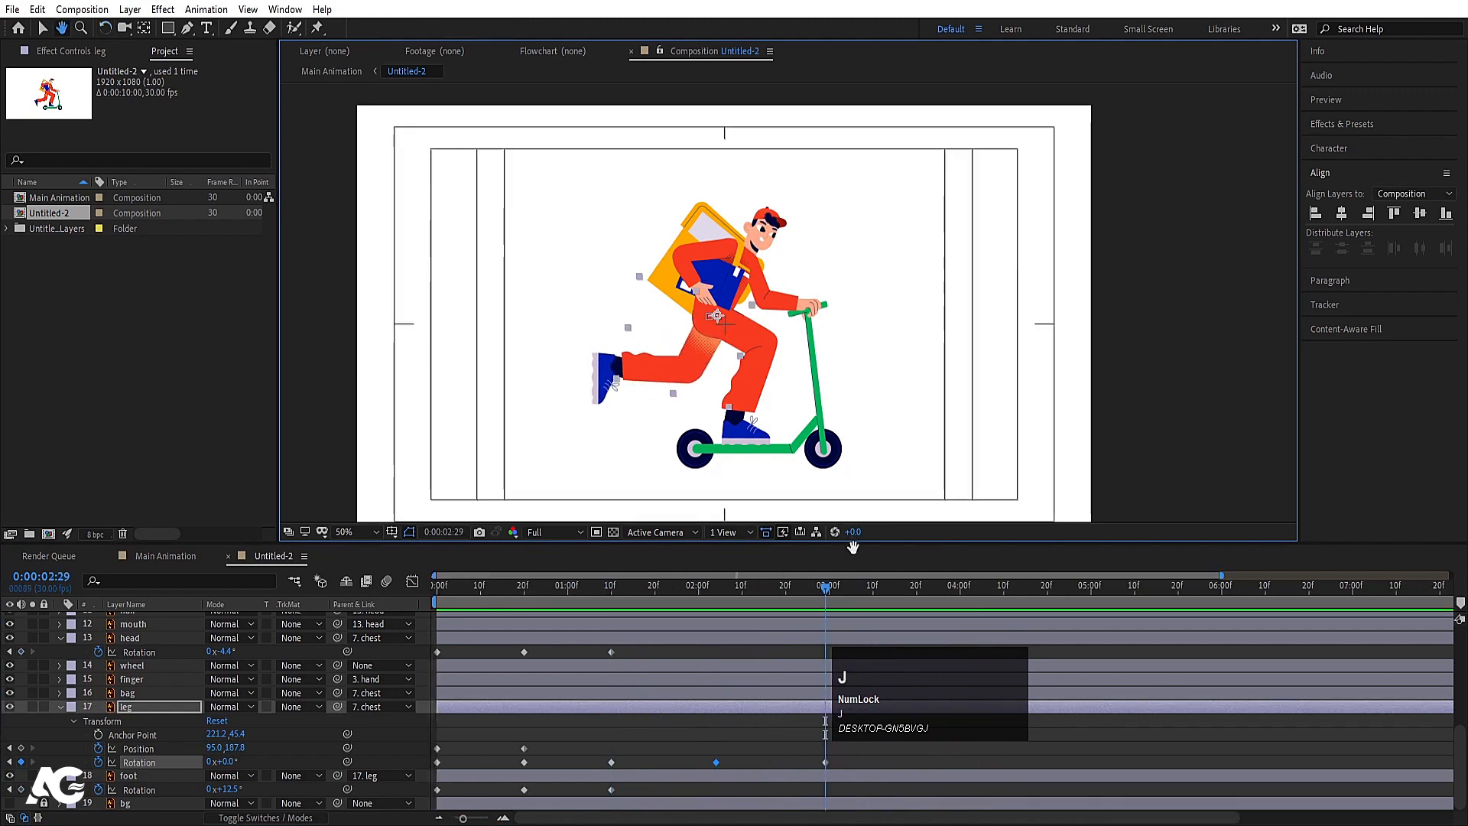
pyautogui.moveTo(688, 586); pyautogui.dragTo(437, 586)
pyautogui.press('space')
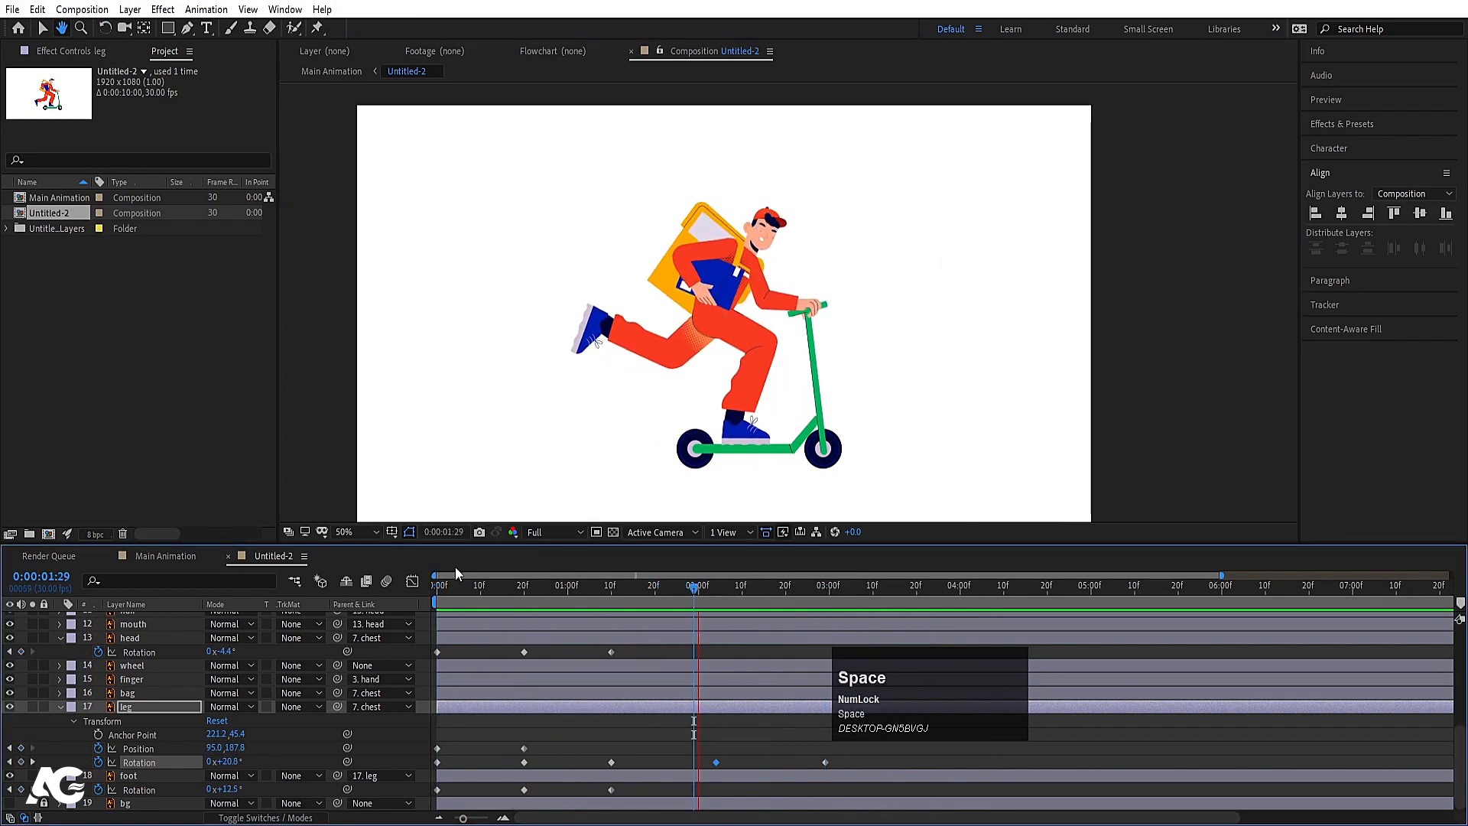
pyautogui.press('space')
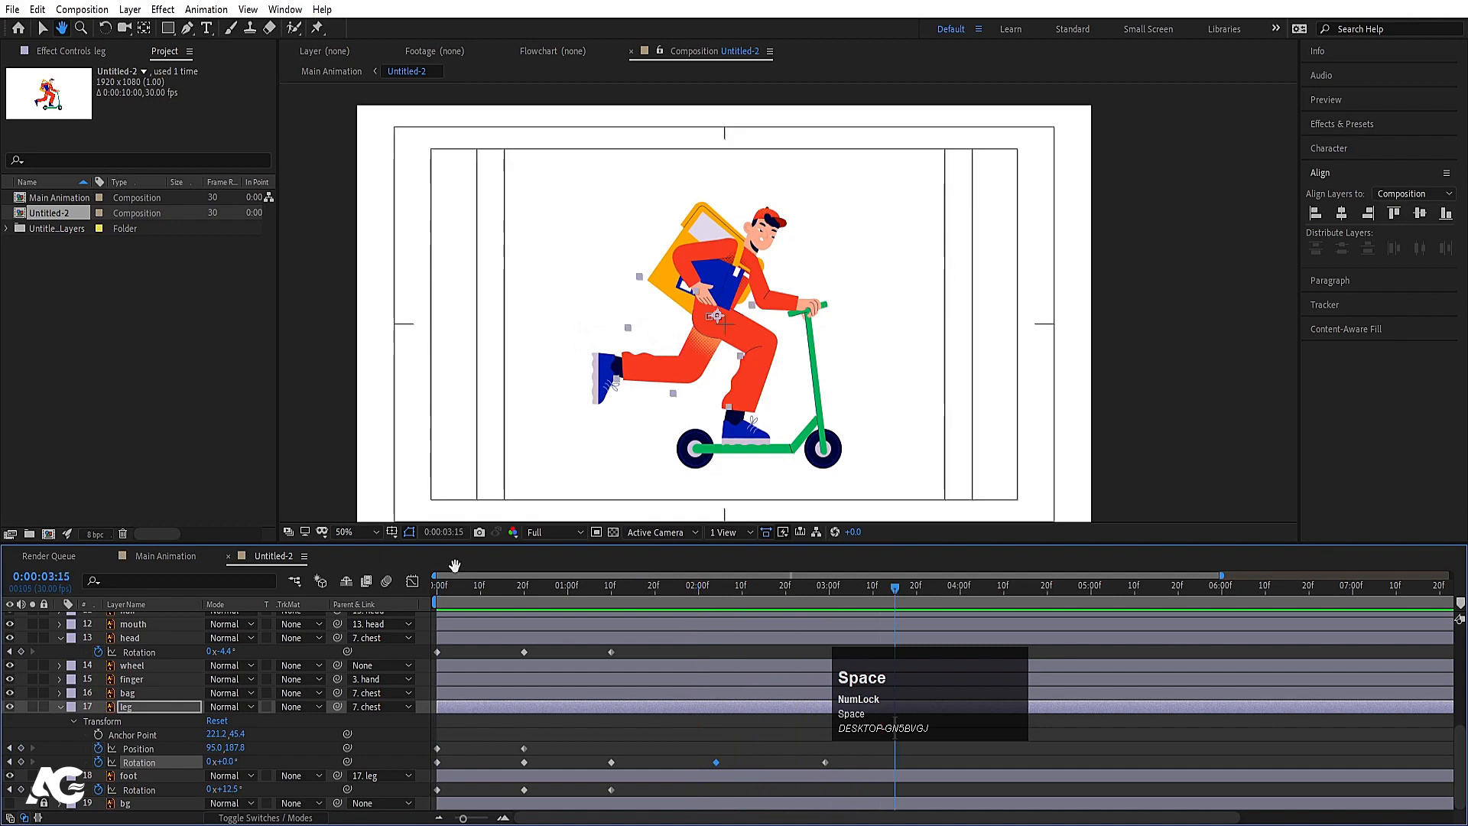
# - Switch to the Selection tool, deselect the leg layer and reveal the keyframed properties of all layers
pyautogui.scroll(-1, 627, 684)
pyautogui.press('v')
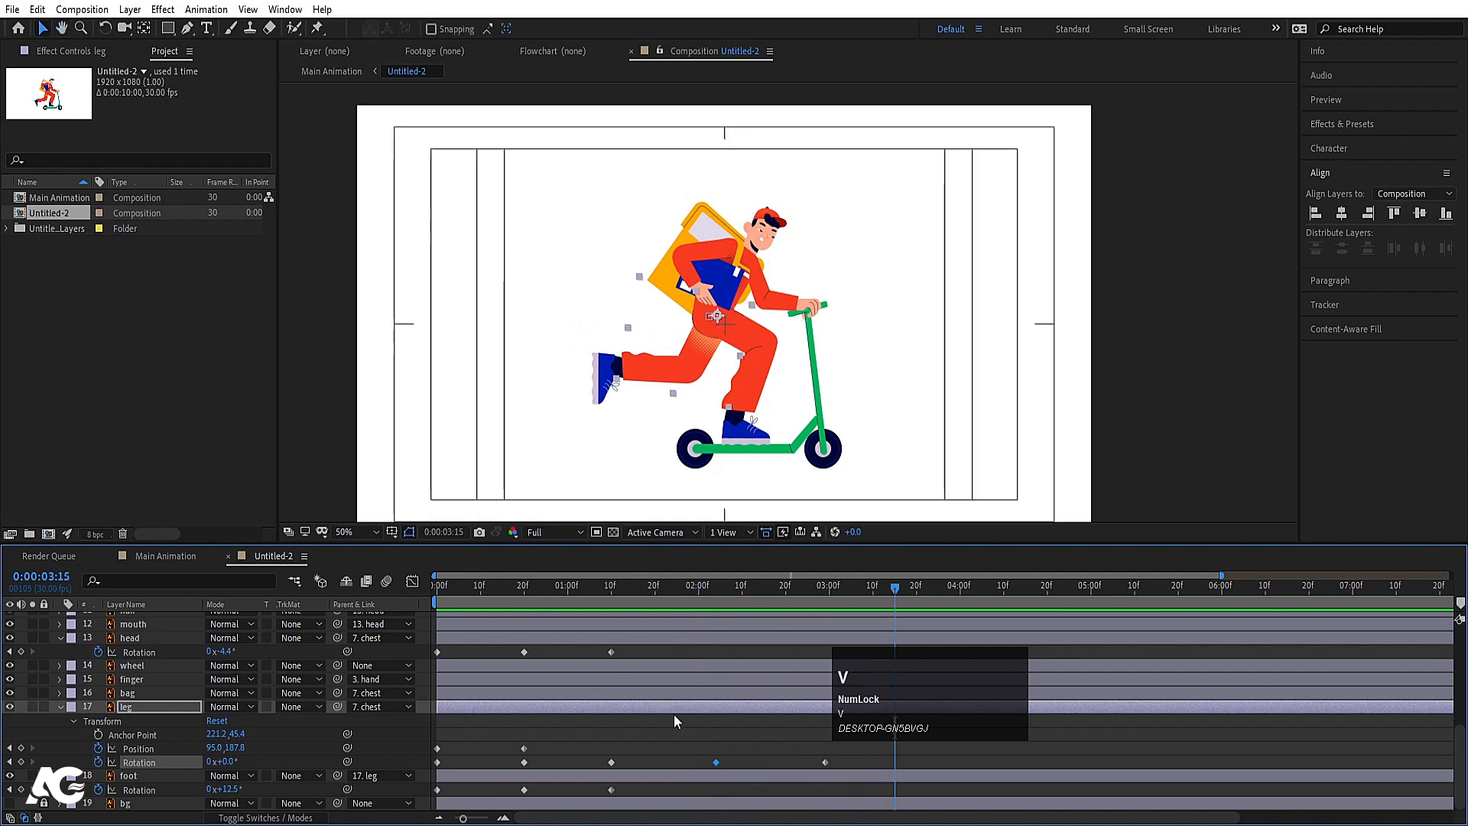
pyautogui.click(677, 717)
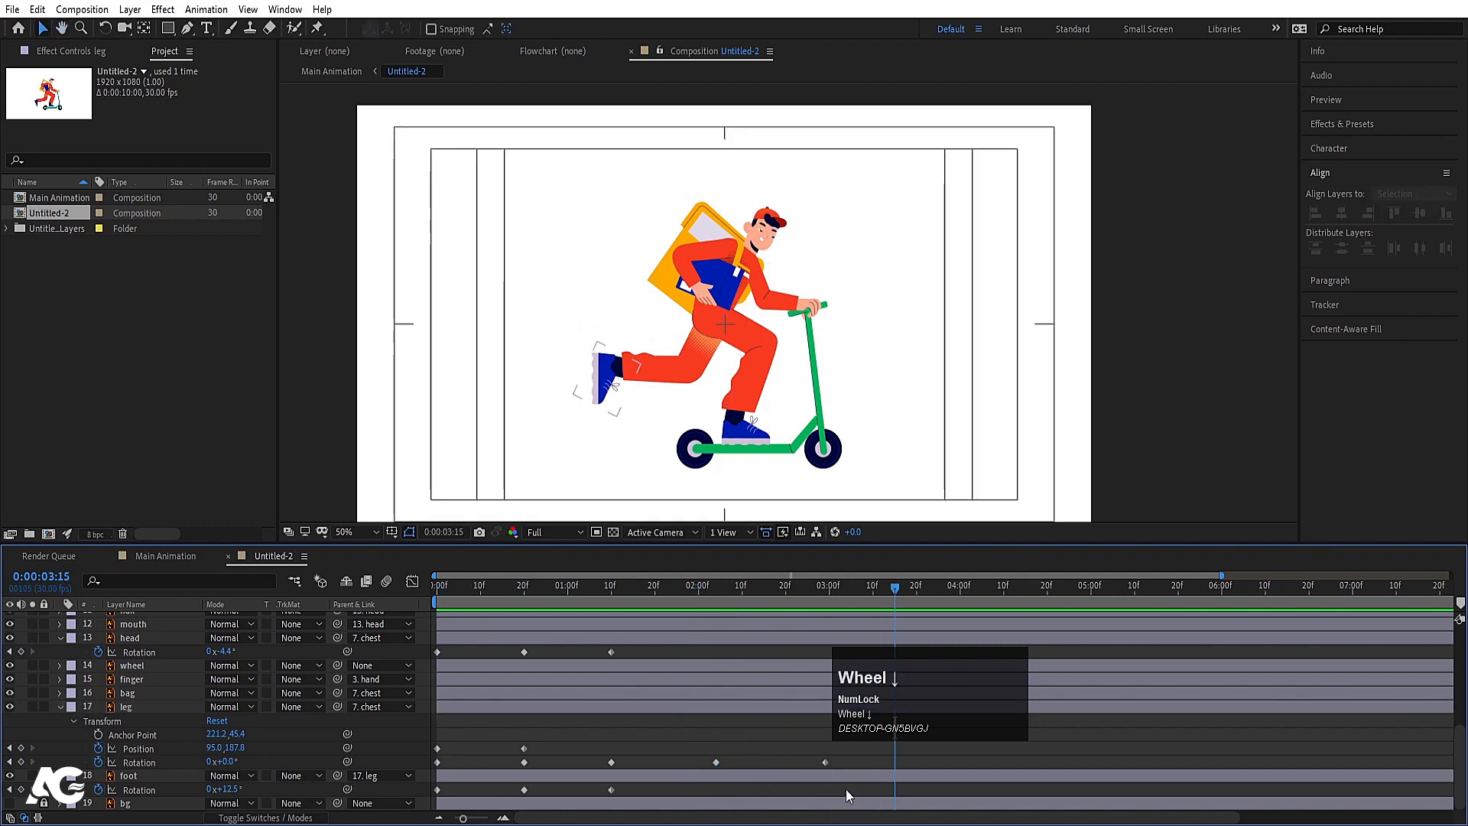
pyautogui.press('u')
pyautogui.press('u')
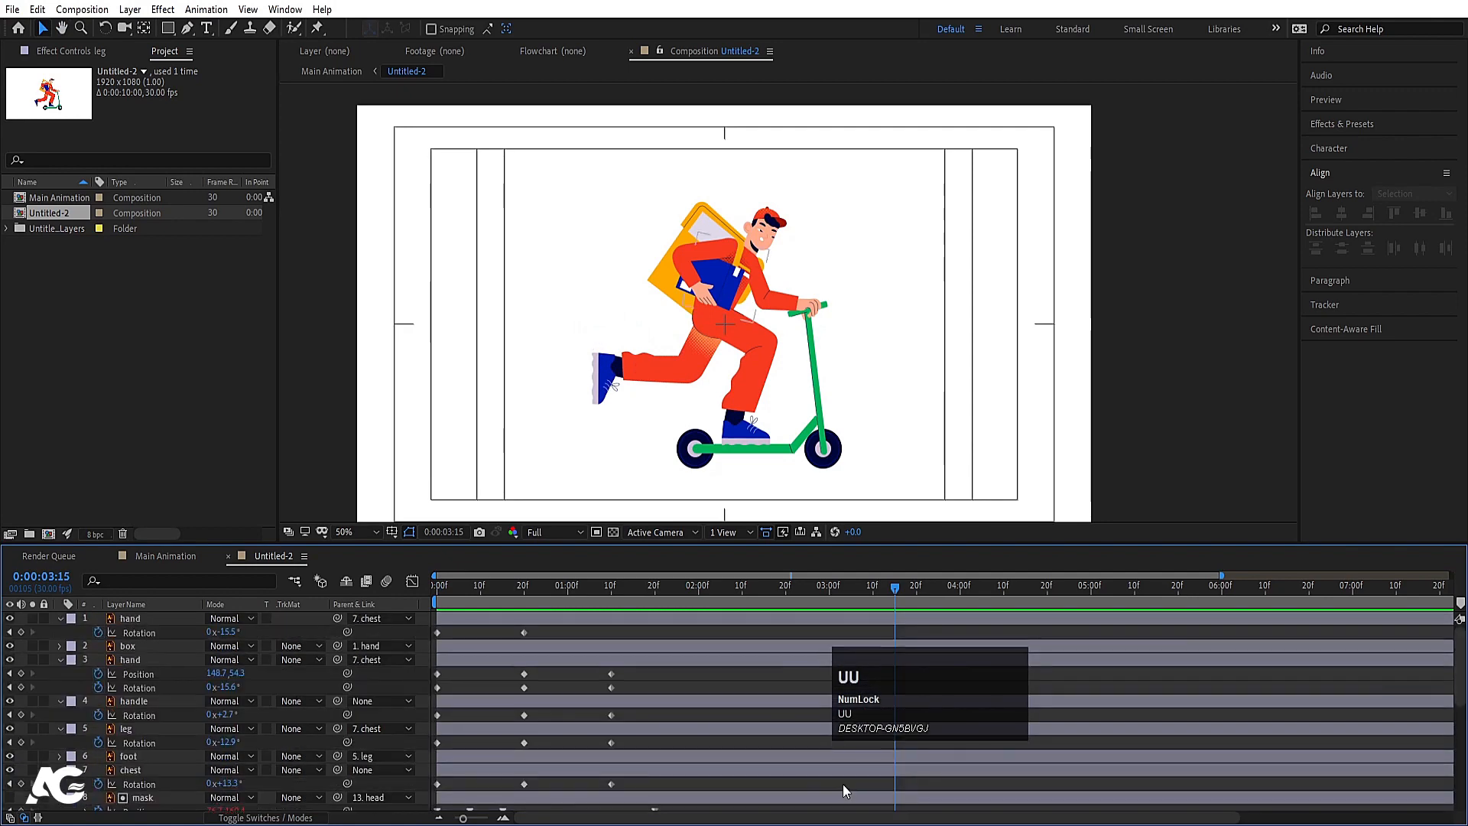
pyautogui.scroll(-1, 843, 784)
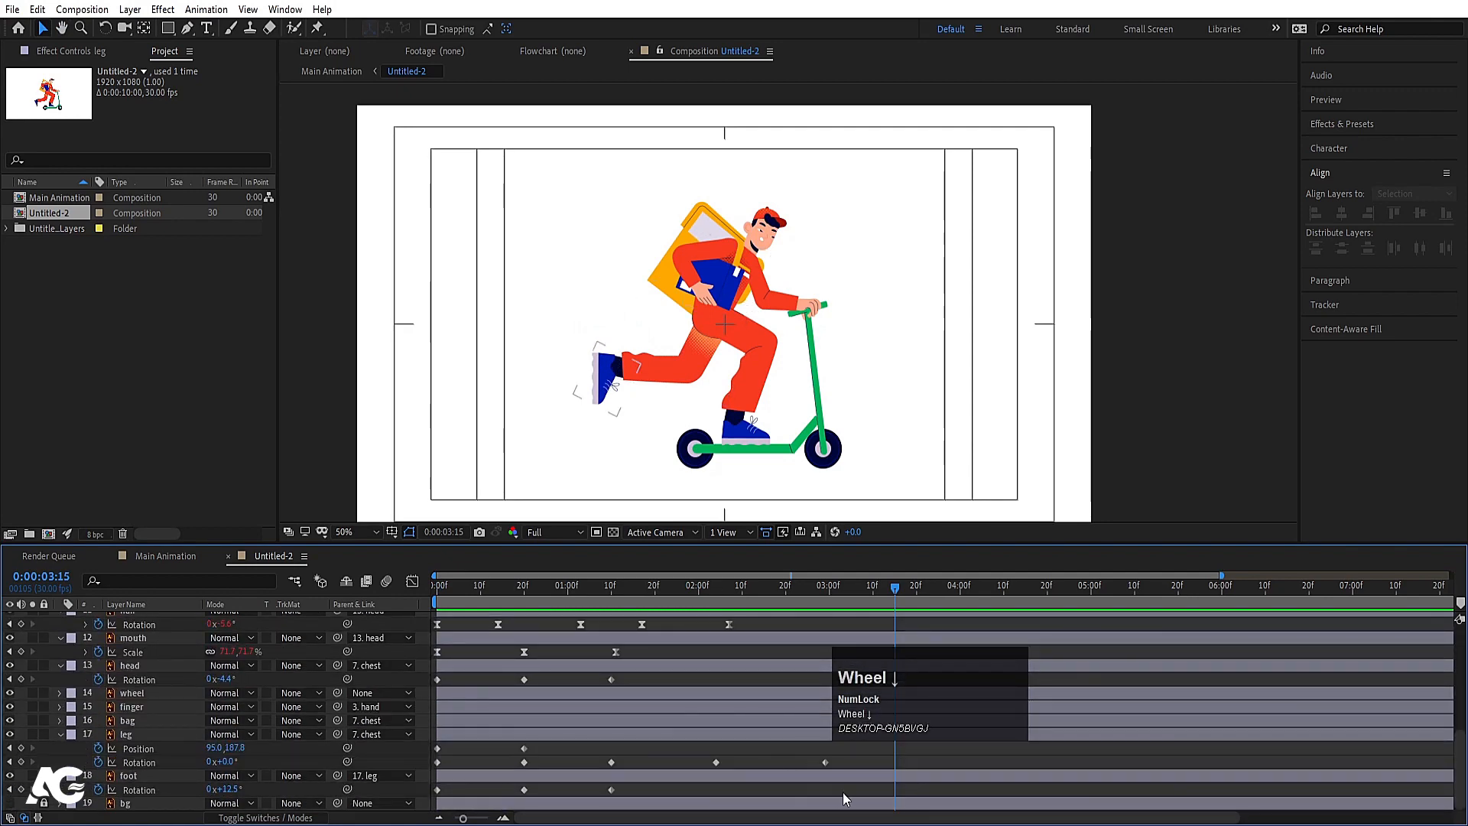
pyautogui.moveTo(860, 786); pyautogui.dragTo(468, 668)
pyautogui.click(468, 669)
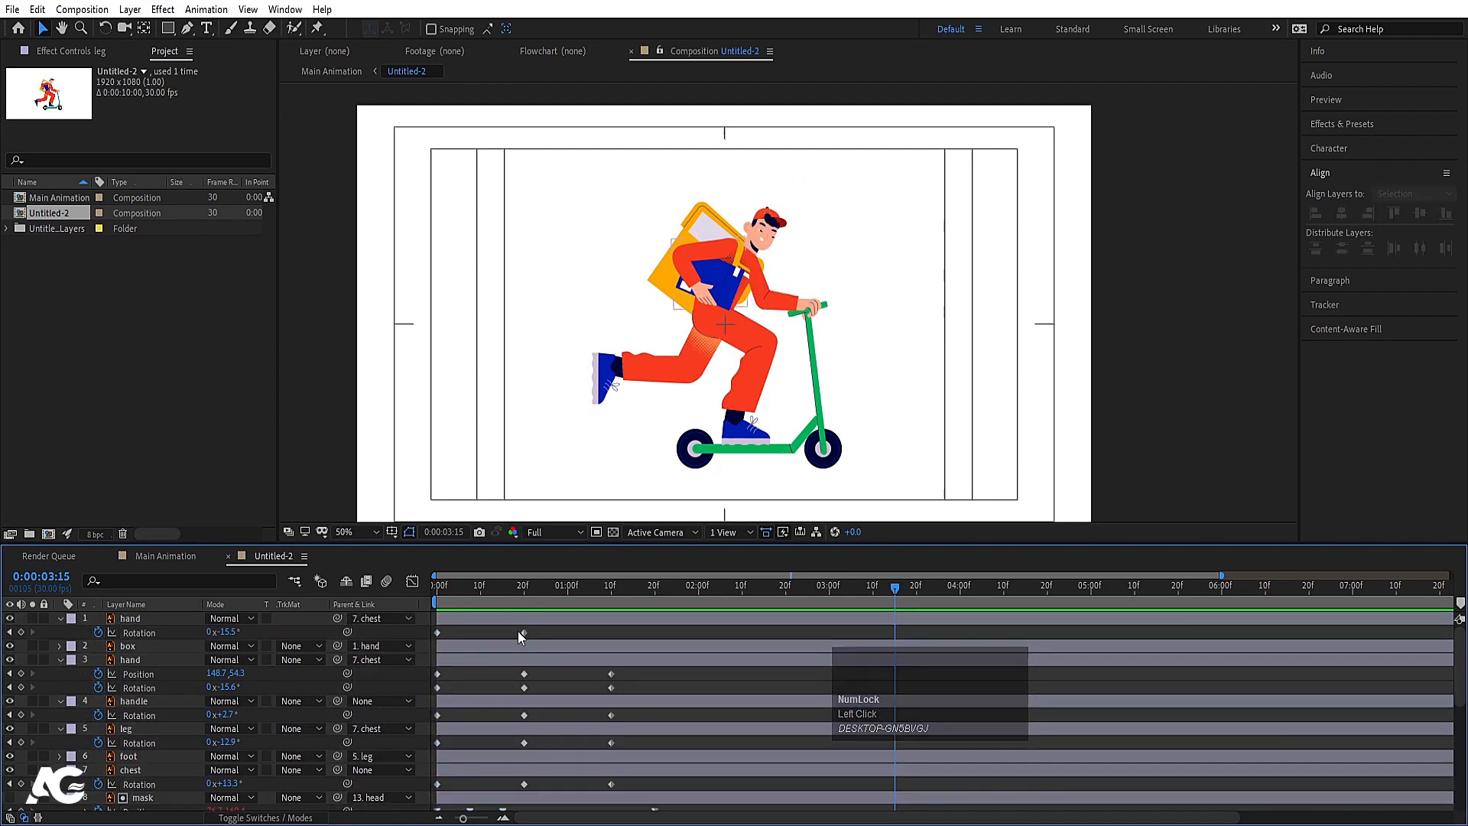
# - Collapse the hair, mouth, eyebrows and mask layers so their already eased keyframes are hidden
pyautogui.scroll(-2, 517, 631)
pyautogui.scroll(-1, 361, 713)
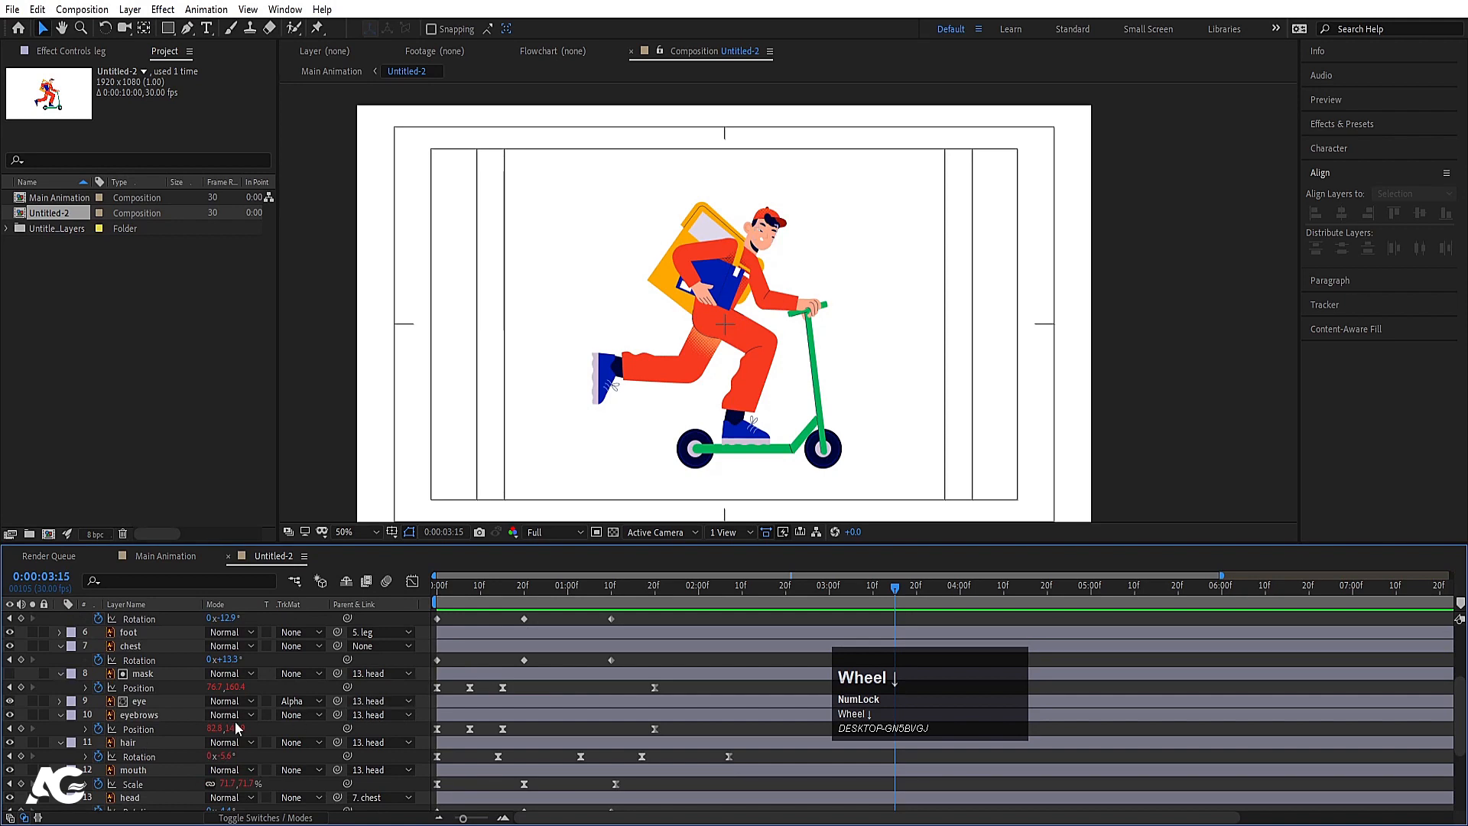
pyautogui.click(128, 746)
pyautogui.click(61, 742)
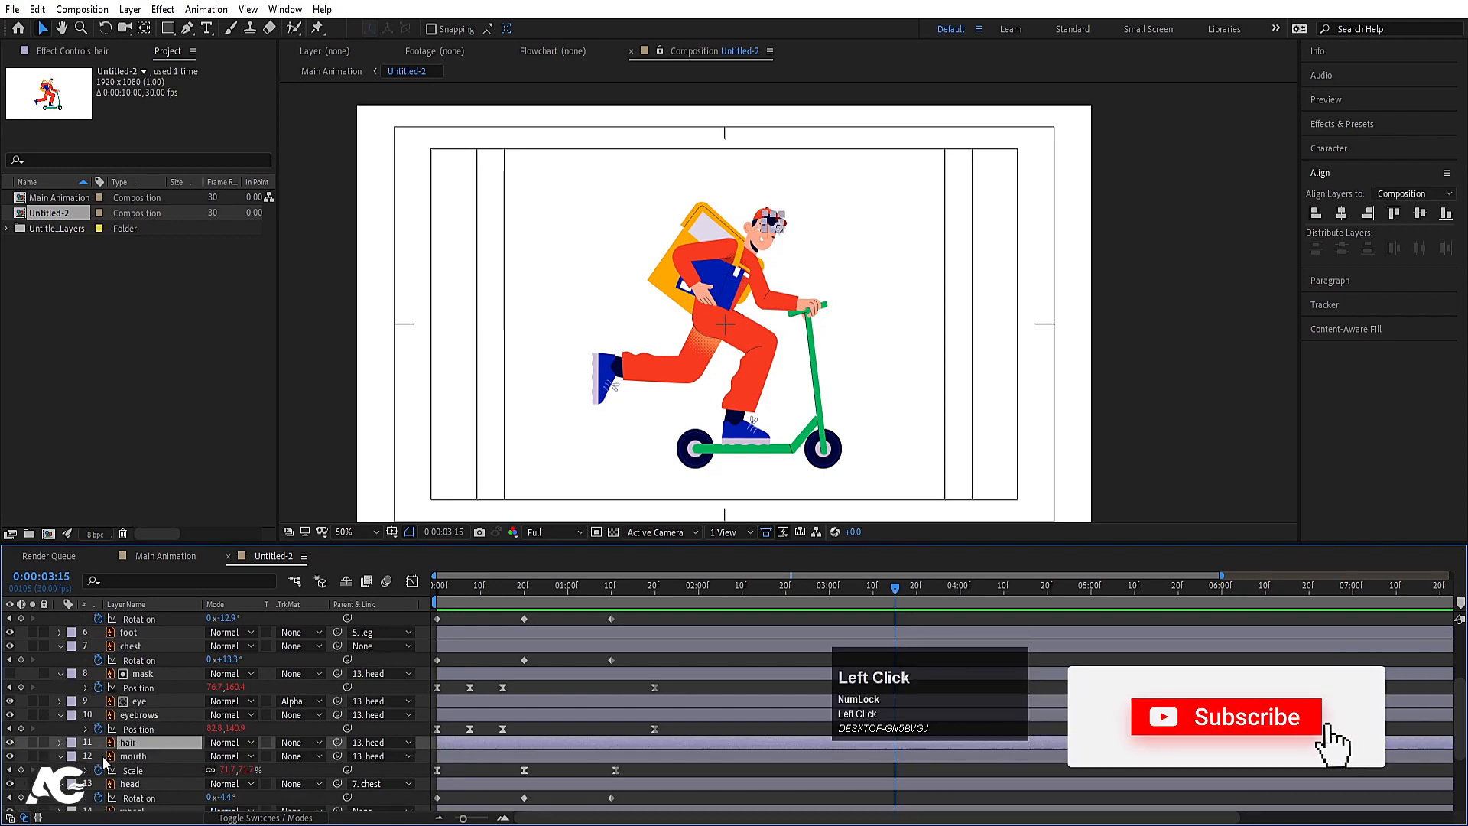
pyautogui.click(68, 756)
pyautogui.click(60, 756)
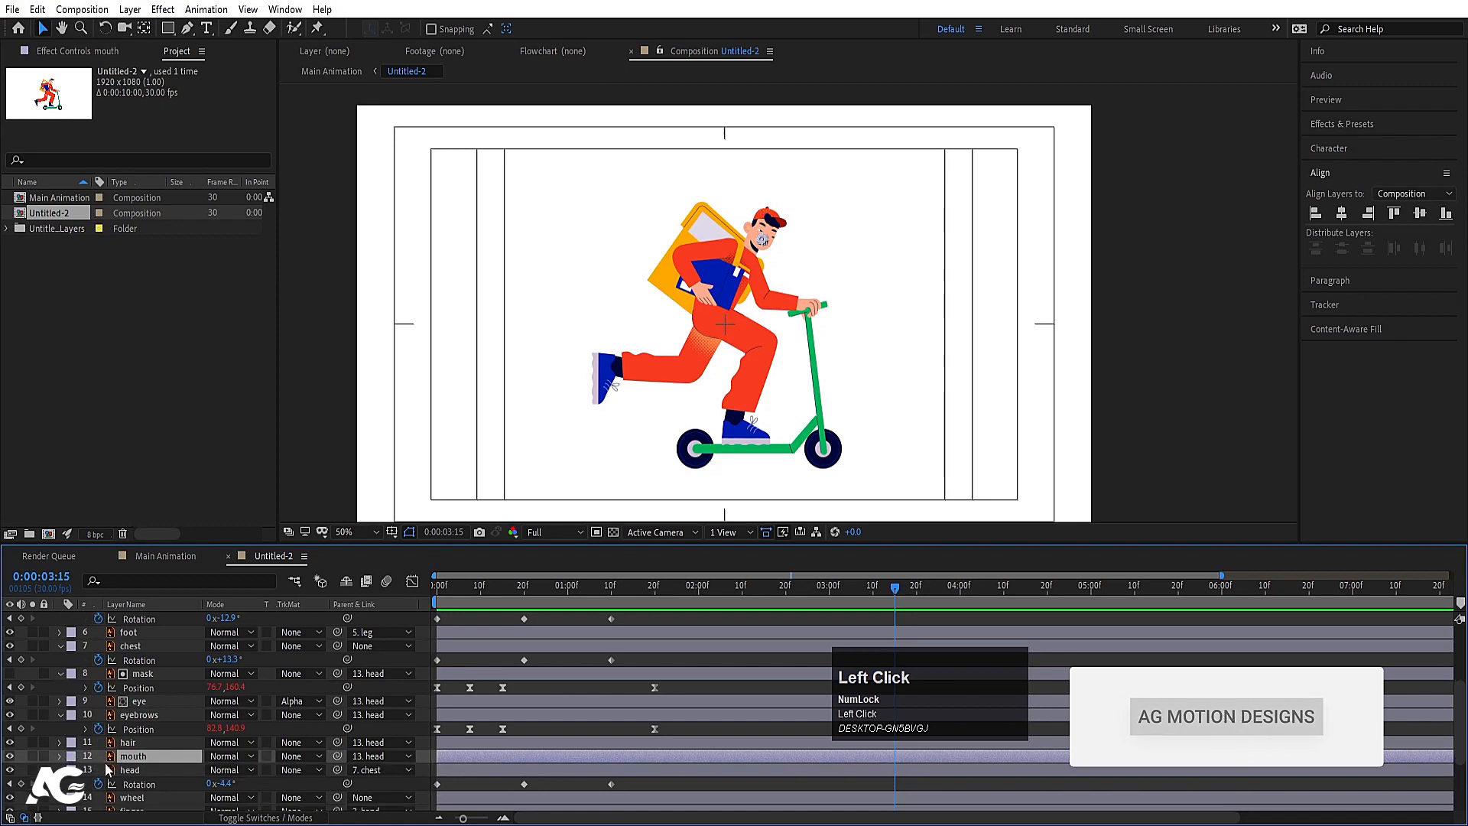
pyautogui.click(129, 770)
pyautogui.click(145, 715)
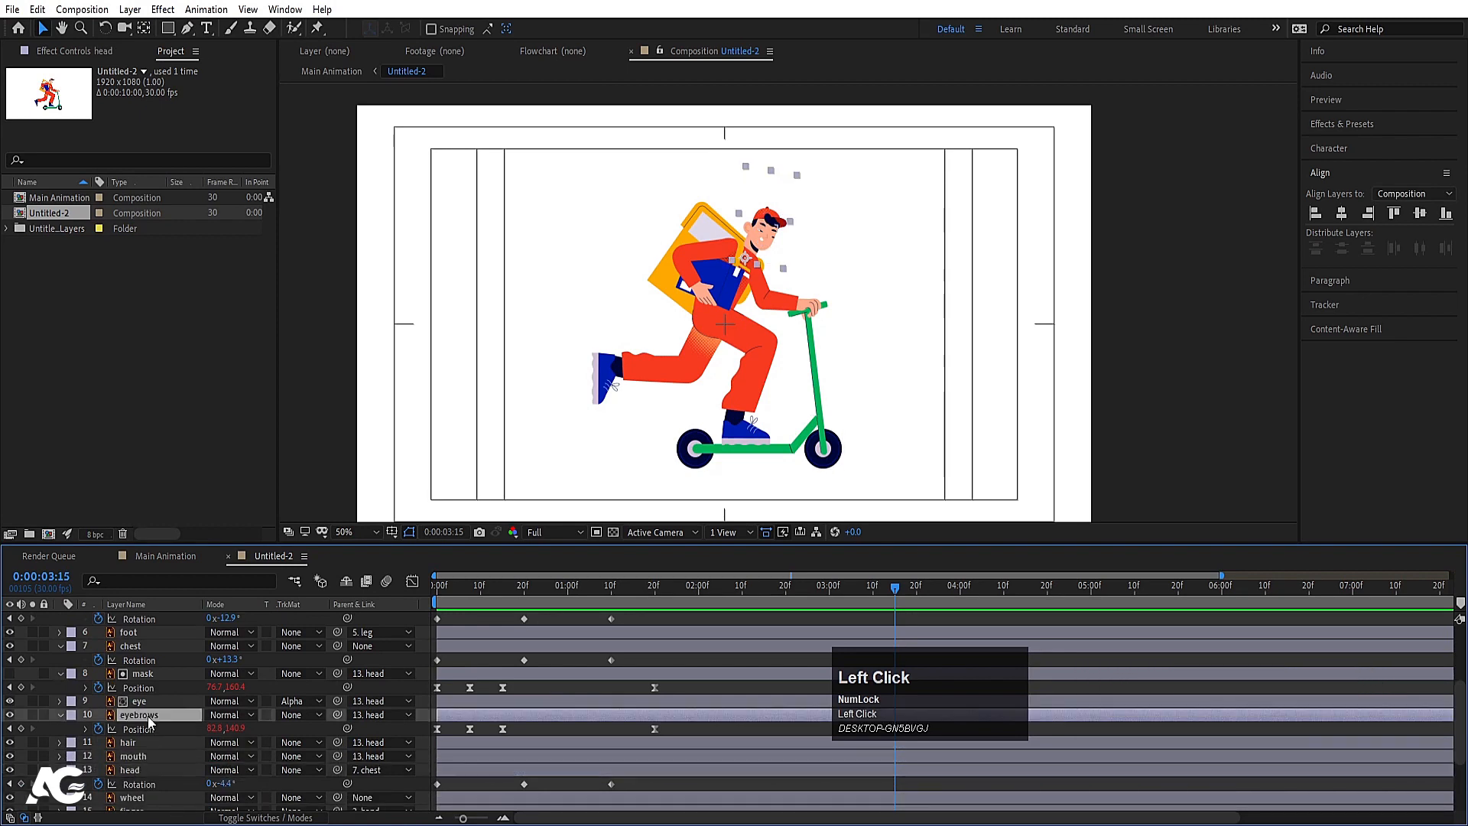
pyautogui.click(61, 714)
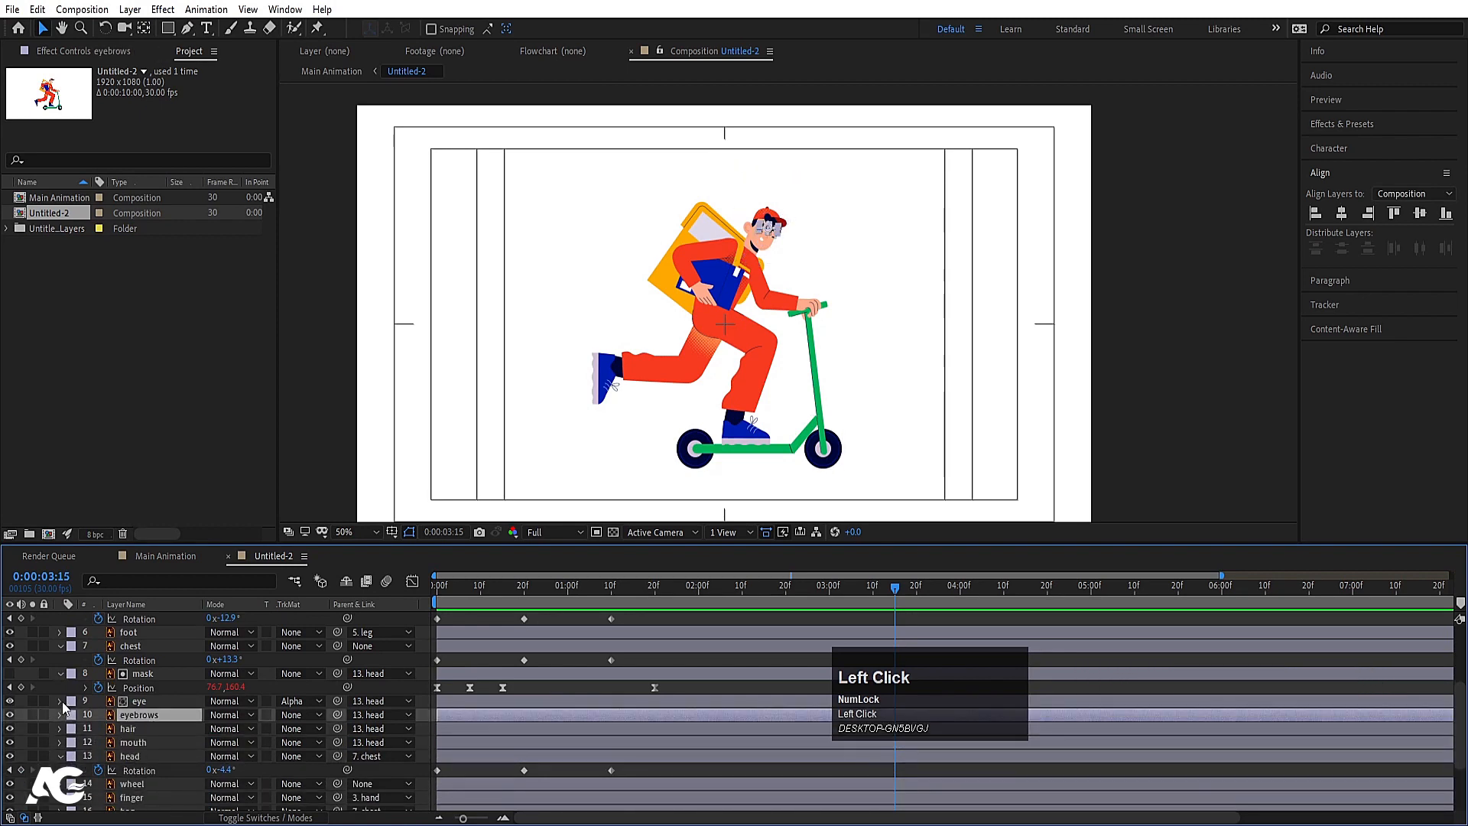
pyautogui.click(60, 674)
# - Select all the displayed keyframes of the hand, handle, leg, foot, chest and head layers and apply Easy Ease
pyautogui.scroll(-3, 402, 695)
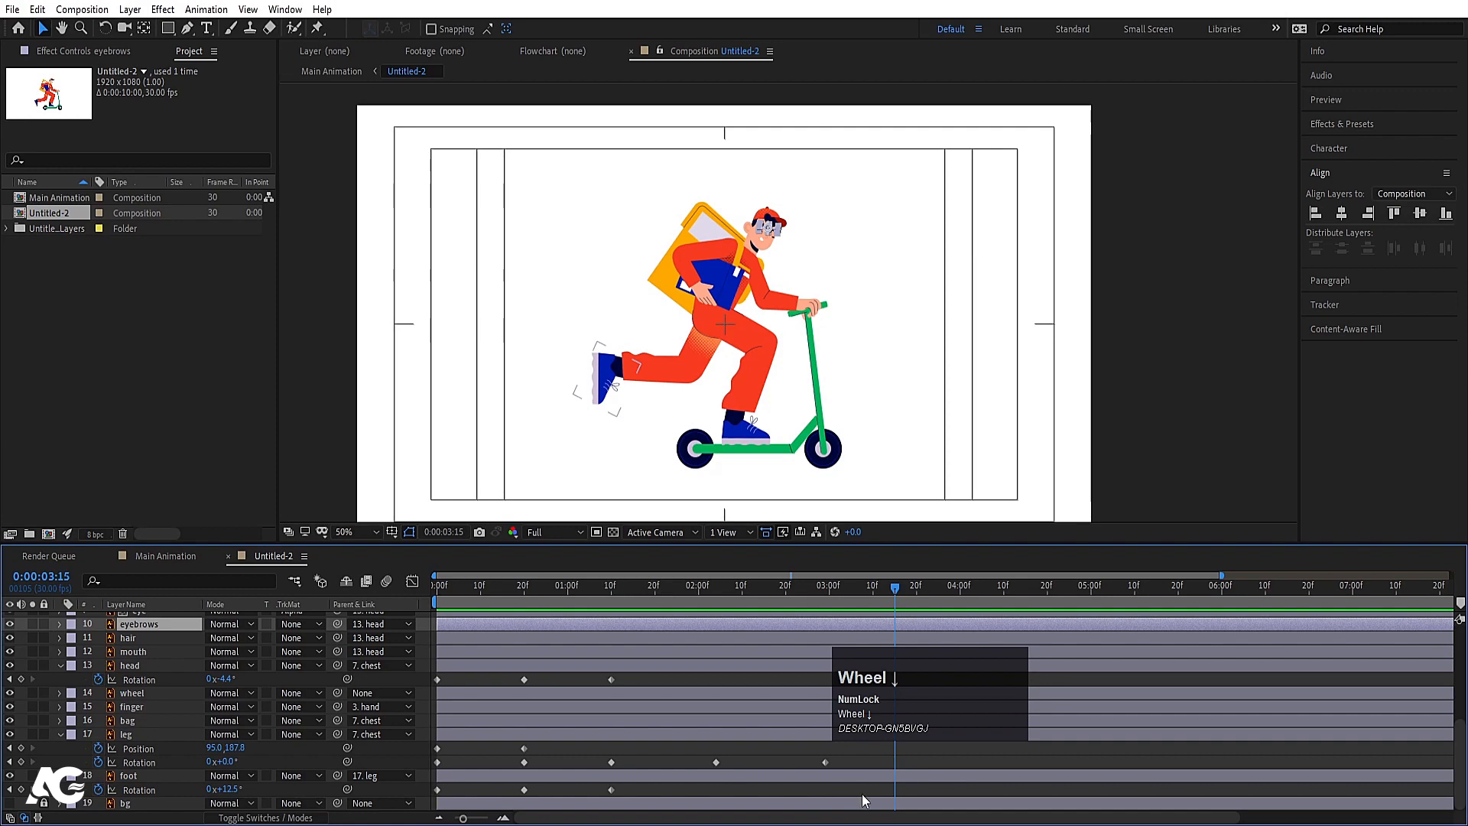
pyautogui.moveTo(862, 794); pyautogui.dragTo(225, 349)
pyautogui.press('F9')
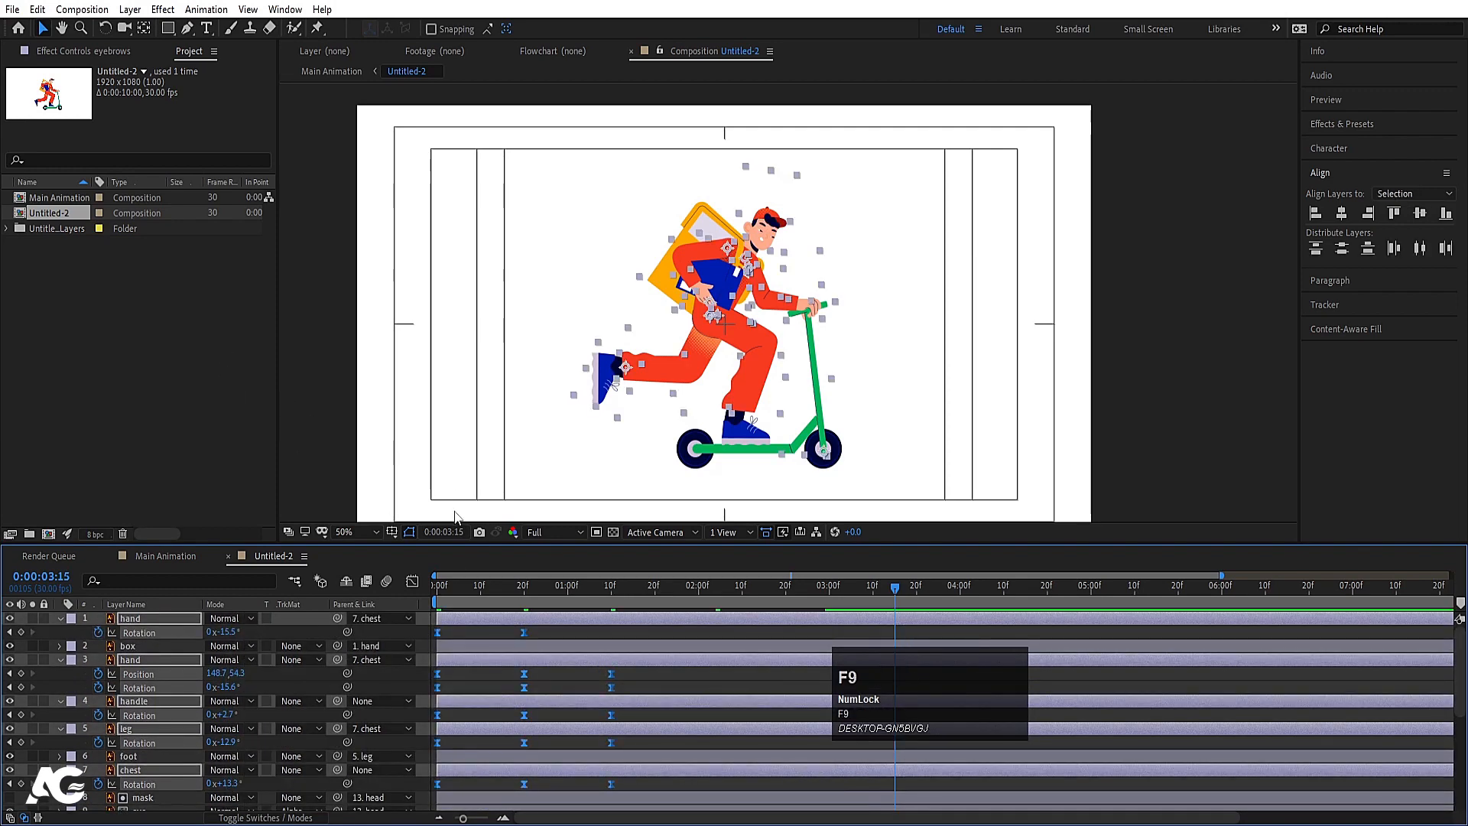
# - Reshape the first swing's speed curves in the Graph Editor to peak shortly after 0:00:00:00, and preview the motion
pyautogui.click(439, 585)
pyautogui.click(412, 581)
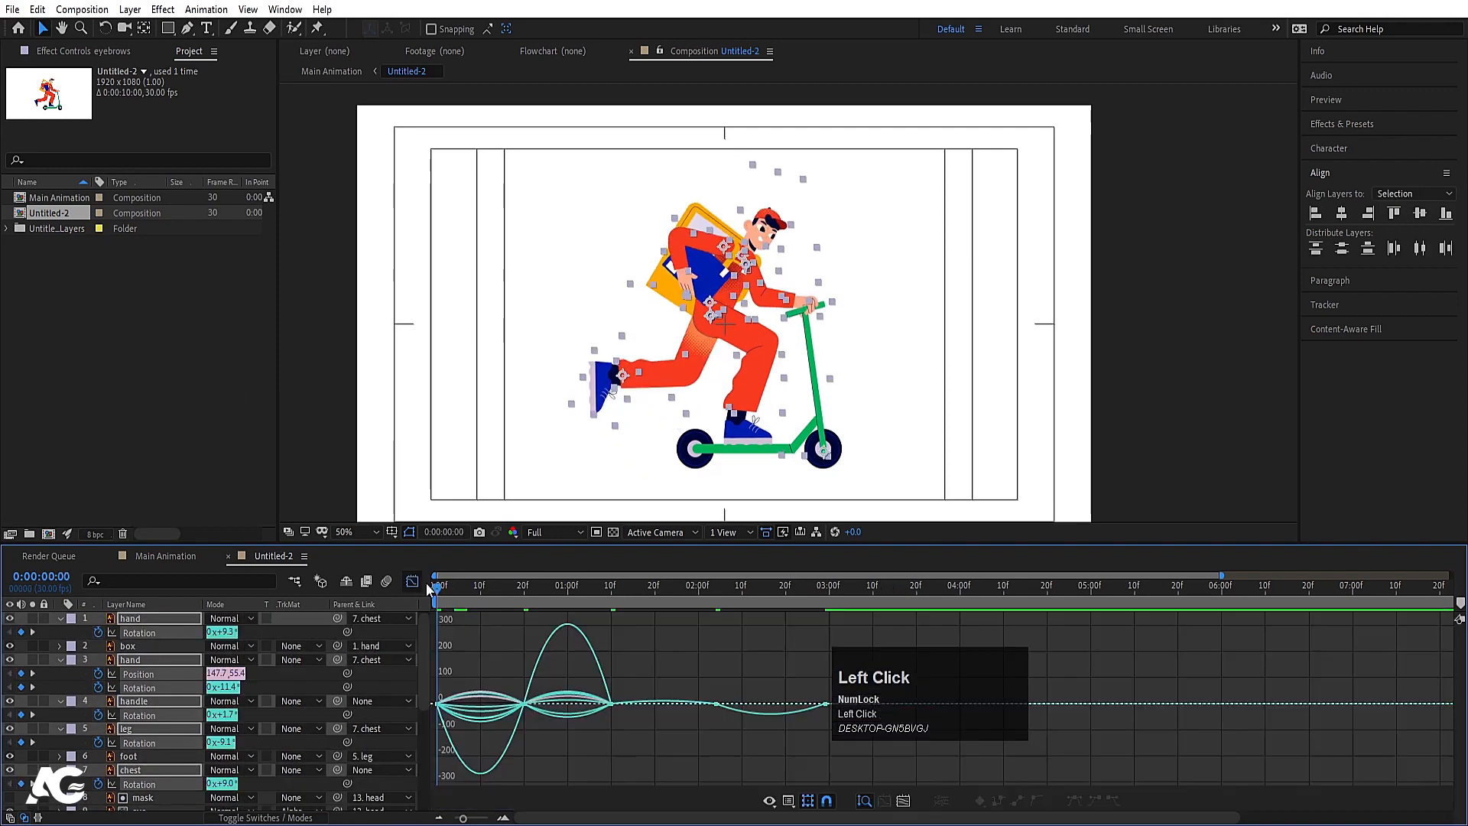
pyautogui.press('=')
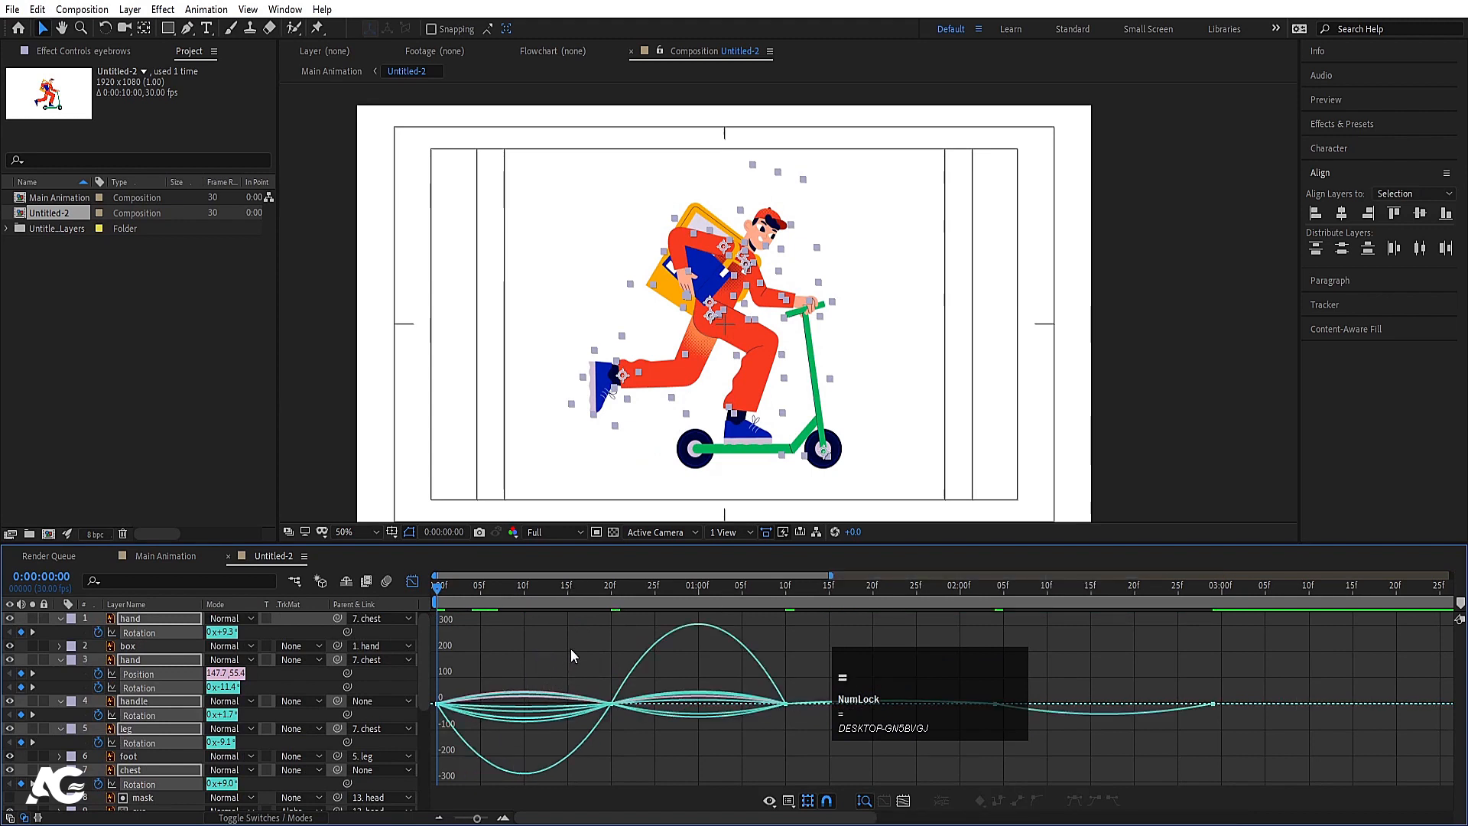
pyautogui.moveTo(572, 649); pyautogui.dragTo(517, 708)
pyautogui.press('space')
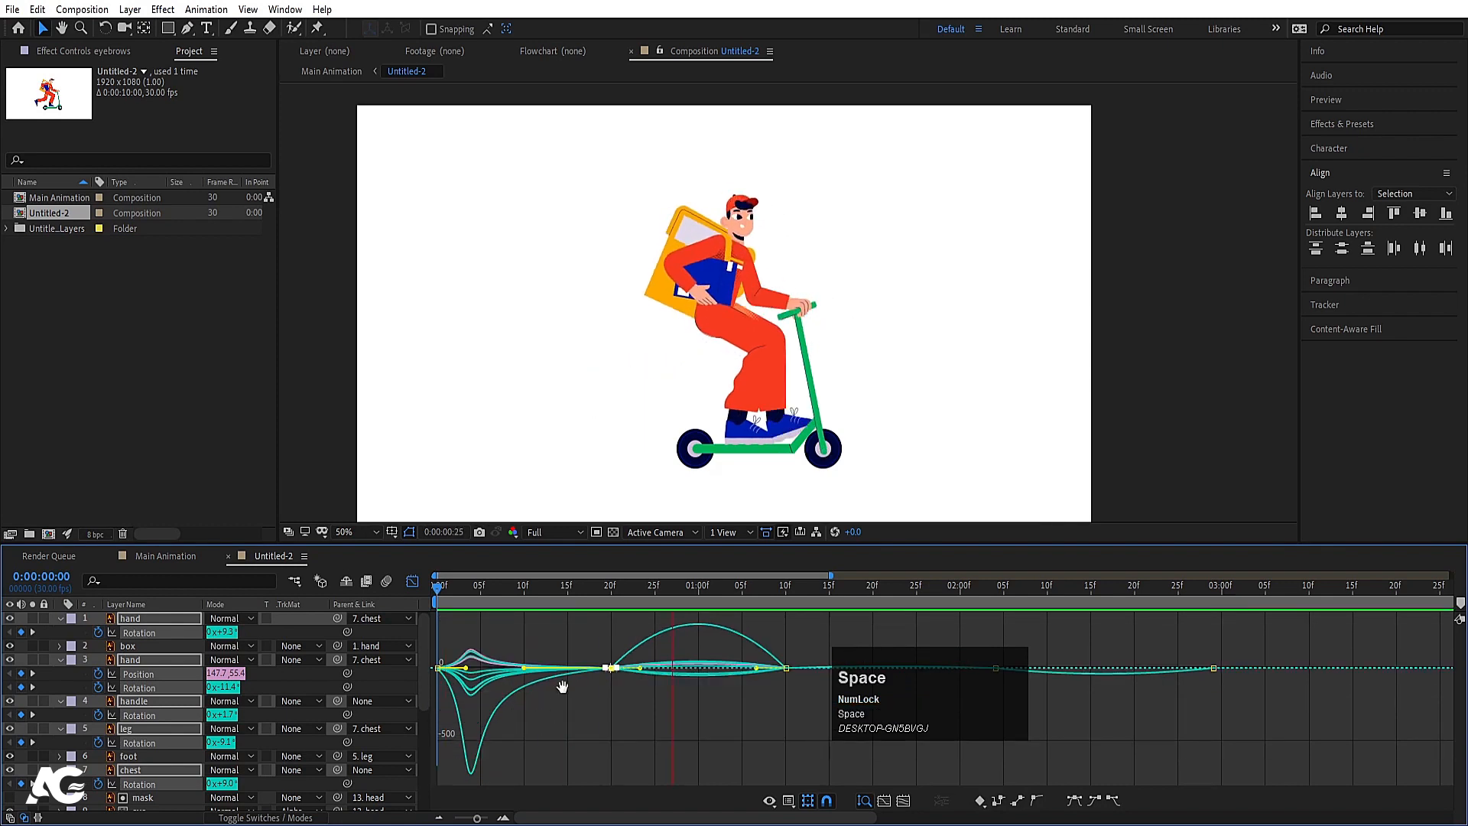
pyautogui.press('space')
# - Reshape the second swing's speed curves to peak sharply just after 0:00:00:20 and preview the motion
pyautogui.moveTo(808, 623); pyautogui.dragTo(698, 671)
pyautogui.moveTo(636, 740); pyautogui.dragTo(634, 706)
pyautogui.moveTo(583, 652); pyautogui.dragTo(623, 706)
pyautogui.press('space')
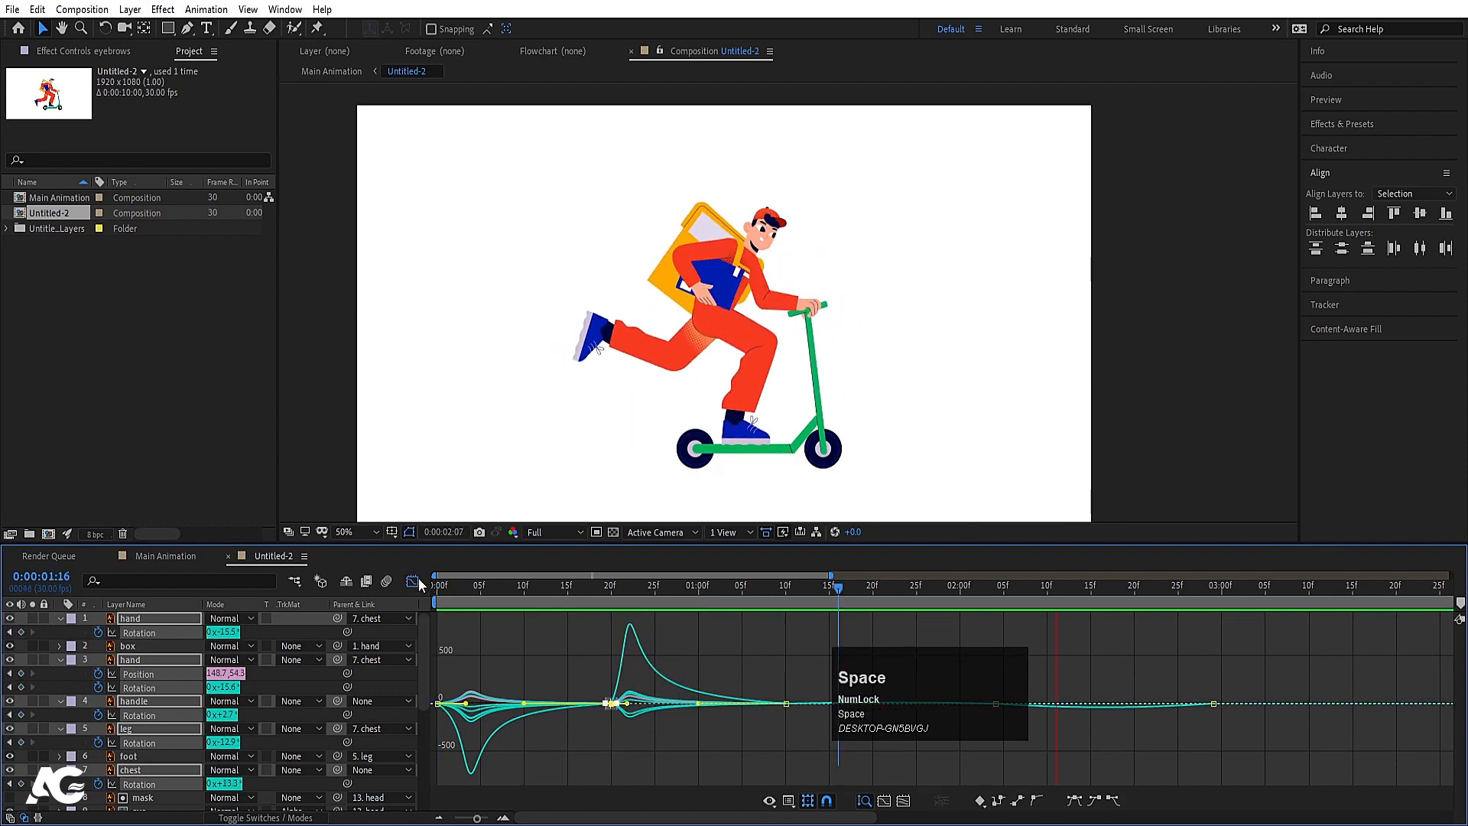
# - Close the Graph Editor, preview the sharpened easing from the composition start and deselect all layers
pyautogui.click(413, 581)
pyautogui.moveTo(457, 583); pyautogui.dragTo(362, 584)
pyautogui.press('space')
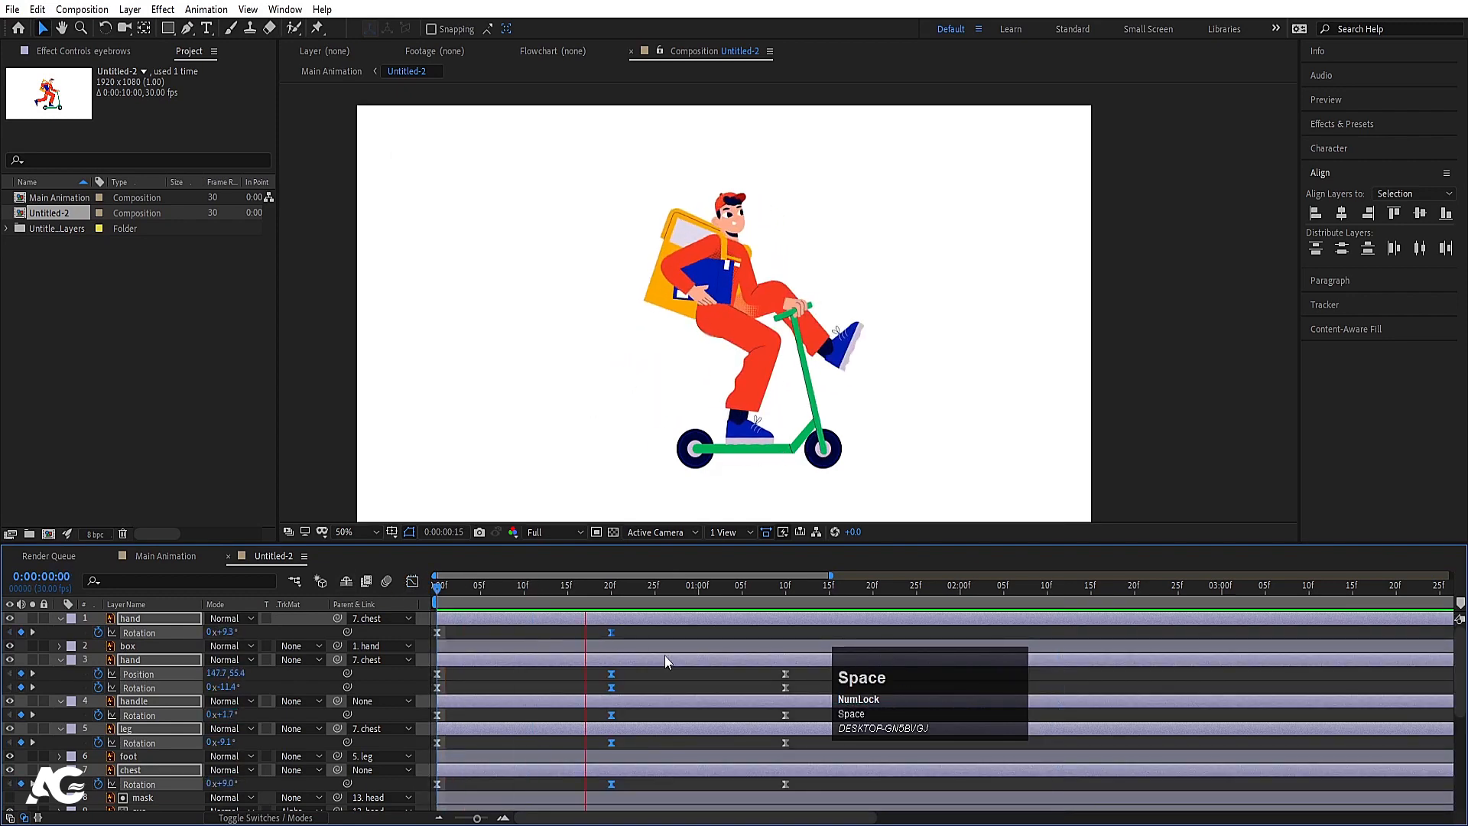
pyautogui.press('space')
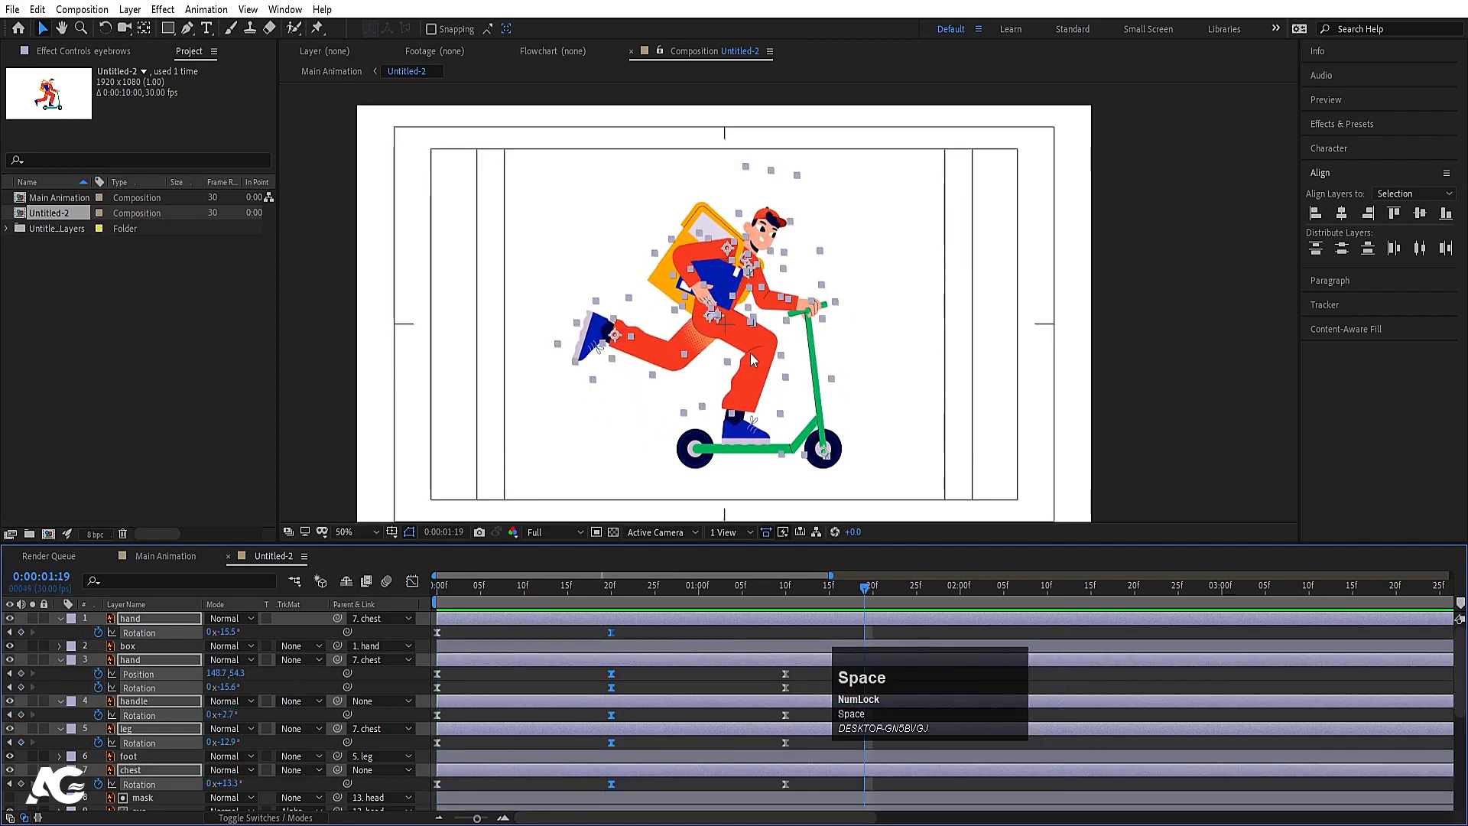
pyautogui.click(809, 191)
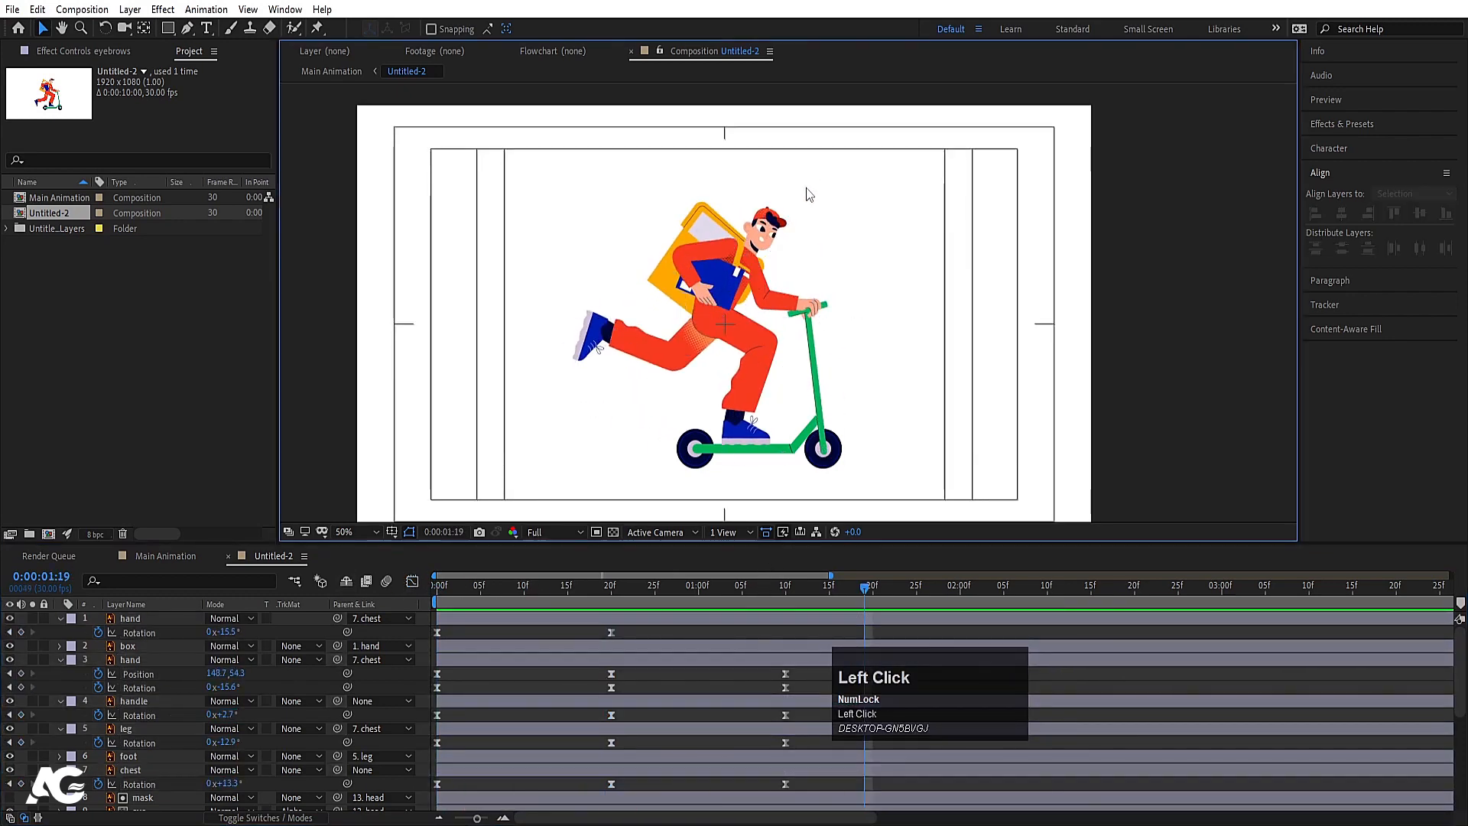
# - Examine the back leg's rotation keyframes against the other layers' keyframes by scrubbing between 0:00:01:05 and 0:00:01:20
pyautogui.click(782, 661)
pyautogui.click(715, 590)
pyautogui.moveTo(701, 593); pyautogui.dragTo(741, 589)
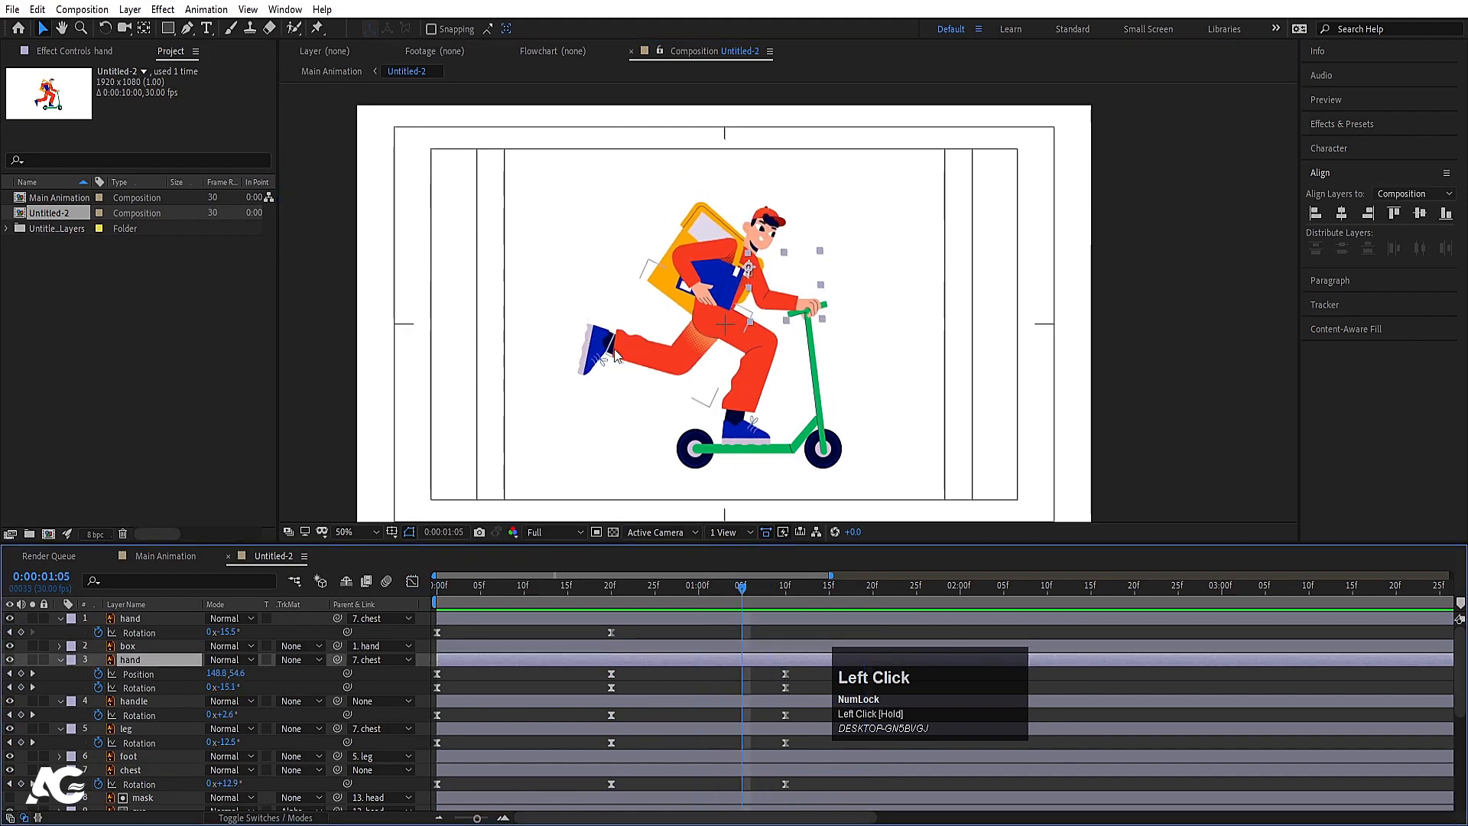
pyautogui.click(628, 348)
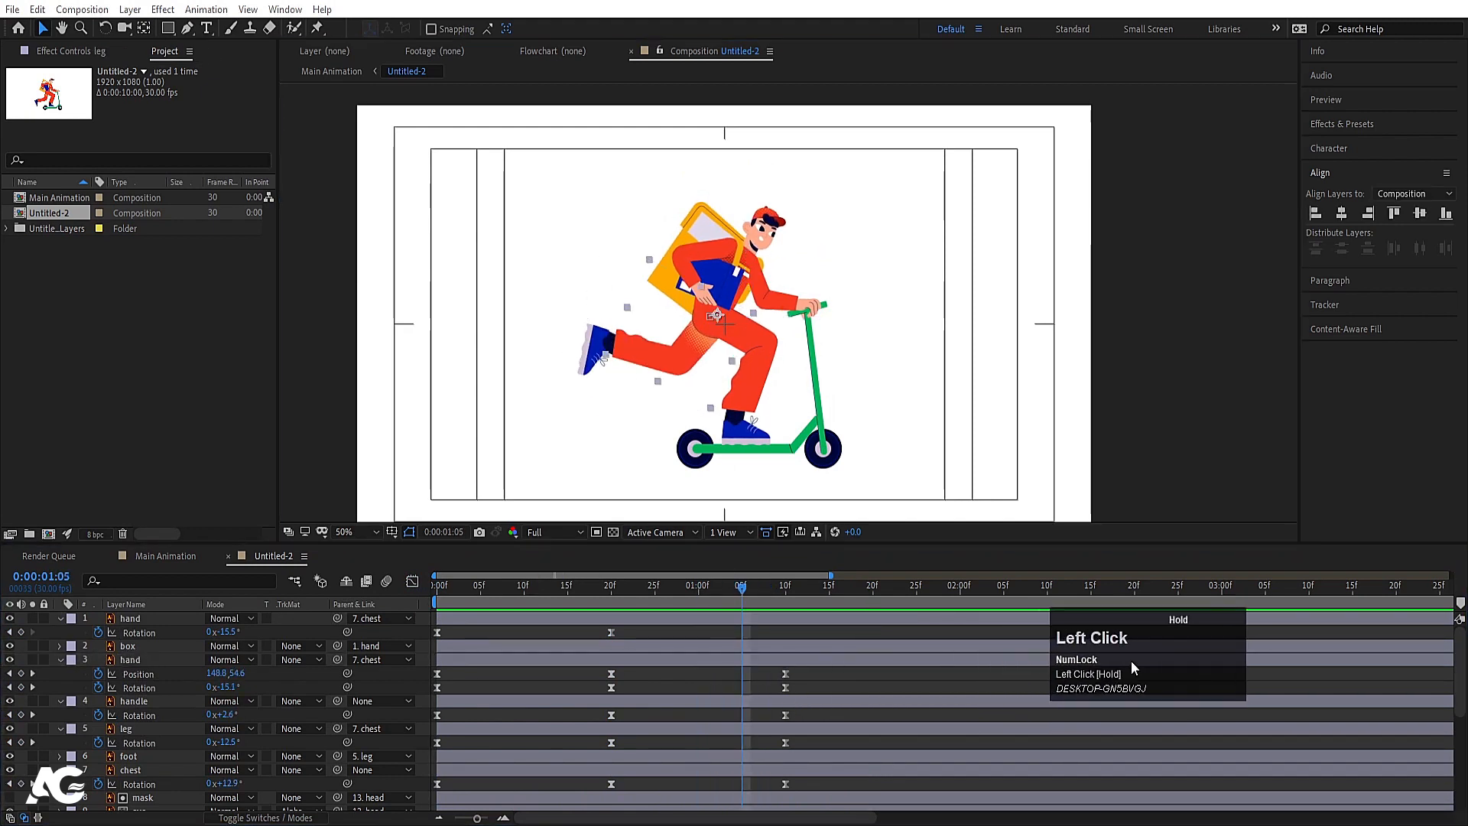
pyautogui.scroll(-5, 722, 650)
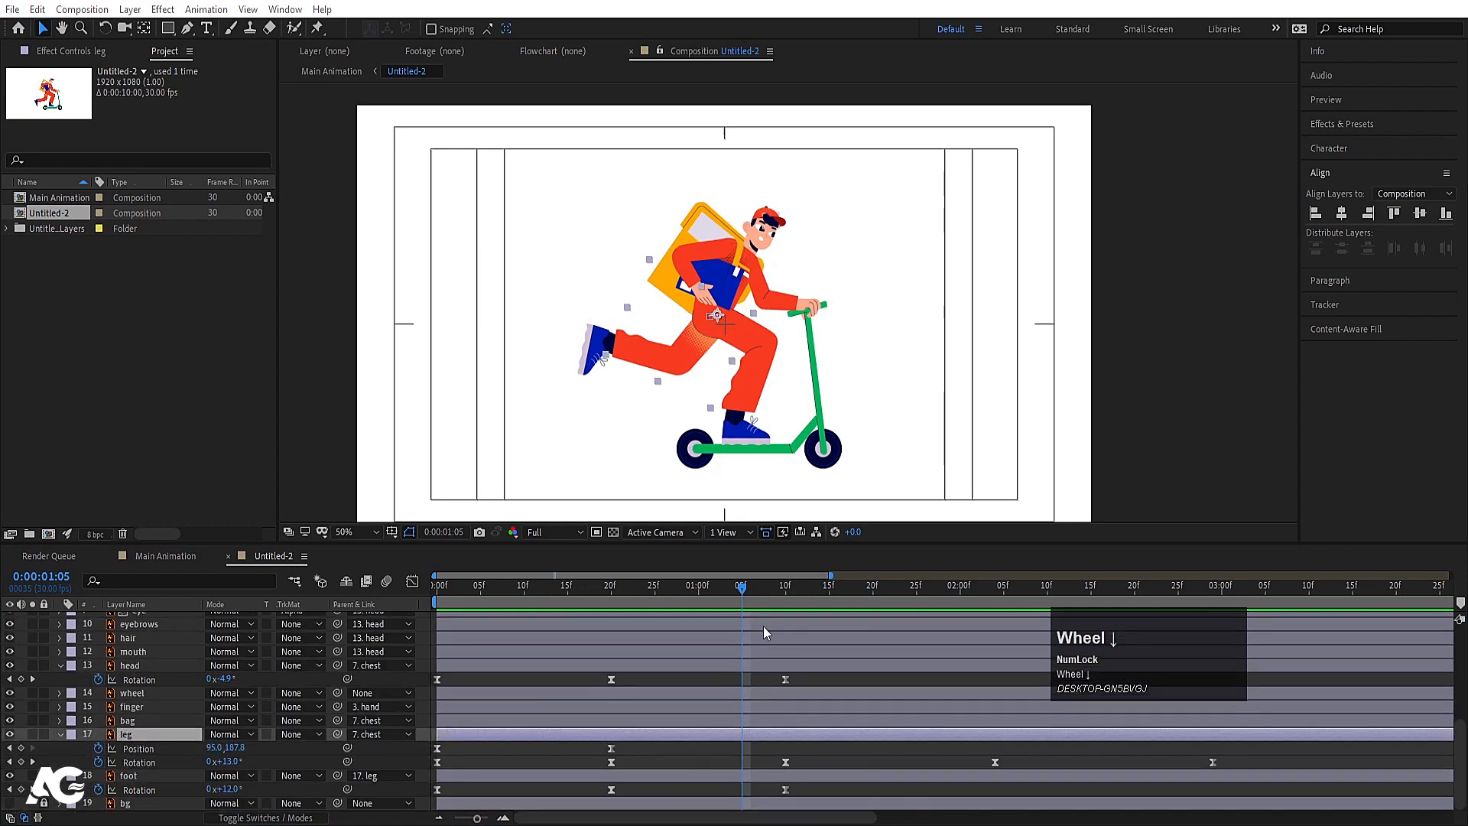
pyautogui.moveTo(797, 595); pyautogui.dragTo(870, 601)
pyautogui.press('-')
pyautogui.press('-')
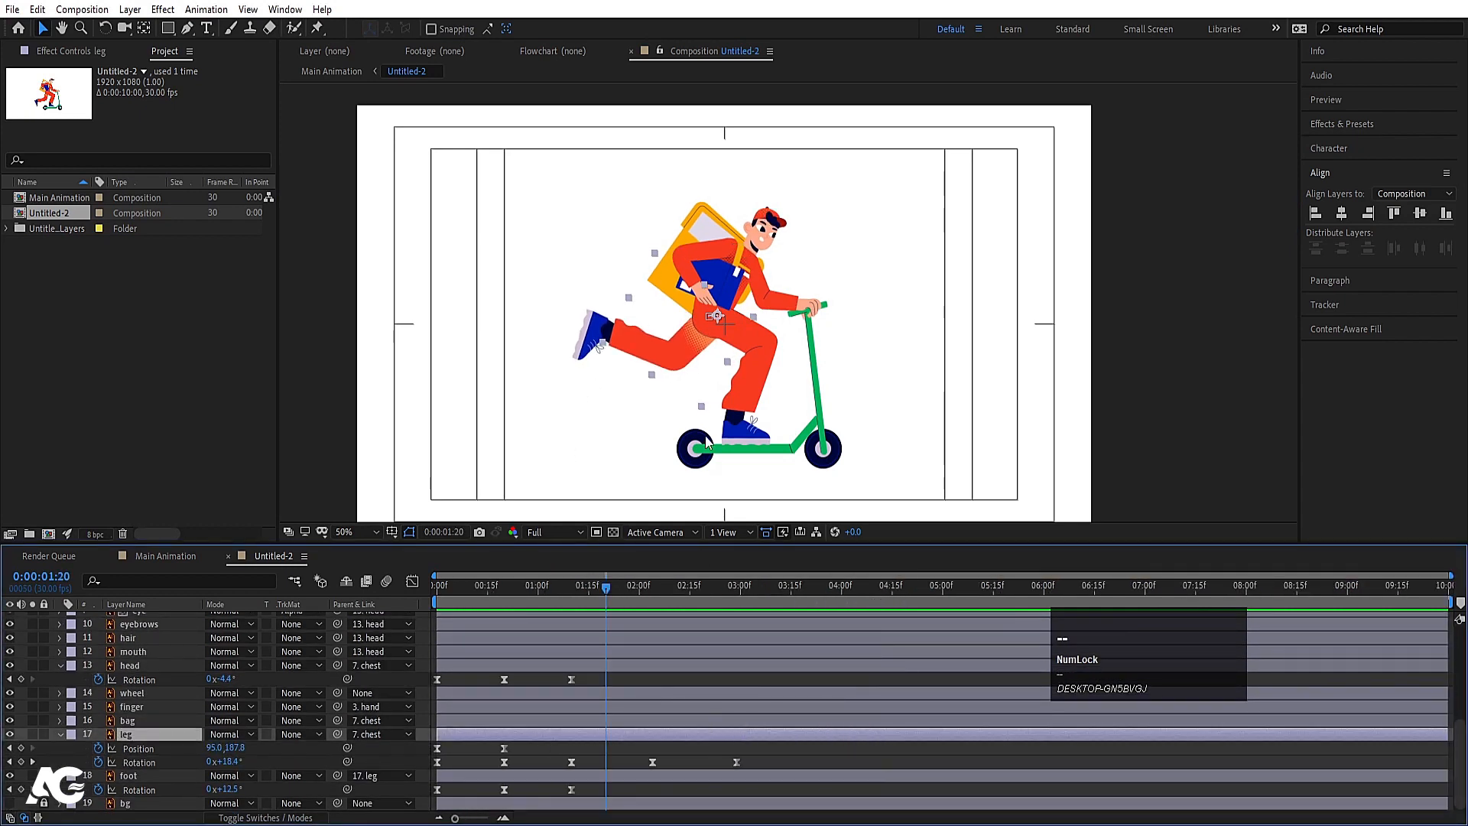
pyautogui.press('=')
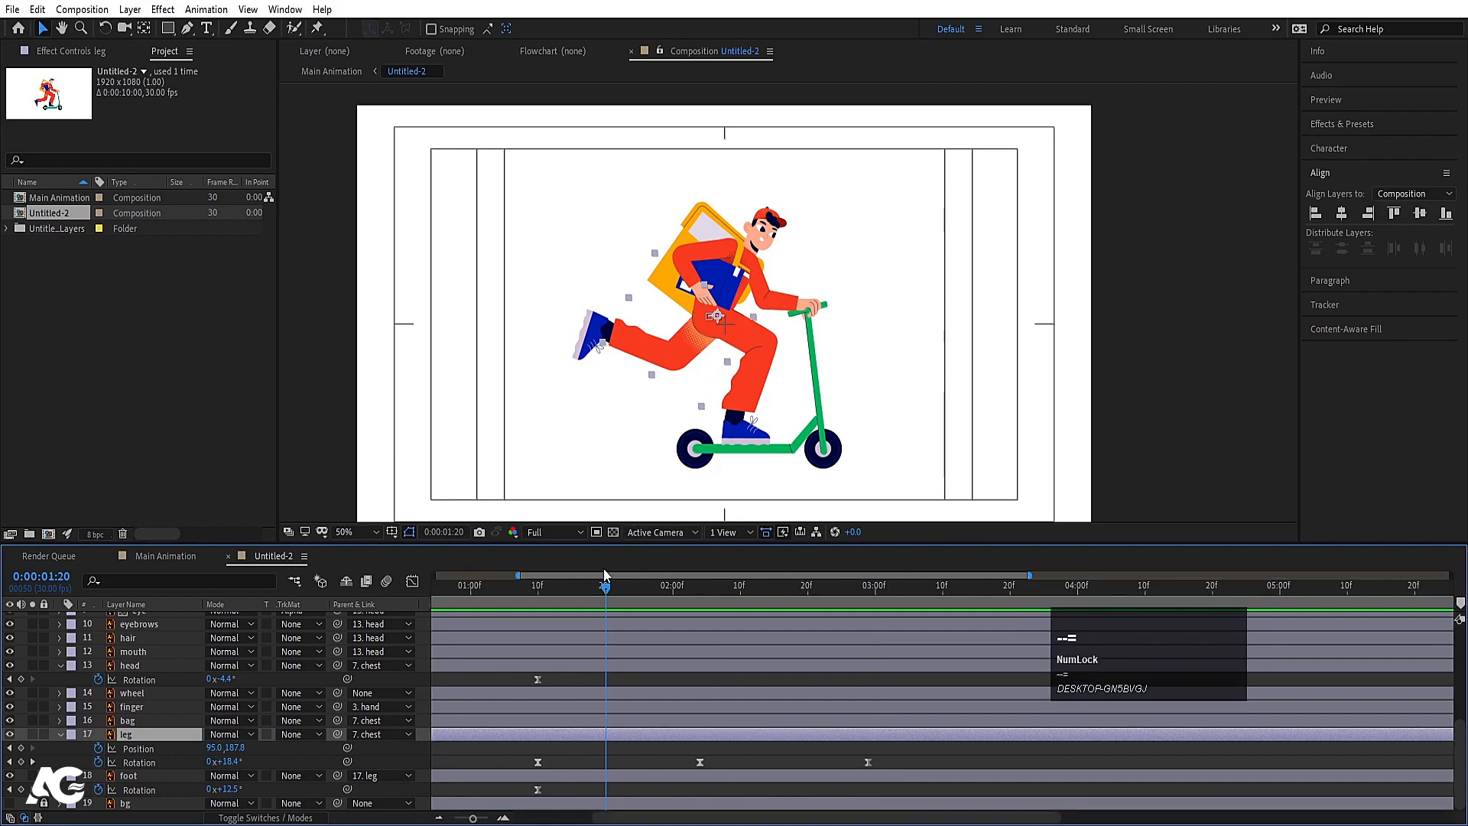
pyautogui.moveTo(591, 592); pyautogui.dragTo(558, 591)
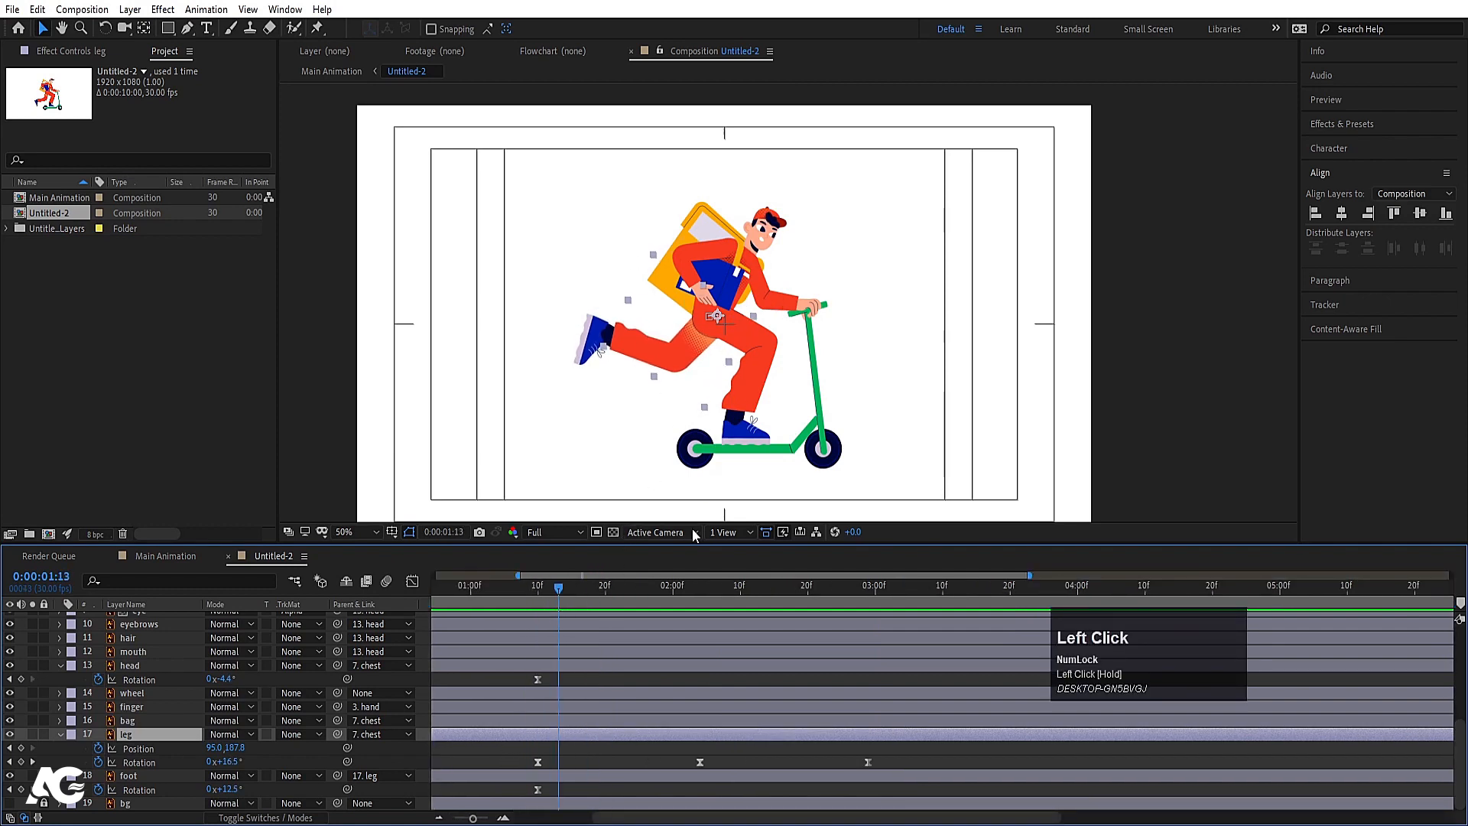
pyautogui.press('-')
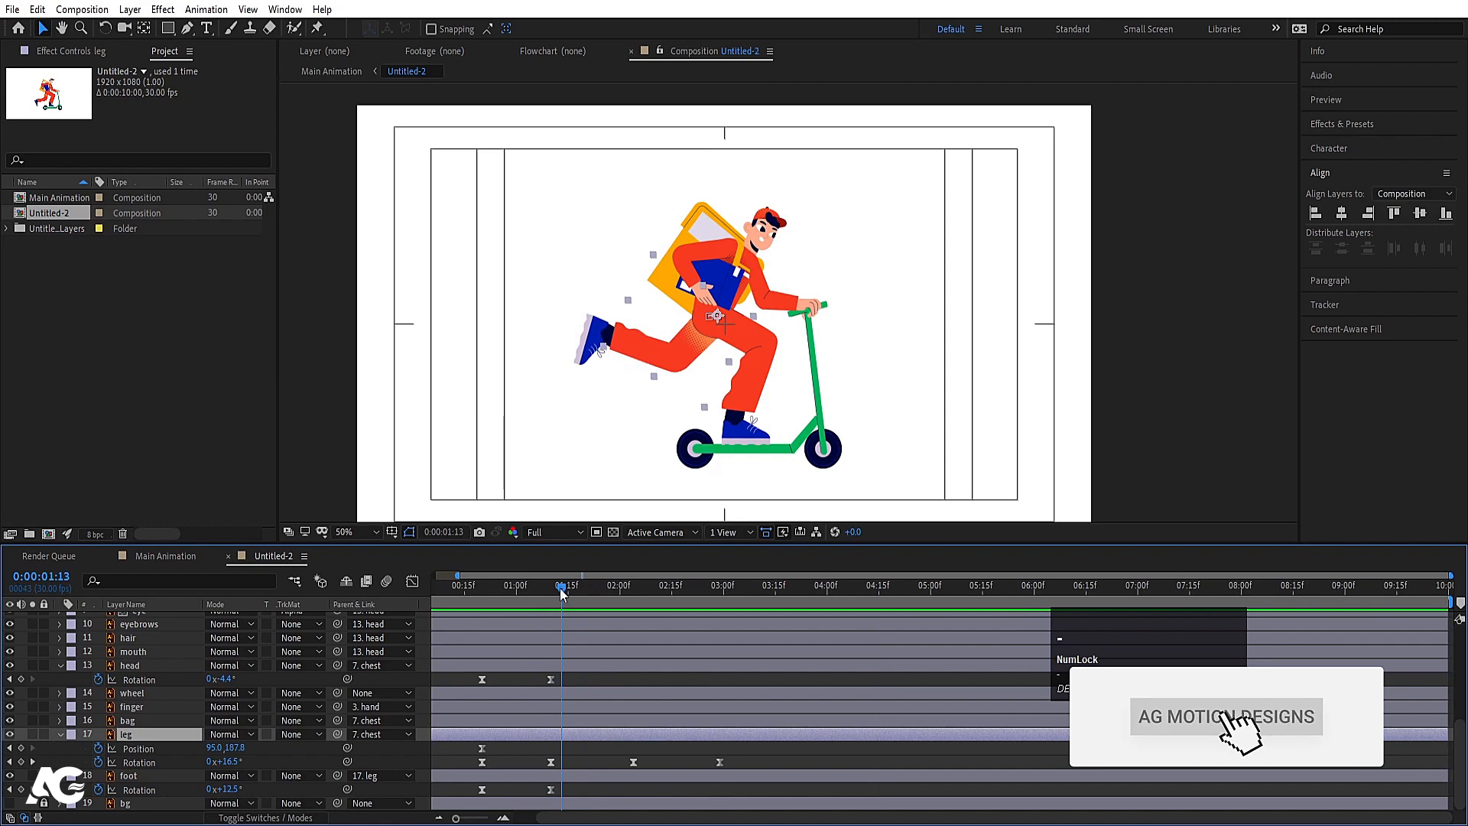
# - Rotate the box-holding hand slightly to -13.4° at 0:00:02:04, in line with the back leg's keyframe
pyautogui.moveTo(586, 583); pyautogui.dragTo(634, 638)
pyautogui.click(694, 253)
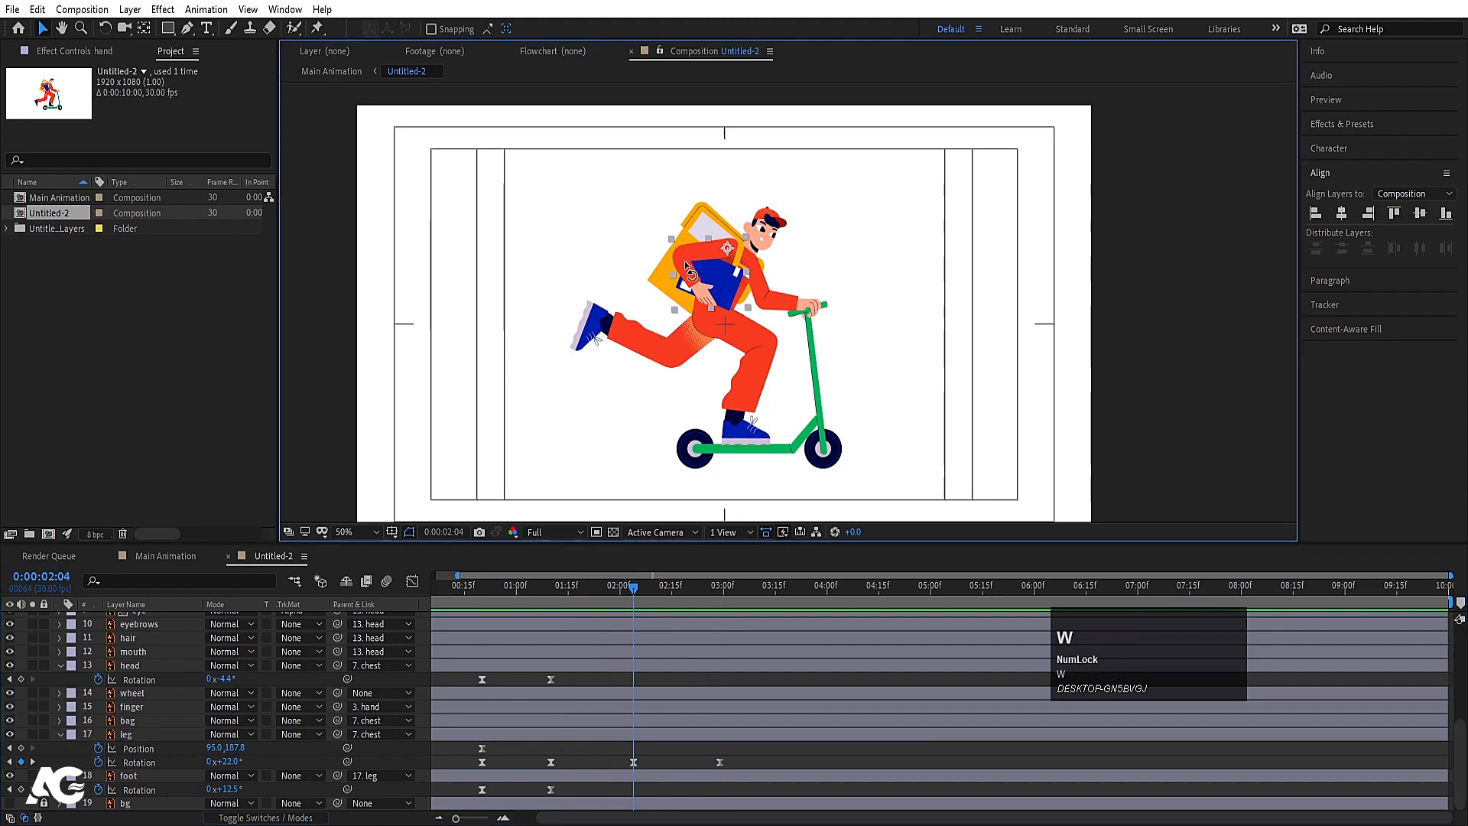
pyautogui.press('w')
pyautogui.moveTo(683, 256); pyautogui.dragTo(681, 265)
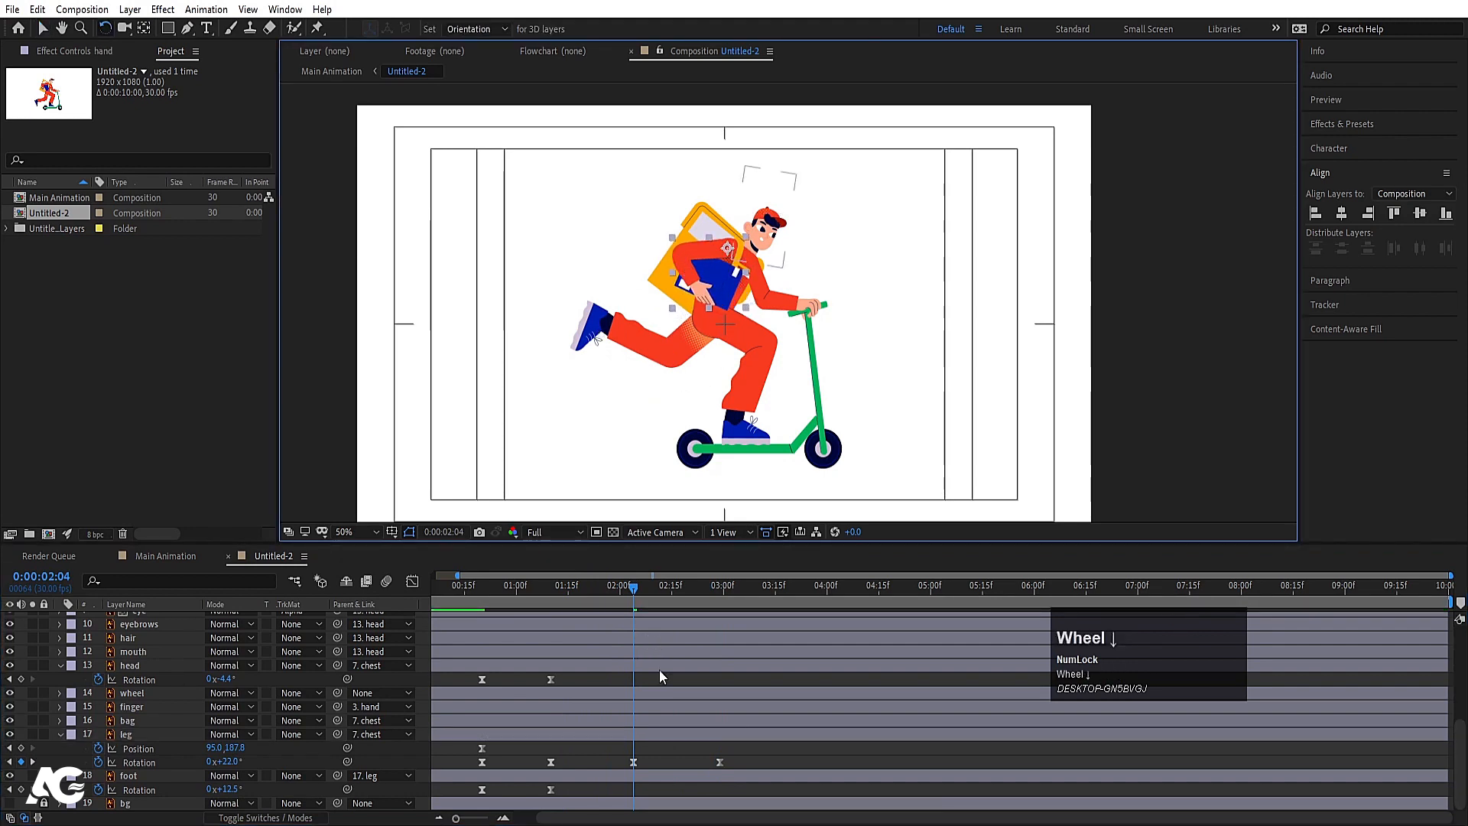
# - Copy the box-holding hand's first rotation keyframe to 0:00:02:29 and preview the arm's return
pyautogui.scroll(3, 659, 670)
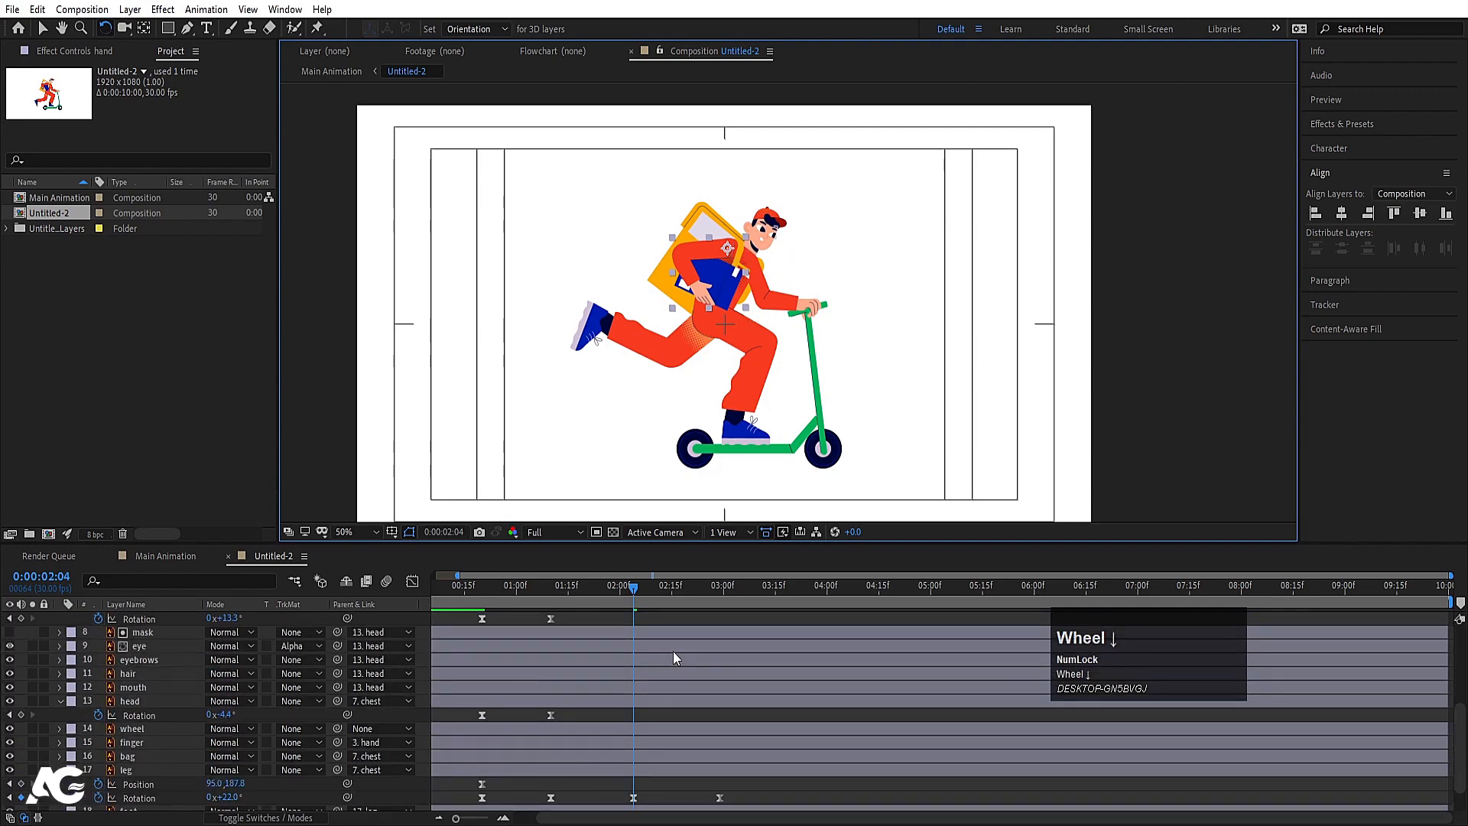
pyautogui.press('k')
pyautogui.scroll(5, 673, 647)
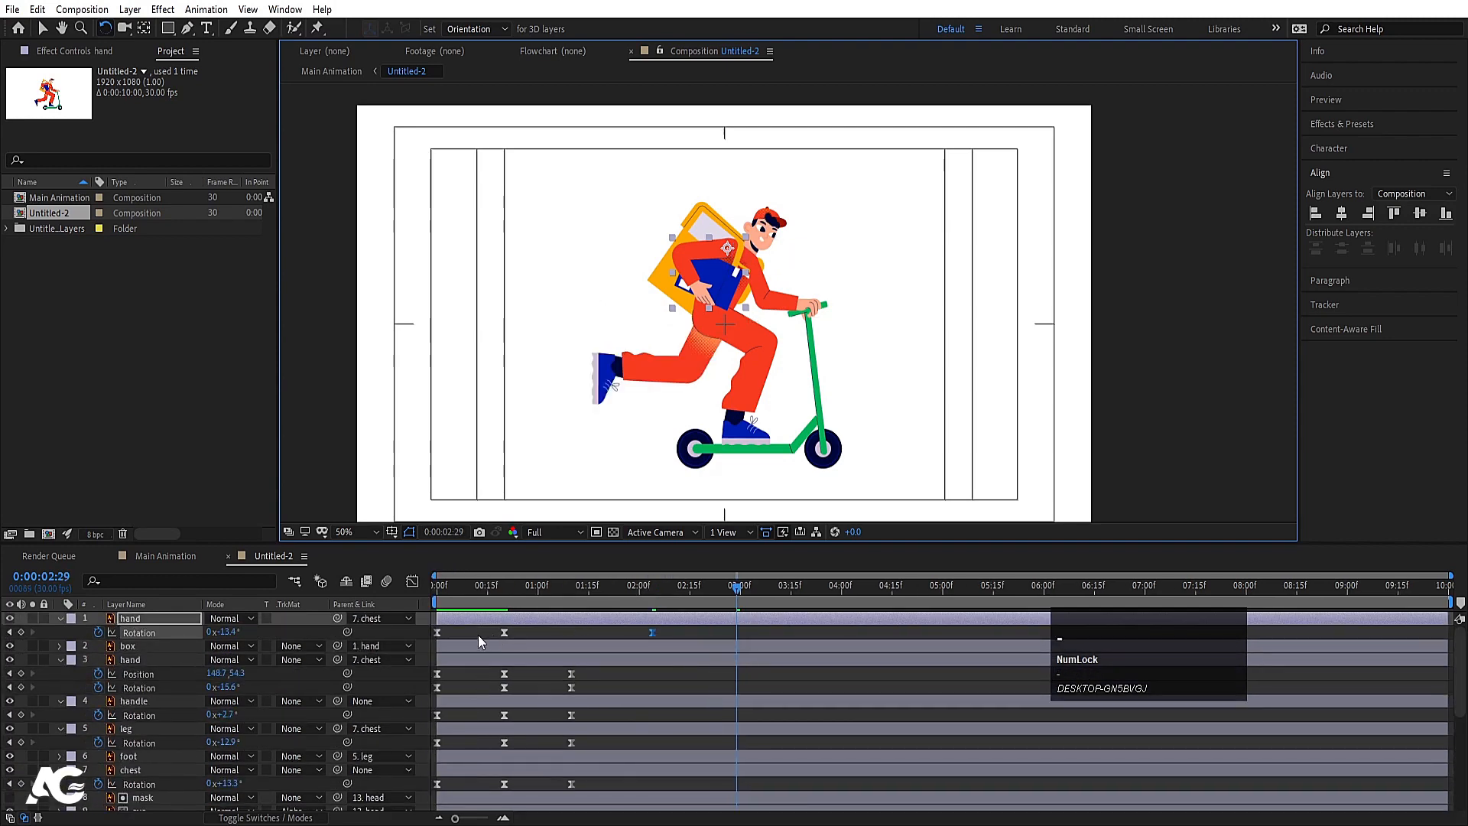
pyautogui.click(436, 630)
pyautogui.hotkey('ctrl', 'c')
pyautogui.hotkey('ctrl', 'v')
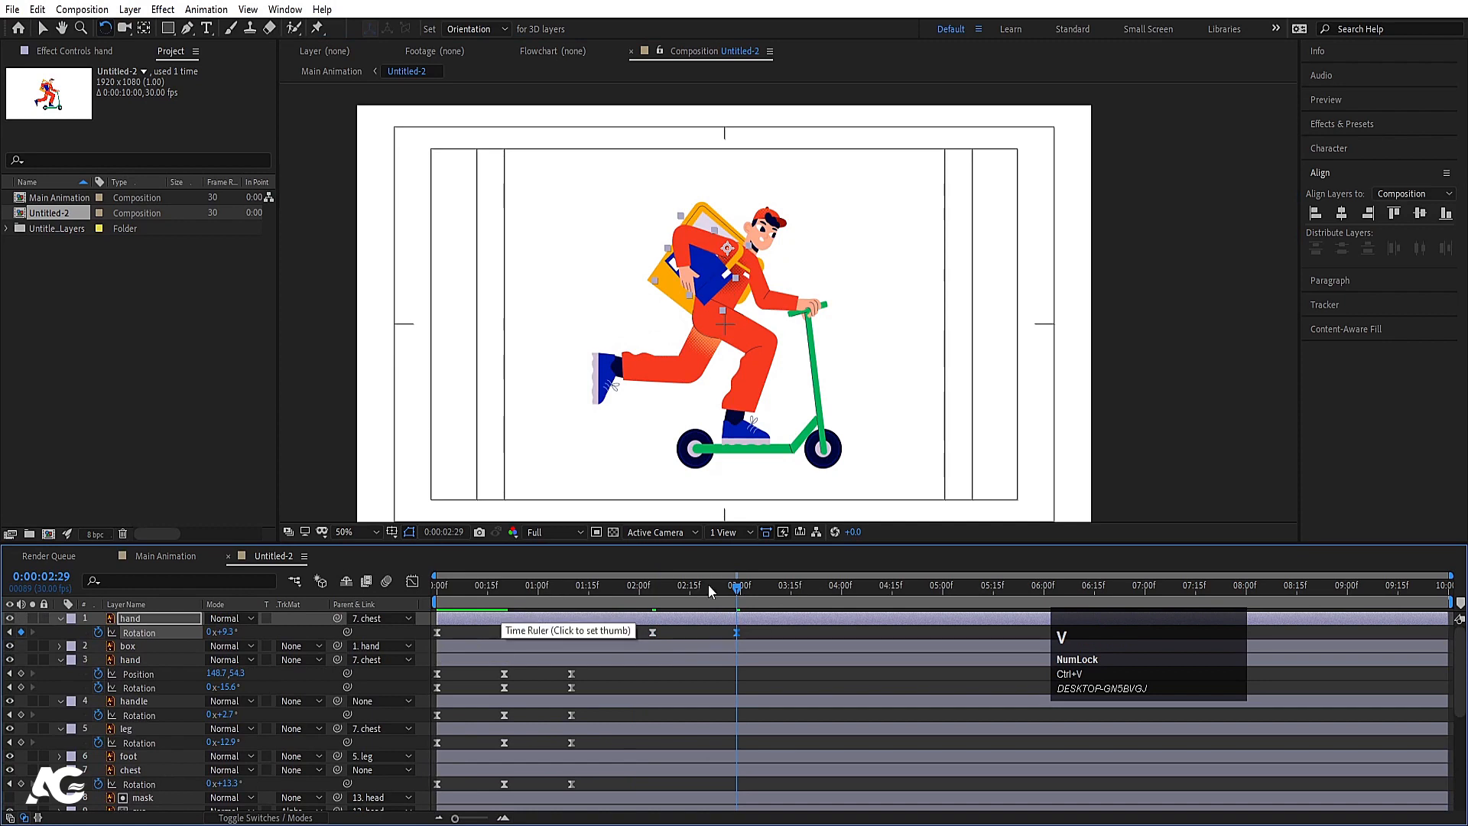
pyautogui.moveTo(690, 589); pyautogui.dragTo(619, 589)
pyautogui.press('space')
pyautogui.press('space')
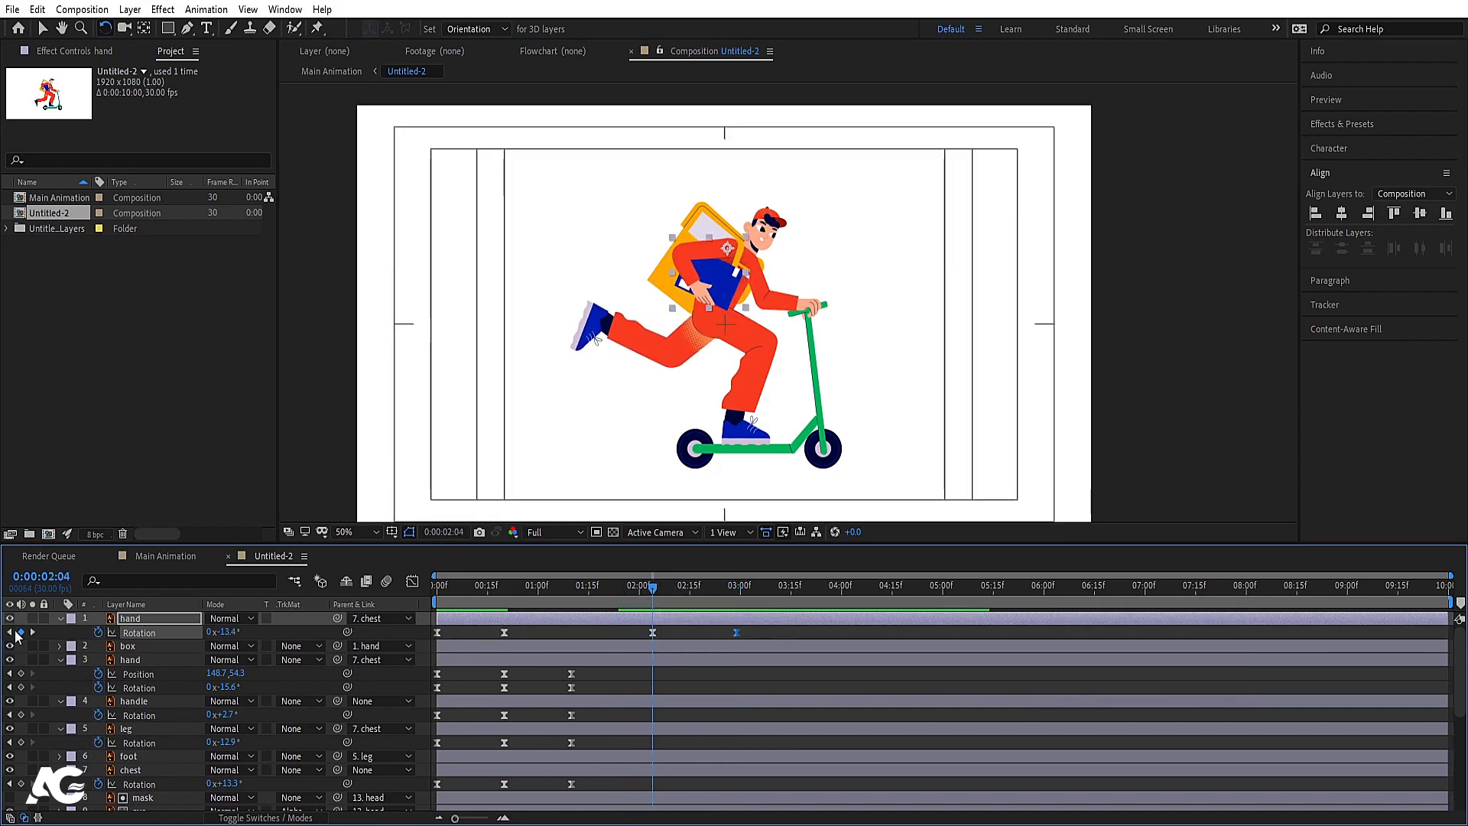
# - Add a chest rotation keyframe at 0:00:02:04 and copy the first chest rotation keyframe to 0:00:02:29
pyautogui.click(97, 773)
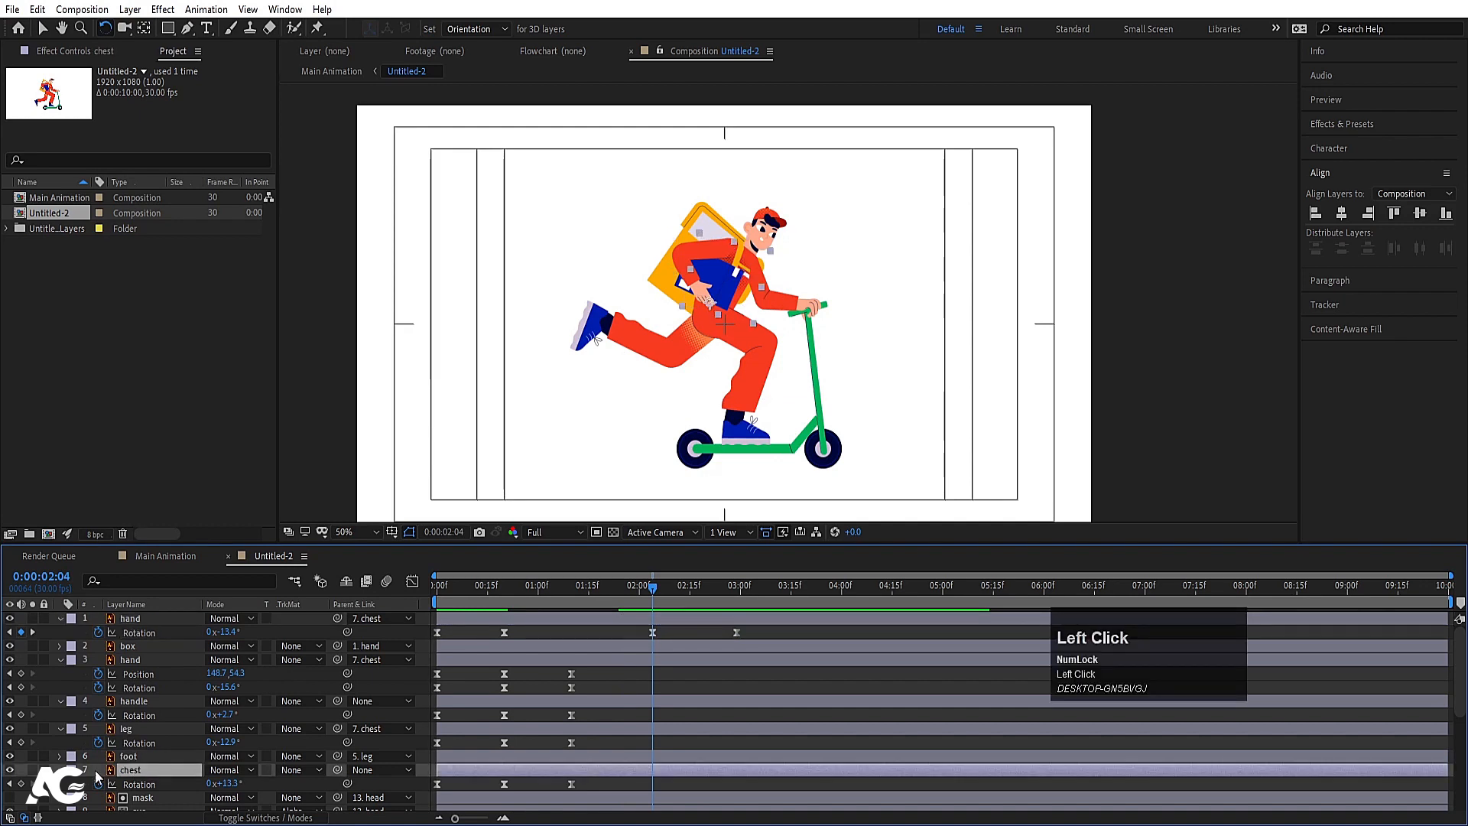
pyautogui.click(21, 784)
pyautogui.scroll(-1, 716, 765)
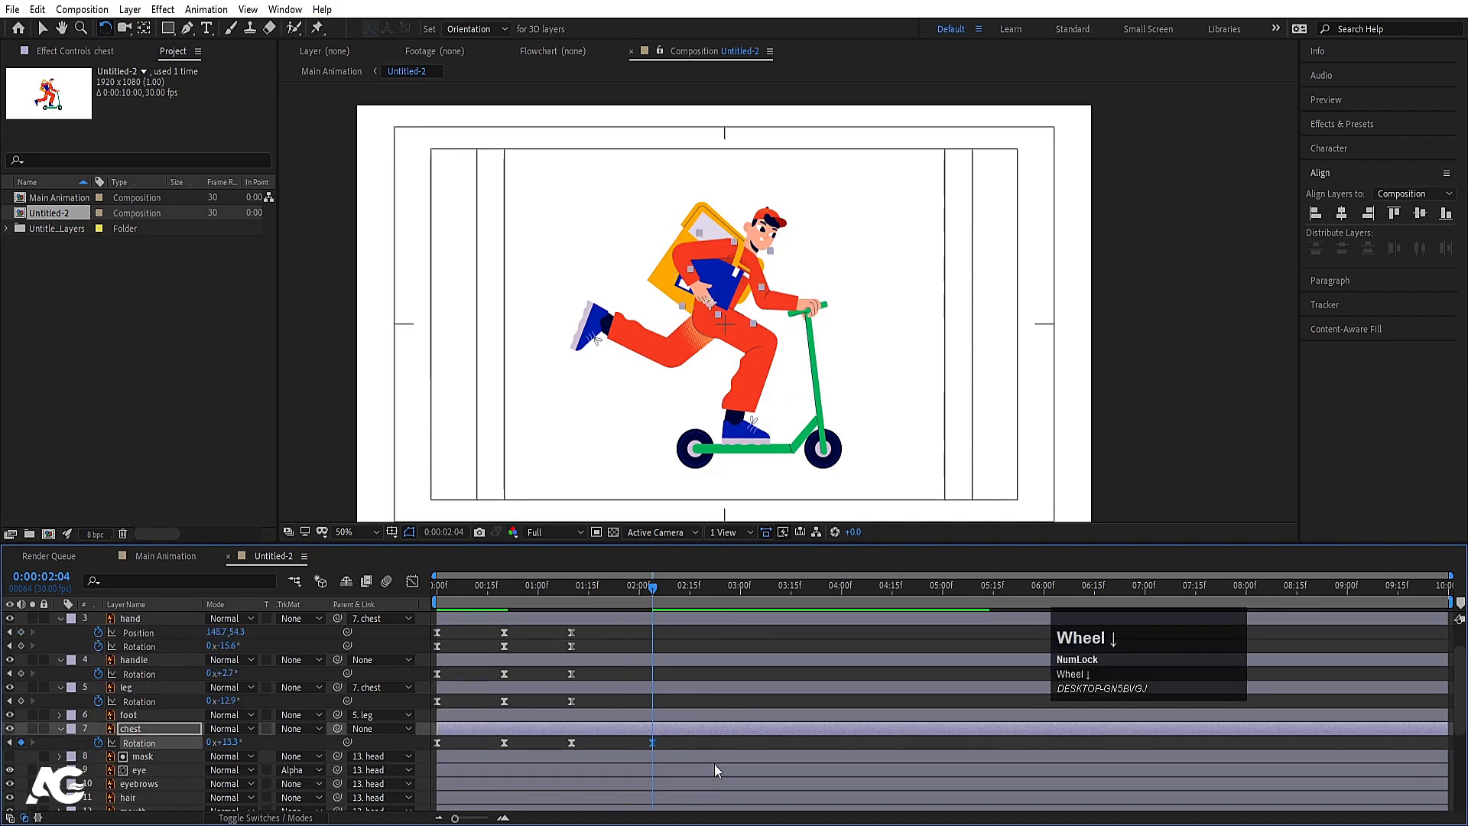
pyautogui.press('k')
pyautogui.scroll(1, 714, 764)
pyautogui.press('j')
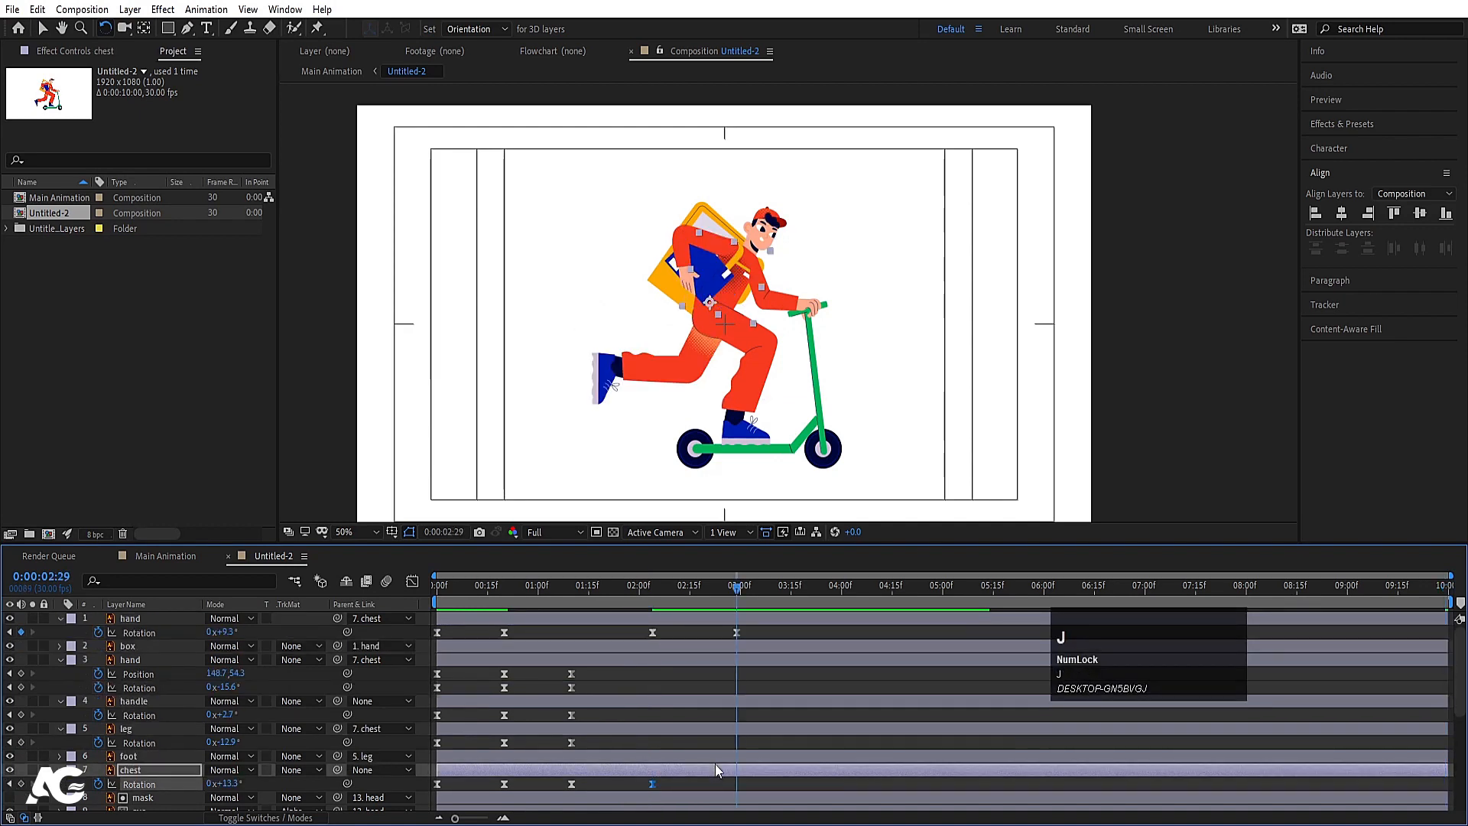
pyautogui.keyDown('ctrl'); pyautogui.click(436, 784); pyautogui.keyUp('ctrl')
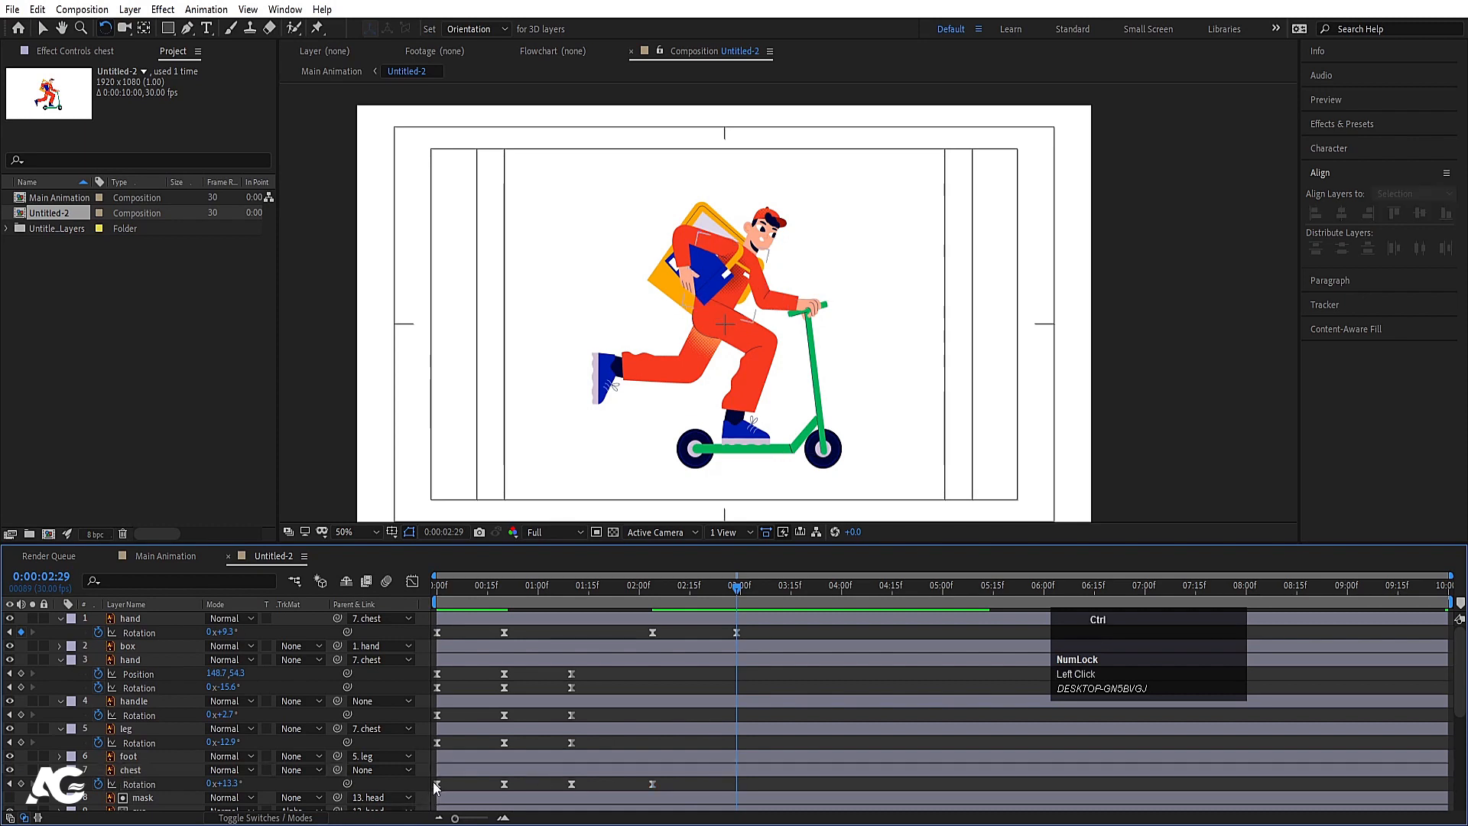
pyautogui.click(437, 784)
pyautogui.hotkey('ctrl', 'c')
pyautogui.hotkey('ctrl', 'v')
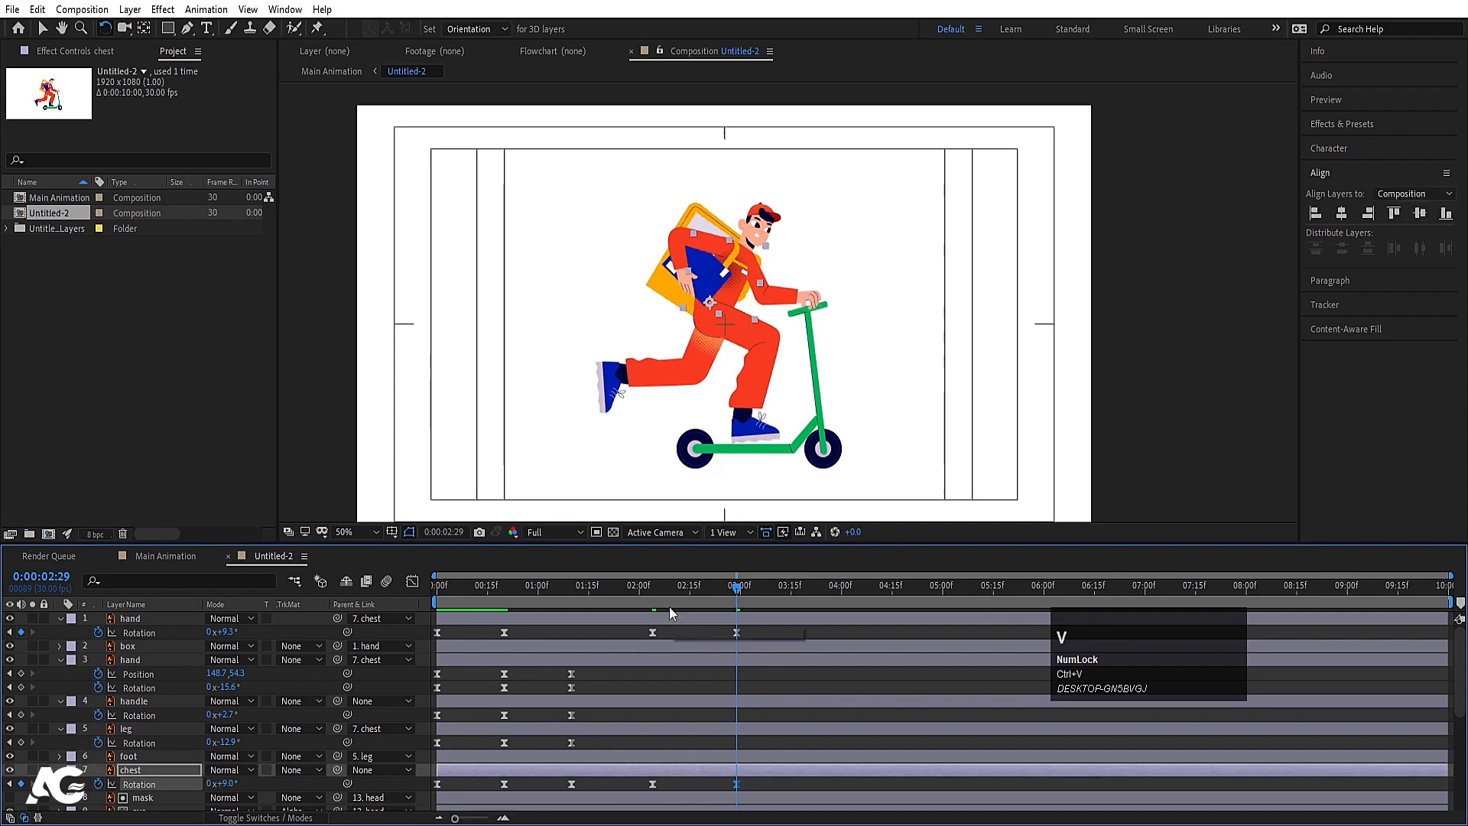
# - Delete the chest's rotation keyframe at 0:00:02:04 and preview the body movement from 0:00:01:10
pyautogui.click(623, 587)
pyautogui.press('space')
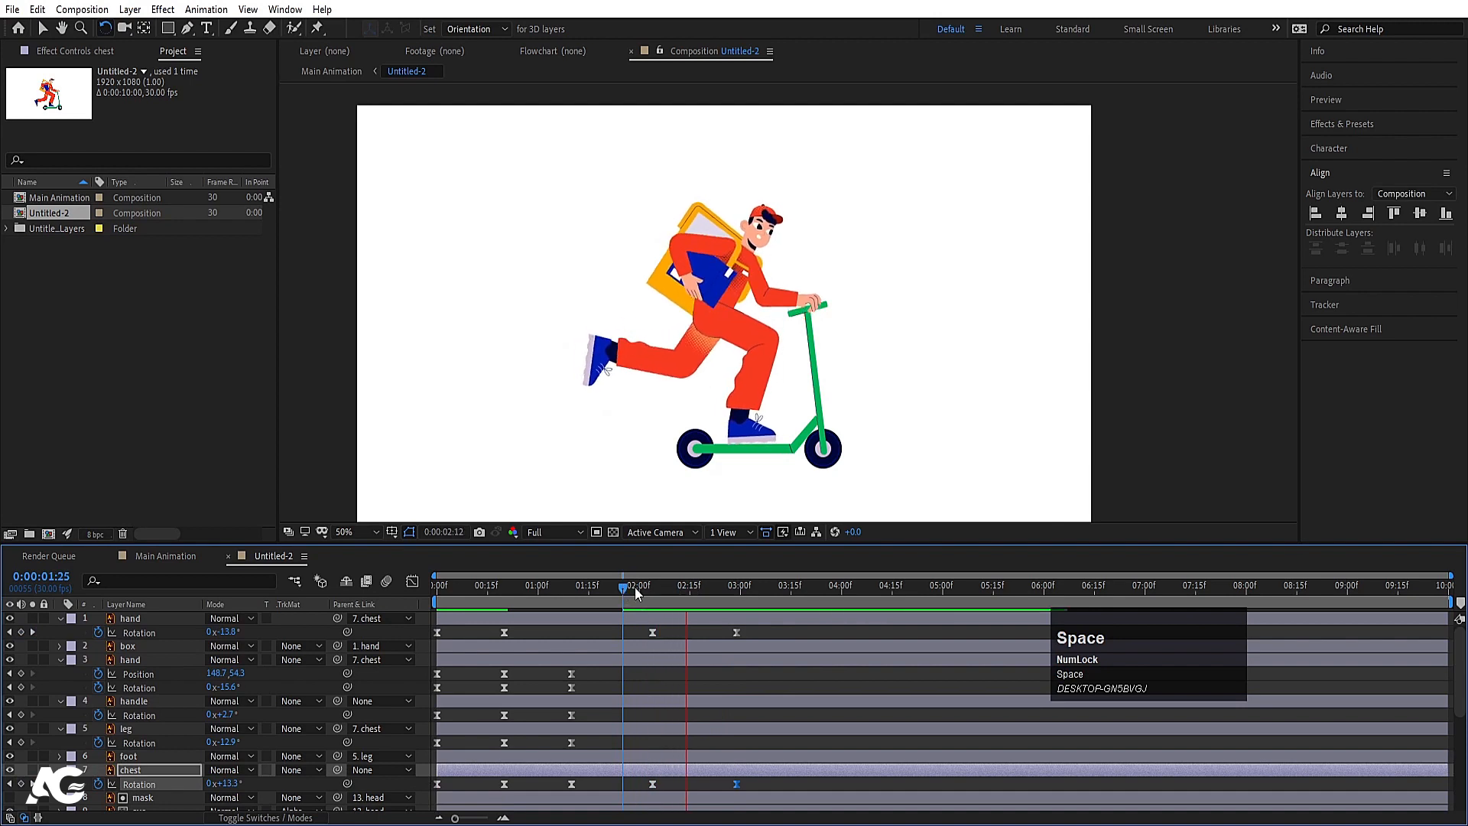
pyautogui.click(650, 586)
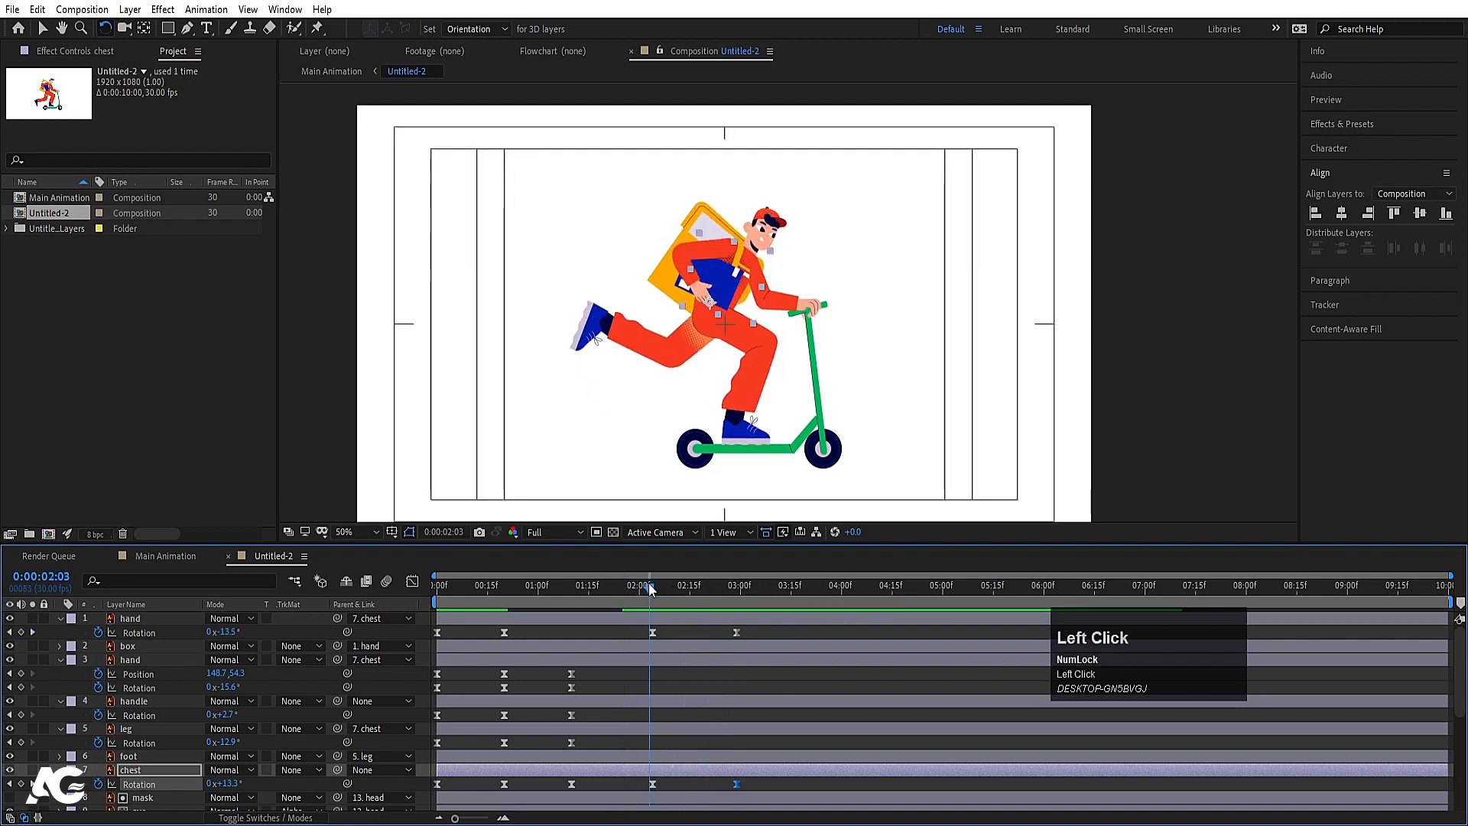
pyautogui.click(652, 779)
pyautogui.click(652, 783)
pyautogui.press('Delete')
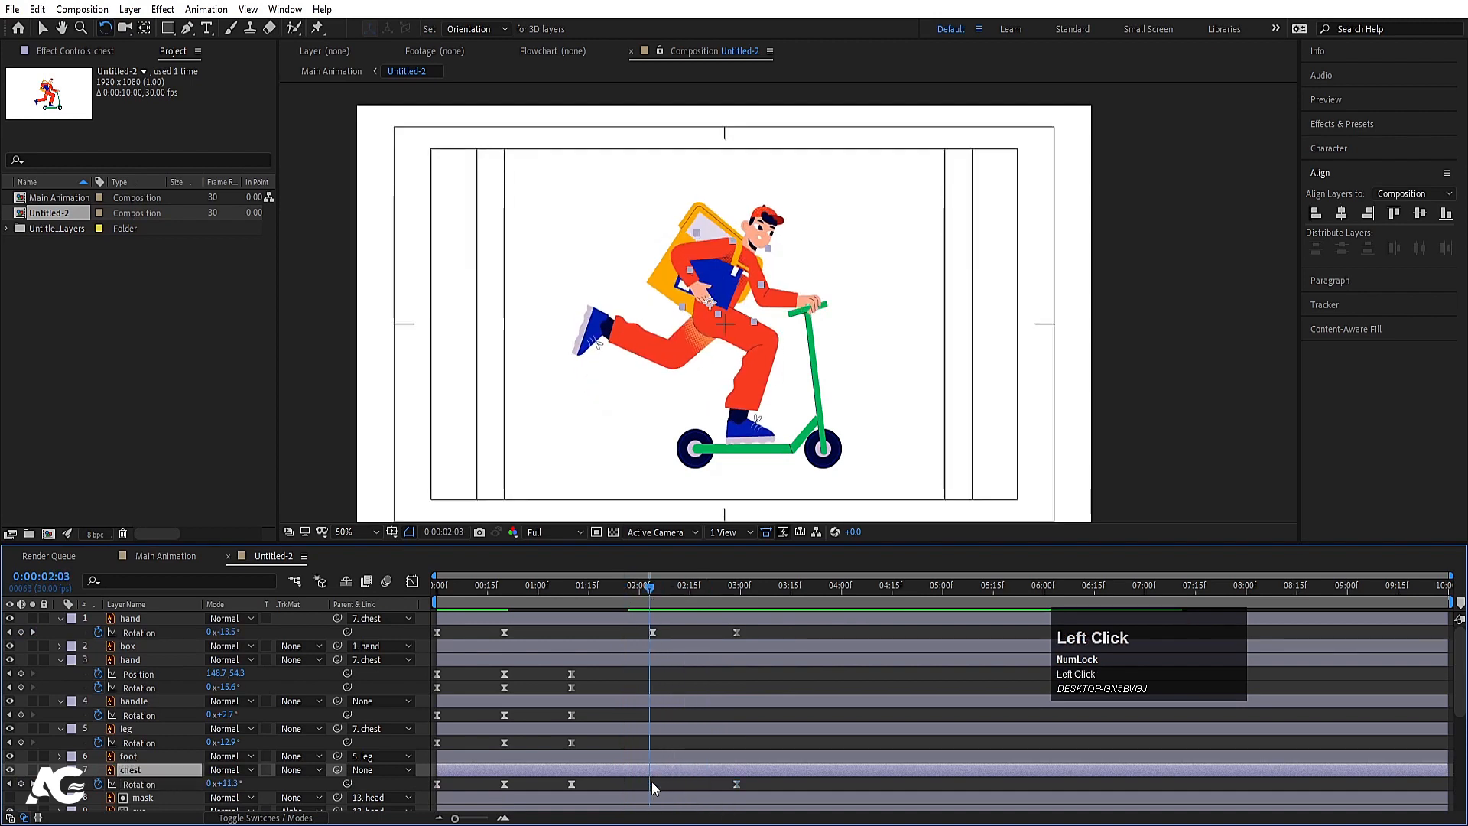
pyautogui.click(556, 589)
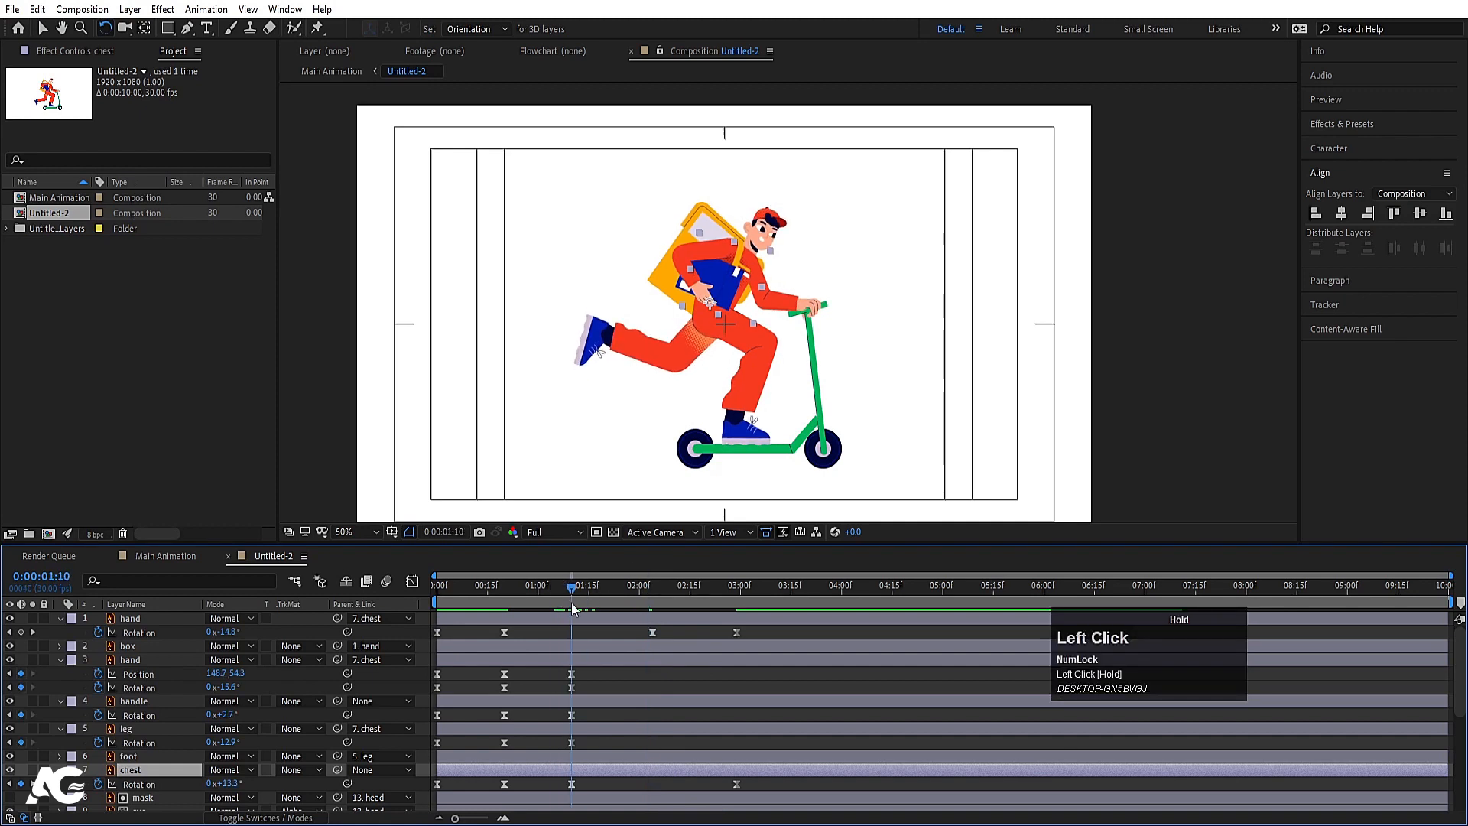
pyautogui.press('space')
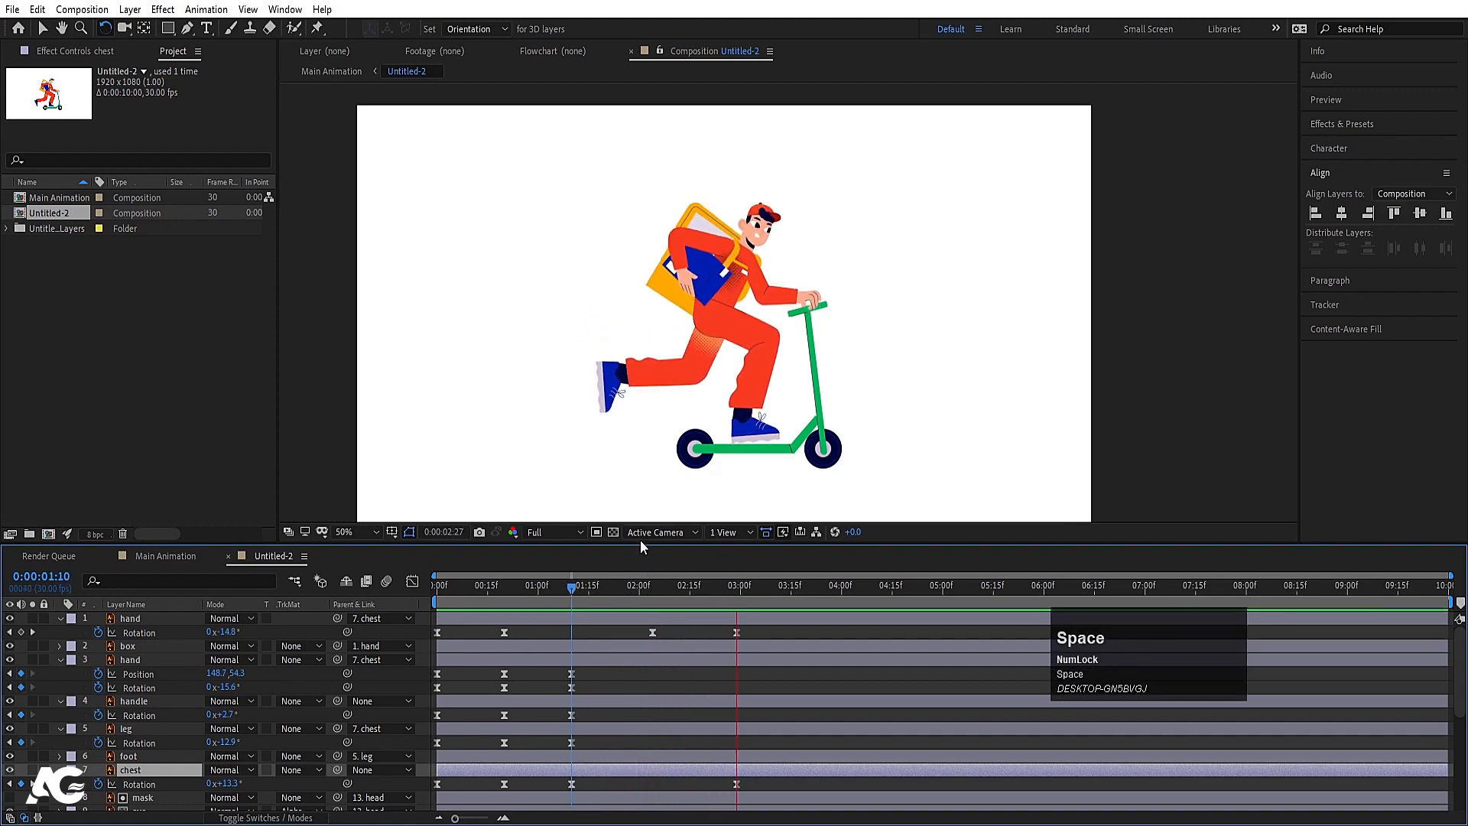
pyautogui.press('space')
# - Copy the first position and rotation keyframes of the hand on the scooter handle to 0:00:02:29
pyautogui.press('k')
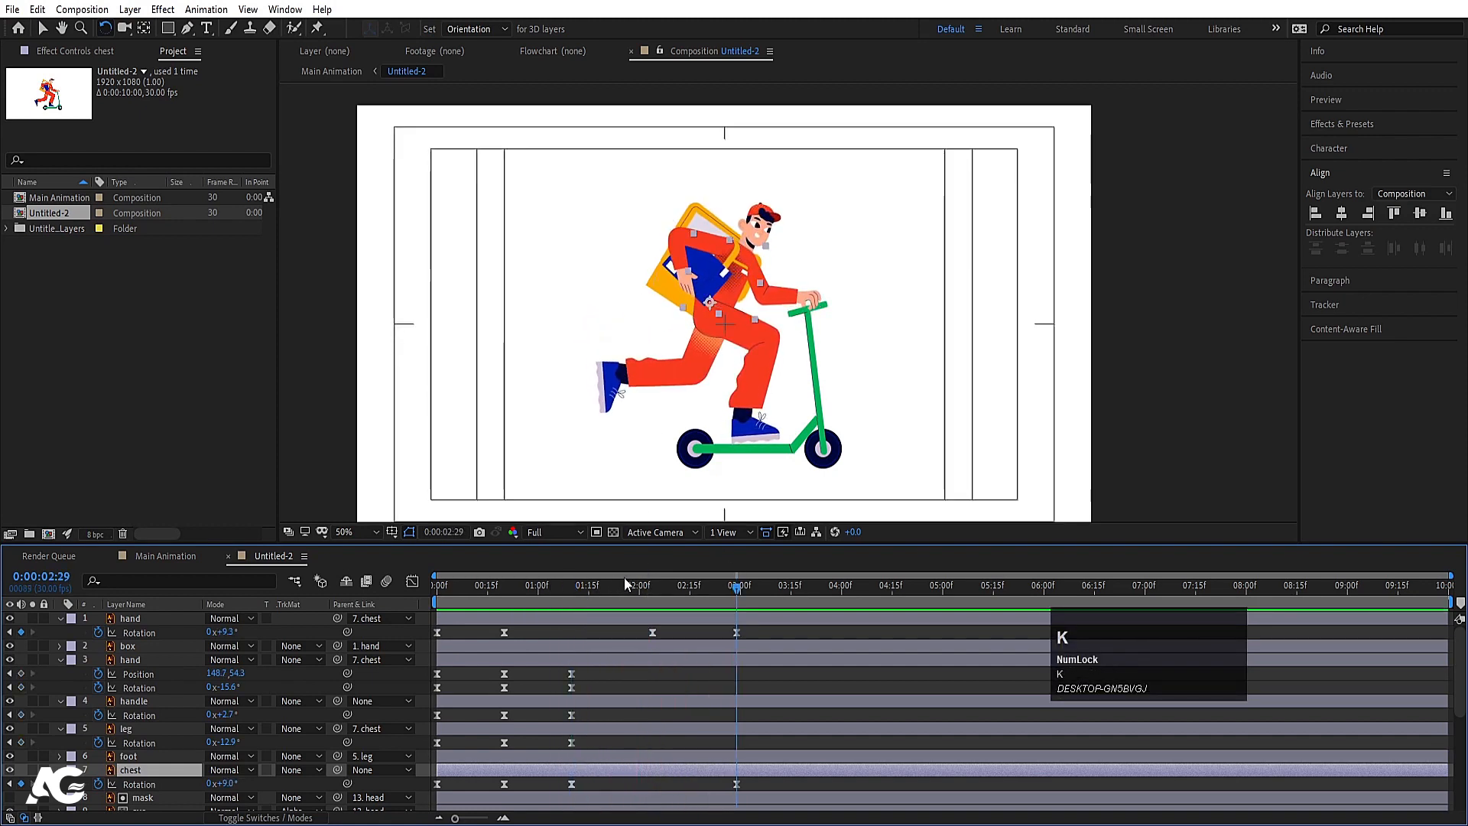
pyautogui.click(789, 292)
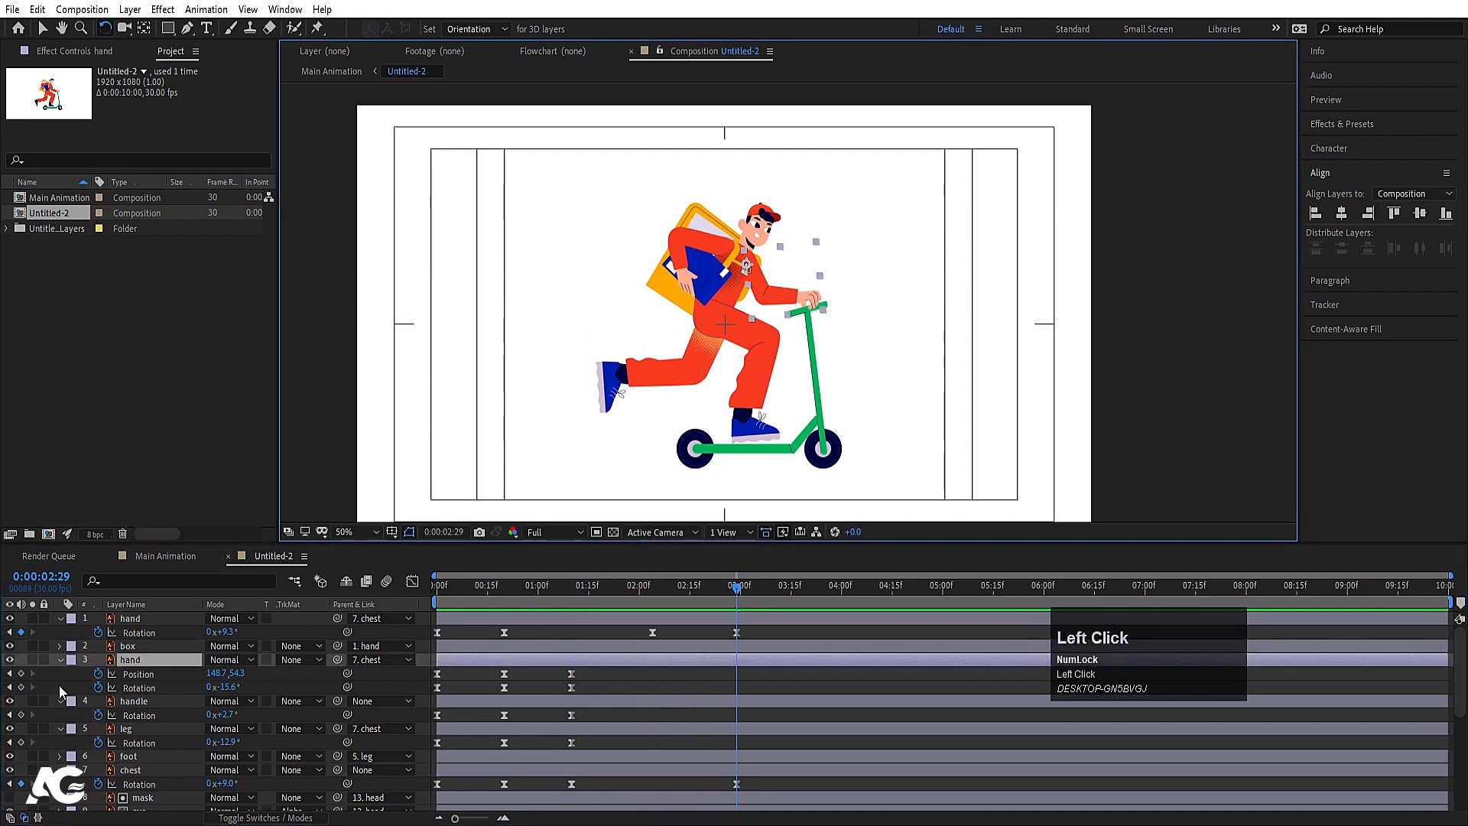
pyautogui.hotkey('ctrl', 'v')
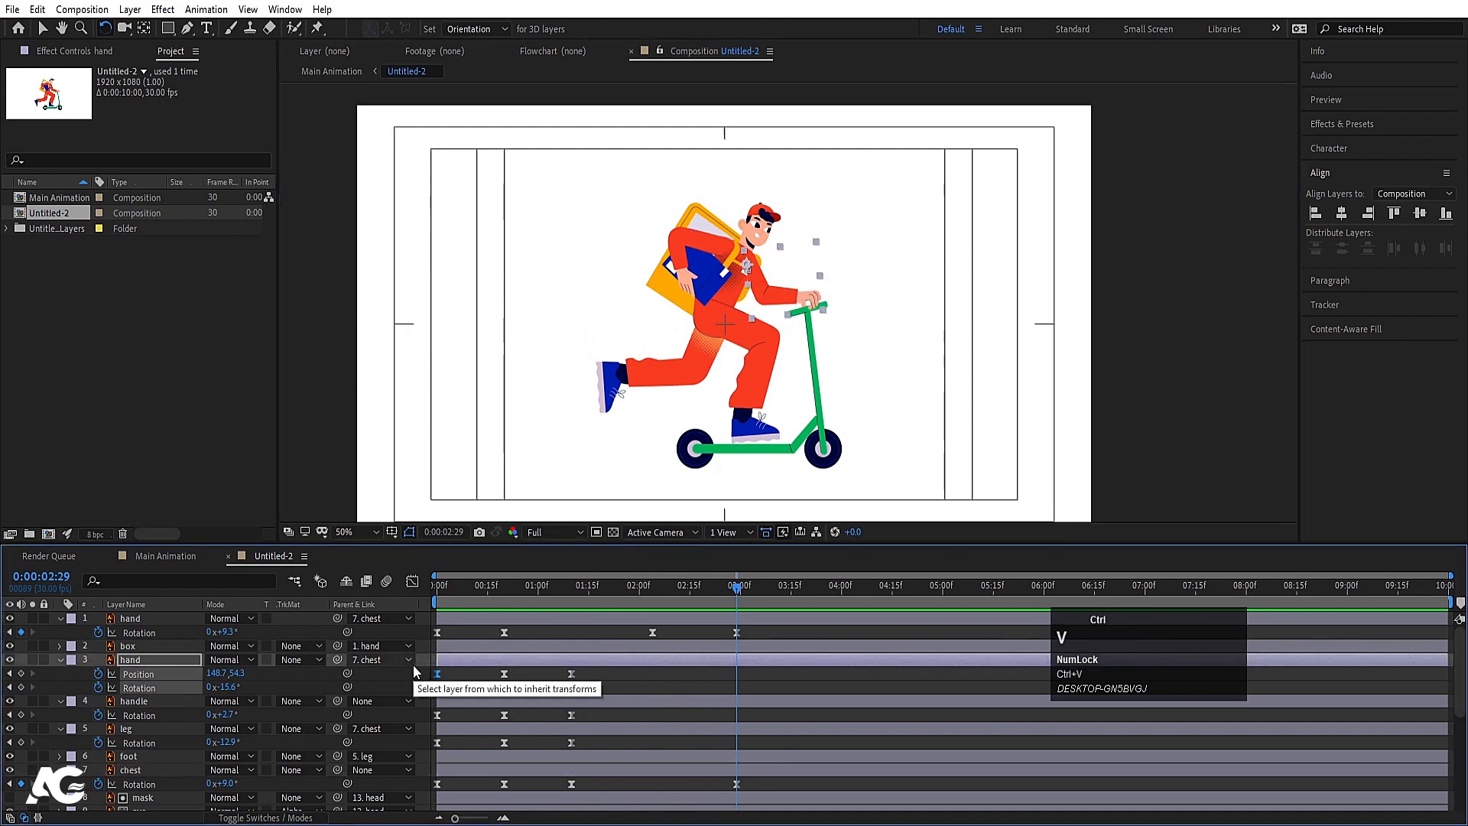
# - Copy the front leg's first rotation keyframe to 0:00:02:29
pyautogui.click(762, 370)
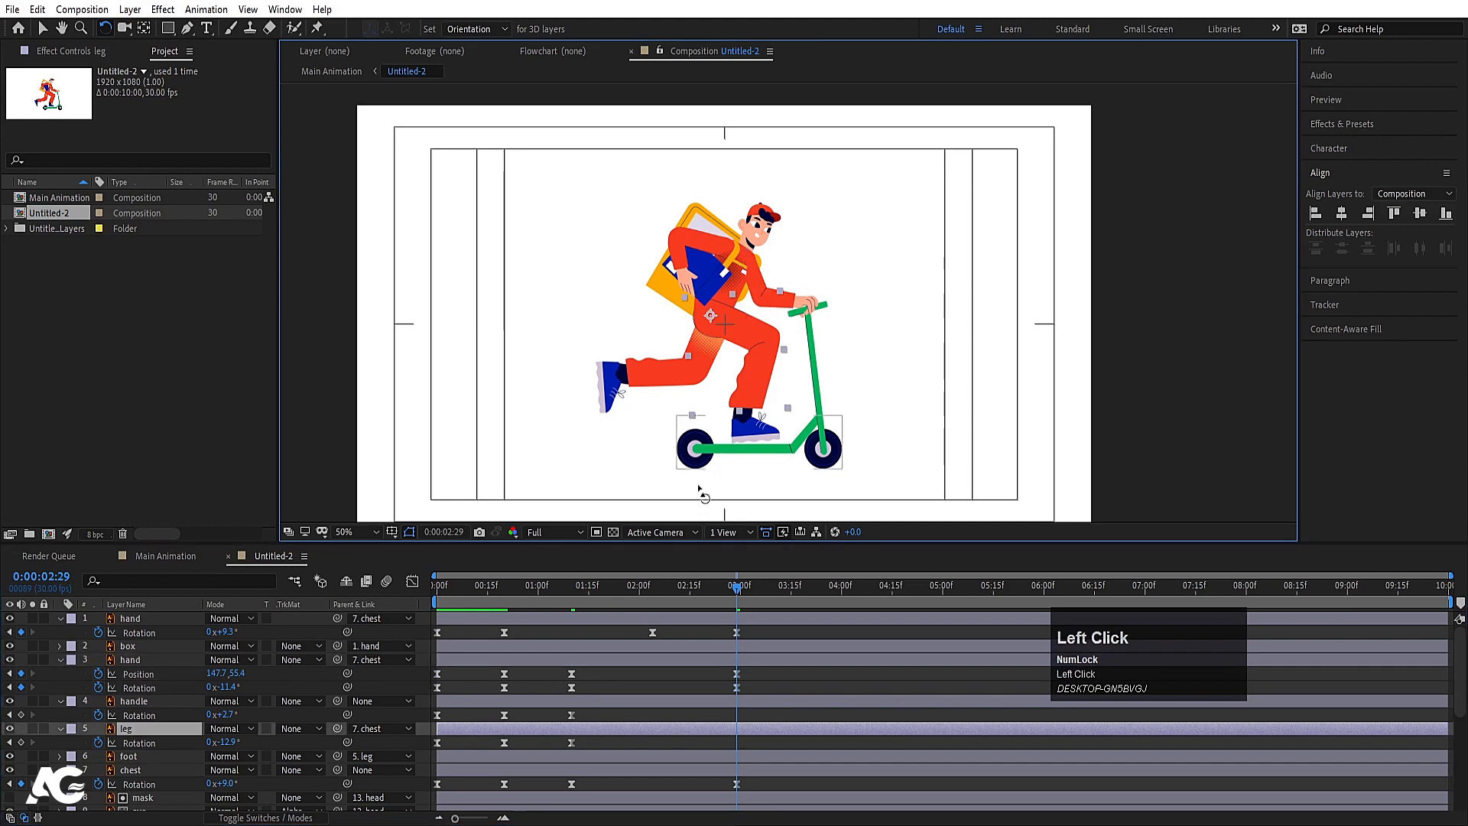
pyautogui.click(434, 741)
pyautogui.hotkey('ctrl', 'v')
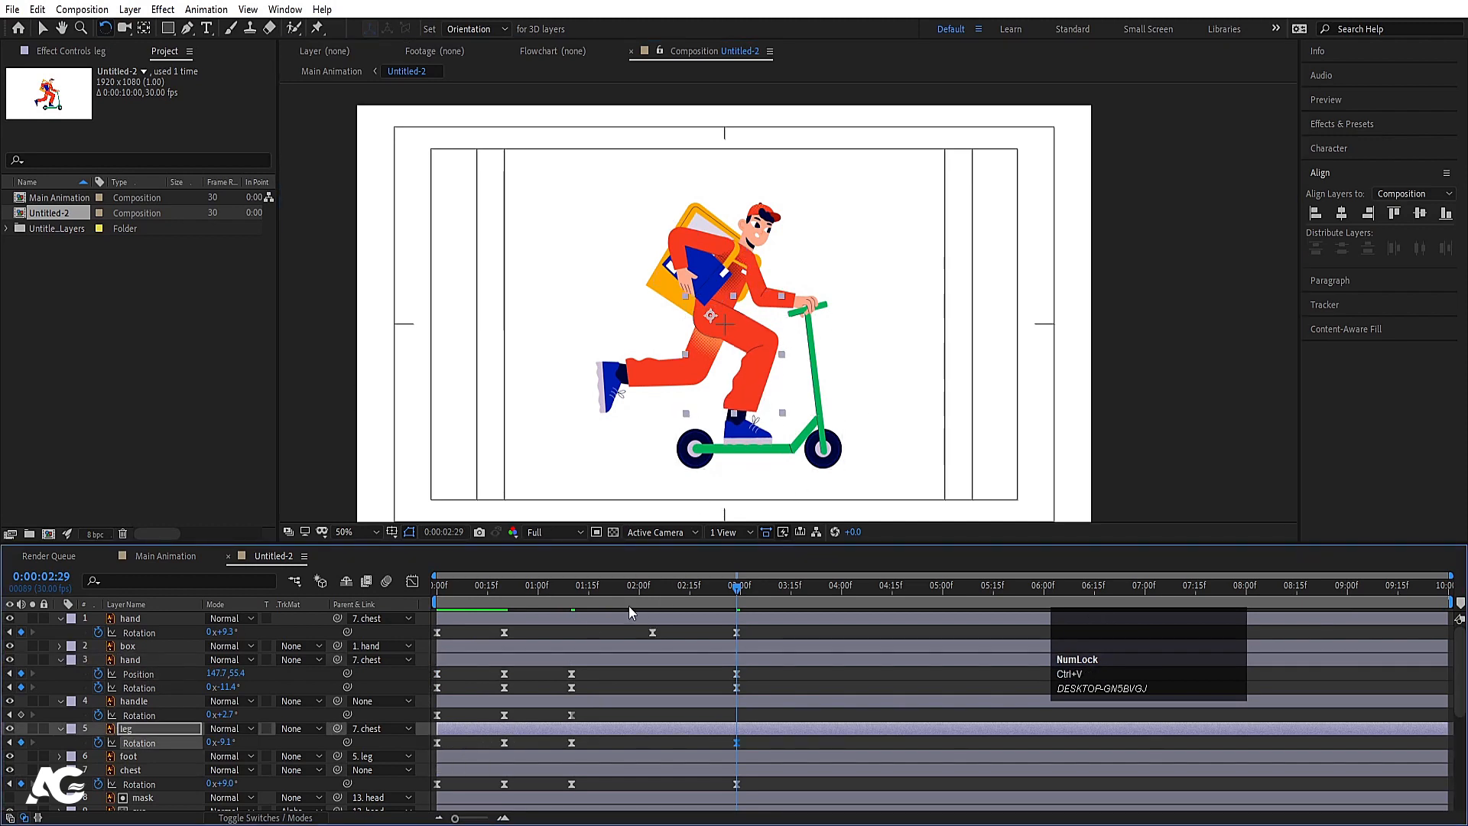
# - Preview the riding animation from 0:00:01:11 and again from the start of the timeline
pyautogui.click(575, 600)
pyautogui.press('space')
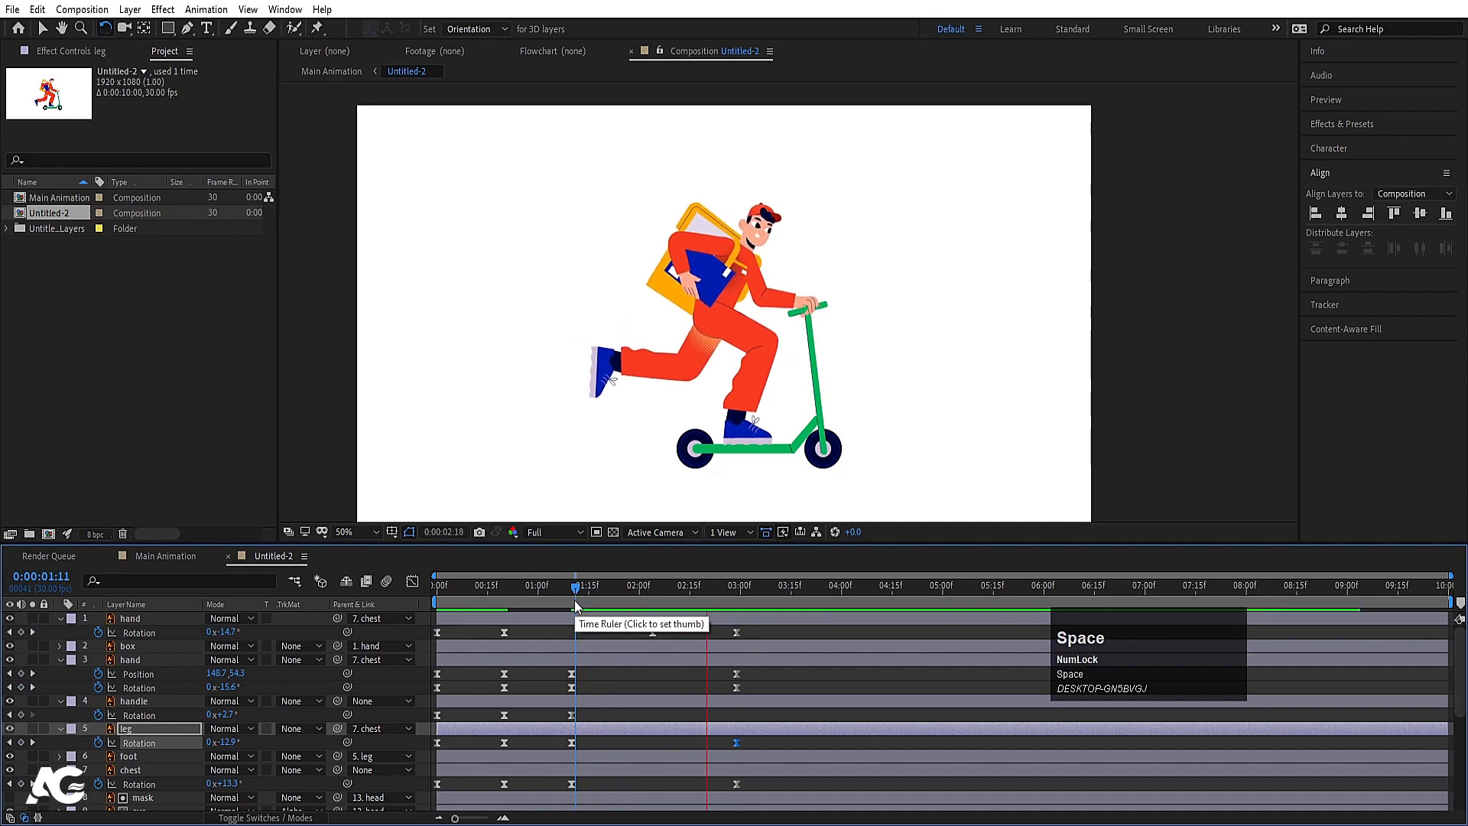
pyautogui.press('space')
pyautogui.moveTo(558, 595); pyautogui.dragTo(366, 589)
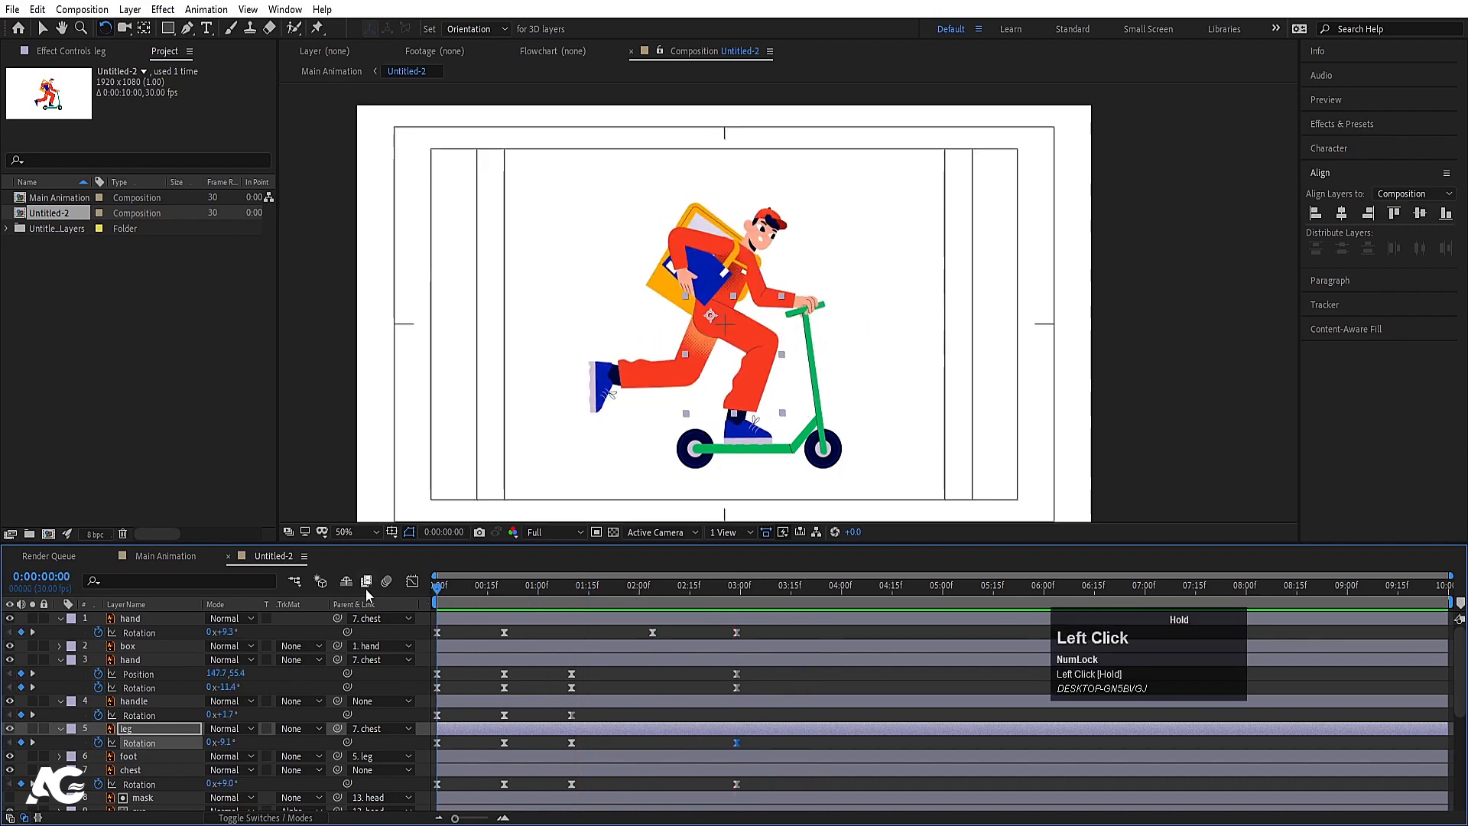
pyautogui.press('space')
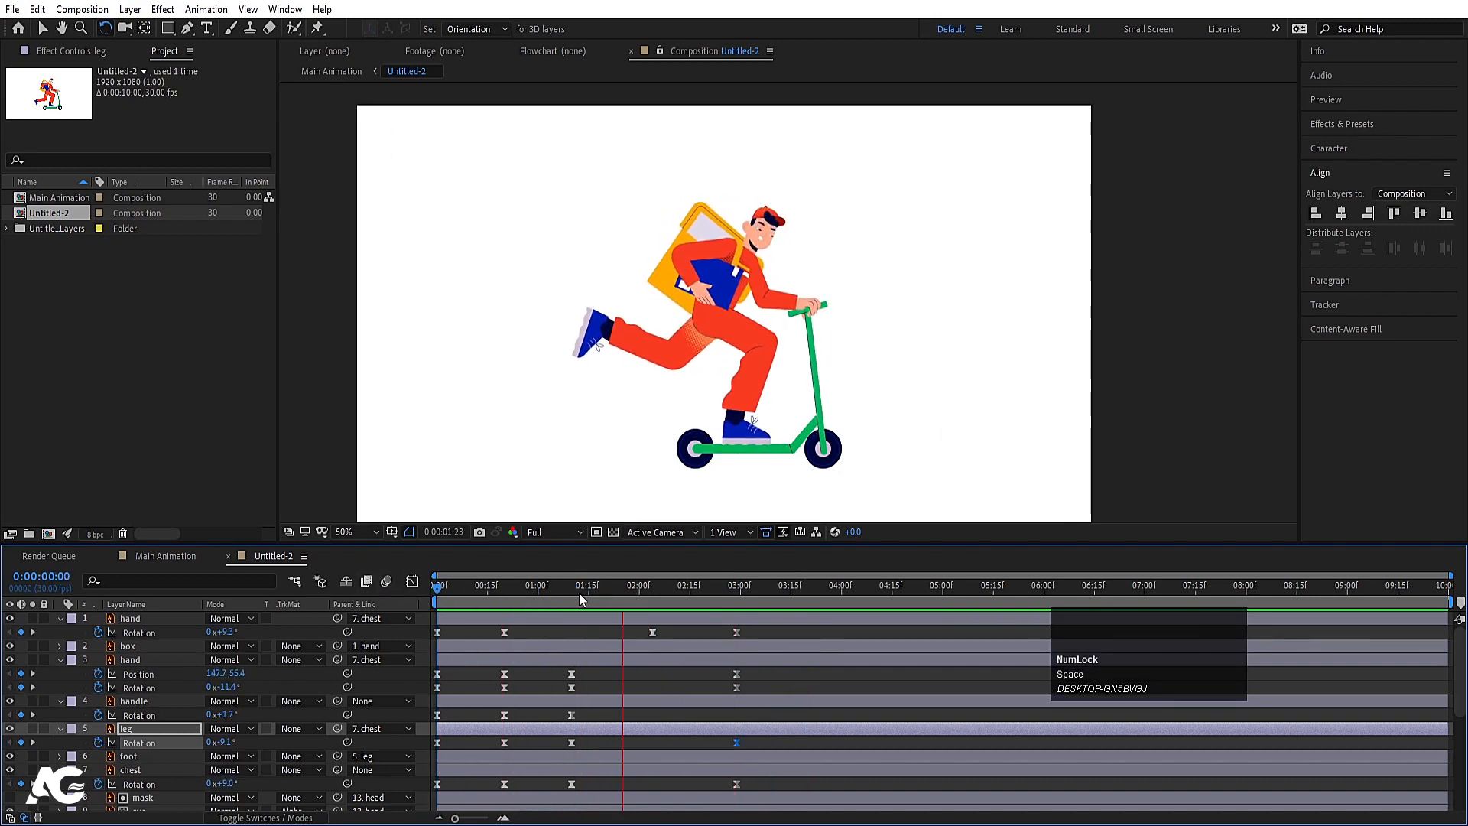
pyautogui.press('space')
# - Rotate the box-holding hand to -22.6° on its 0:00:02:04 keyframe and preview the arm movement
pyautogui.click(653, 619)
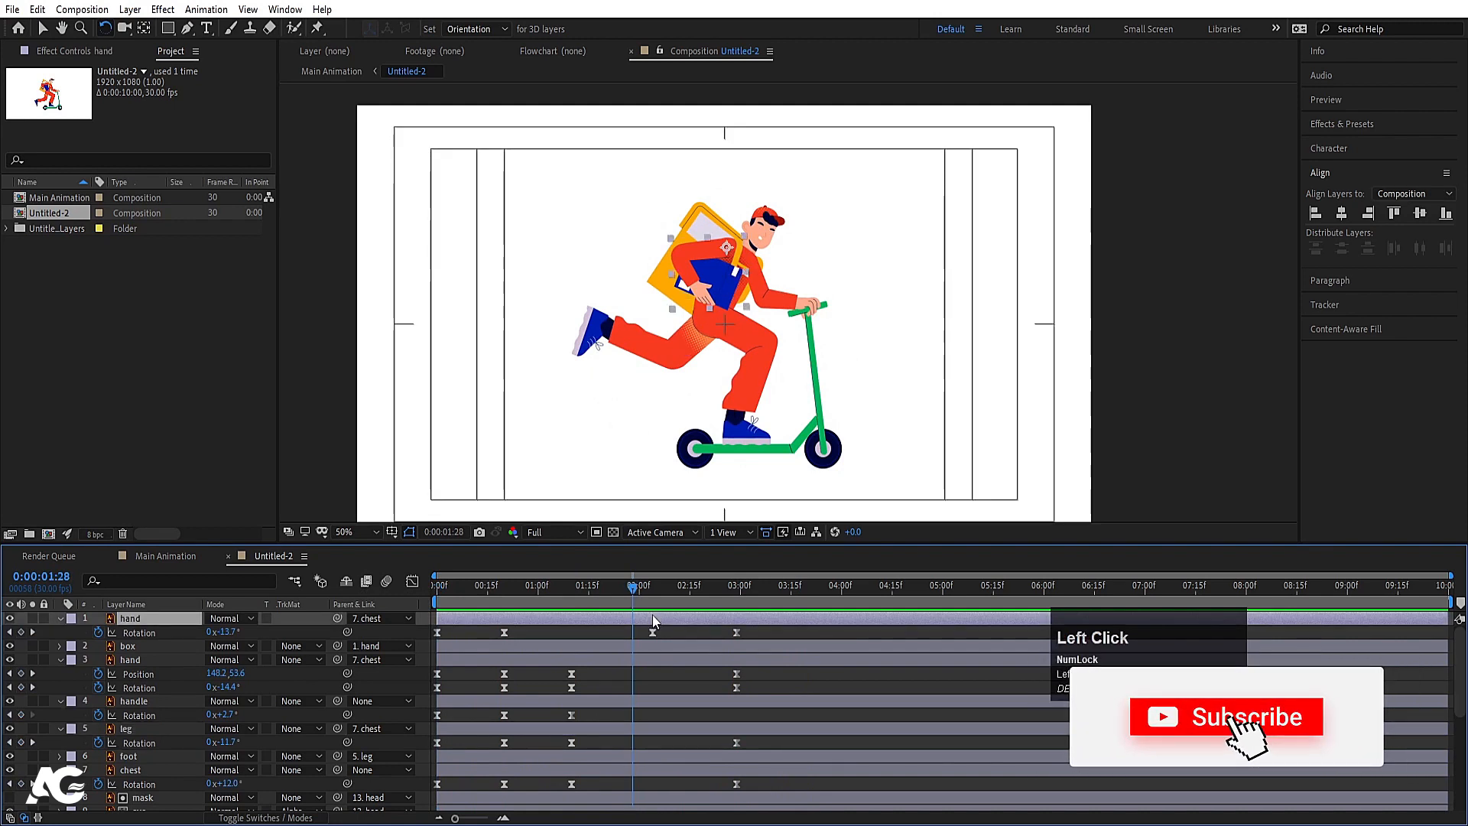
pyautogui.press('k')
pyautogui.moveTo(679, 290); pyautogui.dragTo(694, 285)
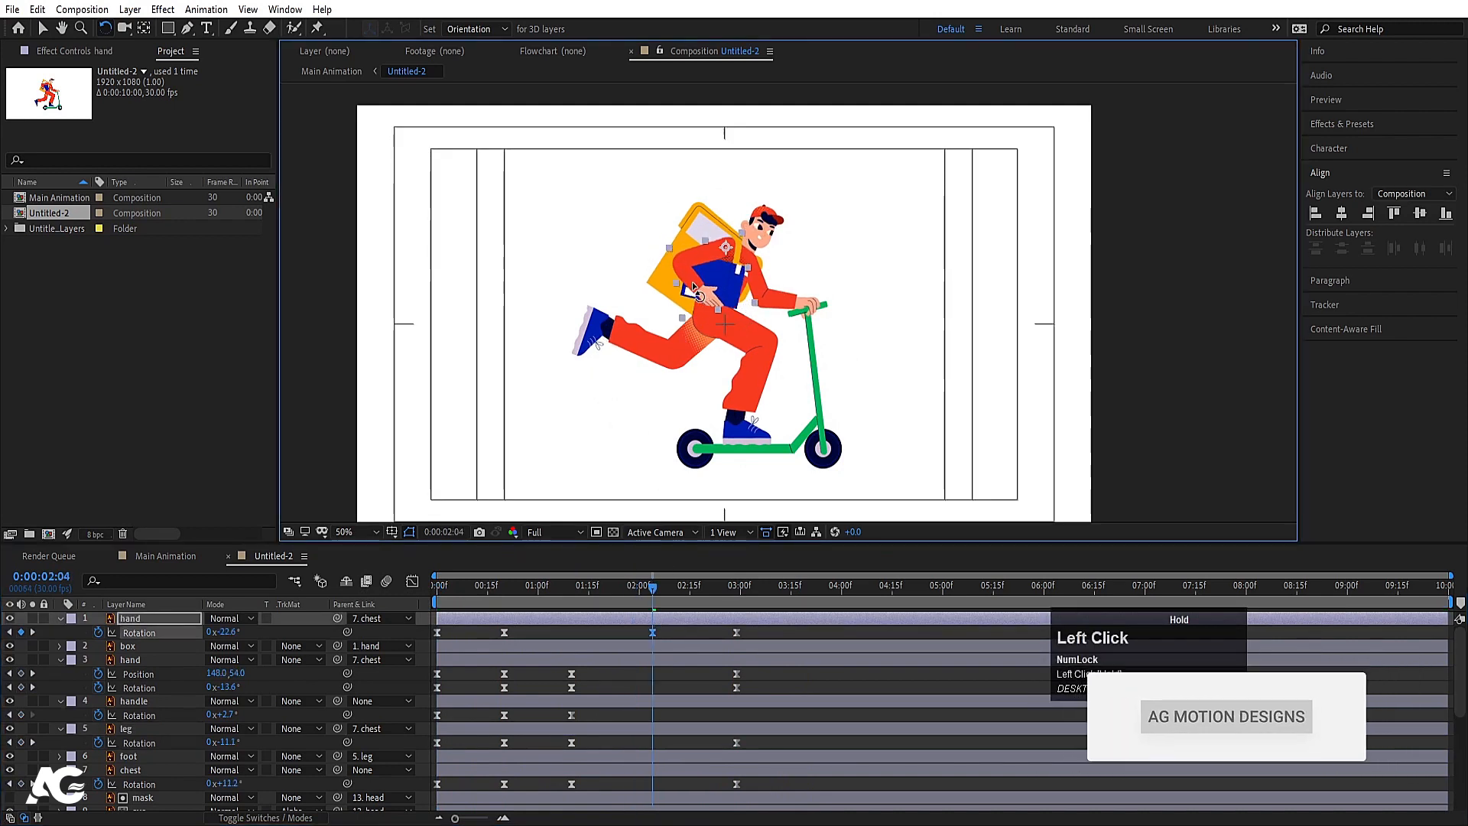
pyautogui.press('space')
pyautogui.press('space')
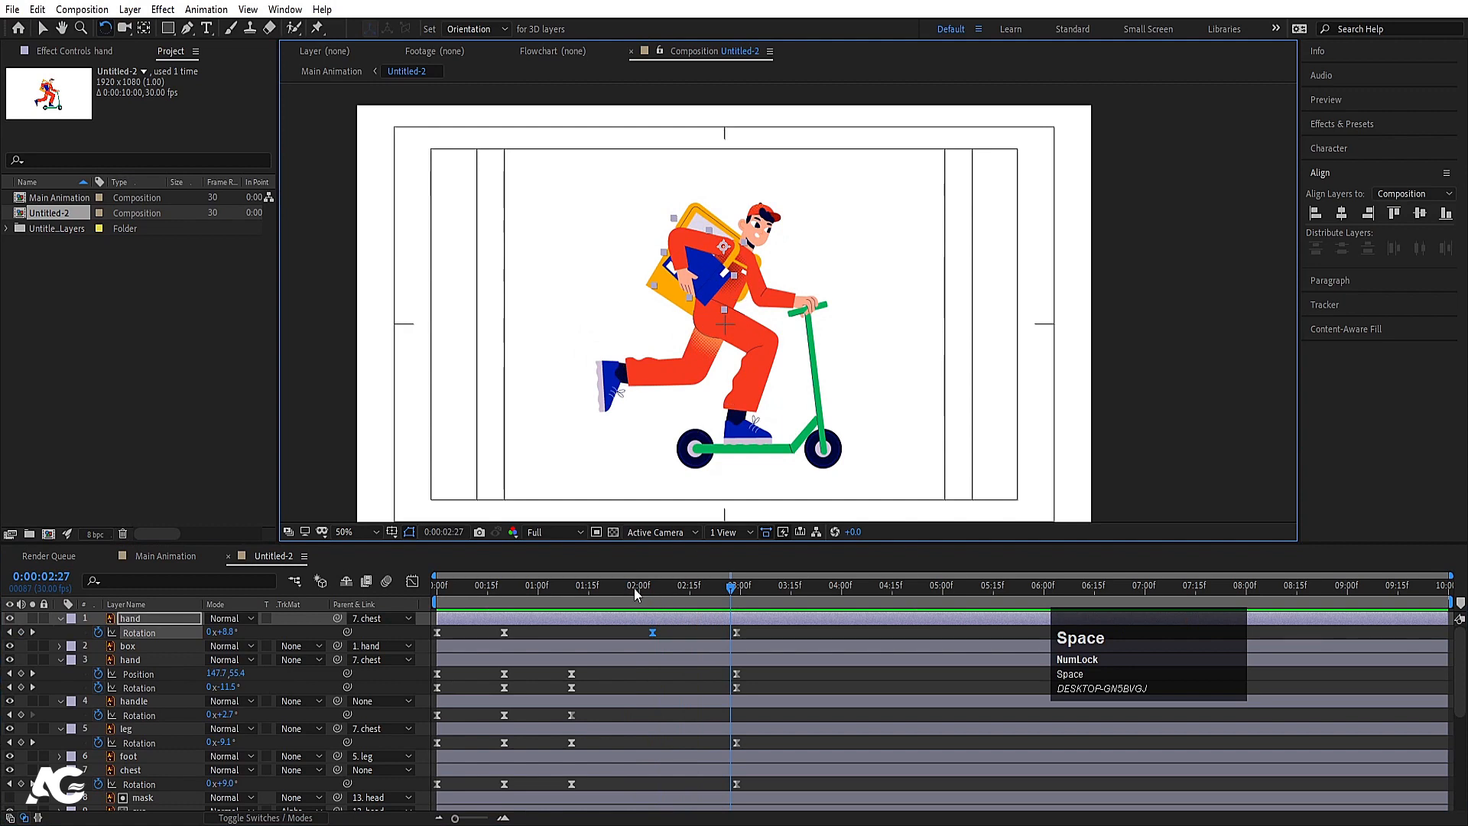
pyautogui.click(475, 585)
pyautogui.press('space')
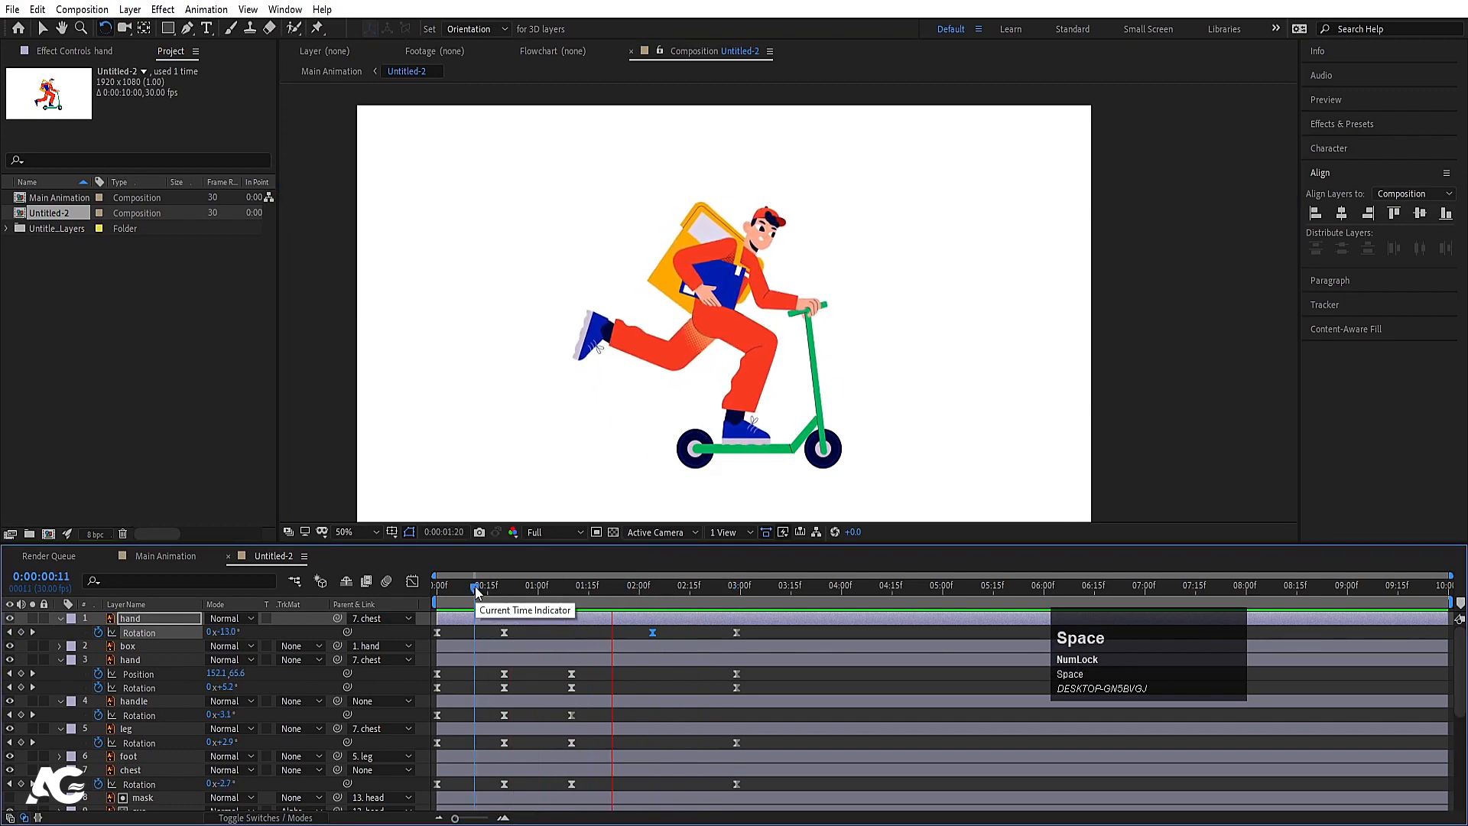
pyautogui.press('space')
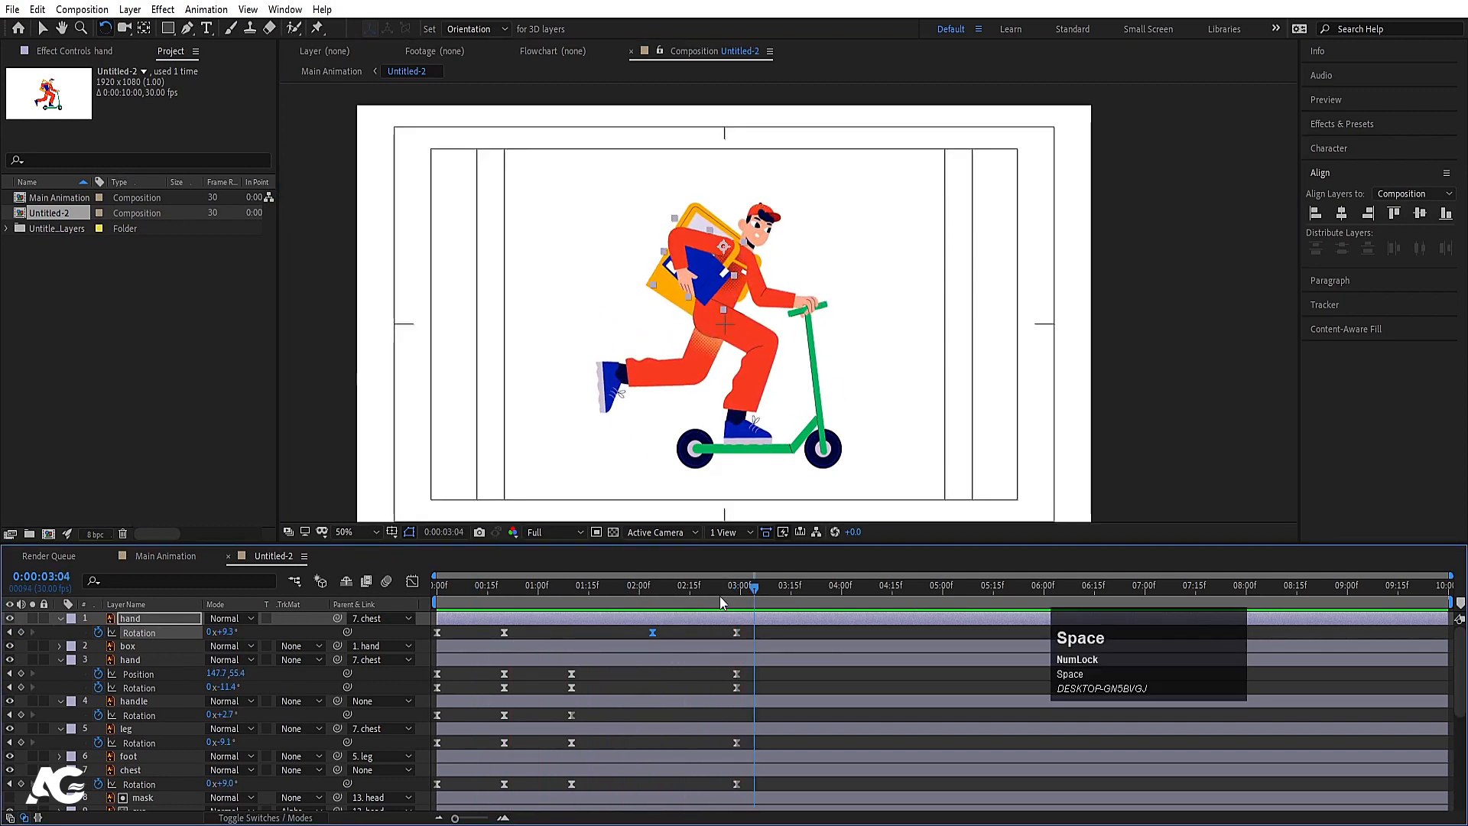
# - Copy the head's first rotation keyframe to 0:00:02:29 and preview the head movement
pyautogui.moveTo(730, 587); pyautogui.dragTo(738, 593)
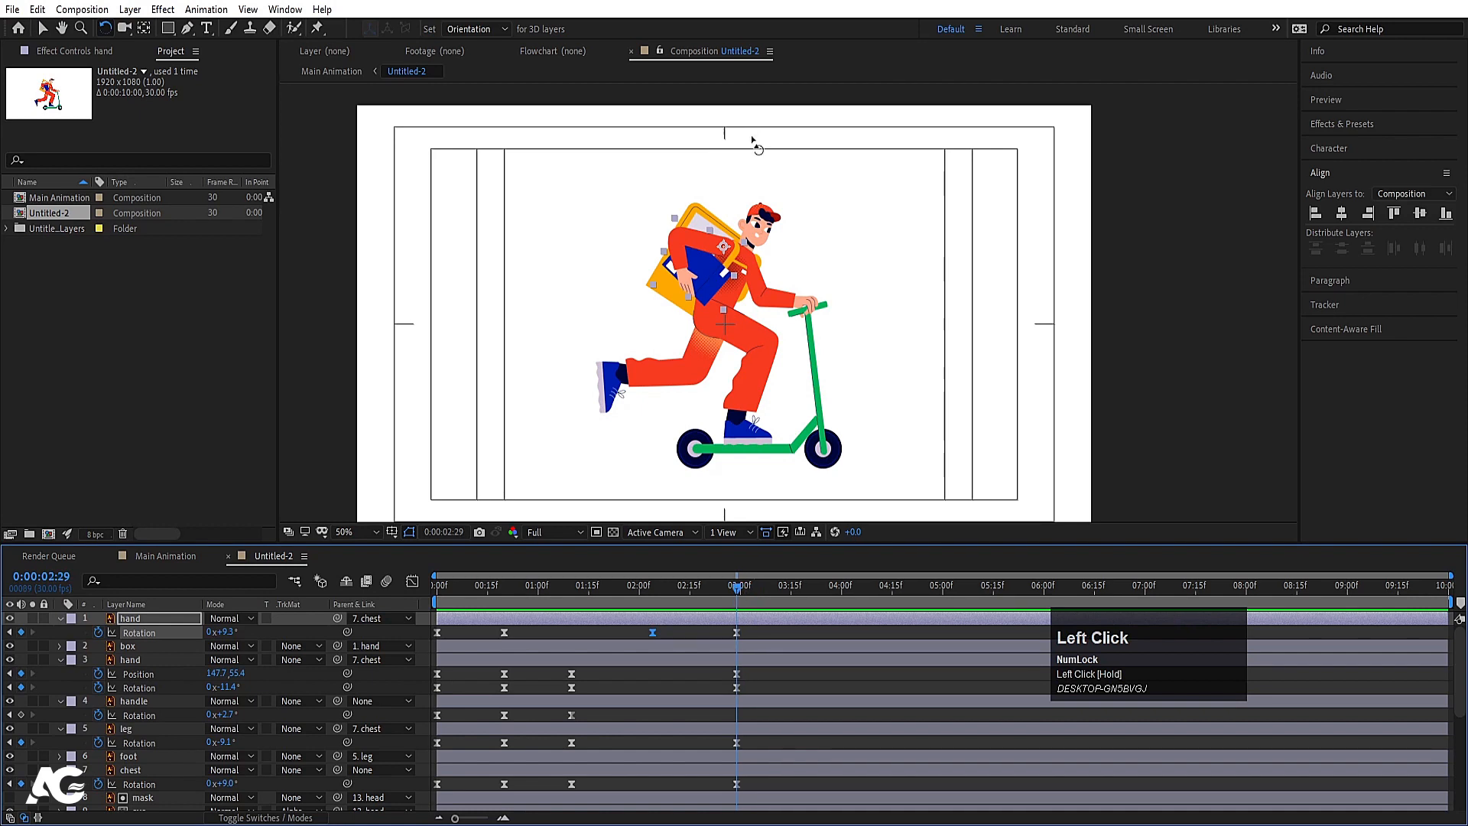
pyautogui.click(767, 211)
pyautogui.scroll(-3, 704, 743)
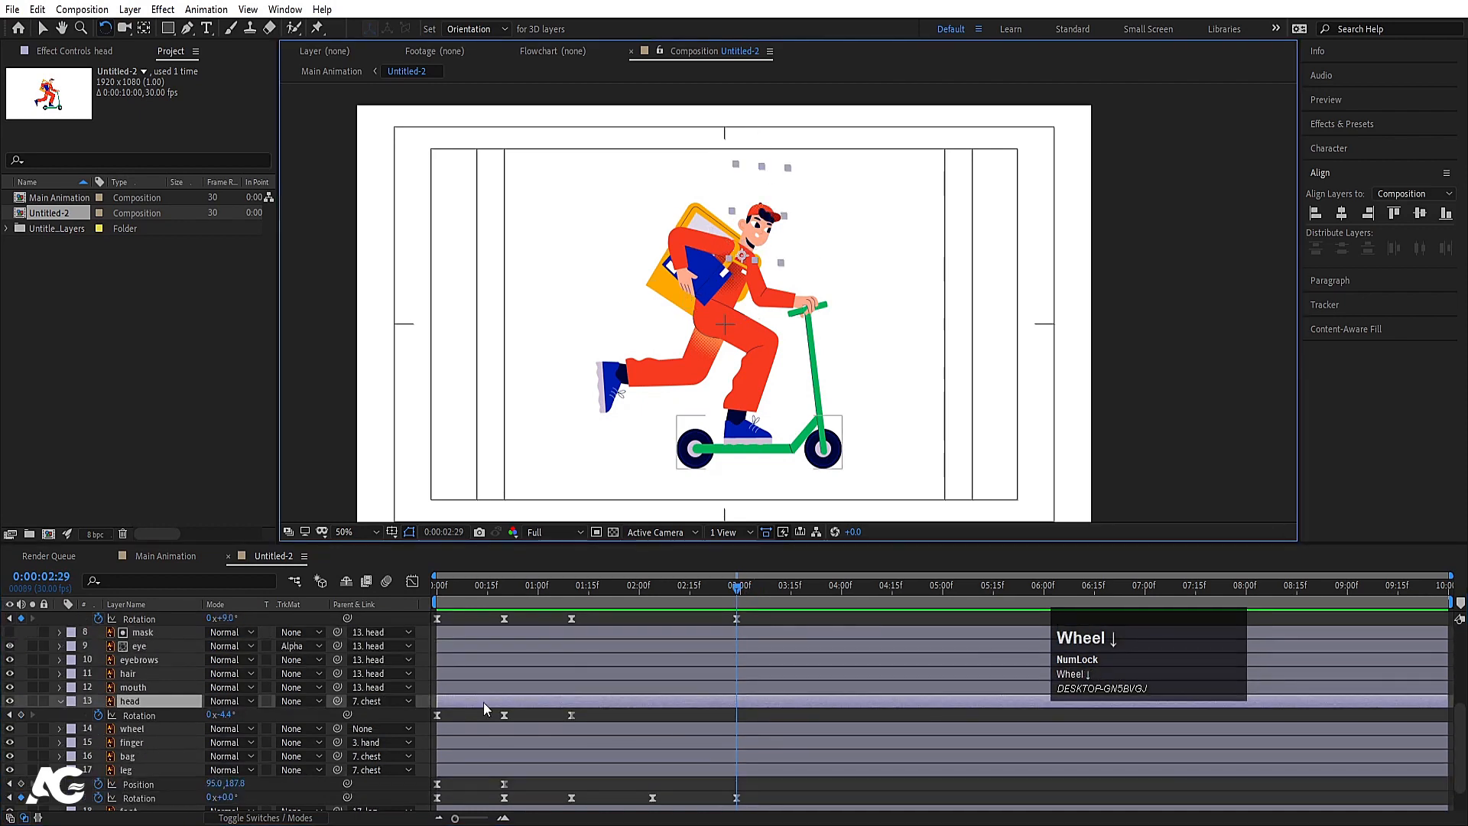
pyautogui.click(437, 715)
pyautogui.hotkey('ctrl', 'c')
pyautogui.hotkey('ctrl', 'v')
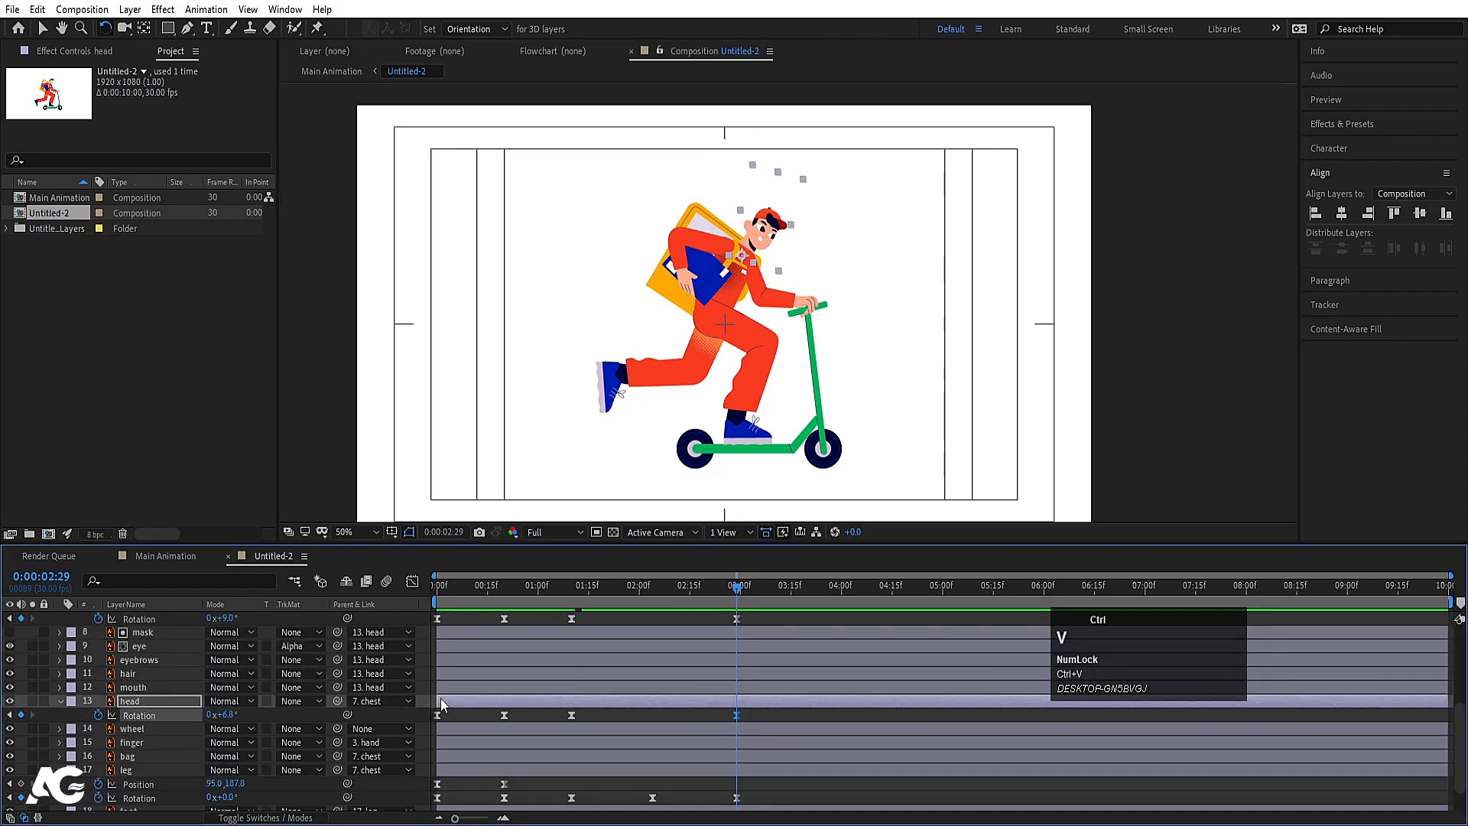
pyautogui.click(586, 581)
pyautogui.press('space')
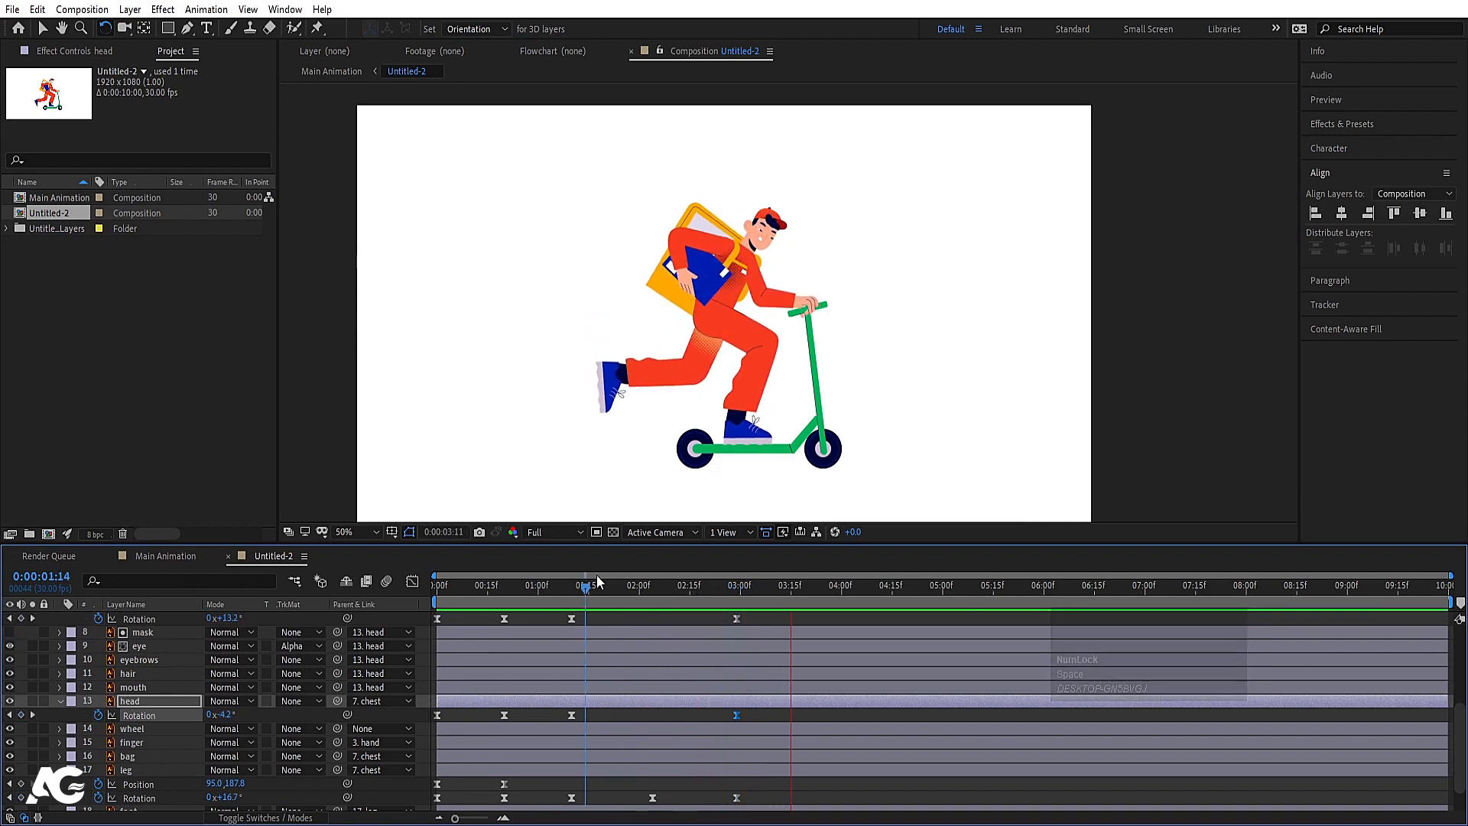
pyautogui.press('space')
pyautogui.press('space')
pyautogui.press('space')
# - Set the end of the work area to 0:00:02:29 and preview the cycle within it
pyautogui.moveTo(746, 594); pyautogui.dragTo(779, 595)
pyautogui.press('j')
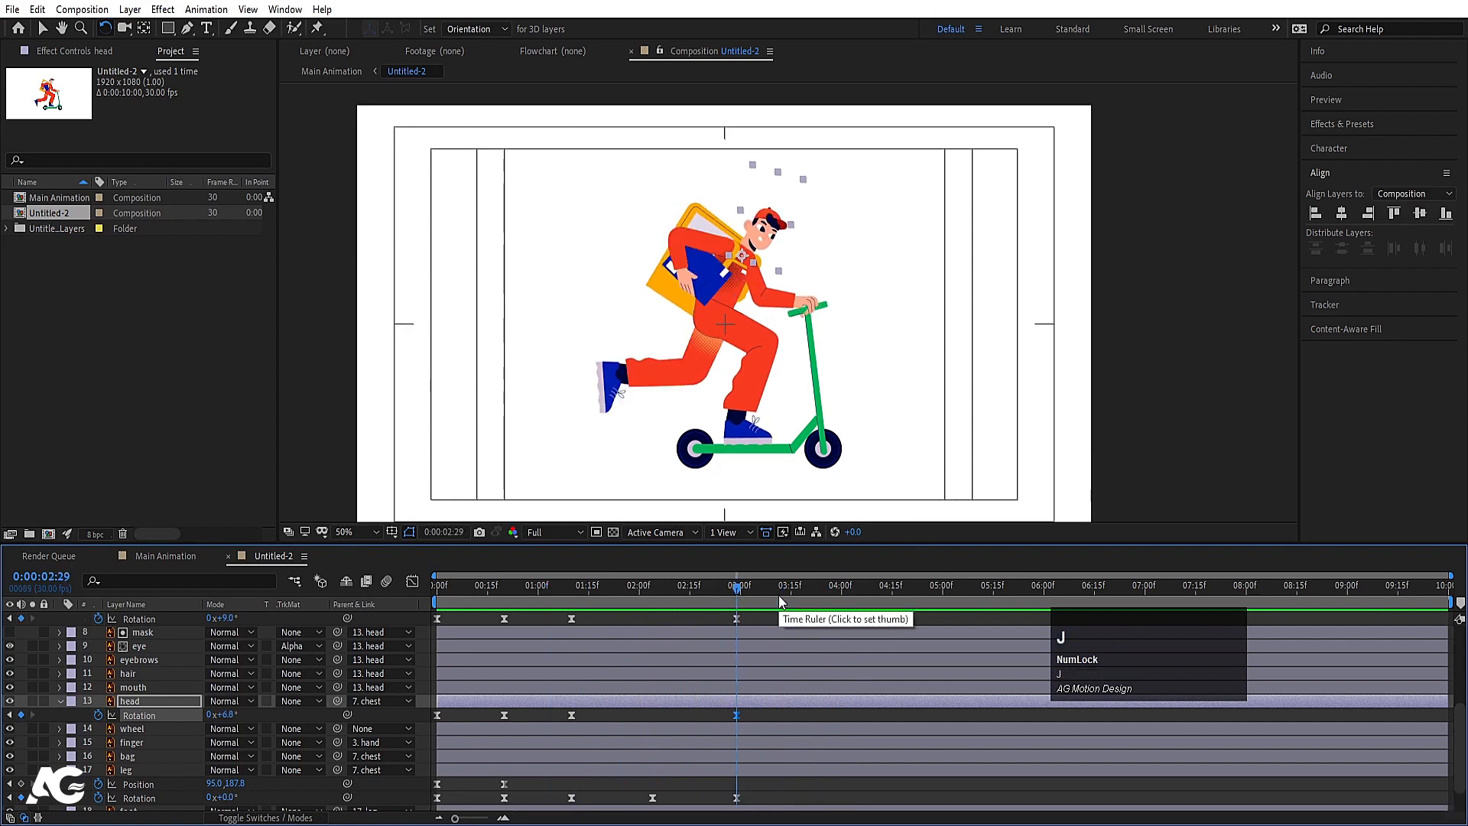
pyautogui.press('n')
pyautogui.press('space')
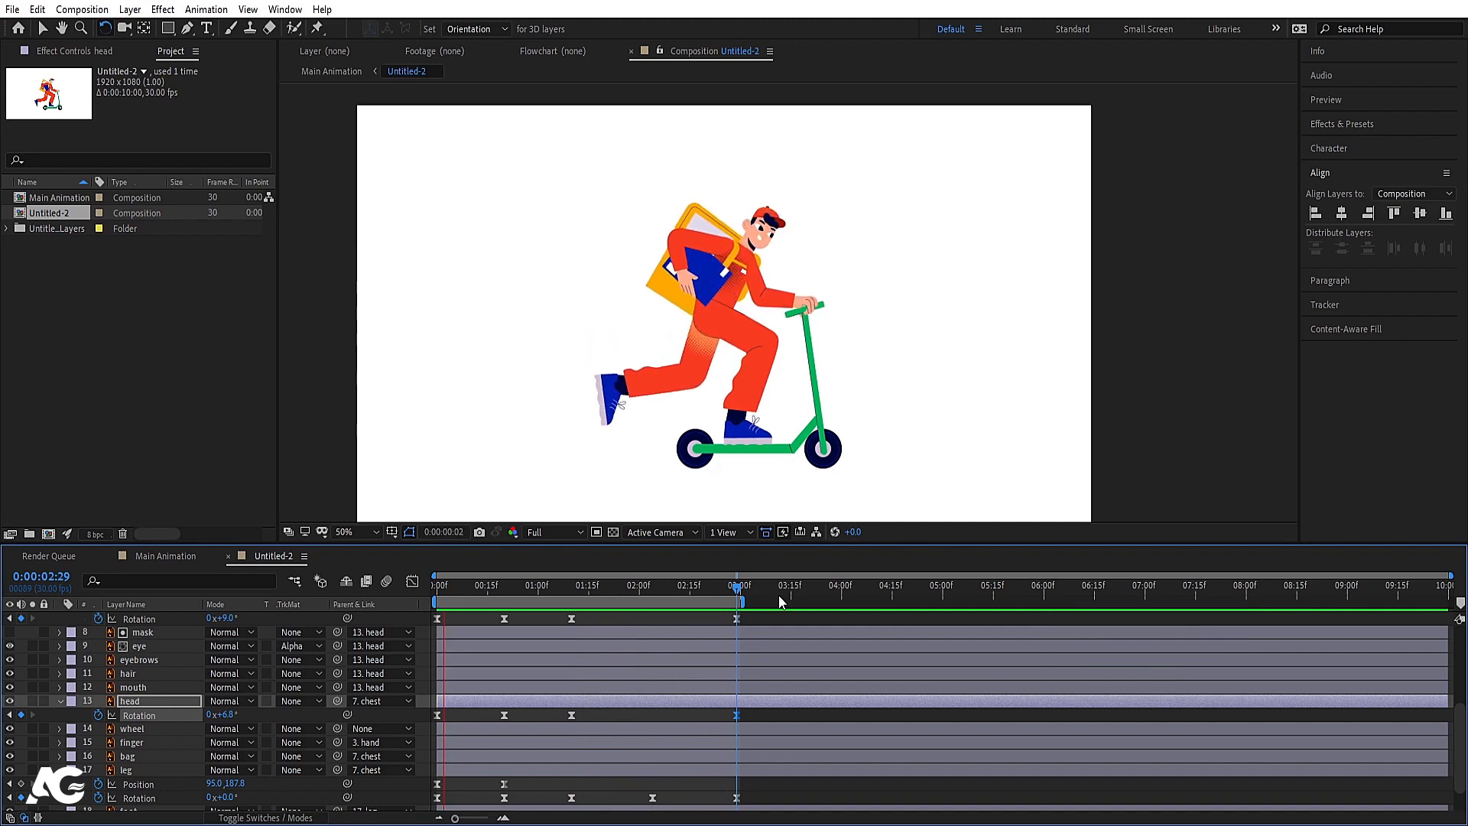
pyautogui.press('space')
# - Copy the back leg's first position keyframe to 0:00:02:29 and preview the leg movement
pyautogui.press('k')
pyautogui.click(736, 589)
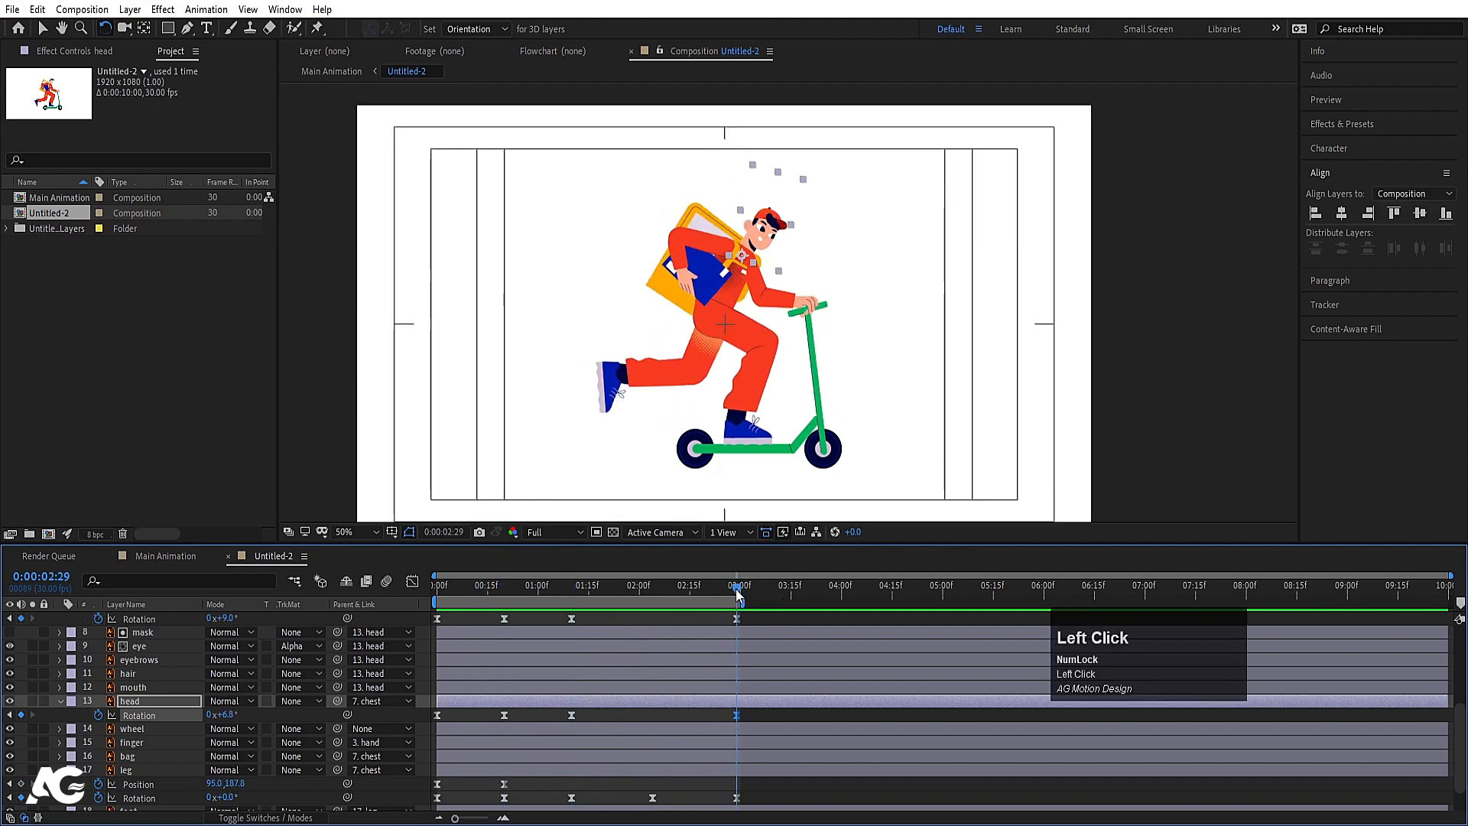
pyautogui.click(686, 371)
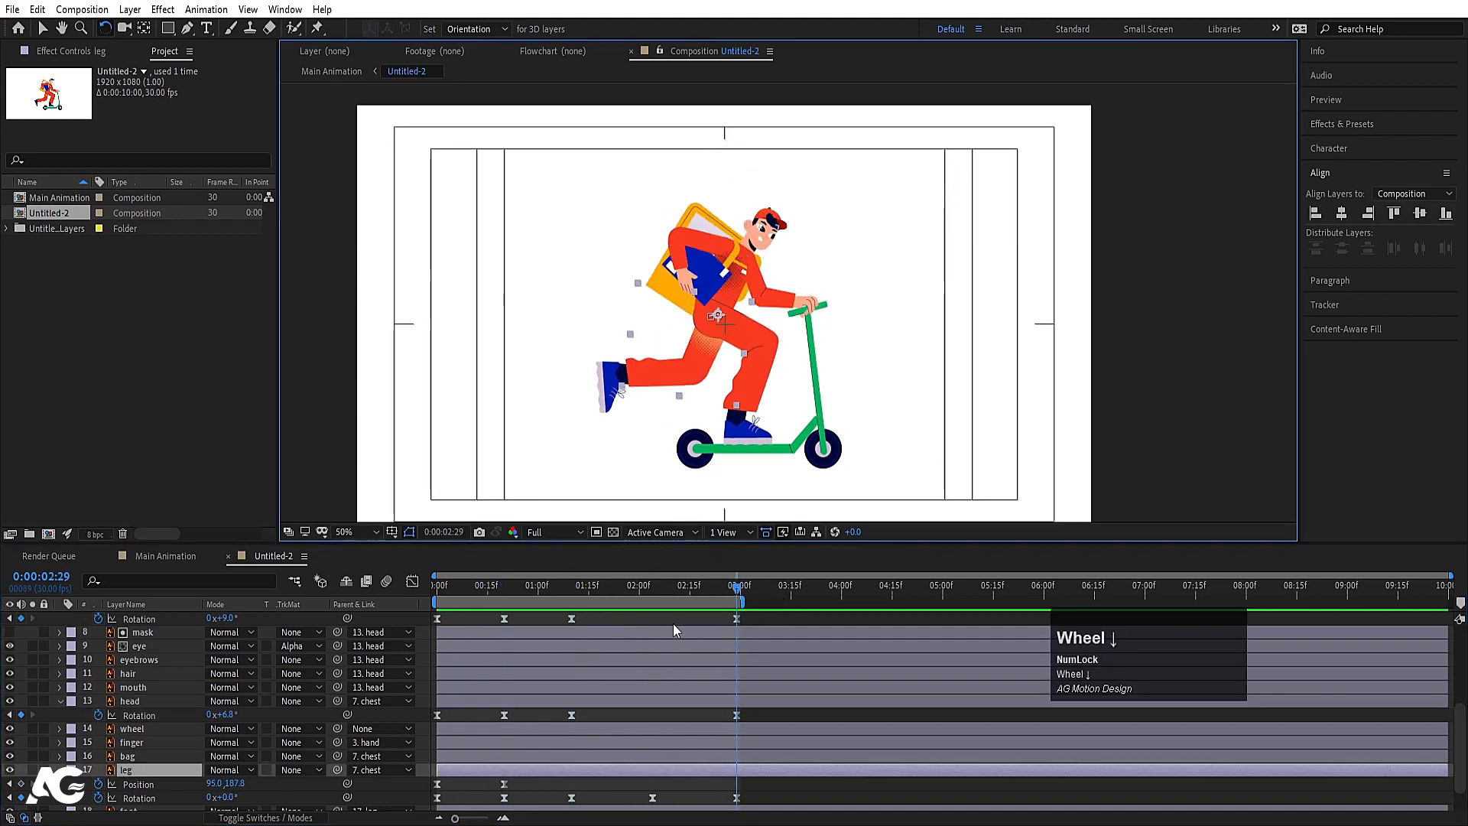
pyautogui.scroll(-1, 675, 658)
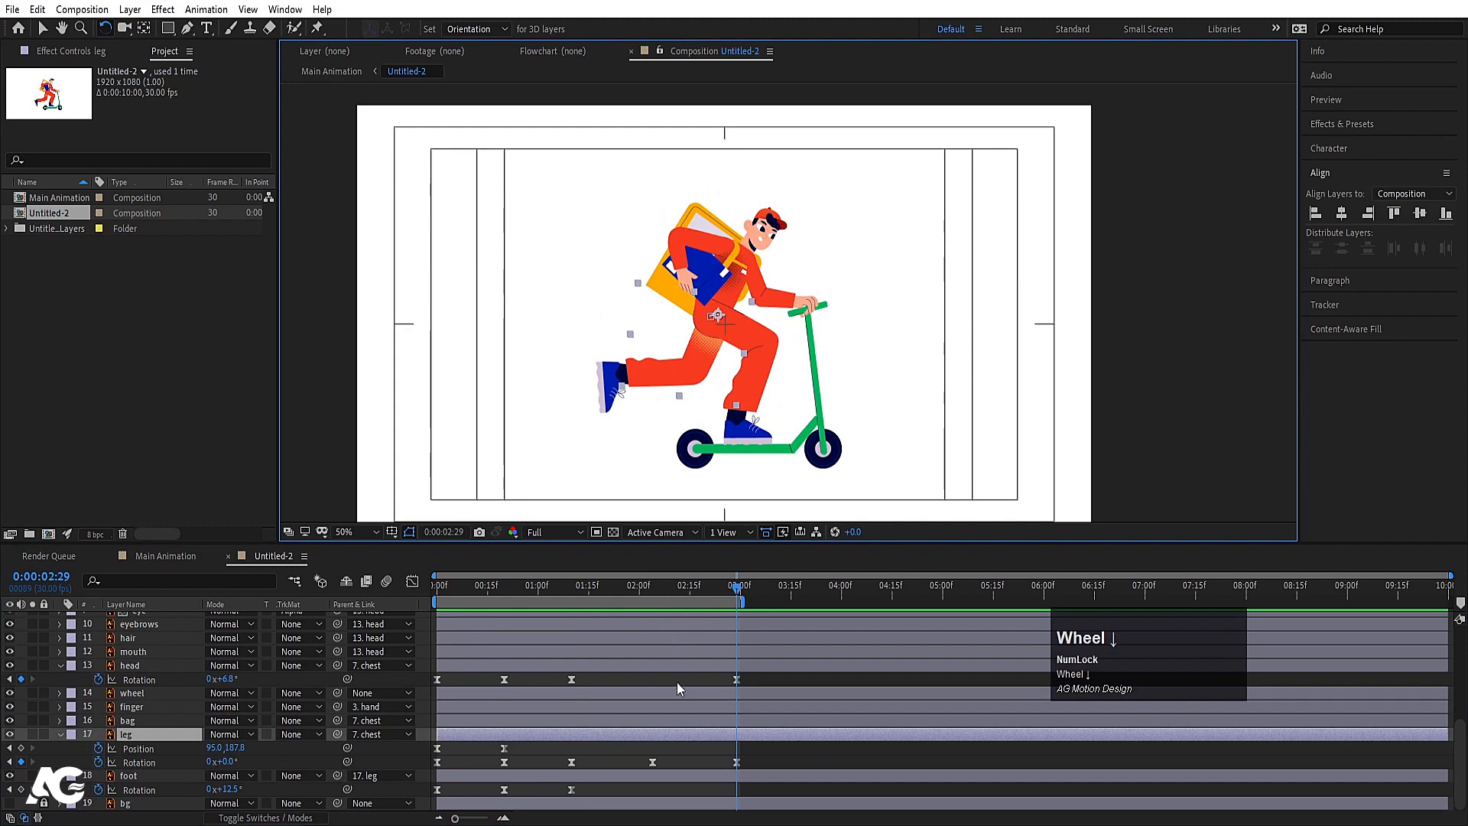
pyautogui.click(438, 752)
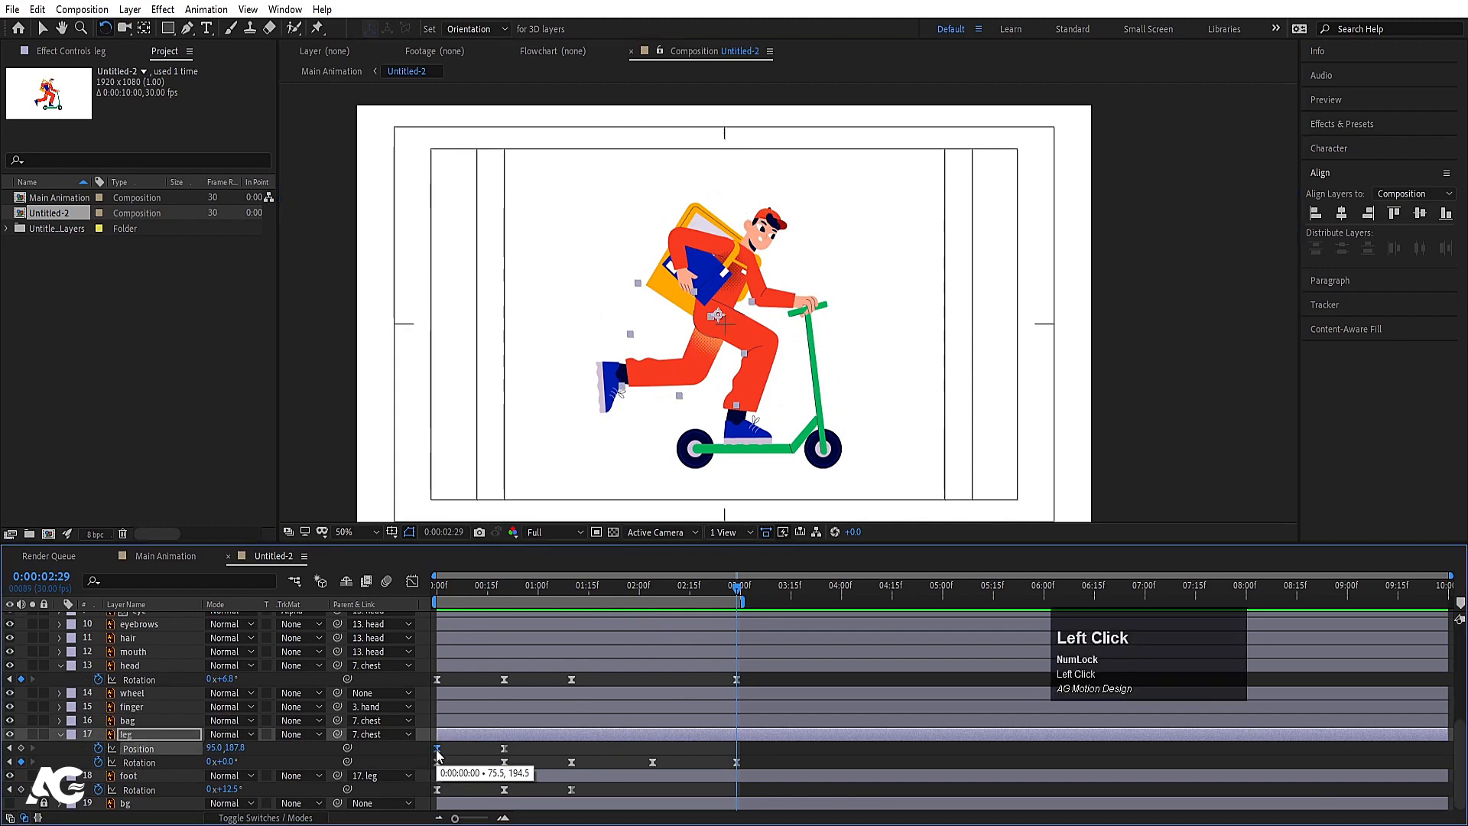
pyautogui.hotkey('ctrl', 'c')
pyautogui.hotkey('ctrl', 'v')
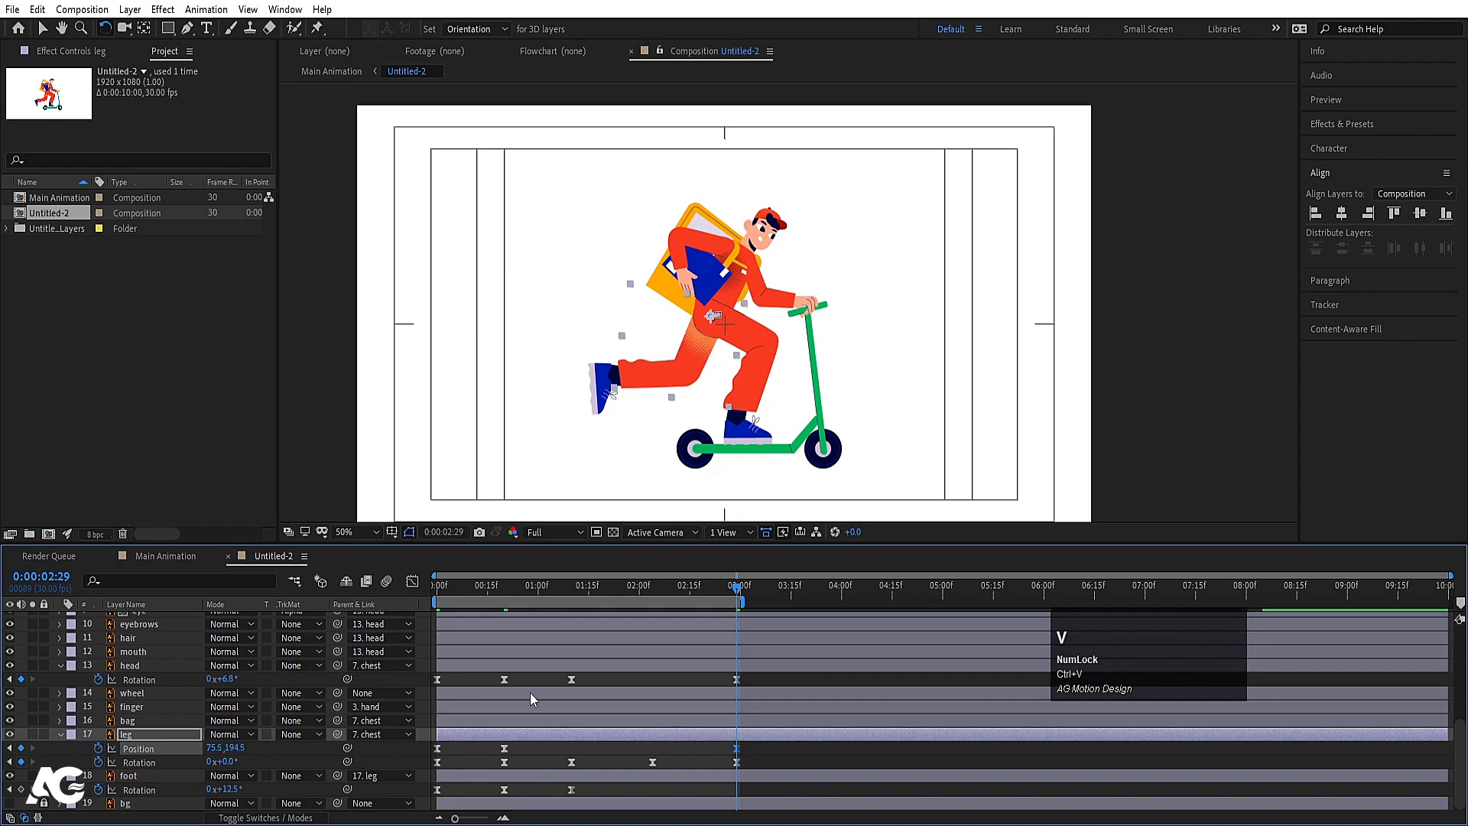
pyautogui.click(703, 583)
pyautogui.press('space')
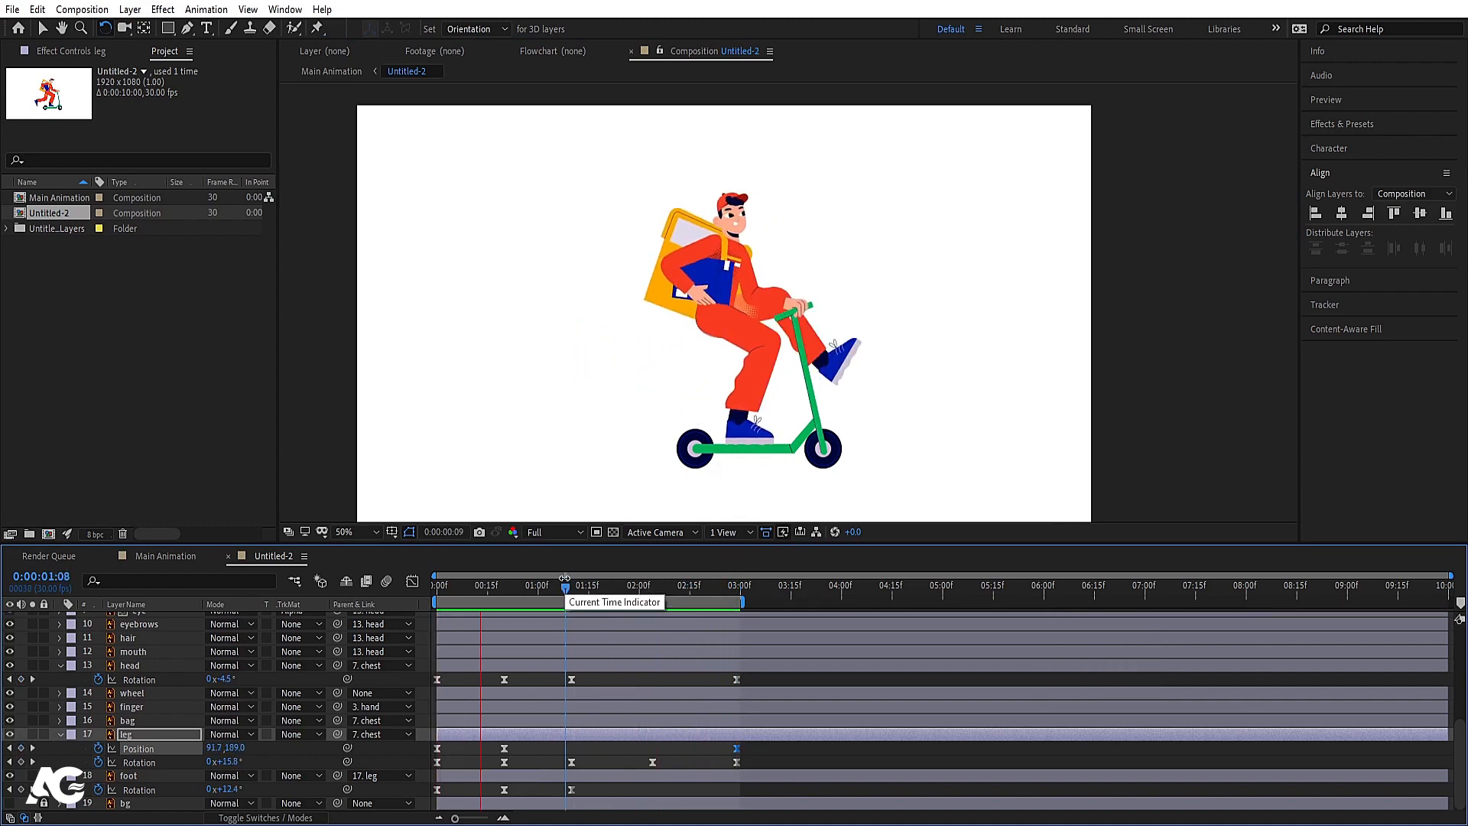
pyautogui.press('space')
# - Copy the scooter handle's first rotation keyframe to 0:00:02:29 and preview the complete cycle
pyautogui.click(810, 363)
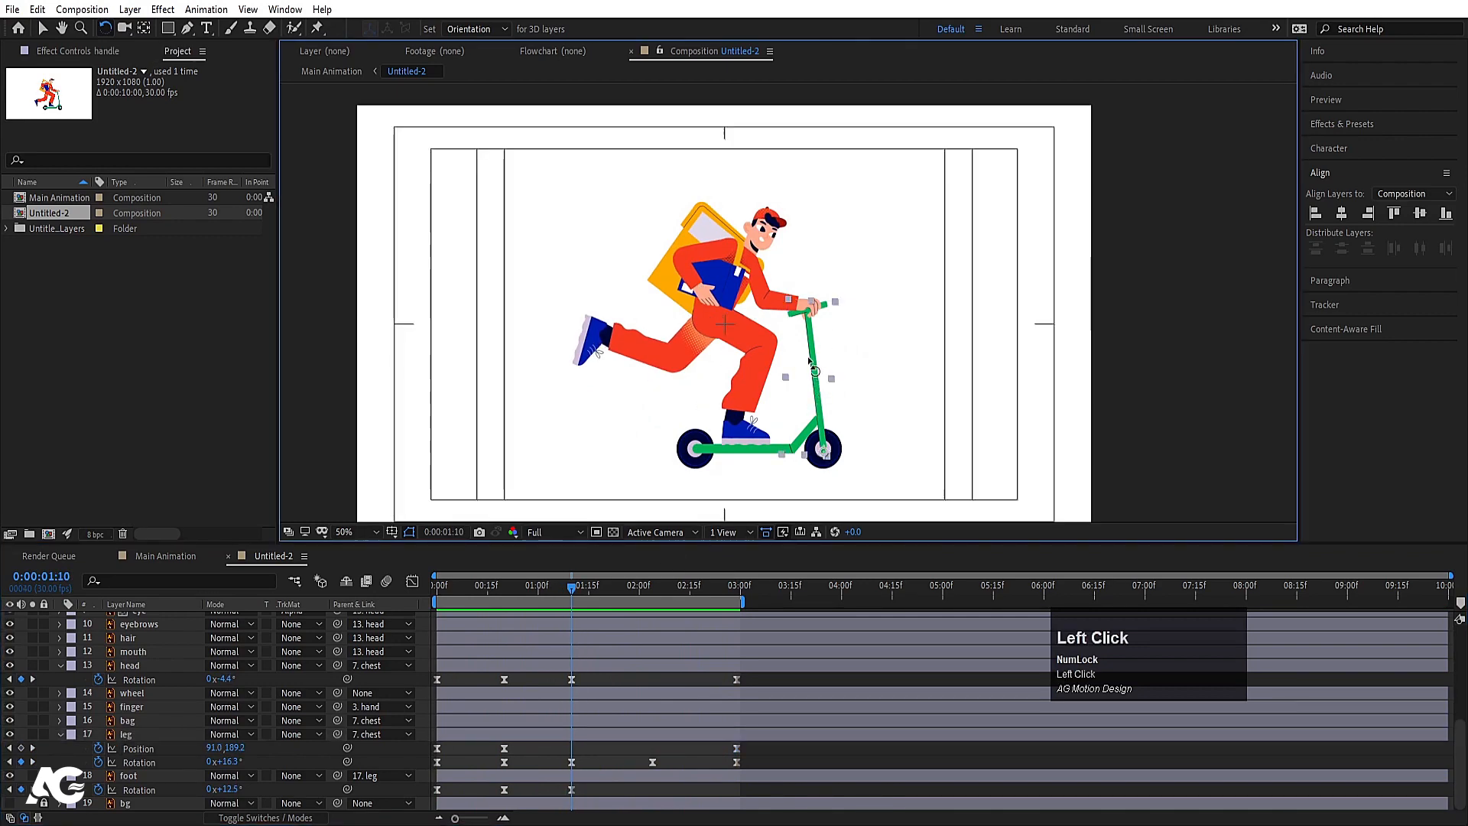
pyautogui.scroll(2, 809, 421)
pyautogui.scroll(4, 662, 691)
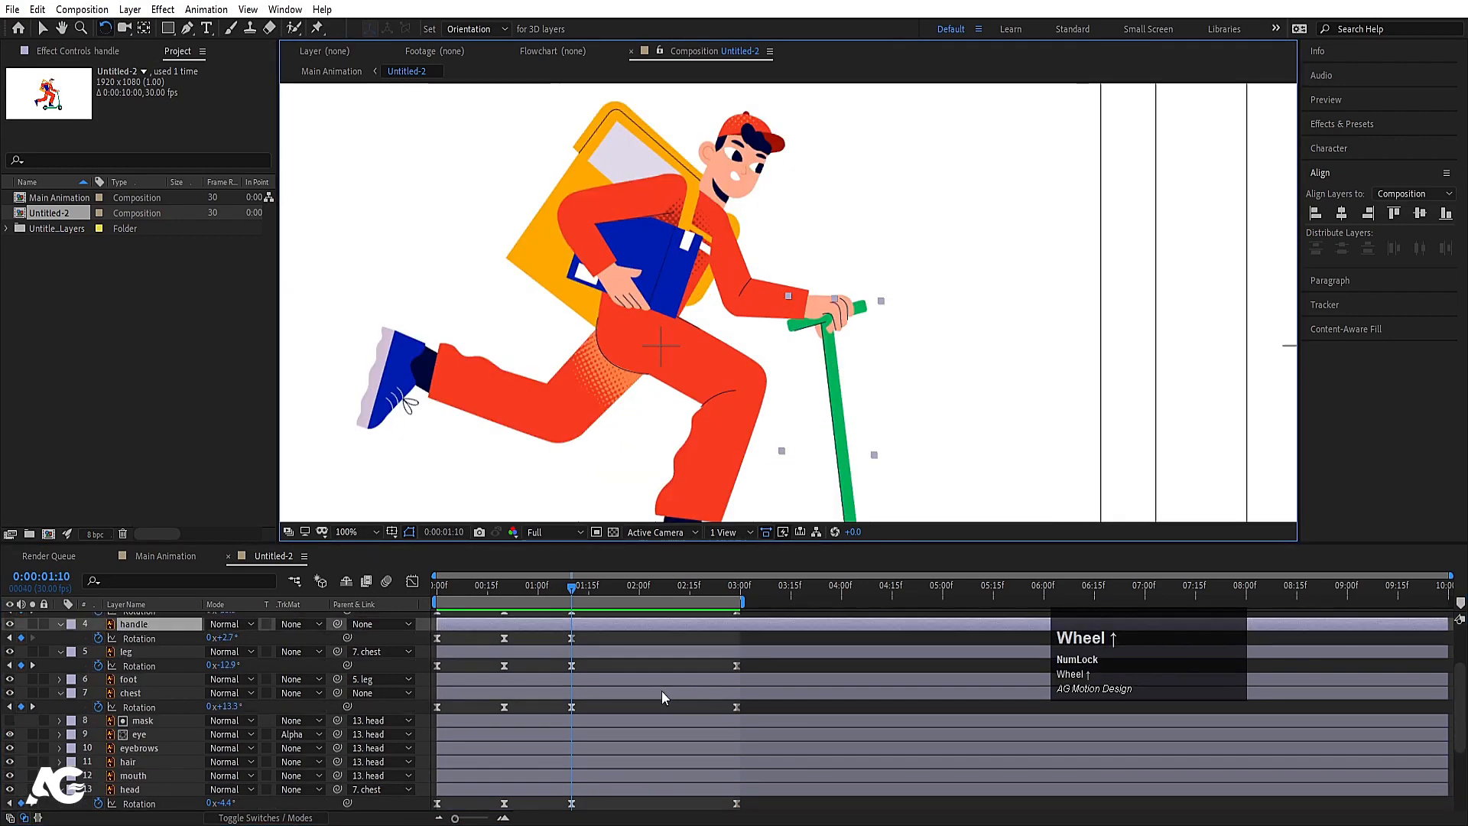
pyautogui.press('k')
pyautogui.press('k')
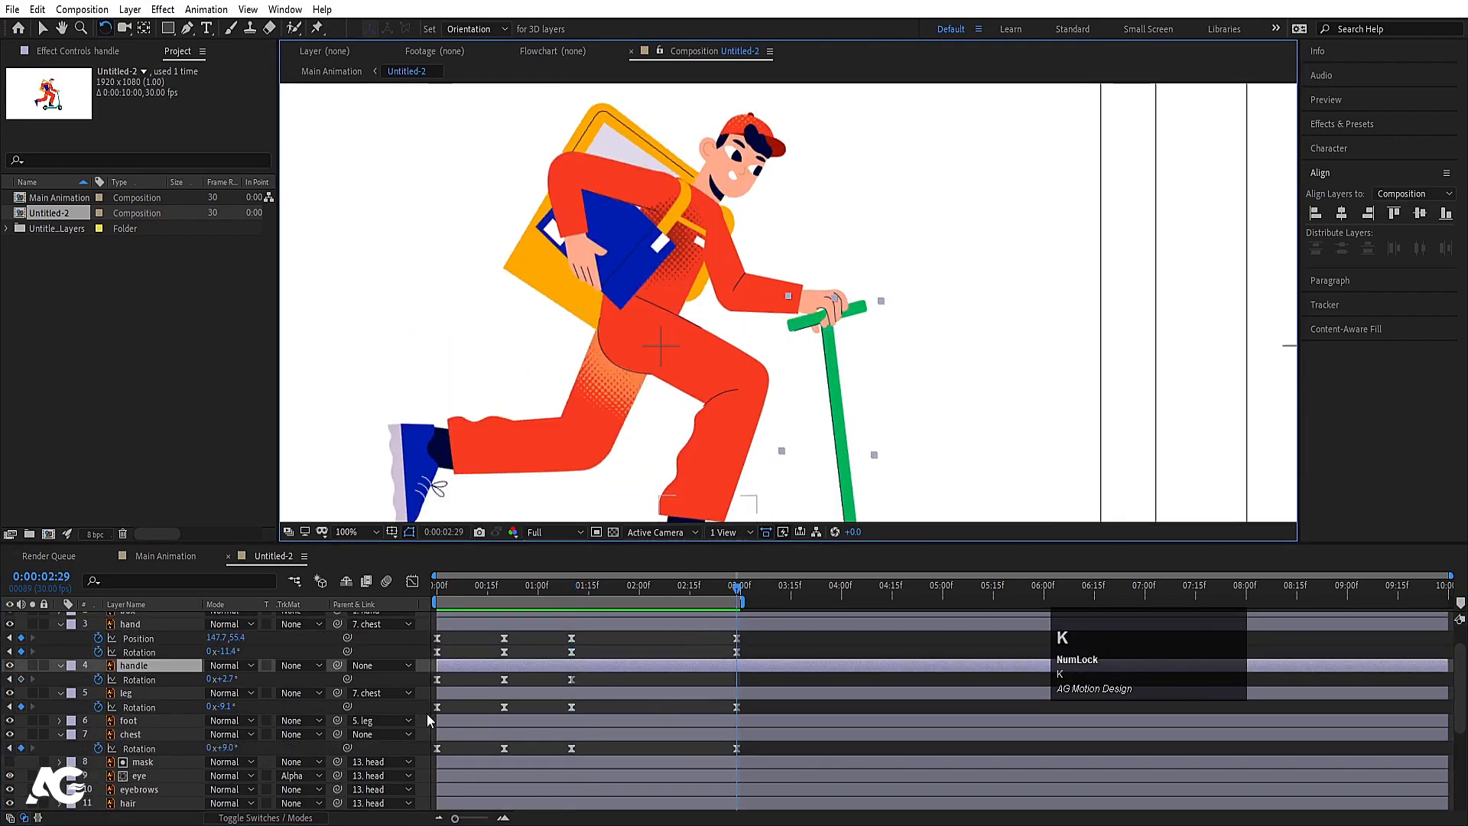
pyautogui.click(438, 677)
pyautogui.hotkey('ctrl', 'c')
pyautogui.hotkey('ctrl', 'v')
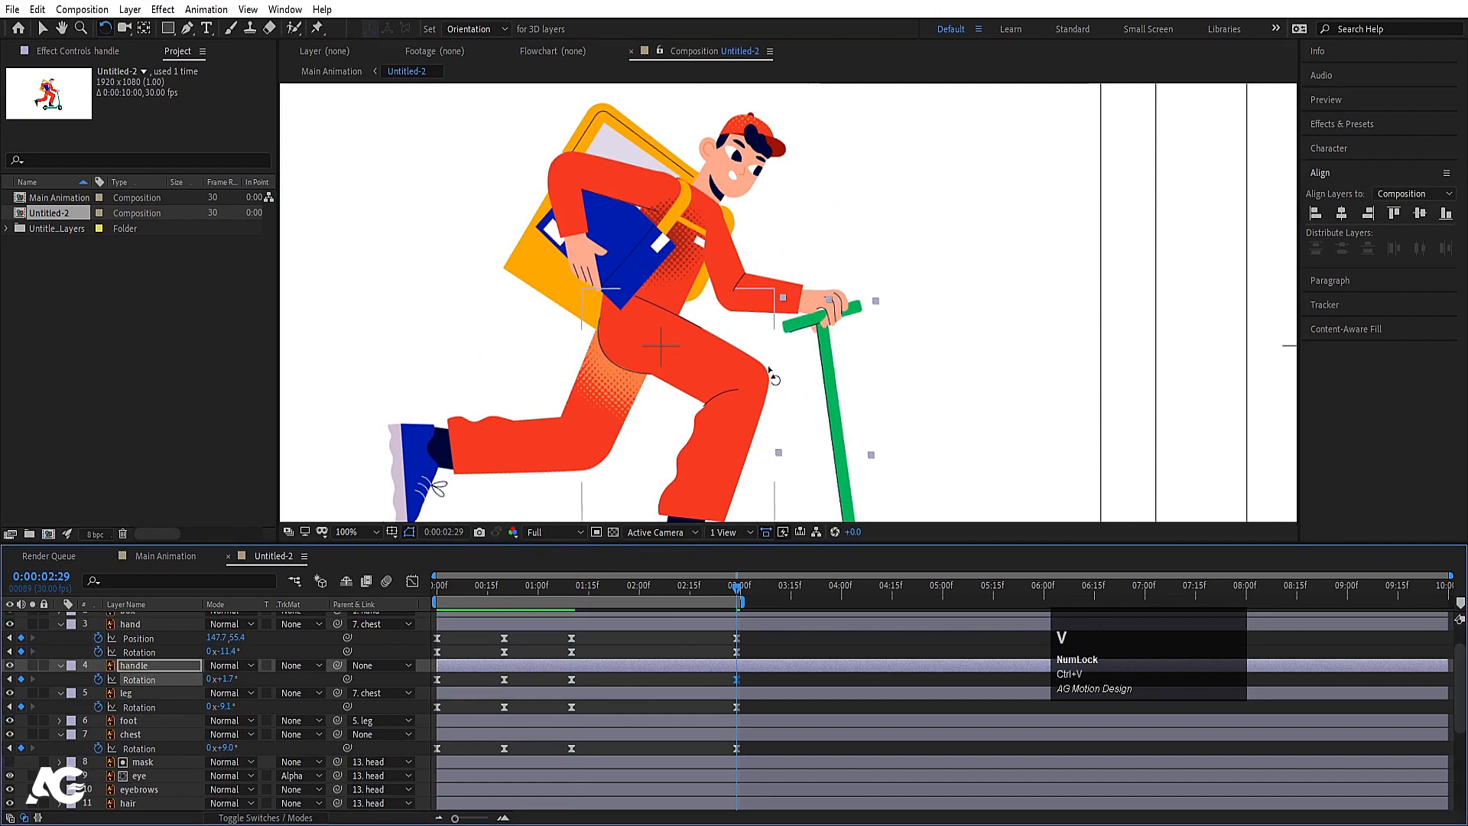
pyautogui.scroll(-2, 745, 401)
pyautogui.press('space')
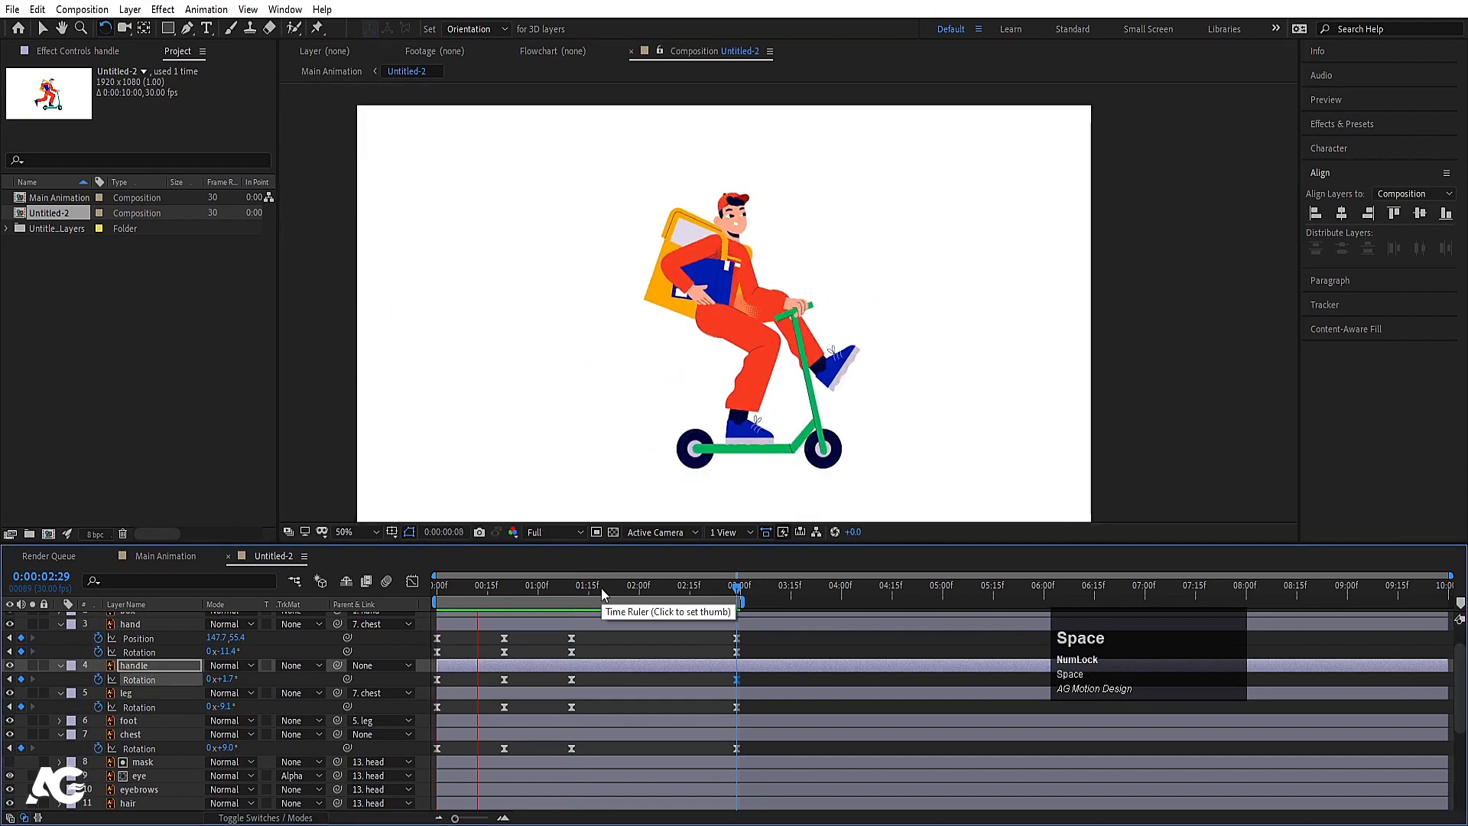
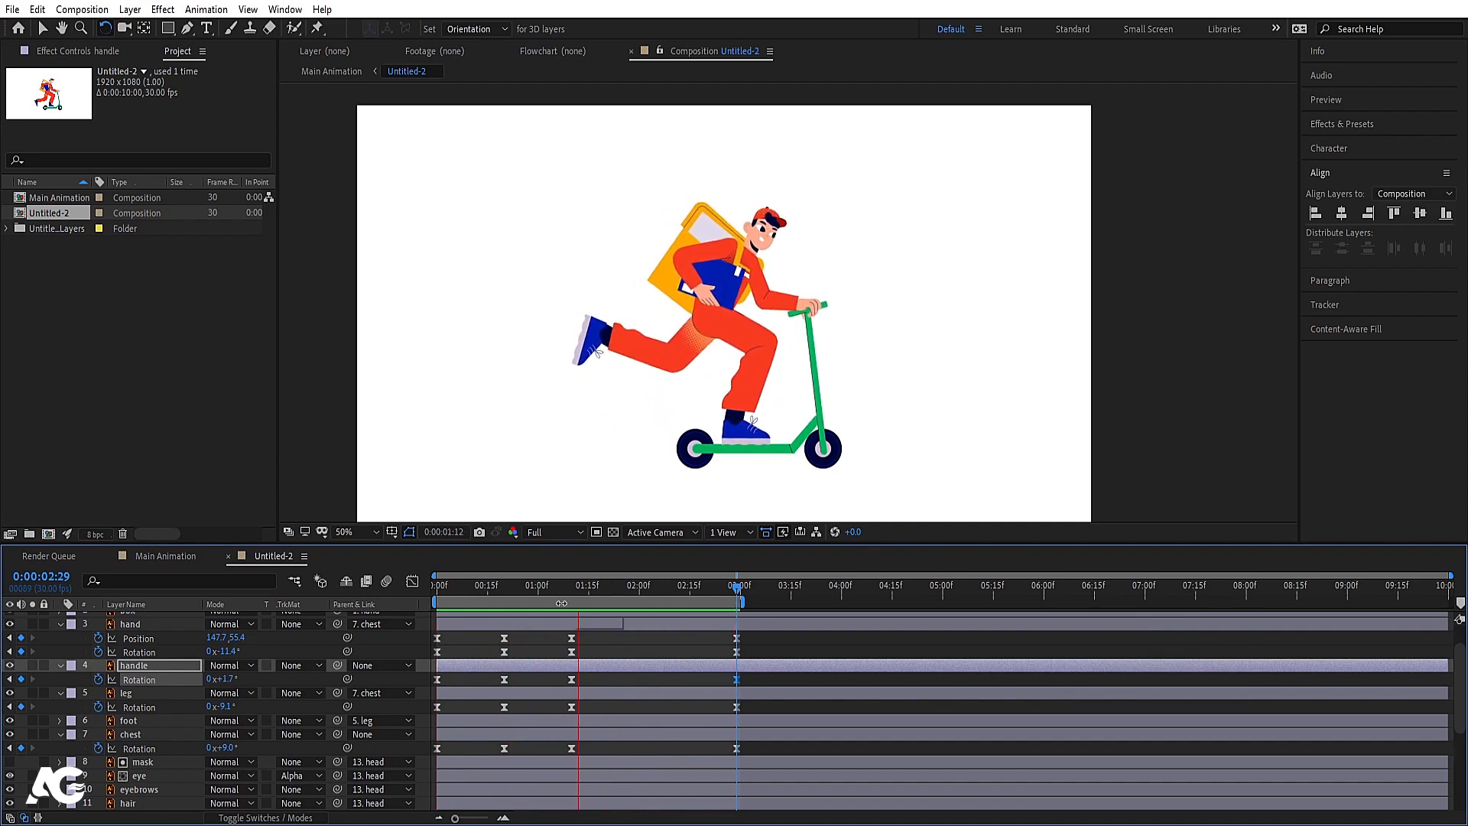
pyautogui.press('space')
# - Collapse the layer properties, enable motion blur for all layers and the composition, and preview from the start
pyautogui.click(479, 640)
pyautogui.press('y')
pyautogui.press('u')
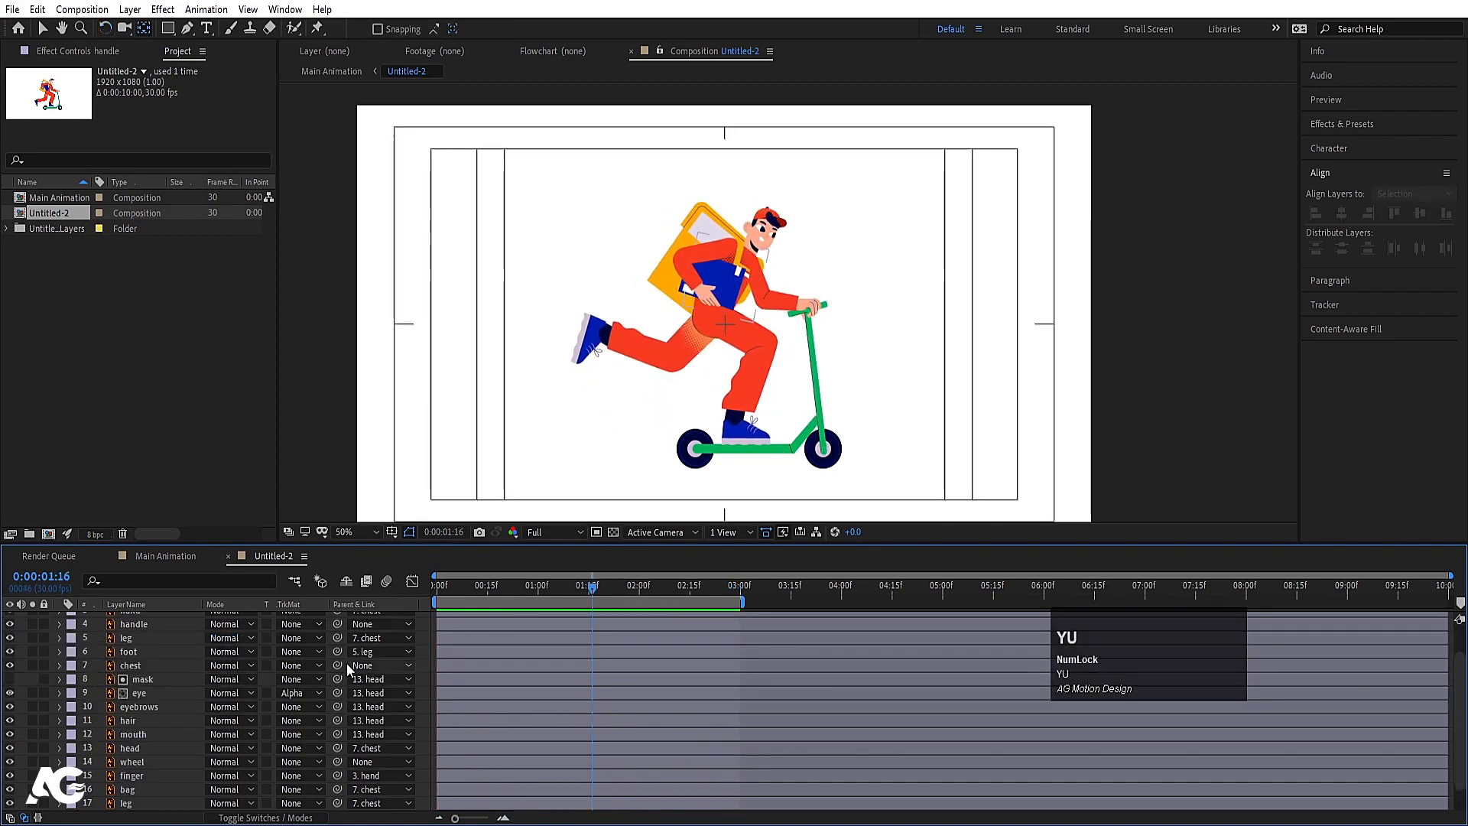
pyautogui.press('F4')
pyautogui.hotkey('ctrl', 'a')
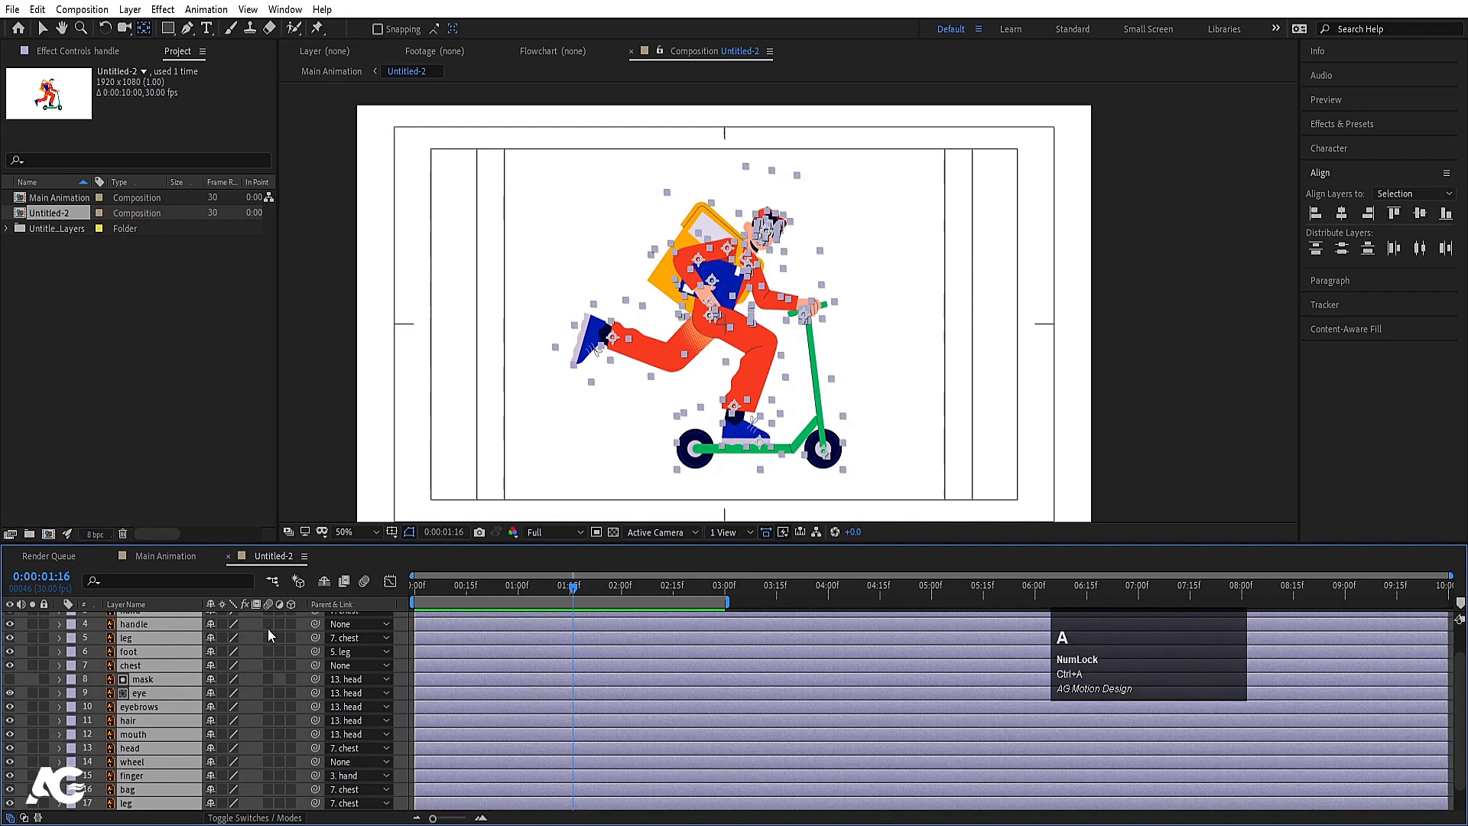
pyautogui.click(268, 625)
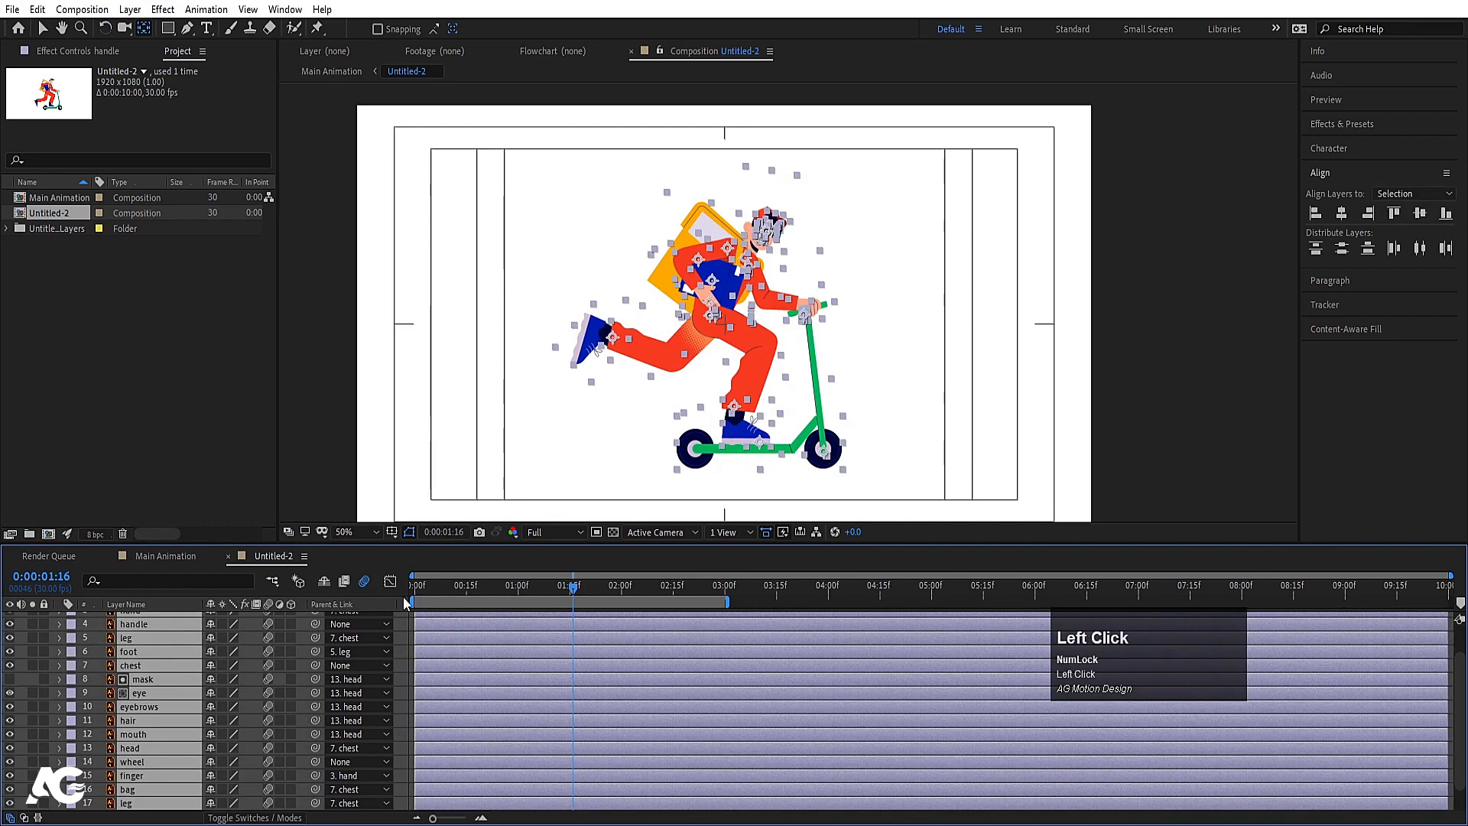
pyautogui.click(365, 582)
pyautogui.press('Home')
pyautogui.press('space')
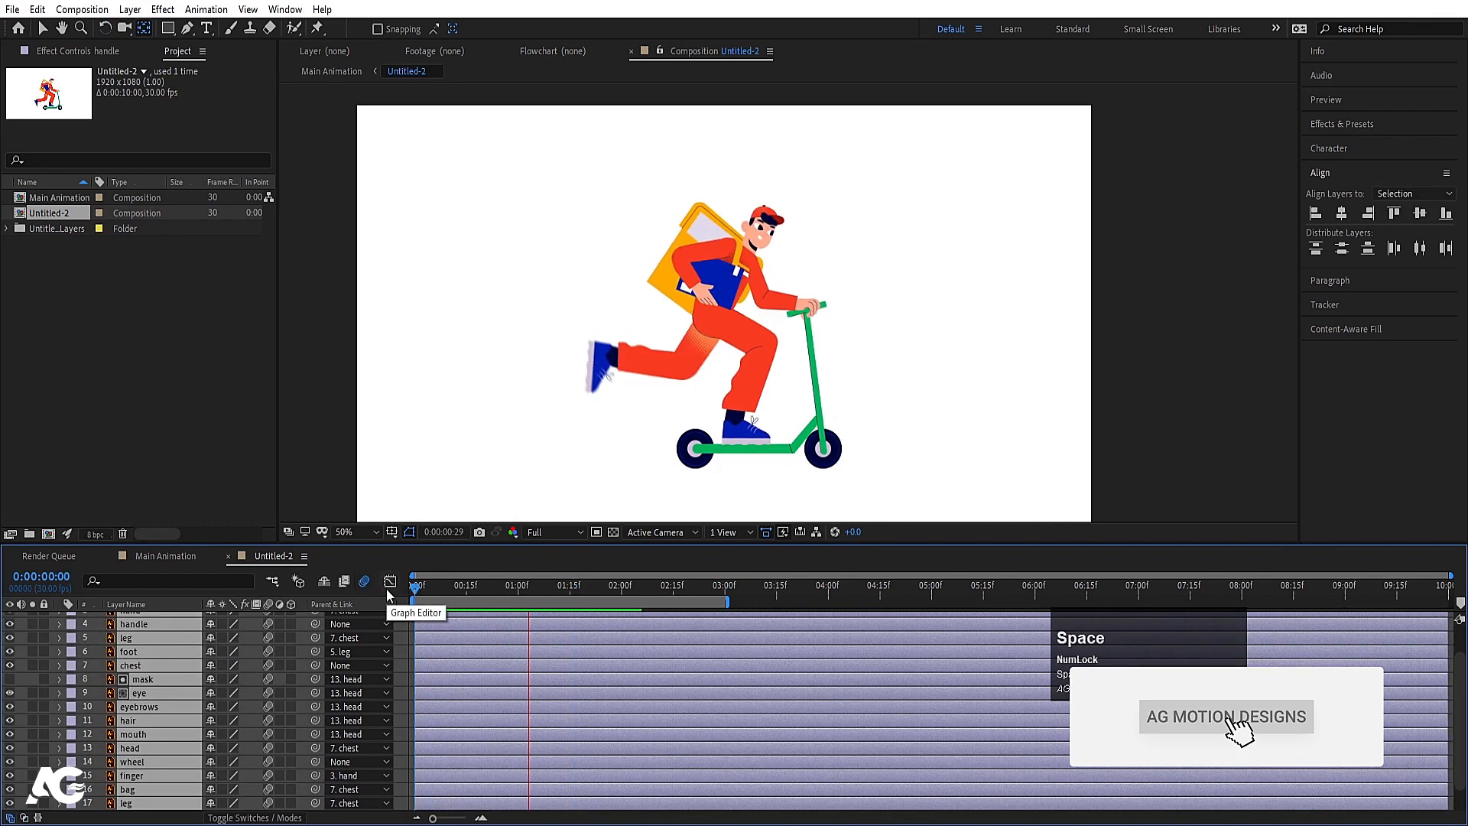
pyautogui.press('space')
# - Check the cycle's end at 0:00:03:00 in Main Animation, and trim the Untitled-2 composition to its work area
pyautogui.click(166, 556)
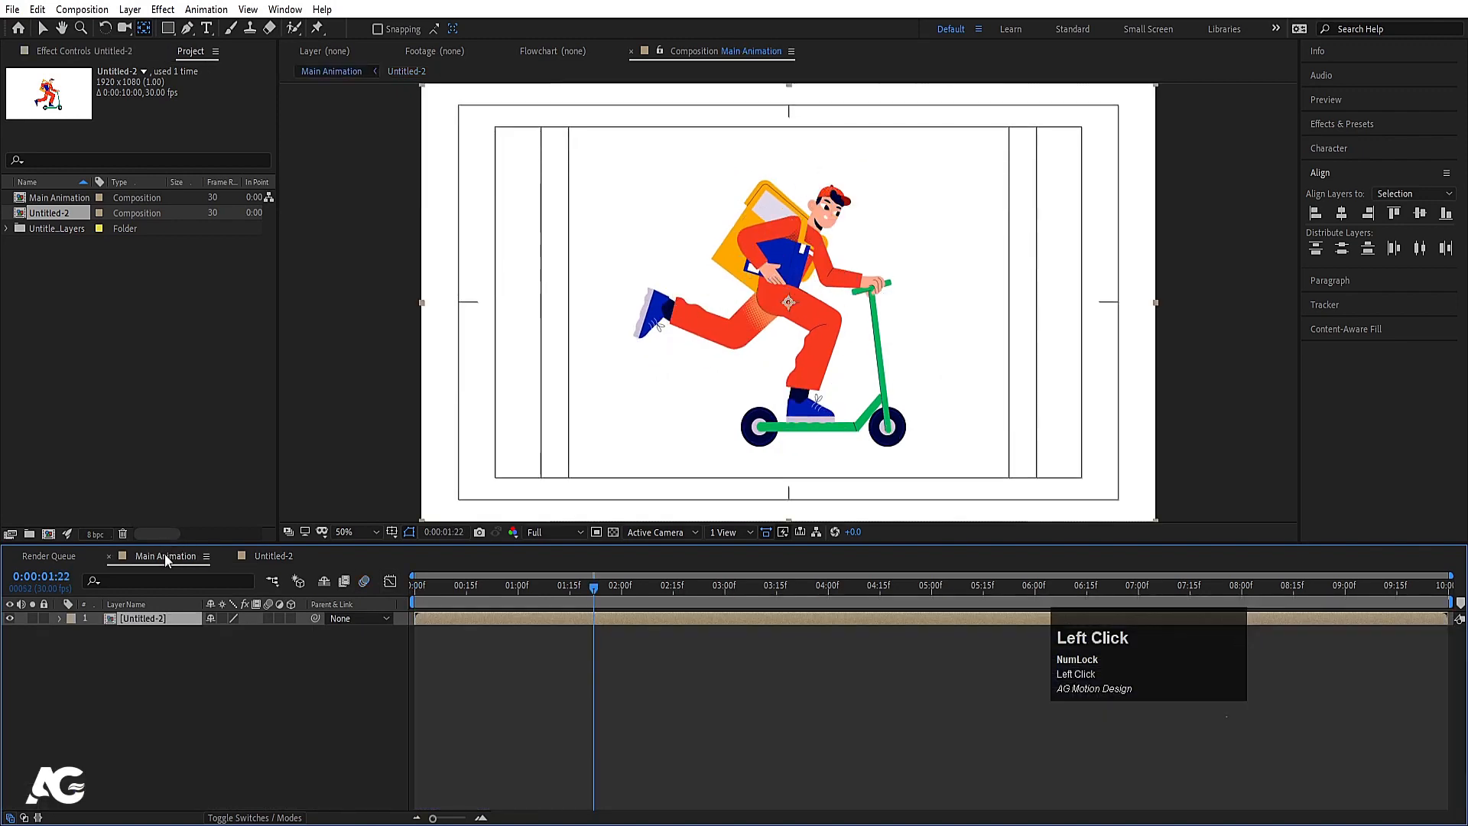
pyautogui.moveTo(676, 608); pyautogui.dragTo(724, 596)
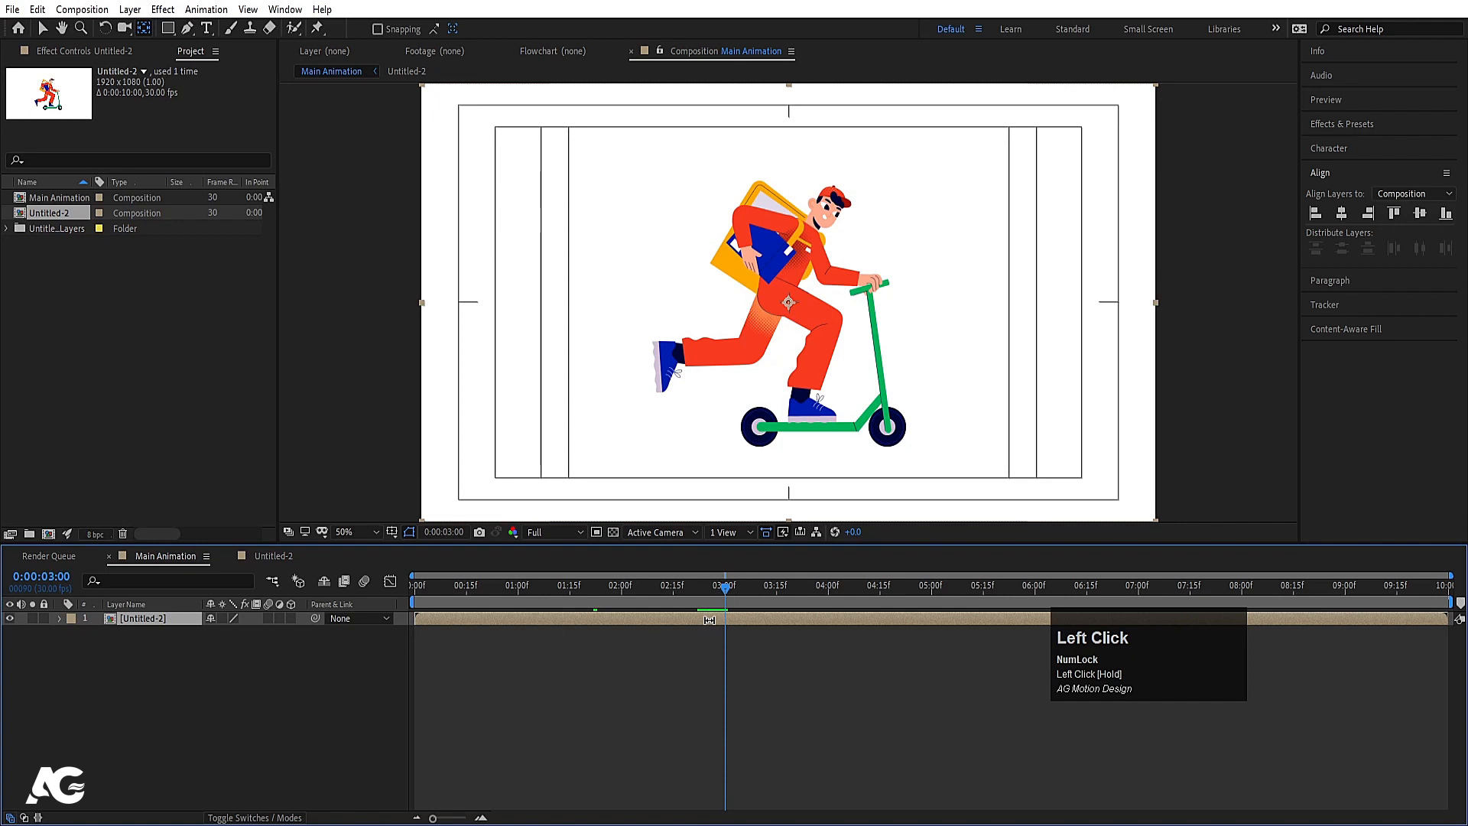
pyautogui.doubleClick(710, 619)
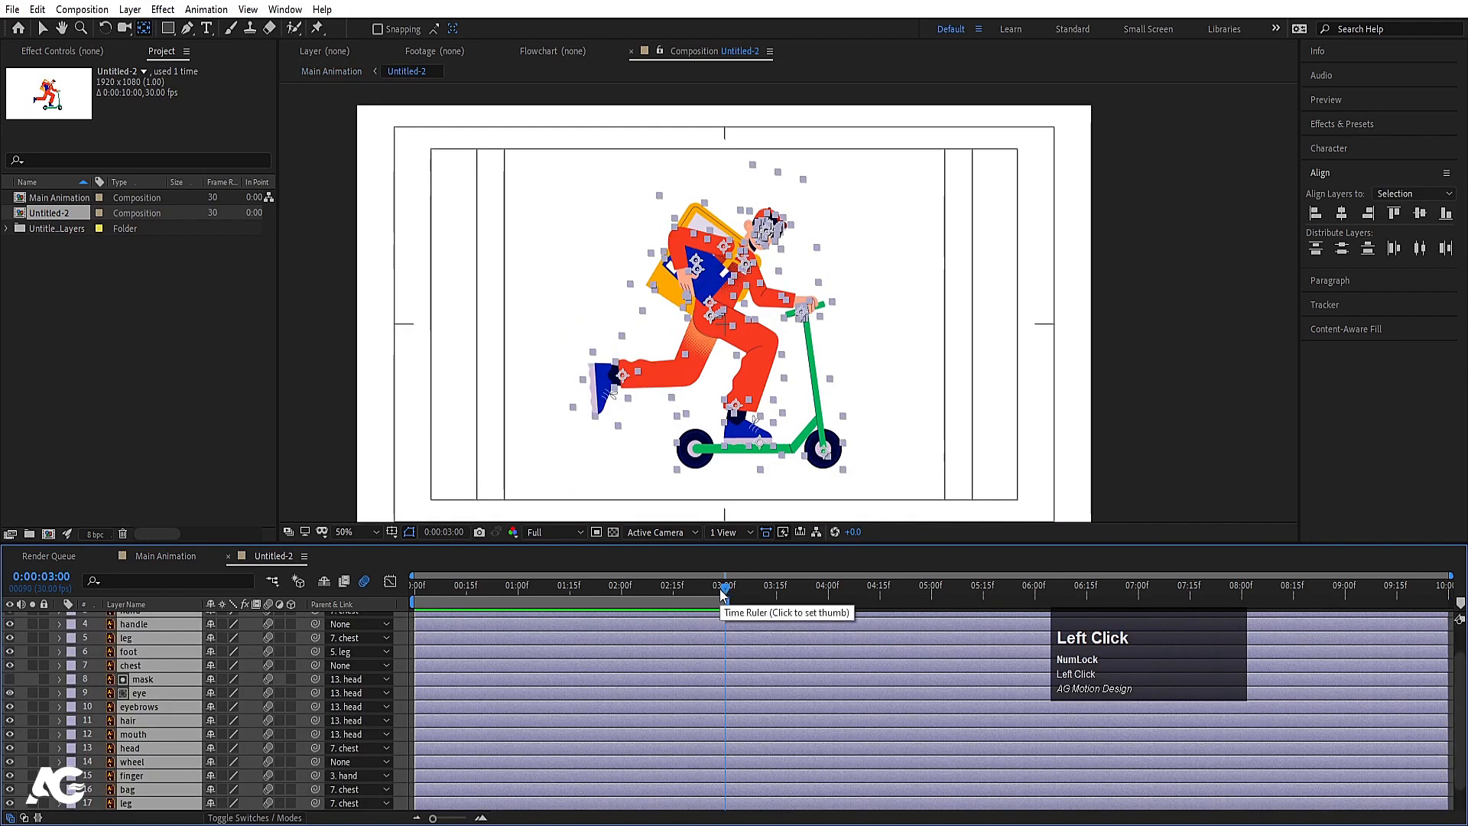
pyautogui.rightClick(711, 597)
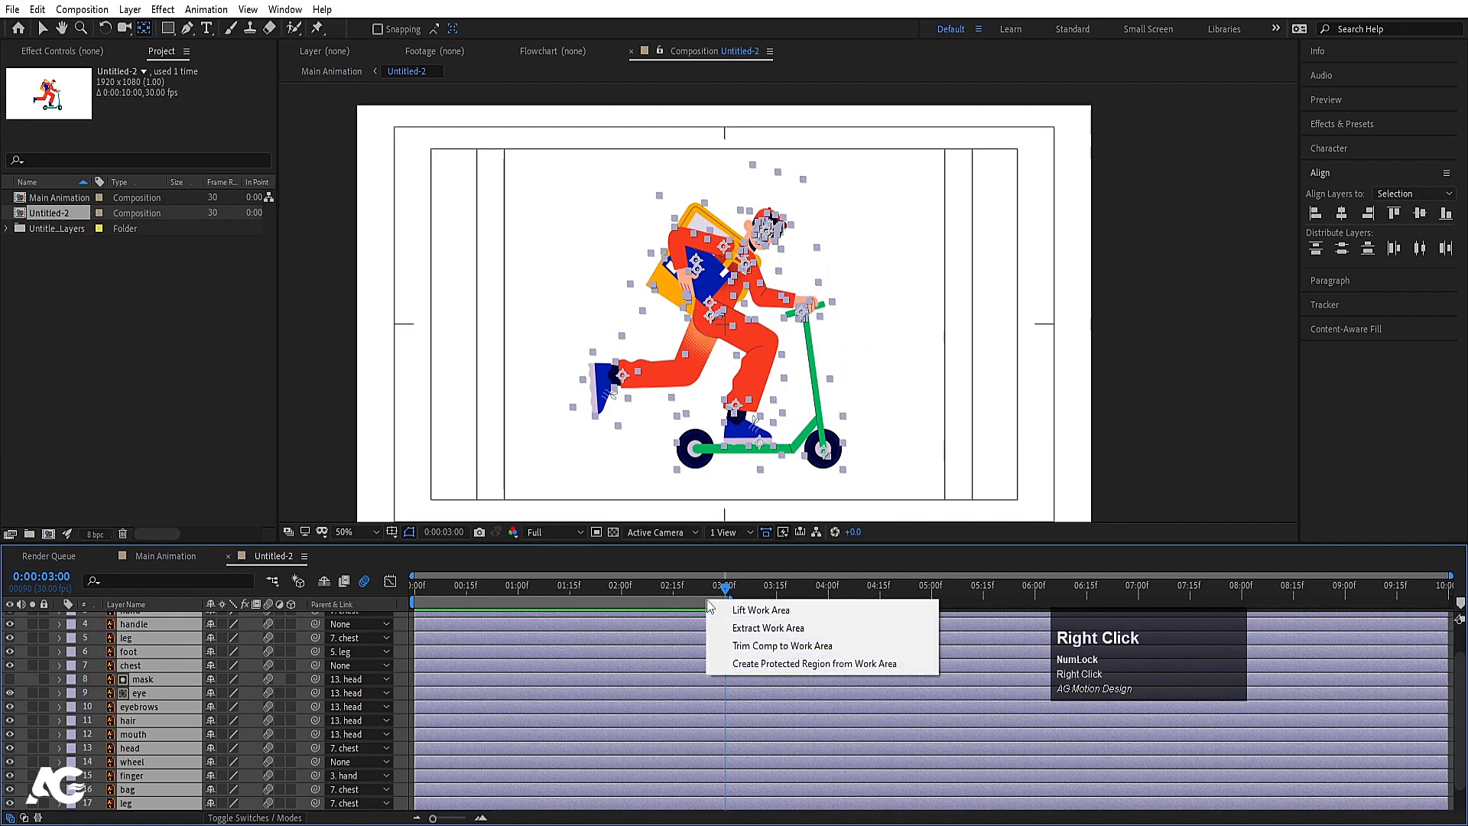
pyautogui.click(741, 644)
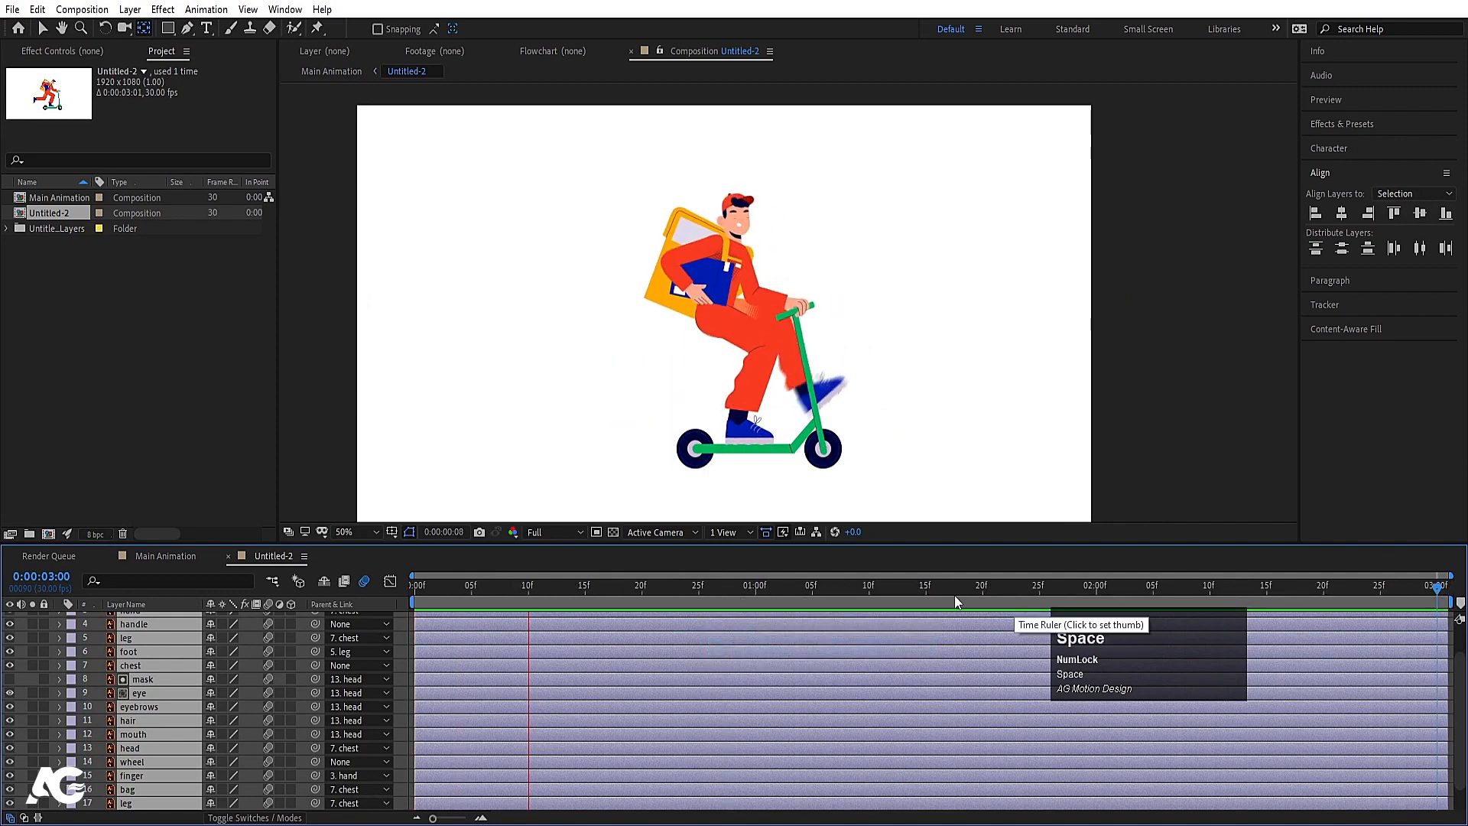
# - Enable time remapping on the Untitled-2 layer in Main Animation and extend the layer to the end of the composition
pyautogui.click(165, 556)
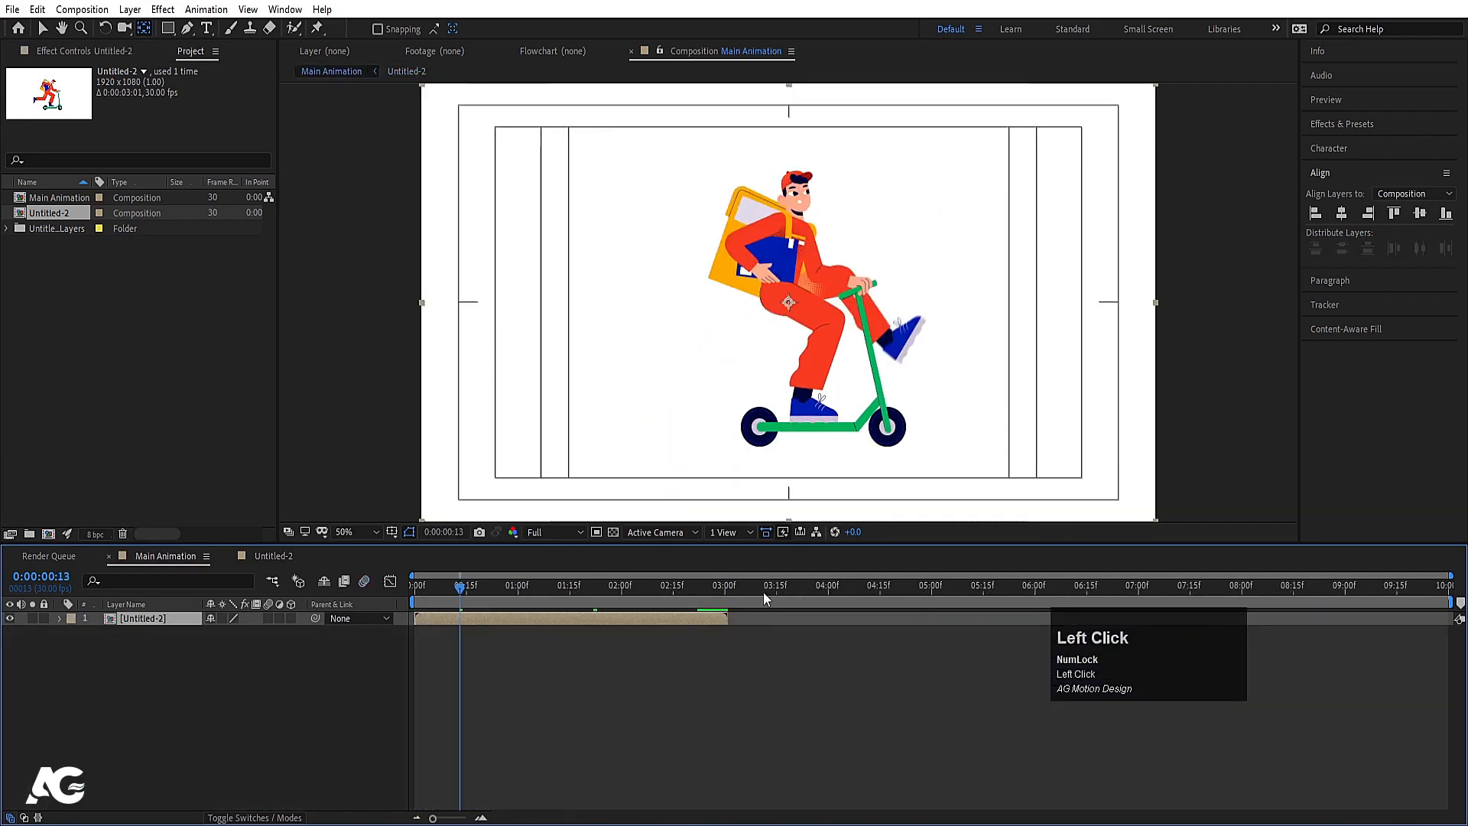
pyautogui.click(725, 589)
pyautogui.rightClick(711, 162)
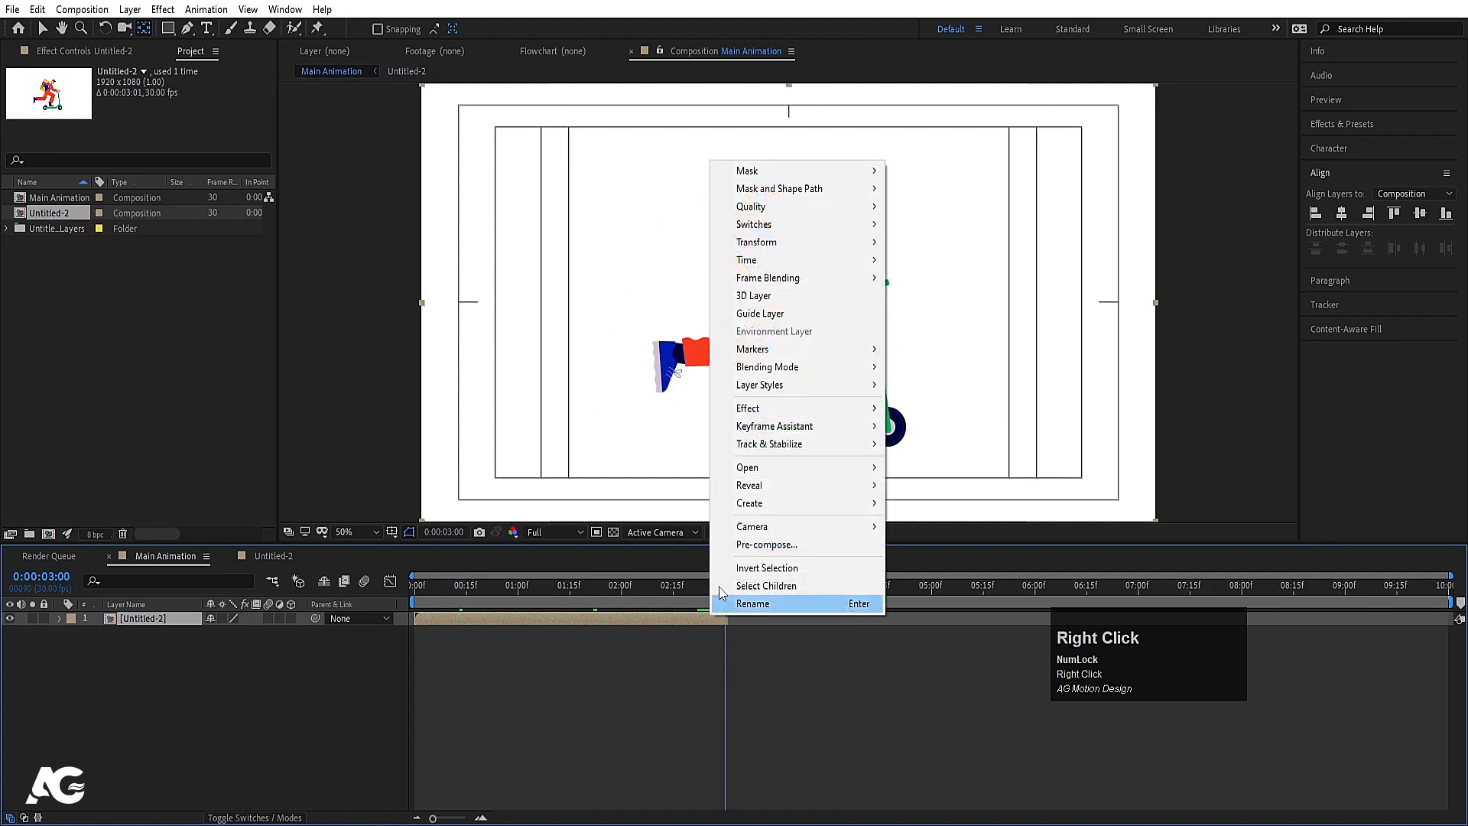
pyautogui.click(750, 260)
pyautogui.click(954, 260)
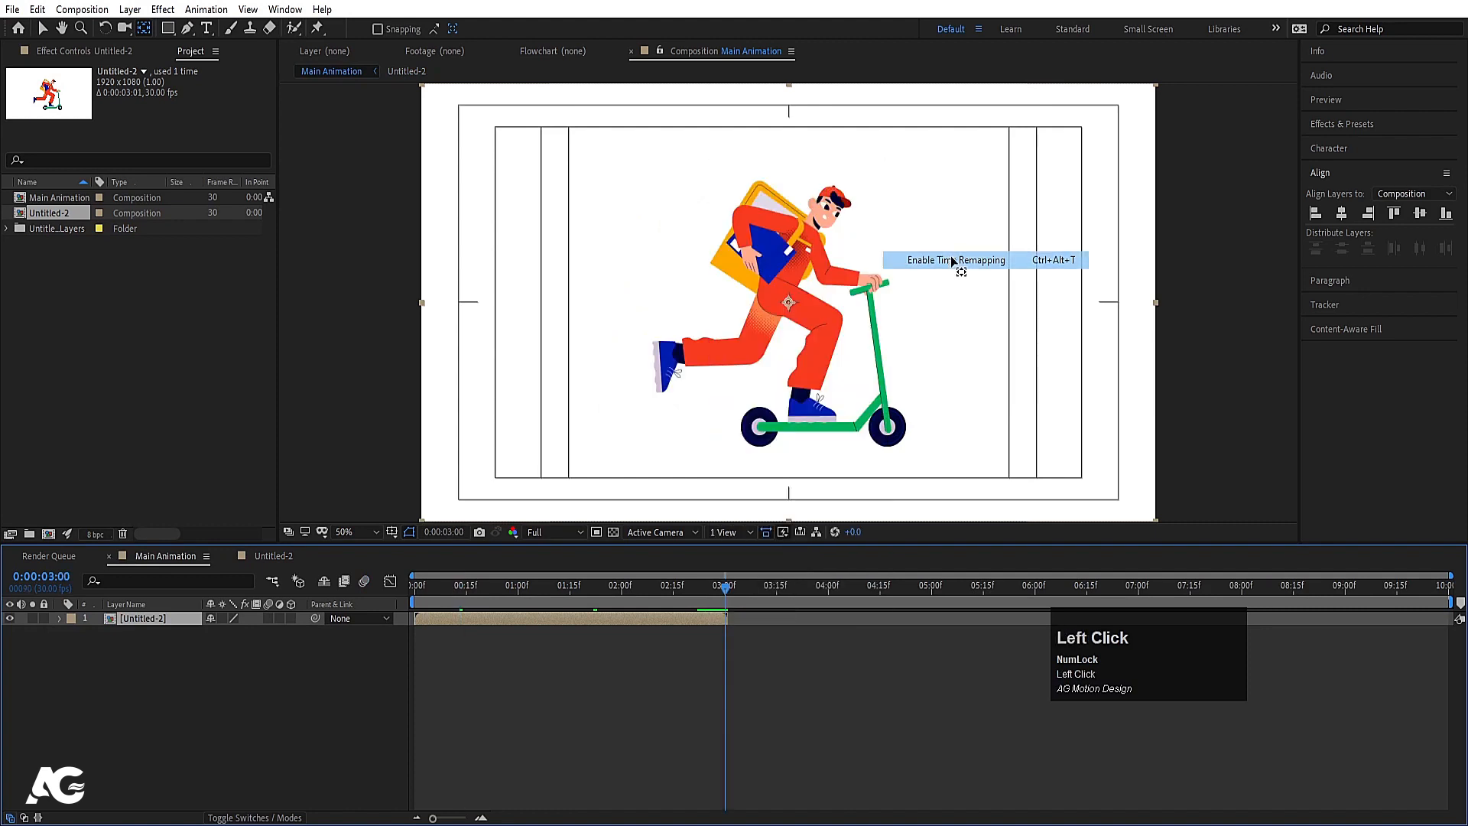
pyautogui.click(740, 683)
# - Add a Time Remap keyframe at 0:00:03:00 and delete the one at 0:00:03:01
pyautogui.press('=')
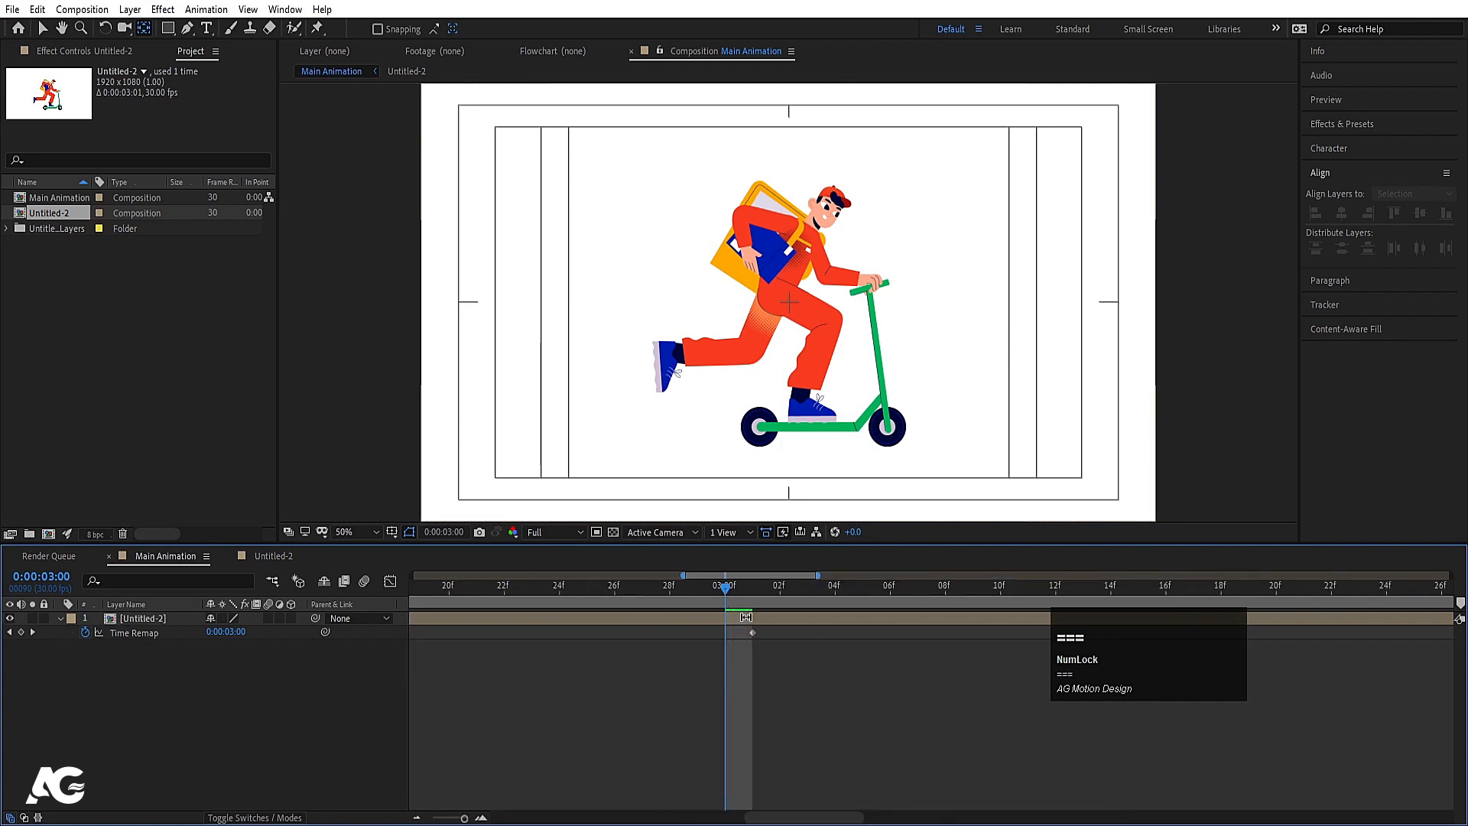
pyautogui.click(755, 584)
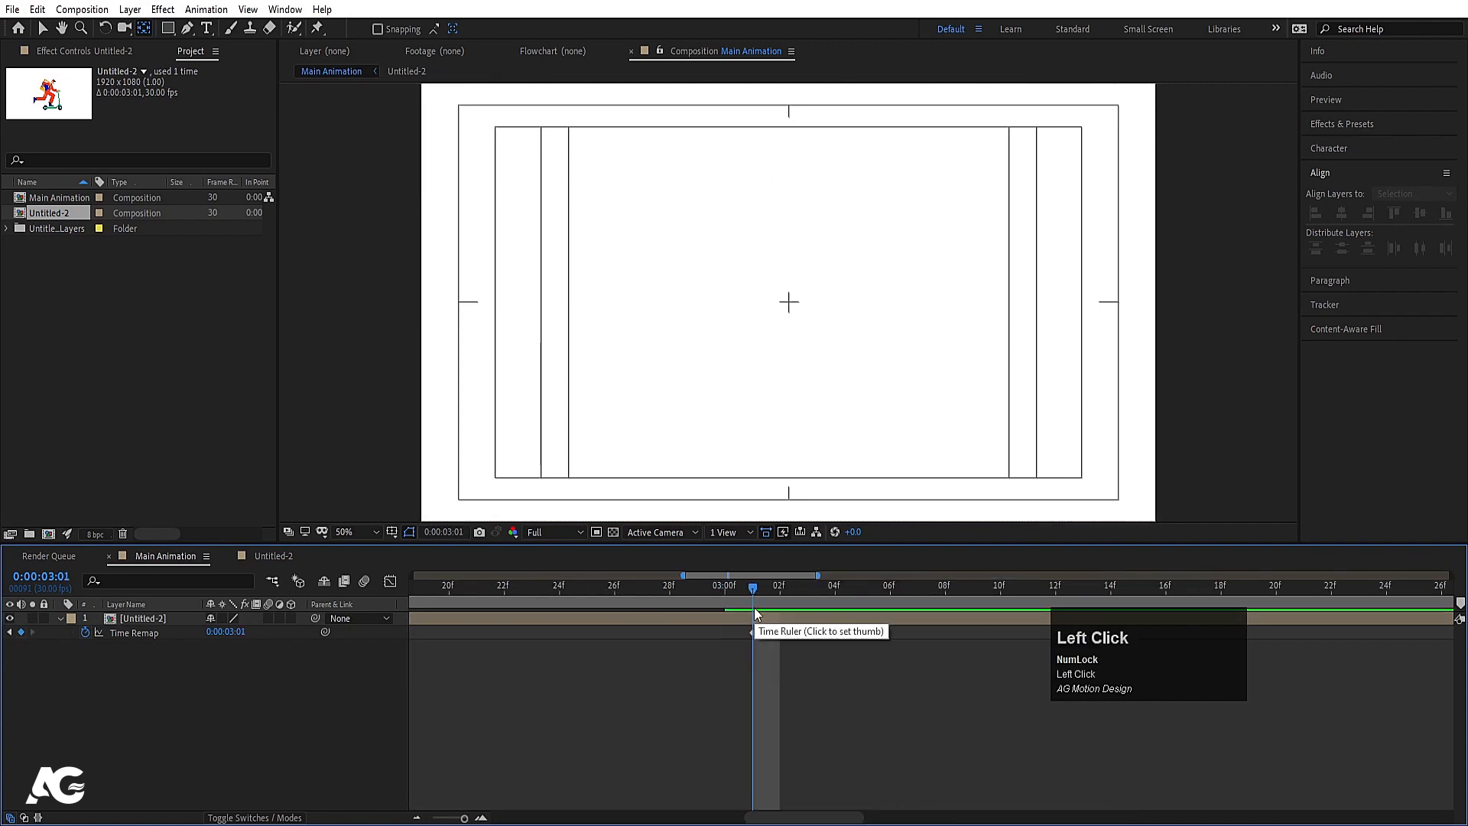
pyautogui.press('pageup')
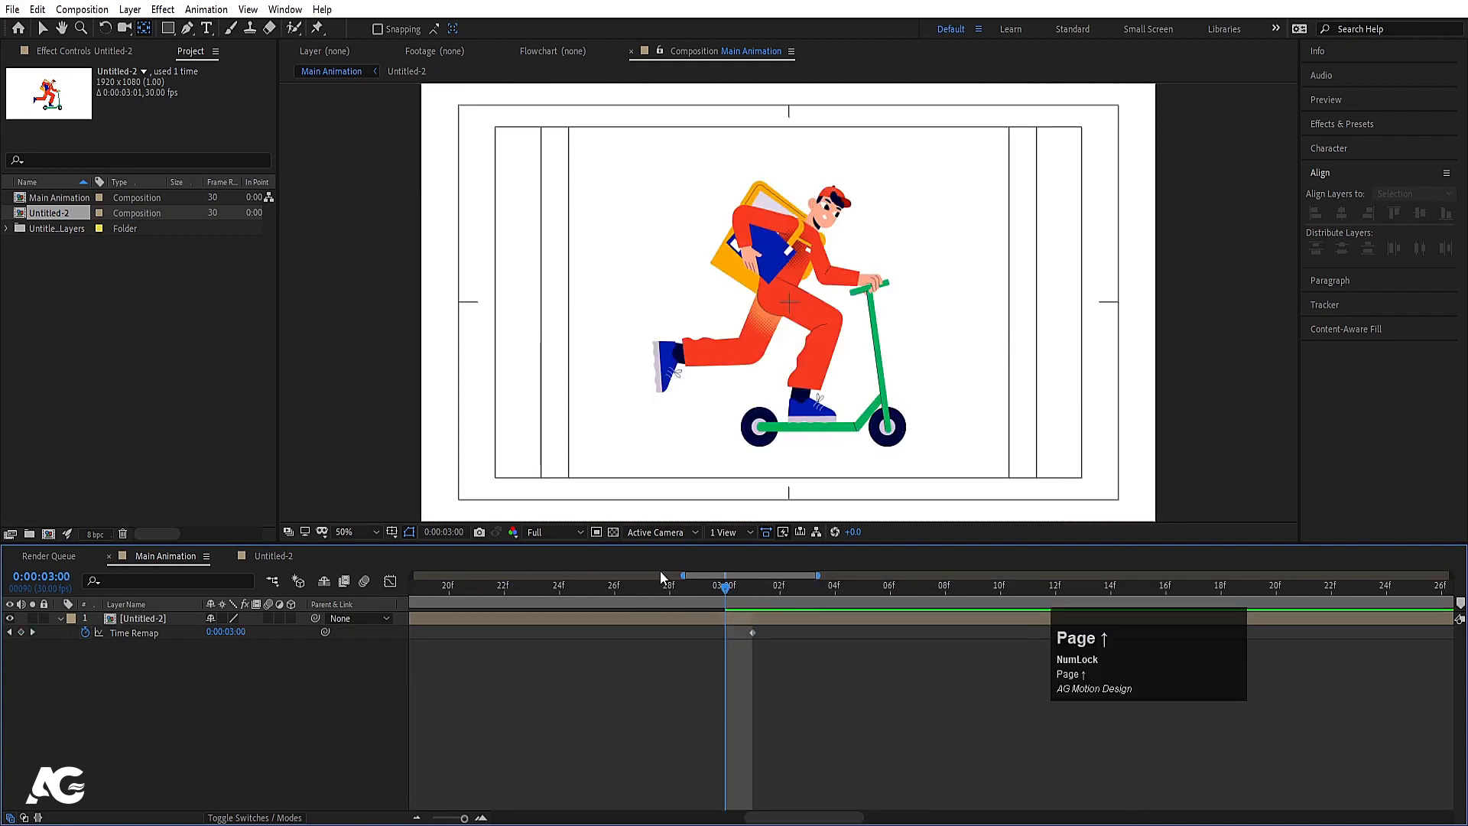
pyautogui.click(20, 632)
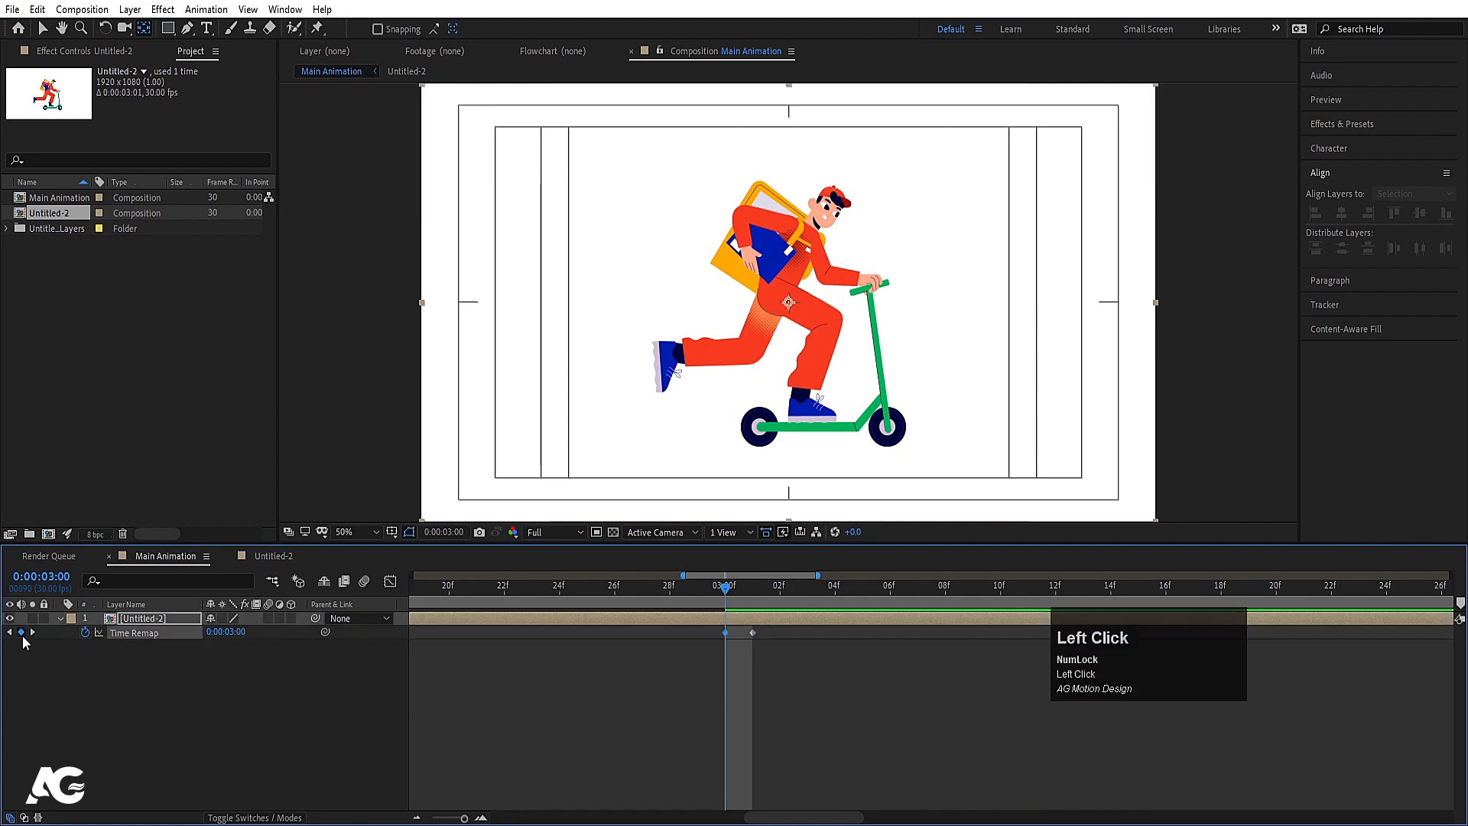
pyautogui.click(751, 633)
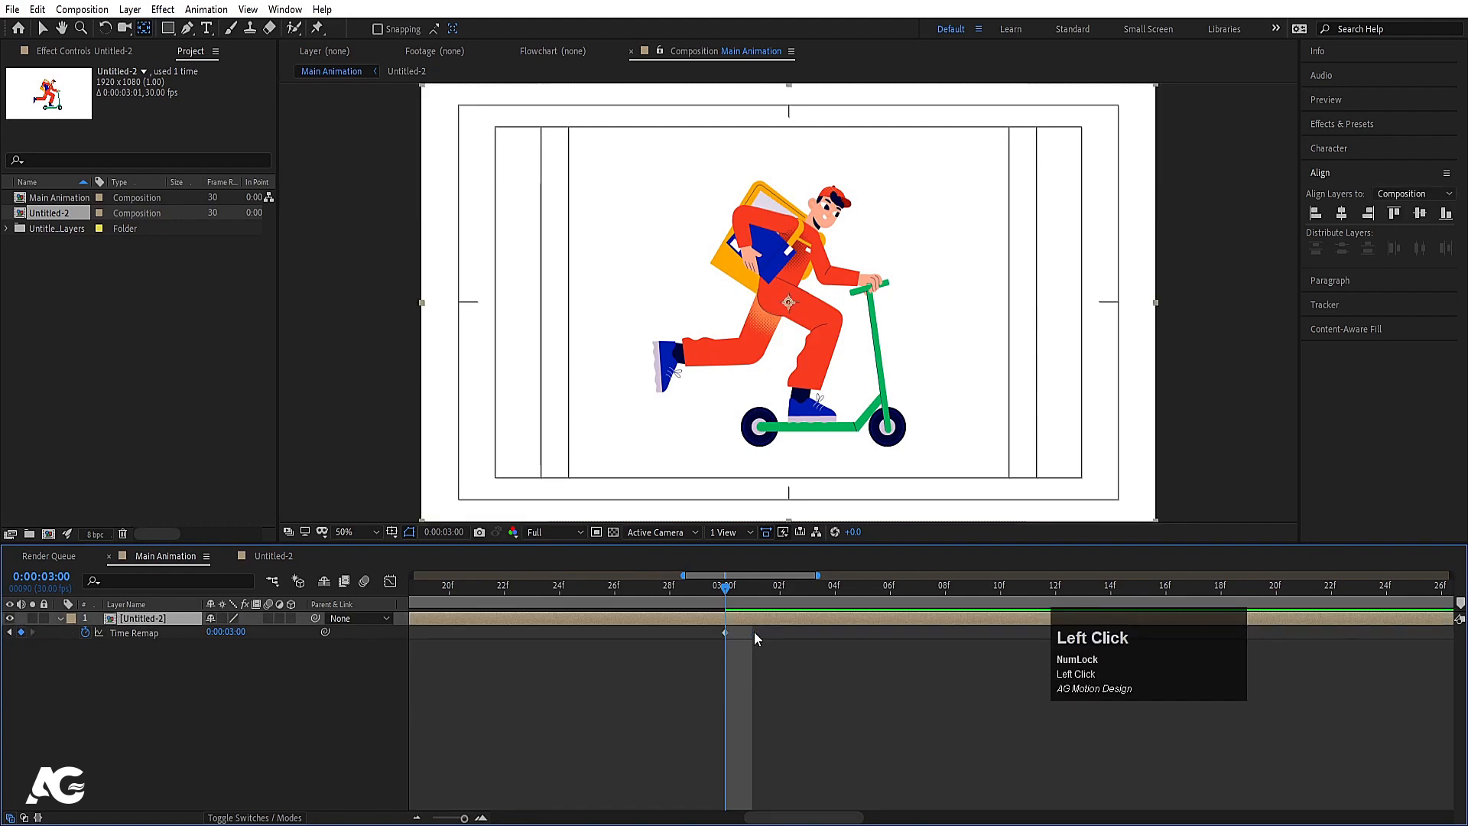
pyautogui.press(';')
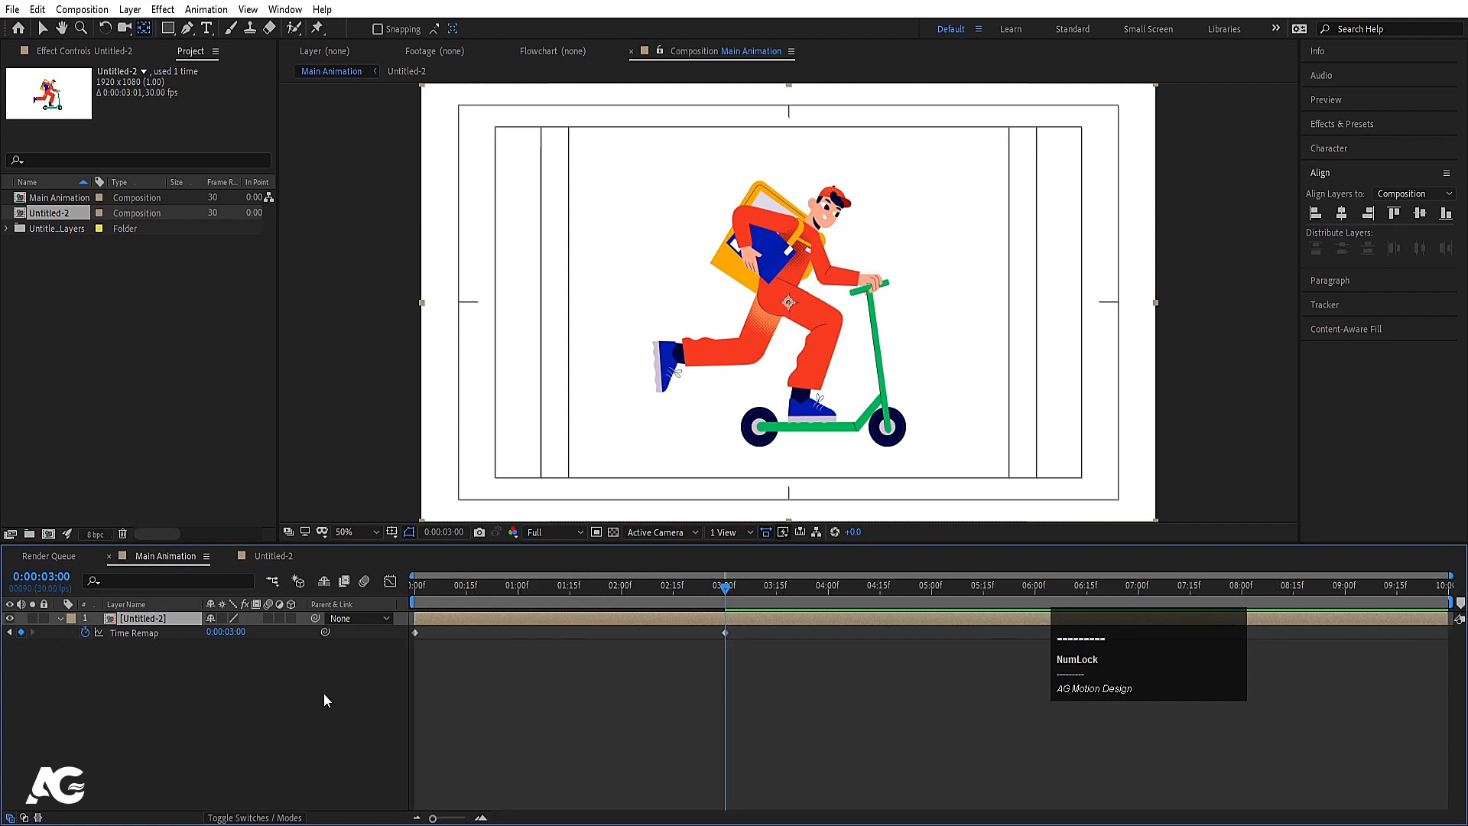
# - Add the expression loopOut() to the Time Remap property and preview the repeating cycle from several points
pyautogui.keyDown('alt'); pyautogui.click(89, 636); pyautogui.keyUp('alt')
pyautogui.write('loop')
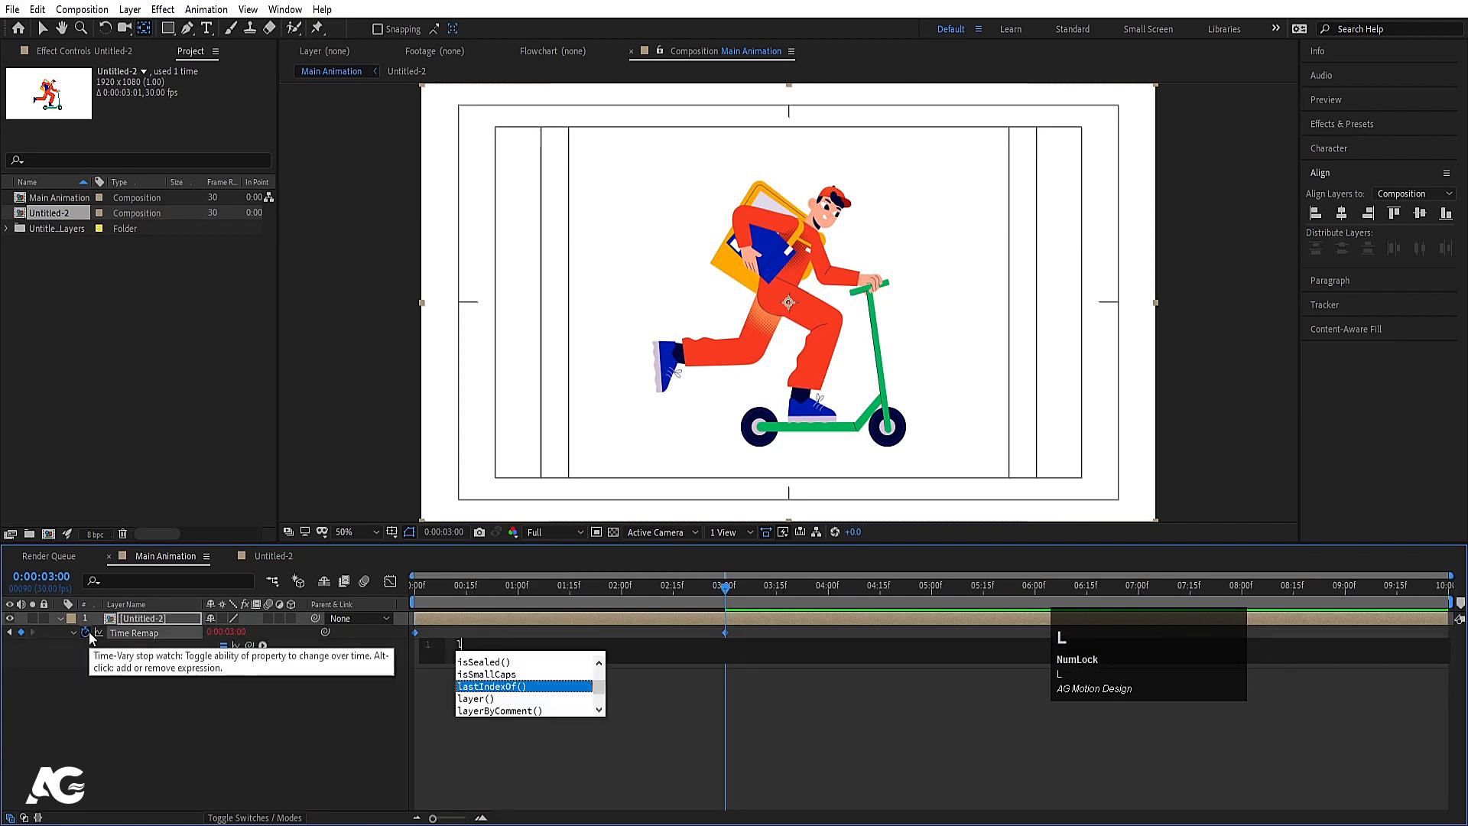
pyautogui.press('Down')
pyautogui.press('Down')
pyautogui.press('Return')
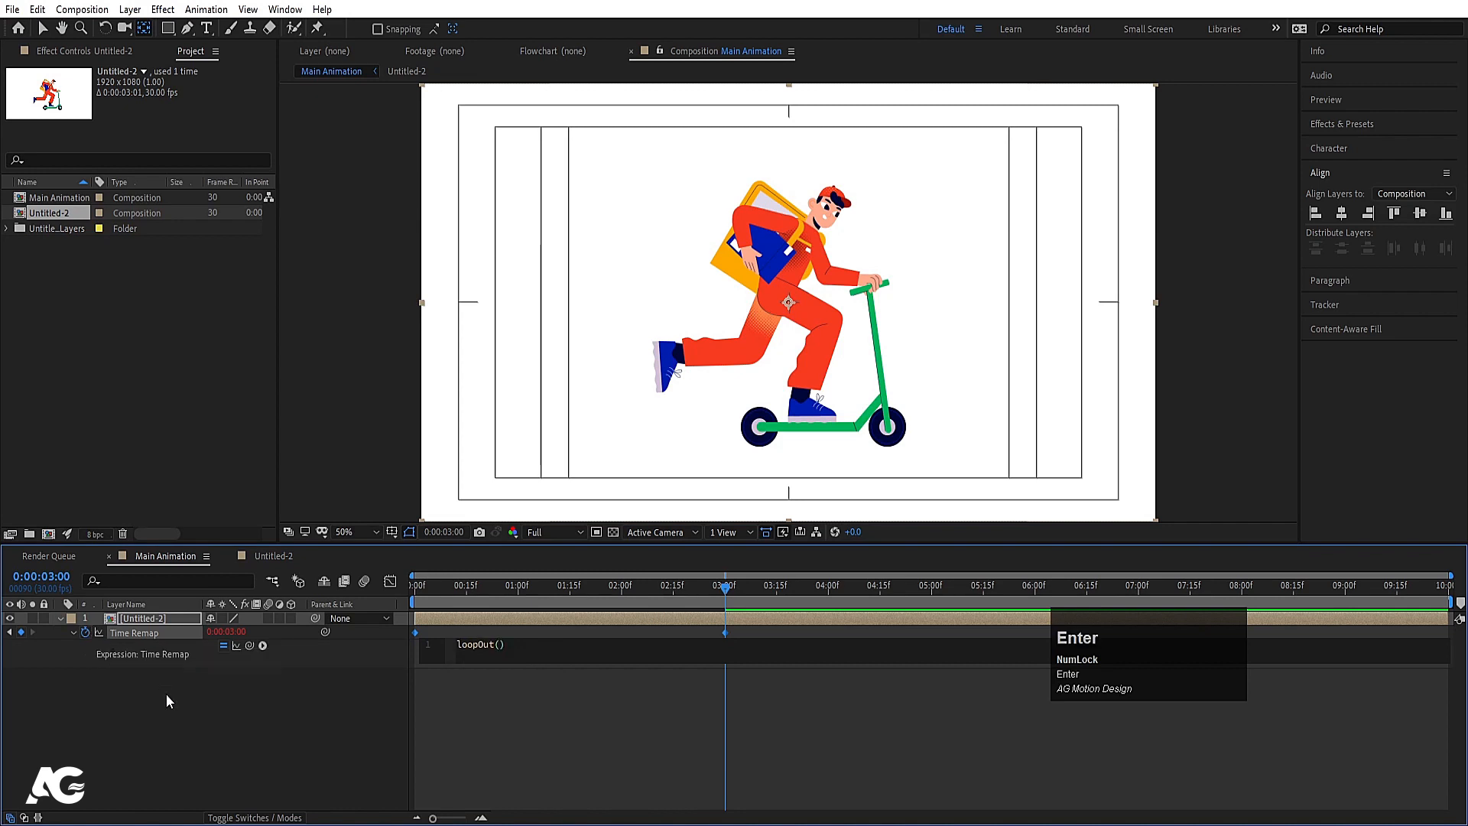
pyautogui.press('space')
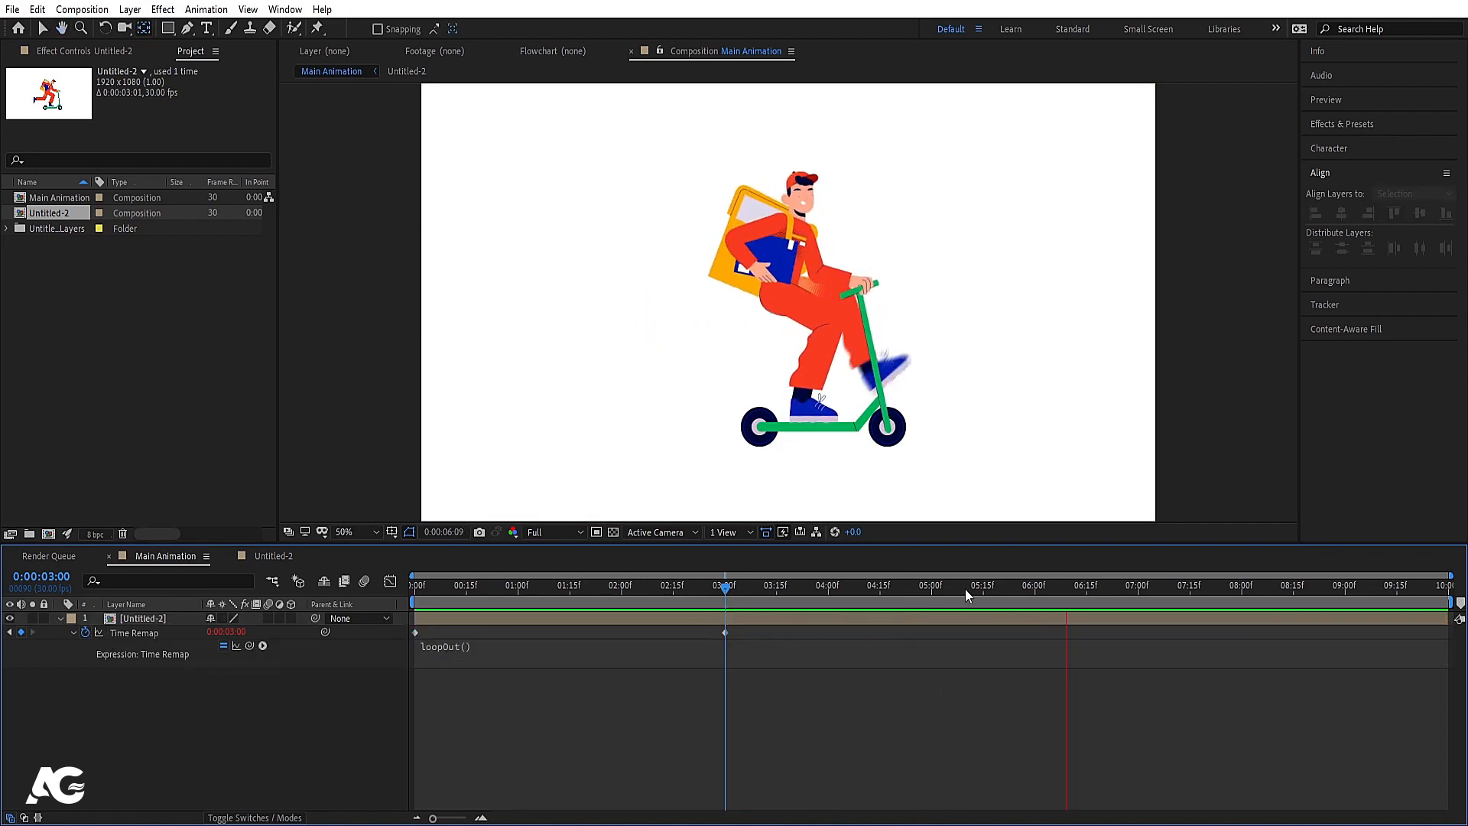
pyautogui.press('space')
pyautogui.click(945, 598)
pyautogui.click(463, 587)
pyautogui.press('space')
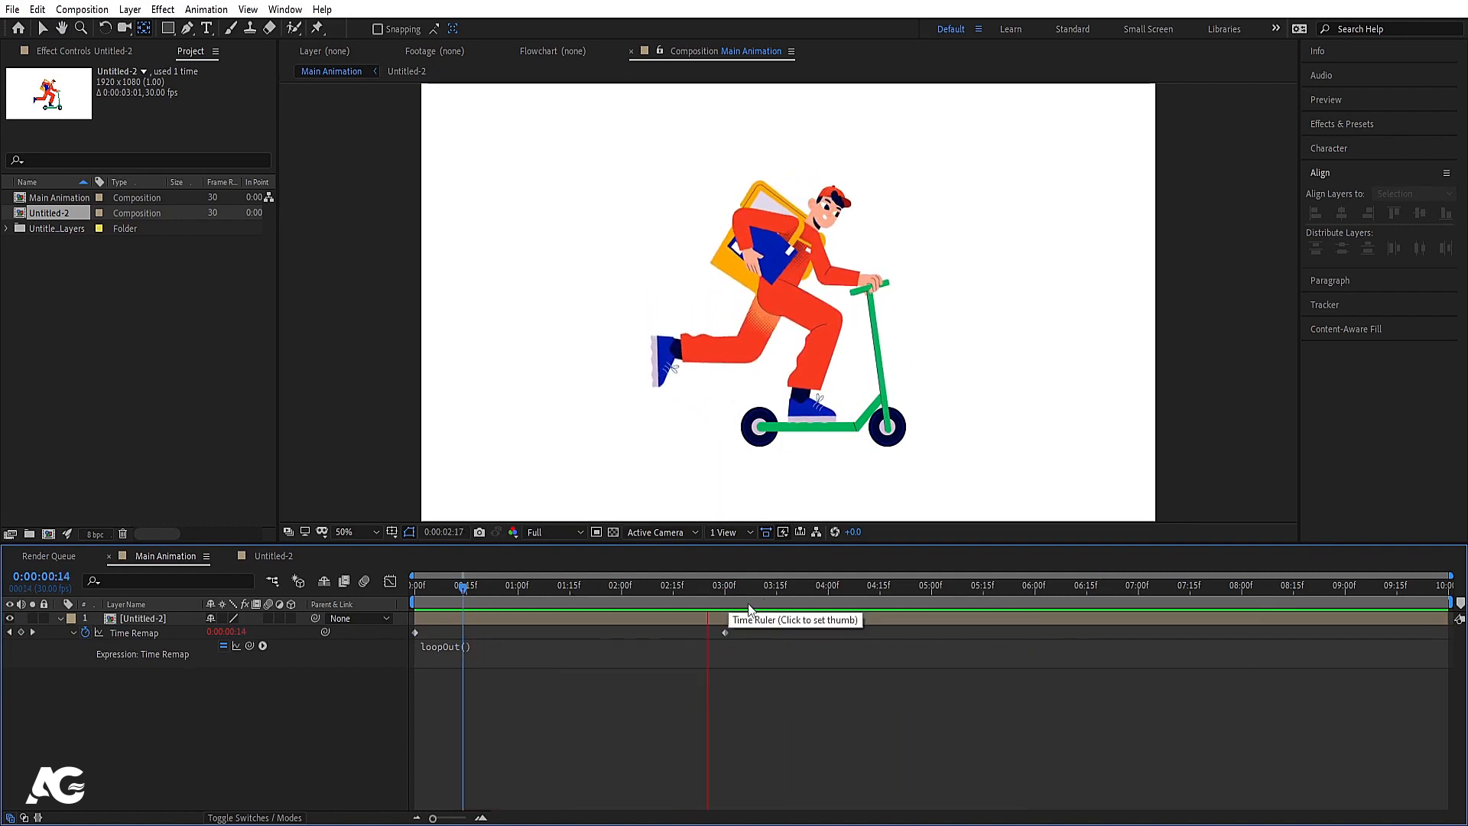
pyautogui.press('space')
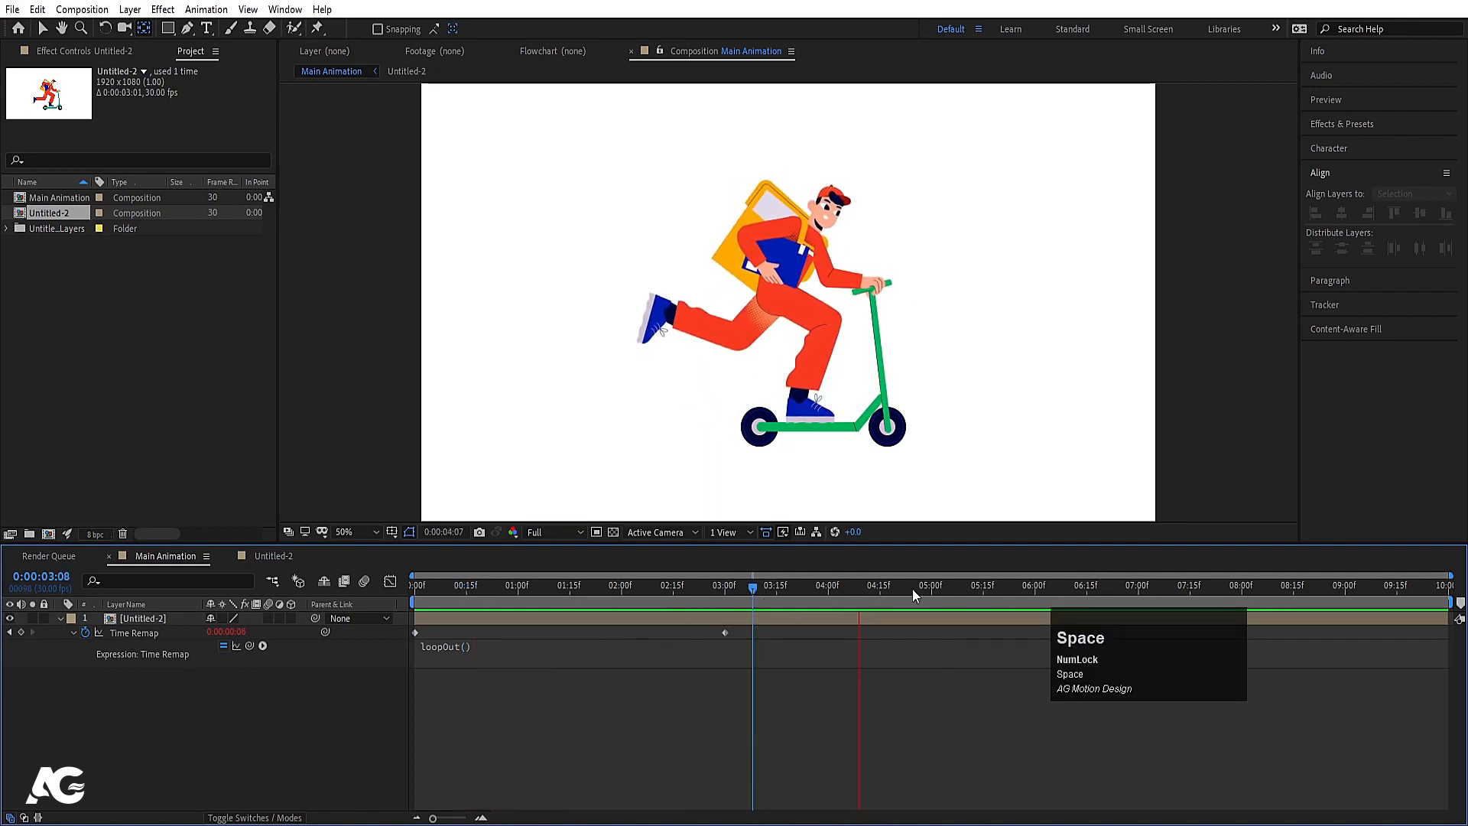
pyautogui.press('space')
# - End the Main Animation work area at 0:00:06:00 and preview it
pyautogui.click(1037, 586)
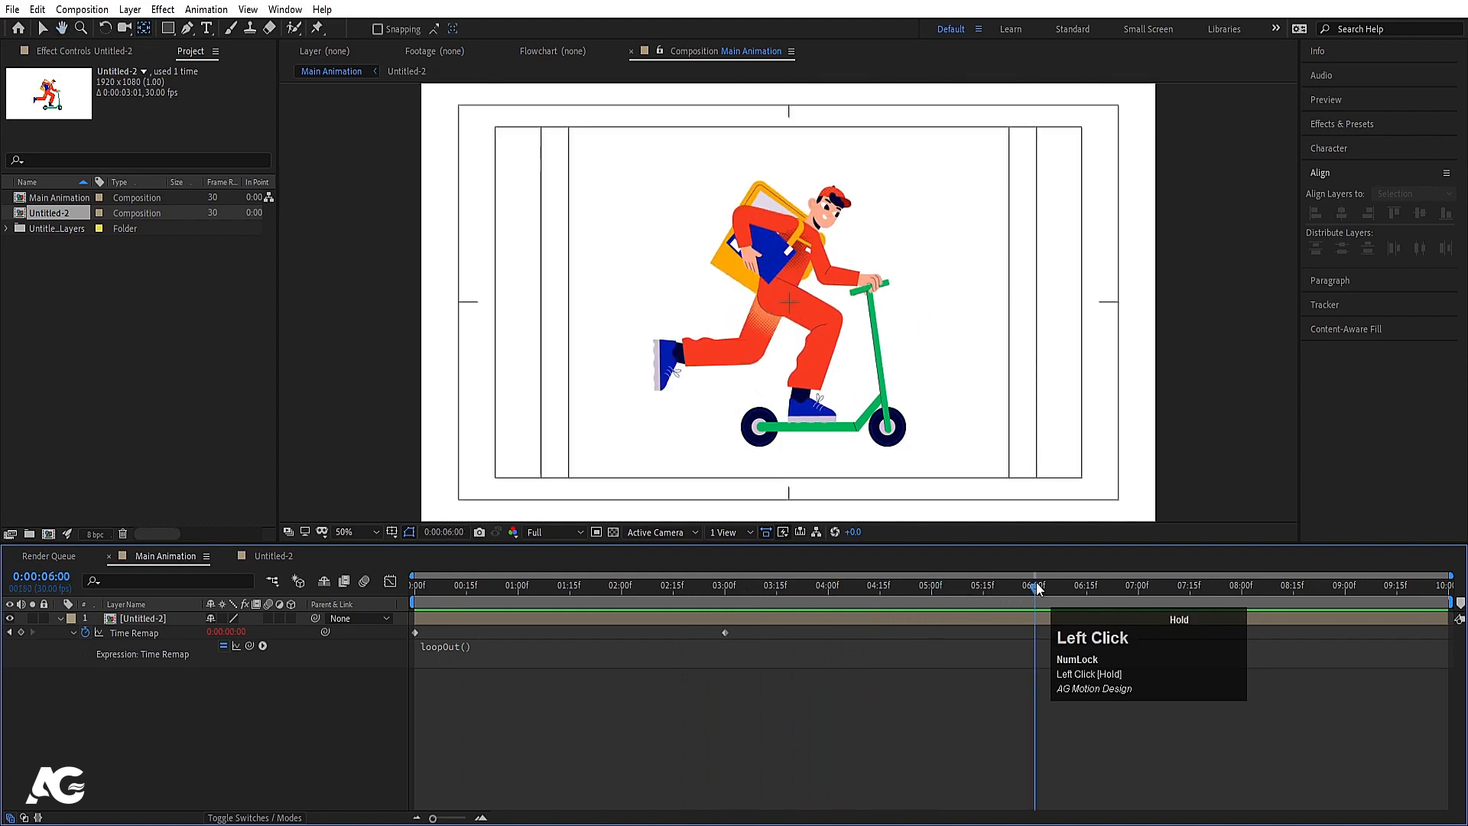
pyautogui.press('n')
pyautogui.press('space')
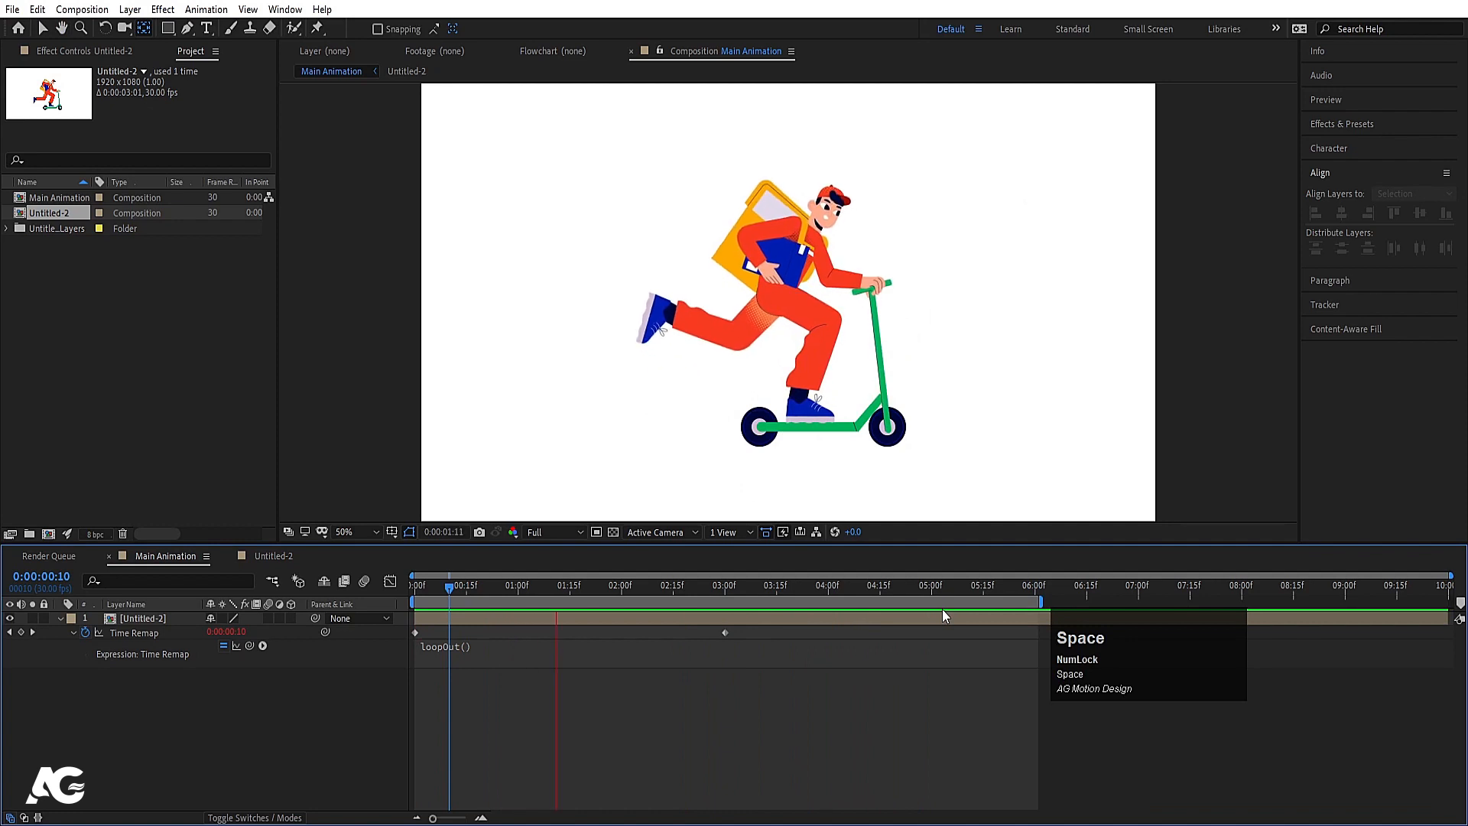
# - Set the Untitled-2 layer's position to 873, 540 and keyframe it at 0:00:00:00
pyautogui.click(107, 620)
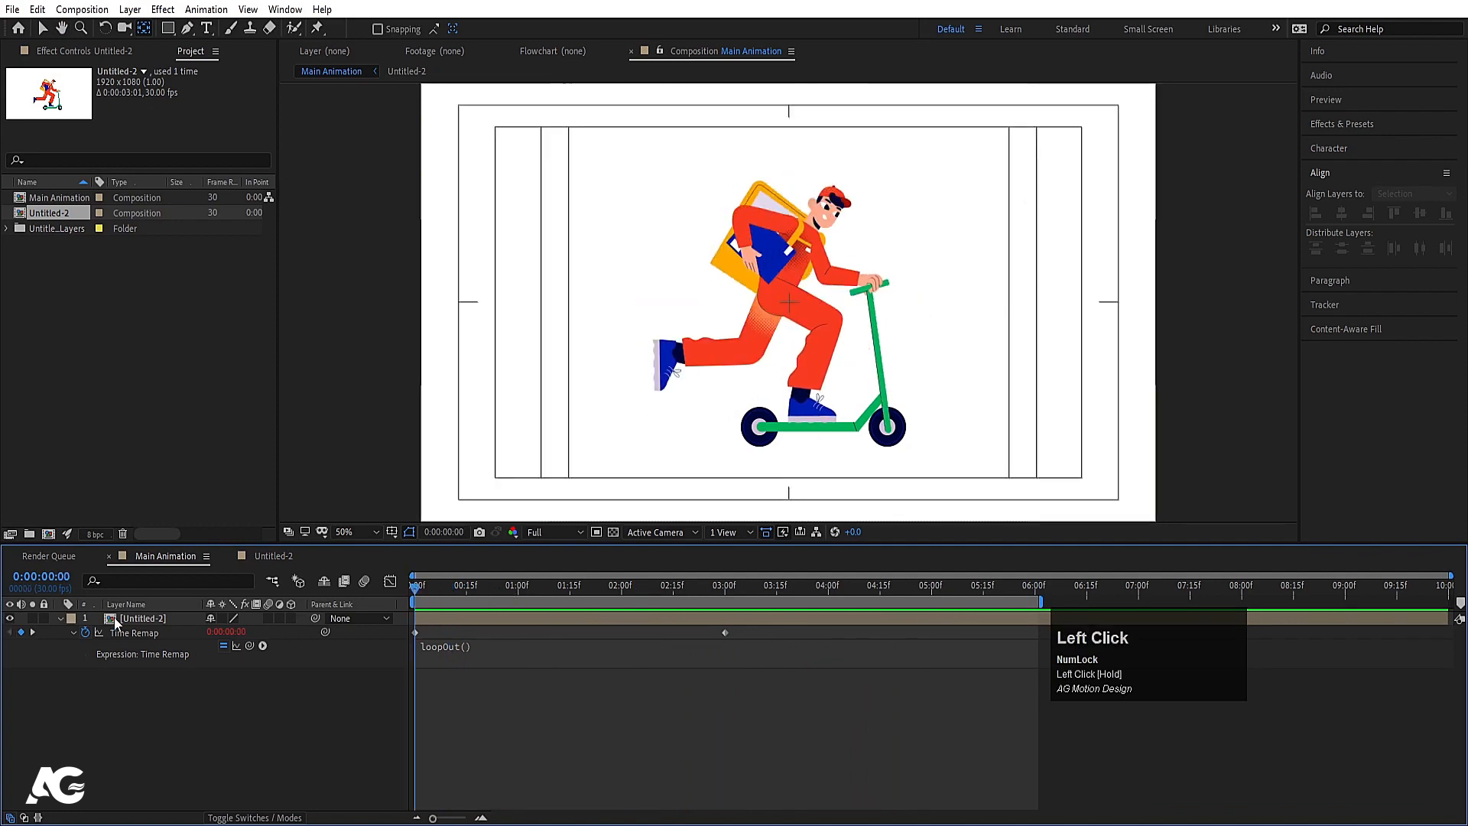
pyautogui.press('p')
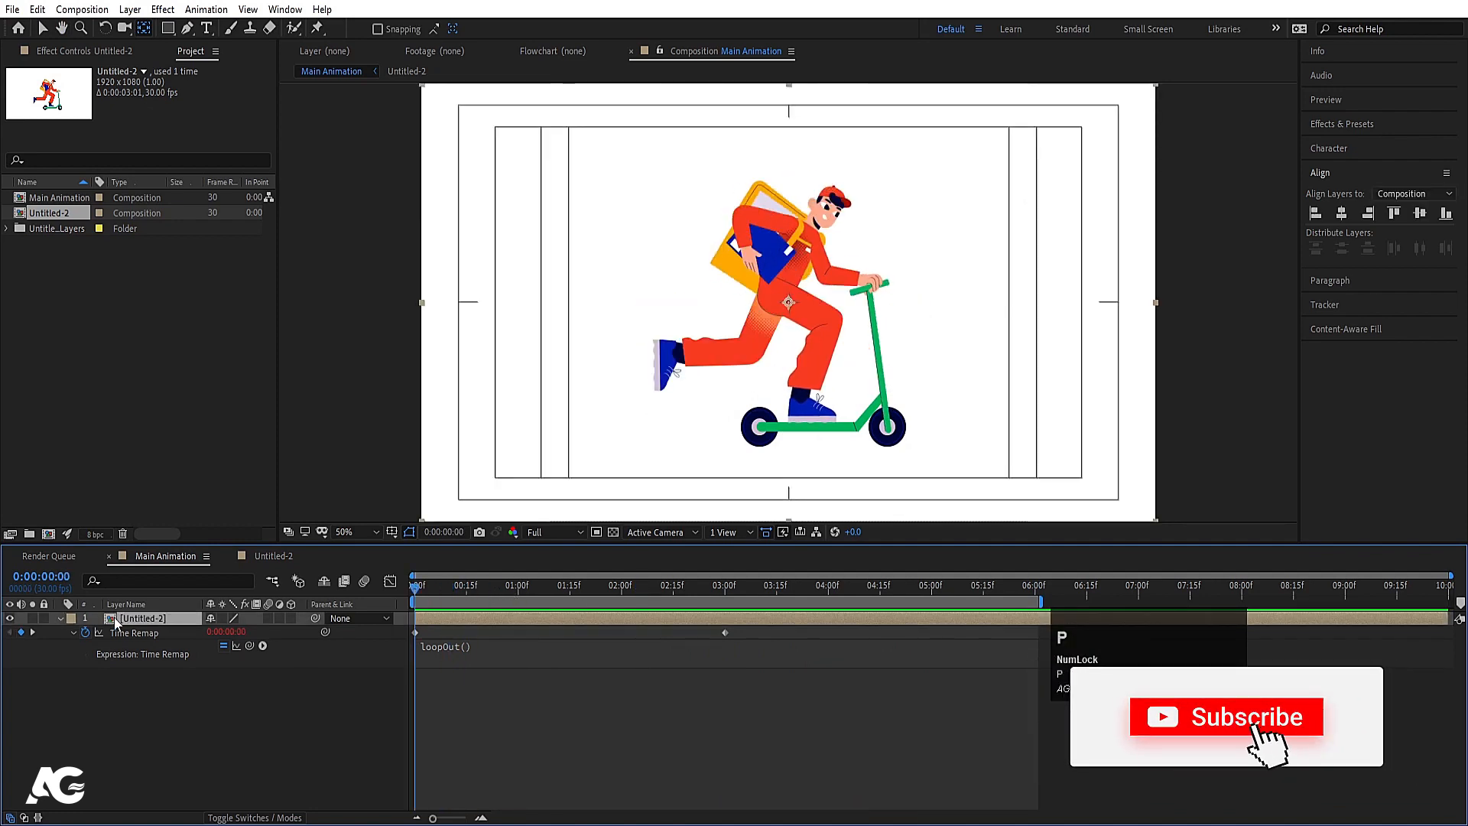
pyautogui.moveTo(219, 634); pyautogui.dragTo(97, 645)
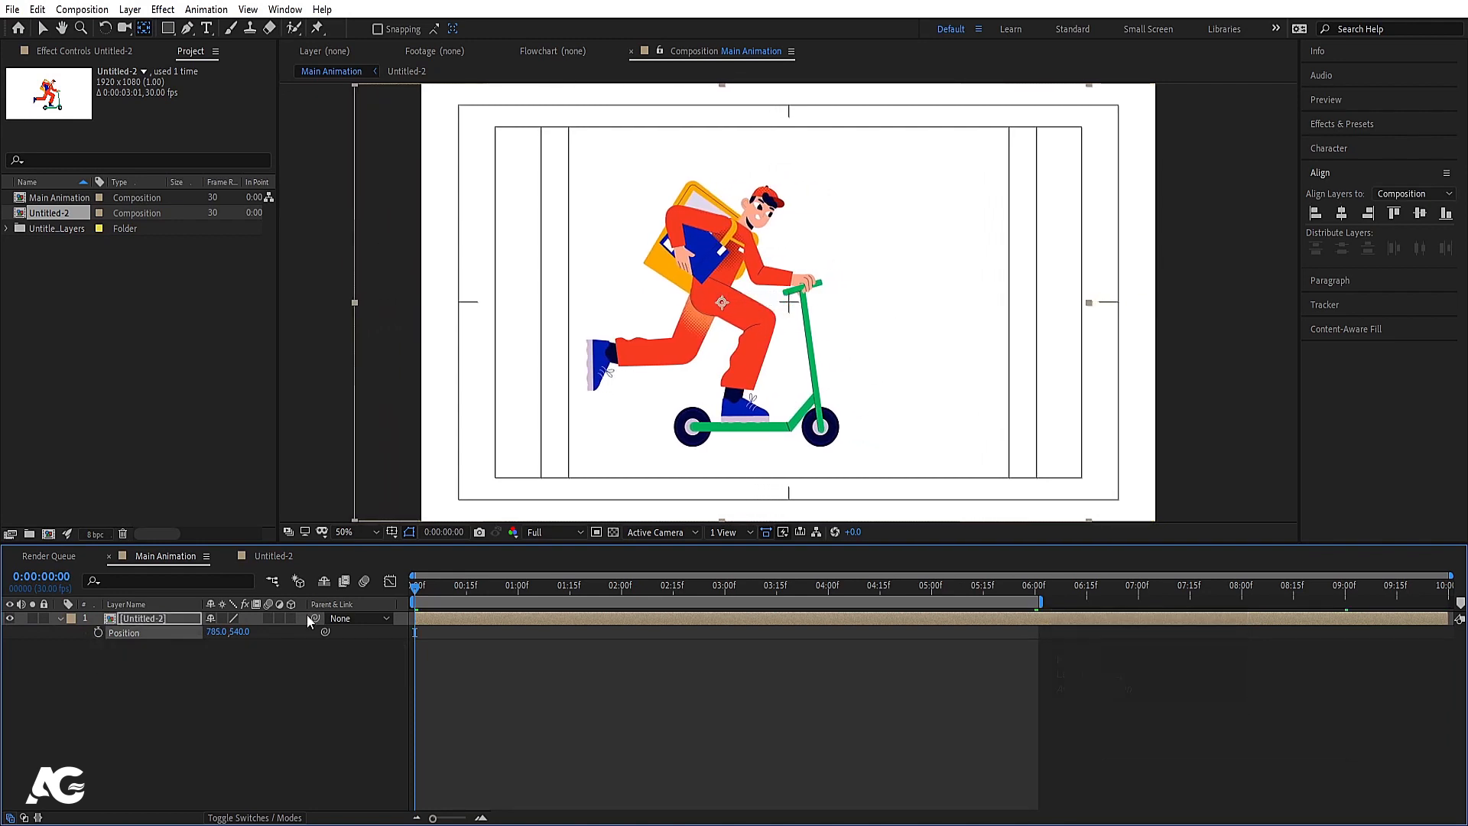
pyautogui.moveTo(218, 637); pyautogui.dragTo(279, 630)
pyautogui.click(96, 634)
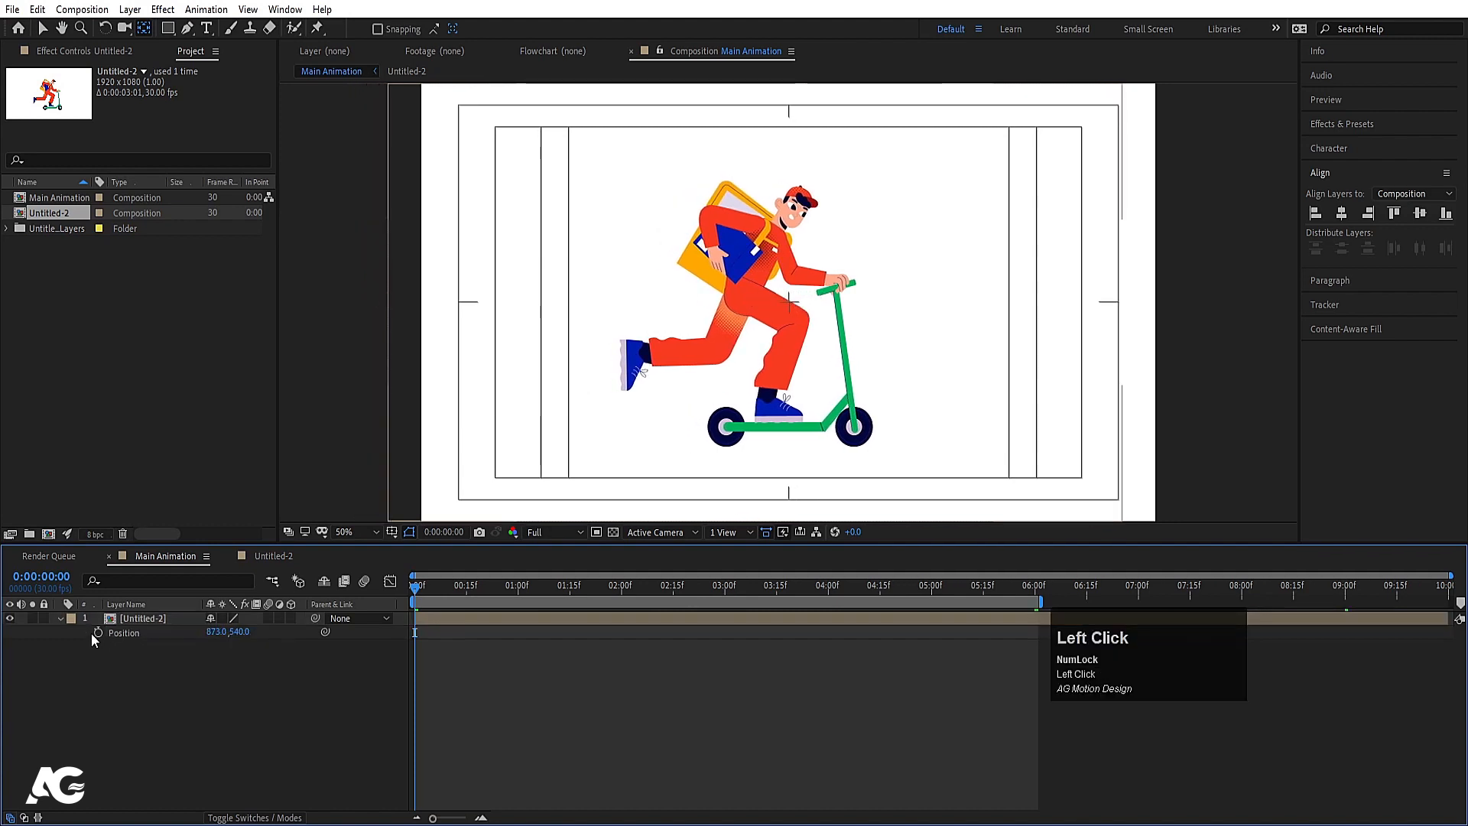
# - Show the animated properties in the Untitled-2 composition and examine the kick's keyframe timing up to 0:00:00:14
pyautogui.doubleClick(144, 616)
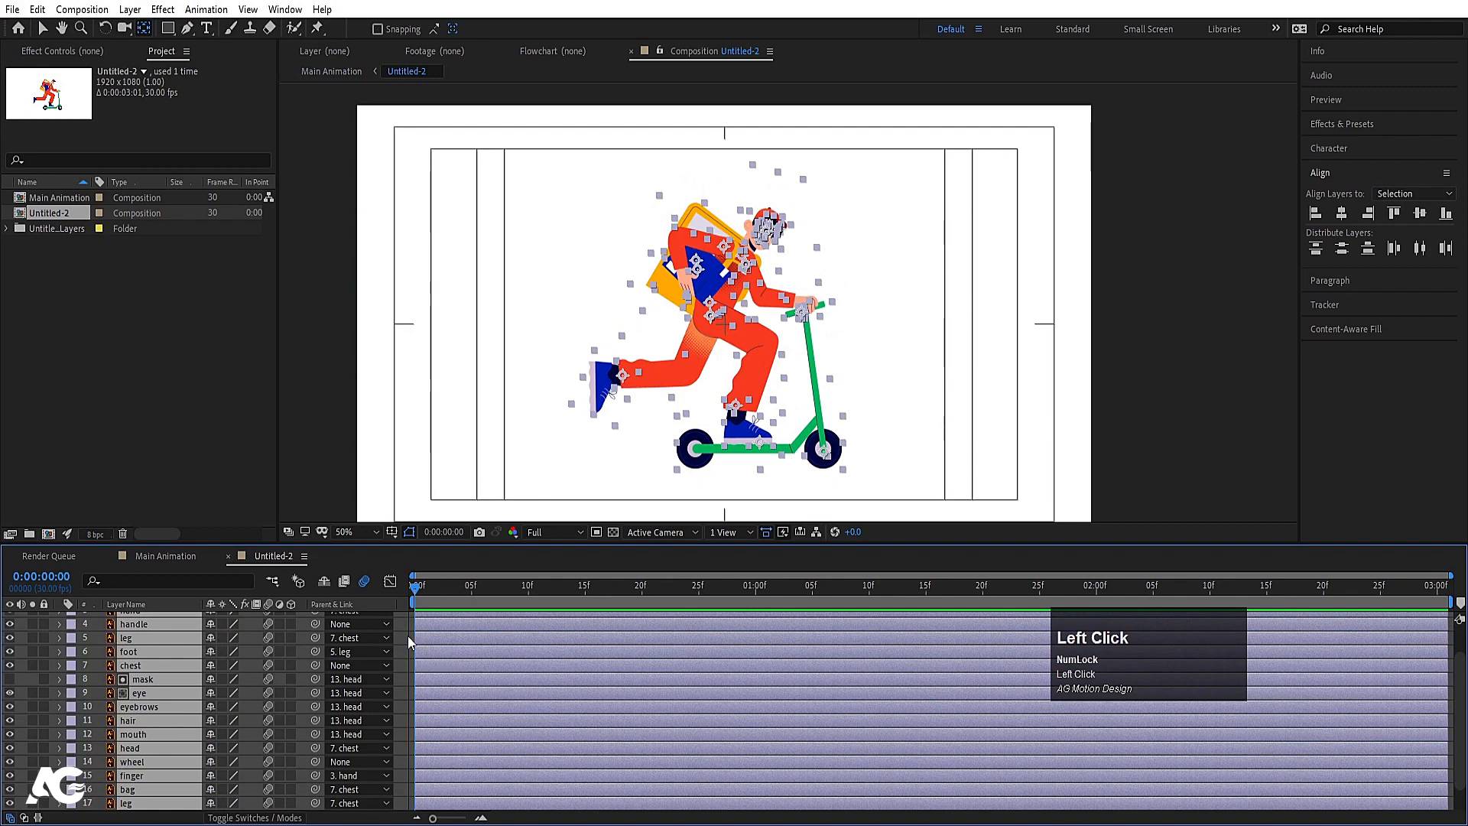
pyautogui.press('u')
pyautogui.press('k')
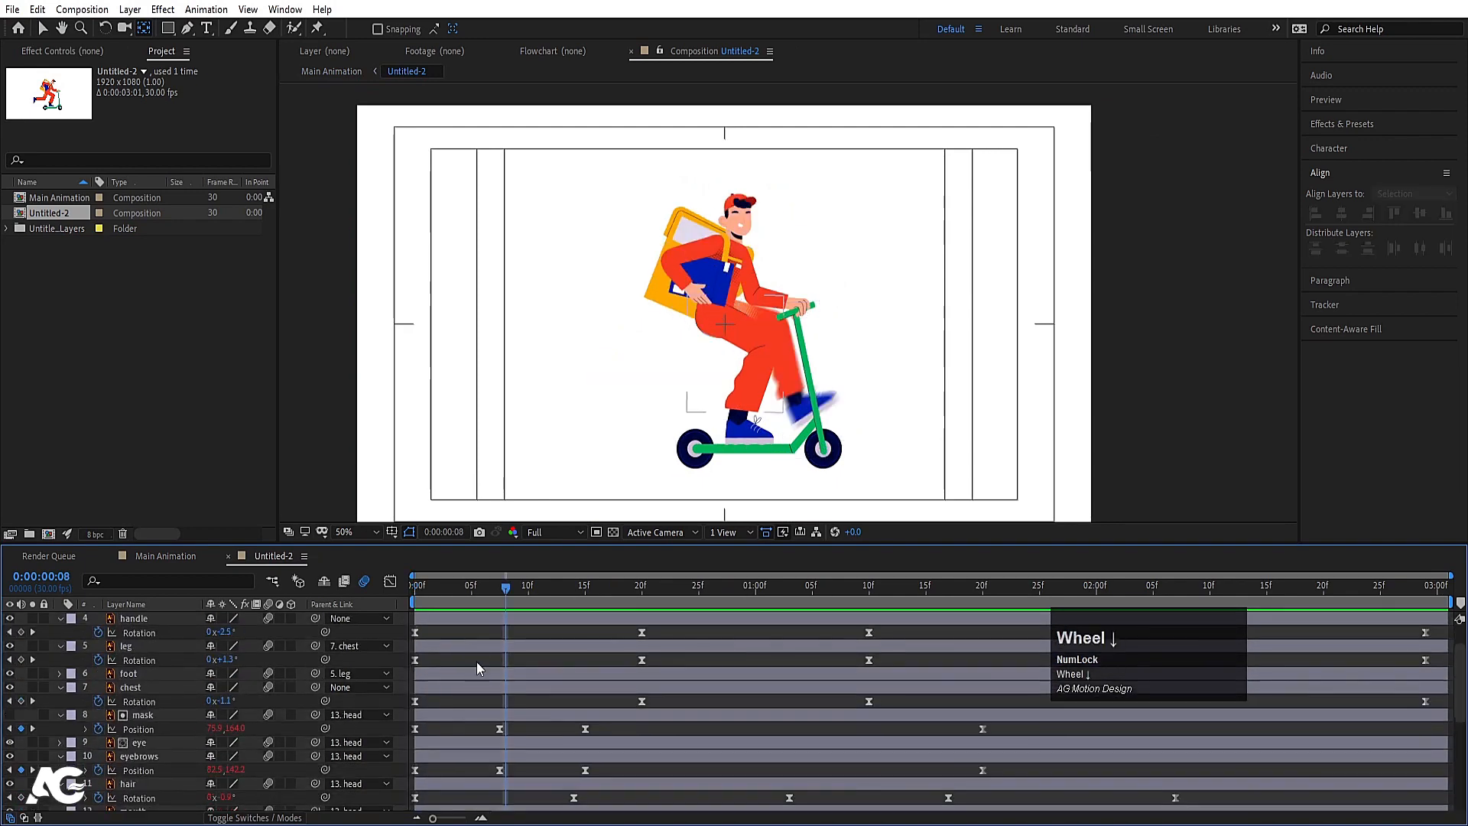
pyautogui.scroll(-1, 476, 662)
pyautogui.press('k')
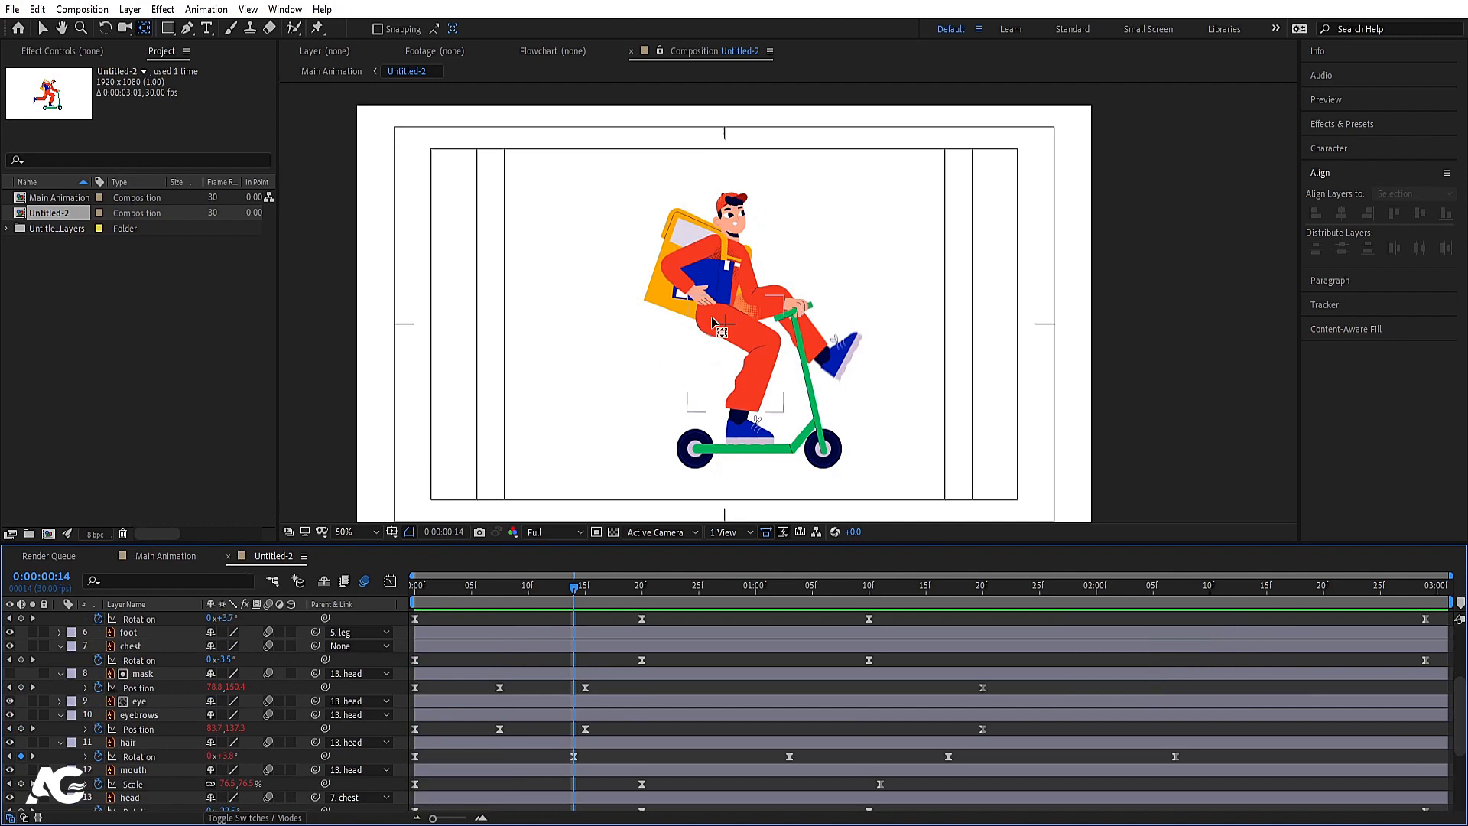
pyautogui.click(793, 325)
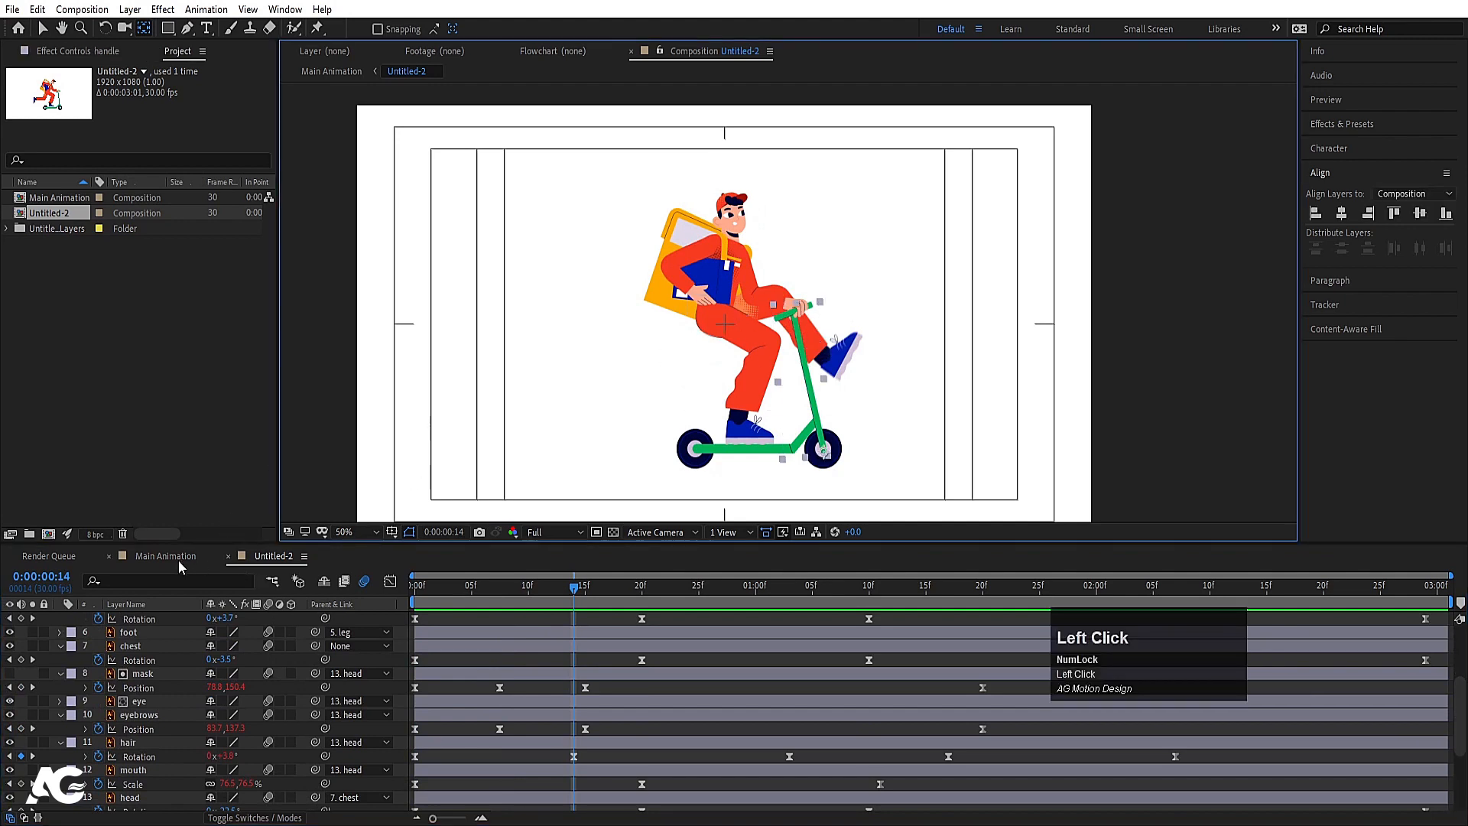
# - In Main Animation, key the character's X position at 799 at 0:00:00:14, ease both position keyframes and preview
pyautogui.click(172, 558)
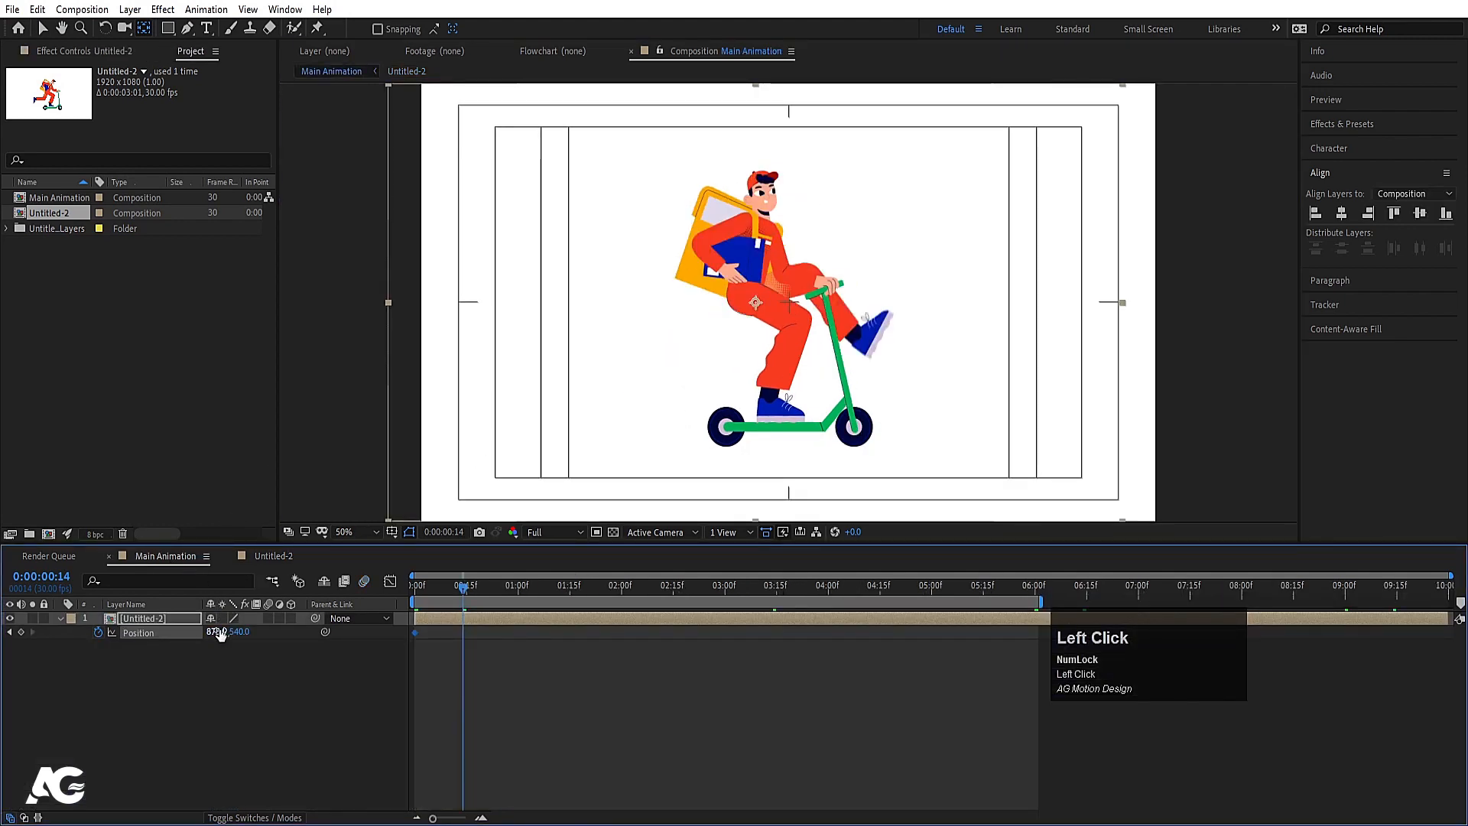
pyautogui.moveTo(216, 631); pyautogui.dragTo(175, 641)
pyautogui.press('j')
pyautogui.moveTo(501, 689); pyautogui.dragTo(381, 586)
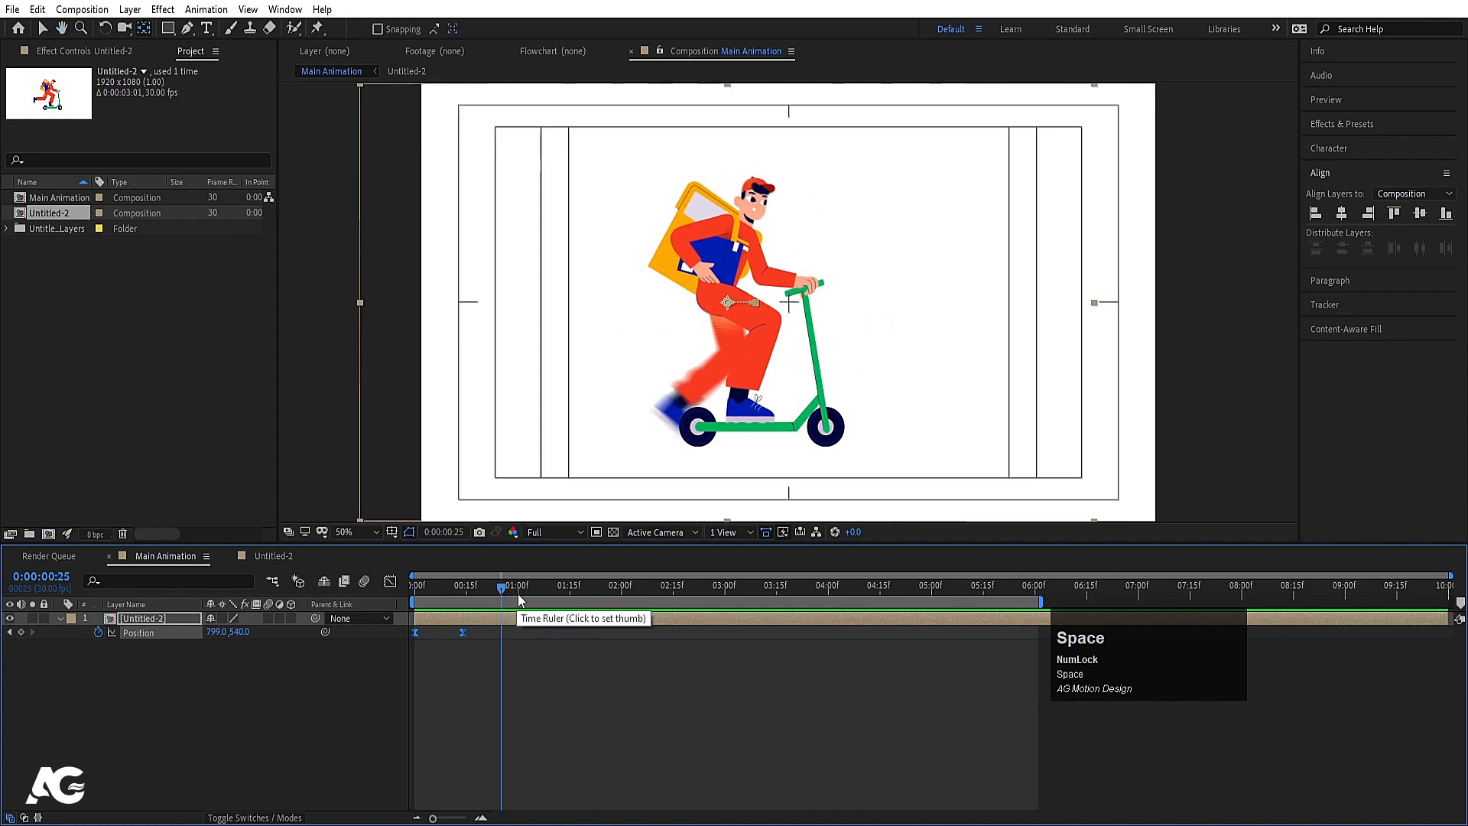
# - Move the second position keyframe to about frame 20 and key the X position at 1229 at about 0:00:01:12
pyautogui.press('=')
pyautogui.moveTo(502, 592); pyautogui.dragTo(557, 609)
pyautogui.press('-')
pyautogui.click(535, 644)
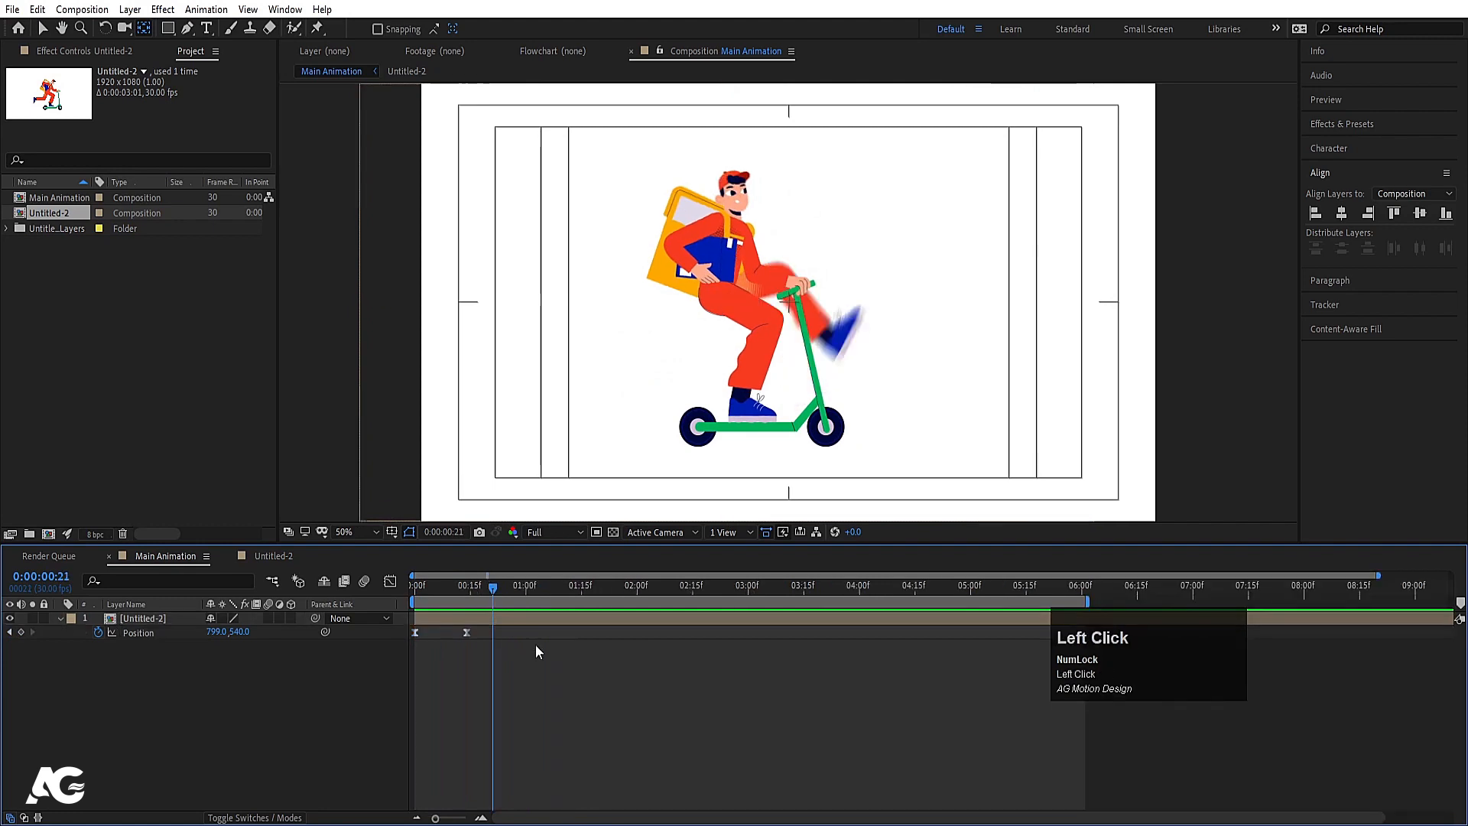
pyautogui.moveTo(468, 634); pyautogui.dragTo(491, 636)
pyautogui.moveTo(492, 585); pyautogui.dragTo(558, 590)
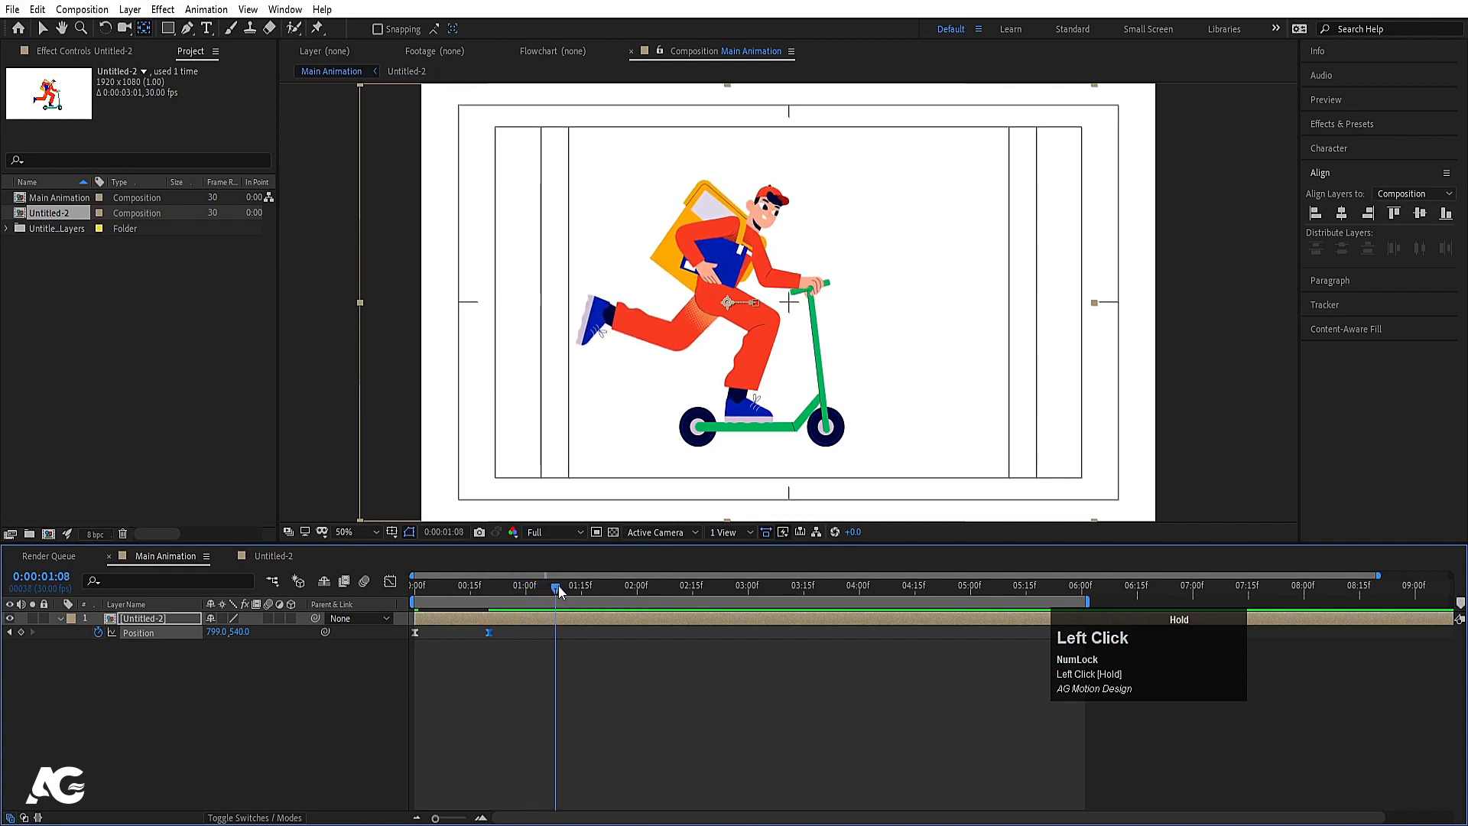
pyautogui.moveTo(213, 632); pyautogui.dragTo(415, 585)
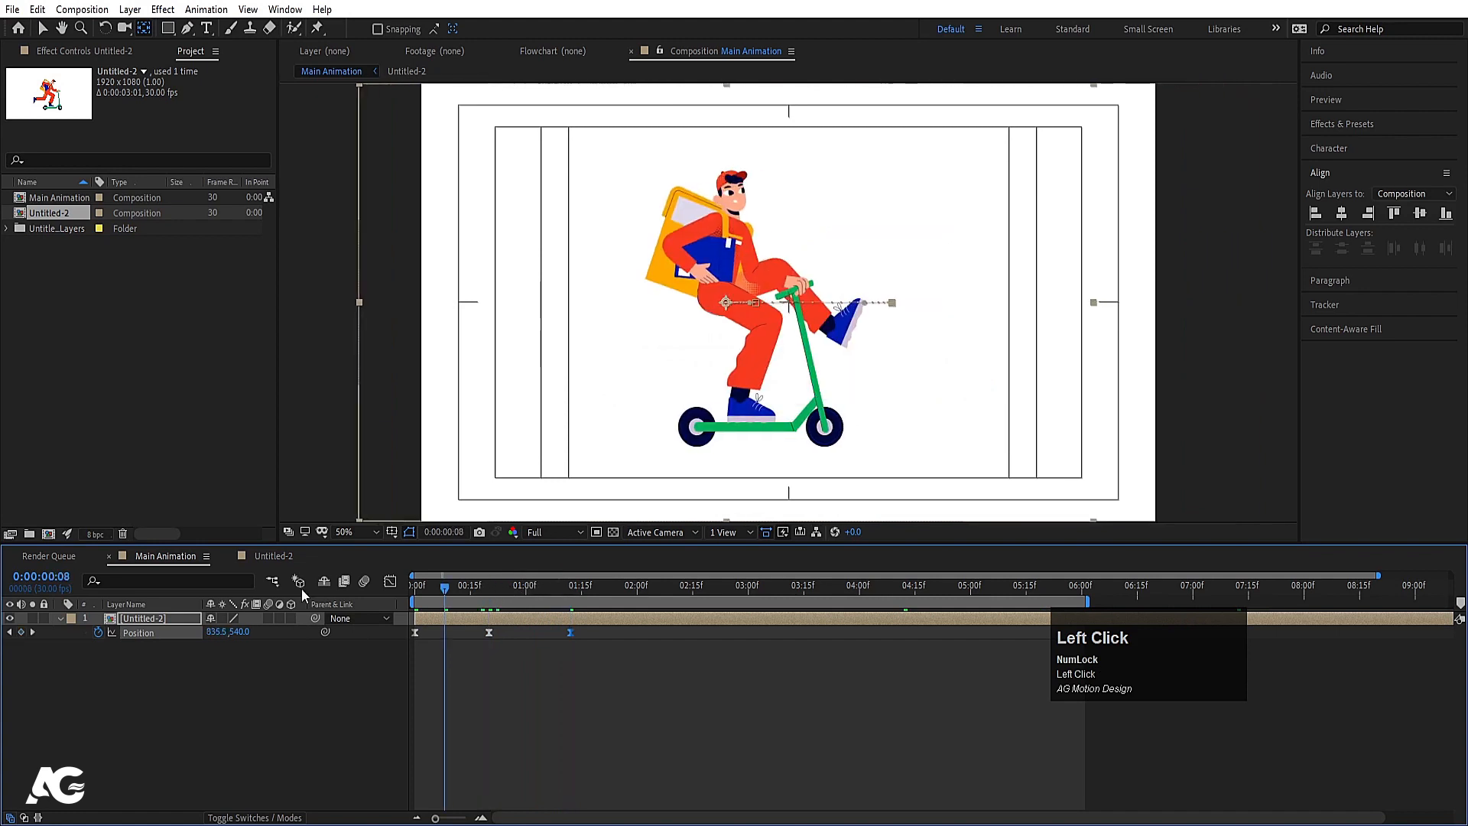
# - Shape the first position segment's speed curve to peak early and slow down gradually in the Graph Editor, and preview
pyautogui.moveTo(576, 671); pyautogui.dragTo(300, 528)
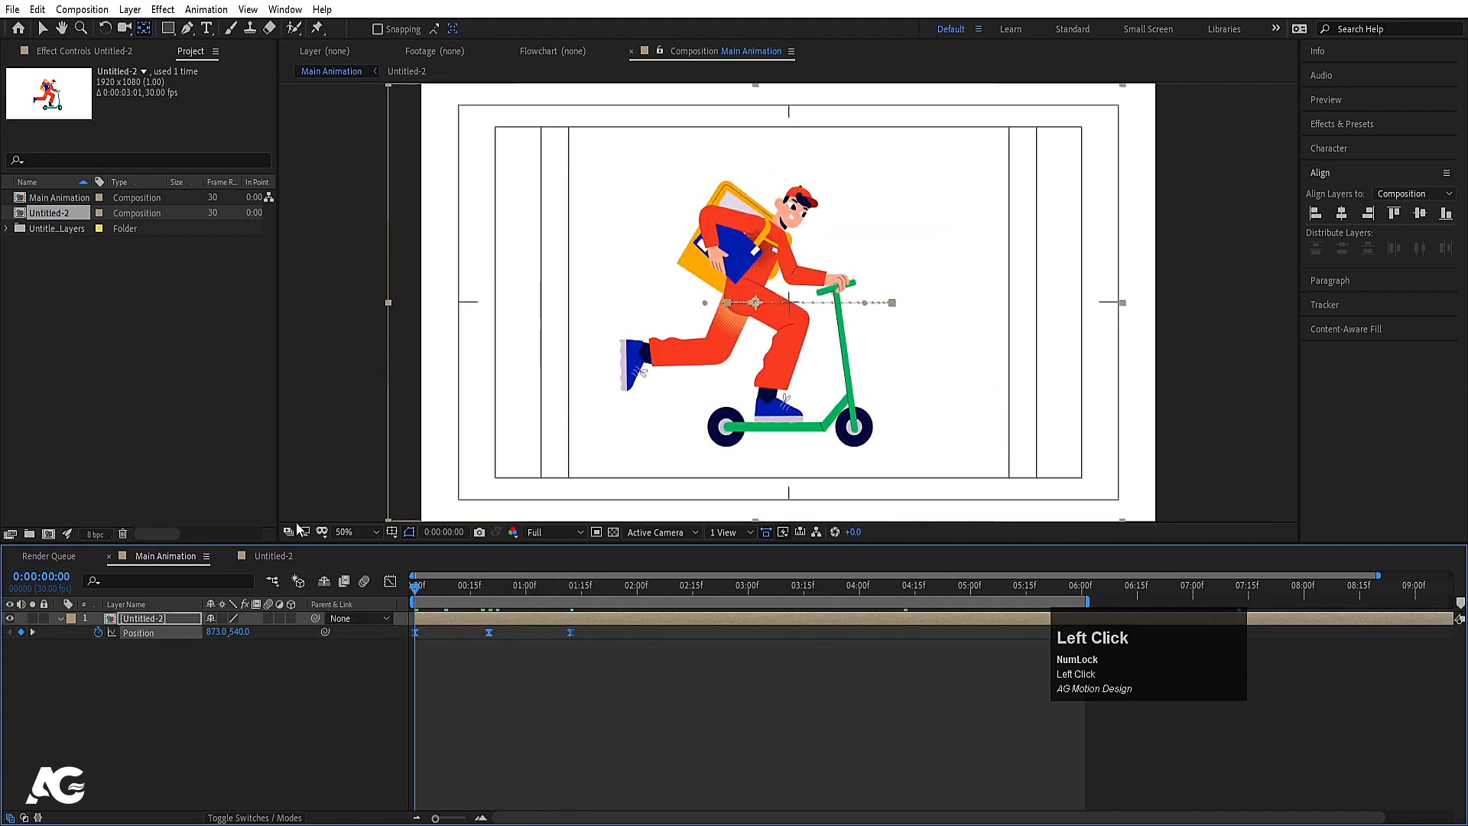
pyautogui.click(391, 581)
pyautogui.press('=')
pyautogui.moveTo(589, 732); pyautogui.dragTo(489, 775)
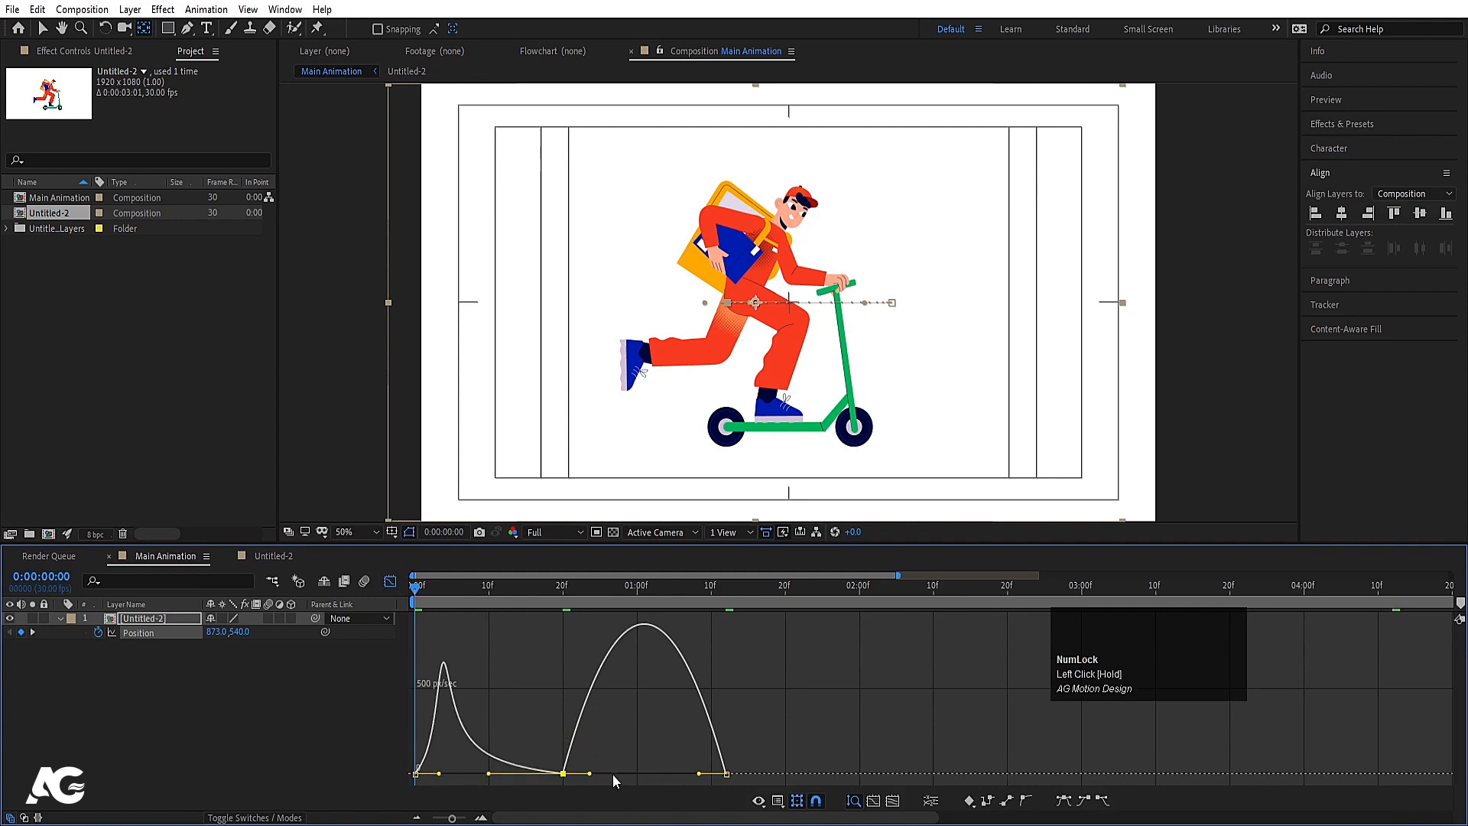
pyautogui.press('space')
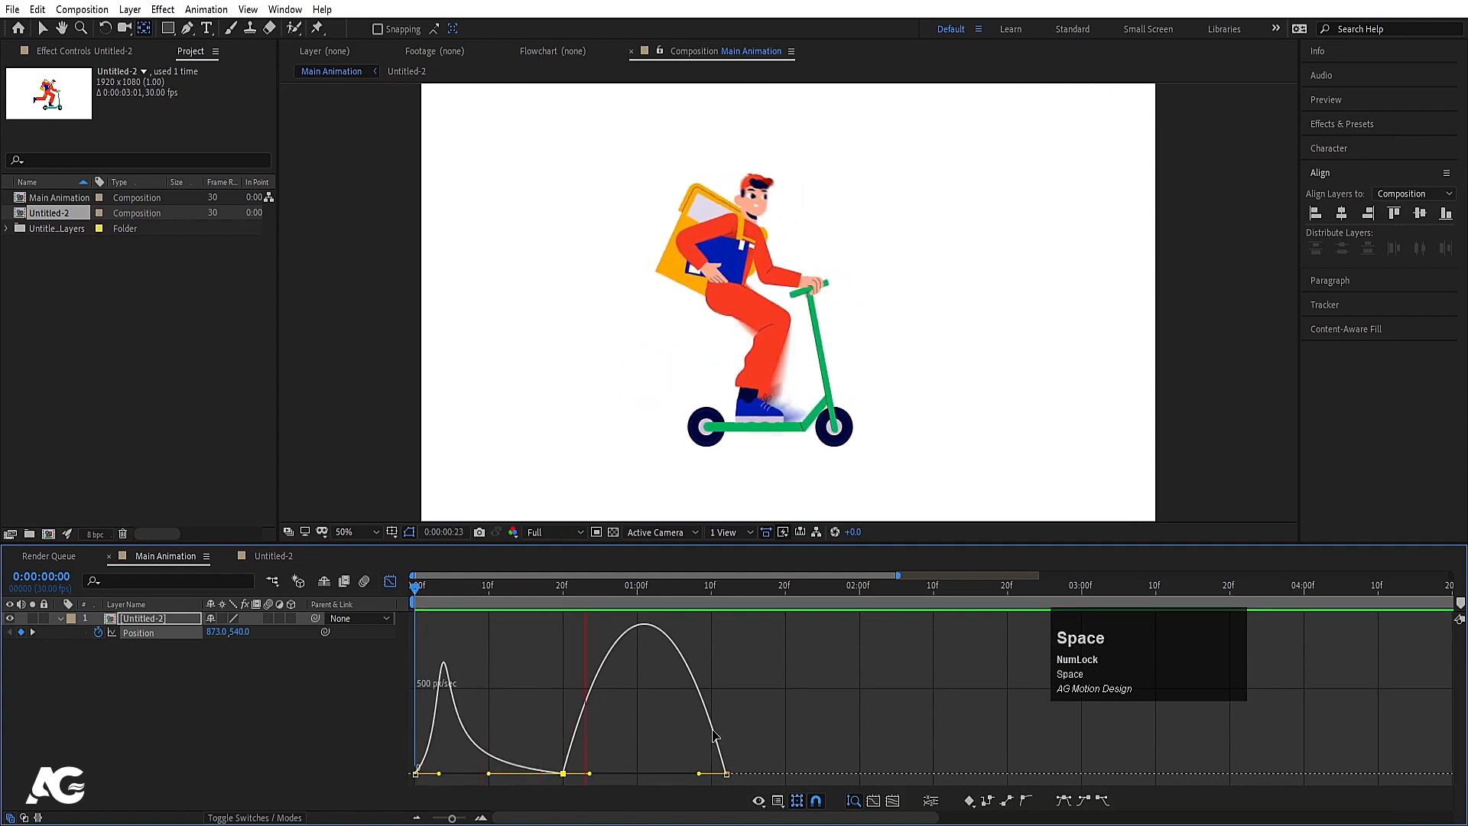
# - Reshape the second position segment into an early speed peak with a long slowdown, preview it and leave the Graph Editor
pyautogui.moveTo(749, 749); pyautogui.dragTo(581, 775)
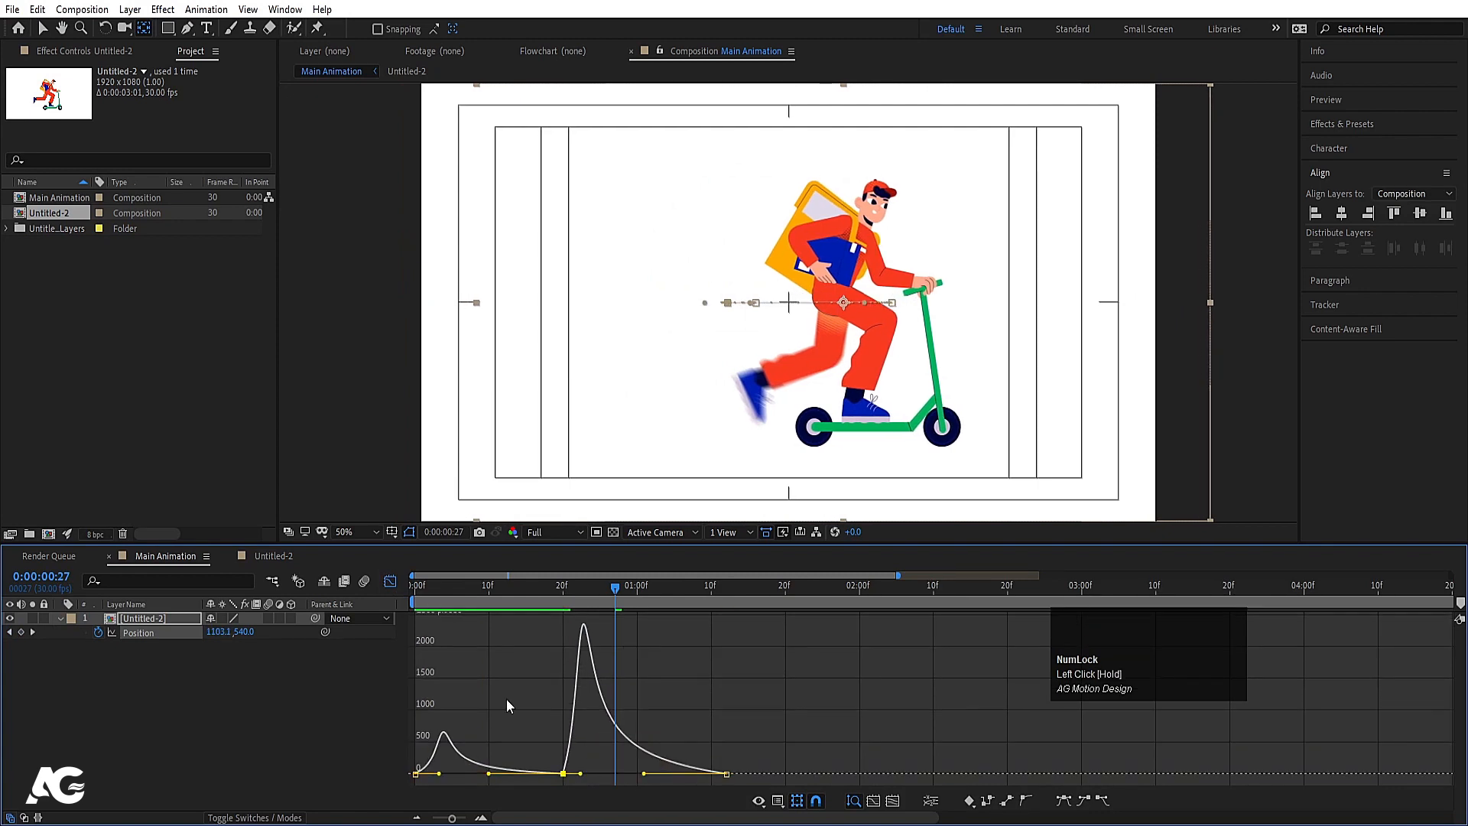
pyautogui.moveTo(450, 590); pyautogui.dragTo(390, 587)
pyautogui.press('space')
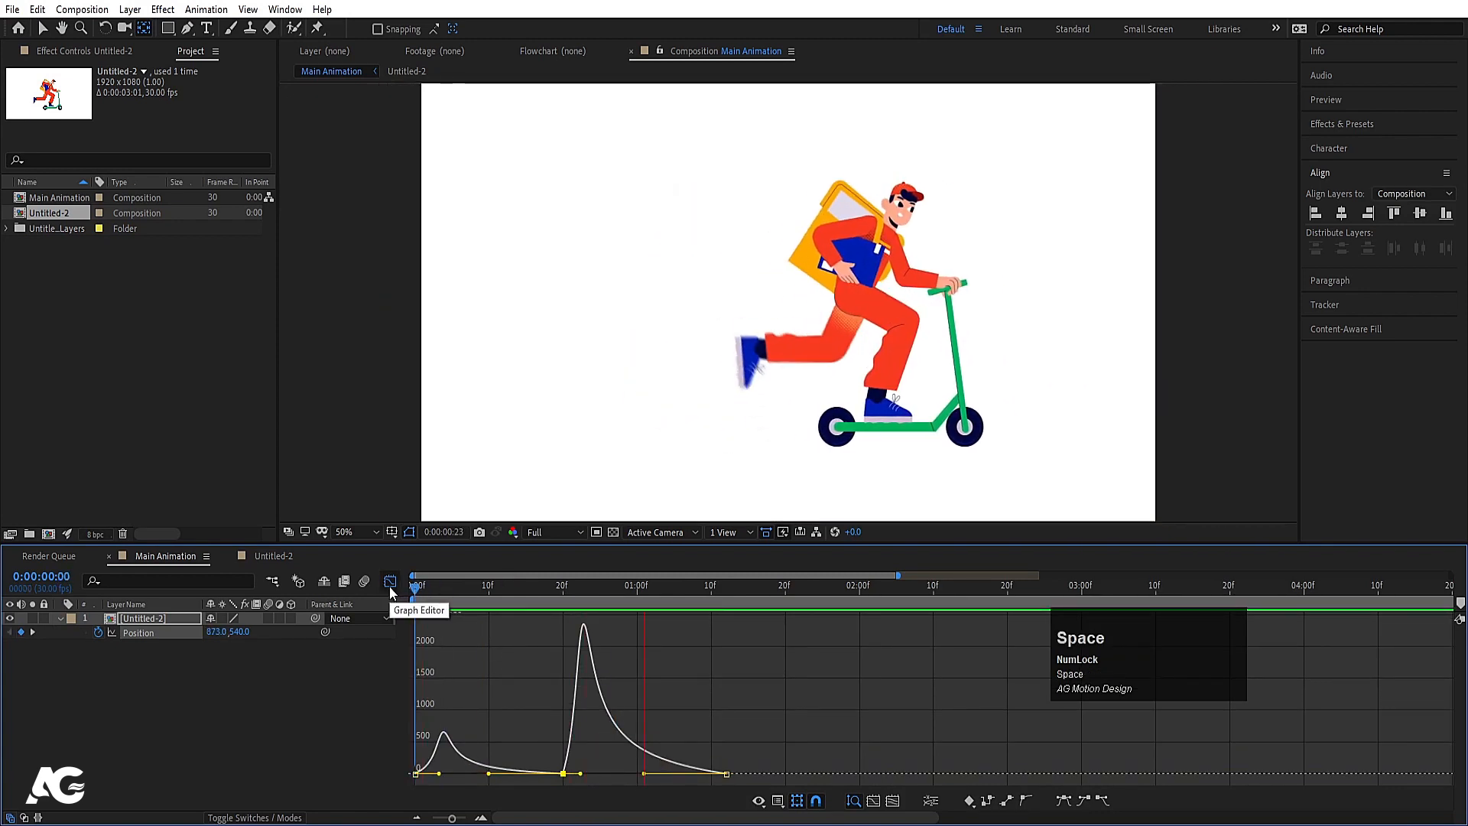
pyautogui.press('space')
pyautogui.click(390, 581)
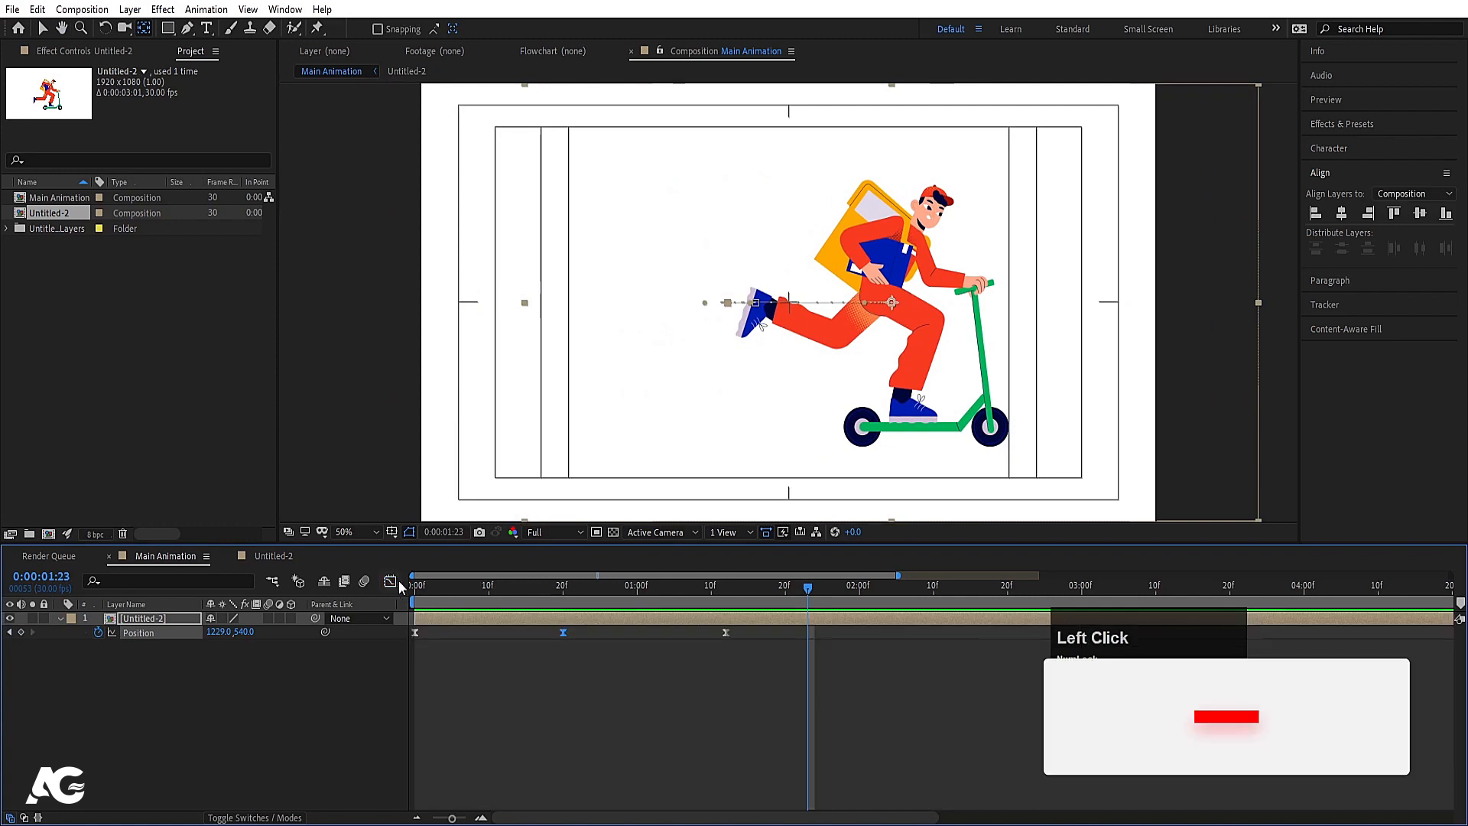
# - Set all the Position keyframes to Linear spatial interpolation and preview the character's movement
pyautogui.press('space')
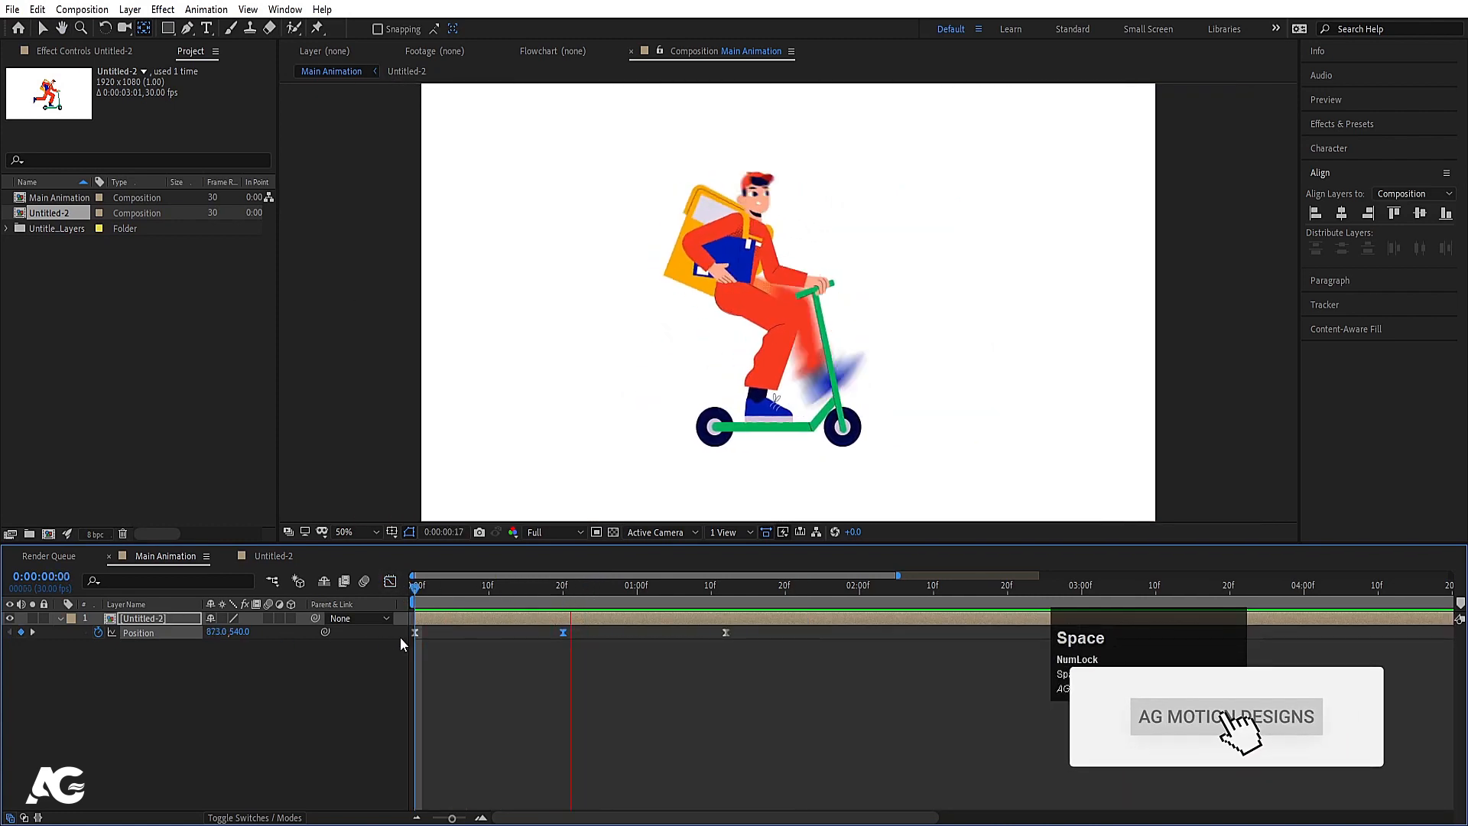
pyautogui.moveTo(744, 664); pyautogui.dragTo(412, 622)
pyautogui.rightClick(563, 633)
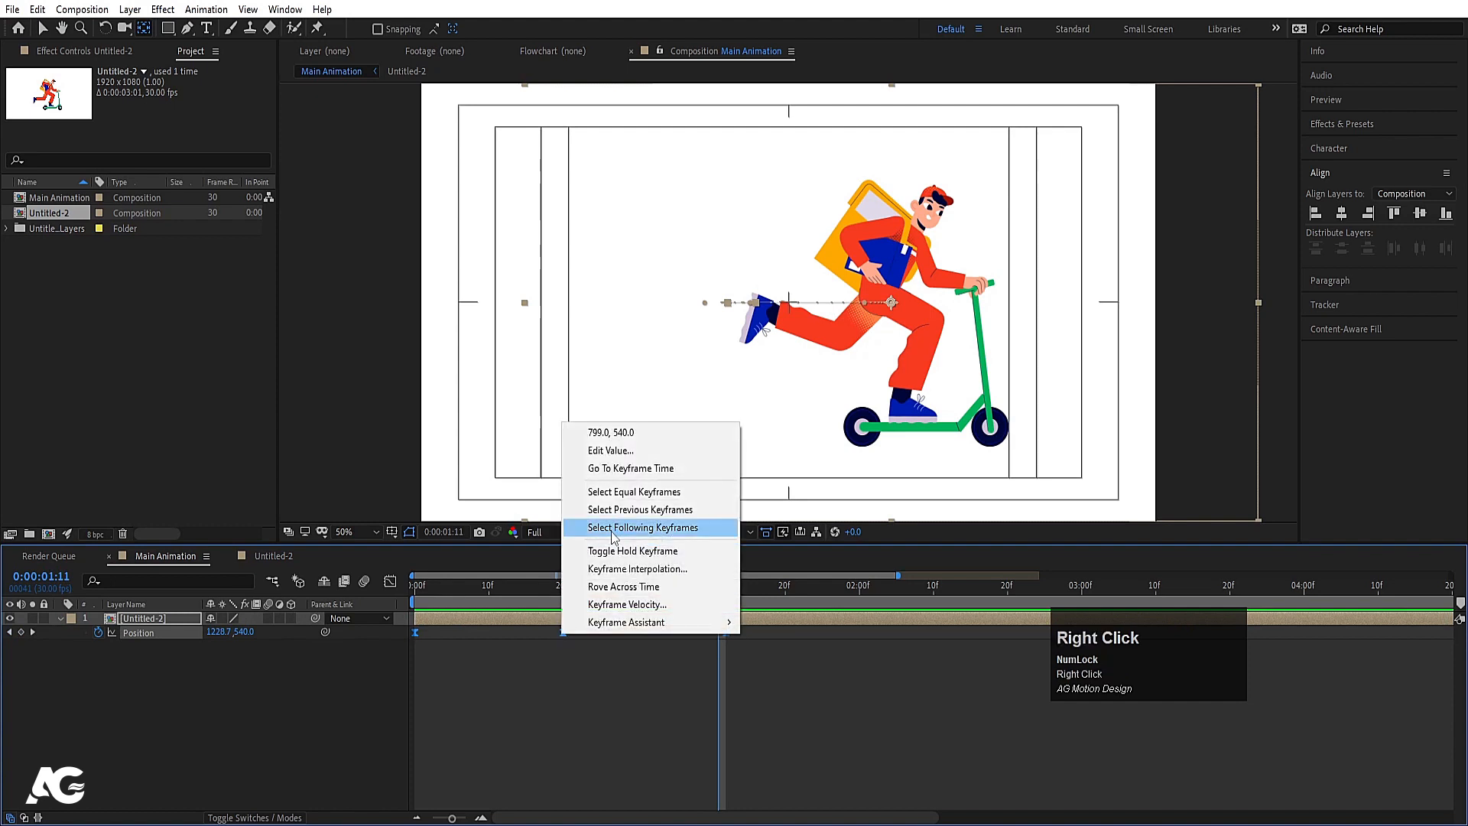
pyautogui.click(638, 569)
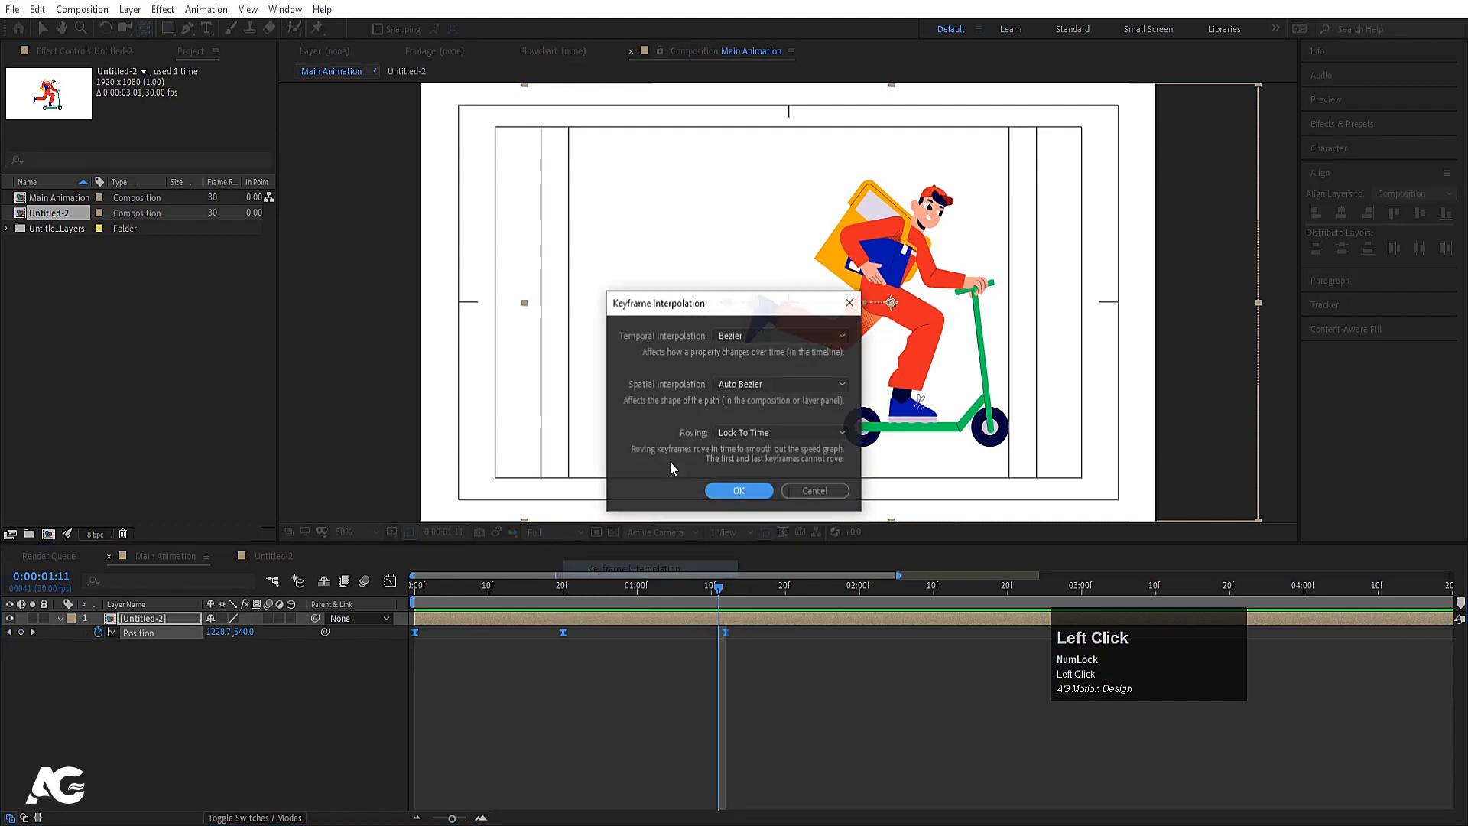
pyautogui.click(772, 384)
pyautogui.click(737, 436)
pyautogui.click(734, 388)
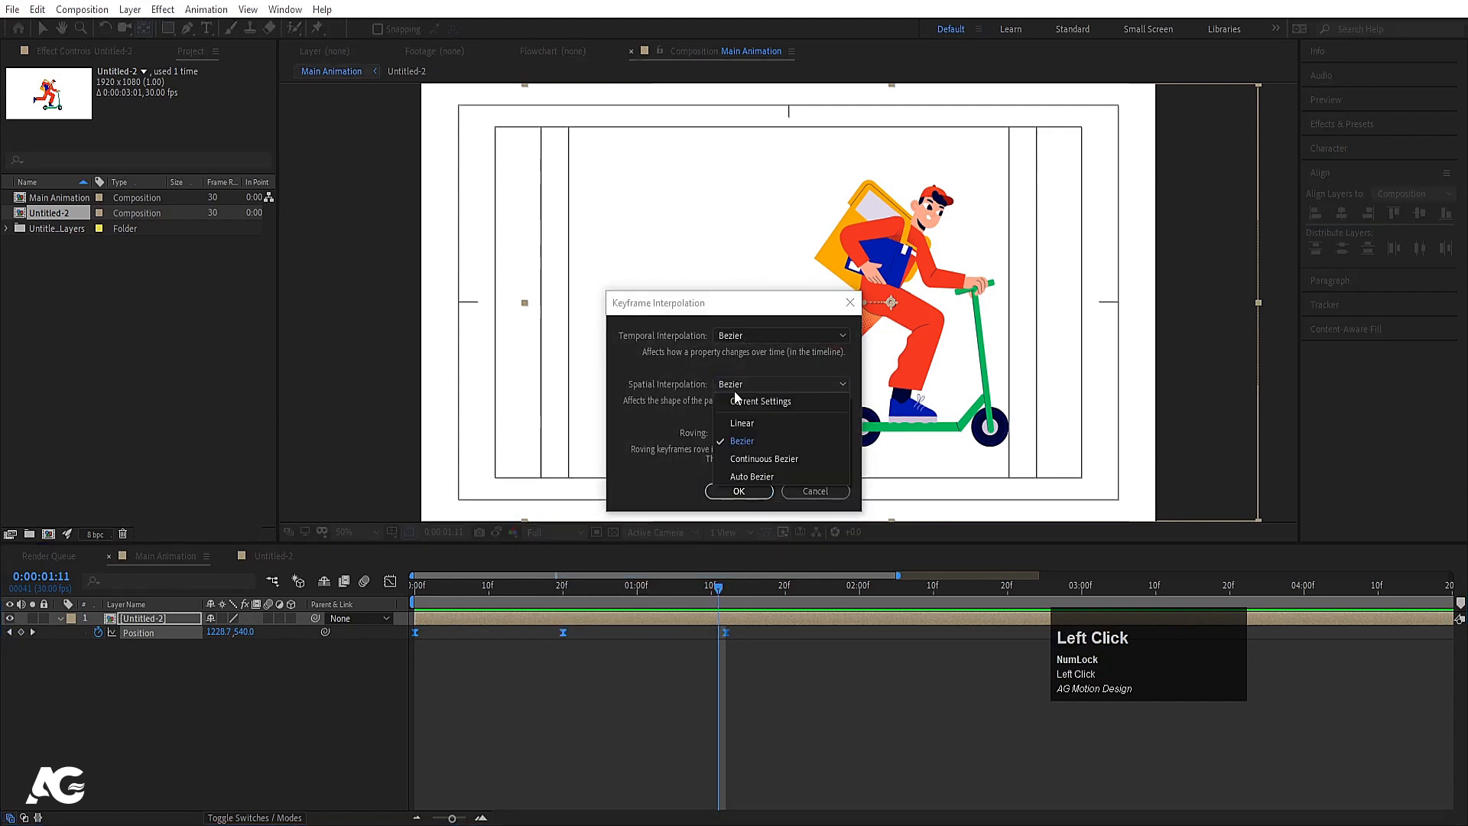
pyautogui.click(736, 420)
pyautogui.click(739, 491)
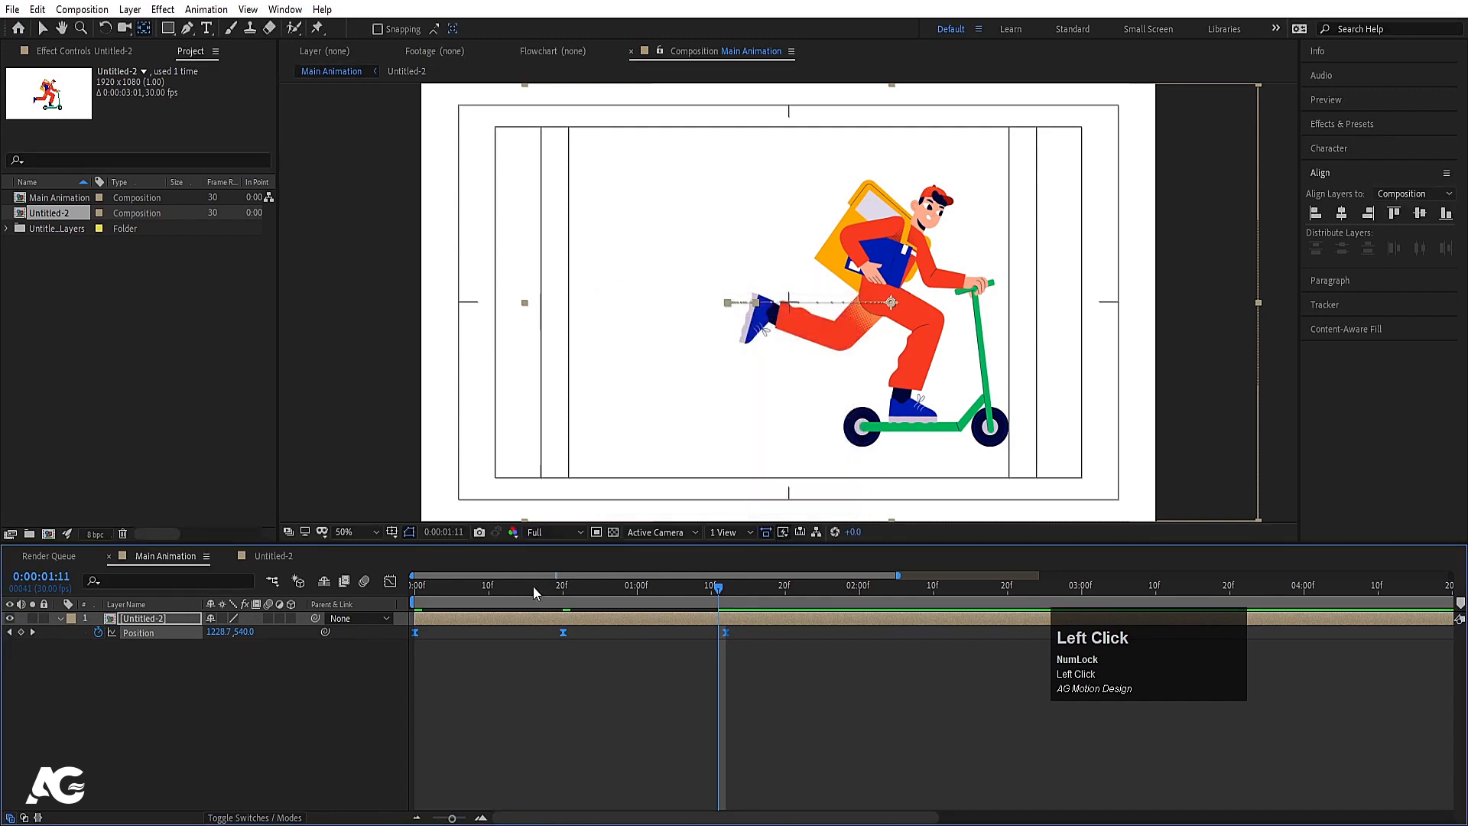
pyautogui.press('space')
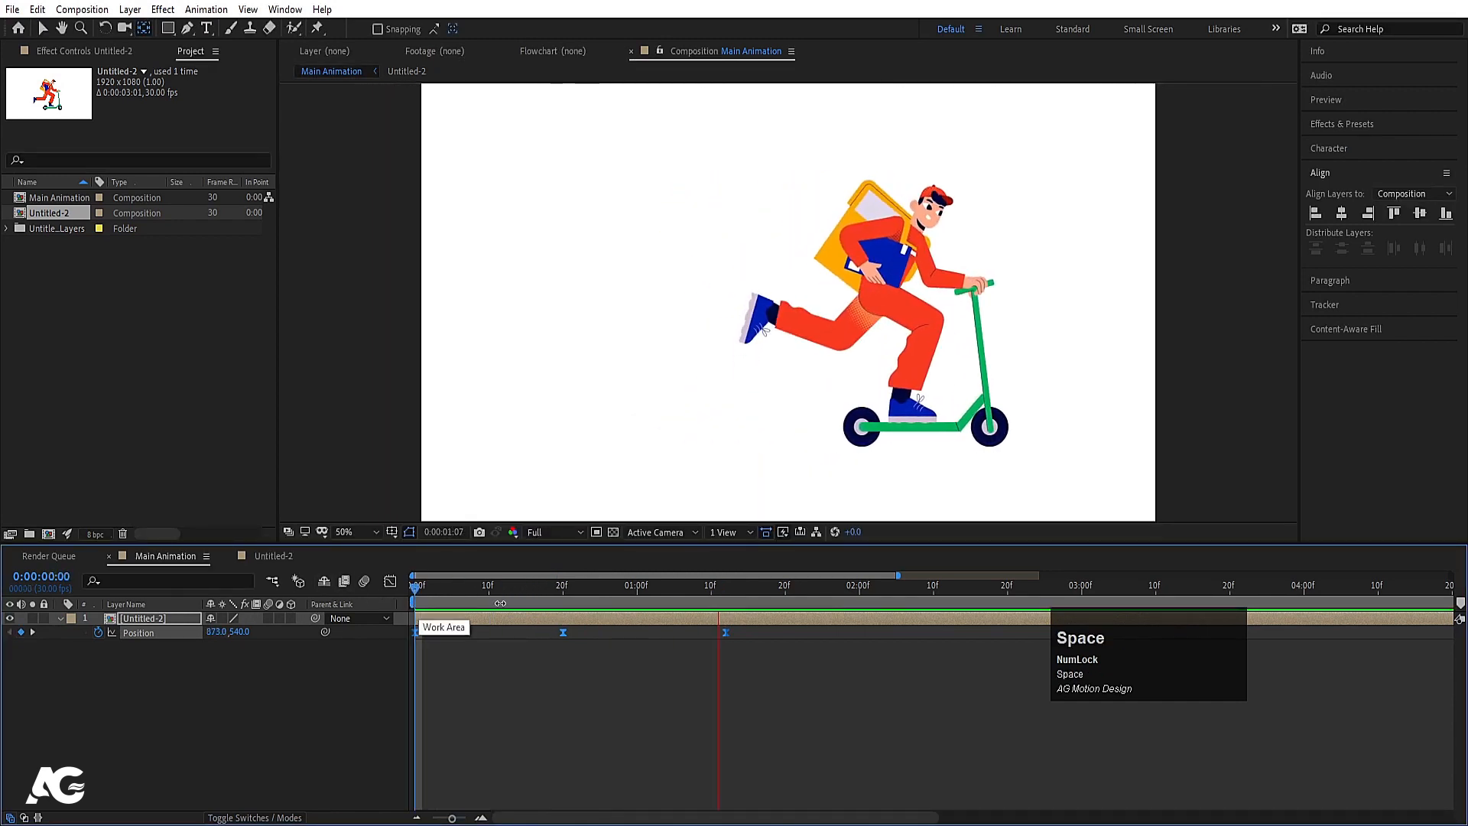
pyautogui.click(417, 589)
pyautogui.press('space')
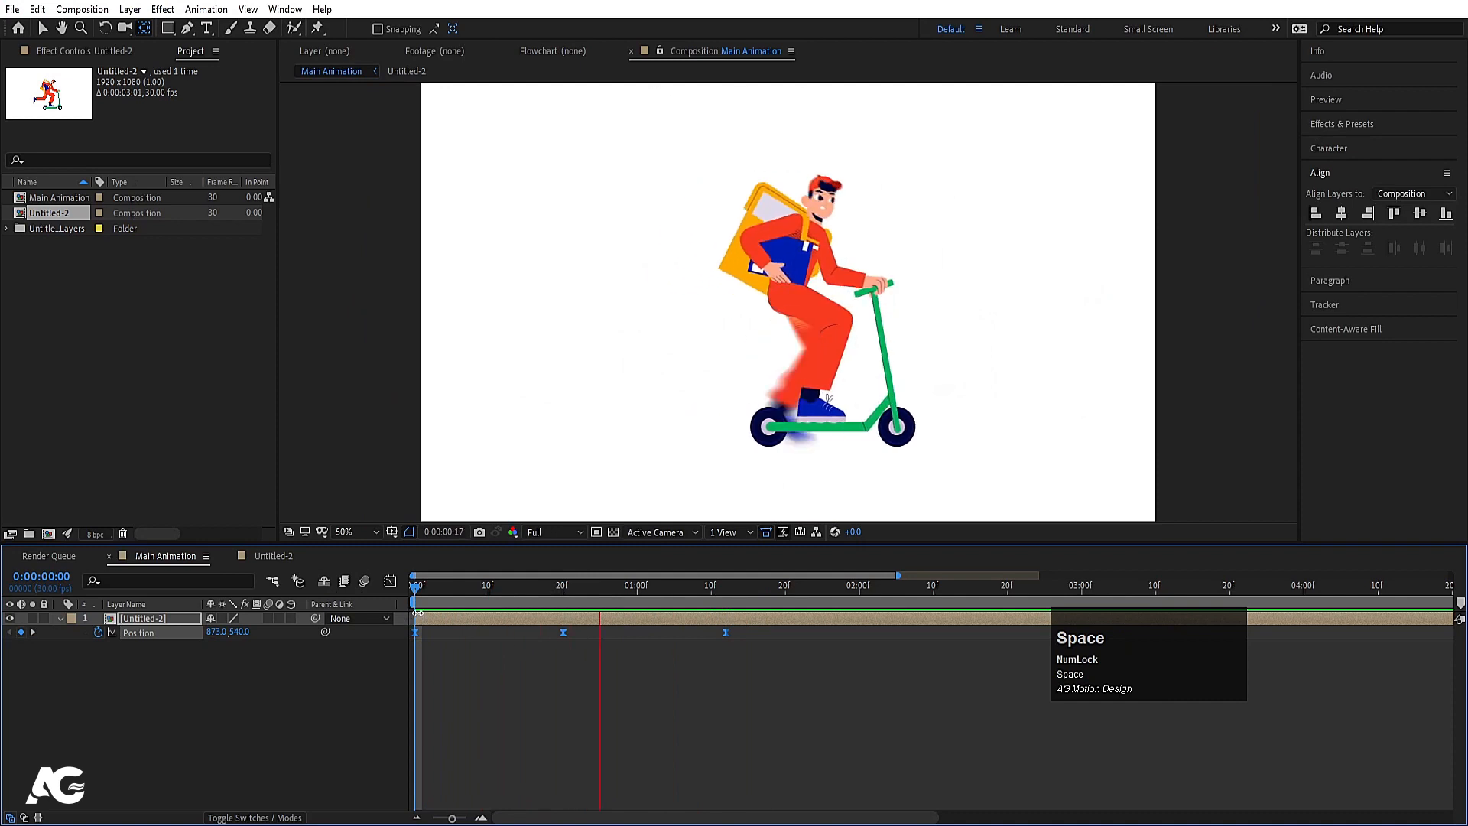
# - Copy the first Position keyframe to 0:00:03:00 so the character returns to his starting position, and preview
pyautogui.click(762, 651)
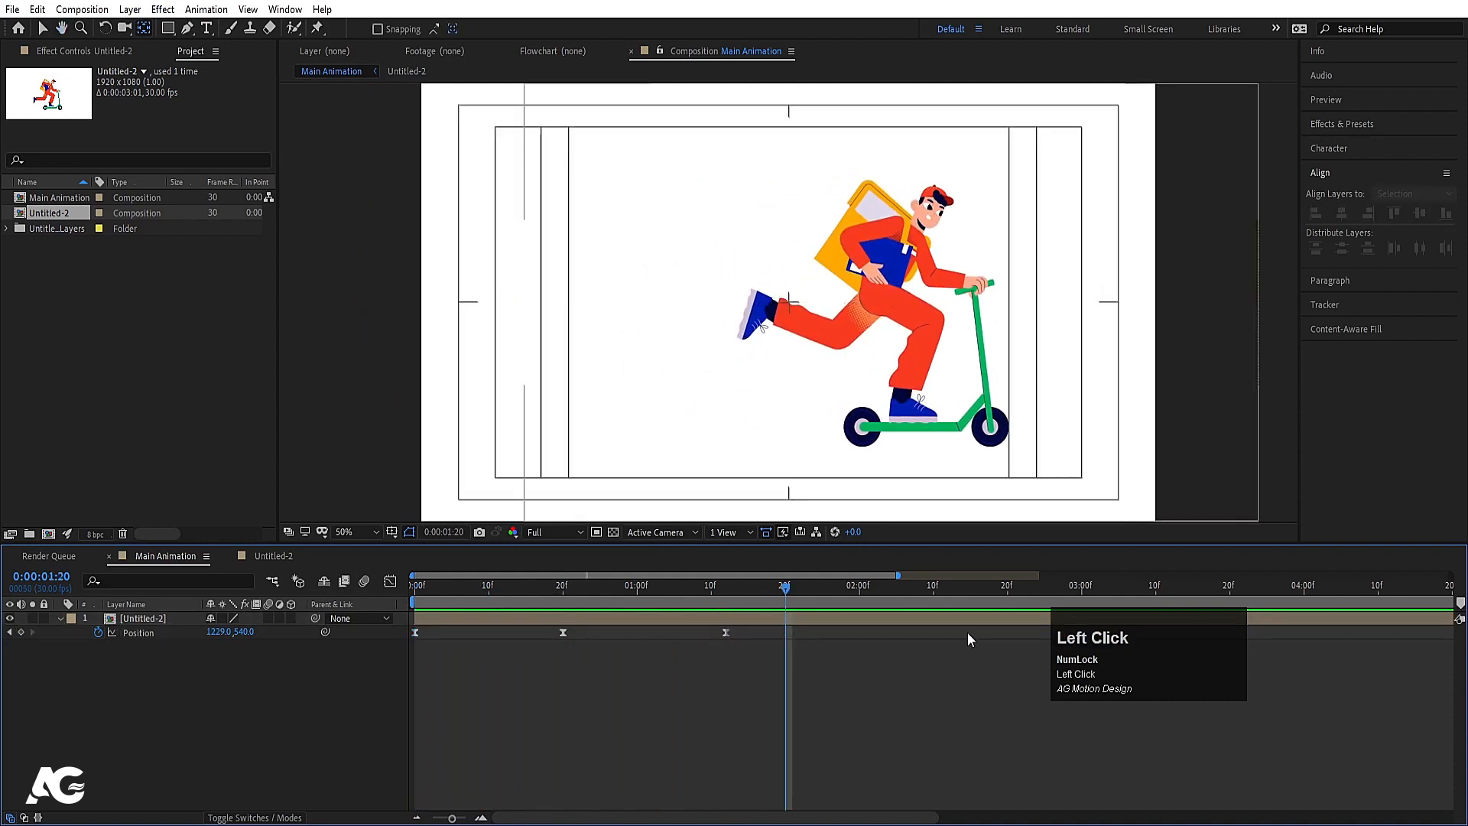
pyautogui.click(1077, 589)
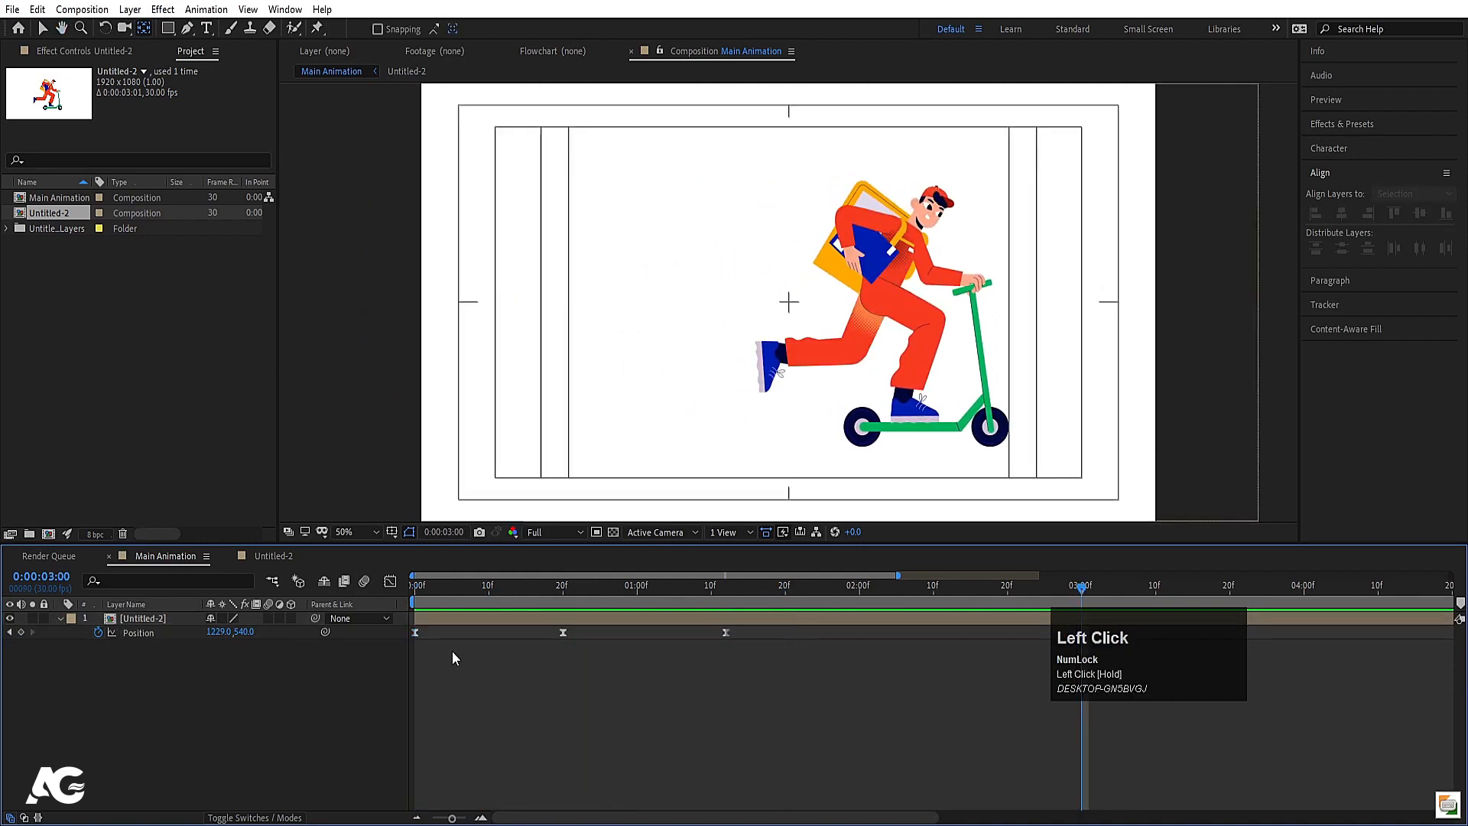
pyautogui.click(416, 632)
pyautogui.hotkey('ctrl', 'c')
pyautogui.hotkey('ctrl', 'v')
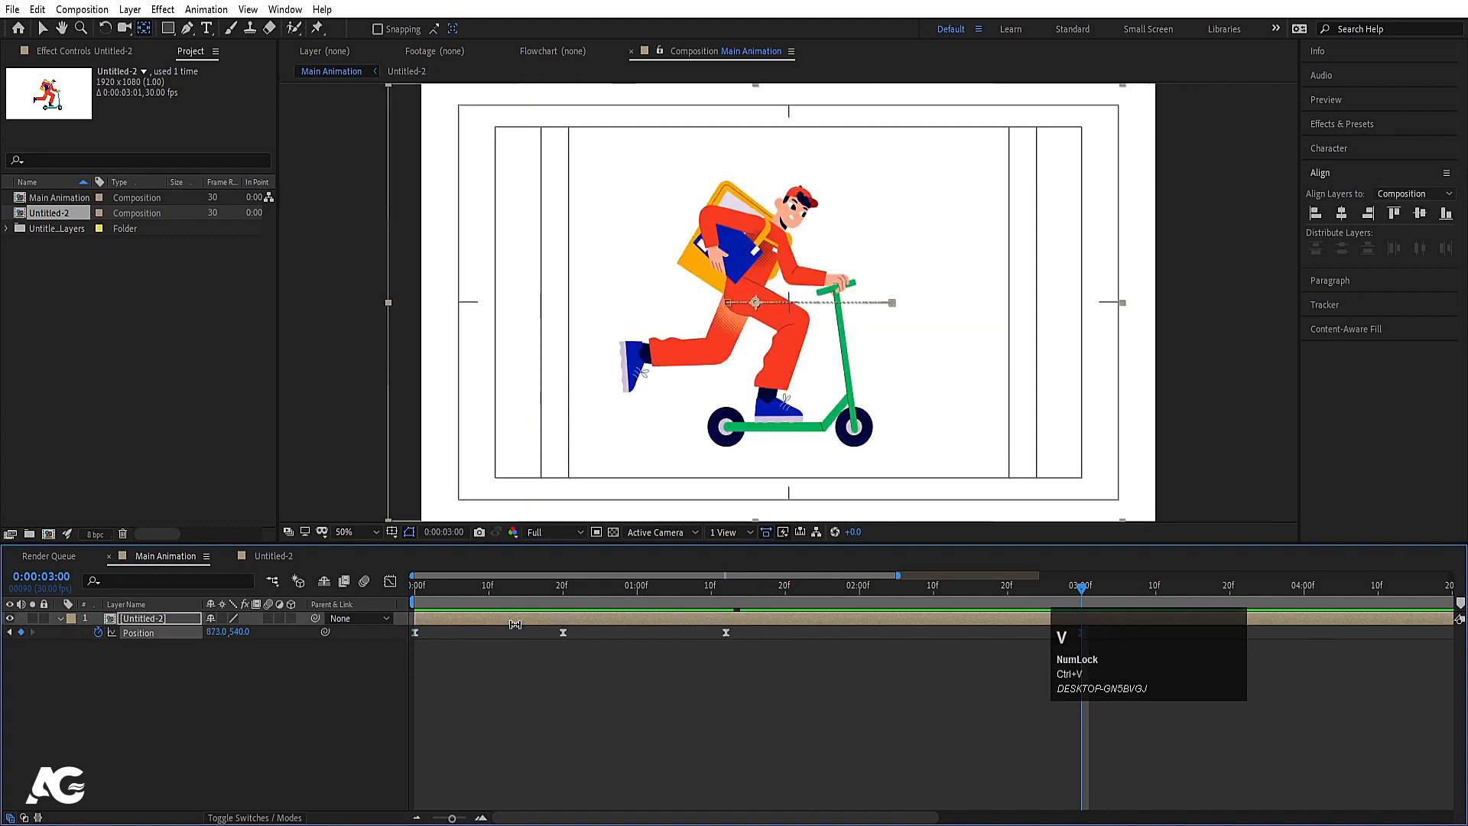
pyautogui.click(402, 589)
pyautogui.press('space')
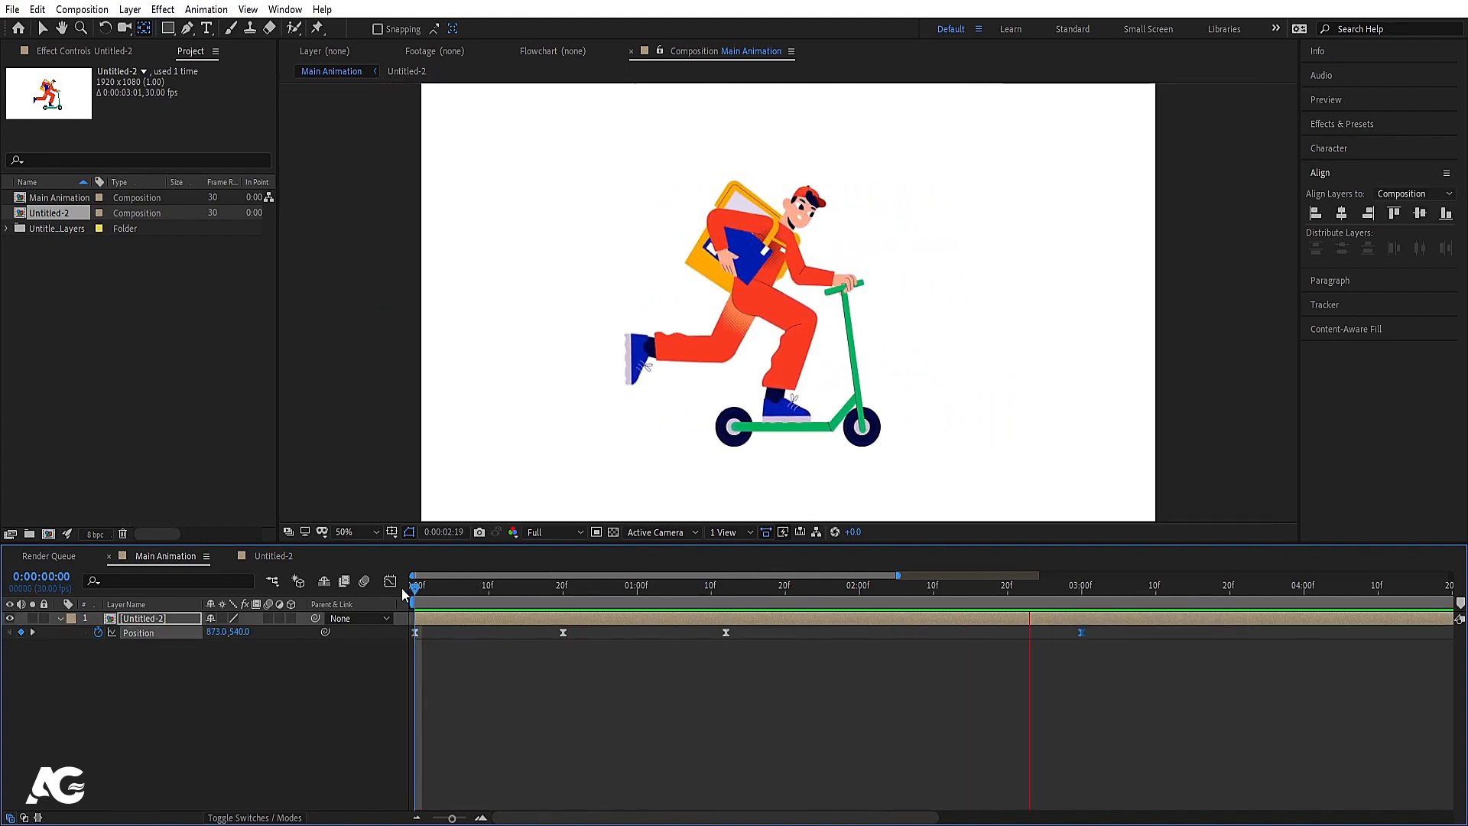
pyautogui.press('space')
pyautogui.press('space')
pyautogui.press('space')
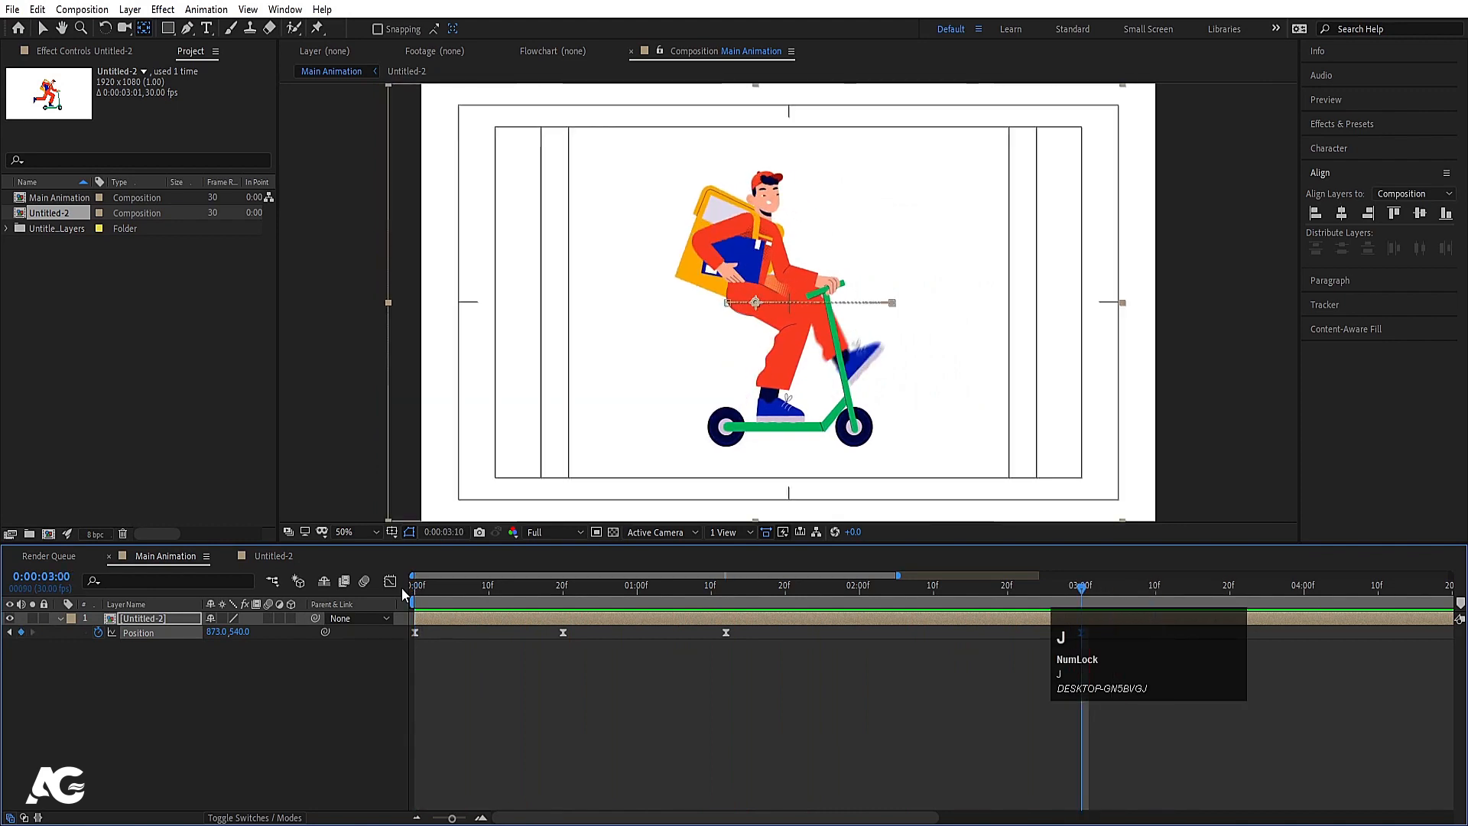
# - Add the expression loopOut() to the Untitled-2 layer's Position and preview the repeating movement
pyautogui.keyDown('alt'); pyautogui.click(98, 632); pyautogui.keyUp('alt')
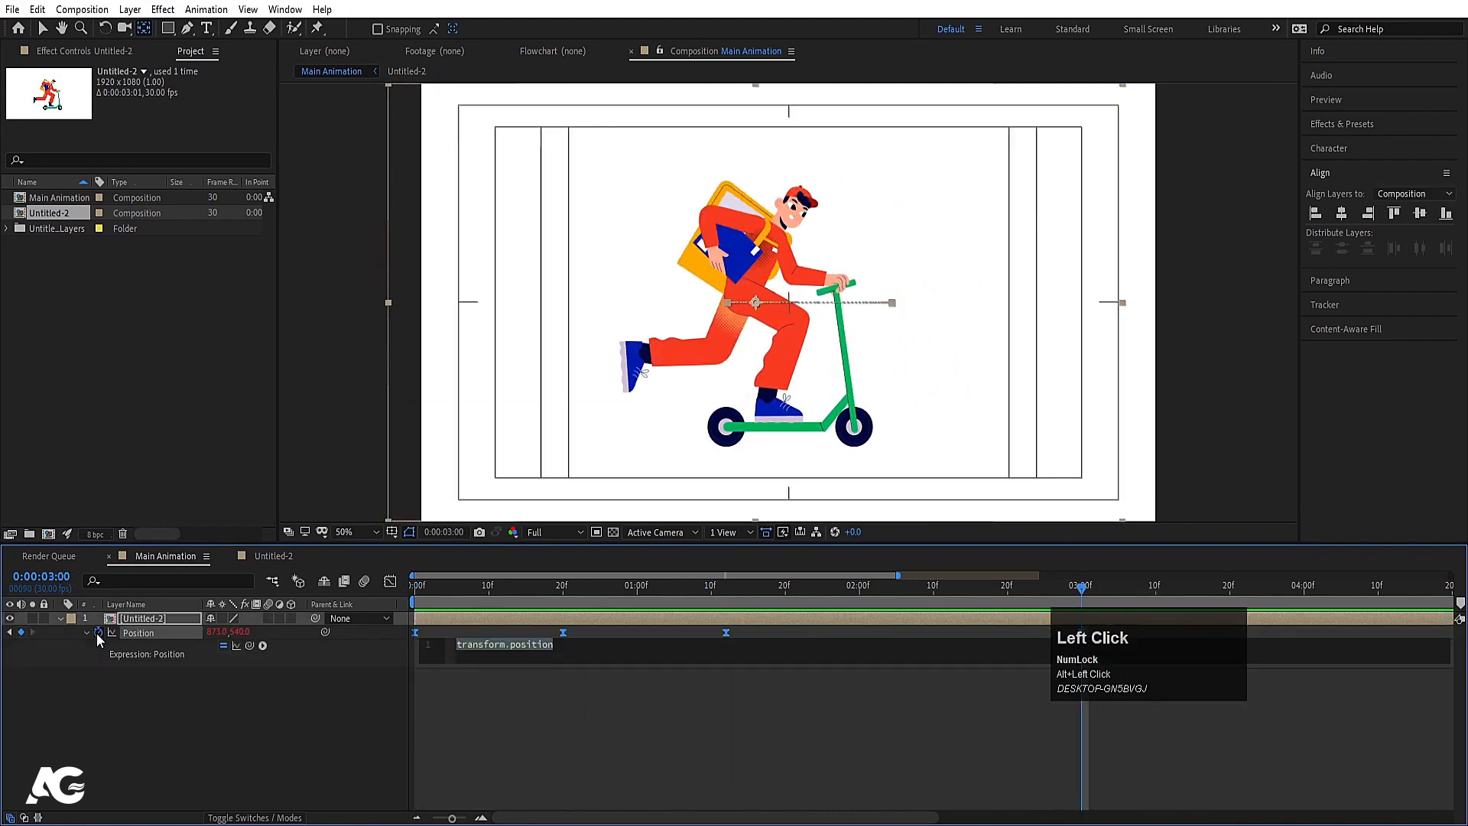
pyautogui.write('loop')
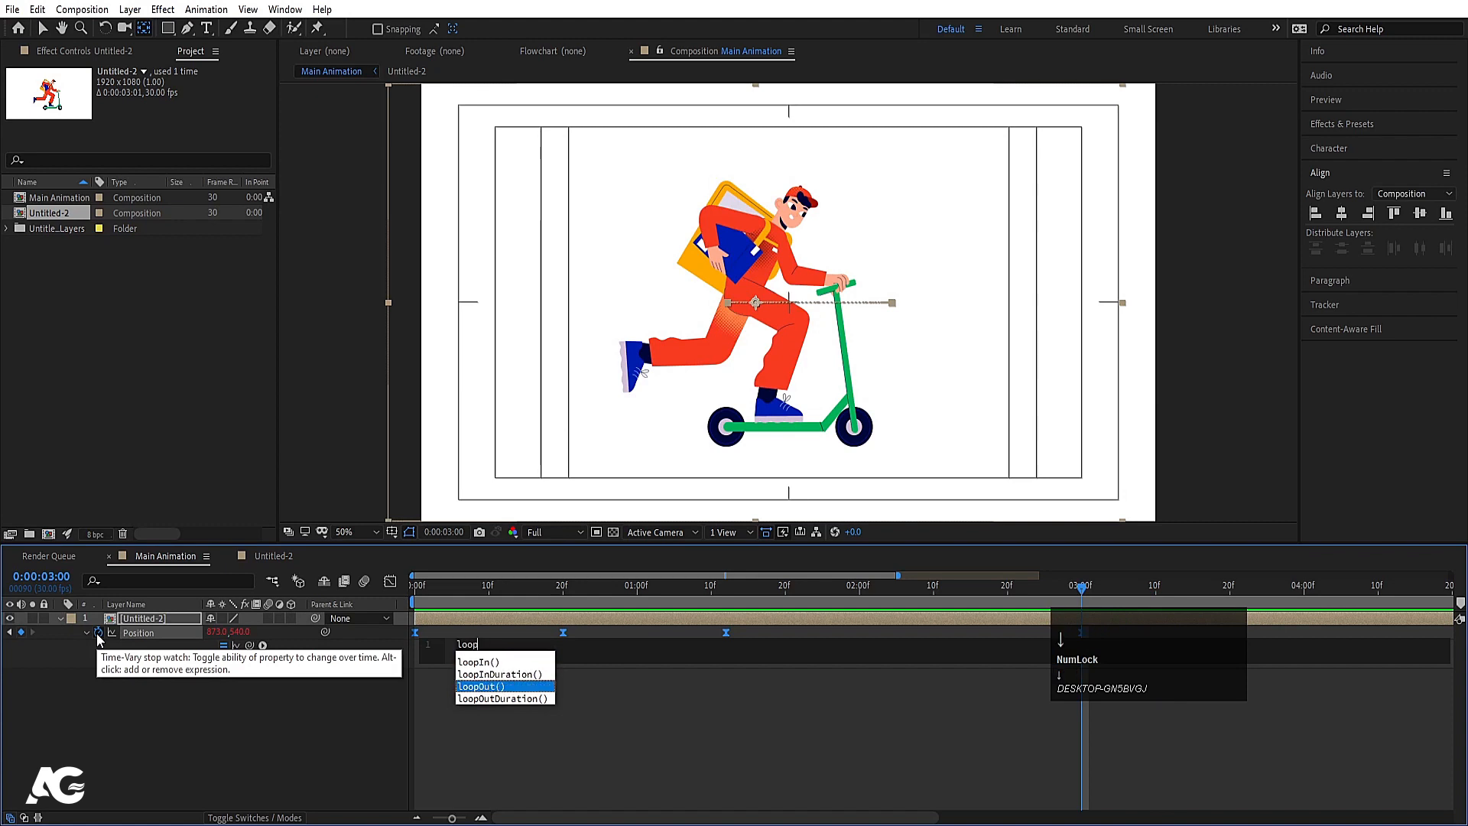
pyautogui.write('\\')
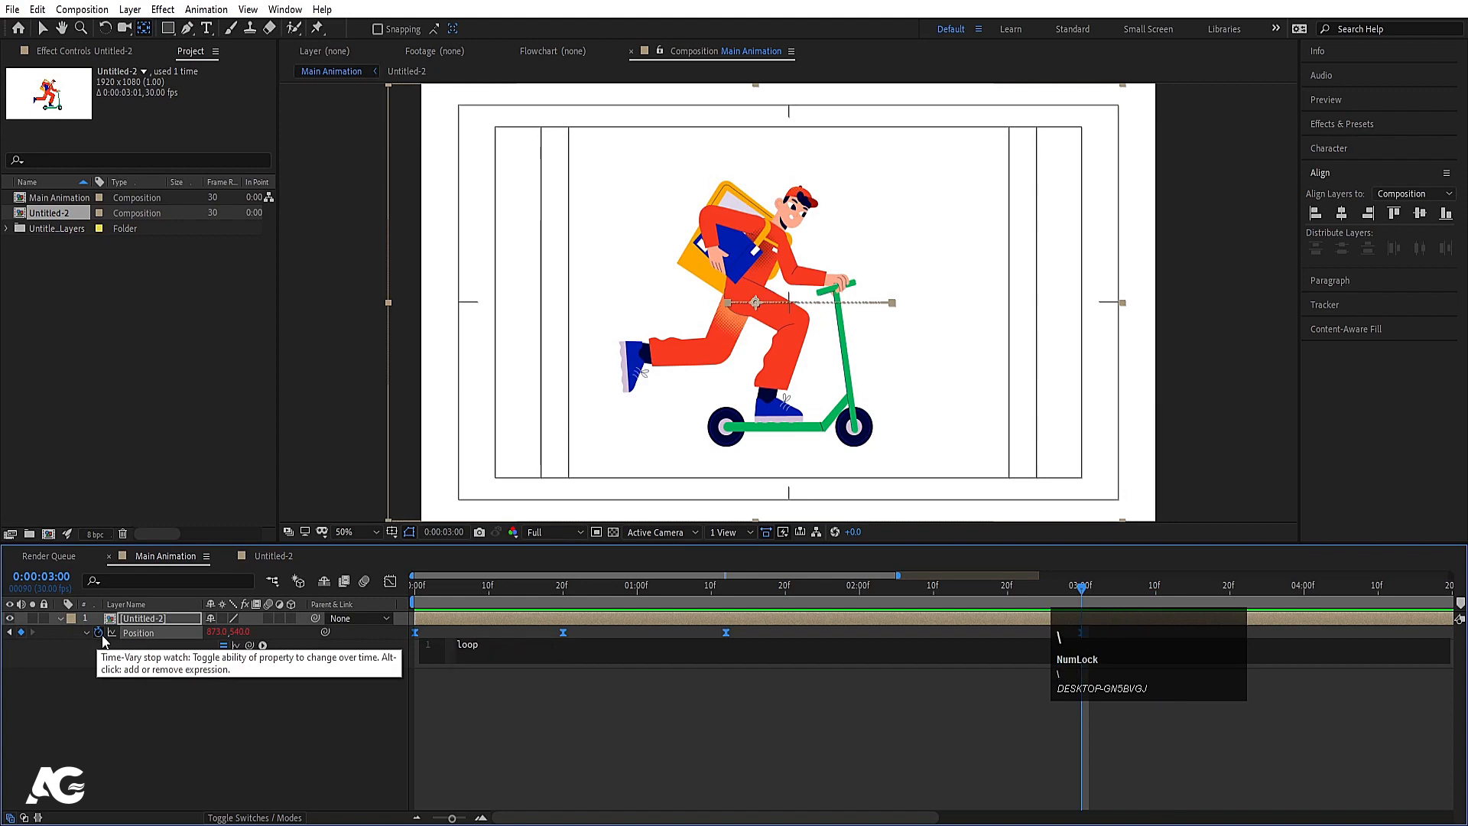
pyautogui.write('Out()')
pyautogui.press('Return')
pyautogui.click(162, 704)
pyautogui.press('space')
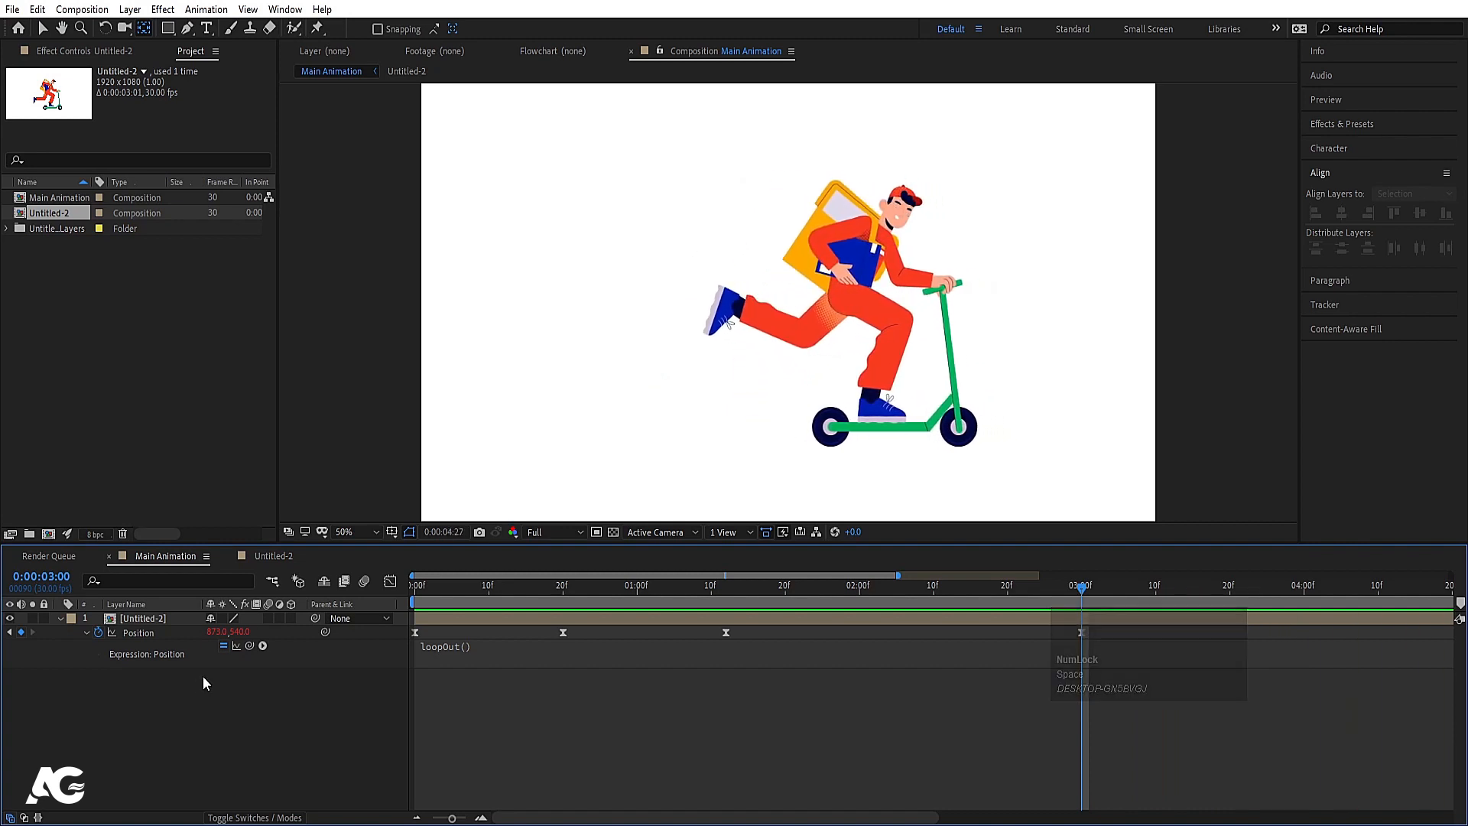
pyautogui.press('space')
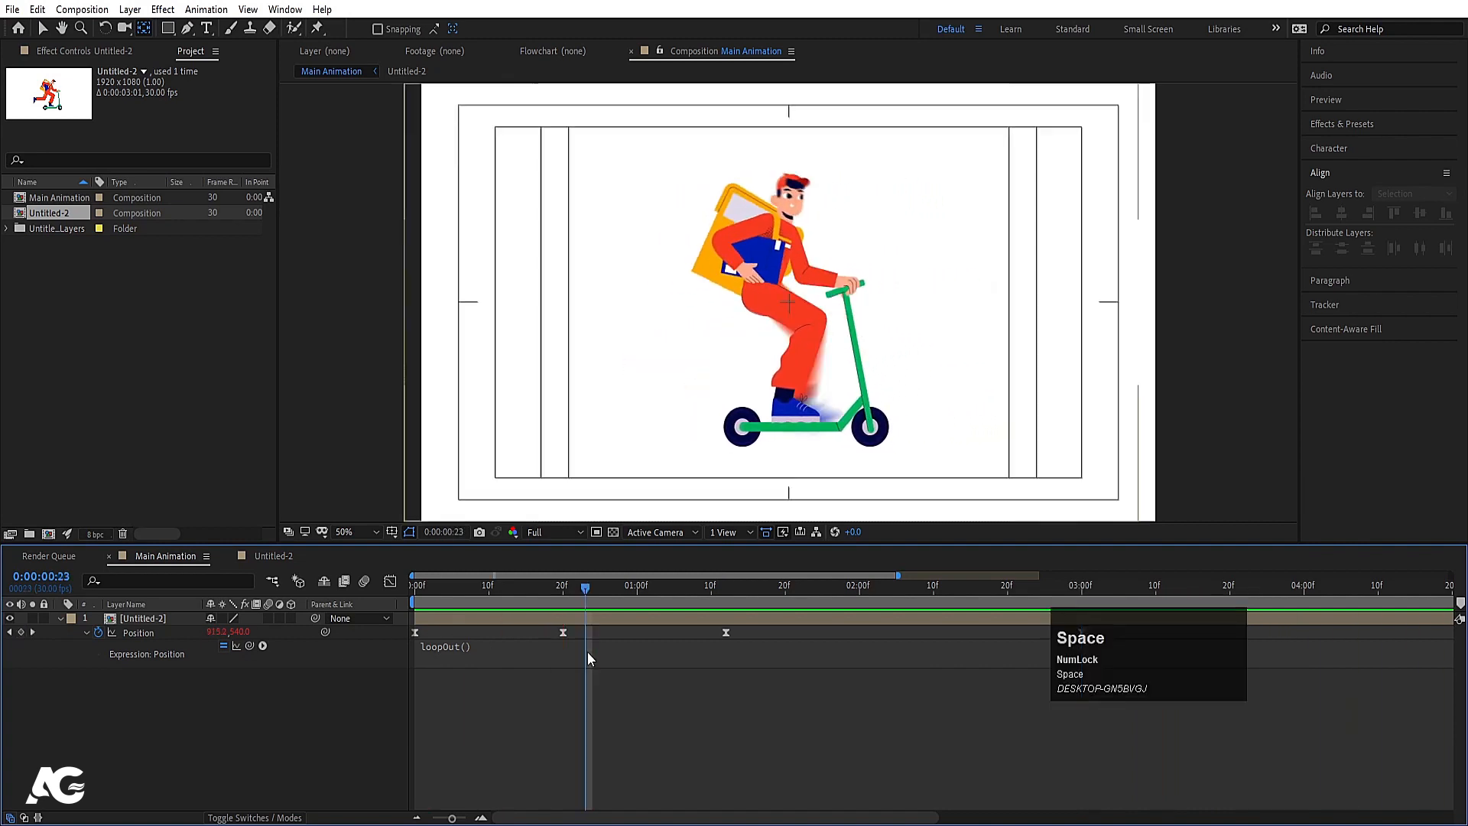
# - Adjust the end of the work area to about 0:00:06:00 and preview the loop
pyautogui.press('-')
pyautogui.press('-')
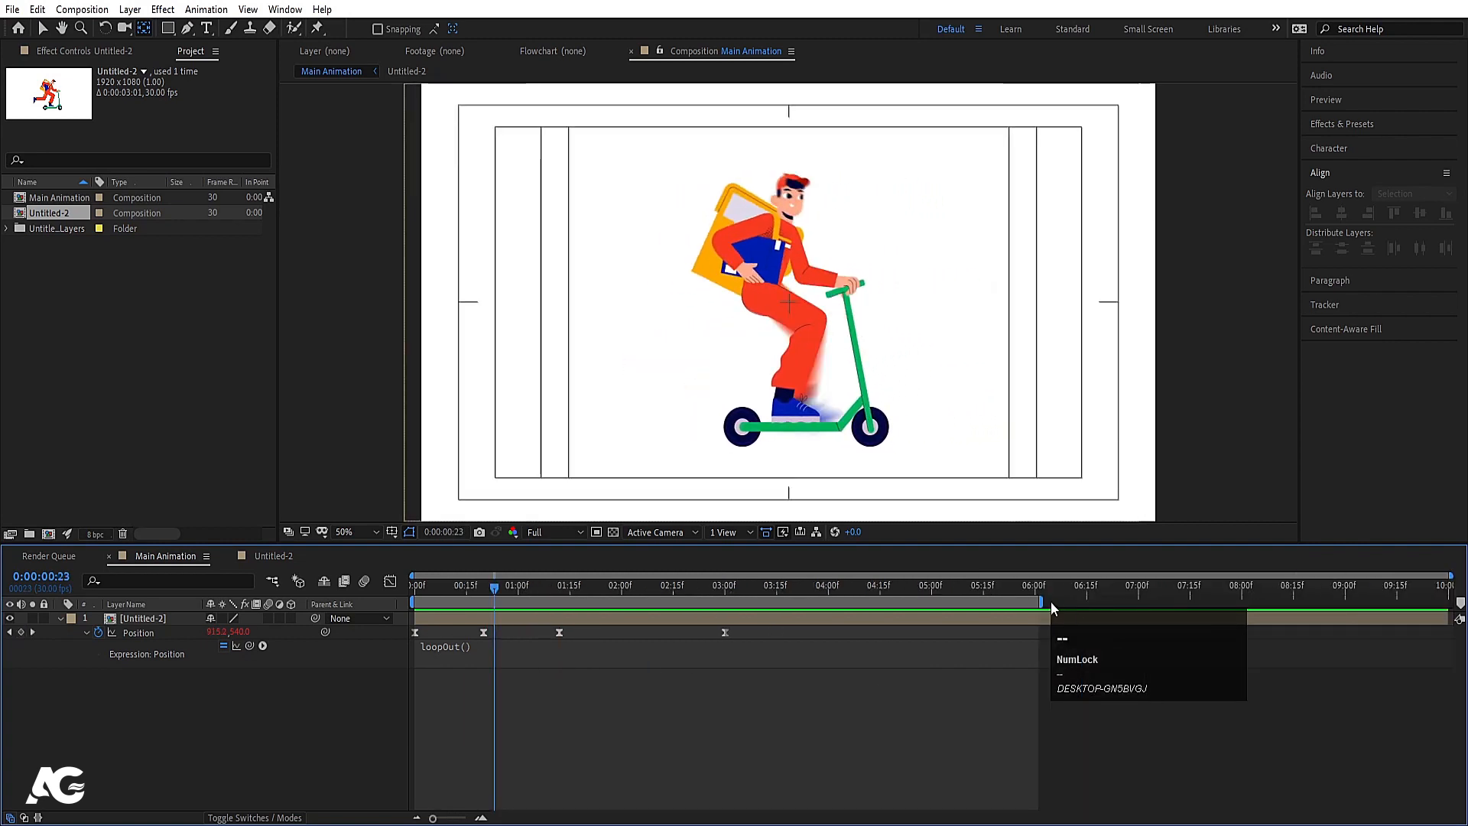
pyautogui.click(1034, 587)
pyautogui.press('=')
pyautogui.press('=')
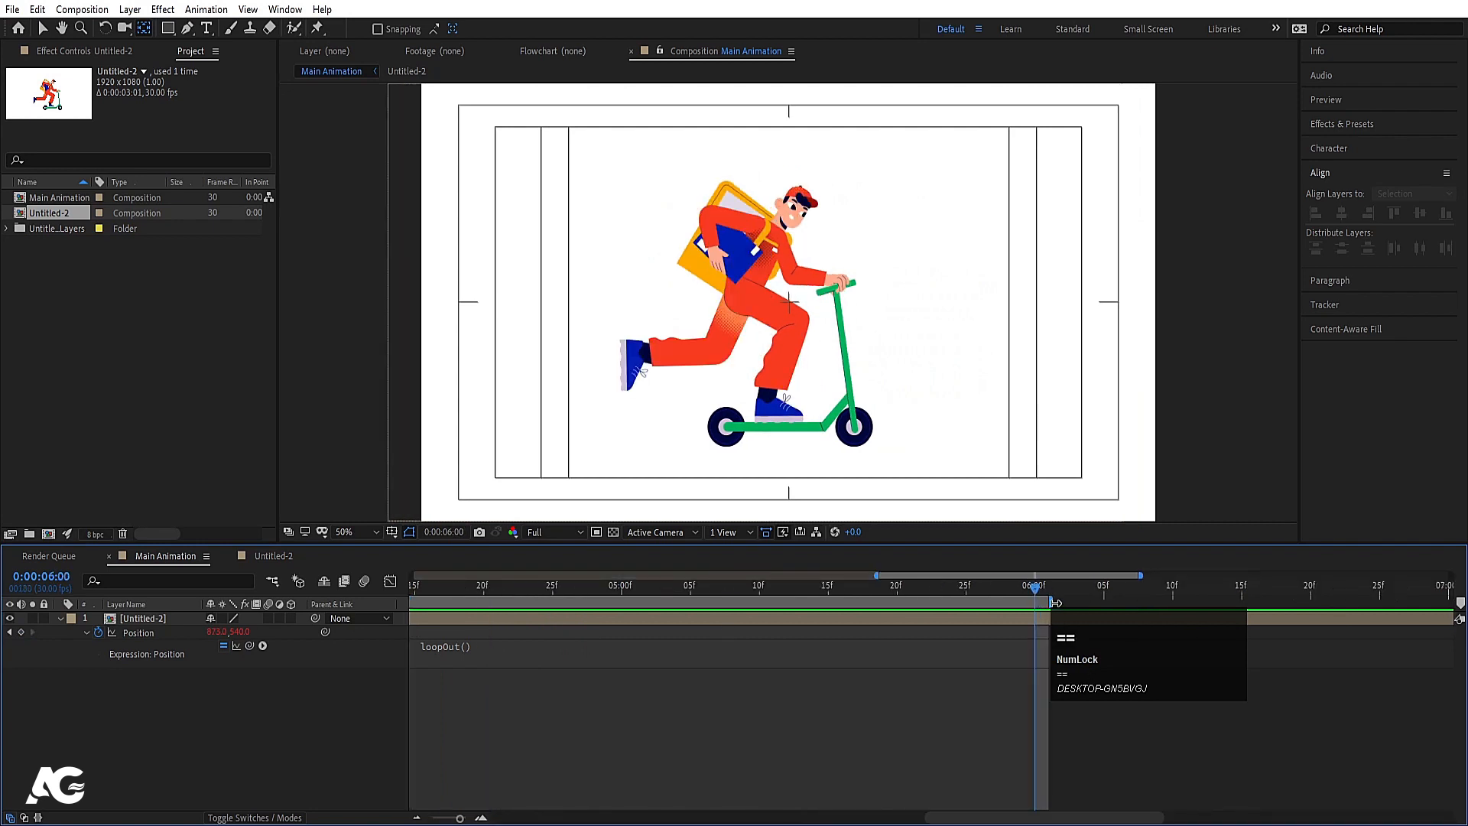
pyautogui.moveTo(1053, 602); pyautogui.dragTo(962, 584)
pyautogui.press('space')
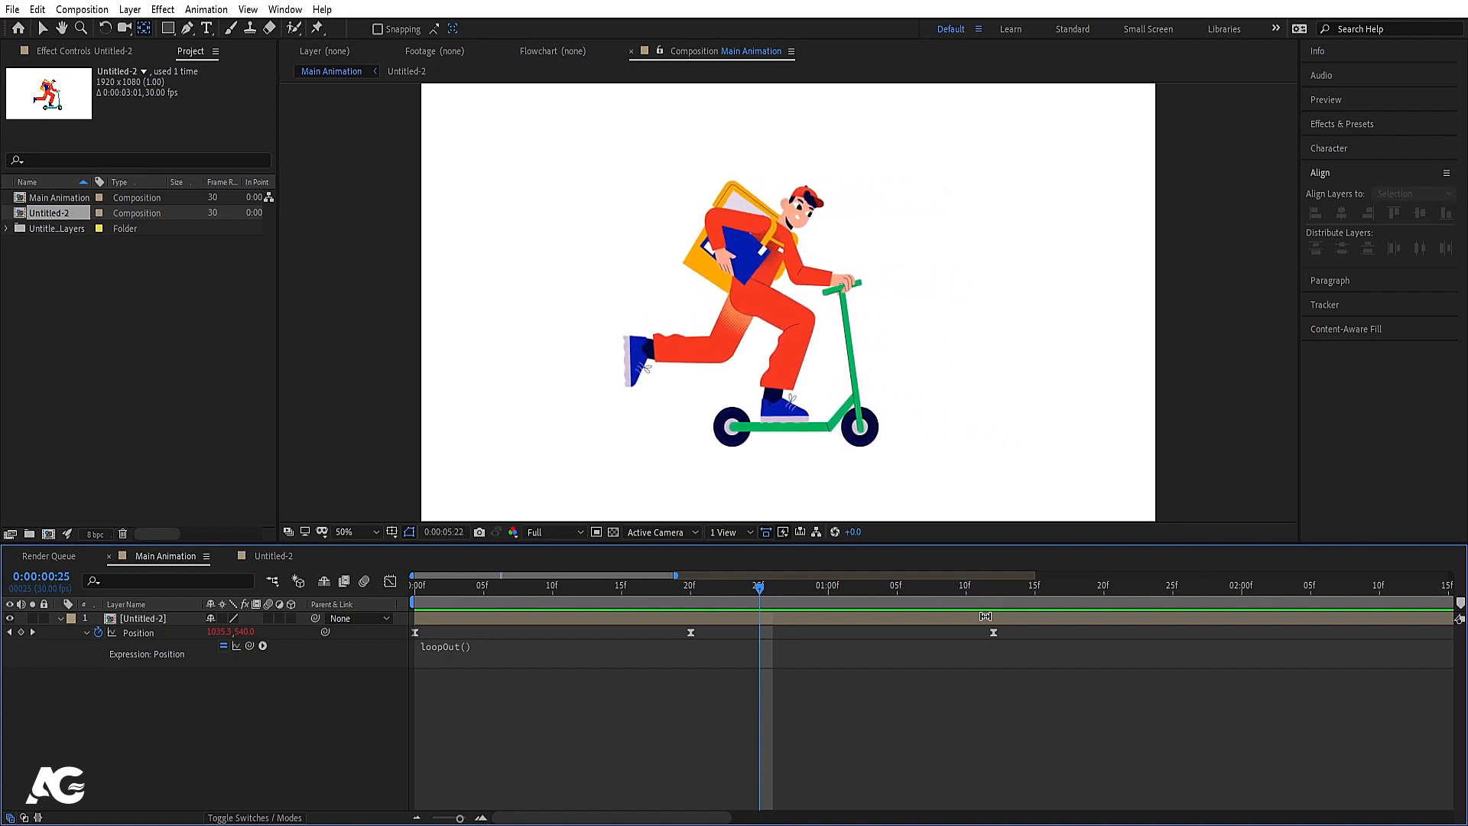
pyautogui.press('space')
# - Extend the end of the work area slightly further past 0:00:06:00
pyautogui.press('-')
pyautogui.press('-')
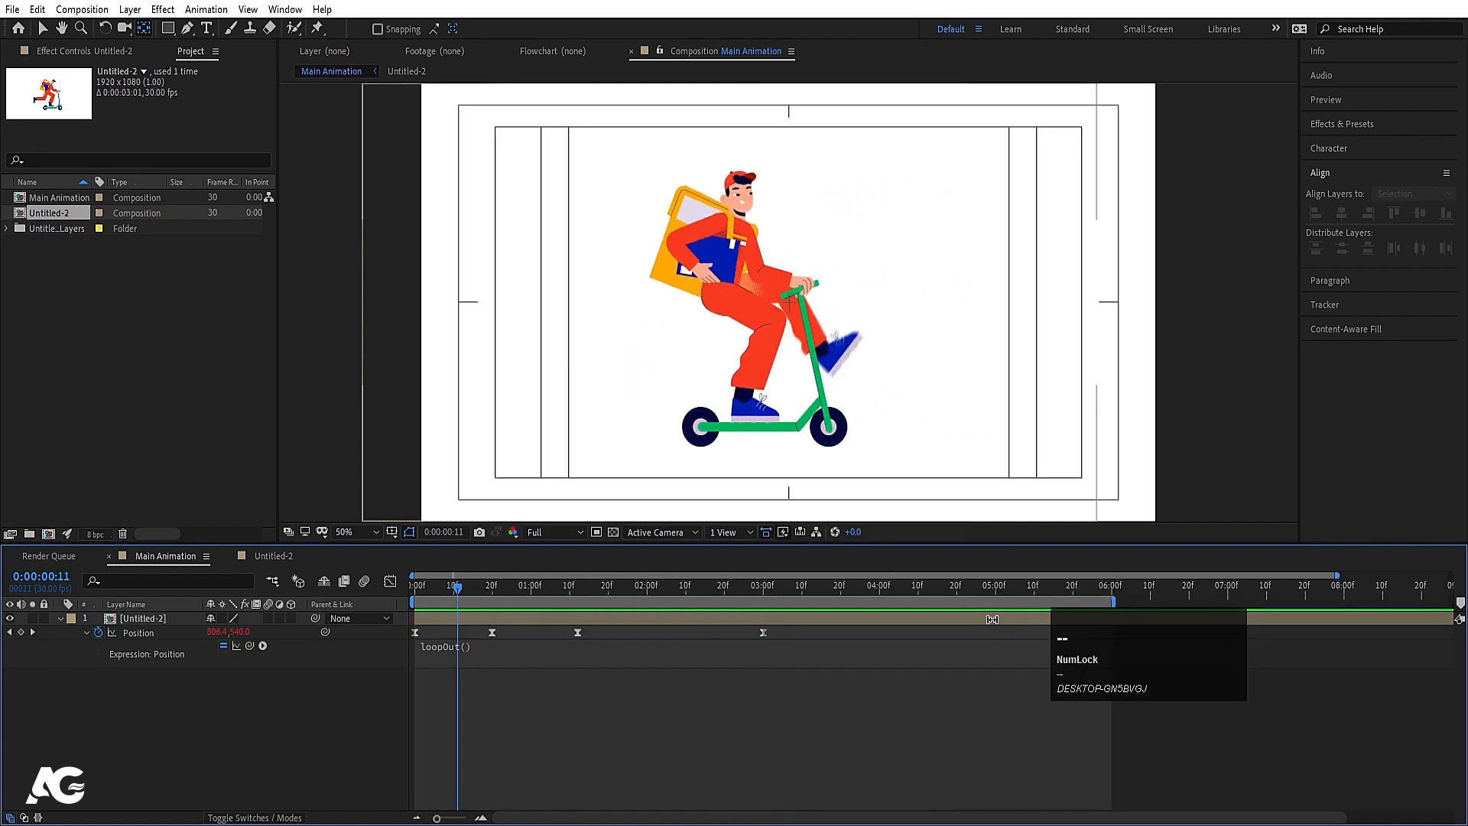
pyautogui.click(1103, 594)
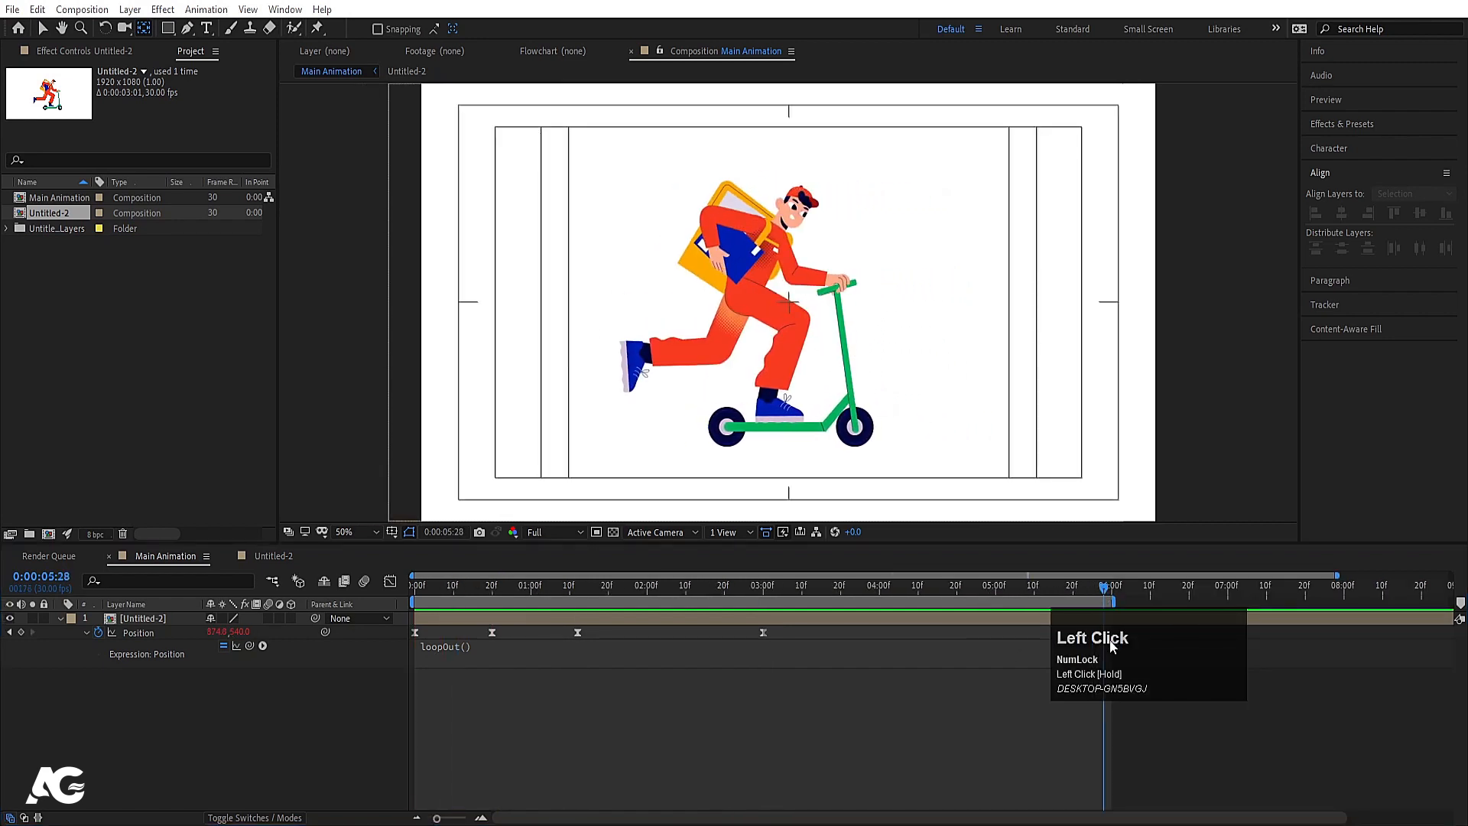
pyautogui.moveTo(1114, 603); pyautogui.dragTo(1119, 603)
# - Inspect the Untitled-2 precomposition's frames up to 0:00:03:00, play it, and return to Main Animation
pyautogui.click(1088, 616)
pyautogui.doubleClick(1087, 617)
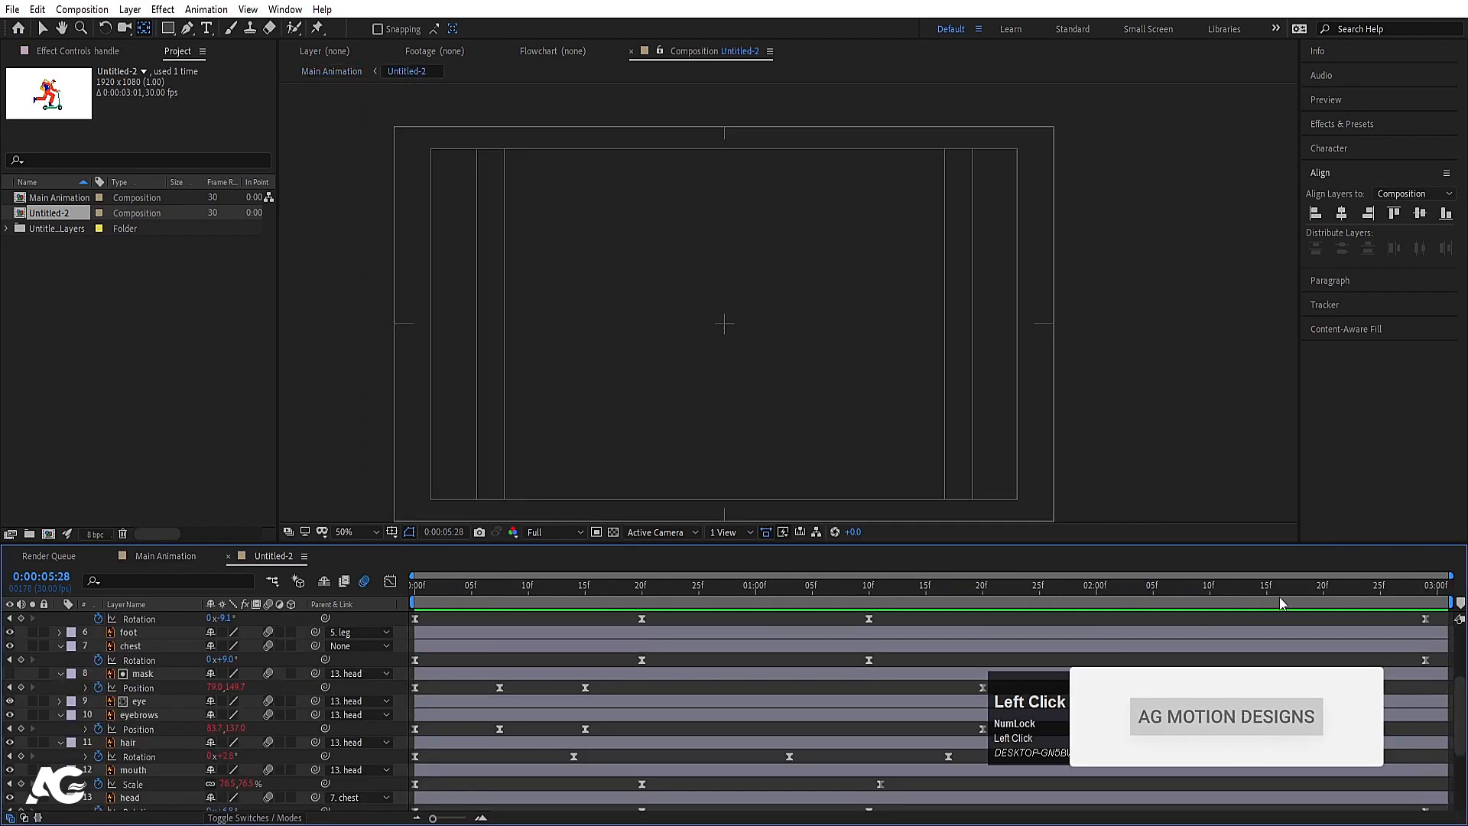
pyautogui.moveTo(1279, 597); pyautogui.dragTo(1412, 590)
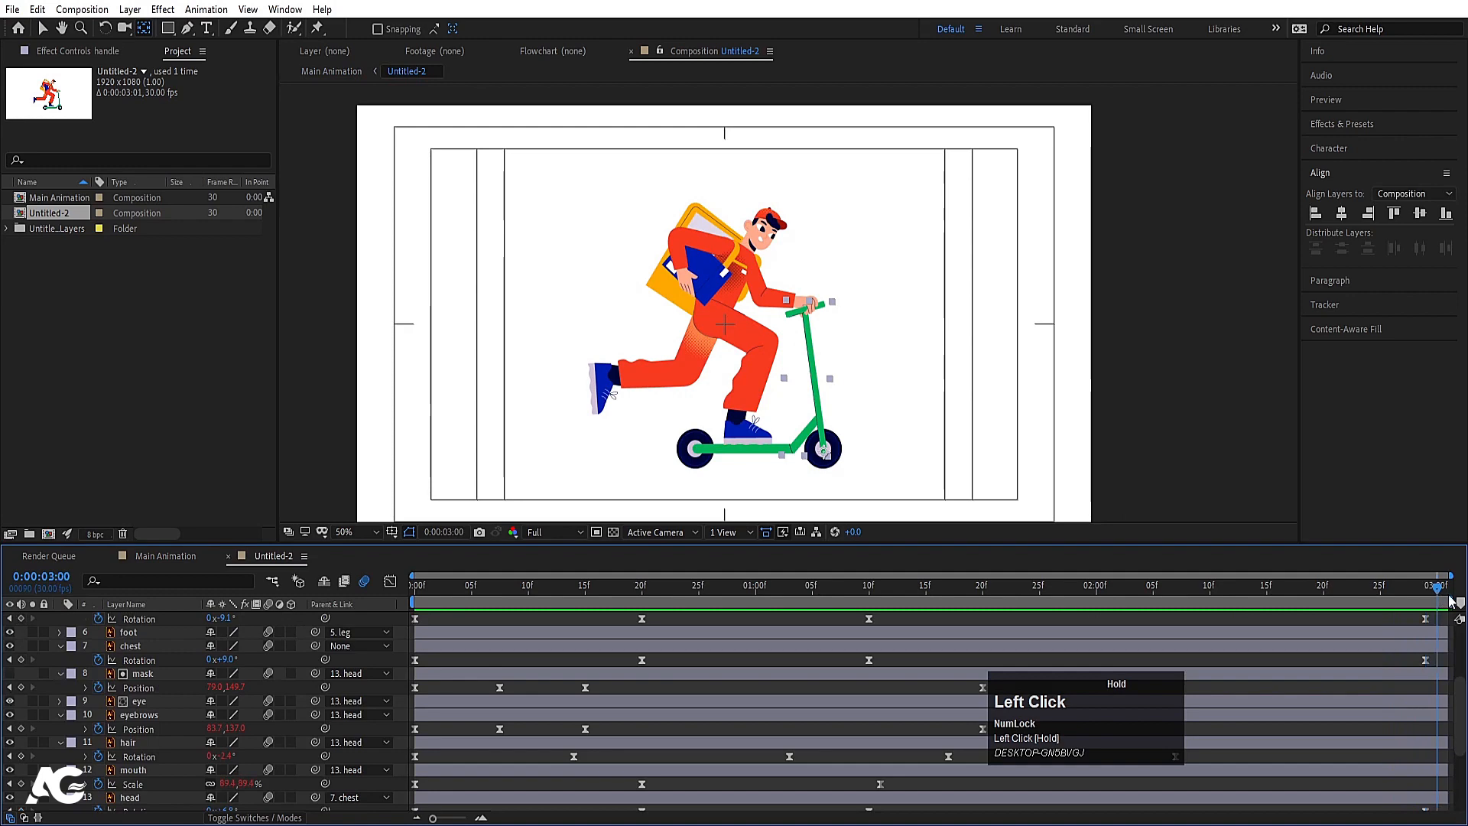
pyautogui.press('space')
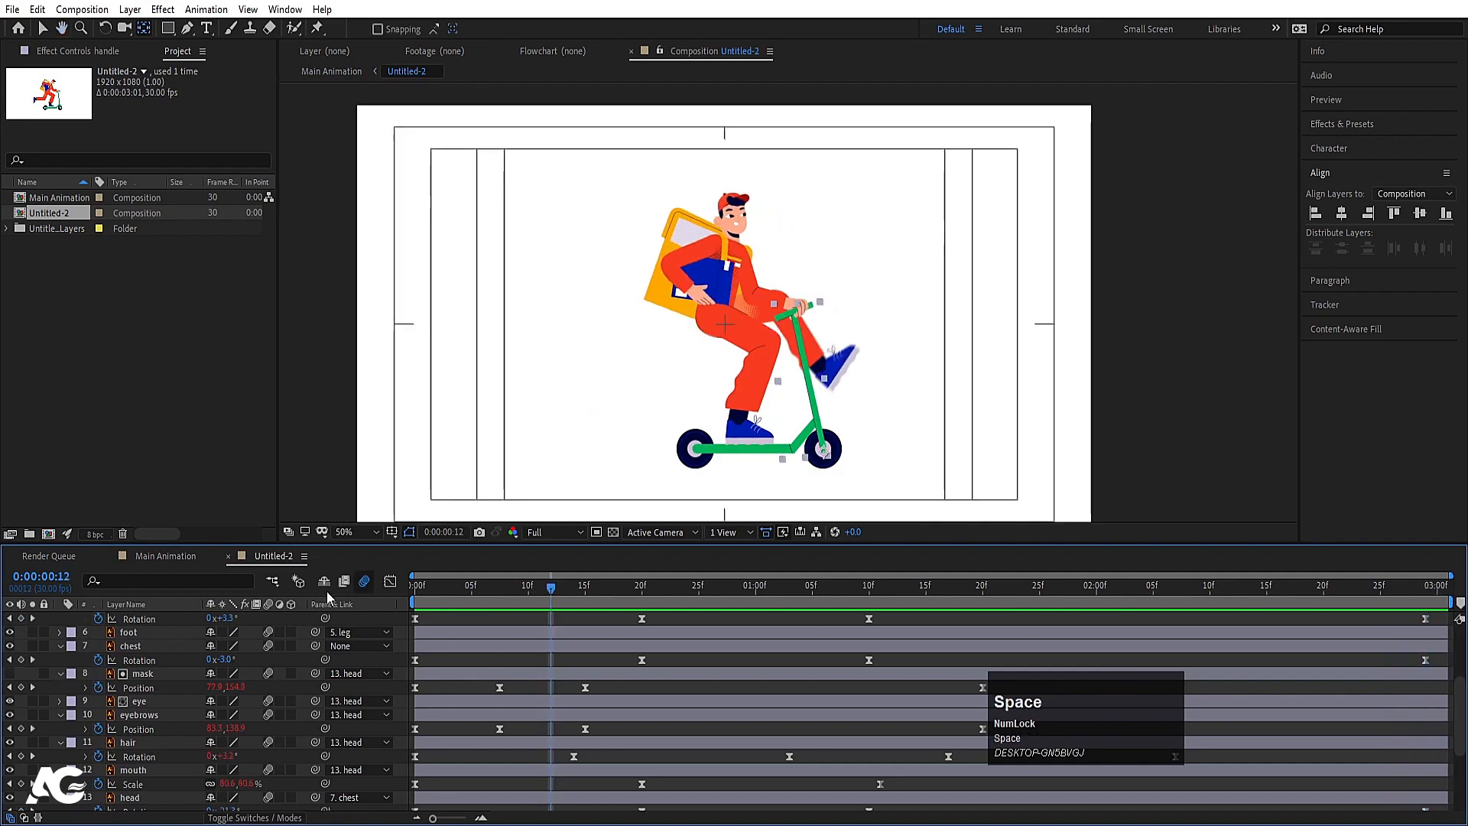
pyautogui.click(162, 557)
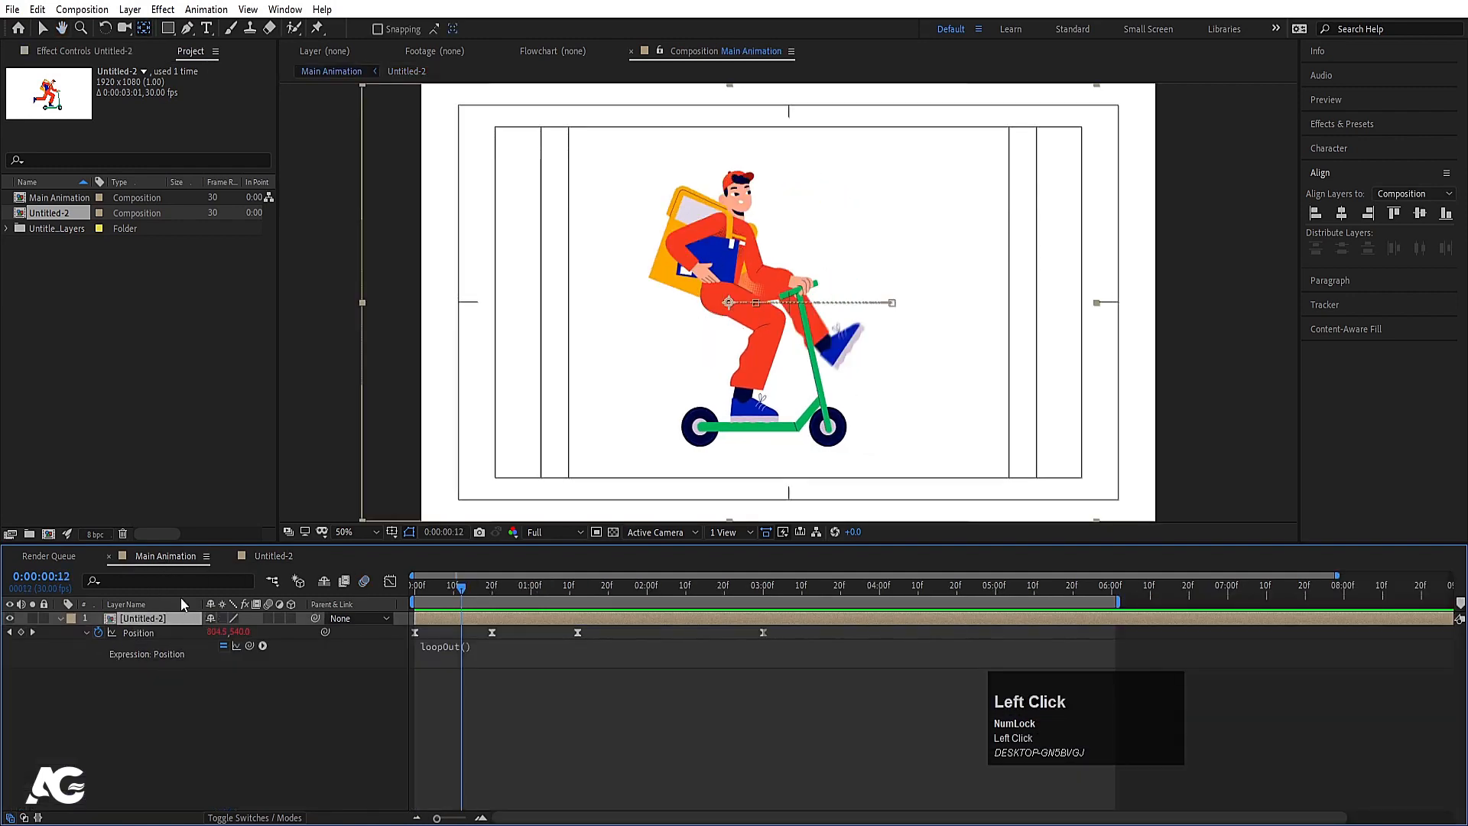
# - Unhide the bg layer in Untitled-2, move it into Main Animation and place it below the character layer
pyautogui.click(263, 555)
pyautogui.scroll(-5, 127, 778)
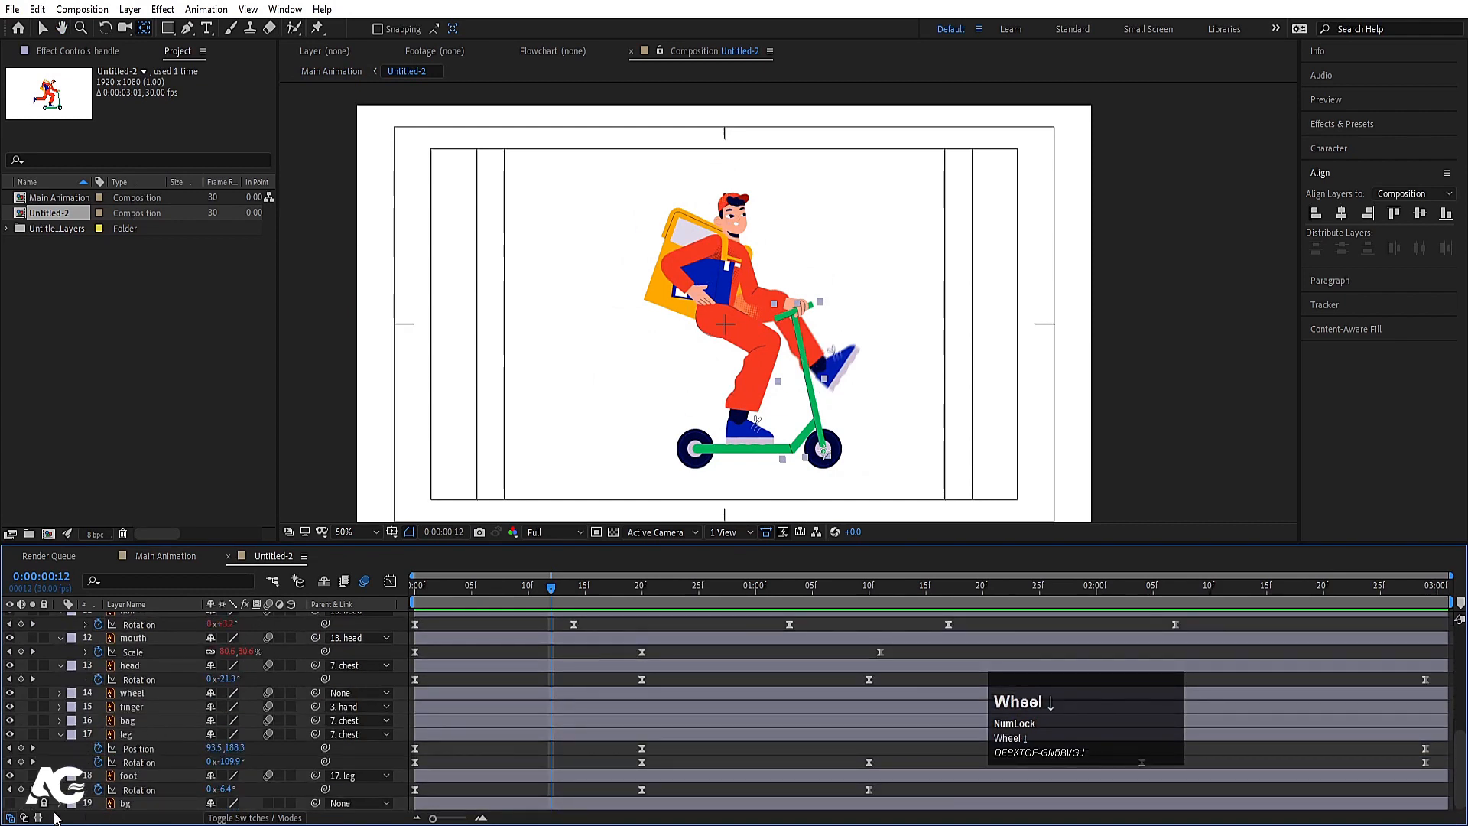
pyautogui.click(10, 804)
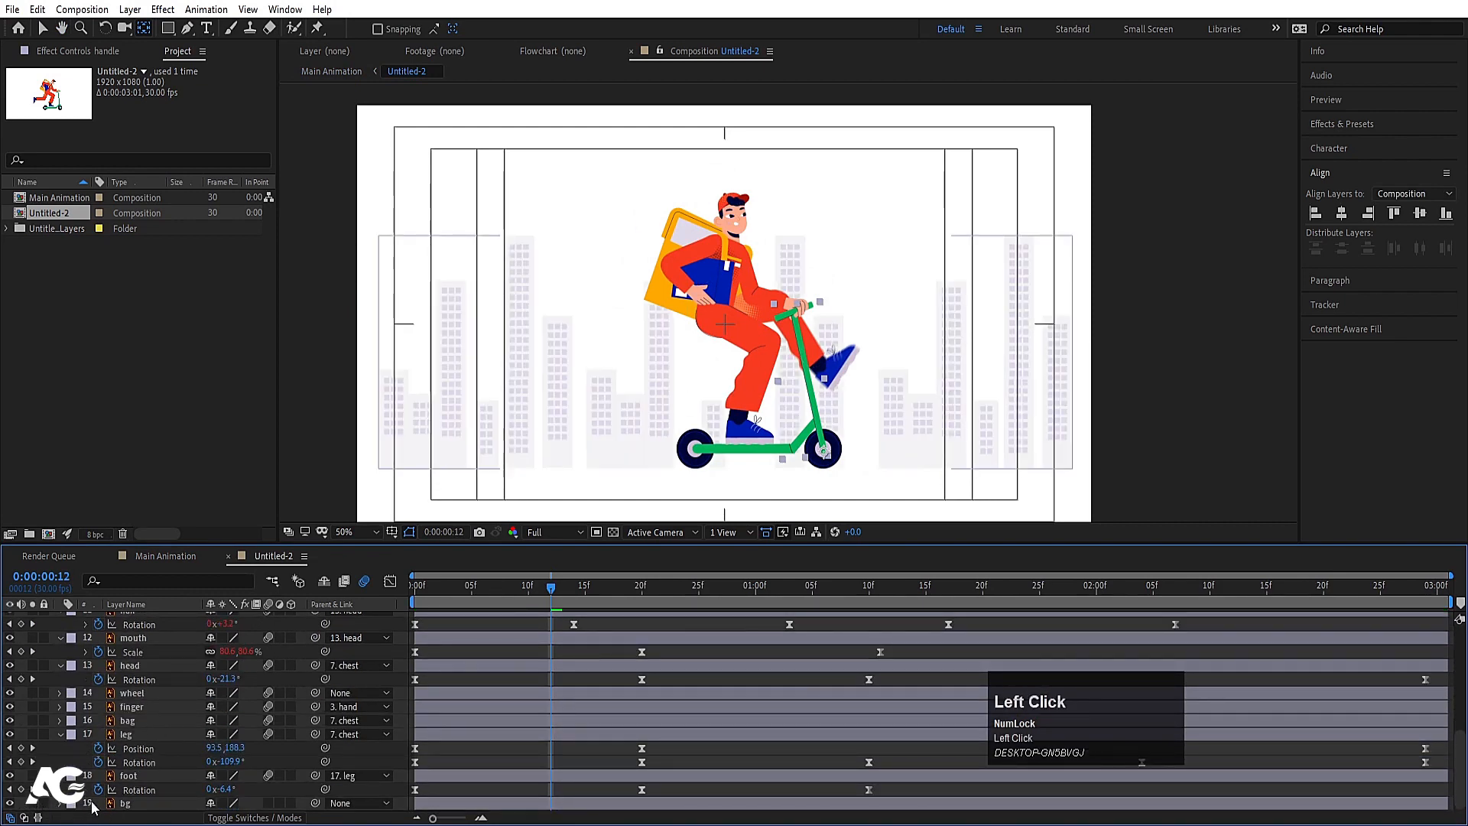
pyautogui.click(123, 804)
pyautogui.hotkey('ctrl', 'x')
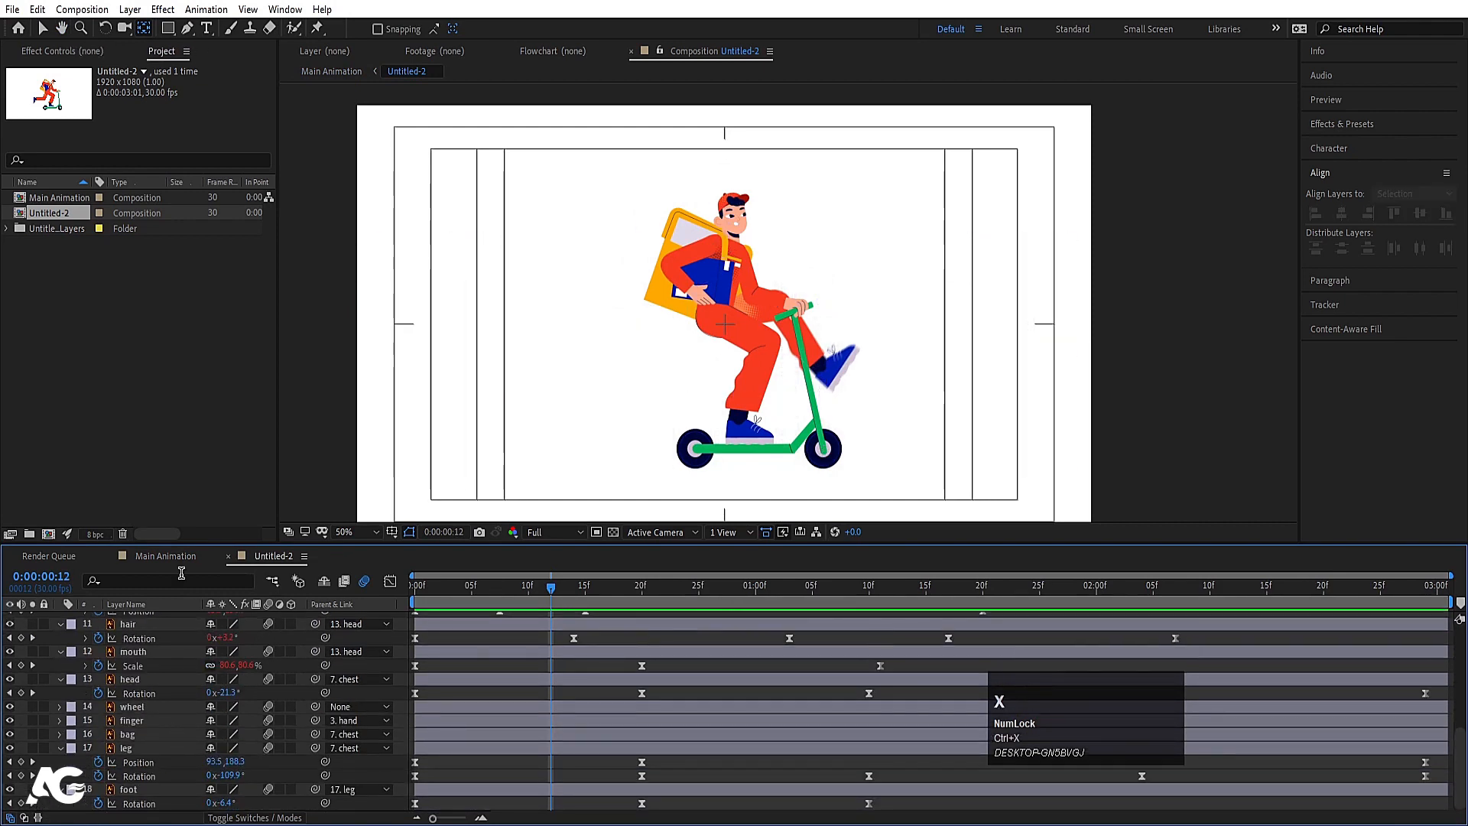
pyautogui.click(160, 555)
pyautogui.hotkey('ctrl', 'v')
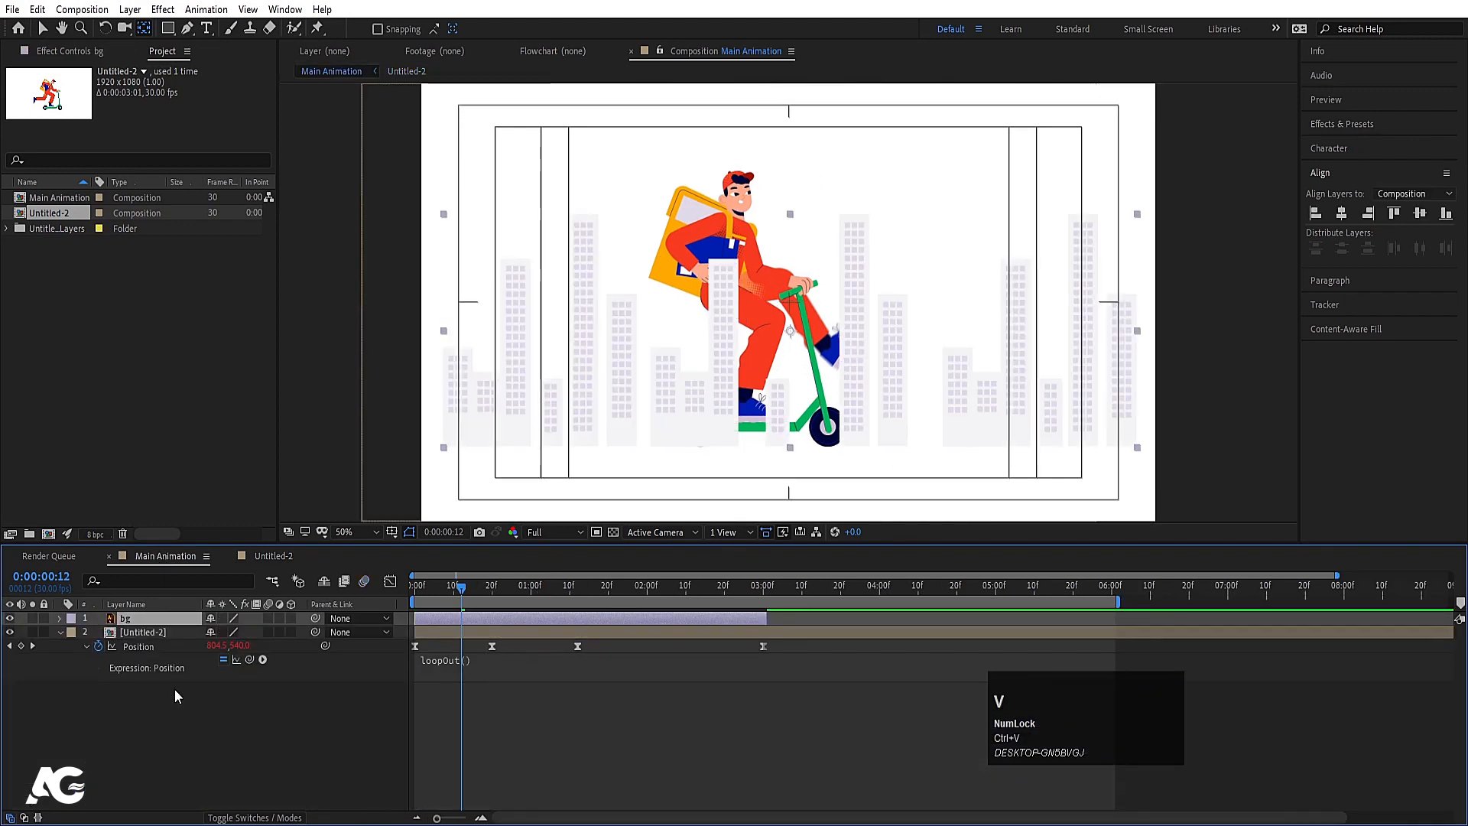
pyautogui.moveTo(153, 620); pyautogui.dragTo(151, 704)
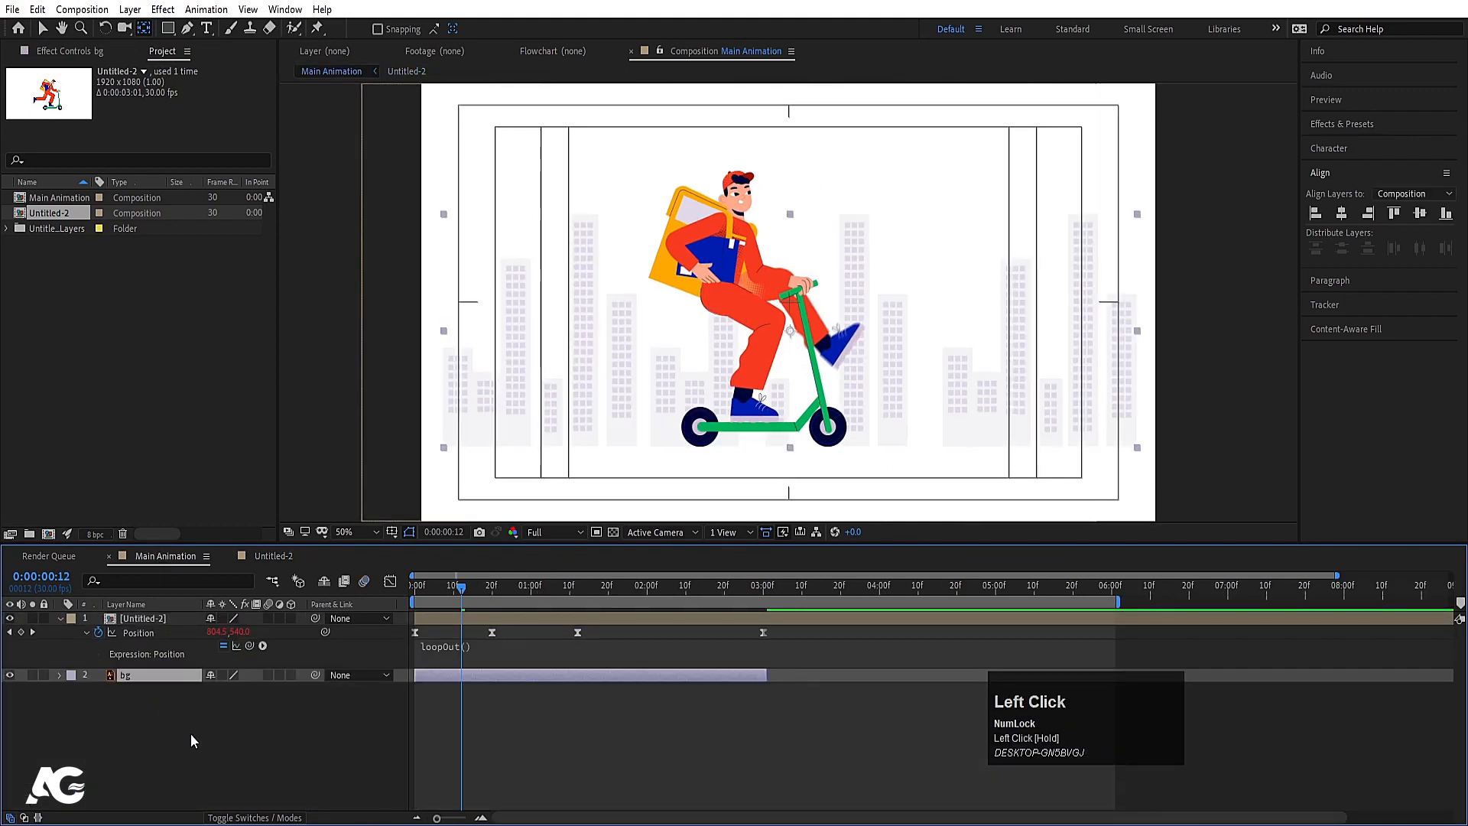
pyautogui.click(199, 742)
# - Duplicate the bg layer at 0:00:00:00, hide the copy and show the original layer's Position property
pyautogui.click(167, 671)
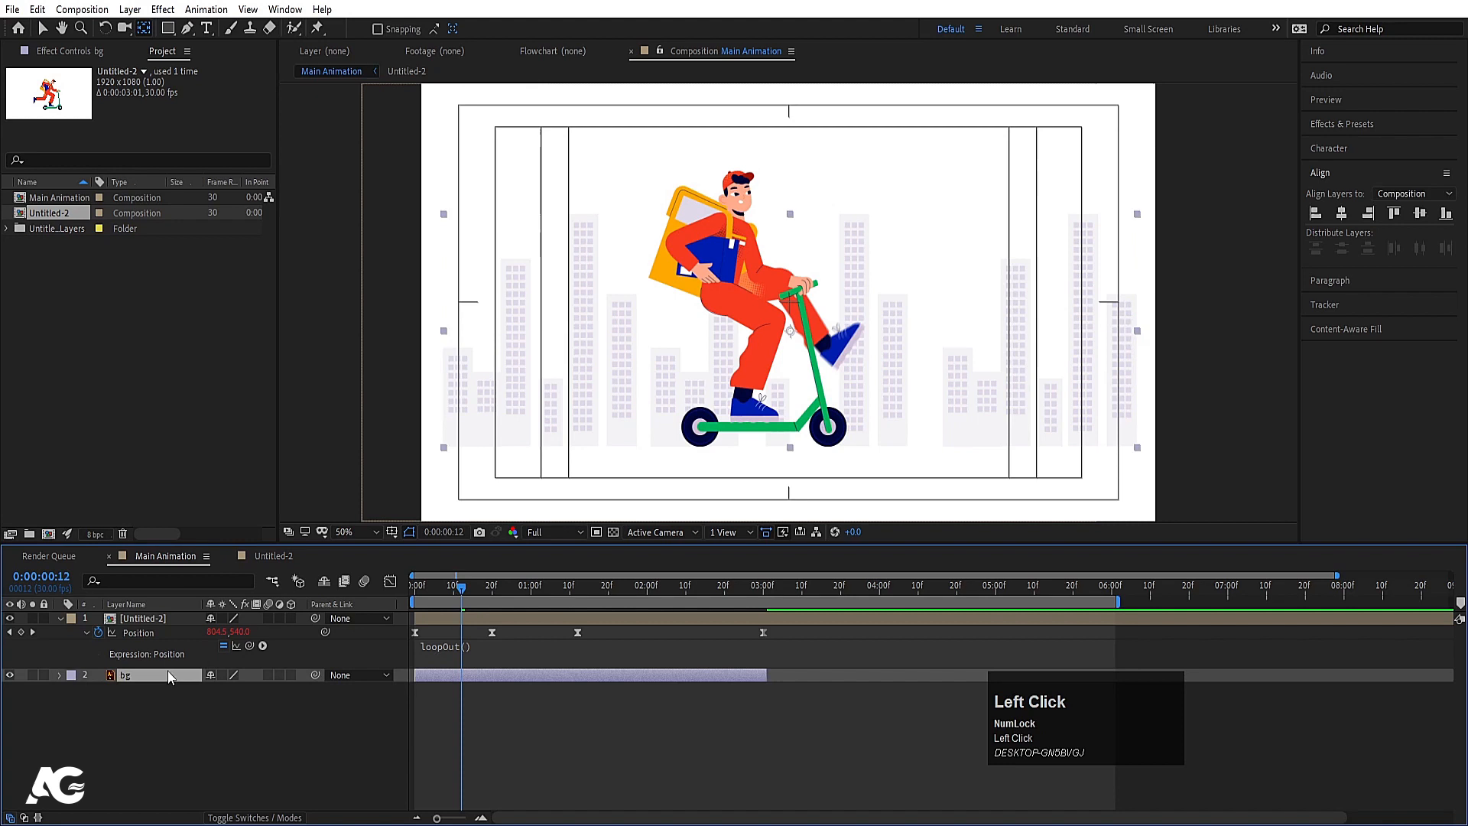
pyautogui.click(422, 590)
pyautogui.hotkey('ctrl', 'd')
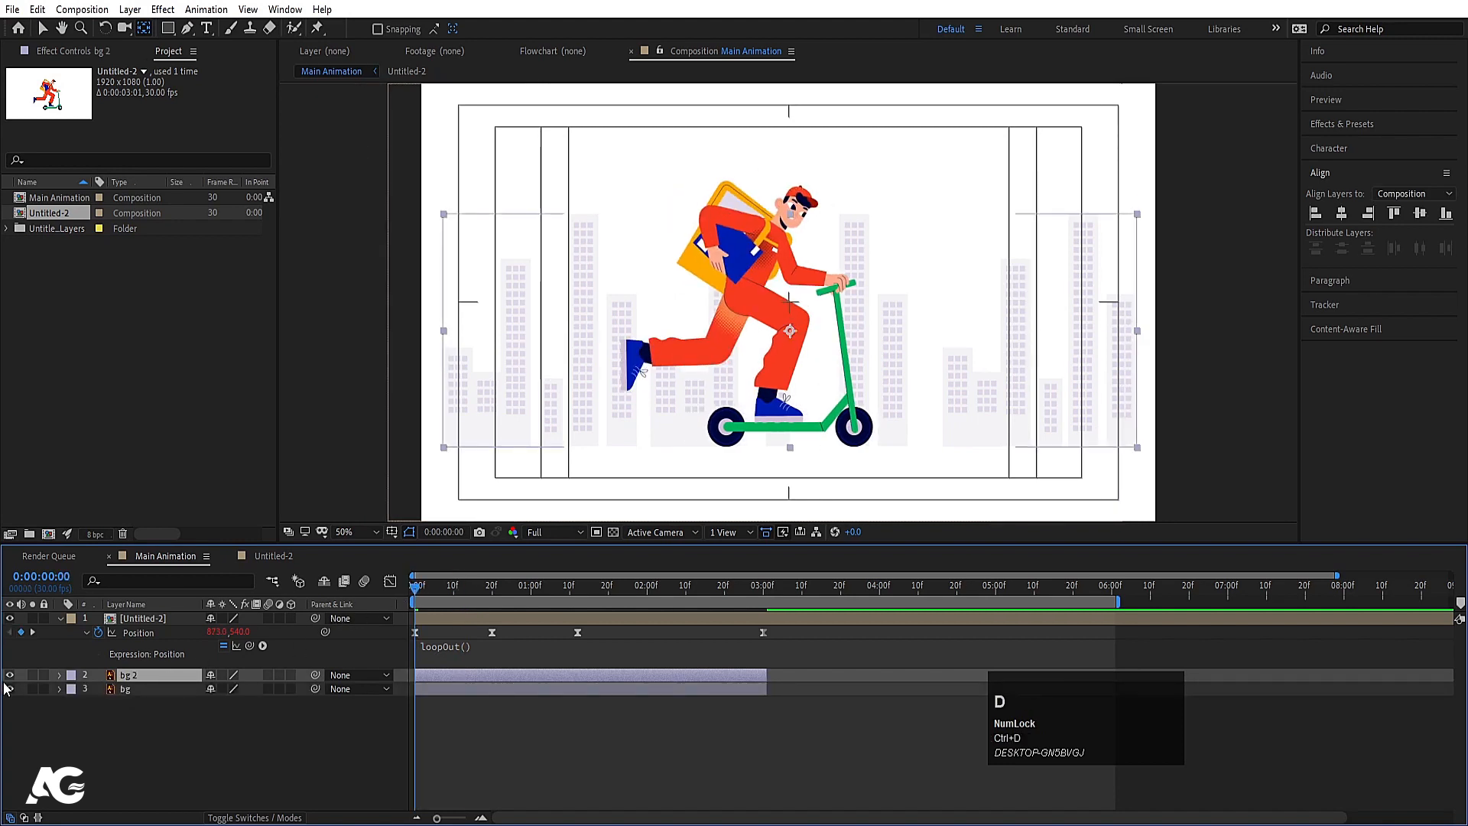
pyautogui.click(136, 686)
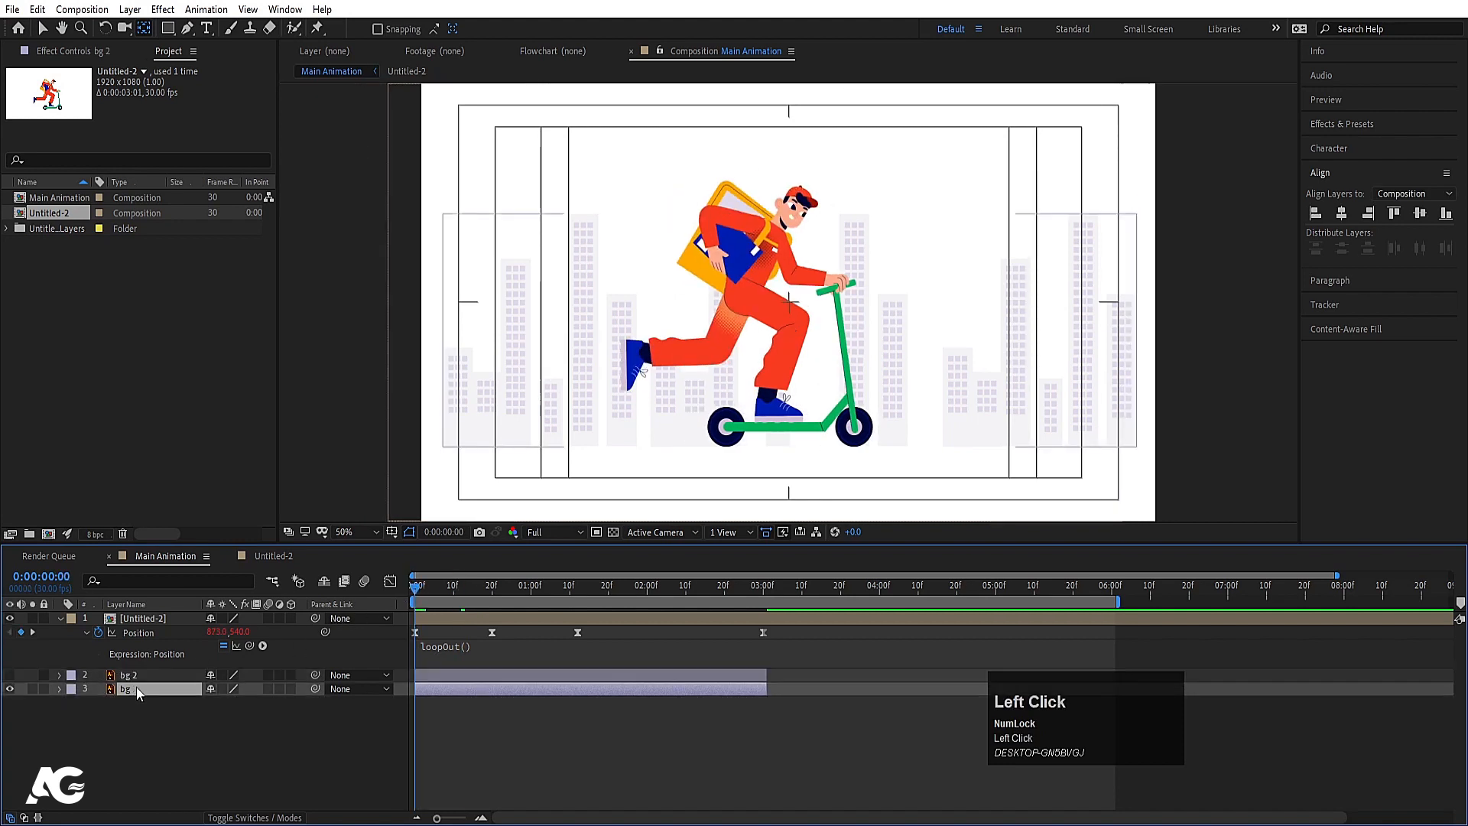
pyautogui.press('p')
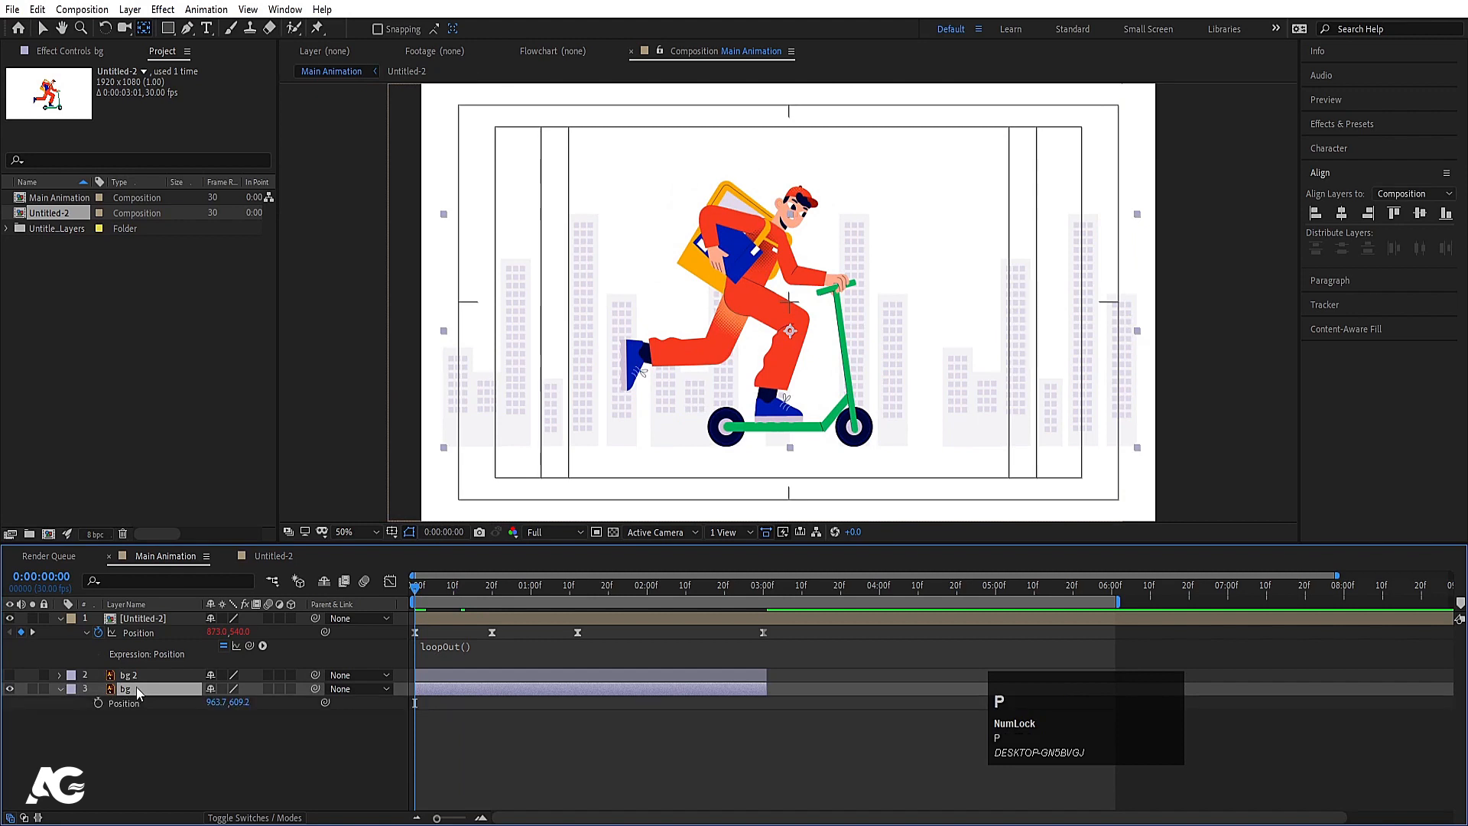
# - Add a Position keyframe to the bg layer at 0:00:00:00 and end the work area at 0:00:05:28
pyautogui.click(98, 702)
pyautogui.click(1112, 588)
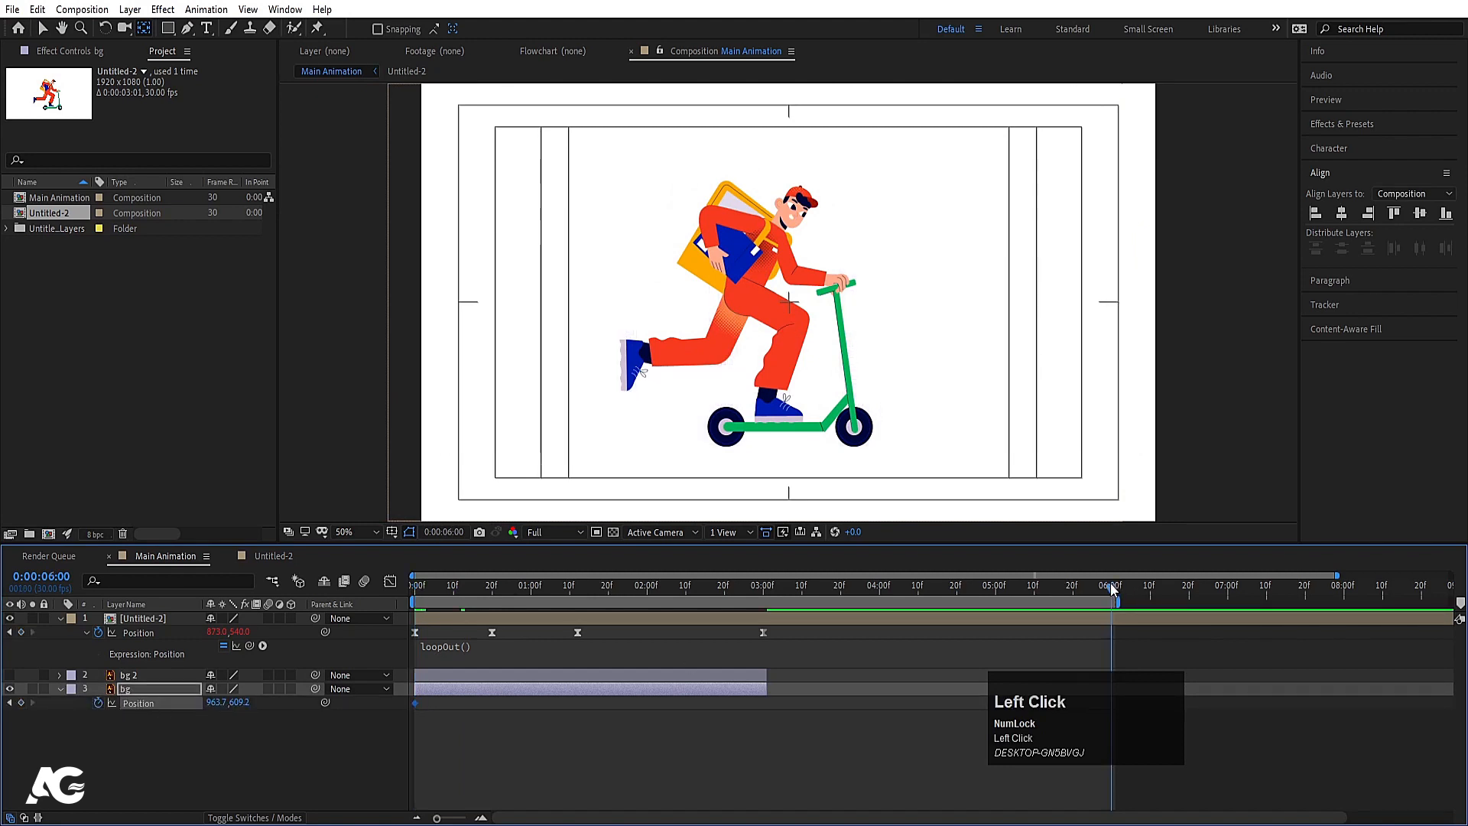
pyautogui.moveTo(1113, 588); pyautogui.dragTo(1106, 587)
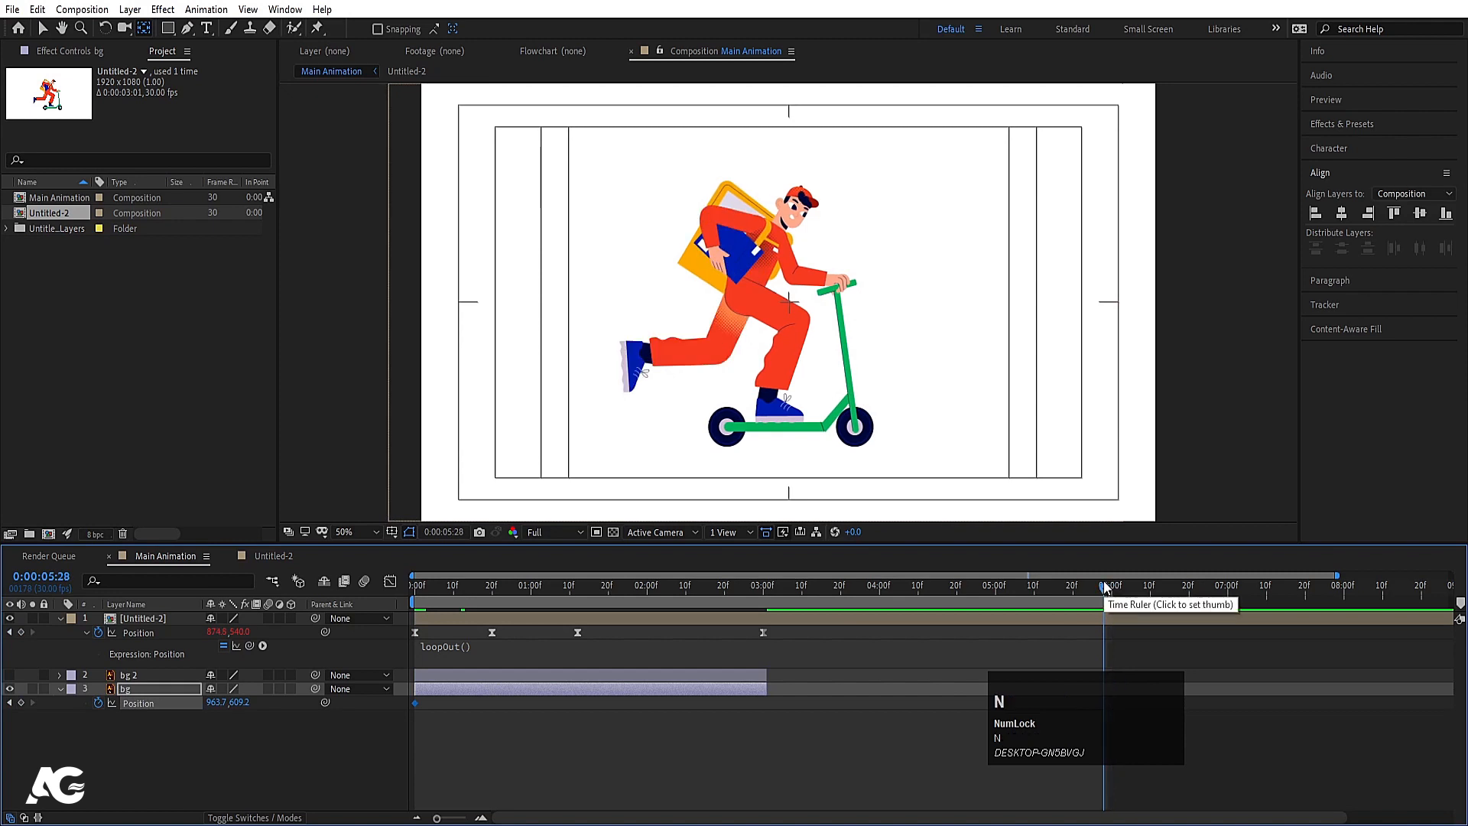
# - Play the animation around the new end of the work area to check how the character's motion loops
pyautogui.press('space')
pyautogui.click(1104, 584)
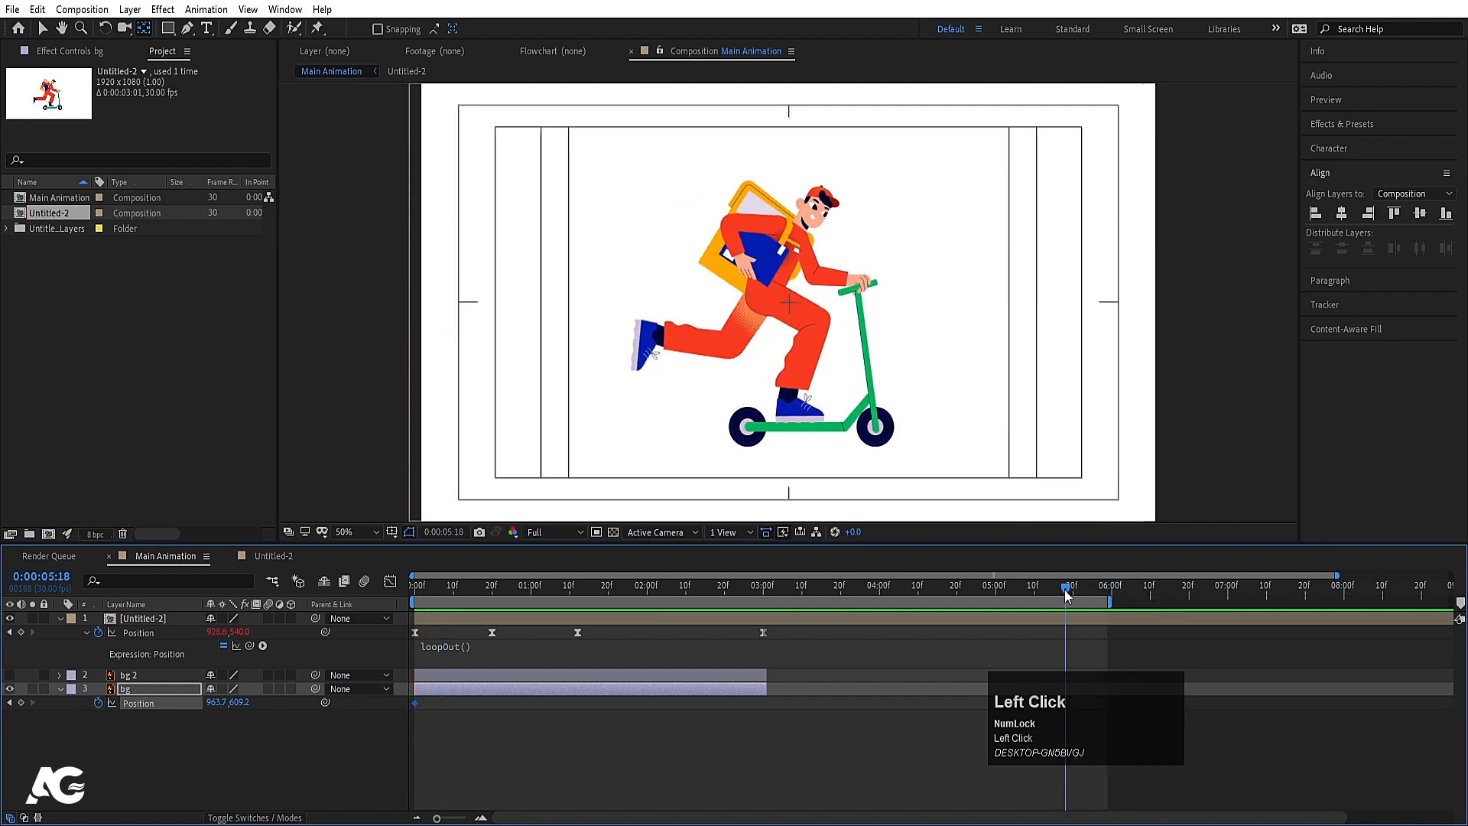
pyautogui.press('space')
pyautogui.click(1108, 597)
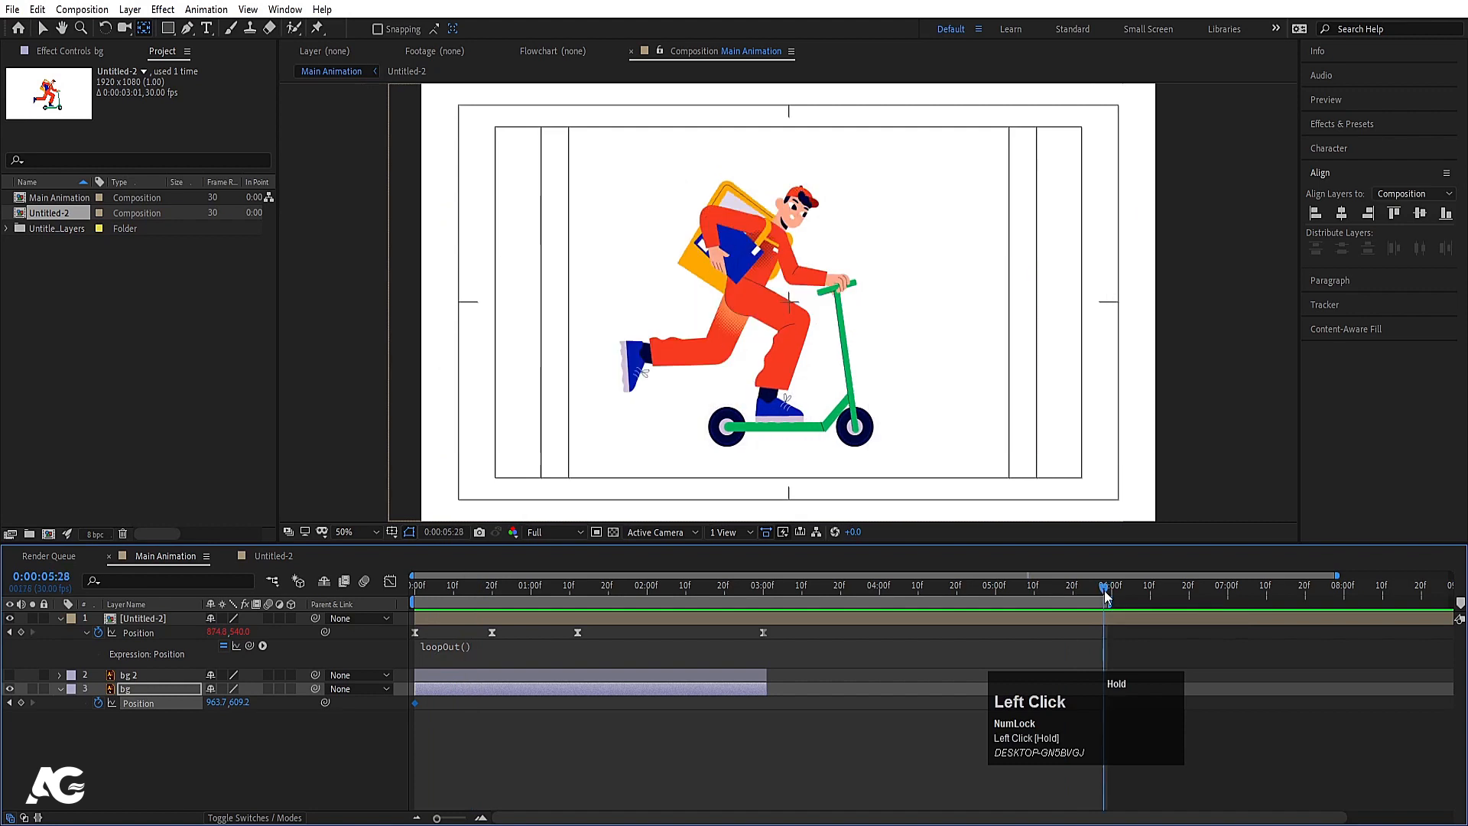
pyautogui.moveTo(1107, 593); pyautogui.dragTo(1105, 591)
pyautogui.press('space')
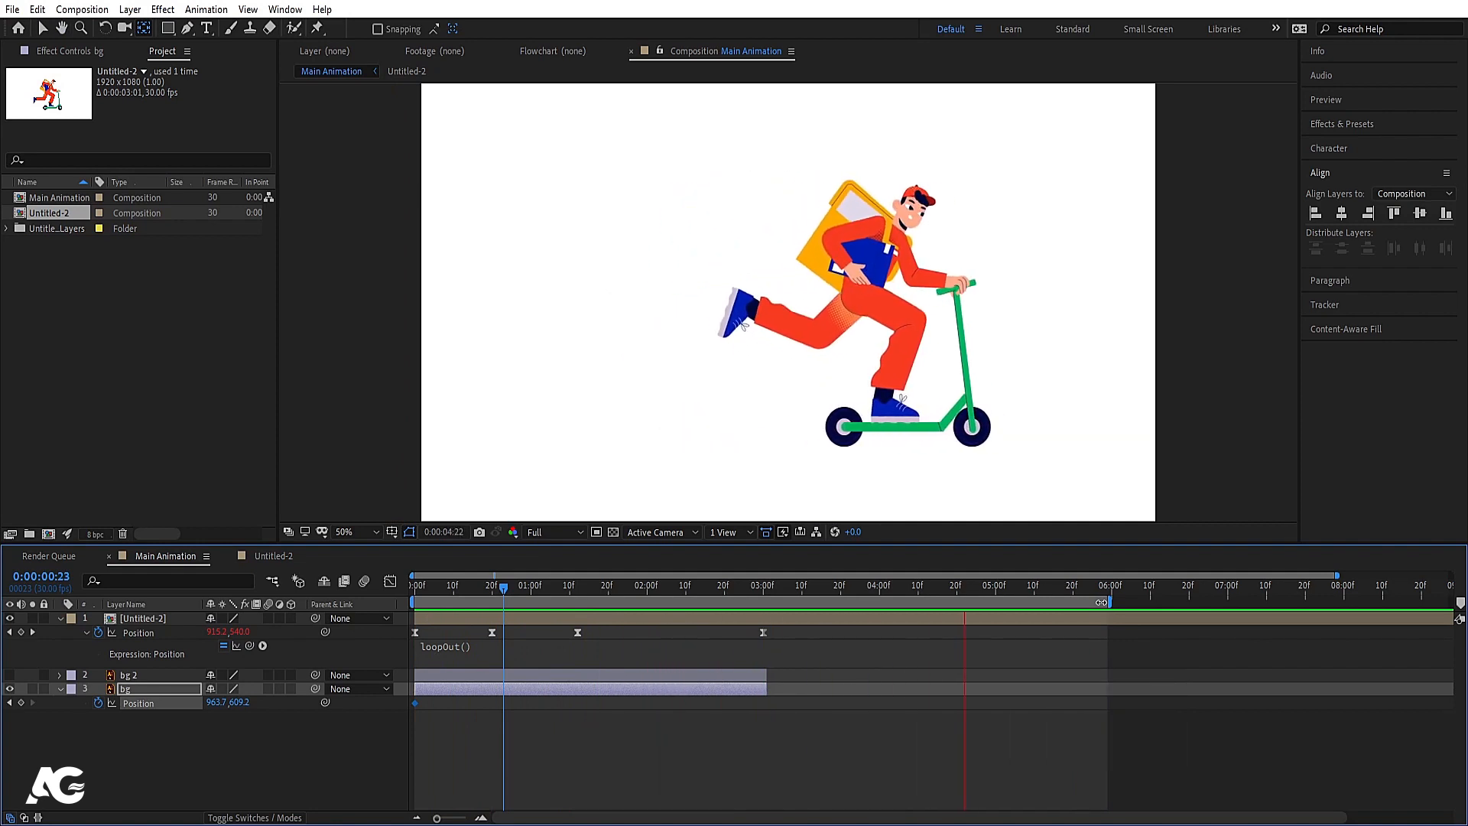
pyautogui.press('space')
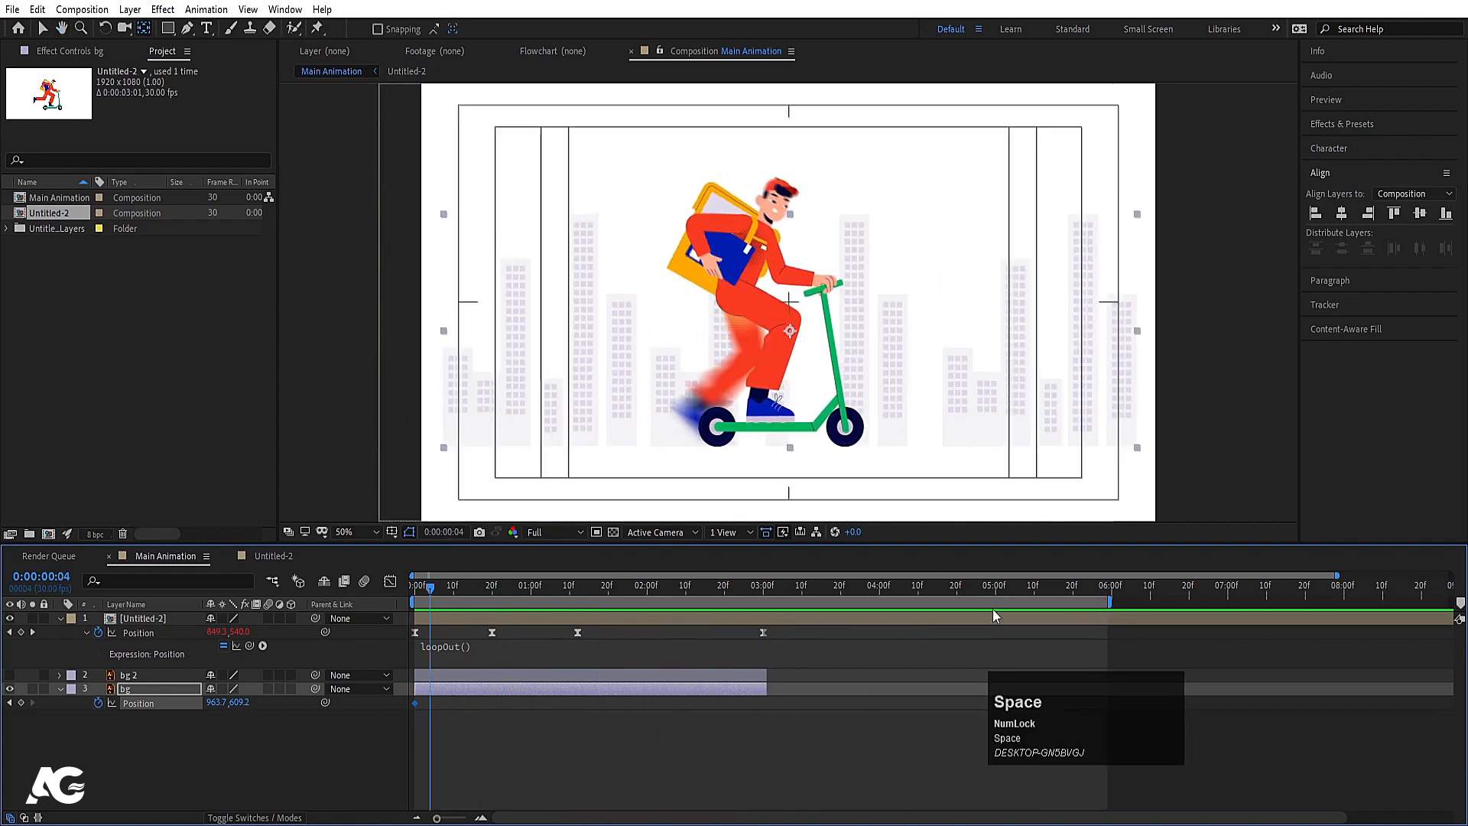
# - Extend both bg layers slightly past the work area's end and keyframe bg's Position at 0:00:05:28 with X at -936.3
pyautogui.keyDown('shift'); pyautogui.click(126, 675); pyautogui.keyUp('shift')
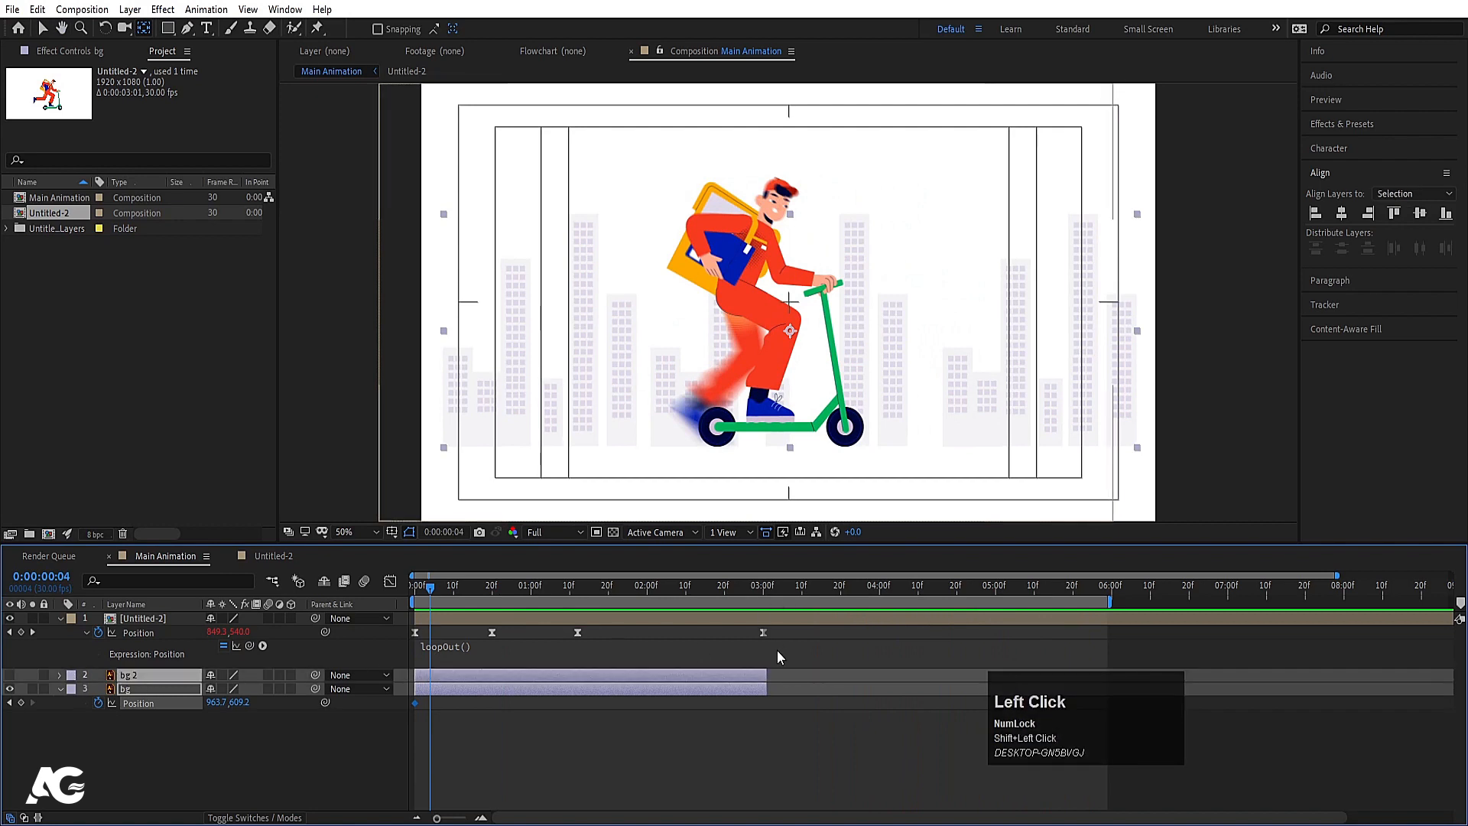
pyautogui.moveTo(770, 672); pyautogui.dragTo(1140, 670)
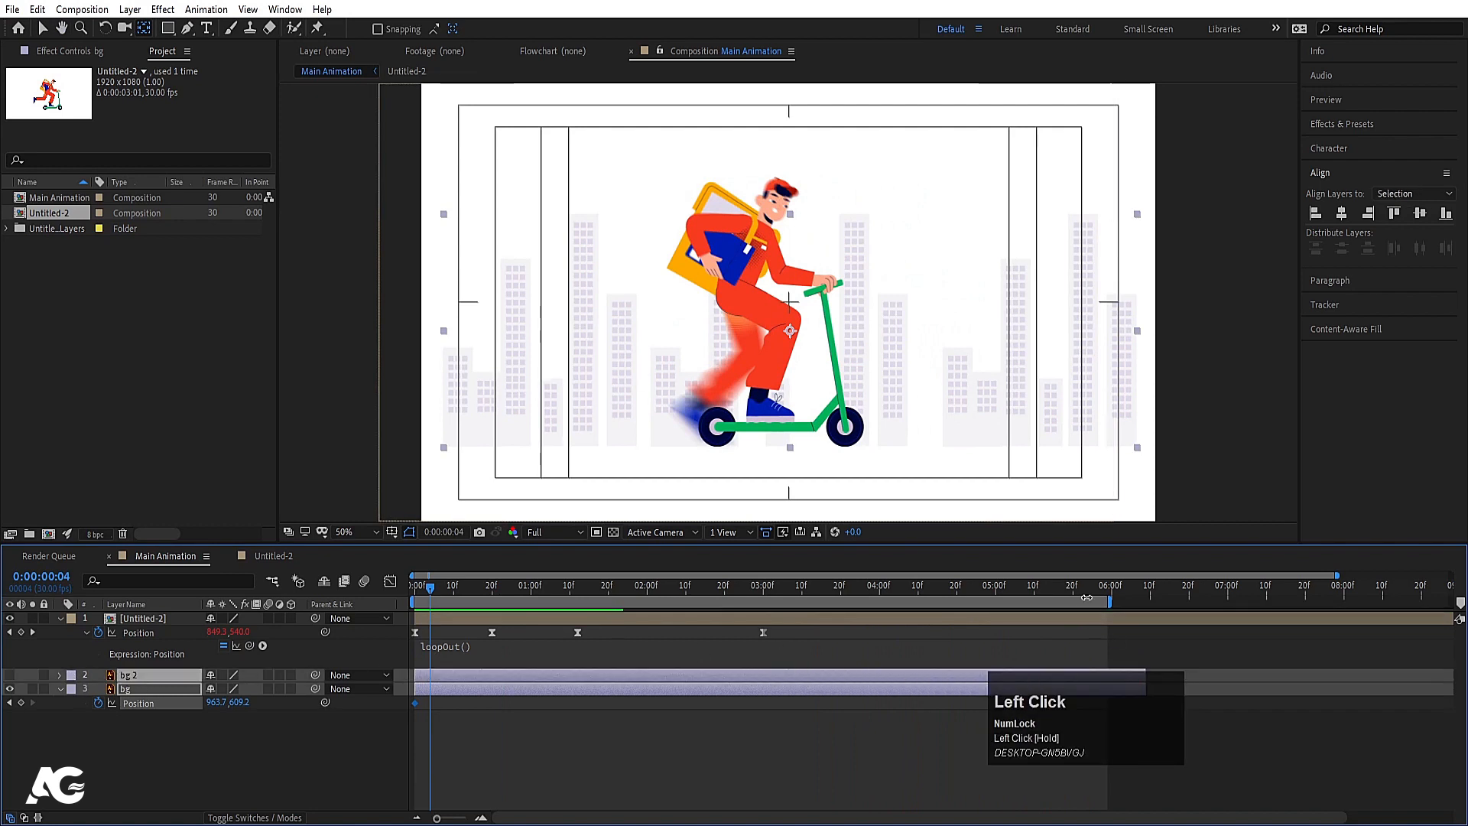
pyautogui.moveTo(1087, 597); pyautogui.dragTo(1104, 595)
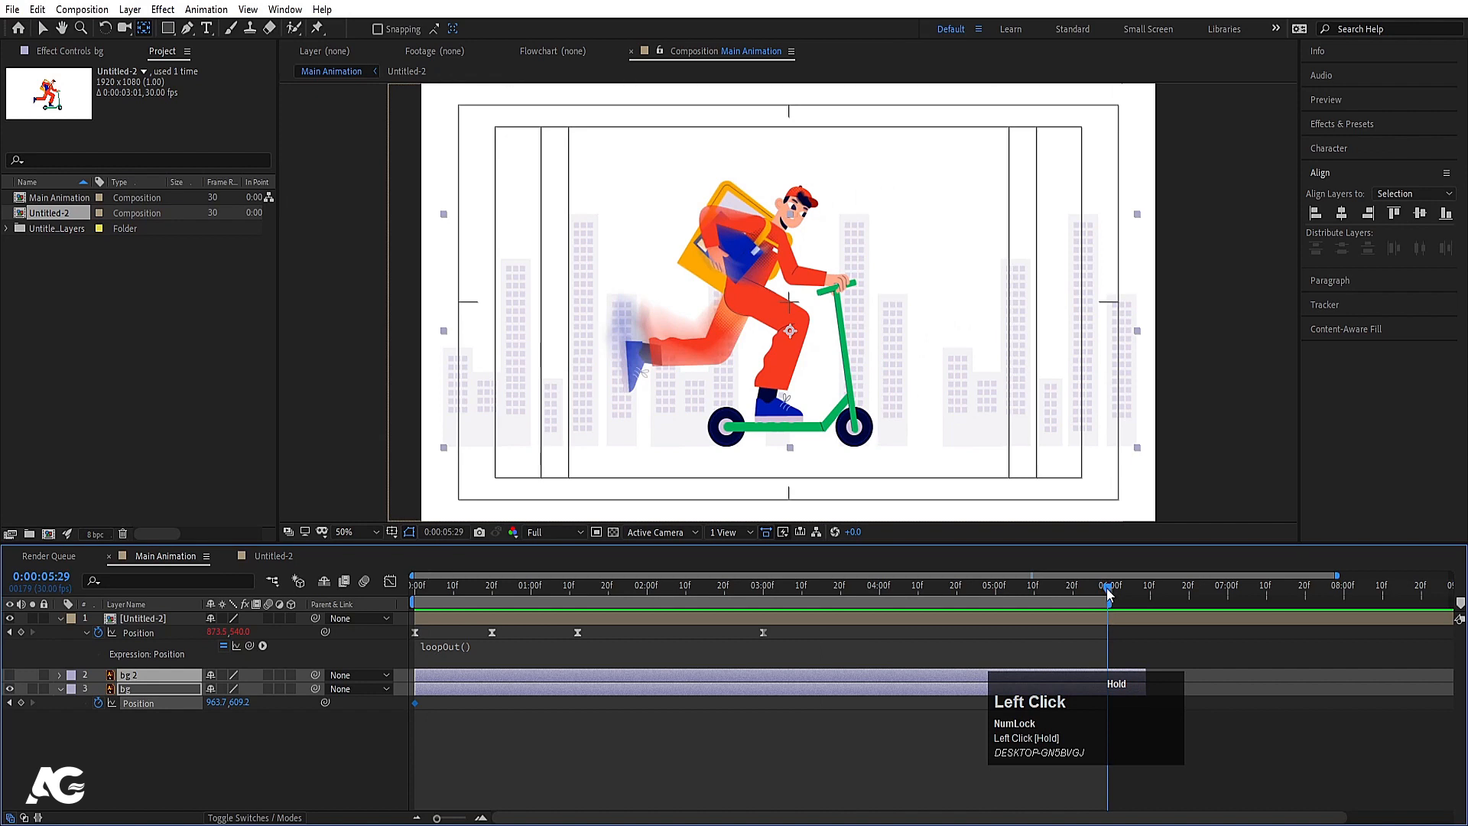
pyautogui.moveTo(1108, 594); pyautogui.dragTo(1107, 594)
pyautogui.click(342, 750)
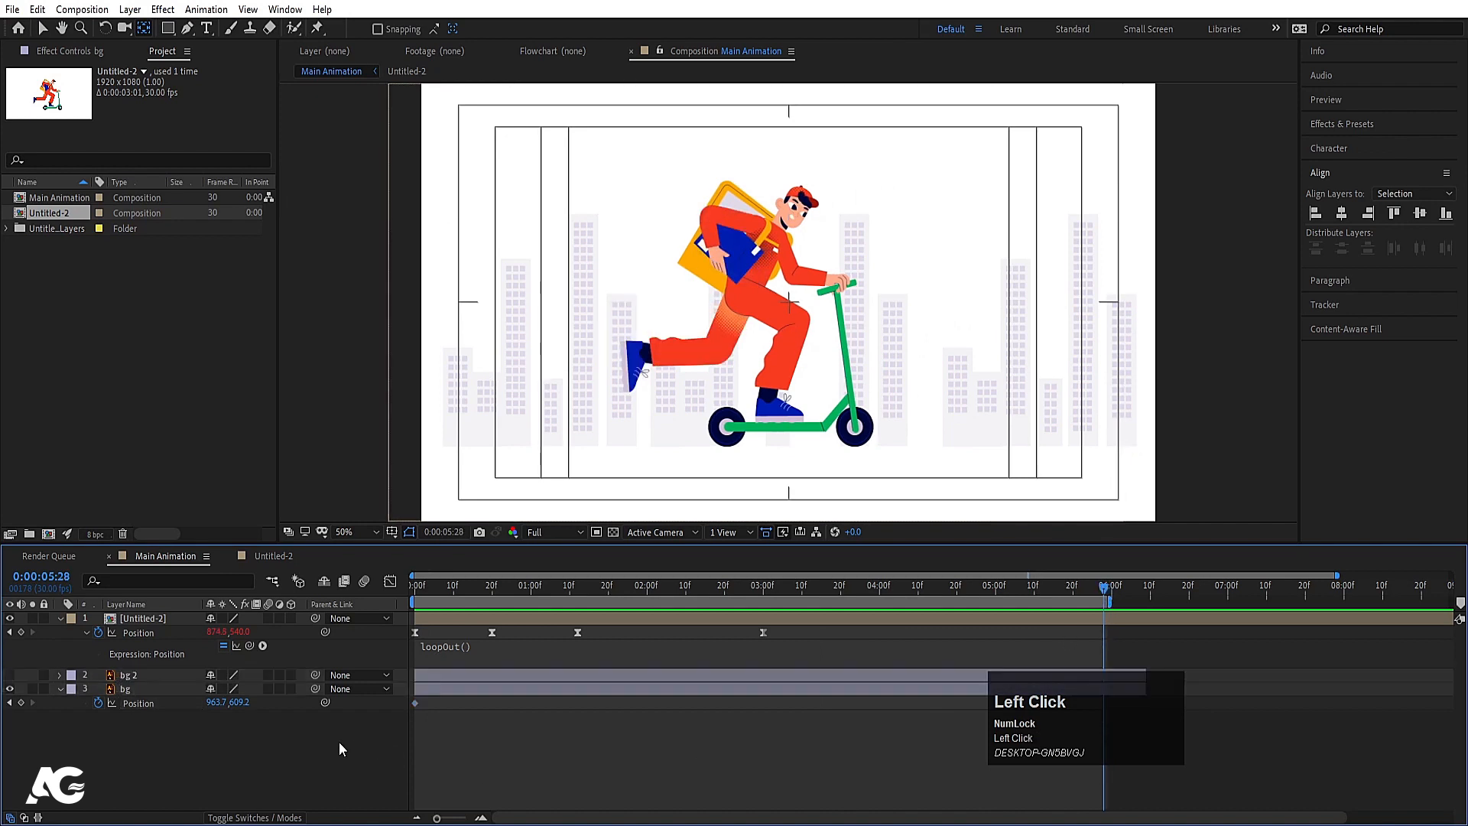
pyautogui.click(130, 689)
pyautogui.moveTo(1089, 364); pyautogui.dragTo(375, 392)
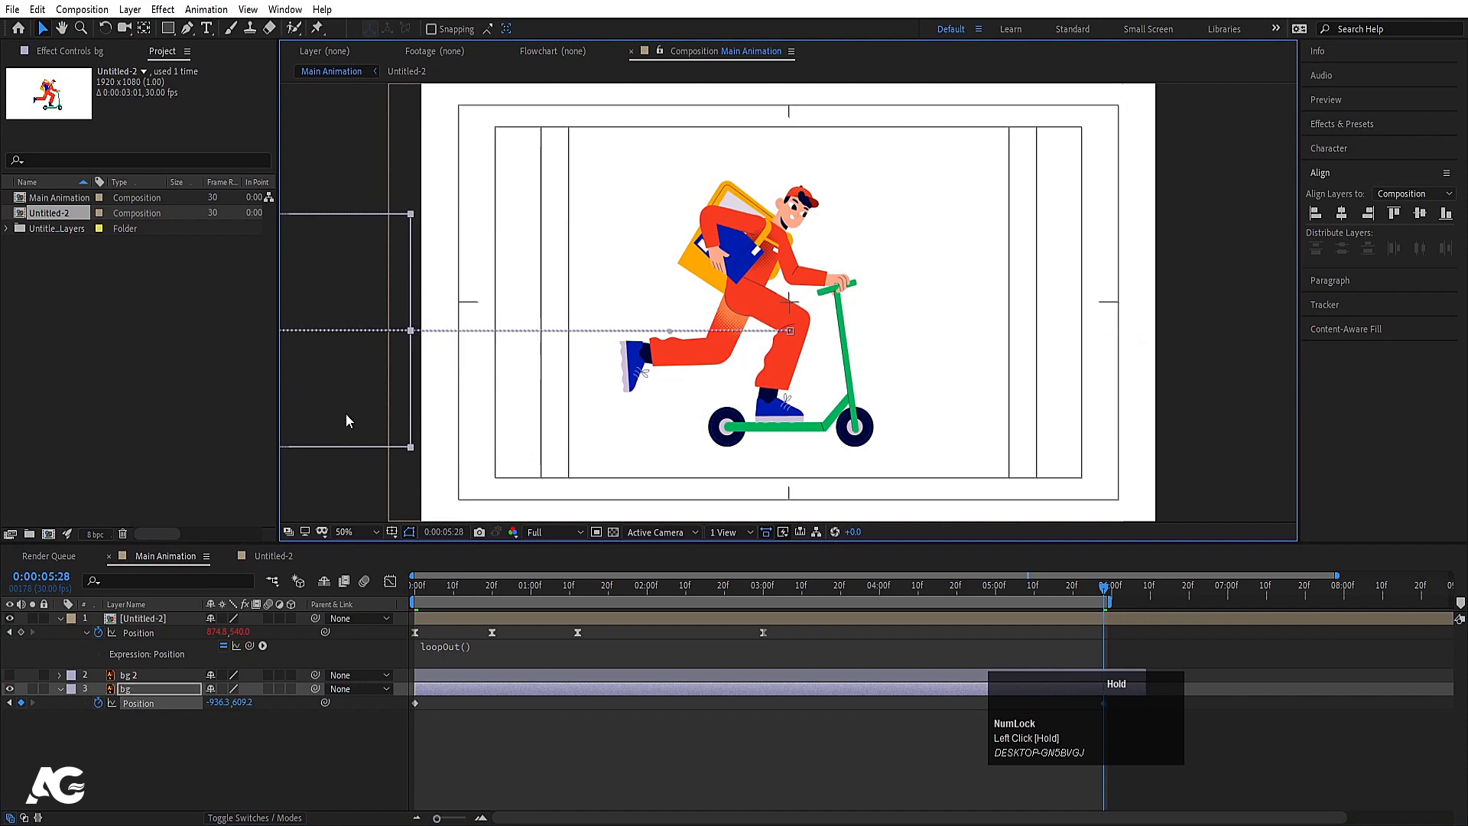
pyautogui.click(94, 746)
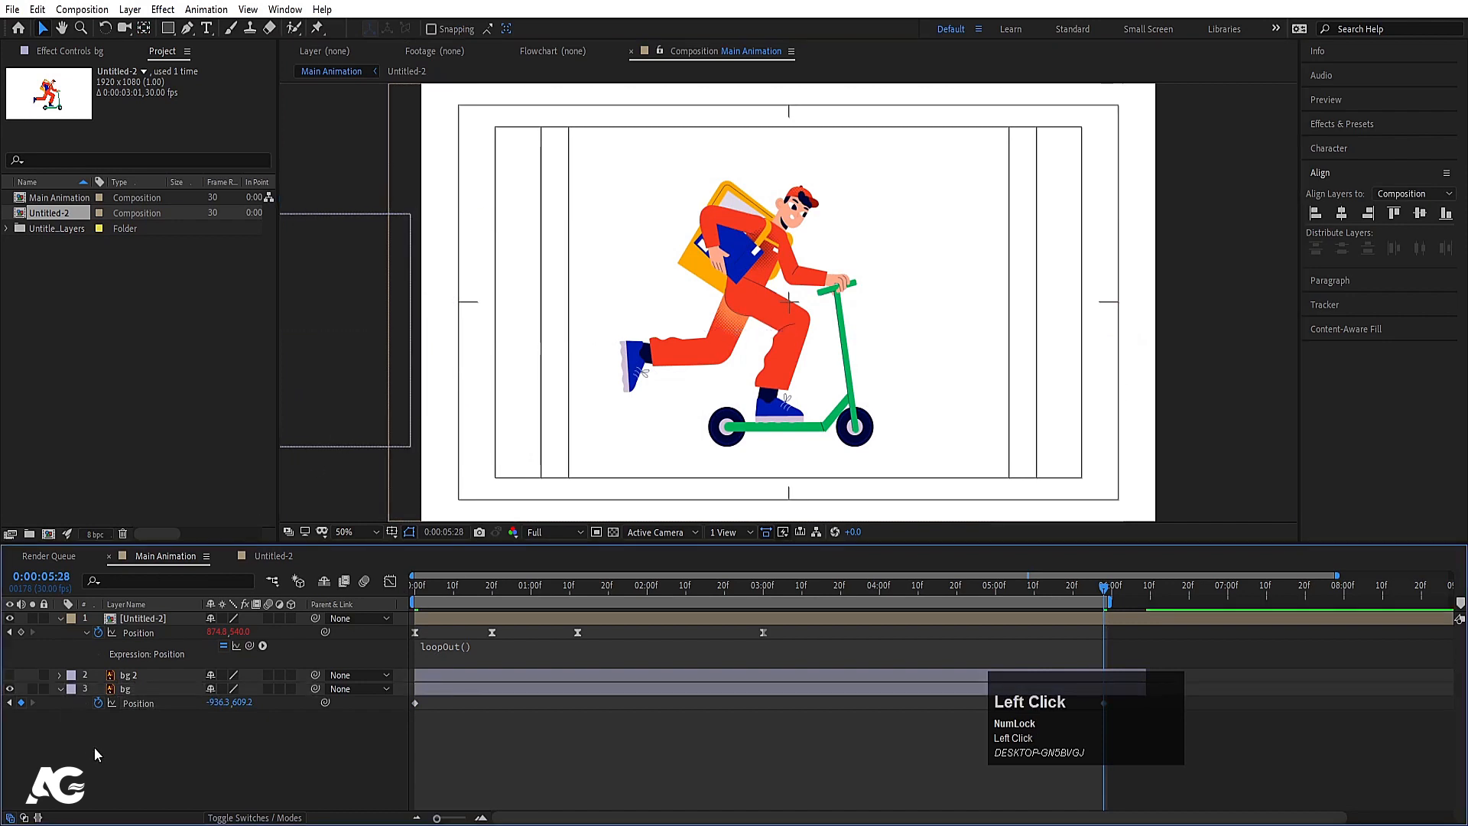
# - Unhide the bg 2 layer and parent it to the bg layer at 0:00:05:28
pyautogui.click(8, 675)
pyautogui.click(164, 673)
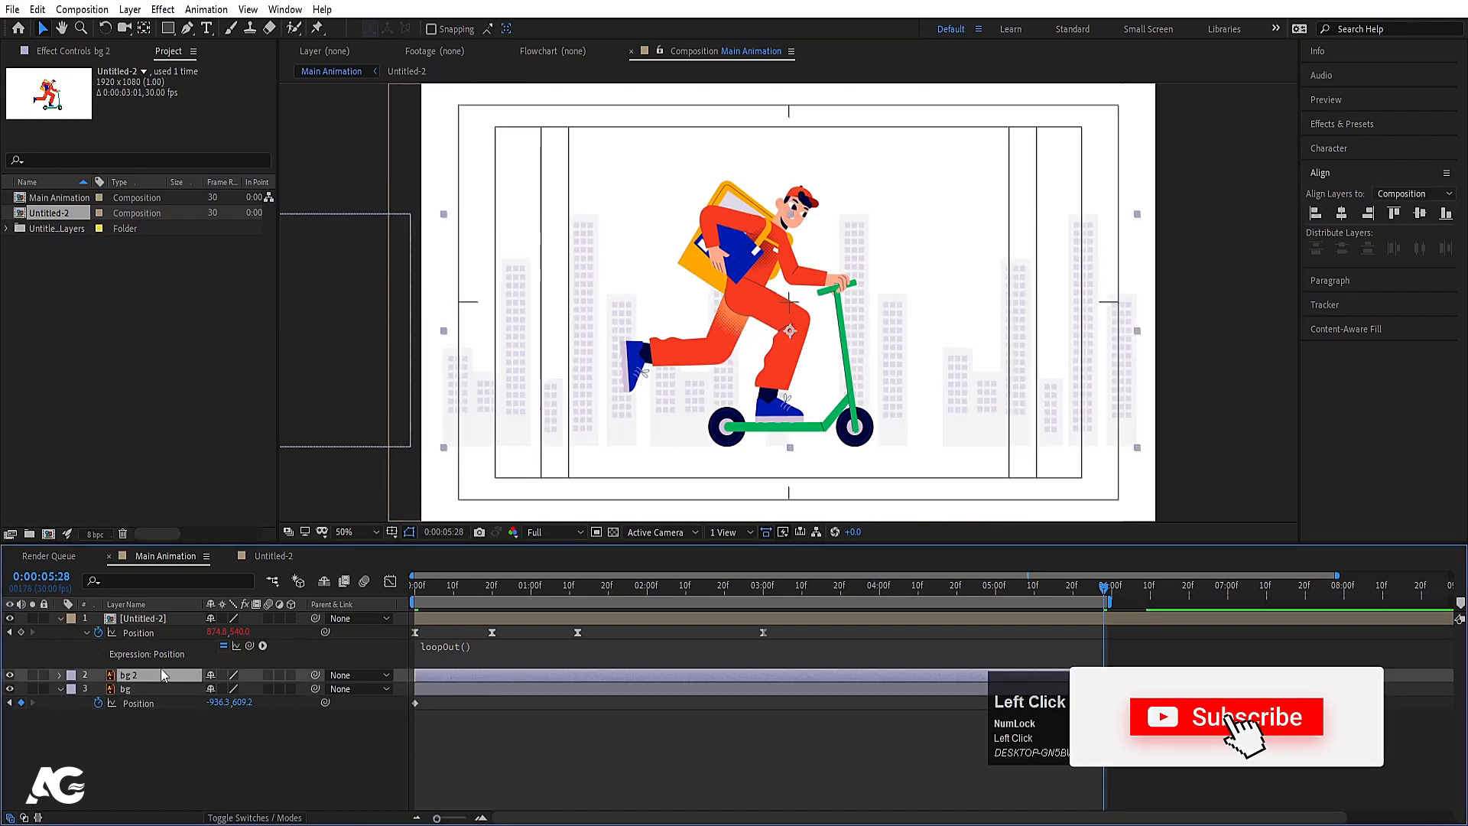
pyautogui.moveTo(146, 686); pyautogui.dragTo(147, 689)
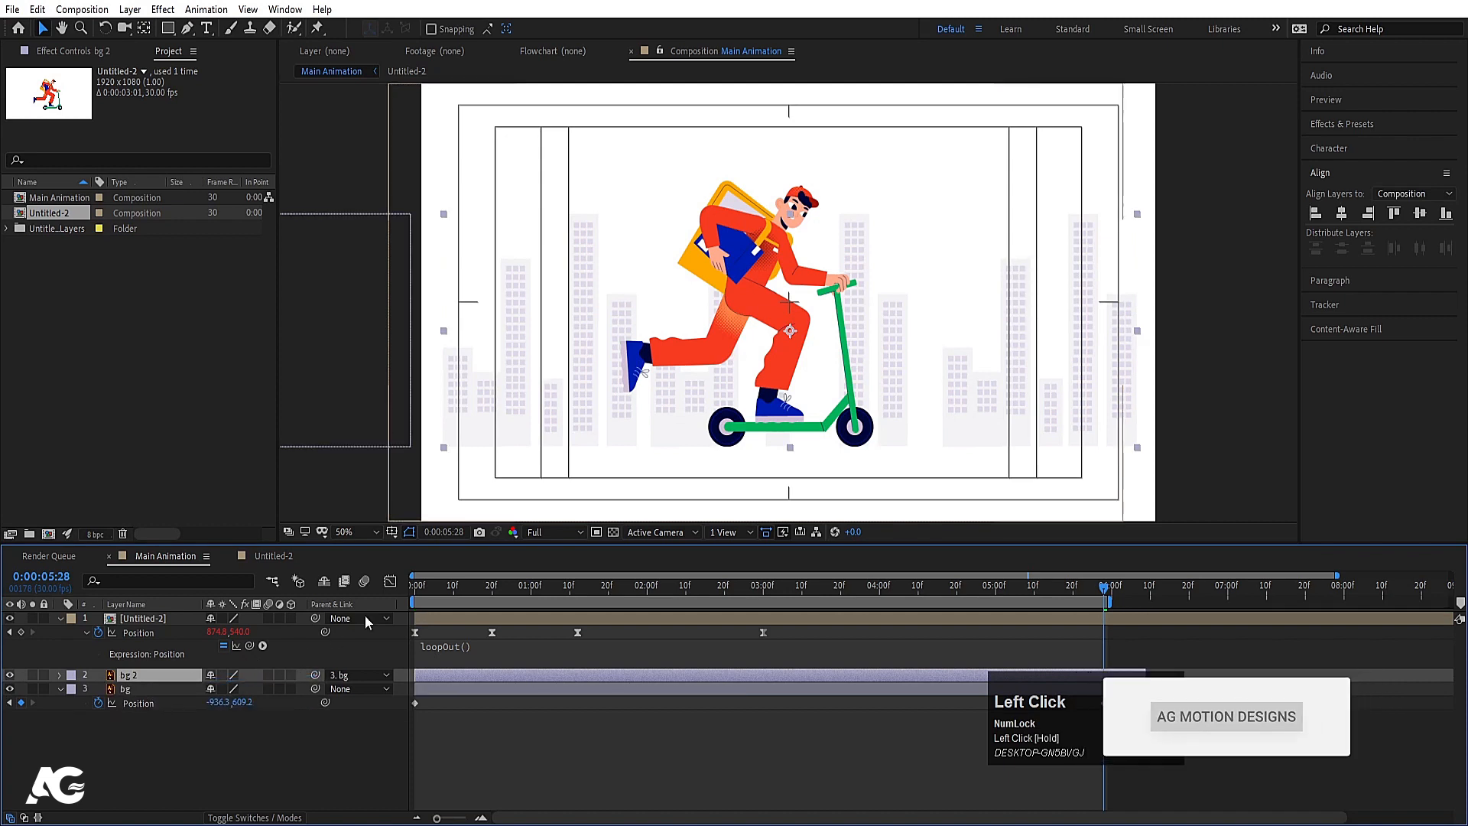
# - Play the composition from 0:00:00:00 to check the scrolling city background
pyautogui.click(414, 584)
pyautogui.press('space')
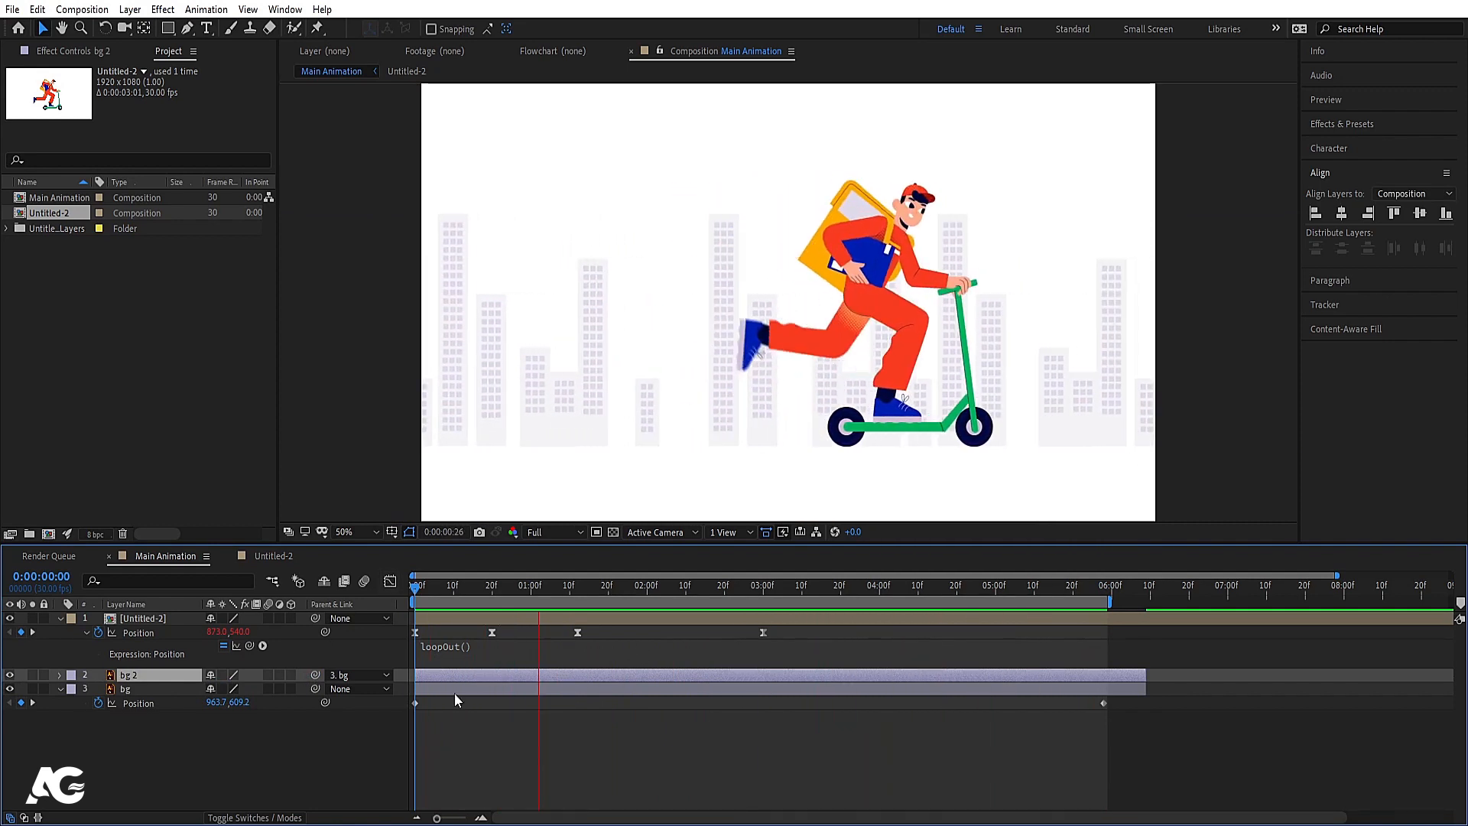
pyautogui.press('space')
# - Draw a straight horizontal line with the Pen tool below the scooter, spanning beyond both frame edges, and set its fill to None
pyautogui.click(153, 746)
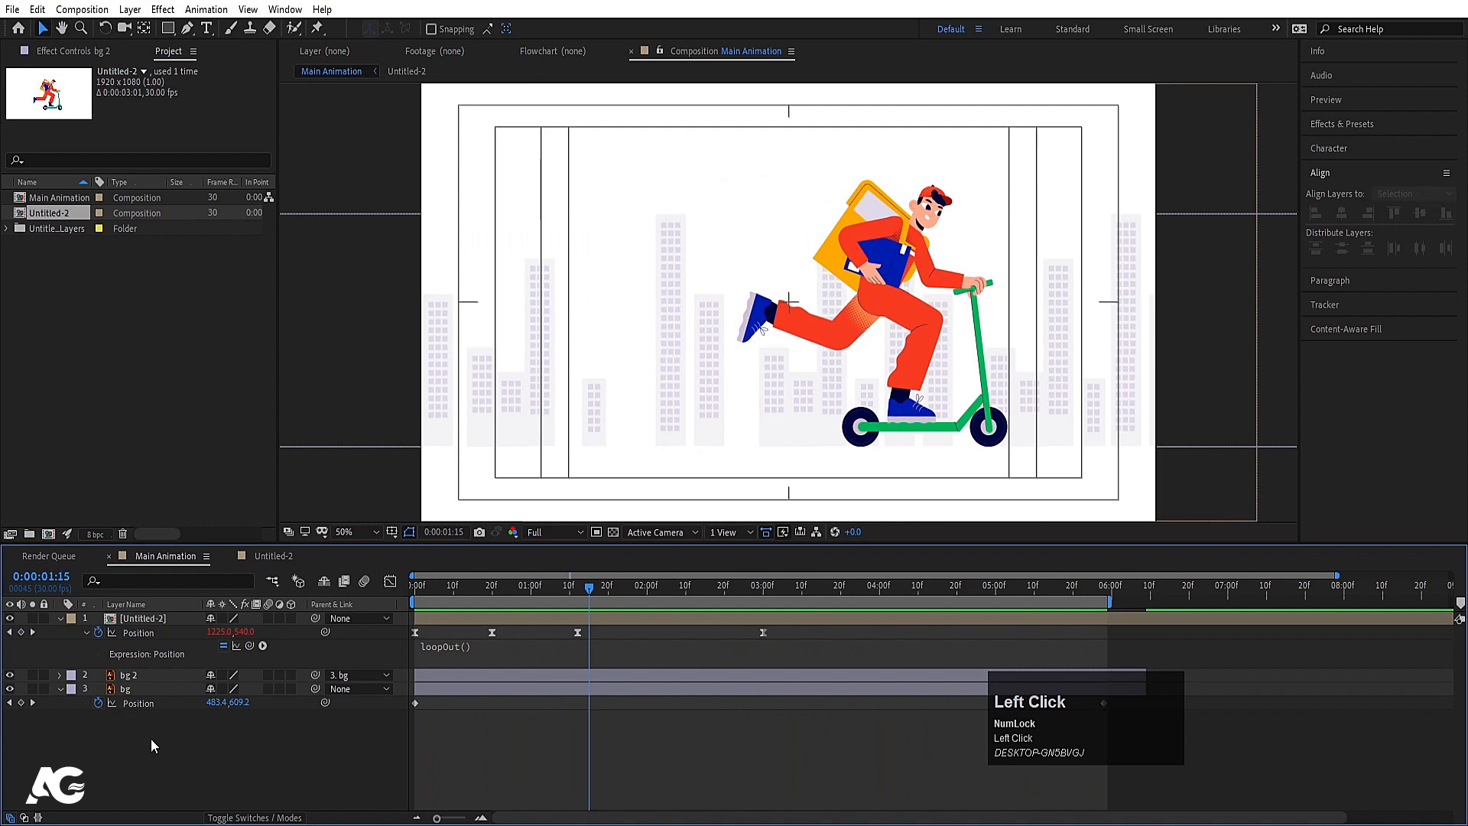
pyautogui.click(188, 31)
pyautogui.click(387, 465)
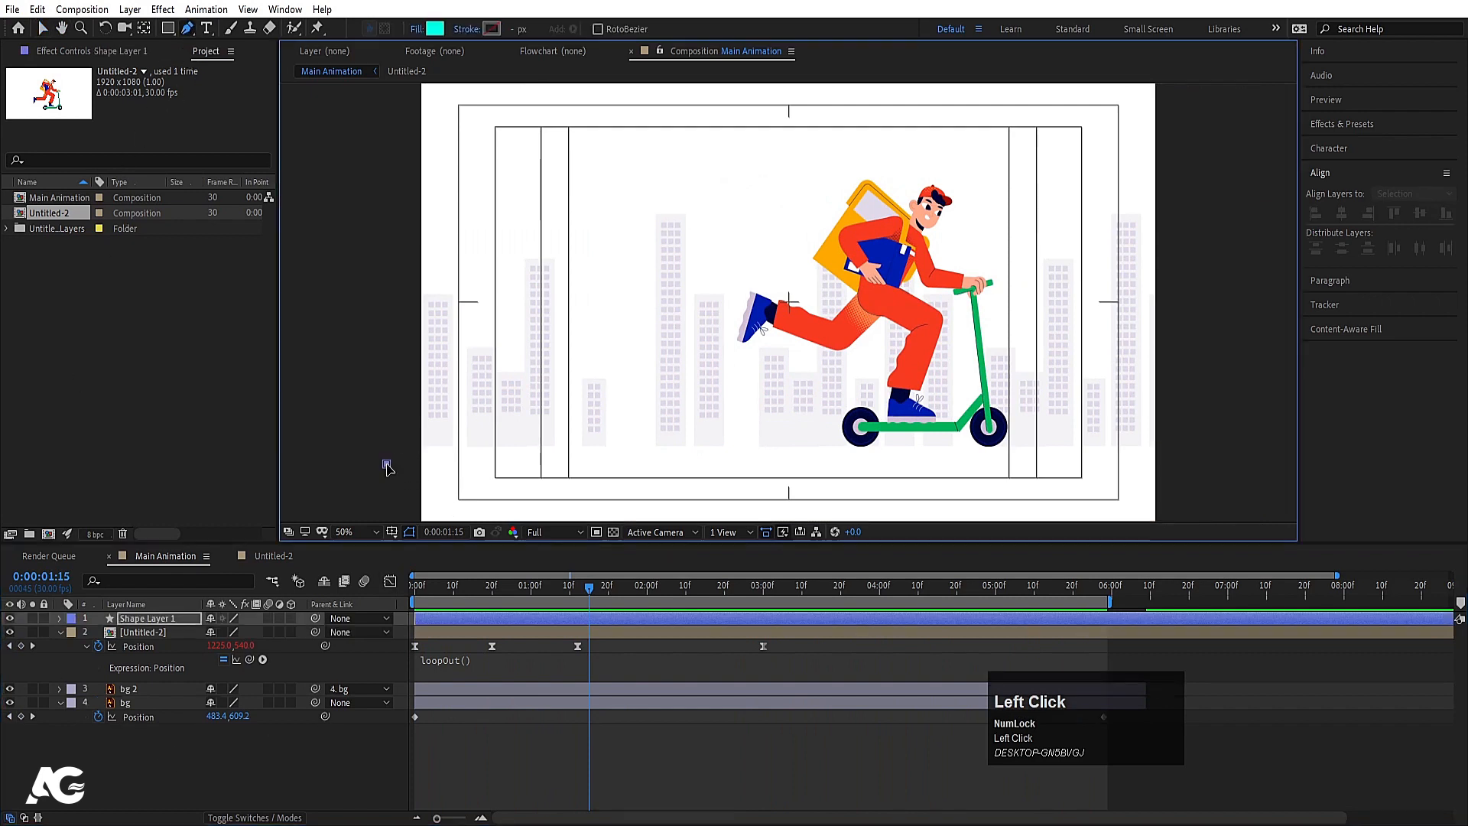
pyautogui.click(418, 29)
pyautogui.click(652, 369)
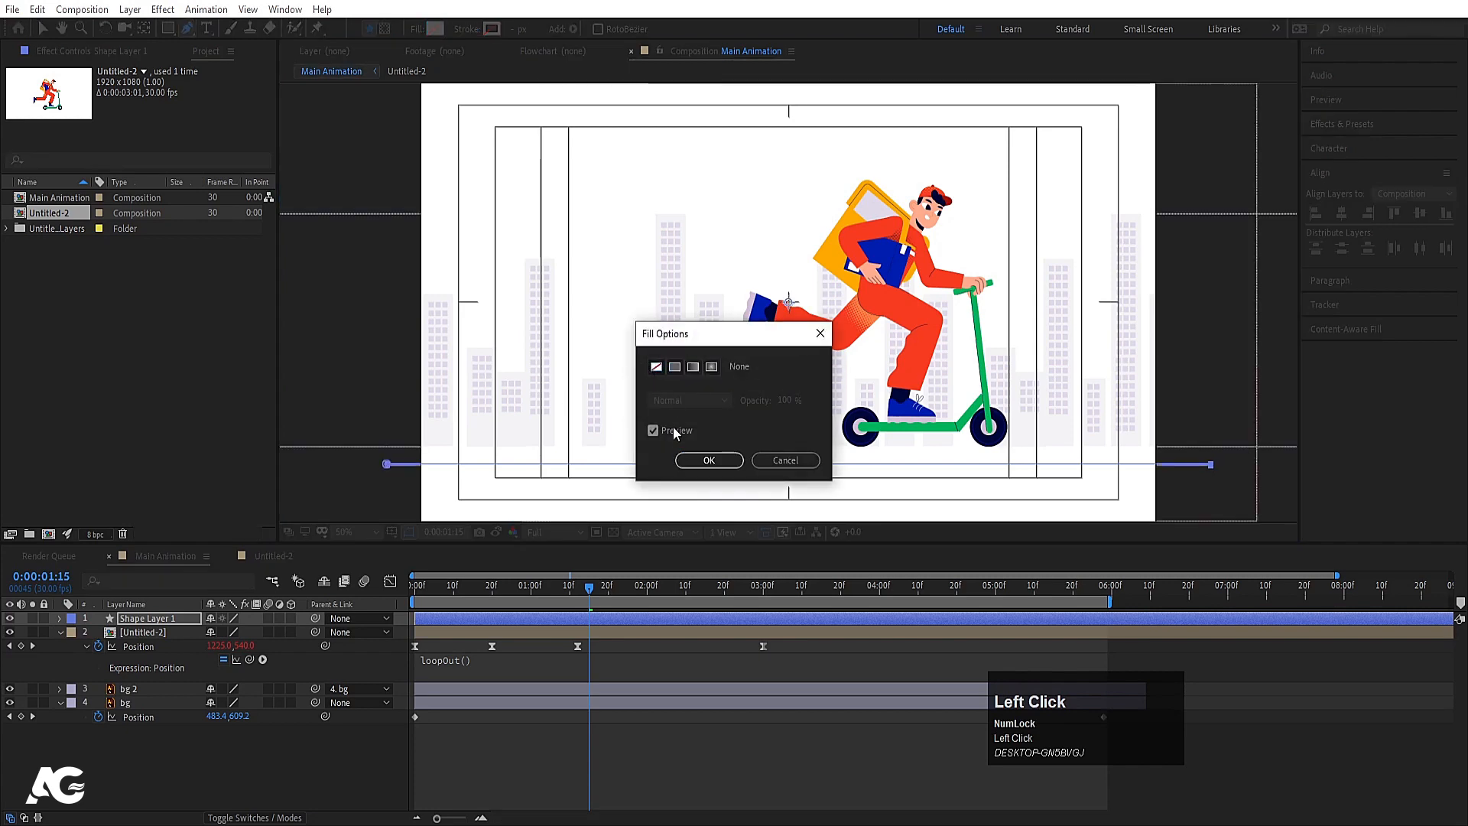
pyautogui.click(708, 461)
# - Set the line's stroke to black with a width of 5 px
pyautogui.click(492, 29)
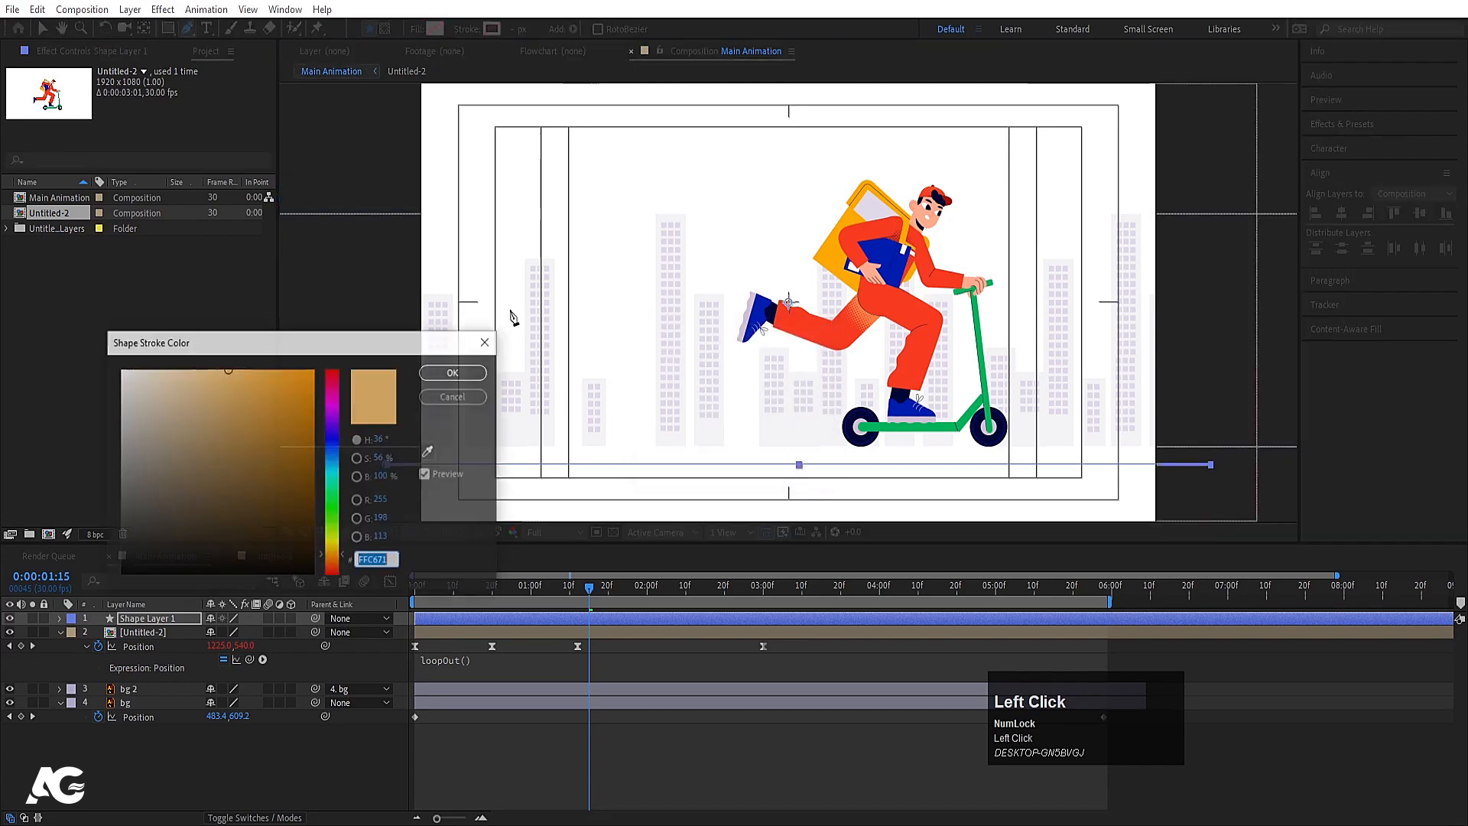
pyautogui.moveTo(153, 551); pyautogui.dragTo(107, 565)
pyautogui.press('Return')
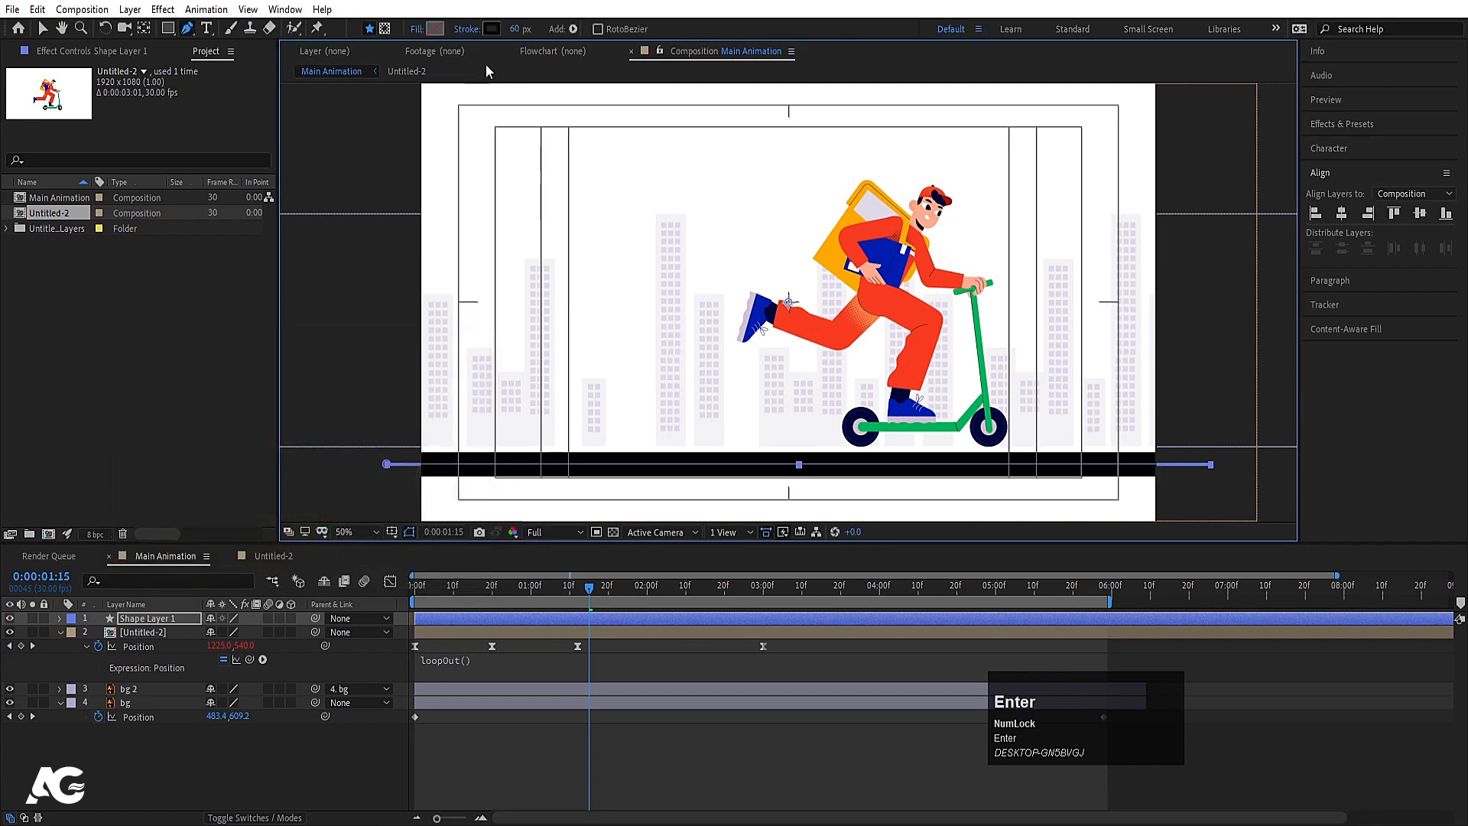
pyautogui.click(521, 29)
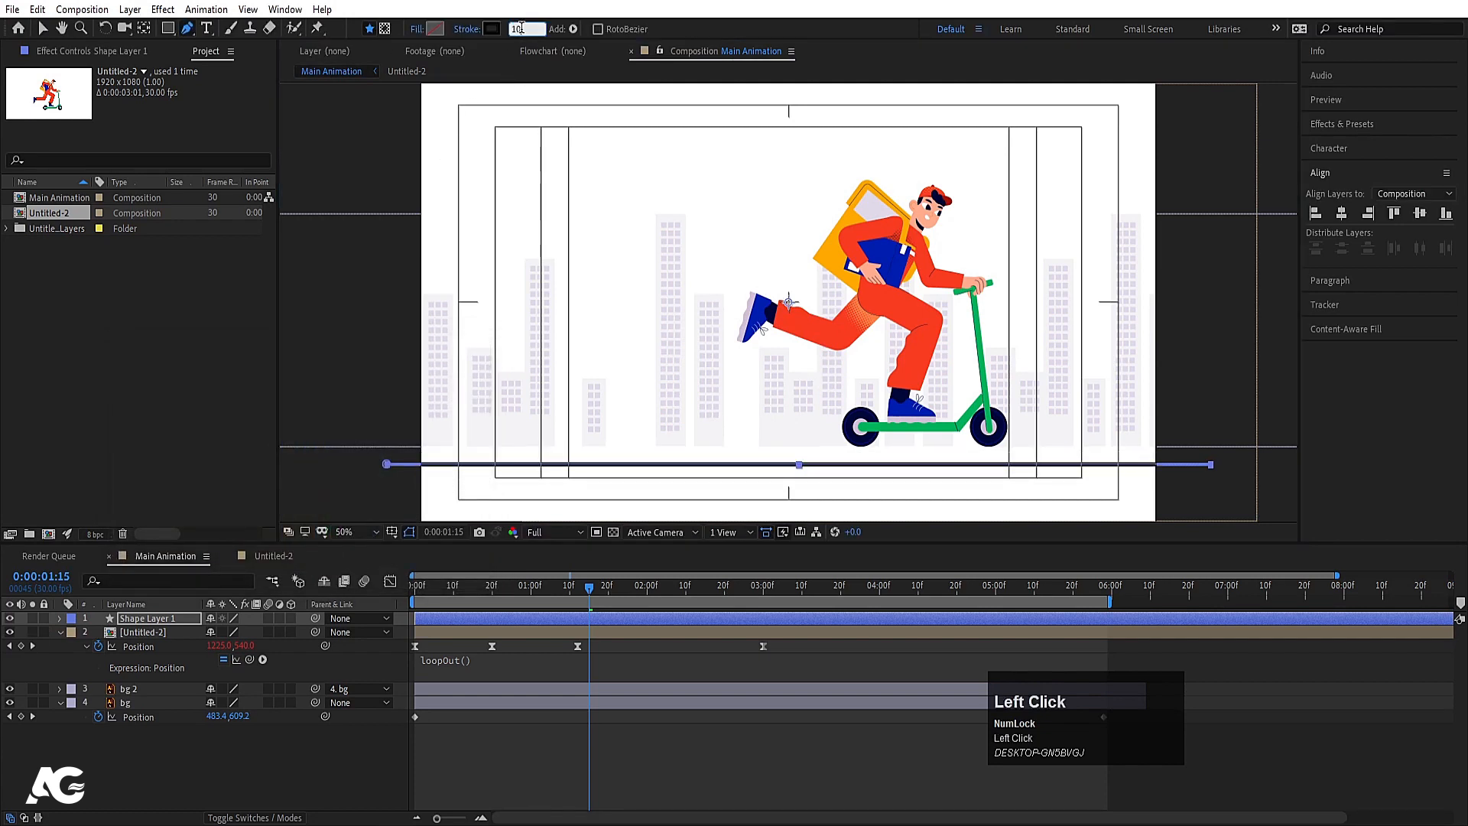
pyautogui.write('5')
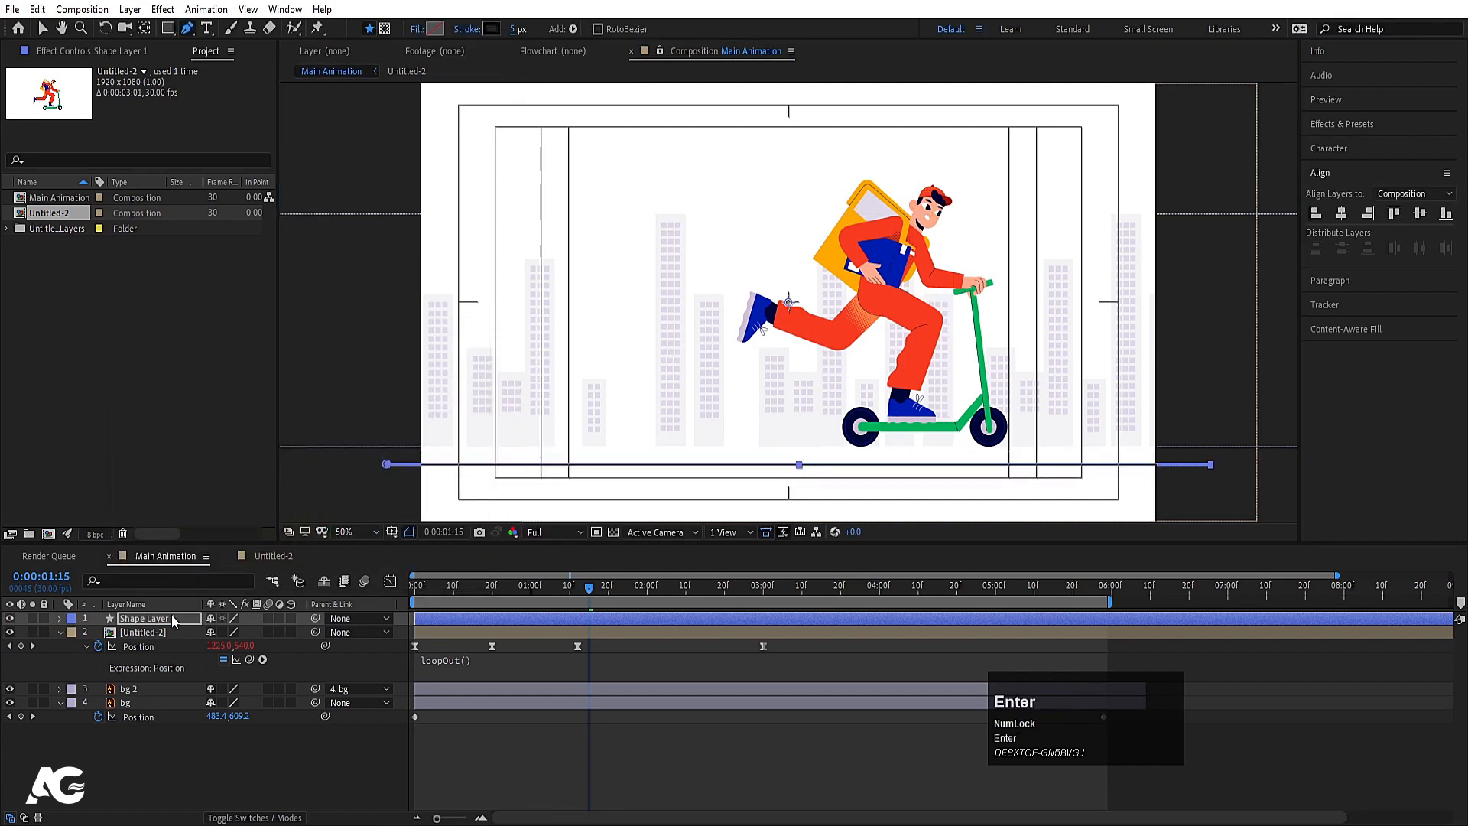
# - Centre the line's anchor point and nudge the line up until it sits directly under the scooter's wheels
pyautogui.click(173, 621)
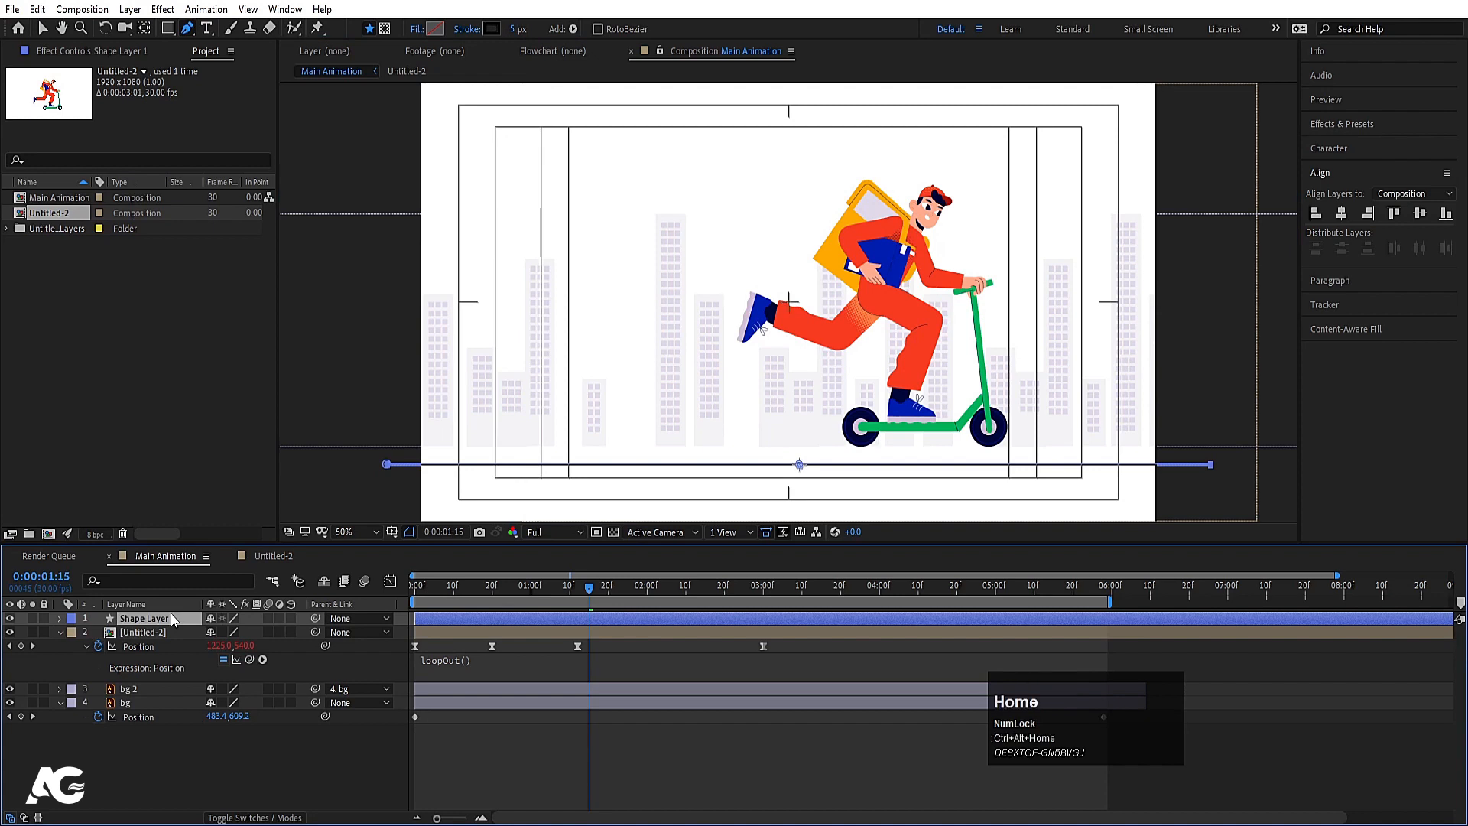
pyautogui.press('Up')
pyautogui.press('Up')
pyautogui.press('Up')
pyautogui.press('Up')
pyautogui.press('Up')
pyautogui.press('Up')
pyautogui.press('Up')
pyautogui.press('Up')
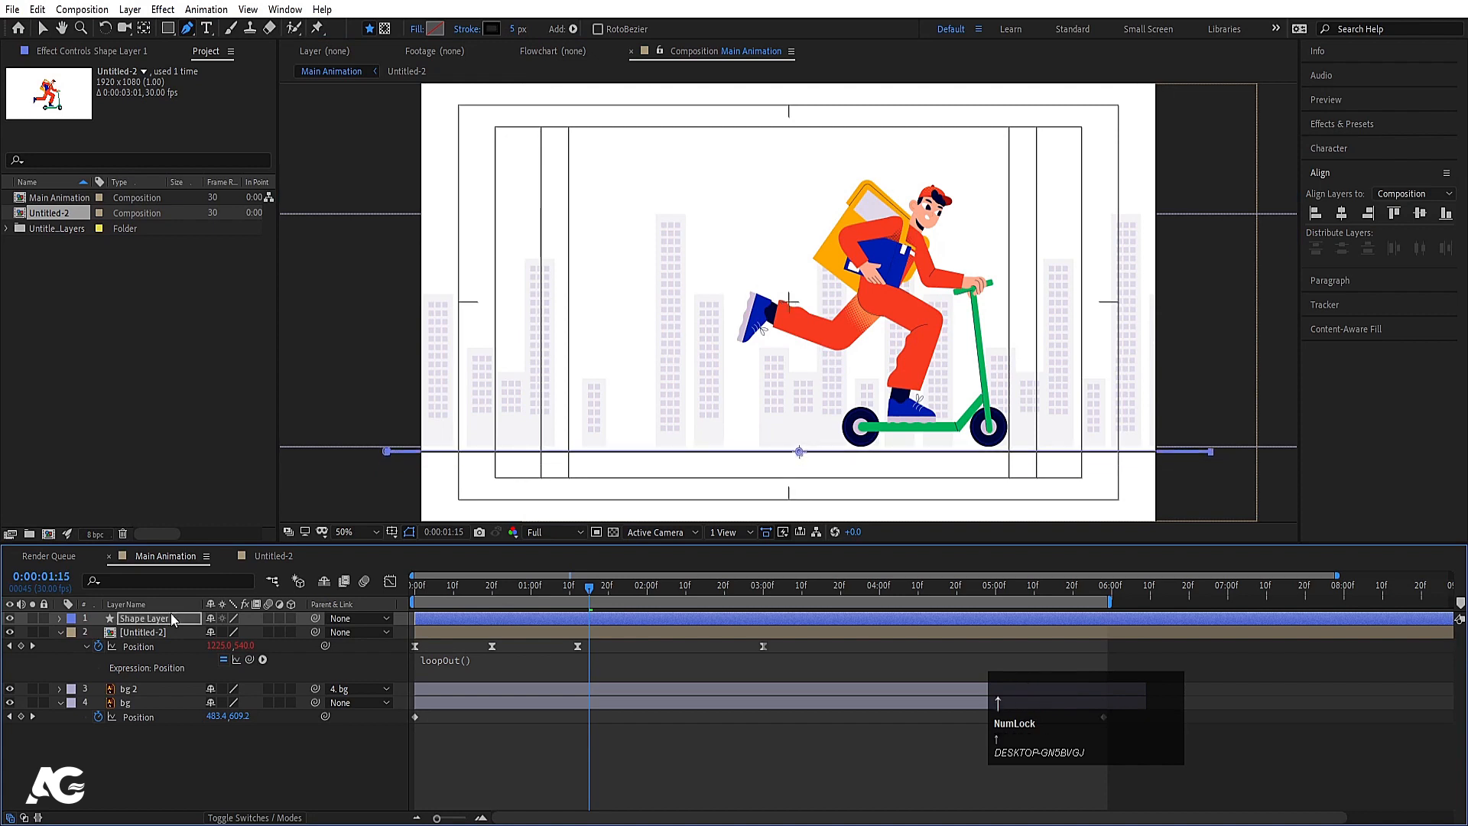
pyautogui.press('Down')
pyautogui.press('Down')
pyautogui.press('Down')
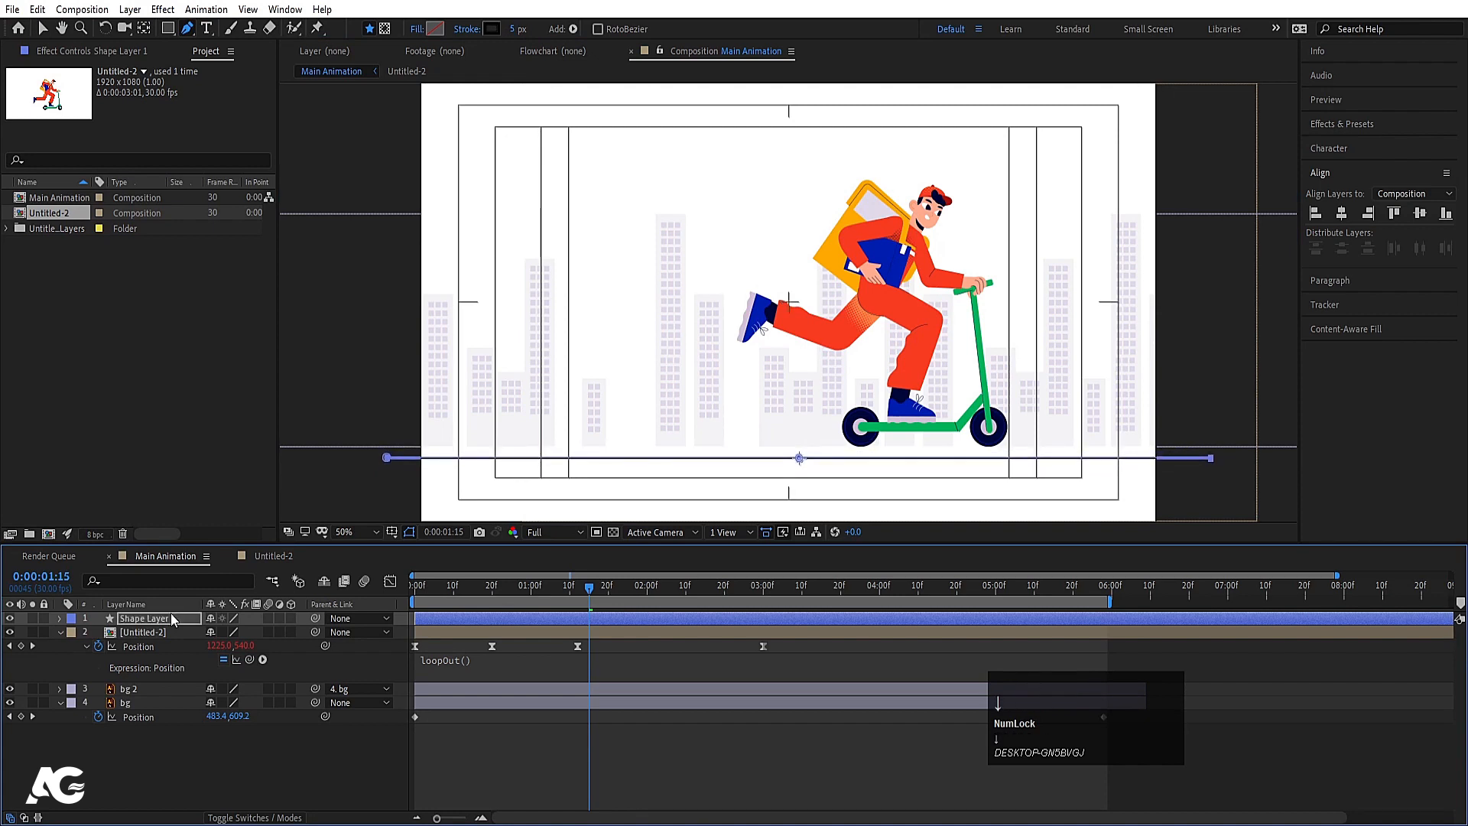
pyautogui.press('Up')
pyautogui.press('Up')
pyautogui.press('Up')
pyautogui.press('Up')
pyautogui.press('Up')
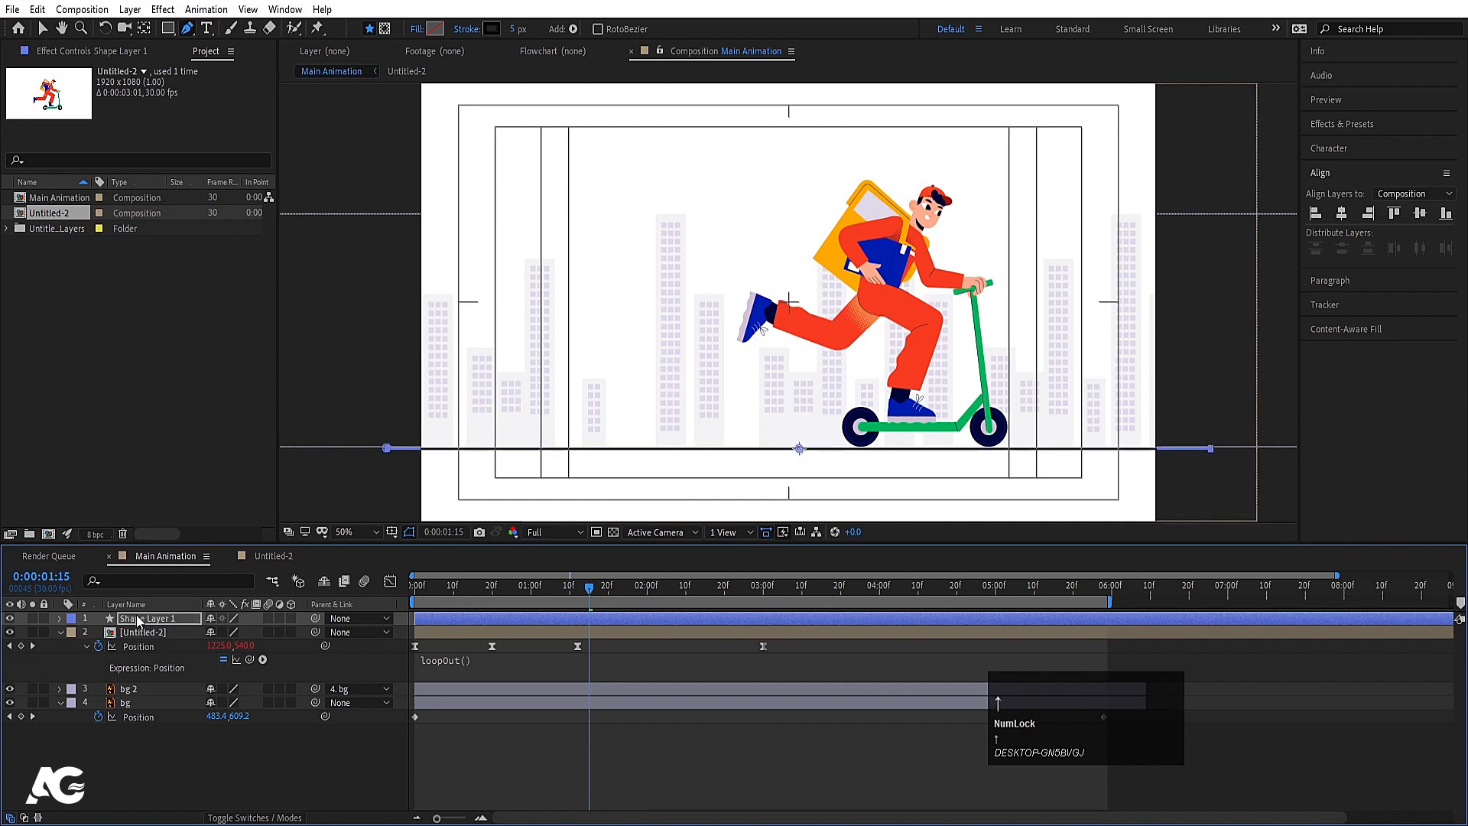
# - Preview the animation with the ground line and thin its stroke to 2 px
pyautogui.click(271, 755)
pyautogui.press('space')
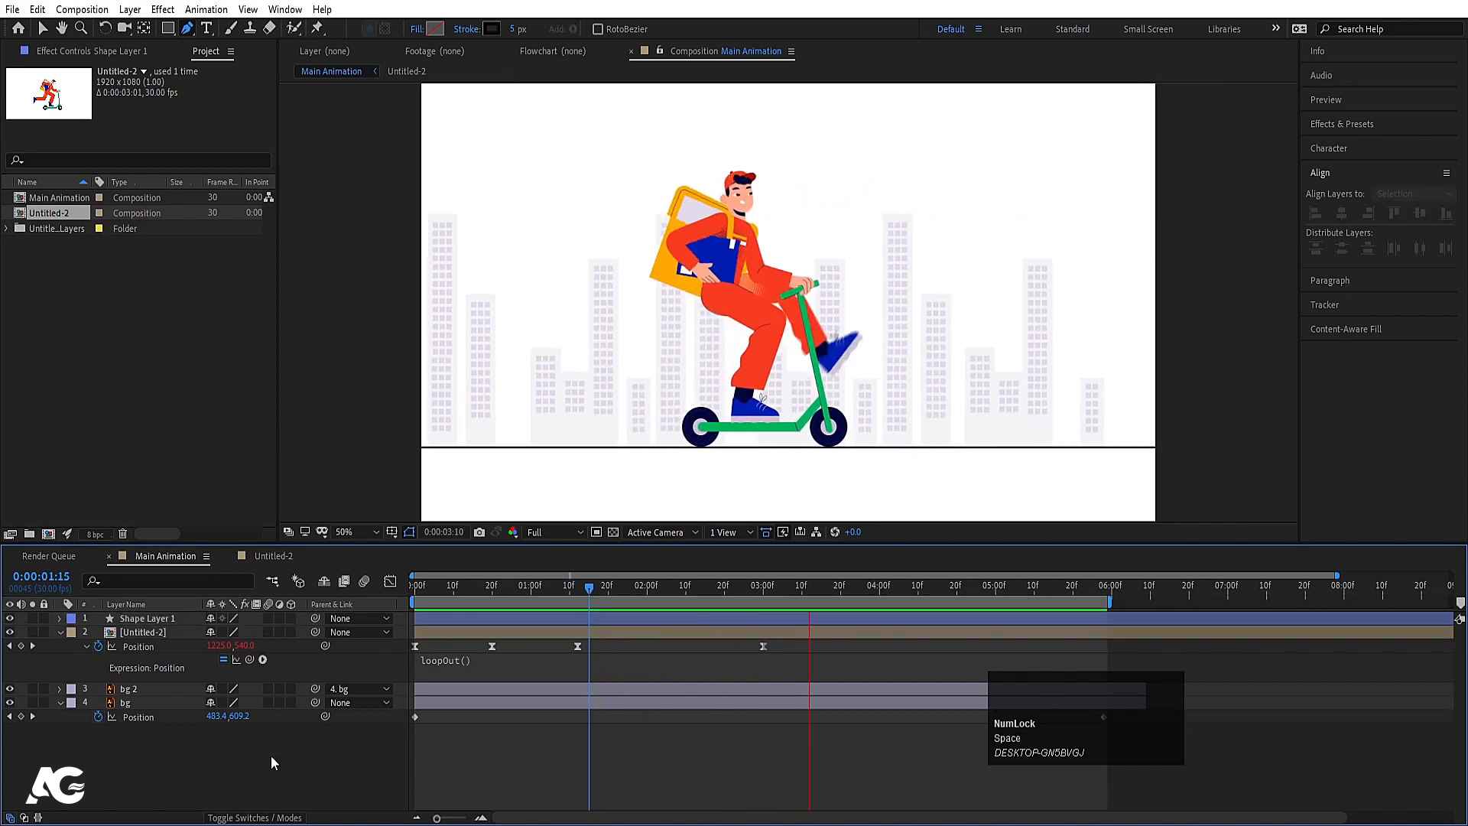
pyautogui.click(135, 632)
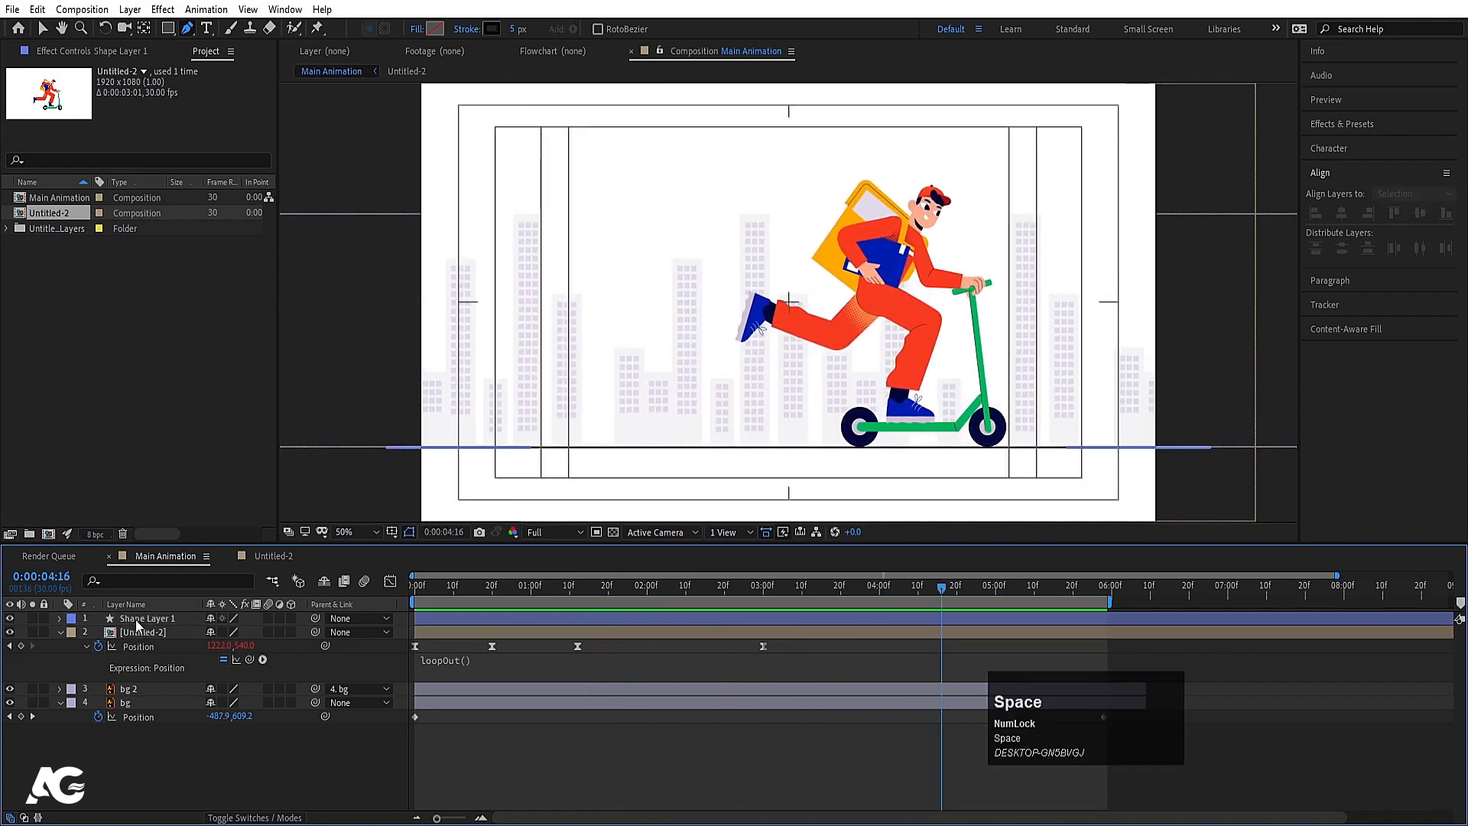
pyautogui.click(135, 619)
pyautogui.click(517, 29)
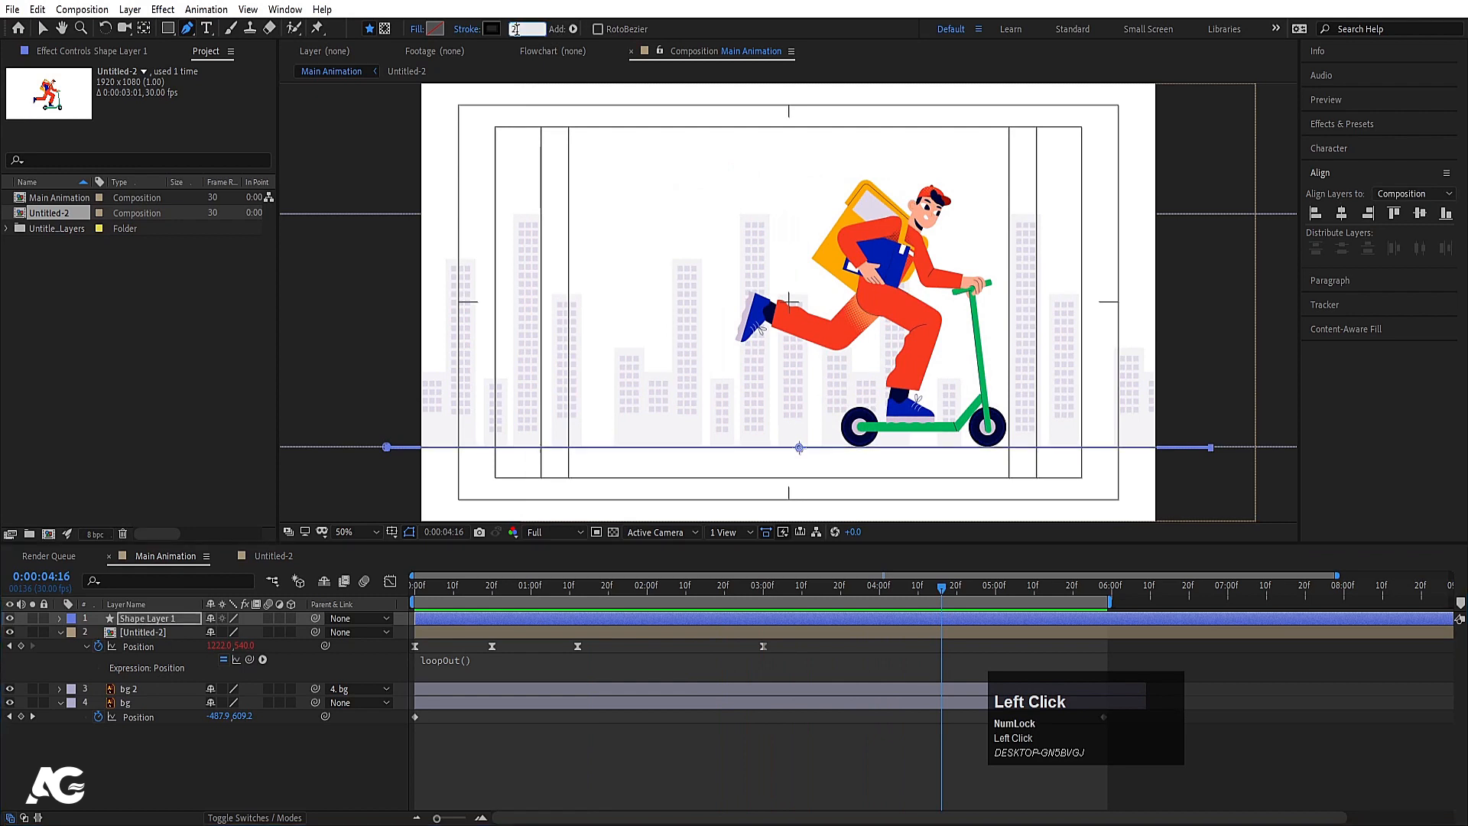
pyautogui.click(245, 749)
pyautogui.press('space')
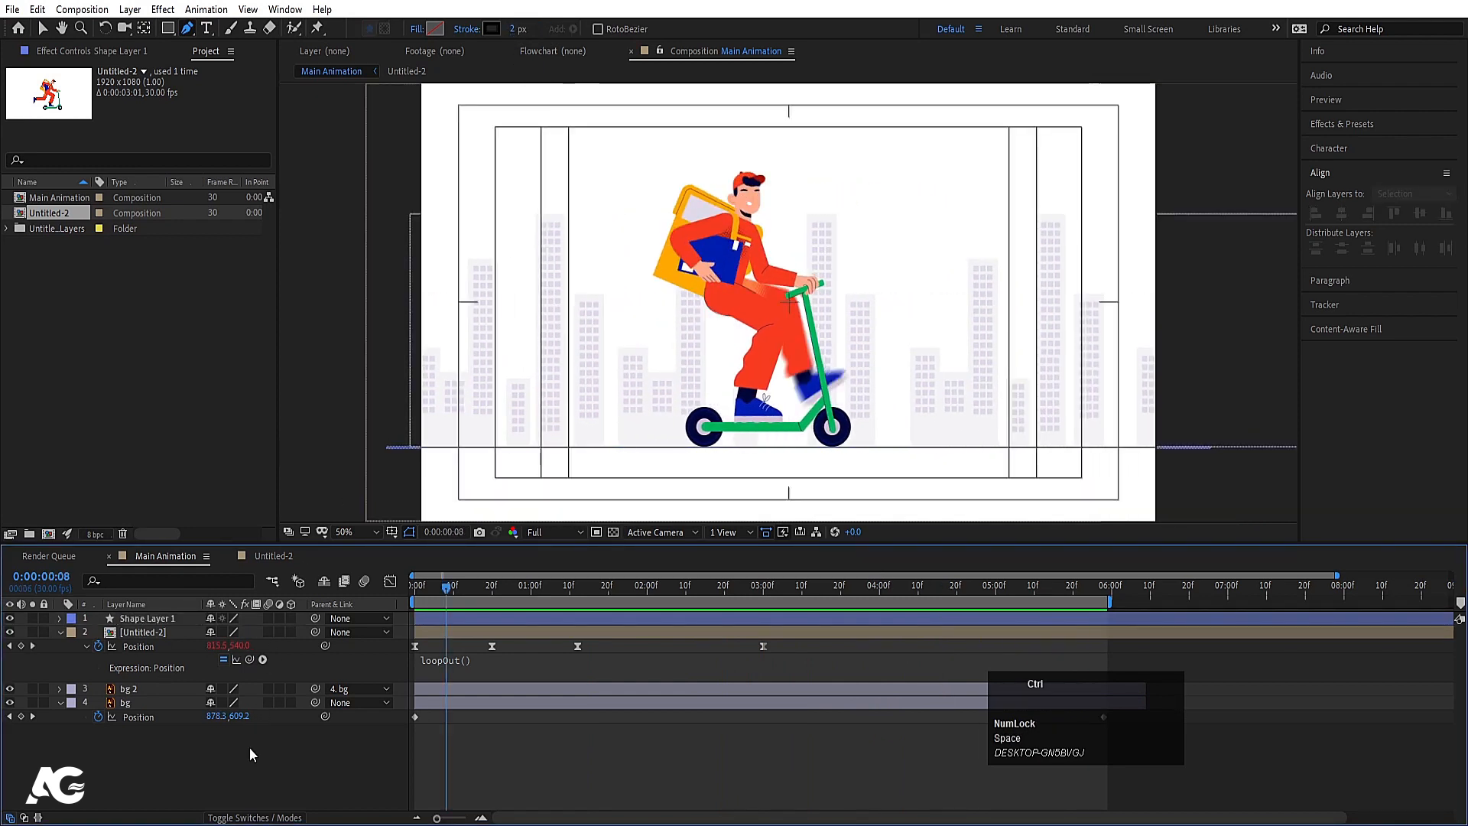
pyautogui.hotkey('ctrl', 'y')
pyautogui.press('Return')
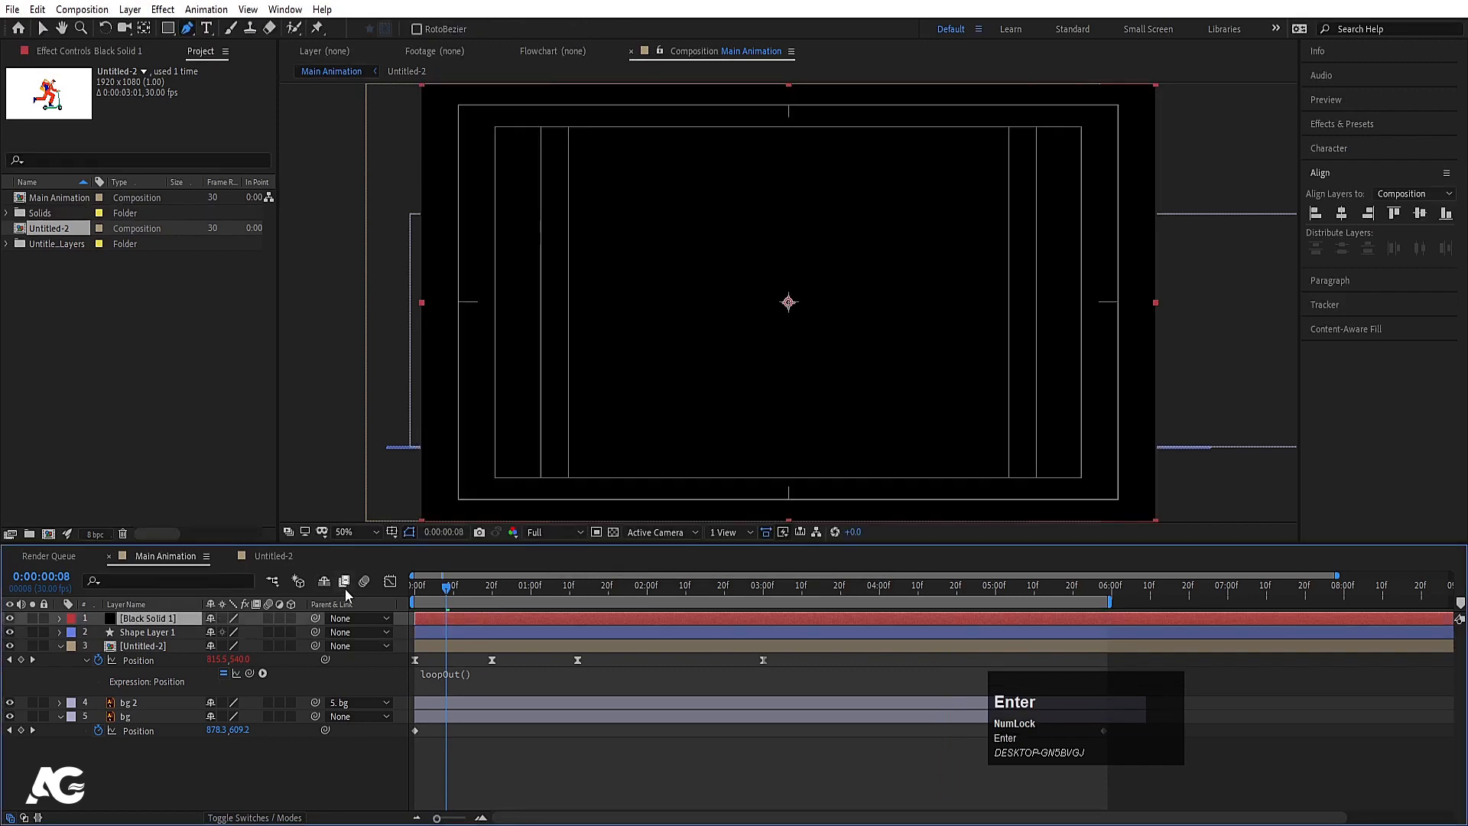
pyautogui.hotkey('ctrl', 'z')
# - Create a white 1920 x 1080 solid, place it beneath all other layers and preview the animation
pyautogui.hotkey('ctrl', 'y')
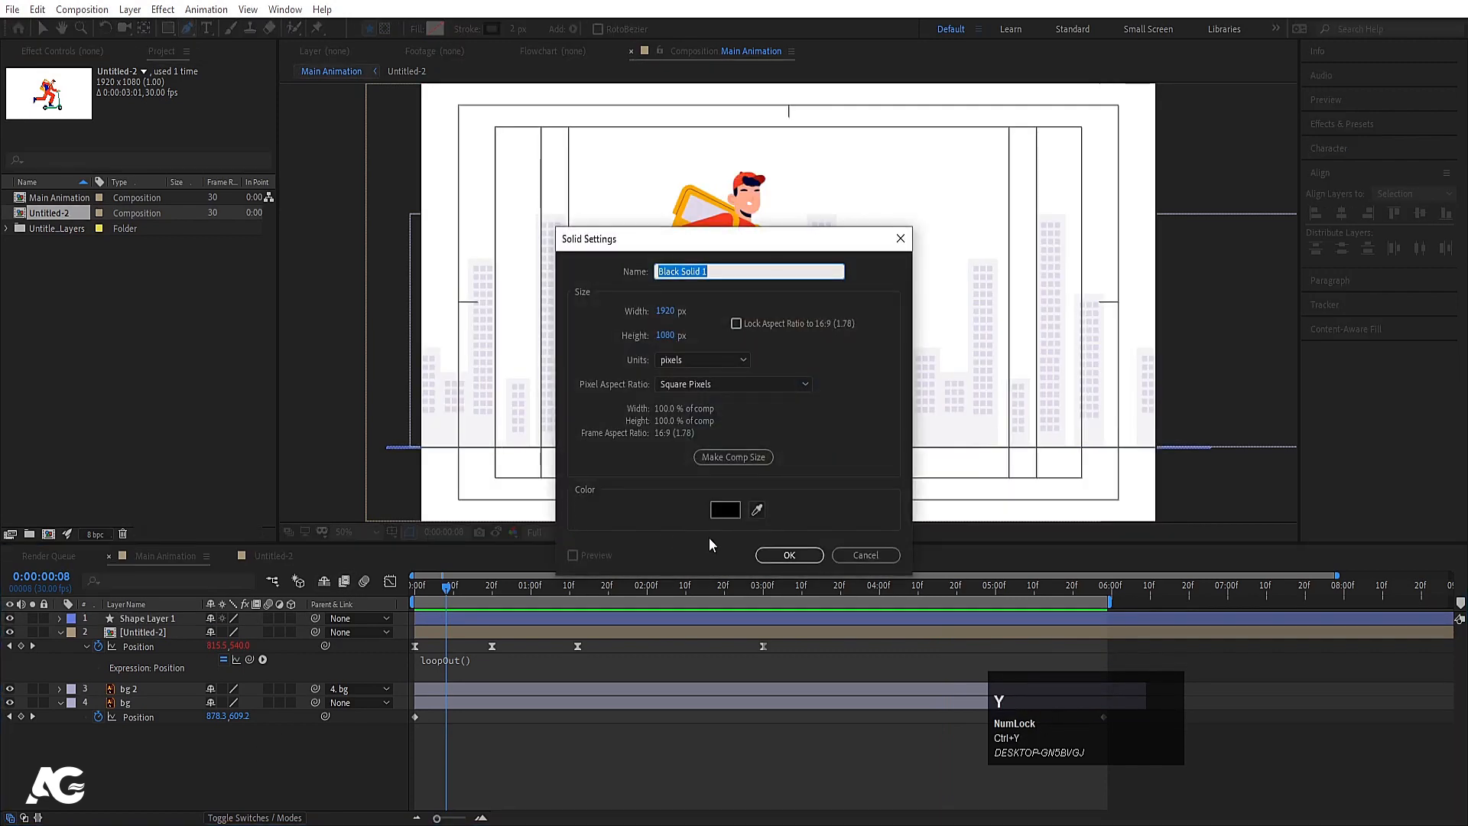
pyautogui.press('Return')
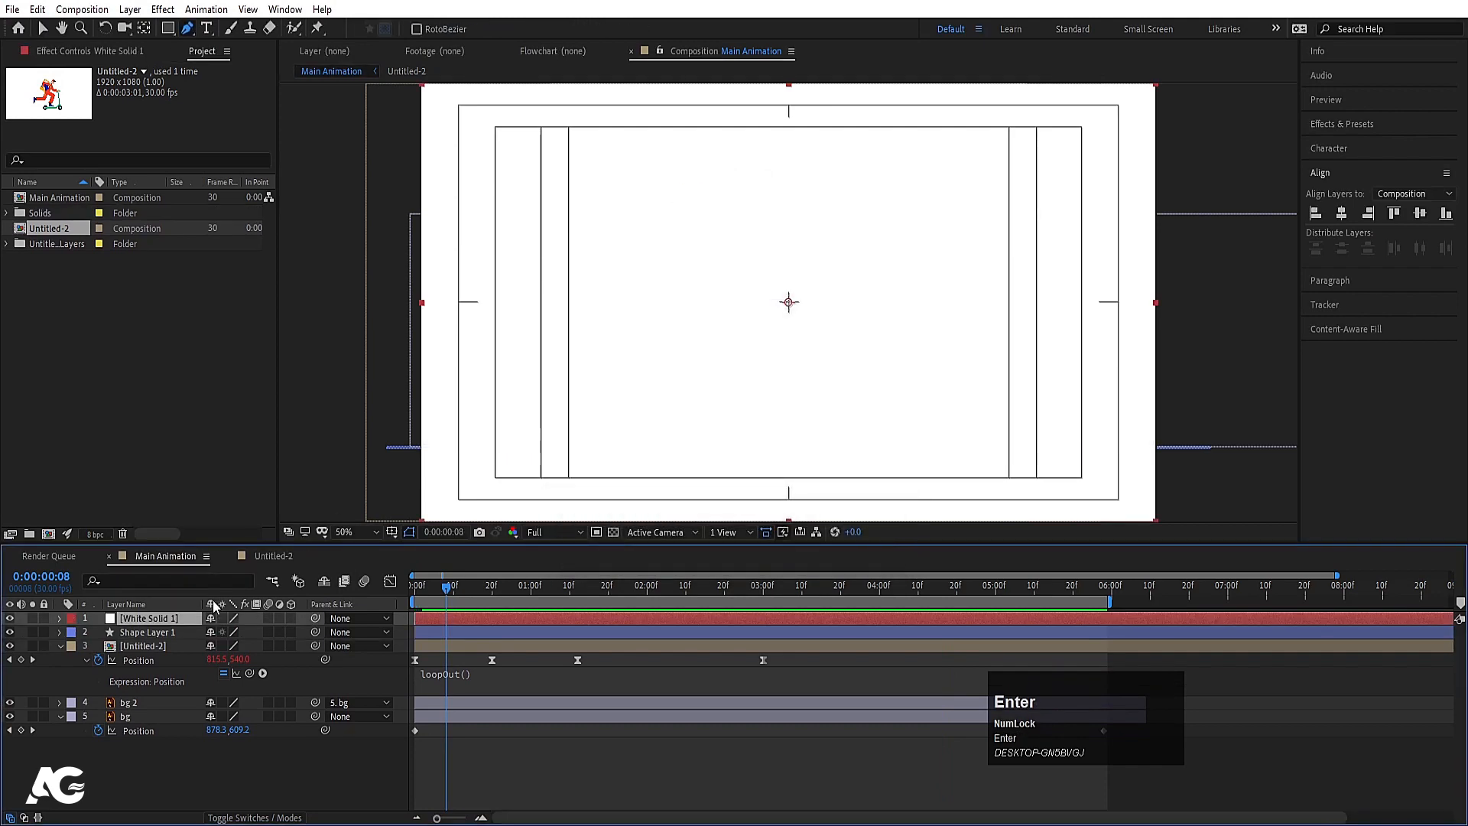
pyautogui.moveTo(191, 616); pyautogui.dragTo(199, 748)
pyautogui.press('space')
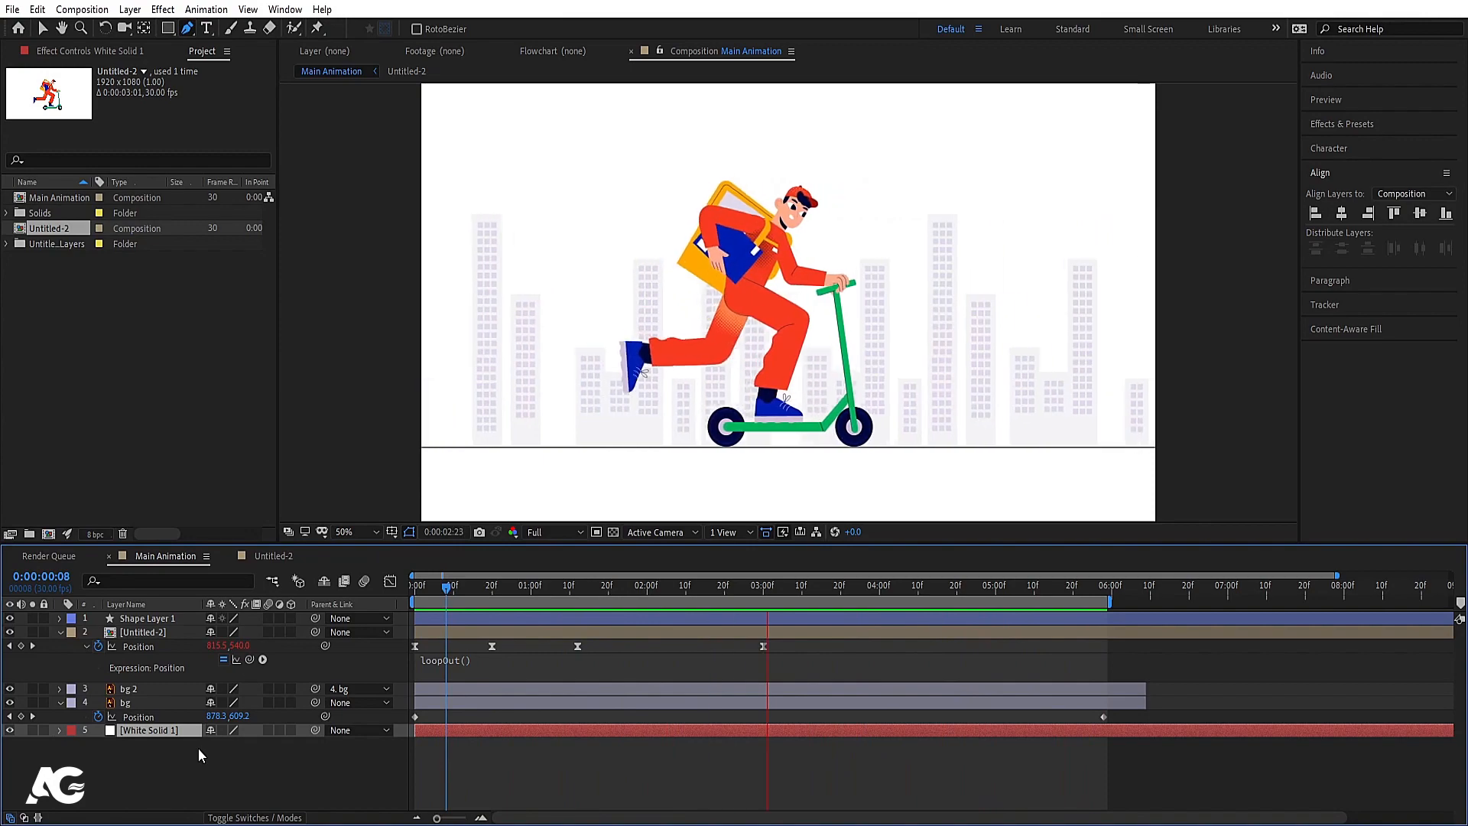
pyautogui.press('space')
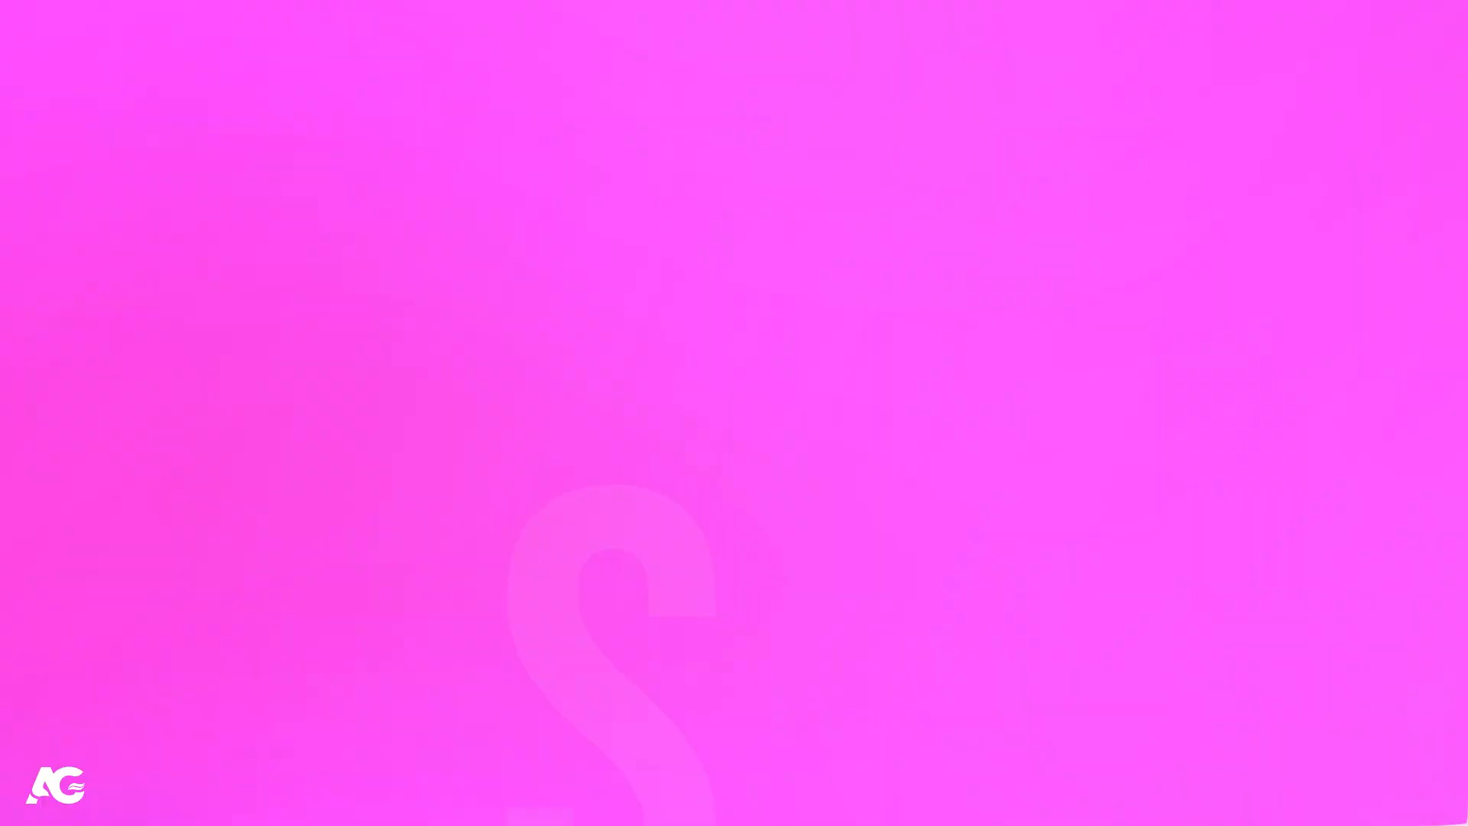